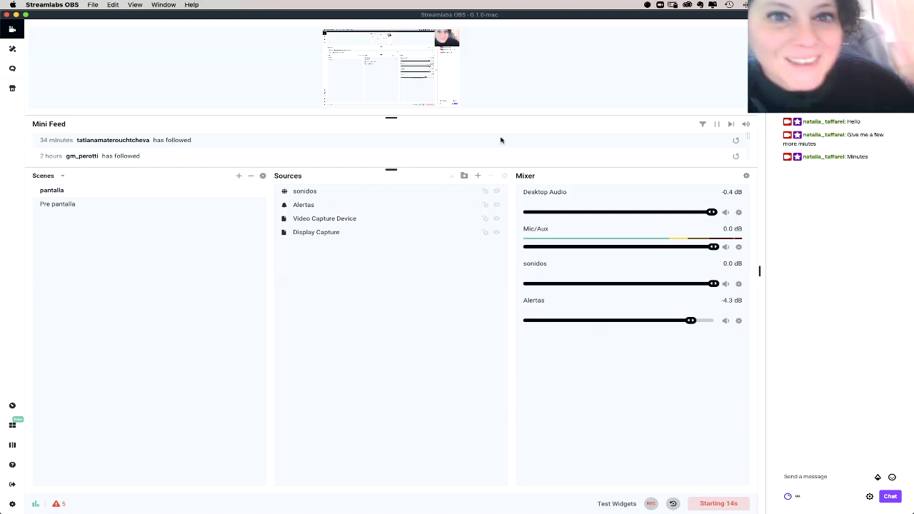
Step: Enlarge the OBS stream preview over the Mini Feed and bring Photoshop to the front
click(445, 52)
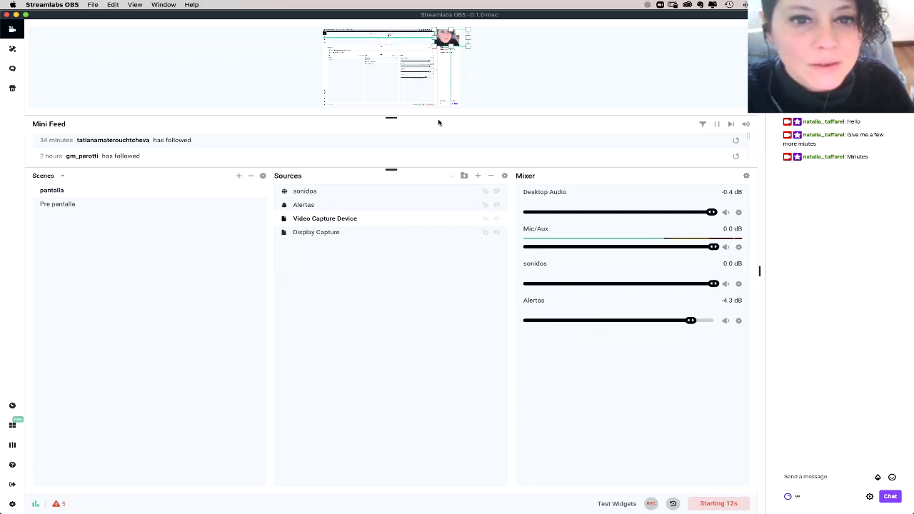
drag(391, 118, 416, 301)
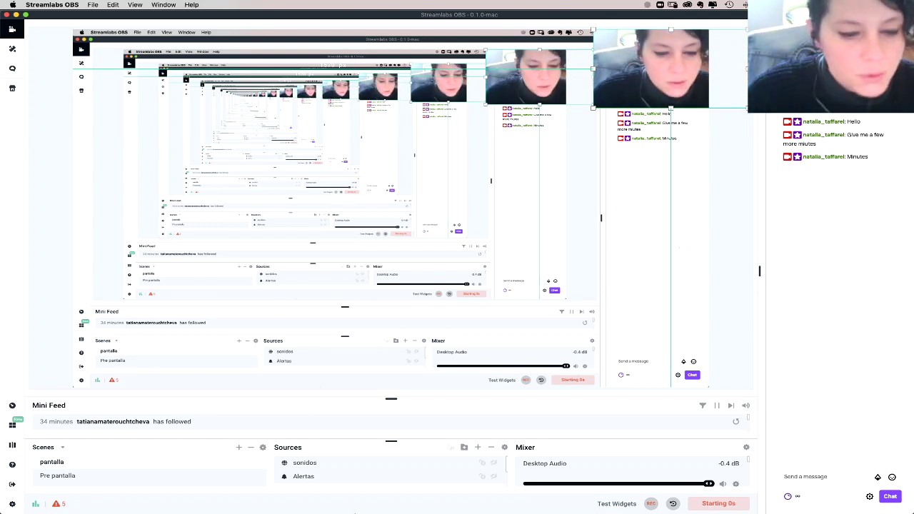
mouse_move(352, 508)
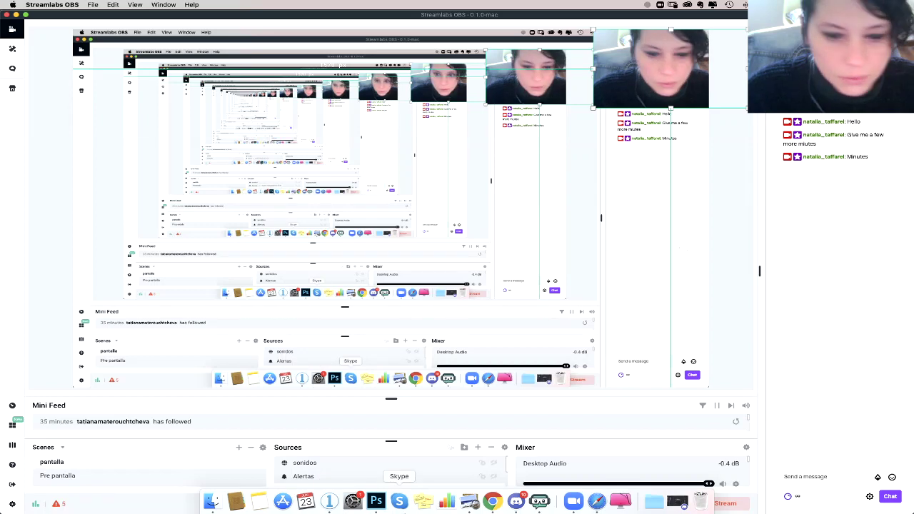
click(377, 504)
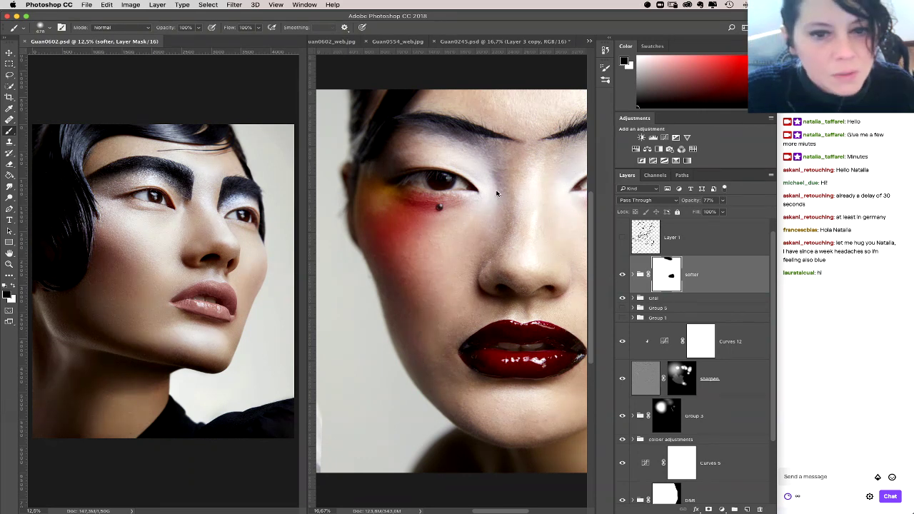
click(497, 194)
scroll(518, 222, right, 5)
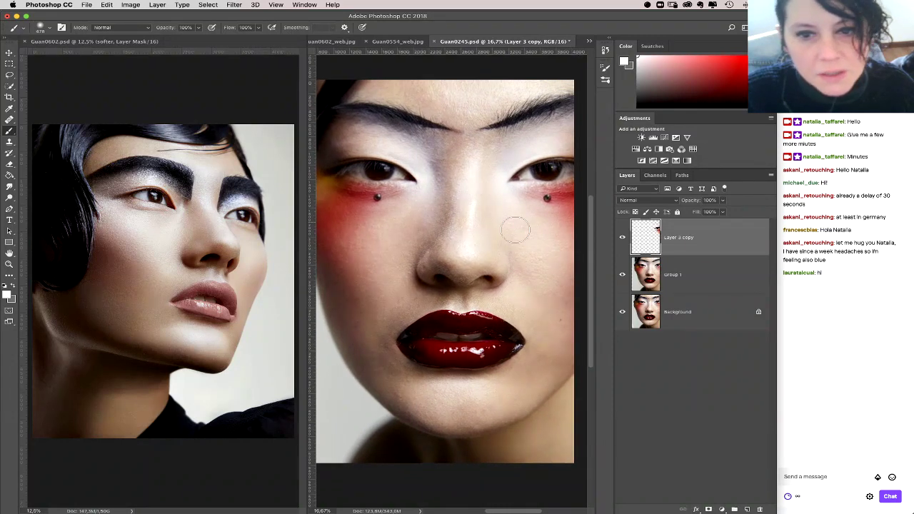
click(9, 265)
click(578, 173)
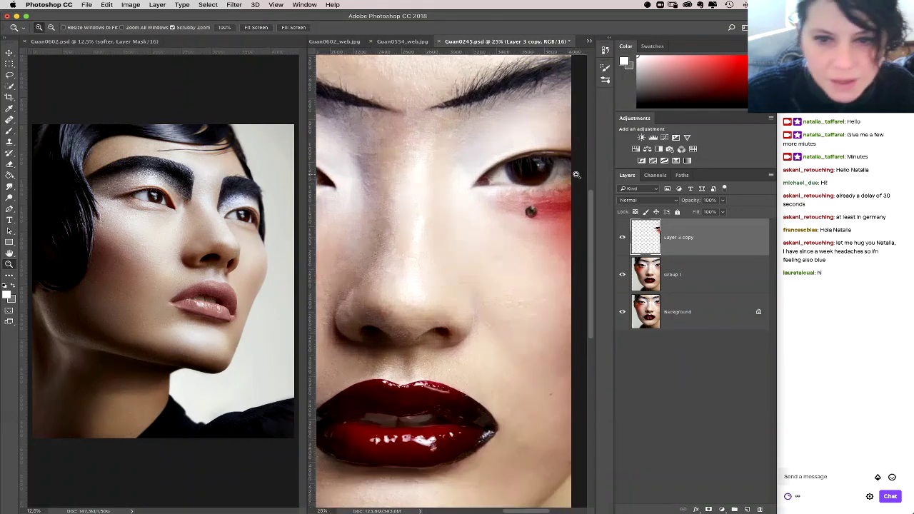
click(578, 173)
click(622, 240)
scroll(503, 271, right, 5)
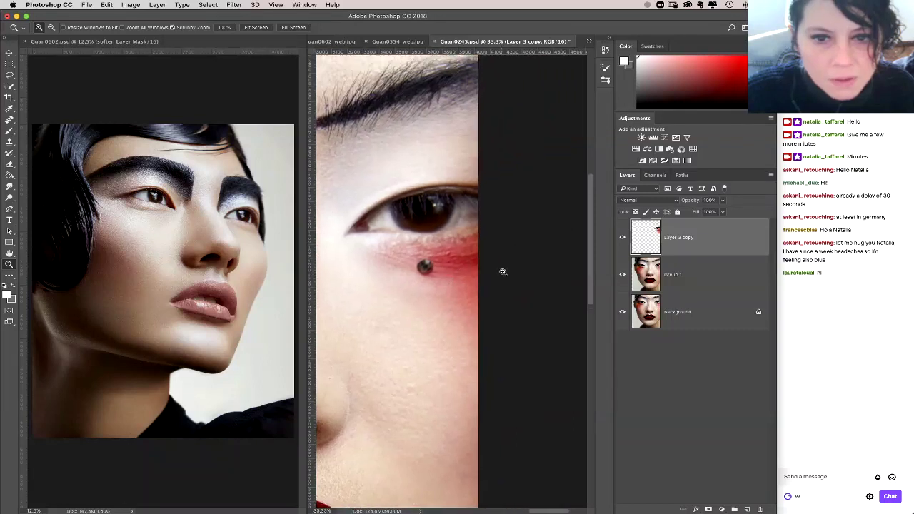
click(622, 241)
click(622, 241)
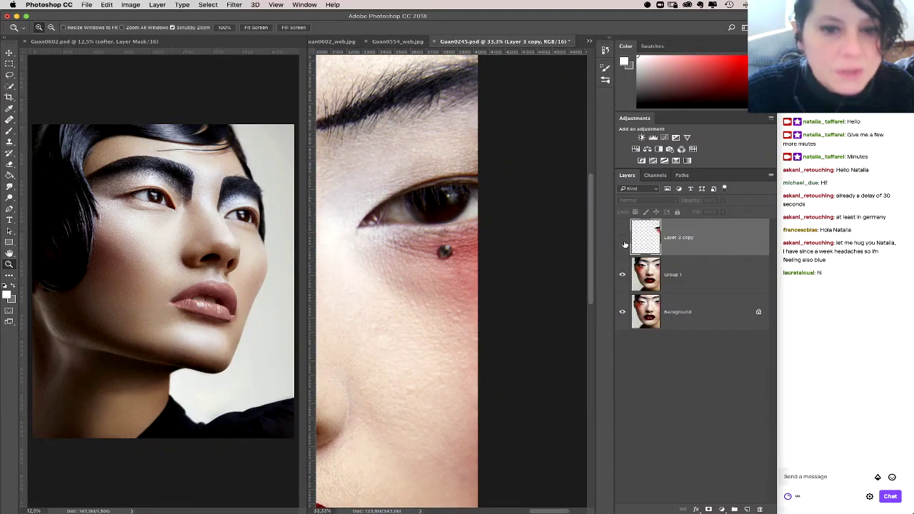
click(622, 242)
click(622, 241)
click(622, 241)
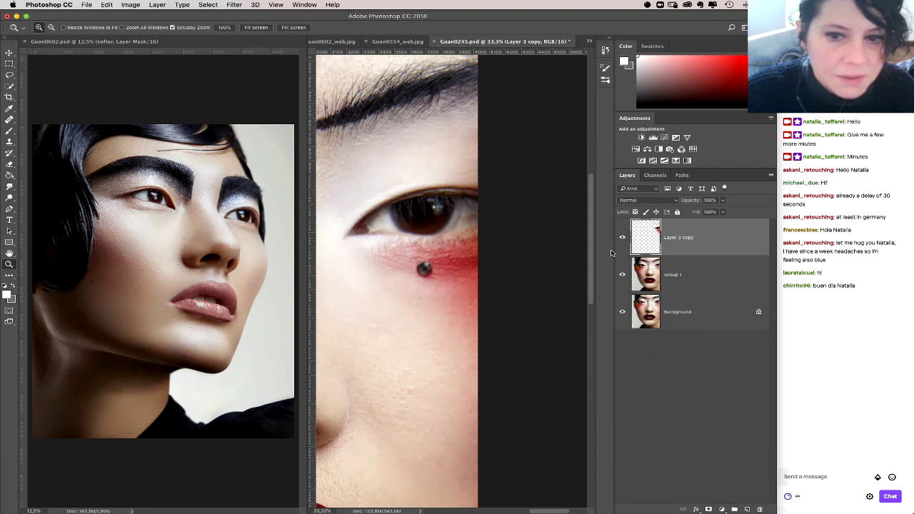
click(622, 240)
click(623, 242)
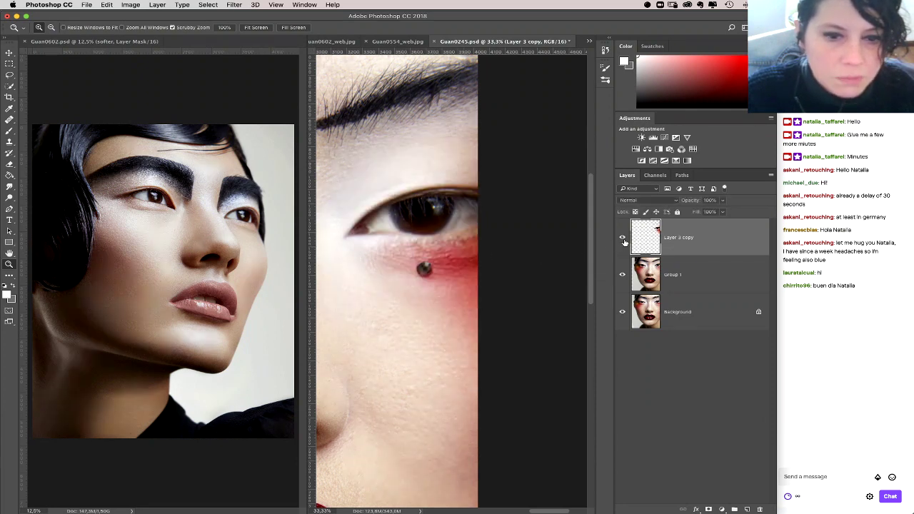
click(627, 245)
click(626, 247)
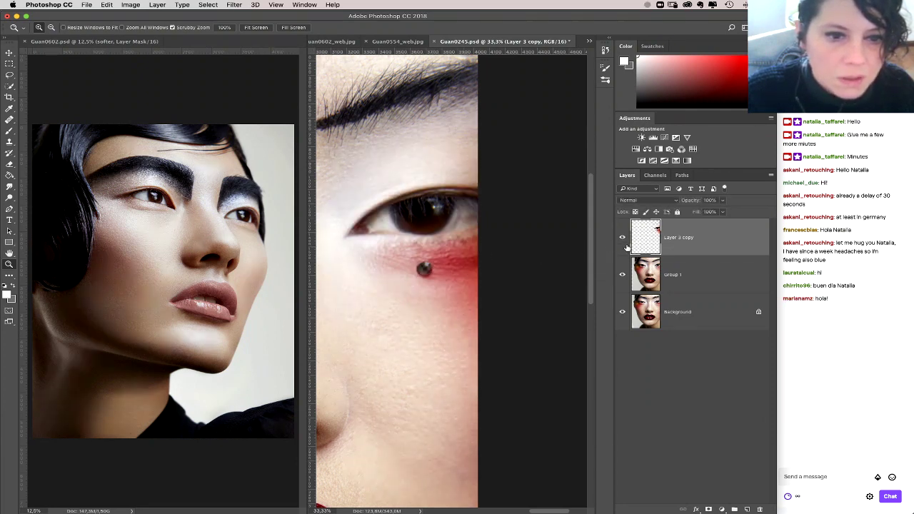
drag(383, 297, 484, 292)
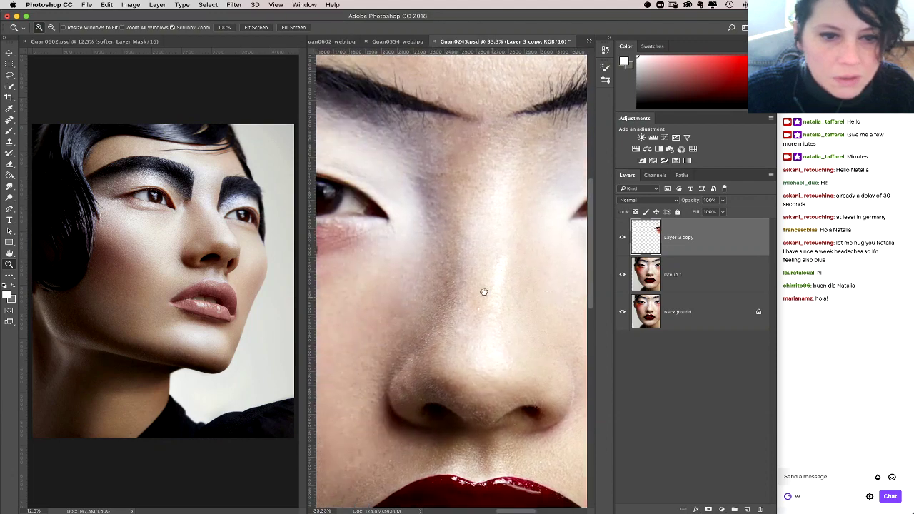
right_click(539, 237)
click(563, 250)
alt+click(550, 277)
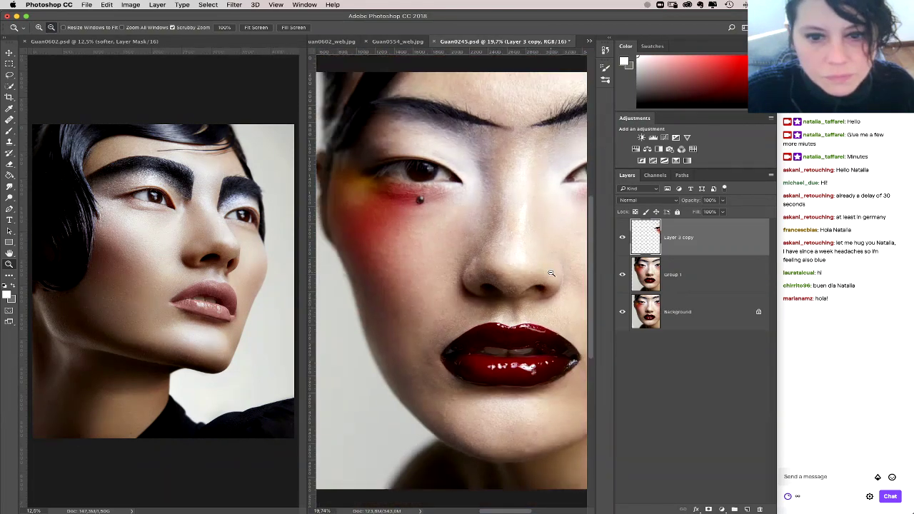
alt+click(622, 311)
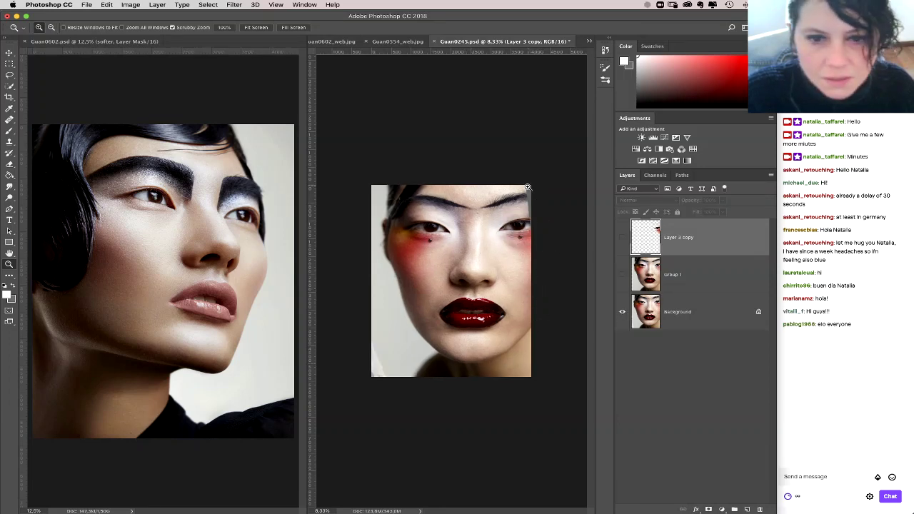
alt+click(621, 312)
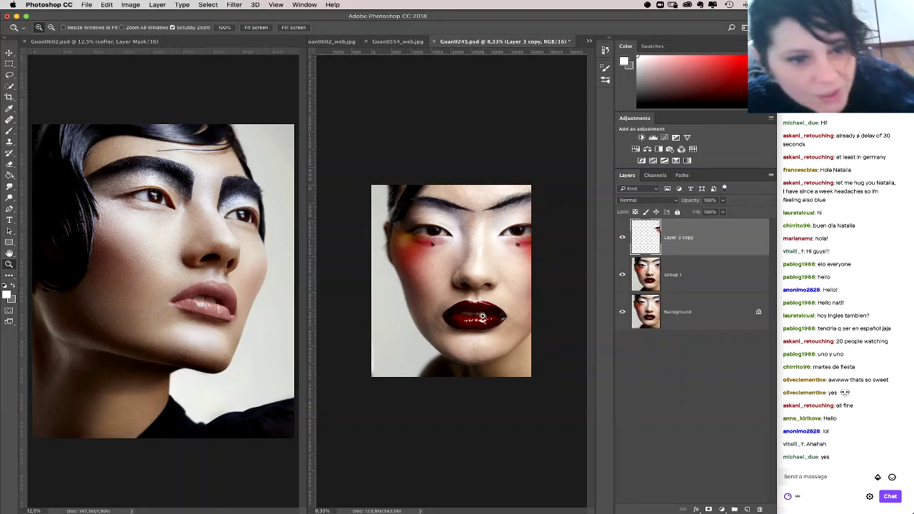
Step: Switch to Guan0602.psd, toggle the softer group off and on, and zoom into the skin
click(255, 92)
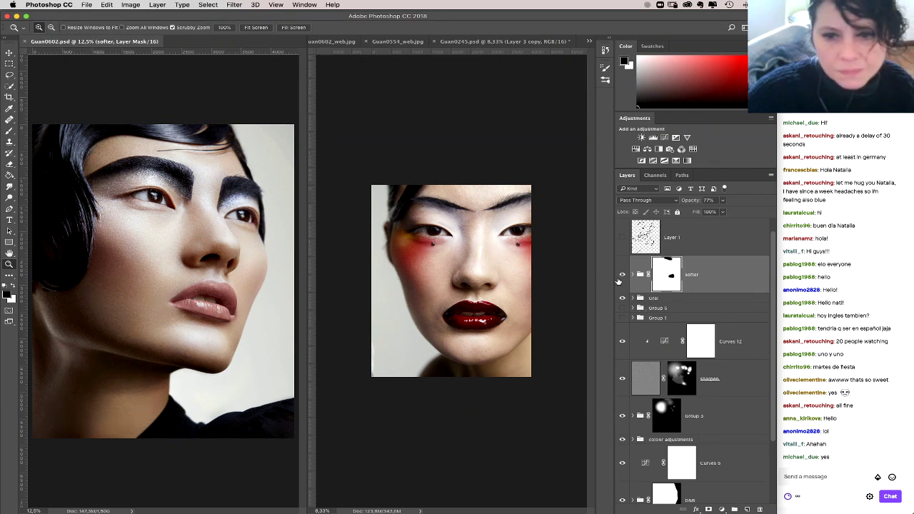
click(623, 276)
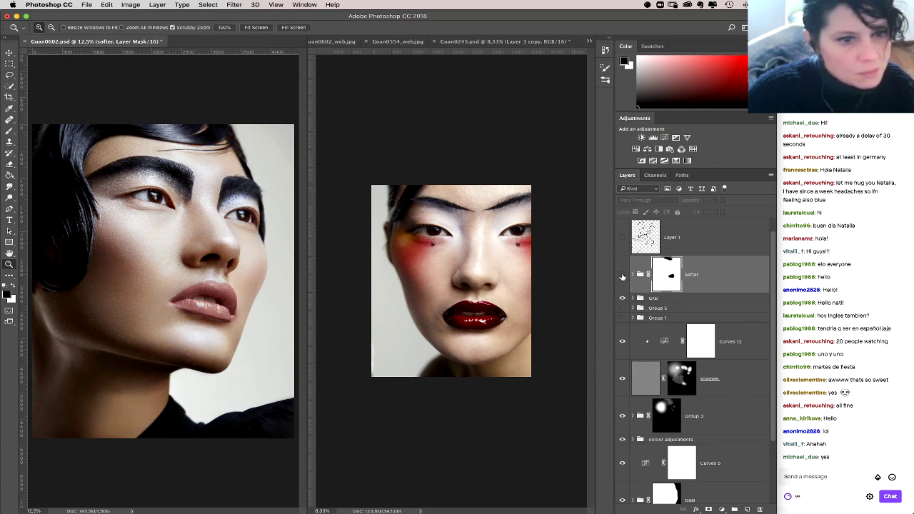
click(623, 276)
click(218, 227)
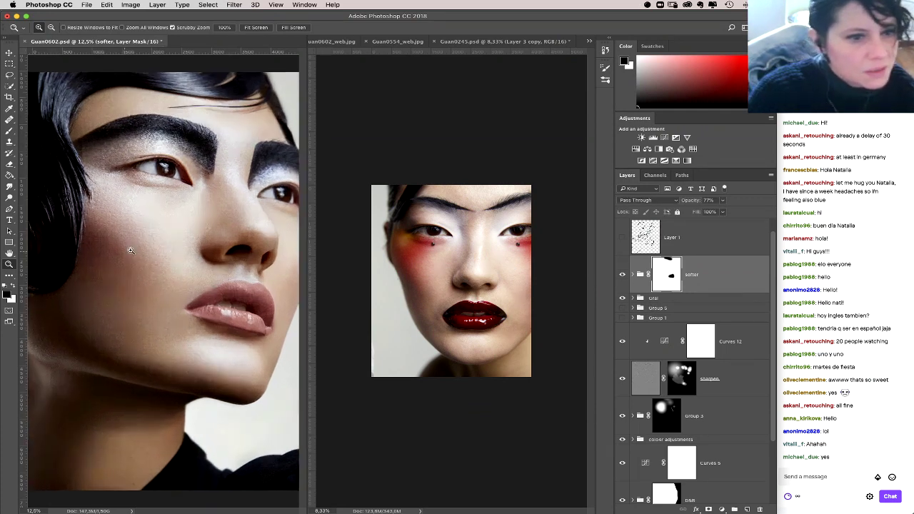
click(216, 223)
click(206, 277)
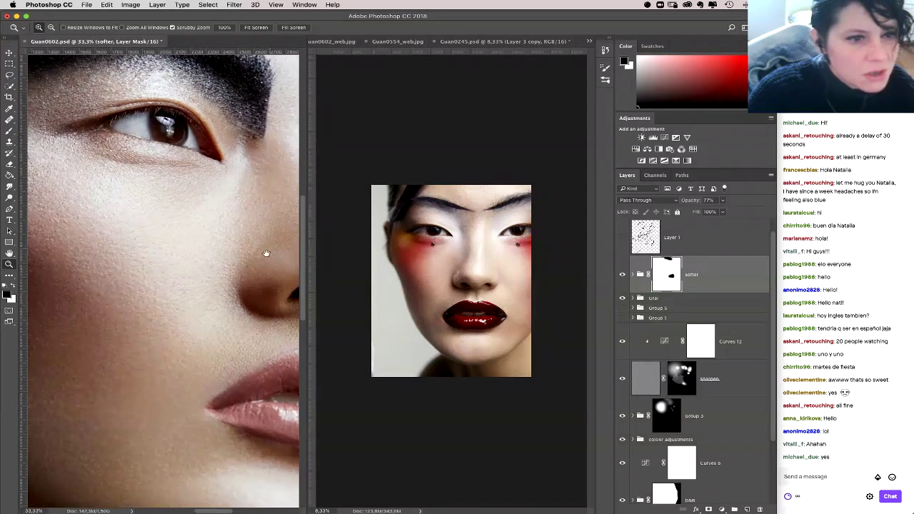
scroll(200, 244, right, 5)
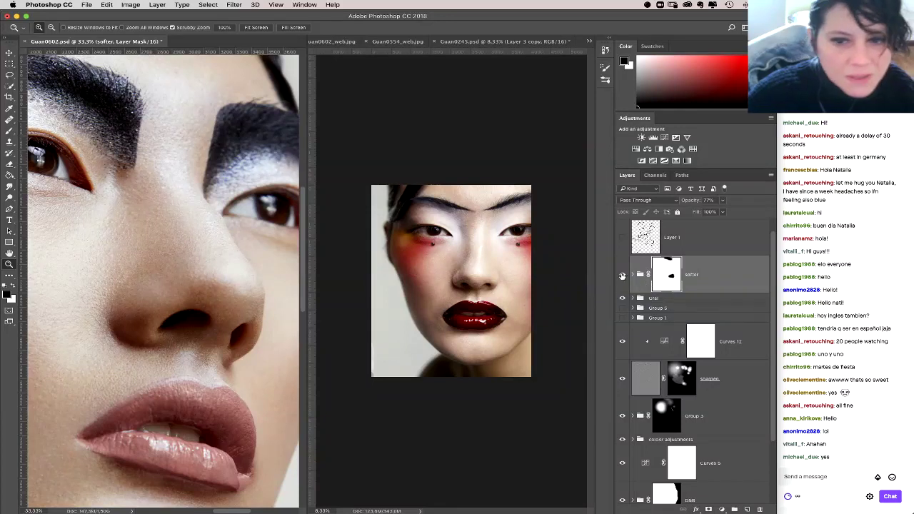
Step: Toggle the softer group repeatedly to compare the skin around the nose and lips
click(623, 276)
click(622, 276)
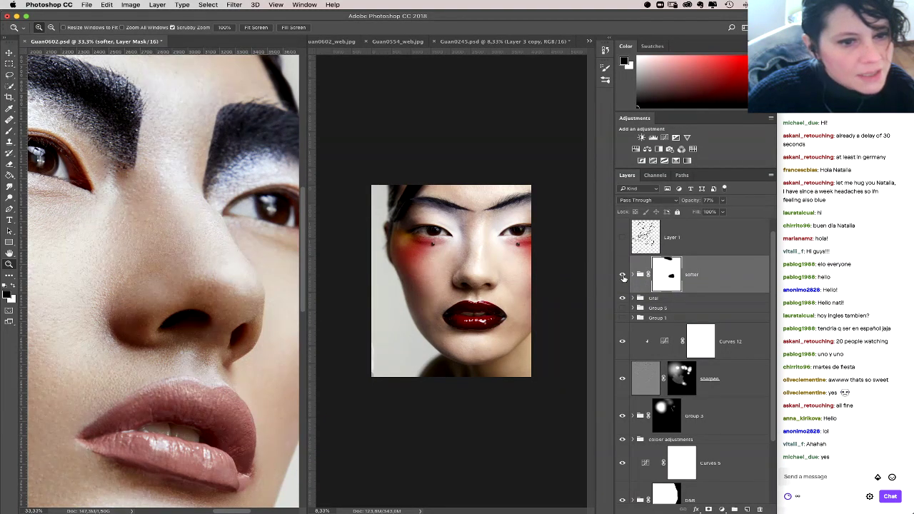
click(623, 276)
click(623, 276)
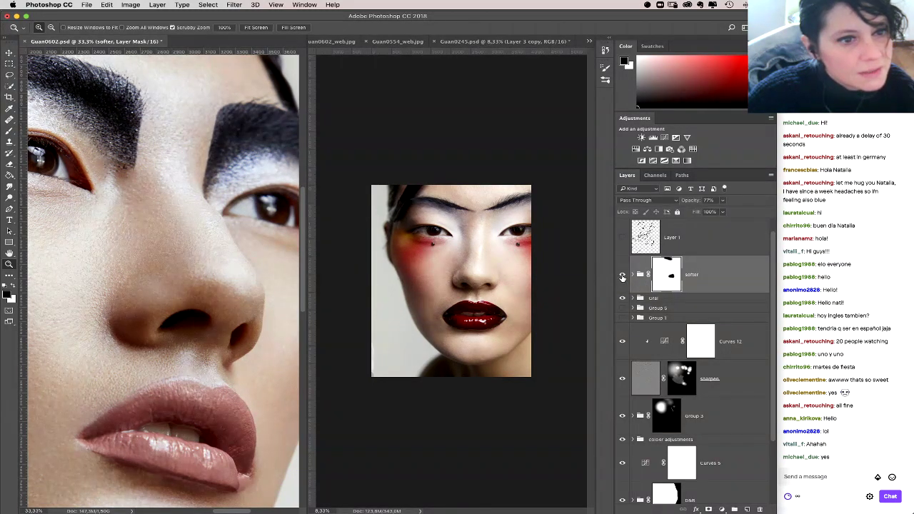
click(623, 277)
click(622, 276)
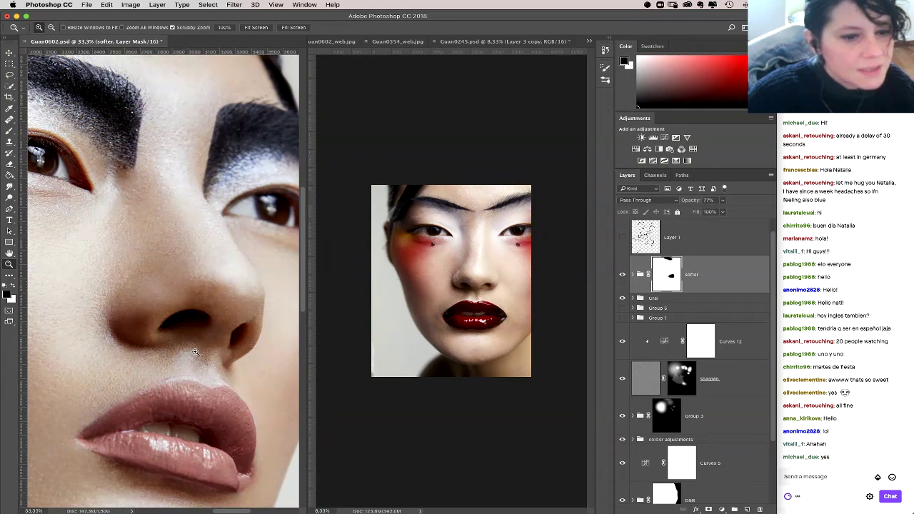
drag(176, 341, 244, 290)
key(super+minus)
key(super+minus)
key(super+minus)
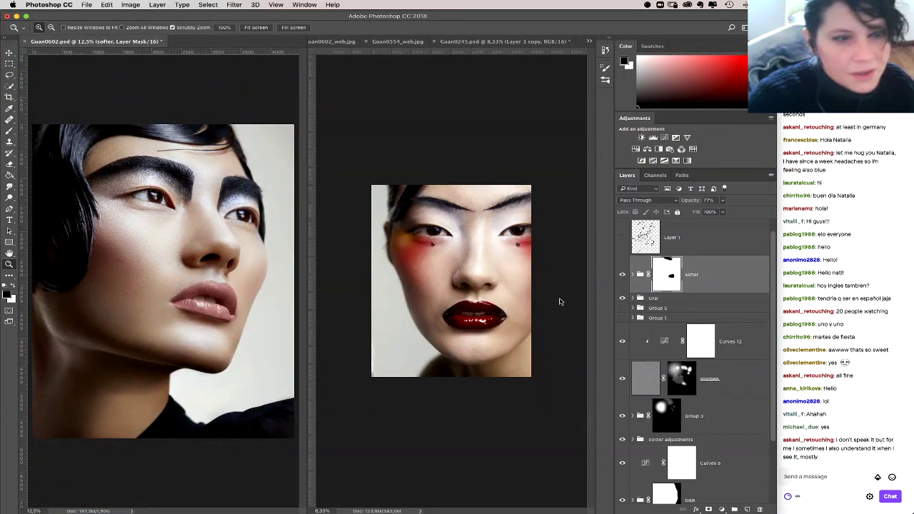
Step: Compare the softer group again, reposition it in the stack, and toggle Group 6 off and on
click(621, 276)
click(622, 276)
click(622, 276)
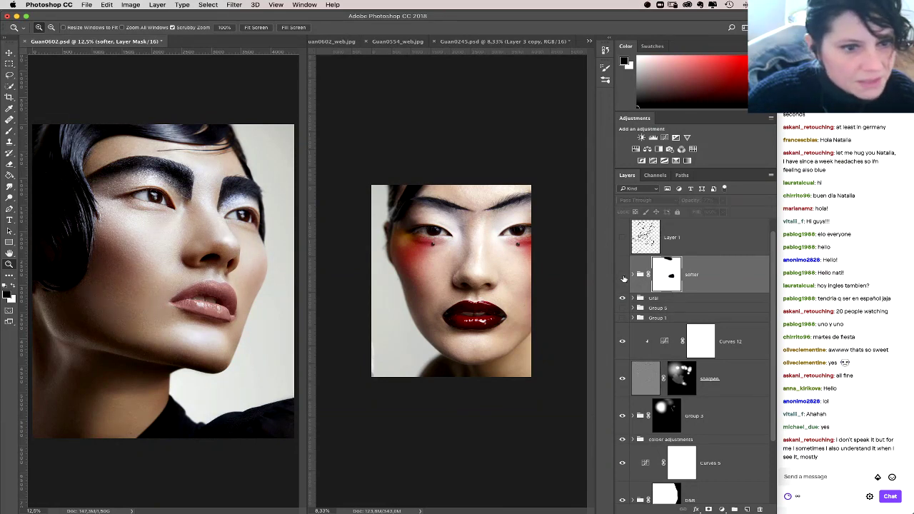
click(622, 276)
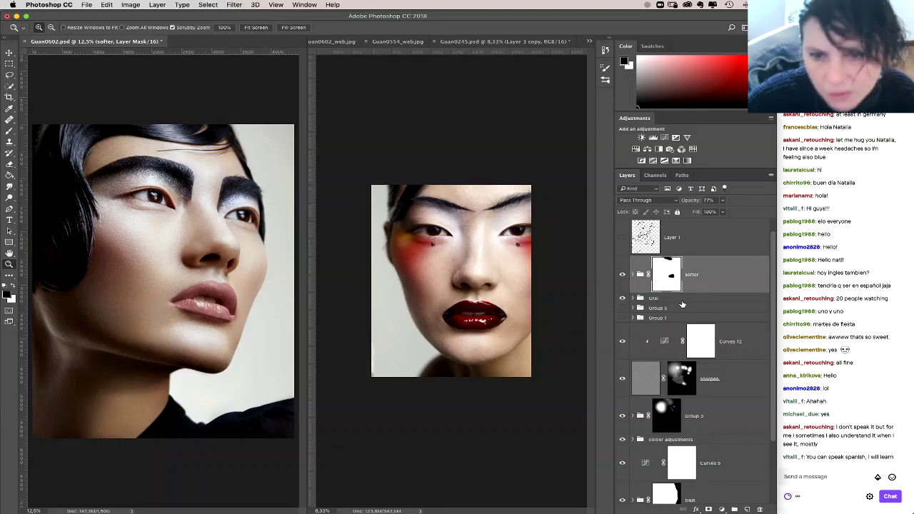
drag(714, 285, 637, 291)
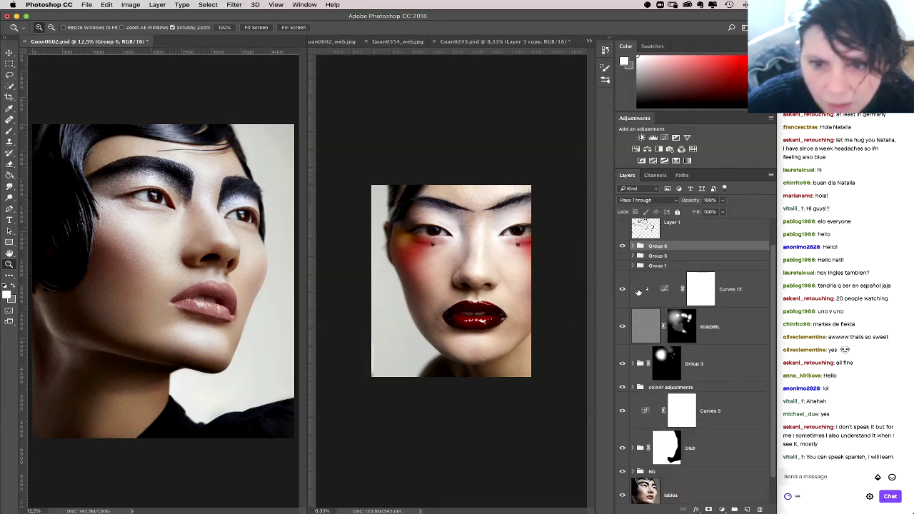
click(622, 247)
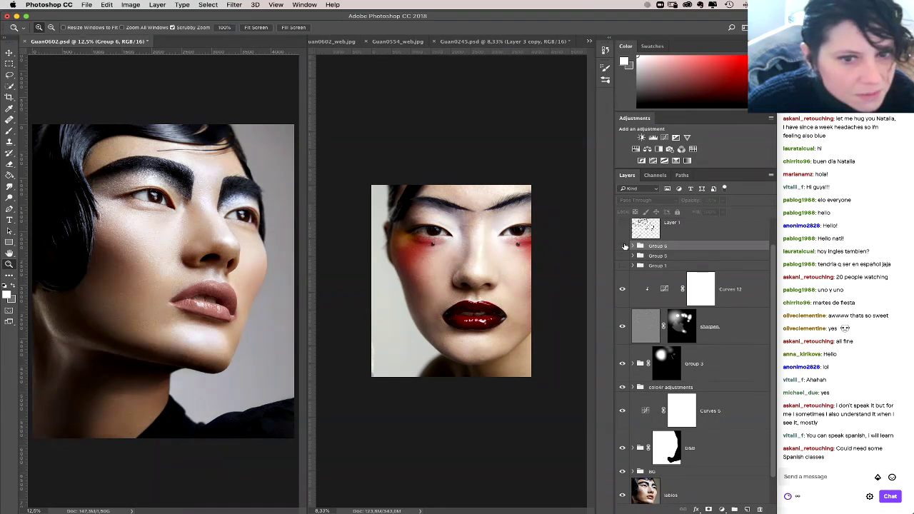
click(624, 246)
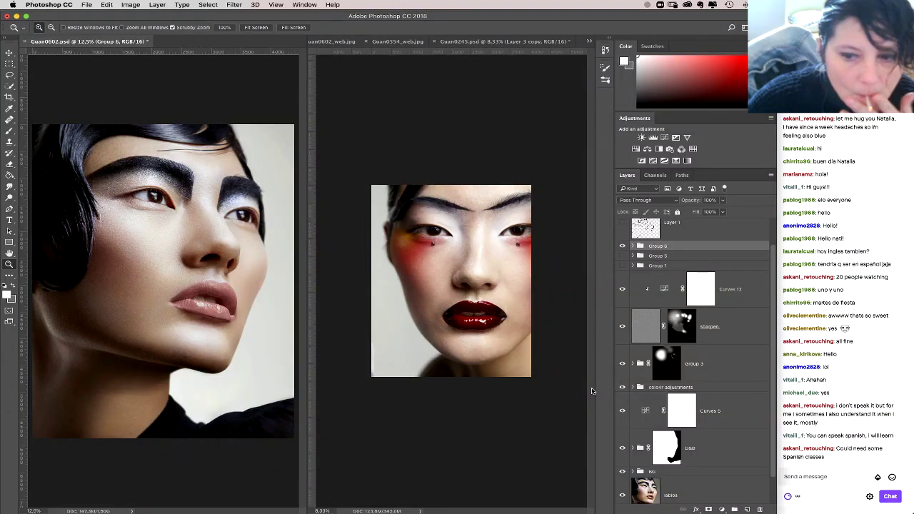
Step: Show the red-blush portrait Guan0245.psd full screen and compare Layer 3 copy on and off
click(488, 201)
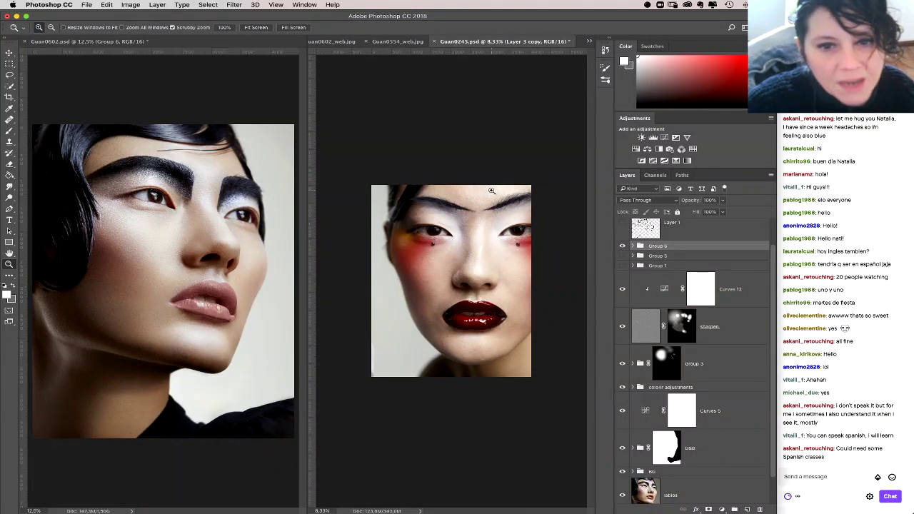
click(500, 208)
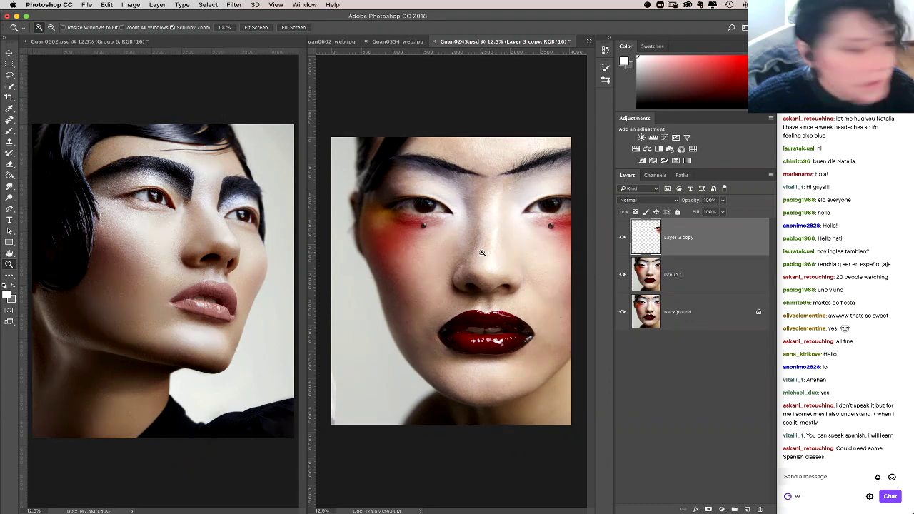
key(f)
click(534, 188)
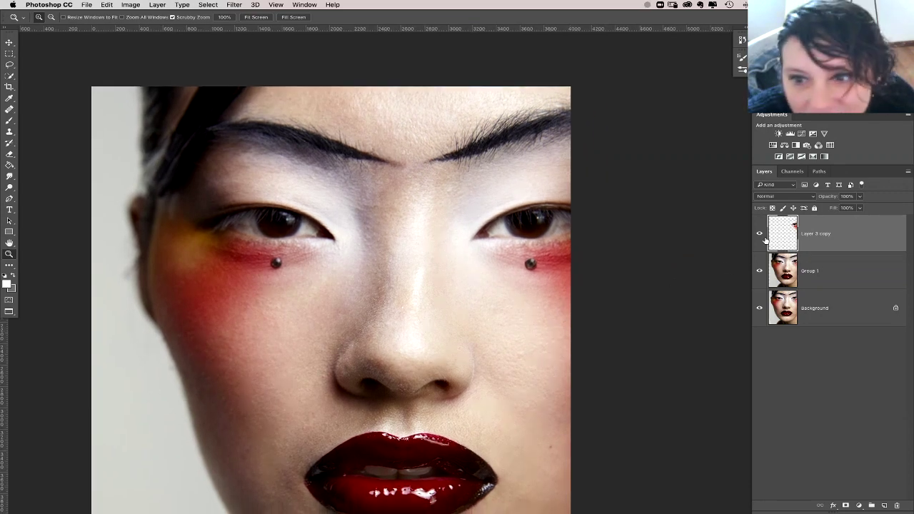
click(759, 233)
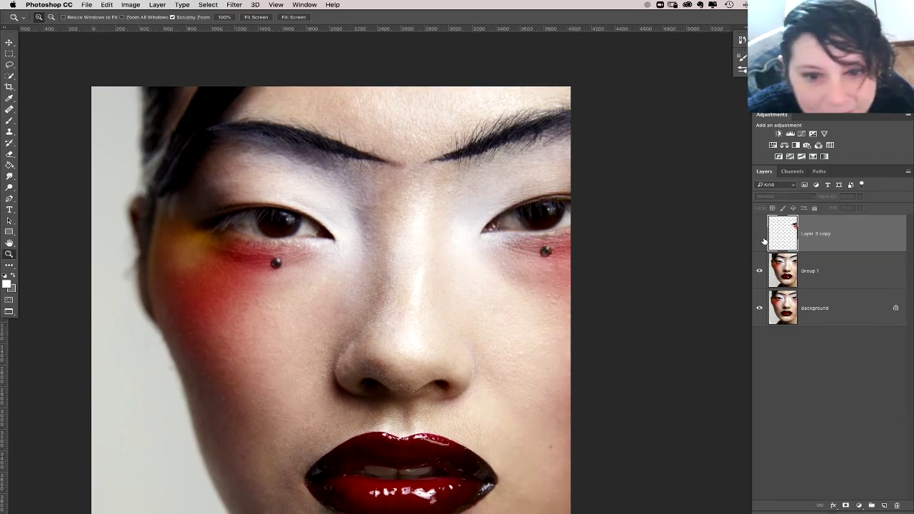
click(762, 239)
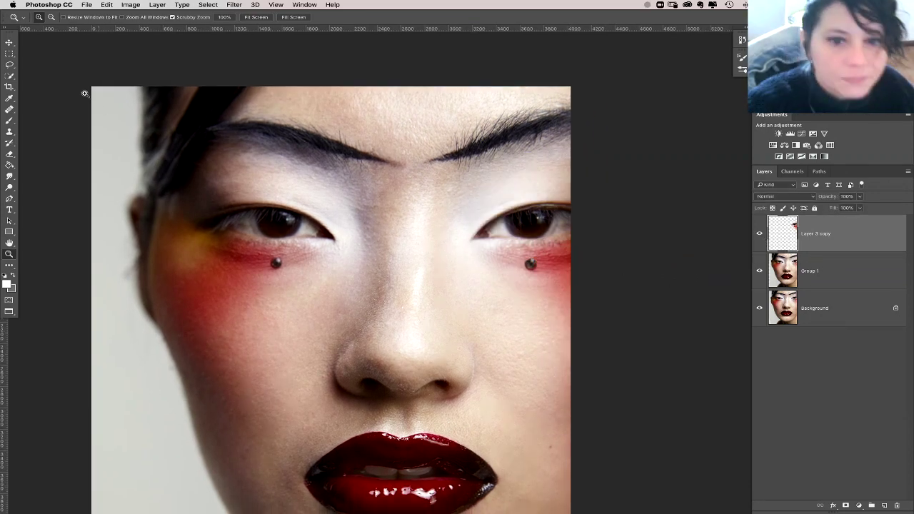
Step: Merge Layer 3 copy down into Group 1 and zoom in on the eye
click(159, 5)
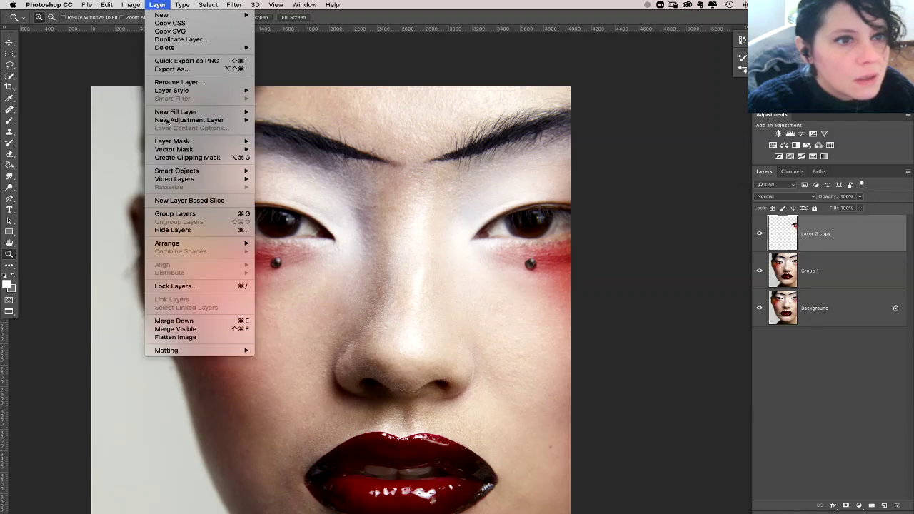
click(190, 322)
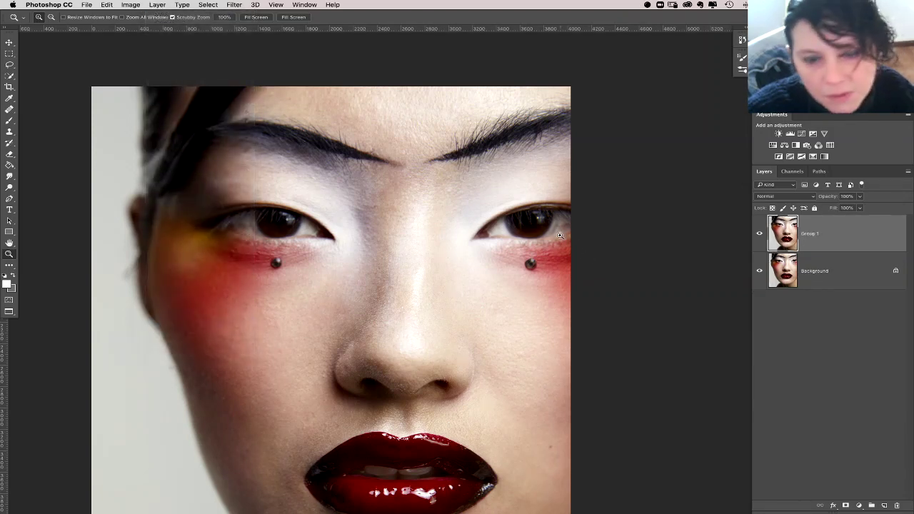
drag(588, 252, 491, 308)
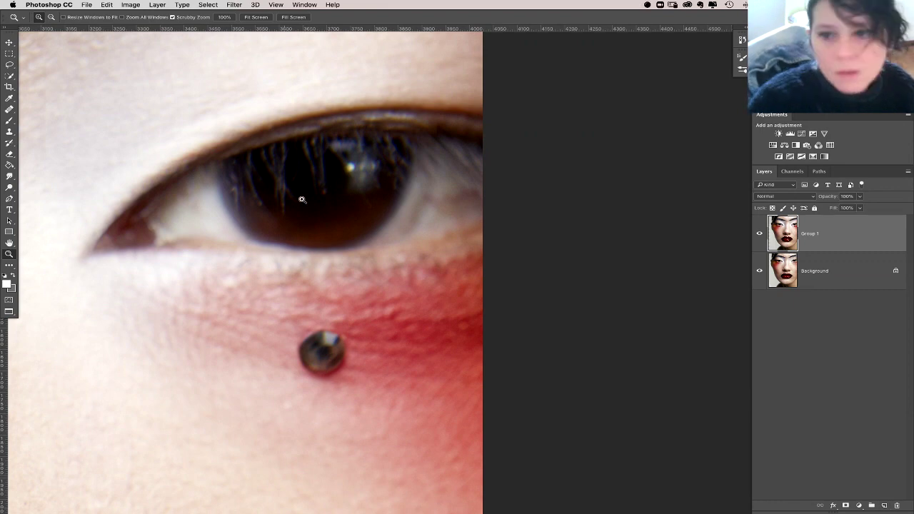
Step: Add a new empty Layer 1 and set up a soft Brush at 51 px
click(884, 505)
key(b)
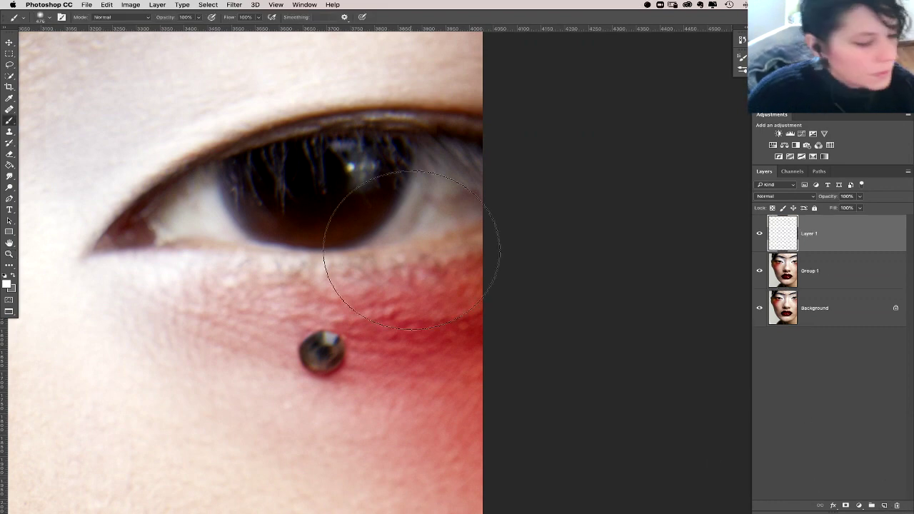
right_click(420, 224)
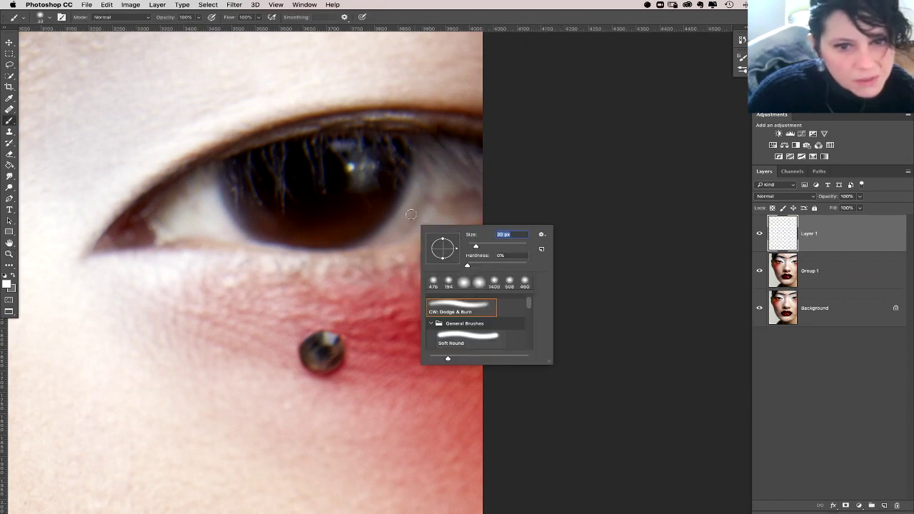
key(Return)
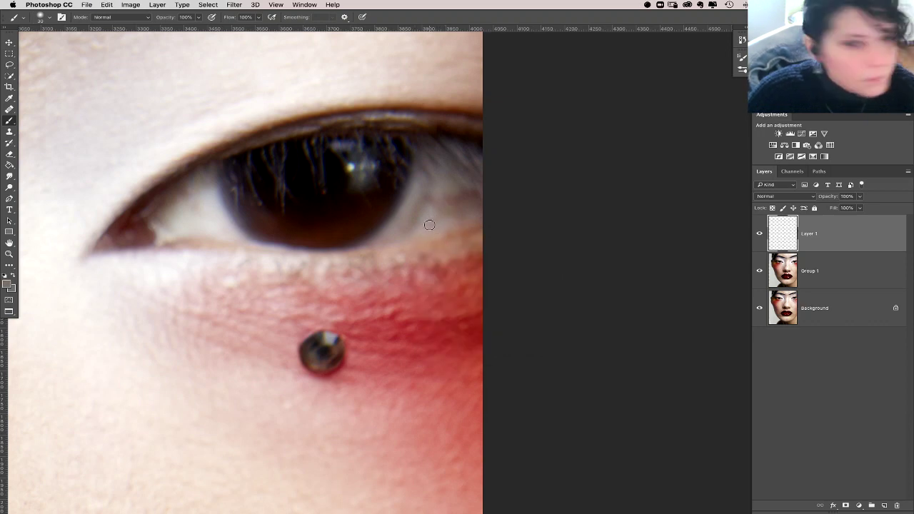
right_click(423, 221)
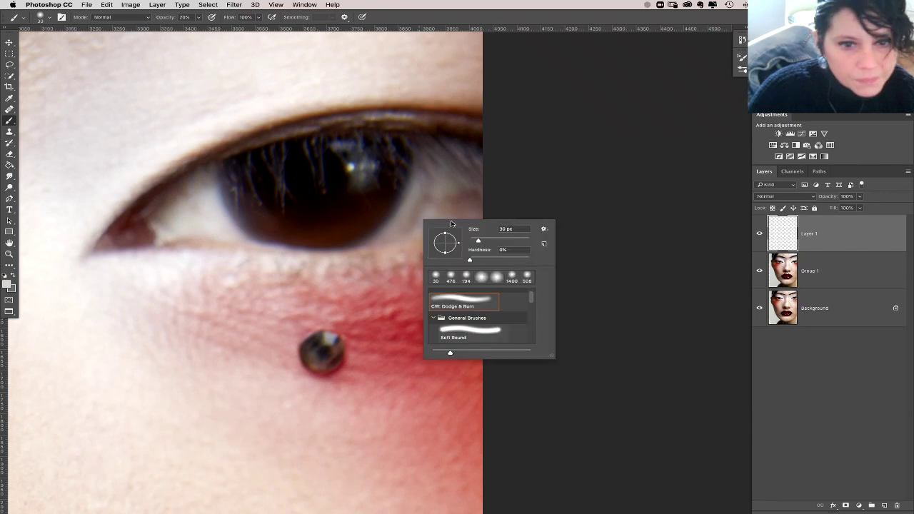
click(485, 240)
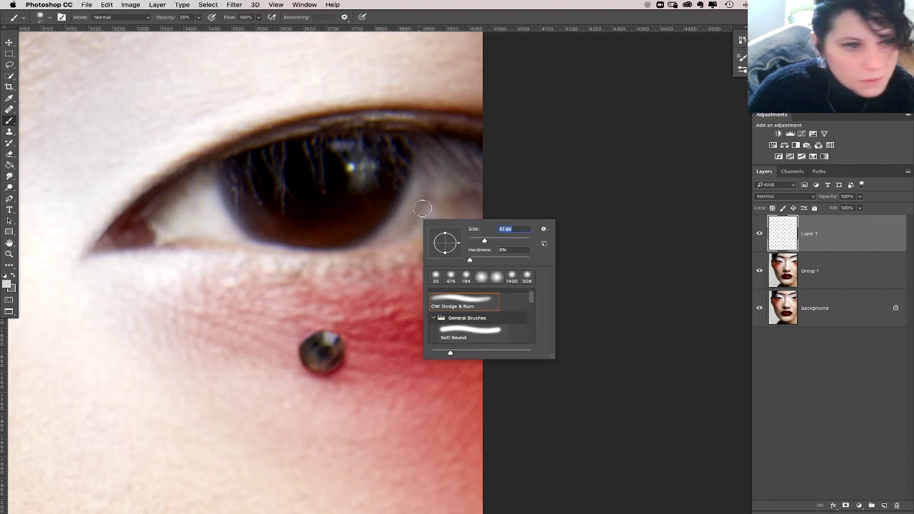
click(426, 184)
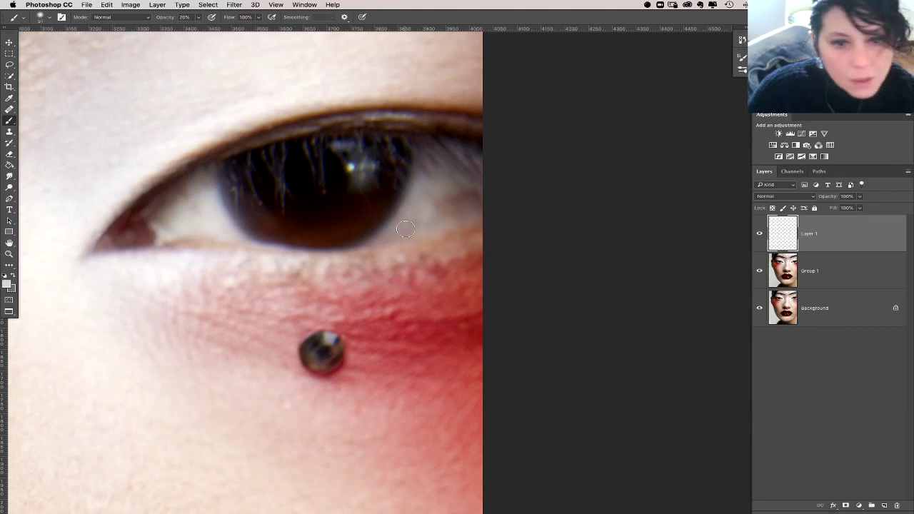
Step: Paint a lighter tone sampled from the eye white over the white right of the iris
mouse_move(435, 200)
mouse_down()
mouse_move(488, 193)
mouse_move(429, 209)
mouse_move(429, 194)
mouse_move(458, 203)
mouse_move(452, 196)
mouse_move(471, 194)
mouse_move(446, 183)
mouse_up()
right_click(458, 219)
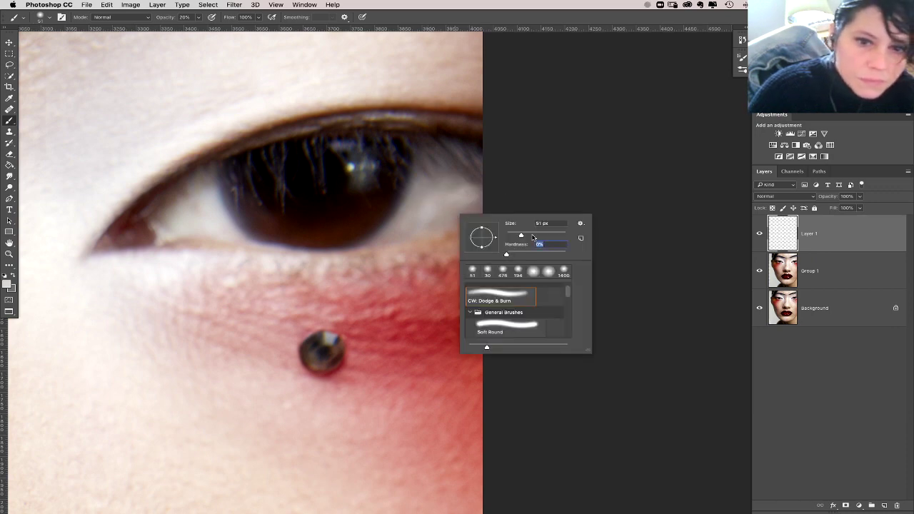
key(Return)
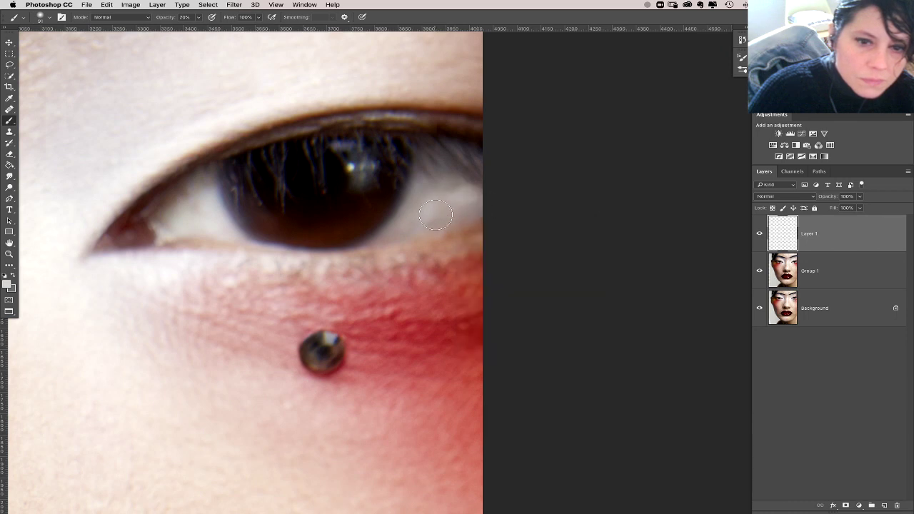
mouse_move(437, 226)
mouse_down()
mouse_move(436, 190)
mouse_move(464, 181)
mouse_move(463, 192)
mouse_move(415, 208)
mouse_move(447, 171)
mouse_move(428, 193)
mouse_move(429, 239)
mouse_up()
alt+click(413, 224)
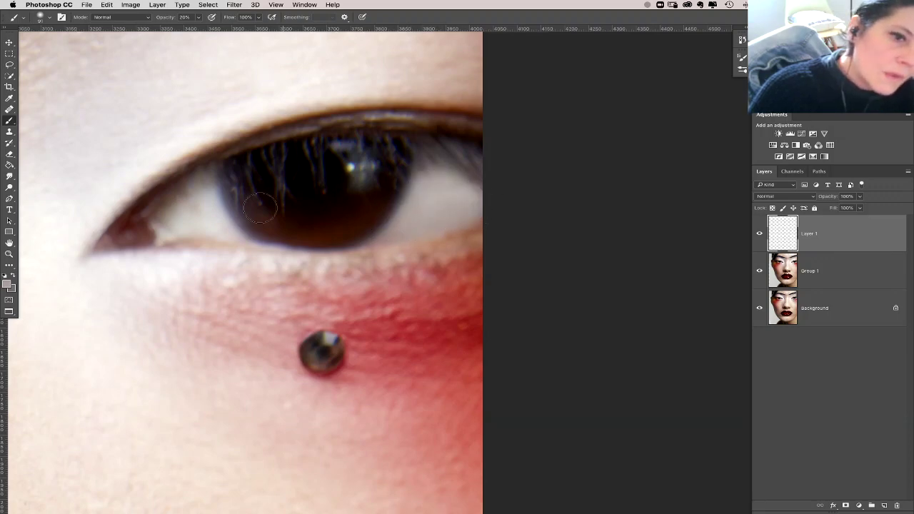
alt+click(187, 211)
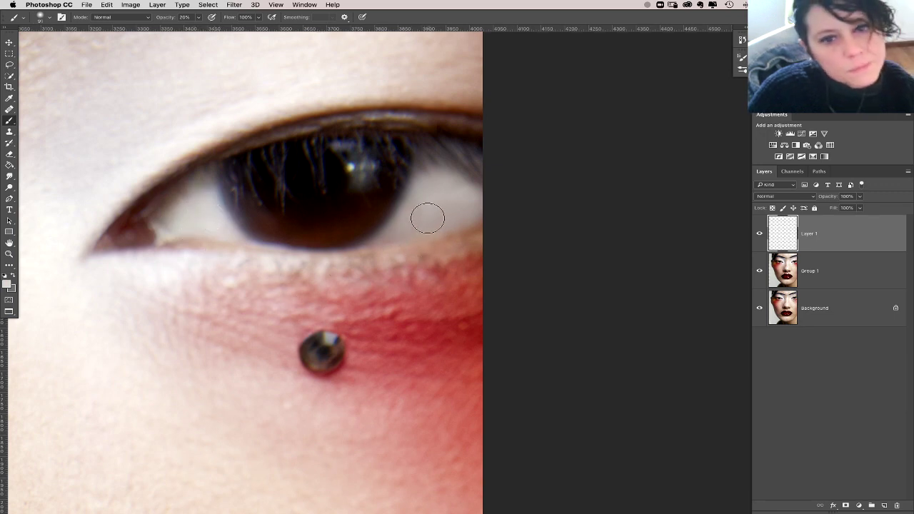
drag(421, 216, 443, 212)
drag(317, 264, 493, 282)
click(235, 4)
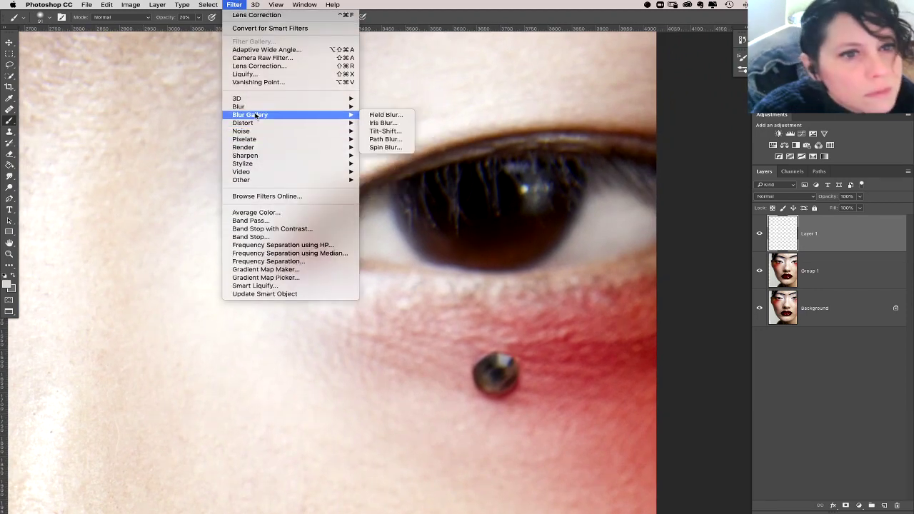
Step: Apply Blur More twice to the eye-white painting on Layer 1
mouse_move(260, 107)
click(384, 123)
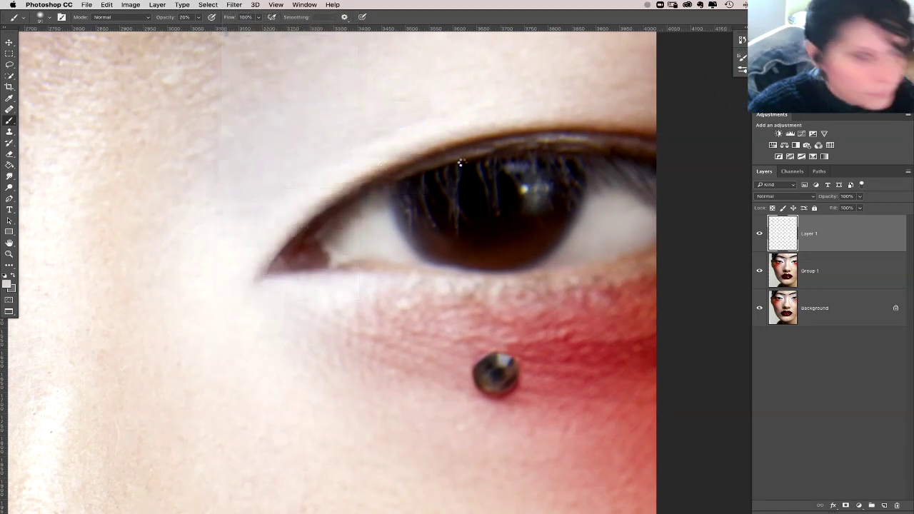
click(234, 5)
mouse_move(285, 106)
click(411, 124)
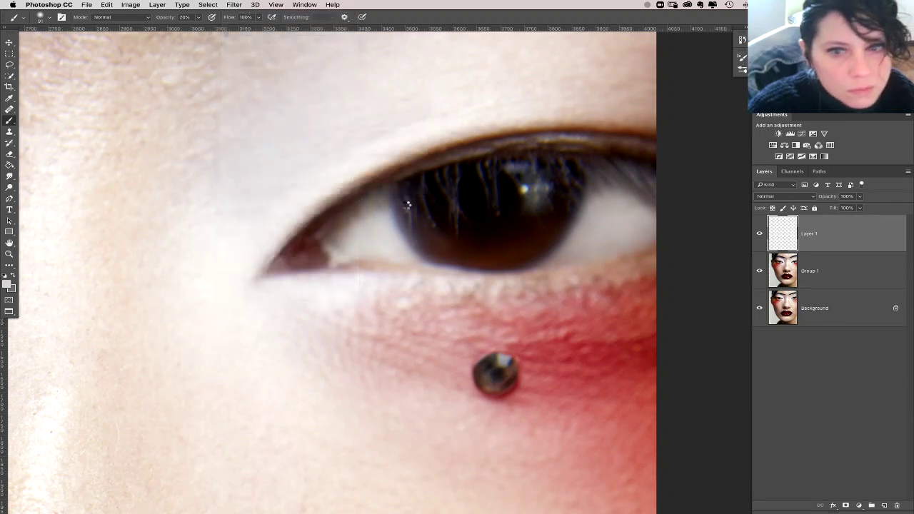
drag(387, 167, 335, 165)
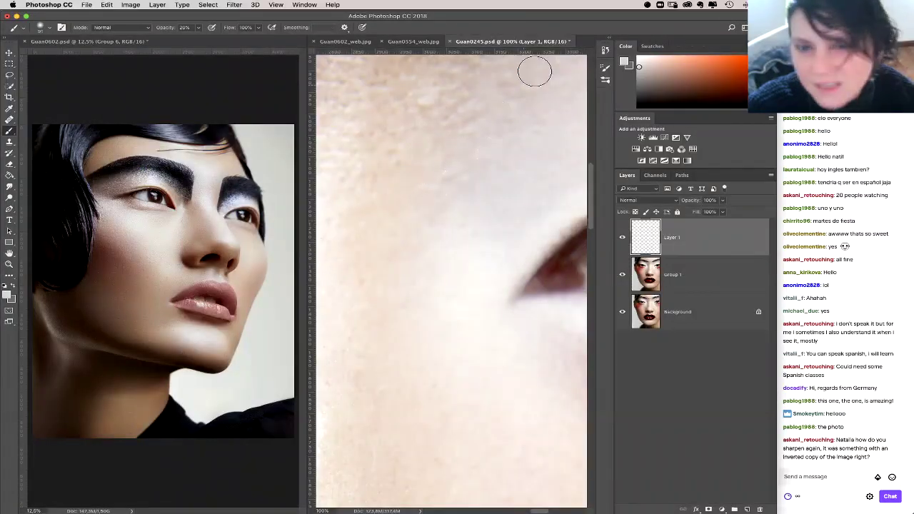
scroll(468, 159, right, 5)
Step: Consolidate all open documents into tabs with Window > Arrange
click(304, 5)
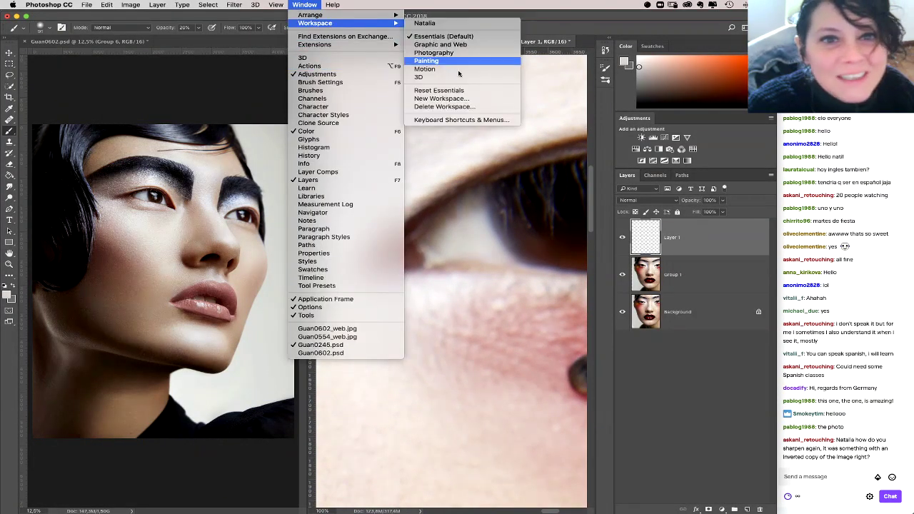
mouse_move(328, 15)
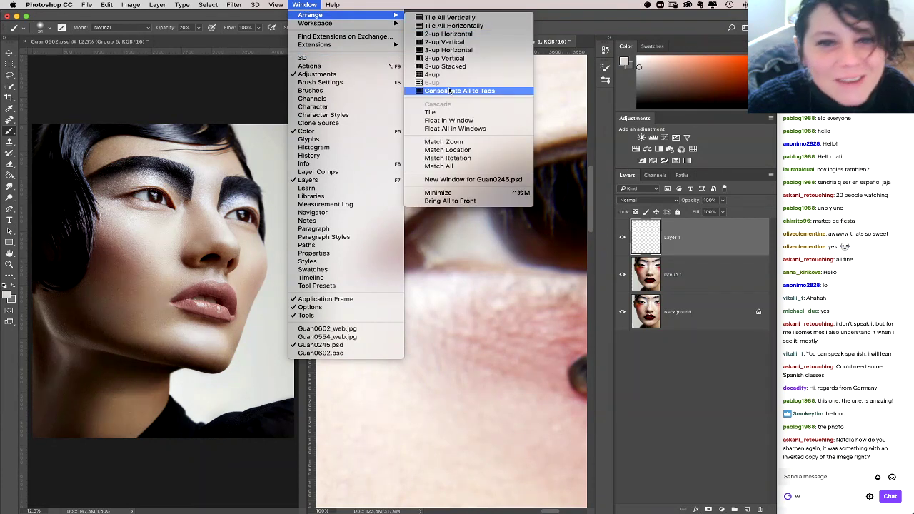
click(448, 91)
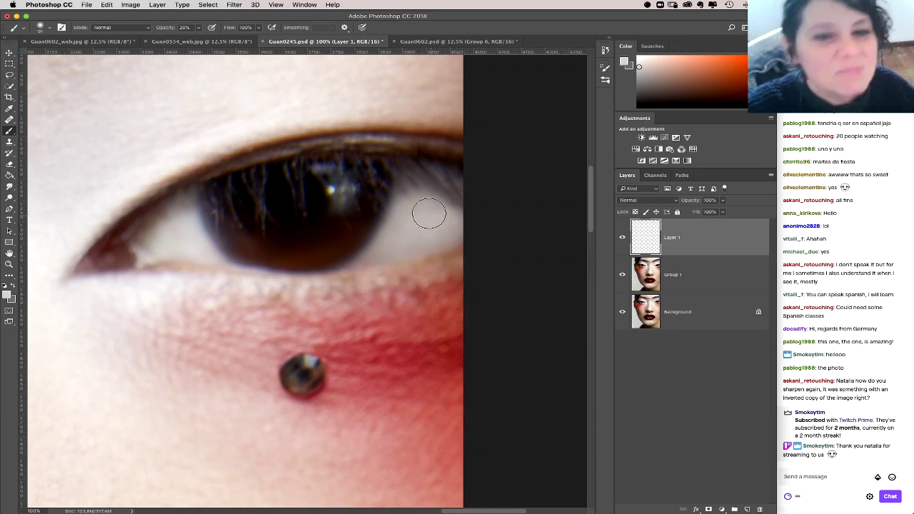
Step: Apply another Blur More pass to the retouch layer
scroll(326, 261, left, 5)
click(234, 4)
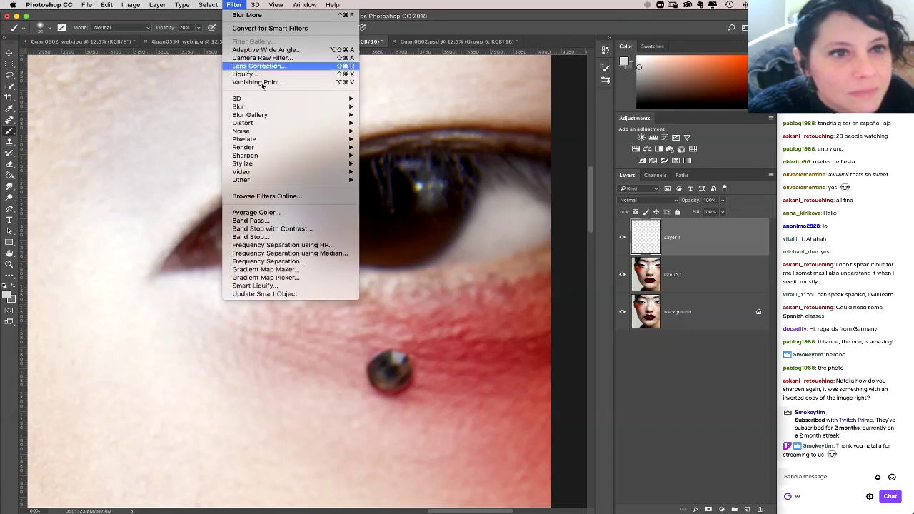
mouse_move(289, 108)
click(385, 125)
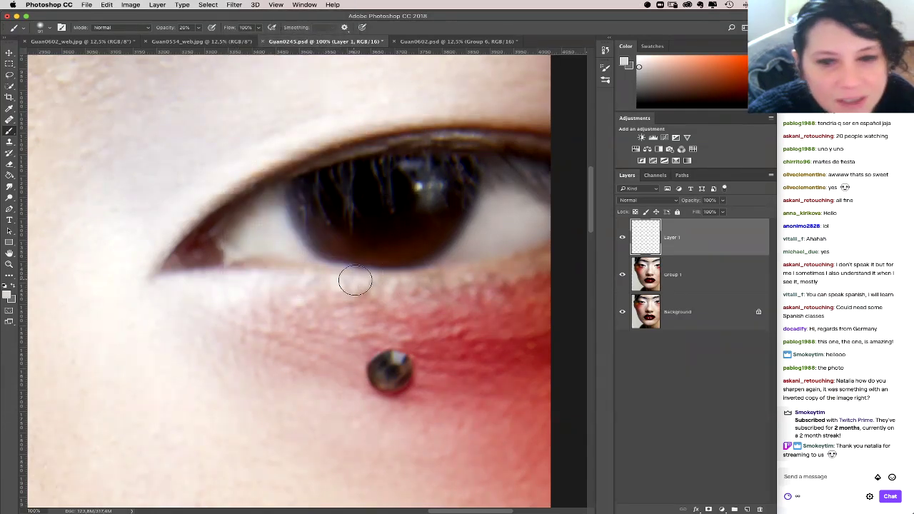
drag(361, 230, 283, 222)
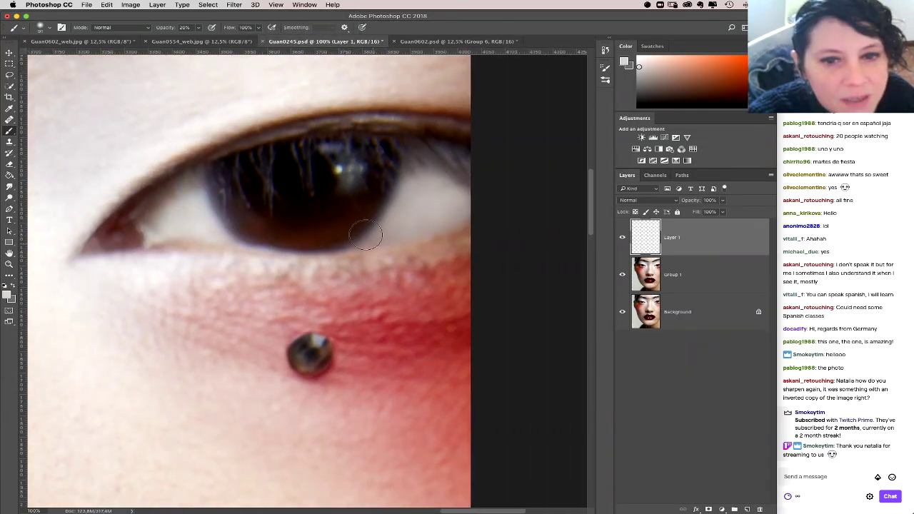
Step: Apply a Gaussian Blur with a 2-pixel radius to Layer 1
click(232, 4)
mouse_move(300, 106)
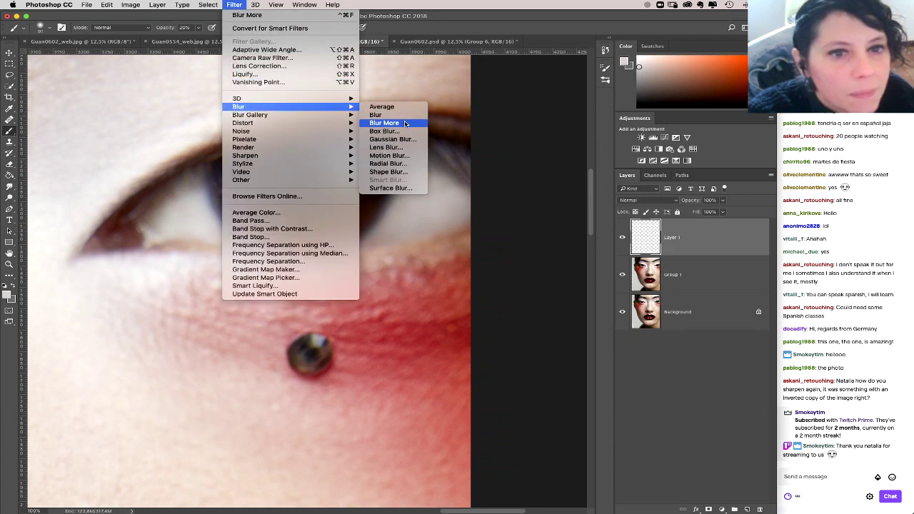
click(404, 139)
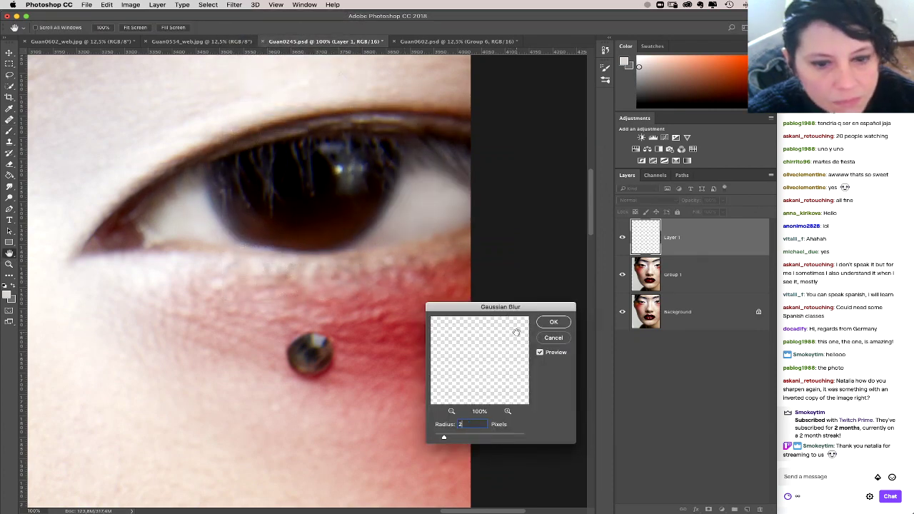
click(551, 323)
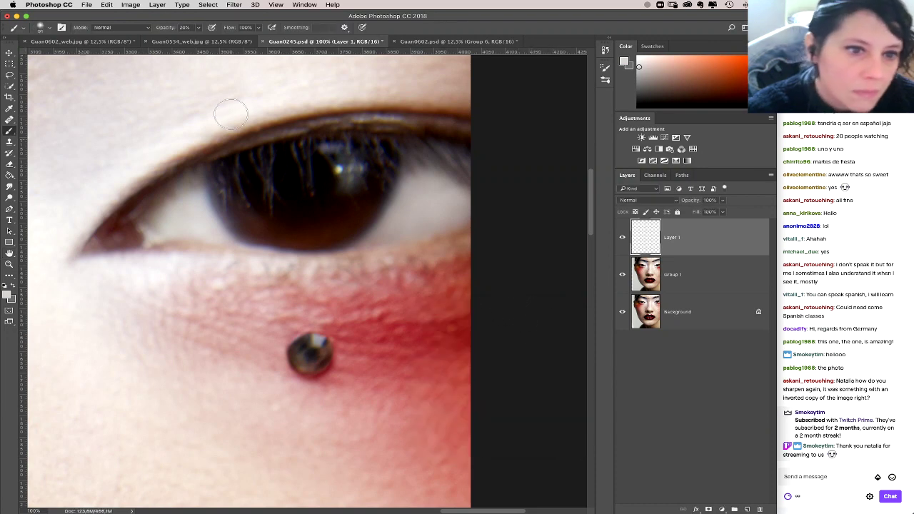
Step: Add 1% Gaussian monochromatic noise to Layer 1
click(235, 5)
mouse_move(257, 131)
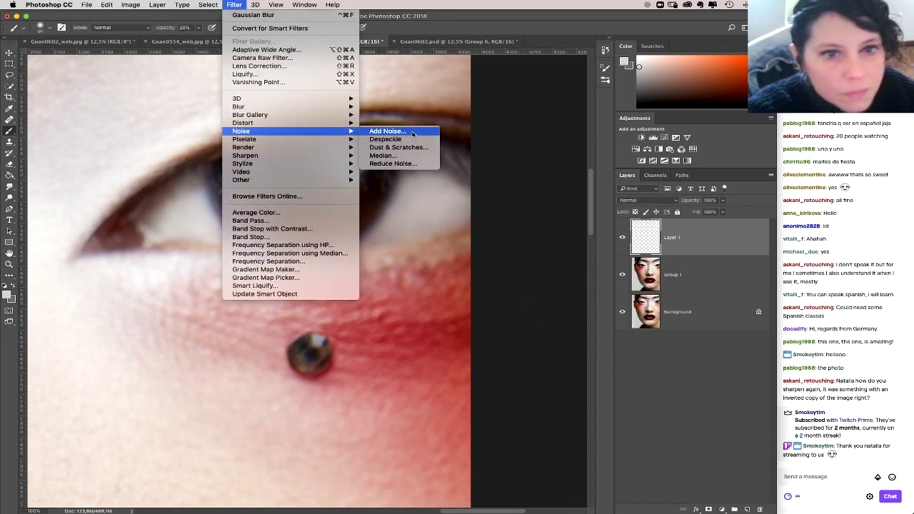
click(387, 131)
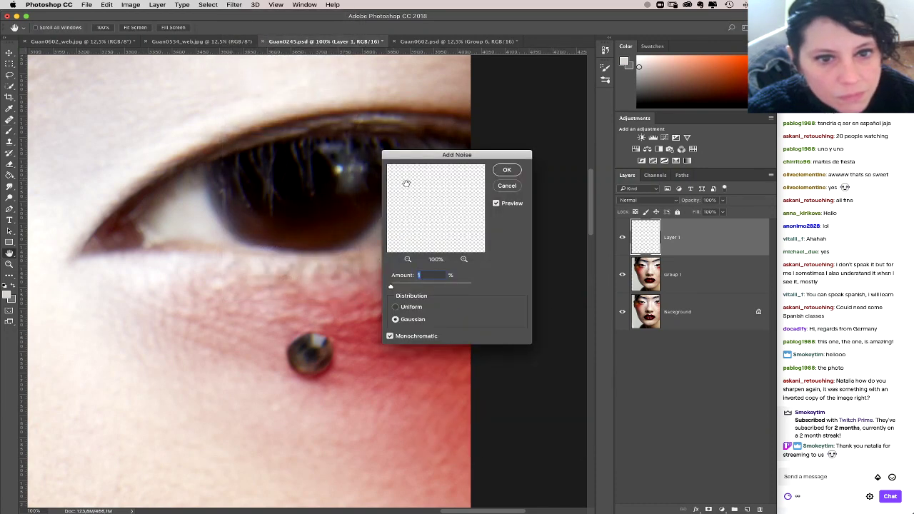
click(506, 170)
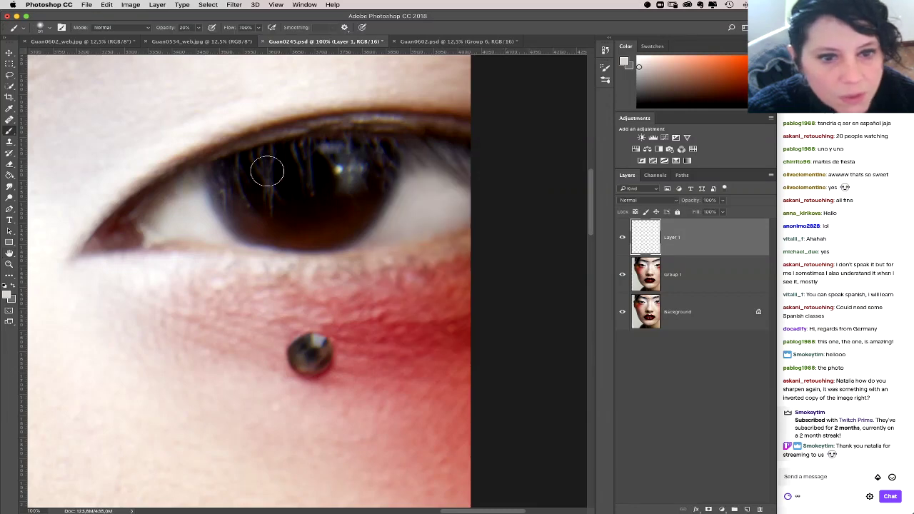
click(235, 5)
key(Escape)
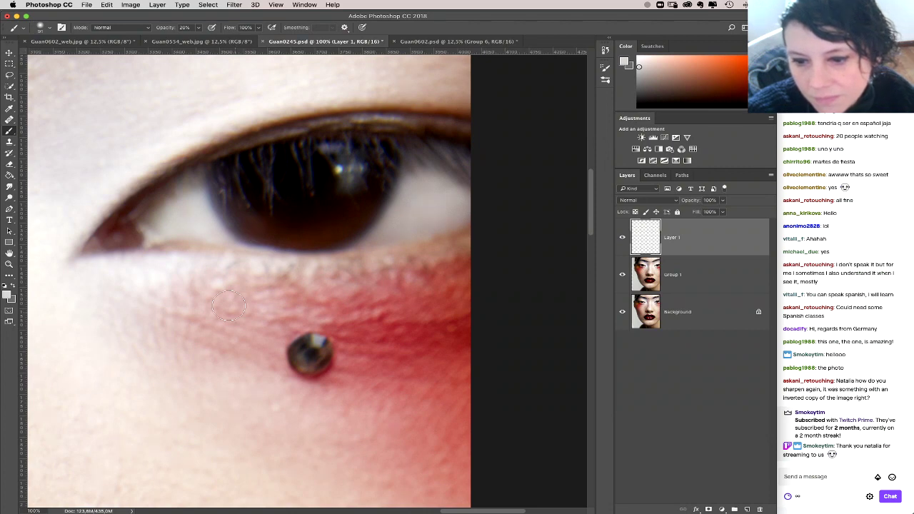
Step: Zoom in on the eyes and paint a faint light stroke at the right eye's outer corner
drag(279, 288, 311, 287)
scroll(311, 287, right, 8)
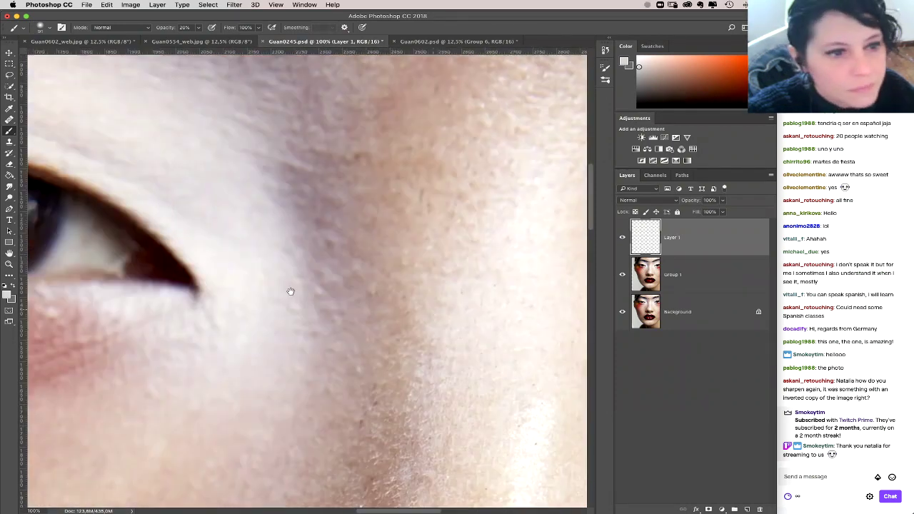
scroll(333, 290, left, 6)
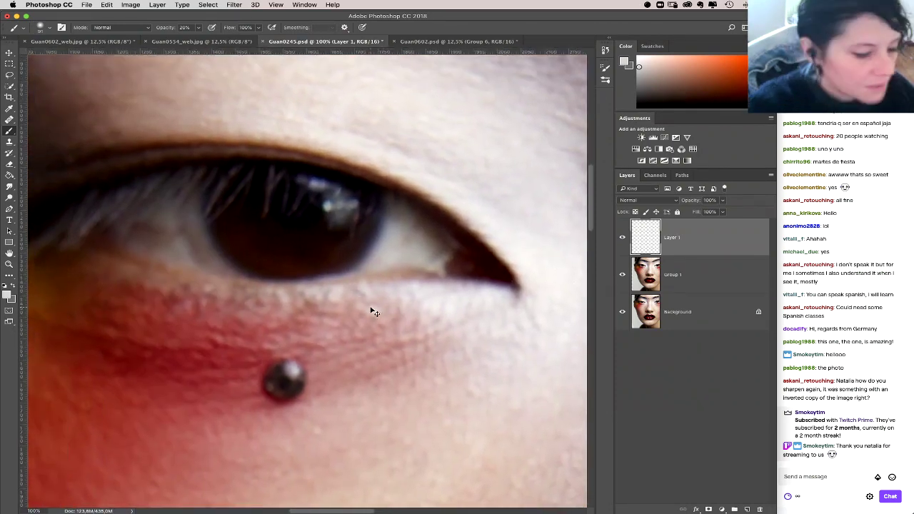
key(super+minus)
key(super+minus)
key(super+minus)
key(super+minus)
key(super+minus)
key(super+minus)
key(super+minus)
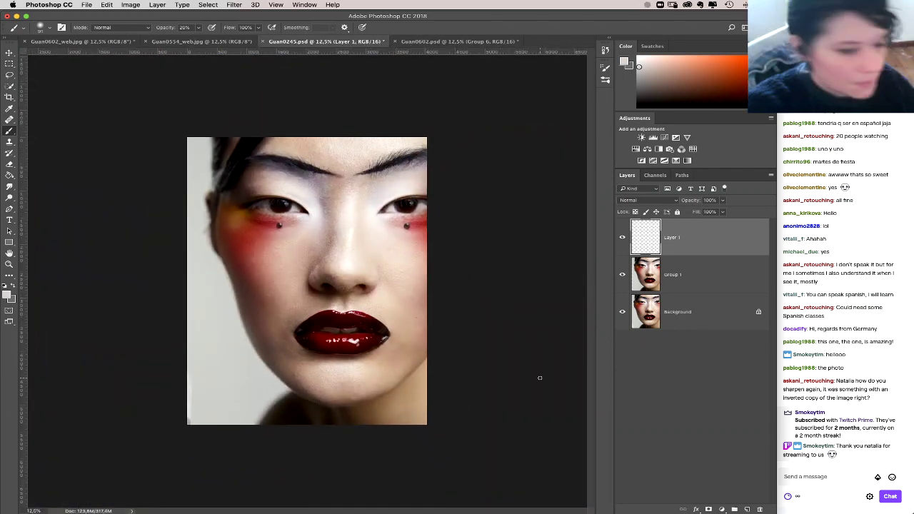
key(super+plus)
key(super+plus)
scroll(493, 321, right, 5)
scroll(493, 321, up, 2)
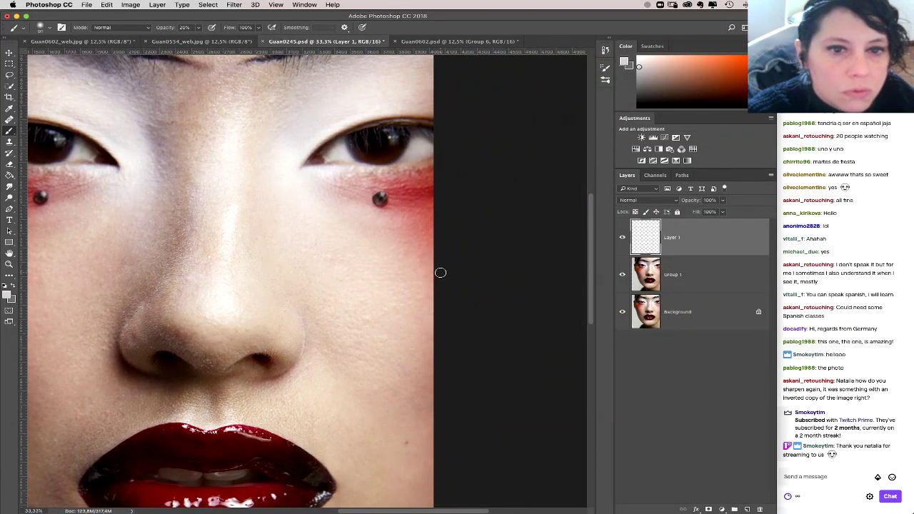
drag(412, 147, 430, 153)
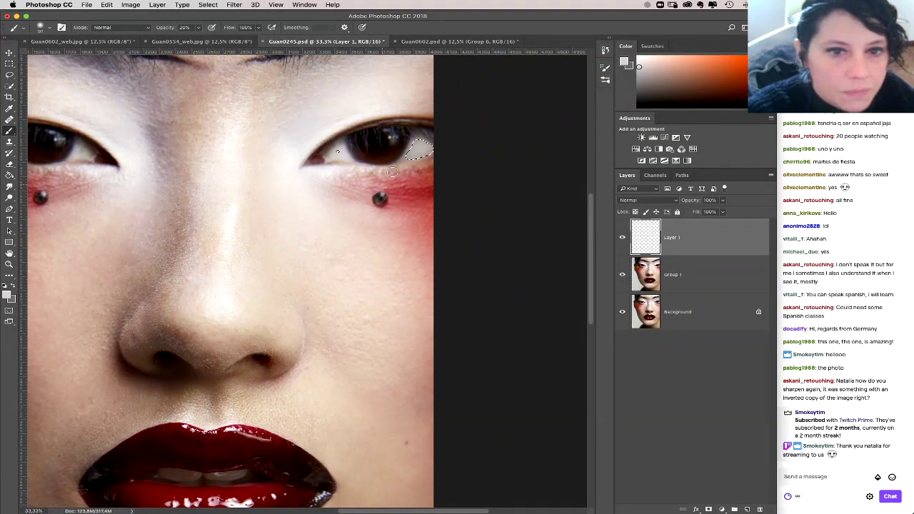
Step: Sample a grey skin tone, lower brush opacity to 10%, and enlarge the brush
alt+click(427, 133)
key(1)
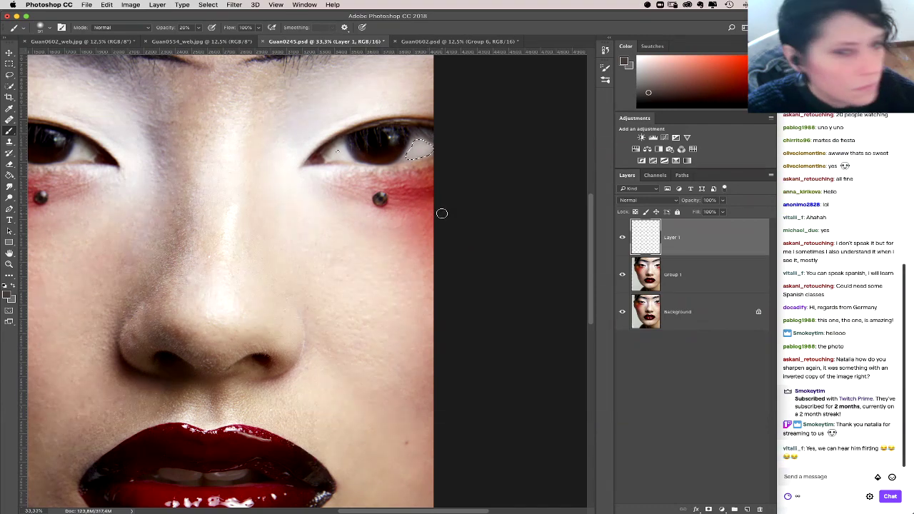
right_click(391, 195)
key(bracketright)
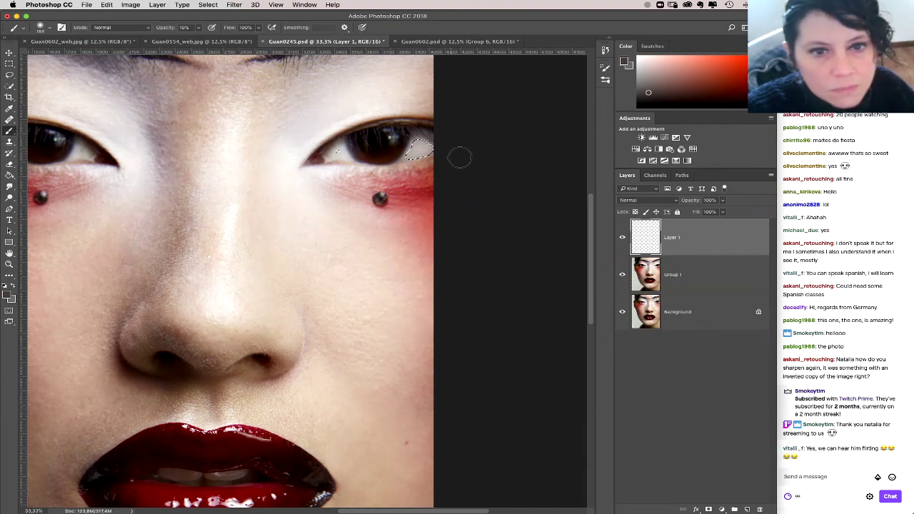
key(Return)
key(super+minus)
key(super+minus)
key(super+minus)
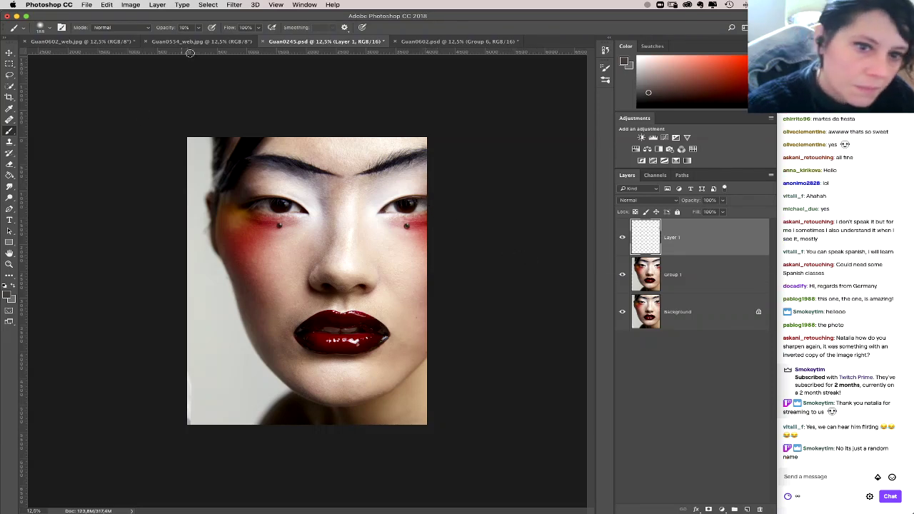
Step: Draw a rectangular selection around the right eye's outer corner and upper cheek
click(237, 4)
mouse_move(286, 106)
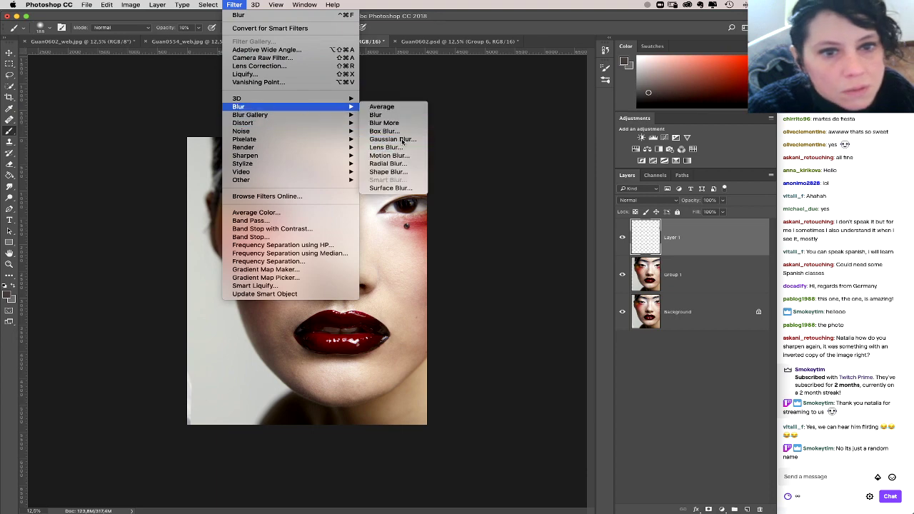
click(396, 139)
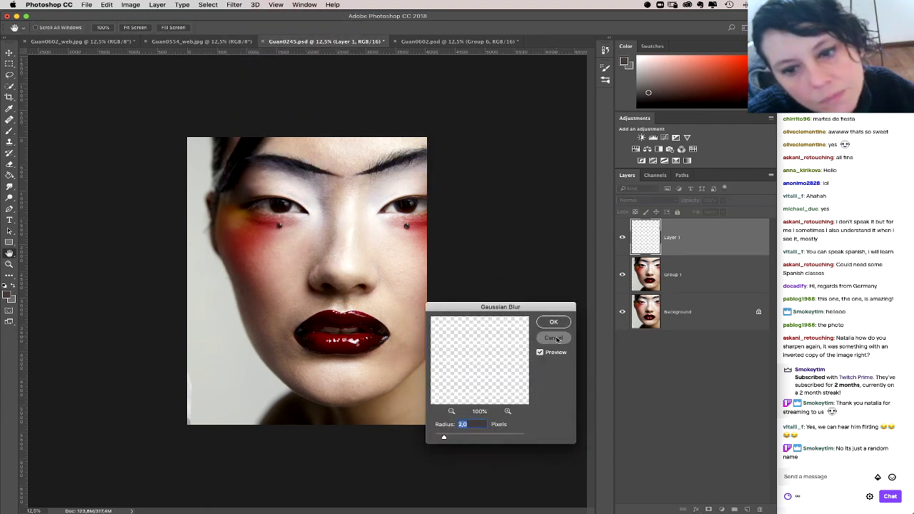
key(Escape)
click(9, 63)
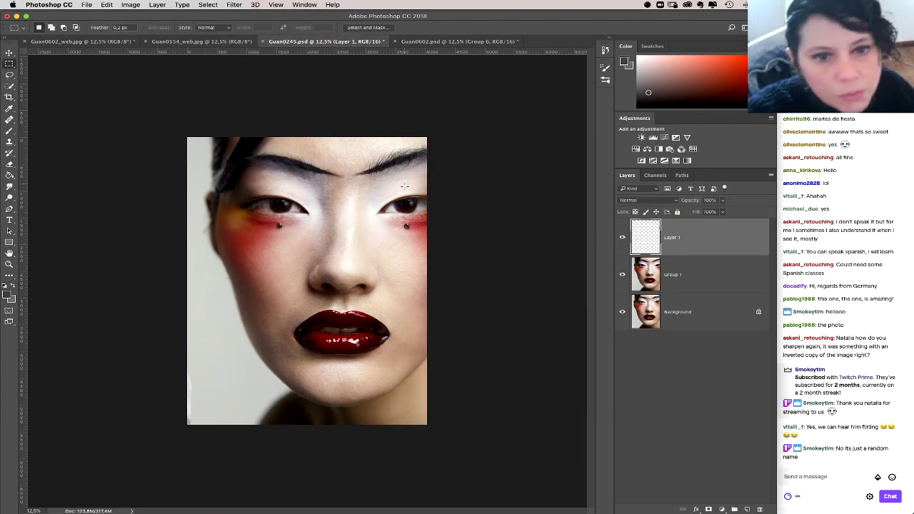
drag(404, 187, 452, 242)
Step: Apply a strong, large-radius Gaussian Blur to the selected area
click(234, 4)
mouse_move(267, 107)
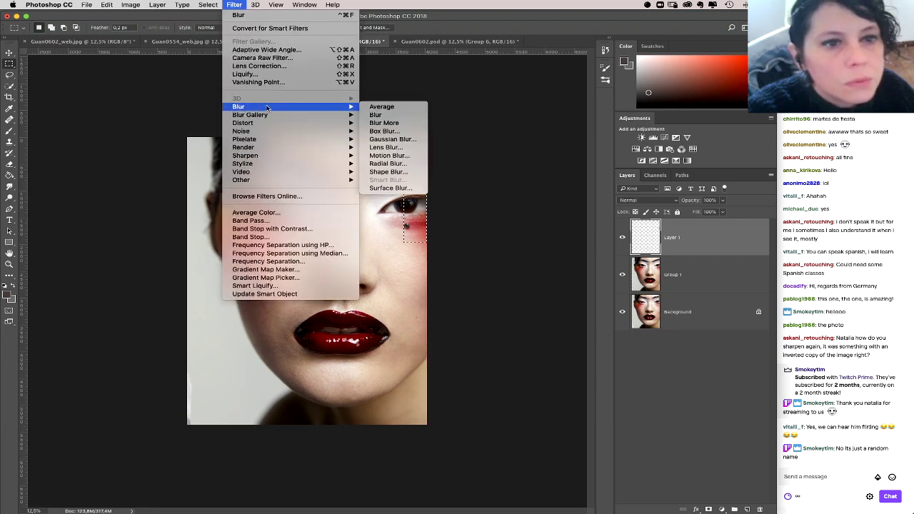
click(392, 139)
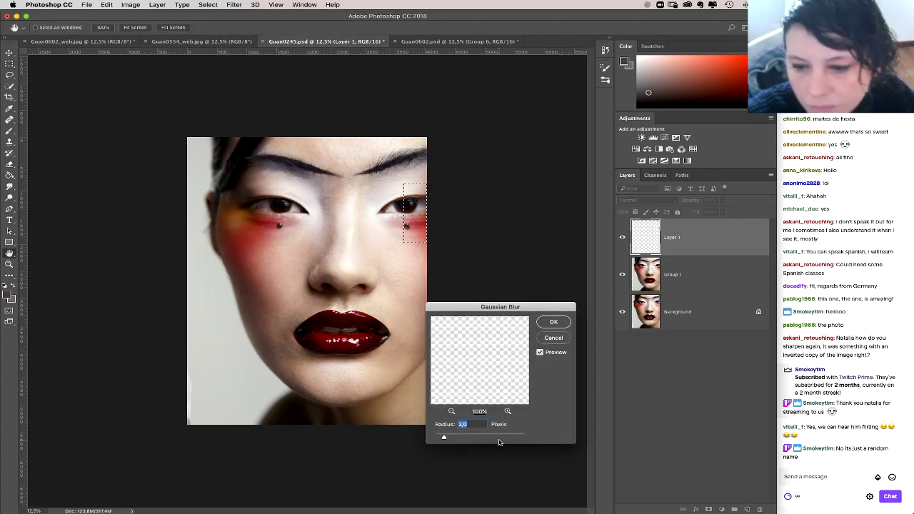
click(460, 436)
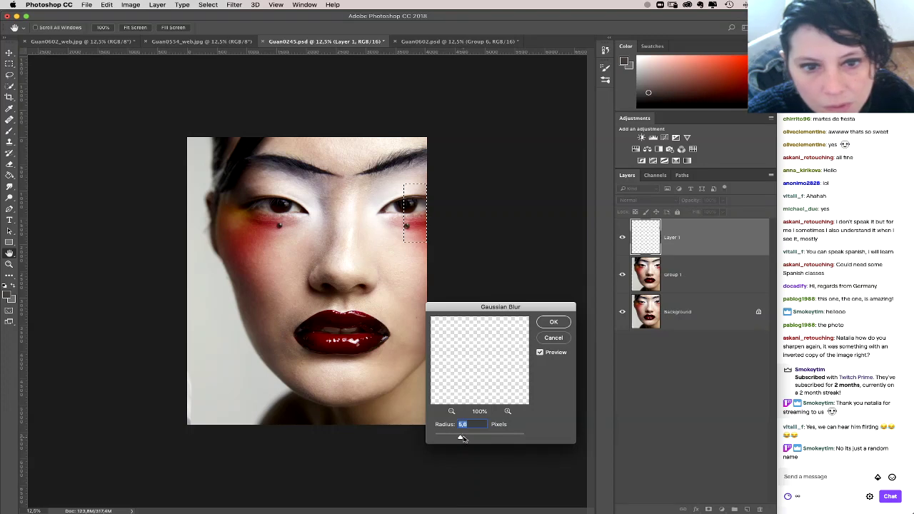
mouse_move(462, 438)
mouse_down()
mouse_move(482, 437)
mouse_move(474, 437)
mouse_up()
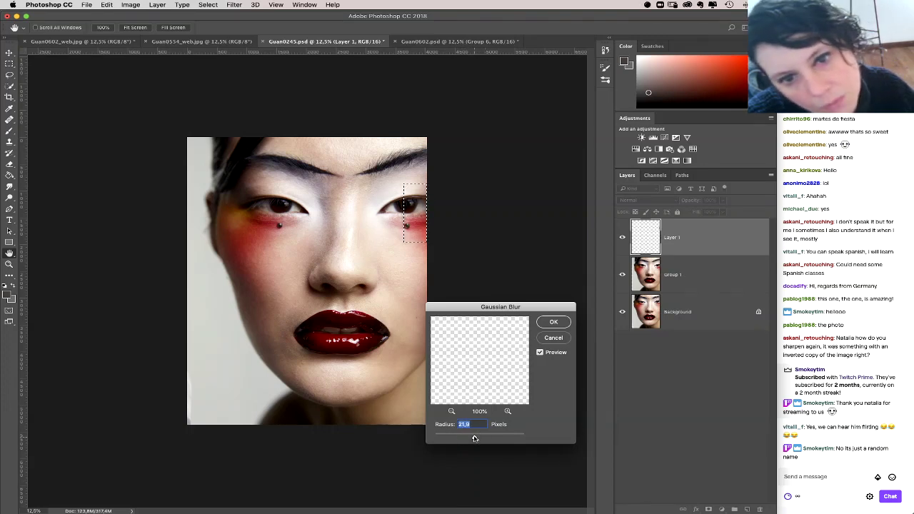
click(554, 323)
Step: Return to the Brush, sample a near-white light skin tone, and deselect
key(b)
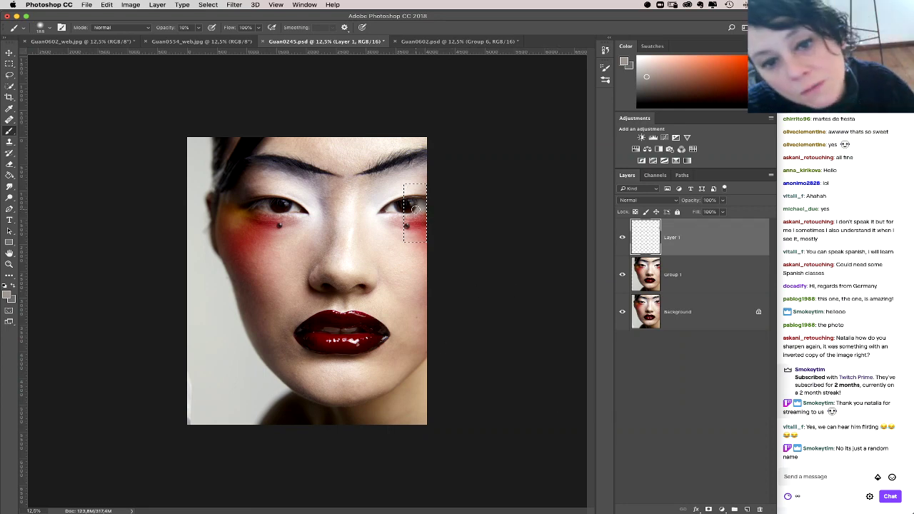
alt+click(392, 207)
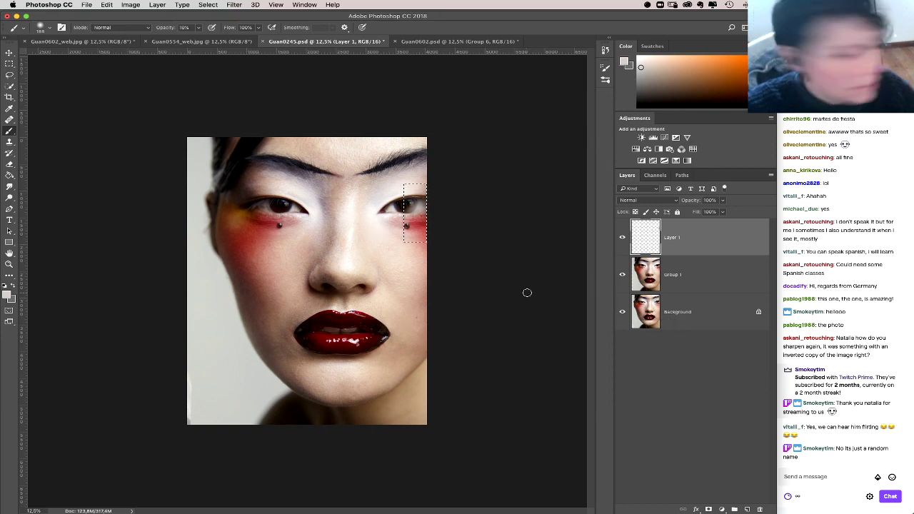
key(super+d)
Step: Zoom in on both eyes and the blush, and switch to the Eraser on Layer 1
key(z)
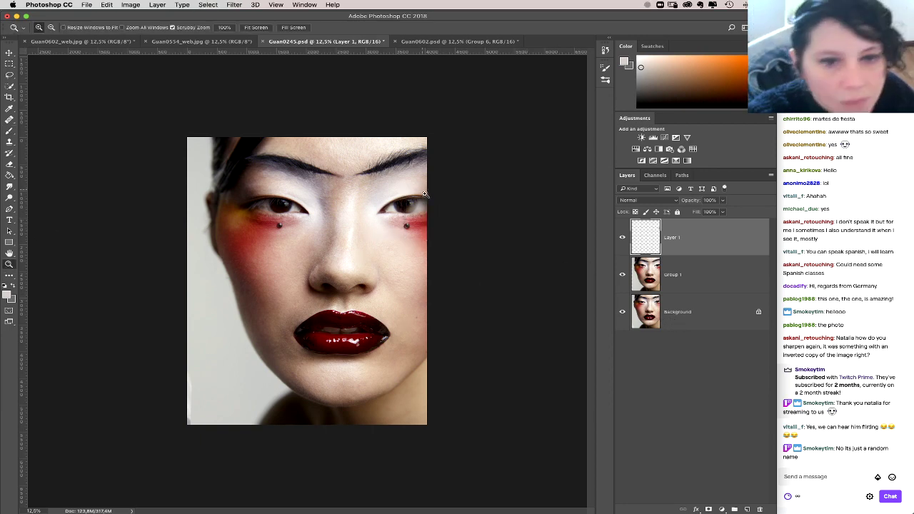
drag(339, 197, 352, 310)
drag(202, 322, 380, 338)
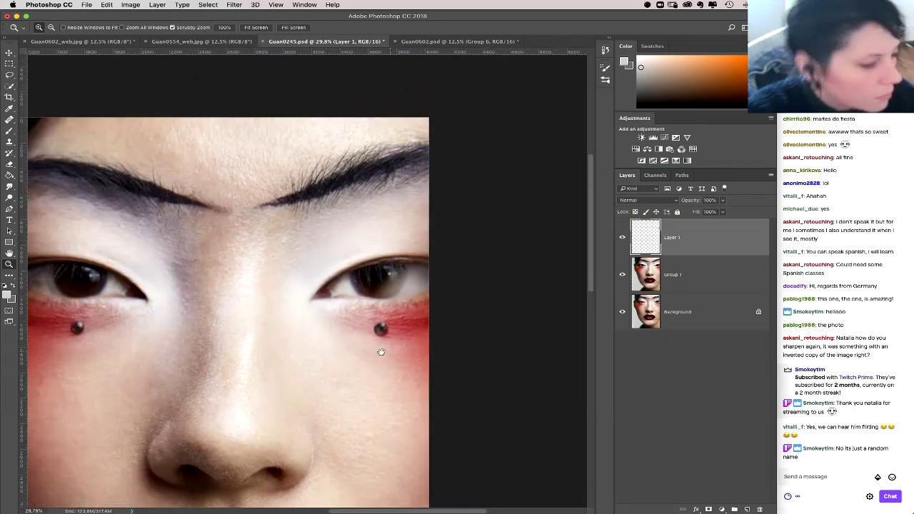
key(e)
right_click(380, 276)
click(380, 275)
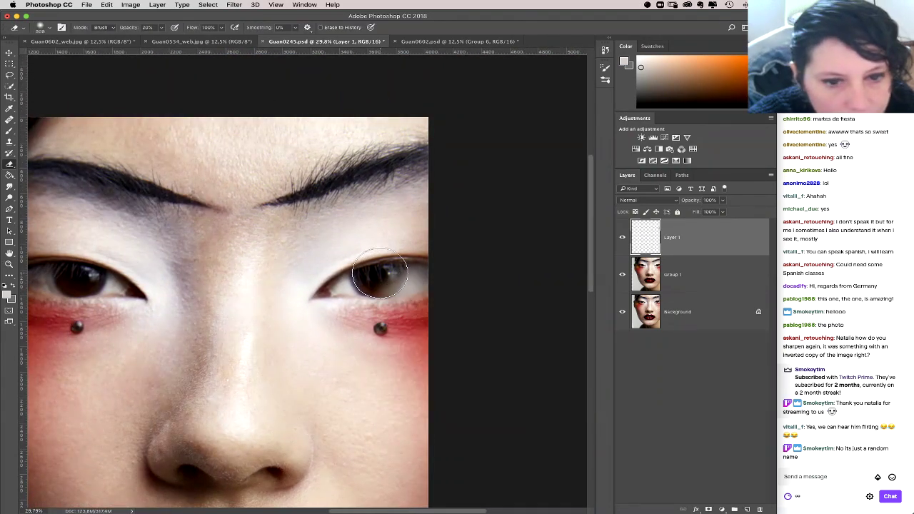
right_click(394, 314)
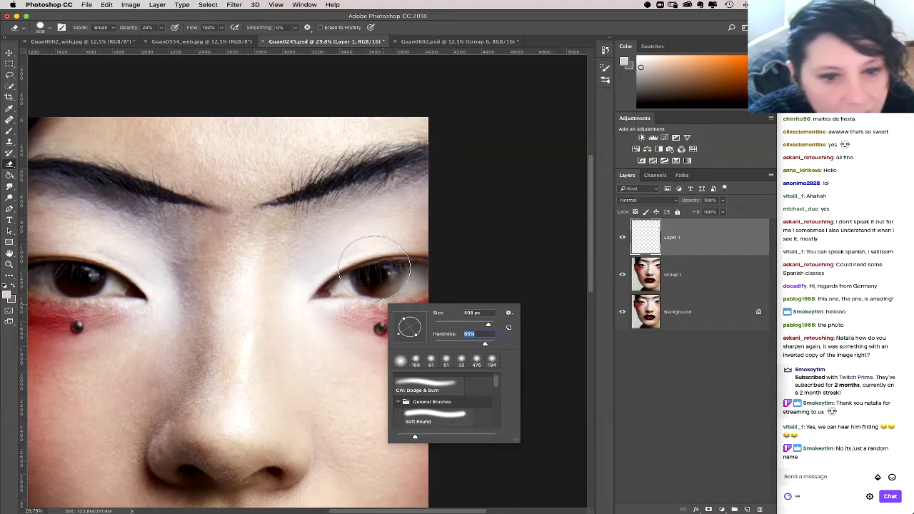
click(389, 275)
right_click(392, 324)
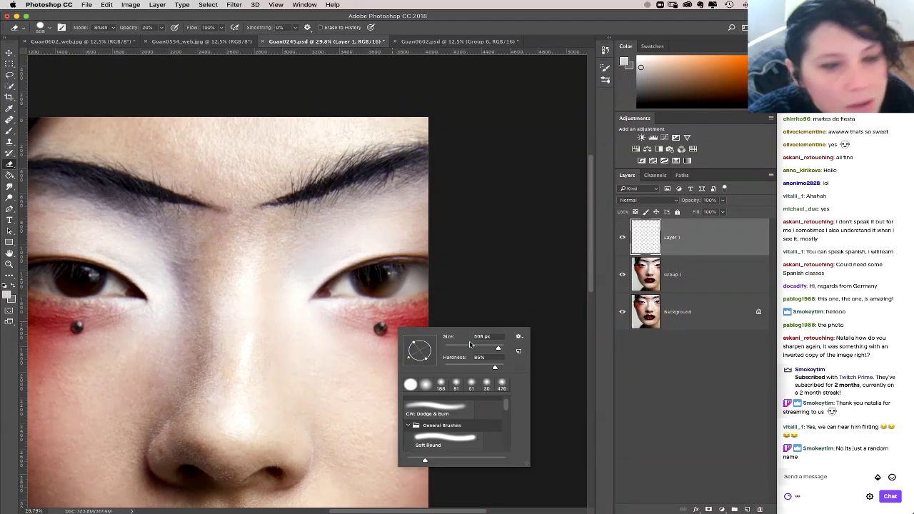
click(492, 291)
Step: Shrink the eraser to about 428 px and set it to 100% opacity
right_click(403, 293)
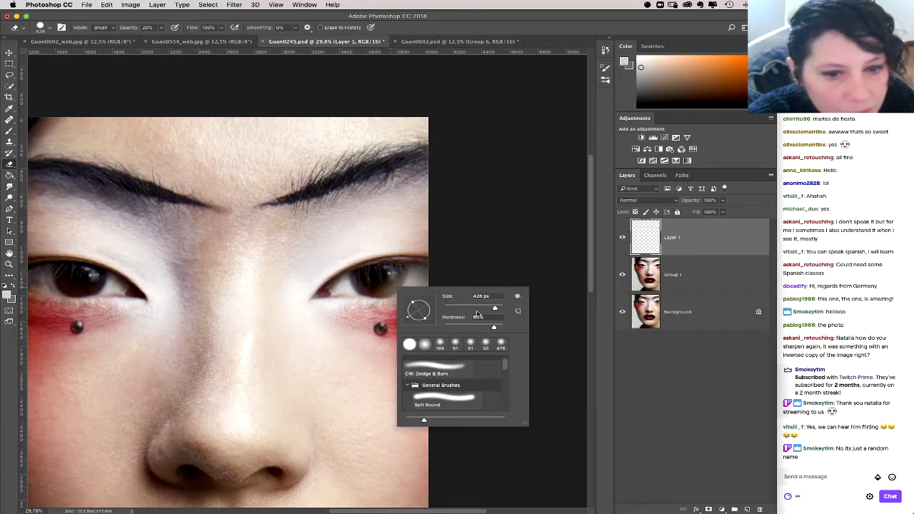
drag(494, 310, 482, 310)
click(476, 276)
key(0)
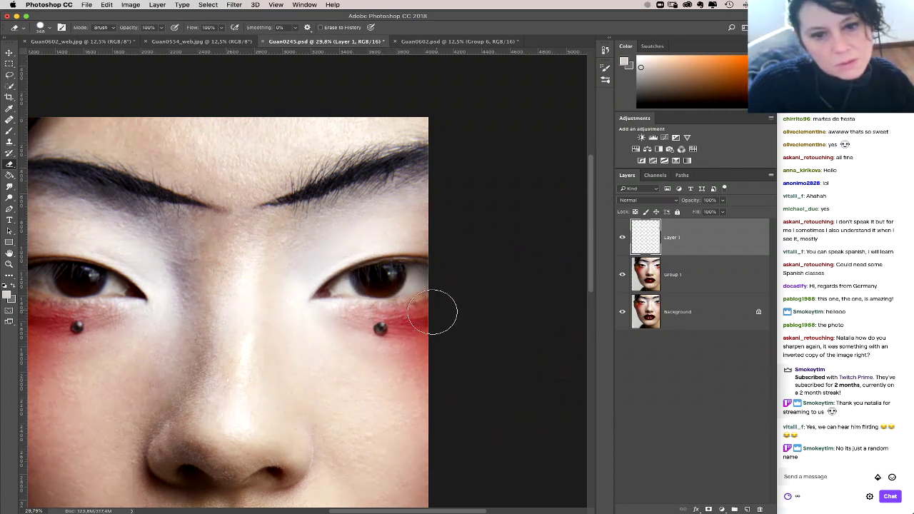
right_click(371, 243)
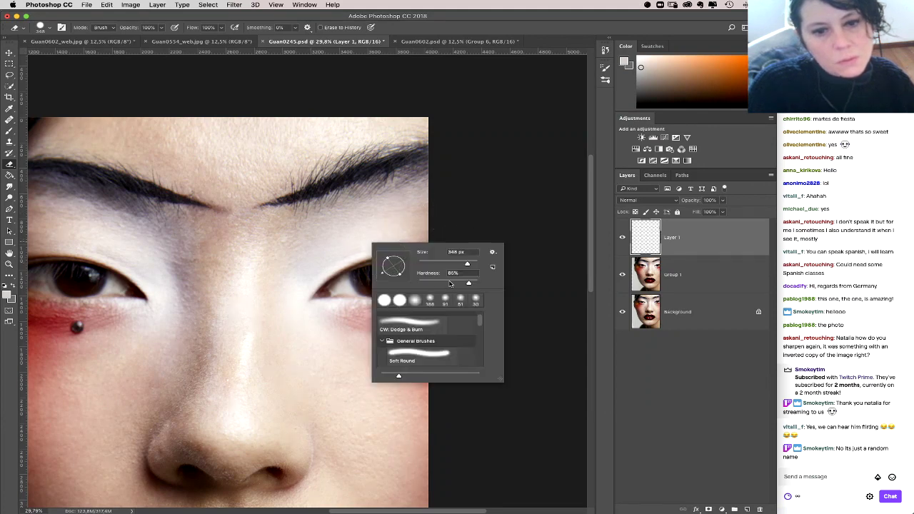
key(Return)
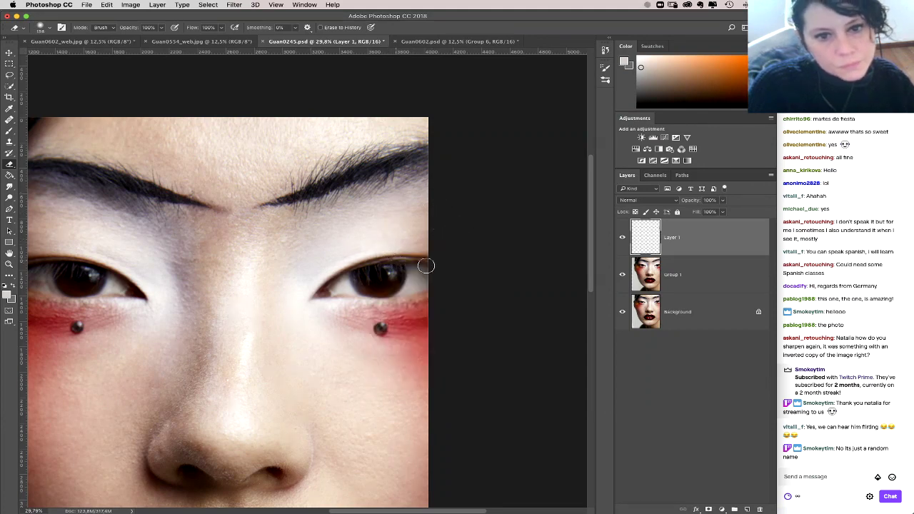
Step: Set the eraser back to 20% and add 1% Gaussian monochromatic noise to Layer 1
key(2)
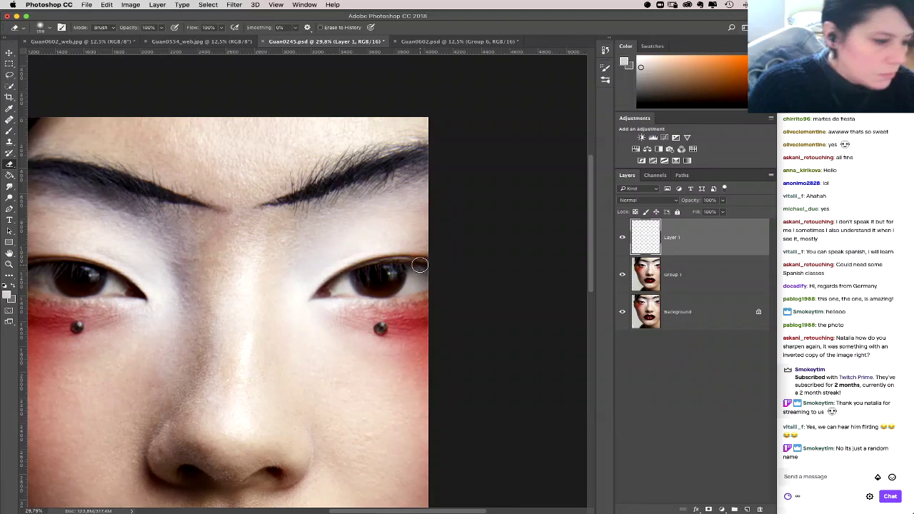
click(234, 5)
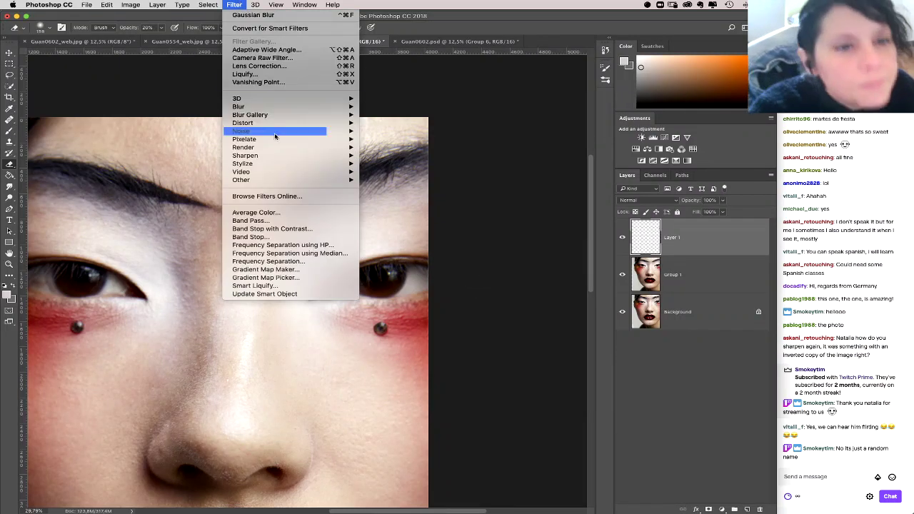
mouse_move(268, 132)
click(380, 133)
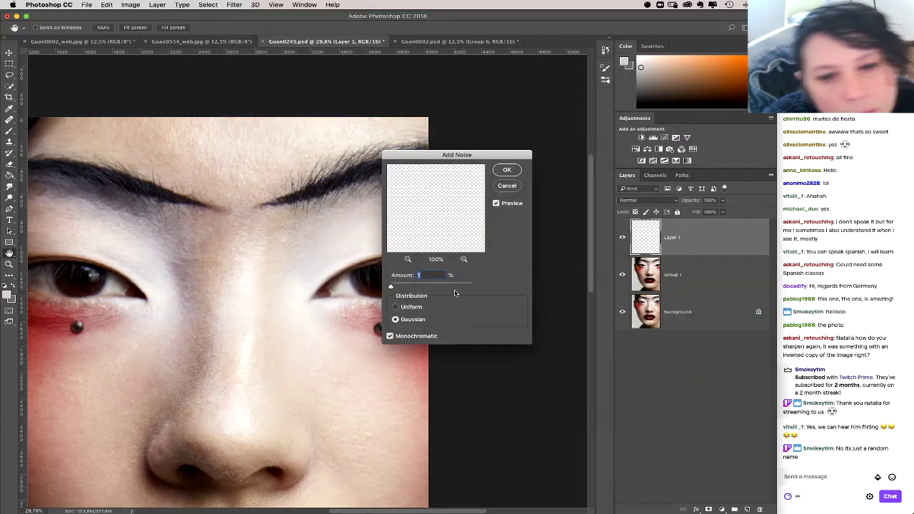
click(507, 169)
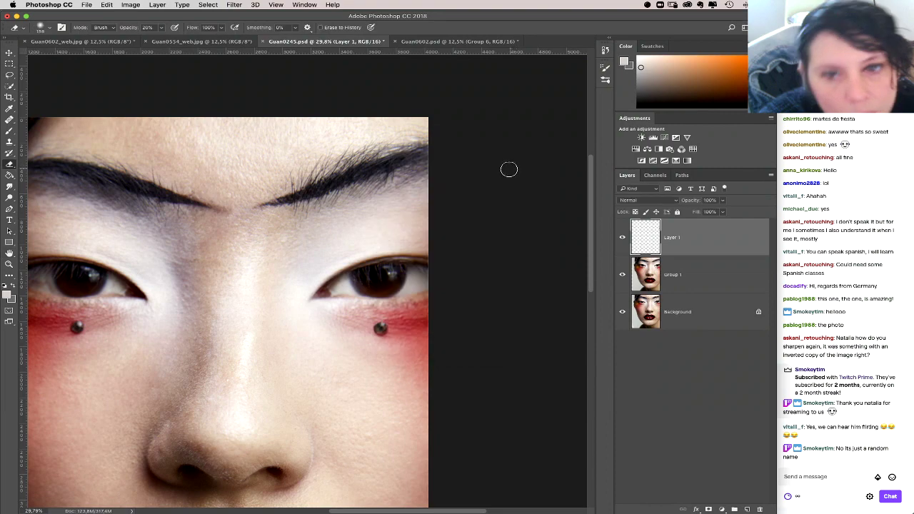
Step: Merge Layer 1 down into Group 1
click(209, 5)
mouse_move(157, 6)
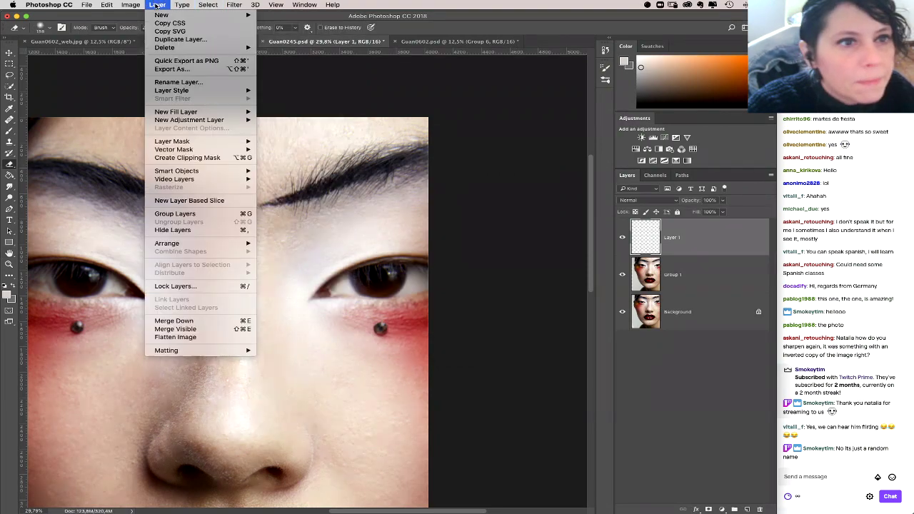
click(197, 321)
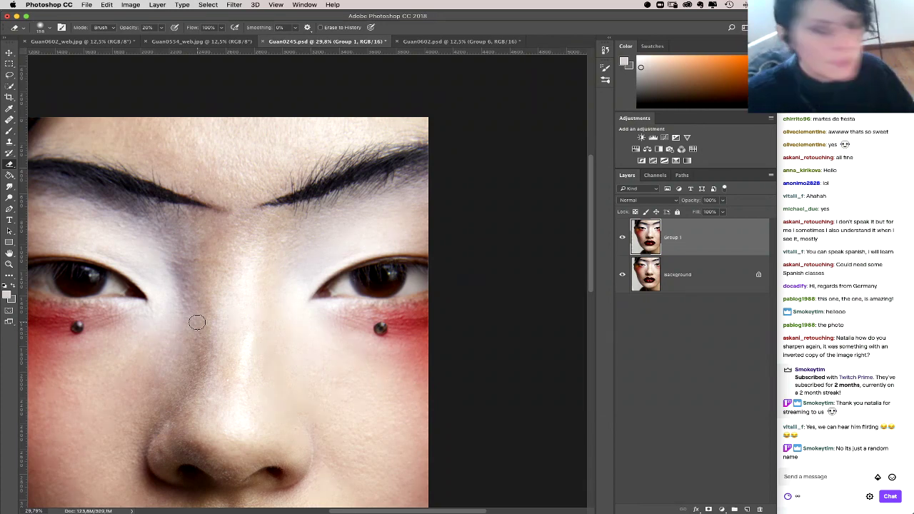
Step: Zoom out to 16.7% to view the whole face with red blush and dark lips
key(super+minus)
key(super+minus)
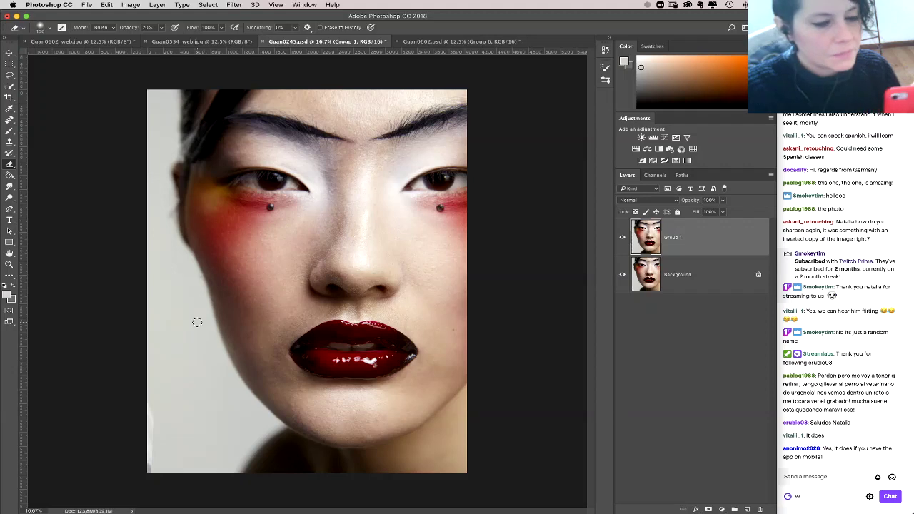
click(464, 41)
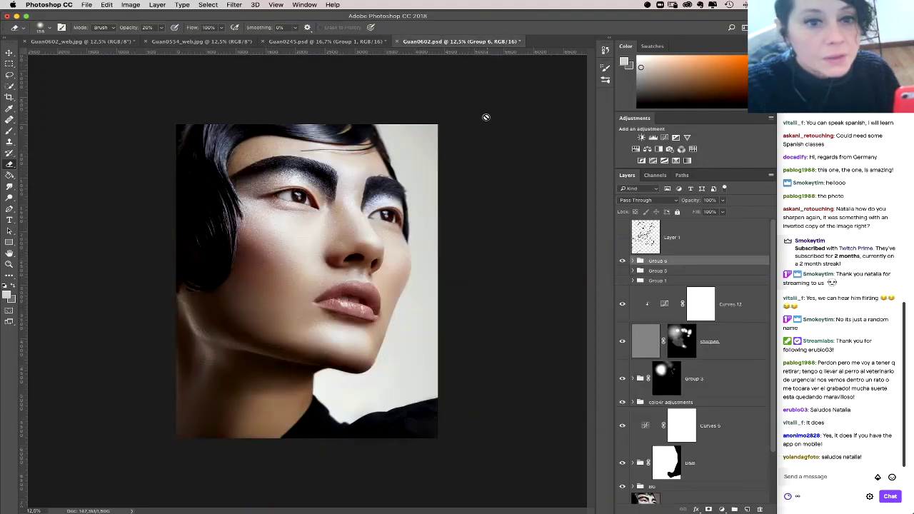
click(229, 43)
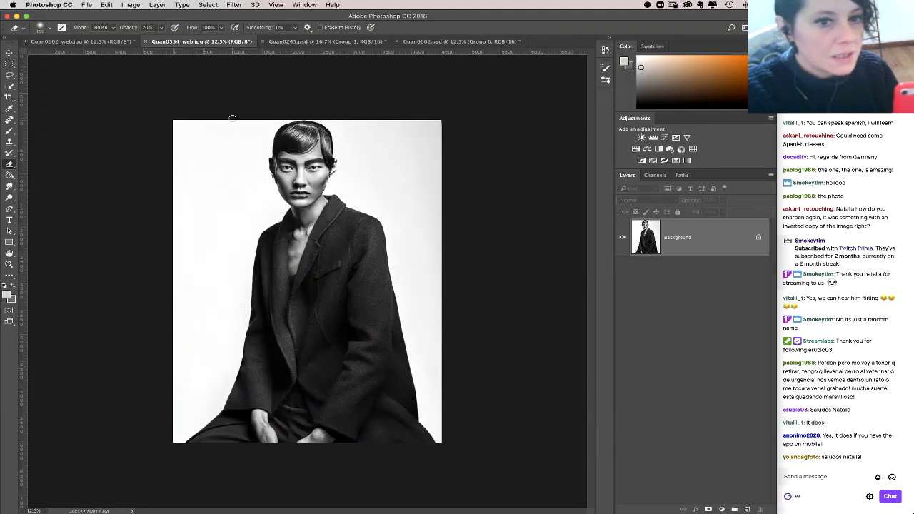
click(78, 41)
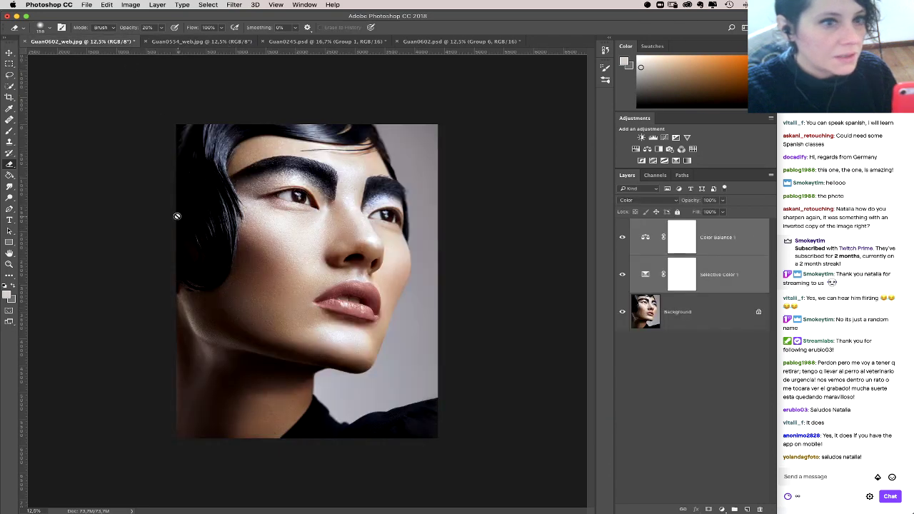
click(407, 43)
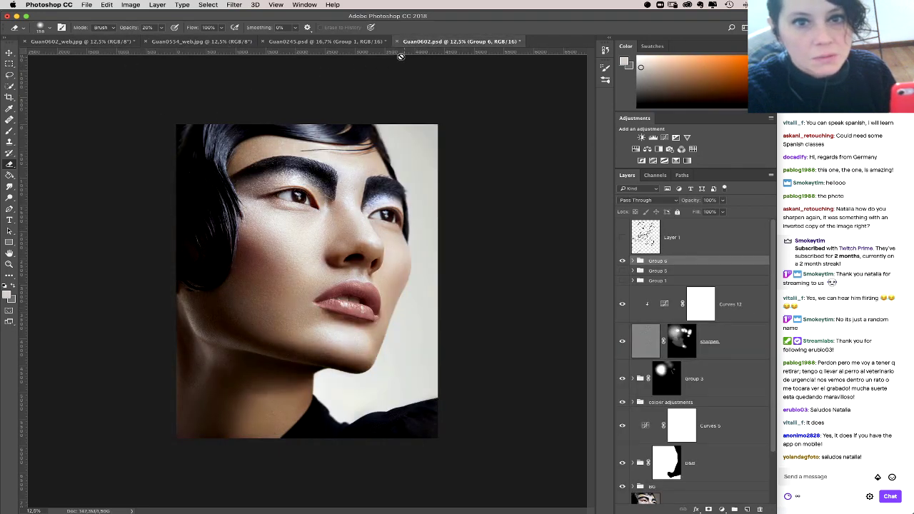
click(351, 43)
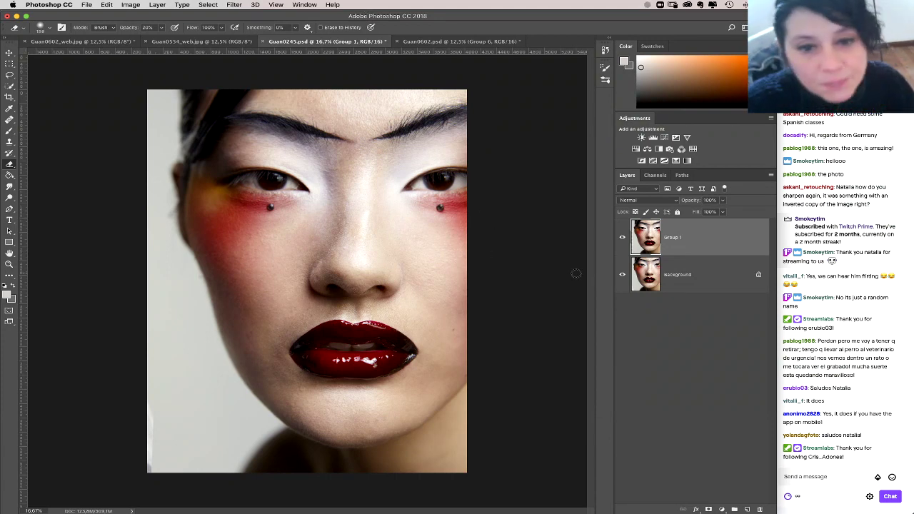
Step: Zoom in on the eyes and rotate the canvas view to about -101°
key(z)
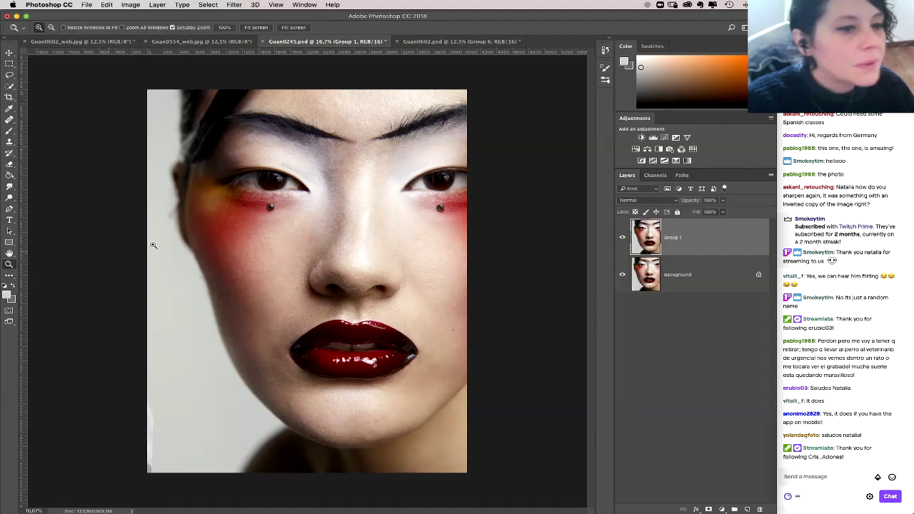
drag(412, 163, 373, 193)
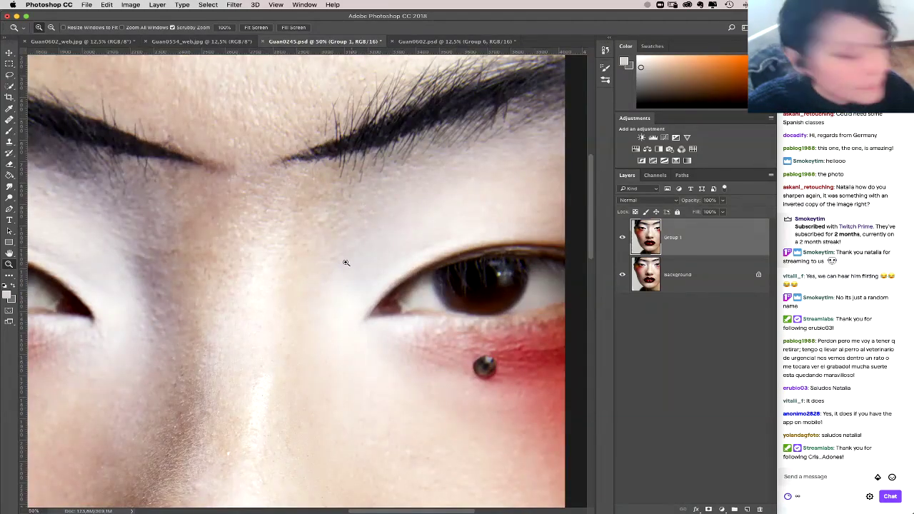
key(r)
drag(194, 214, 381, 319)
key(super+plus)
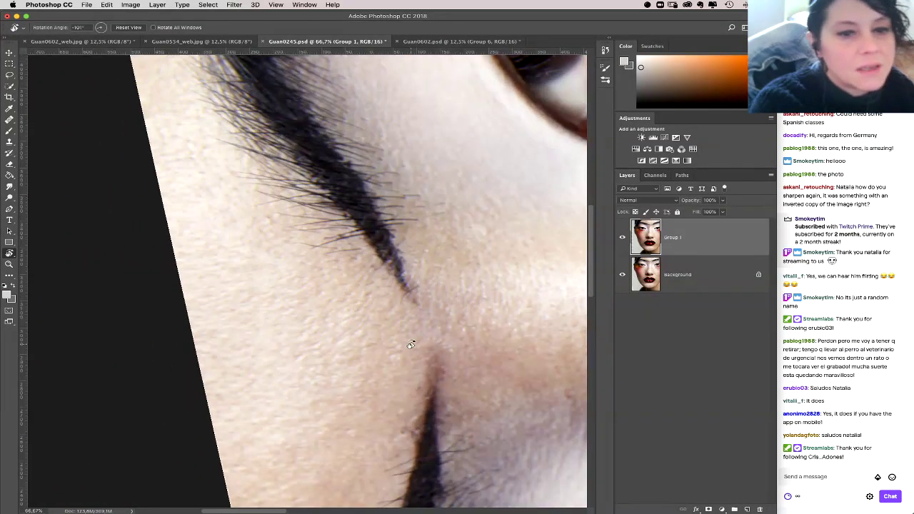
Step: Select the Clone Stamp with a small brush and zoom to 200% on the eyelashes
click(9, 141)
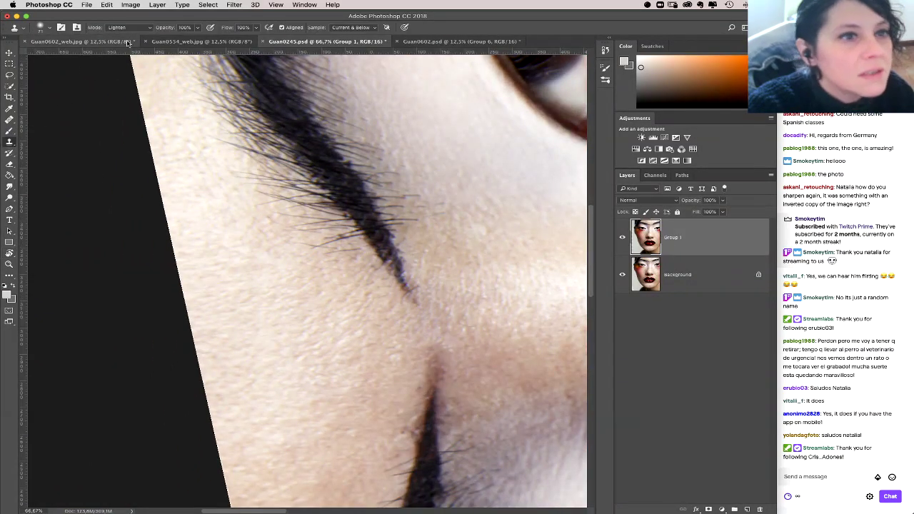
right_click(369, 244)
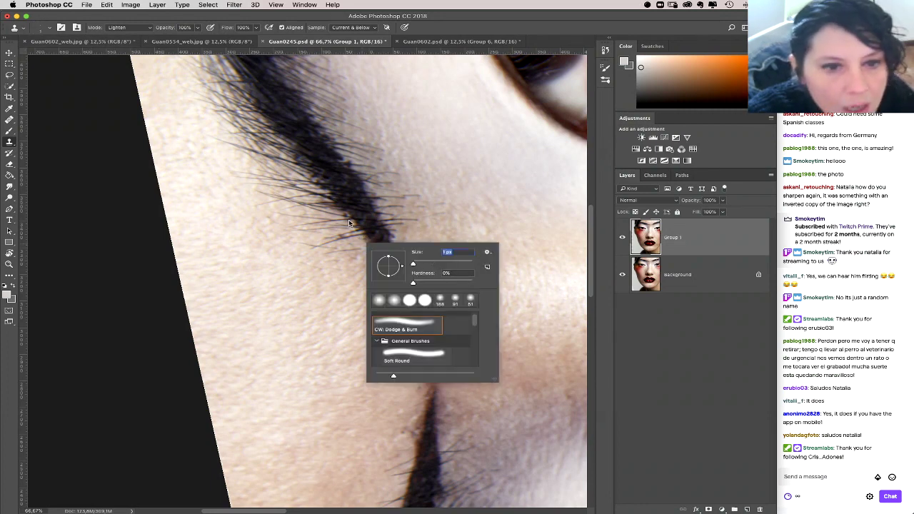
key(Return)
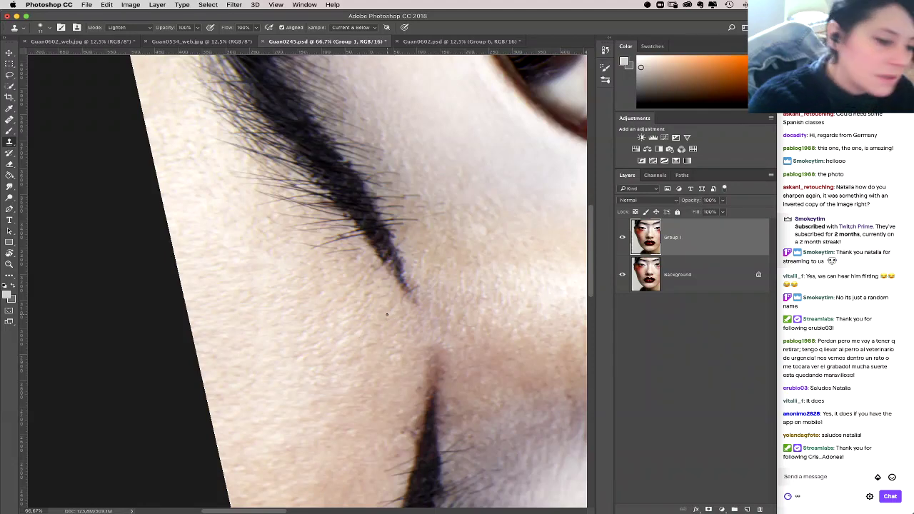
key(super+equal)
key(super+equal)
scroll(387, 314, up, 5)
scroll(387, 314, right, 3)
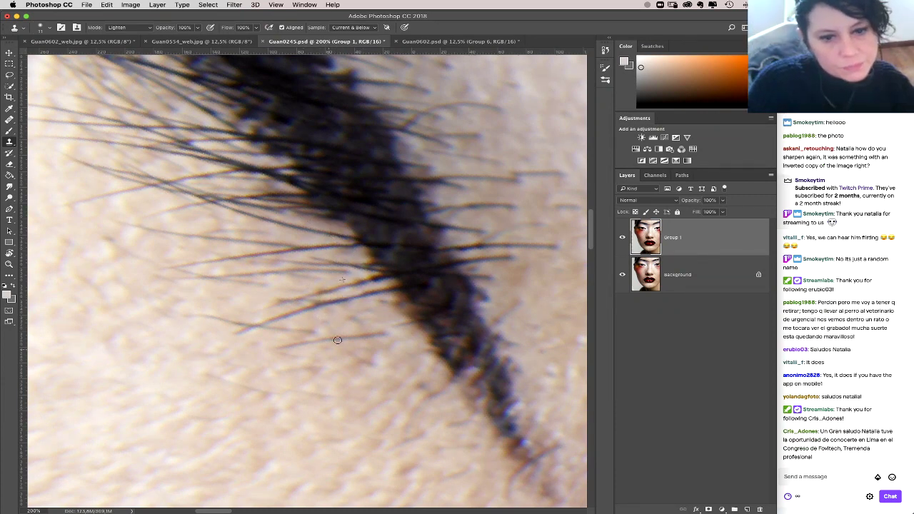
Step: Clone out a stray hair below the lash line, then undo that stroke
scroll(442, 372, down, 5)
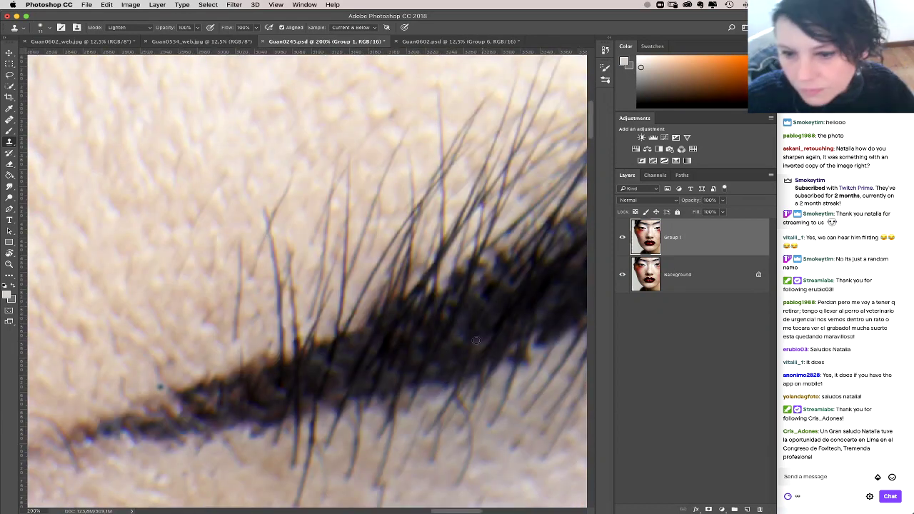
drag(477, 336, 443, 323)
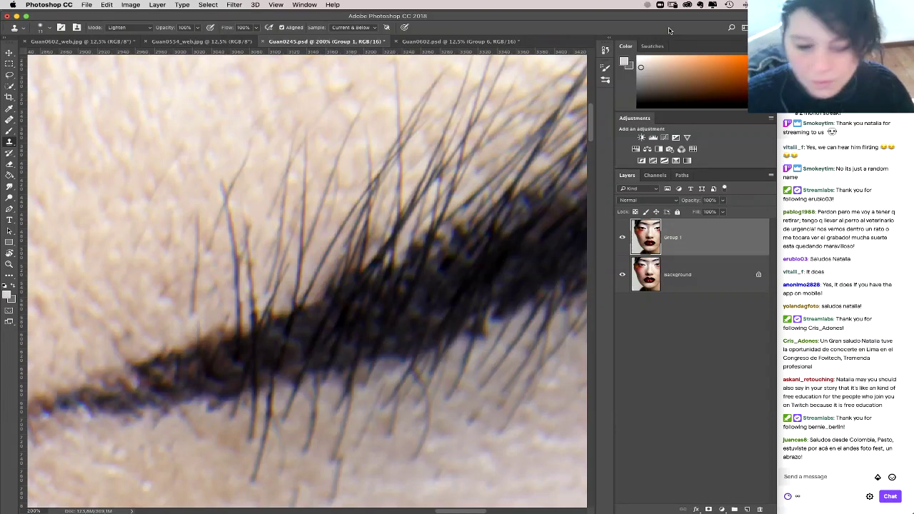
drag(422, 334, 396, 109)
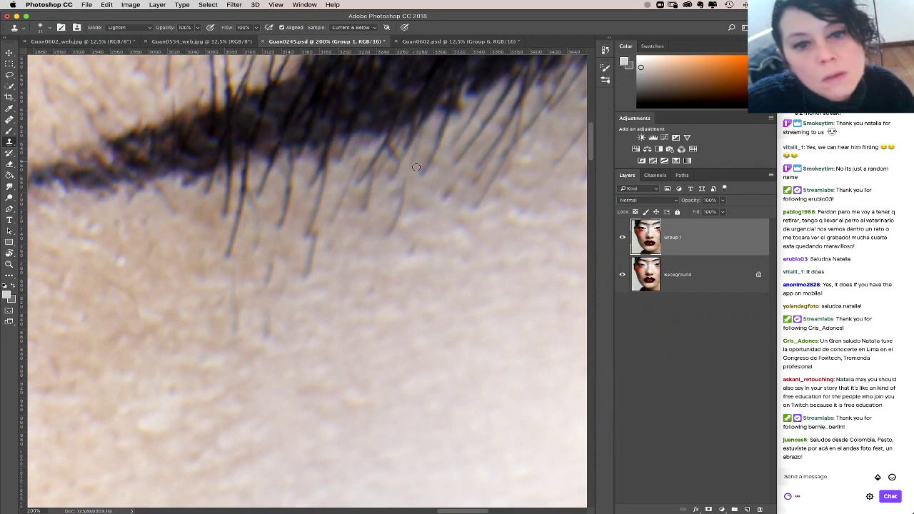
click(62, 29)
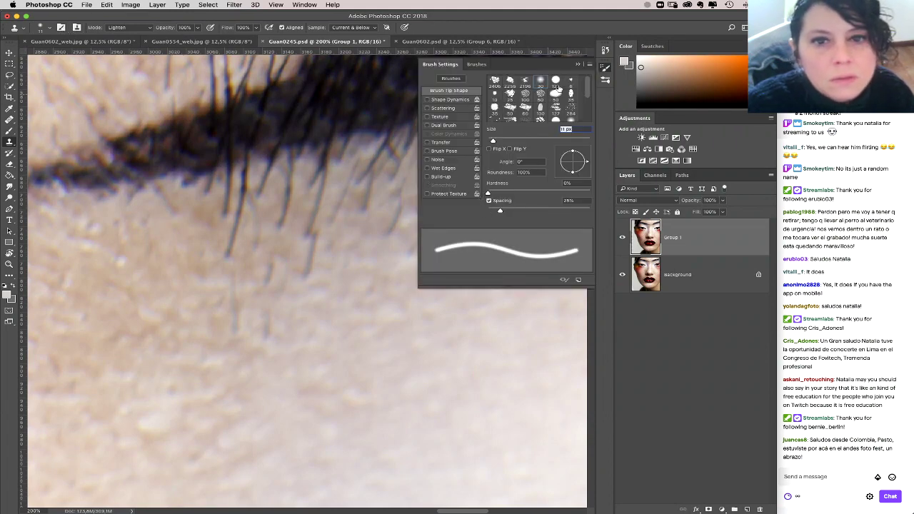
click(577, 64)
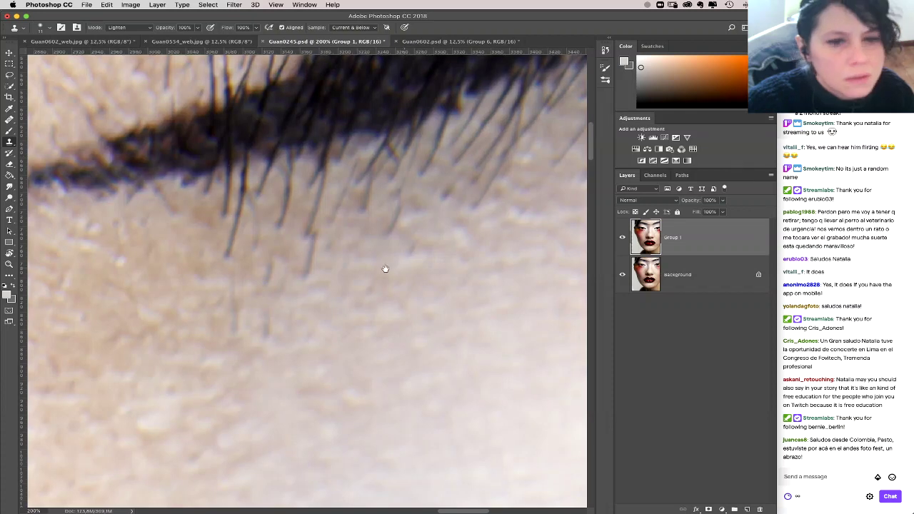
scroll(385, 268, right, 3)
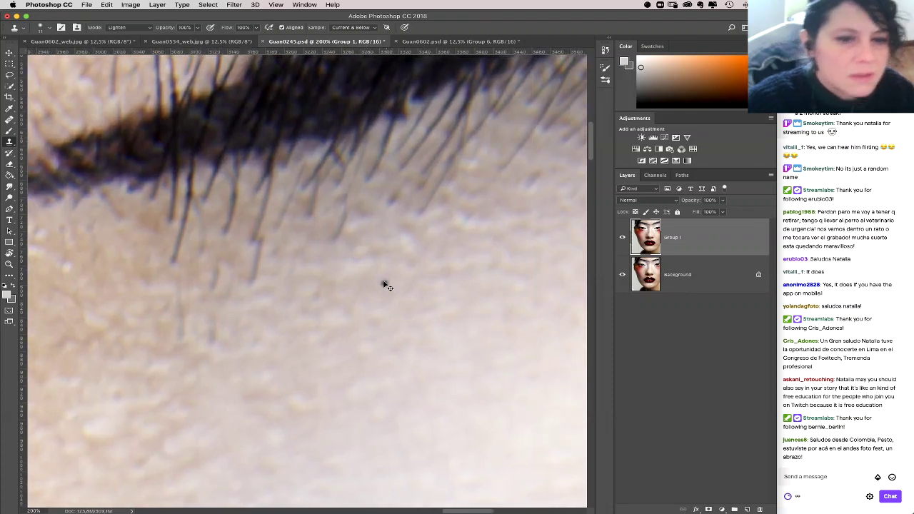
right_click(397, 265)
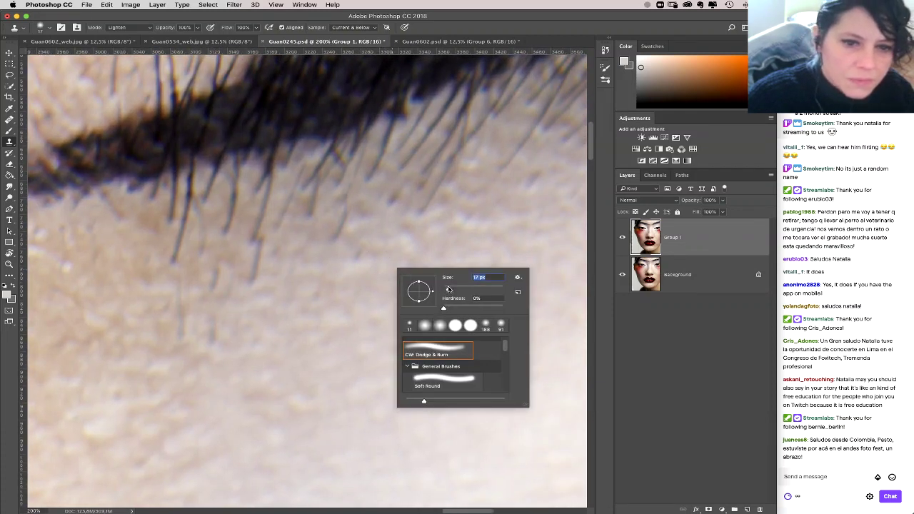
click(350, 259)
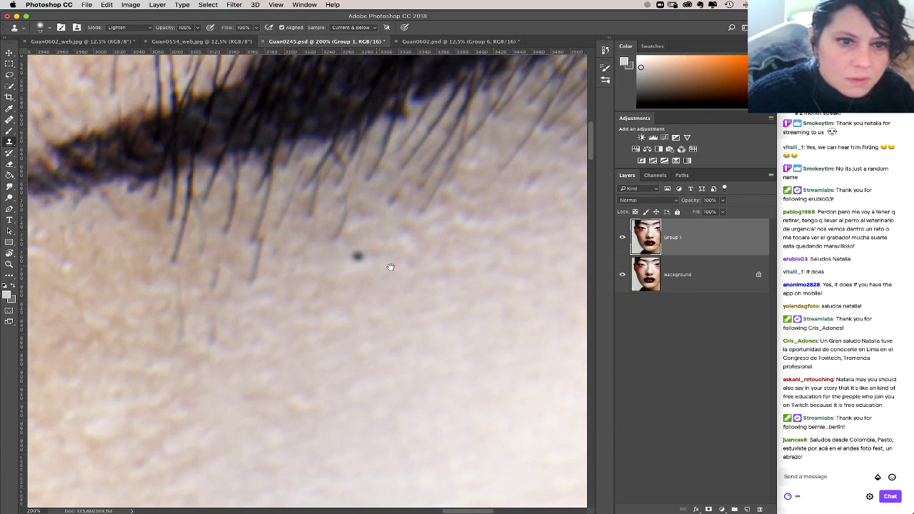
scroll(400, 268, left, 5)
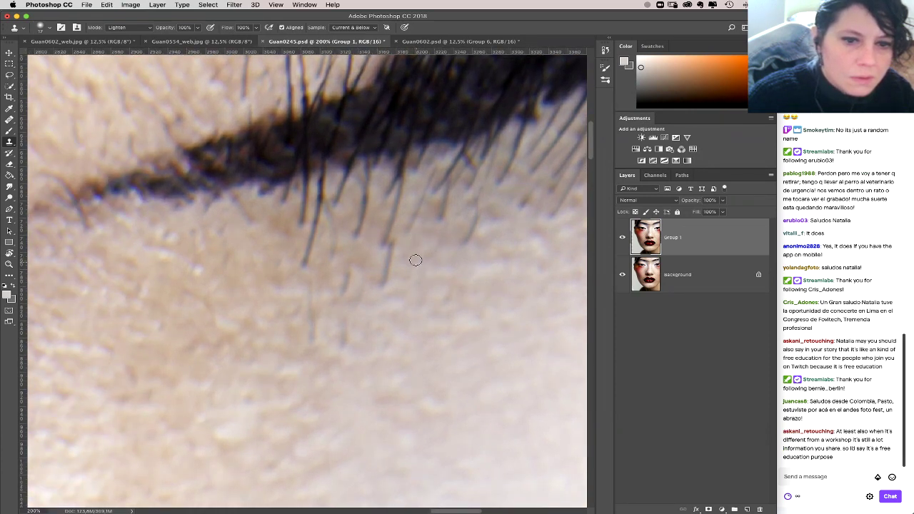
mouse_move(390, 242)
mouse_down()
mouse_move(378, 296)
mouse_move(383, 330)
mouse_move(371, 301)
mouse_move(382, 292)
mouse_move(363, 308)
mouse_up()
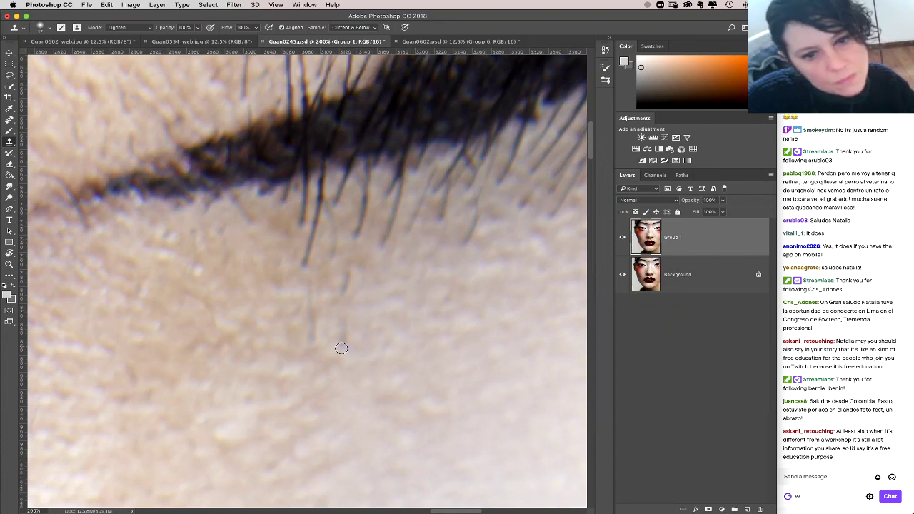
key(super+z)
Step: Enlarge the brush, sample clean brow skin, and compare the mole removal with undo/redo
key(super+minus)
key(super+minus)
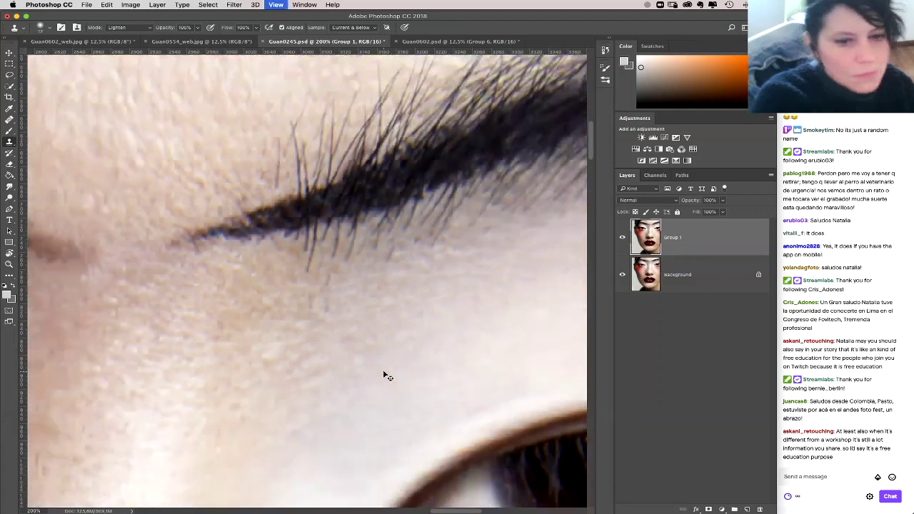
right_click(351, 310)
drag(399, 335, 411, 338)
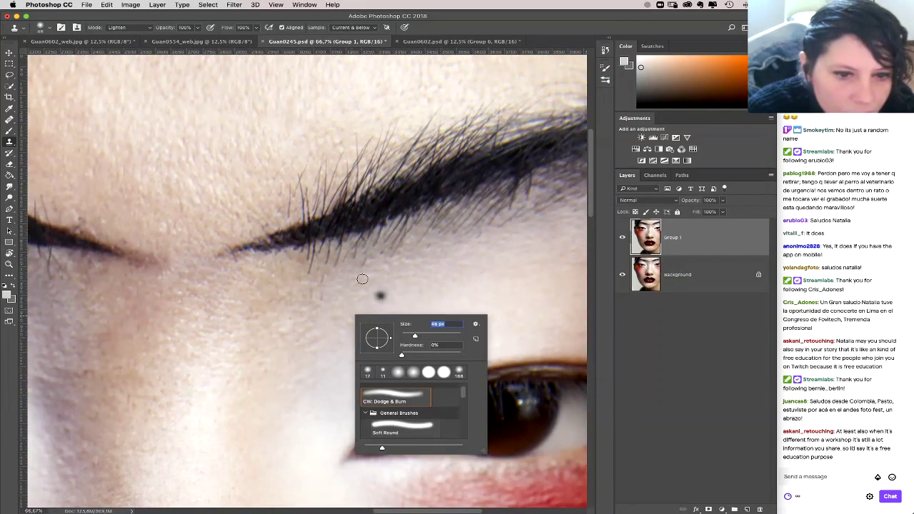
click(364, 281)
alt+click(321, 311)
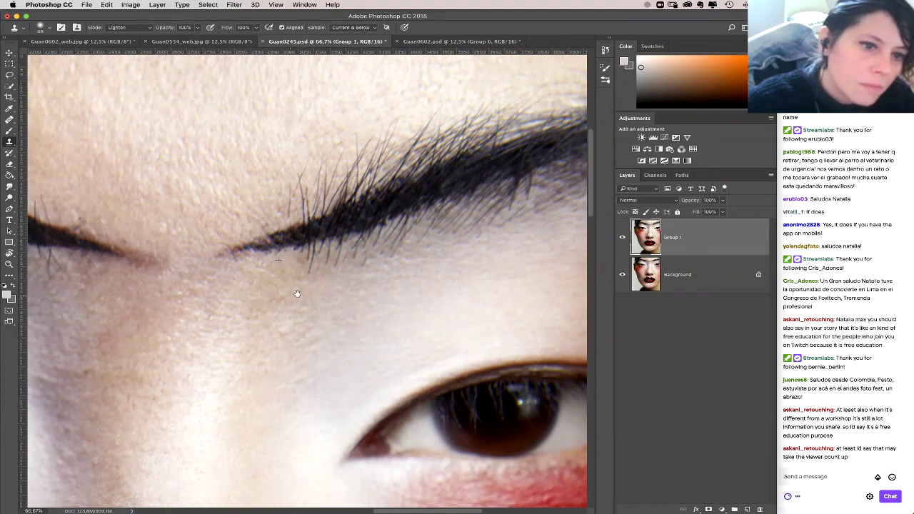
drag(296, 292, 452, 251)
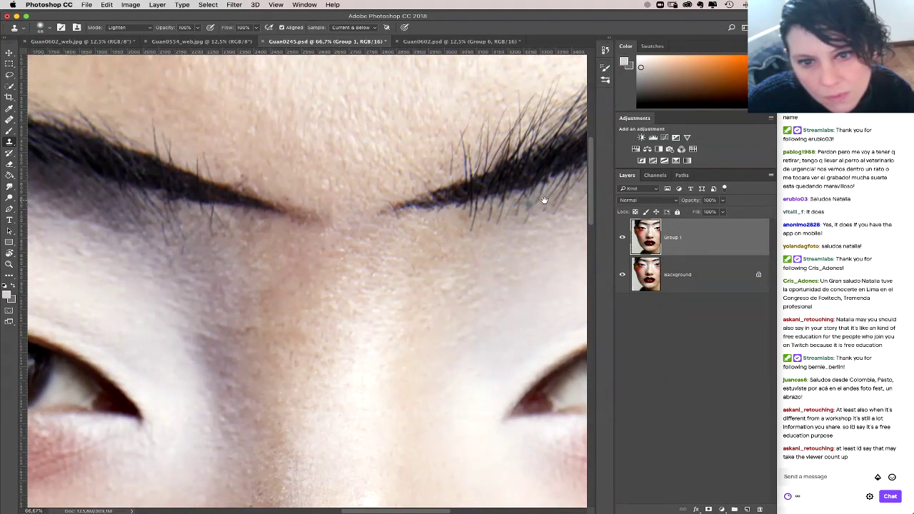
scroll(510, 196, up, 3)
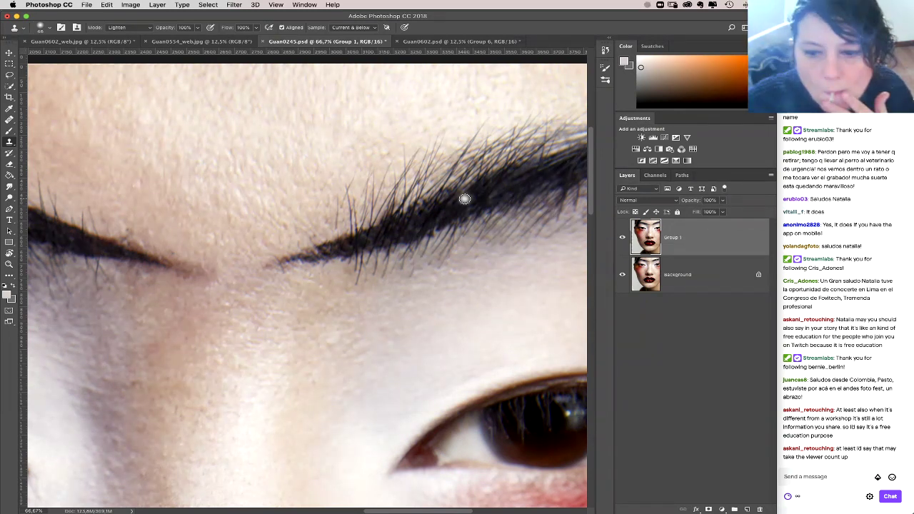
key(ctrl+z)
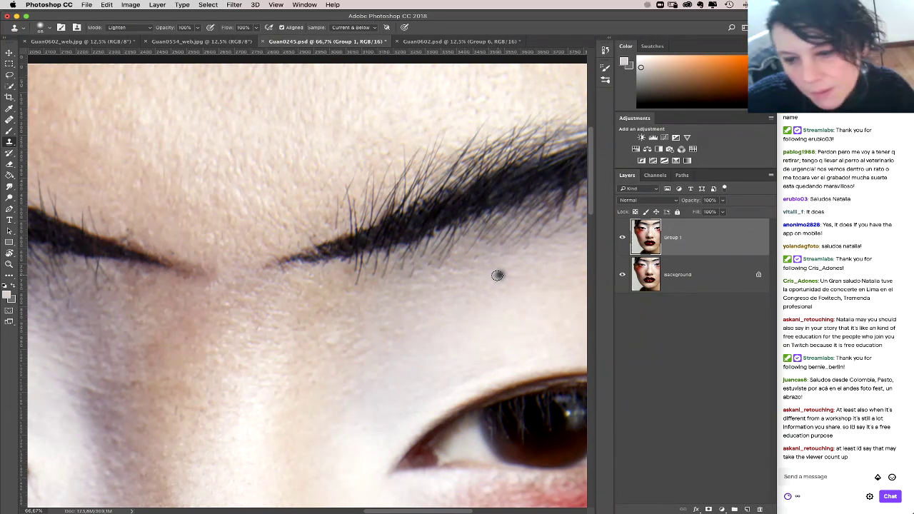
key(ctrl+z)
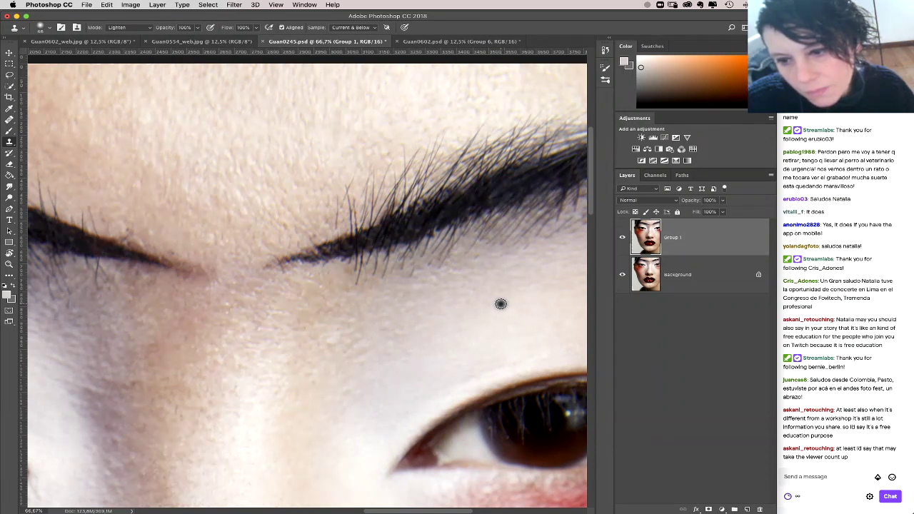
key(ctrl+z)
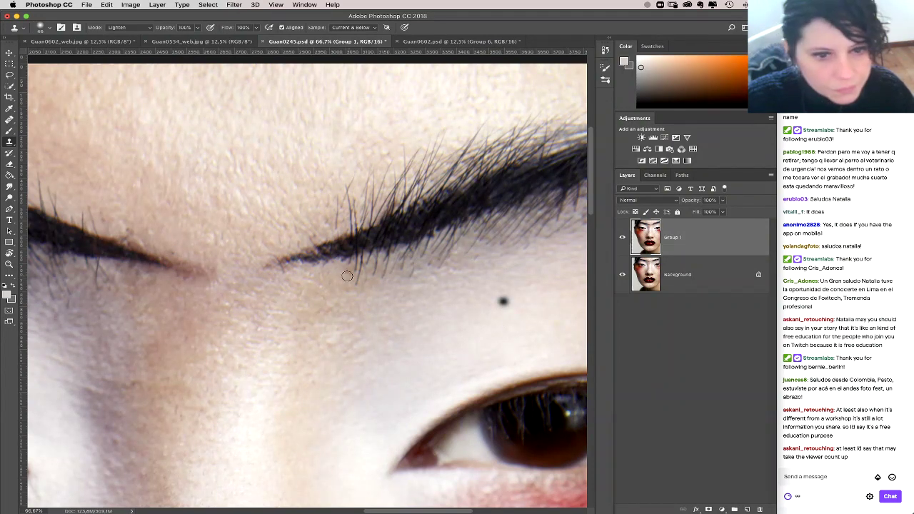
key(ctrl+z)
mouse_move(352, 286)
mouse_down()
mouse_move(429, 271)
mouse_move(449, 257)
mouse_up()
Step: Clone away stray hairs at the brow's inner tip and the dark spot above it
right_click(457, 277)
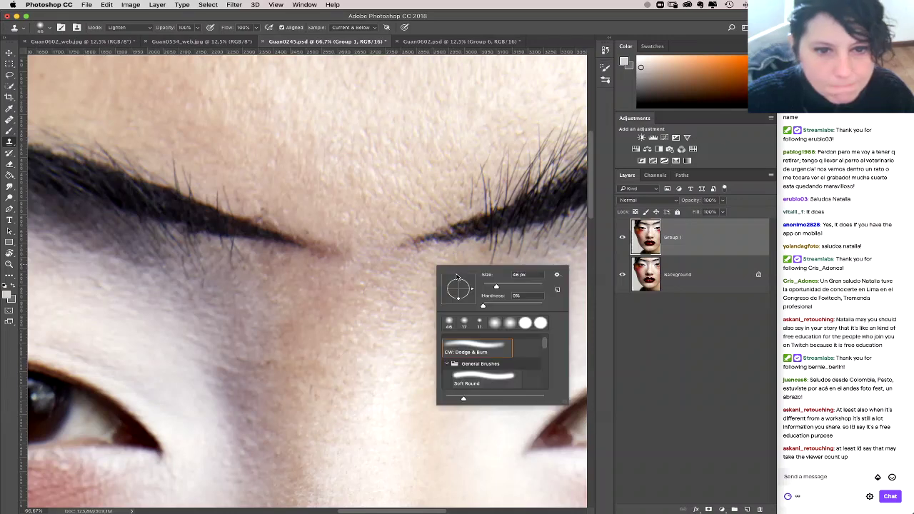
drag(503, 286, 409, 272)
text(40)
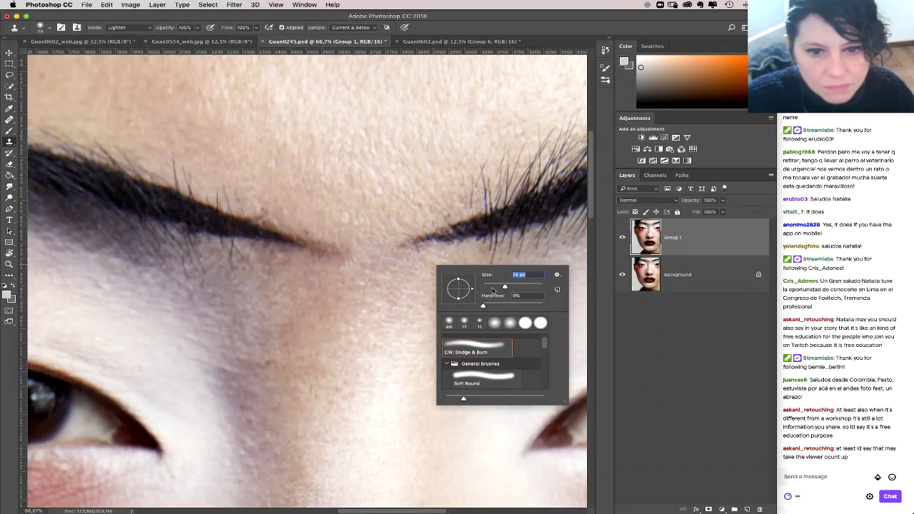
key(Return)
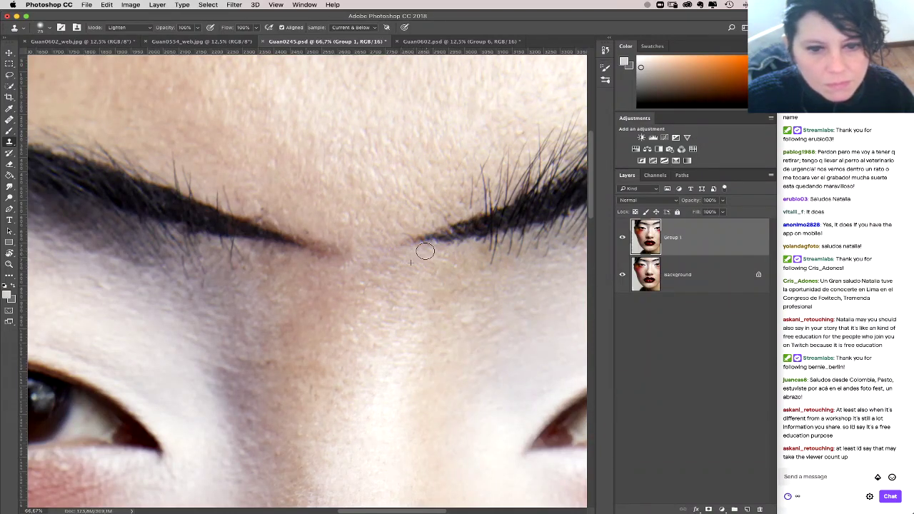
click(401, 236)
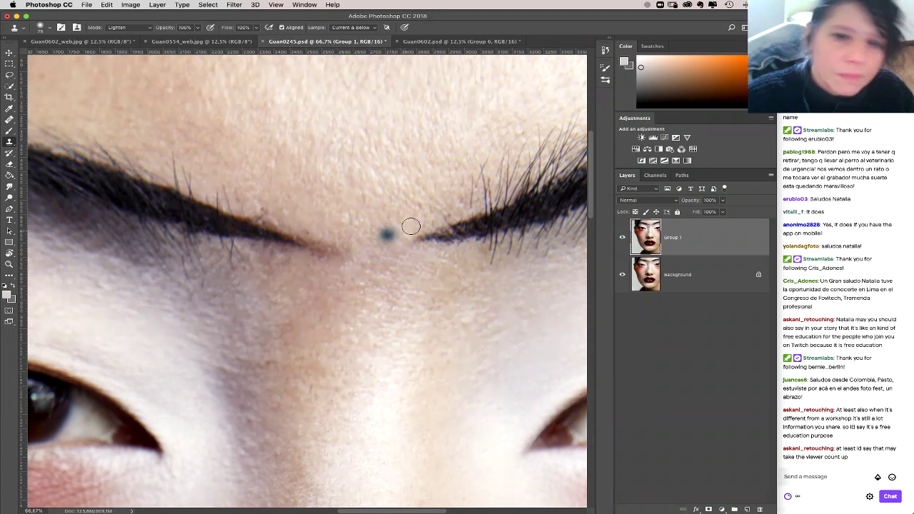
right_click(421, 237)
click(469, 257)
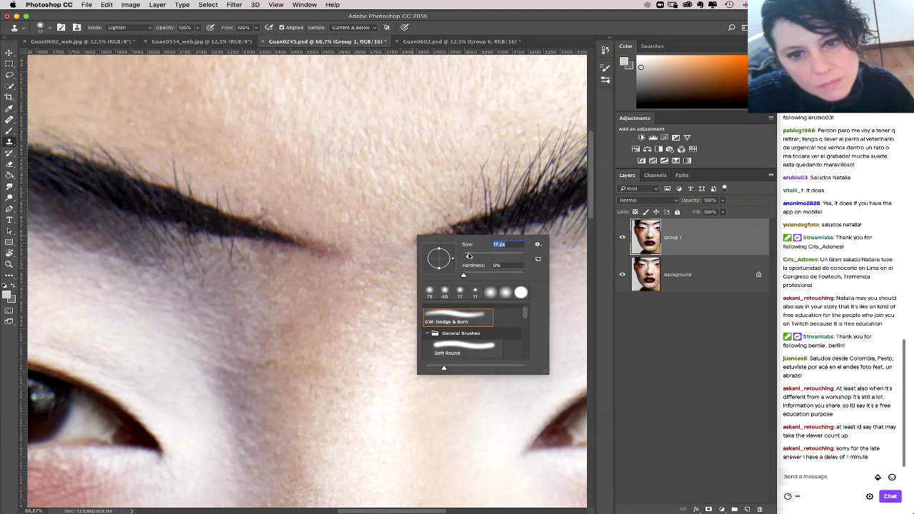
key(Return)
drag(422, 227, 429, 226)
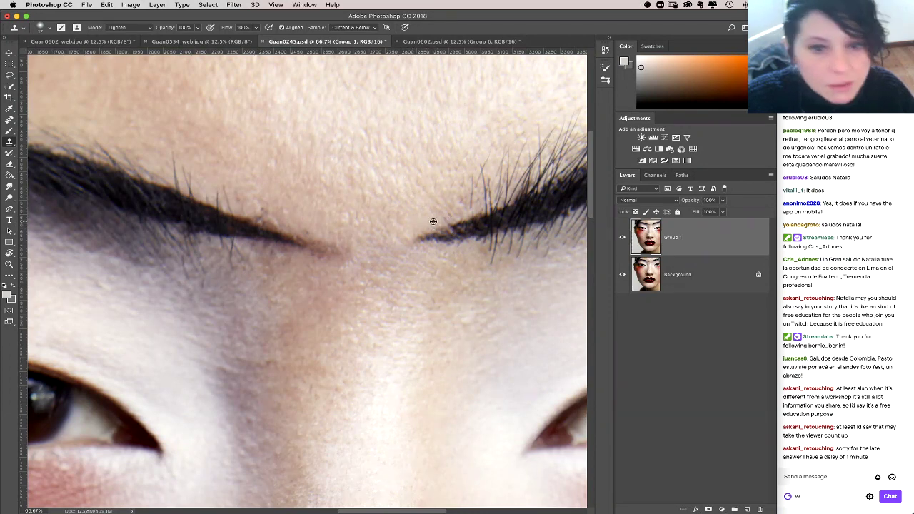
drag(434, 222, 441, 222)
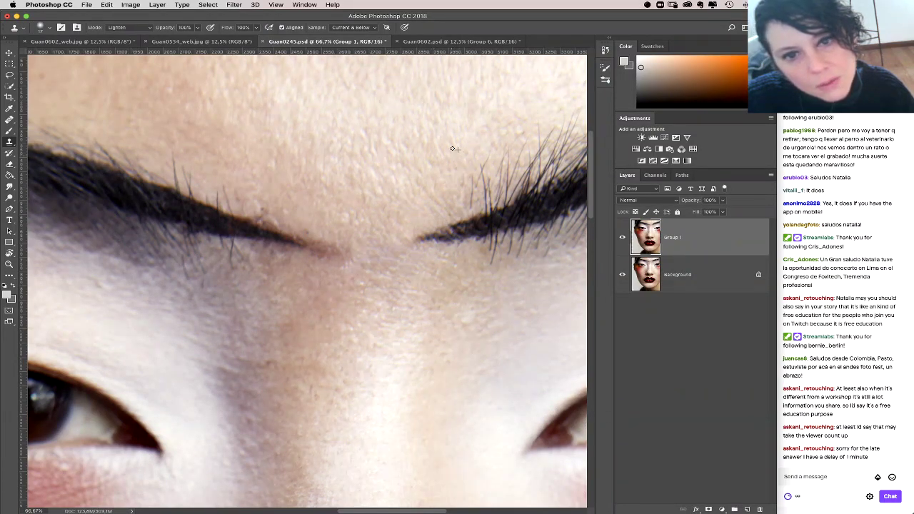
scroll(451, 168, up, 3)
click(425, 206)
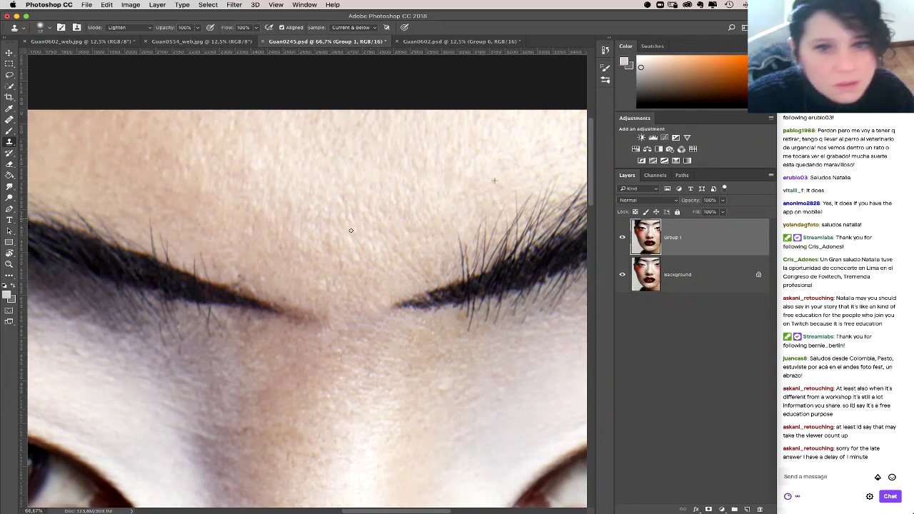
Step: Move to the other brow's inner end, resize the brush and sample nearby clean skin
drag(303, 255, 439, 224)
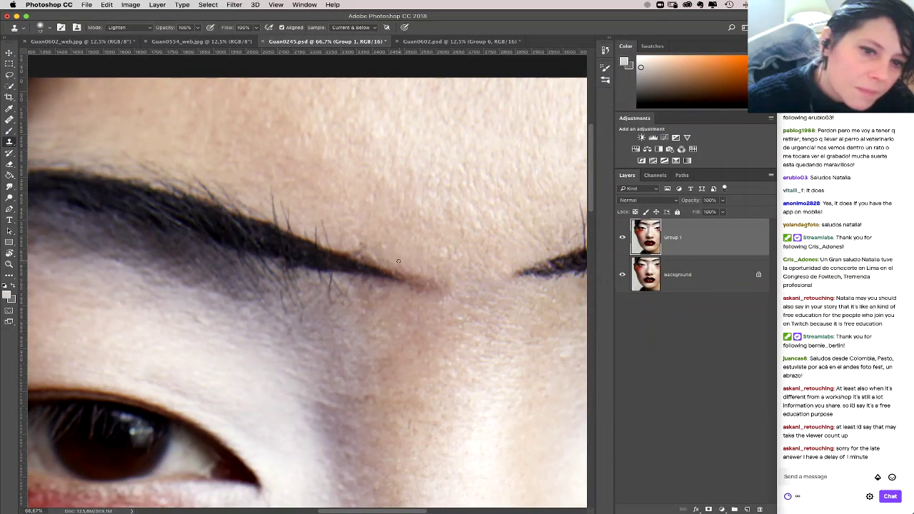
right_click(415, 274)
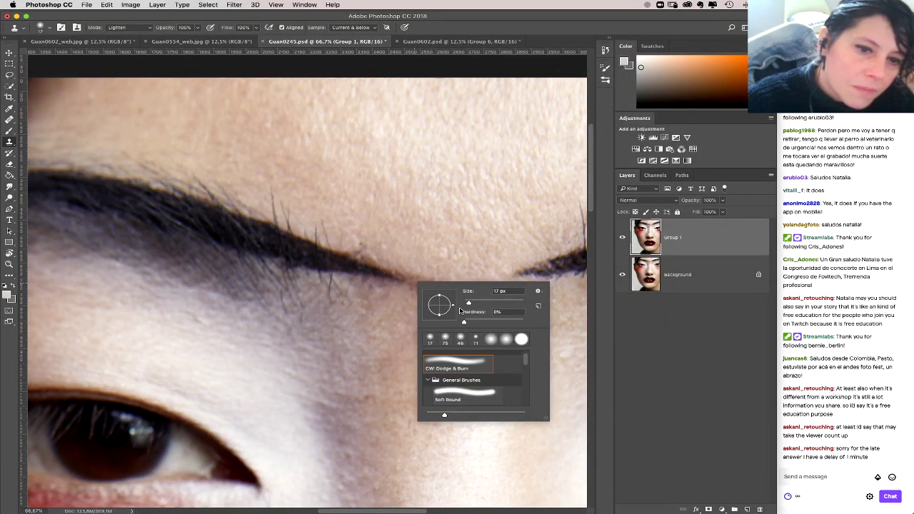
click(375, 259)
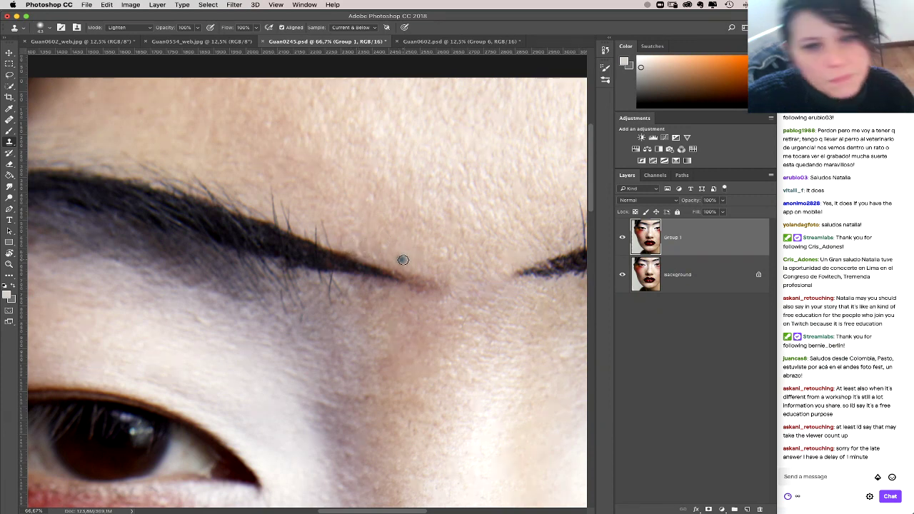
click(403, 260)
click(140, 28)
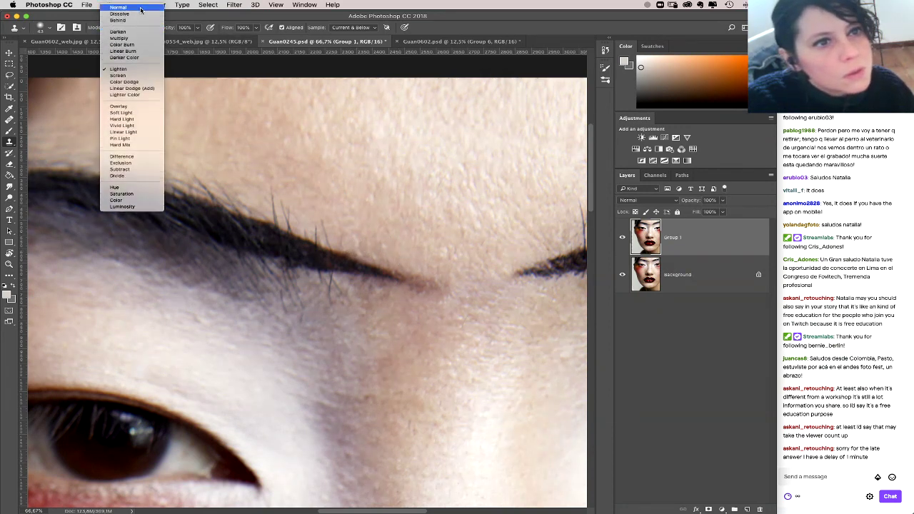
Step: Set the Clone Stamp to Darken and stamp sampled skin over the light patch by the inner brow
click(140, 32)
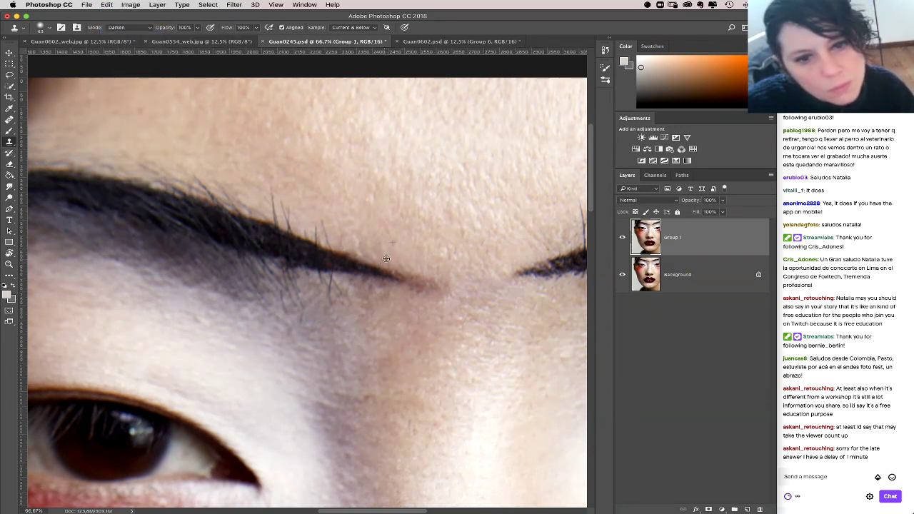
alt+click(362, 244)
click(417, 263)
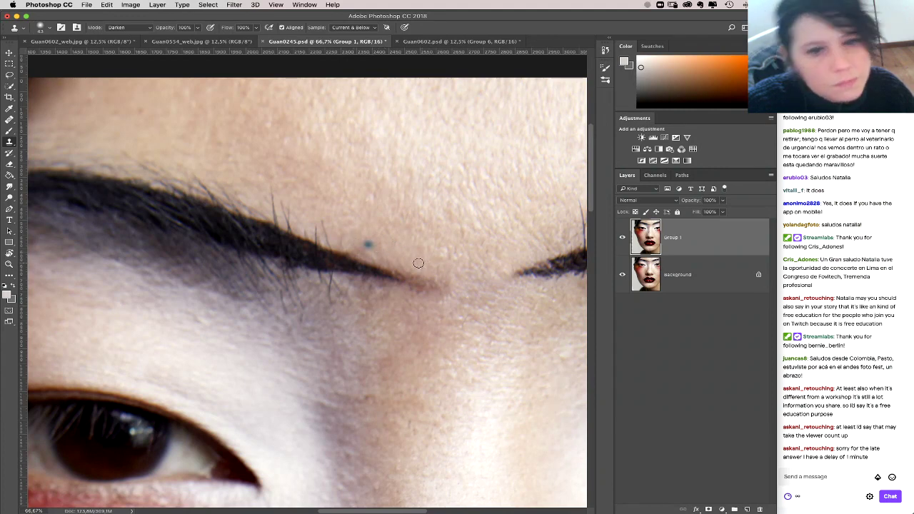
scroll(392, 252, right, 5)
scroll(393, 252, down, 2)
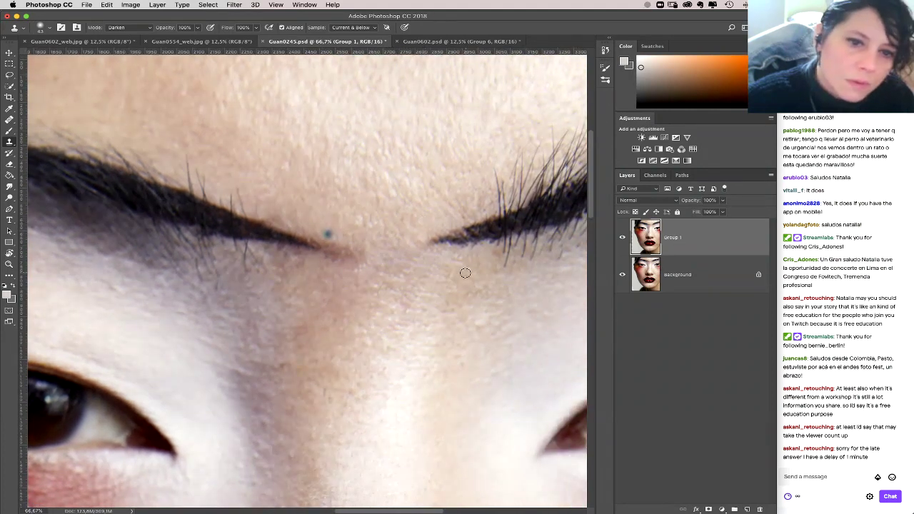
scroll(442, 265, right, 5)
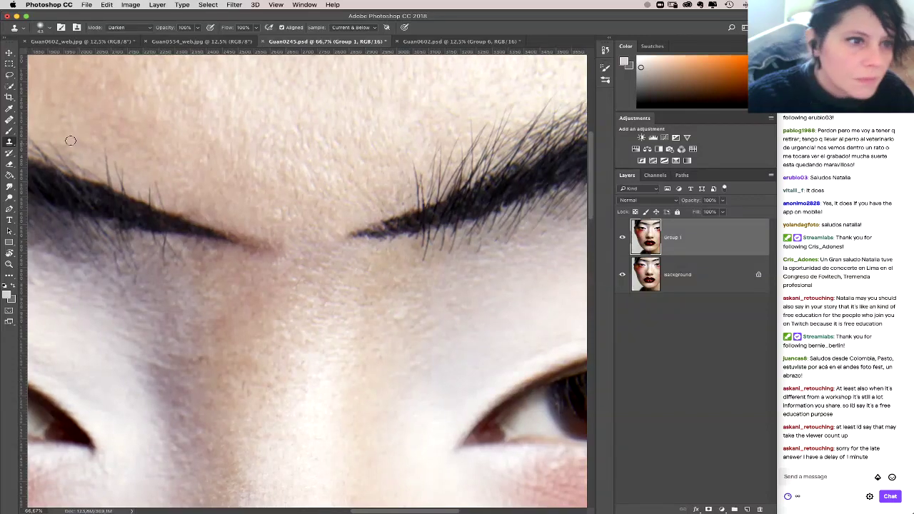
click(10, 120)
Step: Shrink the Healing Brush and heal spots between the brows and on the brow ridge
right_click(368, 301)
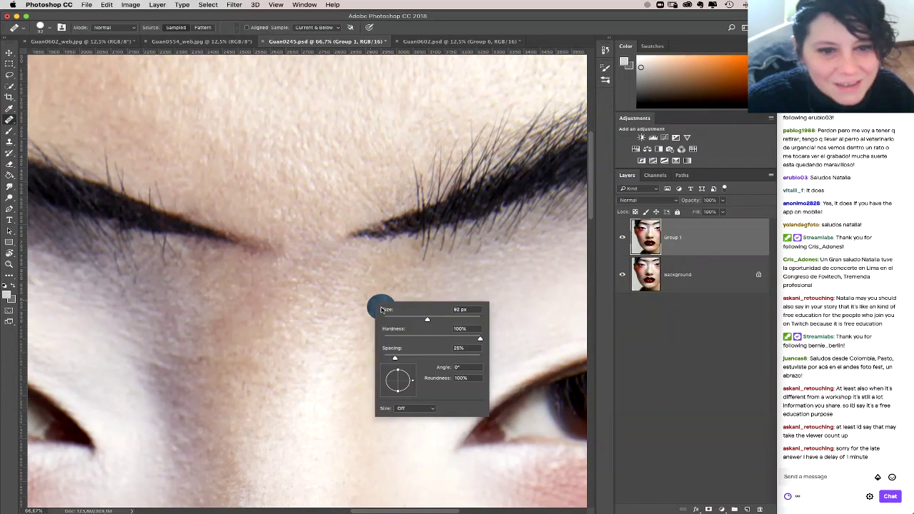
click(398, 319)
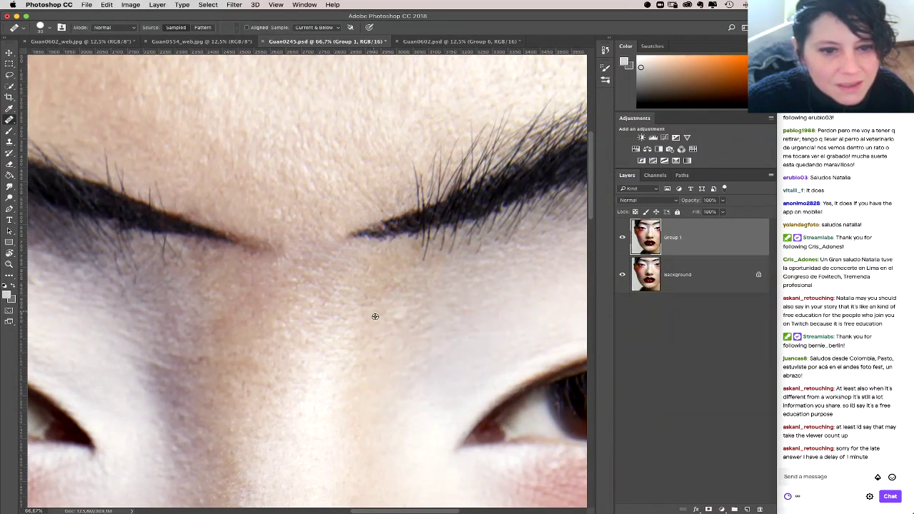
click(378, 294)
alt+click(354, 337)
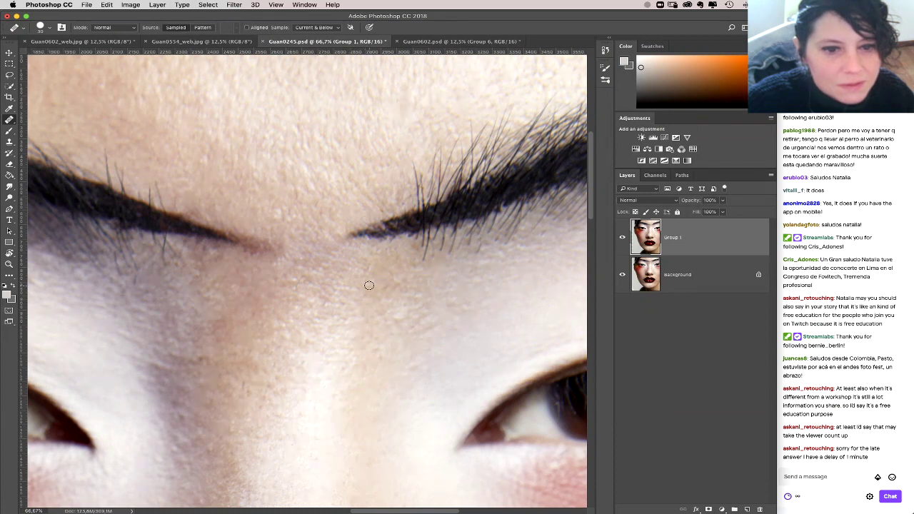
drag(374, 271, 365, 284)
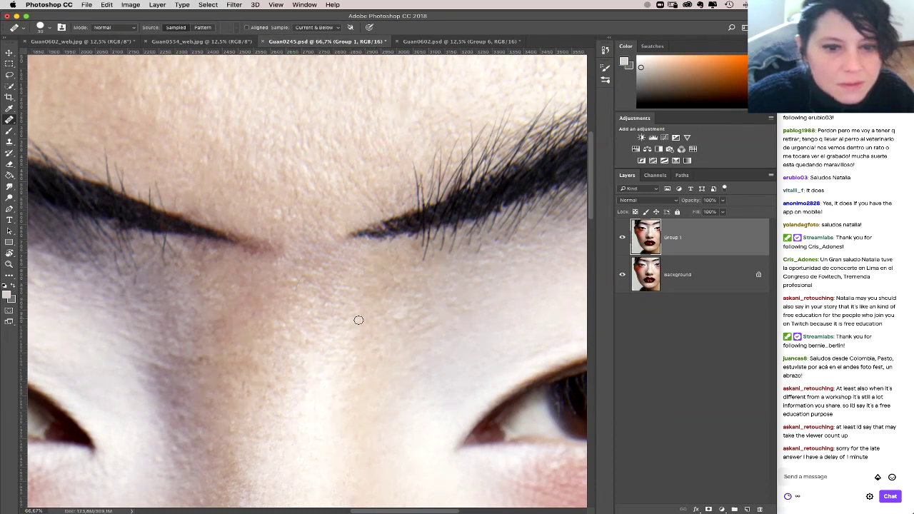
click(391, 270)
click(396, 252)
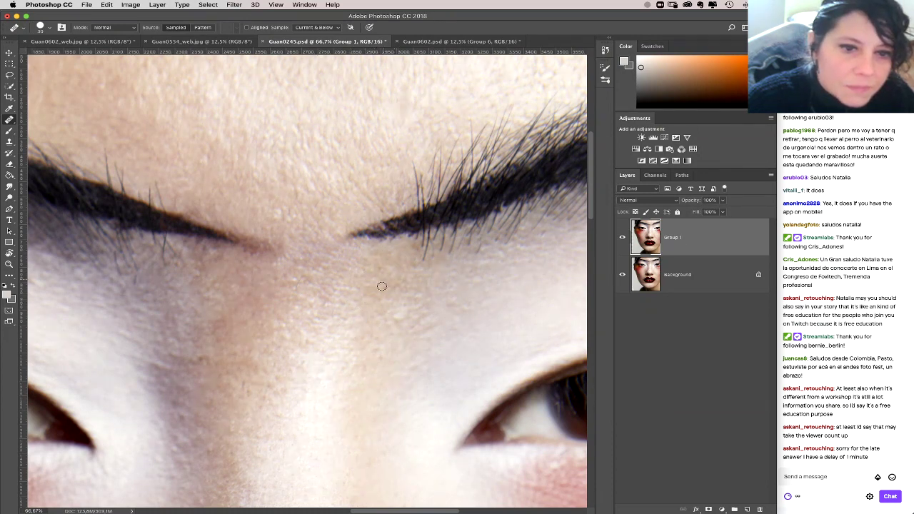
click(393, 315)
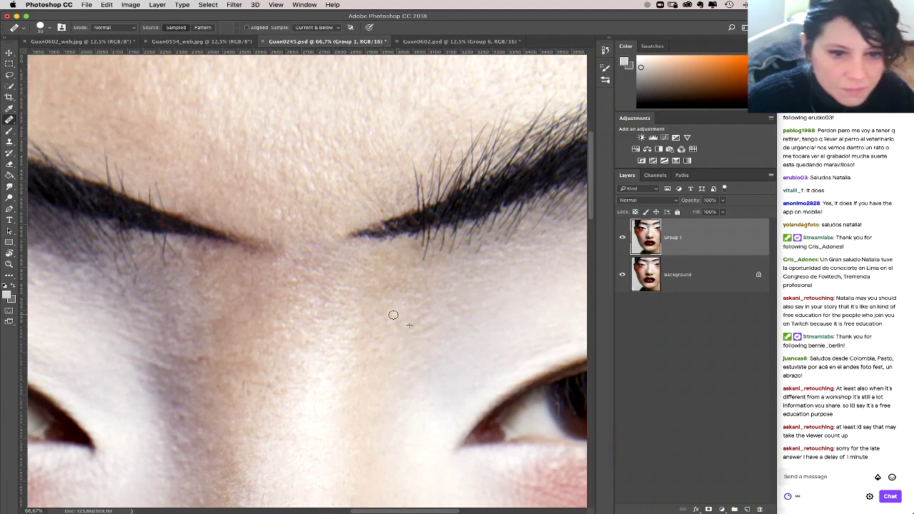
Step: Heal the uneven skin along the nose bridge
scroll(393, 314, down, 3)
scroll(394, 314, left, 3)
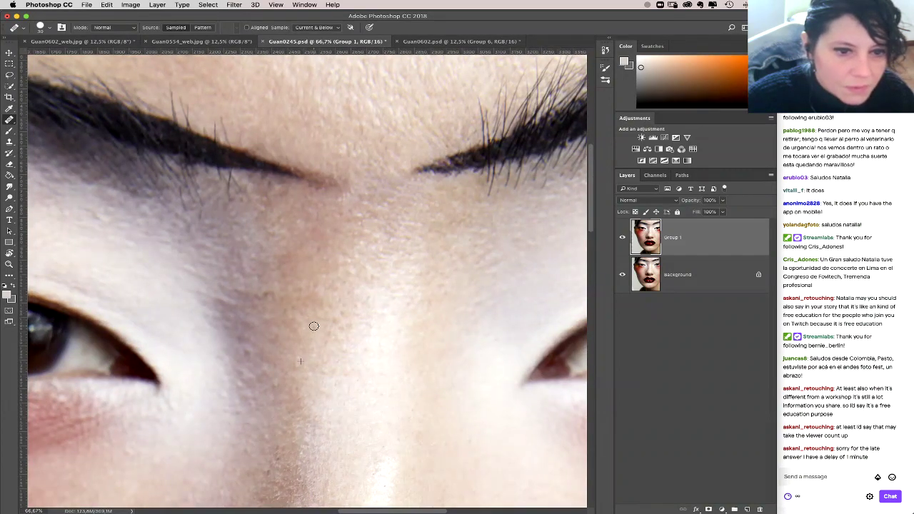
drag(291, 367, 386, 291)
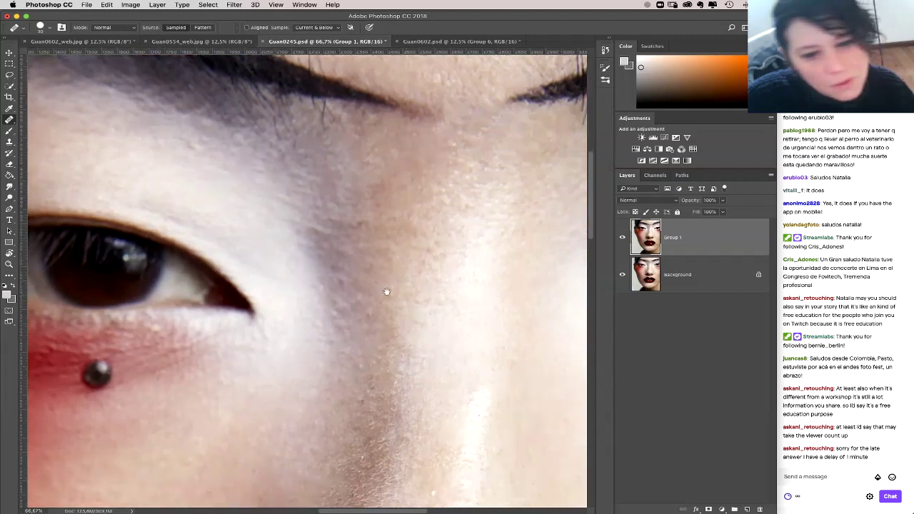
scroll(386, 291, down, 5)
scroll(386, 291, right, 1)
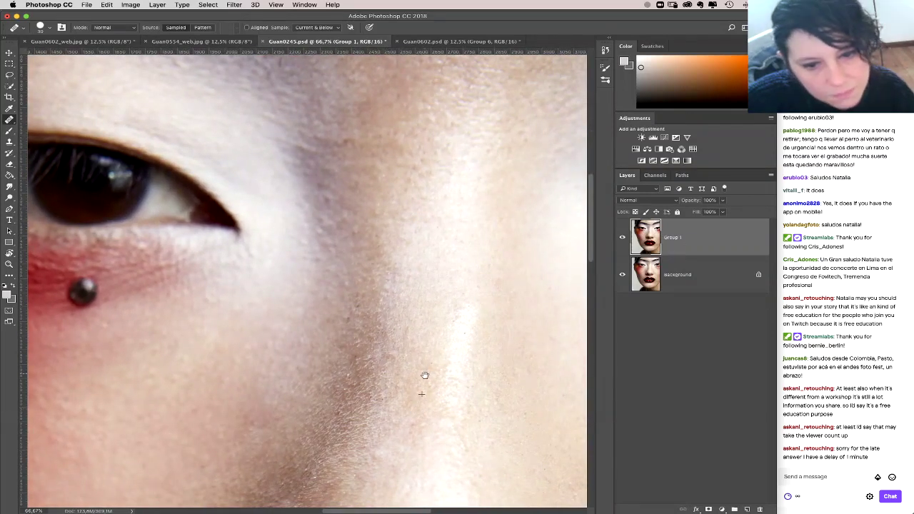
scroll(424, 376, down, 5)
scroll(425, 376, right, 2)
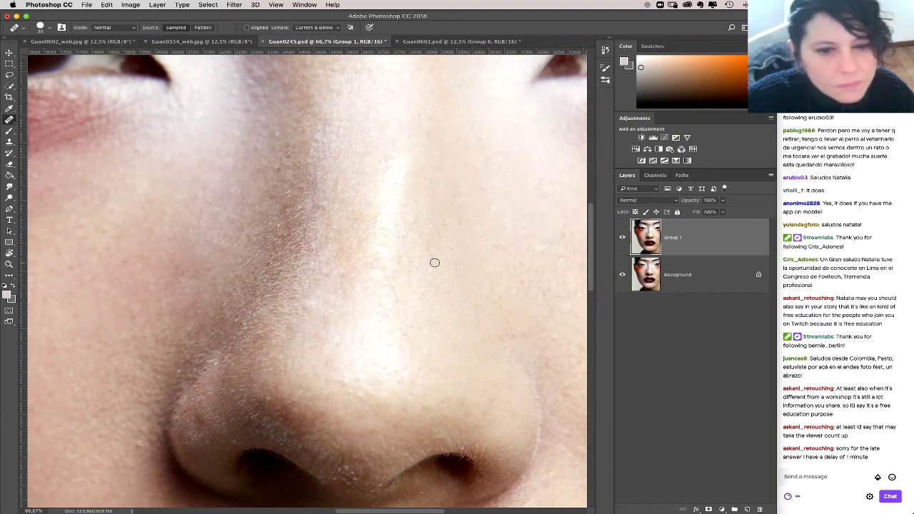
mouse_move(452, 263)
mouse_down()
mouse_move(451, 275)
mouse_move(418, 279)
mouse_move(418, 297)
mouse_move(393, 290)
mouse_move(414, 304)
mouse_up()
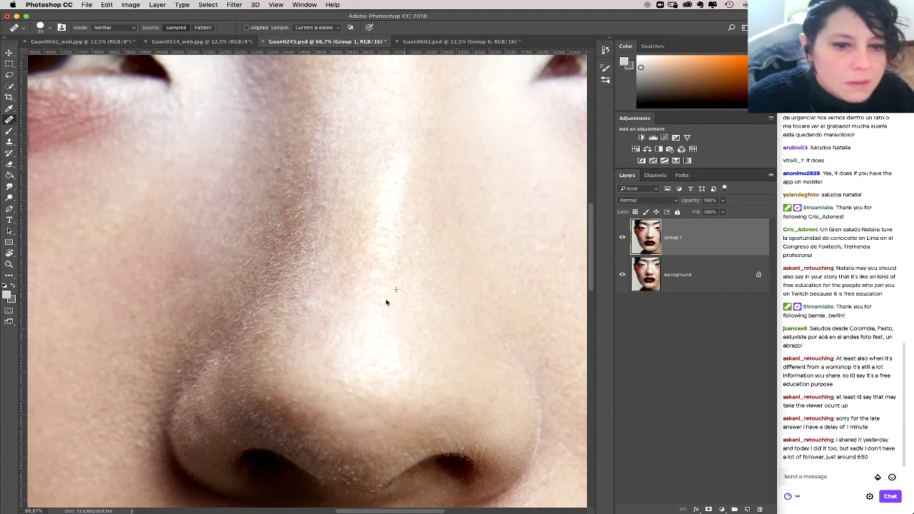
scroll(377, 273, right, 2)
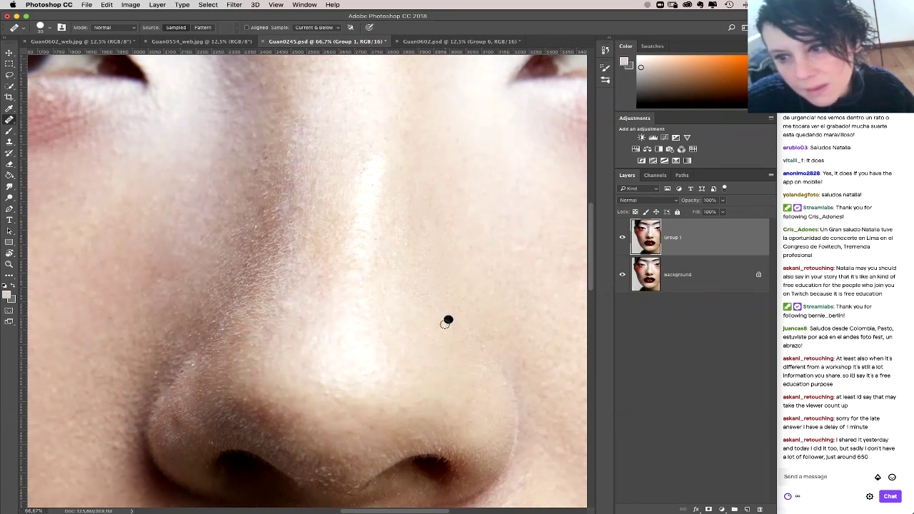
Step: Return to the Clone Stamp in Darken mode with an 11 px, 0%-hardness brush
drag(365, 309, 487, 291)
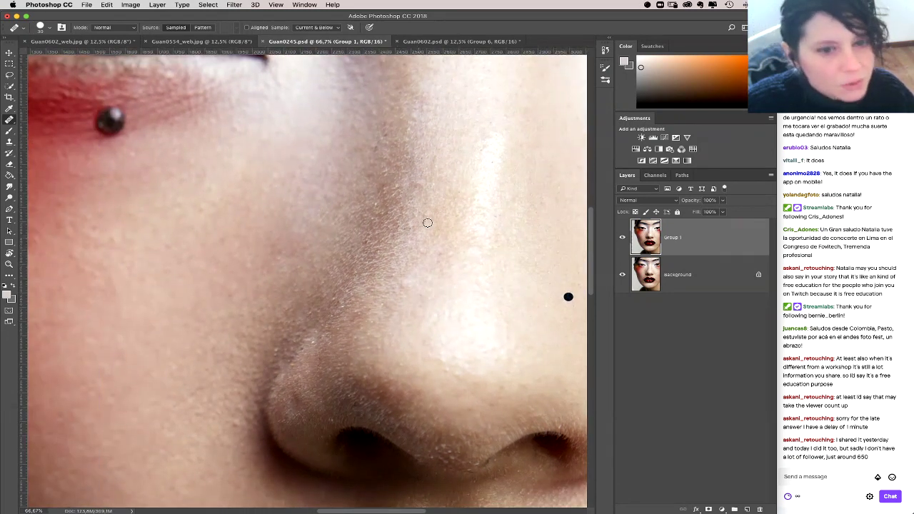
scroll(492, 224, up, 2)
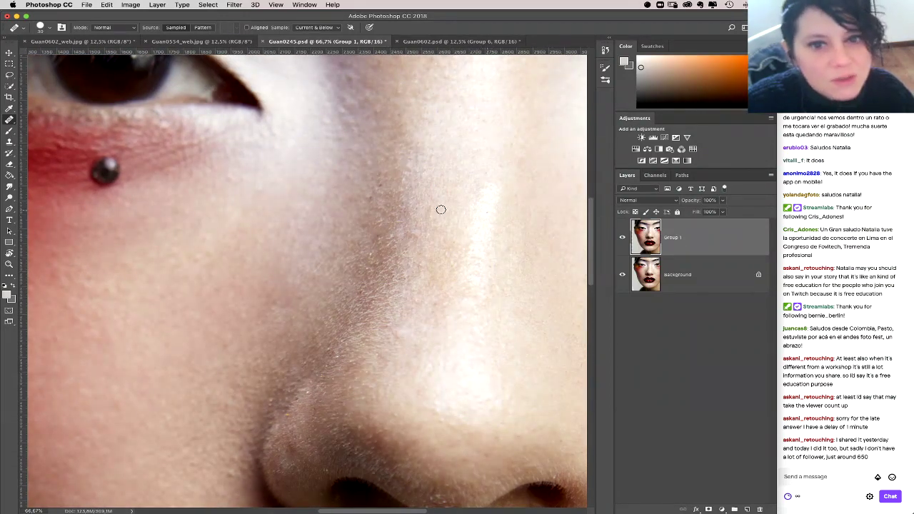
click(9, 141)
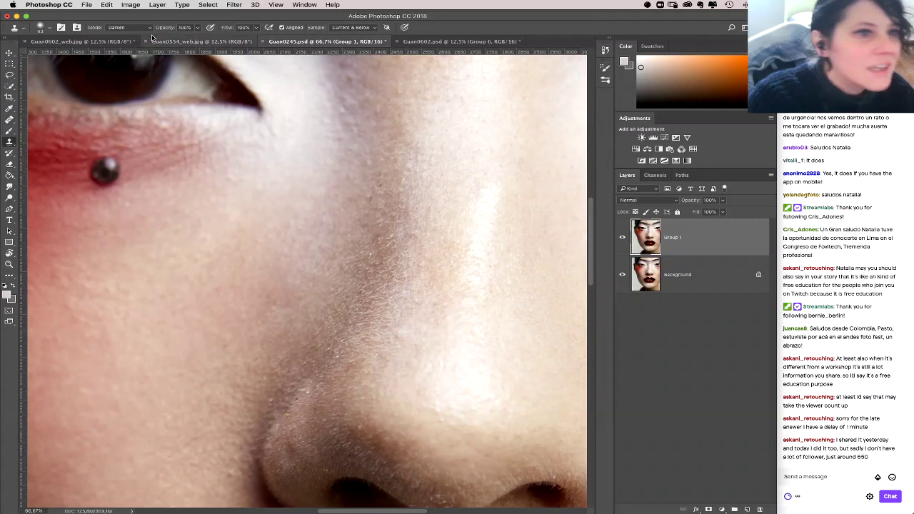
click(128, 27)
key(Escape)
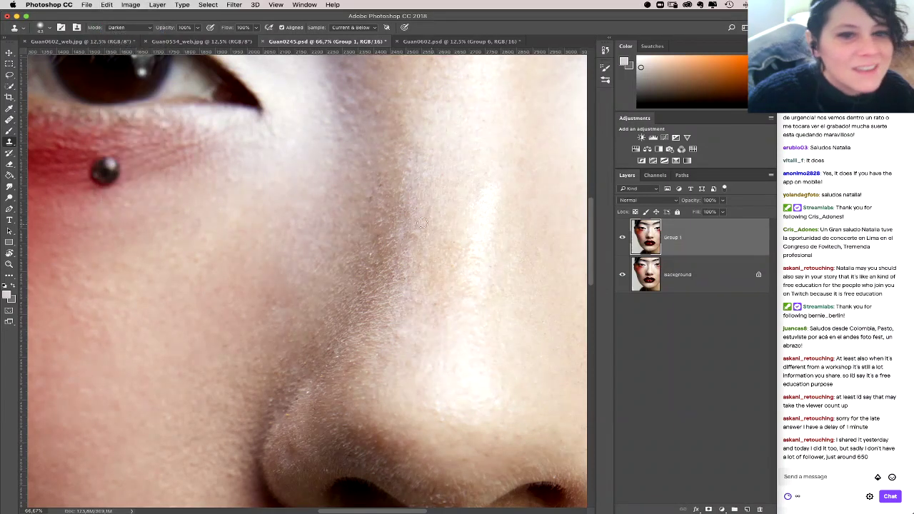
right_click(377, 220)
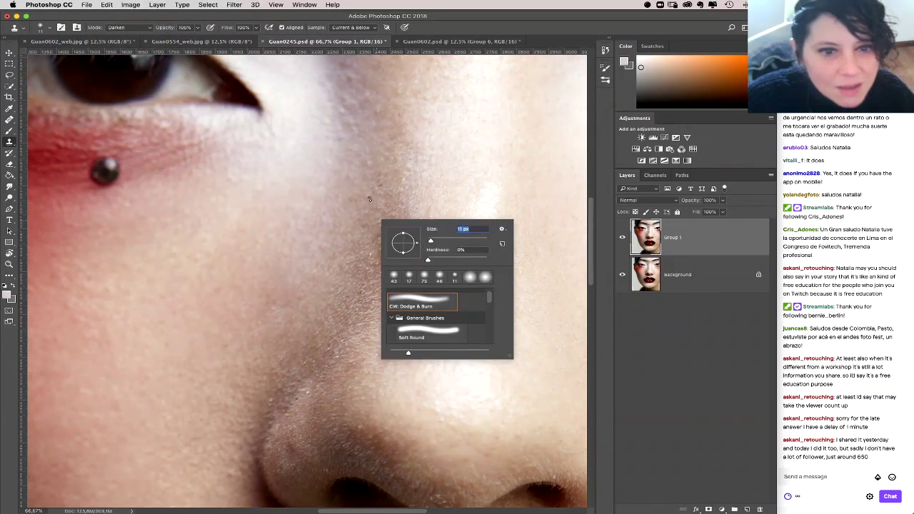
Step: Set the Clone Stamp to Lighten mode and lighten the dark skin beside the nose bridge
key(Escape)
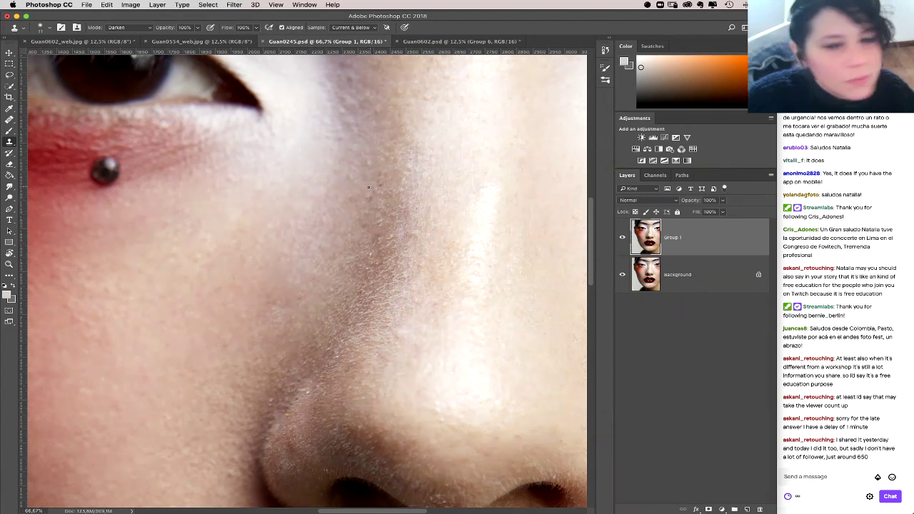
click(128, 27)
click(133, 71)
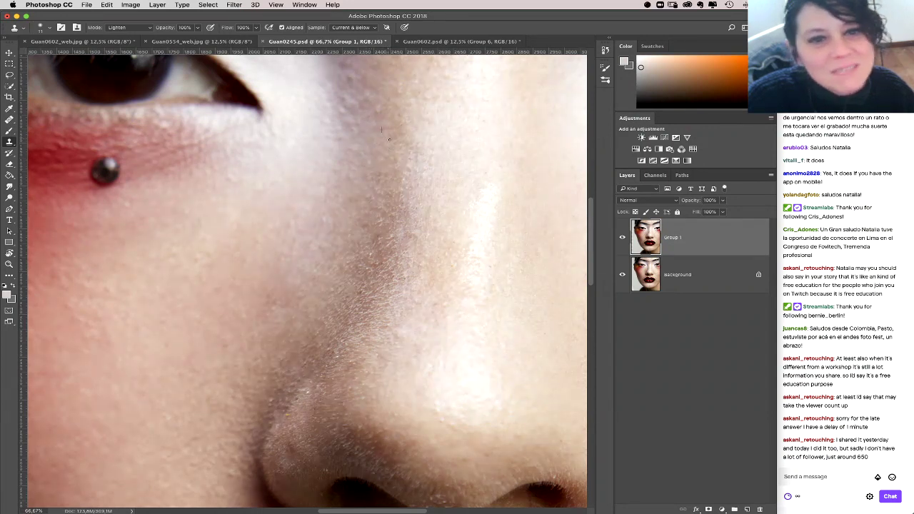
scroll(379, 179, up, 3)
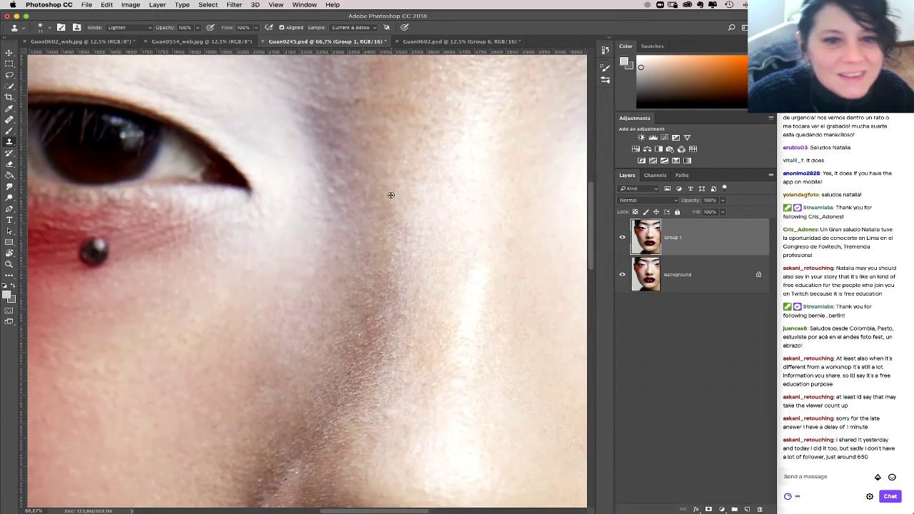
drag(428, 197, 444, 199)
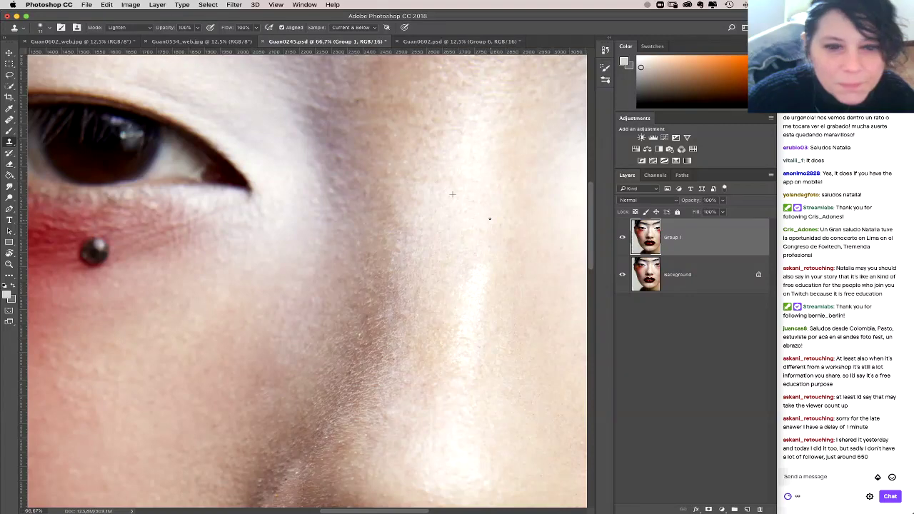
scroll(469, 178, up, 3)
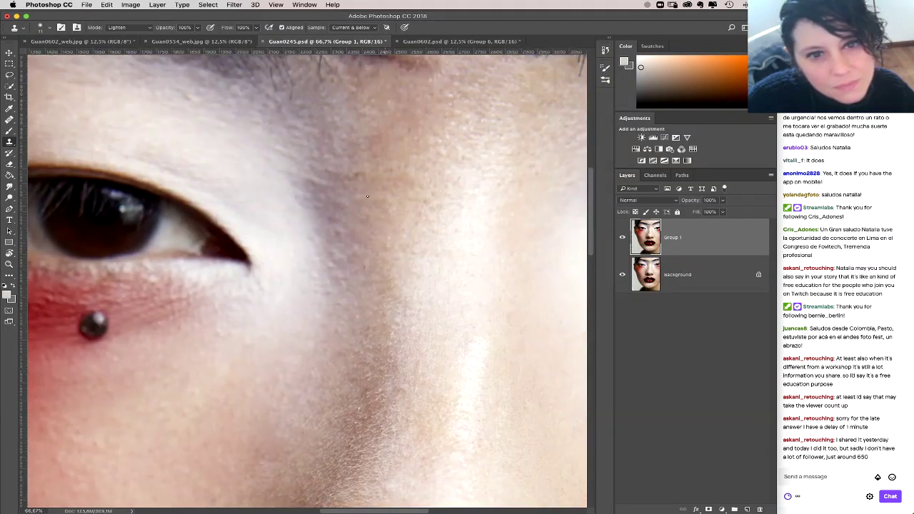
right_click(352, 193)
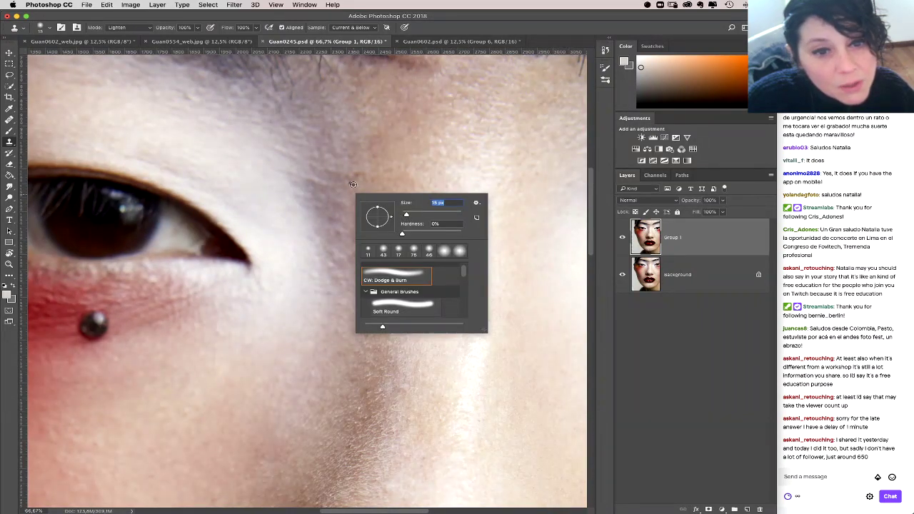
key(Return)
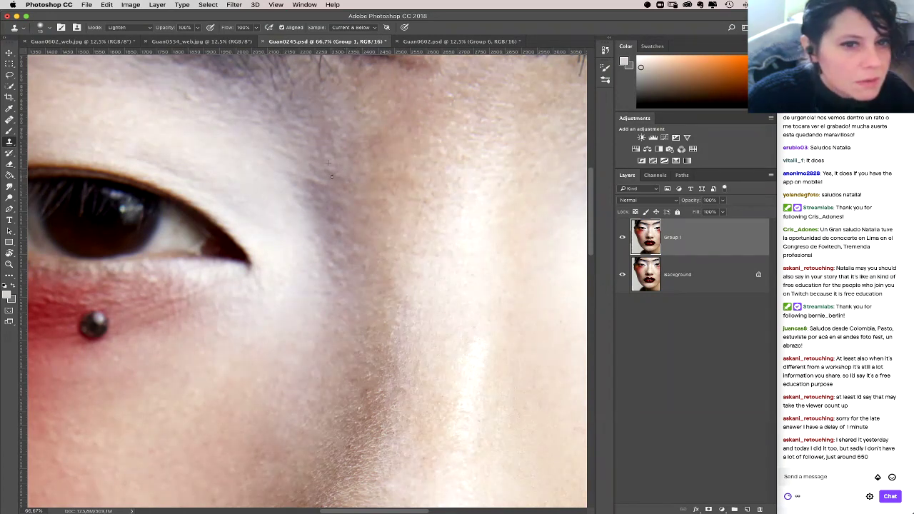
right_click(352, 184)
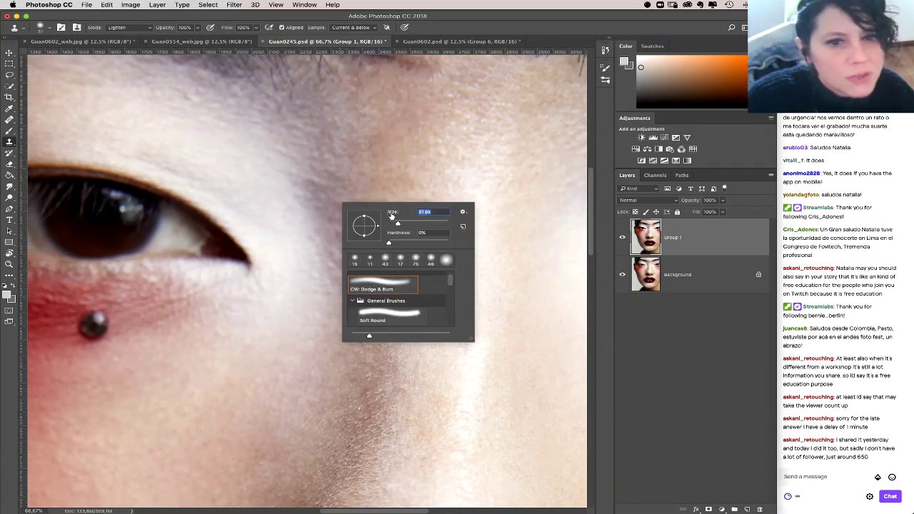
key(Return)
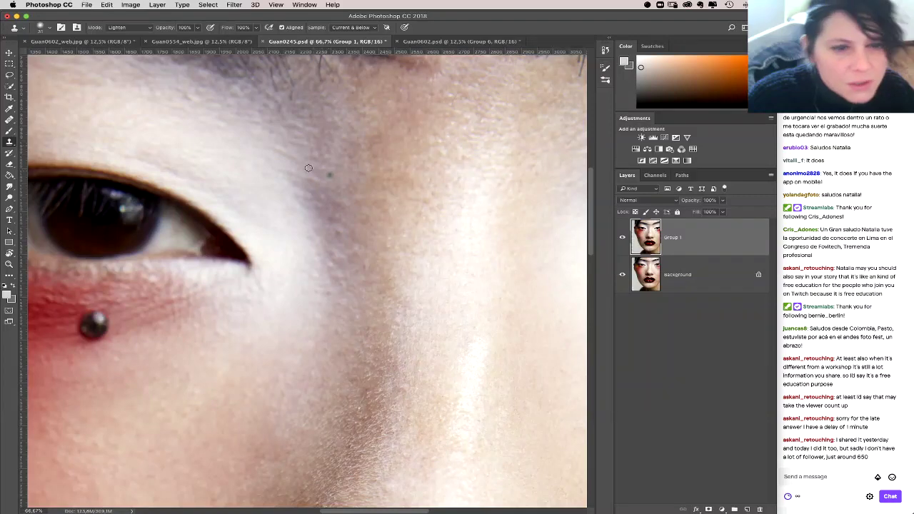
Step: Paint clean skin over the dark spot between the eye and the nose
scroll(308, 203, down, 3)
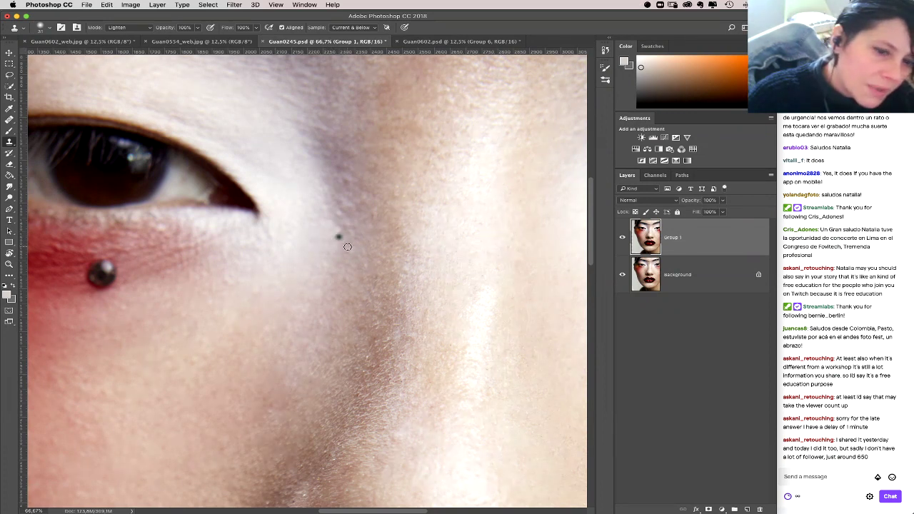
click(339, 237)
drag(345, 196, 346, 254)
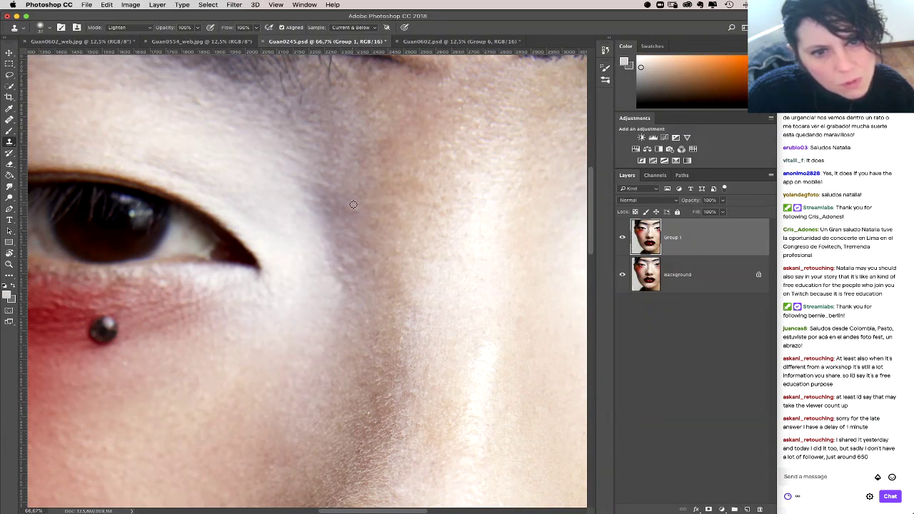
scroll(353, 204, down, 5)
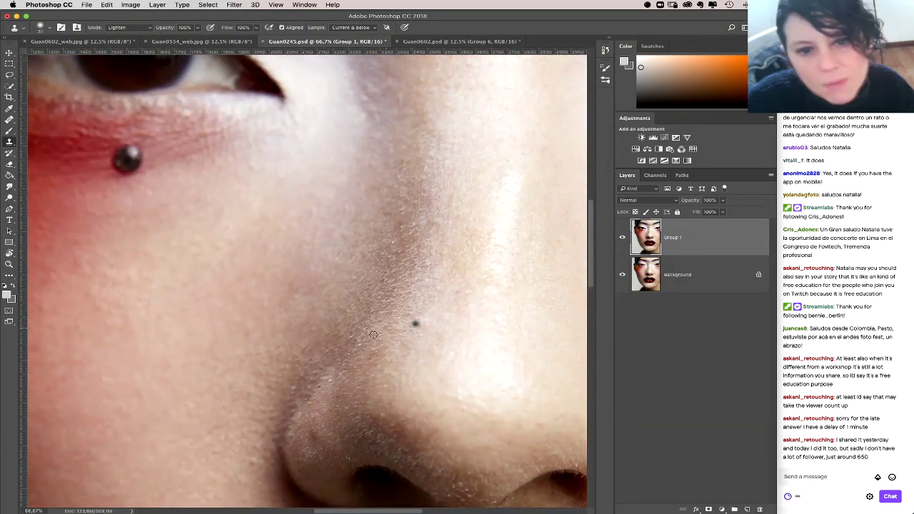
drag(327, 404, 400, 347)
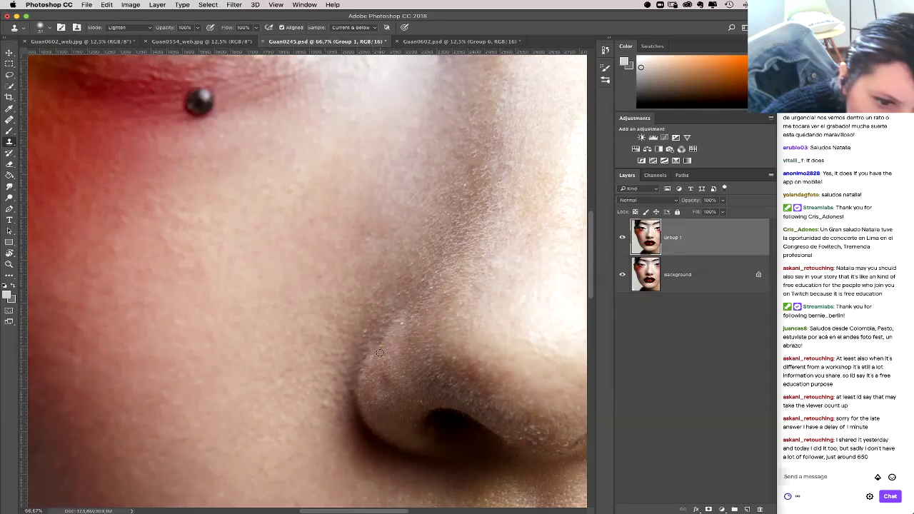
scroll(421, 354, right, 5)
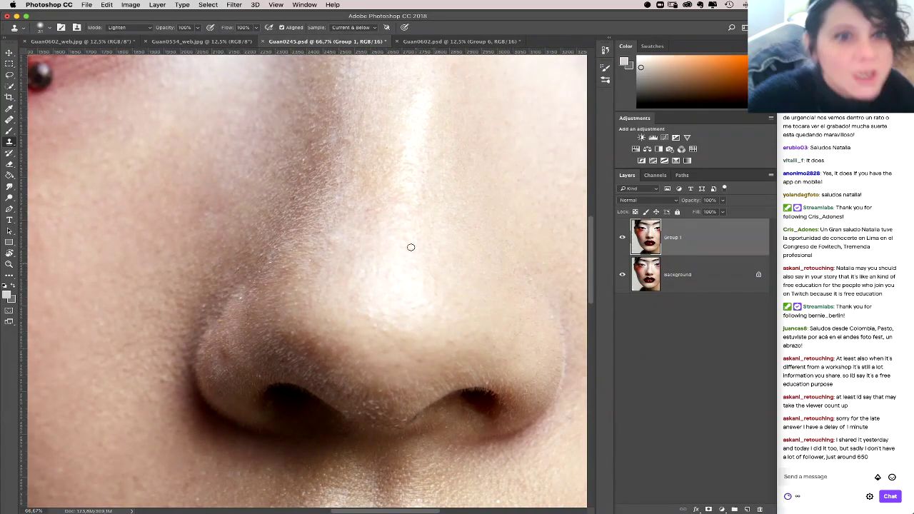
drag(409, 246, 440, 343)
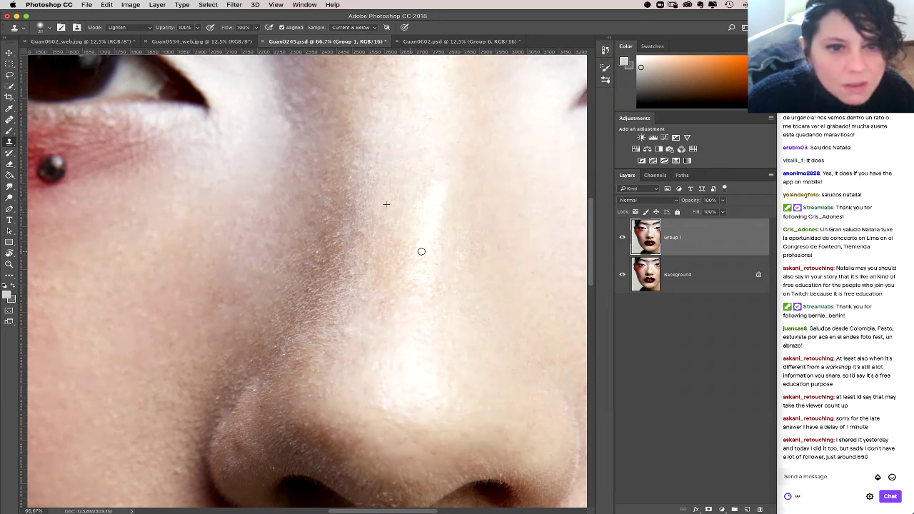
drag(421, 251, 408, 248)
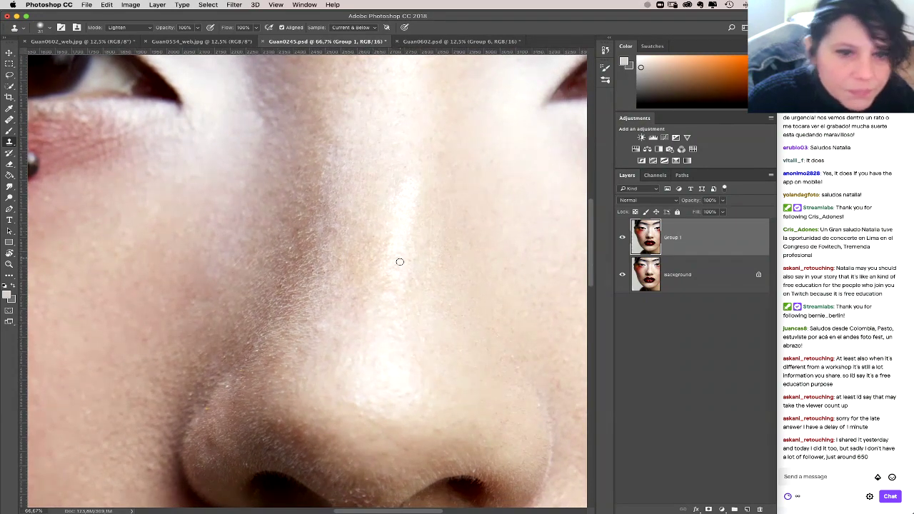
Step: Clone away the small dark speck on the cheek skin beside the nose
key(super+z)
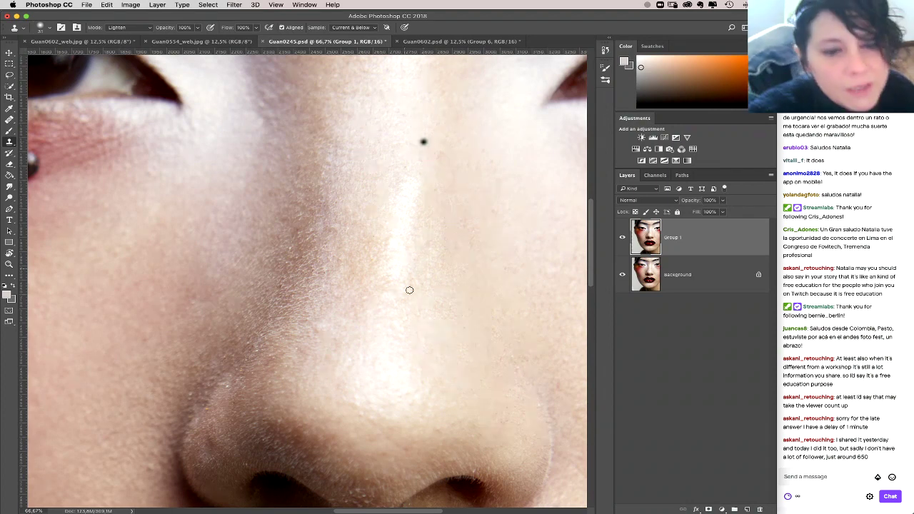
scroll(428, 349, right, 5)
scroll(429, 349, right, 2)
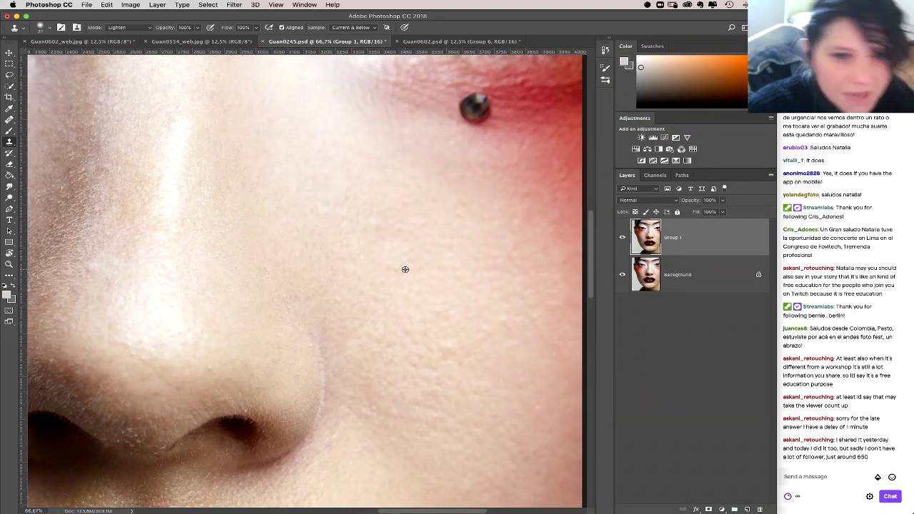
drag(438, 327, 407, 271)
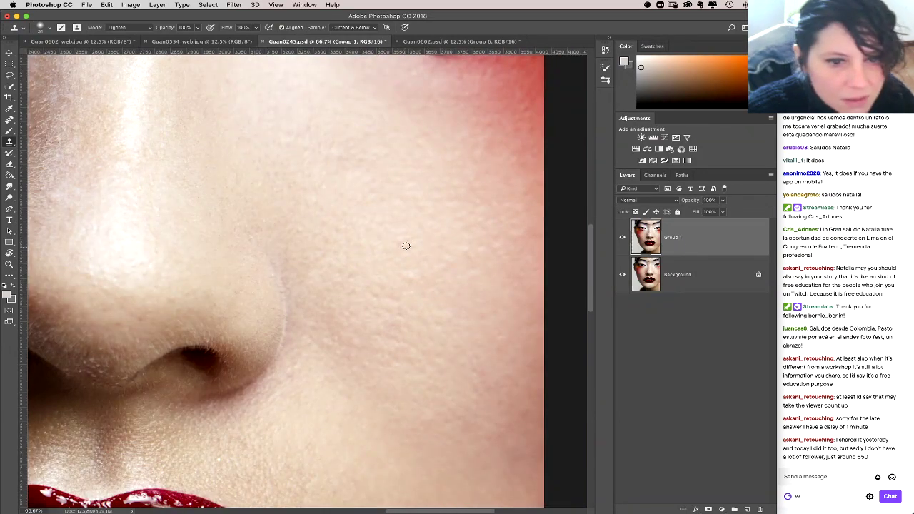
click(372, 258)
drag(389, 305, 402, 298)
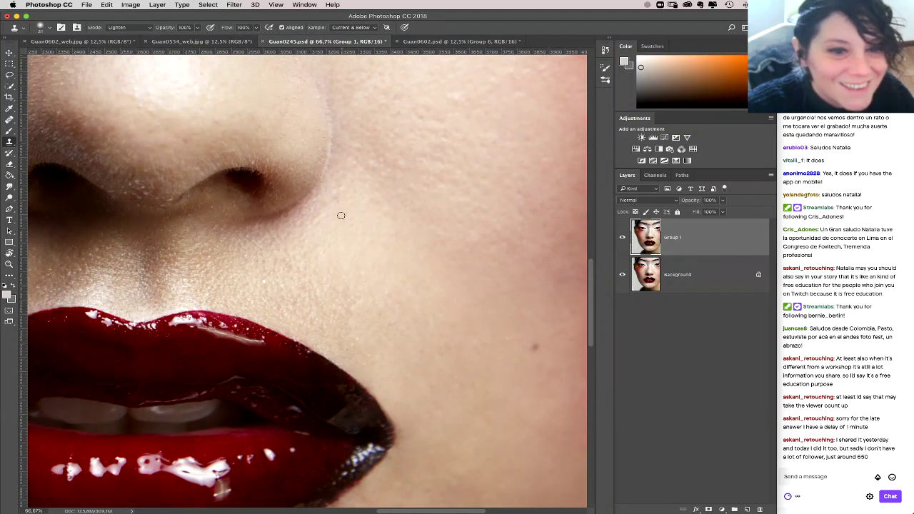
Step: Stamp clean skin over a blemish beside the nostril, undoing one extra dab
drag(326, 212, 335, 200)
scroll(371, 214, left, 5)
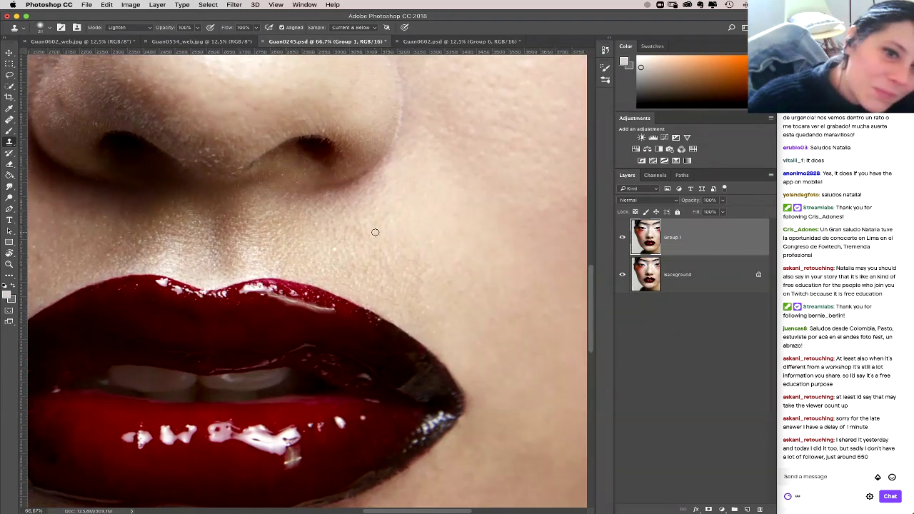
click(373, 235)
key(super+z)
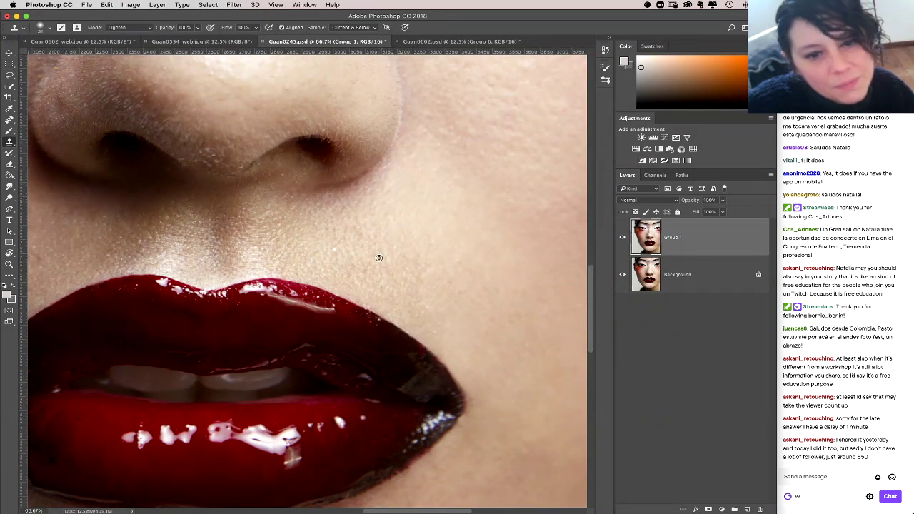
Step: Clone away the spots above the upper lip and just below the nose
click(347, 260)
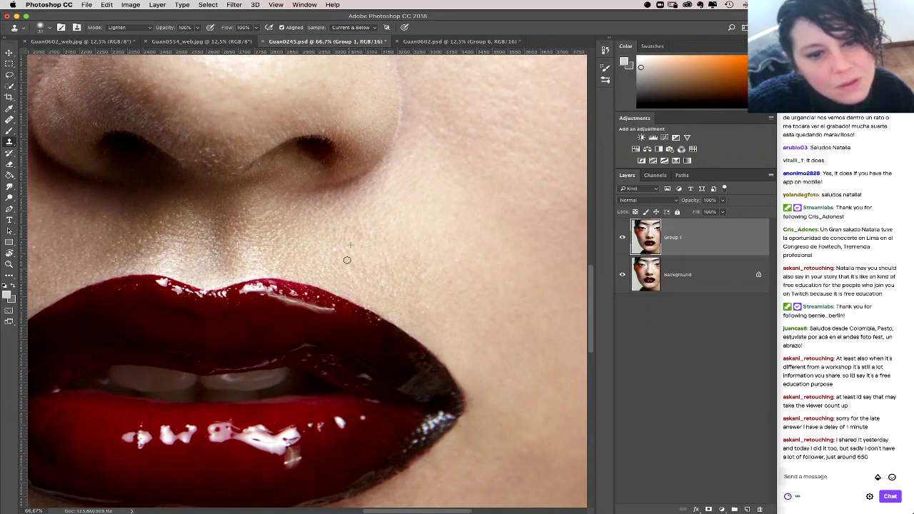
click(343, 243)
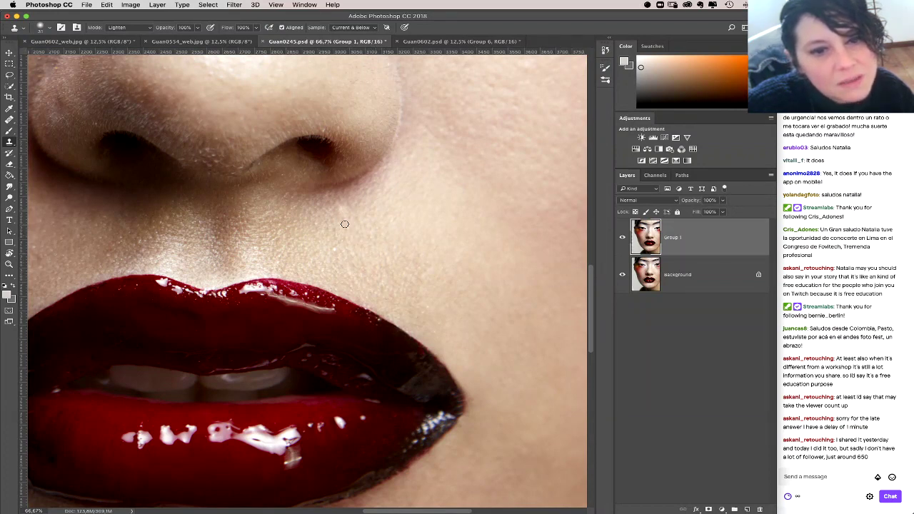
click(342, 210)
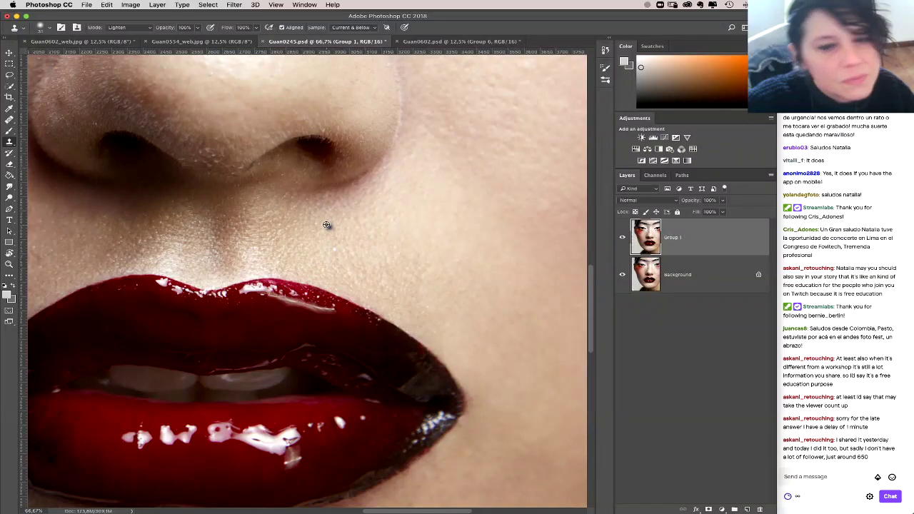
scroll(371, 254, left, 5)
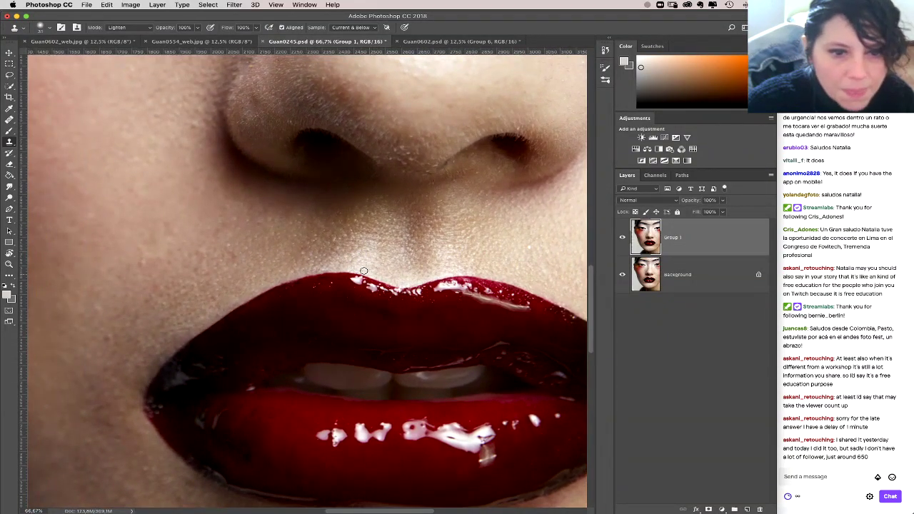
scroll(357, 254, left, 5)
scroll(352, 255, right, 5)
scroll(371, 265, up, 5)
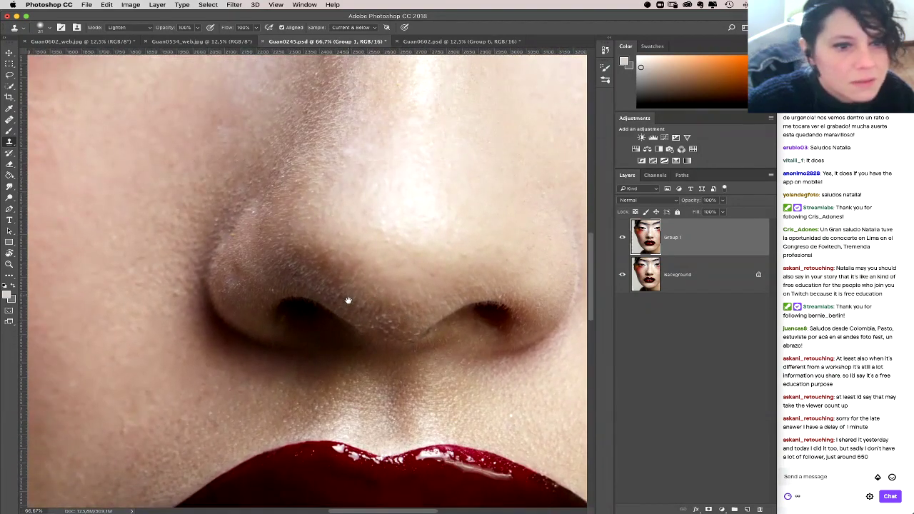
mouse_move(347, 300)
mouse_down()
mouse_move(365, 267)
mouse_move(333, 251)
mouse_up()
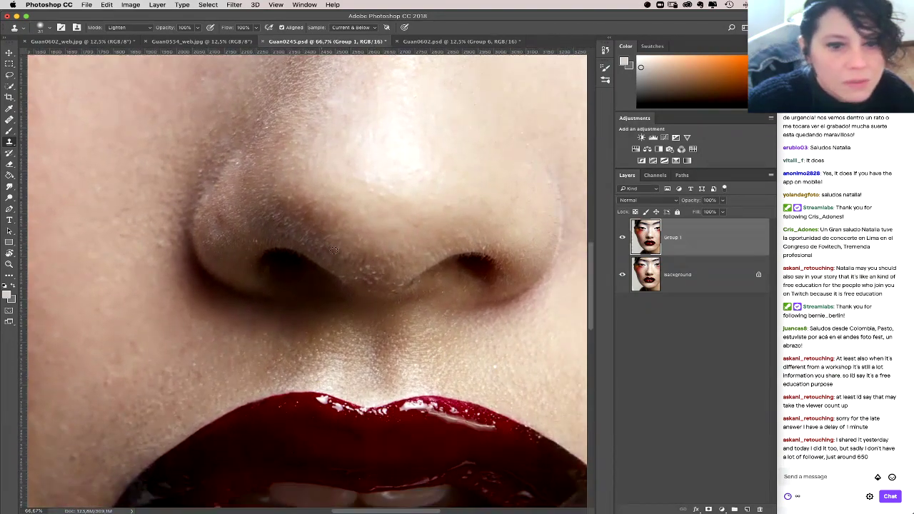
Step: Switch the Clone Stamp to Darken mode and clone away bright specks in the nostril
scroll(334, 250, up, 5)
scroll(312, 295, right, 5)
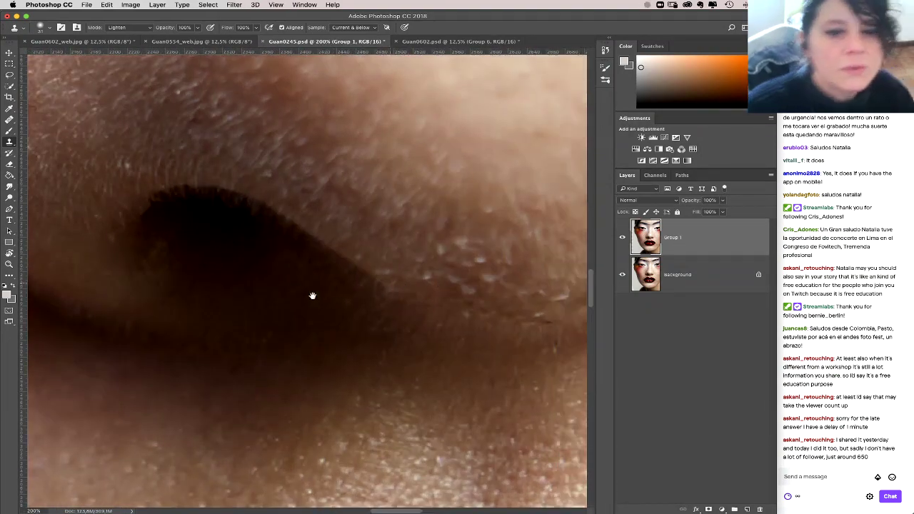
scroll(410, 313, right, 3)
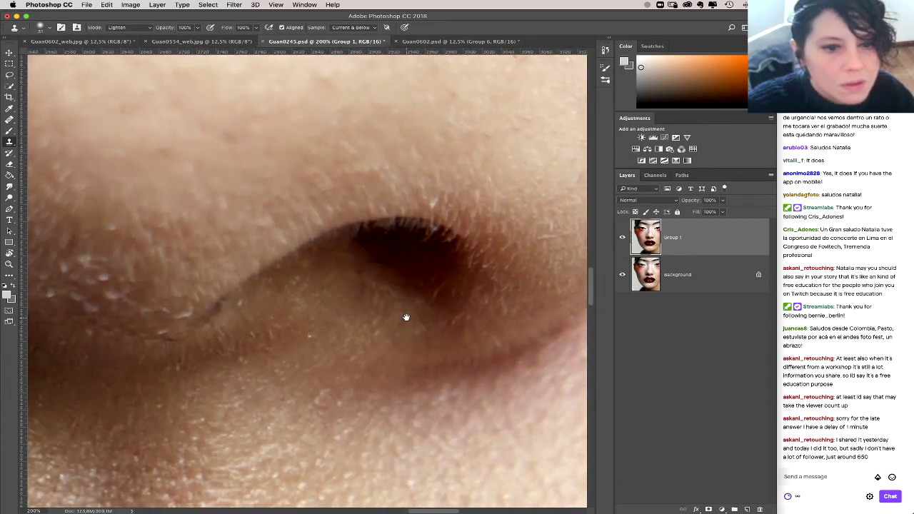
scroll(405, 317, right, 4)
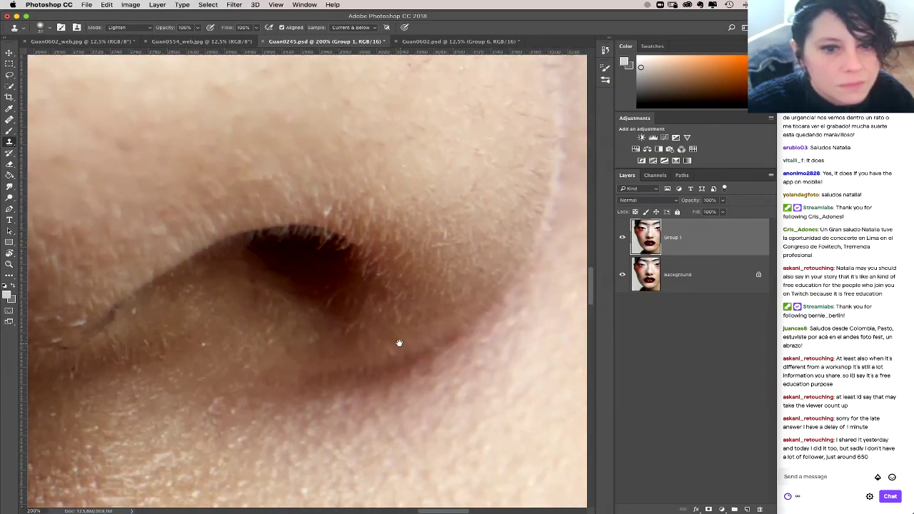
click(134, 28)
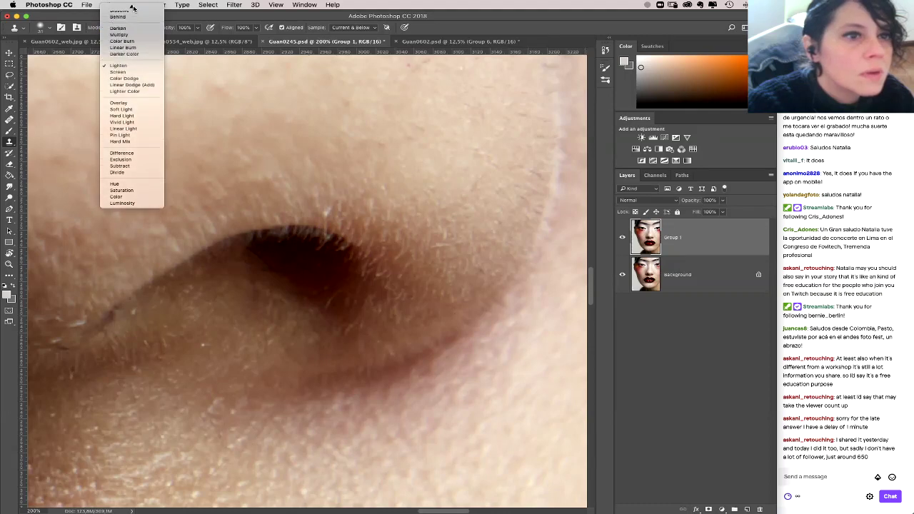
click(133, 32)
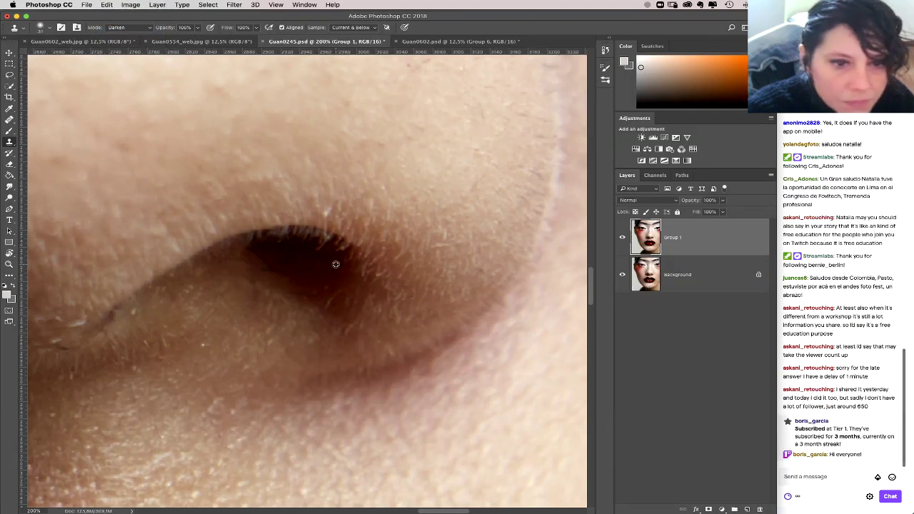
mouse_move(328, 261)
mouse_down()
mouse_move(298, 285)
mouse_move(281, 285)
mouse_up()
click(292, 281)
right_click(300, 309)
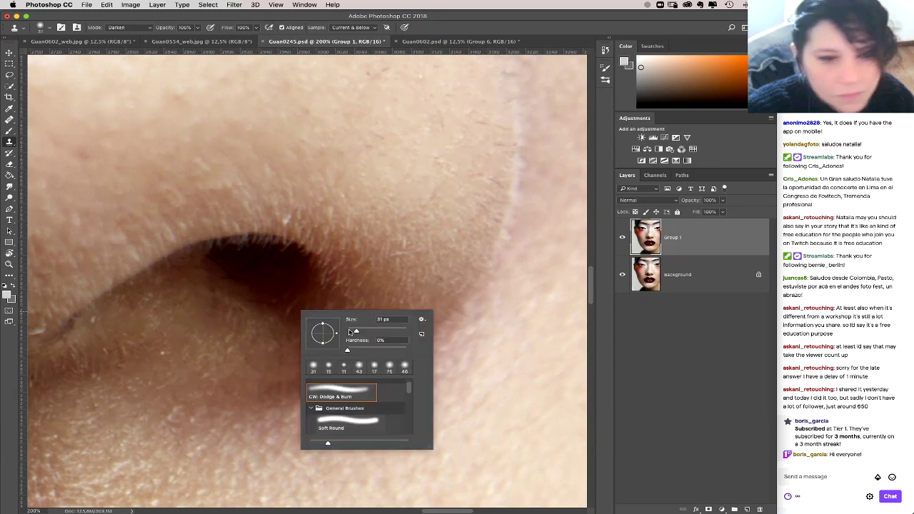
click(219, 255)
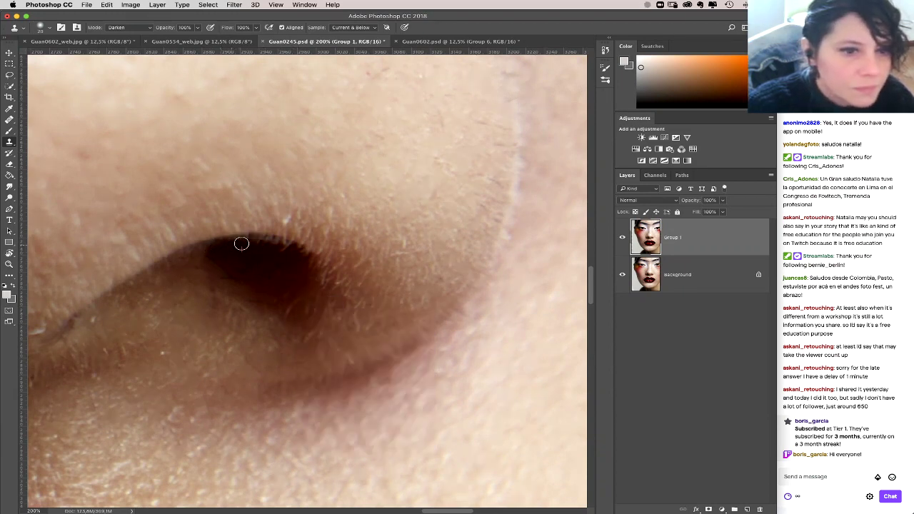
Step: Darken light spots along the nostril edge, then step back two states in History
click(241, 243)
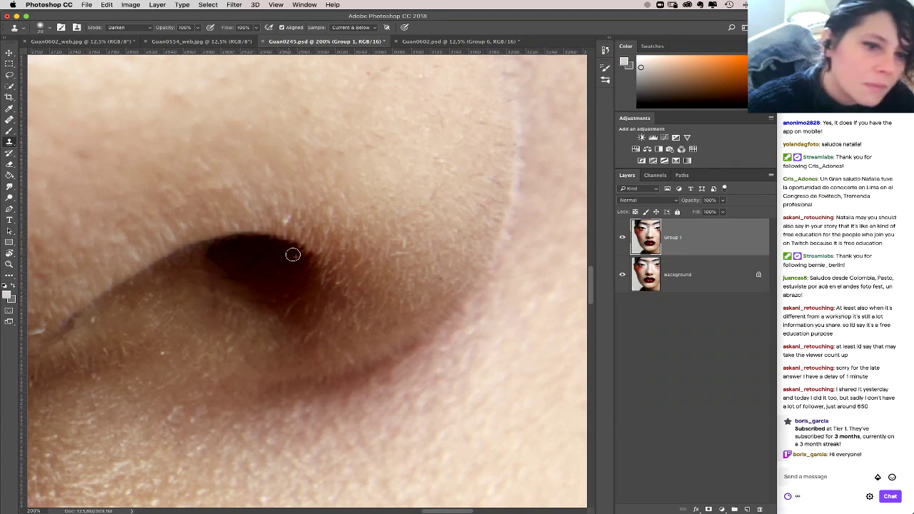
drag(292, 252, 289, 258)
right_click(301, 316)
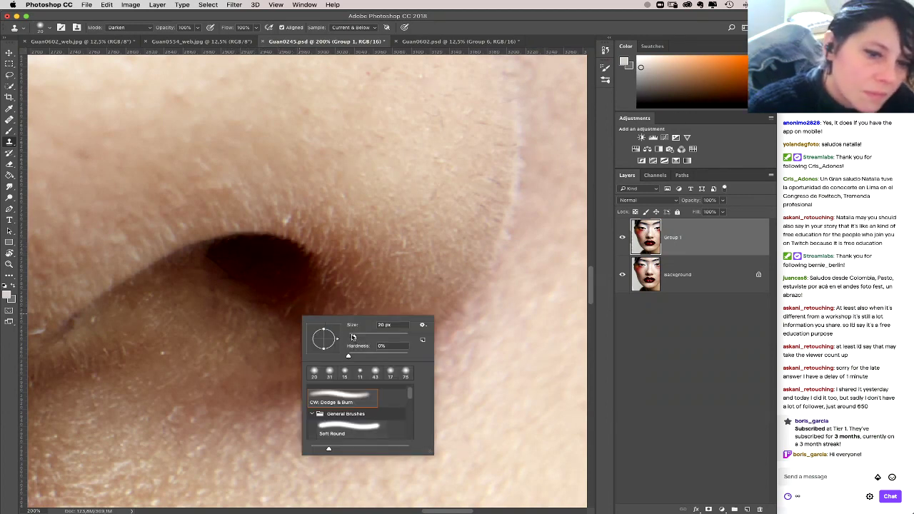
key(Escape)
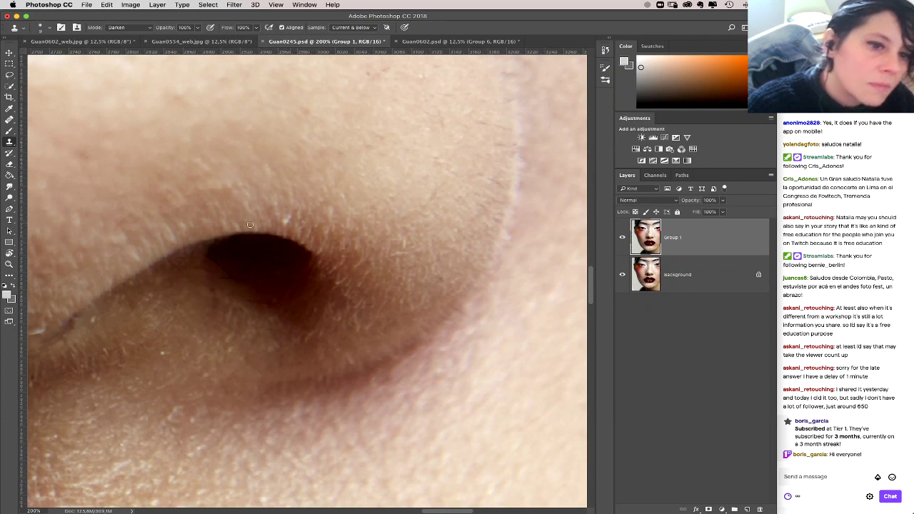
click(604, 50)
click(541, 311)
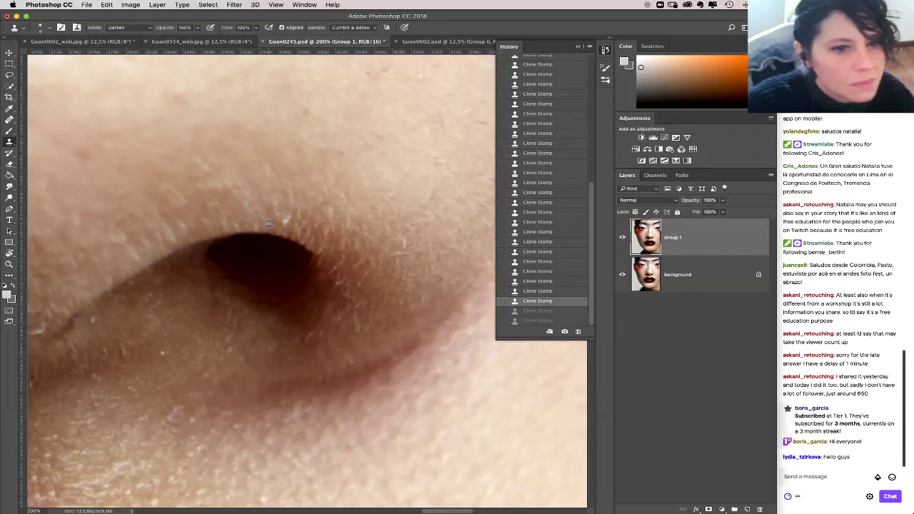
click(259, 225)
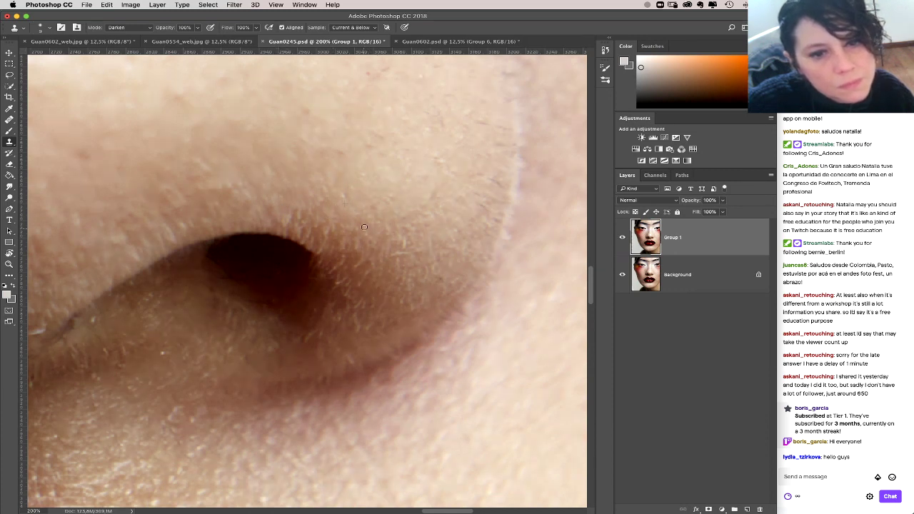
scroll(411, 250, left, 5)
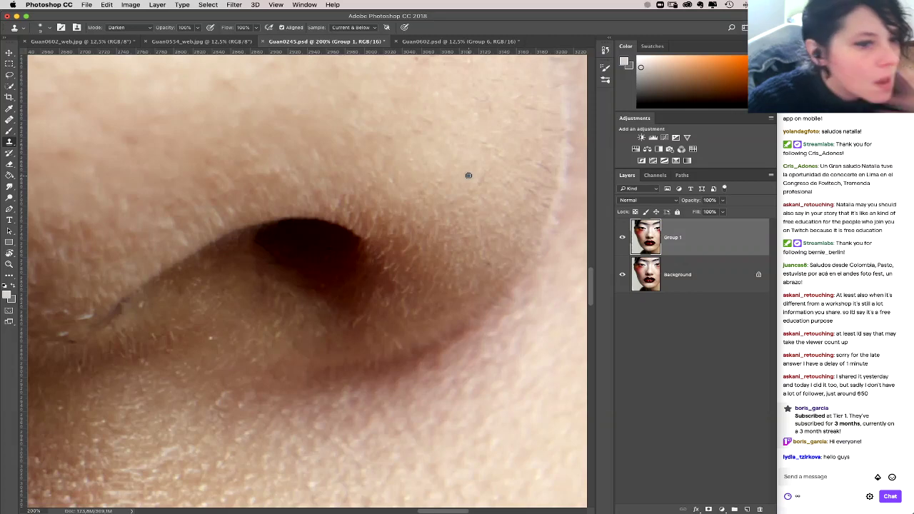
scroll(307, 332, left, 3)
scroll(307, 332, down, 1)
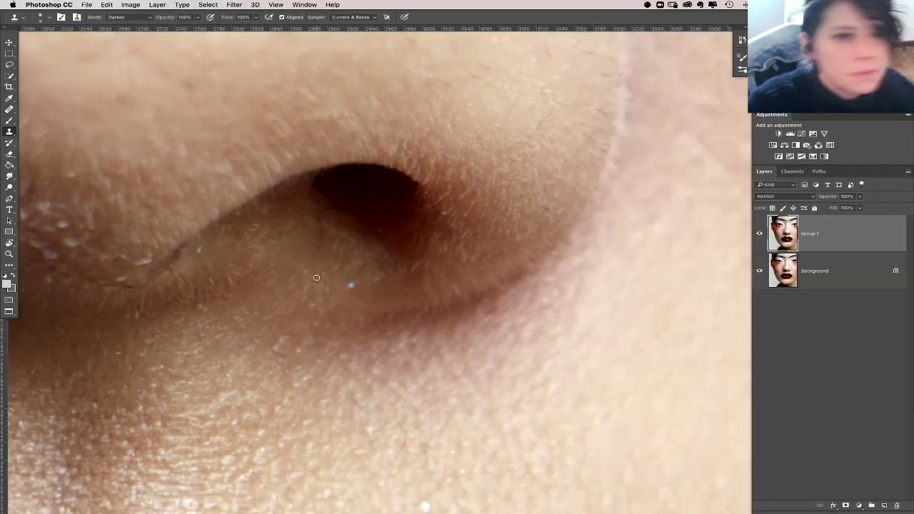
Step: Zoom out from the nostril close-up and pan to show the whole face, then restore the normal workspace
key(Tab)
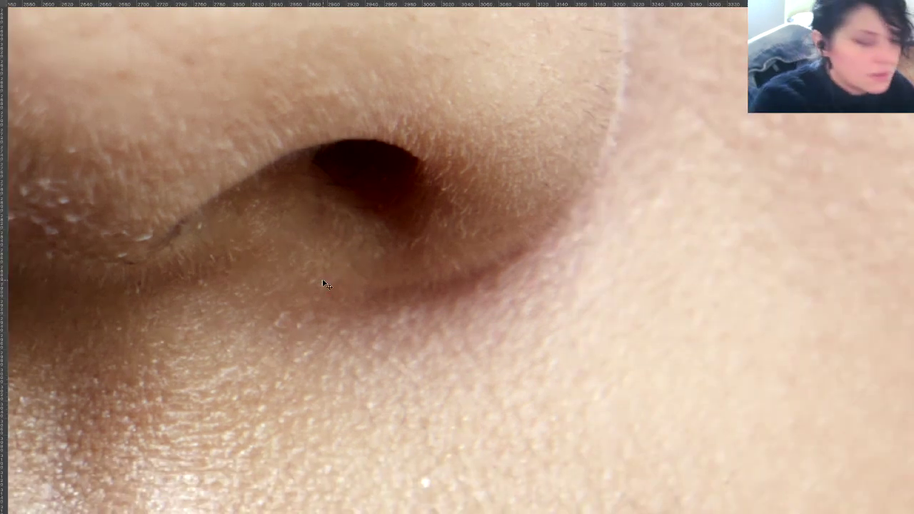
key(ctrl+minus)
key(ctrl+minus)
key(ctrl+minus)
drag(291, 176, 336, 193)
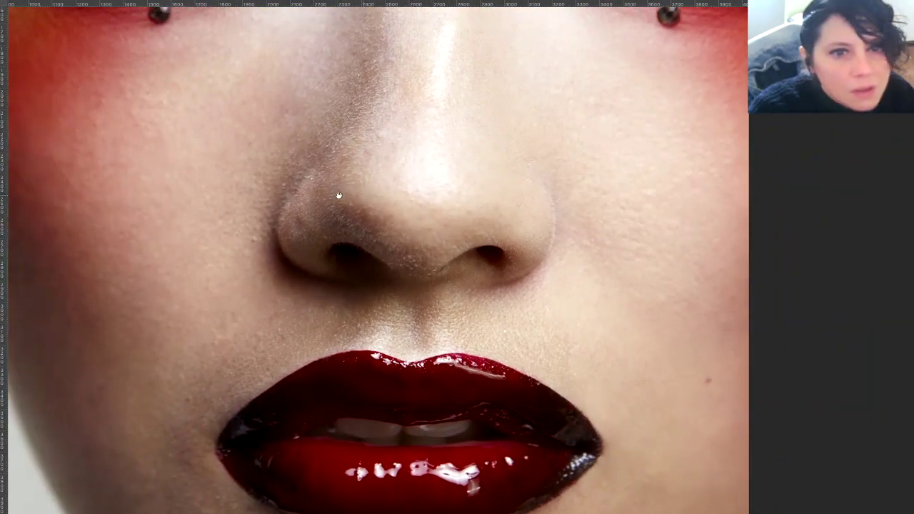
key(ctrl+minus)
key(ctrl+minus)
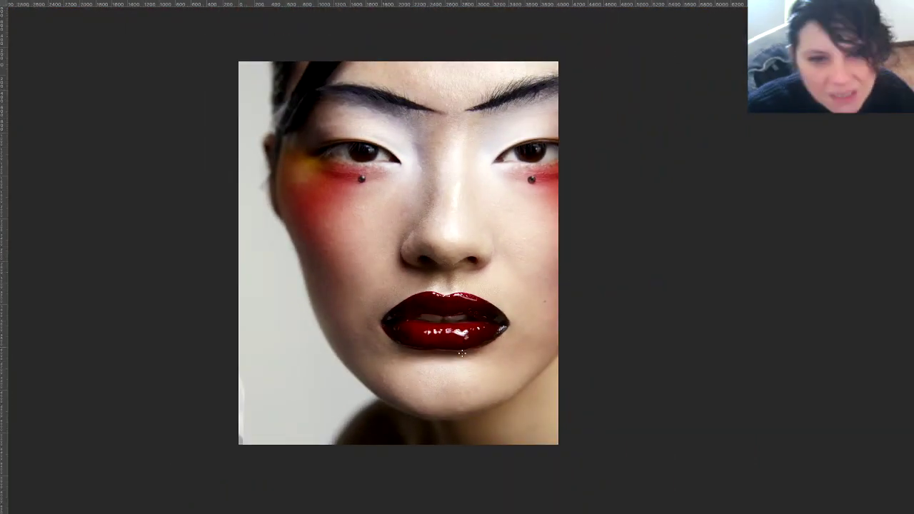
key(f)
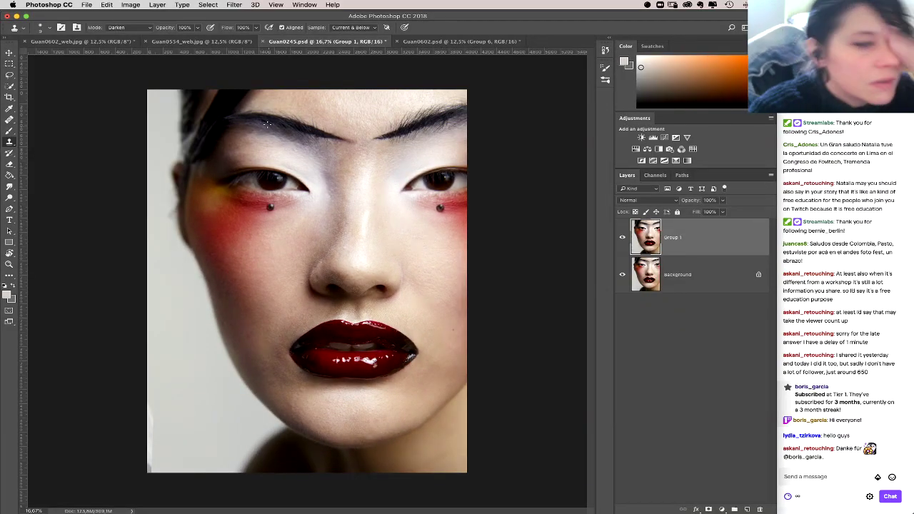
Step: Switch to Guan0602.psd and compare tones by toggling Group 1 and the black-and-white Group 5
click(229, 42)
click(325, 42)
click(450, 42)
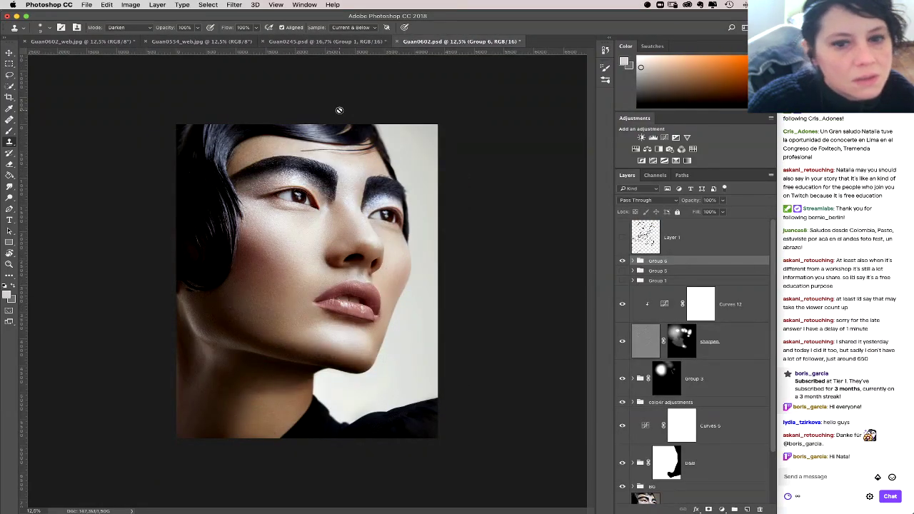
click(622, 281)
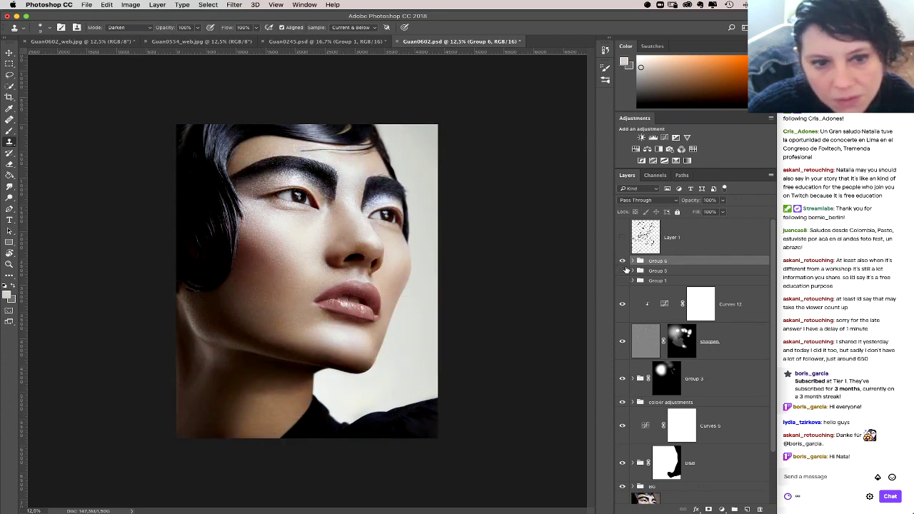
click(622, 271)
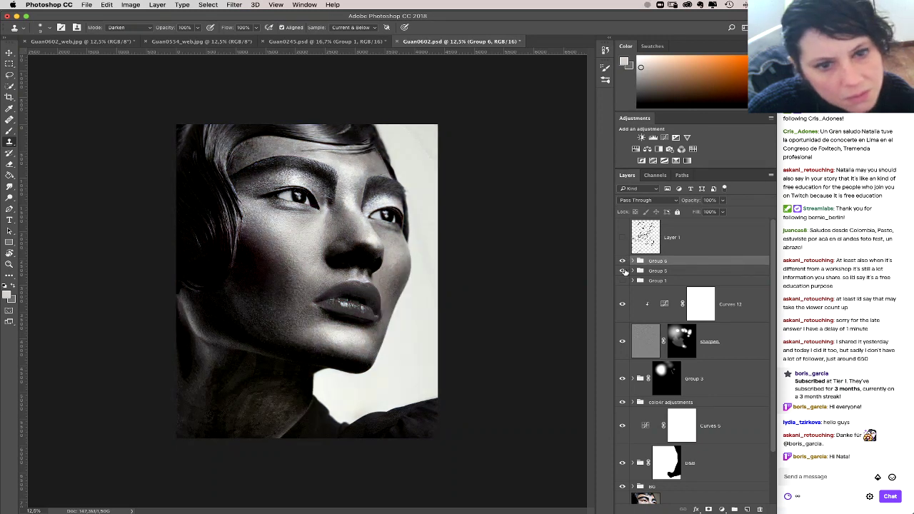
click(622, 272)
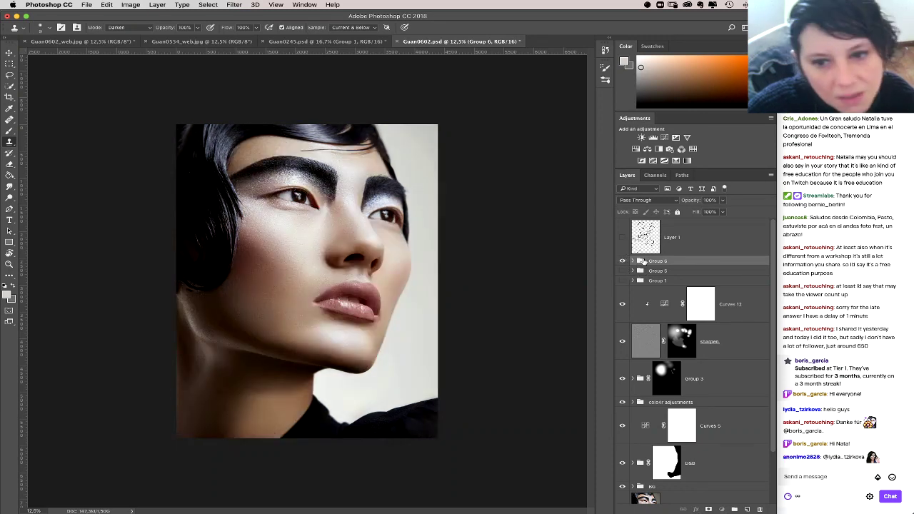
Step: Rename Group 6 to 'Matching' and expand it to show its layers
double_click(657, 261)
text(Matching)
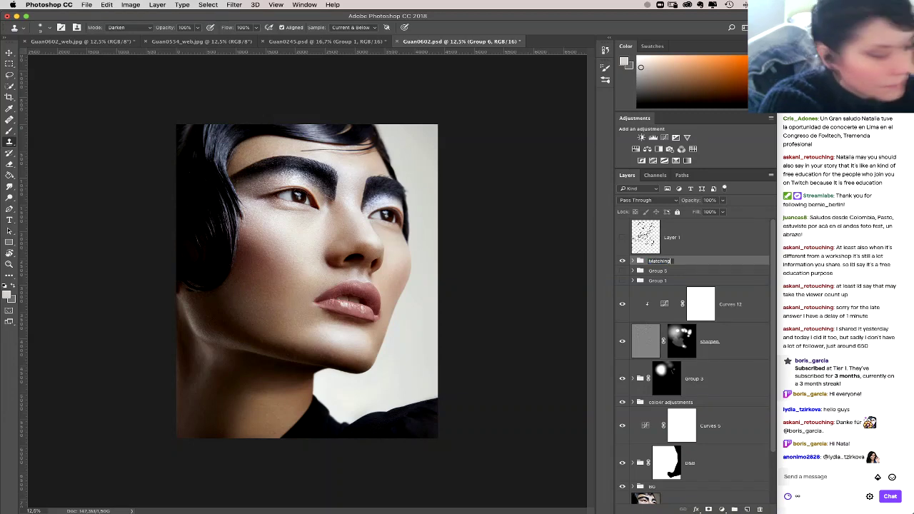
key(Return)
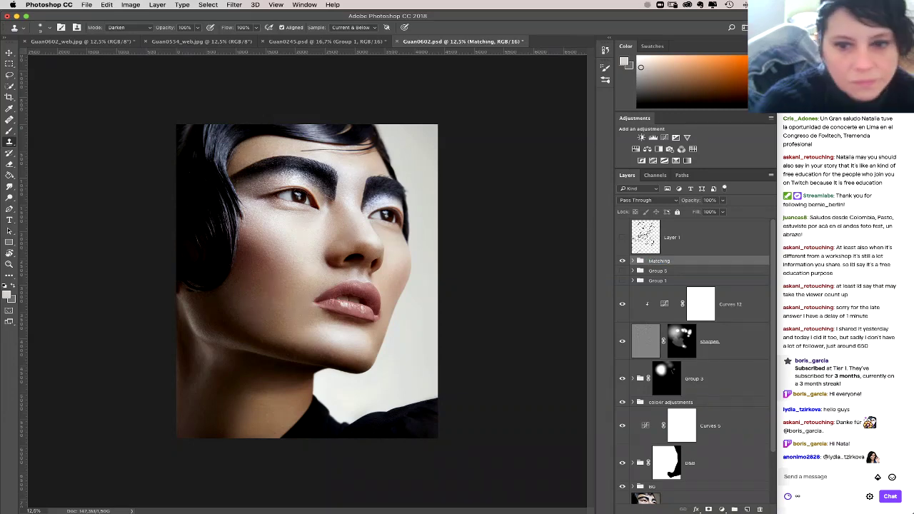
click(632, 262)
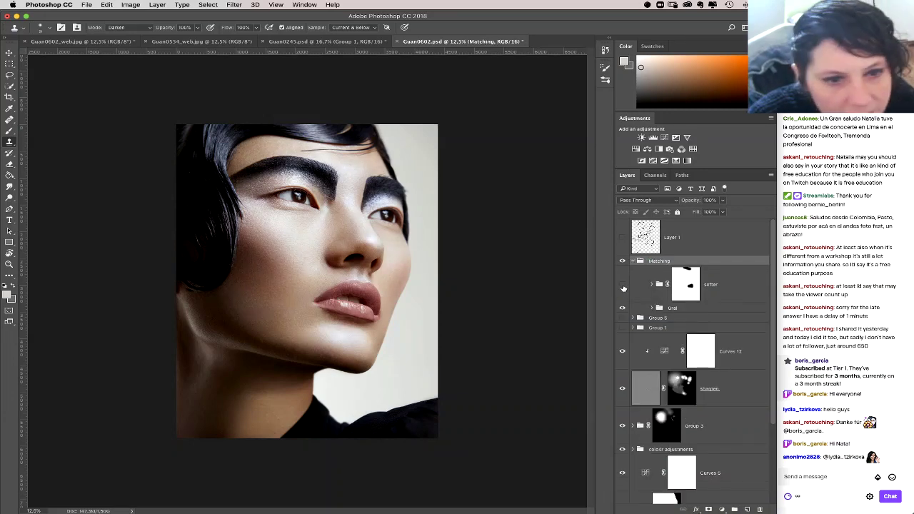
Step: Zoom in on the face and toggle the softer layer repeatedly to compare the cheek
key(super+plus)
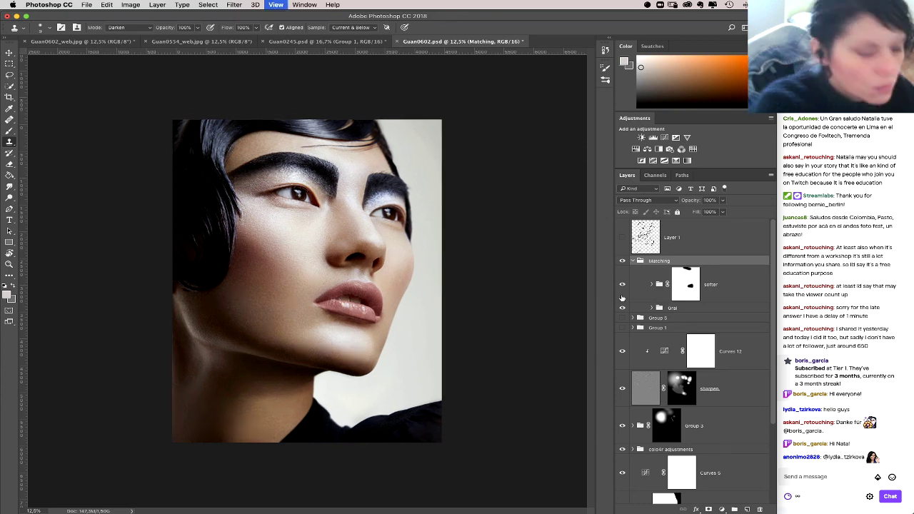
key(super+plus)
key(super+plus)
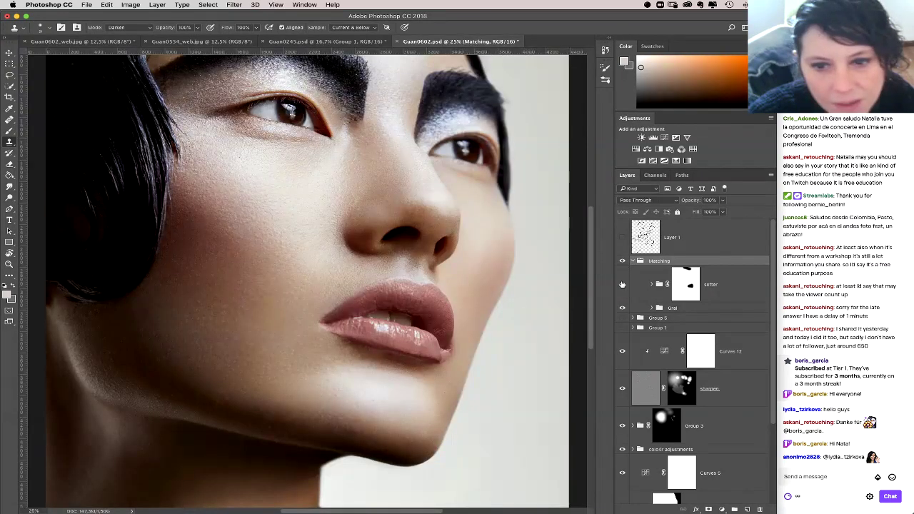
click(622, 284)
click(622, 284)
click(621, 284)
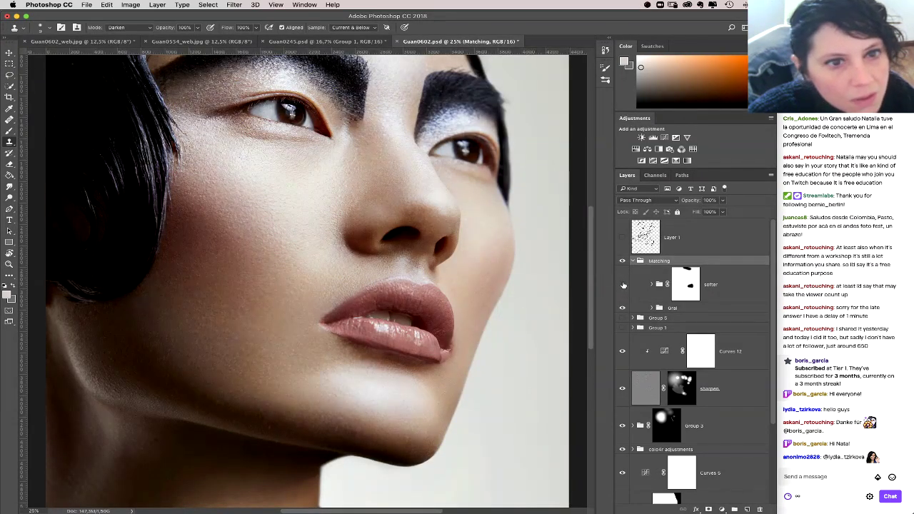
click(622, 284)
click(621, 284)
click(622, 284)
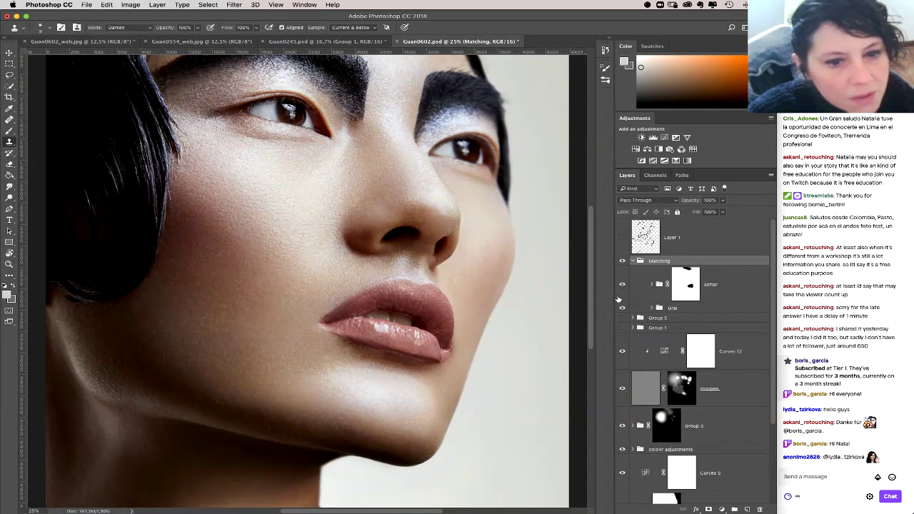
Step: Back in Guan0245.psd, toggle Group 1 repeatedly to compare the face before and after retouching
click(349, 42)
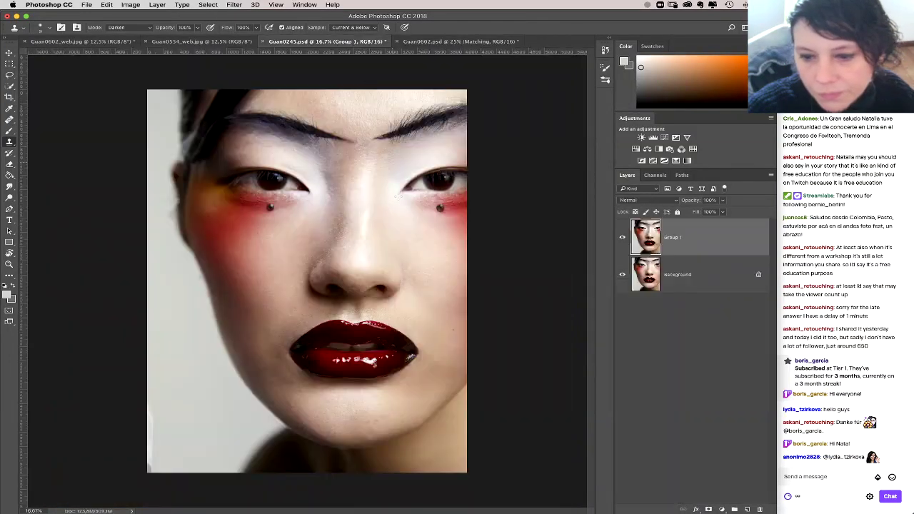
click(622, 238)
click(622, 238)
click(621, 238)
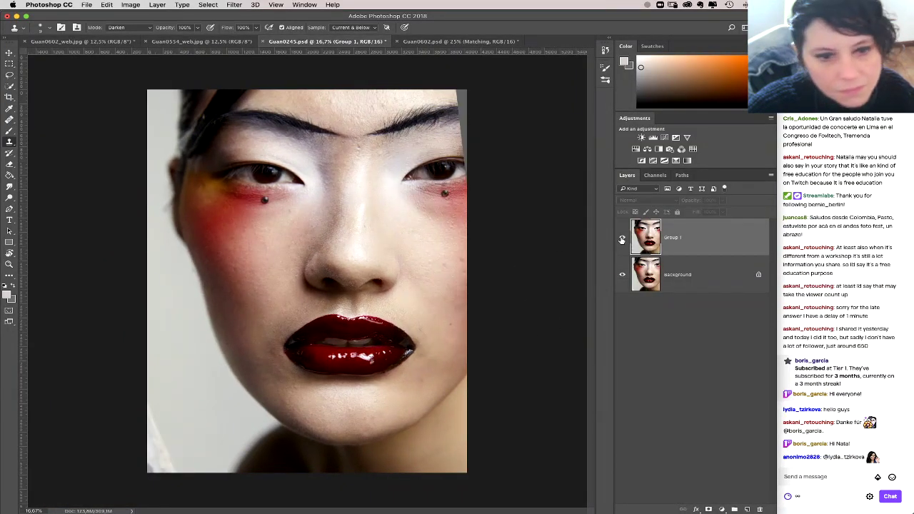
click(622, 239)
click(621, 240)
click(621, 242)
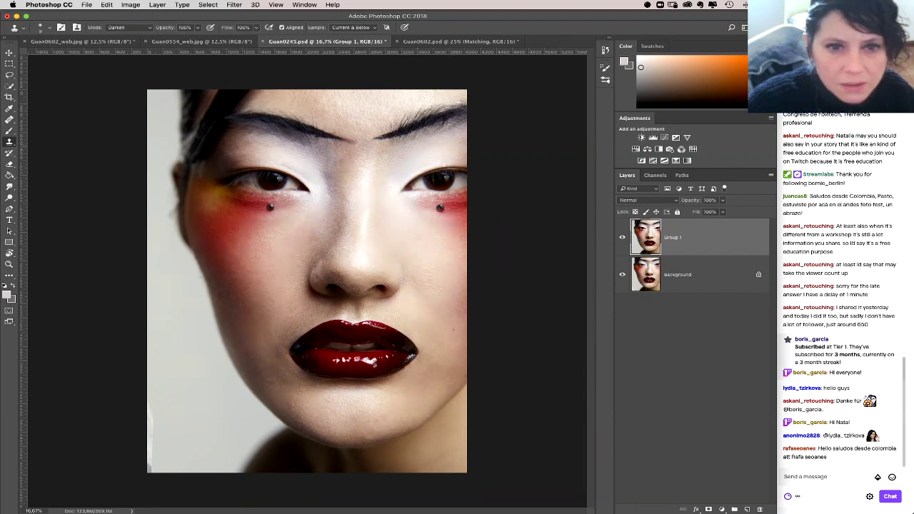
Step: Zoom in with the Zoom tool onto the eye and the blush dot
click(9, 265)
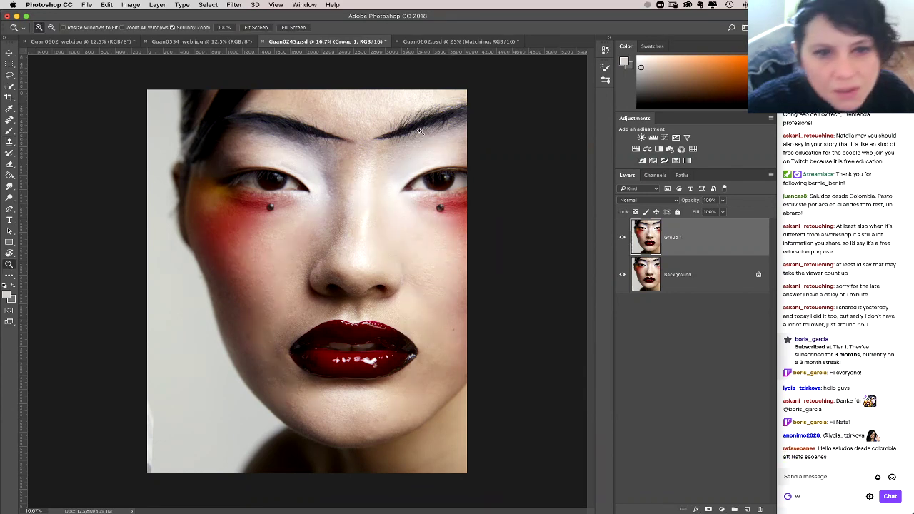
drag(304, 181, 395, 176)
scroll(396, 175, up, 3)
scroll(395, 176, right, 4)
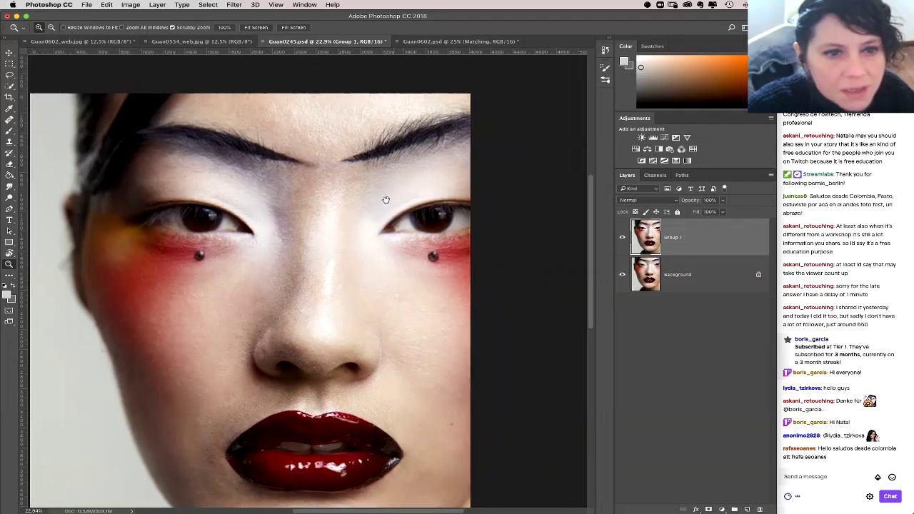
drag(412, 210, 471, 212)
Step: Set the Clone Stamp to Normal mode with a 12 px soft brush
click(10, 142)
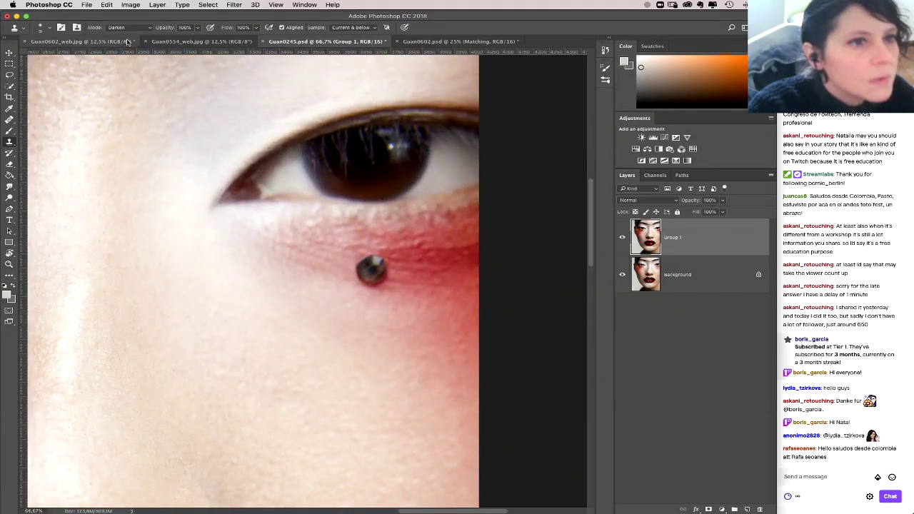
click(118, 27)
click(129, 8)
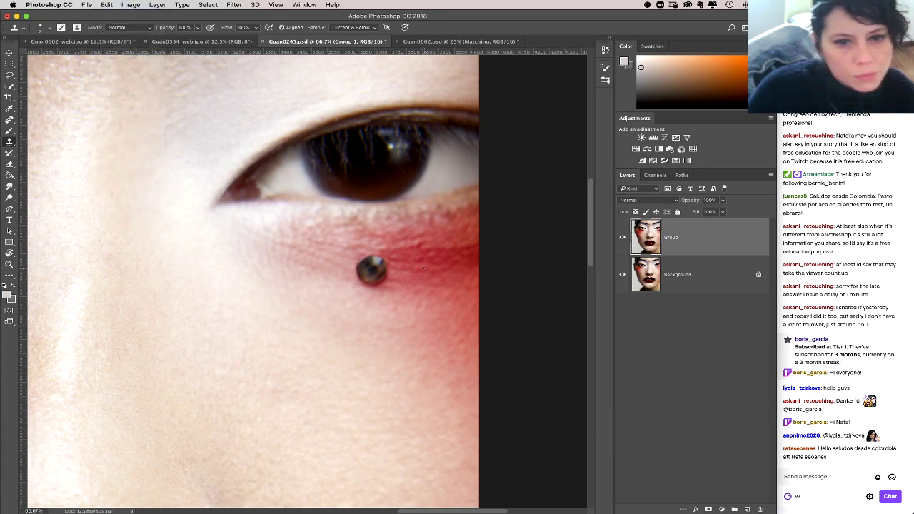
right_click(449, 274)
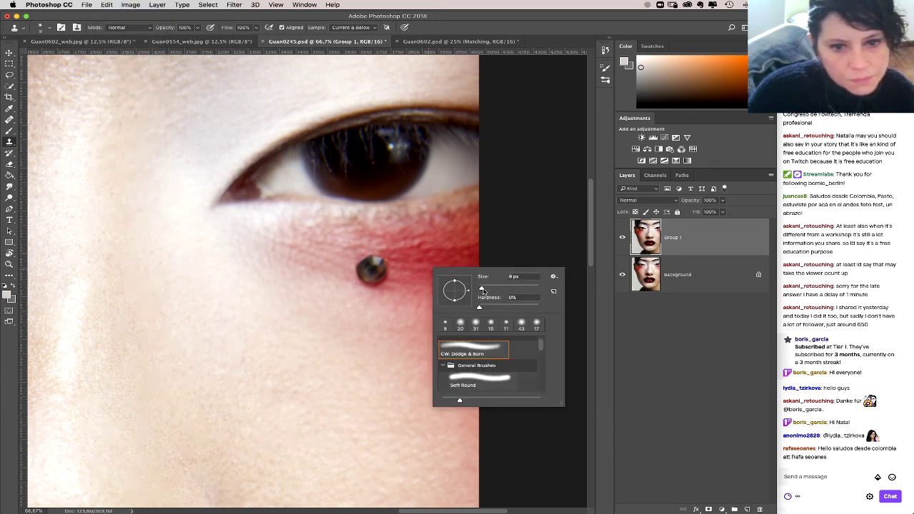
click(421, 244)
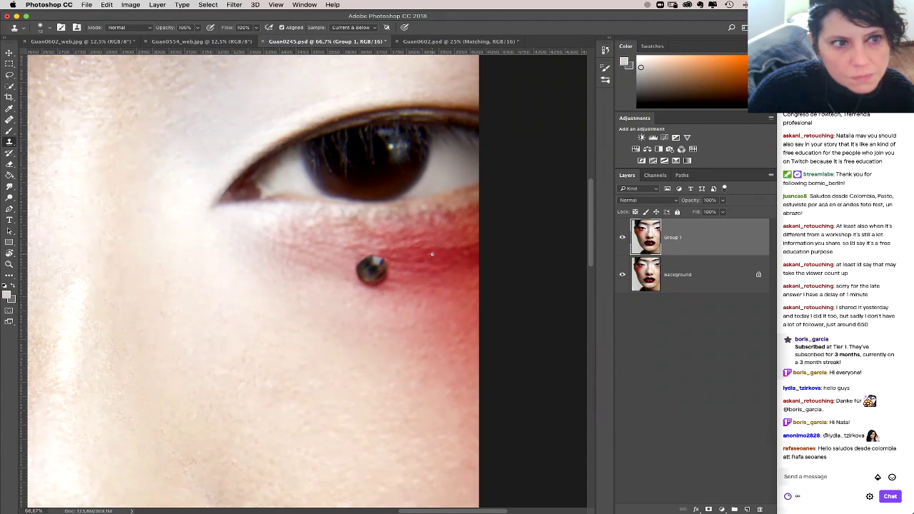
right_click(446, 264)
click(435, 242)
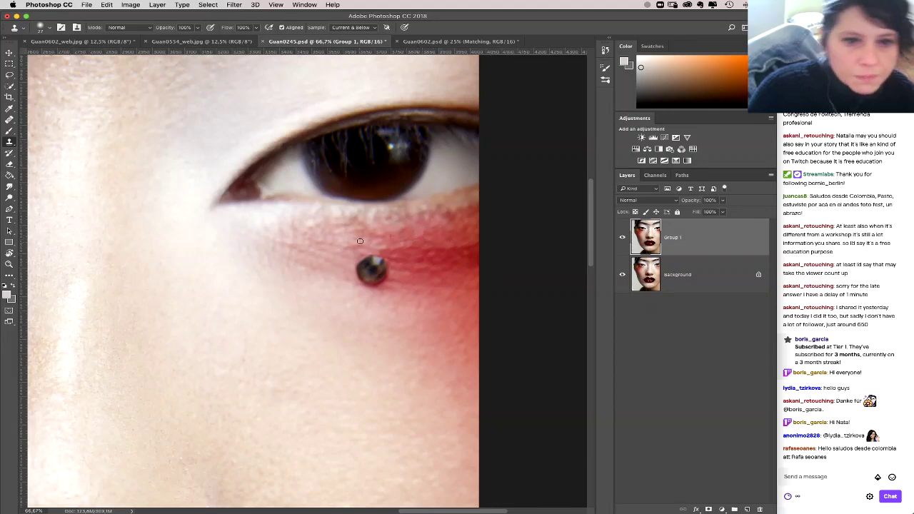
Step: Clone skin over the red blush edges around the piercing at 70% opacity
drag(334, 243, 314, 242)
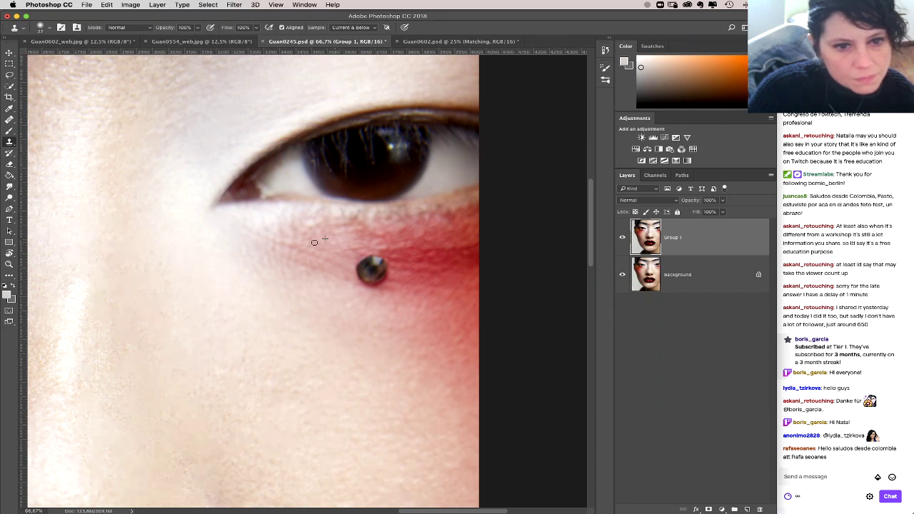
drag(459, 269, 463, 256)
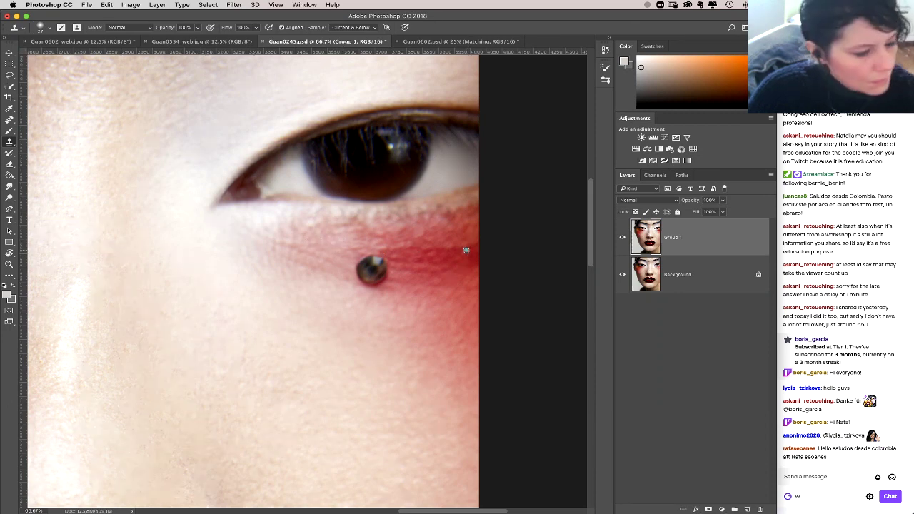
key(7)
drag(465, 250, 474, 249)
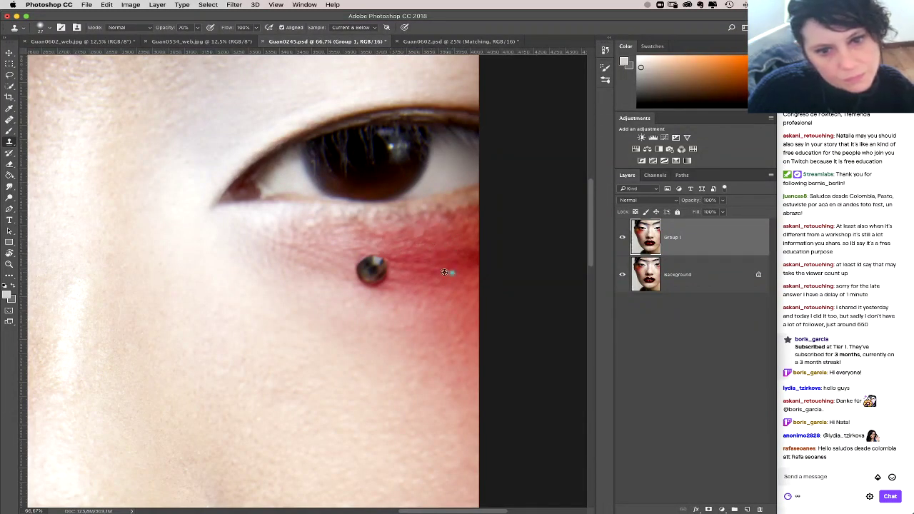
drag(444, 272, 434, 275)
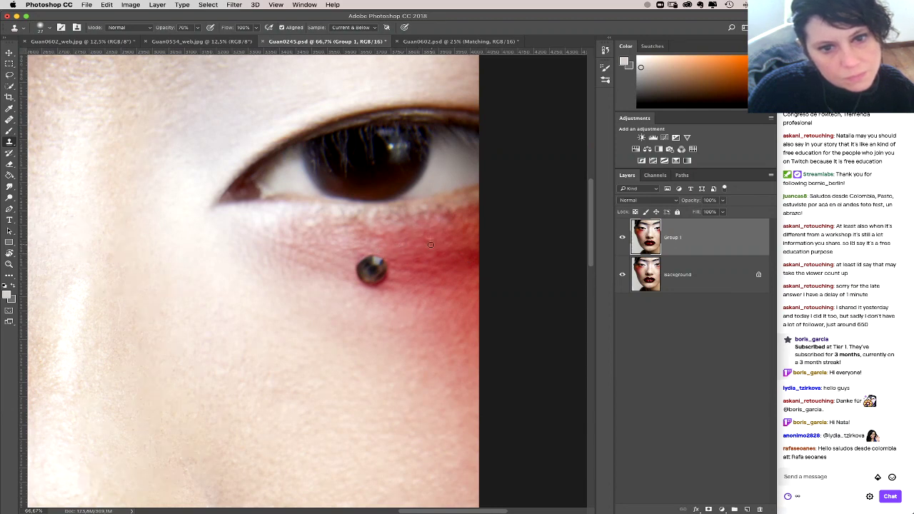
mouse_move(387, 240)
mouse_down()
mouse_move(339, 250)
mouse_move(368, 233)
mouse_up()
drag(316, 281, 317, 278)
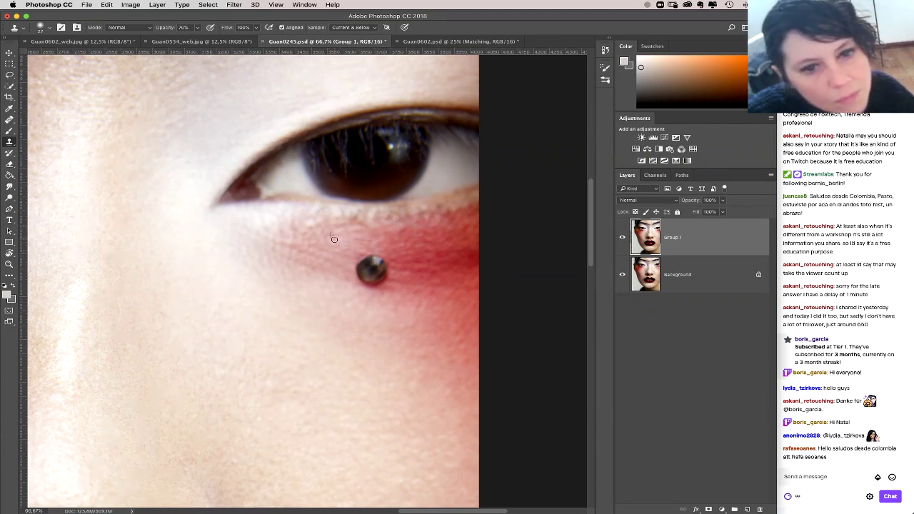
mouse_move(326, 223)
mouse_down()
mouse_move(315, 223)
mouse_move(361, 223)
mouse_move(344, 223)
mouse_up()
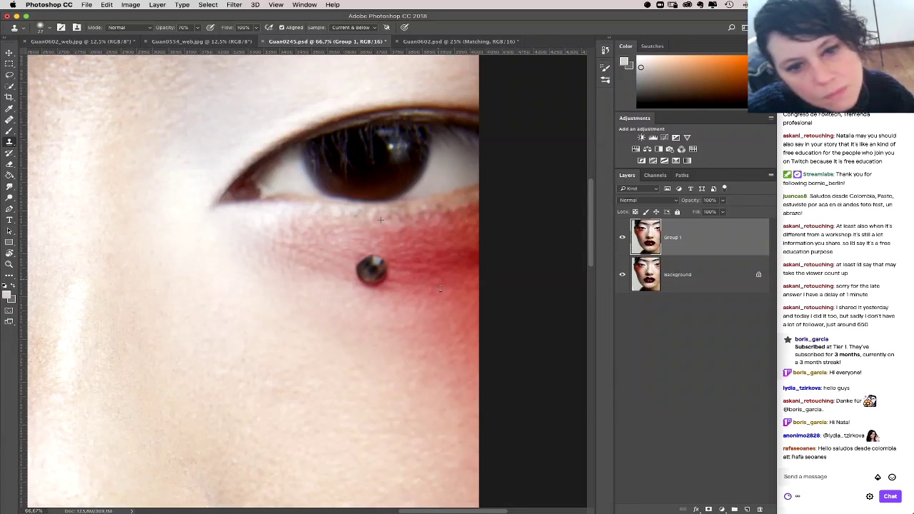
drag(414, 288, 503, 310)
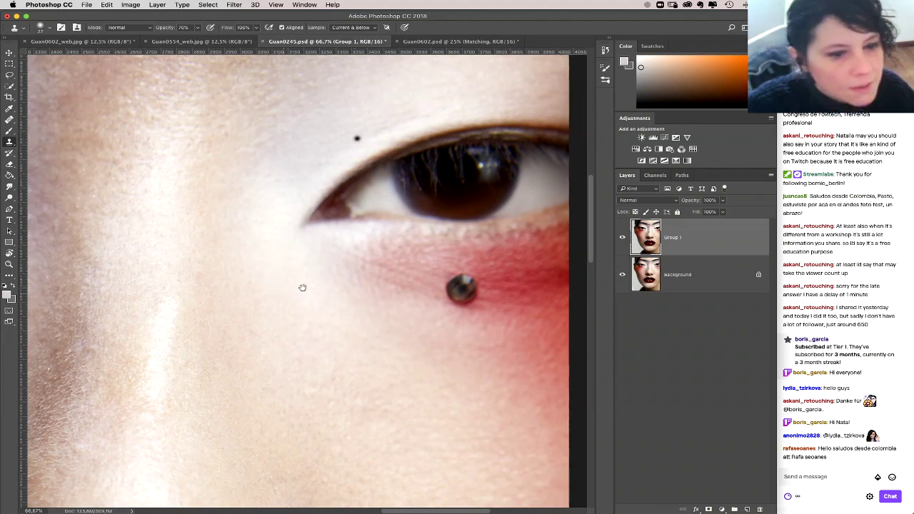
Step: Pan to the other eye, enlarge the soft brush, and create an empty Layer 1 above Group 1
scroll(302, 285, left, 15)
scroll(360, 300, left, 5)
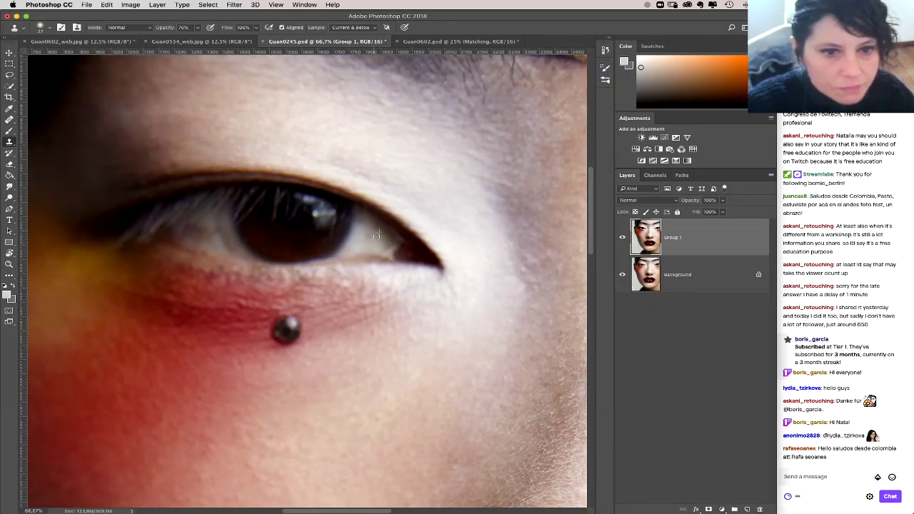
right_click(398, 272)
drag(442, 277, 447, 277)
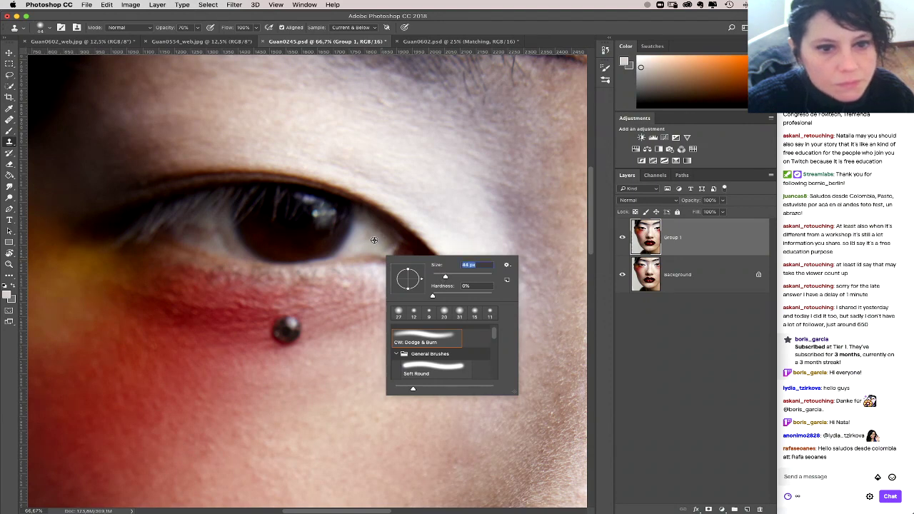
click(370, 236)
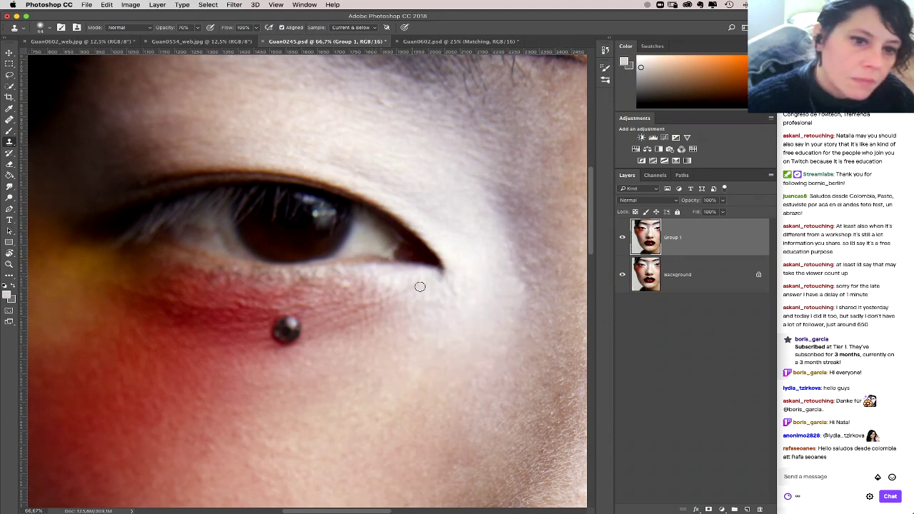
click(746, 509)
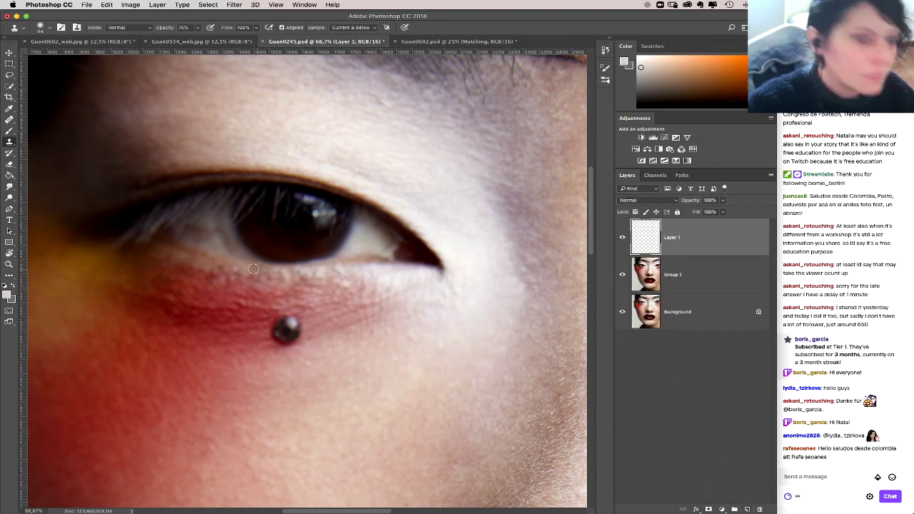
Step: With the Brush, sample a light skin tone and paint it over the inner eye corner on Layer 1
key(b)
alt+click(204, 231)
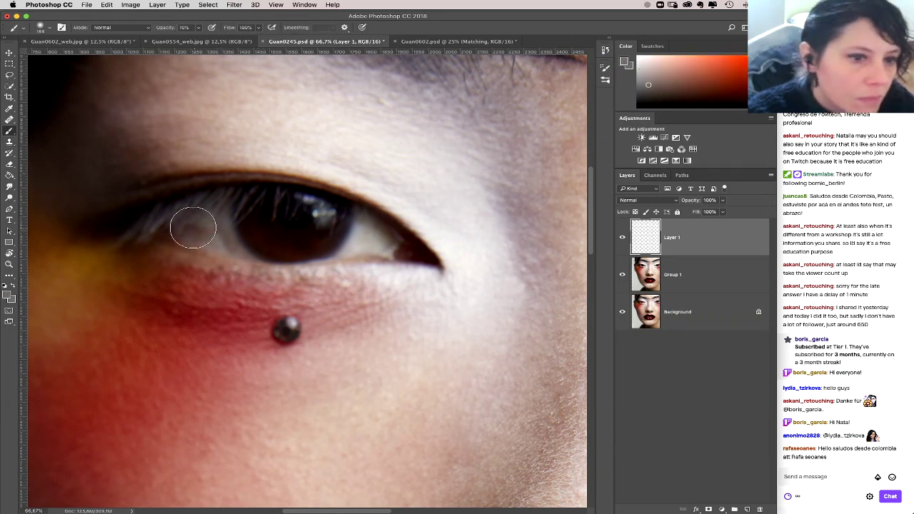
mouse_move(208, 228)
mouse_down()
mouse_move(198, 224)
mouse_move(213, 236)
mouse_move(195, 222)
mouse_move(226, 232)
mouse_move(226, 243)
mouse_move(190, 228)
mouse_move(230, 236)
mouse_move(198, 221)
mouse_move(214, 236)
mouse_move(192, 231)
mouse_up()
key(0)
key(6)
key(6)
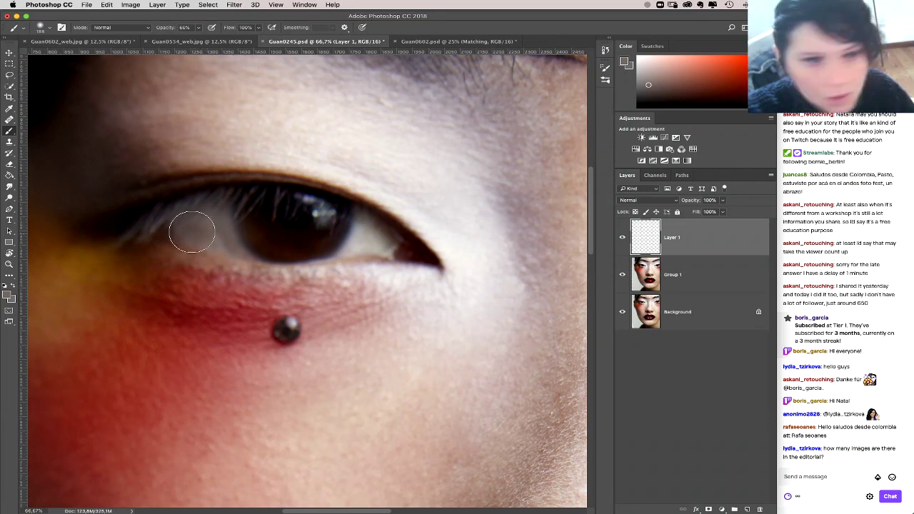
Step: Resample skin under the eye, compare Layer 1 on and off, then pick a darker tone at 10% opacity
drag(245, 312, 420, 315)
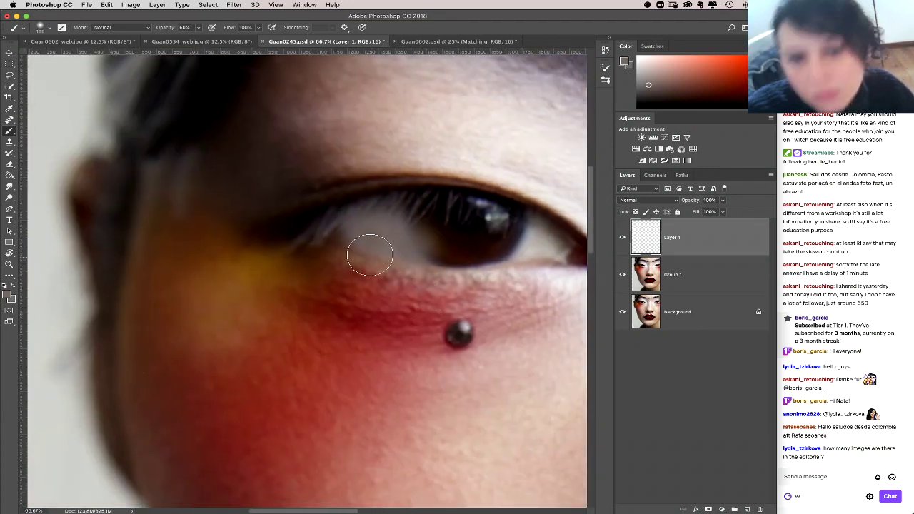
alt+click(388, 236)
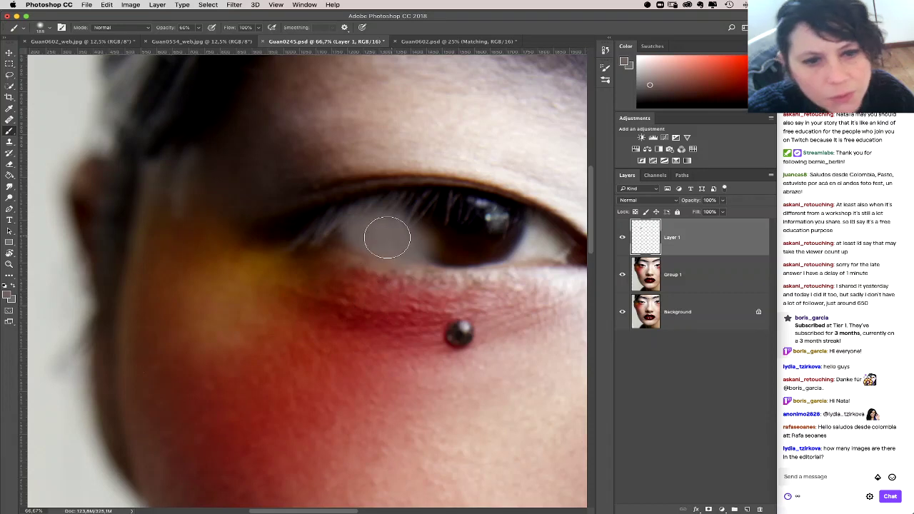
click(622, 237)
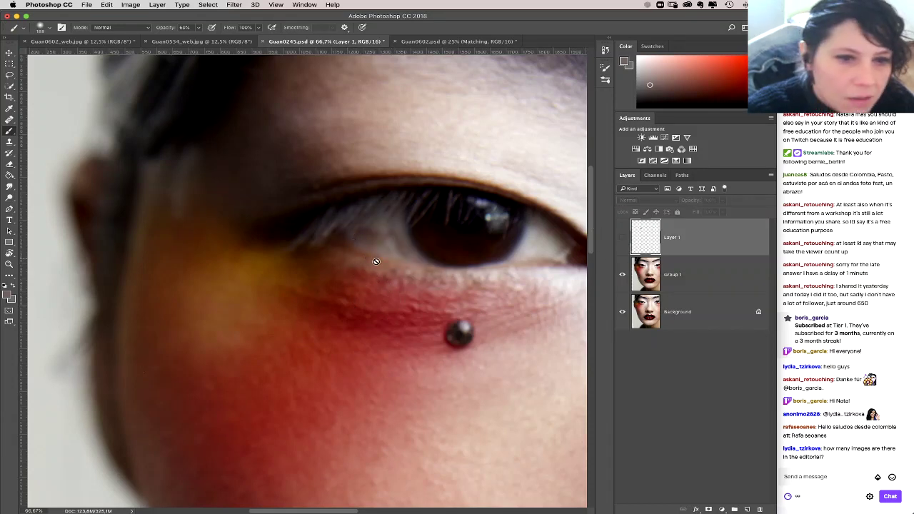
click(622, 237)
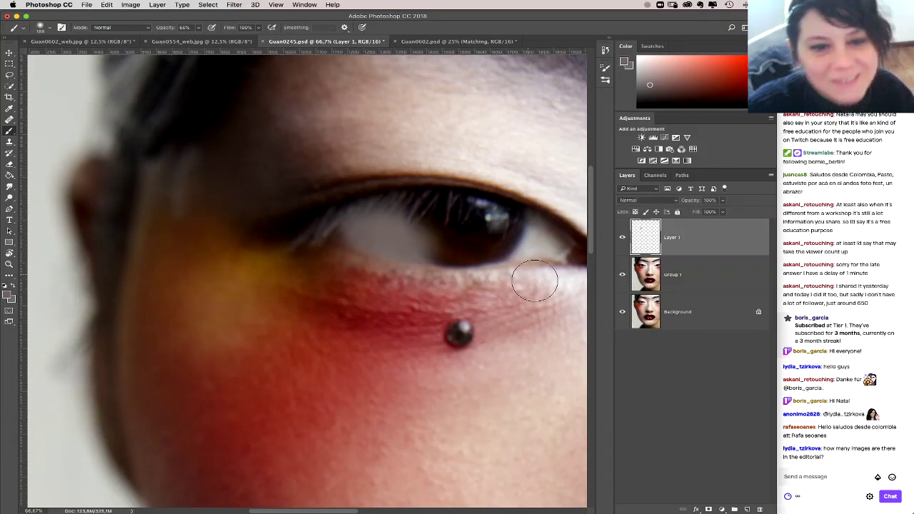
alt+click(341, 210)
key(1)
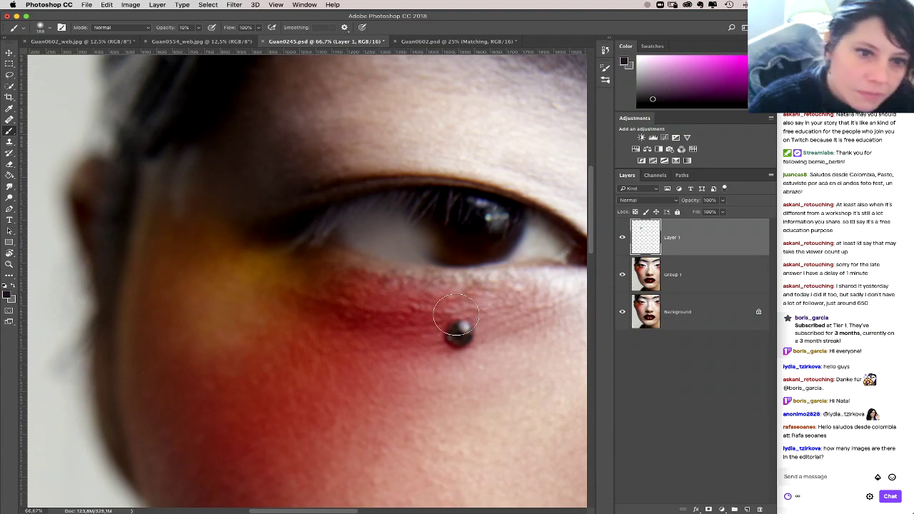
Step: Add a black mask to Layer 1 and reveal the paint near the inner eye corner with a small white brush at 100%
alt+click(708, 509)
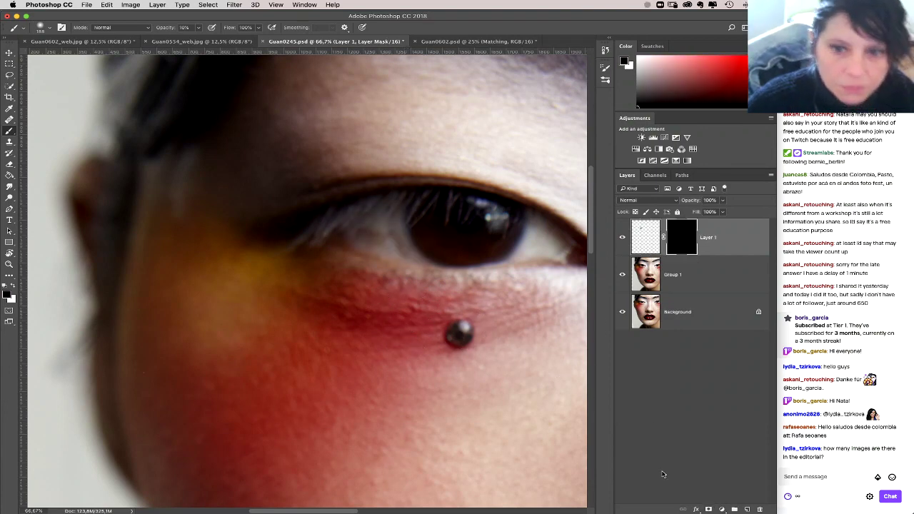
right_click(399, 246)
key(bracketleft)
key(bracketleft)
key(bracketleft)
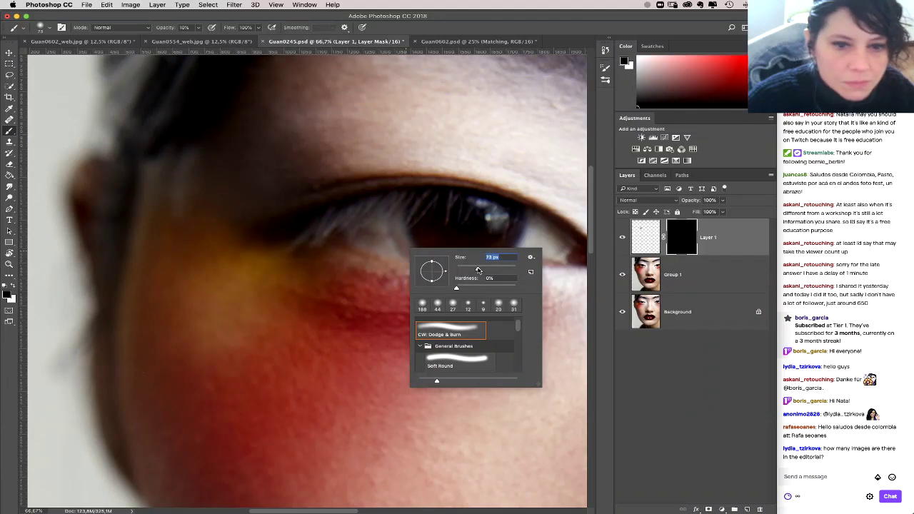
key(Return)
key(x)
key(0)
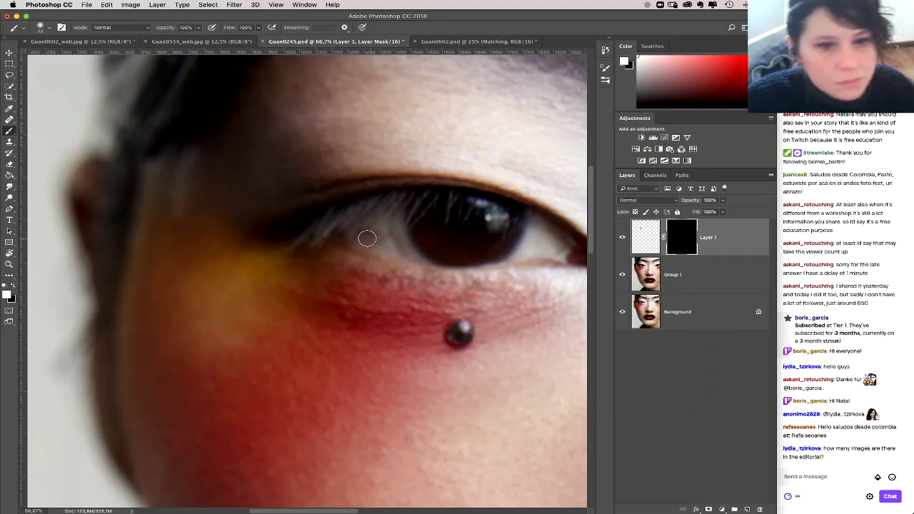
mouse_move(388, 245)
mouse_down()
mouse_move(402, 246)
mouse_move(373, 243)
mouse_up()
Step: Enlarge the brush, lower its opacity to 20%, and bring up the Filter menu
mouse_move(439, 265)
mouse_down()
mouse_move(387, 261)
mouse_move(326, 285)
mouse_move(344, 311)
mouse_up()
right_click(264, 294)
key(2)
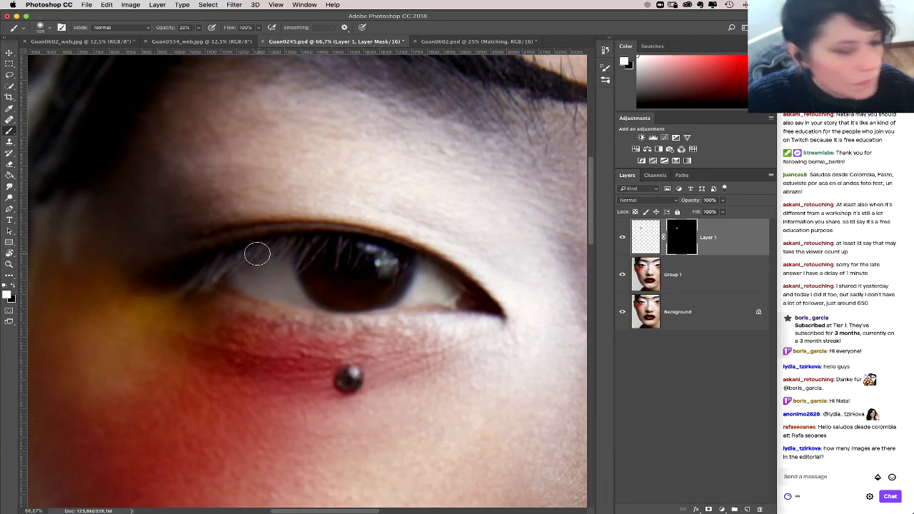
click(234, 5)
click(234, 4)
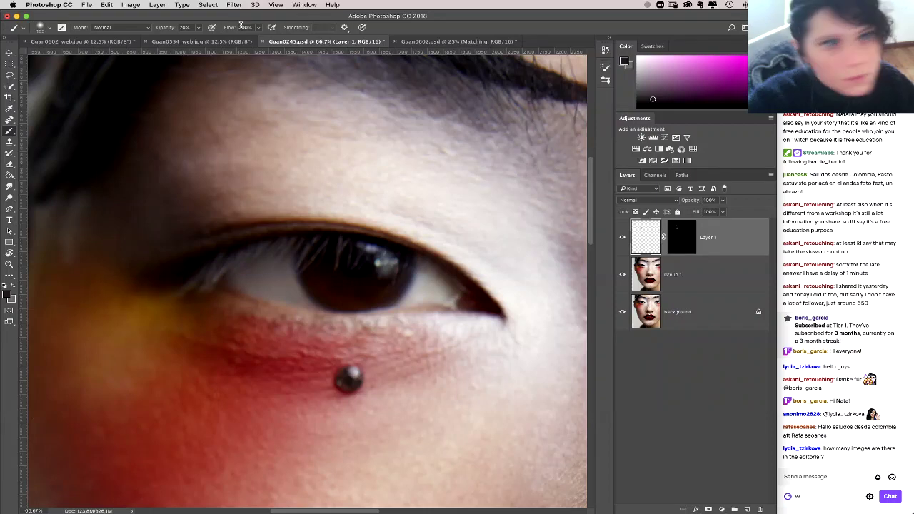
click(234, 4)
Step: Apply monochromatic Gaussian Add Noise to Layer 1
mouse_move(255, 136)
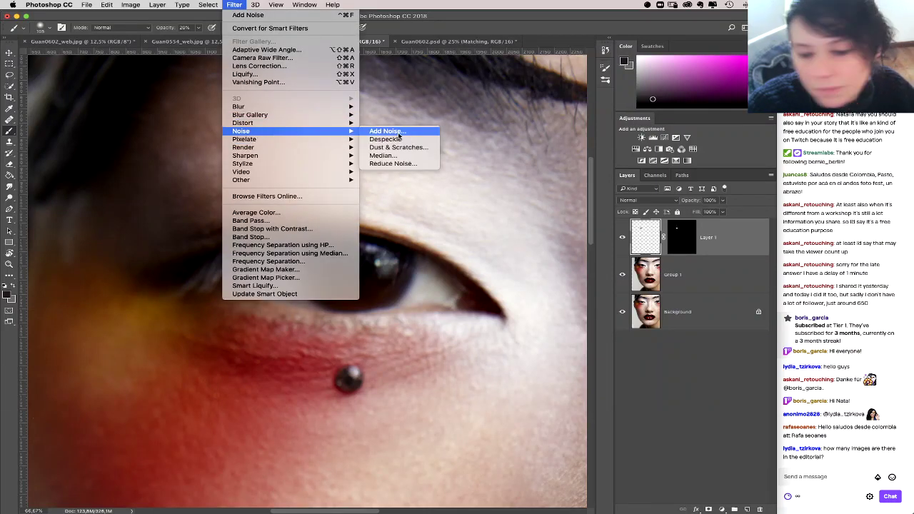
click(391, 131)
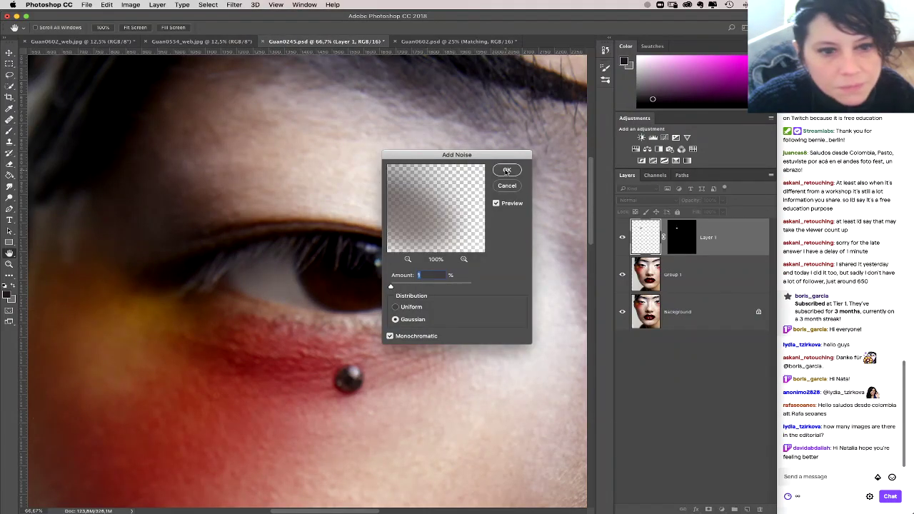
click(506, 170)
key(b)
Step: Soften Layer 1 with Filter > Blur > Blur and pan to show more of the cheek
click(233, 4)
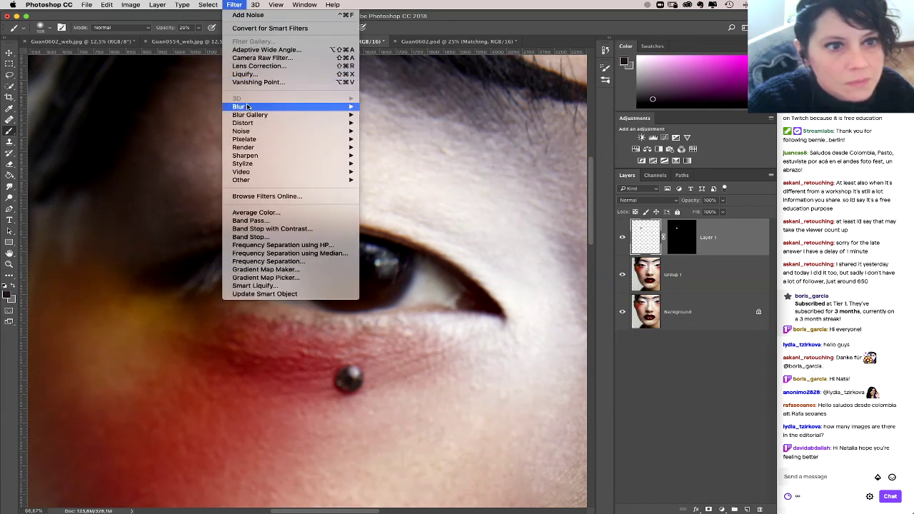
mouse_move(238, 106)
click(376, 114)
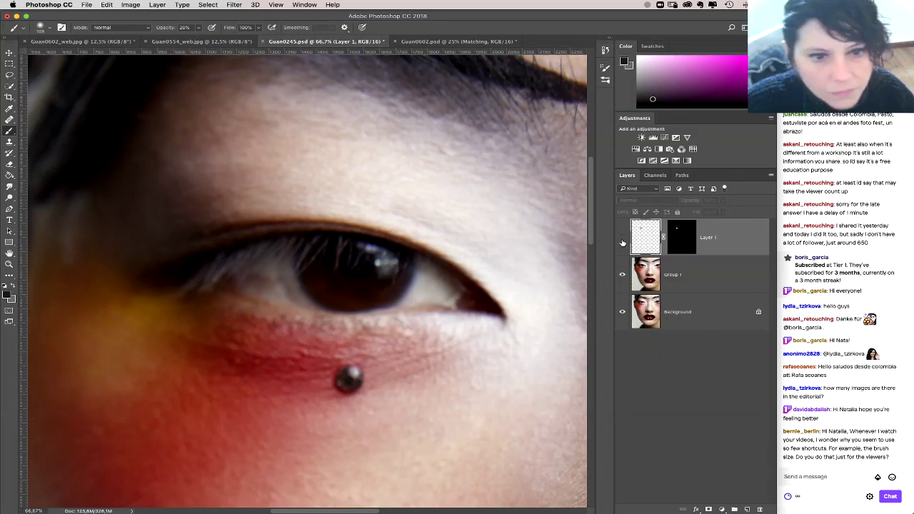
drag(545, 367, 476, 302)
scroll(476, 302, left, 3)
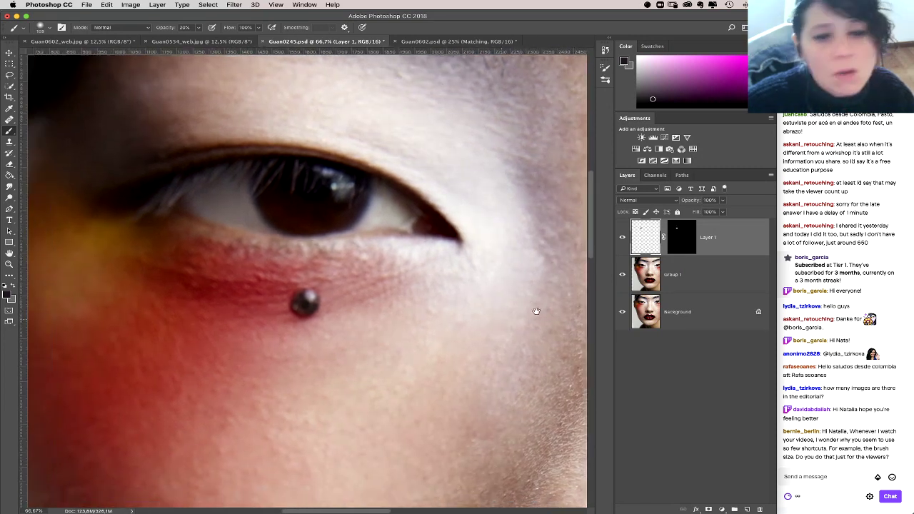
click(157, 5)
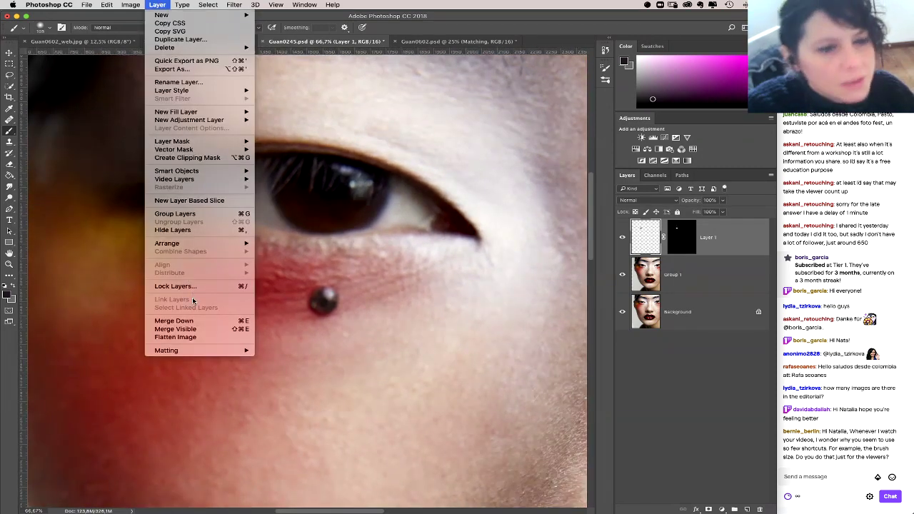
Step: Merge Layer 1 down into Group 1, then heal three under-eye patches beside the piercing with sampled clean skin
click(174, 321)
click(10, 142)
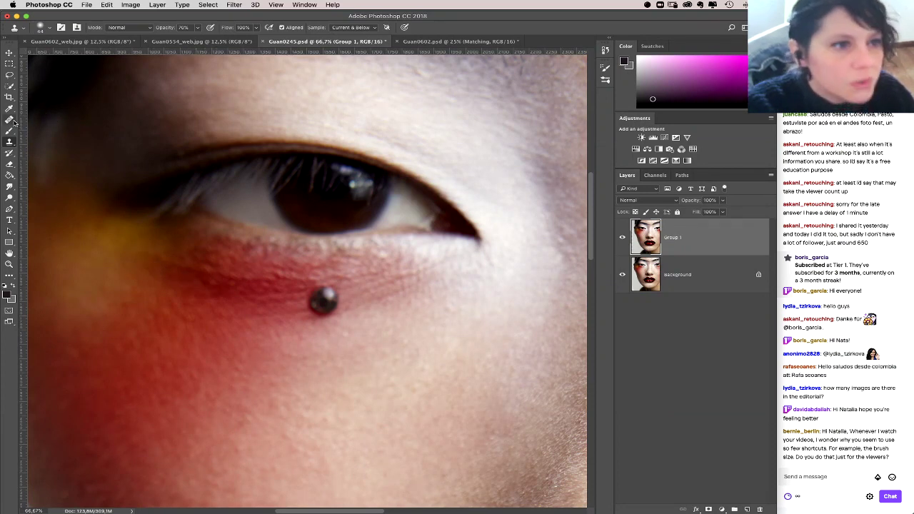
click(10, 119)
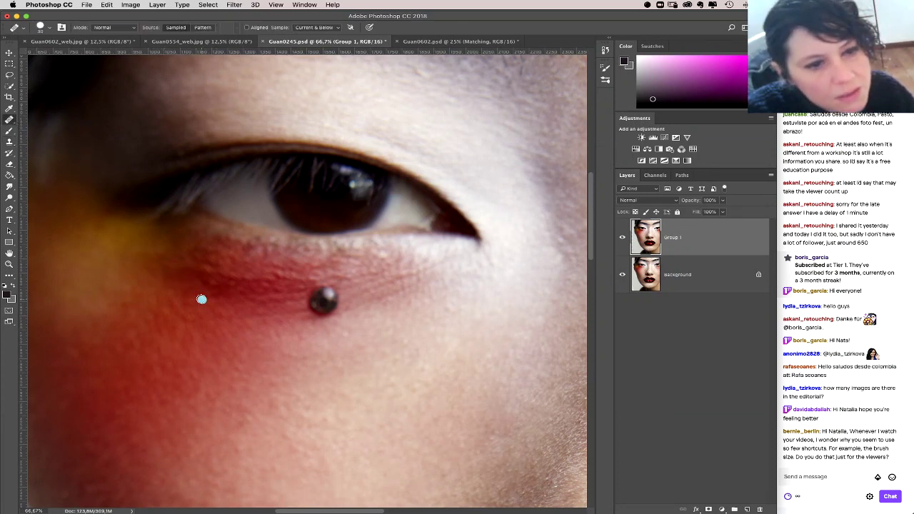
alt+click(232, 266)
drag(205, 262, 190, 256)
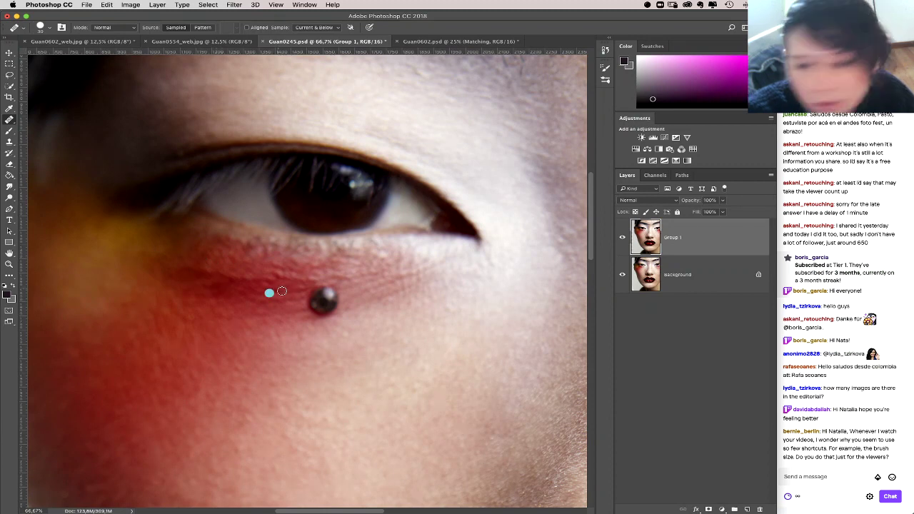
mouse_move(280, 266)
mouse_down()
mouse_move(255, 263)
mouse_move(290, 278)
mouse_move(292, 302)
mouse_move(260, 269)
mouse_move(279, 266)
mouse_move(264, 283)
mouse_move(281, 299)
mouse_up()
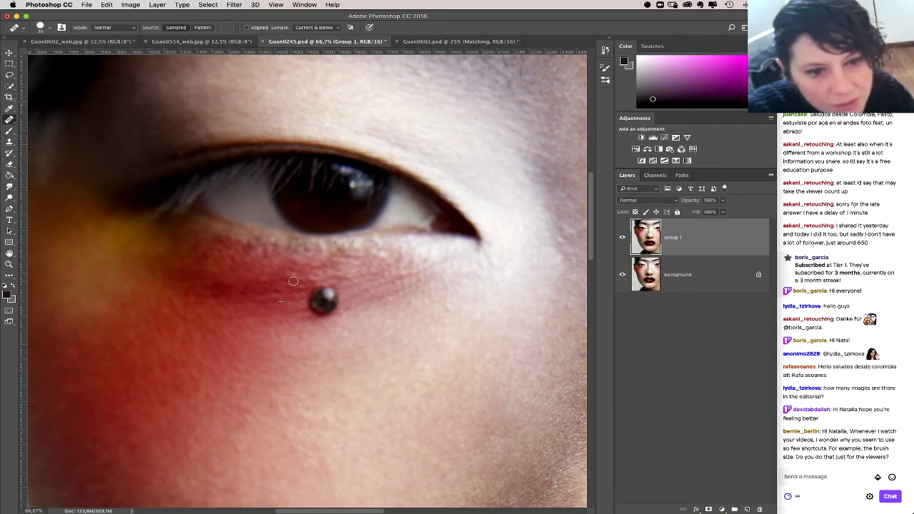
mouse_move(280, 298)
mouse_down()
mouse_move(259, 302)
mouse_move(292, 299)
mouse_up()
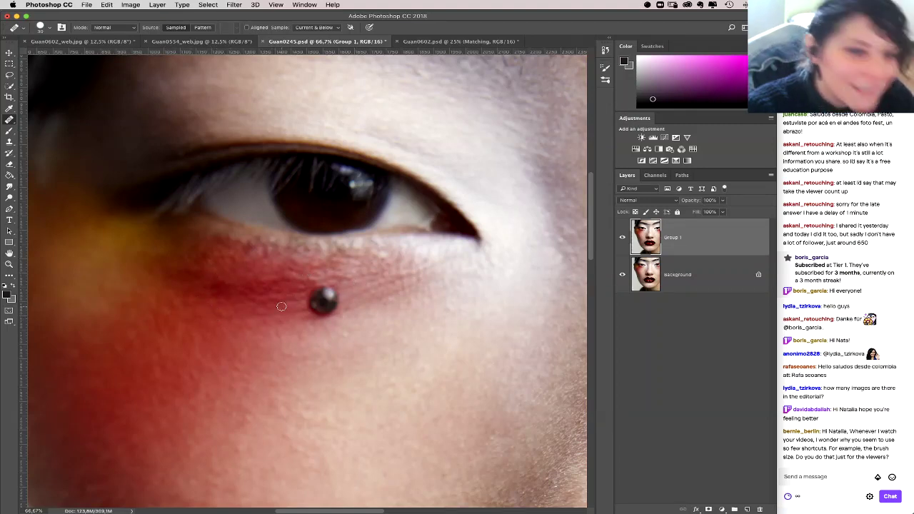
scroll(402, 304, left, 5)
scroll(402, 304, down, 1)
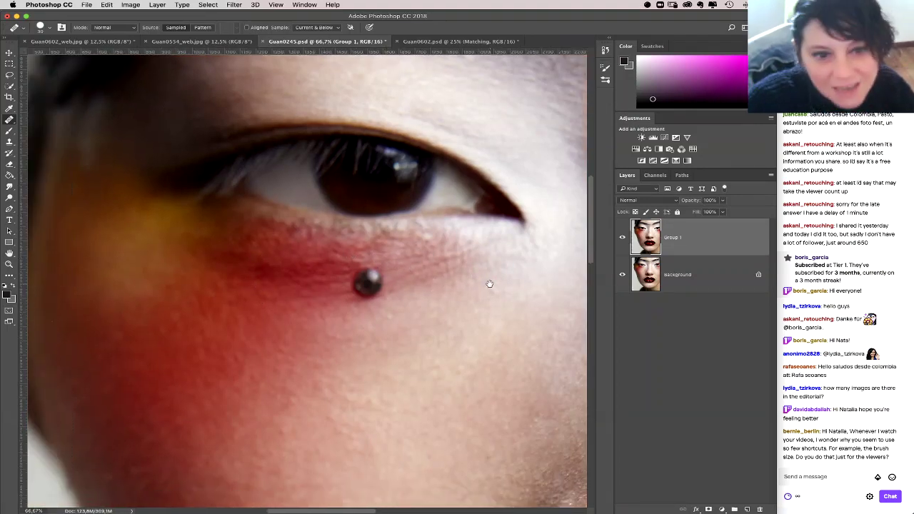
scroll(366, 314, down, 8)
scroll(366, 314, right, 8)
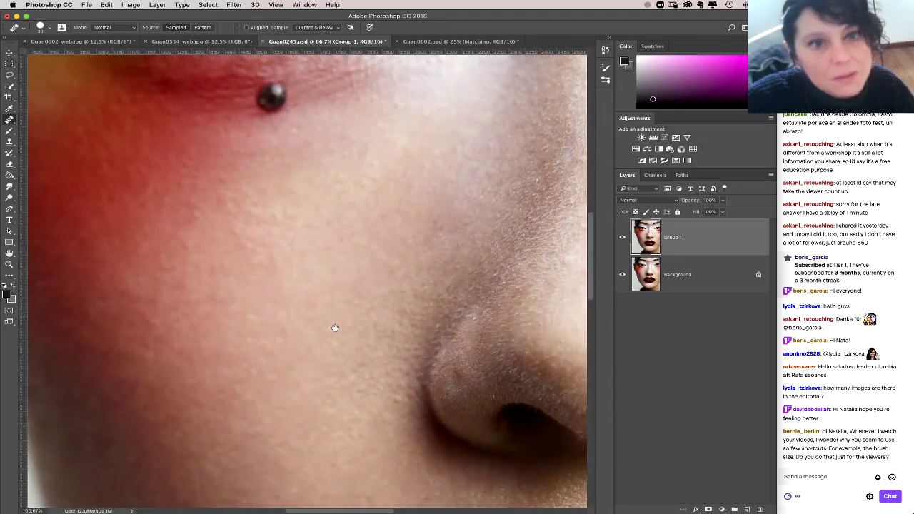
key(super+minus)
key(super+minus)
key(super+minus)
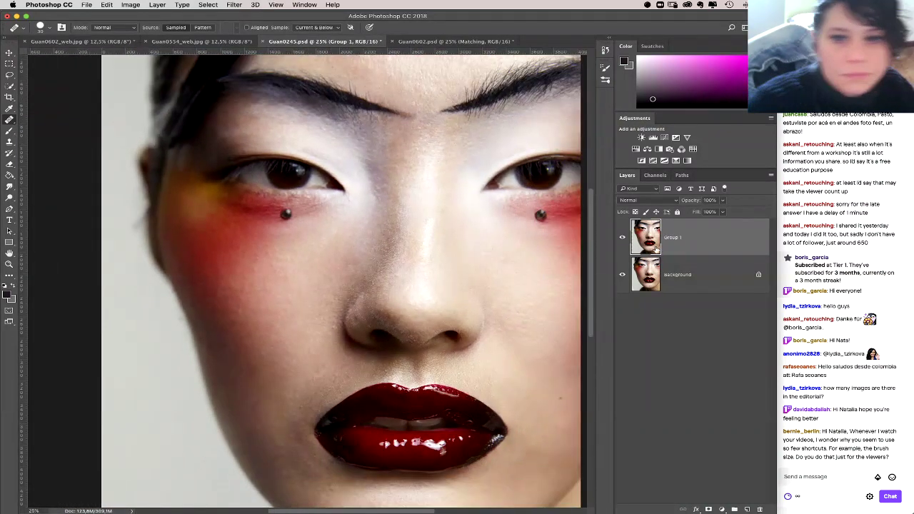
click(622, 237)
click(622, 237)
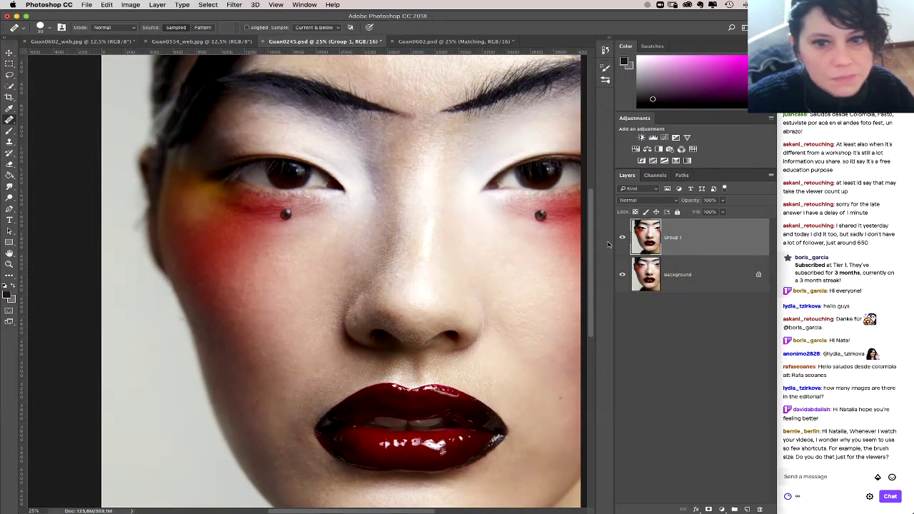
scroll(476, 279, down, 3)
scroll(476, 279, right, 6)
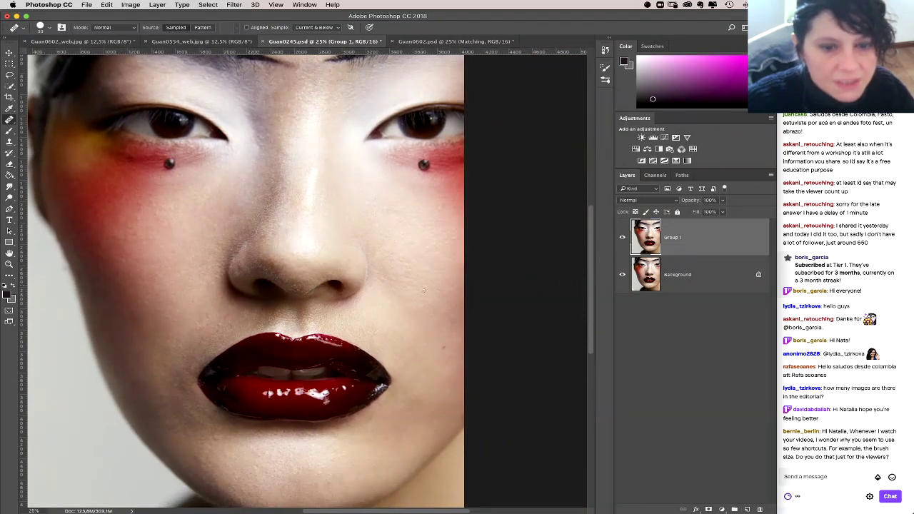
scroll(428, 346, down, 6)
scroll(448, 327, left, 3)
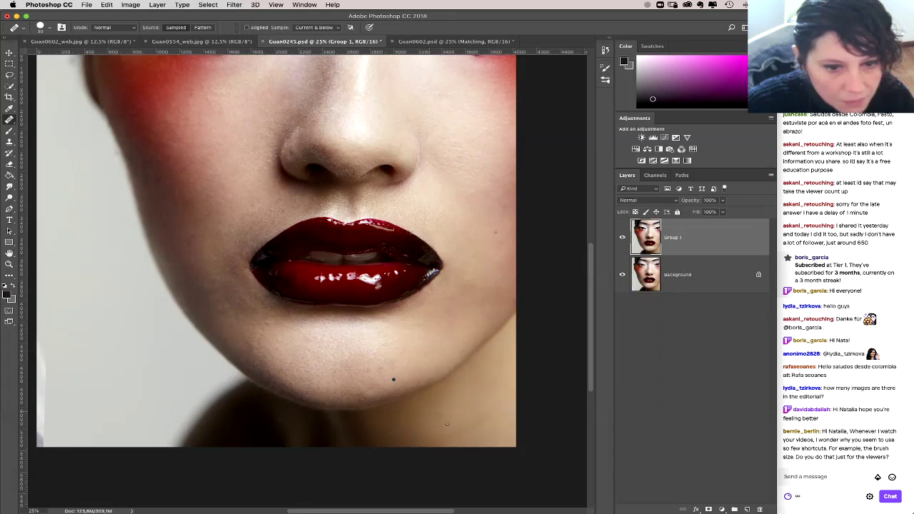
key(super+plus)
key(super+plus)
key(super+plus)
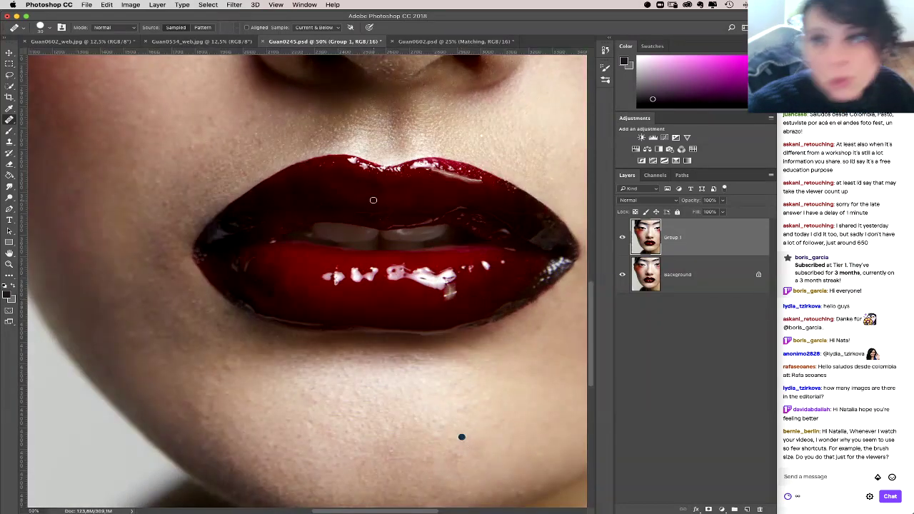
key(super+minus)
drag(104, 162, 338, 303)
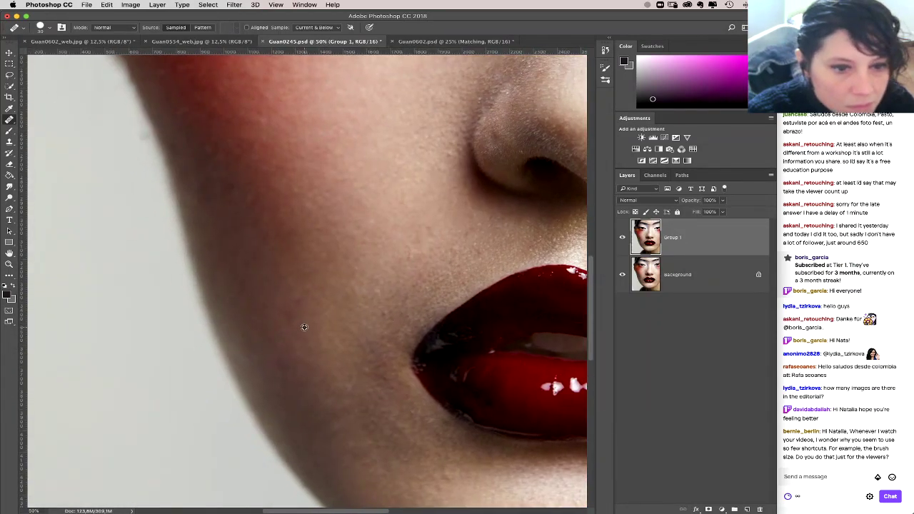
right_click(320, 331)
key(Return)
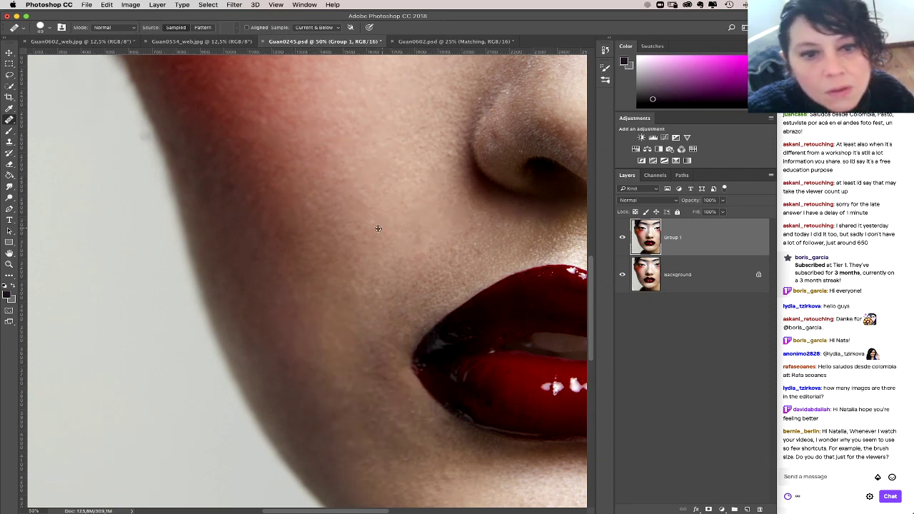
scroll(382, 206, up, 5)
scroll(316, 265, right, 3)
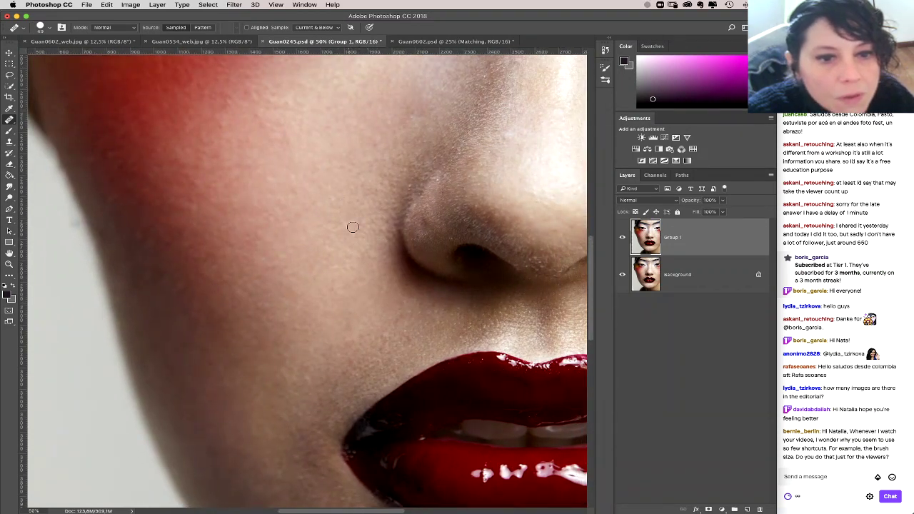
drag(371, 194, 279, 258)
scroll(279, 258, up, 10)
scroll(300, 312, right, 5)
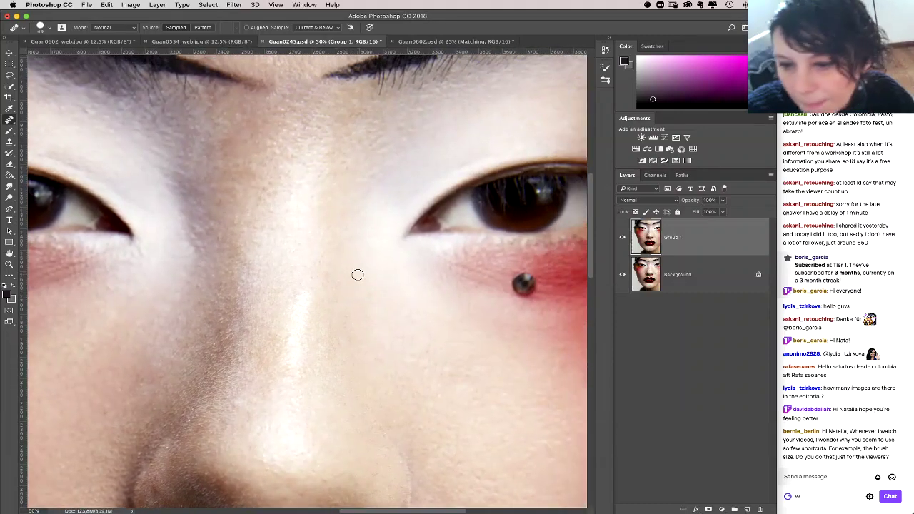
click(357, 274)
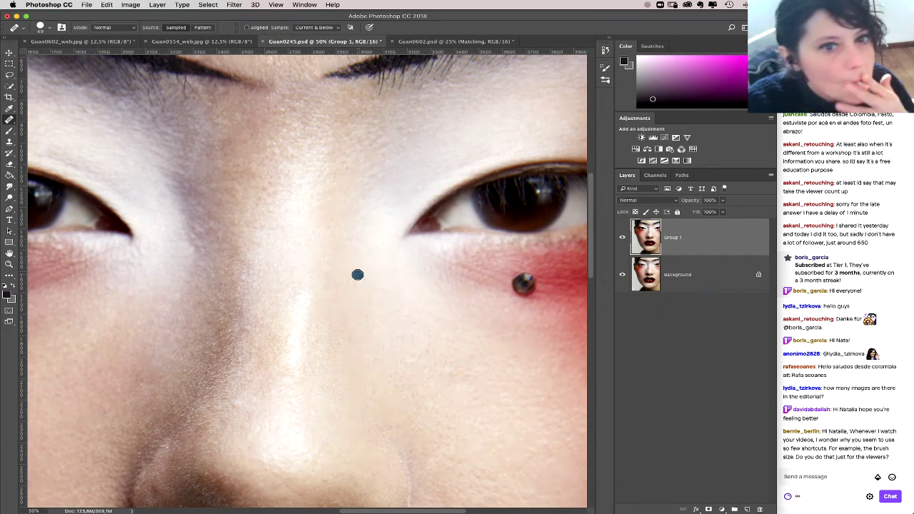
scroll(379, 309, down, 10)
scroll(392, 335, right, 4)
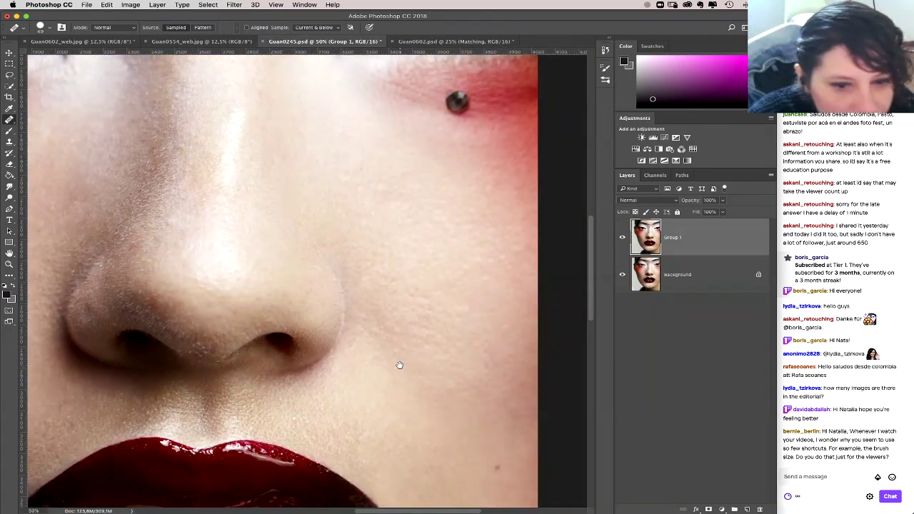
scroll(399, 365, down, 5)
scroll(398, 365, left, 6)
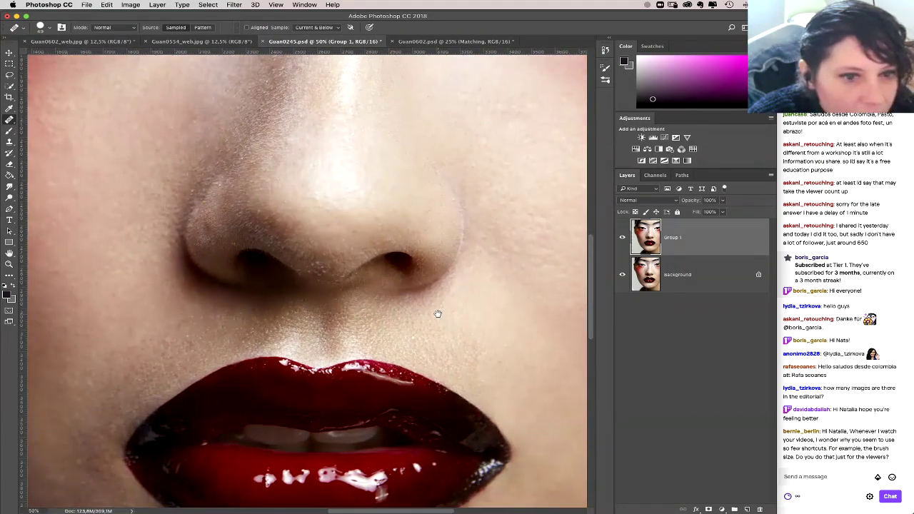
scroll(443, 320, up, 3)
scroll(443, 320, left, 3)
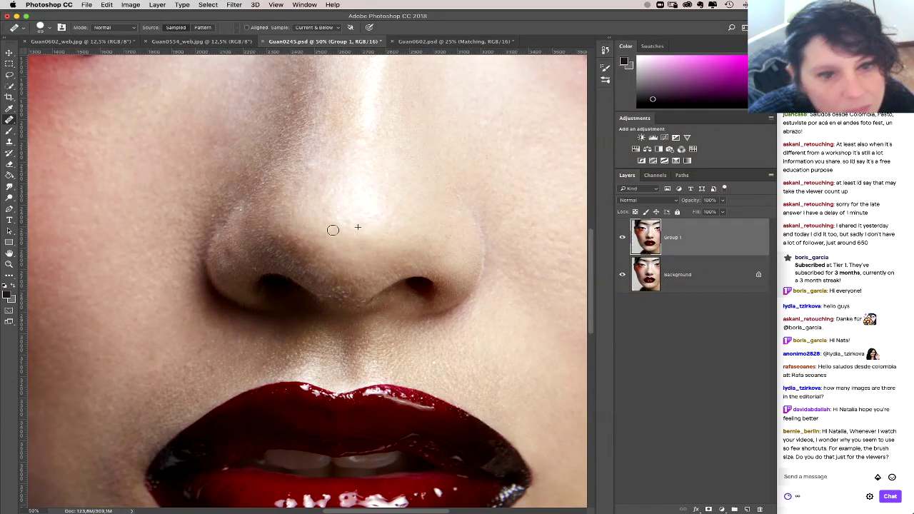
scroll(400, 286, down, 1)
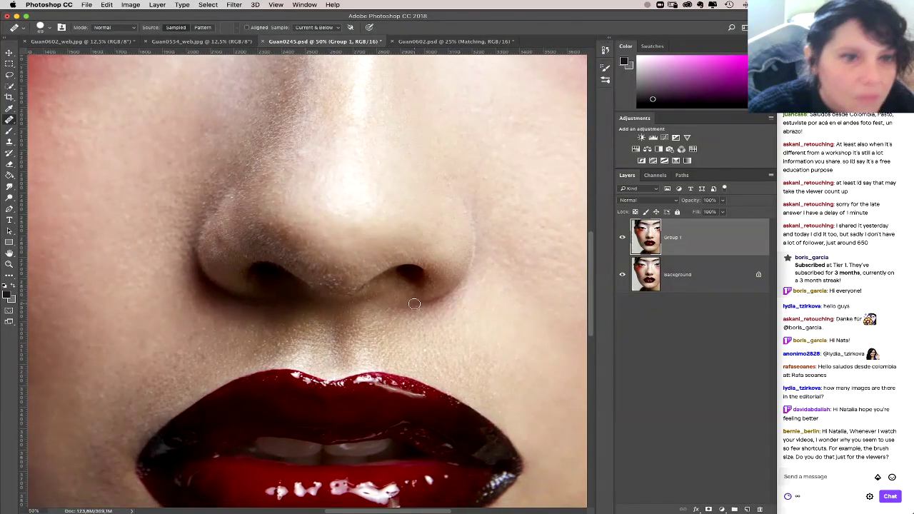
key(super+plus)
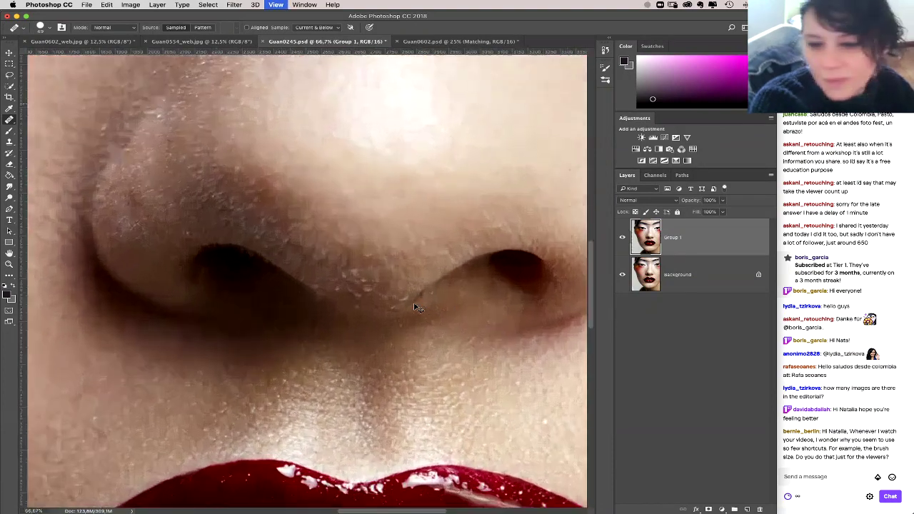
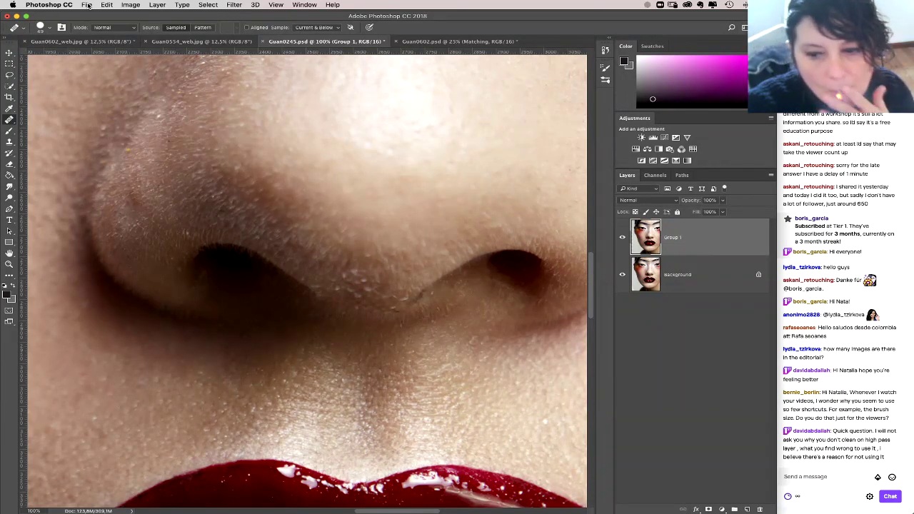
Step: Shrink the Healing Brush and heal a line across the skin below the nose
scroll(393, 336, right, 3)
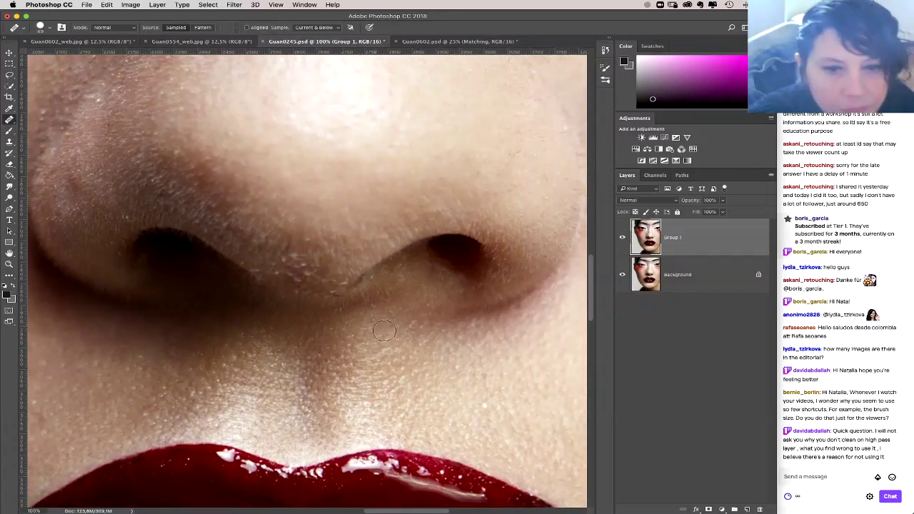
right_click(410, 334)
drag(440, 346, 428, 344)
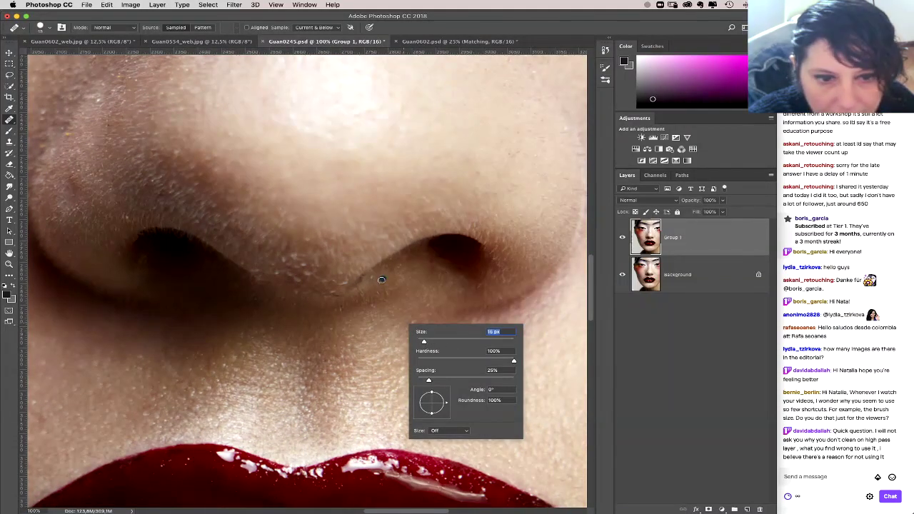
key(Return)
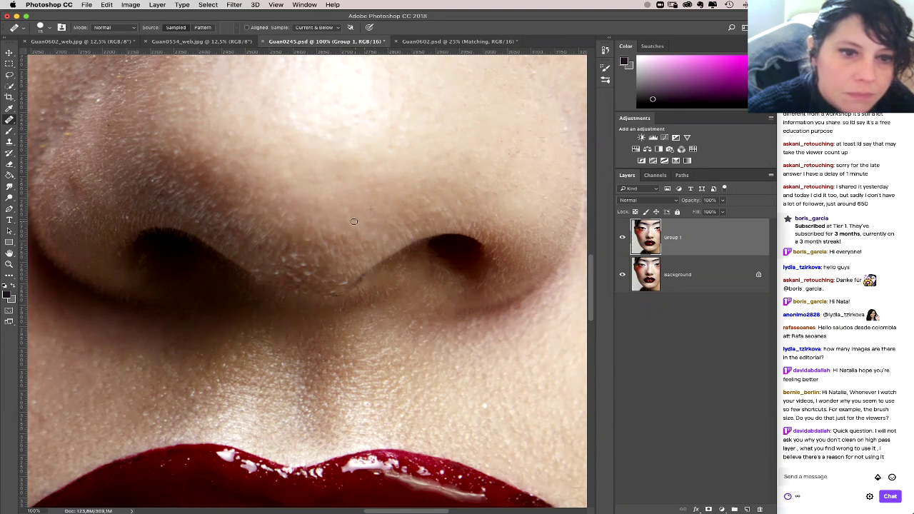
scroll(433, 245, right, 2)
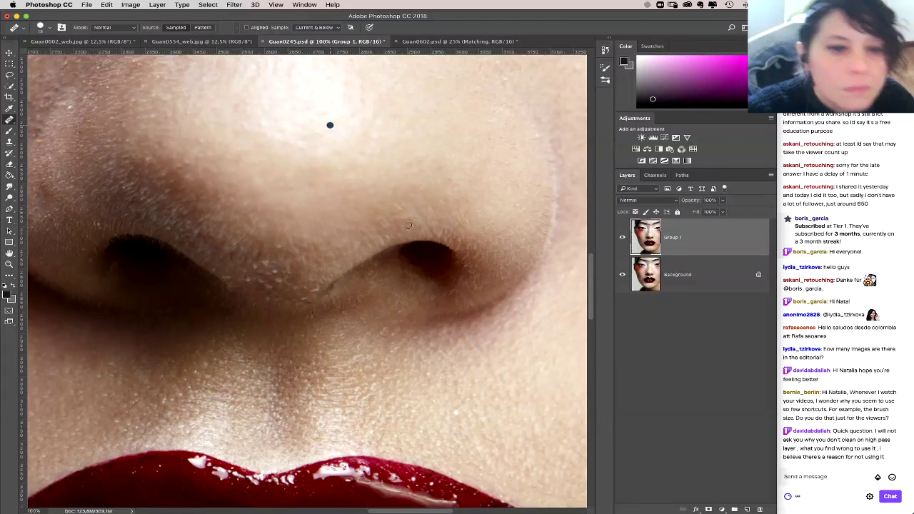
shift+click(431, 215)
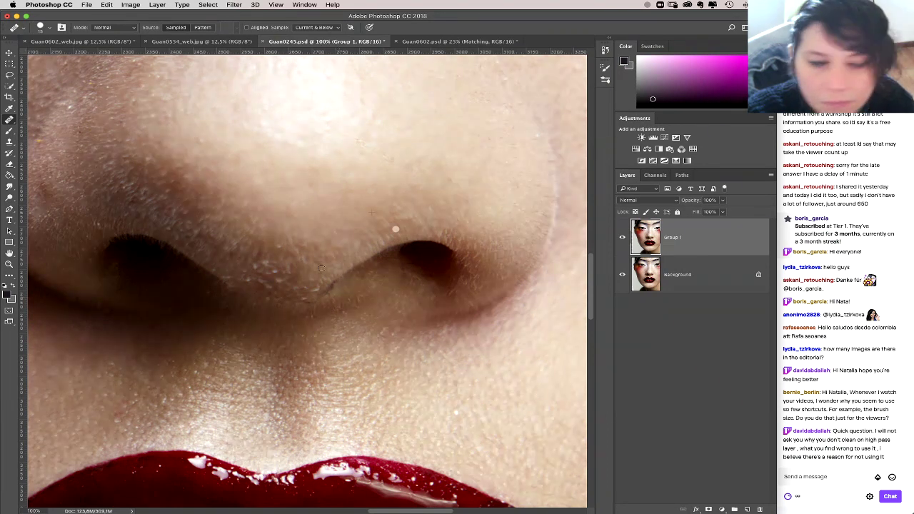
Step: Revert to an earlier Healing Brush state in History, recentre the nostrils, and pick the Clone Stamp
click(605, 51)
click(544, 303)
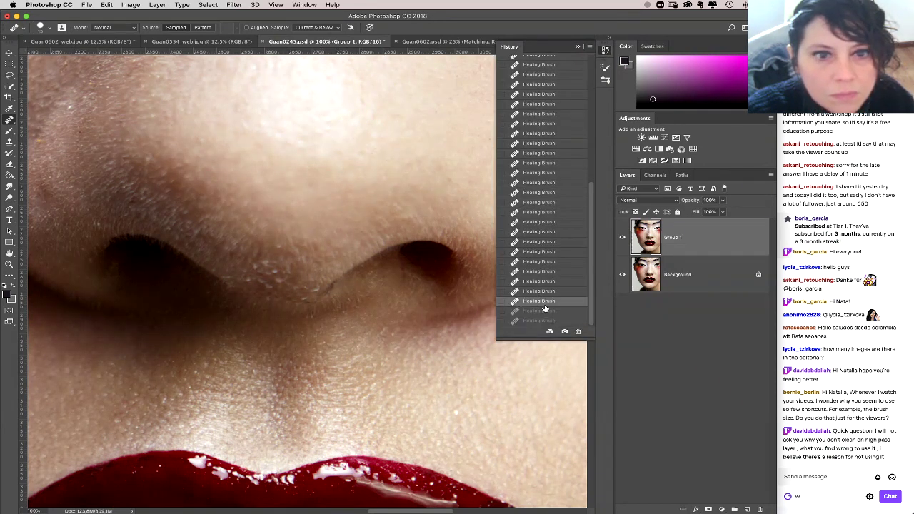
click(578, 47)
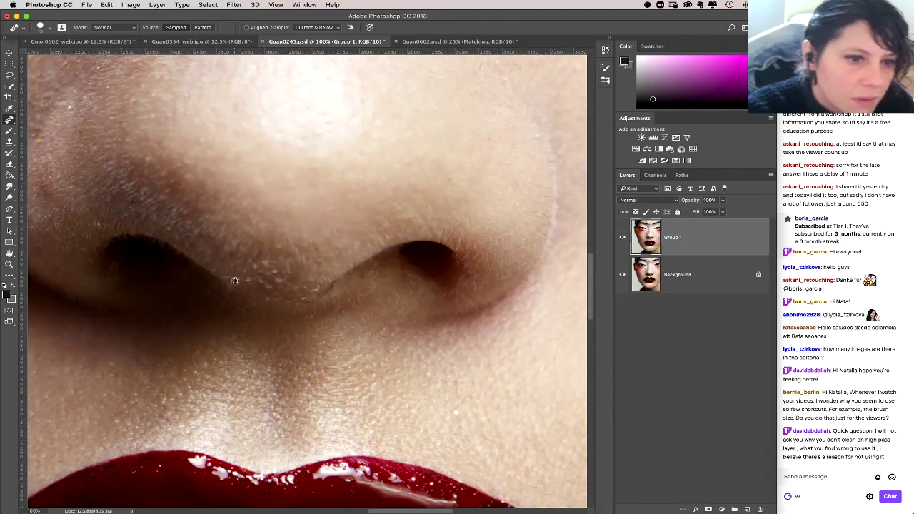
drag(251, 287, 334, 307)
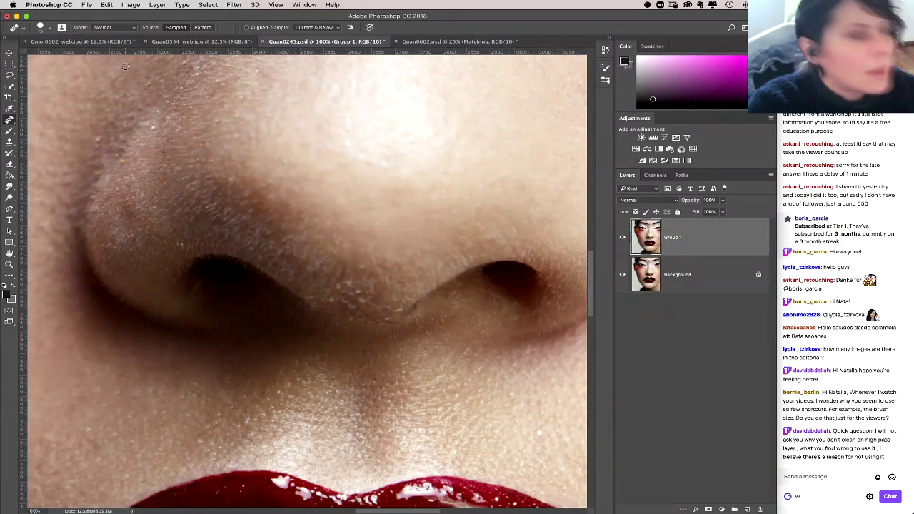
click(9, 142)
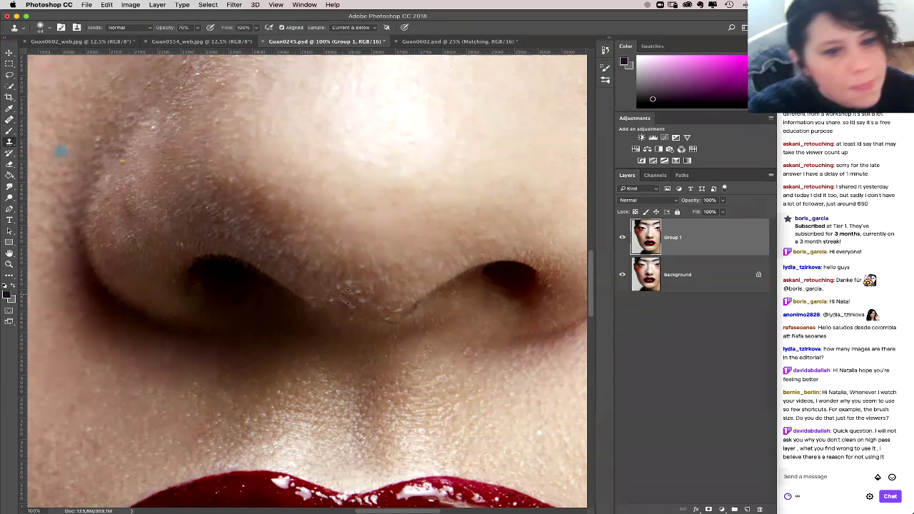
Step: Zoom to 200% and set the Clone Stamp to 100% opacity with a soft 0%-hardness 17 px brush
key(super+plus)
right_click(408, 361)
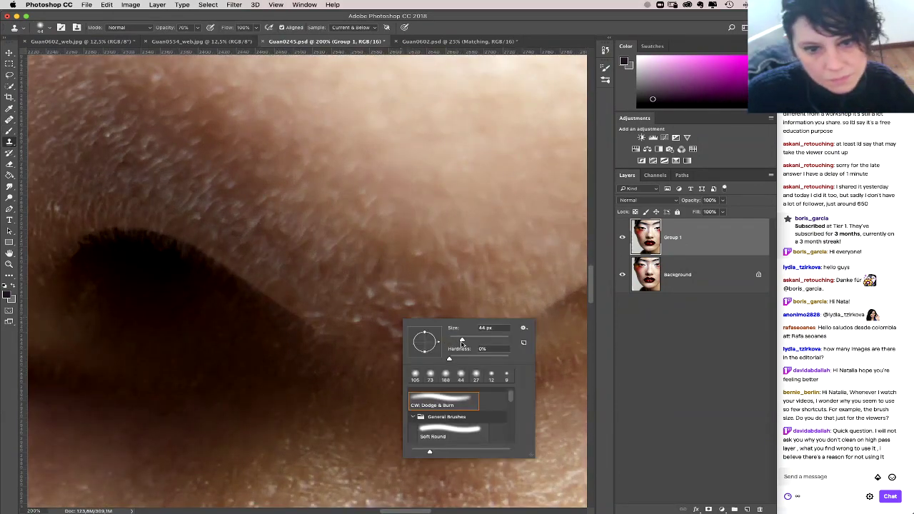
key(Return)
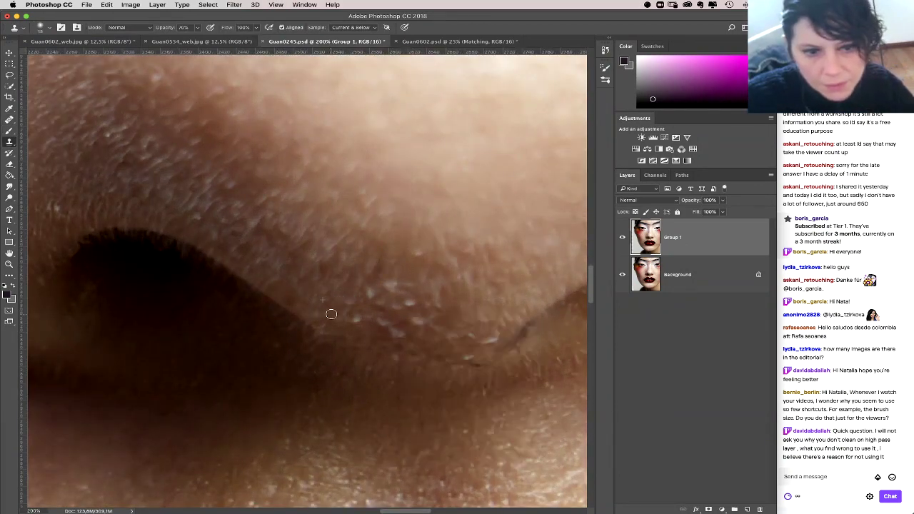
key(0)
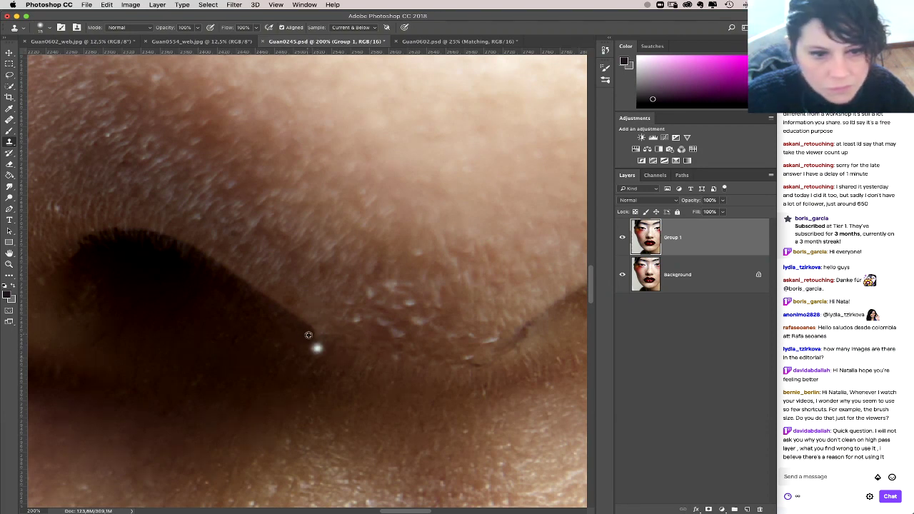
right_click(340, 360)
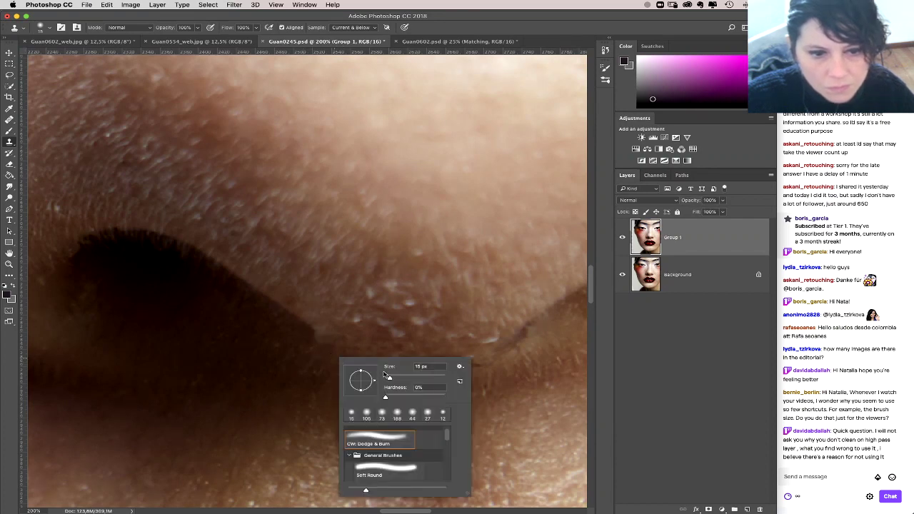
drag(385, 365, 407, 366)
key(Return)
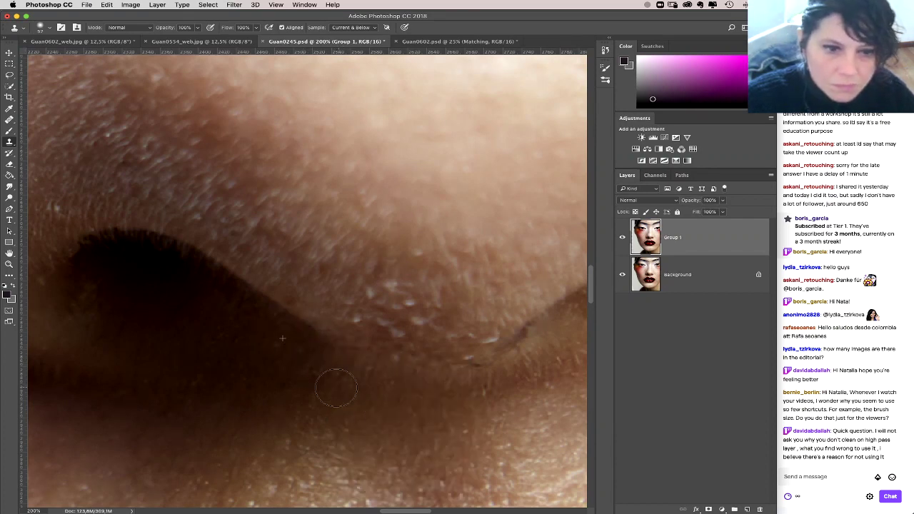
right_click(398, 367)
click(447, 383)
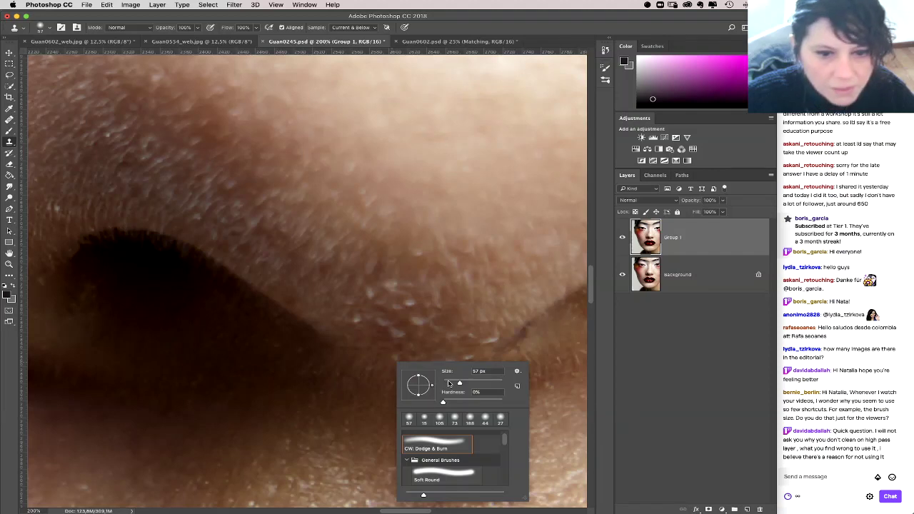
key(Return)
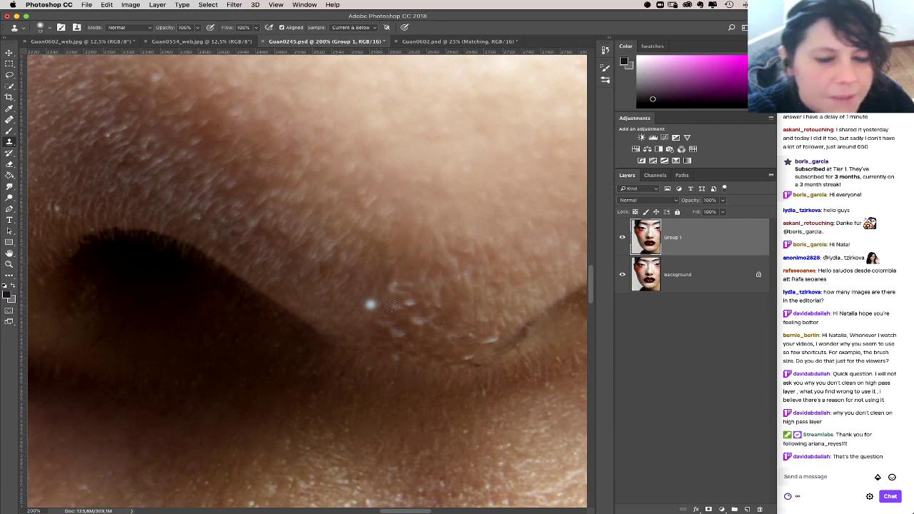
Step: Clone over the marks and texture along the nostril crease, enlarging the brush slightly
mouse_move(367, 302)
mouse_down()
mouse_move(385, 302)
mouse_move(395, 288)
mouse_up()
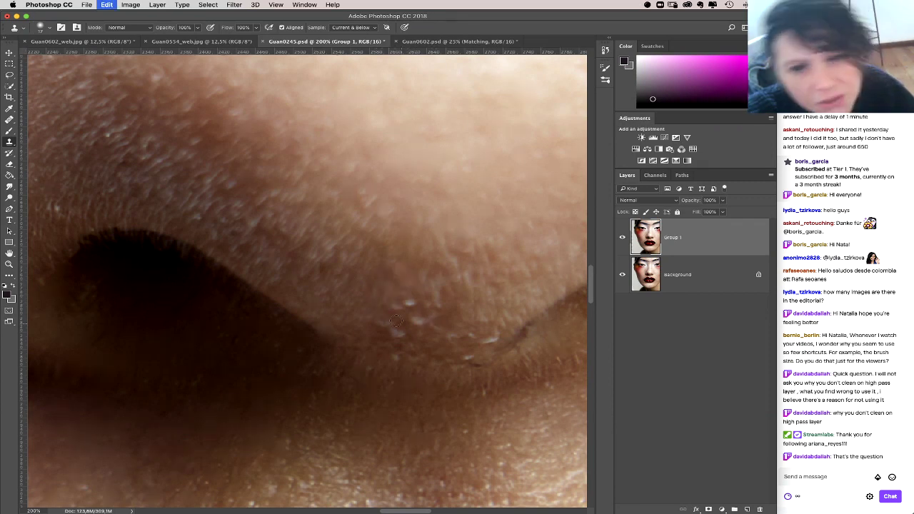
drag(374, 302, 379, 303)
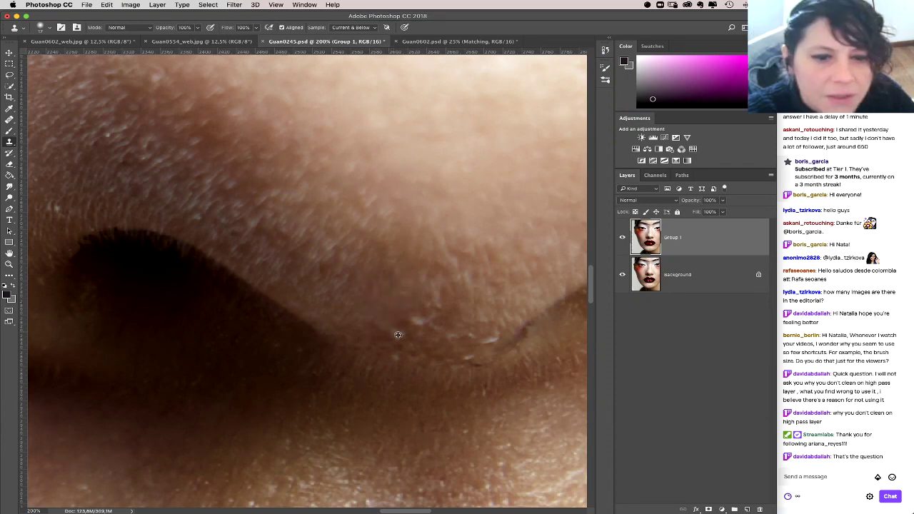
key(bracketright)
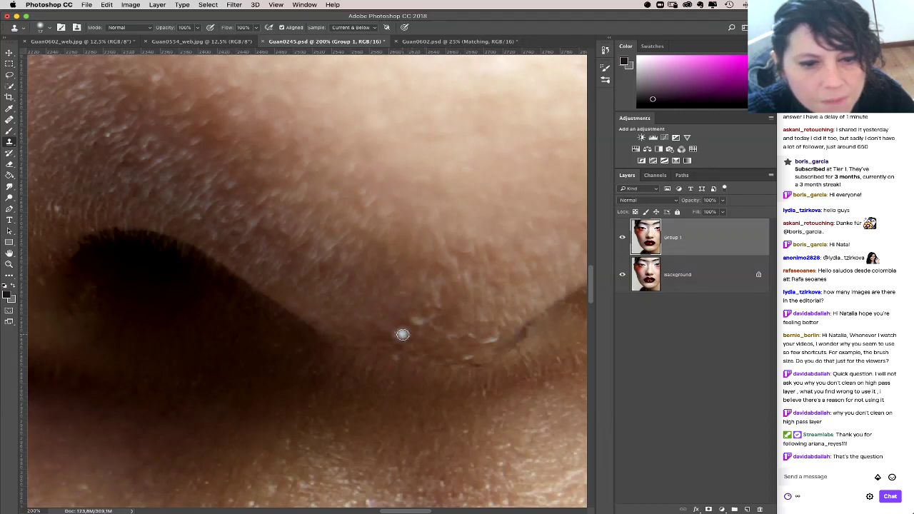
mouse_move(402, 330)
mouse_down()
mouse_move(418, 343)
mouse_move(414, 312)
mouse_move(440, 350)
mouse_move(434, 322)
mouse_move(462, 298)
mouse_up()
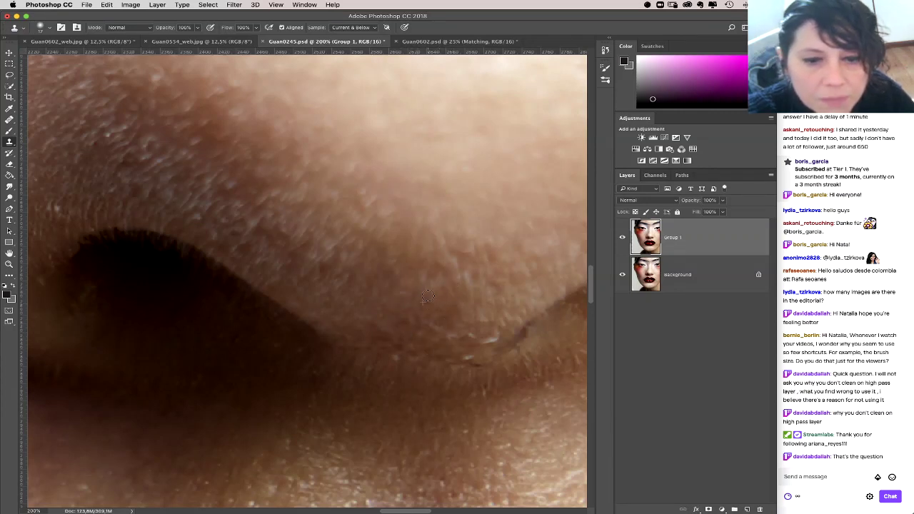
mouse_move(396, 345)
mouse_down()
mouse_move(431, 349)
mouse_move(449, 325)
mouse_move(487, 340)
mouse_move(505, 329)
mouse_move(446, 342)
mouse_up()
Step: Enlarge the brush to 35 px, lower opacity to 40%, and softly clone the crease
right_click(428, 353)
drag(479, 377, 488, 377)
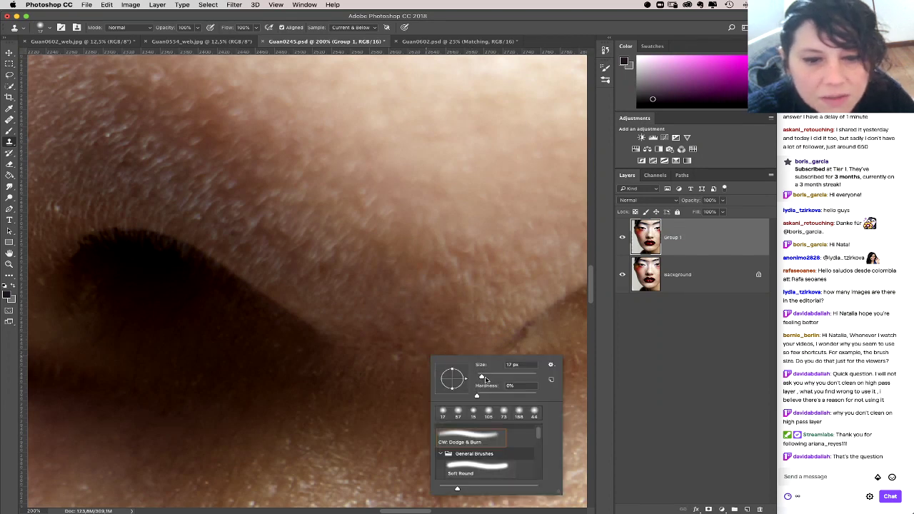
click(346, 321)
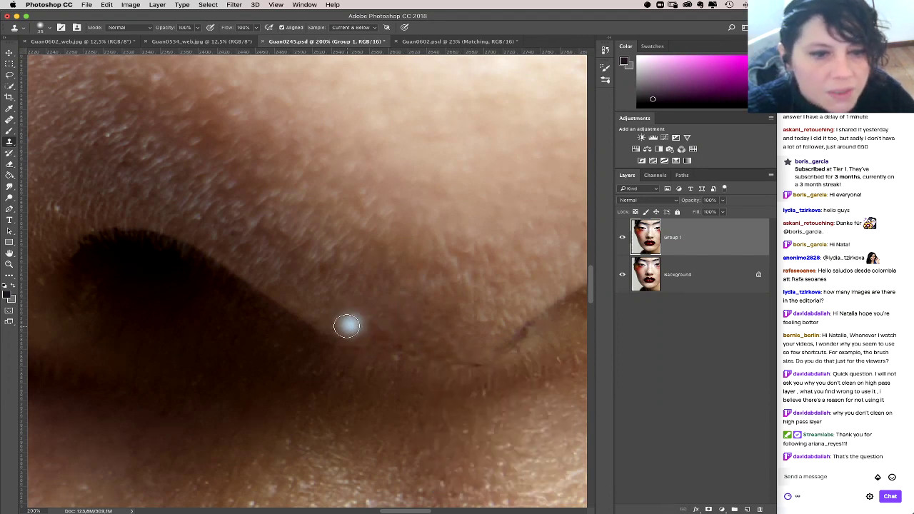
click(357, 331)
key(4)
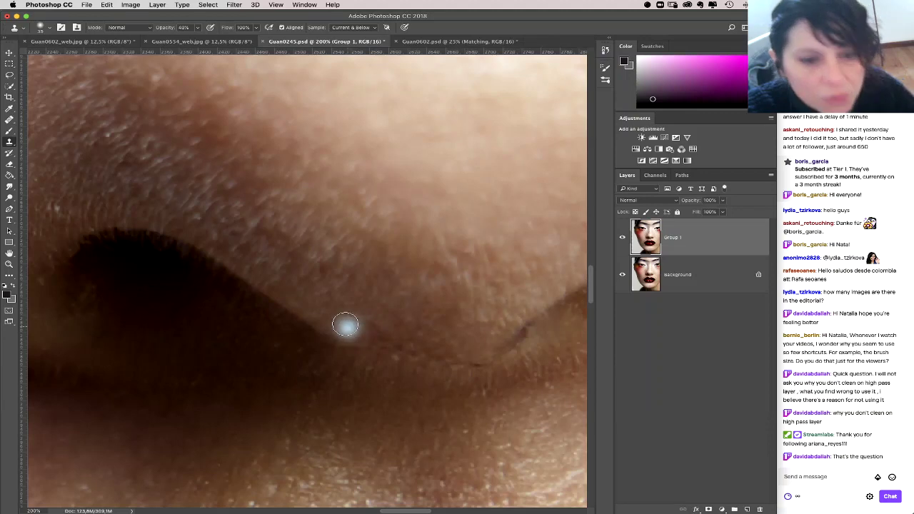
drag(342, 324, 364, 336)
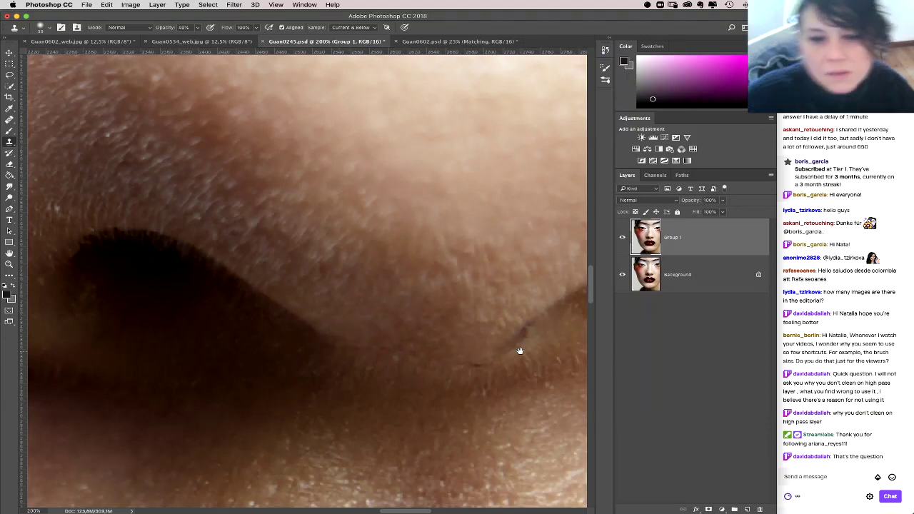
drag(519, 351, 341, 289)
right_click(388, 330)
Step: Shrink the clone brush and dab over the nostril crease at 40% opacity
mouse_move(446, 340)
mouse_down()
mouse_move(432, 345)
mouse_move(350, 302)
mouse_up()
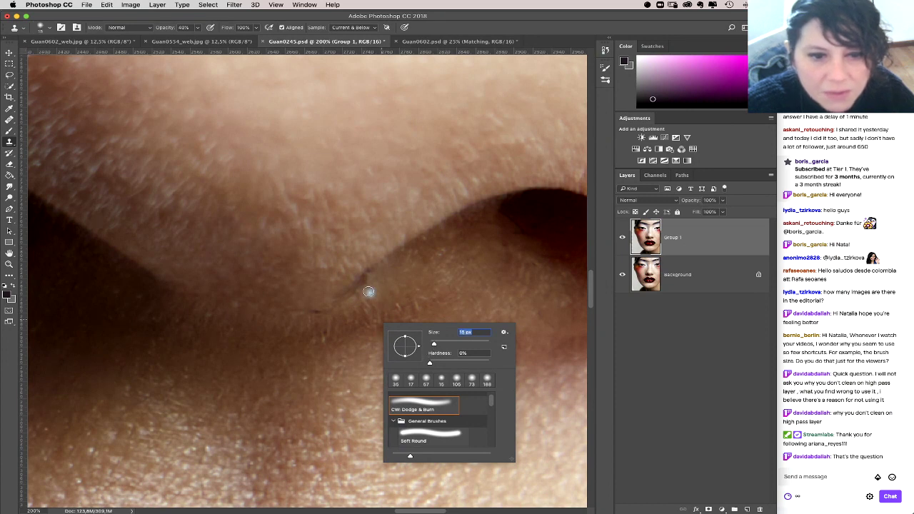
click(368, 290)
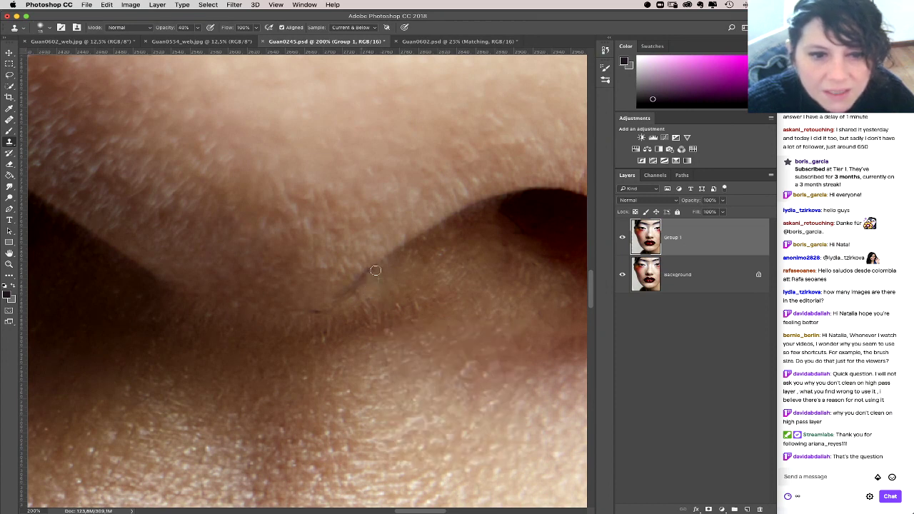
click(340, 300)
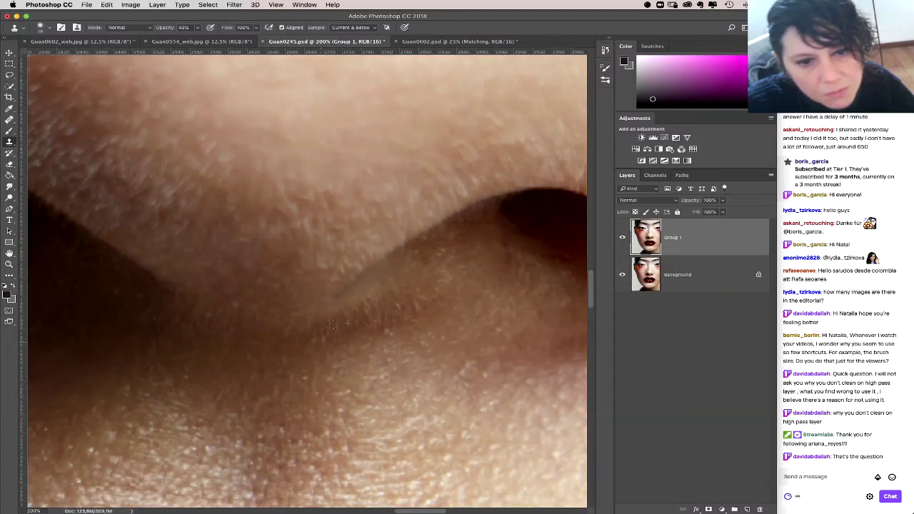
click(337, 314)
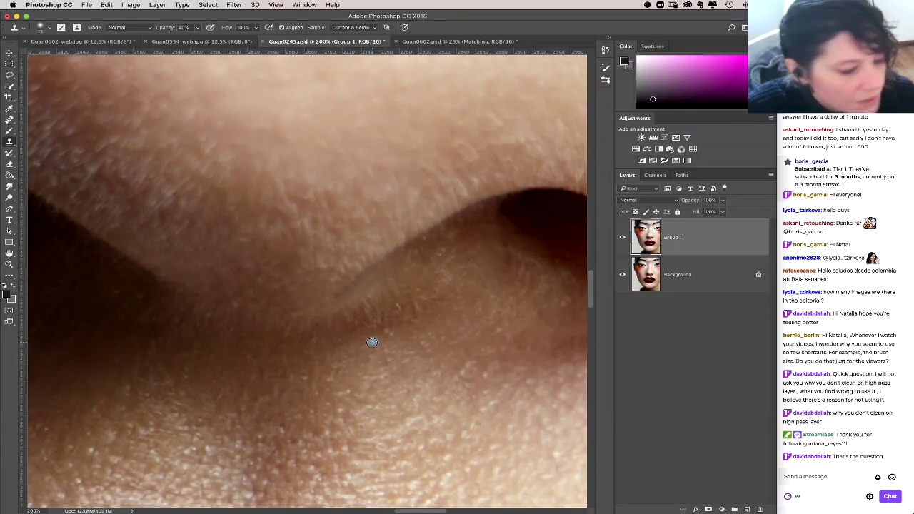
Step: Raise clone opacity to 100% and clone out blemishes along the nostril crease
key(0)
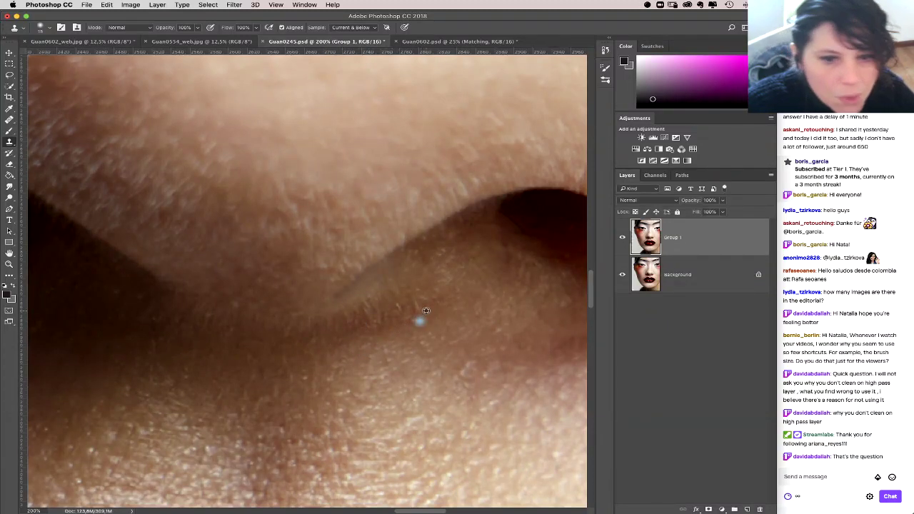
mouse_move(399, 307)
mouse_down()
mouse_move(428, 352)
mouse_move(384, 326)
mouse_up()
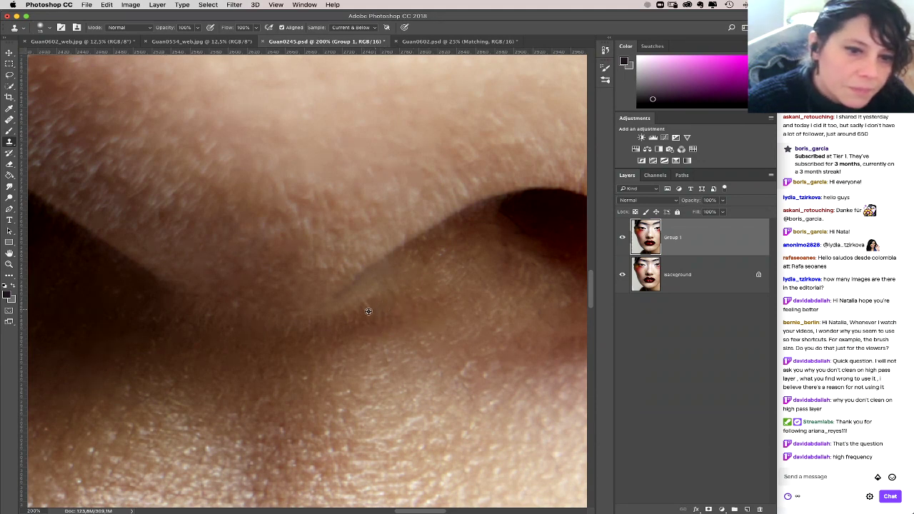
drag(344, 330, 388, 322)
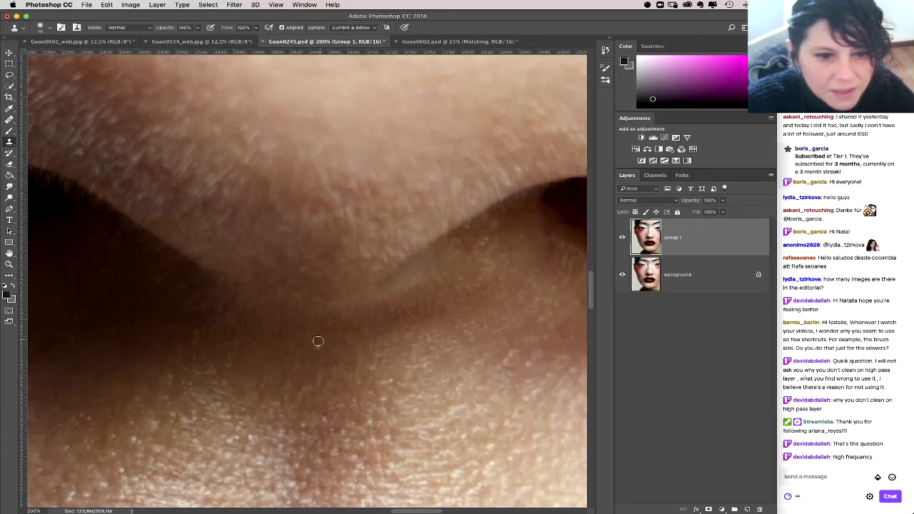
click(408, 344)
drag(399, 352, 361, 318)
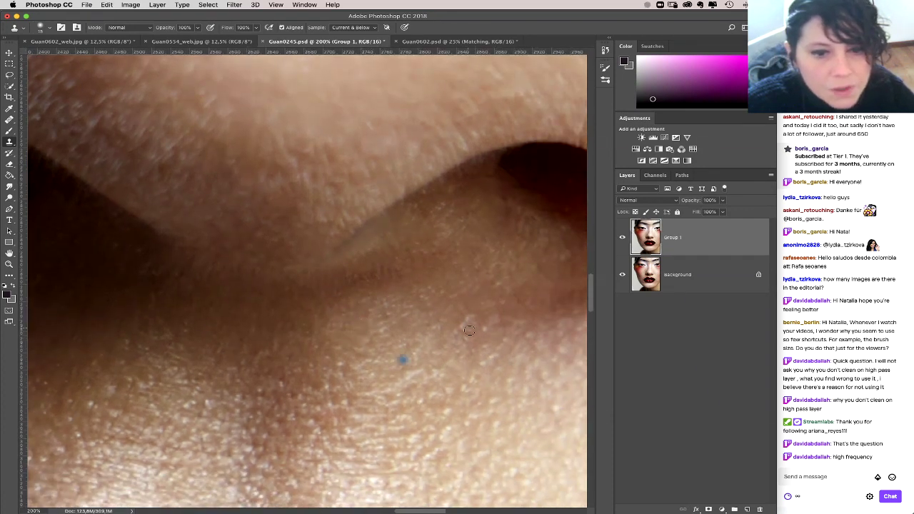
drag(489, 352, 403, 314)
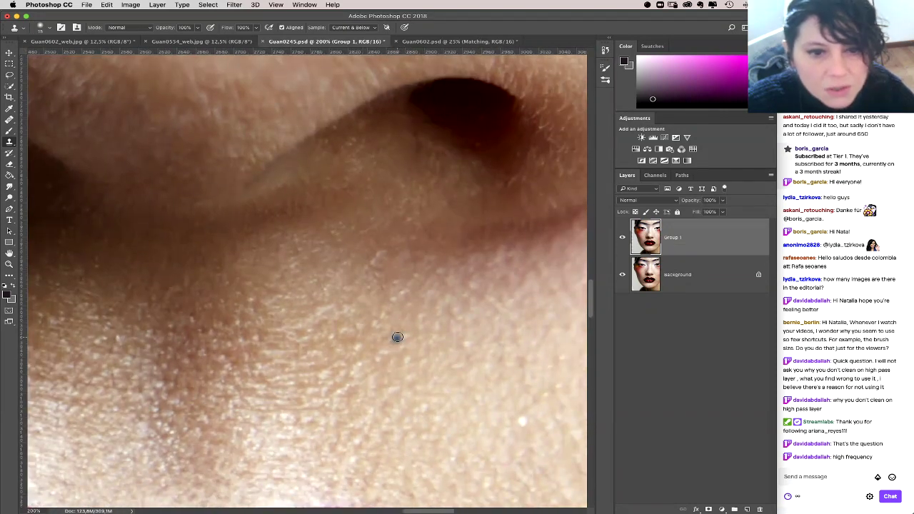
Step: Clone out the dark speck and the skin patch below the nostril
click(404, 340)
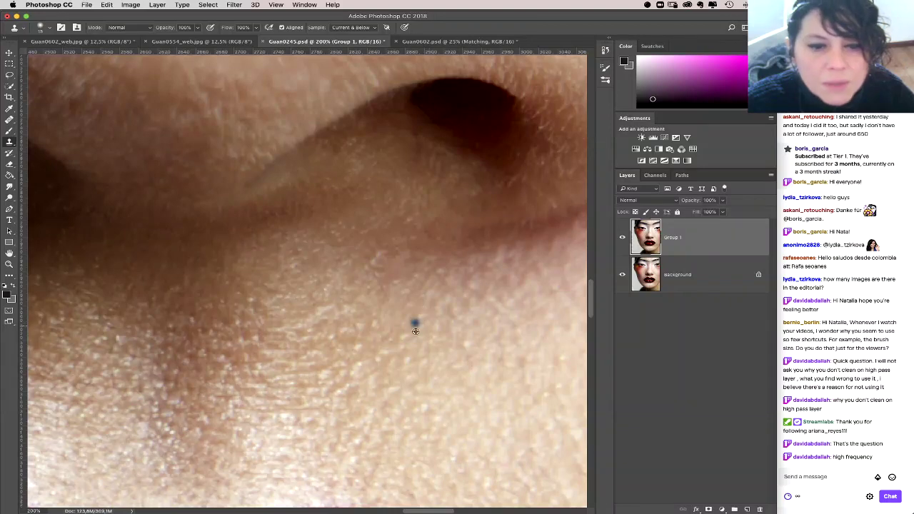
drag(384, 285, 401, 311)
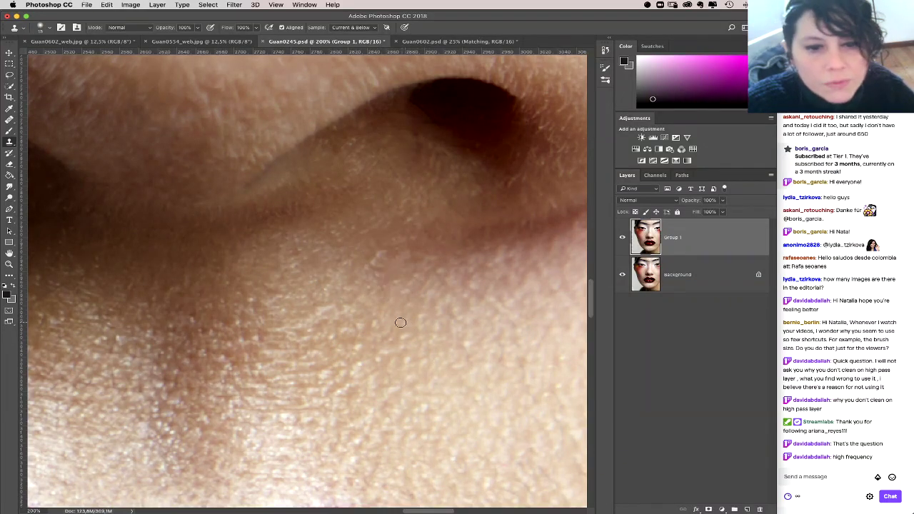
mouse_move(372, 341)
mouse_down()
mouse_move(379, 274)
mouse_move(413, 292)
mouse_up()
right_click(402, 339)
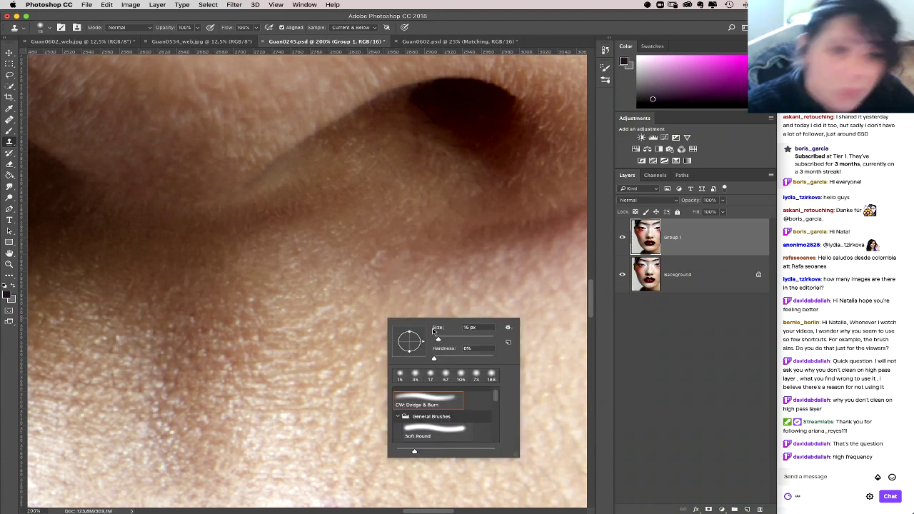
click(373, 320)
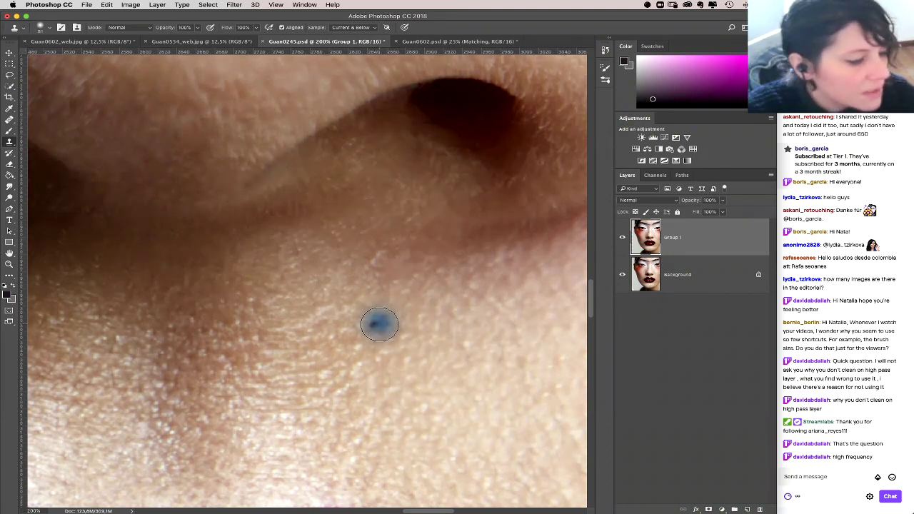
Step: Set clone opacity to 60%, remove another speck, and zoom out to the whole portrait
key(6)
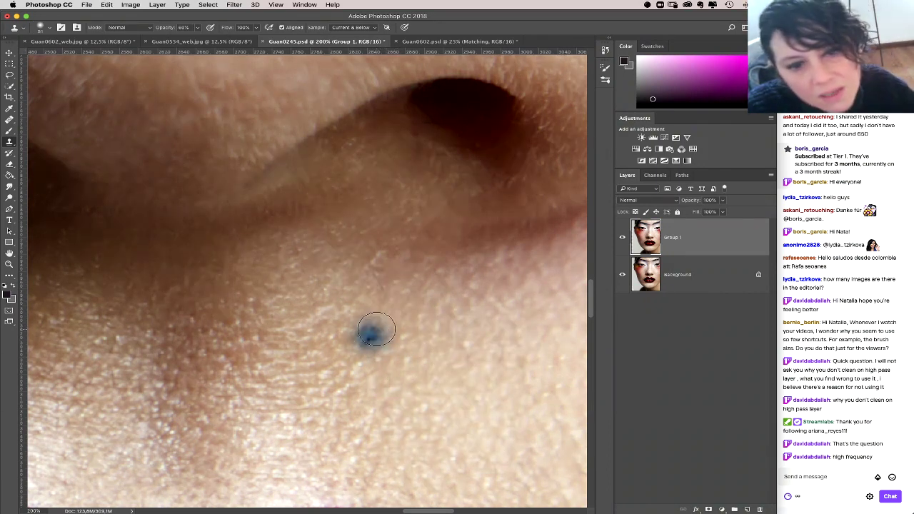
scroll(385, 314, down, 5)
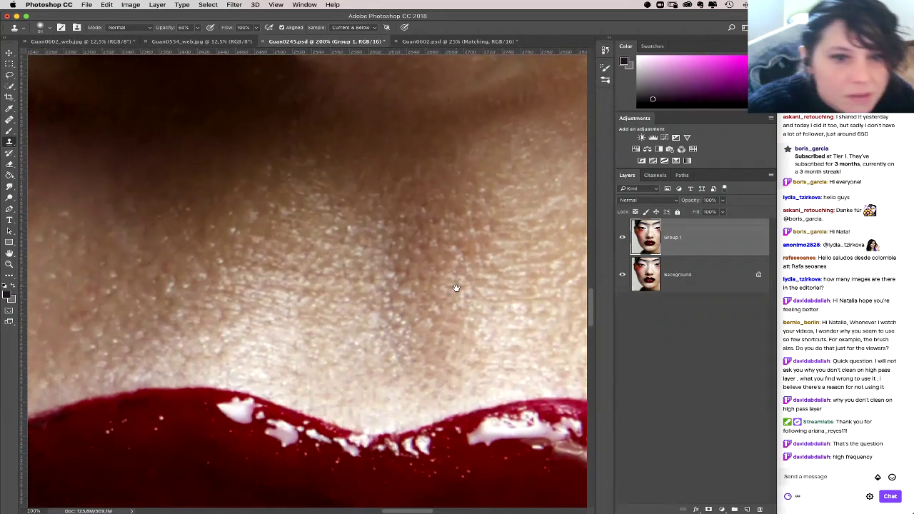
click(384, 314)
scroll(371, 336, up, 5)
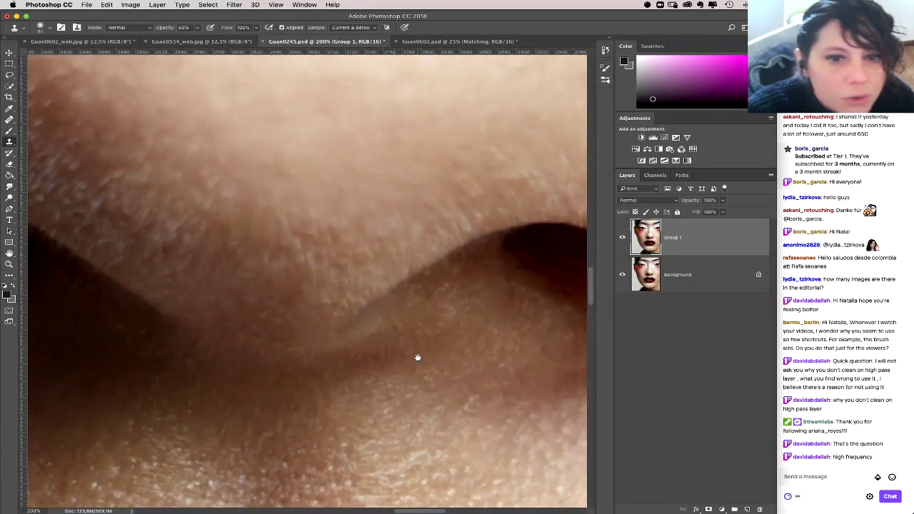
scroll(366, 343, right, 5)
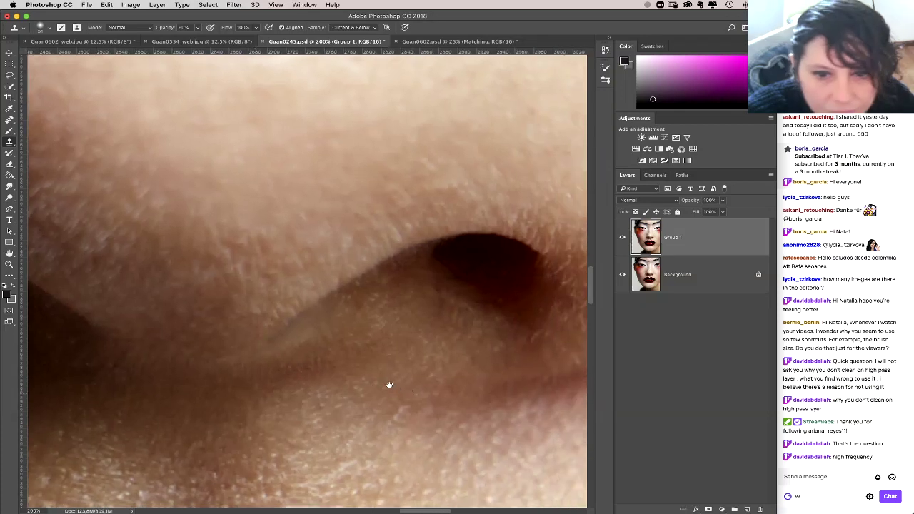
scroll(378, 350, right, 5)
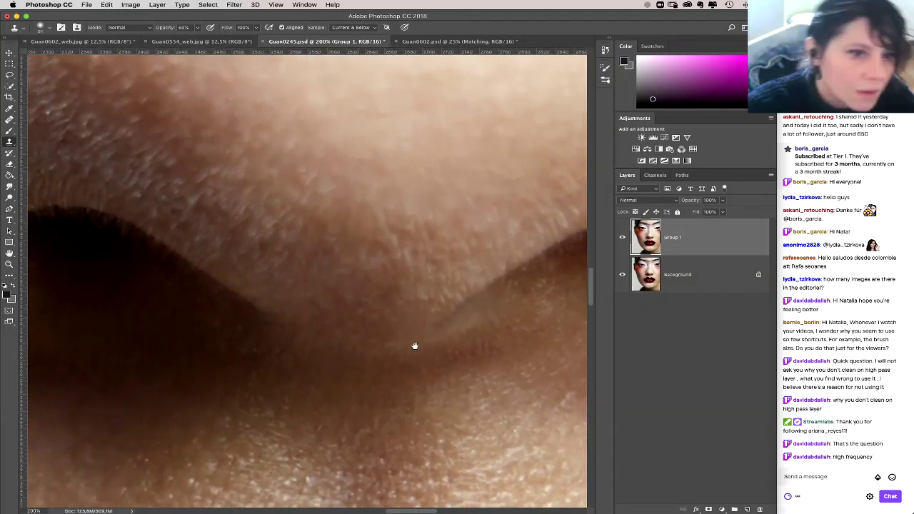
scroll(385, 336, left, 3)
key(super+minus)
key(super+minus)
key(super+minus)
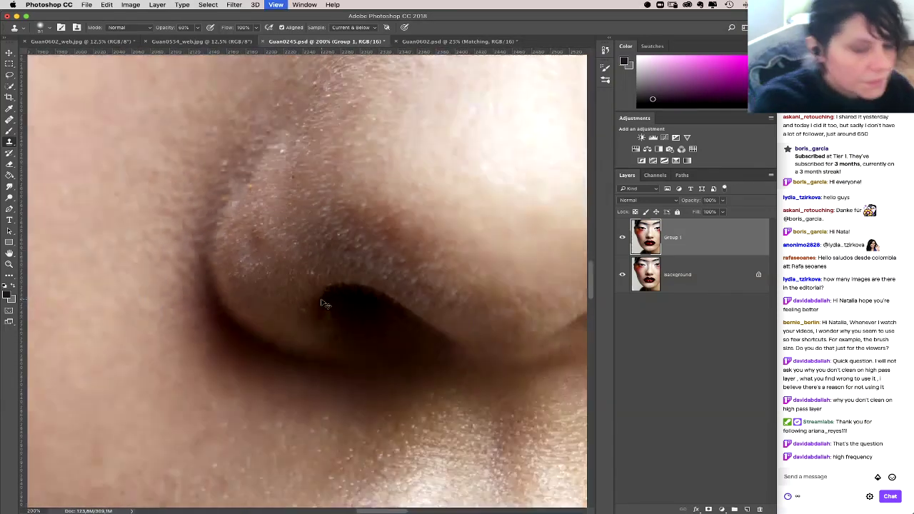
key(super+minus)
key(super+minus)
key(super+minus)
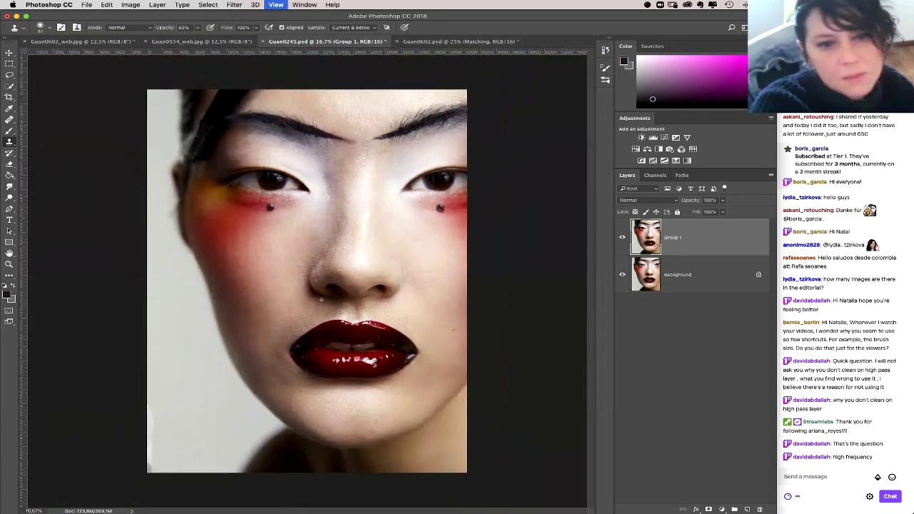
Step: Show Group 1, duplicate it as Group 1 copy, and zoom to 66.7% between the brows
click(624, 240)
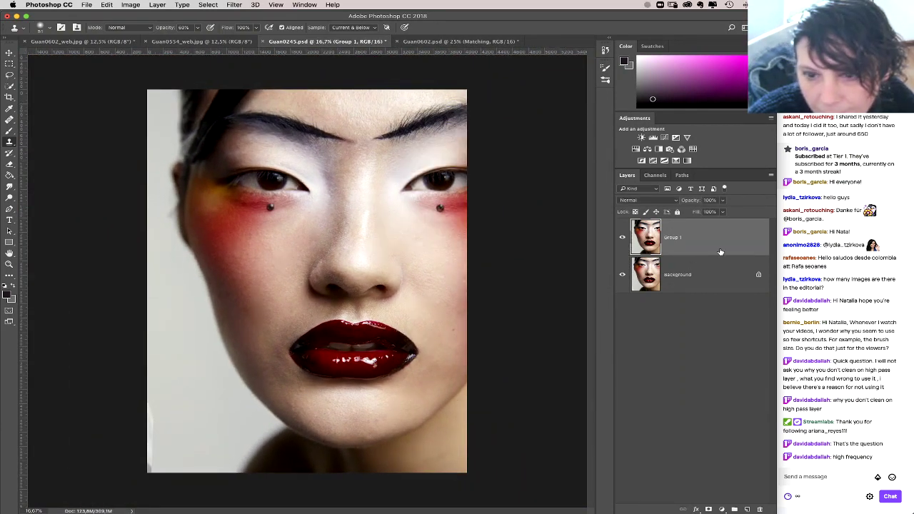
drag(720, 251, 747, 509)
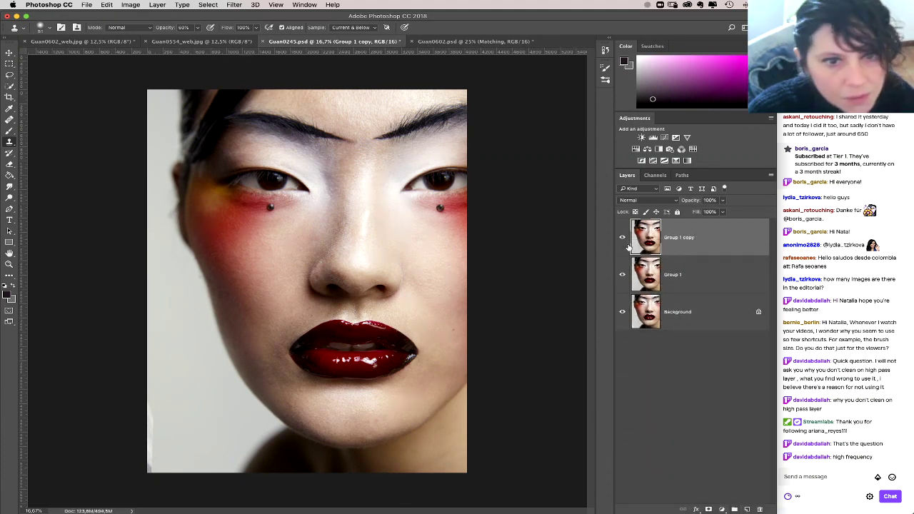
key(z)
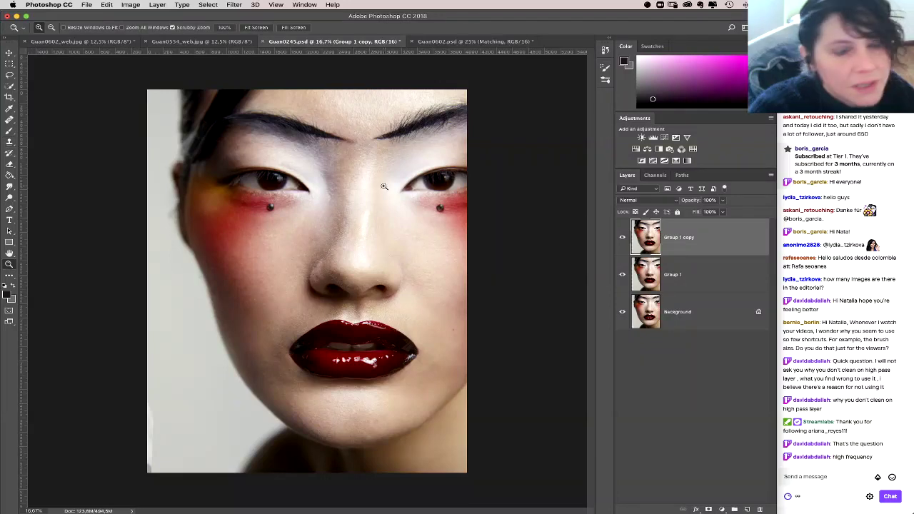
drag(338, 132, 275, 281)
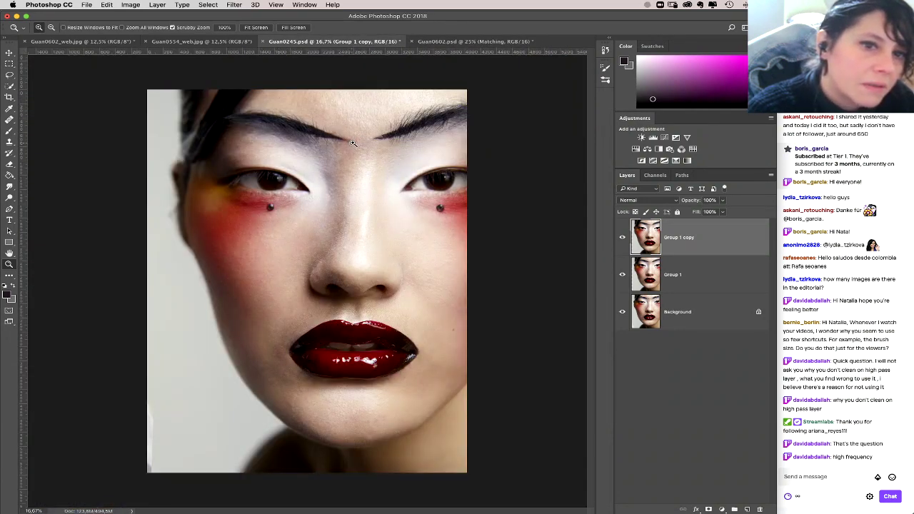
drag(353, 143, 321, 263)
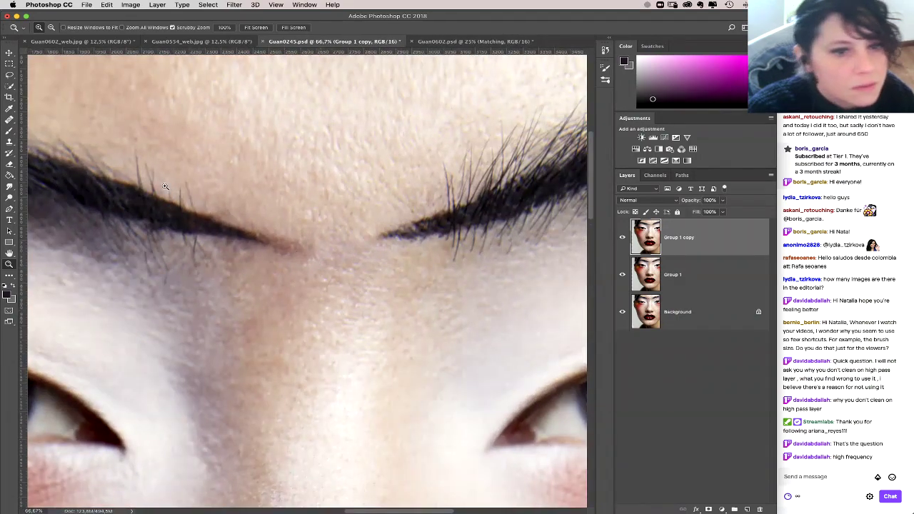
Step: With the Healing Brush, heal the skin below and between the eyebrows
key(j)
right_click(285, 245)
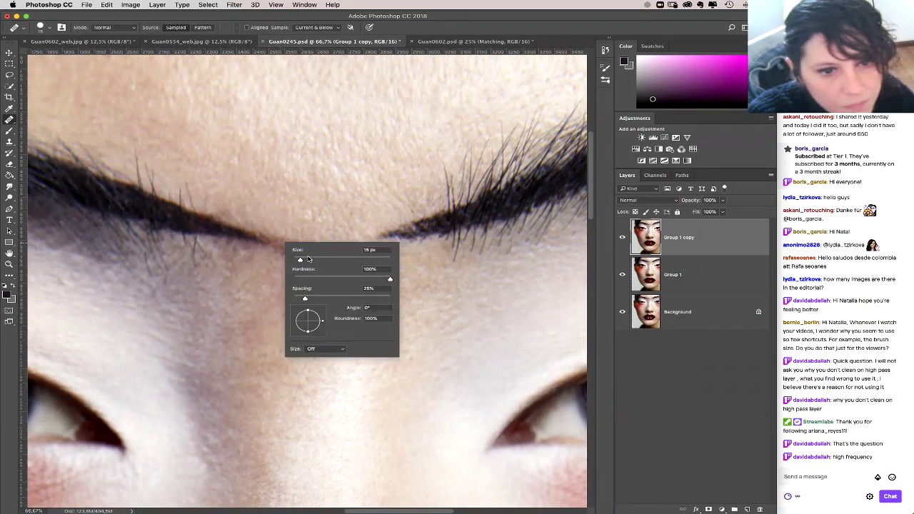
click(272, 210)
mouse_move(273, 214)
mouse_down()
mouse_move(290, 264)
mouse_move(307, 246)
mouse_up()
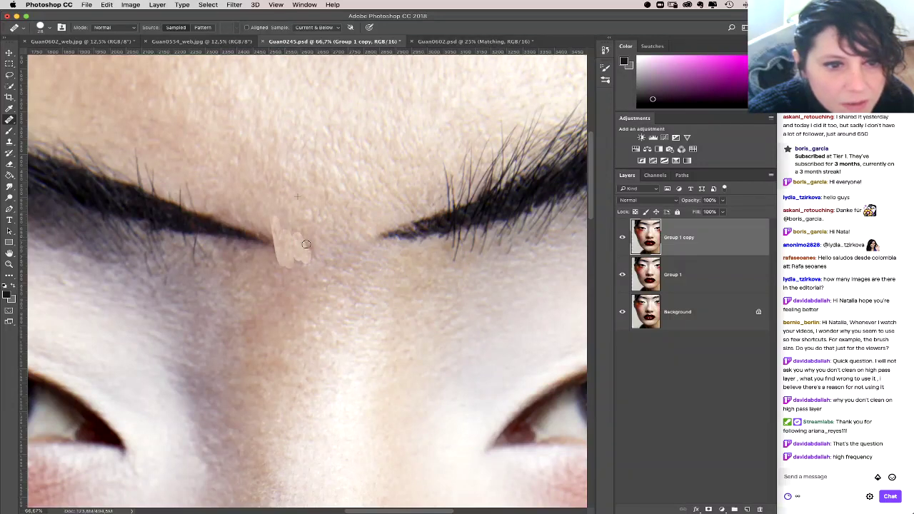
alt+click(301, 200)
drag(302, 258, 307, 284)
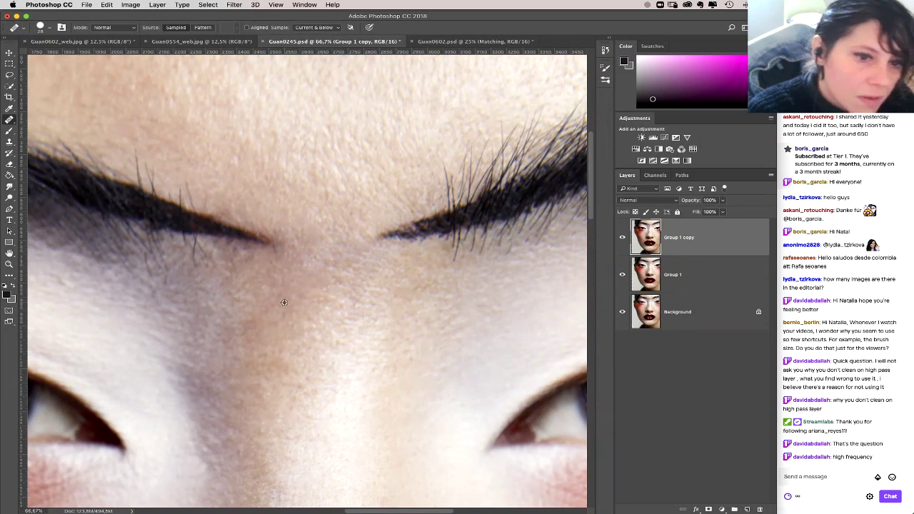
alt+click(306, 287)
drag(310, 264, 315, 256)
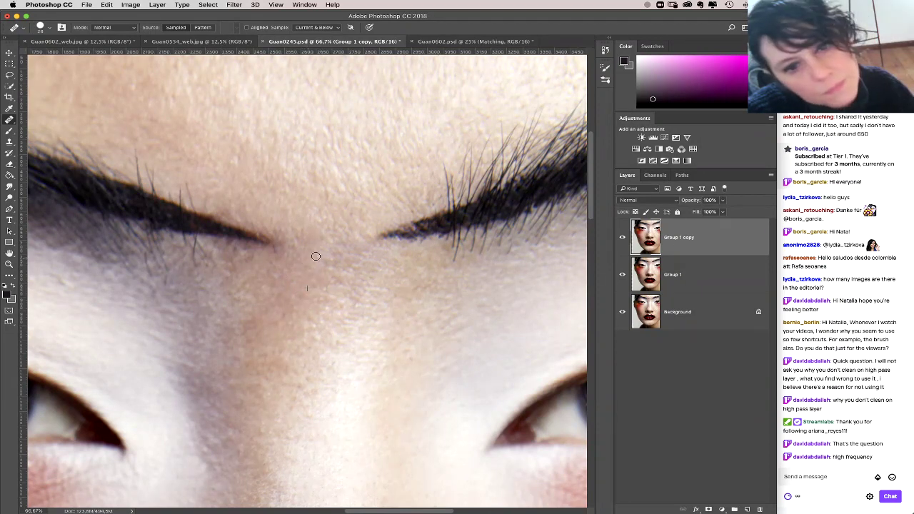
drag(320, 293, 308, 312)
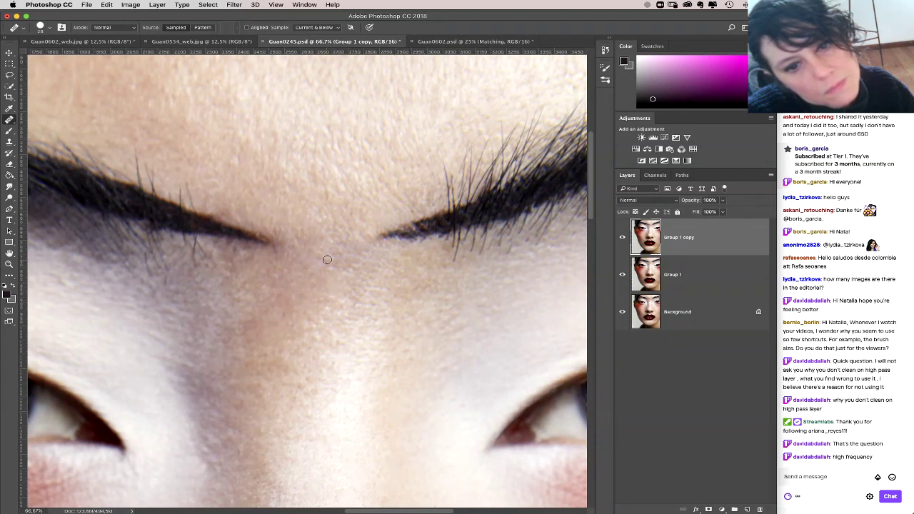
Step: Heal the remaining dark spots between the brows, then sample skin near the right brow for cloning
drag(335, 300, 315, 276)
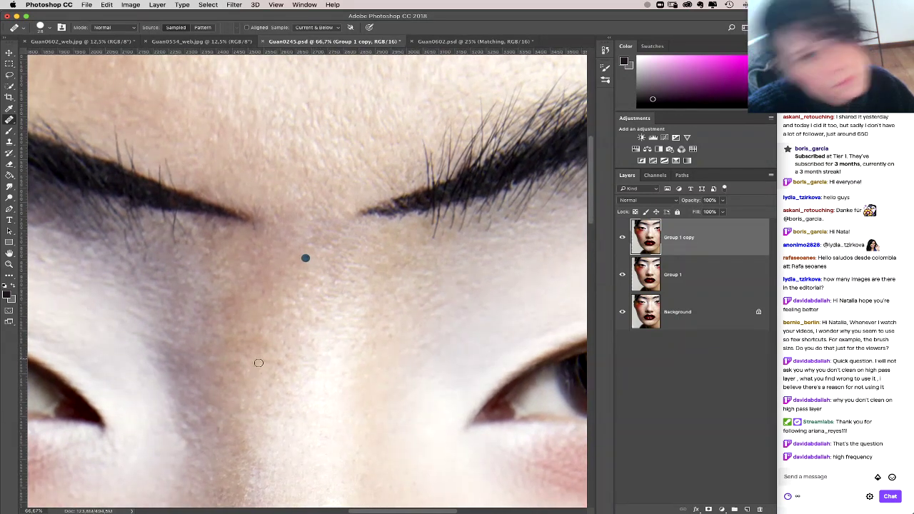
click(305, 258)
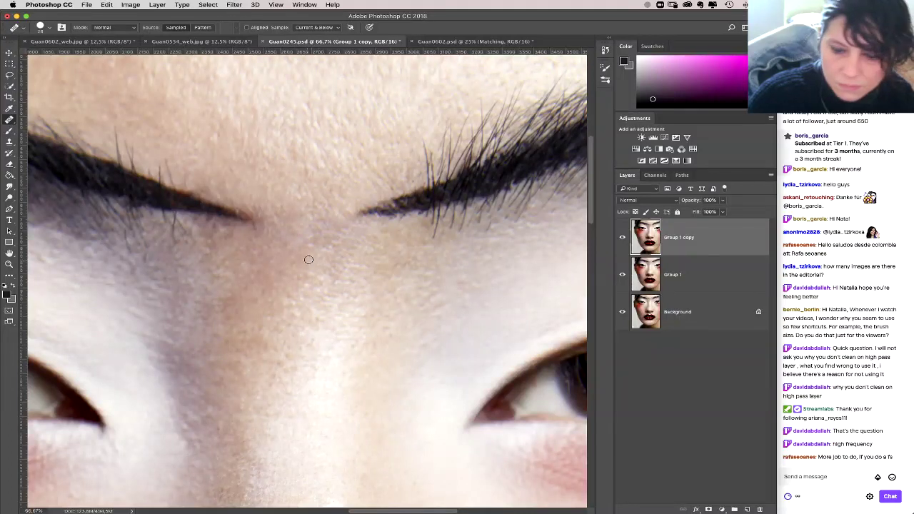
drag(320, 257, 320, 266)
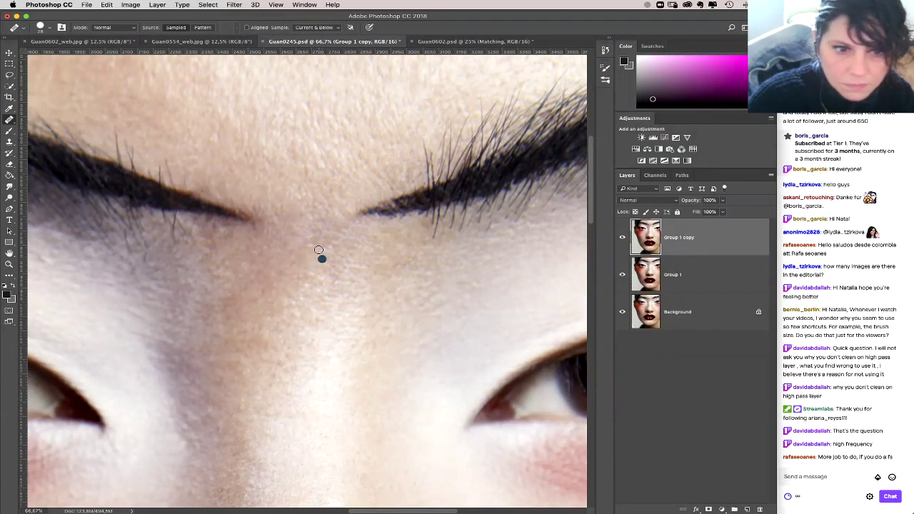
click(326, 268)
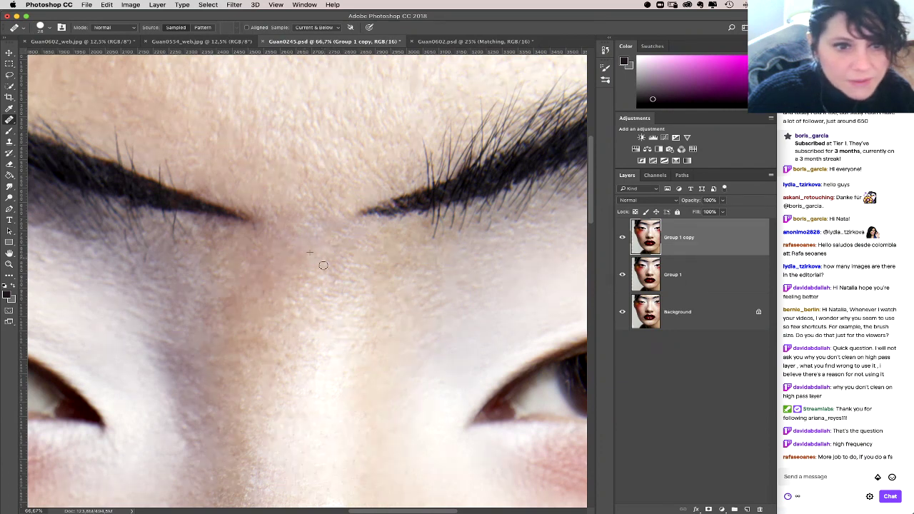
scroll(328, 242, down, 3)
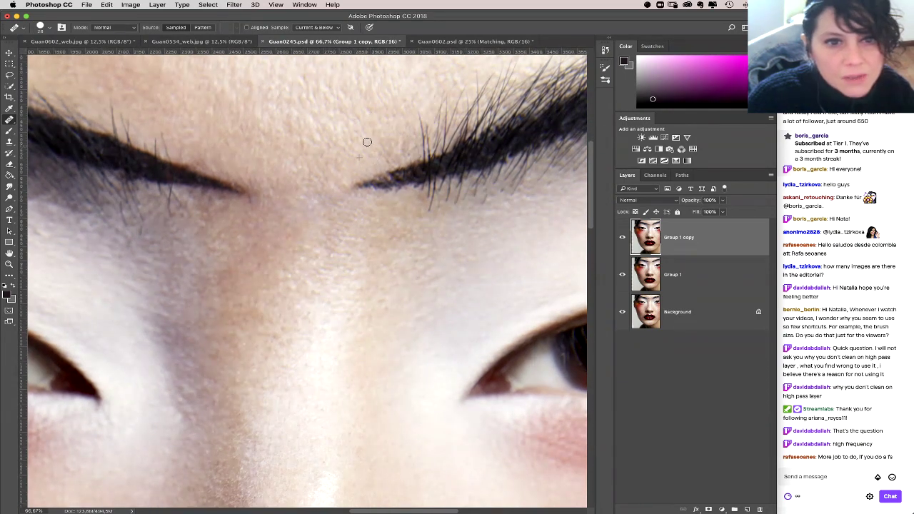
scroll(361, 128, up, 3)
scroll(361, 128, left, 3)
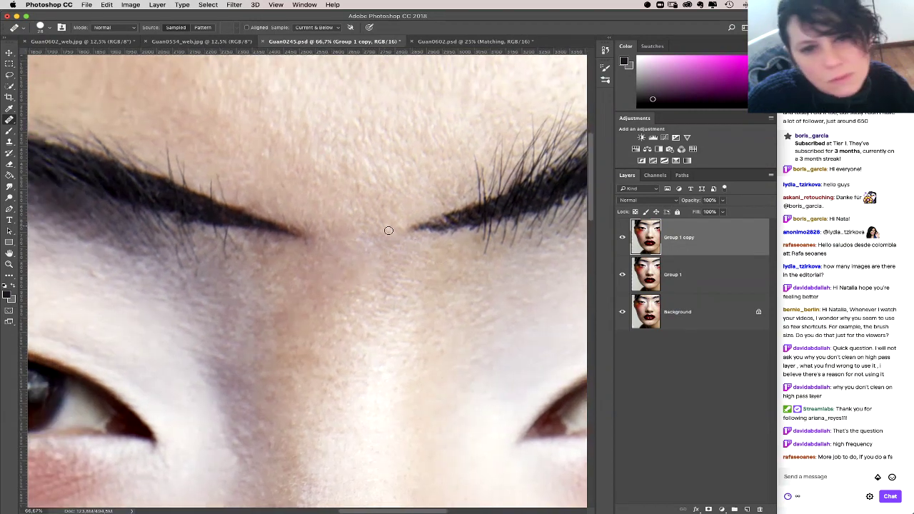
click(340, 241)
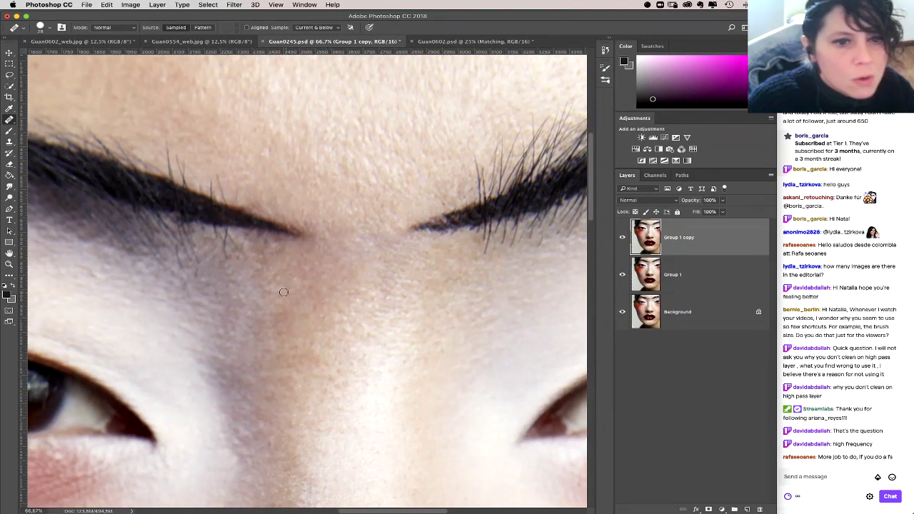
scroll(363, 271, right, 5)
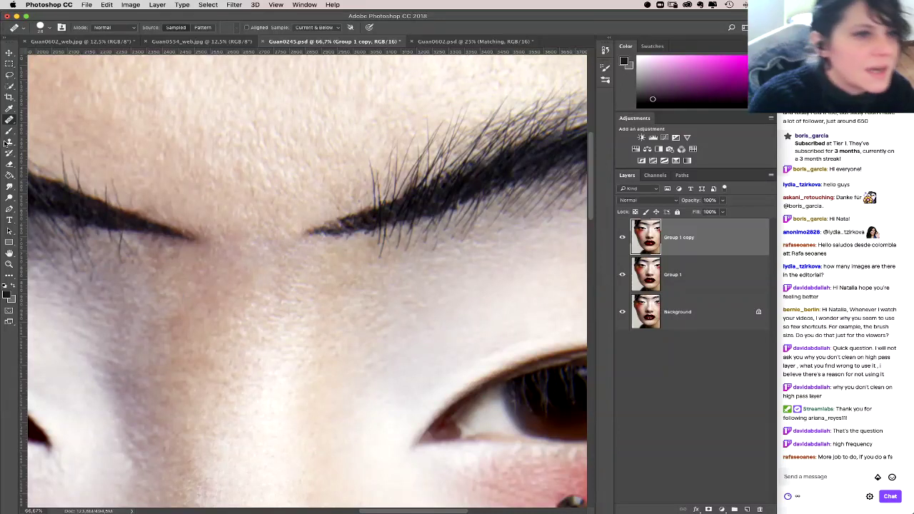
key(s)
alt+click(130, 175)
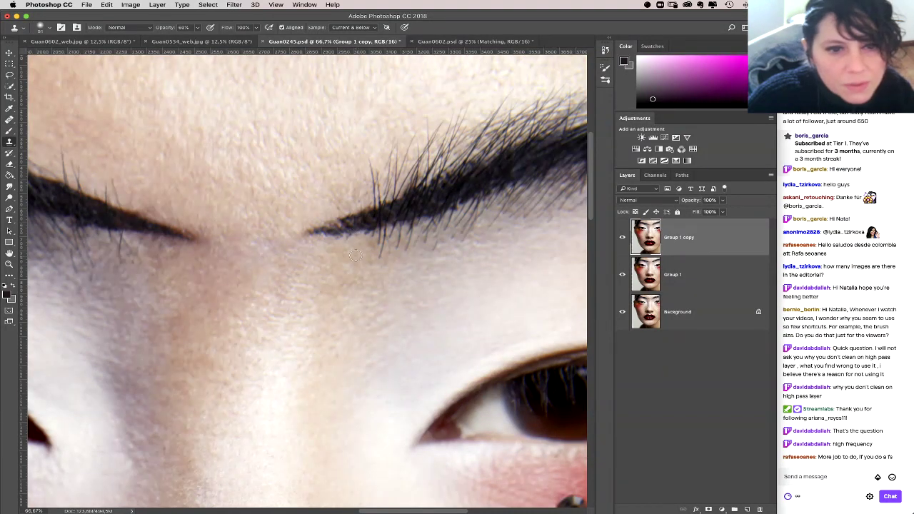
Step: Clone a dab of clean skin below the inner end of the right brow, then zoom out
right_click(355, 255)
key(Escape)
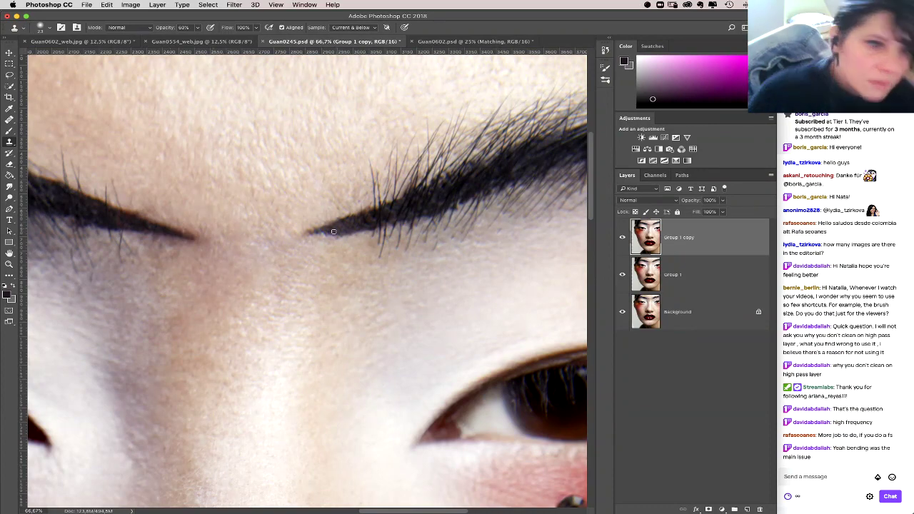
click(178, 244)
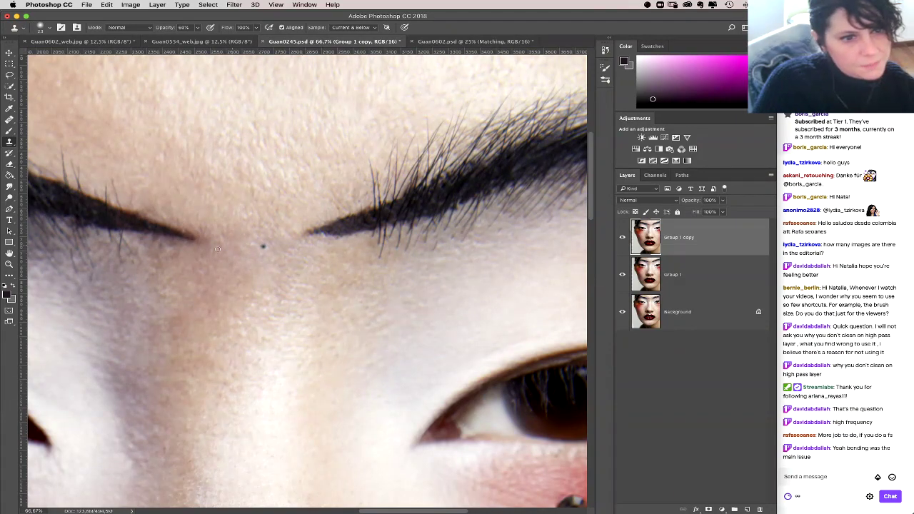
key(super+minus)
key(super+minus)
key(super+minus)
key(super+minus)
key(super+minus)
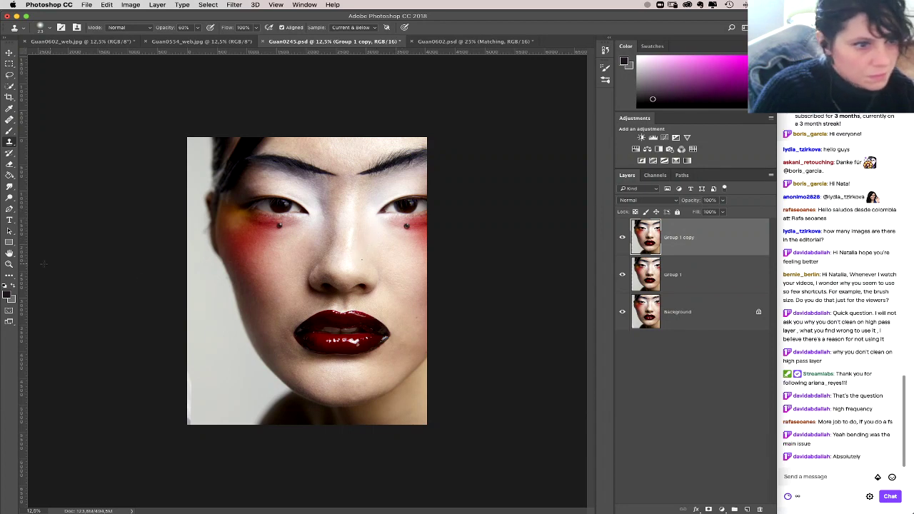
Step: Draw a closed Pen path around both eyebrows
click(9, 208)
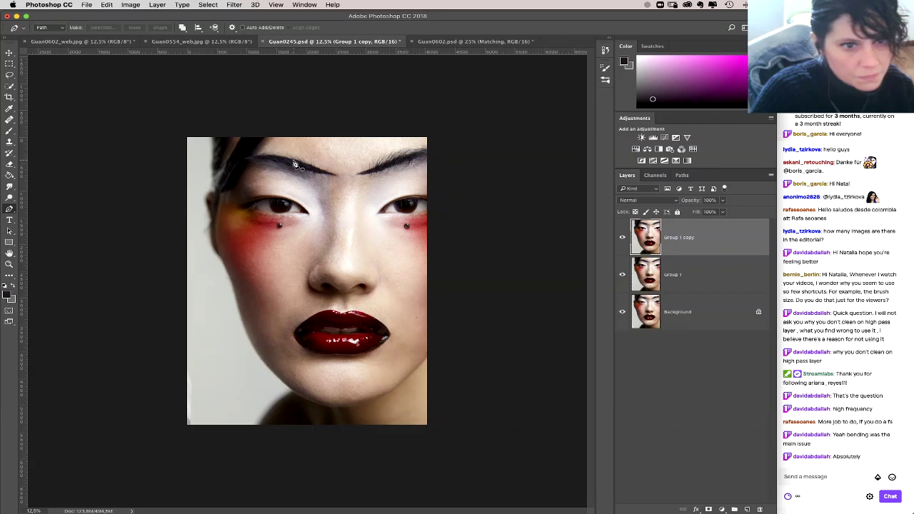
drag(371, 169, 411, 152)
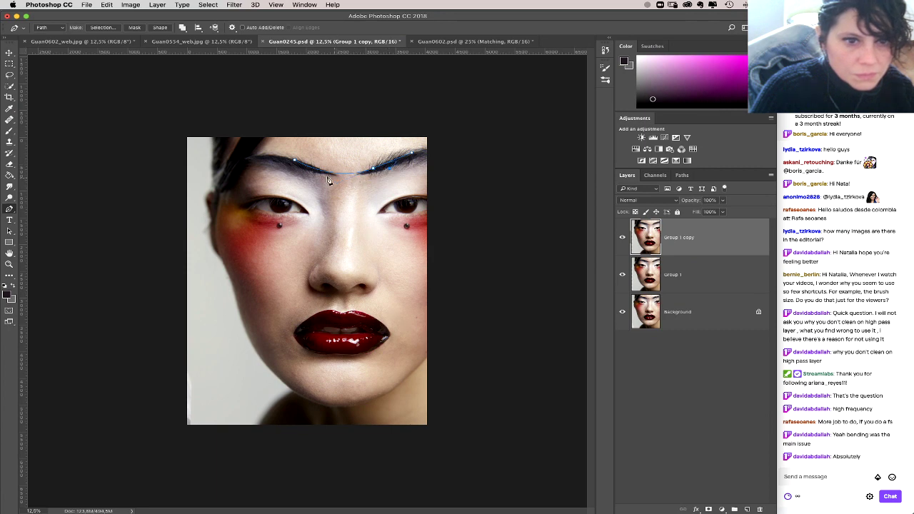
click(296, 162)
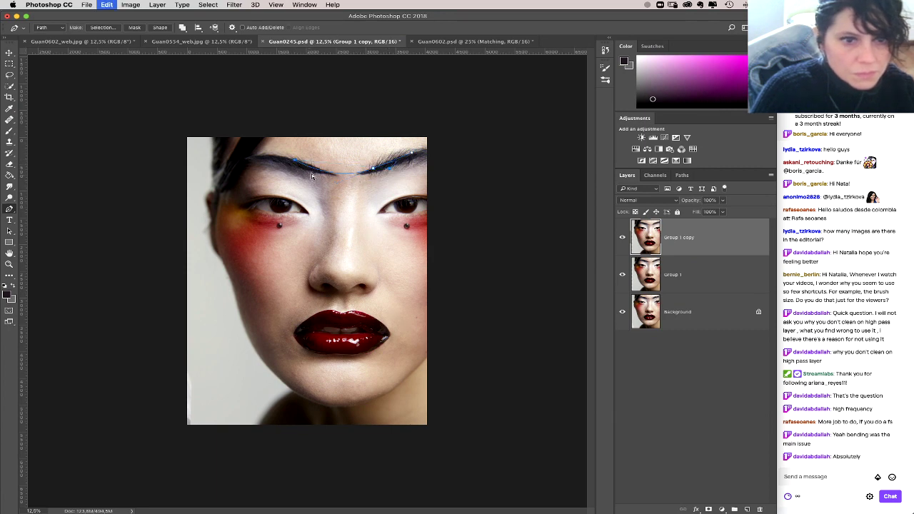
mouse_move(297, 163)
mouse_down()
mouse_move(259, 158)
mouse_move(307, 173)
mouse_up()
key(super+z)
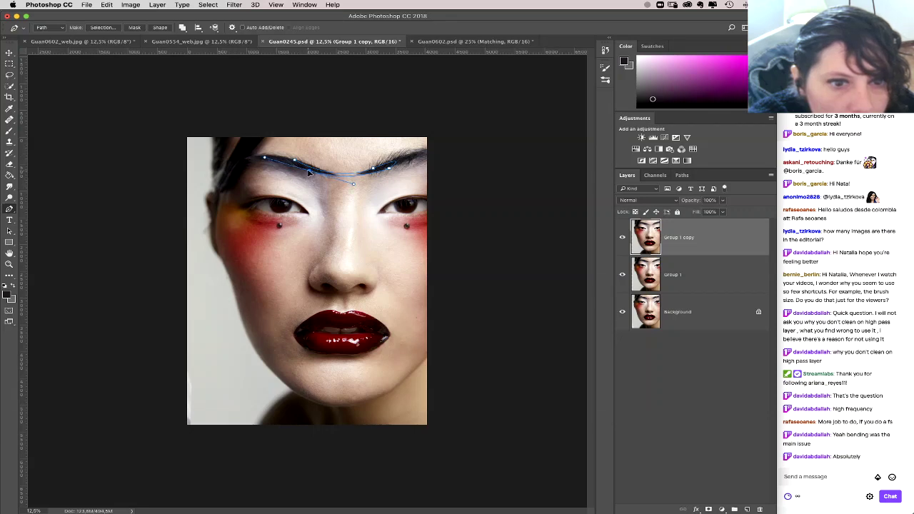
super+click(392, 237)
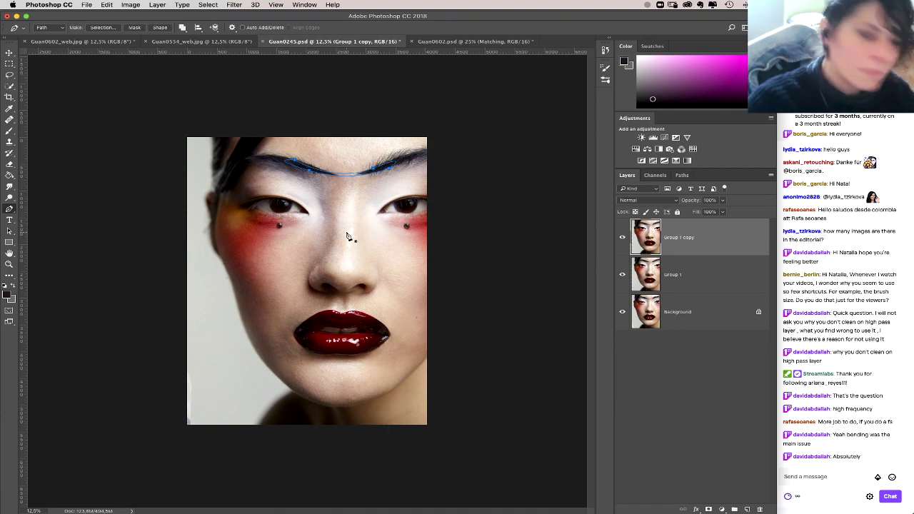
Step: Turn the brow path into a 2 px feathered selection and add an empty Layer 1
key(super+plus)
key(super+plus)
key(super+plus)
key(super+plus)
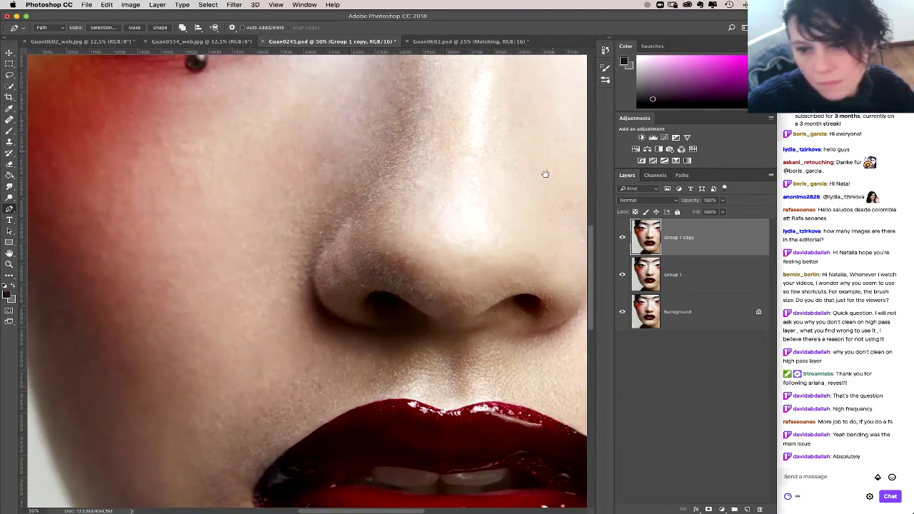
drag(545, 173, 517, 312)
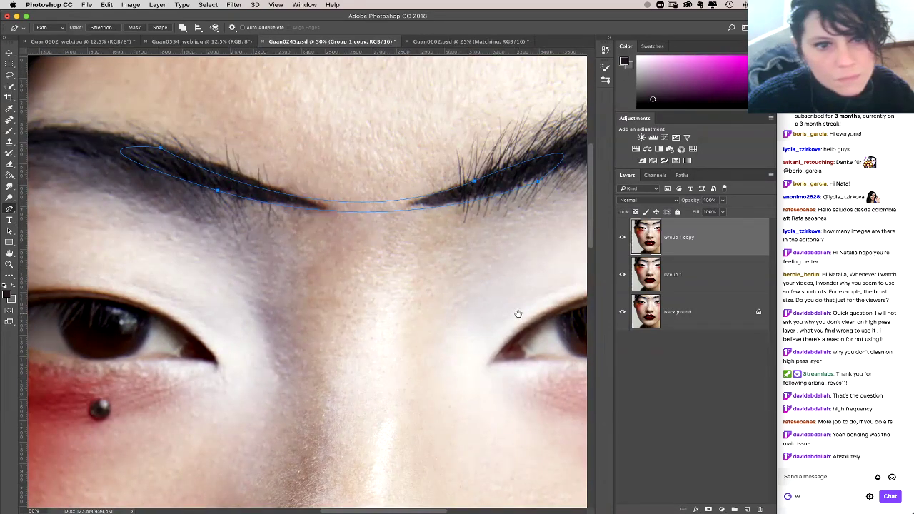
right_click(480, 190)
click(501, 227)
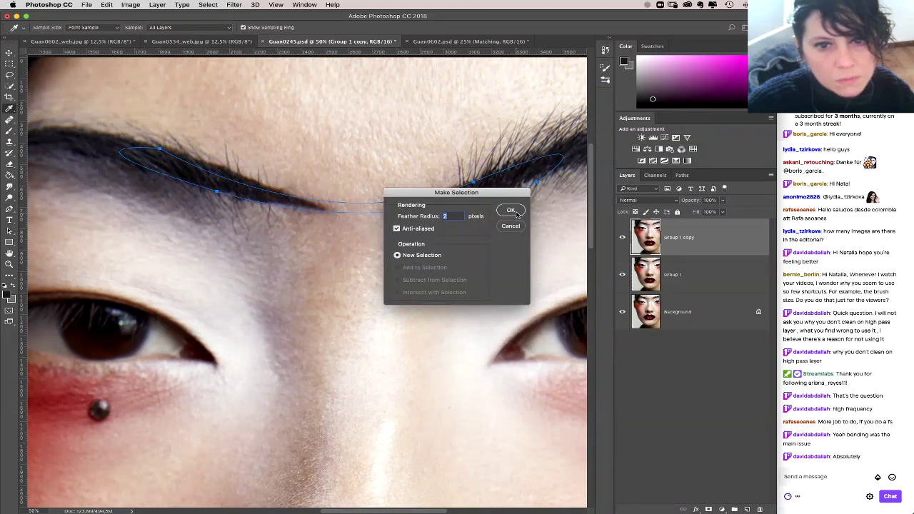
click(511, 210)
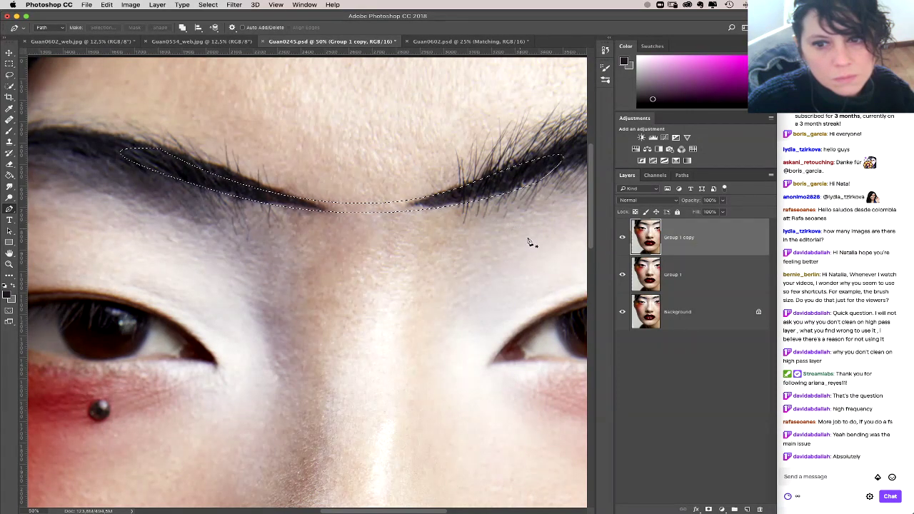
key(super+shift+alt+n)
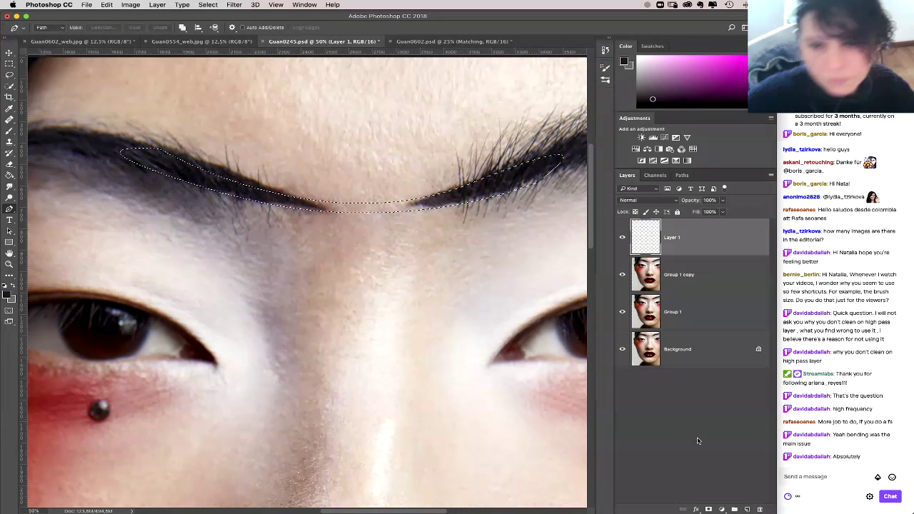
Step: Clone skin texture along the brows onto Layer 1, then invert, deselect, and zoom out
click(9, 140)
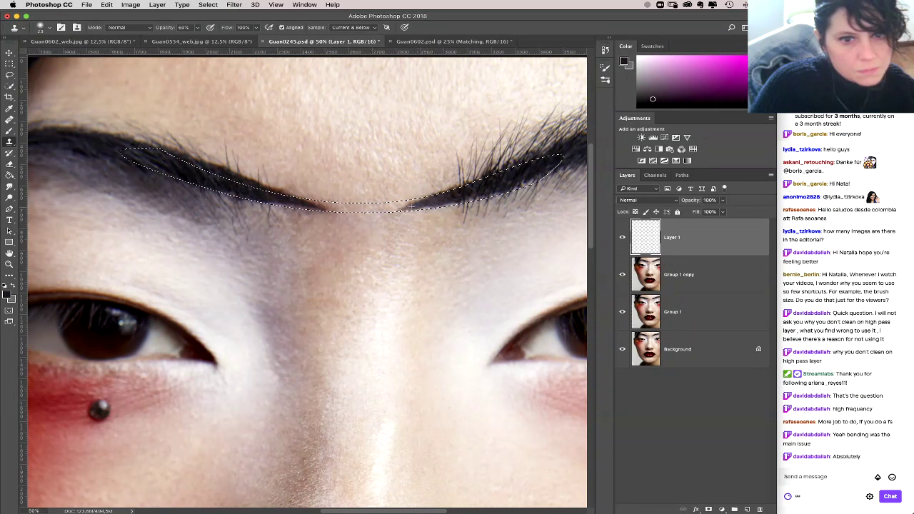
drag(403, 211, 284, 203)
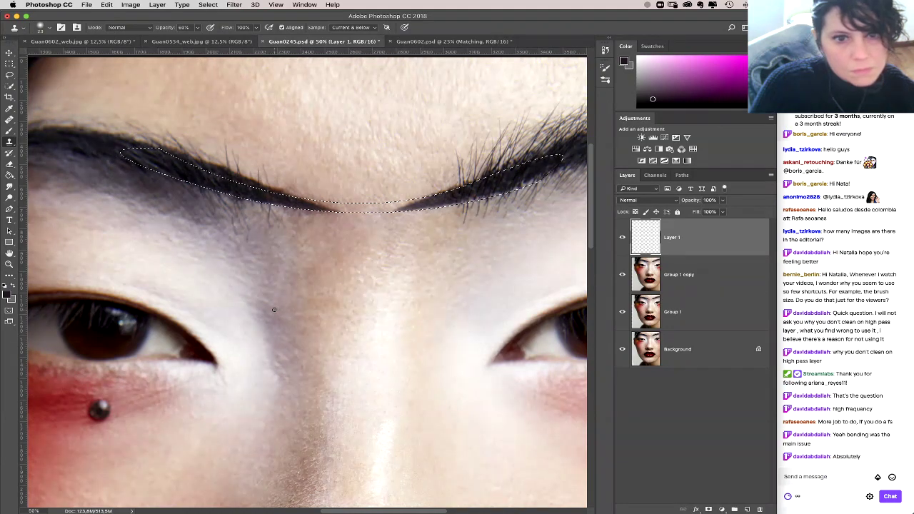
click(182, 5)
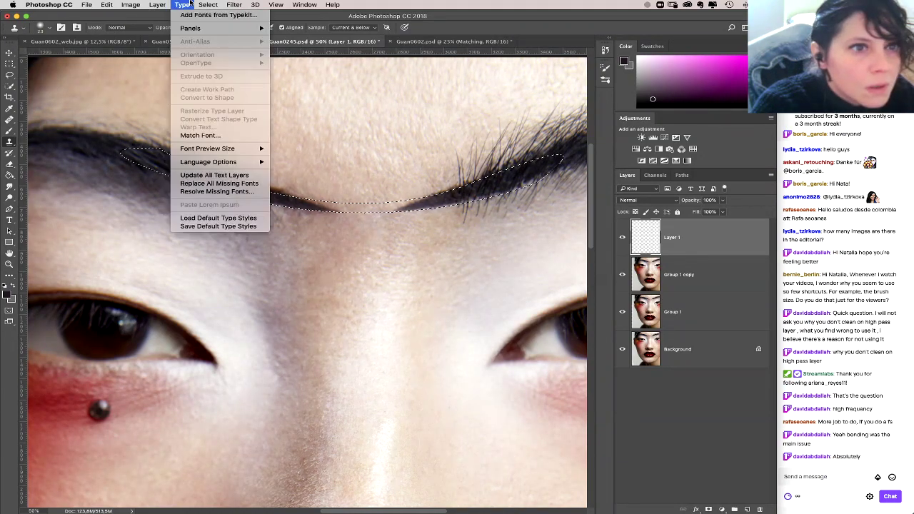
click(210, 41)
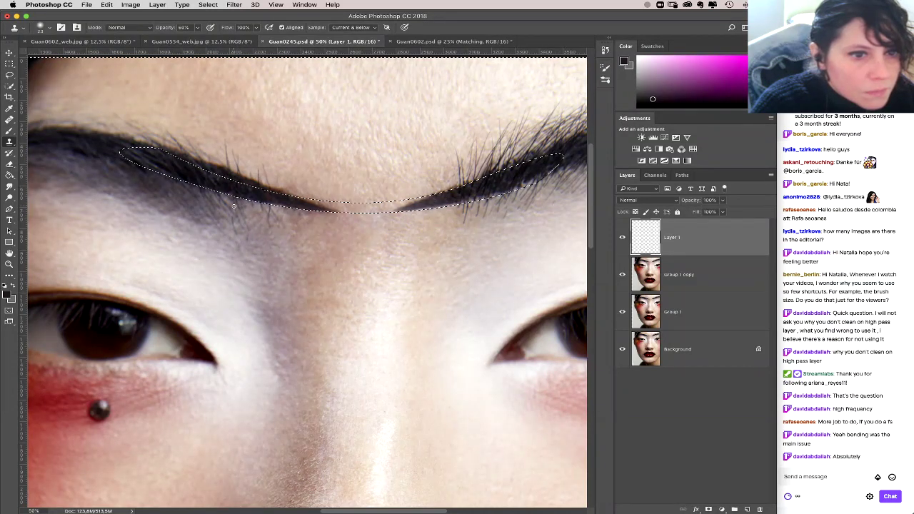
key(super+d)
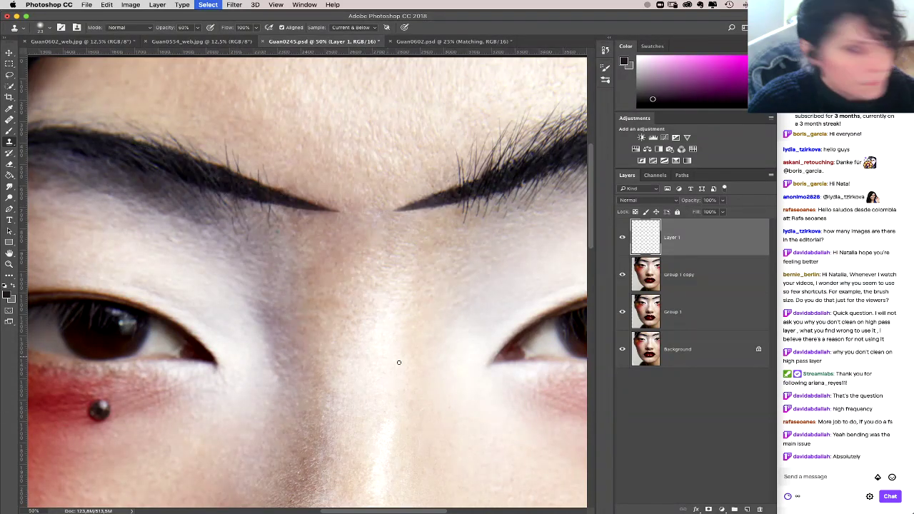
key(super+minus)
key(super+minus)
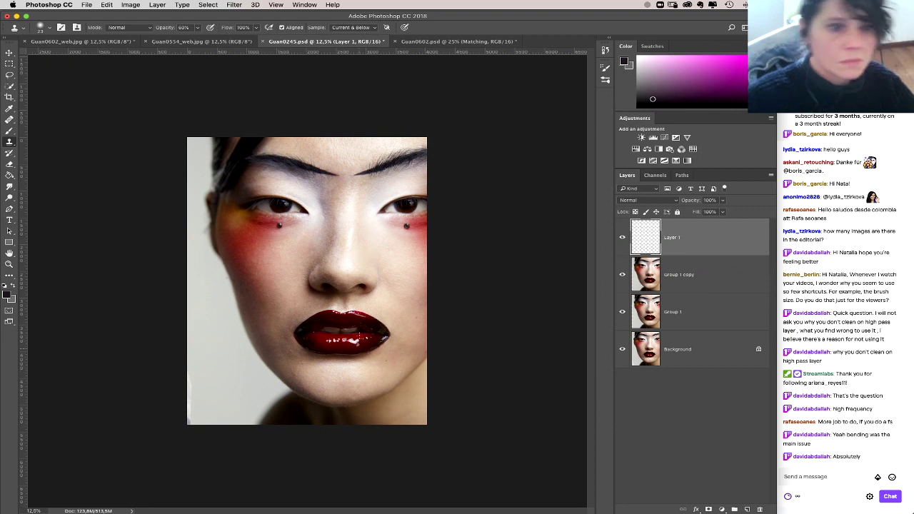
Step: Scrubby-zoom toward the brows and pan to view the left eyebrow at 66.7%
click(10, 264)
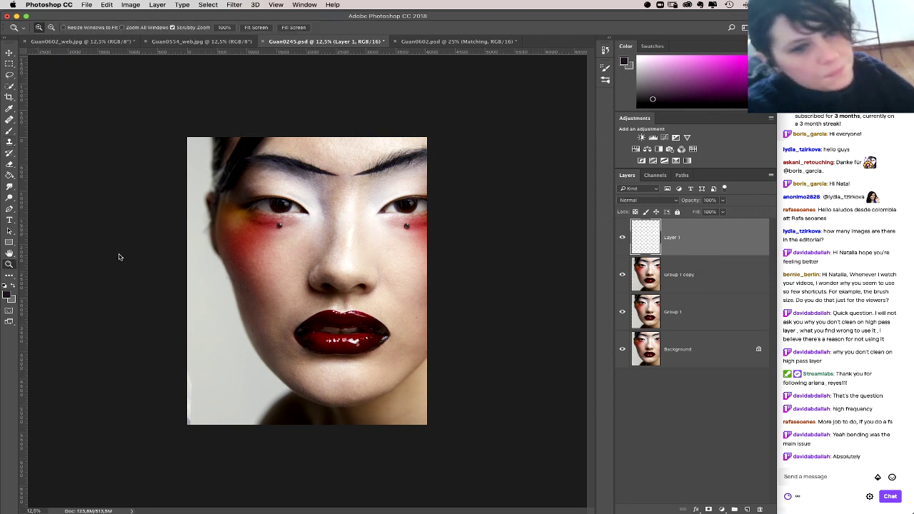
drag(384, 149, 386, 177)
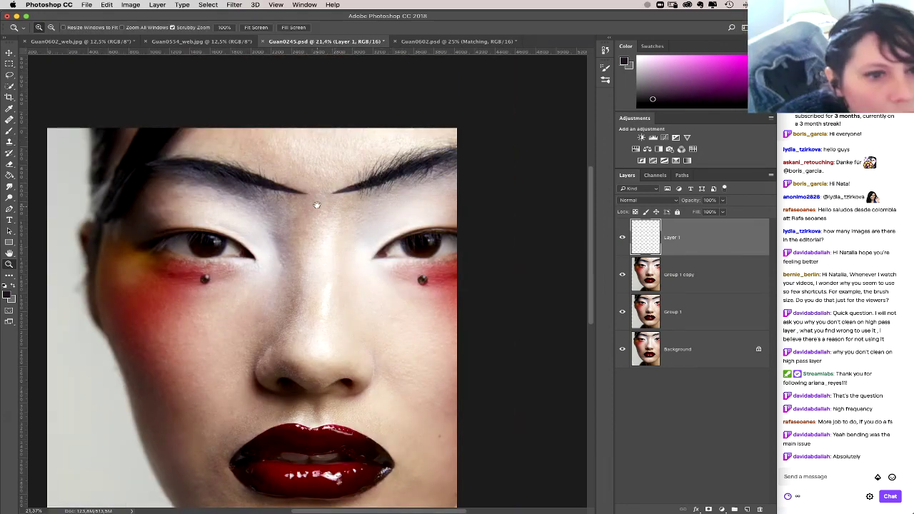
drag(342, 253, 306, 283)
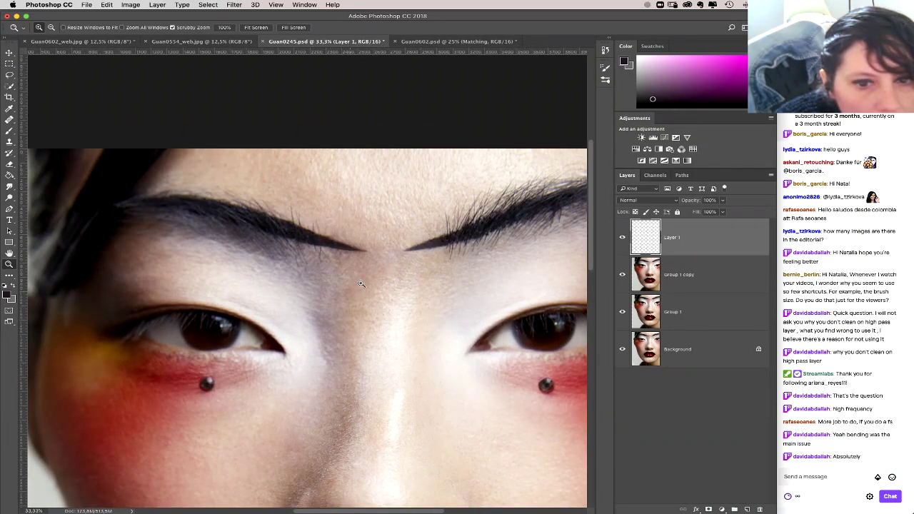
drag(377, 265, 260, 237)
drag(233, 197, 155, 168)
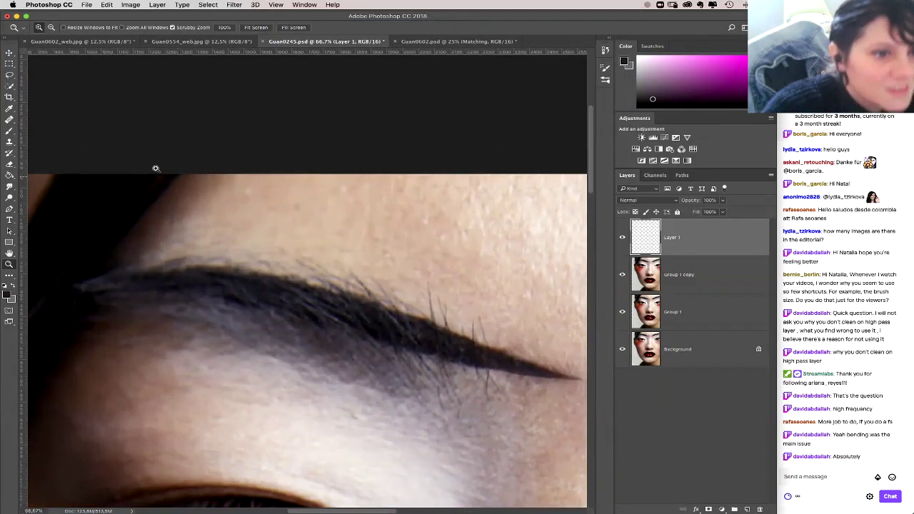
Step: Heal a blemish on the upper brow edge with the Healing Brush, then pan down toward the eye and cheek
key(j)
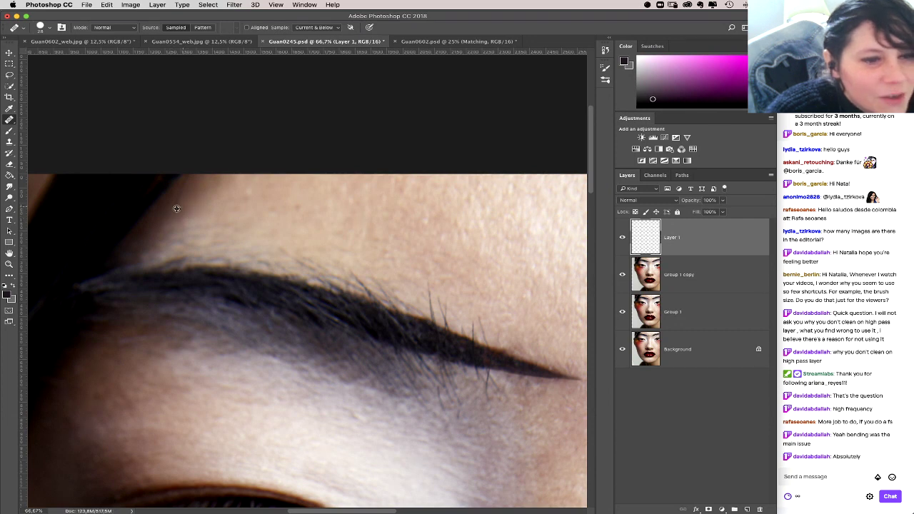
drag(184, 190, 197, 170)
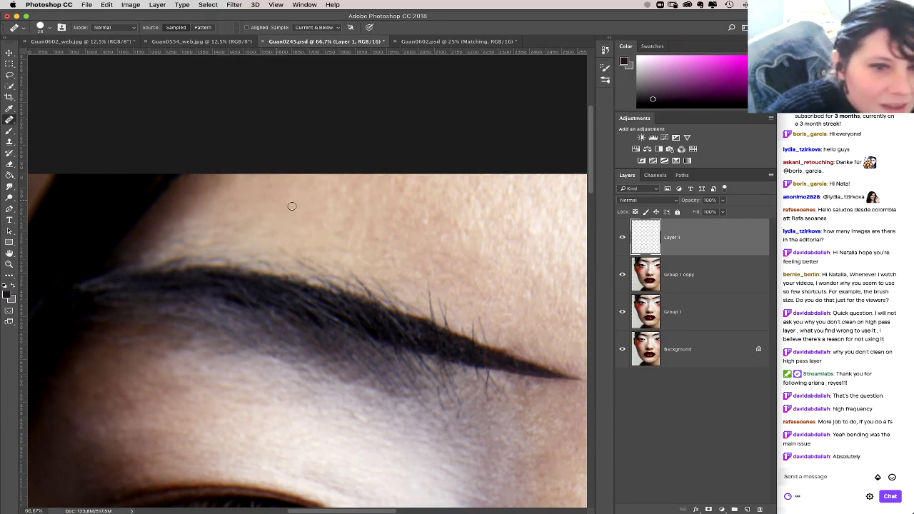
scroll(302, 249, right, 5)
scroll(302, 249, down, 2)
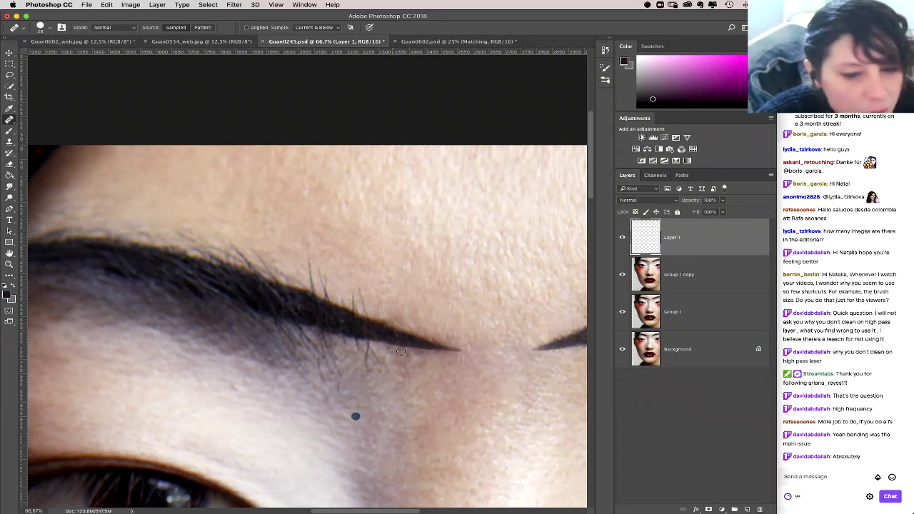
scroll(359, 409, down, 5)
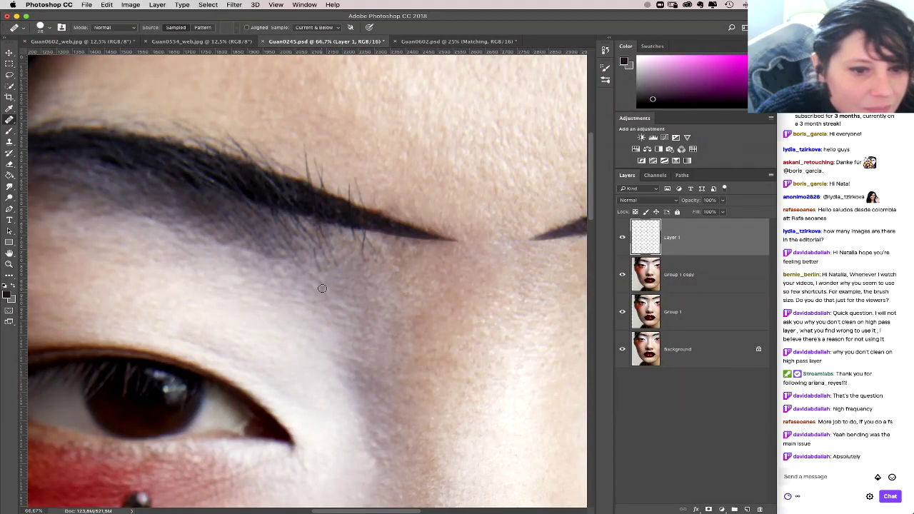
drag(350, 349, 395, 276)
Step: Sample clean chin skin and heal the texture across the chin
scroll(404, 339, down, 5)
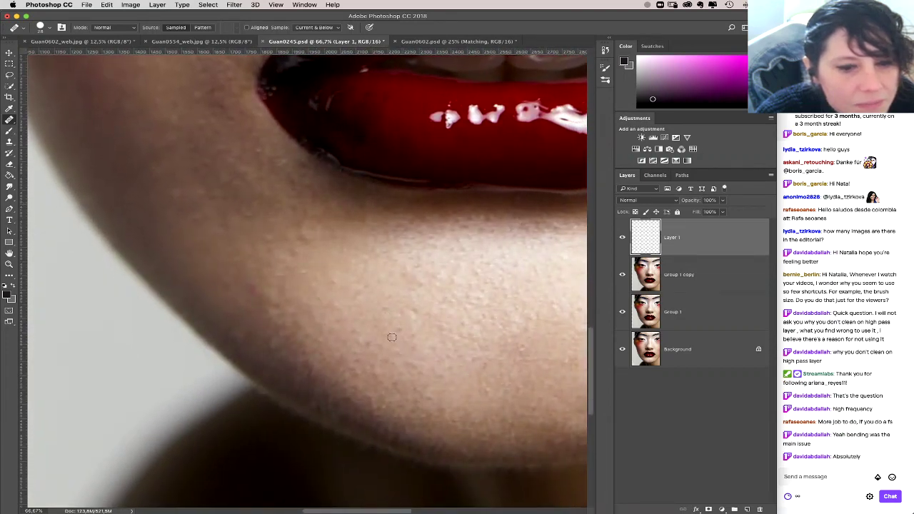
alt+click(360, 307)
drag(366, 297, 370, 307)
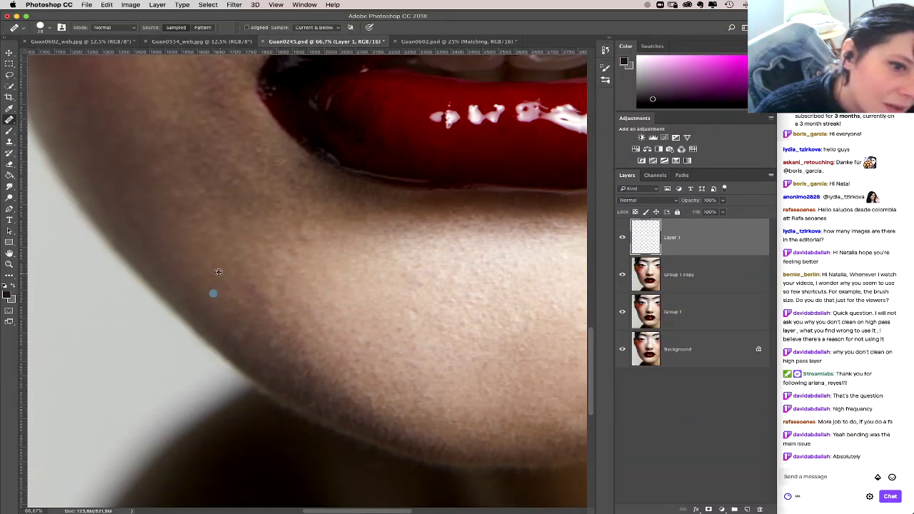
mouse_move(266, 287)
mouse_down()
mouse_move(317, 284)
mouse_move(303, 278)
mouse_up()
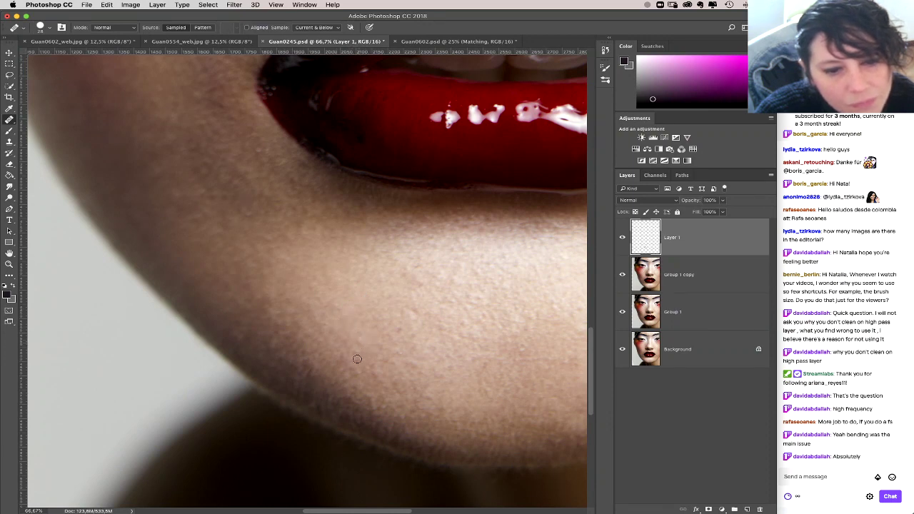
scroll(384, 324, down, 3)
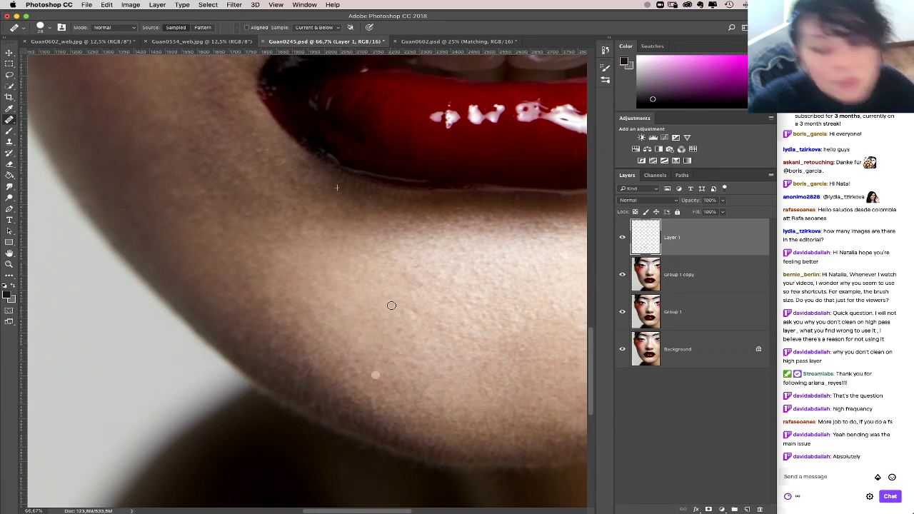
scroll(320, 326, right, 5)
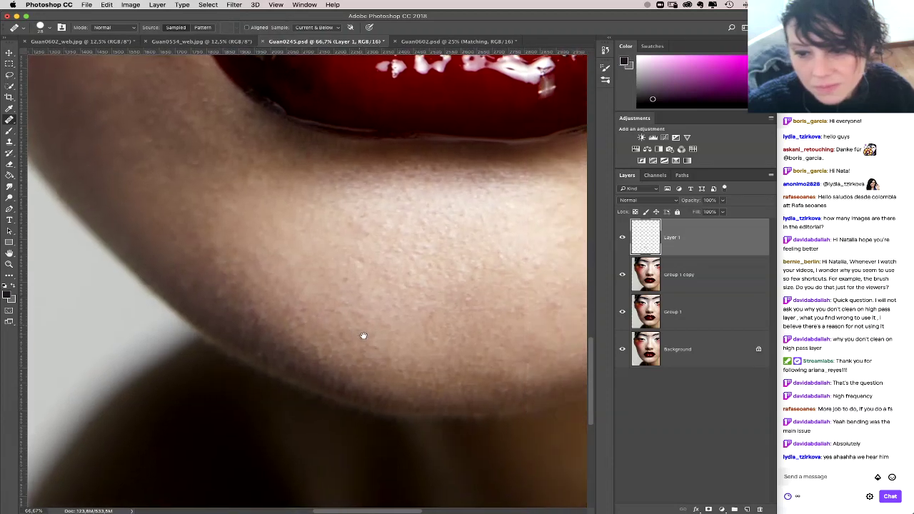
Step: Resample chin skin and heal along the chin's shadow edge
alt+click(329, 274)
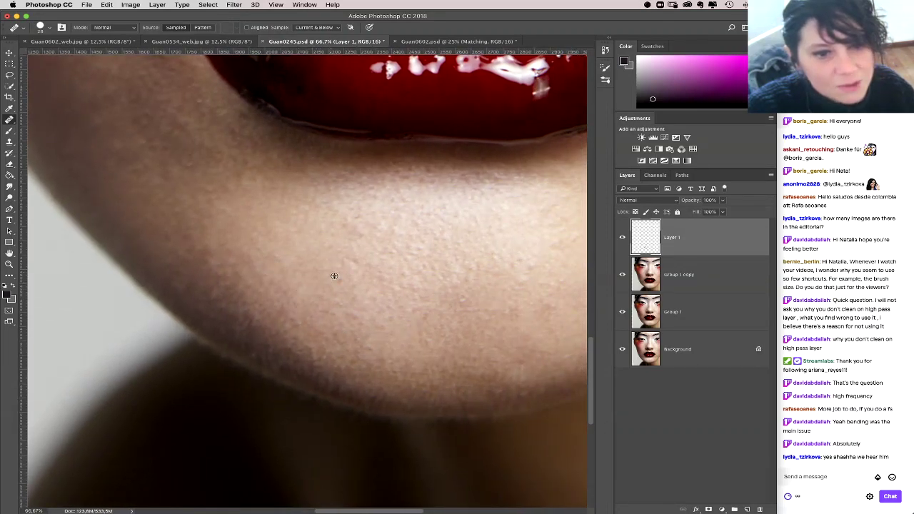
click(285, 304)
alt+click(254, 314)
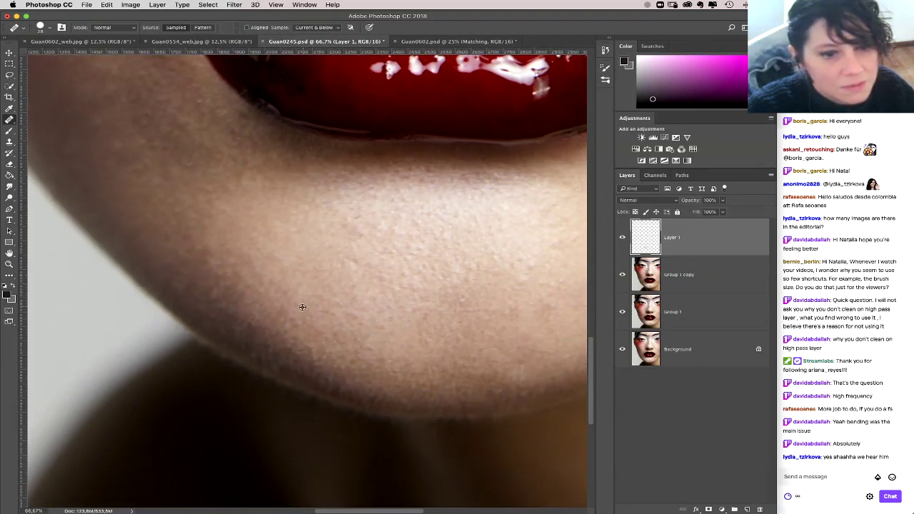
drag(302, 305, 262, 307)
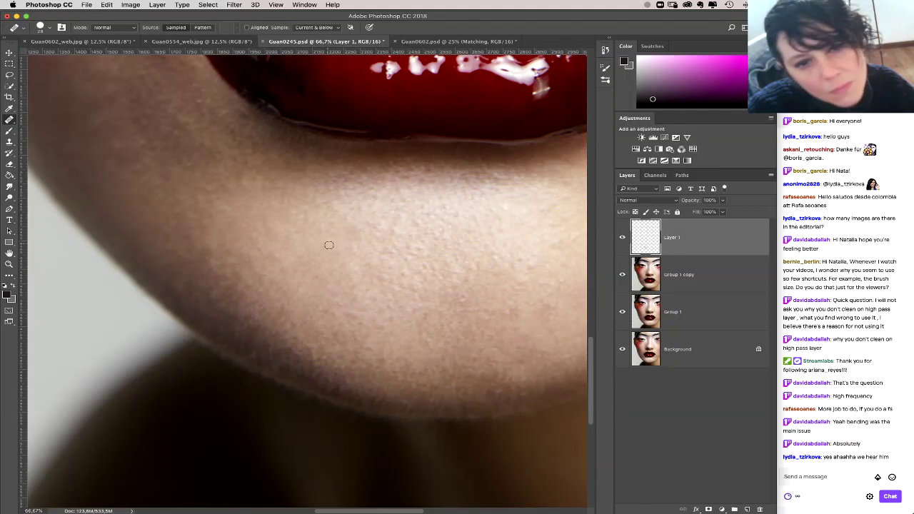
scroll(386, 296, right, 5)
scroll(385, 296, down, 2)
scroll(392, 285, right, 2)
scroll(393, 285, down, 1)
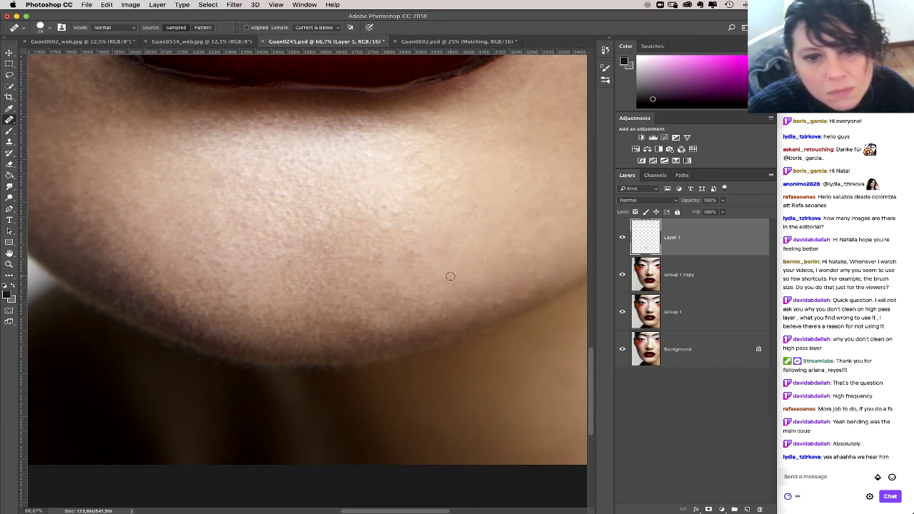
Step: Heal a patch on the chin's right side, then hide Layer 1 to compare before and after
mouse_move(409, 267)
mouse_down()
mouse_move(449, 265)
mouse_move(428, 259)
mouse_up()
alt+click(418, 259)
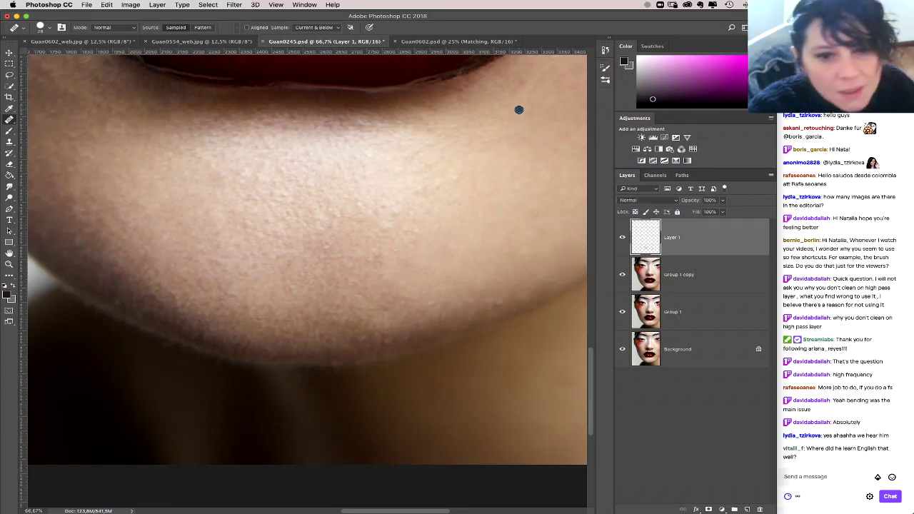
scroll(434, 302, right, 2)
scroll(434, 302, up, 1)
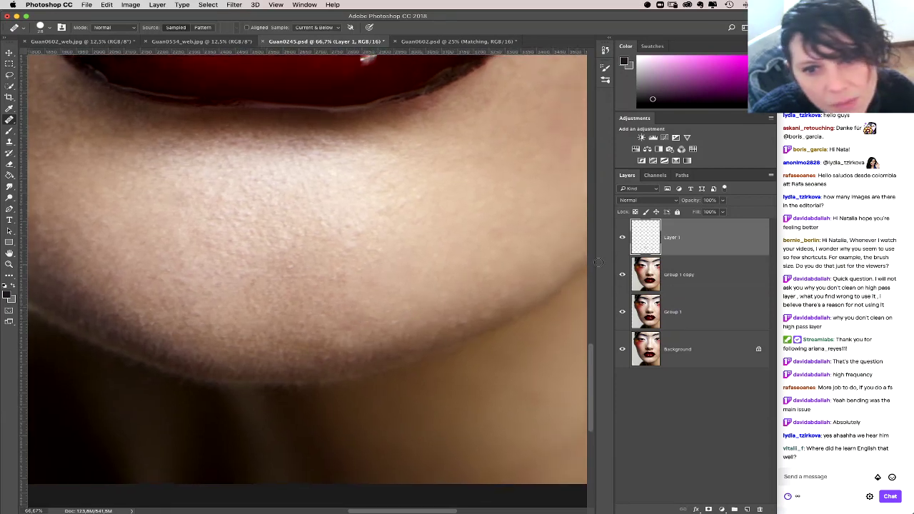
click(621, 240)
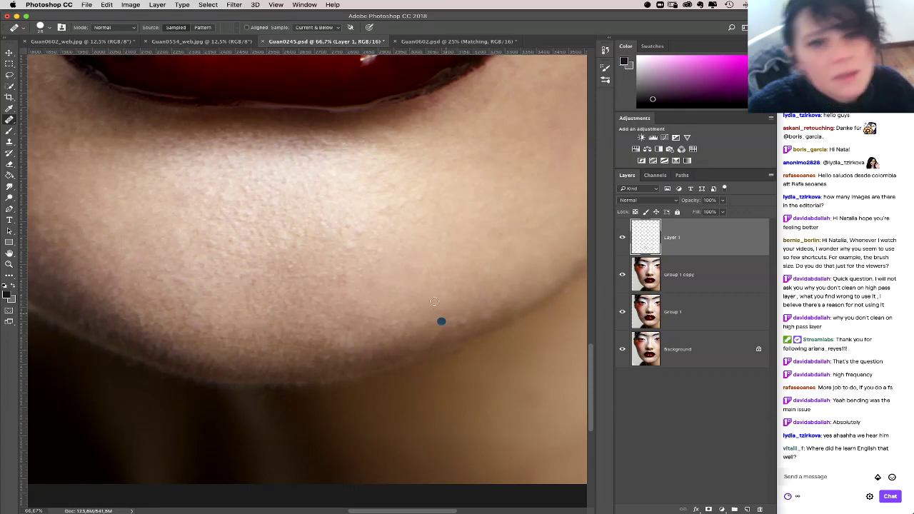
Step: Set the Clone Stamp to Lighten mode at 100% opacity
click(9, 141)
click(137, 29)
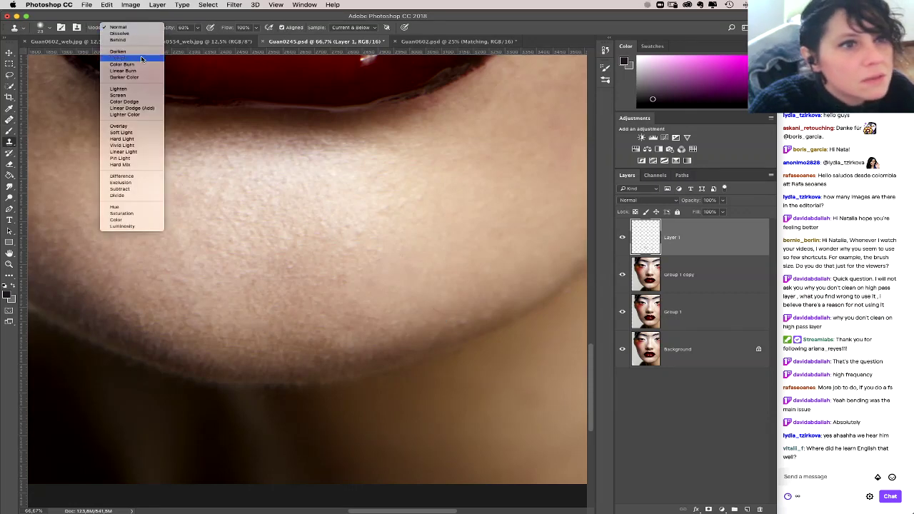
click(141, 88)
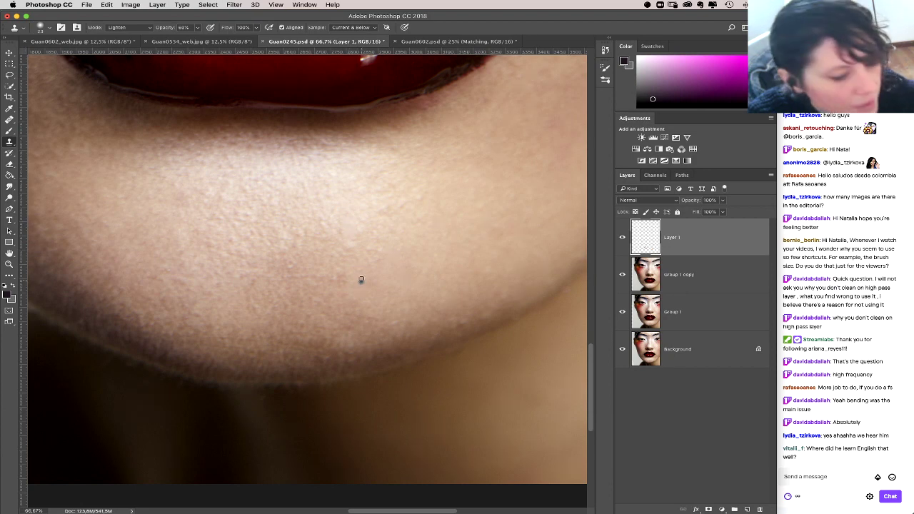
key(0)
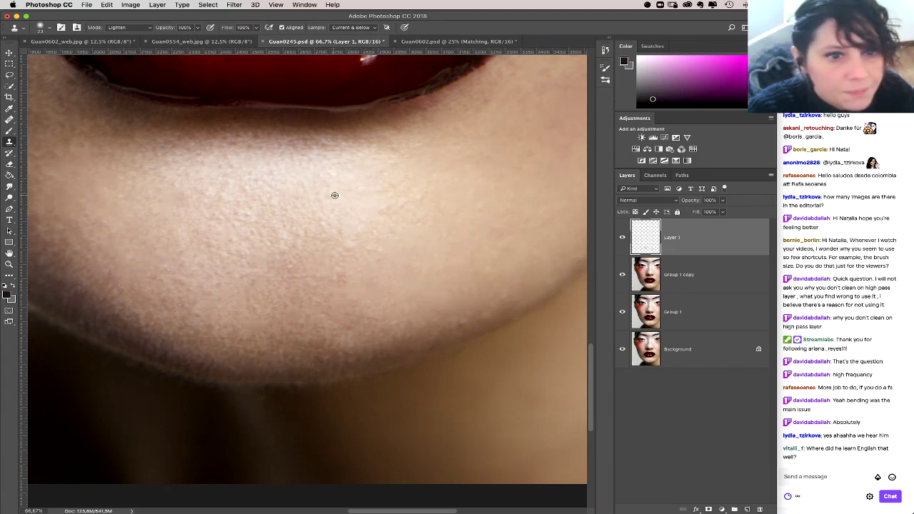
Step: Clone lighter skin over dark spots on the mid-chin, lower chin and jawline
drag(326, 198, 319, 193)
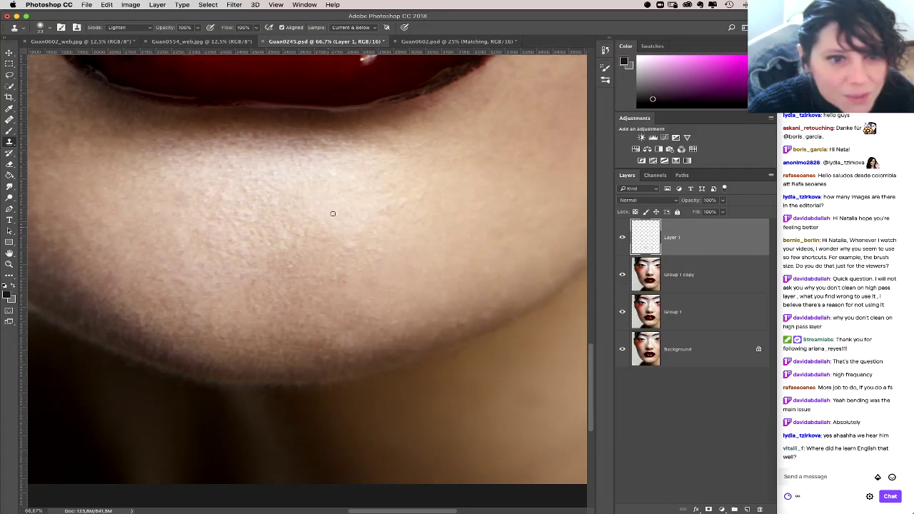
mouse_move(361, 209)
mouse_down()
mouse_move(349, 292)
mouse_move(290, 277)
mouse_move(223, 281)
mouse_move(205, 258)
mouse_move(191, 275)
mouse_move(181, 268)
mouse_move(167, 292)
mouse_move(187, 320)
mouse_up()
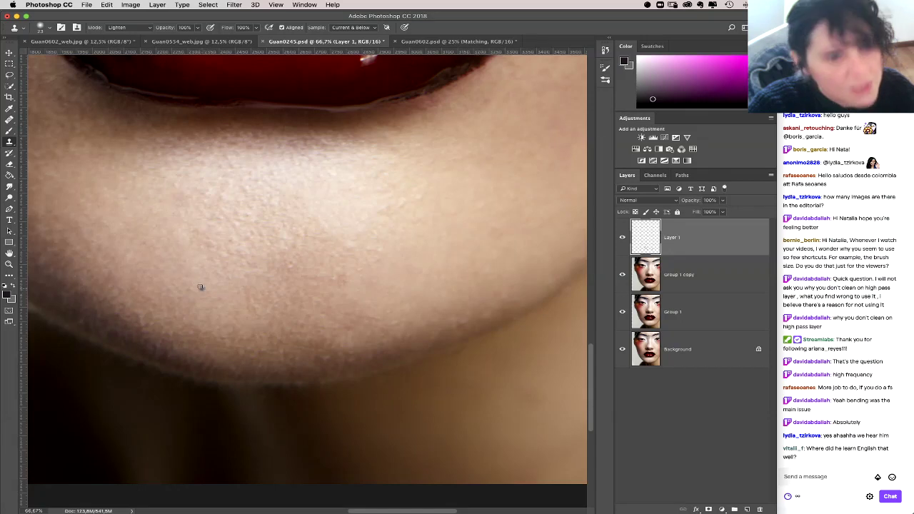
mouse_move(221, 275)
mouse_down()
mouse_move(233, 249)
mouse_move(243, 259)
mouse_up()
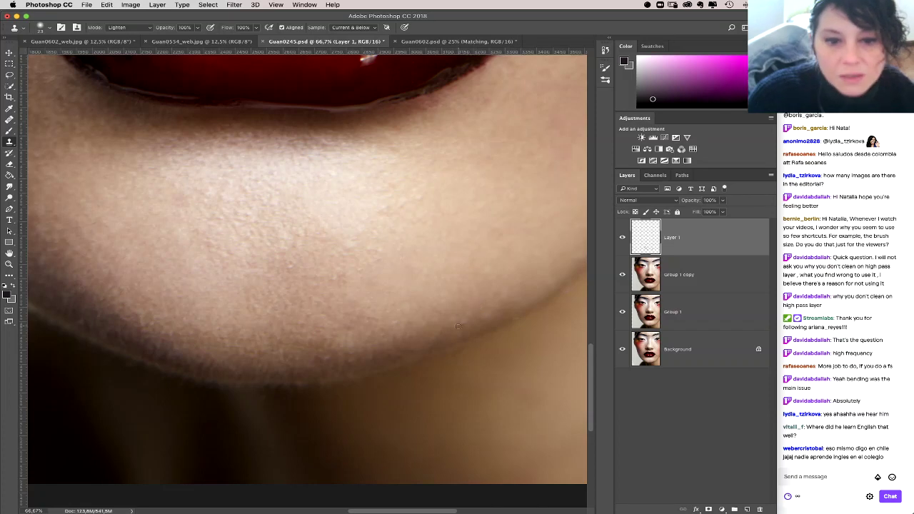
mouse_move(459, 326)
mouse_down()
mouse_move(486, 309)
mouse_move(474, 283)
mouse_up()
Step: Undo the last clone stroke, heal a jawline patch with the Healing Brush, and pan toward the lower lip
key(super+z)
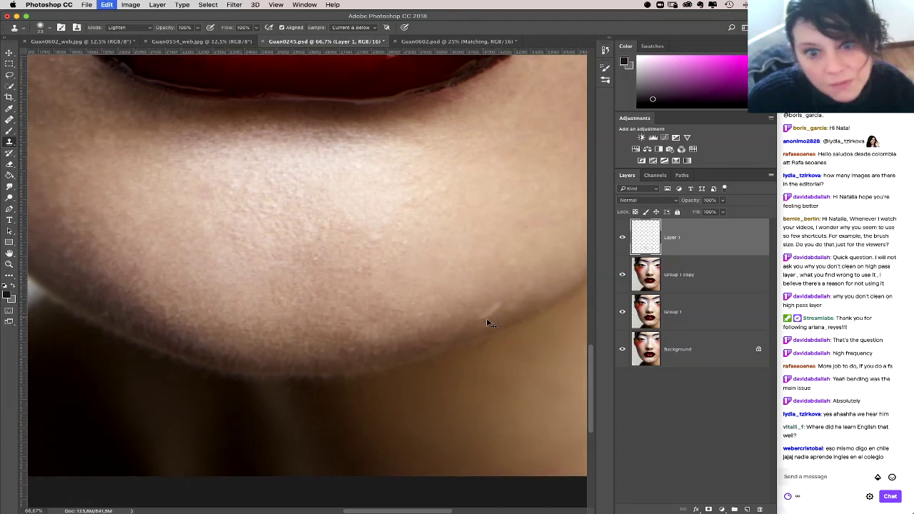
click(9, 119)
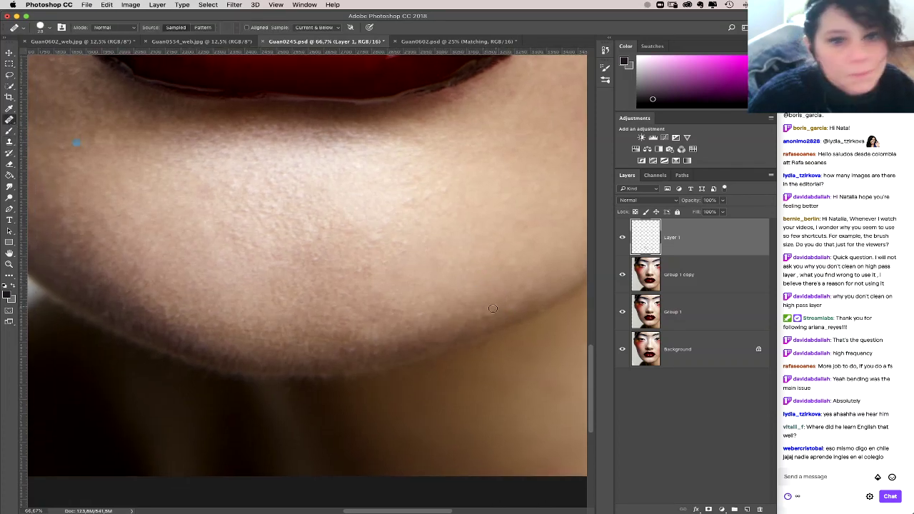
drag(504, 311, 527, 295)
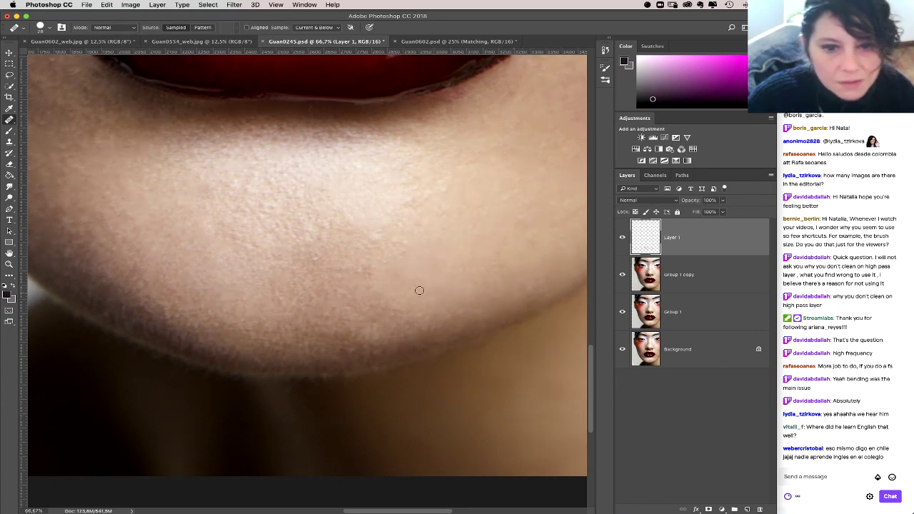
drag(404, 290, 508, 287)
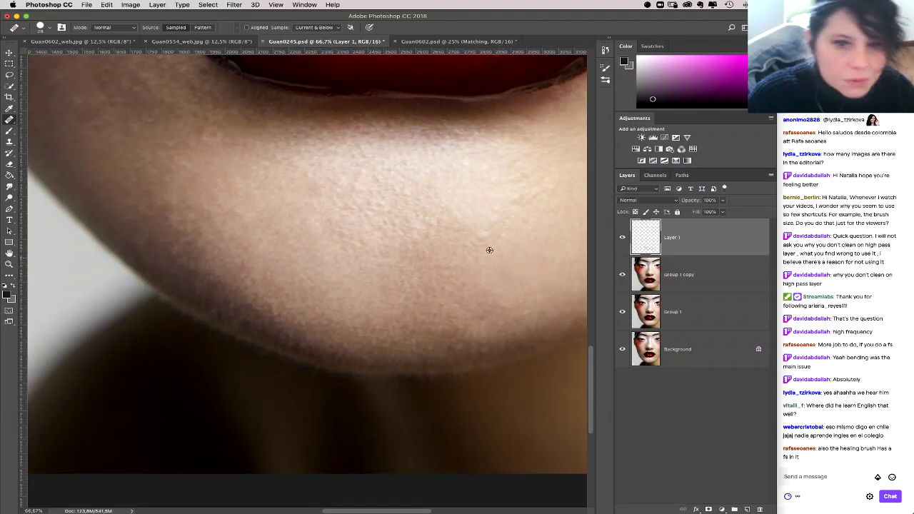
scroll(485, 257, up, 3)
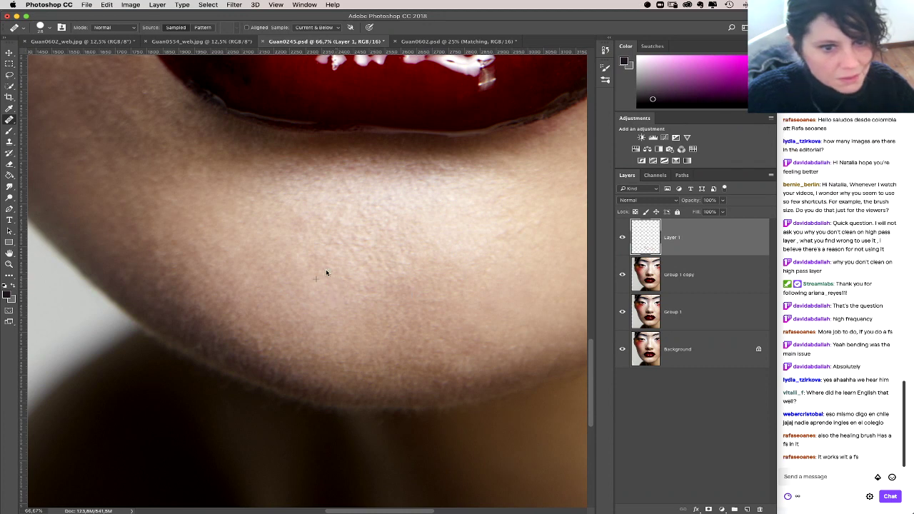
drag(338, 304, 352, 333)
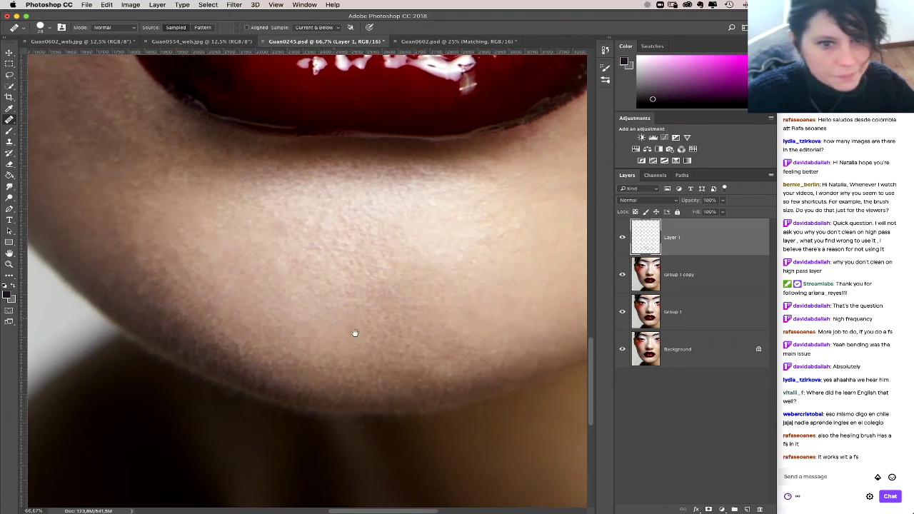
drag(371, 283, 358, 321)
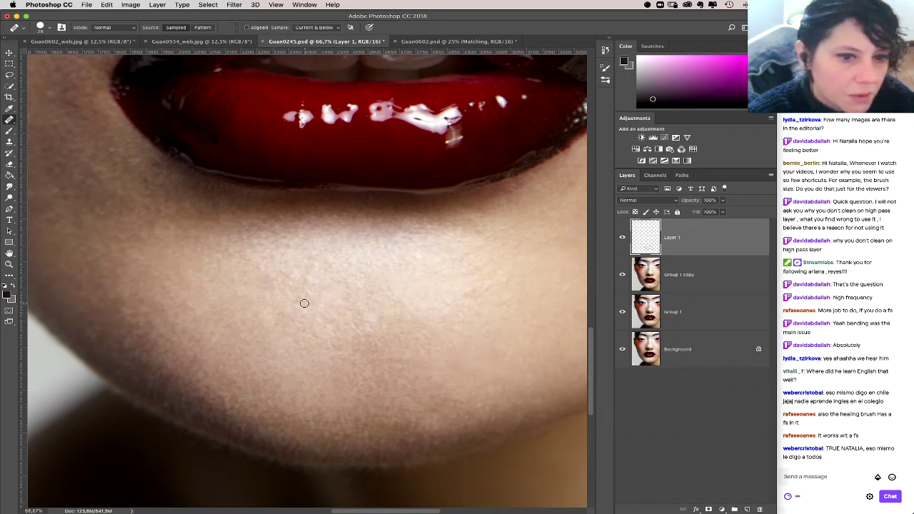
Step: Heal the skin beside the lip corner
scroll(379, 321, right, 5)
scroll(405, 365, up, 2)
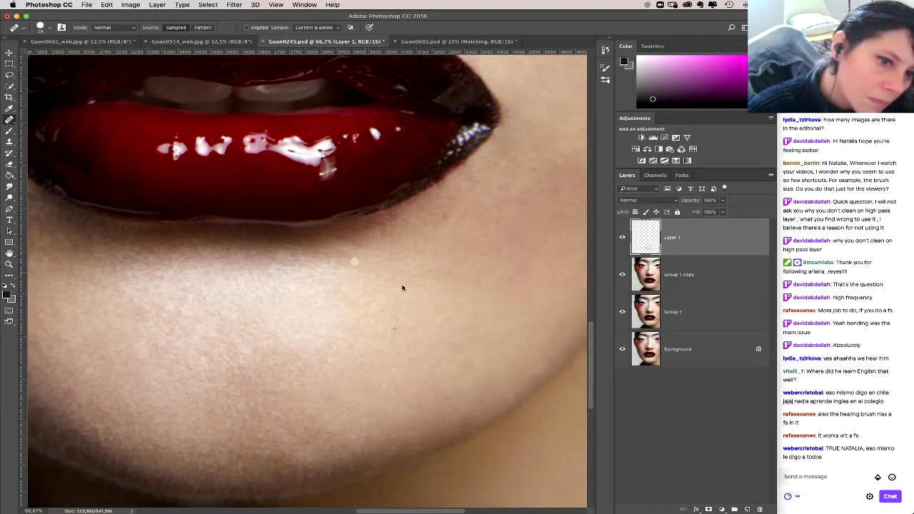
scroll(402, 287, left, 10)
scroll(402, 288, up, 2)
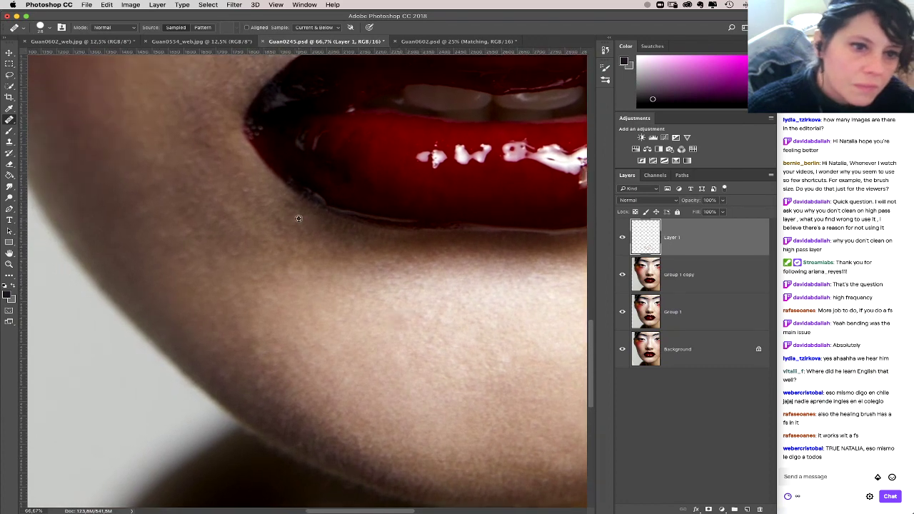
scroll(306, 228, up, 4)
scroll(307, 228, left, 2)
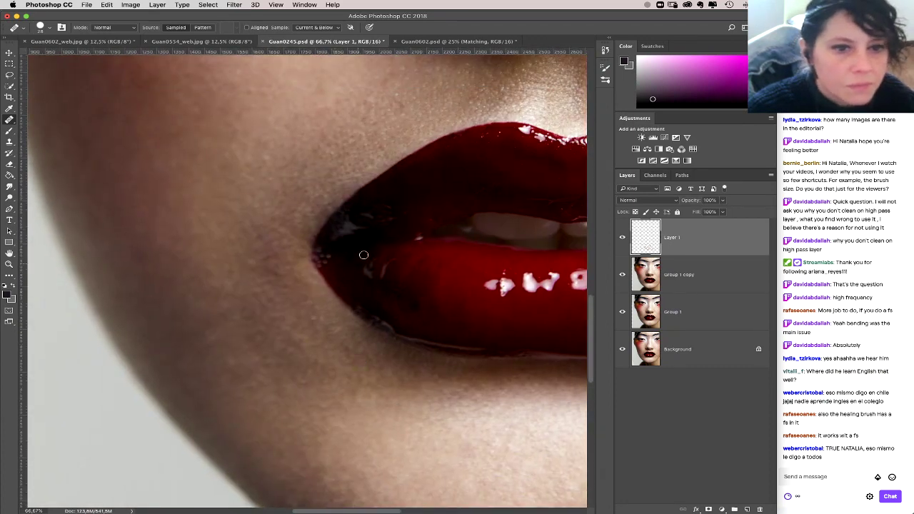
scroll(386, 190, up, 5)
scroll(385, 189, right, 1)
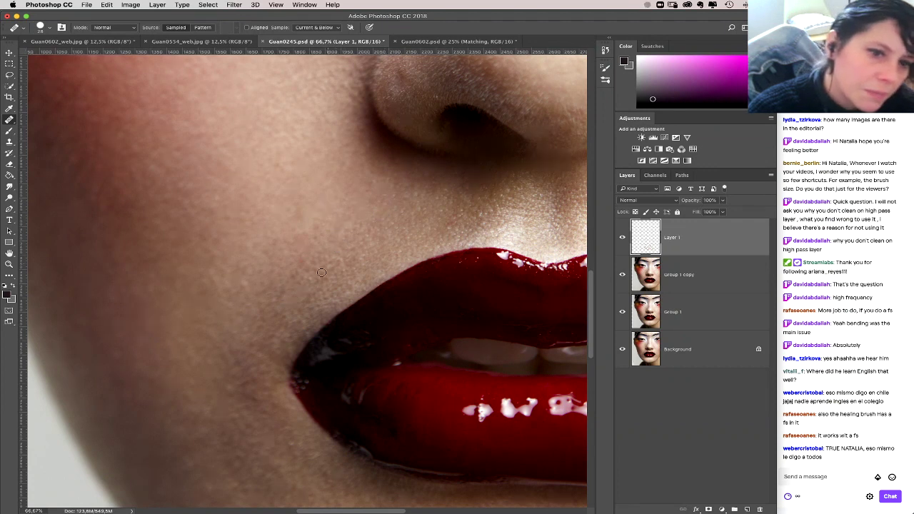
drag(319, 284, 348, 244)
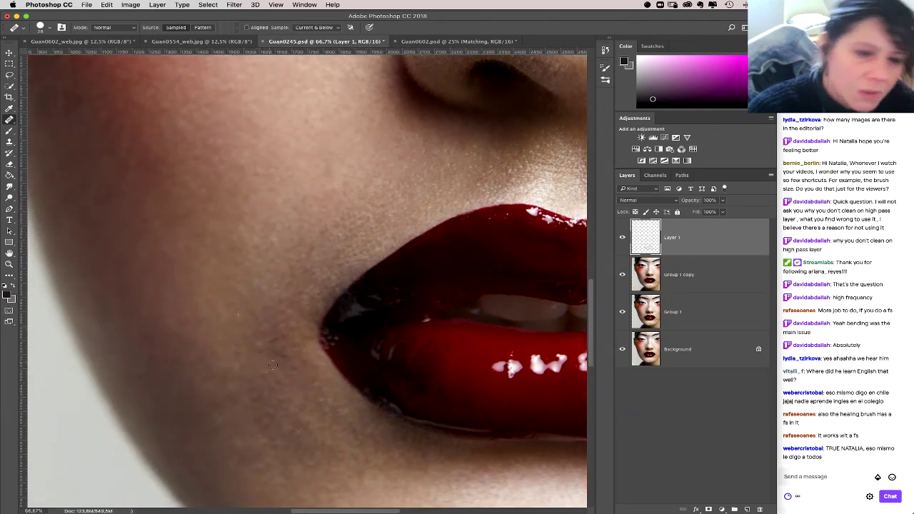
mouse_move(283, 341)
mouse_down()
mouse_move(302, 383)
mouse_move(293, 365)
mouse_up()
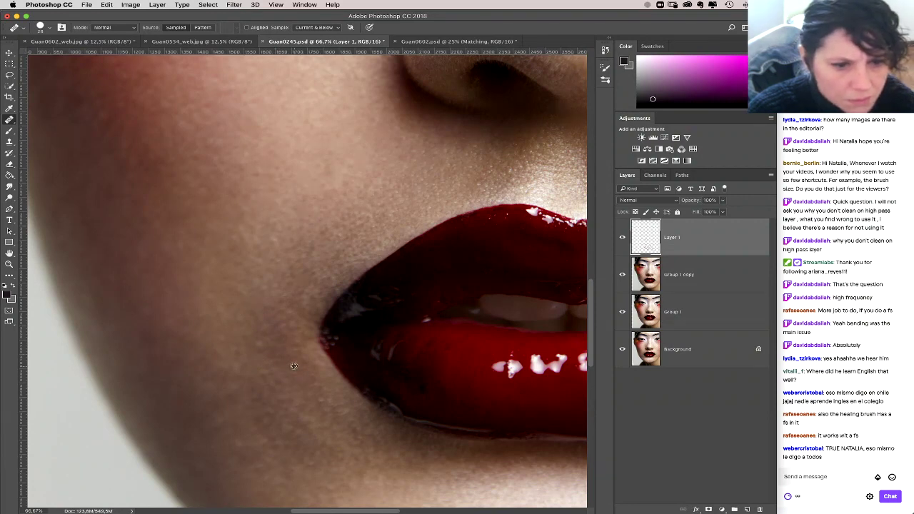
Step: Recentre the face and toggle Layer 1 off and on to compare with the original
drag(364, 285, 247, 328)
drag(262, 359, 282, 322)
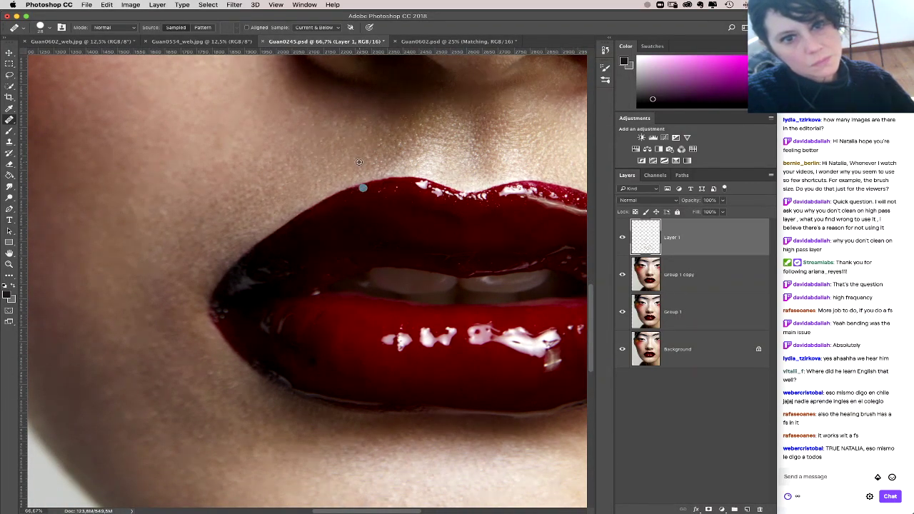
mouse_move(359, 170)
mouse_down()
mouse_move(355, 214)
mouse_move(375, 288)
mouse_up()
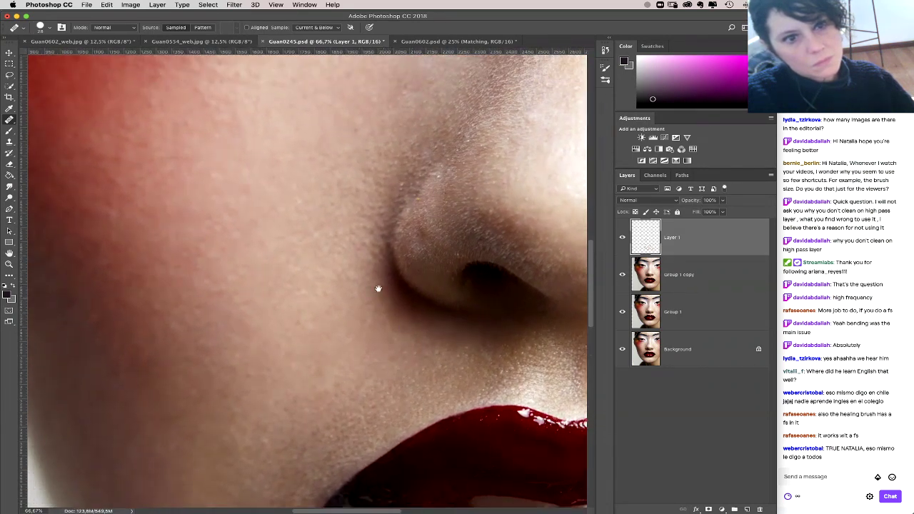
scroll(355, 257, down, 3)
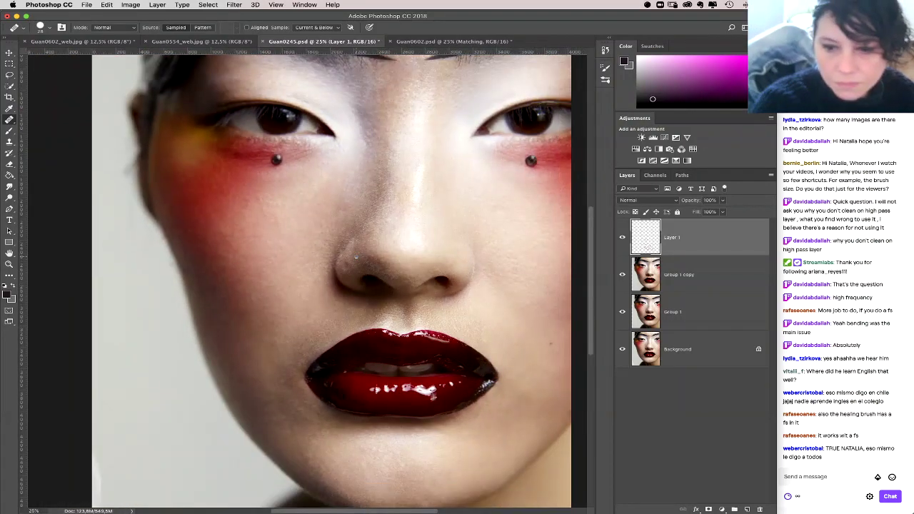
drag(536, 279, 490, 283)
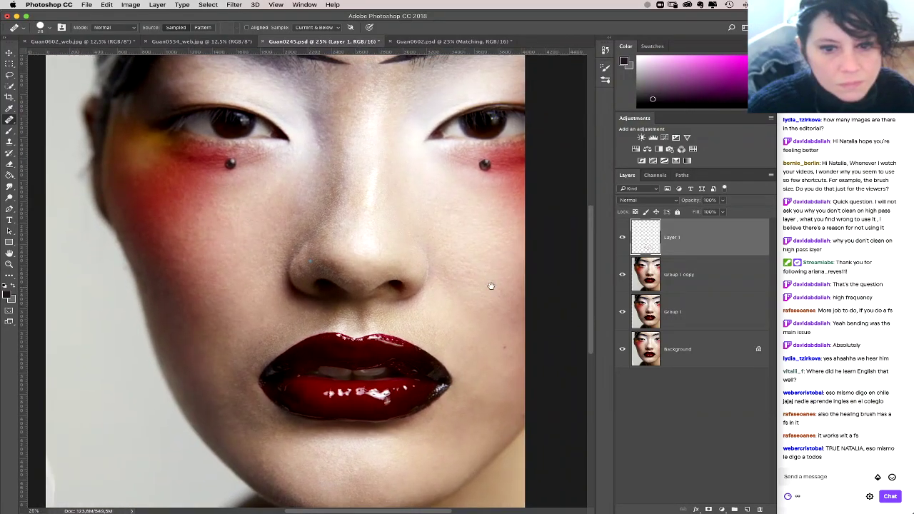
click(623, 238)
click(624, 238)
Step: Select Group 1 copy and zoom out to see the whole image
mouse_move(457, 229)
mouse_down()
mouse_move(438, 312)
mouse_move(481, 160)
mouse_up()
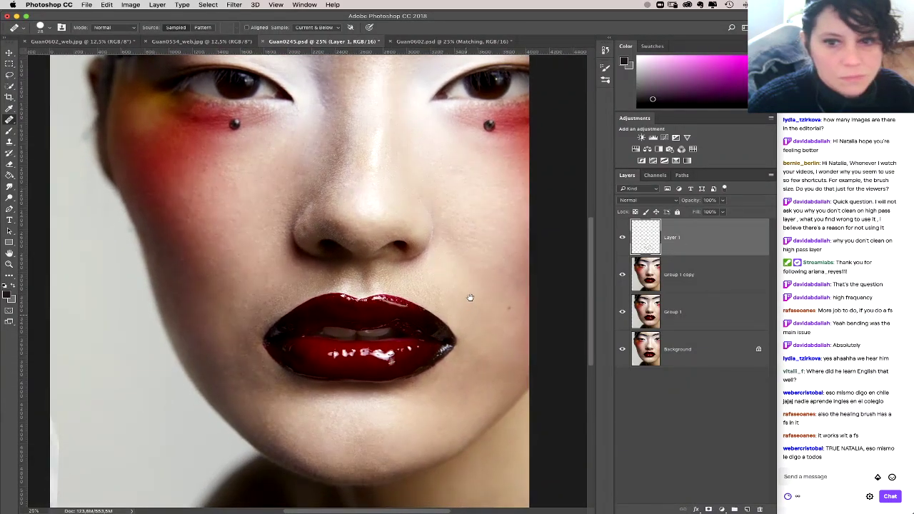
drag(473, 297, 471, 271)
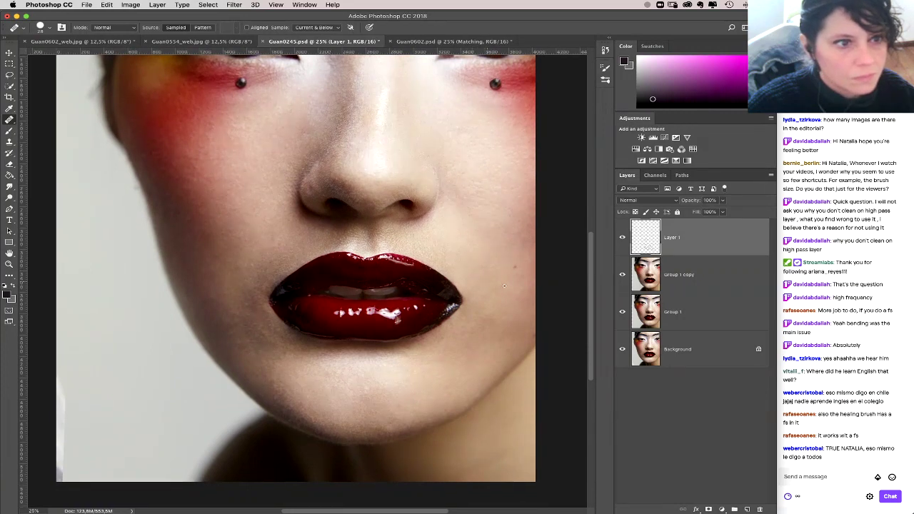
click(683, 282)
key(super+minus)
key(super+minus)
key(super+minus)
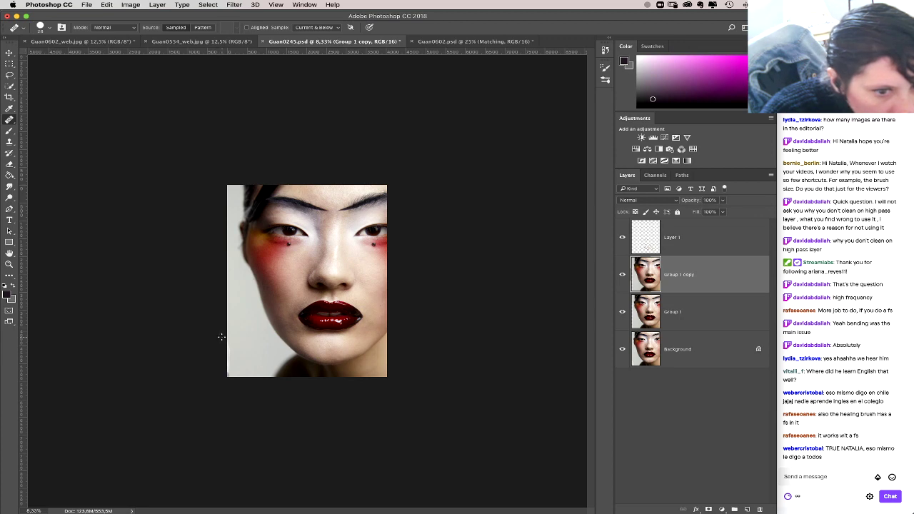
Step: Merge Layer 1 down into Group 1 copy
click(9, 63)
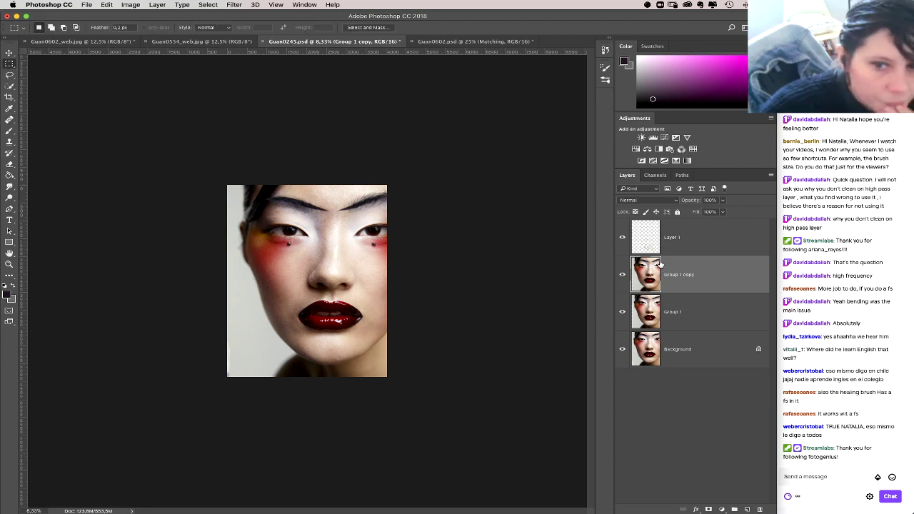
click(674, 241)
click(157, 5)
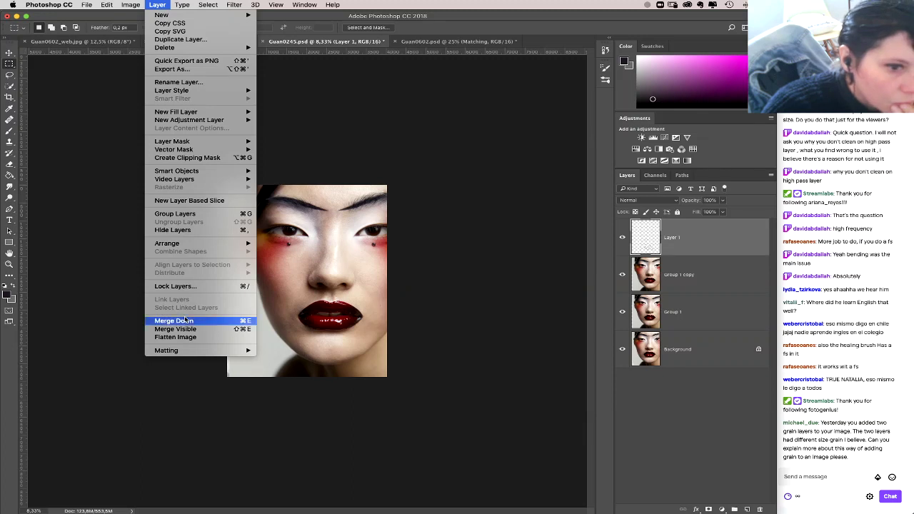
click(185, 319)
Step: Select the portrait's left strip and Paste In Place onto a new layer
drag(223, 166, 271, 395)
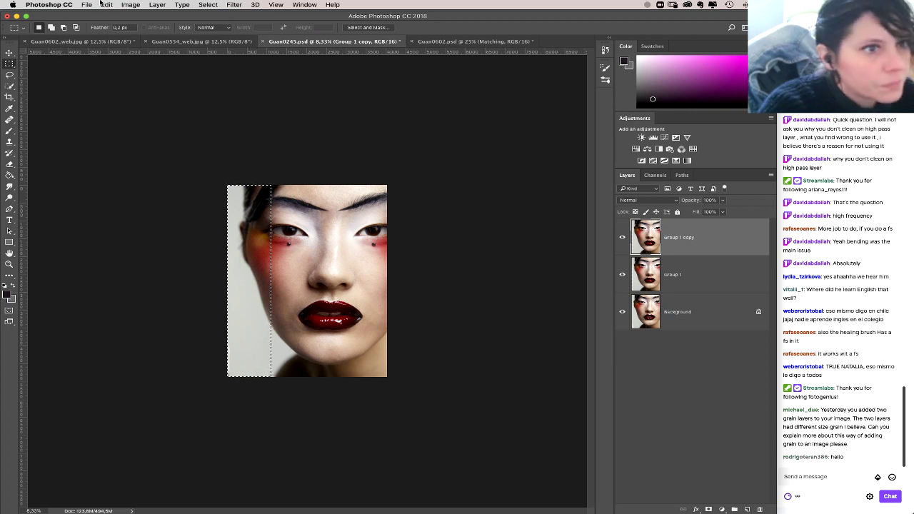
click(104, 4)
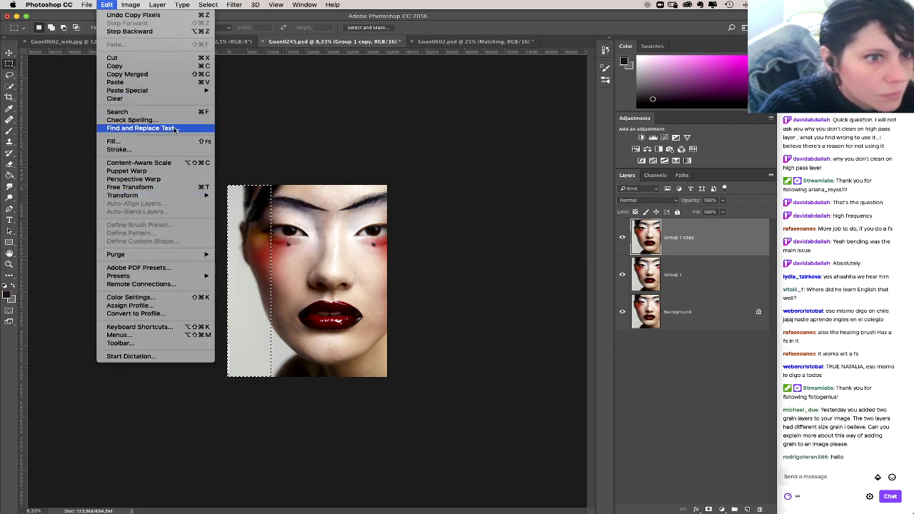
mouse_move(175, 90)
click(246, 99)
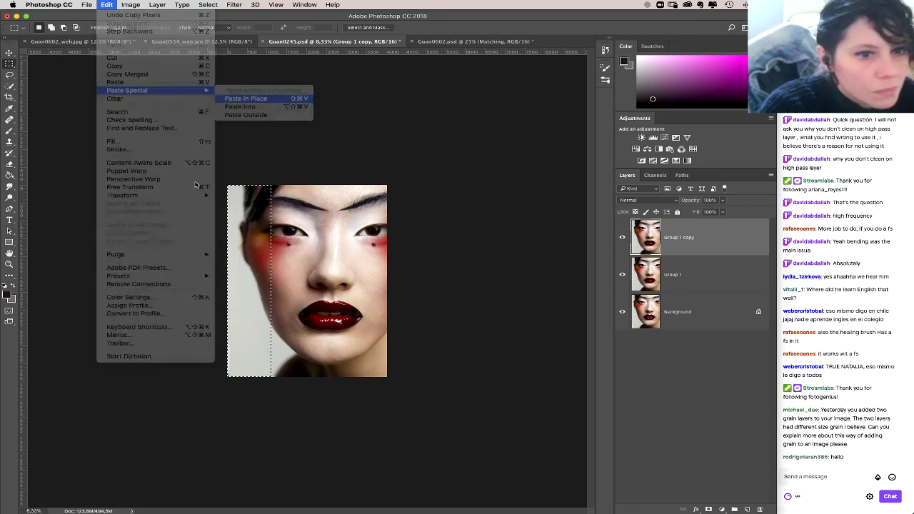
Step: Stretch the pasted strip leftward to about 104% width, undoing an extra stretch
key(super+t)
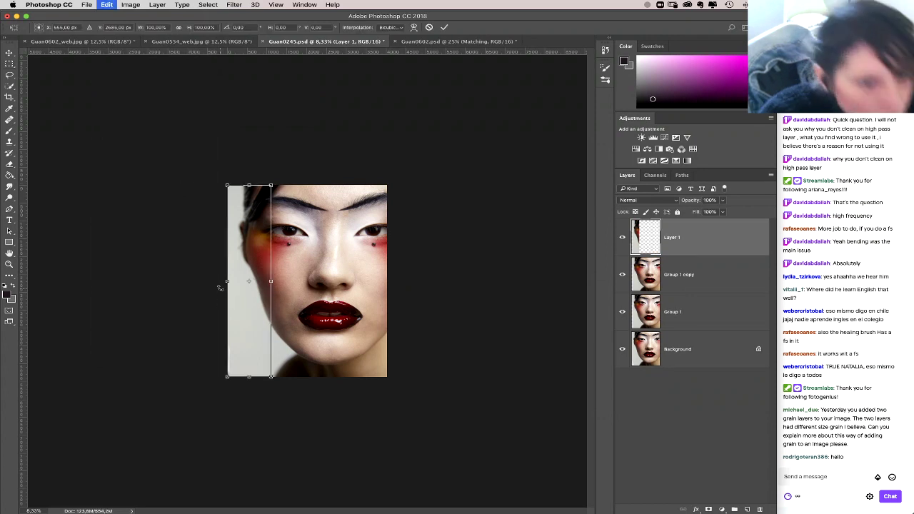
drag(227, 280, 224, 282)
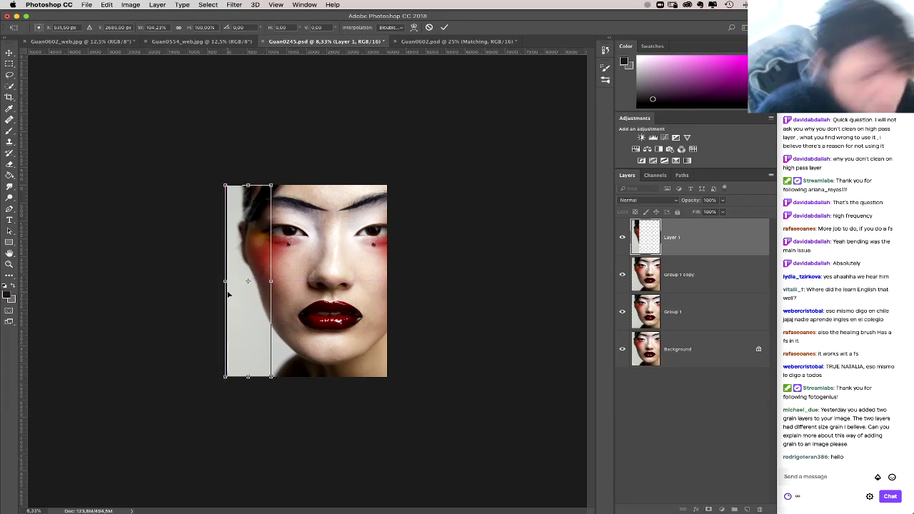
key(super+plus)
key(super+plus)
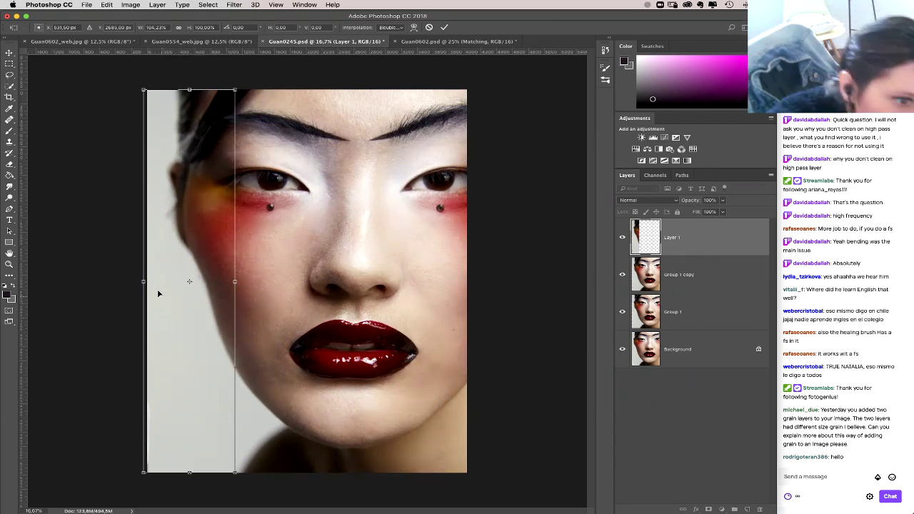
drag(144, 280, 143, 282)
key(super+z)
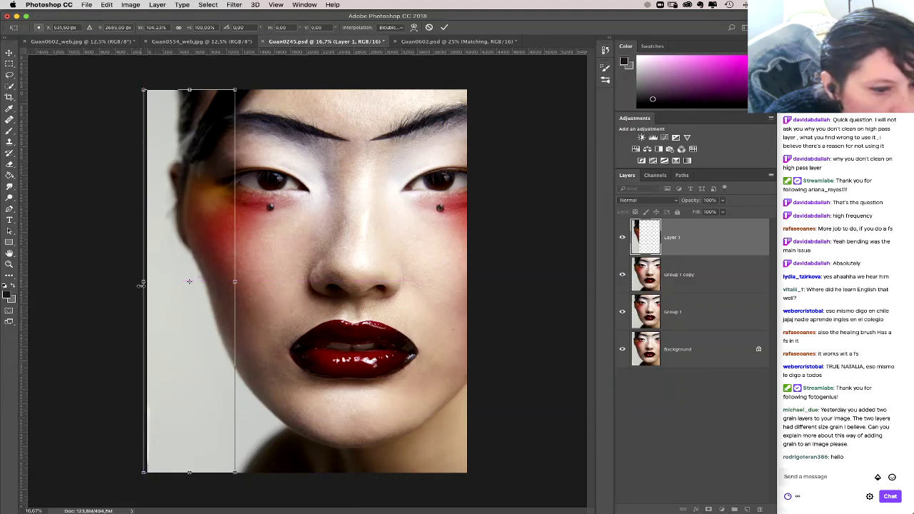
key(Return)
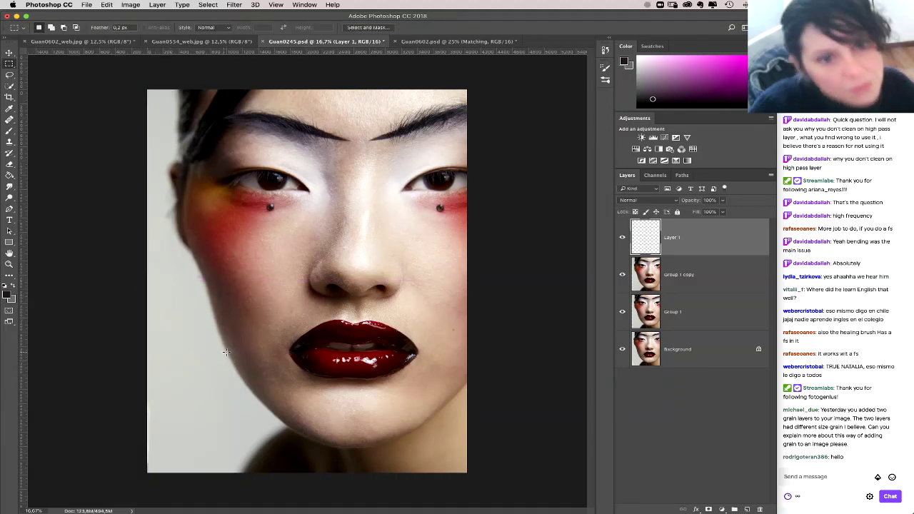
click(621, 238)
click(622, 238)
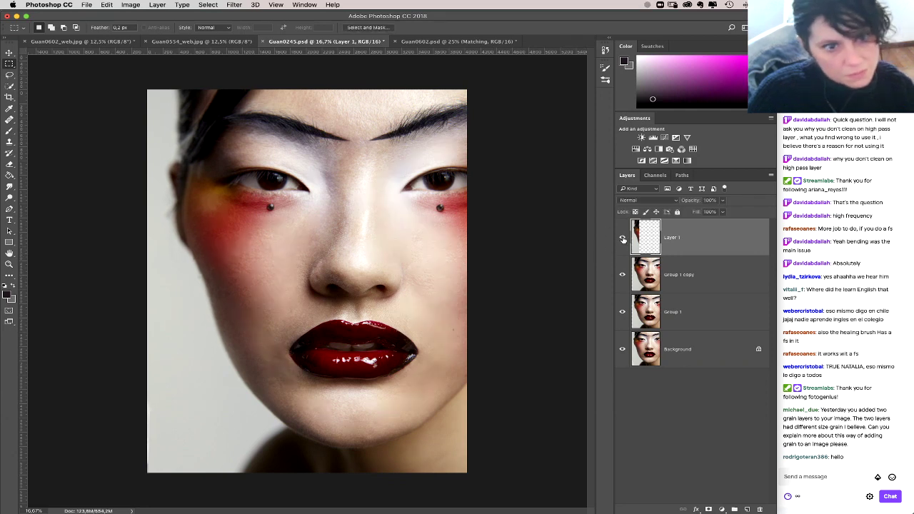
click(9, 142)
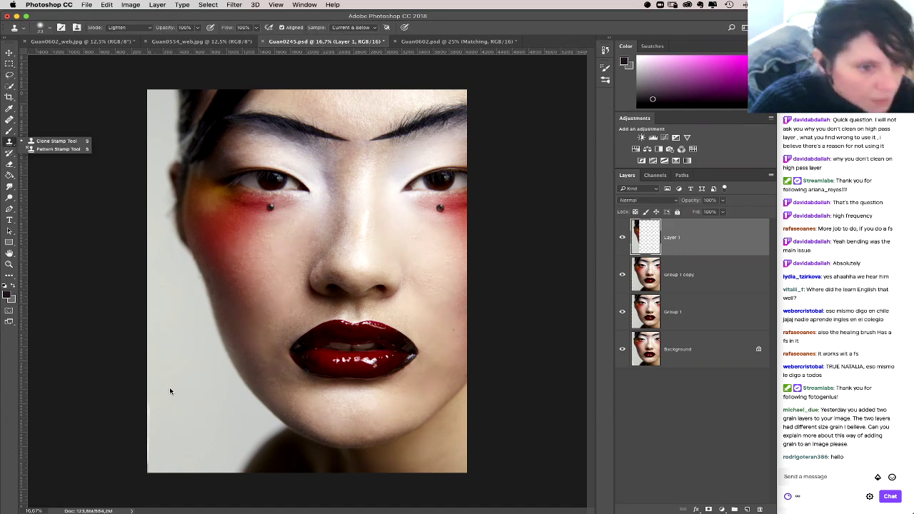
right_click(217, 398)
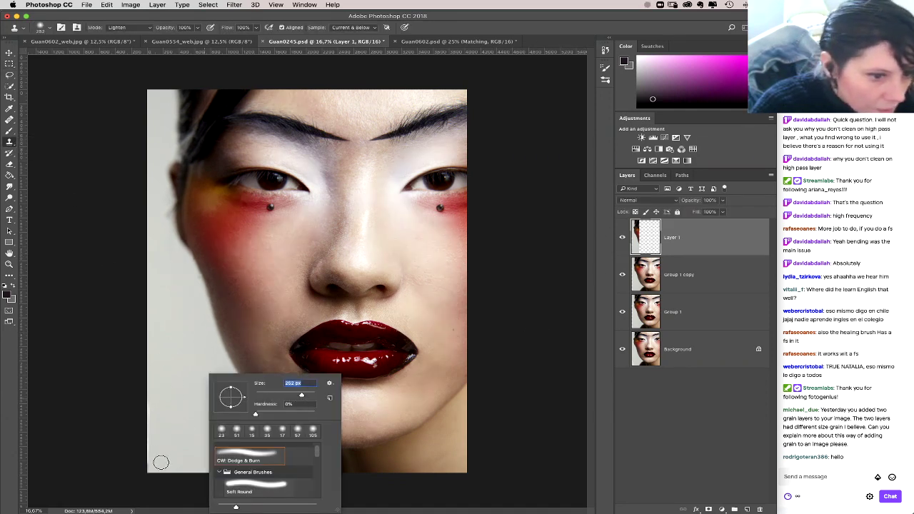
key(Return)
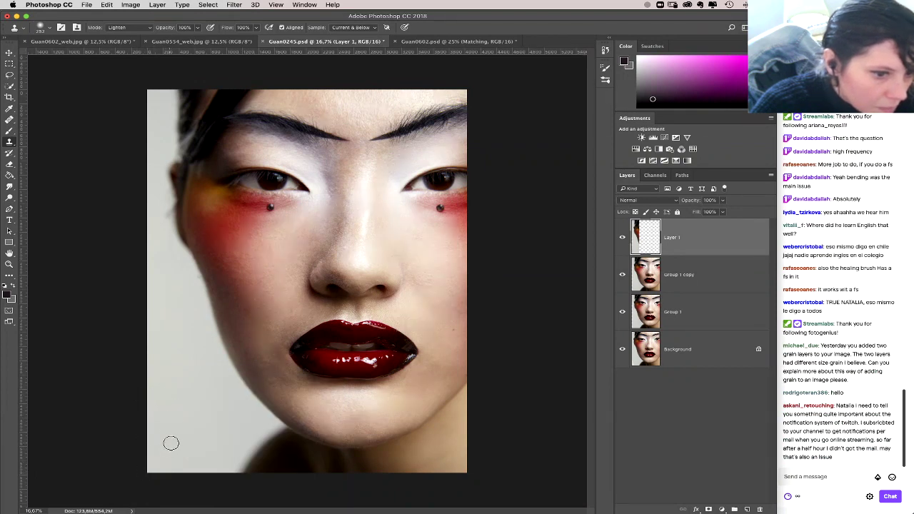
drag(172, 442, 146, 417)
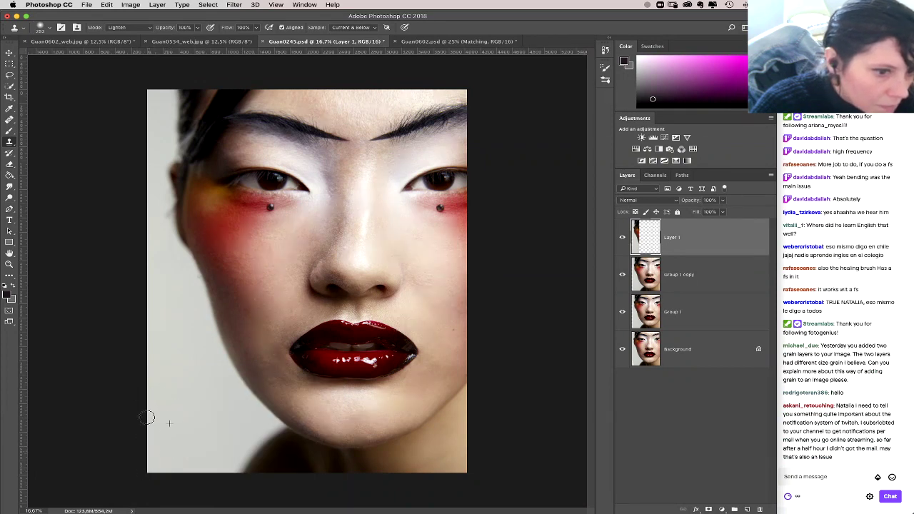
click(165, 5)
click(174, 321)
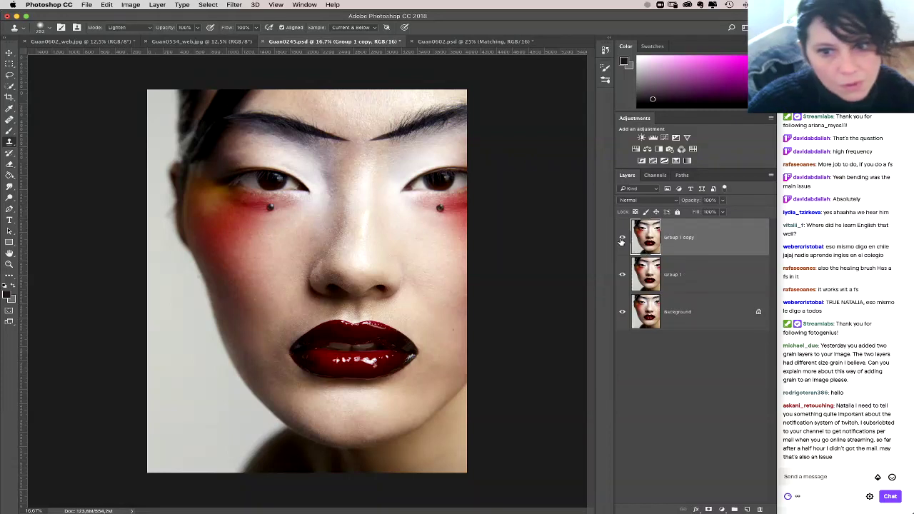
click(622, 240)
click(622, 238)
click(621, 240)
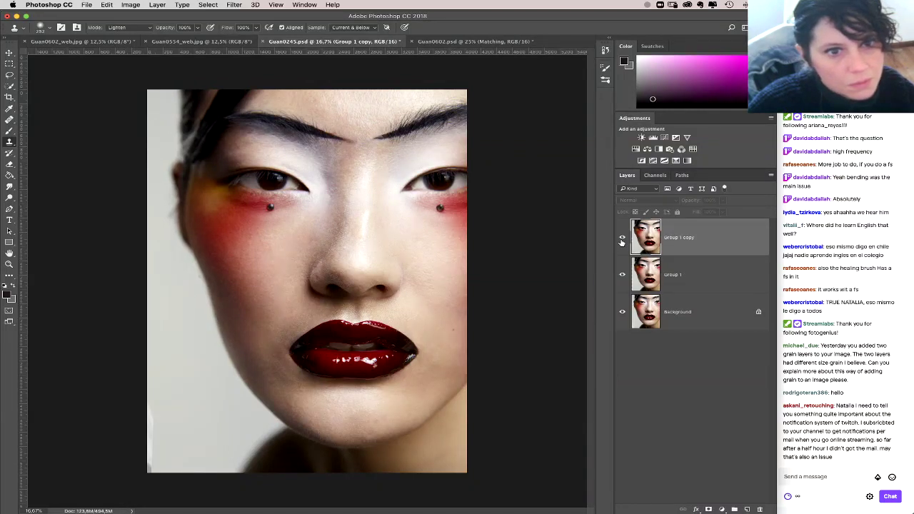
click(621, 240)
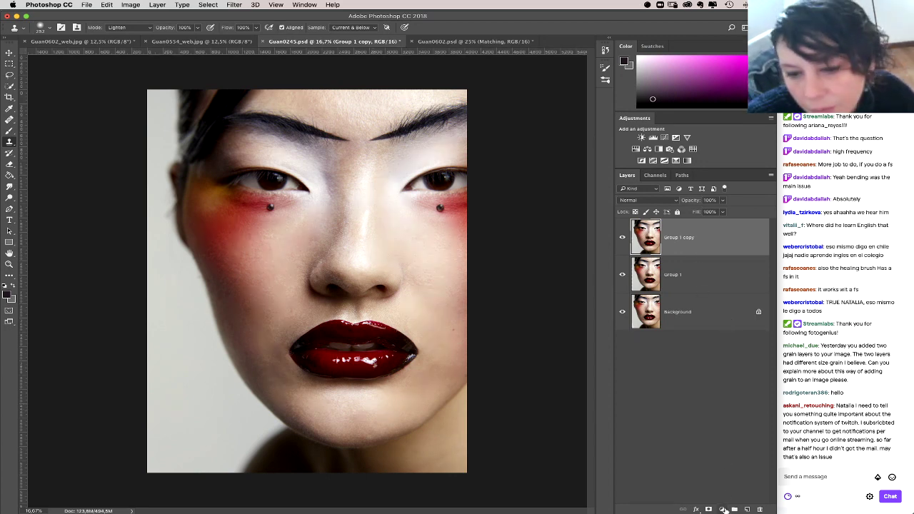
Step: Create a new group with a Hue/Saturation layer at Saturation -100 in Color blend mode
click(734, 509)
click(721, 509)
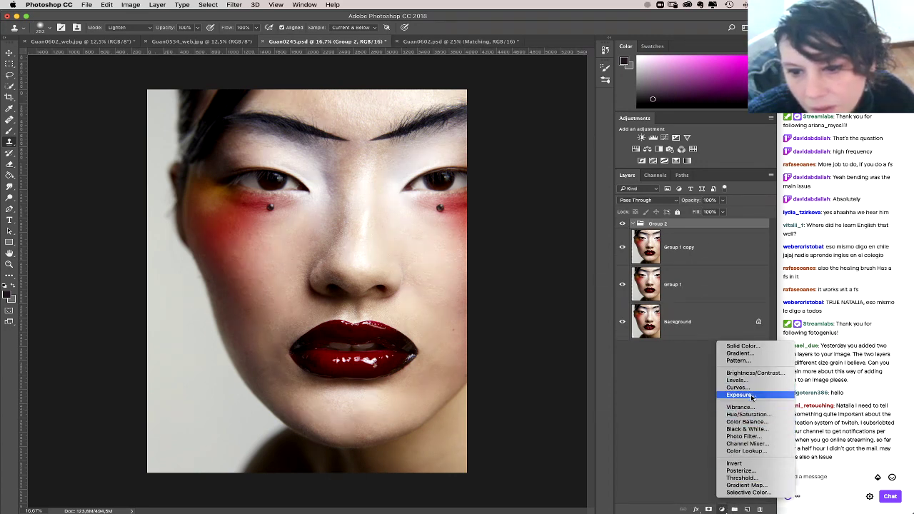
click(747, 414)
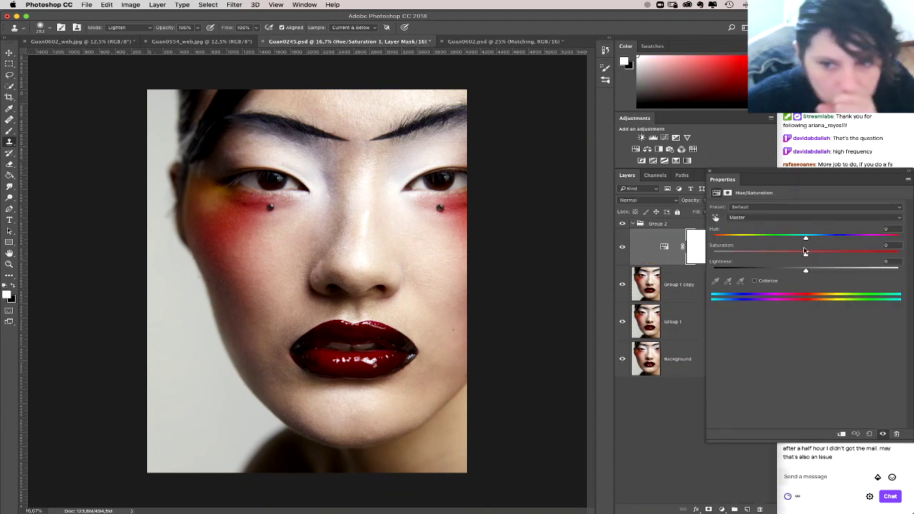
drag(806, 254, 712, 254)
click(643, 201)
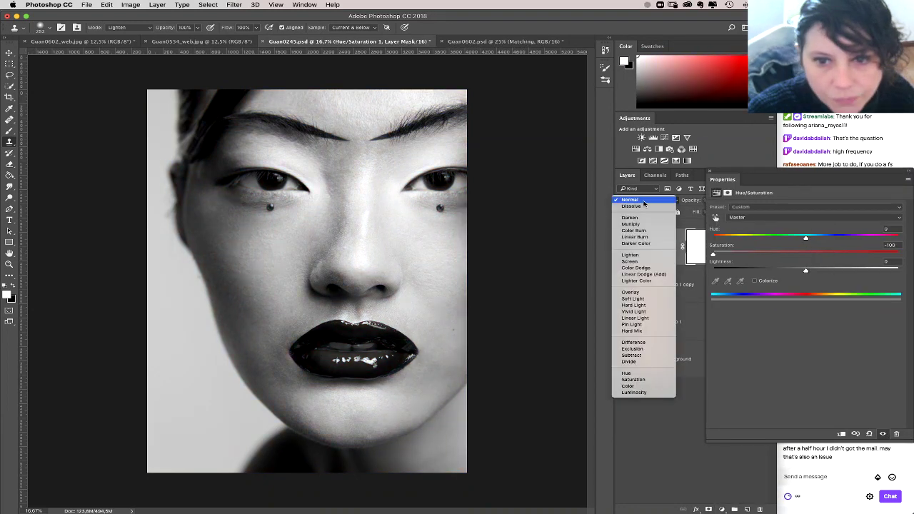
click(627, 386)
click(710, 171)
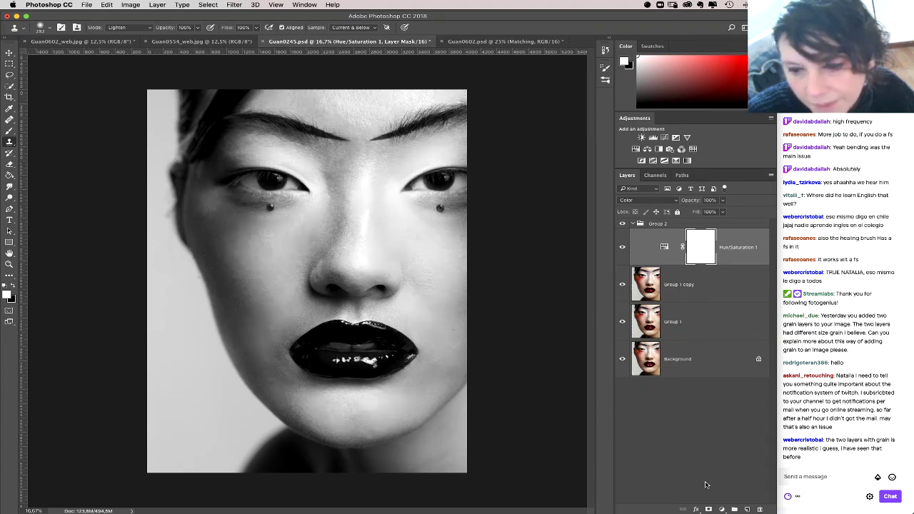
Step: Add a Curves layer set to Multiply, then collapse the group and select Group 1 copy
click(721, 509)
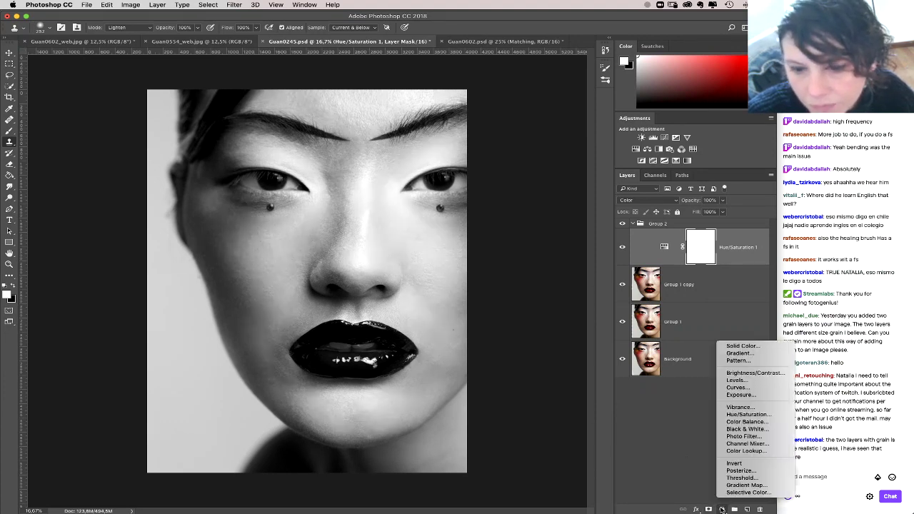
click(740, 390)
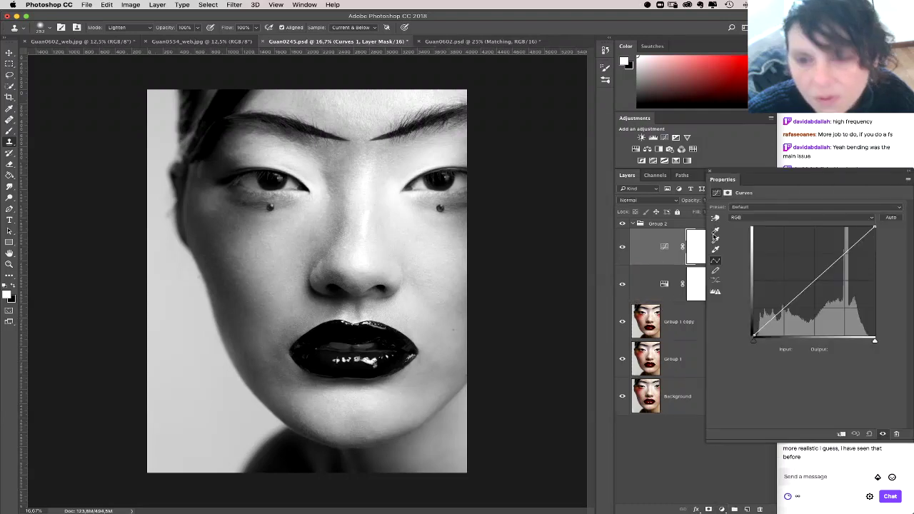
drag(782, 184, 602, 287)
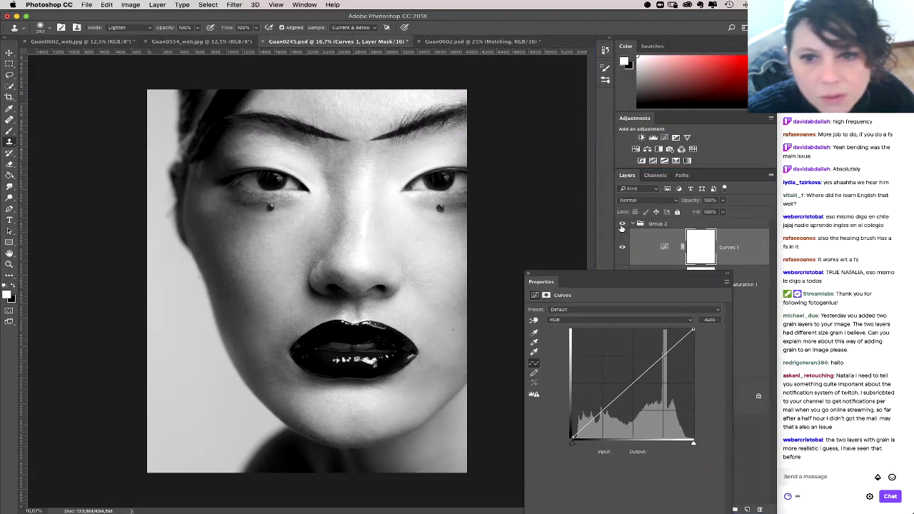
click(646, 199)
click(631, 224)
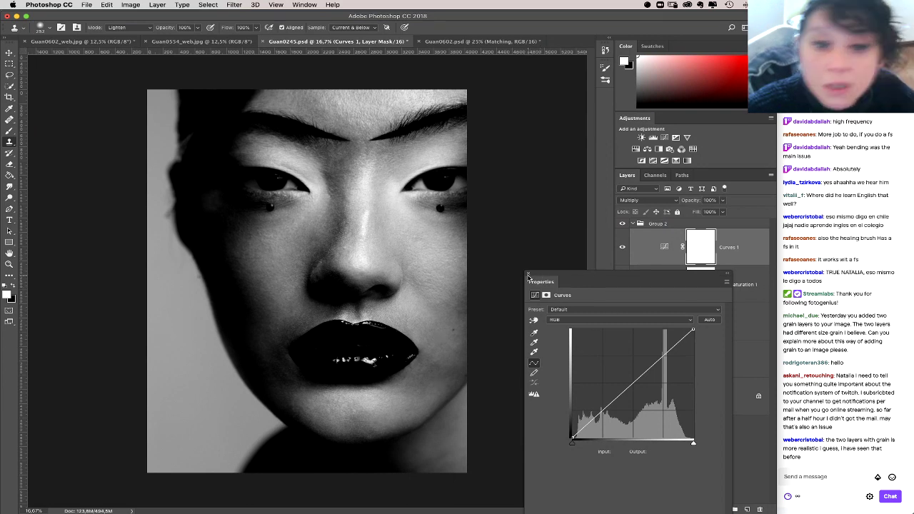
click(526, 274)
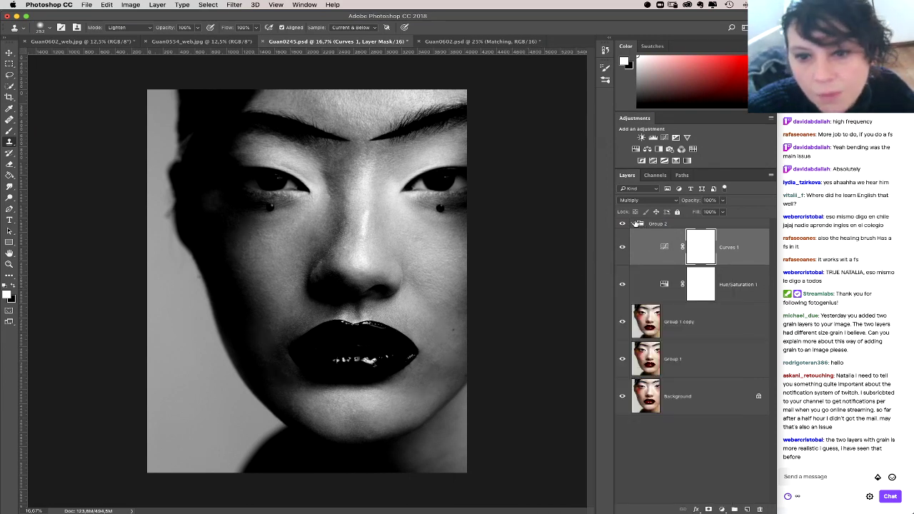
click(637, 223)
click(655, 235)
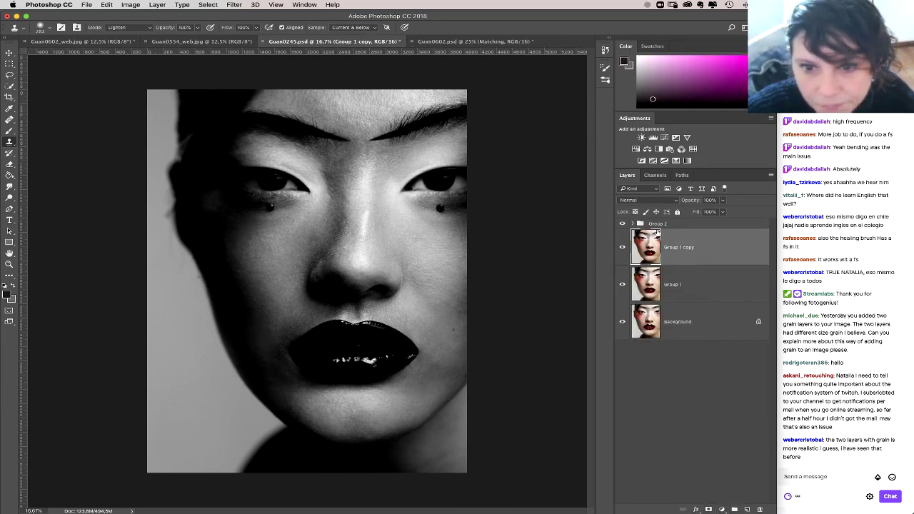
Step: Rename the helper group to 'help'
double_click(658, 224)
text(help)
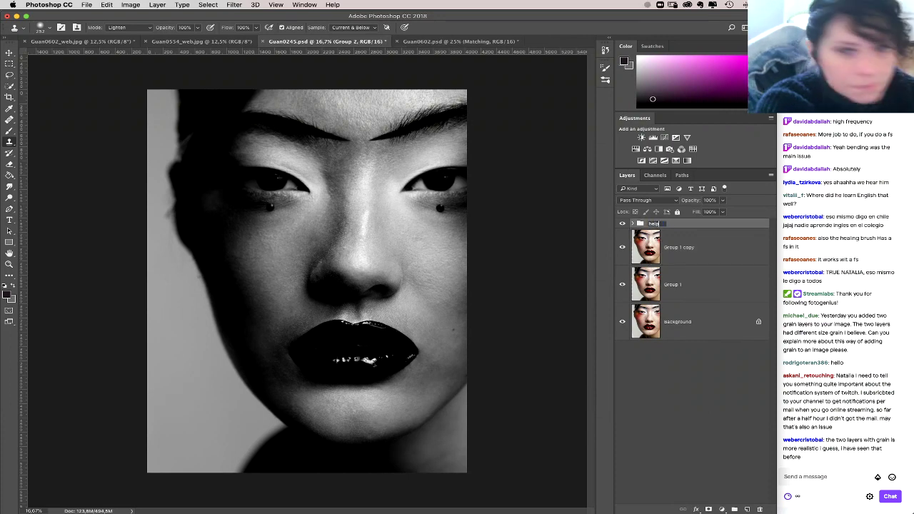
key(Return)
click(724, 256)
Step: Create a second group named 'db'
click(722, 509)
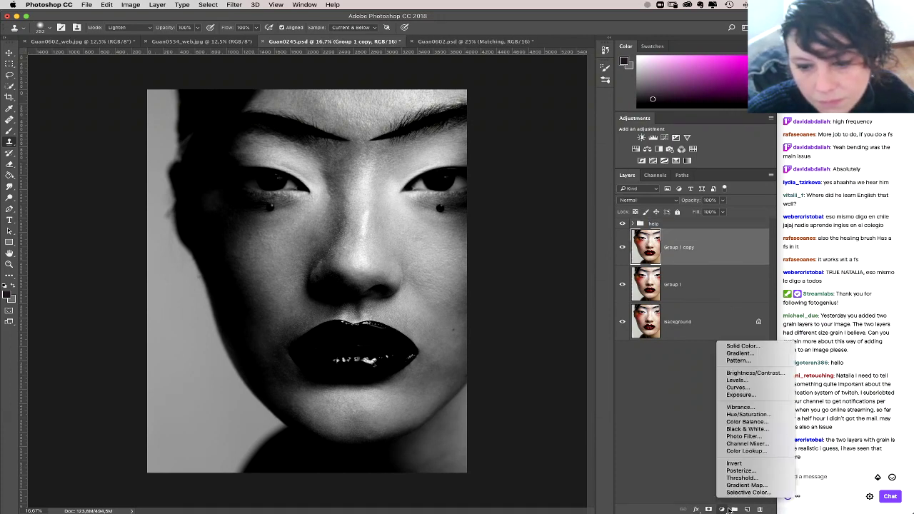
click(733, 508)
double_click(657, 235)
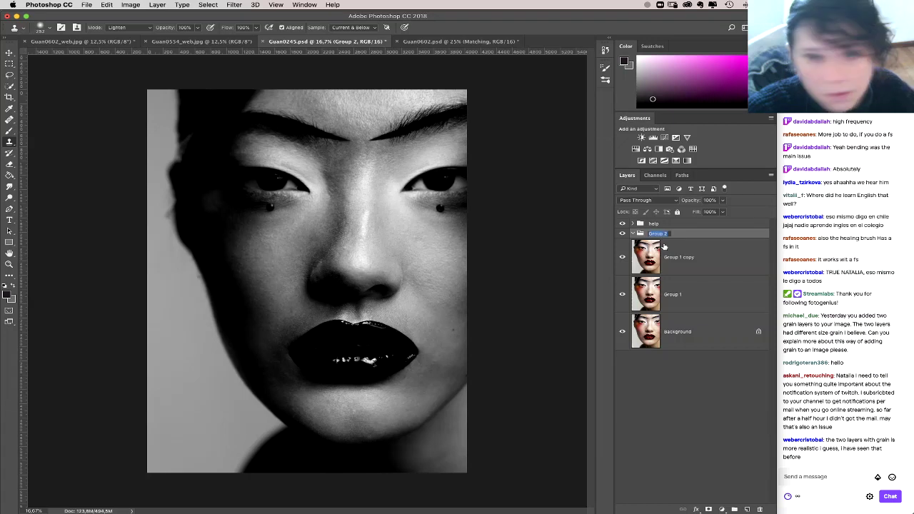
text(t)
key(Return)
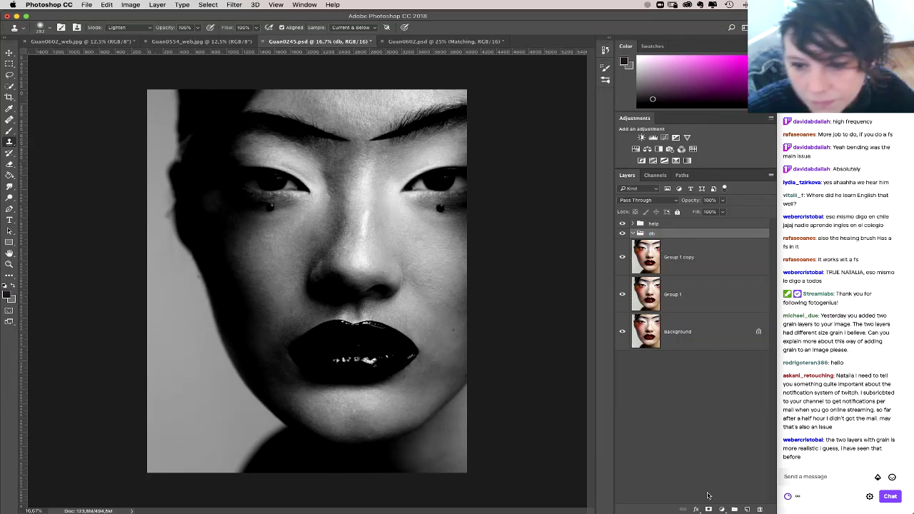
Step: Add a brightening Curves 2 layer inside db with an inverted black mask
click(721, 509)
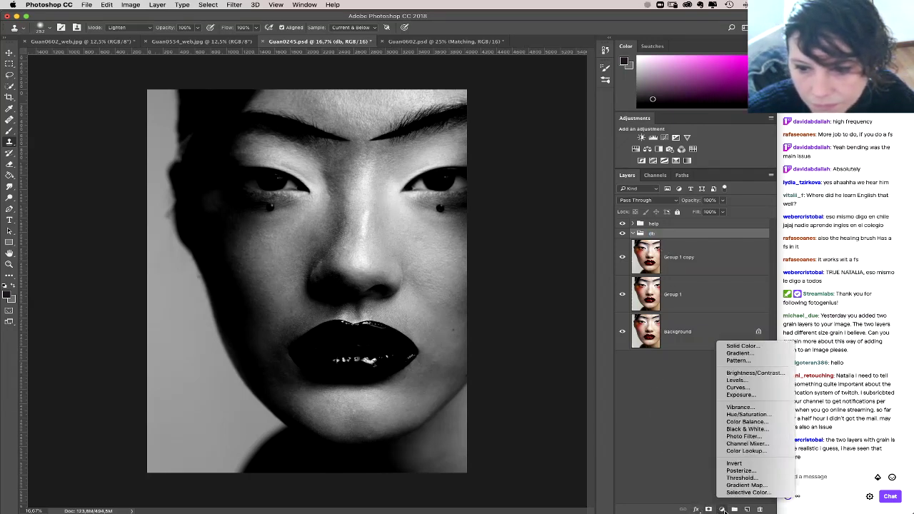
click(737, 387)
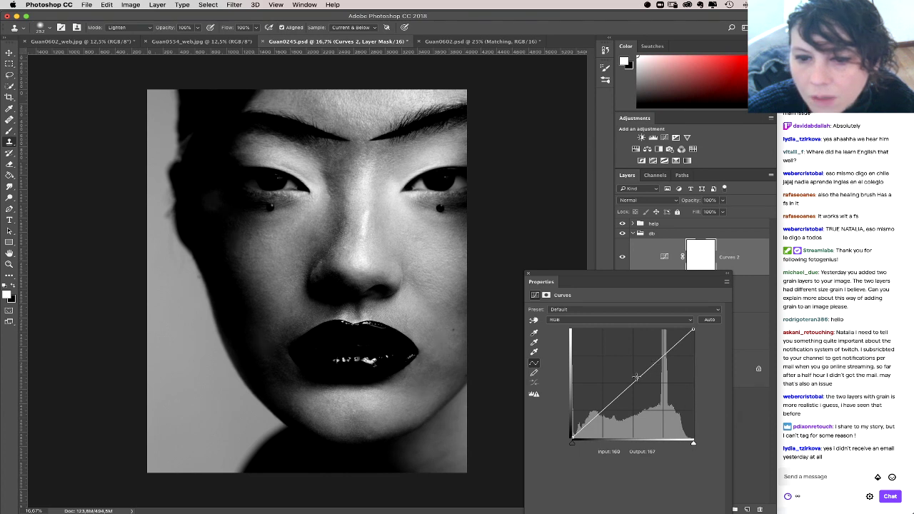
drag(653, 365, 624, 373)
key(super+i)
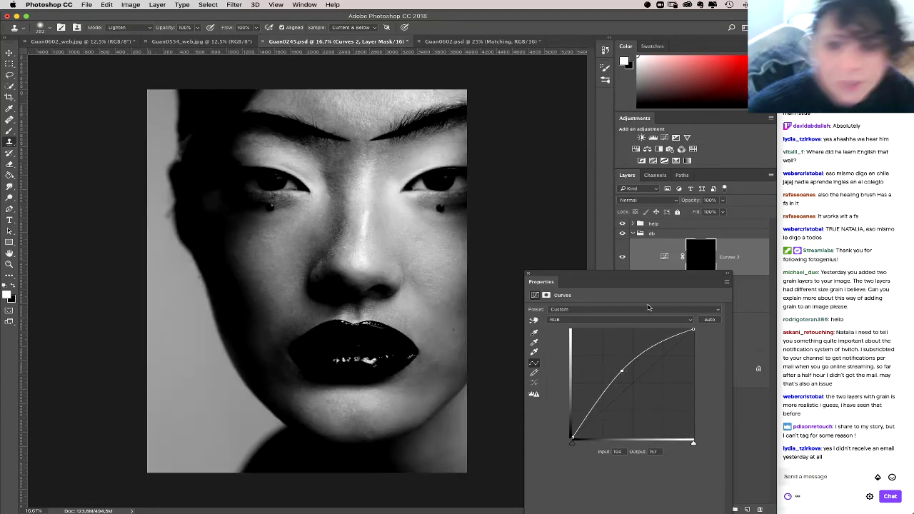
click(527, 273)
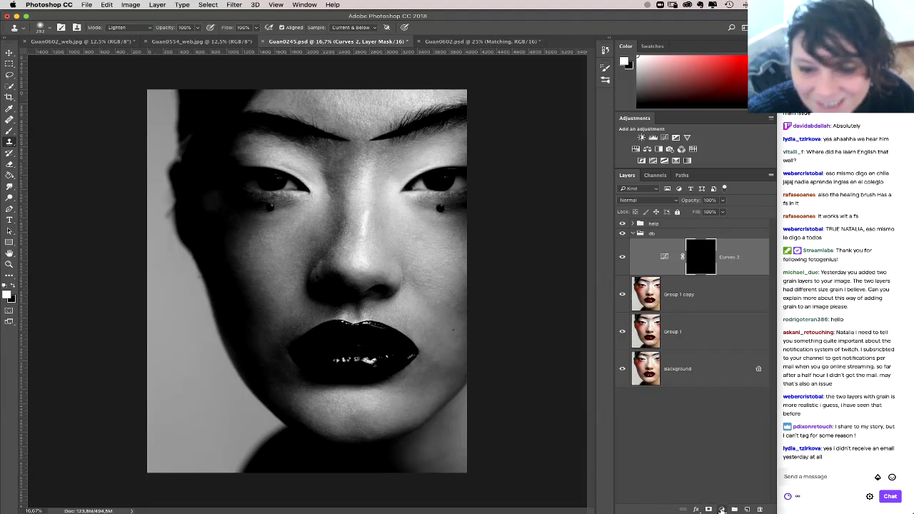
Step: Add a darkening Curves 3 layer with an inverted black mask, then select Curves 2's mask
click(721, 509)
click(736, 387)
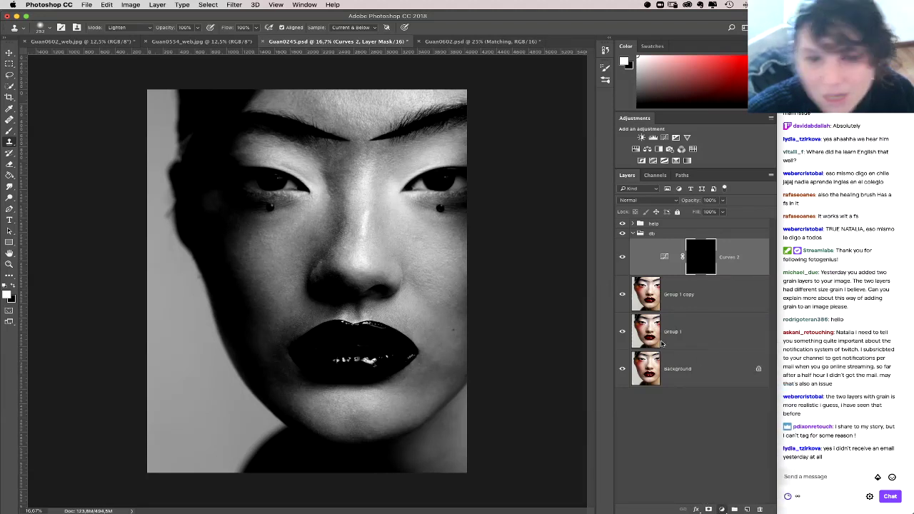
mouse_move(642, 388)
mouse_down()
mouse_move(648, 407)
mouse_move(647, 395)
mouse_up()
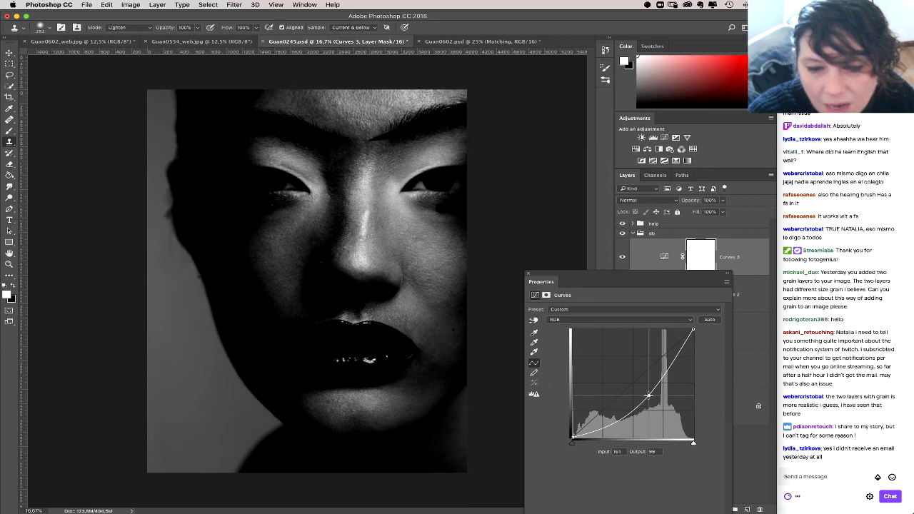
click(528, 275)
key(super+i)
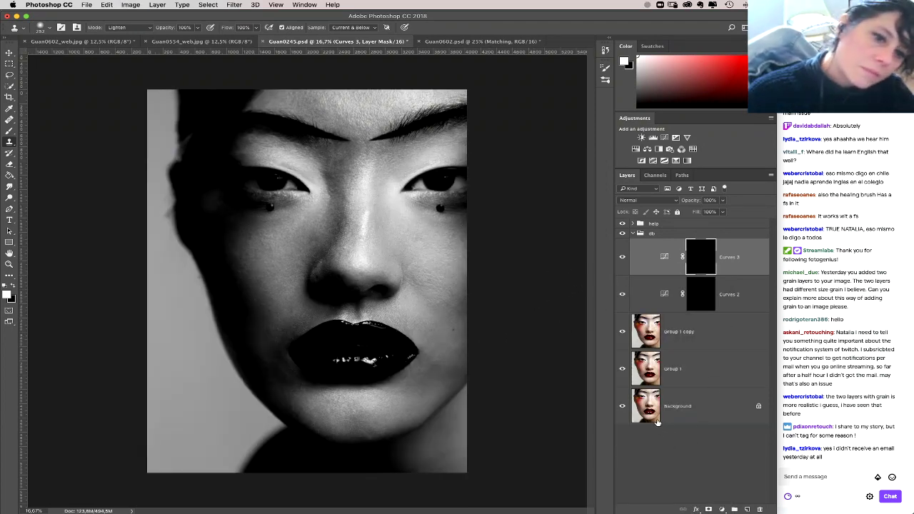
click(700, 303)
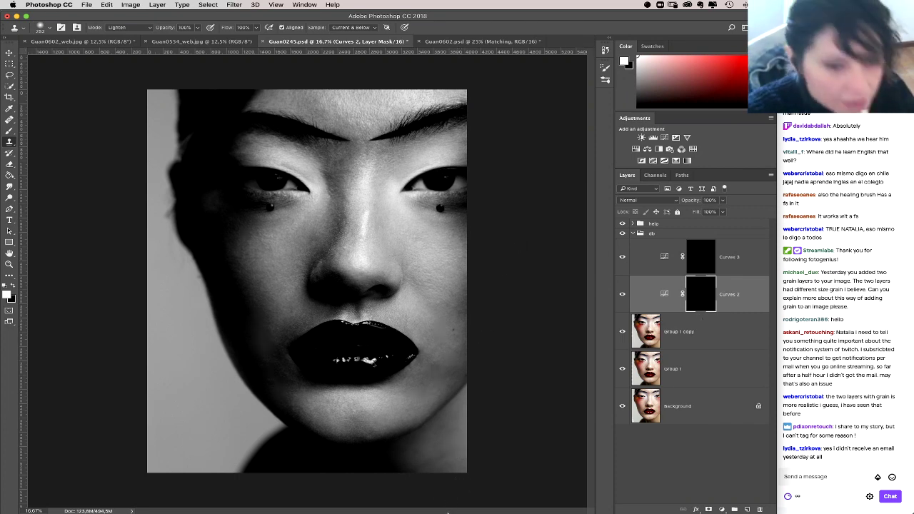
mouse_move(447, 508)
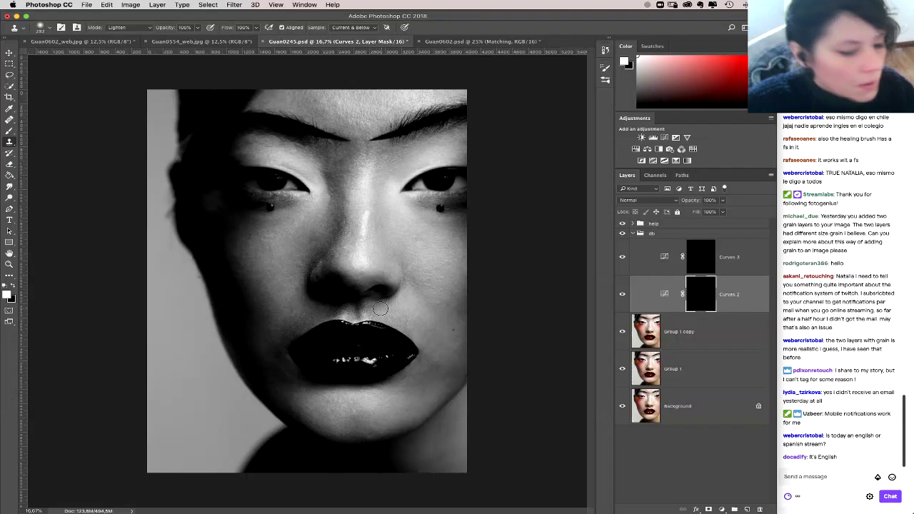
Step: Switch to the Brush at 10% opacity and set its size to 33 px
key(b)
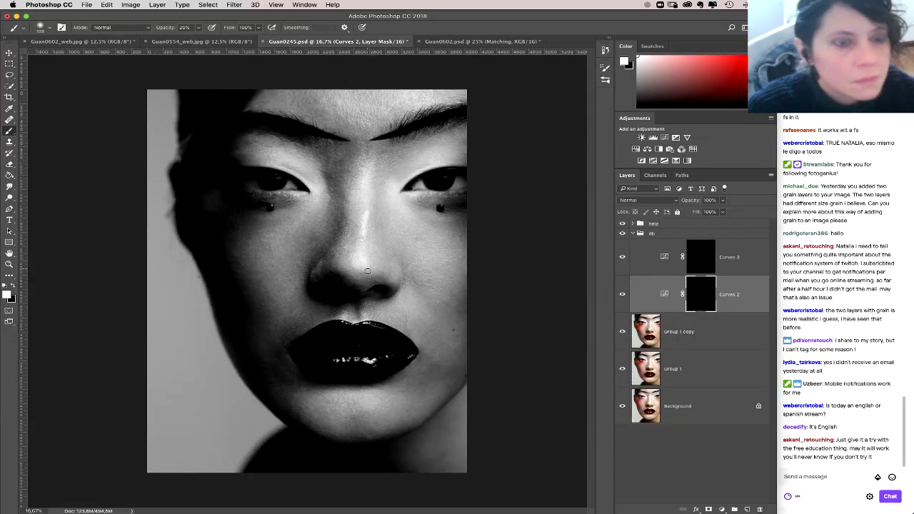
key(1)
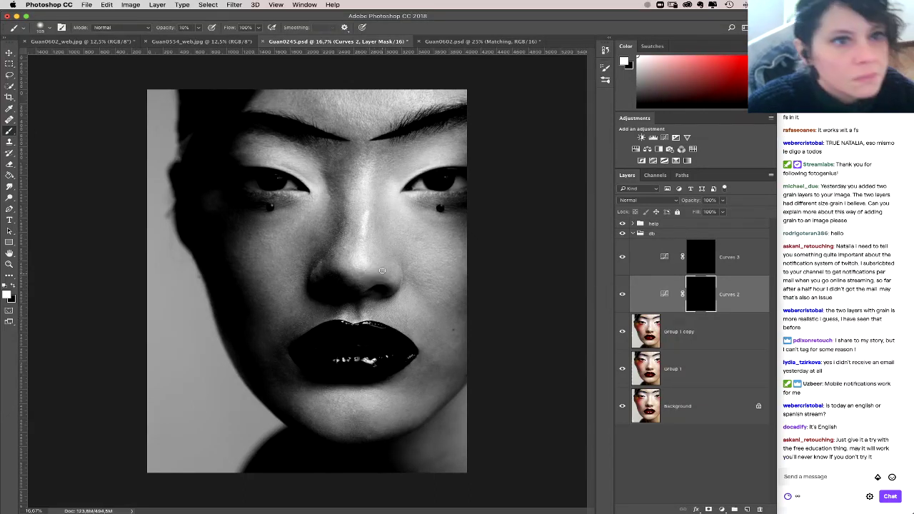
right_click(383, 286)
text(33)
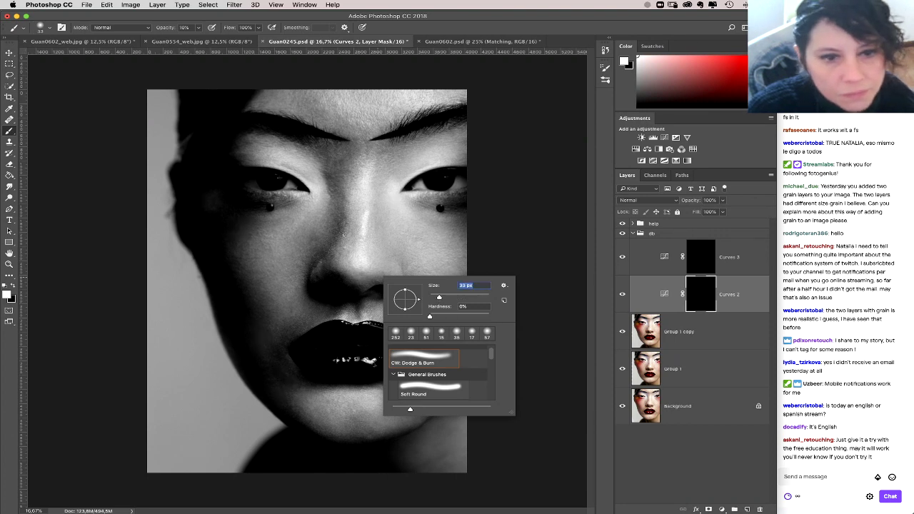
key(Return)
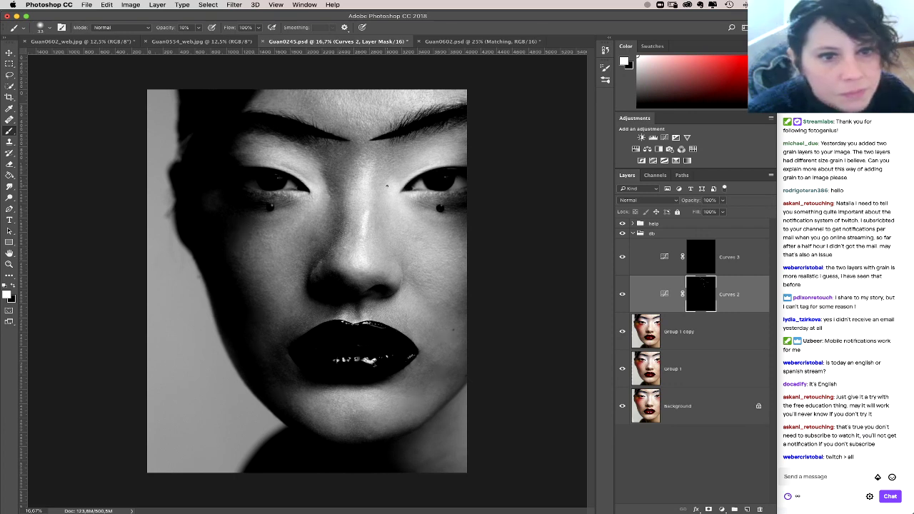
Step: Target Curves 3, zoom in on the eyes and brows, and shrink the soft brush to 15 px
key(alt+bracketright)
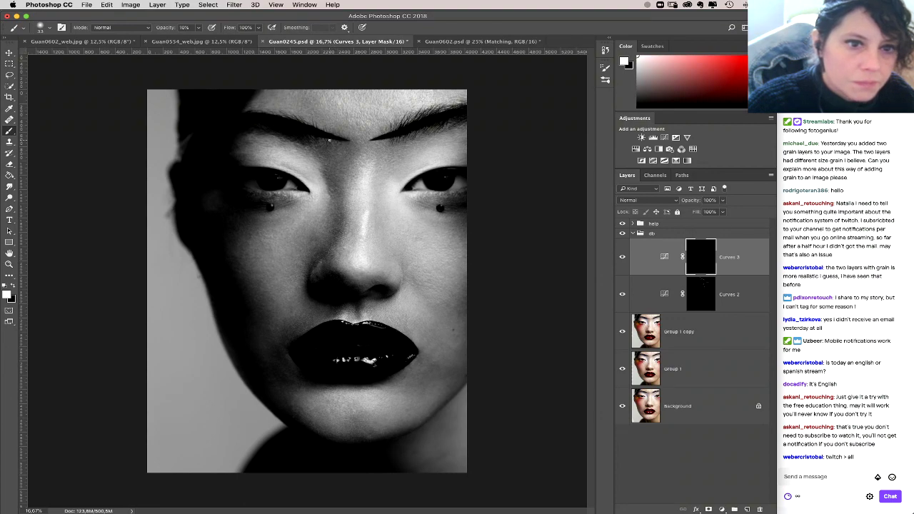
key(super+equal)
key(super+equal)
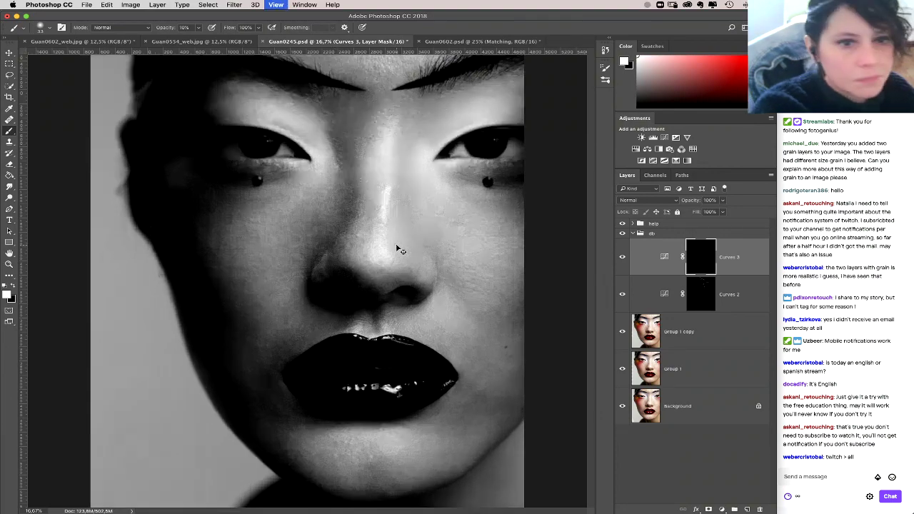
drag(463, 141, 397, 345)
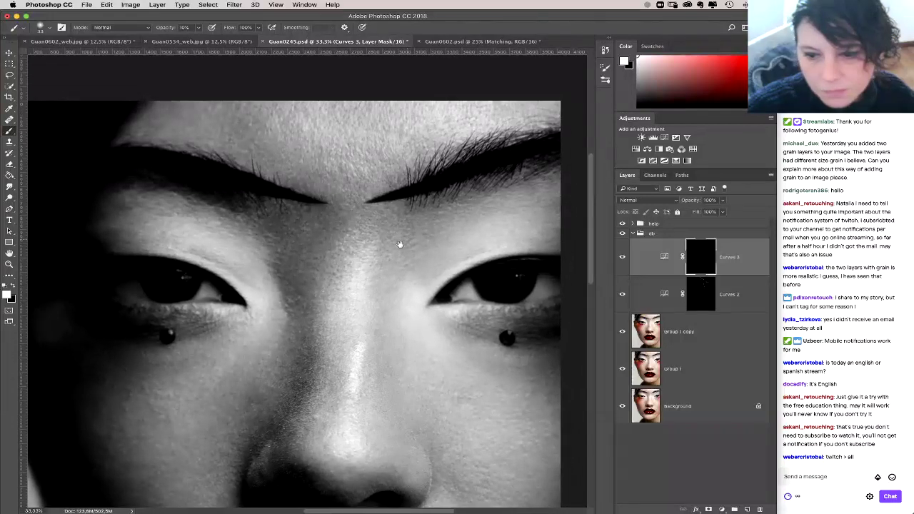
right_click(363, 266)
drag(419, 283, 413, 283)
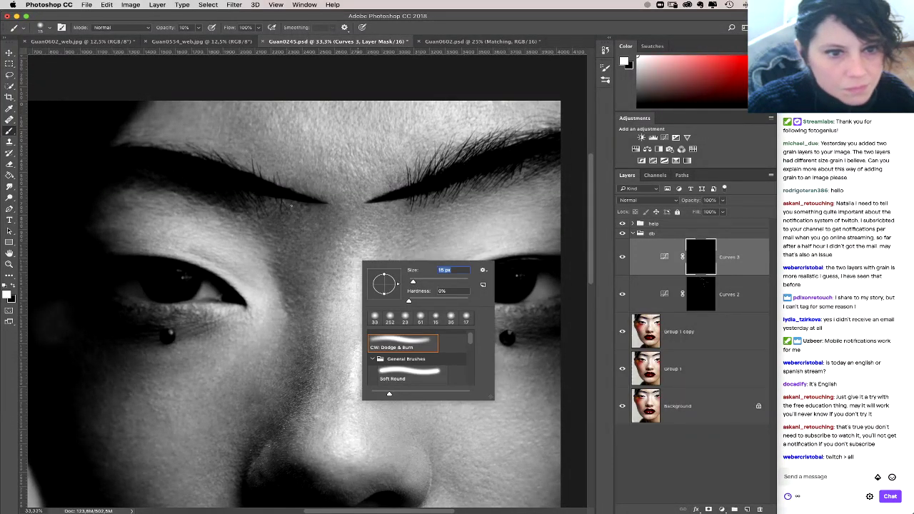
key(Return)
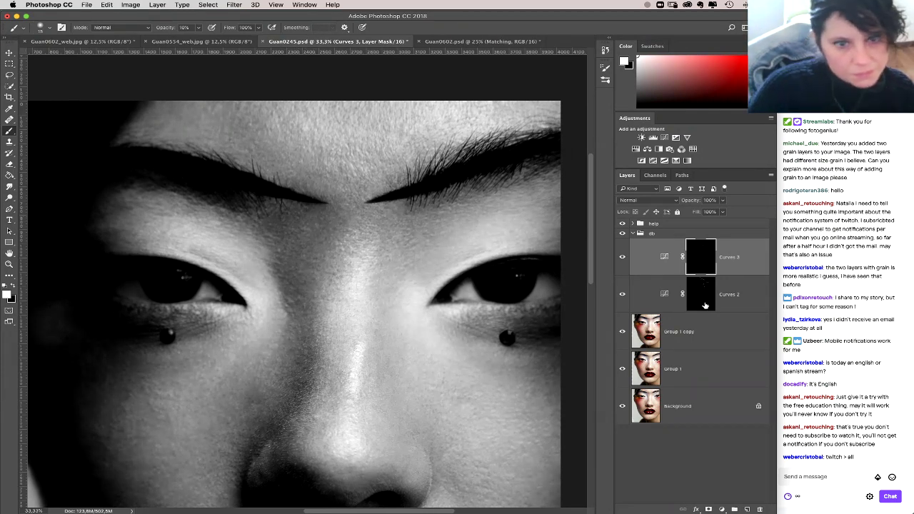
Step: Alternate the target between the Curves 2 and Curves 3 masks, ending on the Curves 2 mask
click(694, 278)
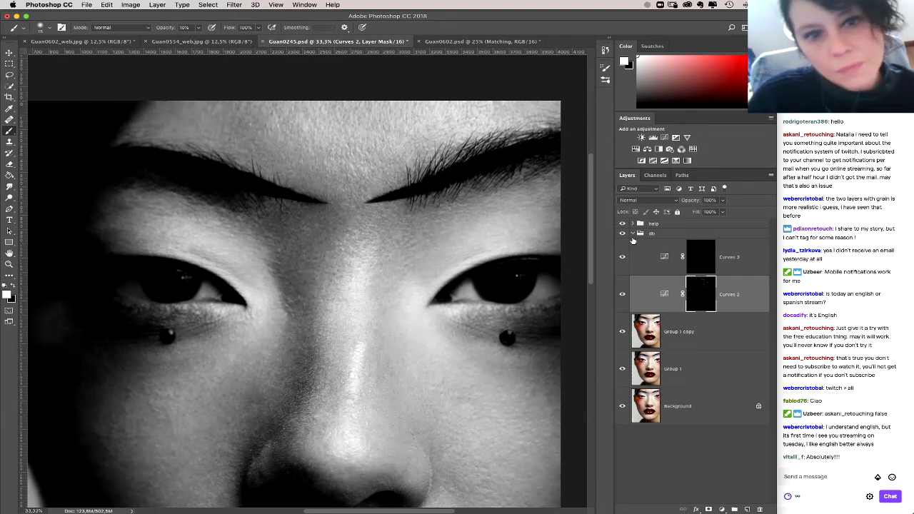
click(644, 262)
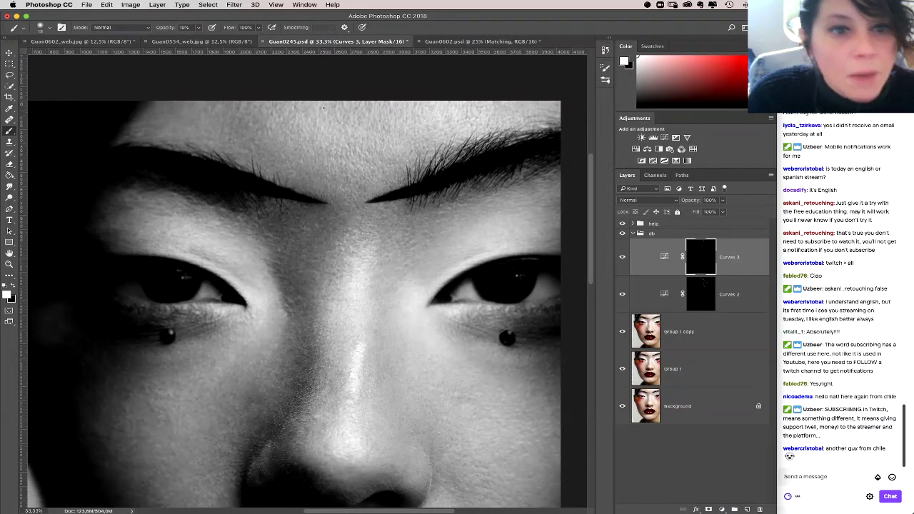
click(700, 292)
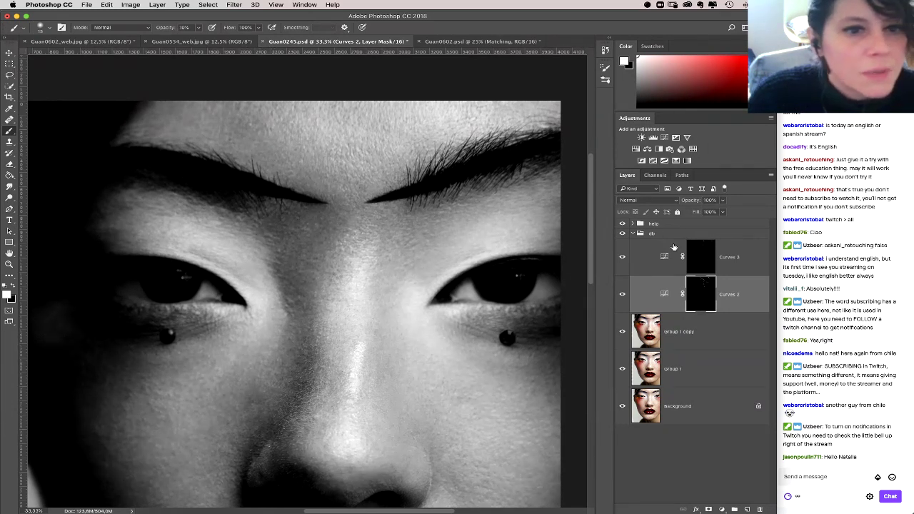
click(711, 255)
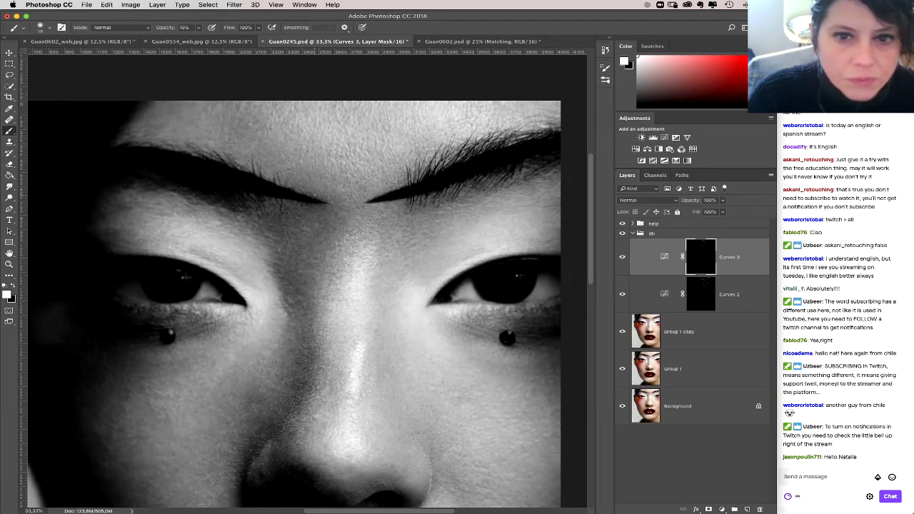
click(701, 284)
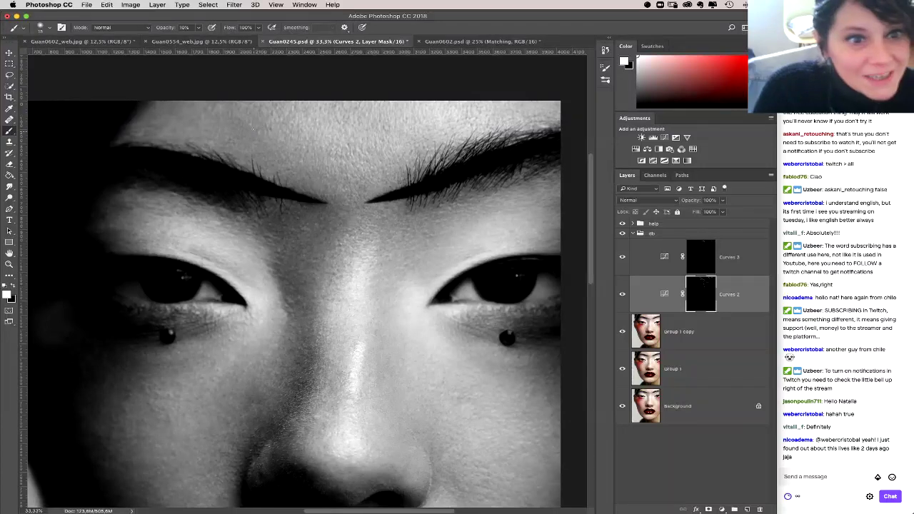
Step: Zoom out to 8.33% so the whole portrait is visible, and check the brush settings
scroll(412, 316, down, 5)
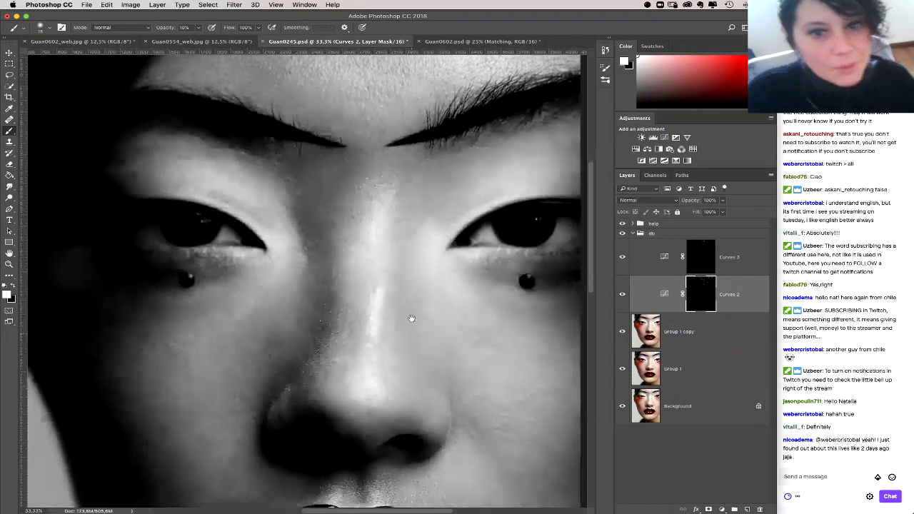
key(super+minus)
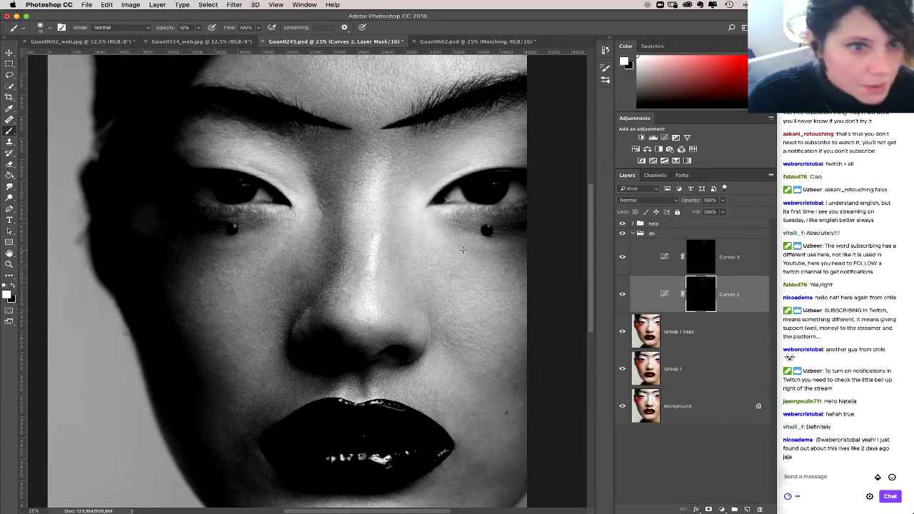
key(super+minus)
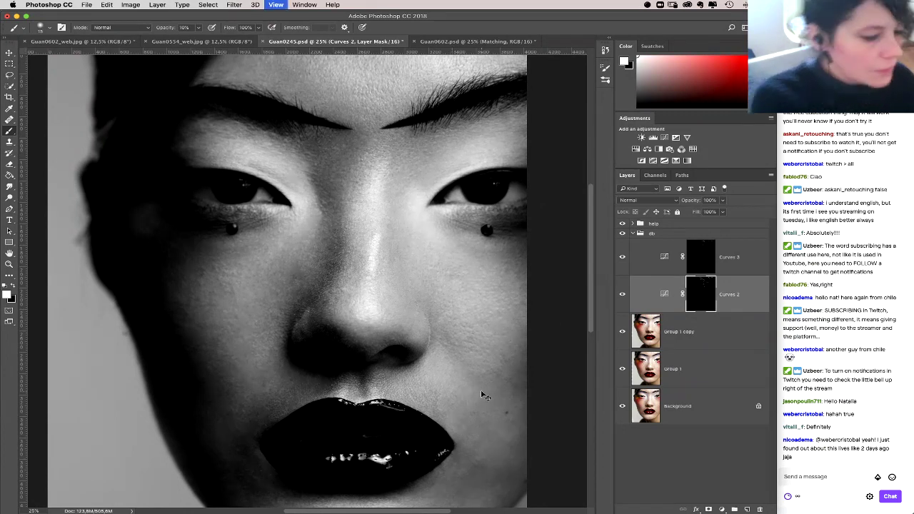
key(super+minus)
right_click(359, 262)
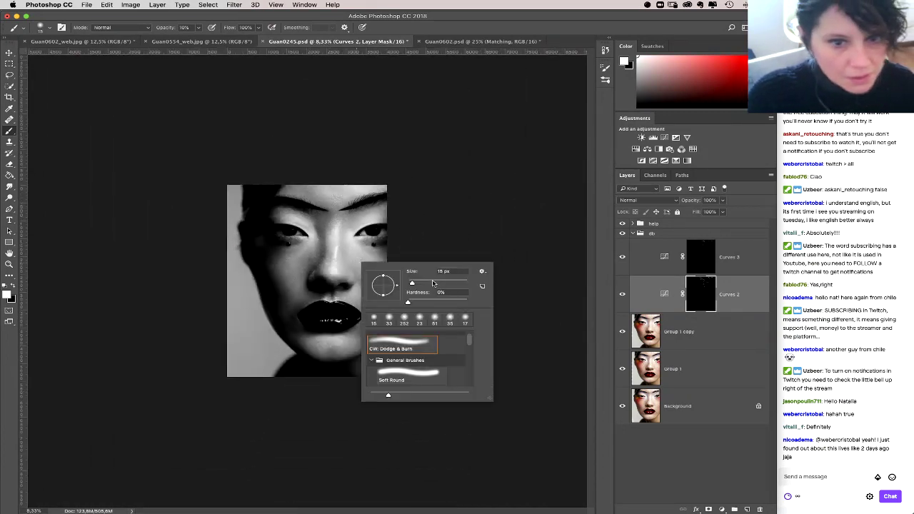
key(Escape)
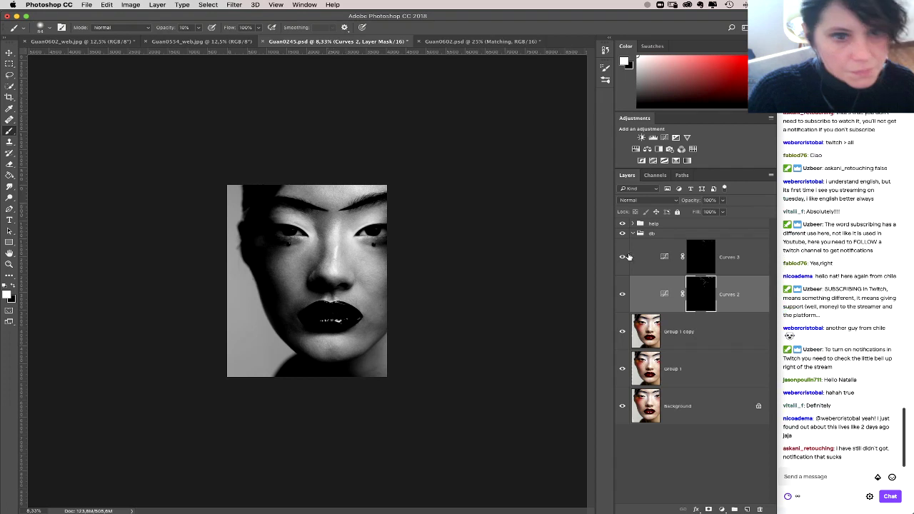
Step: Target the Curves 3 mask and reduce the dodge-and-burn brush size to 70 px
key(alt+bracketright)
right_click(329, 227)
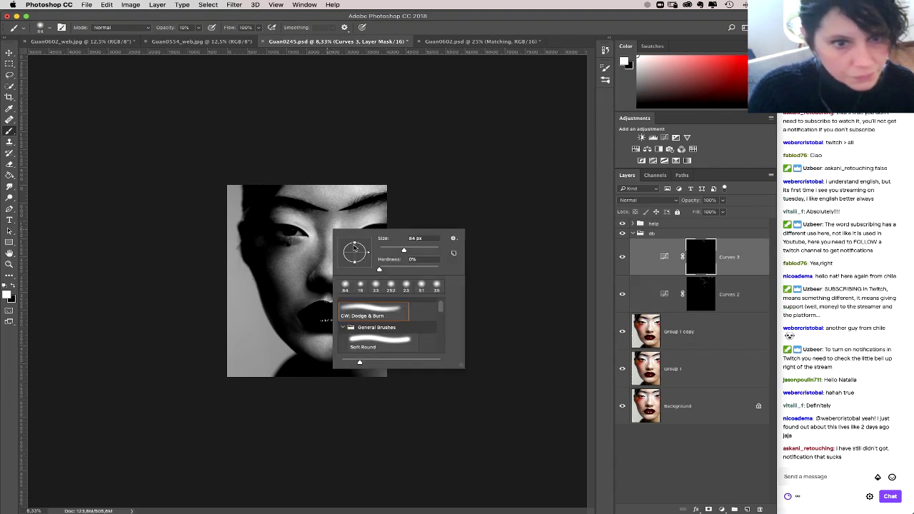
key(Escape)
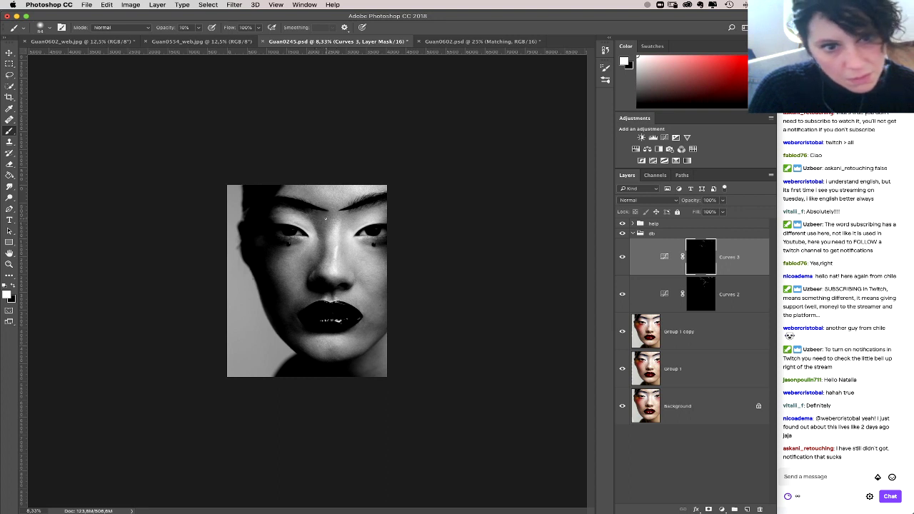
right_click(328, 215)
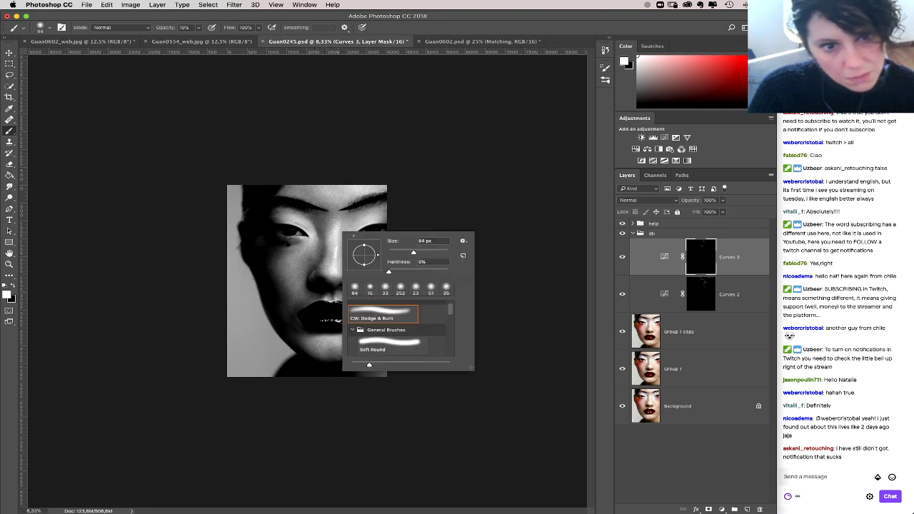
drag(444, 254, 424, 253)
click(328, 216)
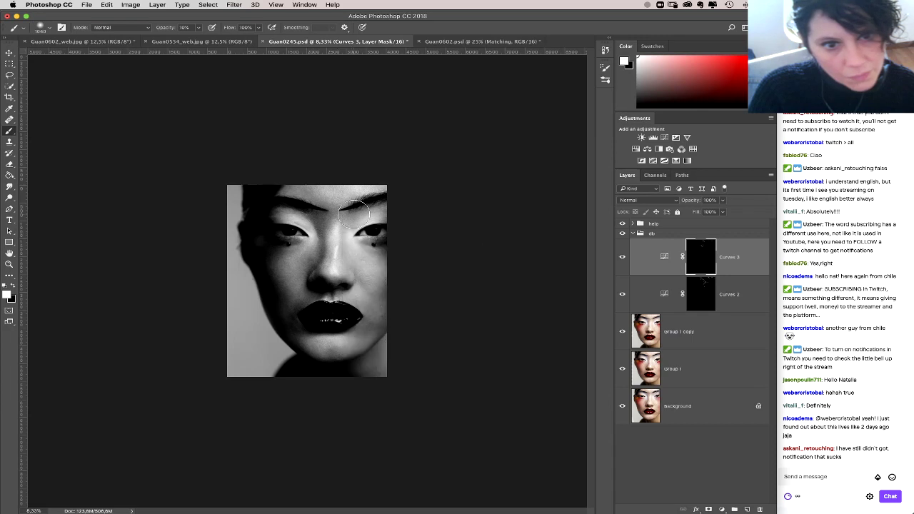
right_click(333, 227)
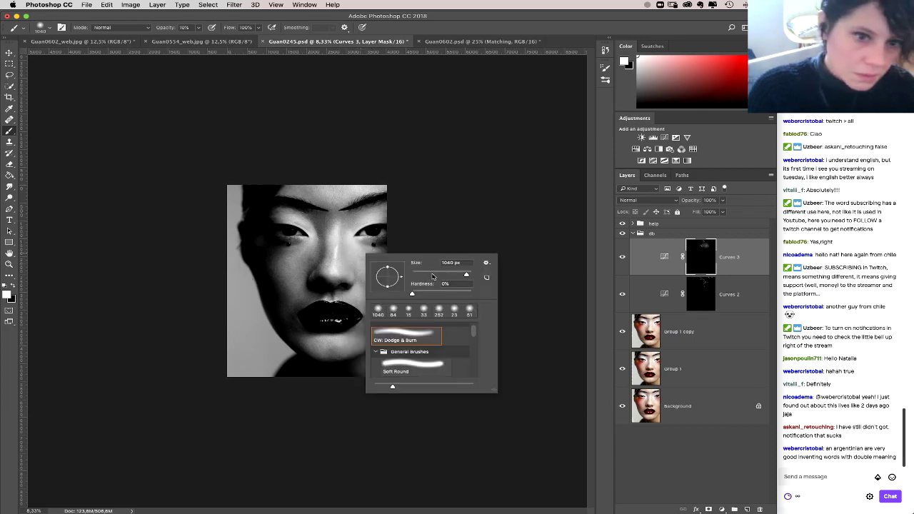
click(340, 222)
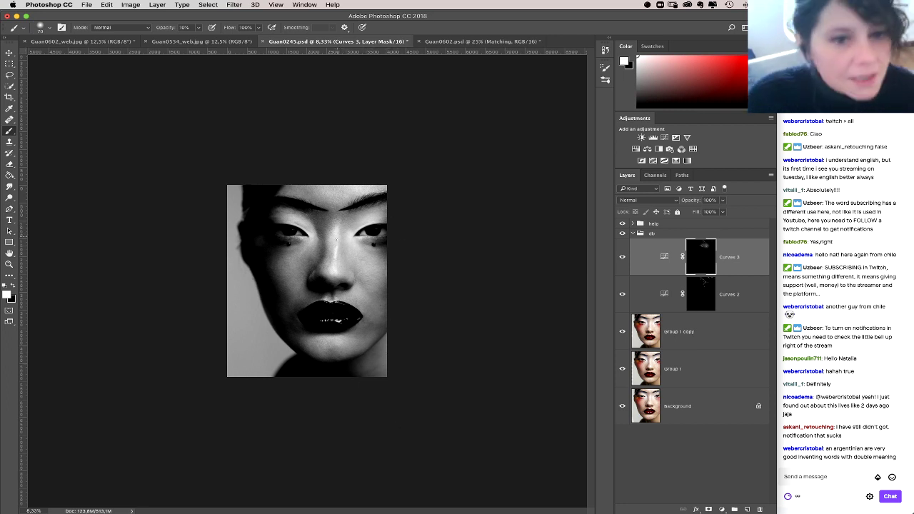
Step: Move the painting target from the Curves 2 mask to the Curves 3 mask
click(708, 298)
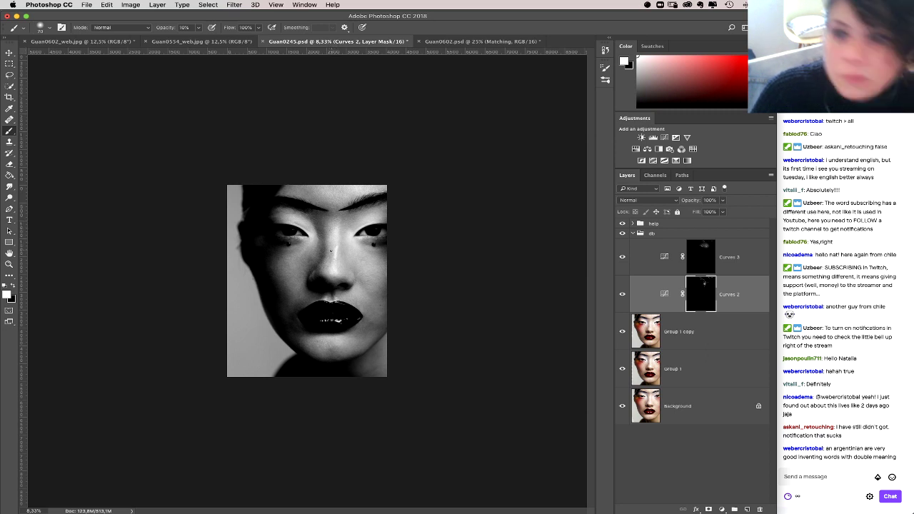
click(705, 262)
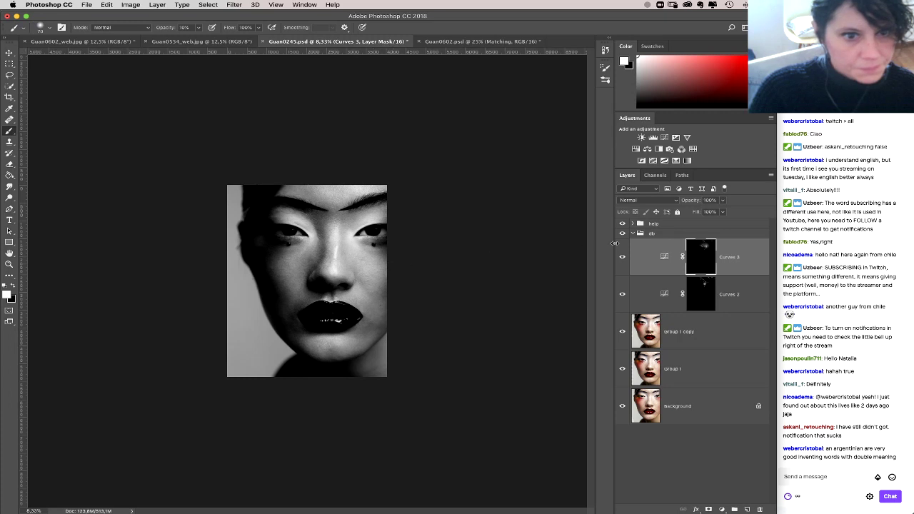
Step: Hide the help group for colour, then toggle db and Curves 3 visibility to compare before/after
click(623, 233)
click(622, 234)
click(623, 234)
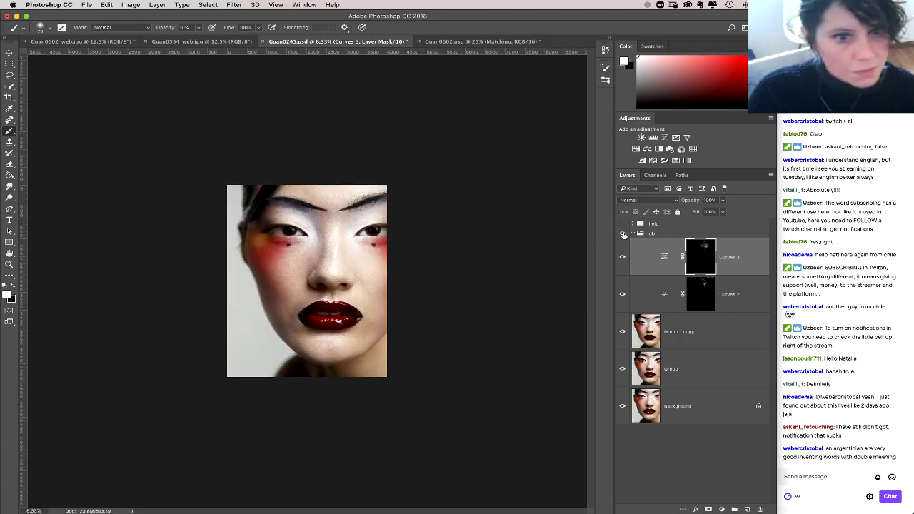
click(623, 240)
click(621, 241)
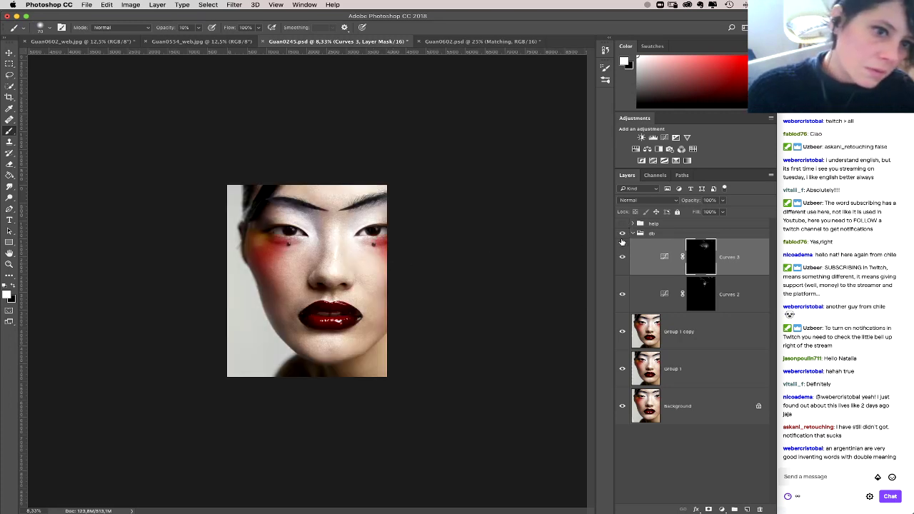
click(621, 242)
click(621, 243)
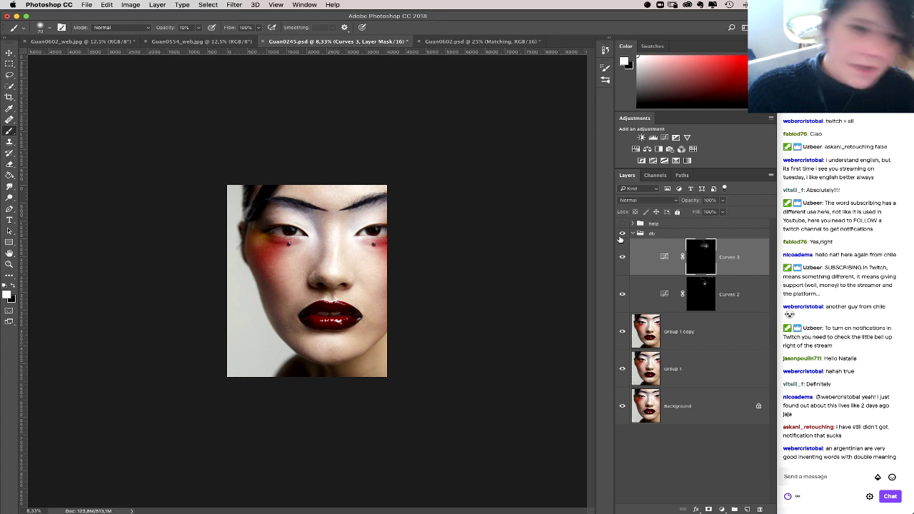
click(623, 234)
click(622, 235)
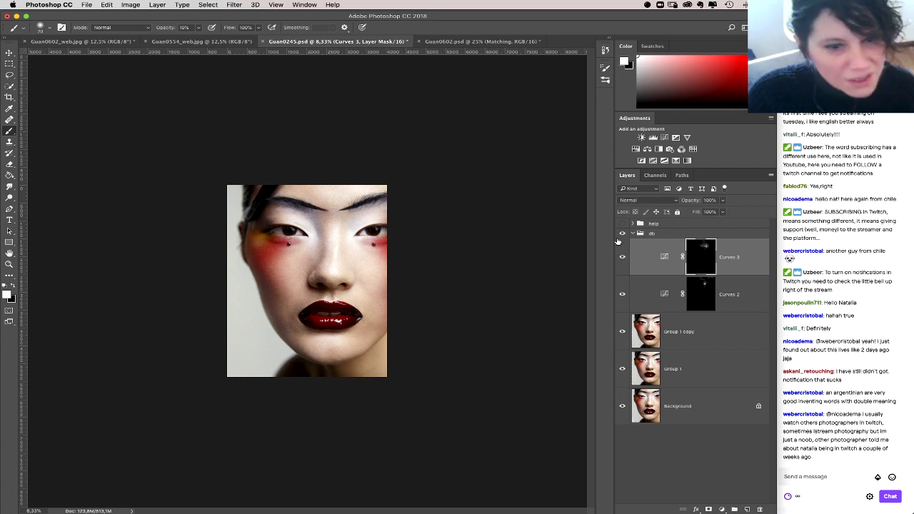
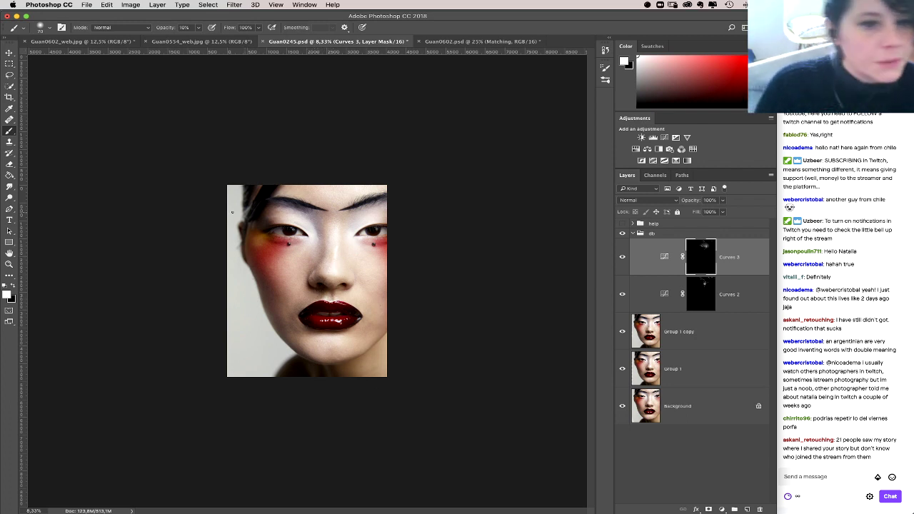
Step: Zoom in on the face, refit the whole portrait, then take the Brush onto the Curves 2 mask
key(z)
click(302, 204)
click(300, 218)
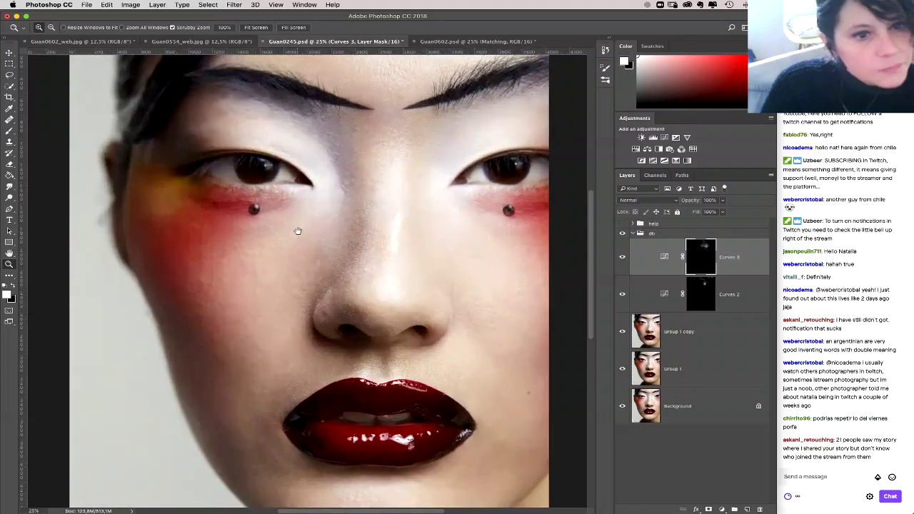
alt+click(316, 286)
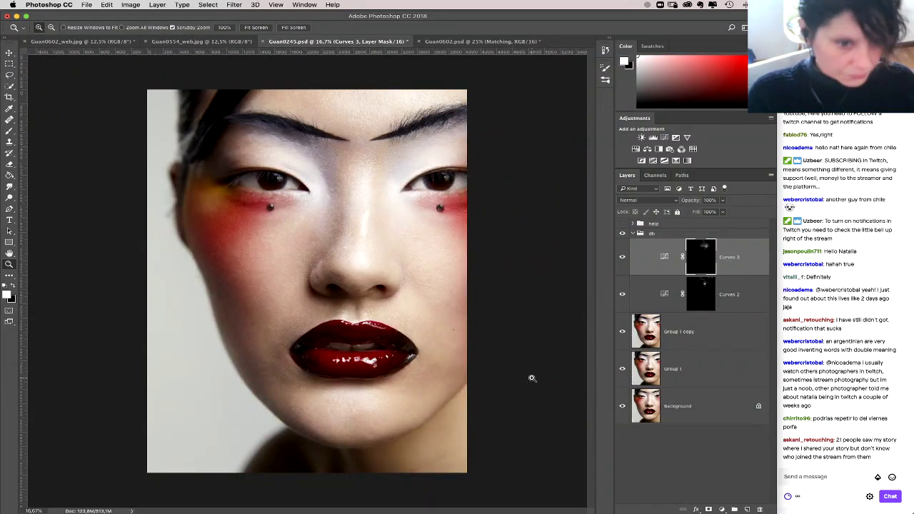
key(b)
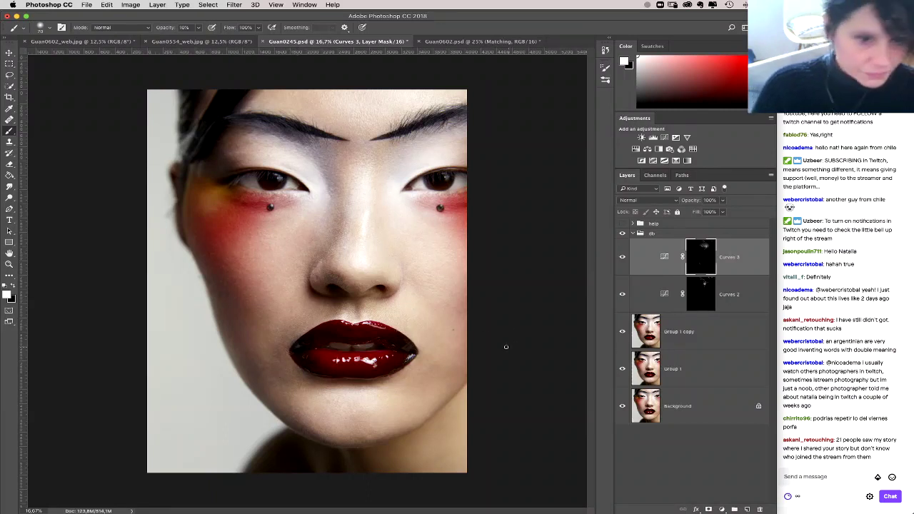
click(699, 298)
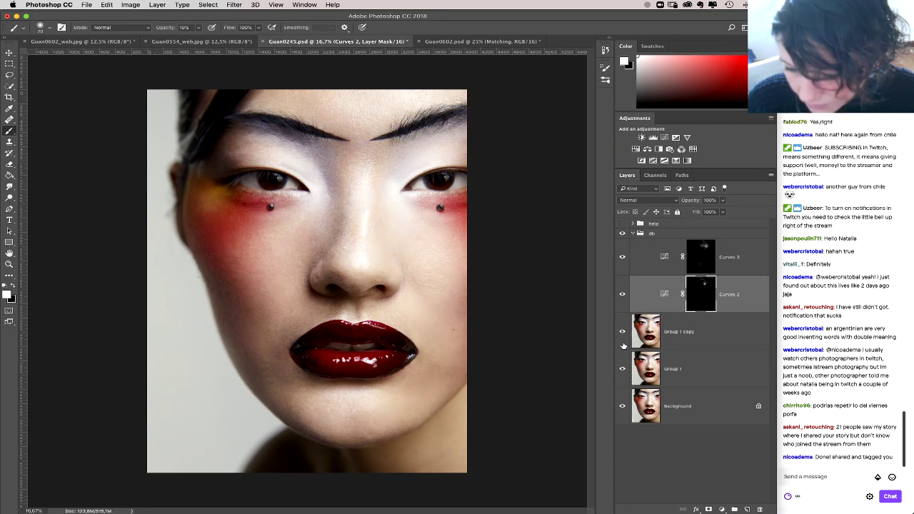
Step: Shrink the brush to 41 px
right_click(286, 391)
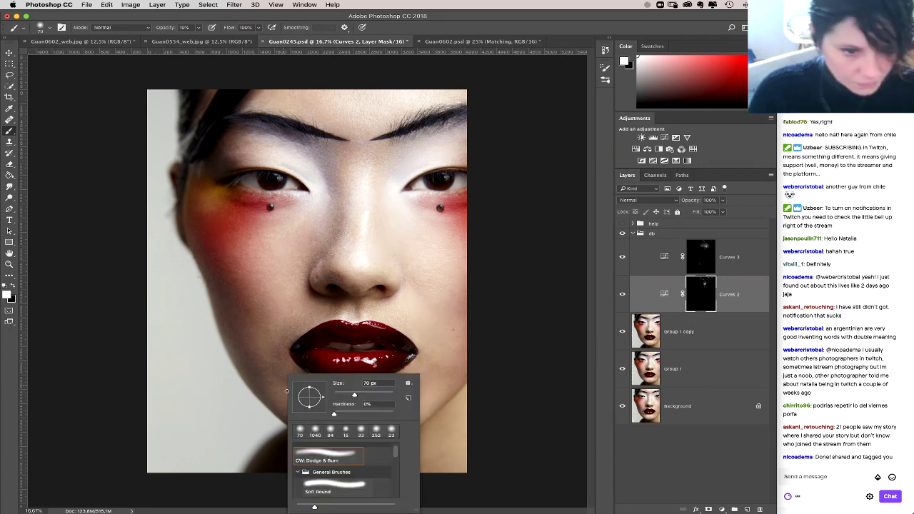
key(Down)
key(Down)
key(Down)
key(Down)
key(Down)
key(Down)
key(Down)
key(Down)
key(Down)
key(Down)
key(Down)
key(Down)
key(Down)
key(Down)
key(Down)
key(Down)
key(Down)
key(Down)
key(Down)
key(Down)
key(Return)
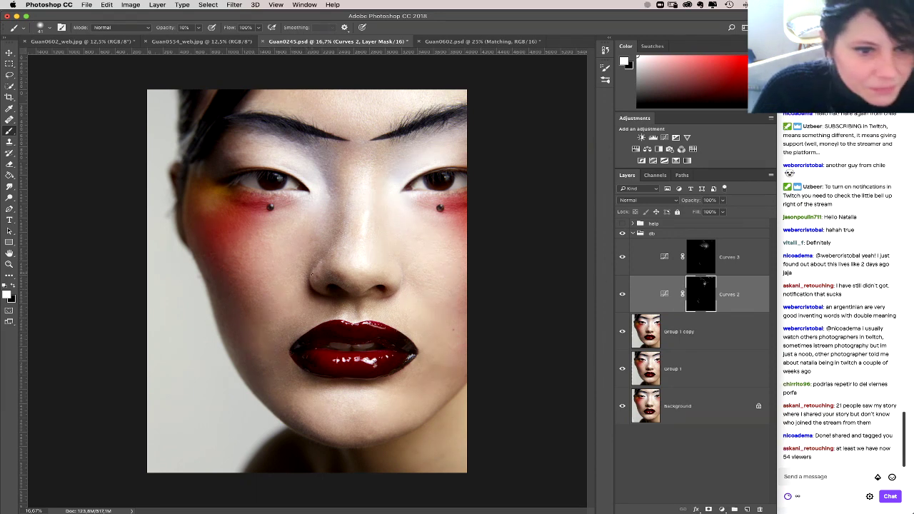
Step: Target the Curves 3 mask and toggle the adjustment and db group off and on to compare
click(629, 249)
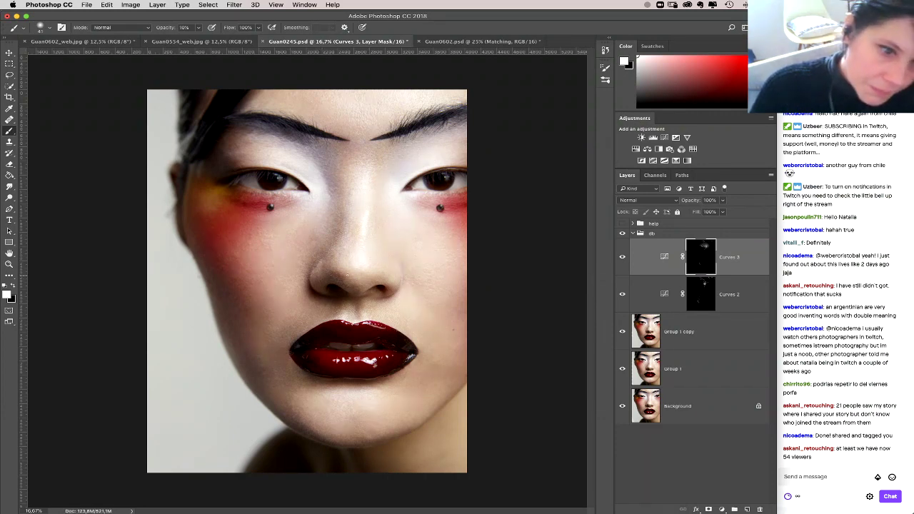
click(622, 236)
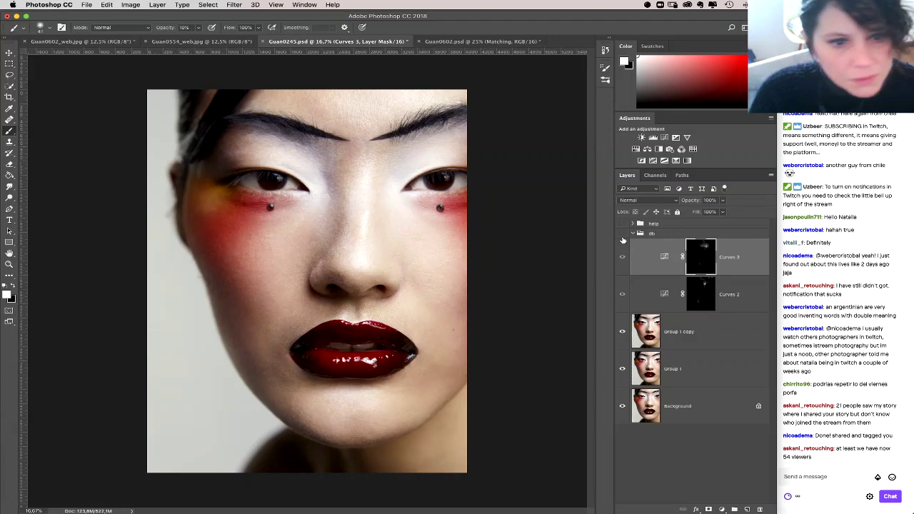
click(622, 237)
click(621, 236)
click(621, 236)
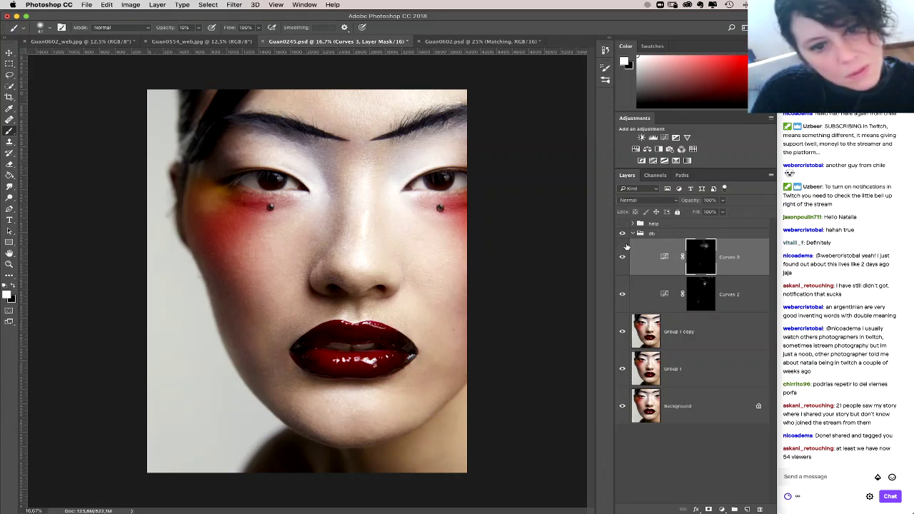
Step: Zoom in closely on the nose and compare it with Curves 3 hidden and shown
click(10, 264)
drag(332, 264, 385, 262)
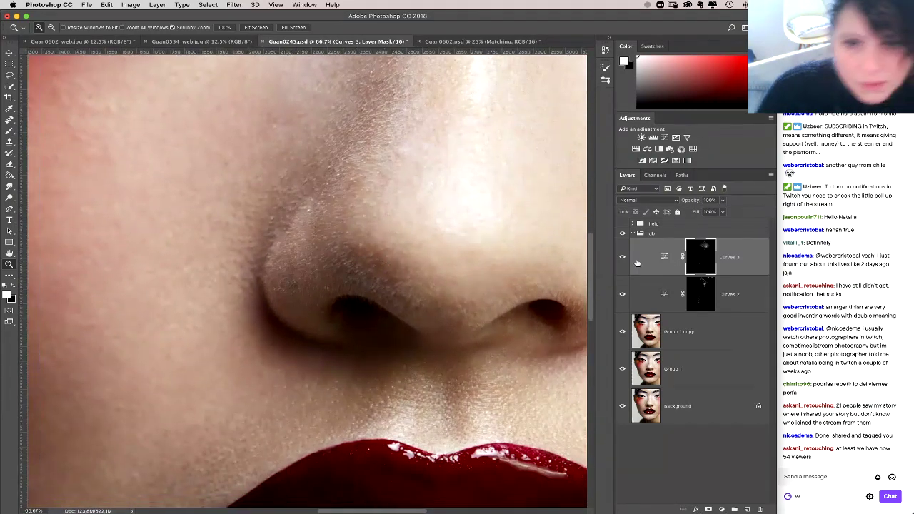
click(622, 257)
click(622, 257)
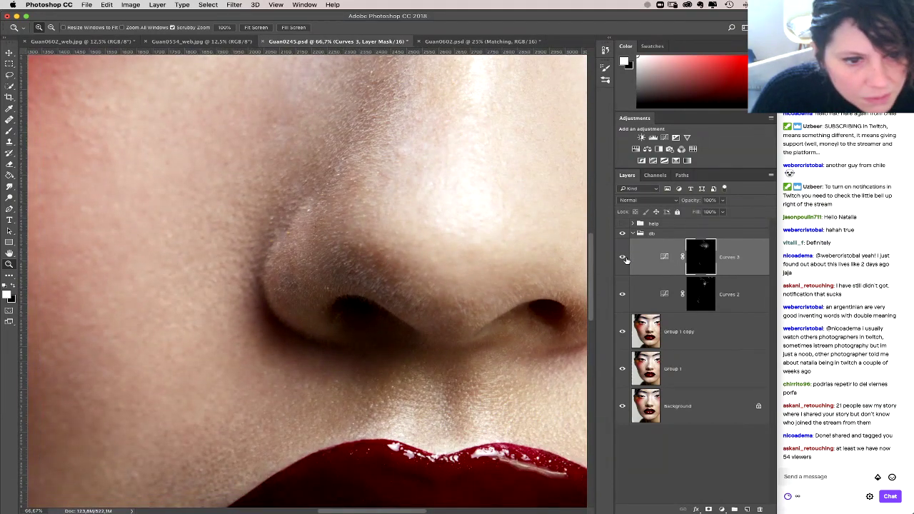
Step: In Curves 3, move the Blue channel's black point inward and return to the Red channel curve
double_click(662, 258)
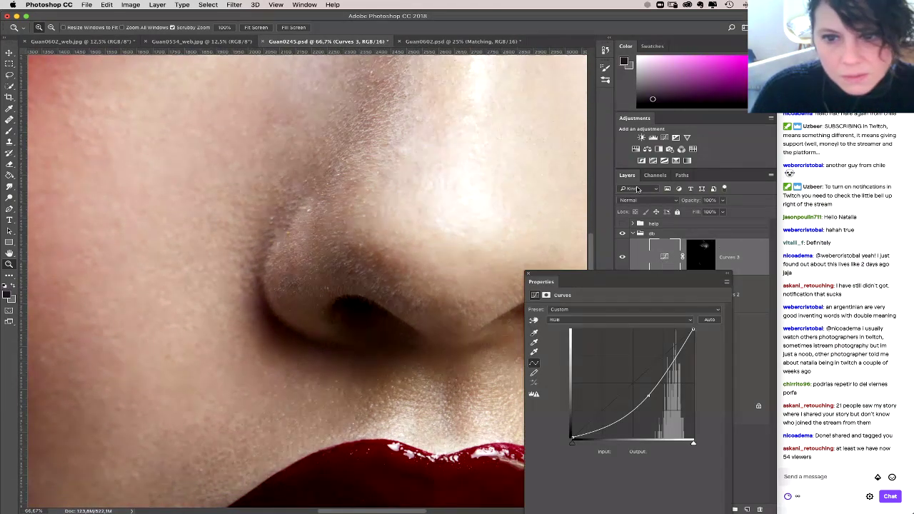
click(602, 318)
click(592, 326)
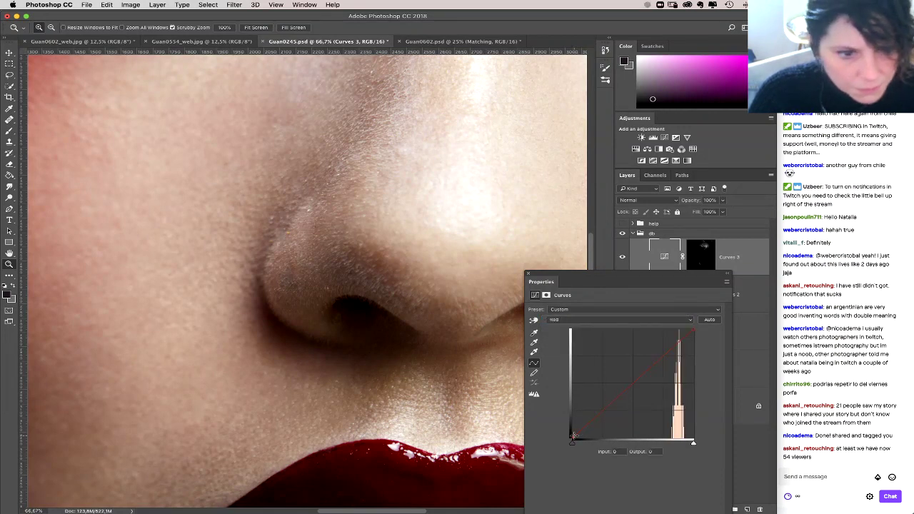
click(601, 319)
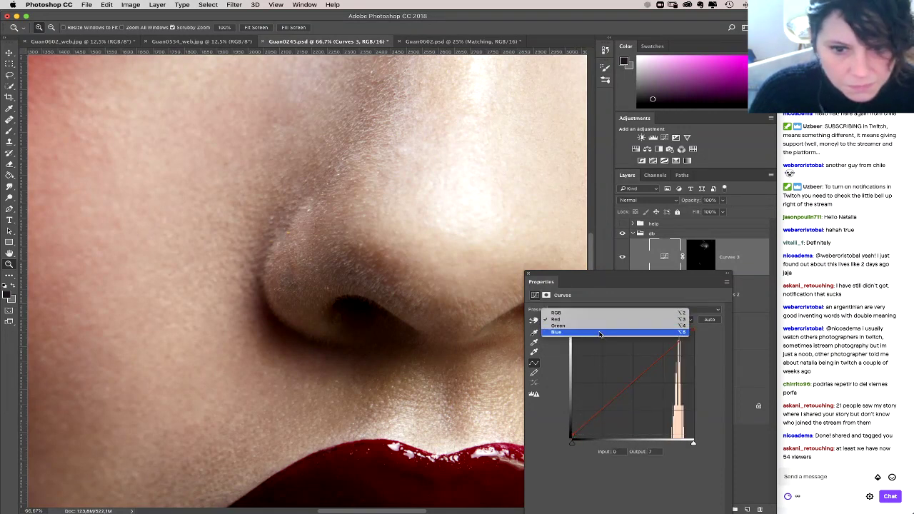
click(602, 332)
drag(578, 435, 572, 426)
click(602, 319)
click(599, 307)
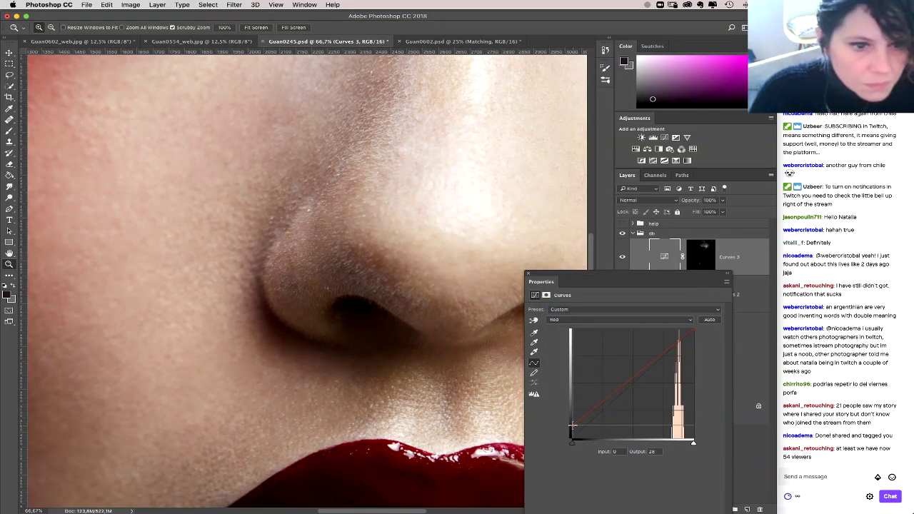
Step: Fit the whole face on screen and compare the portrait with Curves 3 toggled off and on
click(226, 272)
right_click(226, 271)
click(261, 274)
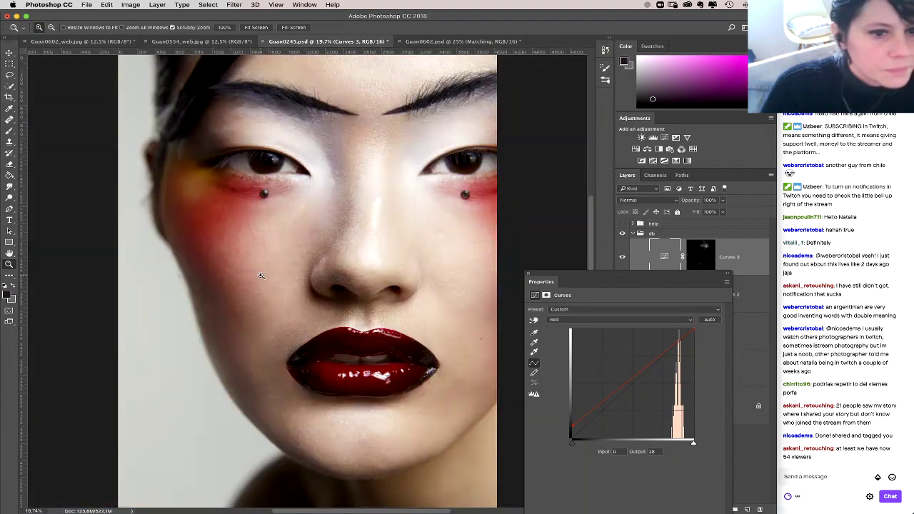
click(622, 259)
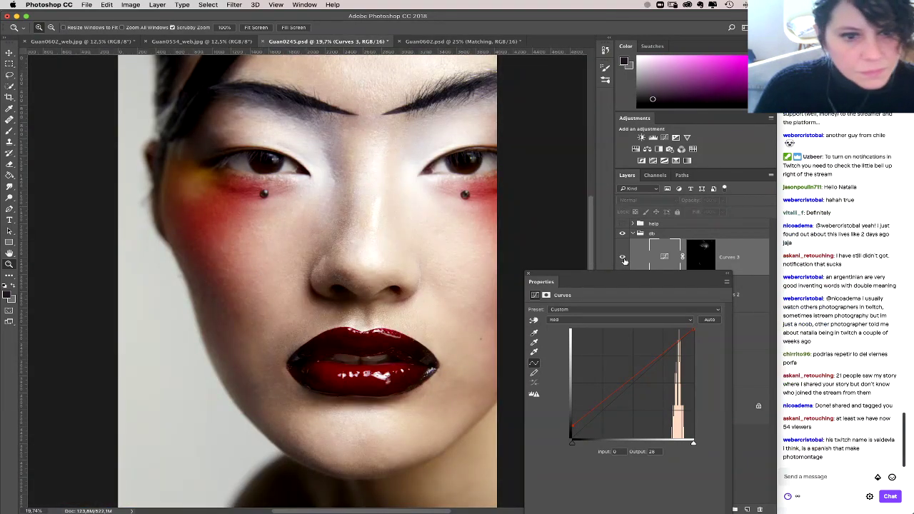
click(622, 258)
click(622, 258)
click(623, 259)
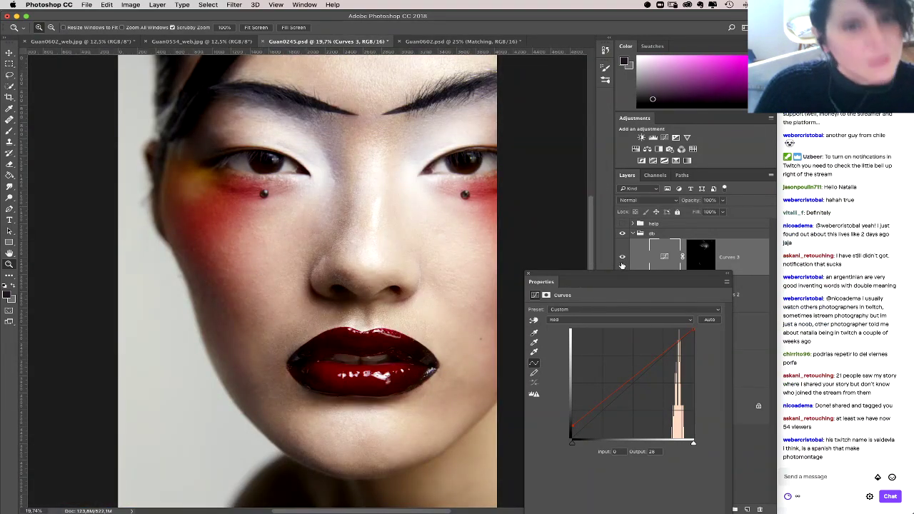
click(622, 262)
click(622, 262)
click(622, 263)
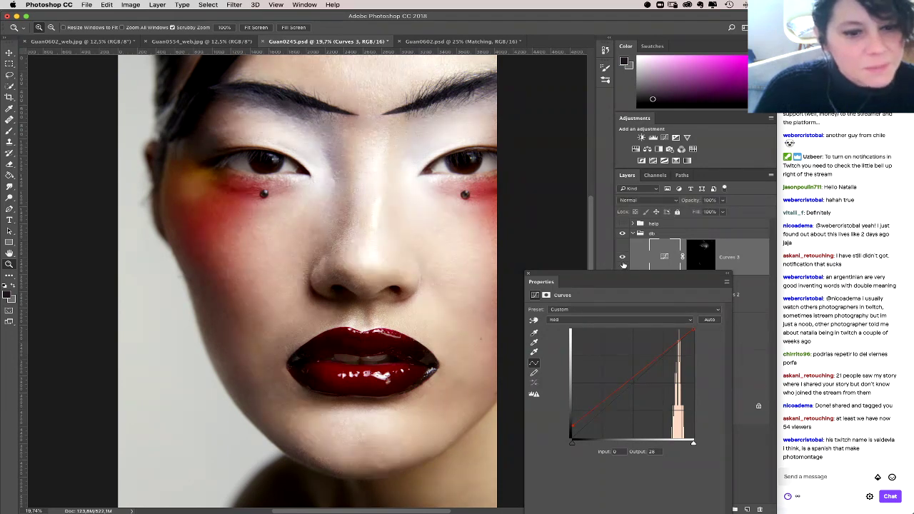
click(623, 264)
Step: Close the Curves properties and target the Curves 2 layer mask
drag(577, 275, 486, 282)
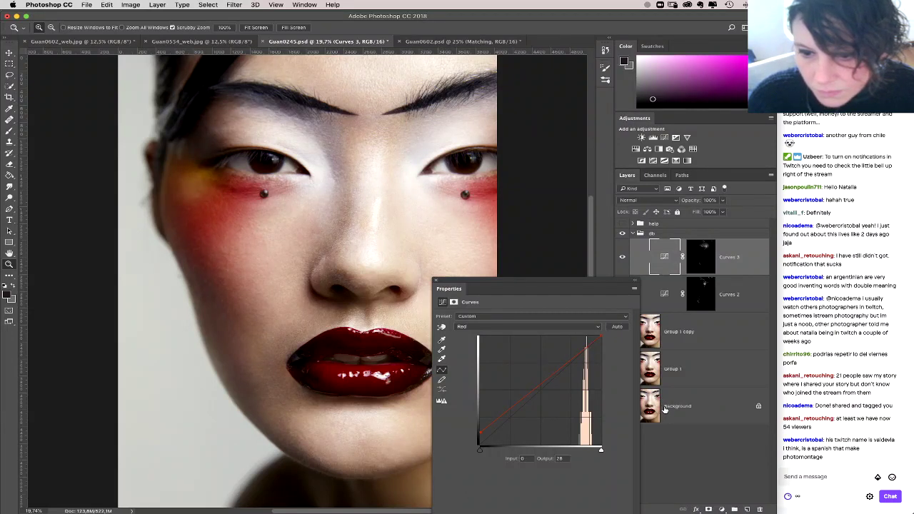
click(437, 281)
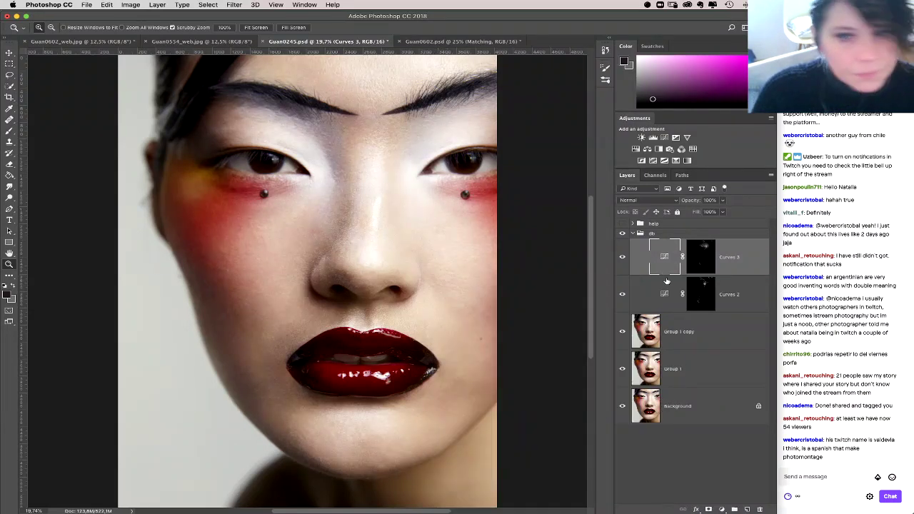
click(686, 283)
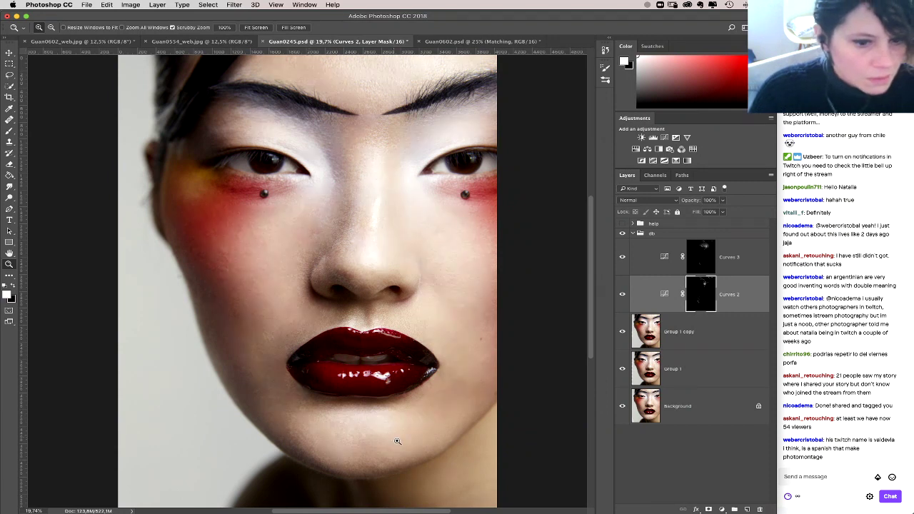
Step: Zoom out to 12.5% and switch the brush between the Curves 3 and Curves 2 masks
alt+click(428, 364)
alt+click(416, 368)
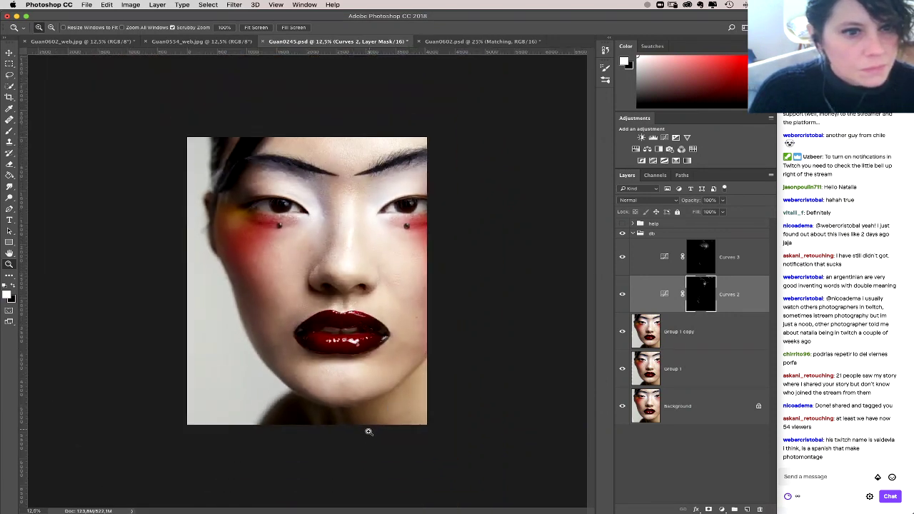
key(b)
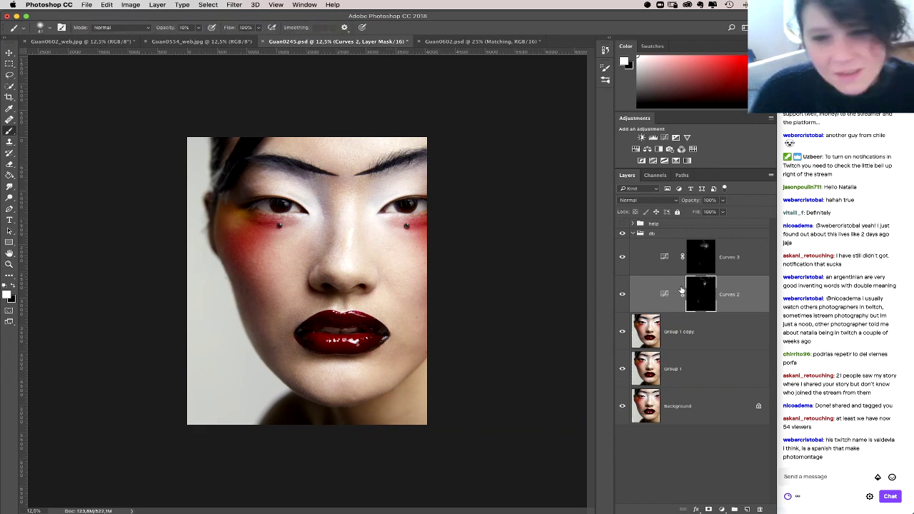
click(699, 268)
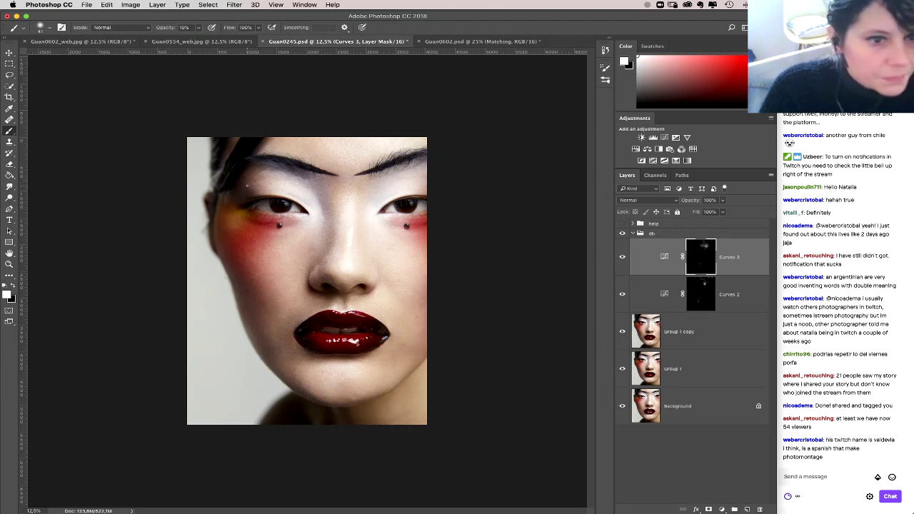
click(662, 292)
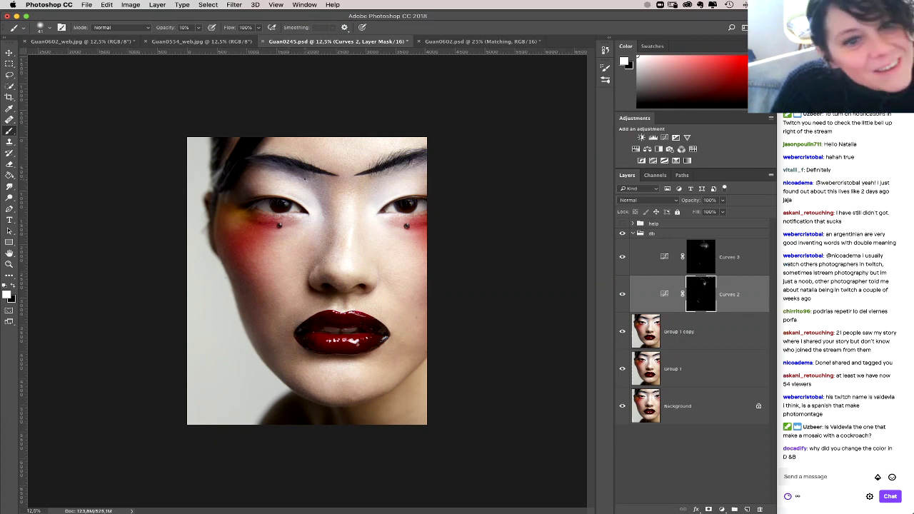
Step: Zoom to 25% and open the Curves 3 adjustment's properties
key(super+plus)
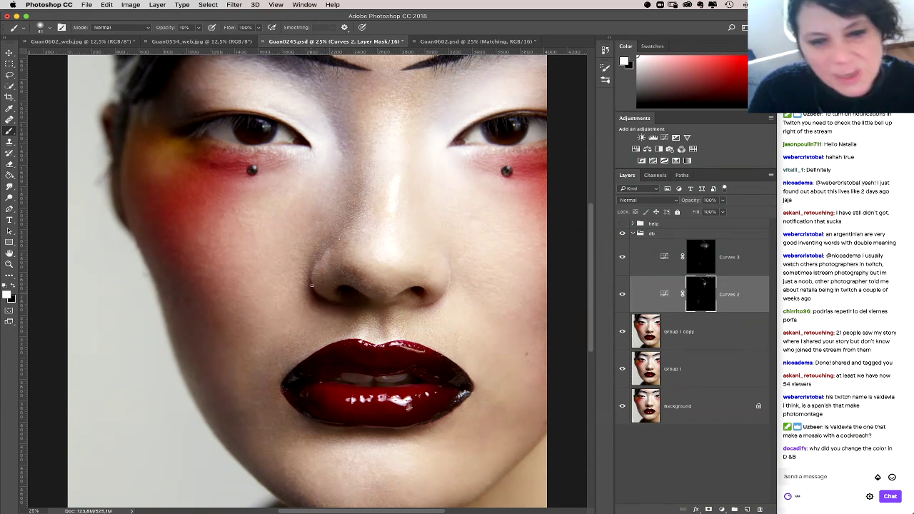
click(663, 260)
double_click(664, 265)
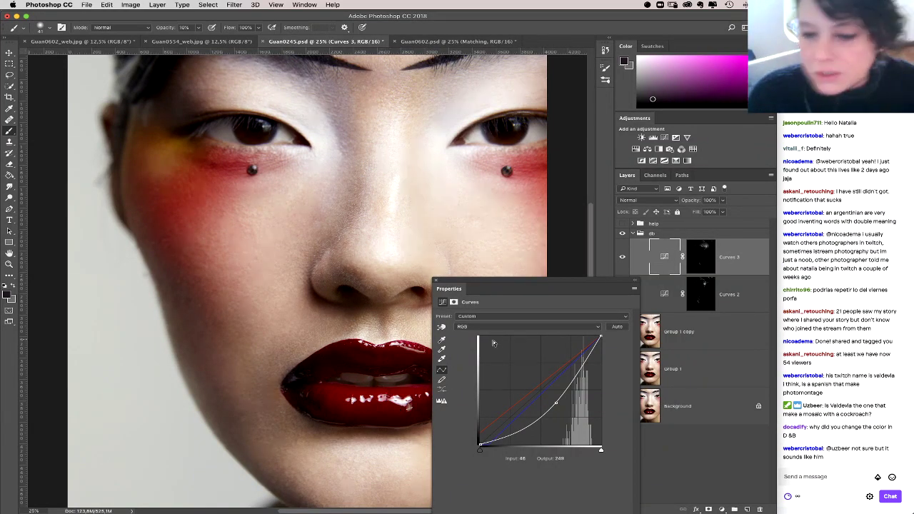
Step: Close the Curves properties and compare the forehead with the db group hidden and shown
click(436, 283)
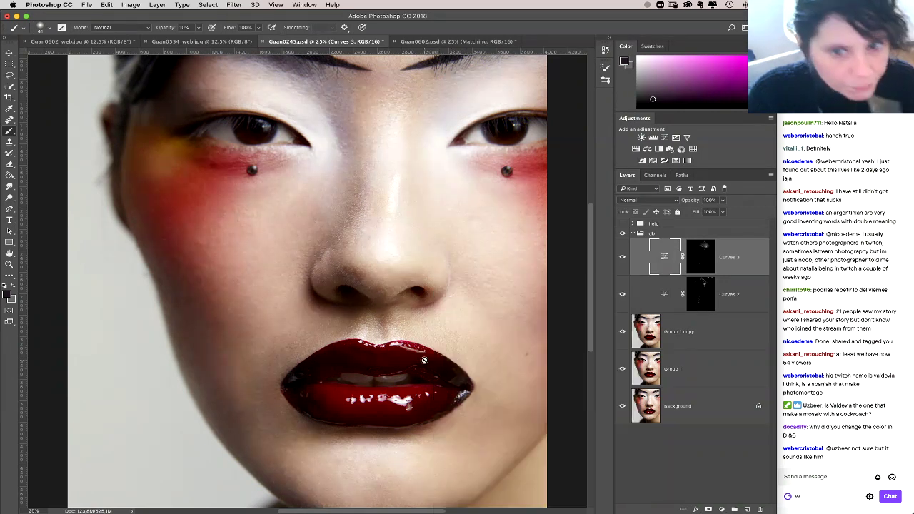
scroll(408, 261, up, 3)
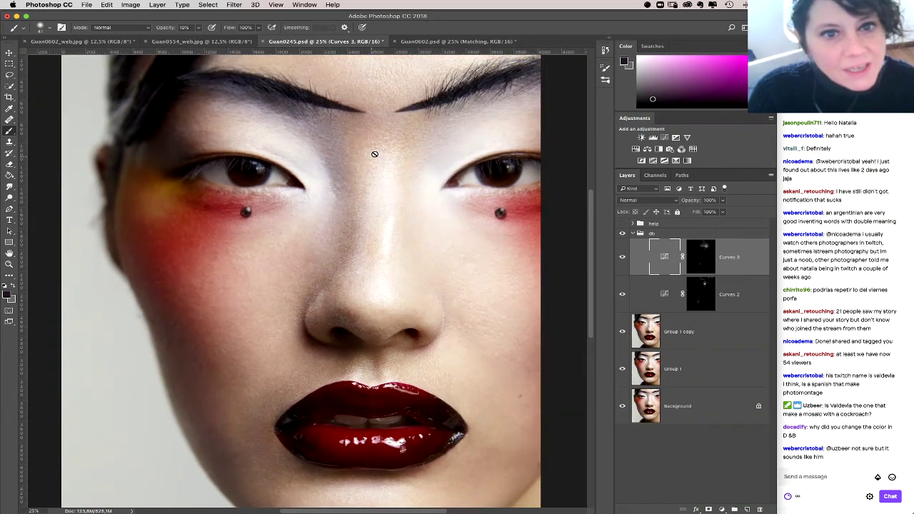
click(622, 234)
click(623, 234)
click(622, 234)
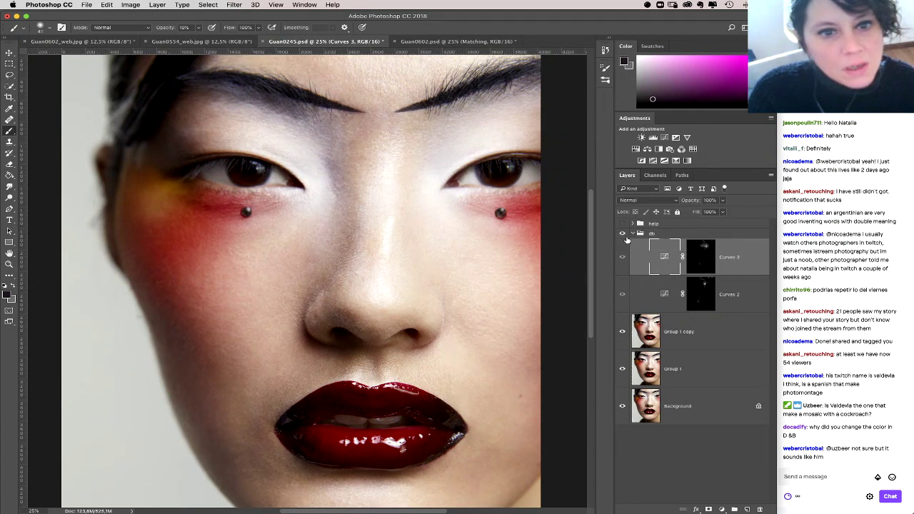
click(623, 234)
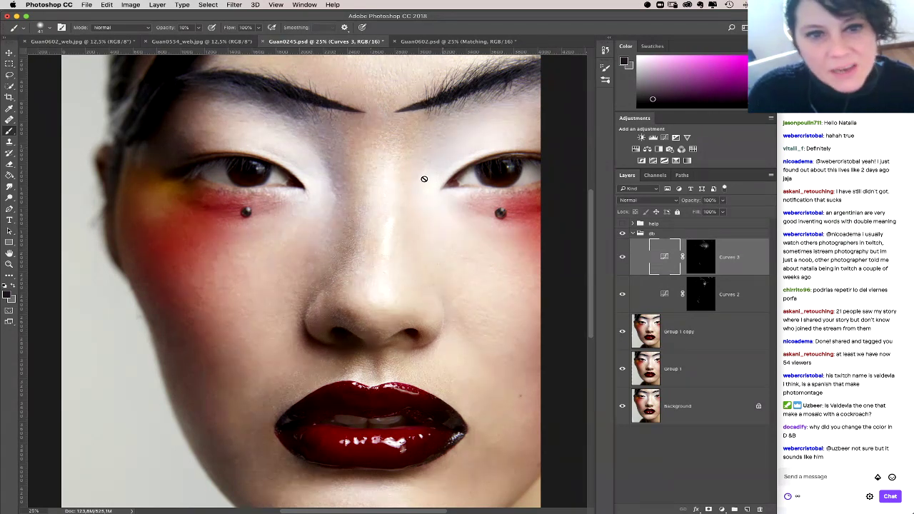
Step: Open and cancel Curves 3's blending options, then leave Curves 3 hidden after toggling it
scroll(305, 411, down, 5)
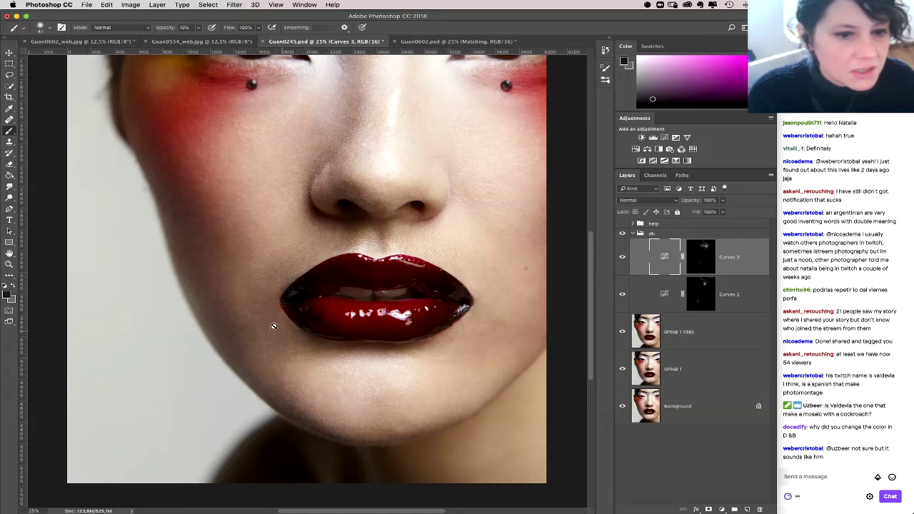
scroll(382, 248, up, 2)
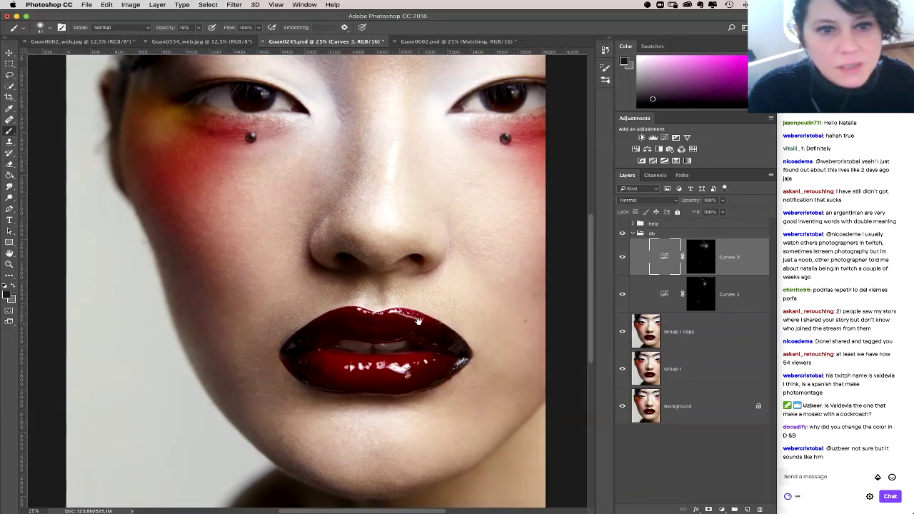
double_click(630, 261)
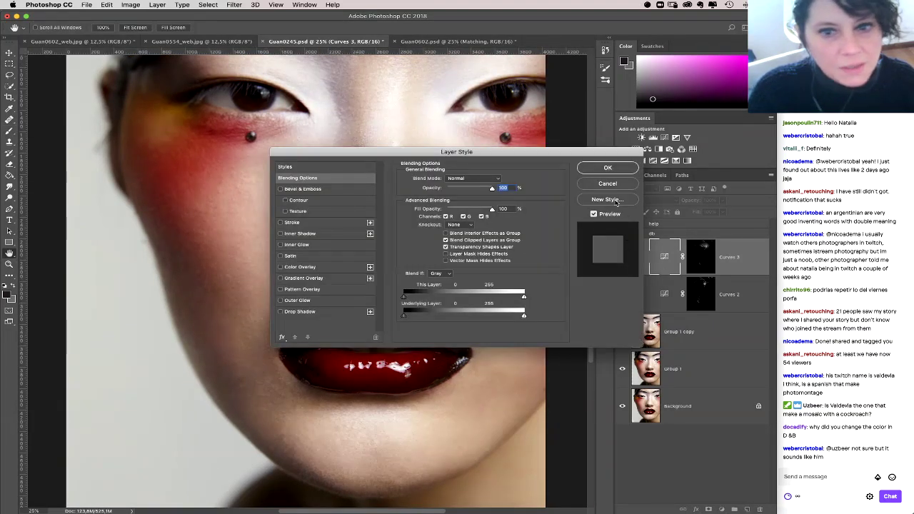
key(Escape)
click(622, 259)
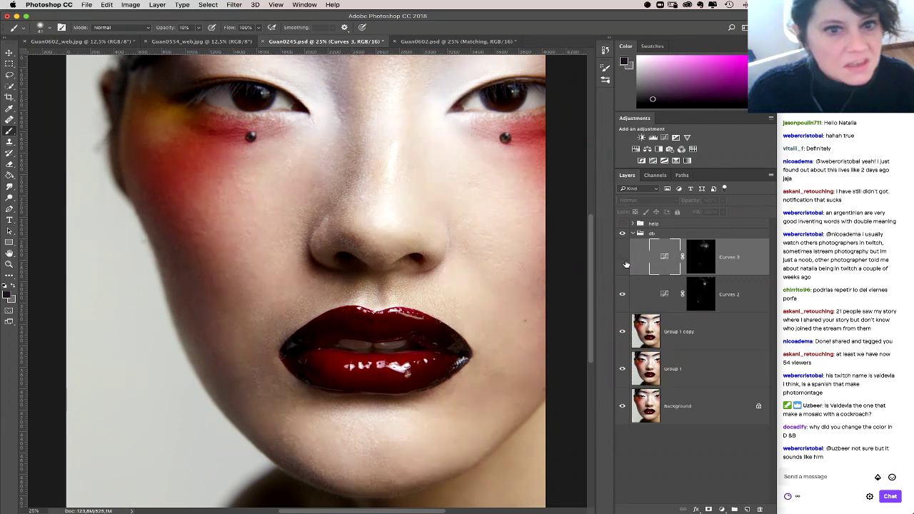
click(622, 259)
click(624, 260)
Step: Pan across the eyes and lips, targeting the Curves 3 then Curves 2 masks and checking brush settings
scroll(443, 309, up, 5)
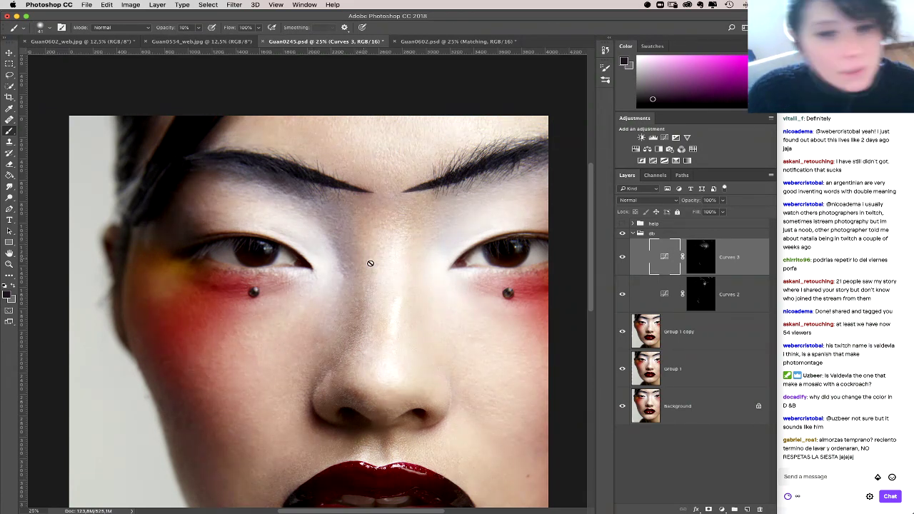
drag(400, 268, 410, 242)
click(703, 262)
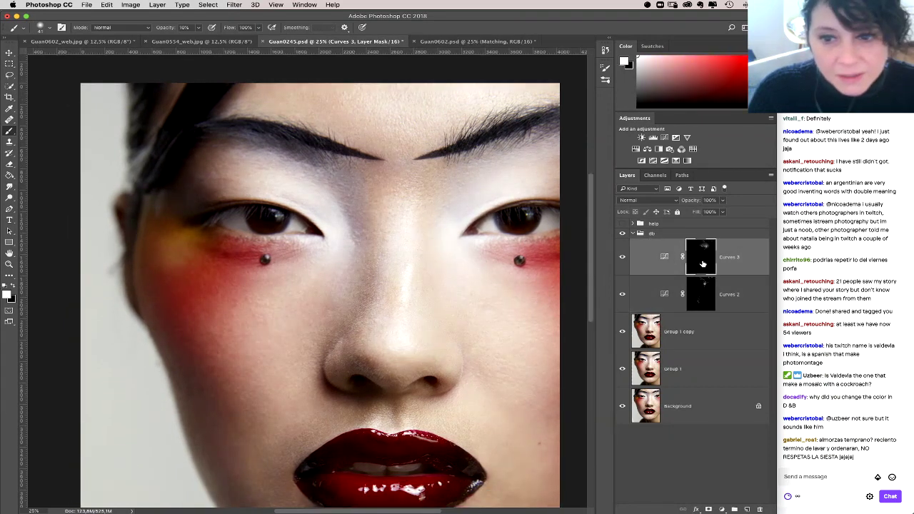
drag(338, 380, 372, 291)
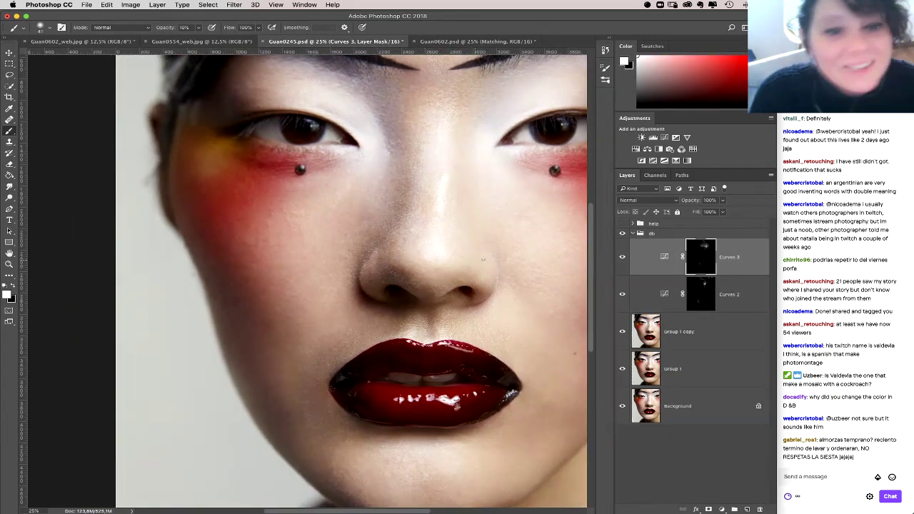
click(697, 290)
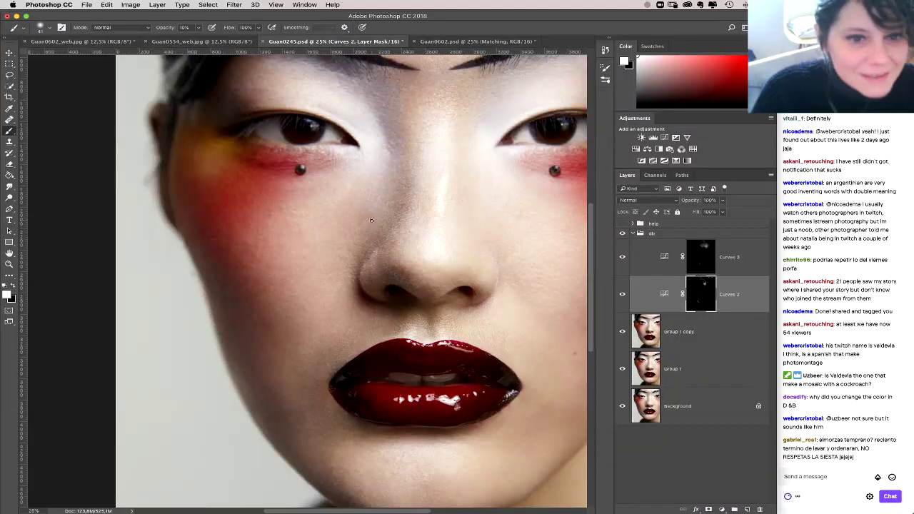
scroll(369, 249, up, 3)
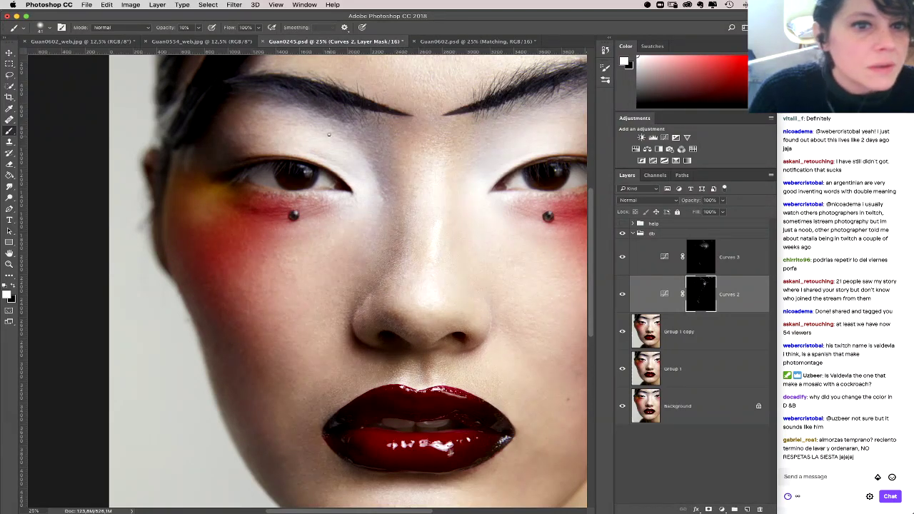
right_click(311, 178)
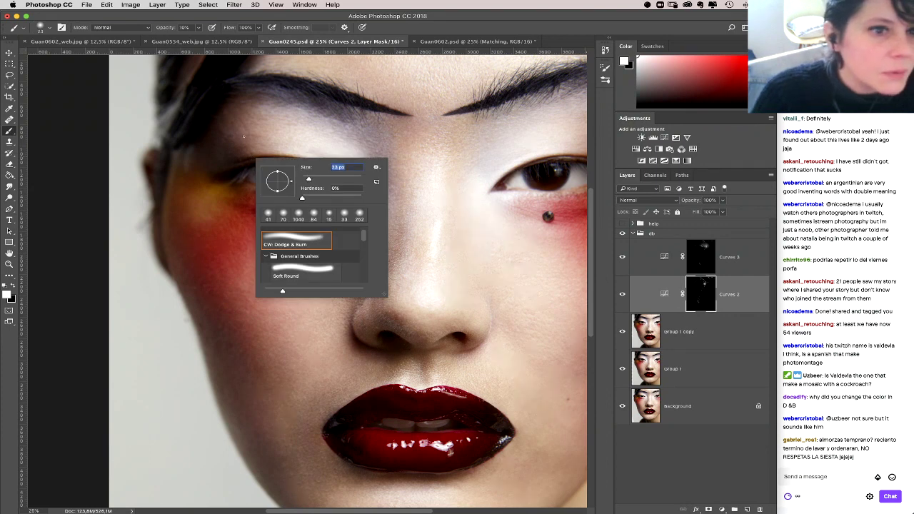
key(Return)
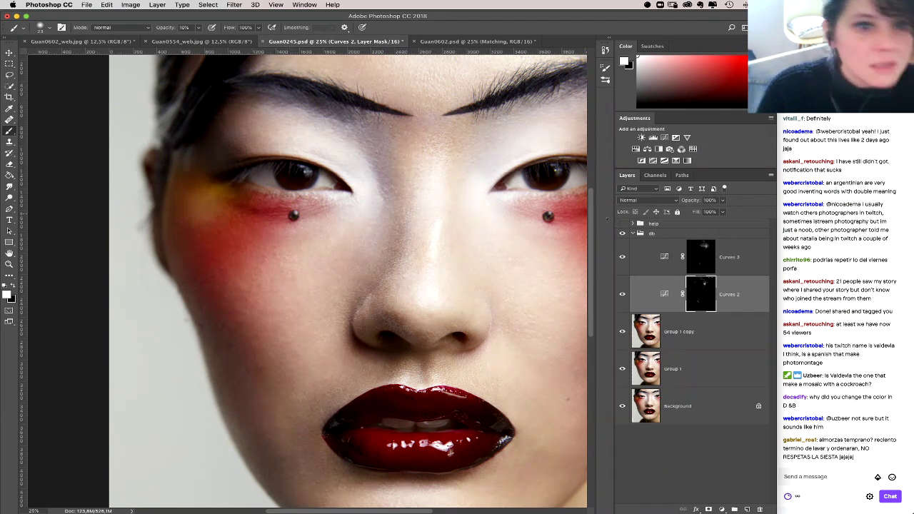
Step: Target the Curves 3 mask, shift the view, return to Curves 2 and zoom out to the whole portrait
click(705, 257)
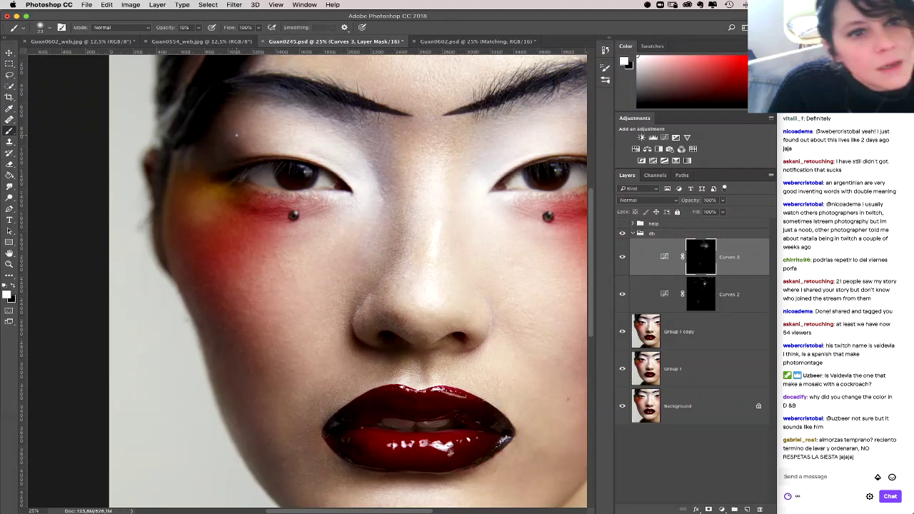
drag(367, 191, 259, 226)
key(alt+bracketleft)
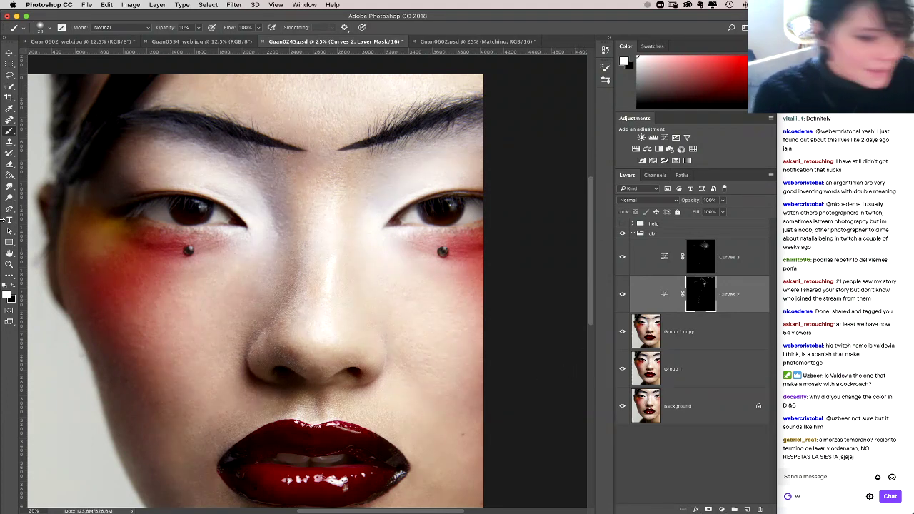
key(super+minus)
key(super+minus)
key(super+minus)
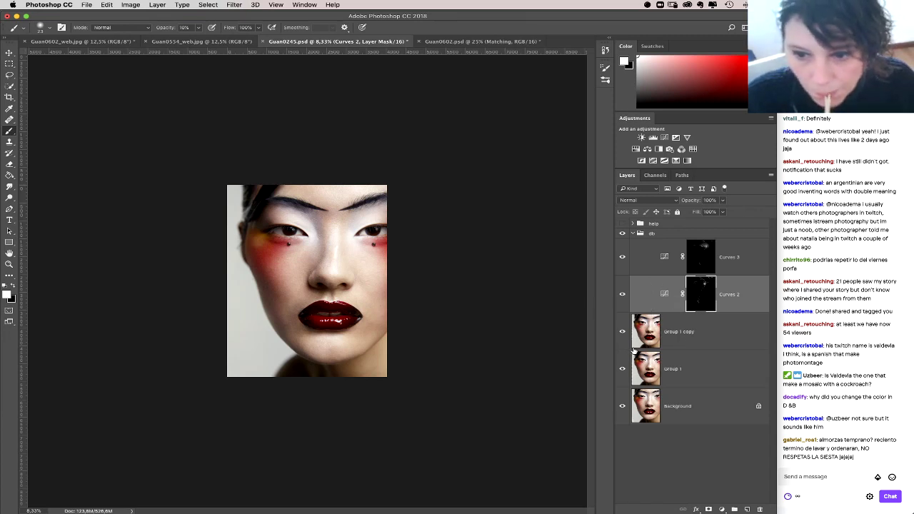
Step: Target the Curves 3 mask and enlarge the brush to 76 px
click(705, 257)
right_click(385, 323)
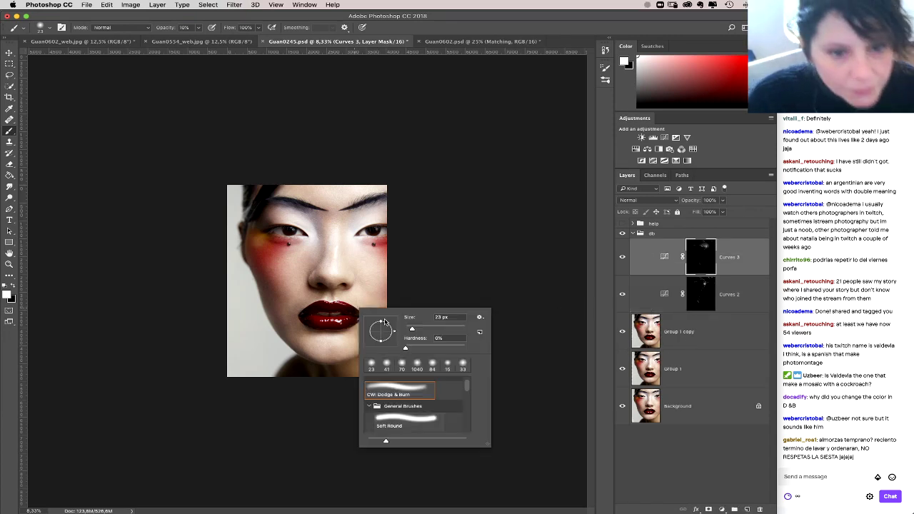
key(bracketright)
key(bracketright)
key(bracketright)
key(bracketright)
key(bracketright)
key(Return)
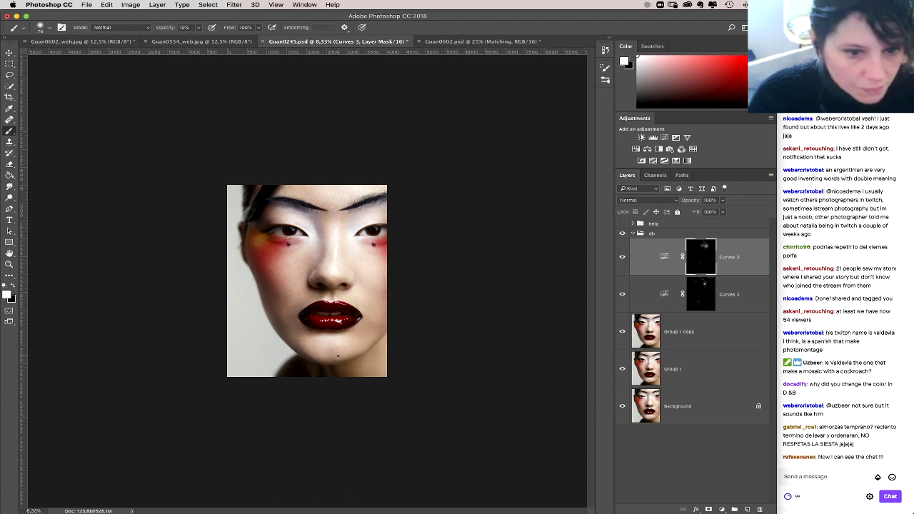
Step: Brush lightening onto the Curves 3 mask near the chin and left cheek, zooming to 16.67%
drag(338, 355, 336, 358)
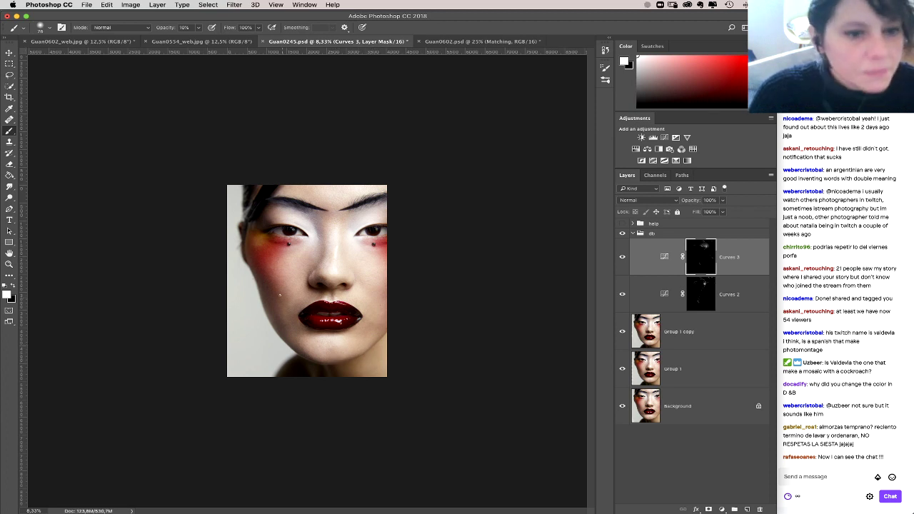
drag(274, 272, 267, 263)
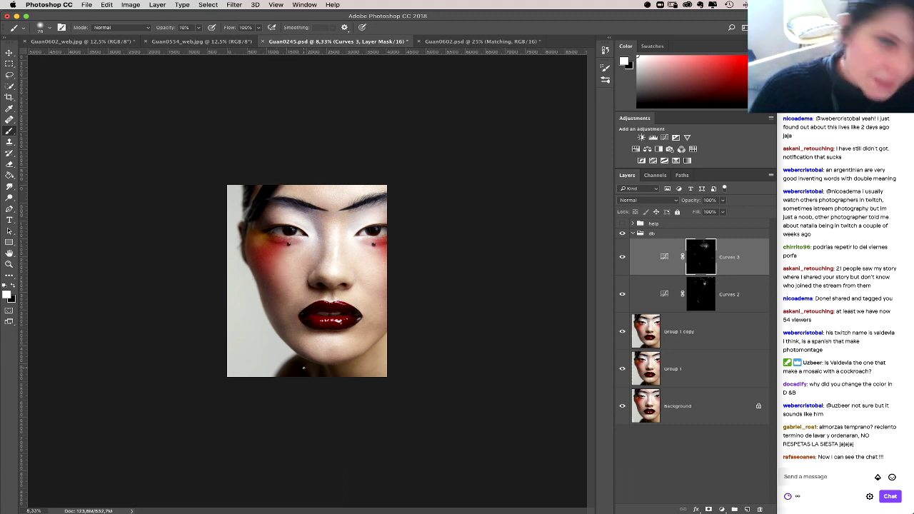
key(super+plus)
key(super+plus)
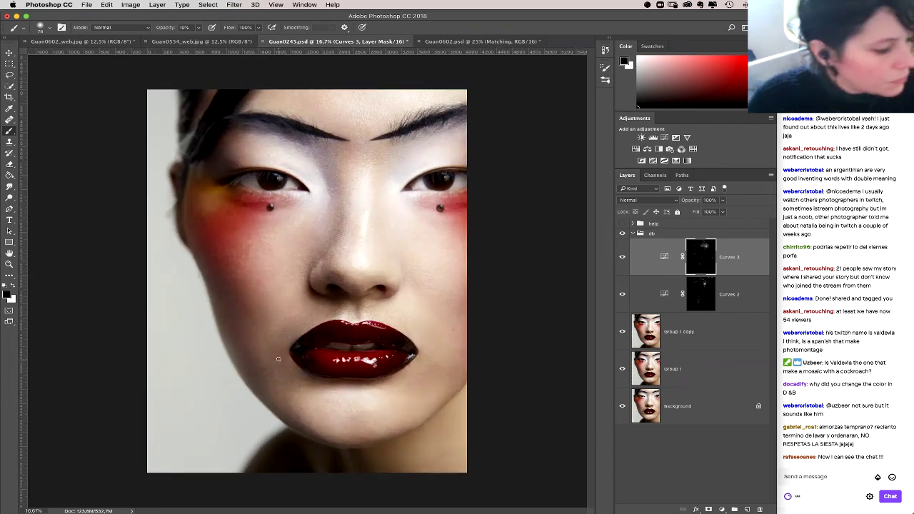
Step: Raise the brush opacity to 40%
key(4)
right_click(264, 300)
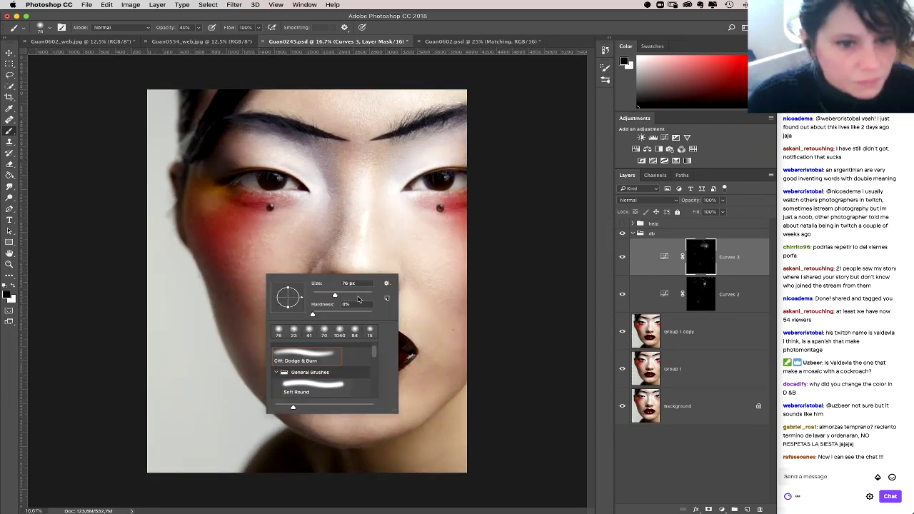
click(255, 263)
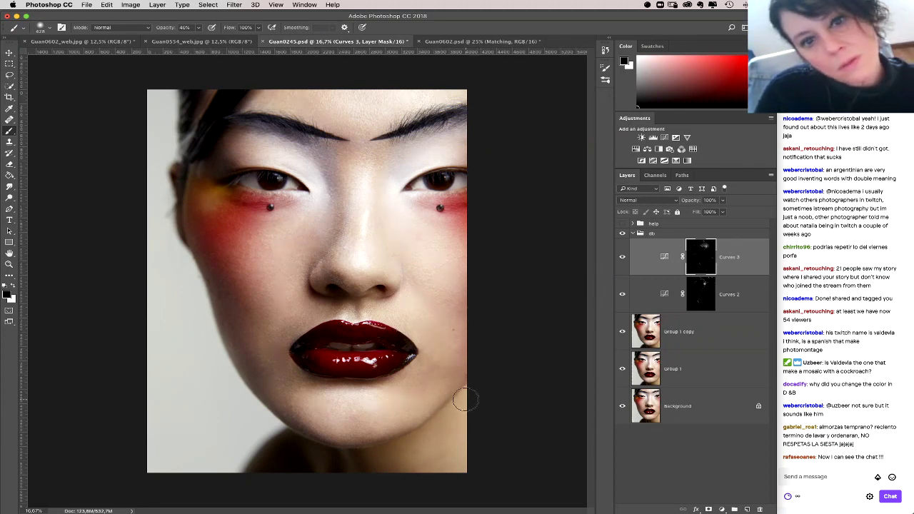
Step: Target the Curves 2 mask and drop the brush opacity to 5%, zoomed out to the whole image
click(700, 294)
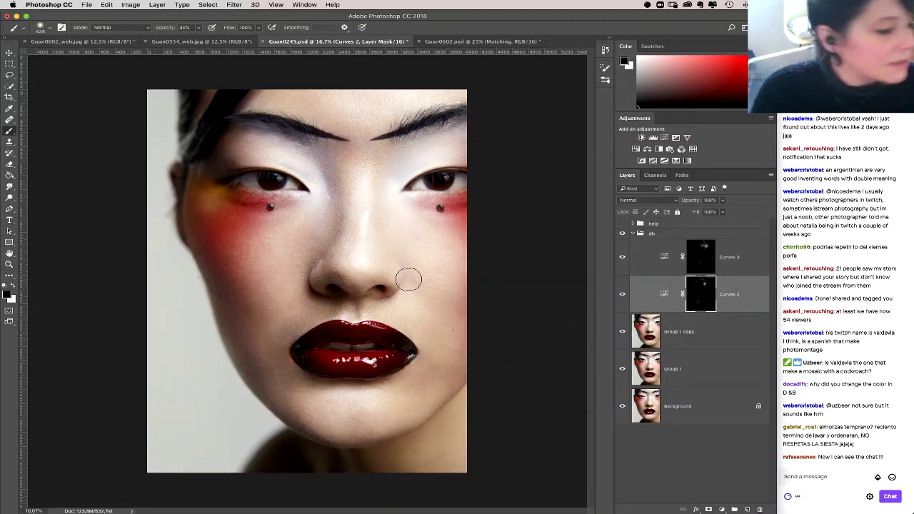
right_click(427, 272)
key(Return)
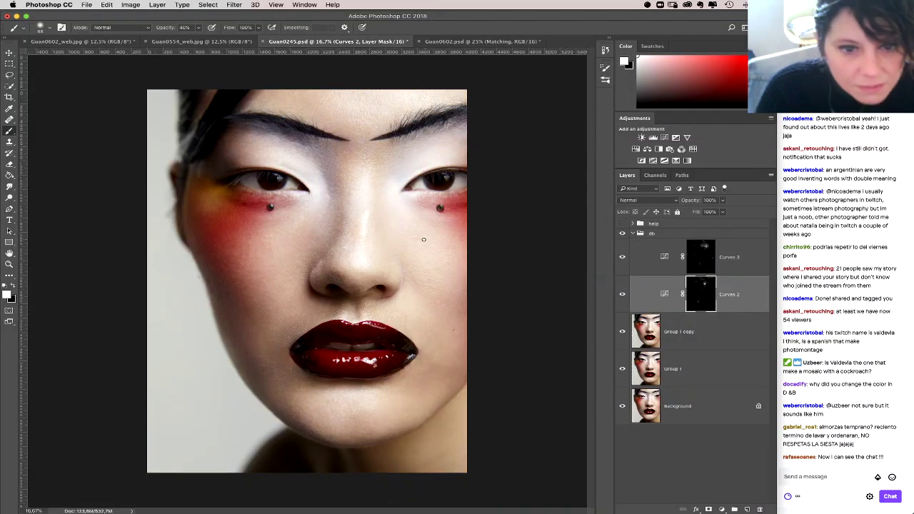
key(super+z)
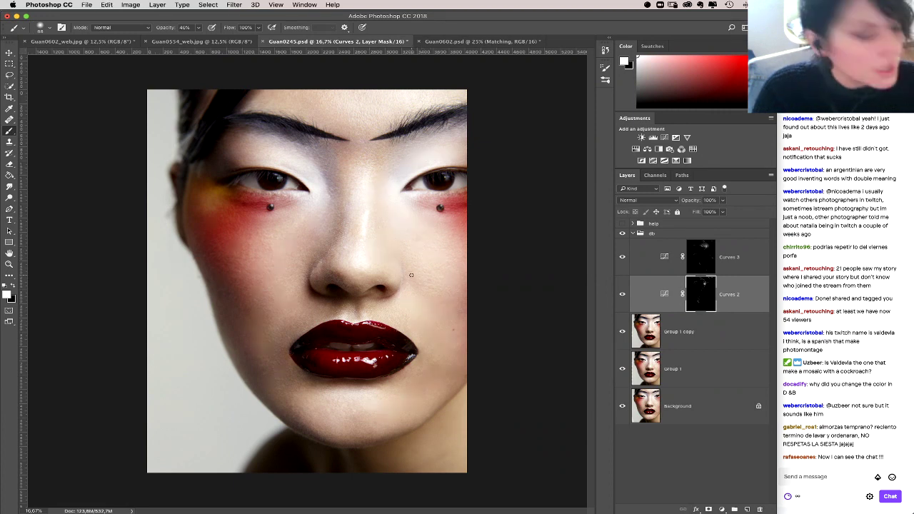
key(0)
key(0)
key(5)
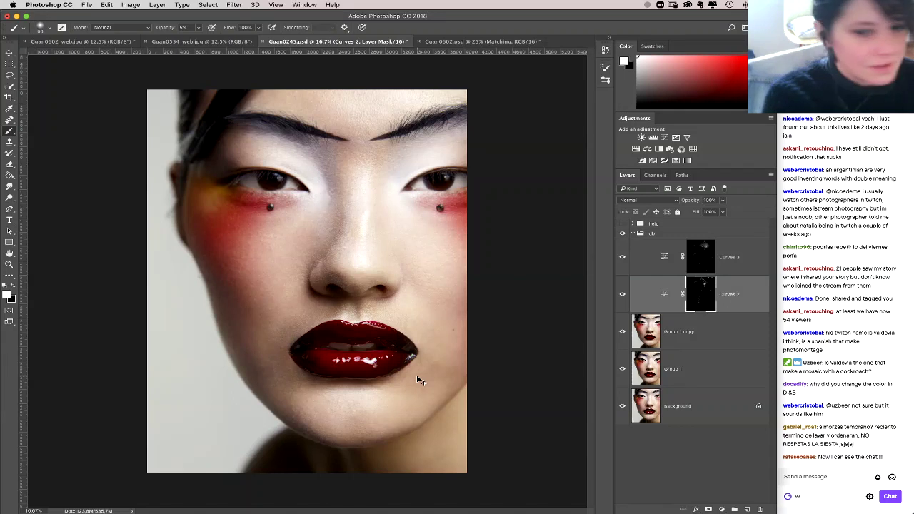
key(super+minus)
key(super+minus)
key(super+minus)
key(super+minus)
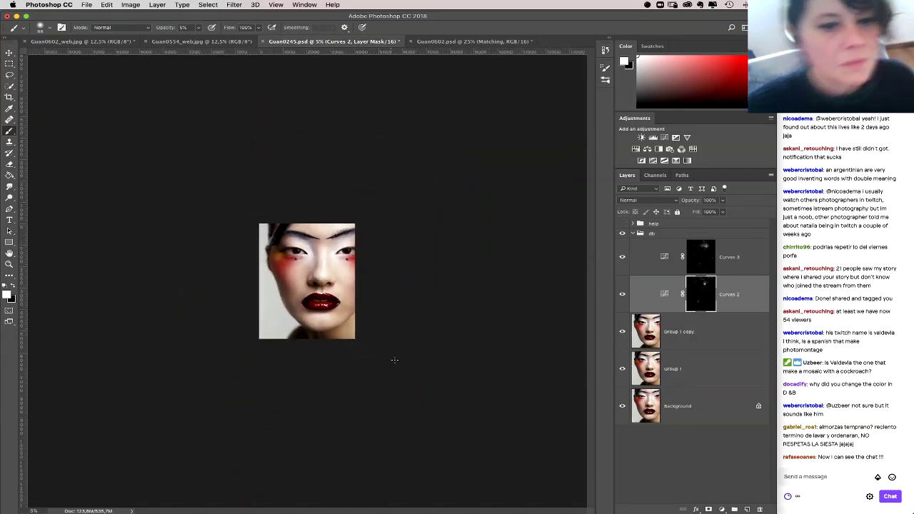
Step: Enlarge the soft brush to 188 px
right_click(379, 335)
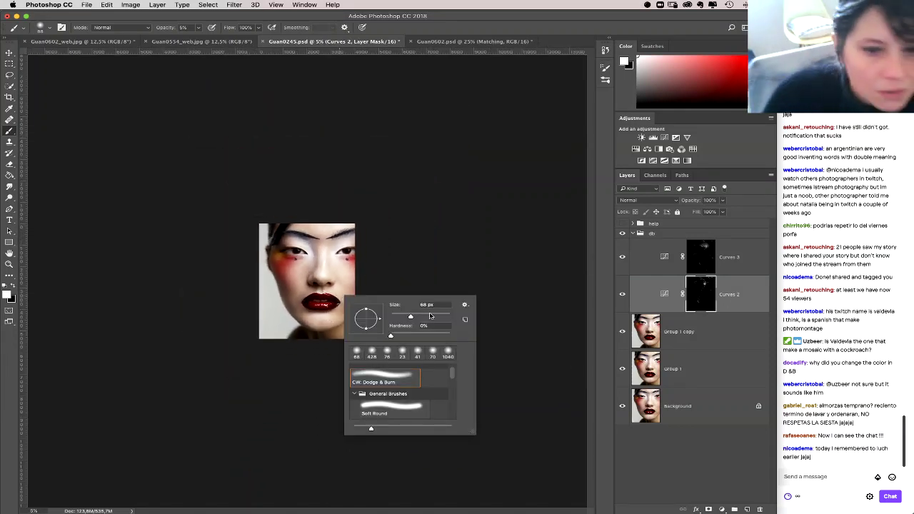
mouse_move(430, 315)
mouse_down()
mouse_move(415, 316)
mouse_move(432, 316)
mouse_up()
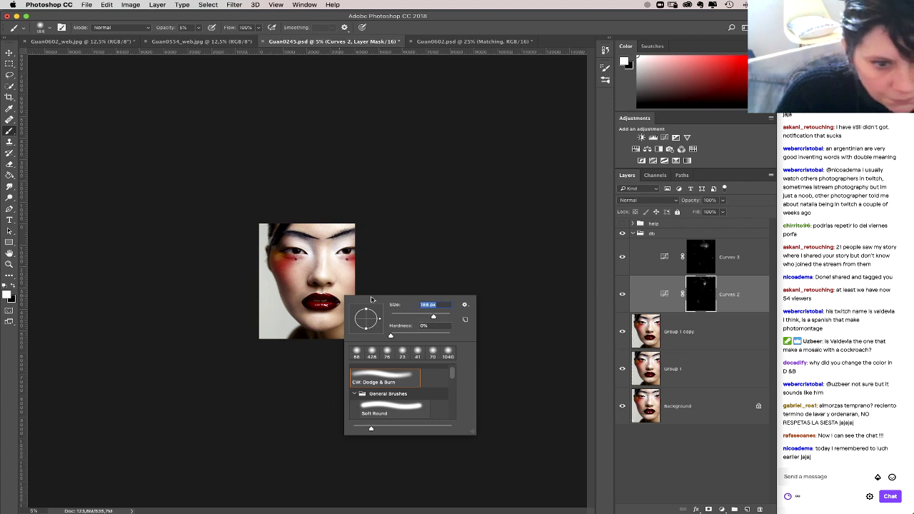
click(297, 305)
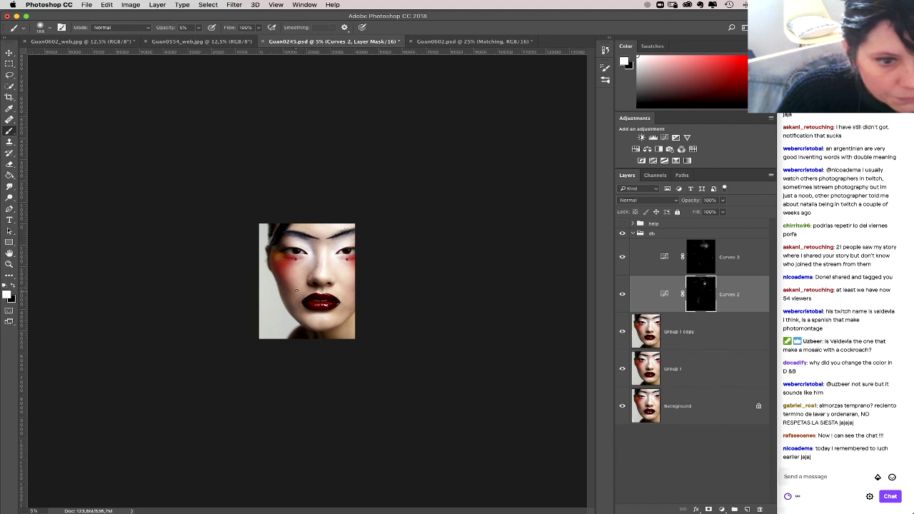
Step: Paint faint 5% strokes into the Curves 2 mask around the mouth and chin
drag(293, 291, 313, 311)
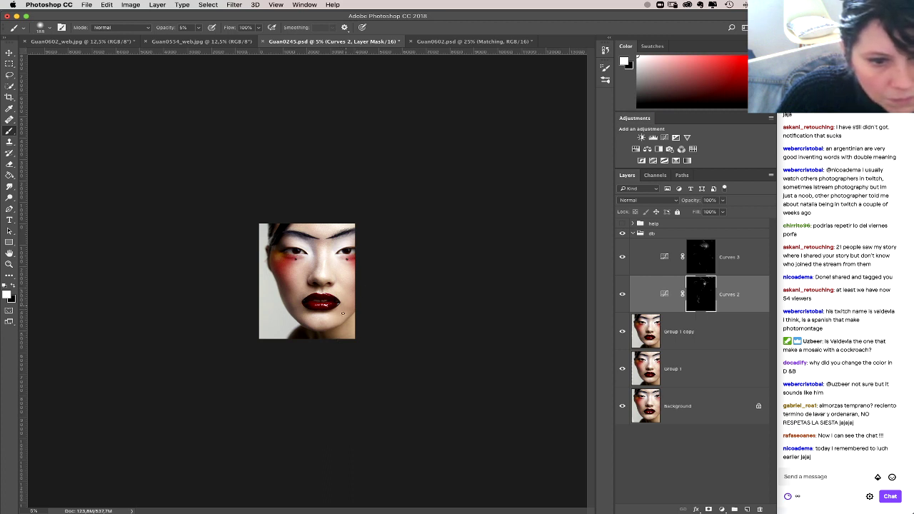
drag(343, 312, 349, 307)
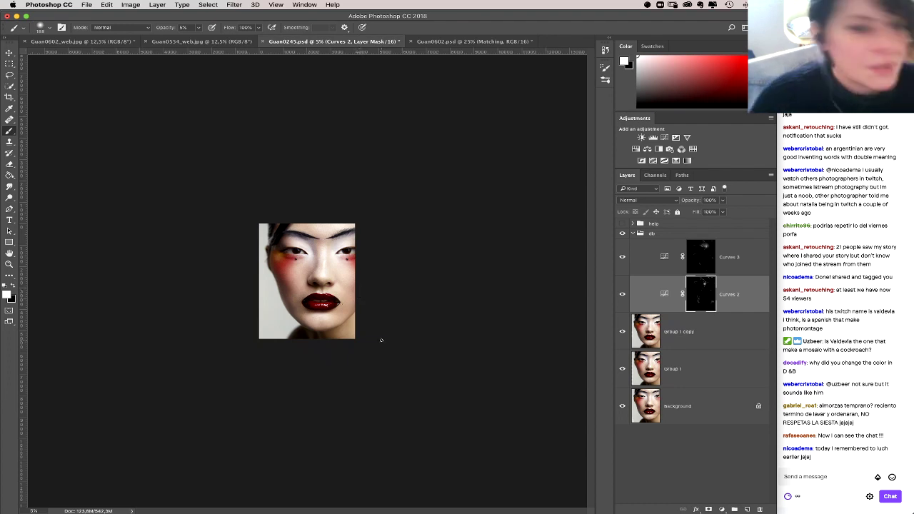
key(super+equal)
key(super+equal)
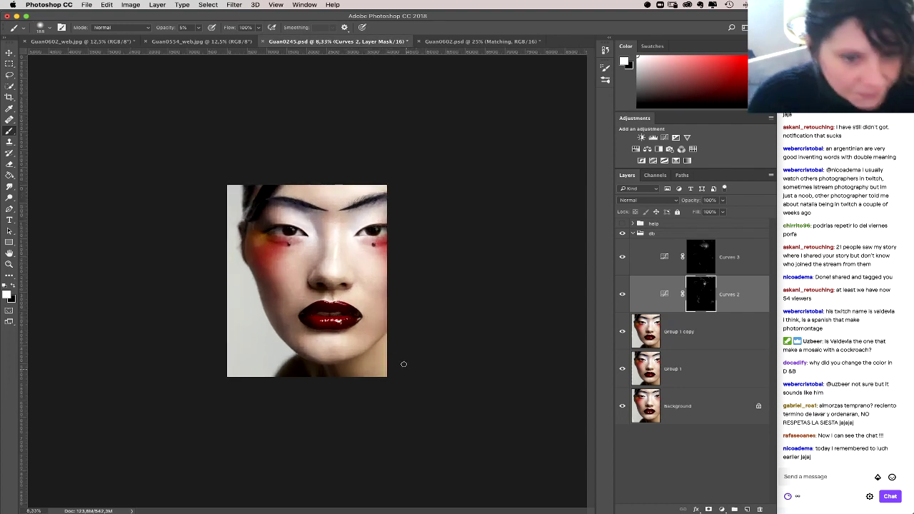
Step: Drag the brush preset picker's Size slider down to 94 px
right_click(326, 333)
drag(401, 354, 416, 355)
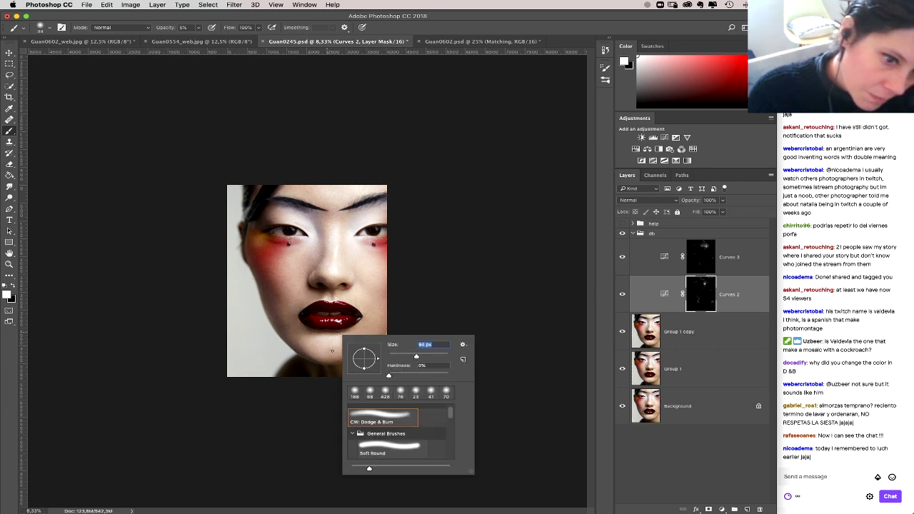
click(331, 350)
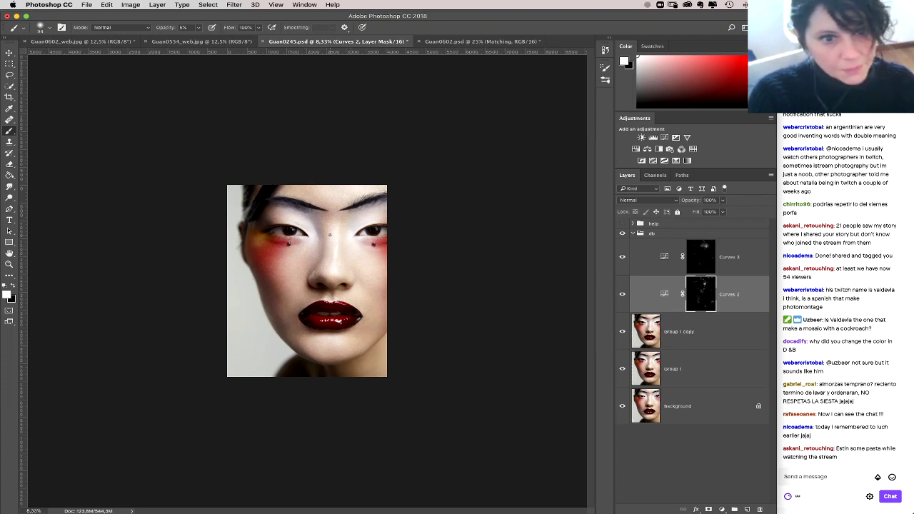
click(621, 233)
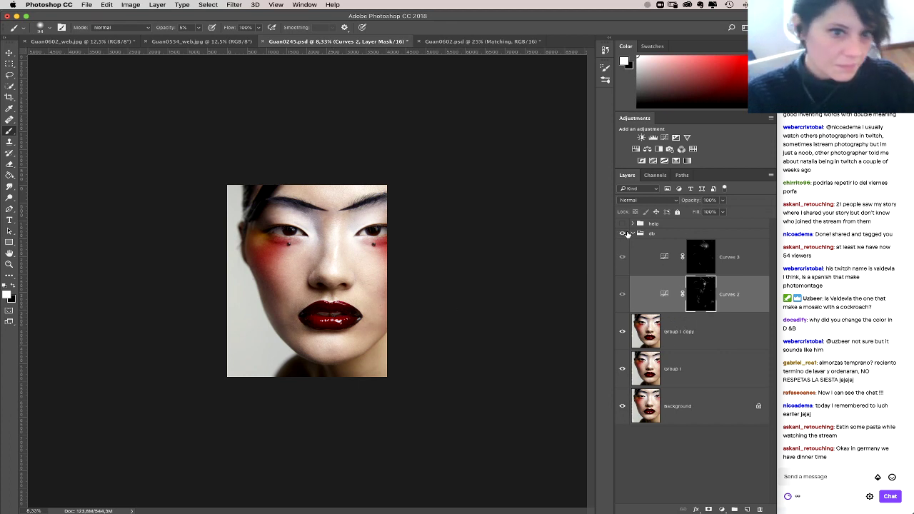
click(622, 233)
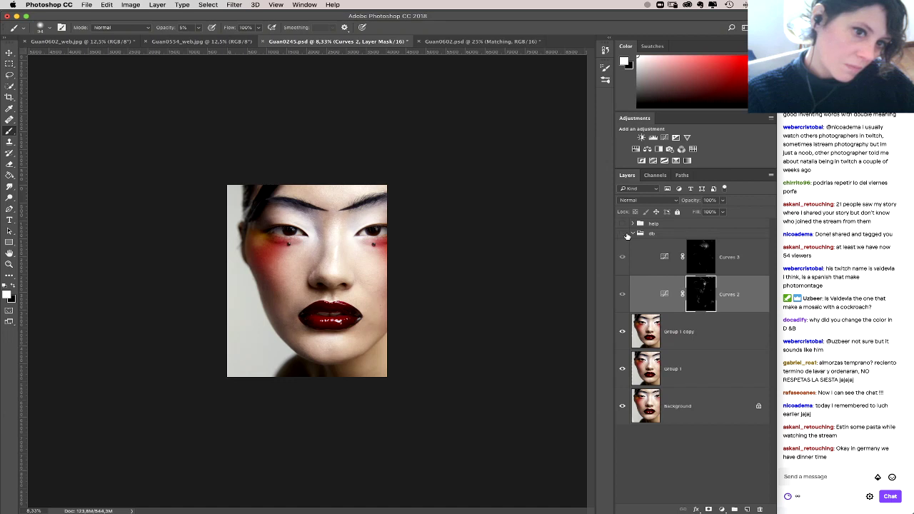
click(622, 234)
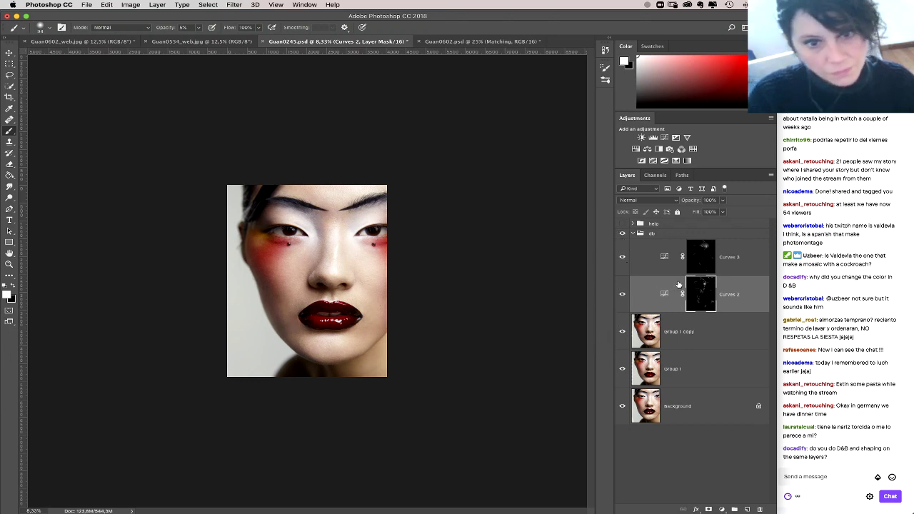
click(623, 233)
click(624, 234)
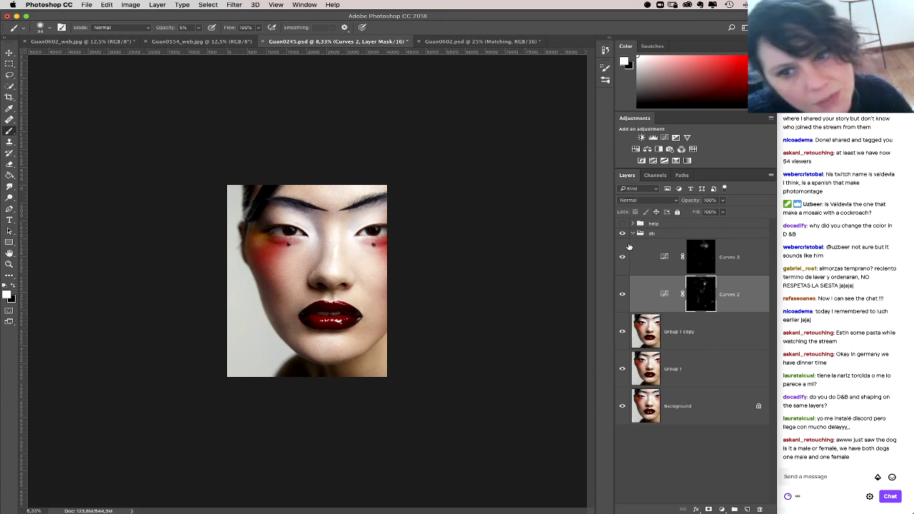
Step: Paint a faint stroke into the Curves 3 mask, then target the Curves 2 mask and zoom in
click(703, 259)
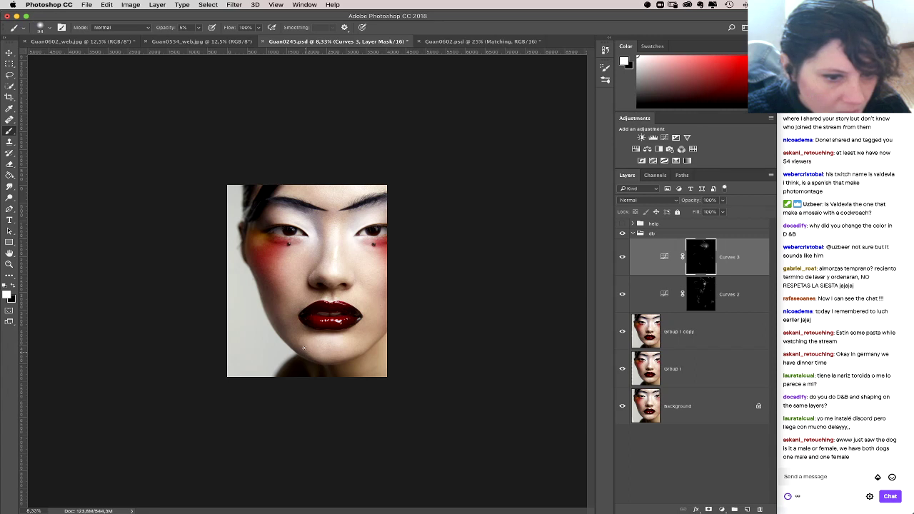
drag(307, 352, 316, 360)
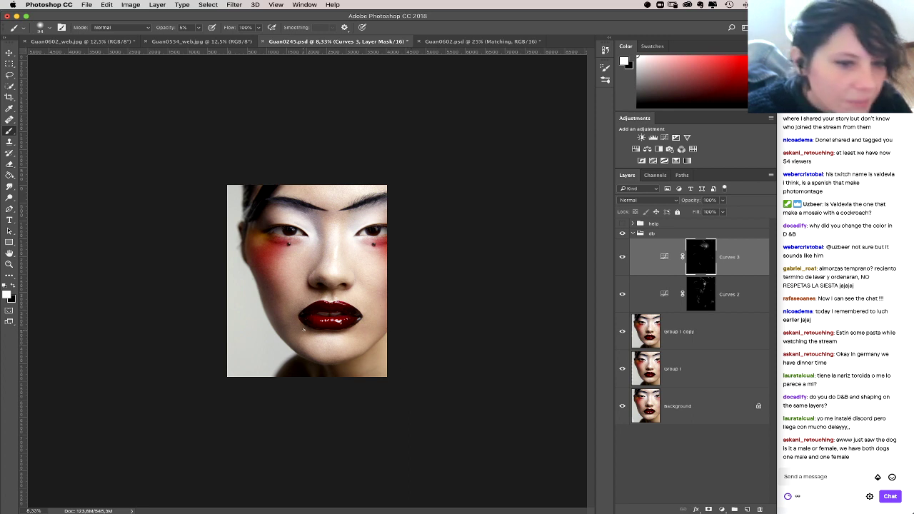
click(709, 299)
key(super+plus)
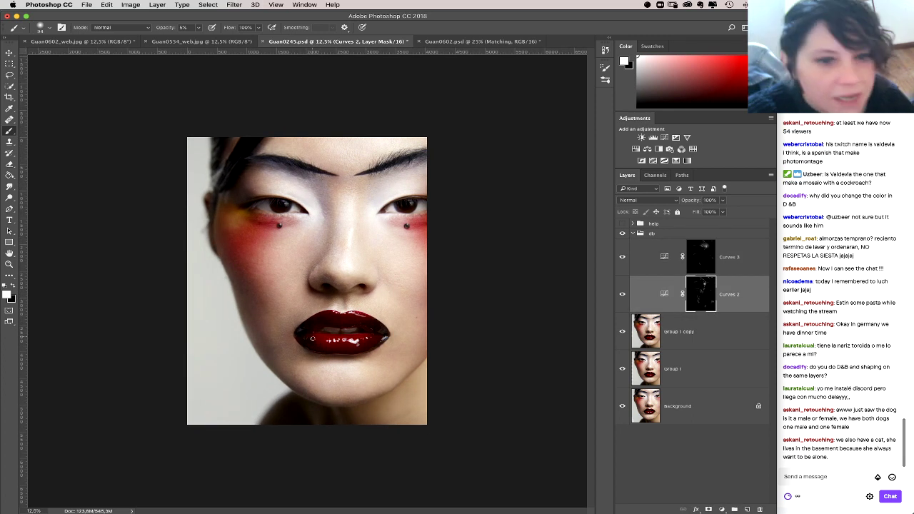
right_click(295, 358)
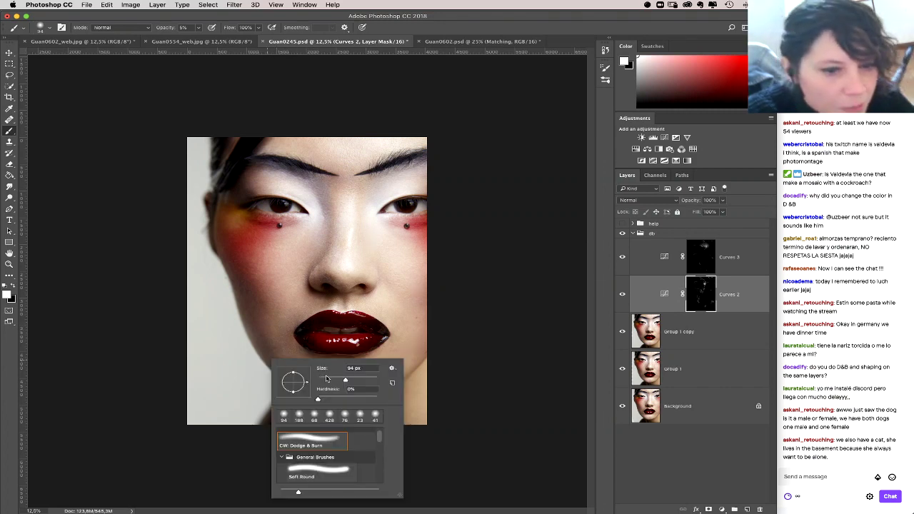
key(Escape)
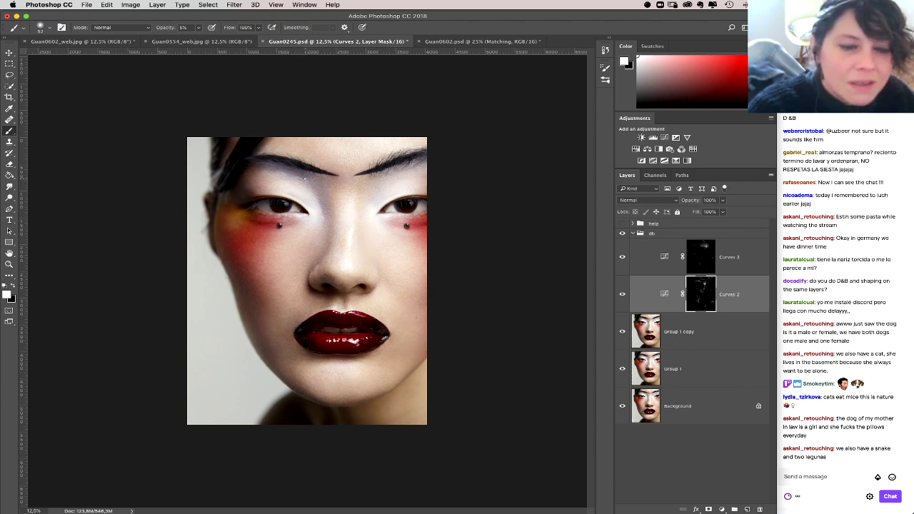
Step: Switch to Curves 3, check the brush size and hardness, and zoom the face to 25%
key(alt+bracketright)
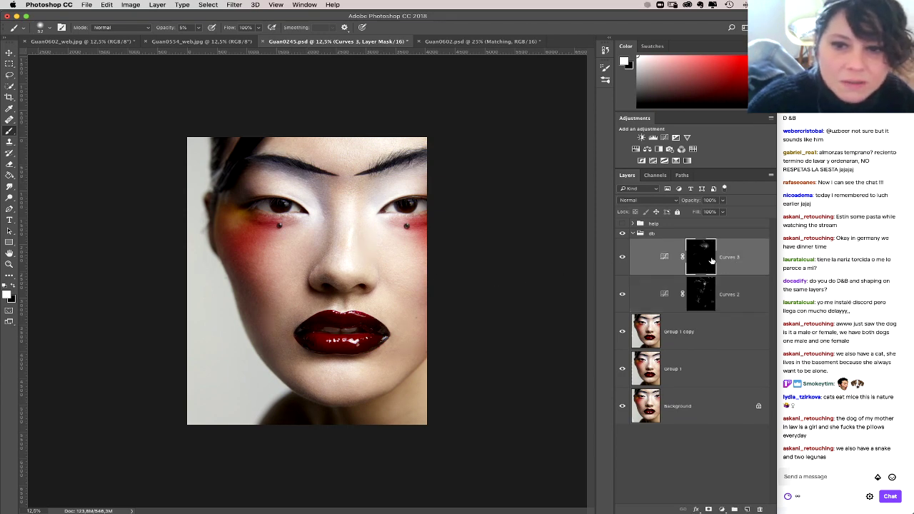
right_click(349, 259)
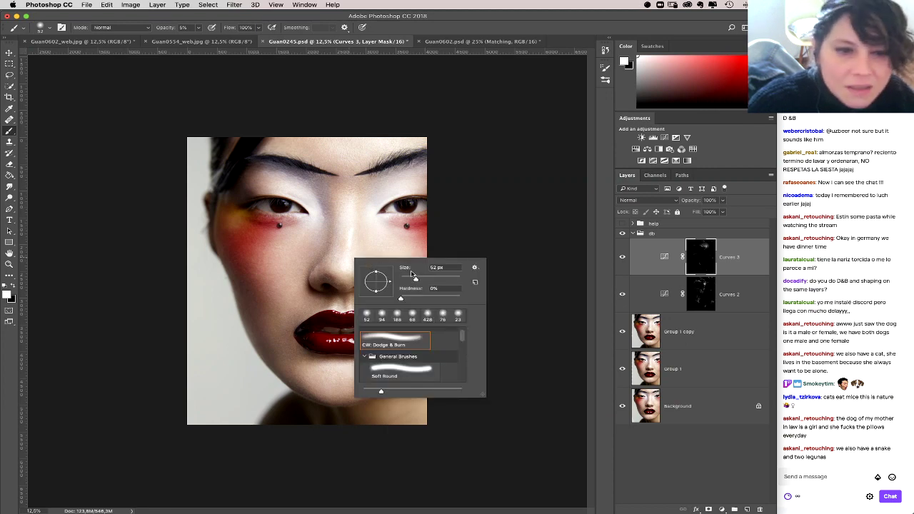
click(315, 267)
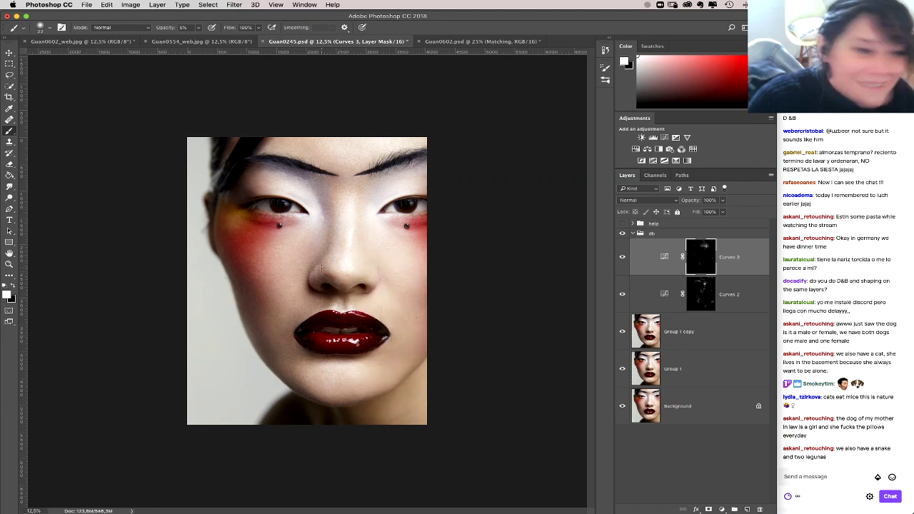
key(super+plus)
key(super+plus)
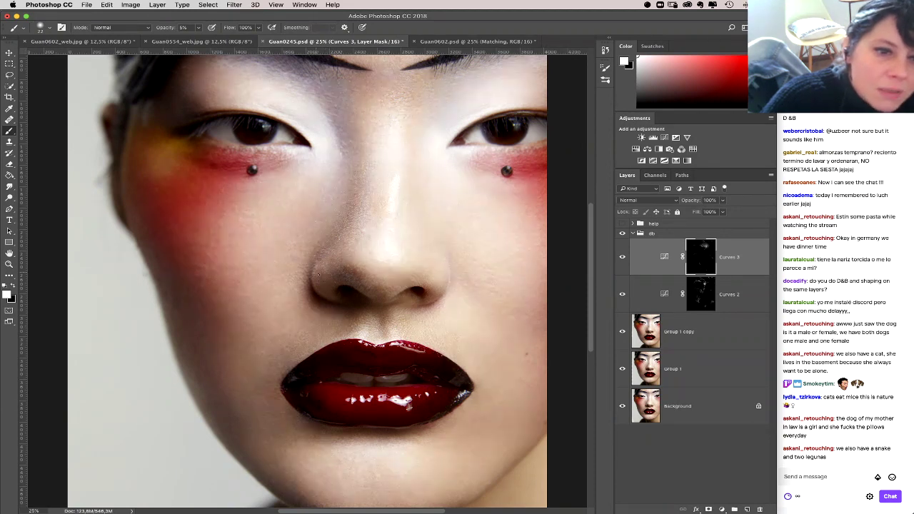
Step: Alternate painting the Curves 2 and Curves 3 masks, toggling Curves 2 to compare the nose
click(753, 307)
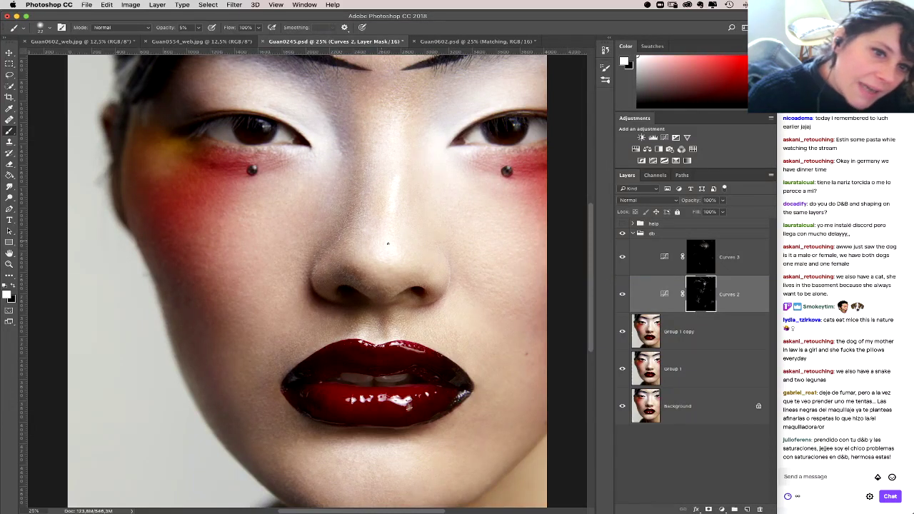
click(689, 258)
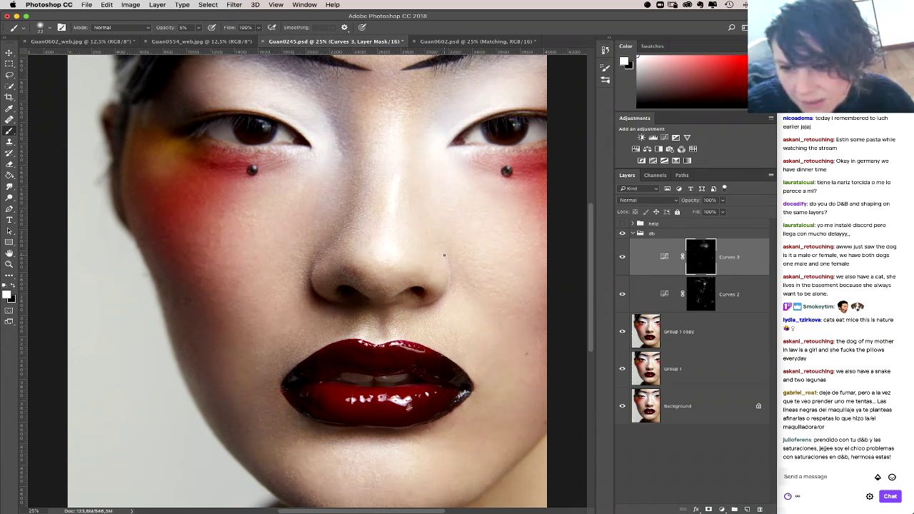
click(697, 285)
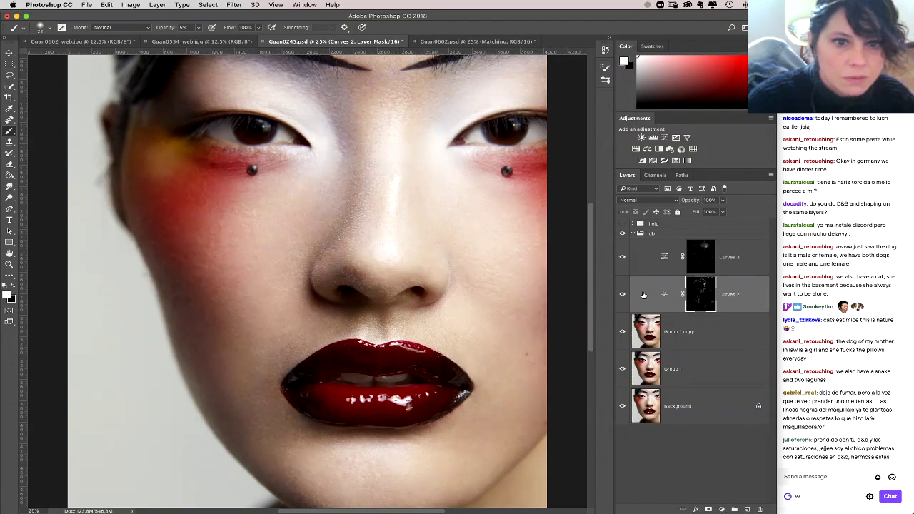
click(622, 294)
click(622, 294)
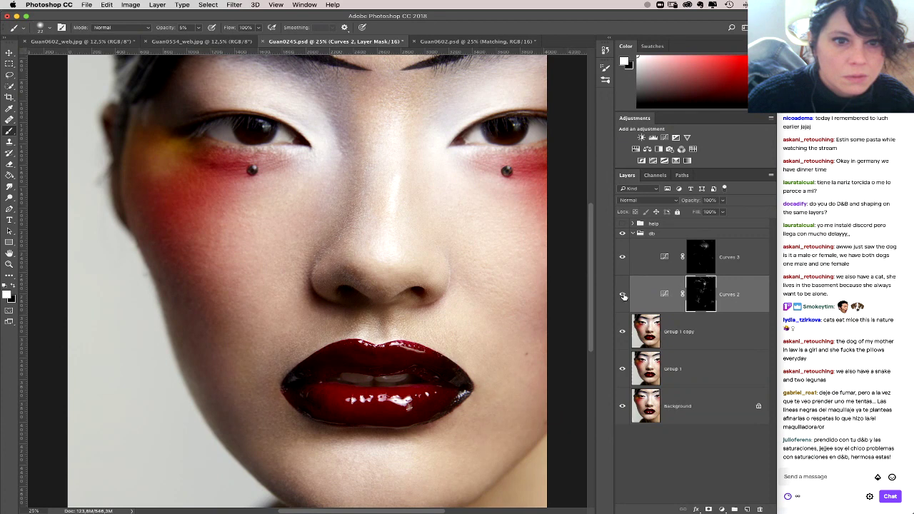
Step: Touch up both masks, compare Curves 2 on and off again, then select the Group 1 copy layer
click(693, 260)
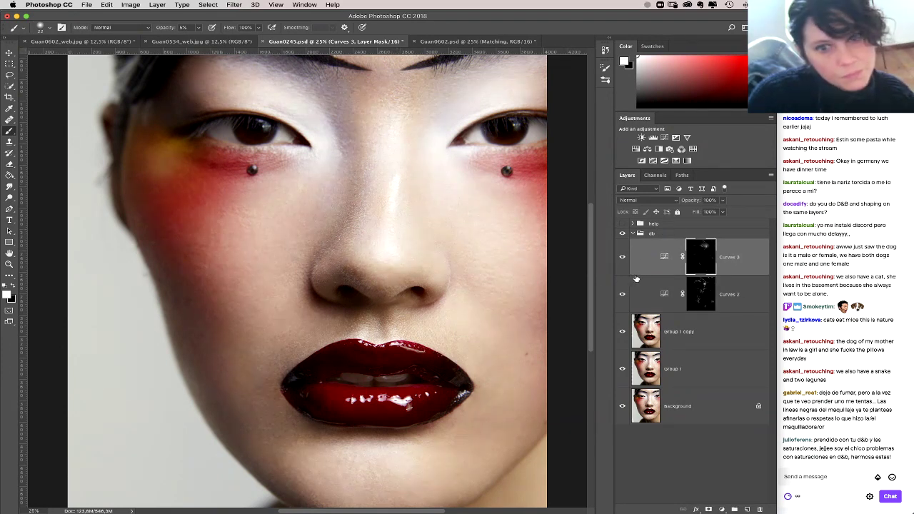
click(701, 296)
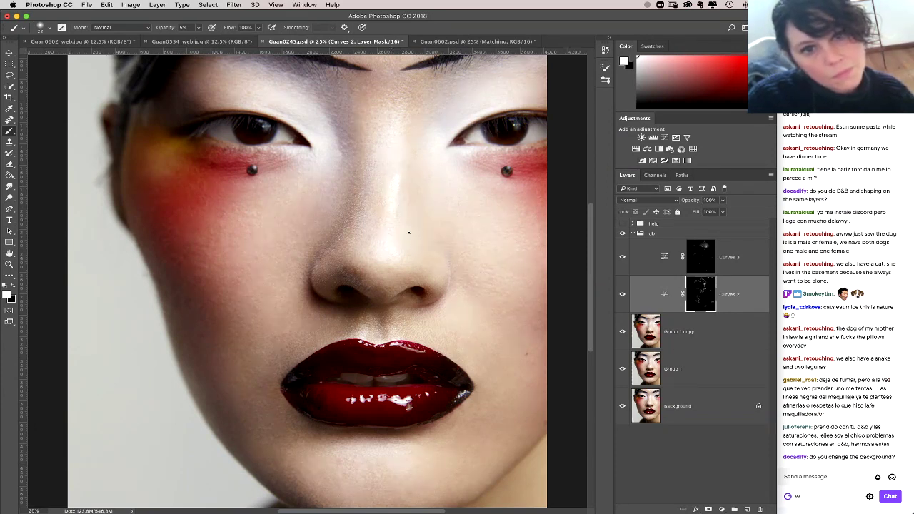
click(681, 341)
click(724, 267)
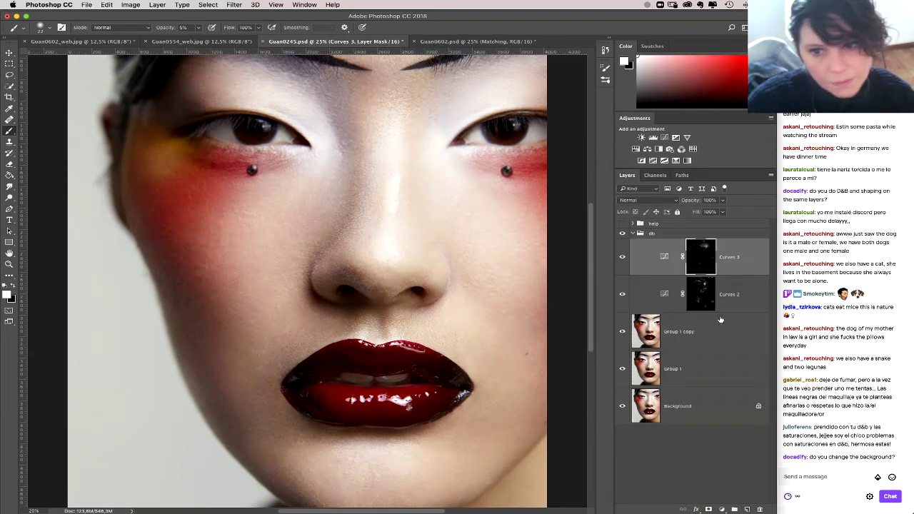
click(621, 293)
click(621, 293)
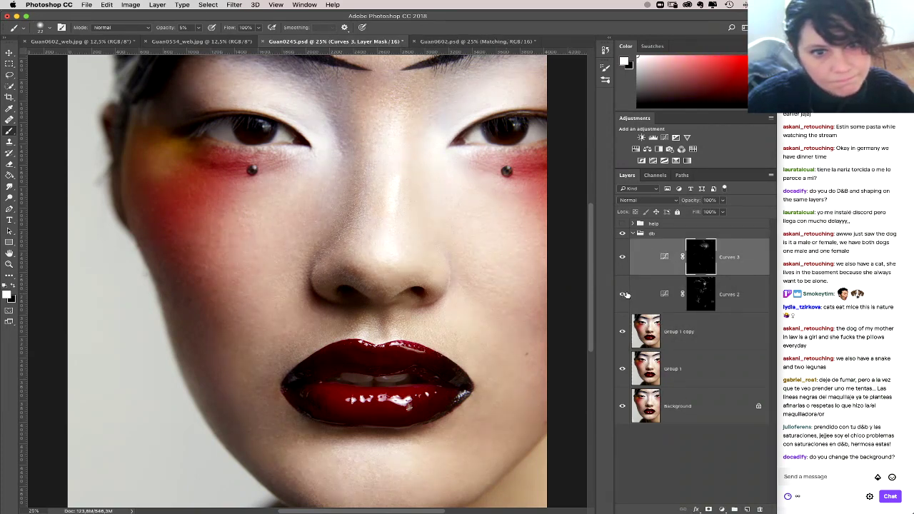
click(719, 341)
Step: Set the Clone Stamp to Darken mode with a 40 px brush at 50% opacity
click(9, 141)
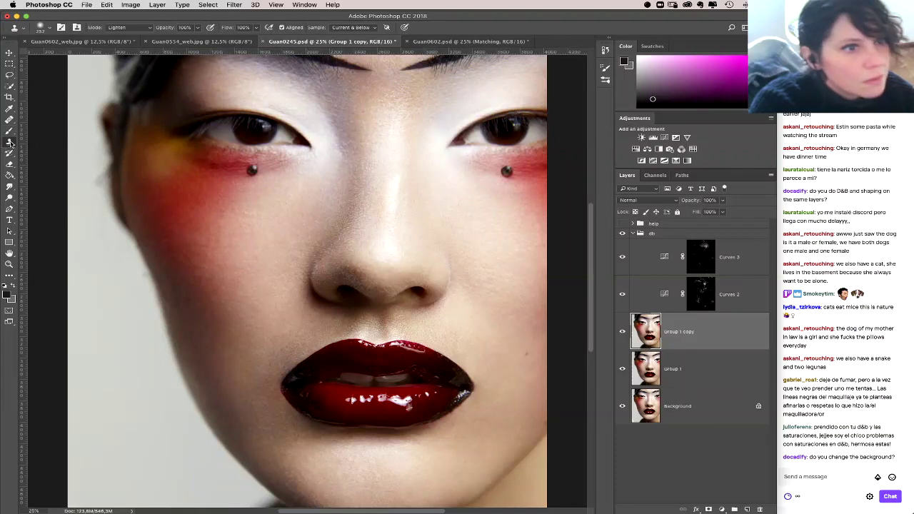
click(134, 28)
click(129, 33)
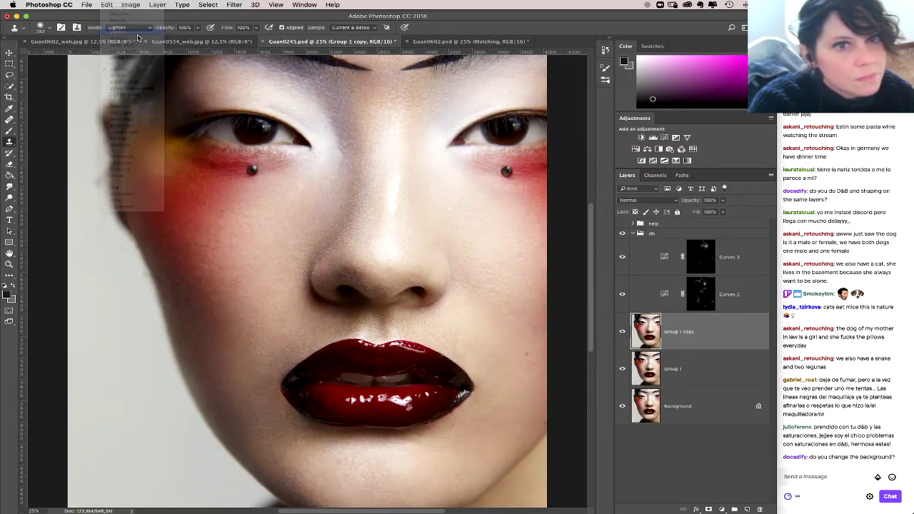
right_click(403, 259)
double_click(490, 266)
text(40)
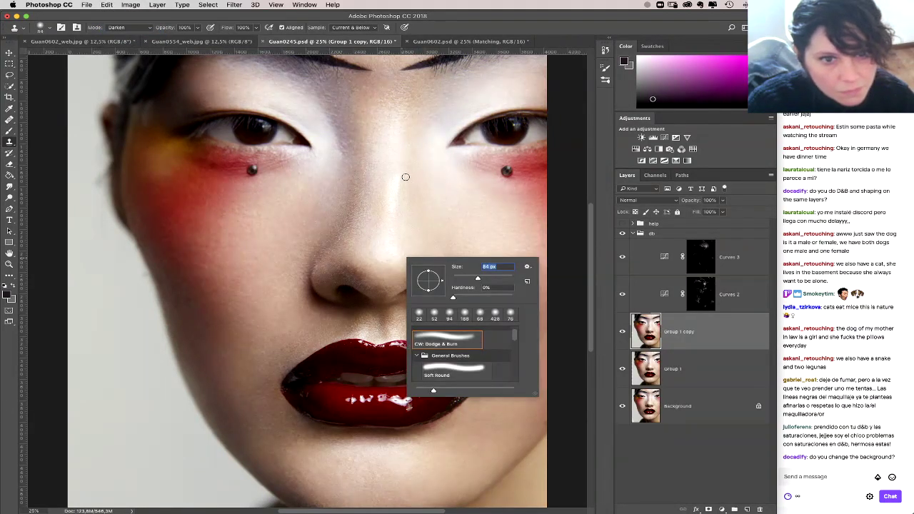
key(Return)
key(5)
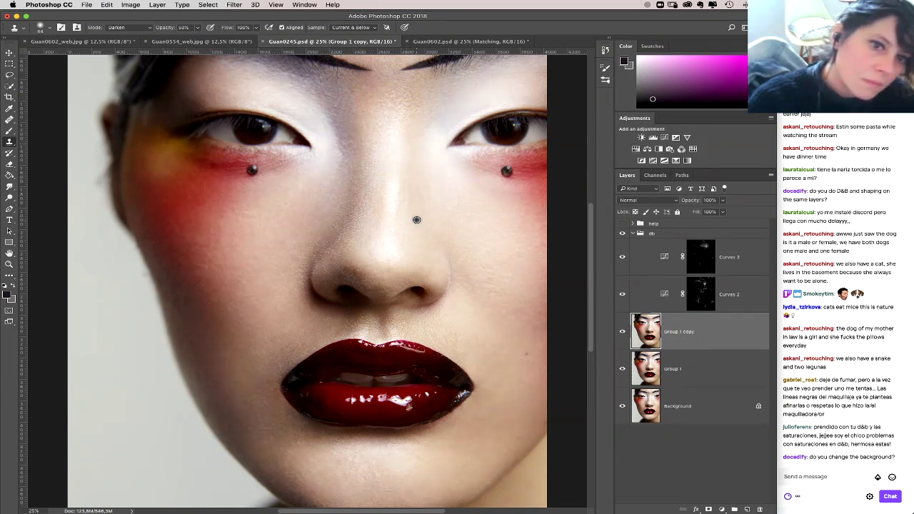
Step: Zoom out to the whole image and solo the Background layer twice to compare
key(super+minus)
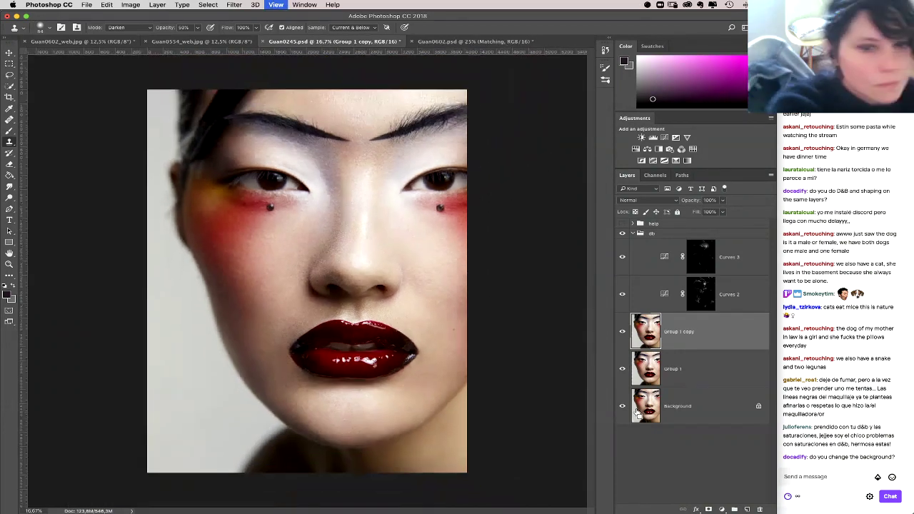
key(super+minus)
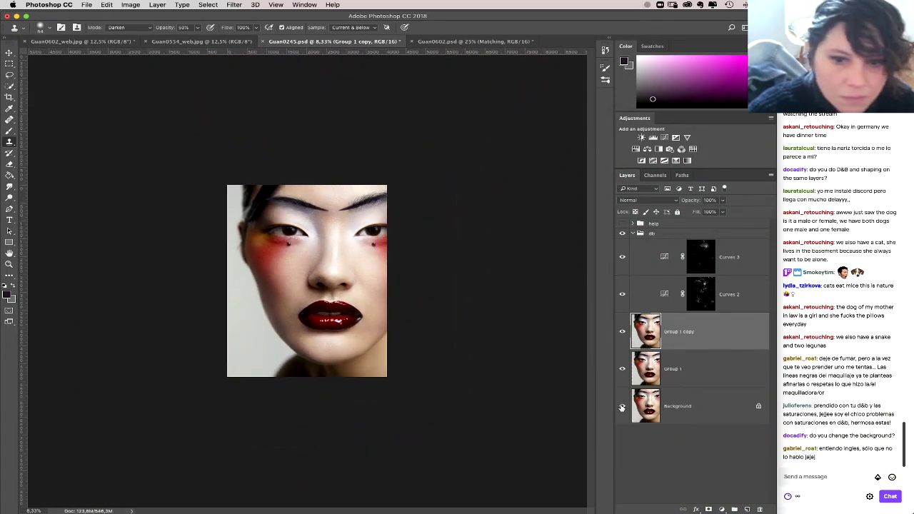
alt+click(622, 406)
alt+click(622, 406)
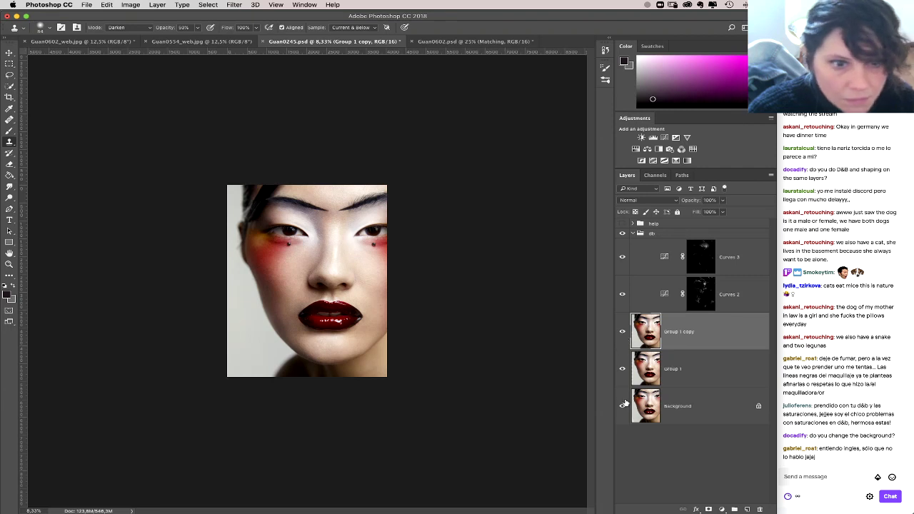
alt+click(622, 406)
alt+click(621, 406)
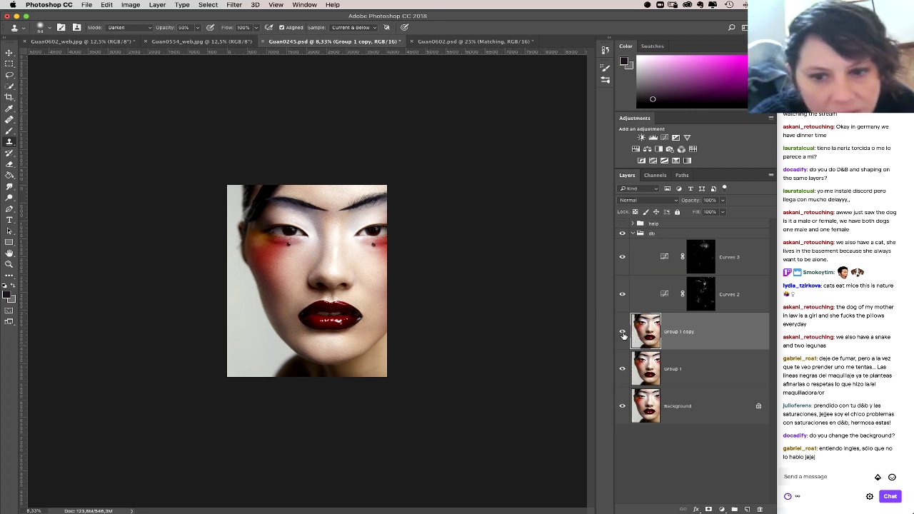
Step: Compare the Group 1 copy retouch against the original by toggling it and soloing the Background
click(622, 331)
click(622, 331)
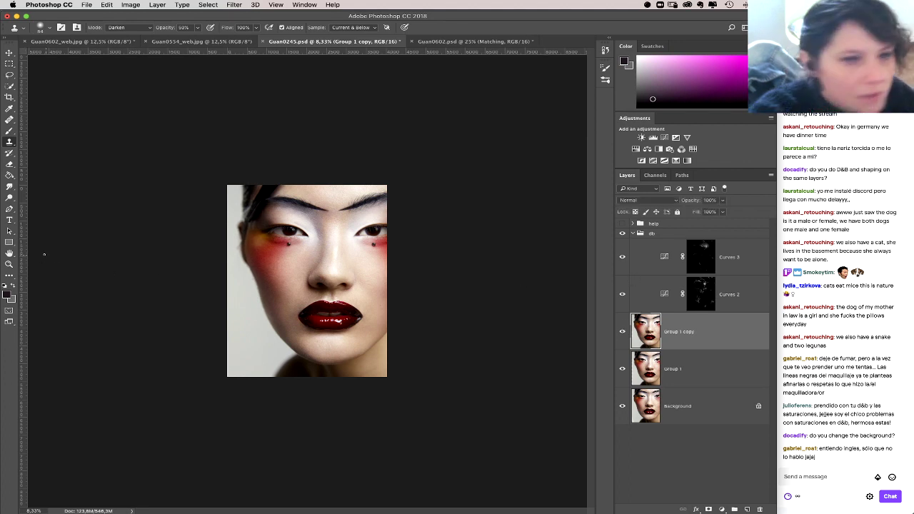
click(9, 264)
click(322, 205)
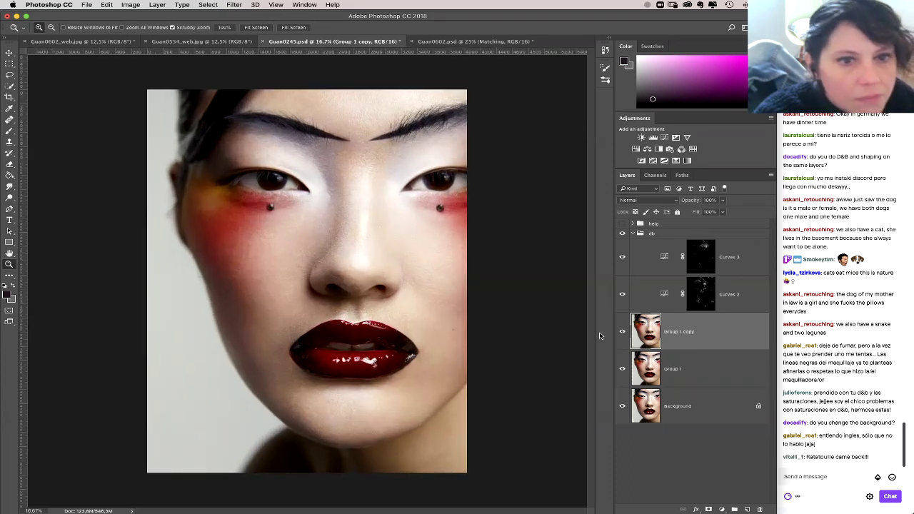
click(622, 332)
click(621, 333)
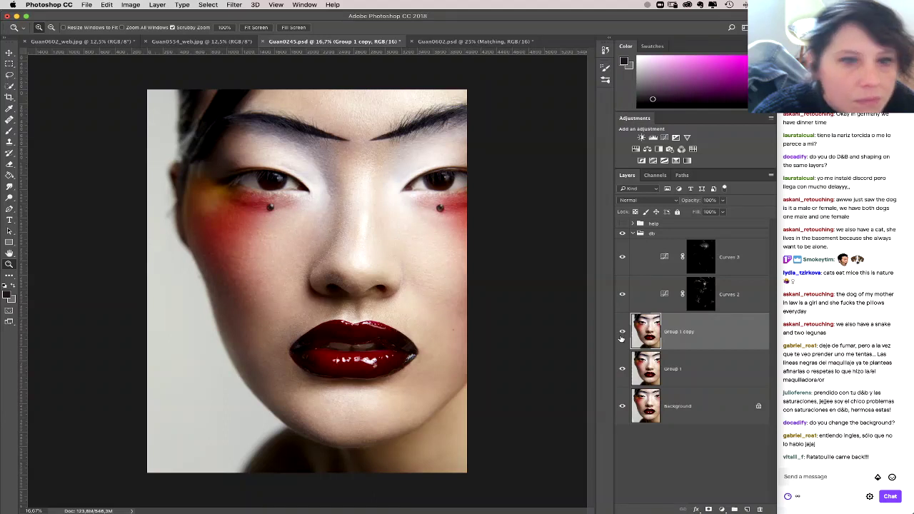
click(622, 332)
click(622, 333)
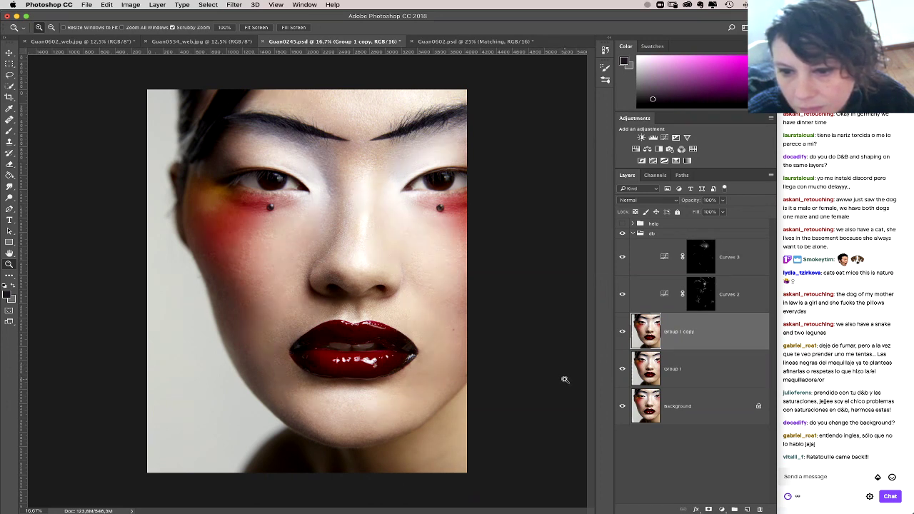
alt+click(623, 405)
alt+click(622, 405)
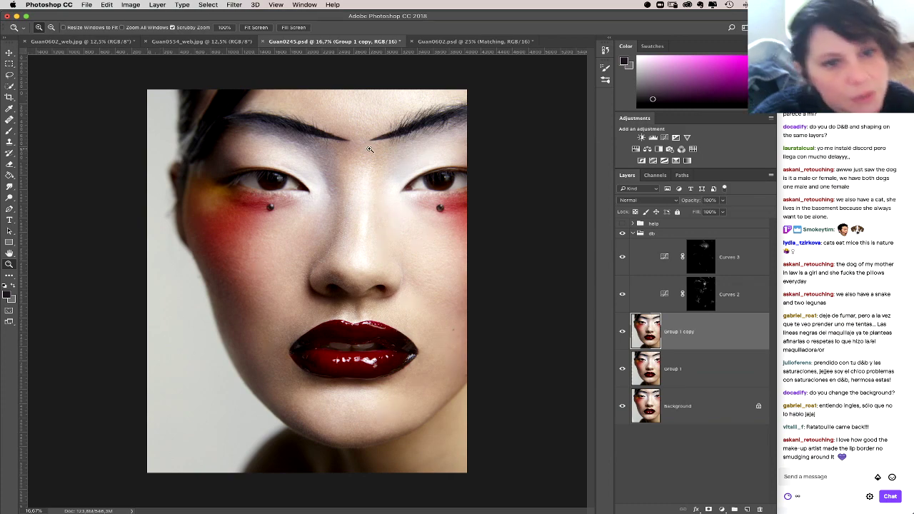
Step: Fit the image on screen, then zoom in closely on the brows for a lasso selection
click(378, 163)
scroll(418, 255, down, 8)
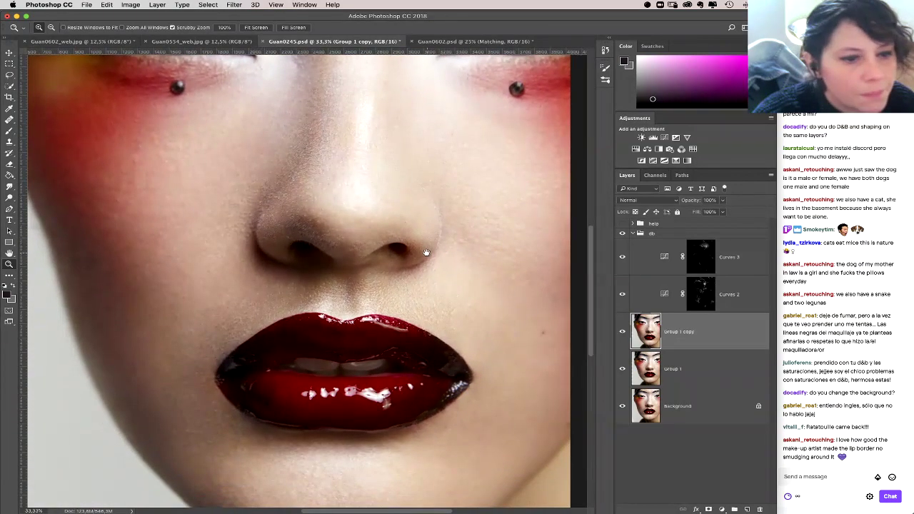
drag(428, 232, 431, 222)
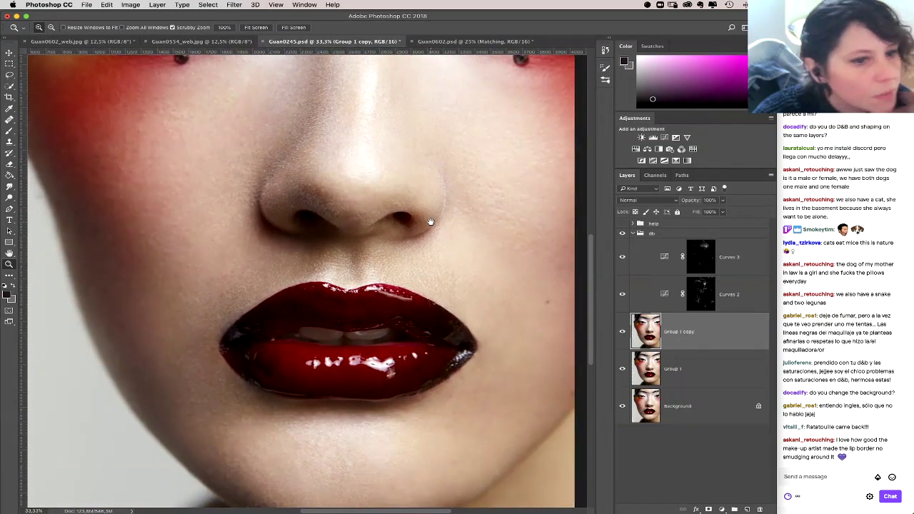
scroll(430, 221, up, 5)
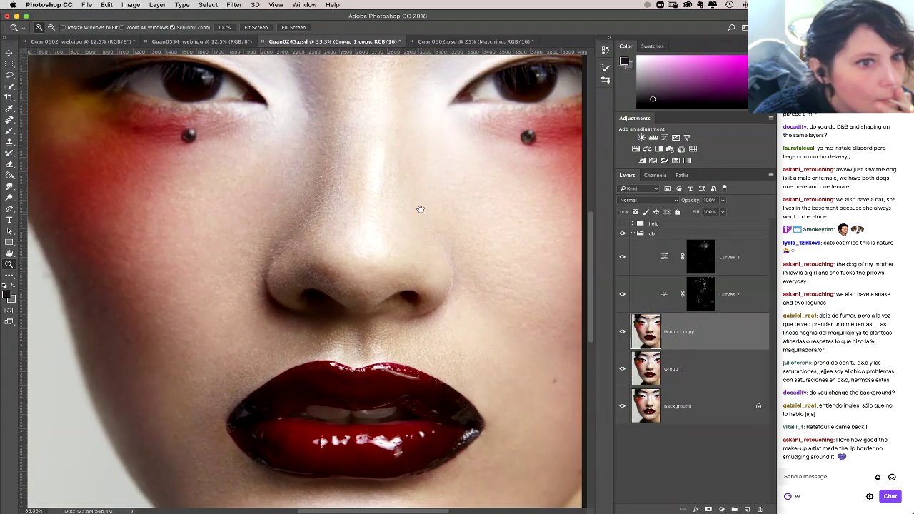
right_click(400, 178)
click(408, 179)
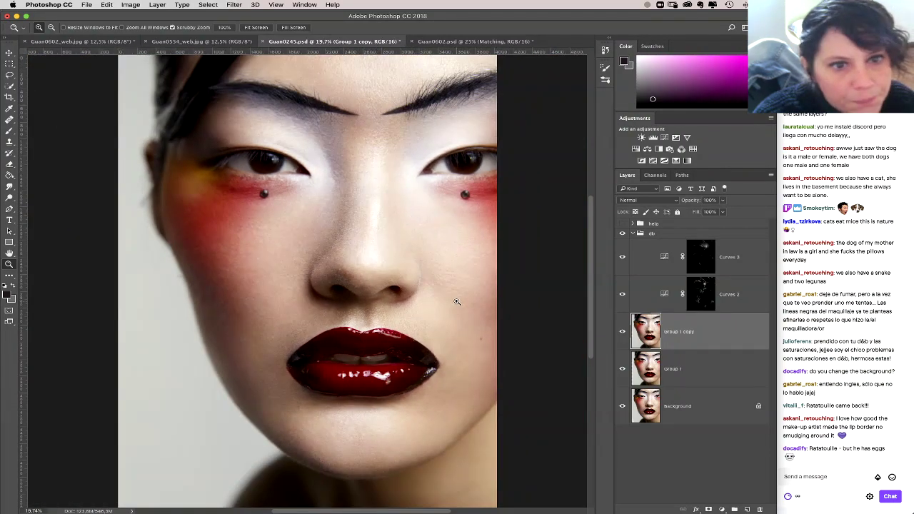
click(356, 163)
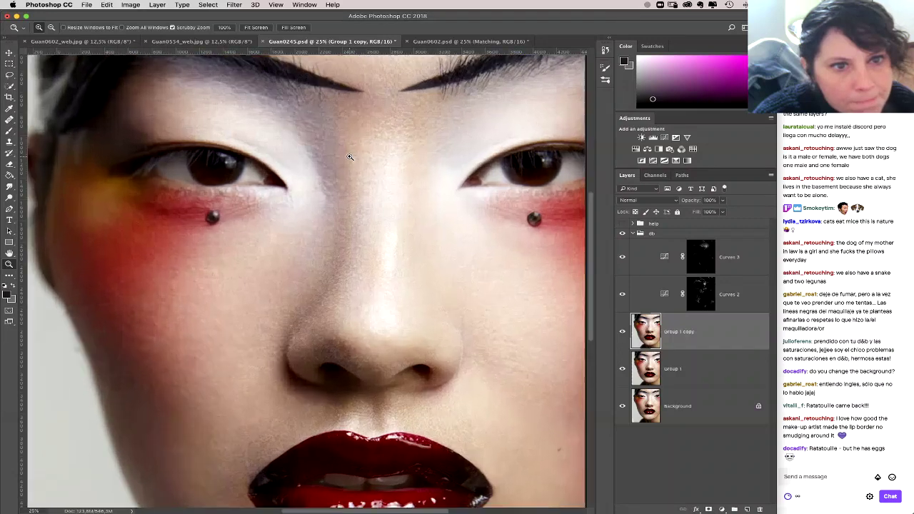
click(351, 159)
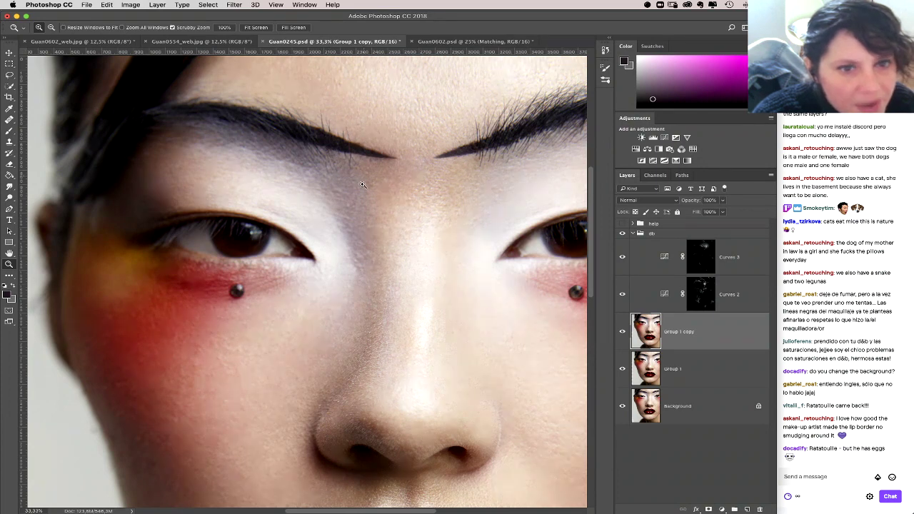
click(11, 75)
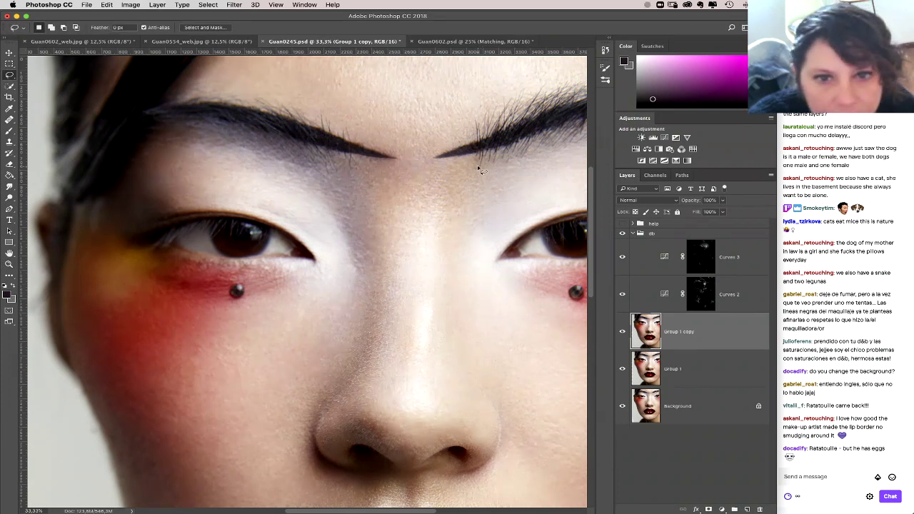
Step: Copy the right eyebrow's tail to a new layer, flip it horizontally, and move it onto the left brow
drag(472, 113, 468, 156)
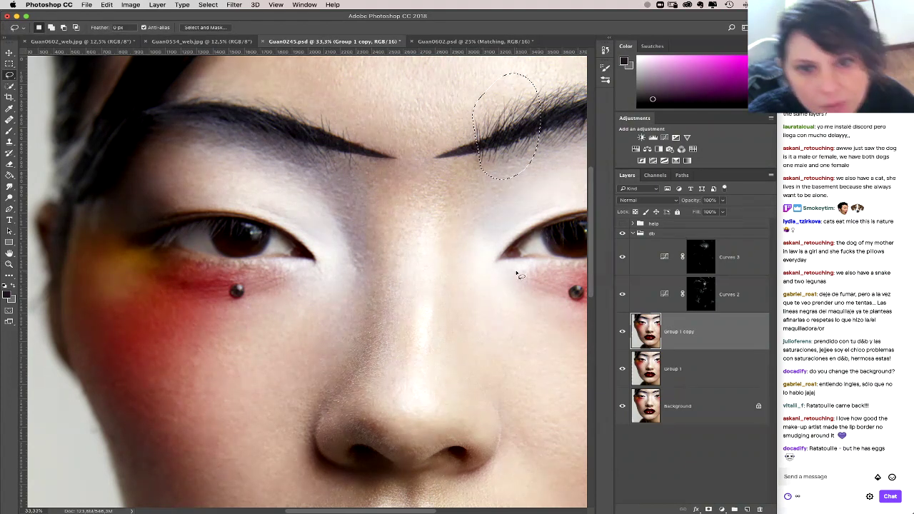
key(super+c)
key(super+v)
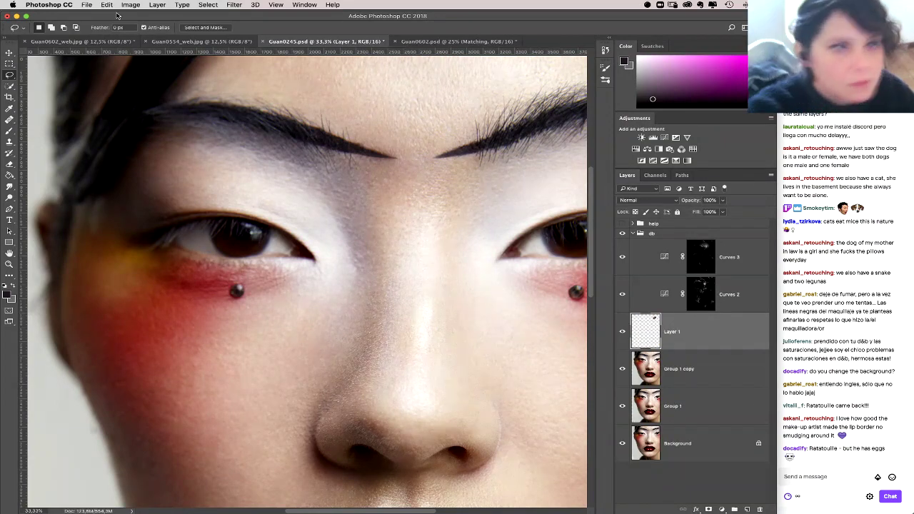
click(107, 5)
mouse_move(130, 197)
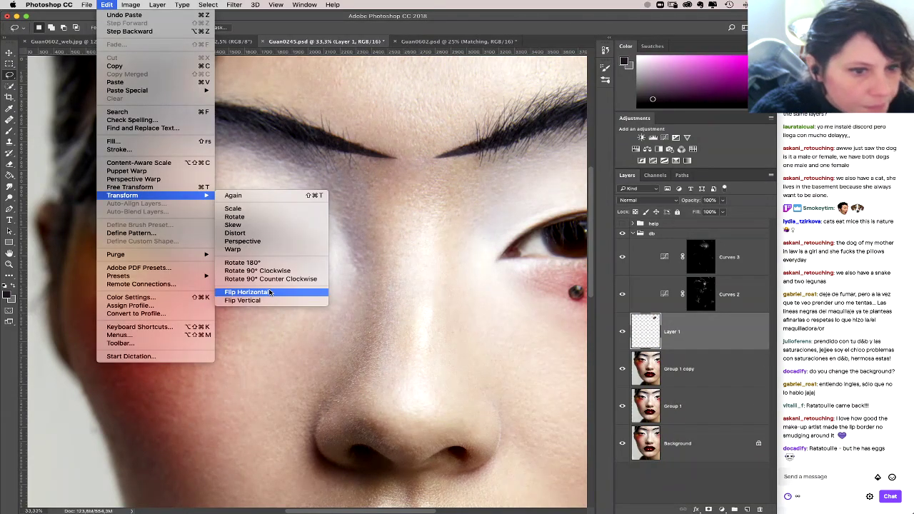
click(242, 290)
key(v)
mouse_move(531, 153)
mouse_down()
mouse_move(478, 143)
mouse_move(361, 152)
mouse_move(368, 154)
mouse_up()
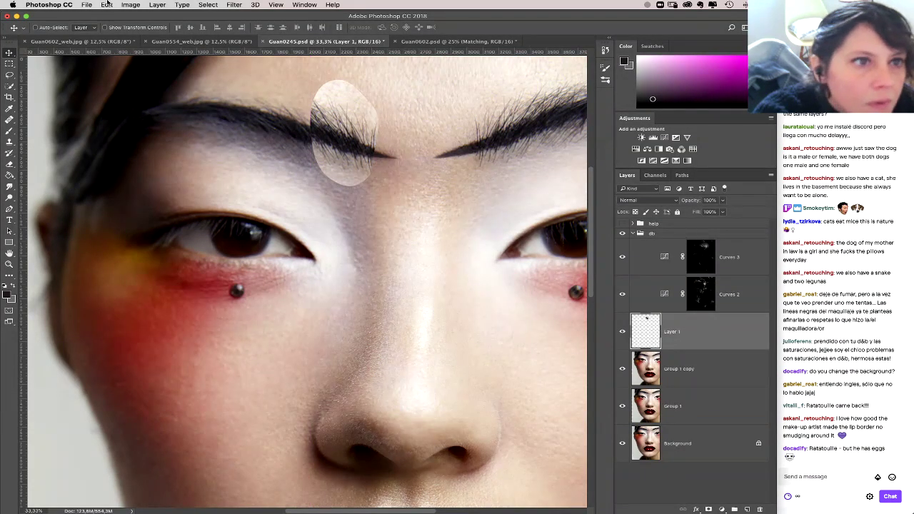
Step: Free Transform the eyebrow piece, squashing it vertically and rotating it slightly to fit
click(107, 5)
click(149, 187)
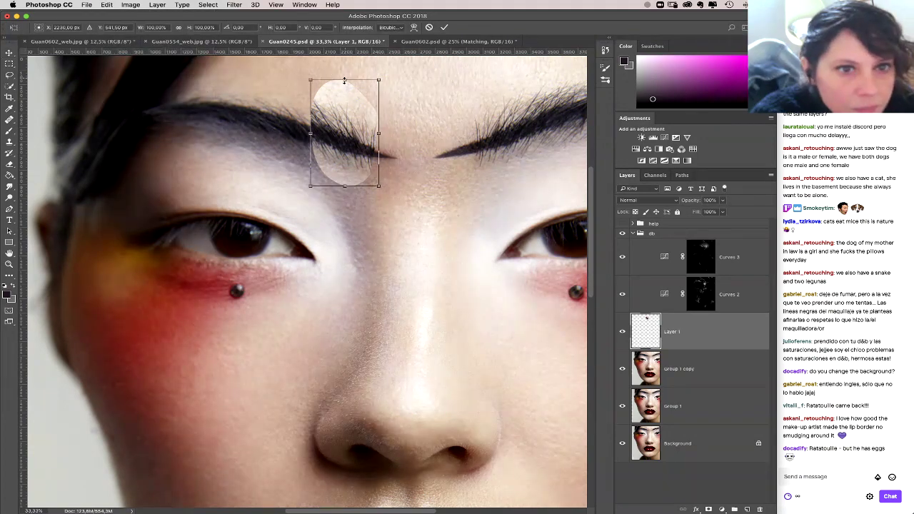
drag(344, 81, 344, 88)
drag(410, 118, 405, 108)
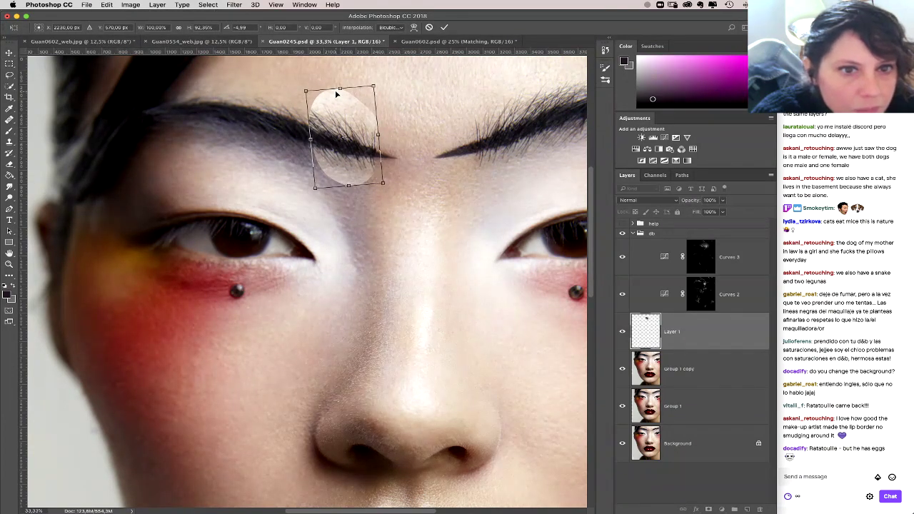
drag(339, 87, 340, 91)
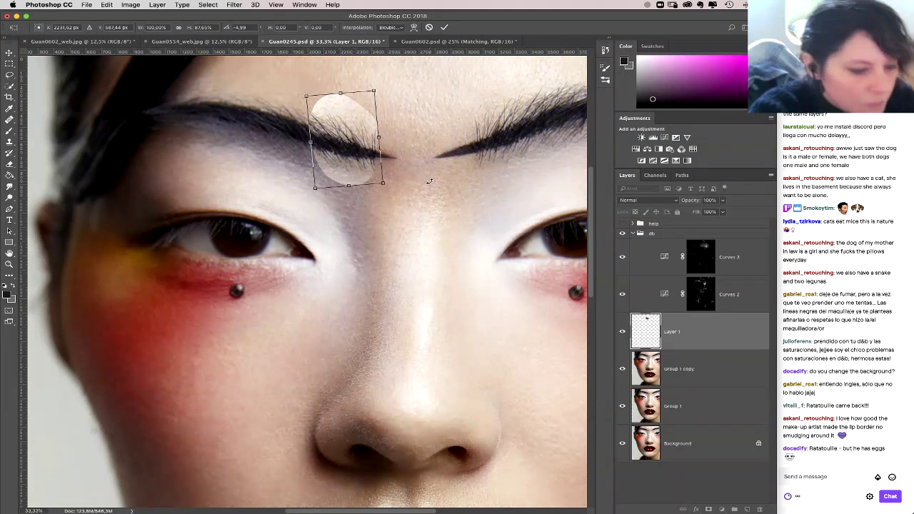
key(Return)
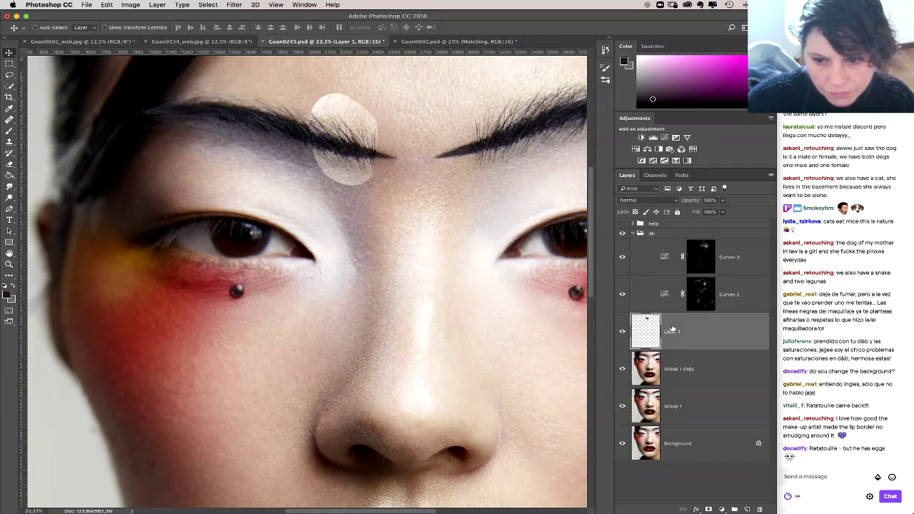
Step: Try Darken blending on Layer 1, then return it to Normal
click(646, 201)
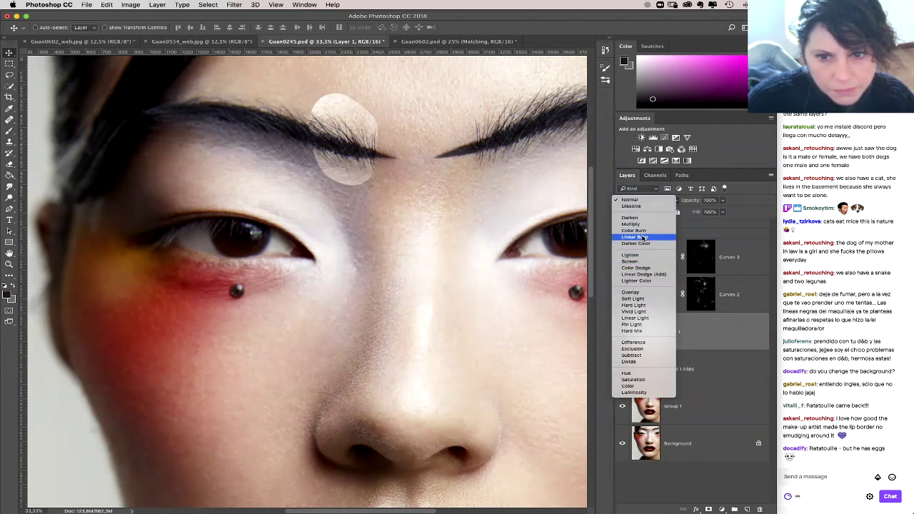
click(642, 219)
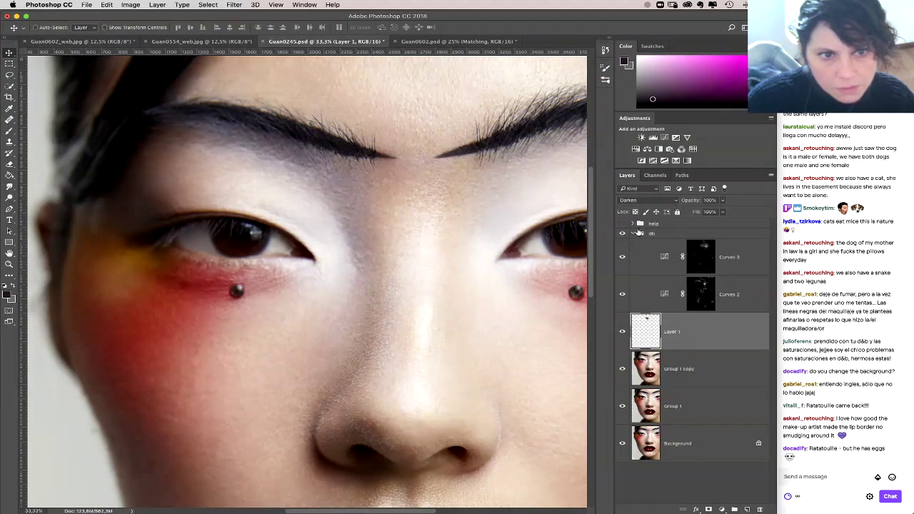
click(234, 5)
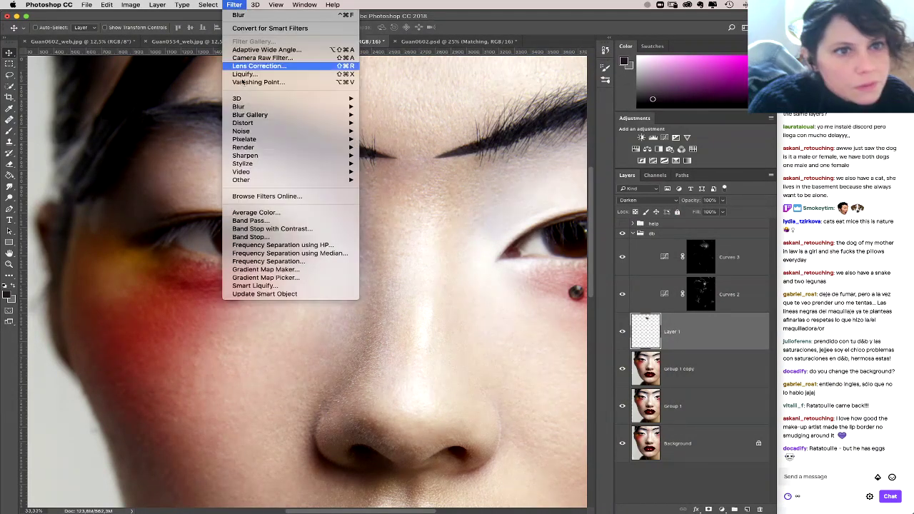
mouse_move(248, 110)
key(super+minus)
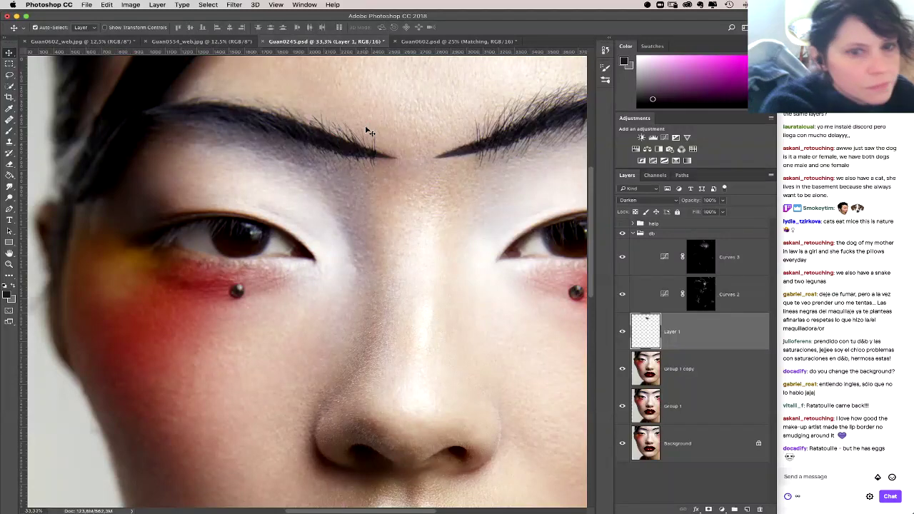
key(super+plus)
key(super+plus)
key(super+plus)
drag(473, 142, 476, 271)
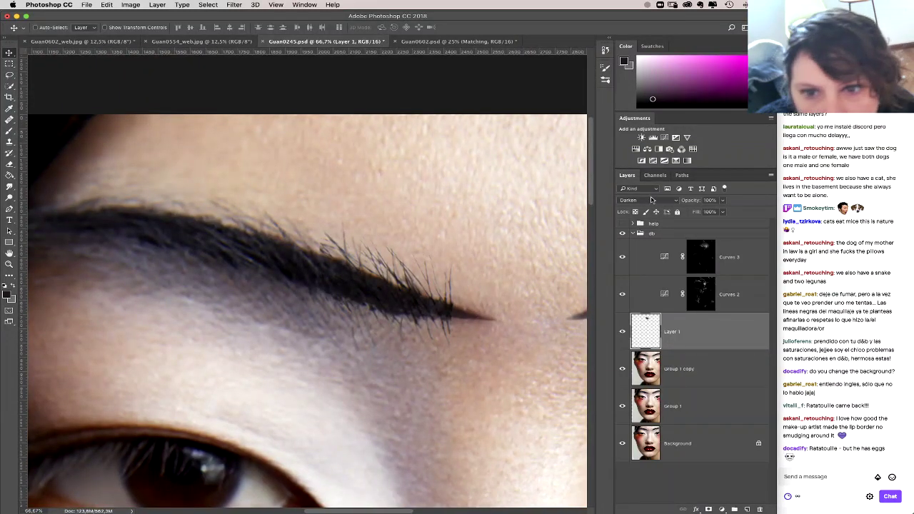
click(653, 200)
click(653, 183)
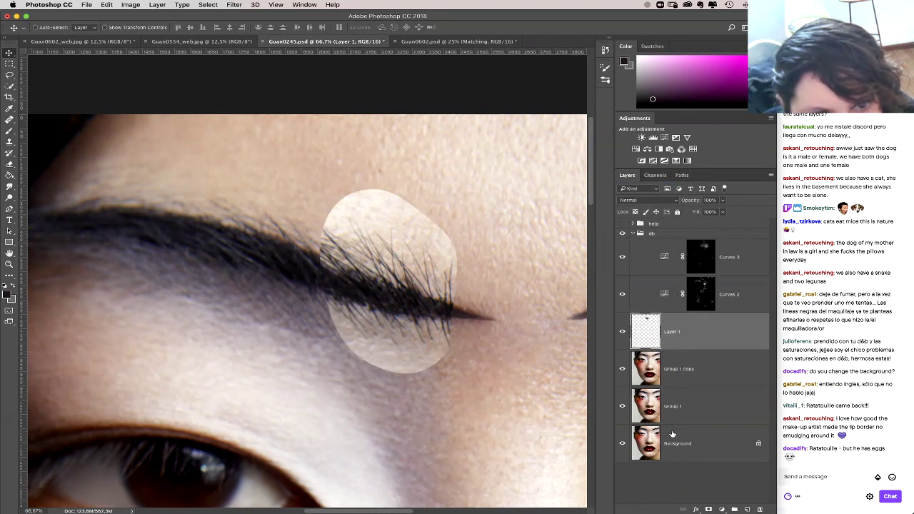
Step: Reapply Darken to Layer 1 with a 2 px Gaussian Blur, trying 74% opacity before 100%
click(656, 202)
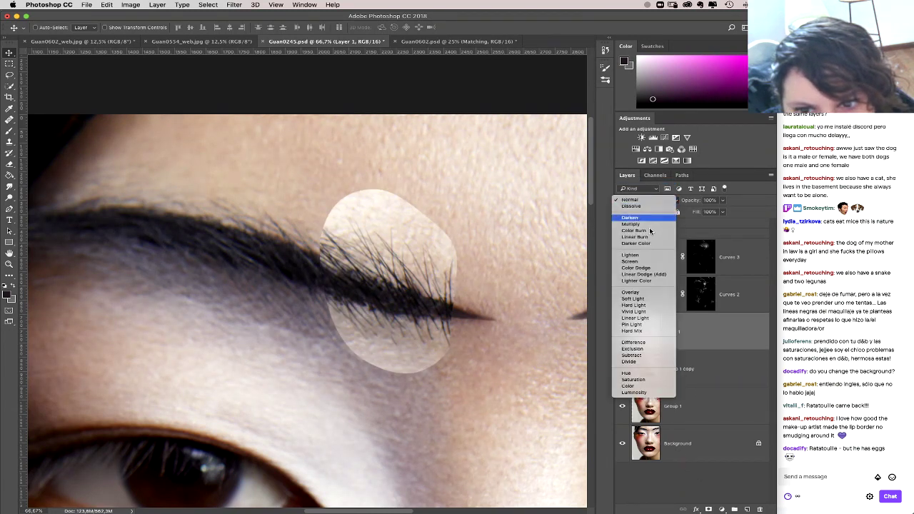
click(656, 219)
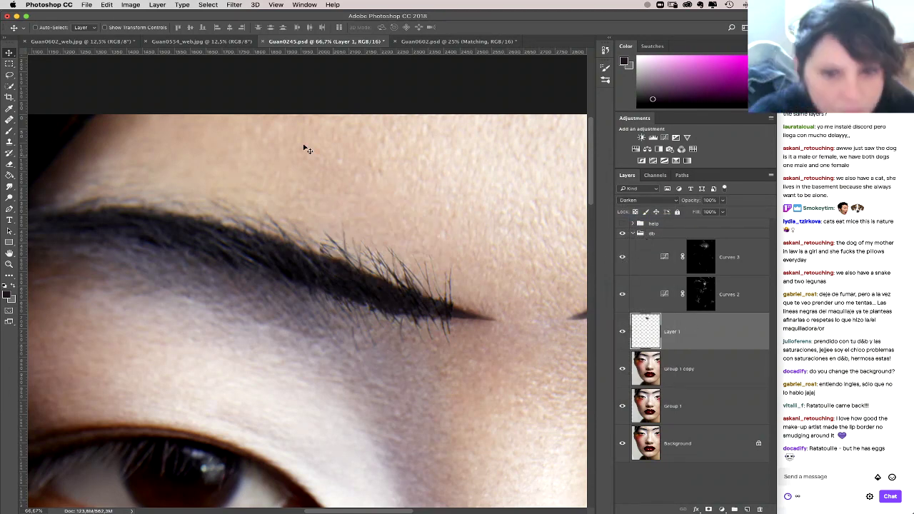
click(234, 4)
mouse_move(257, 106)
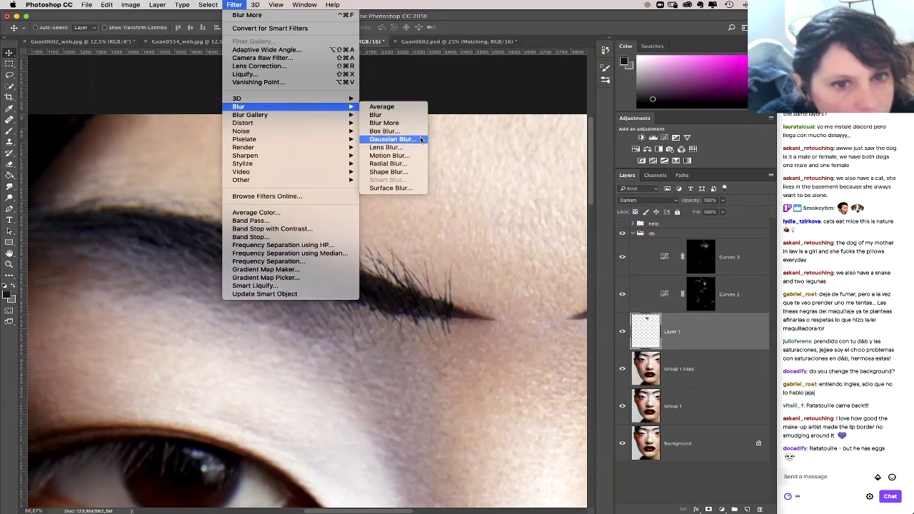
click(385, 140)
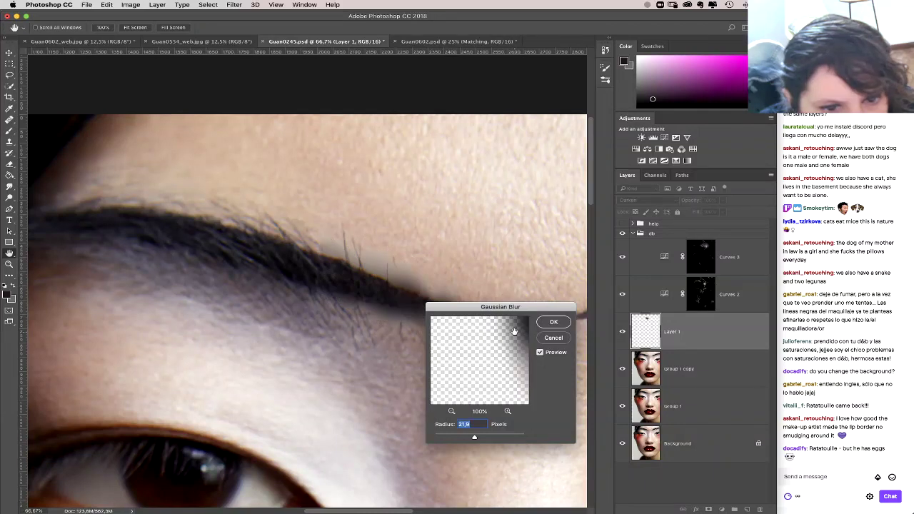
text(2)
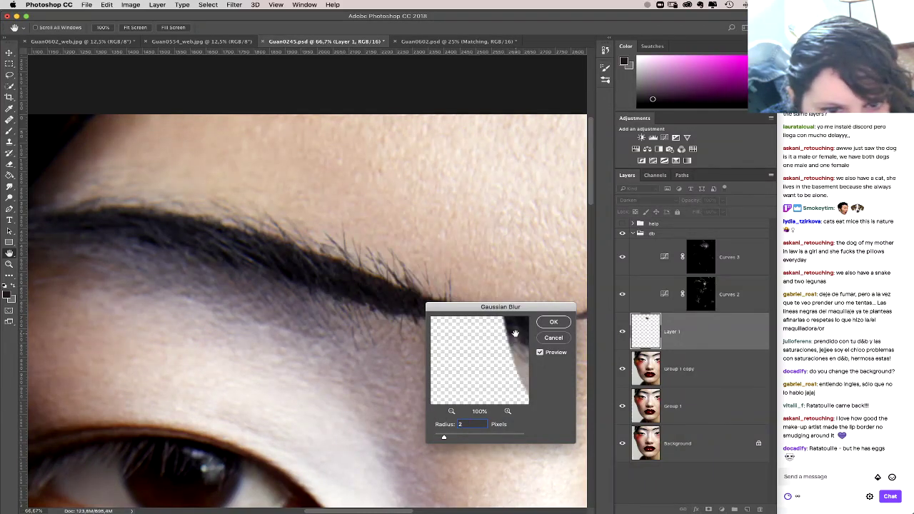
click(554, 323)
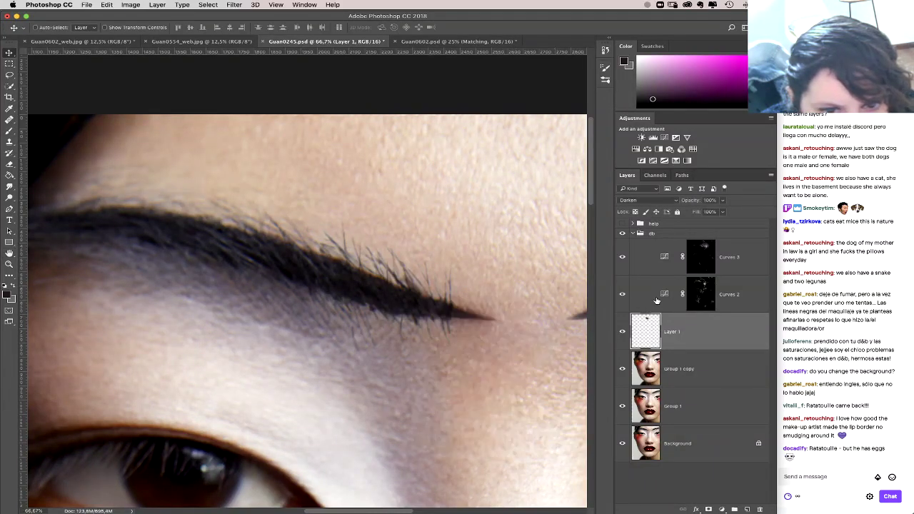
click(721, 200)
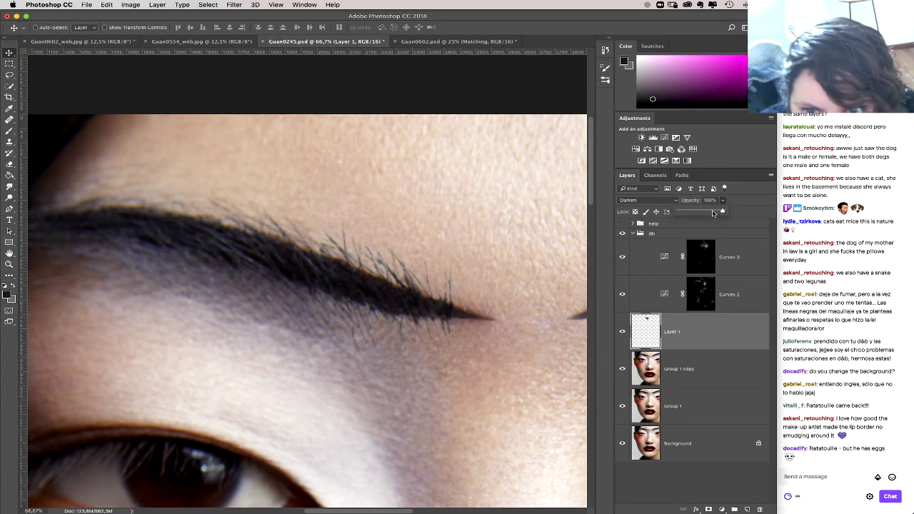
drag(722, 211, 711, 212)
drag(716, 212, 723, 211)
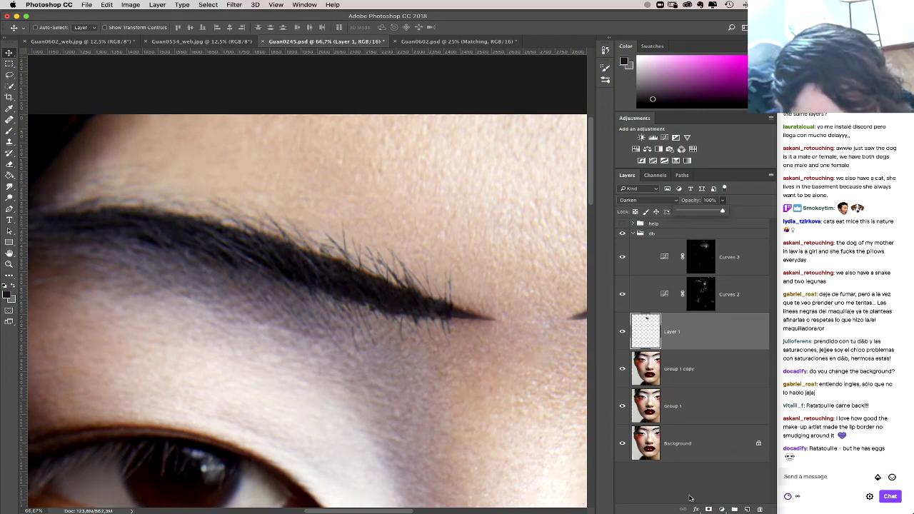
Step: Step back in the History panel to the state where the patch was Normal
click(653, 202)
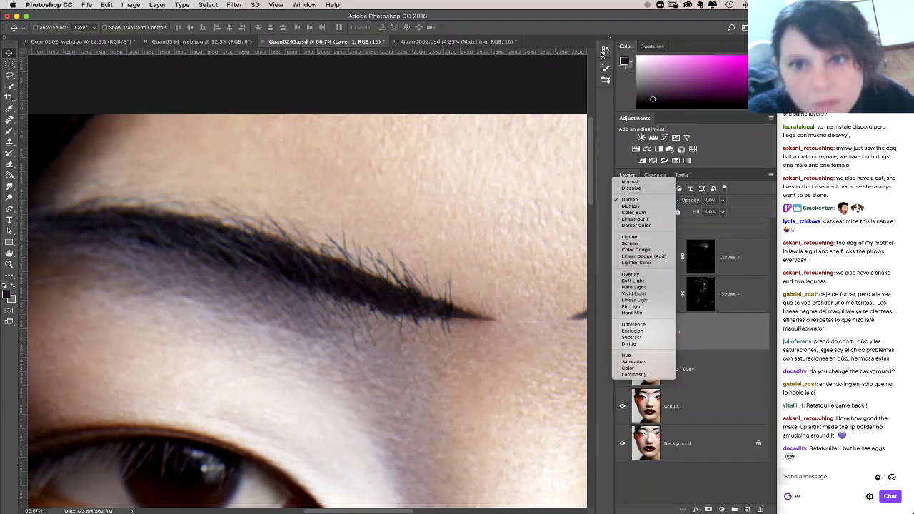
click(605, 50)
click(605, 50)
click(548, 302)
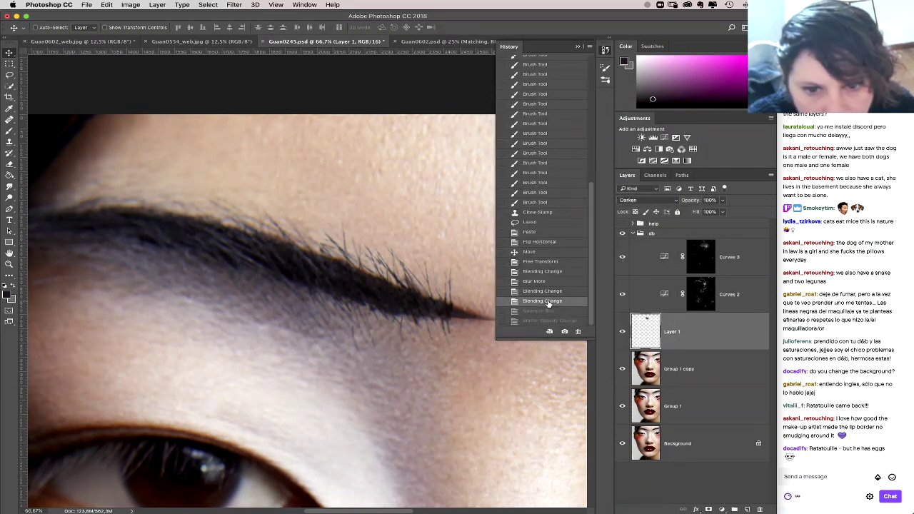
click(553, 293)
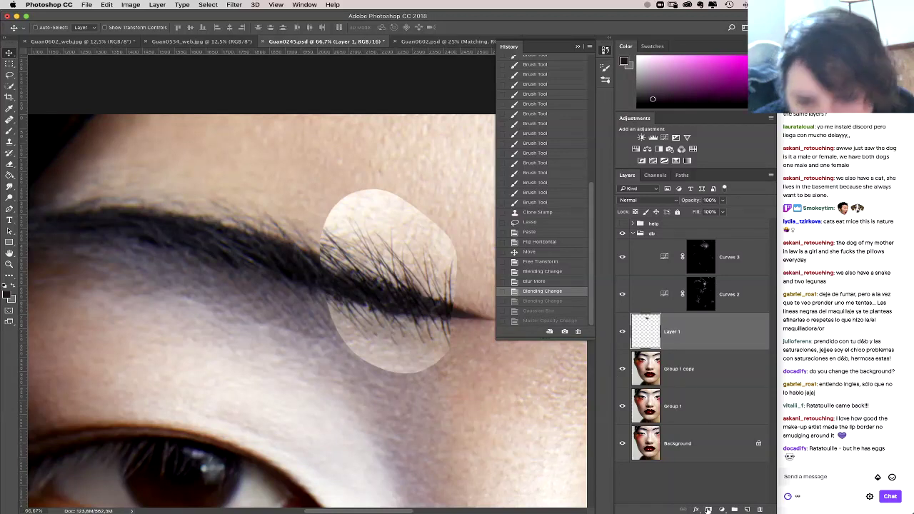
click(708, 510)
Step: Add a Curves adjustment layer and slightly lower its RGB white point and midtones
click(745, 391)
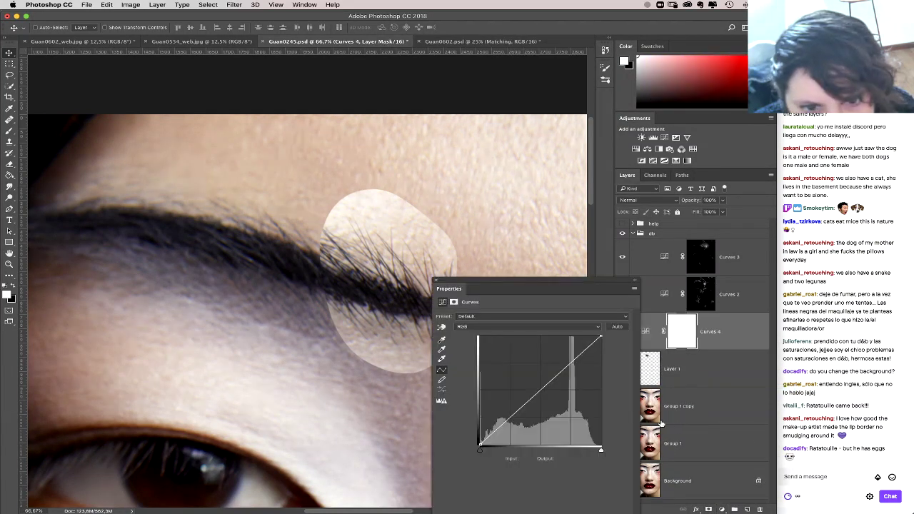
drag(589, 282, 710, 160)
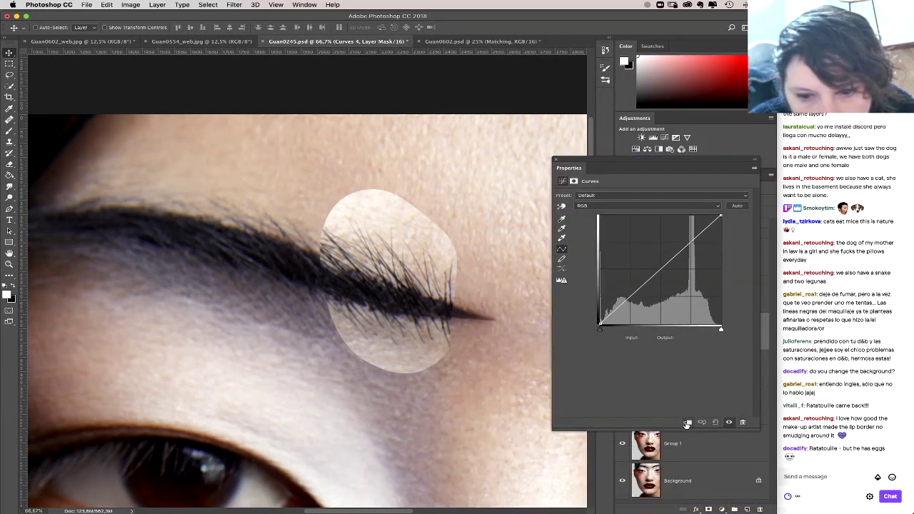
click(667, 266)
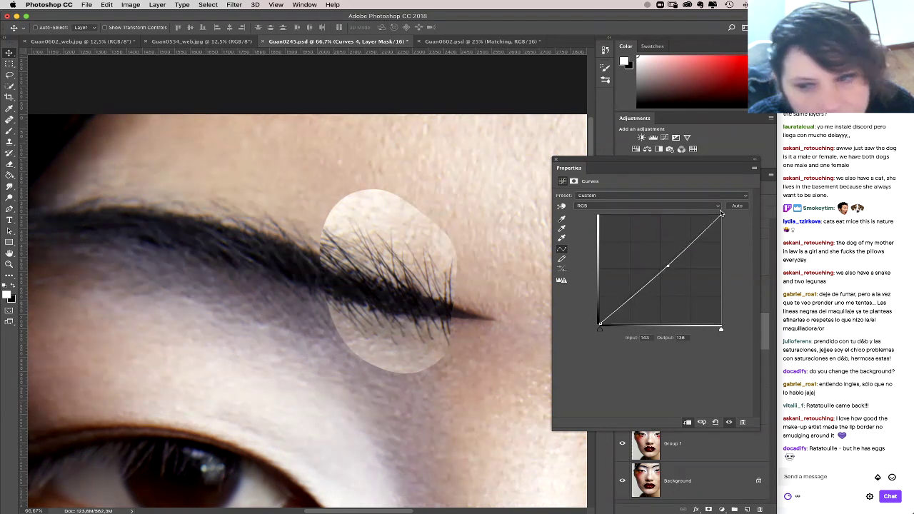
drag(720, 216, 702, 227)
drag(667, 268, 665, 272)
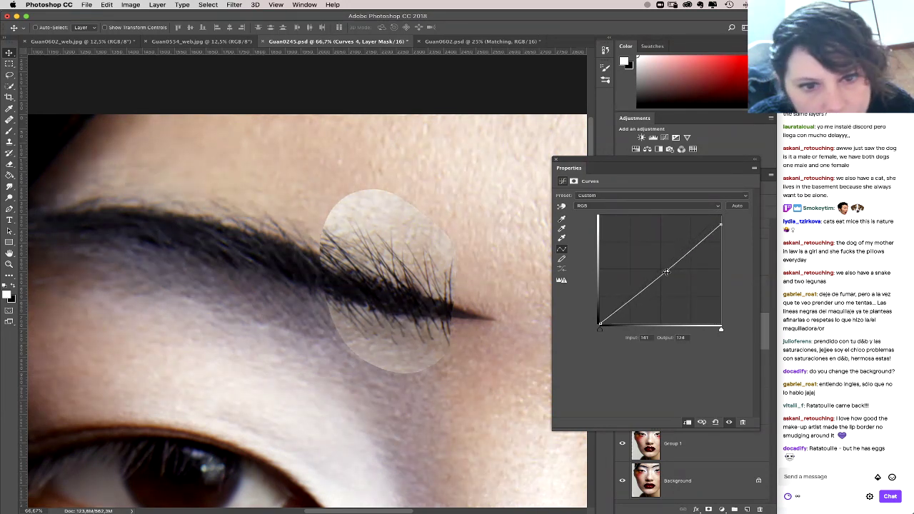
Step: Switch the curve to the Blue channel and lift its shadow output to 12
click(647, 207)
click(648, 215)
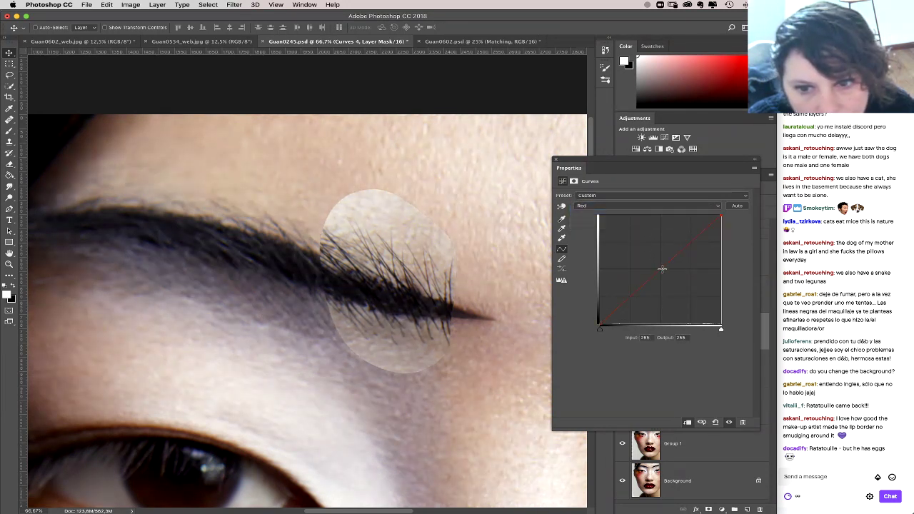
click(648, 206)
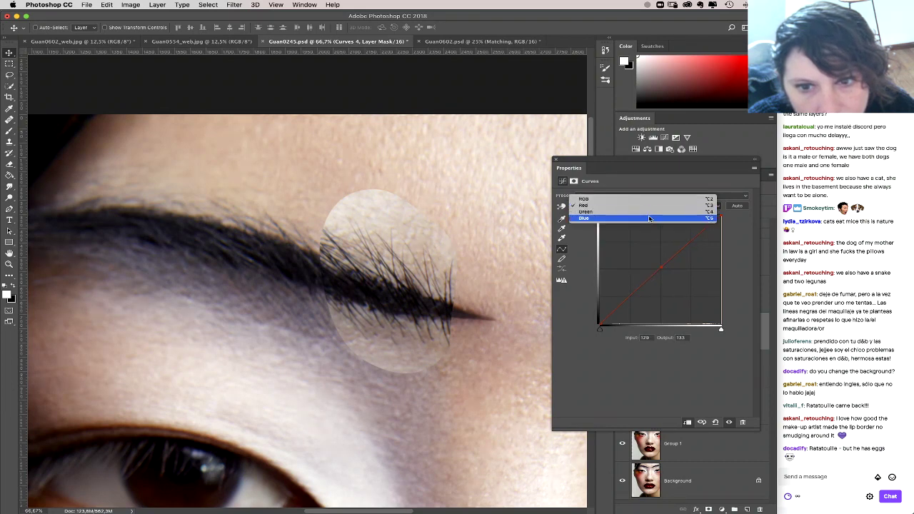
click(650, 220)
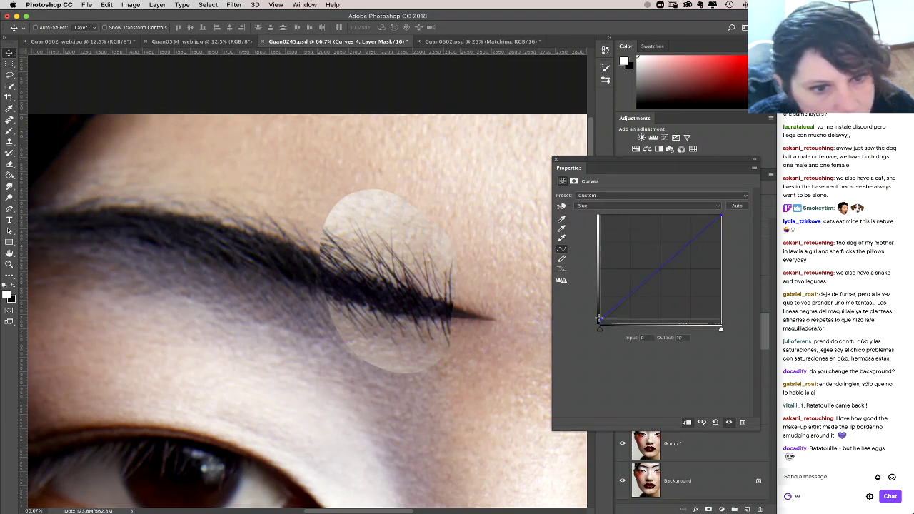
drag(601, 323, 595, 318)
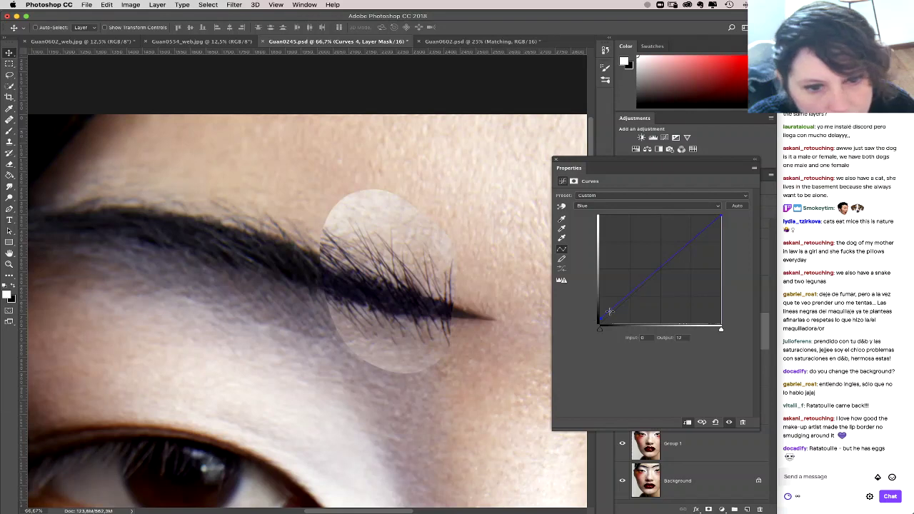
click(557, 160)
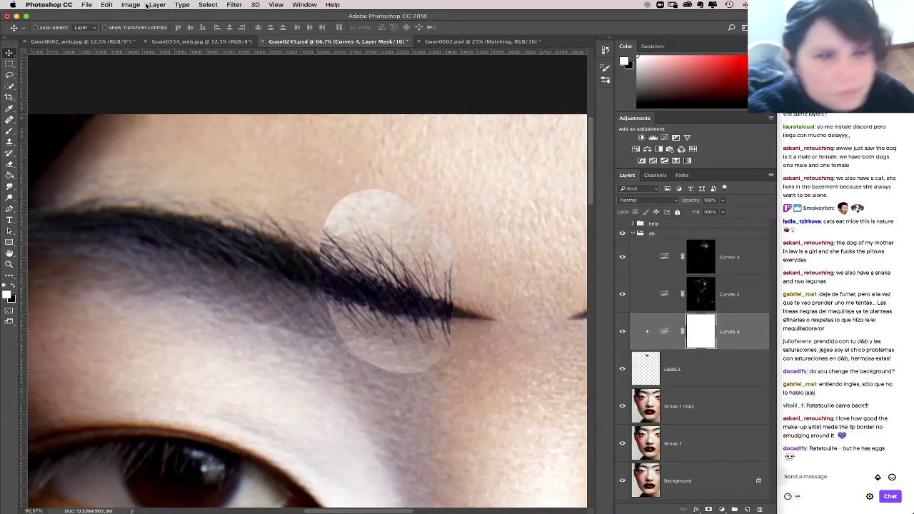
Step: Select Layer 1 and back out of the Gaussian Blur without applying any blur
click(230, 5)
mouse_move(271, 106)
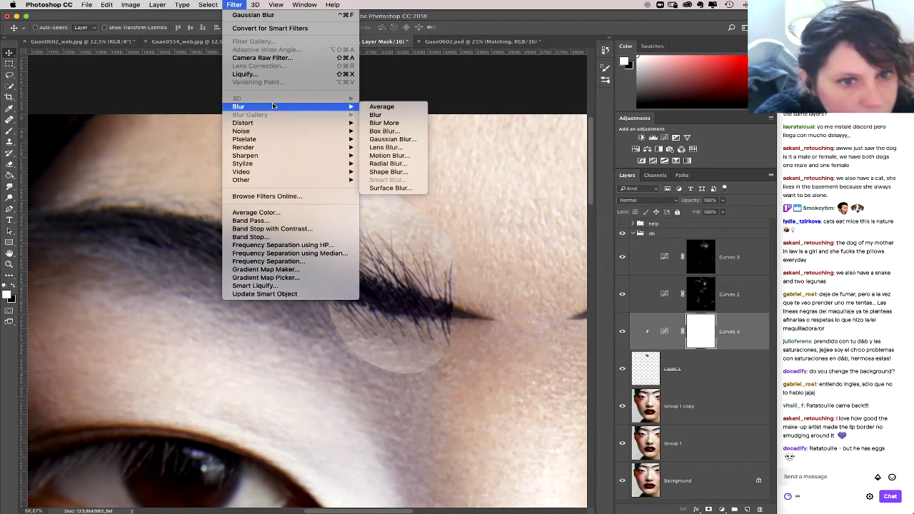
key(Escape)
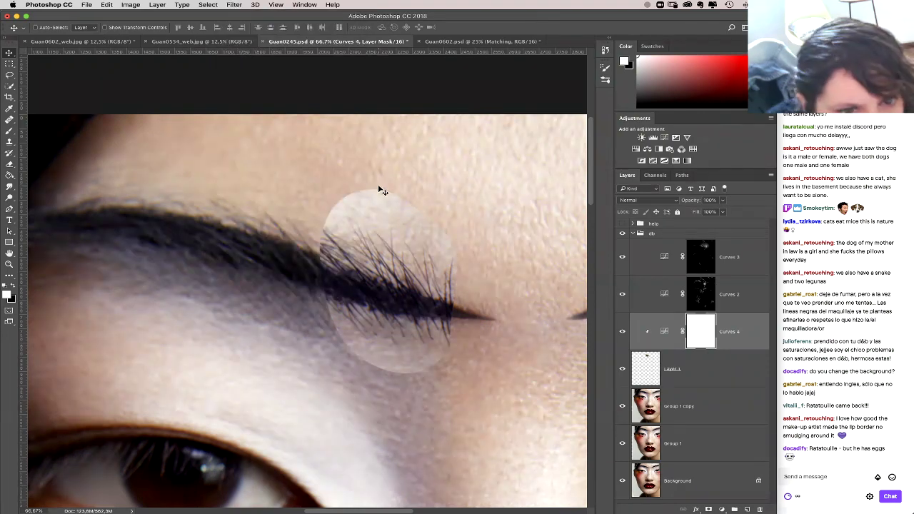
click(234, 5)
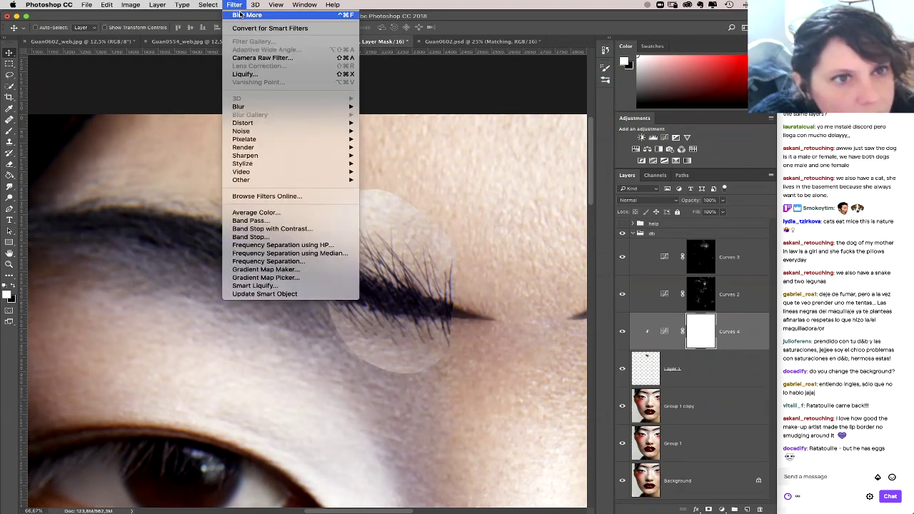
key(Escape)
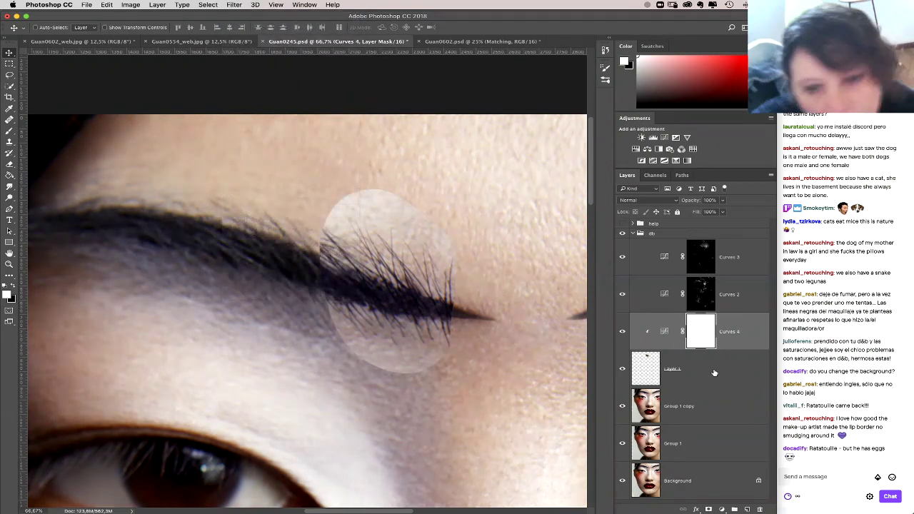
click(698, 365)
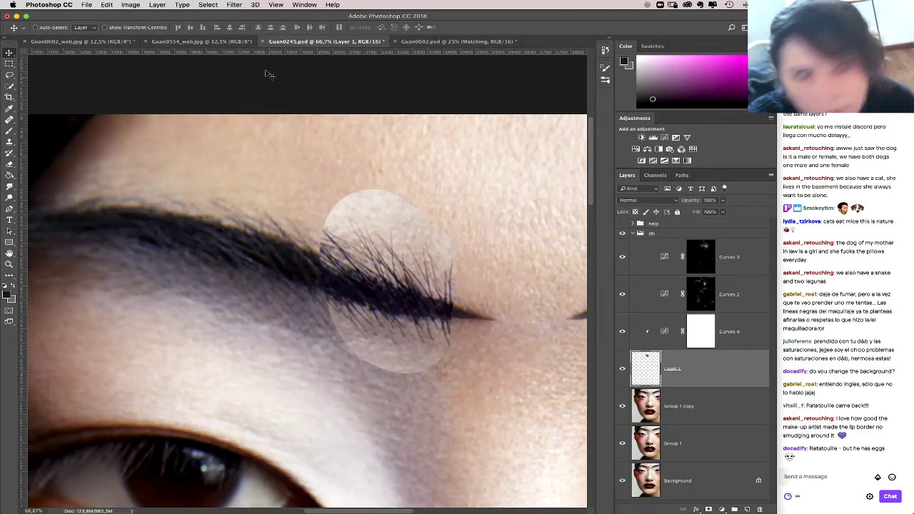
click(239, 5)
mouse_move(279, 108)
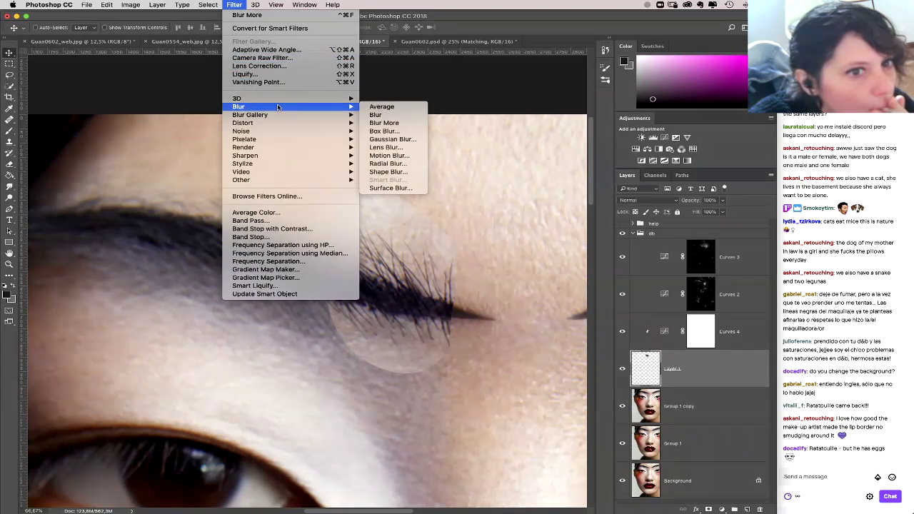
click(392, 140)
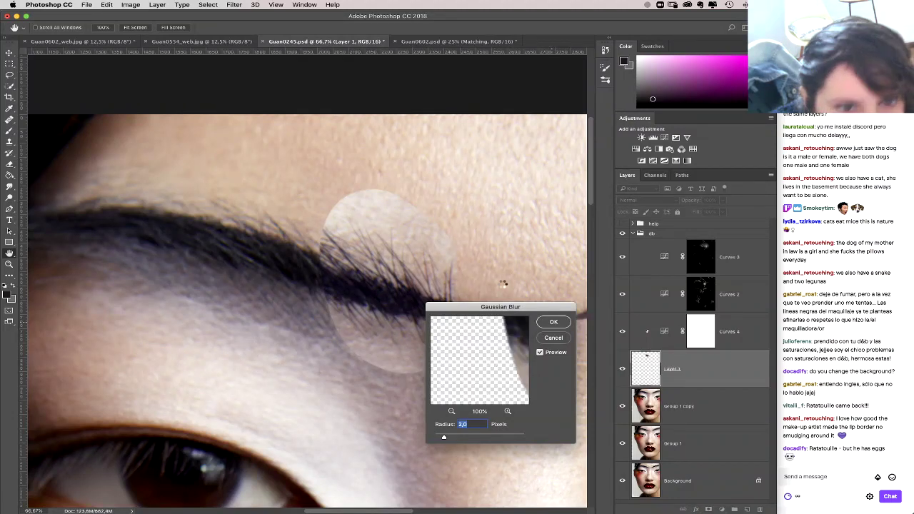
key(Return)
Step: Apply Sharpen to Layer 1, compare it on and off, and add a white layer mask
click(236, 5)
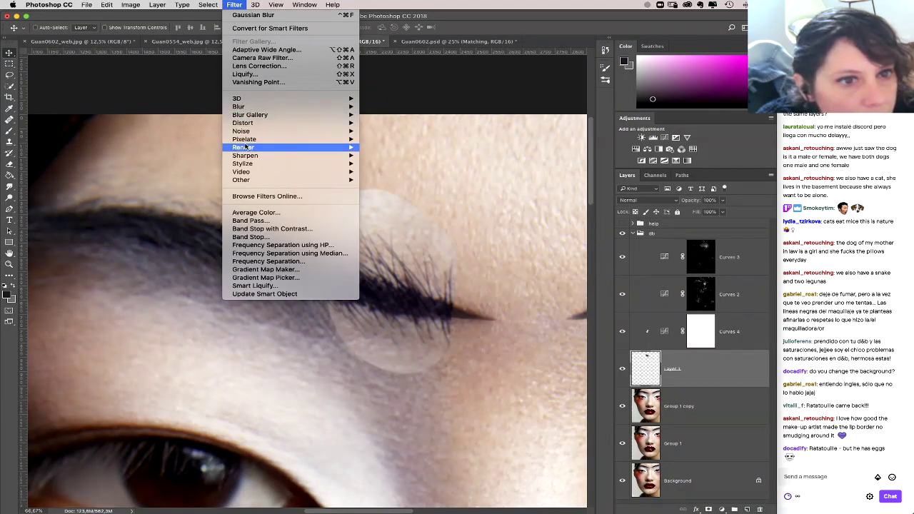
mouse_move(345, 156)
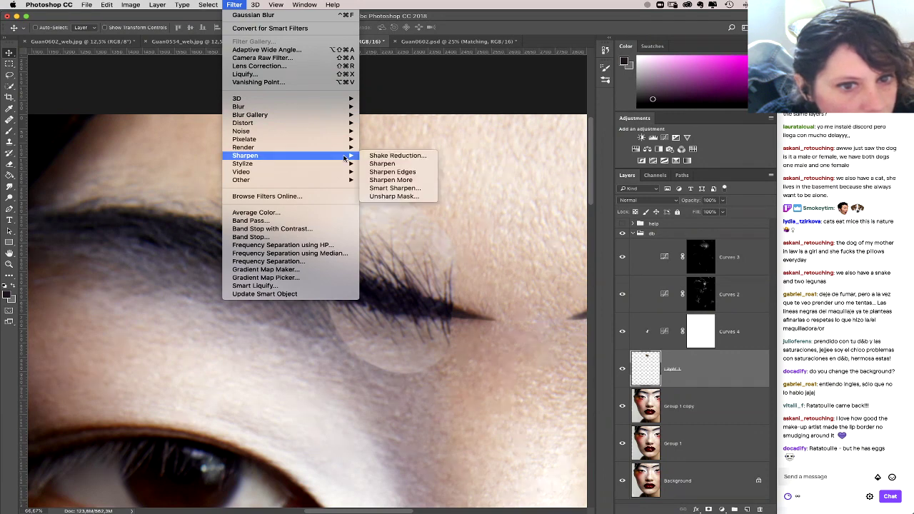
click(383, 163)
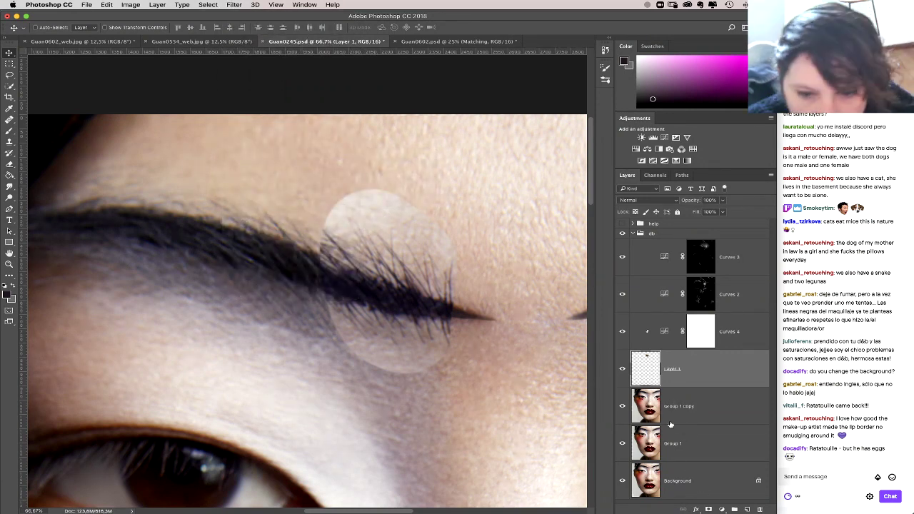
click(623, 369)
click(623, 368)
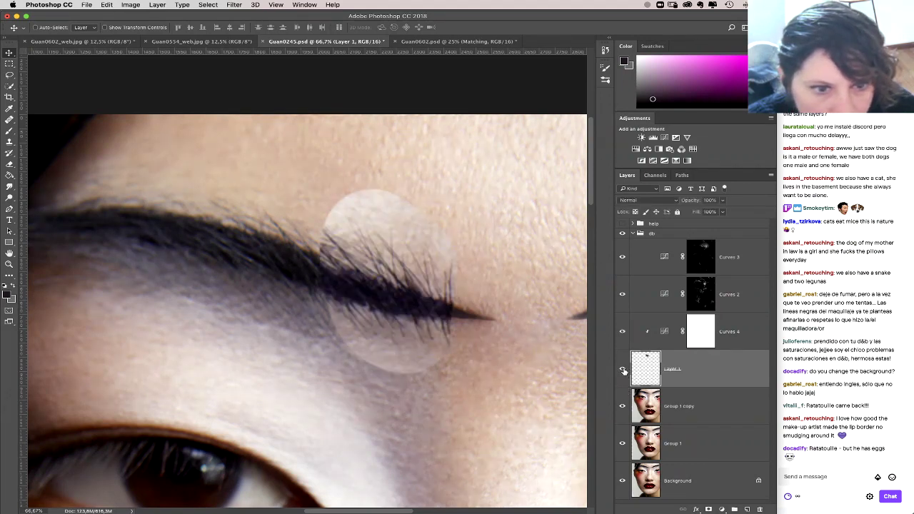
click(709, 509)
Step: With a larger brush at 60% opacity, paint black over the brow patches, then zoom out
key(b)
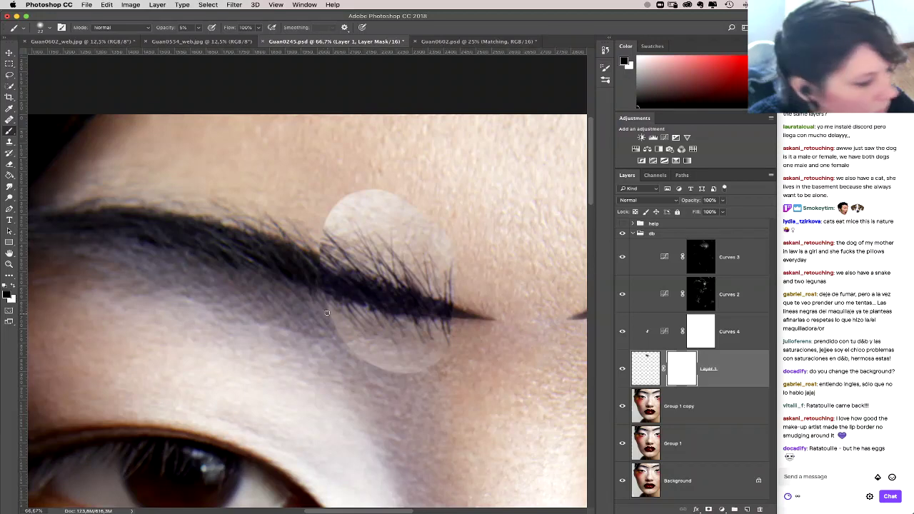
right_click(327, 312)
key(Return)
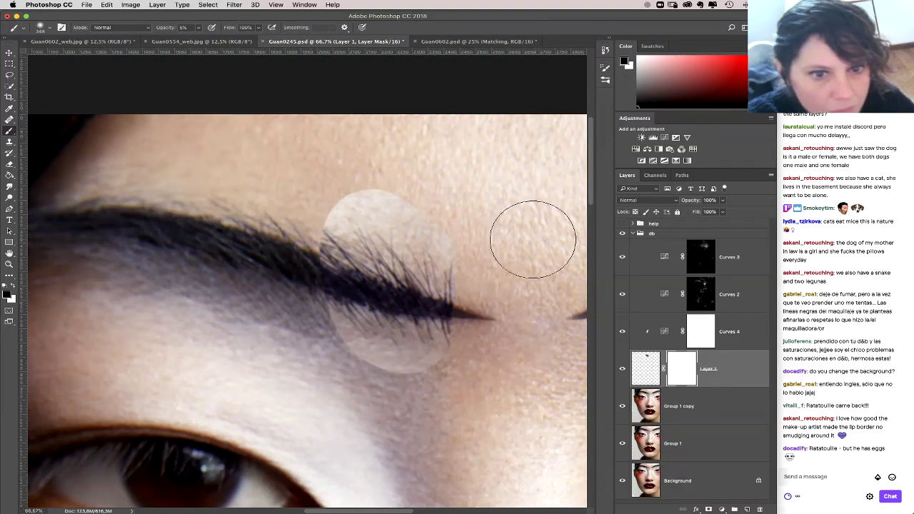
key(6)
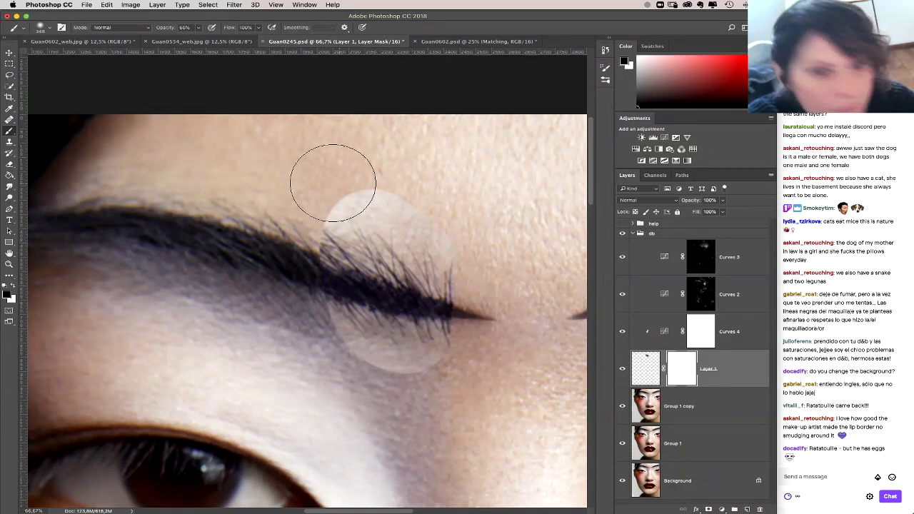
mouse_move(332, 182)
mouse_down()
mouse_move(402, 199)
mouse_move(328, 174)
mouse_move(312, 190)
mouse_up()
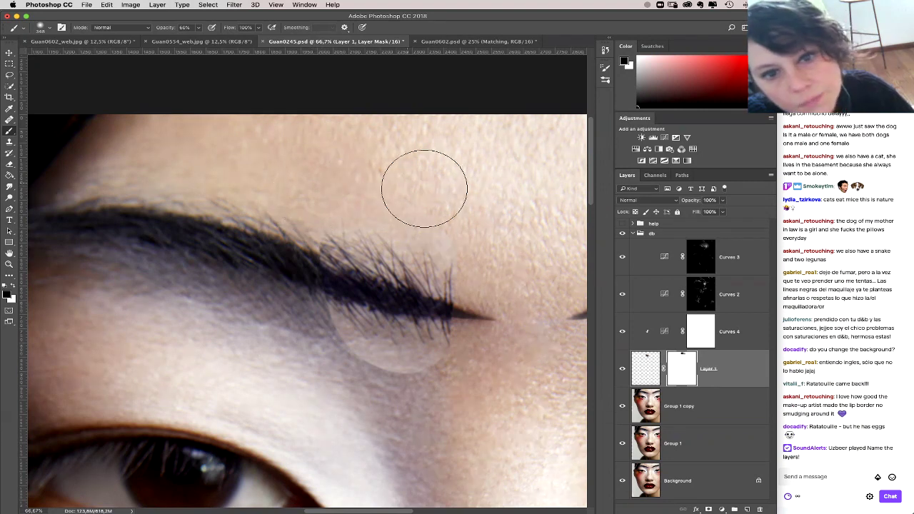
mouse_move(423, 188)
mouse_down()
mouse_move(459, 244)
mouse_move(302, 262)
mouse_move(287, 295)
mouse_move(281, 254)
mouse_move(270, 262)
mouse_move(302, 355)
mouse_move(305, 327)
mouse_move(311, 361)
mouse_move(356, 380)
mouse_move(298, 347)
mouse_move(424, 394)
mouse_move(344, 367)
mouse_move(446, 392)
mouse_move(353, 373)
mouse_move(366, 380)
mouse_move(303, 354)
mouse_move(313, 360)
mouse_move(275, 278)
mouse_move(285, 256)
mouse_move(271, 321)
mouse_up()
scroll(429, 357, down, 5)
scroll(428, 357, right, 5)
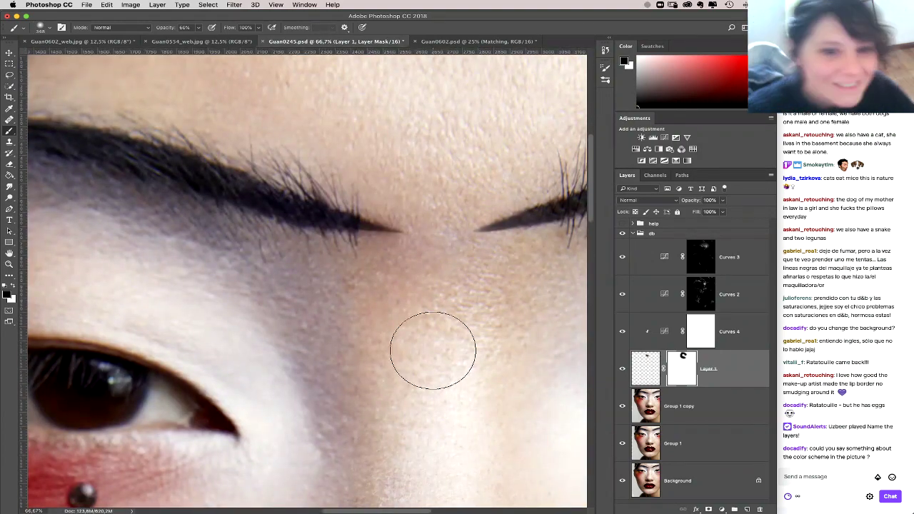
key(super+minus)
key(super+minus)
key(super+minus)
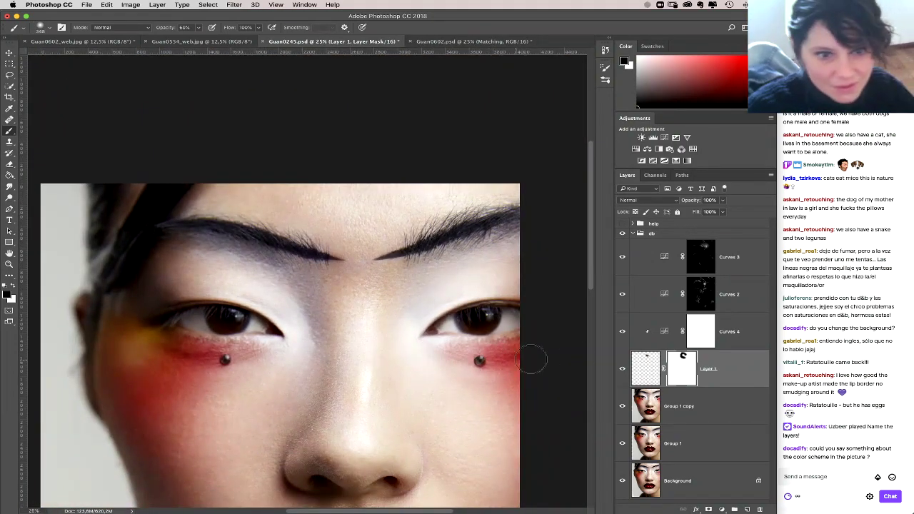
Step: Warp Layer 1's brow patch slightly upward and commit the warp
double_click(630, 370)
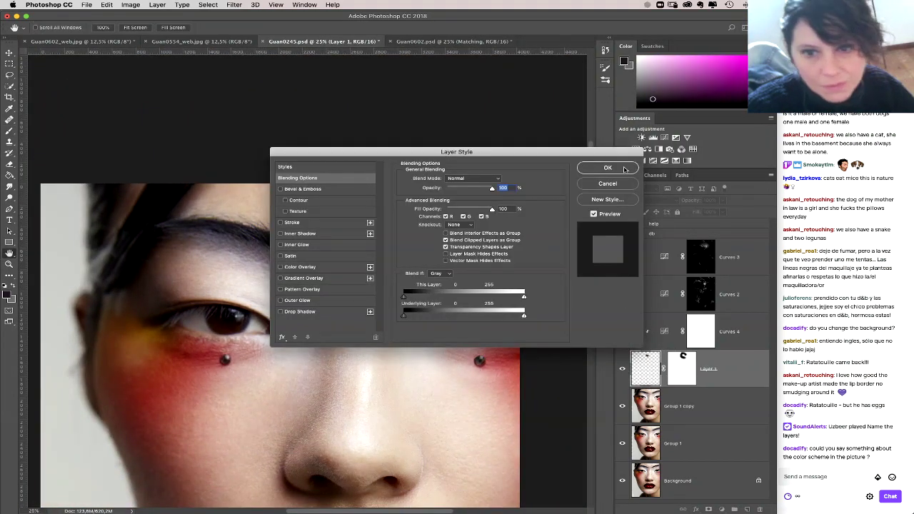
click(621, 184)
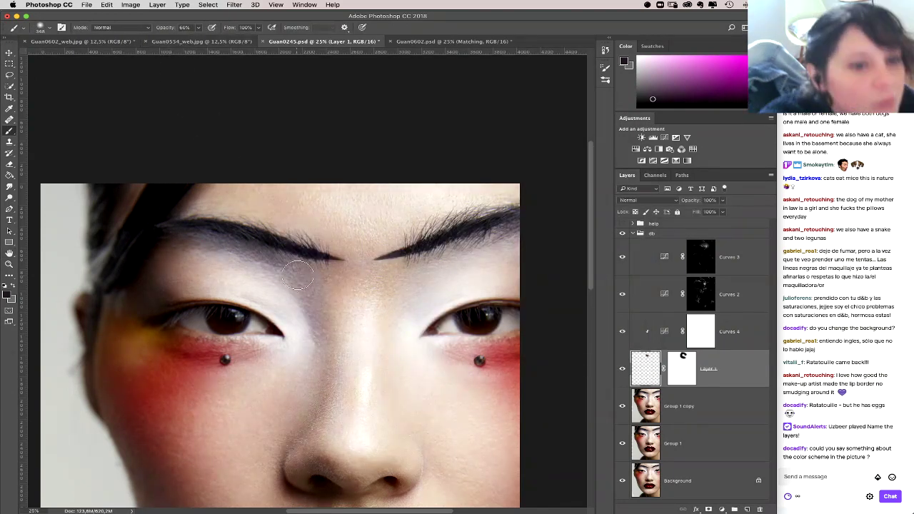
click(106, 4)
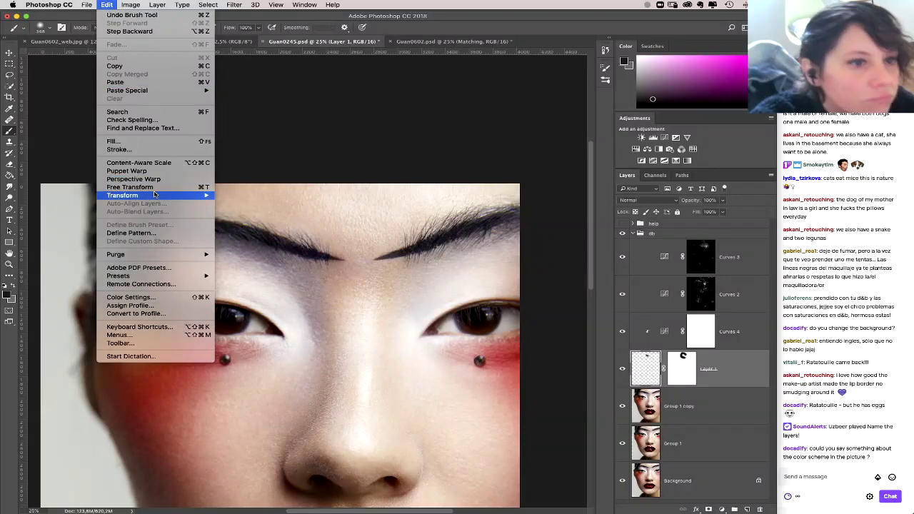
mouse_move(154, 194)
click(232, 247)
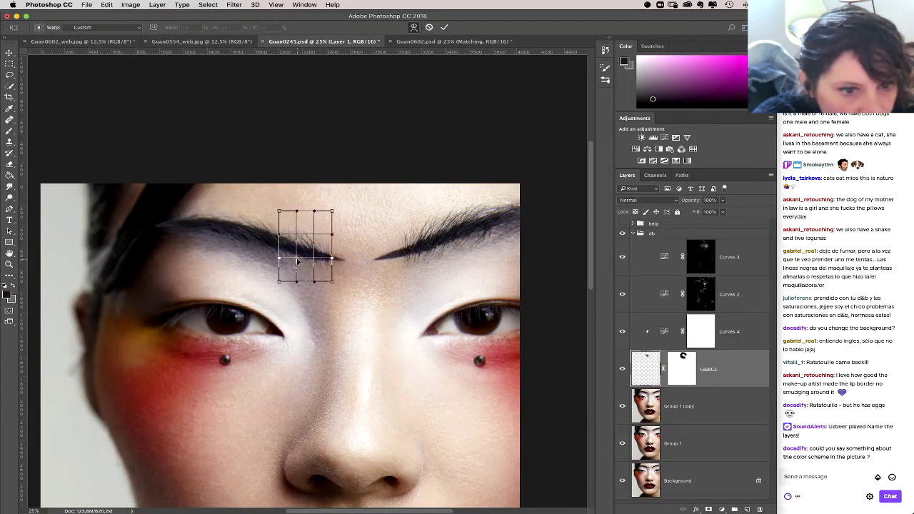
drag(299, 261, 295, 240)
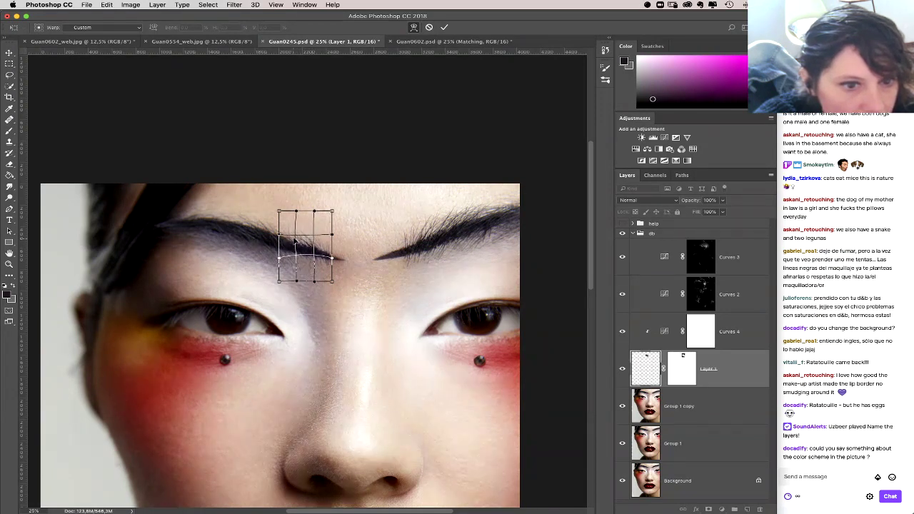
key(Return)
Step: Hide Layer 1, add a new Layer 2 above Curves 4, and set a 7 px brush
key(b)
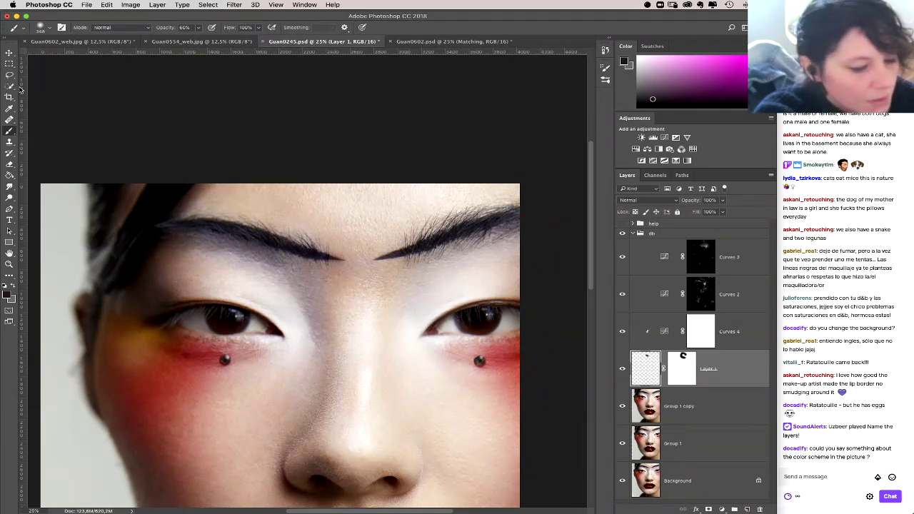
scroll(370, 230, up, 4)
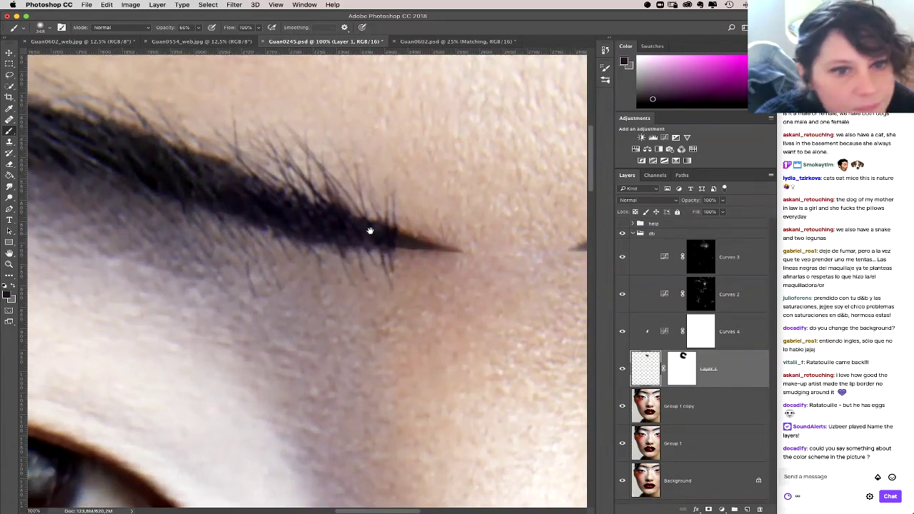
click(622, 368)
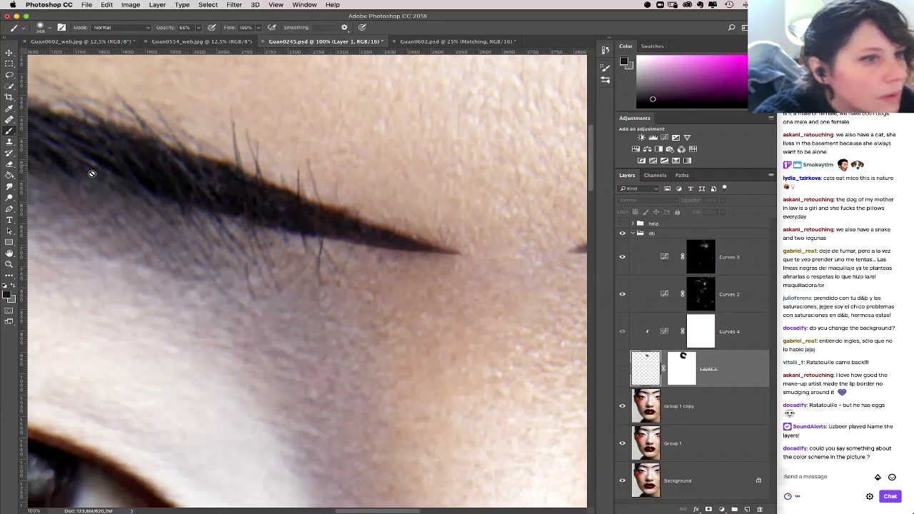
click(746, 338)
click(747, 509)
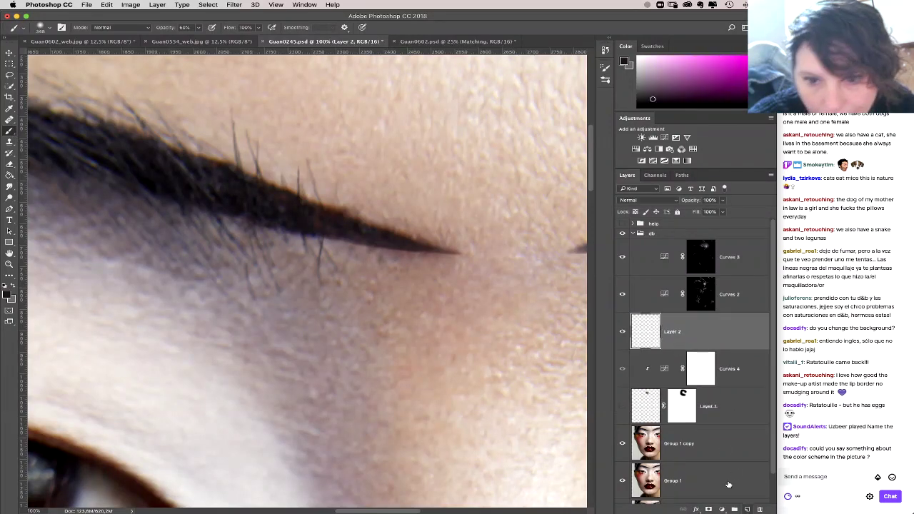
right_click(321, 263)
click(331, 263)
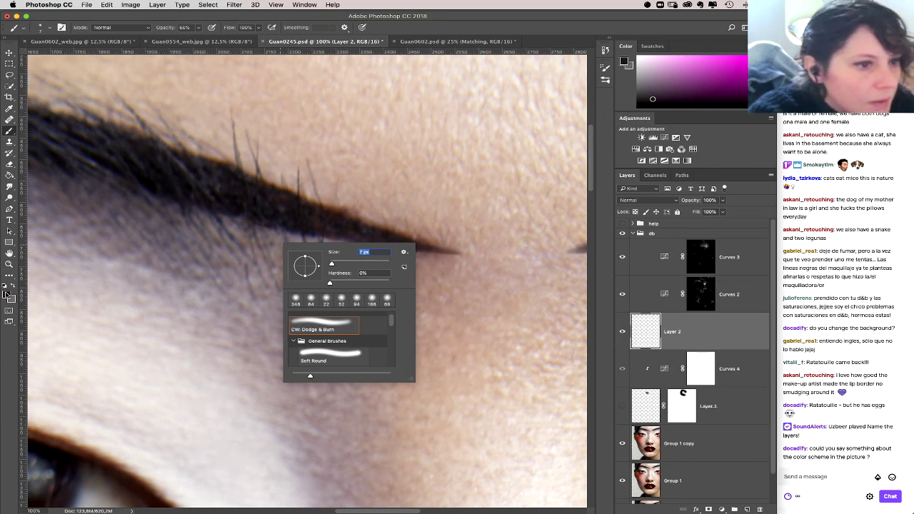
Step: Trace the eyeliner wing's outline in pale pink ffdafb, then show and reselect Layer 1
click(6, 291)
drag(423, 69, 429, 66)
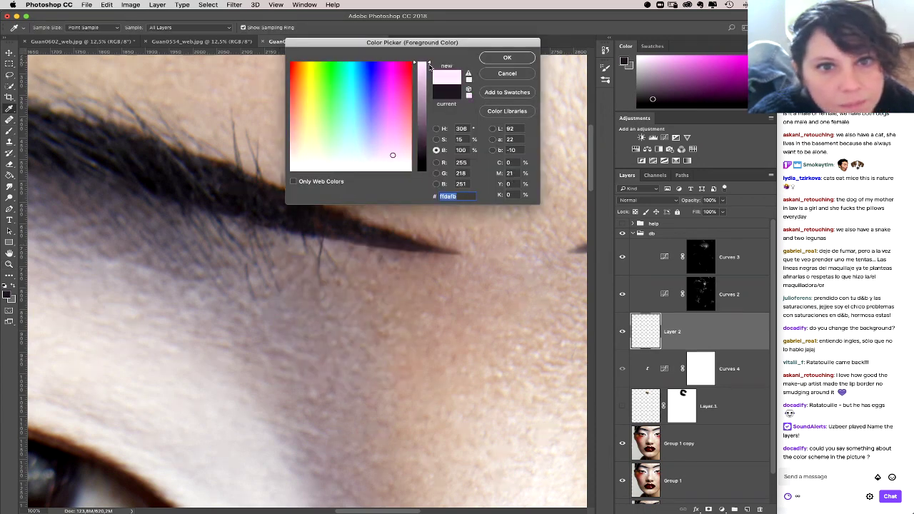
click(506, 57)
drag(273, 228, 392, 248)
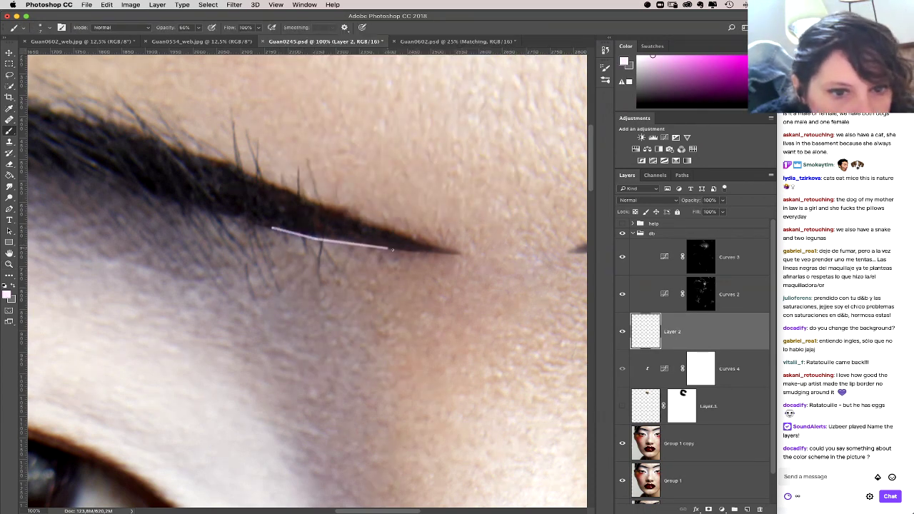
drag(464, 251, 200, 152)
drag(204, 214, 200, 152)
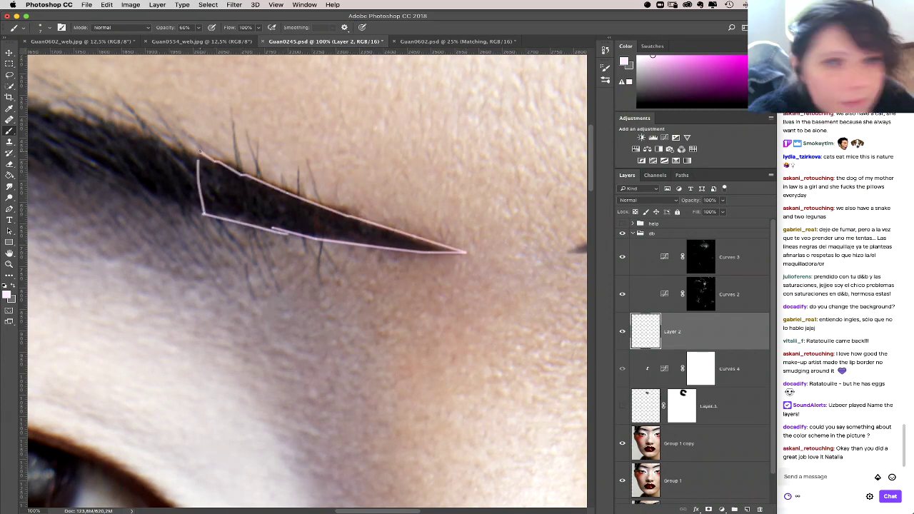
click(621, 406)
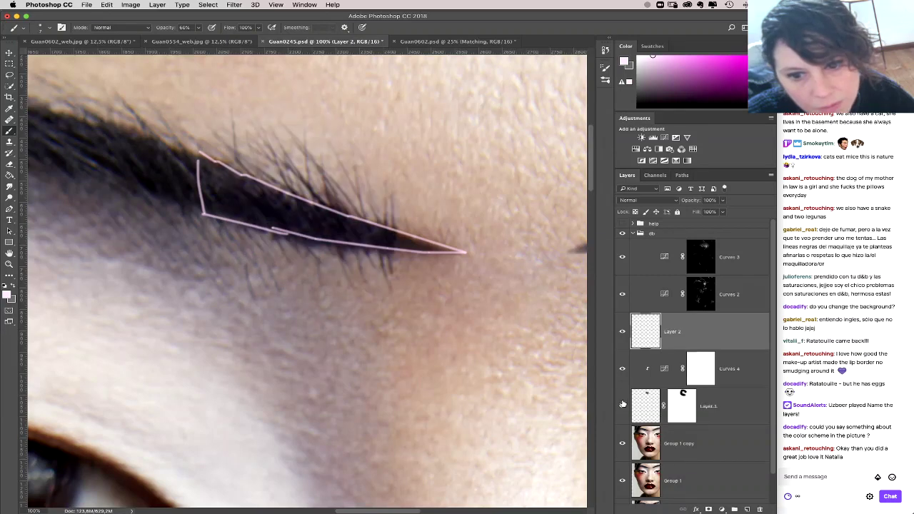
click(667, 405)
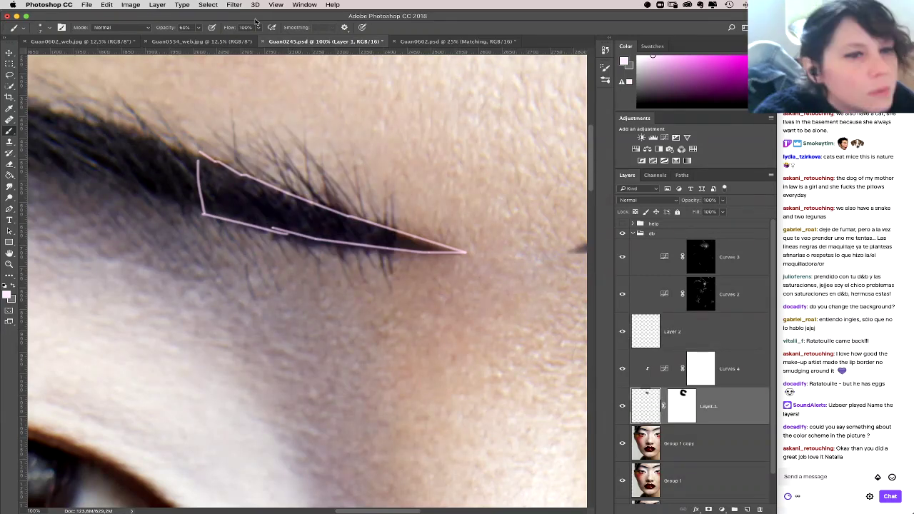
Step: Puppet-warp the eyelash stroke on Layer 1 to follow the pink guide line
click(109, 6)
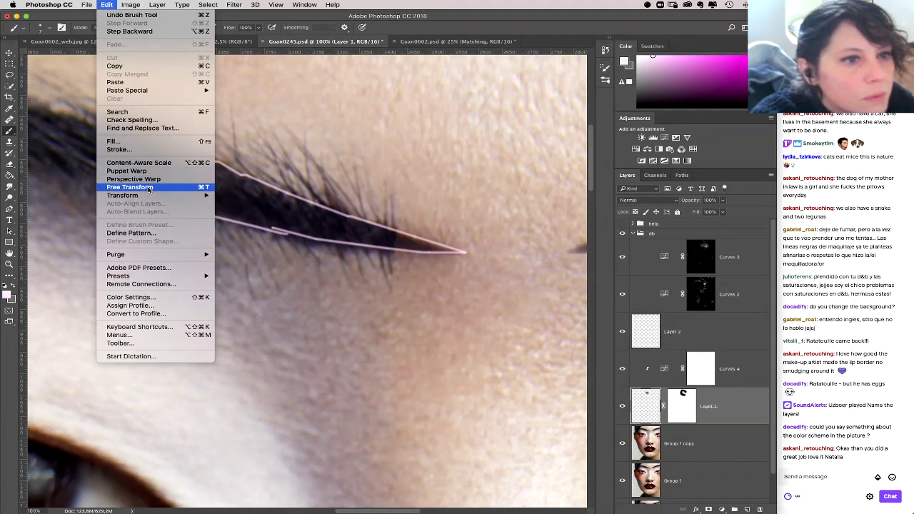
mouse_move(149, 196)
click(126, 170)
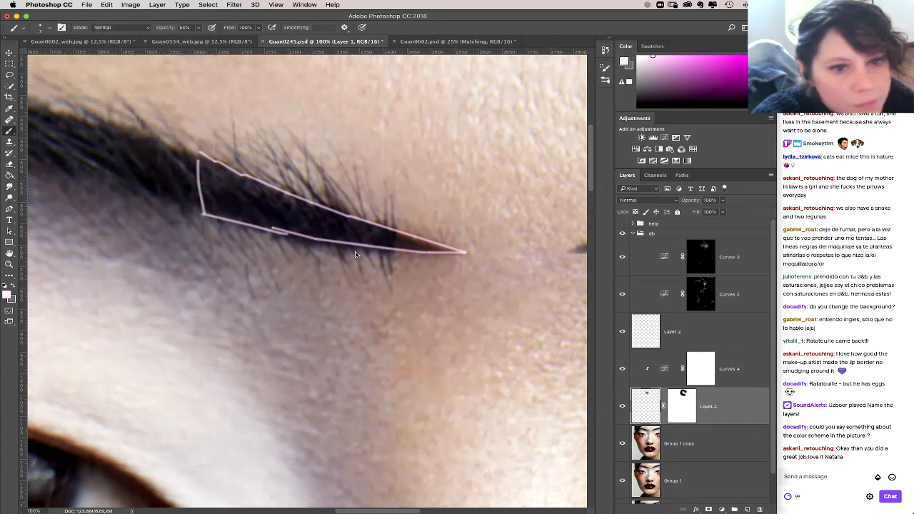
click(392, 248)
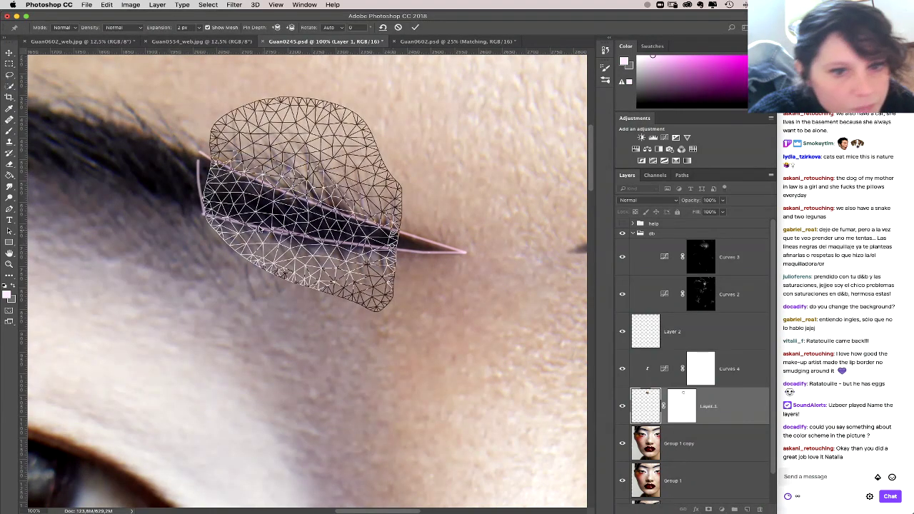
drag(236, 177, 262, 177)
drag(304, 243, 350, 230)
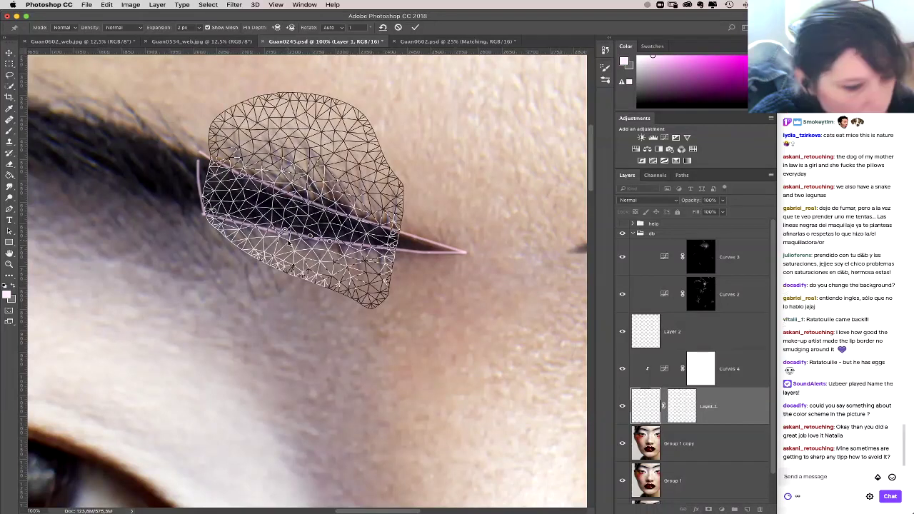
key(Return)
Step: Hide the Layer 2 guide and target Layer 1's mask with the brush
key(b)
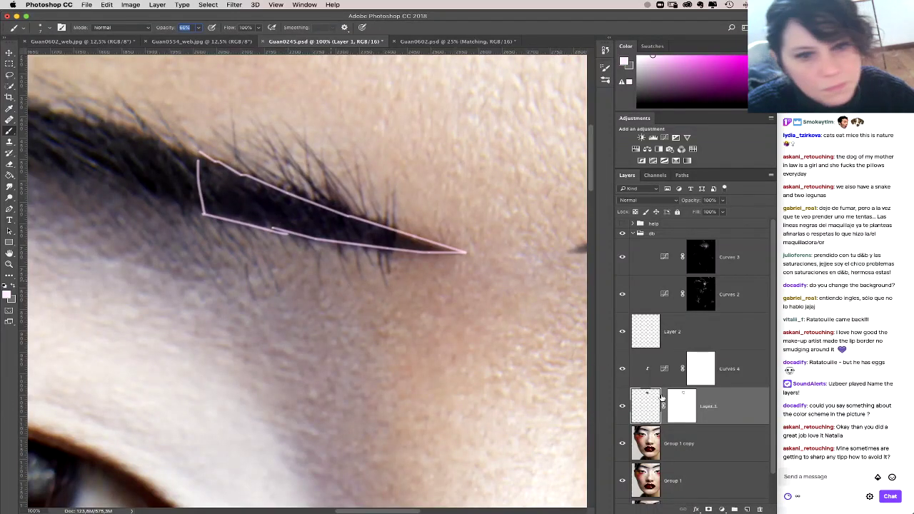
click(621, 405)
click(621, 405)
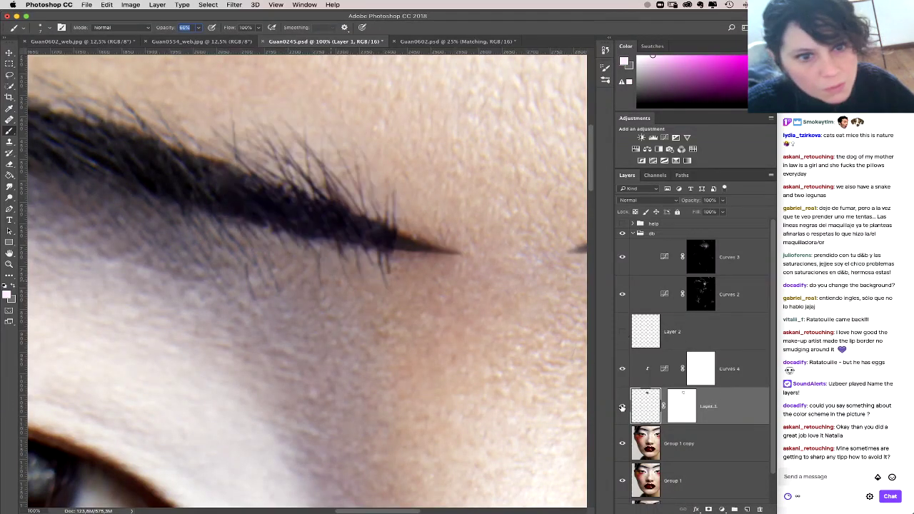
click(621, 405)
click(622, 406)
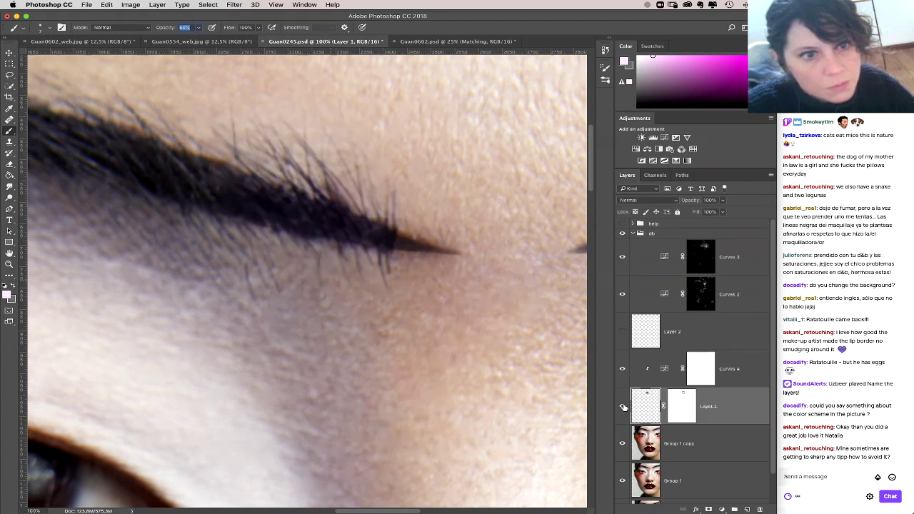
click(682, 412)
Step: Enlarge the brush, zoom out, and compare the brow with Layer 1 hidden and shown
right_click(305, 288)
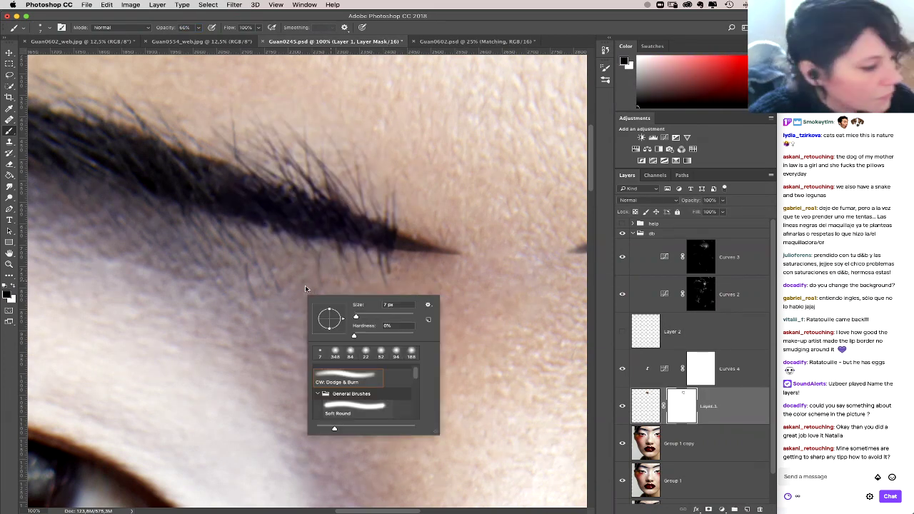
click(393, 317)
click(207, 119)
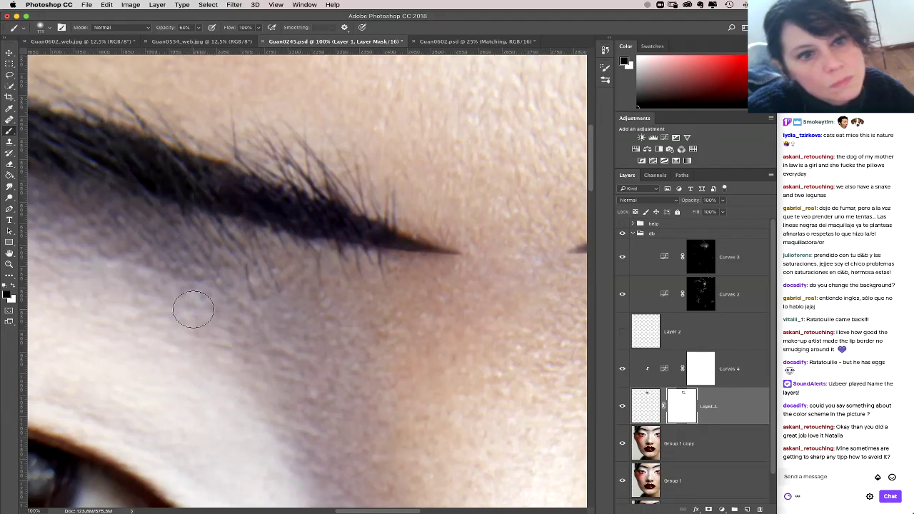
key(super+minus)
key(super+minus)
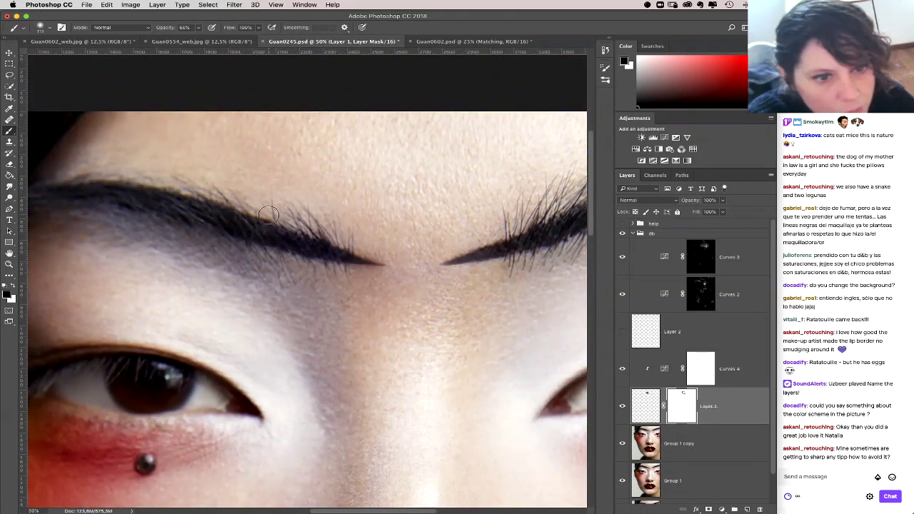
click(621, 405)
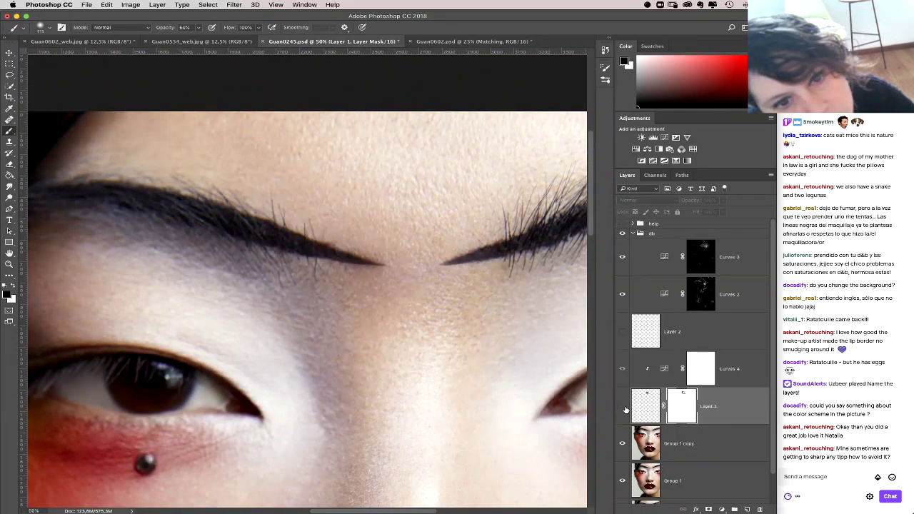
click(622, 405)
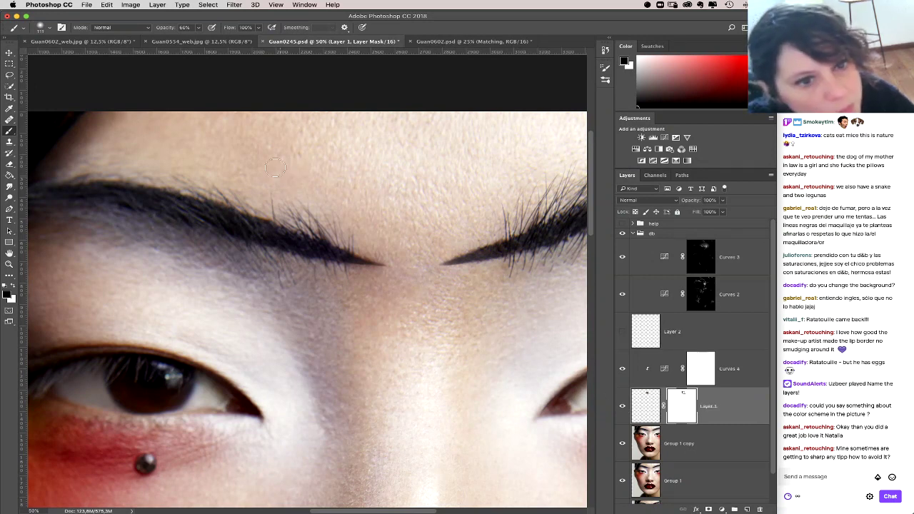
Step: Set the brush to 46 px at 0% hardness and zoom out to the whole portrait
right_click(370, 229)
key(bracketleft)
key(bracketleft)
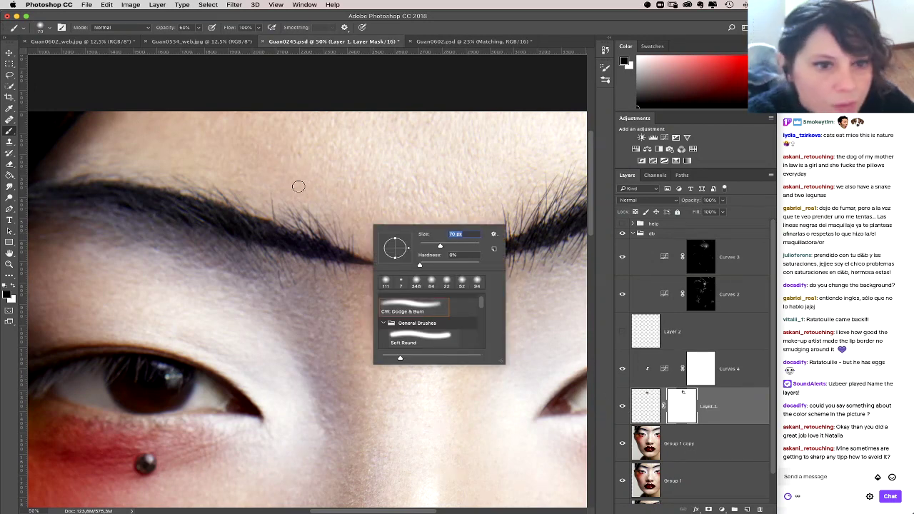
key(Escape)
right_click(369, 224)
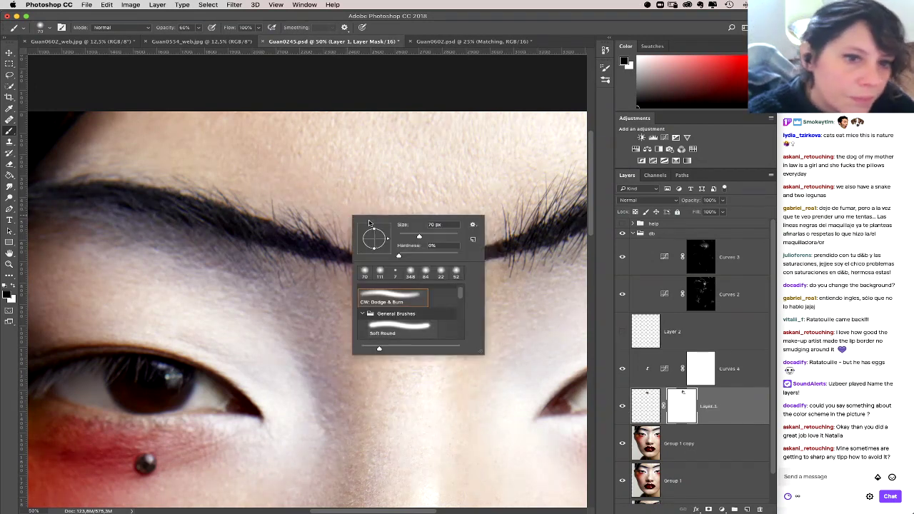
drag(410, 237, 293, 206)
click(411, 236)
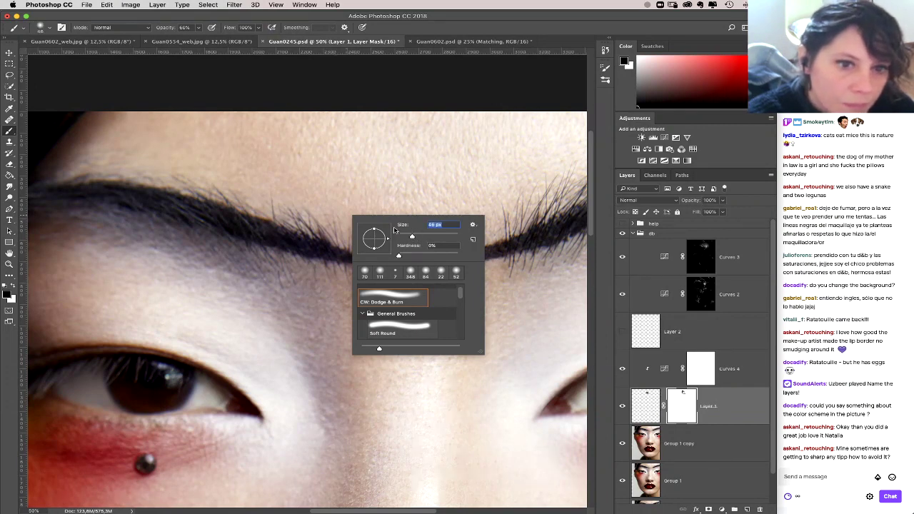
key(Return)
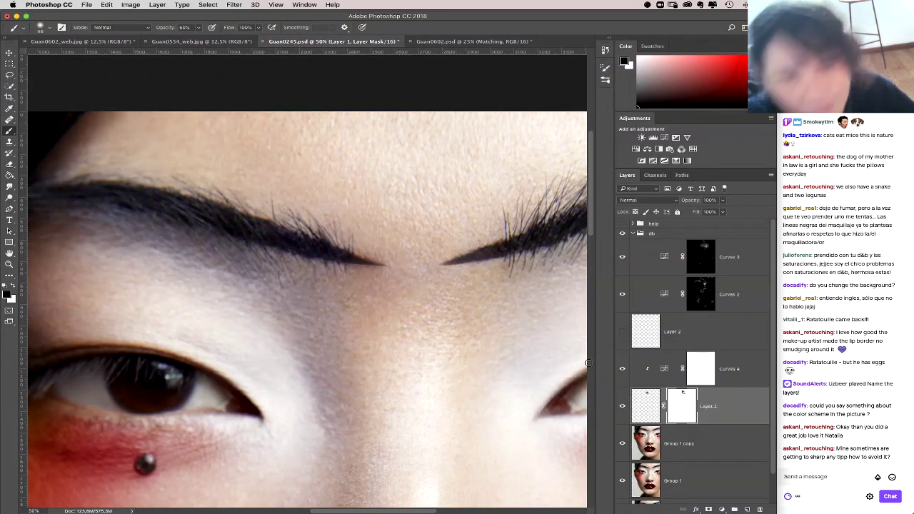
key(super+minus)
key(super+minus)
key(super+minus)
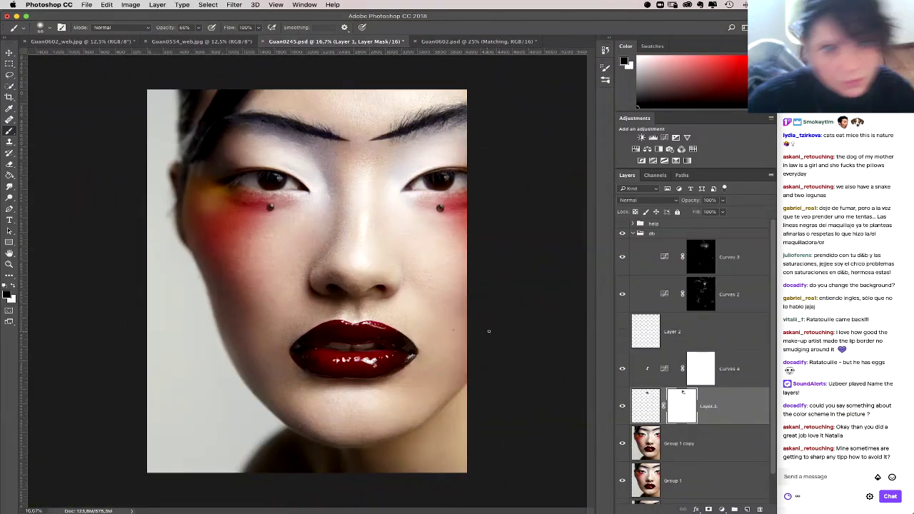
Step: Compare the brow without Layer 1, then apply a warp to the brow area
click(621, 405)
click(622, 406)
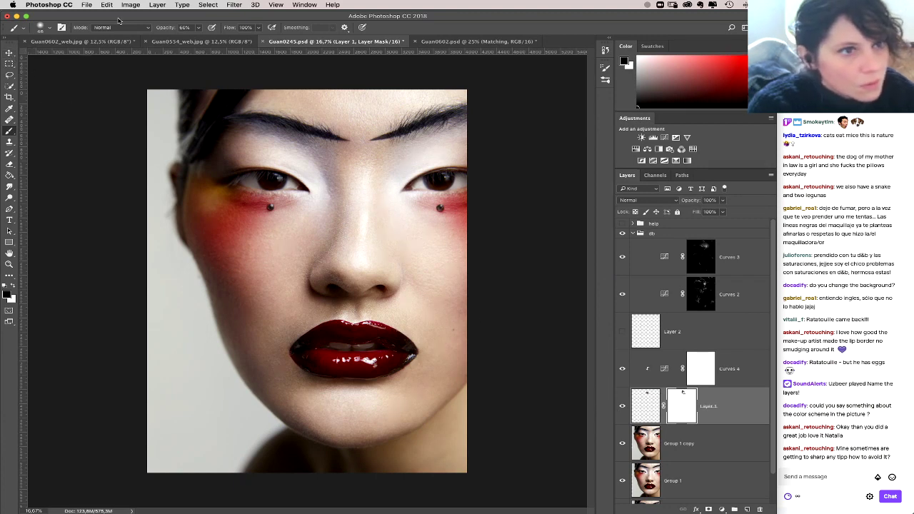
click(86, 5)
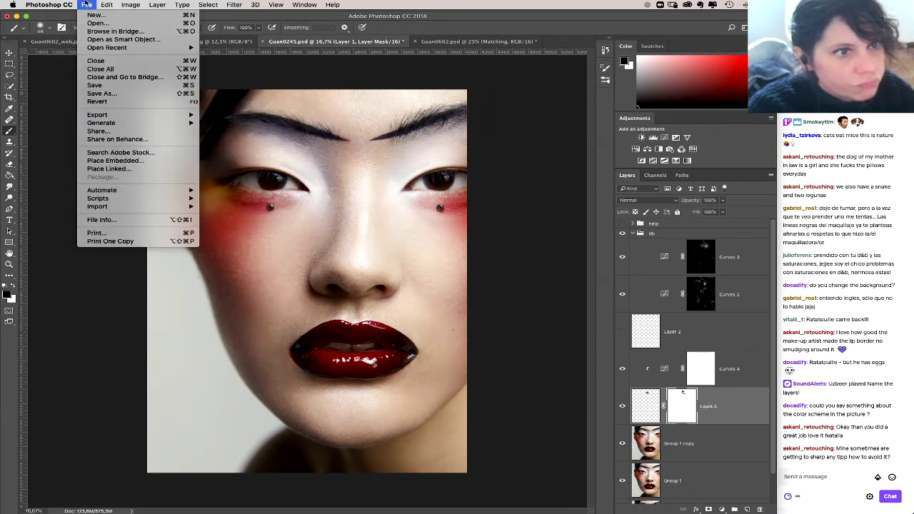
mouse_move(106, 5)
mouse_move(132, 195)
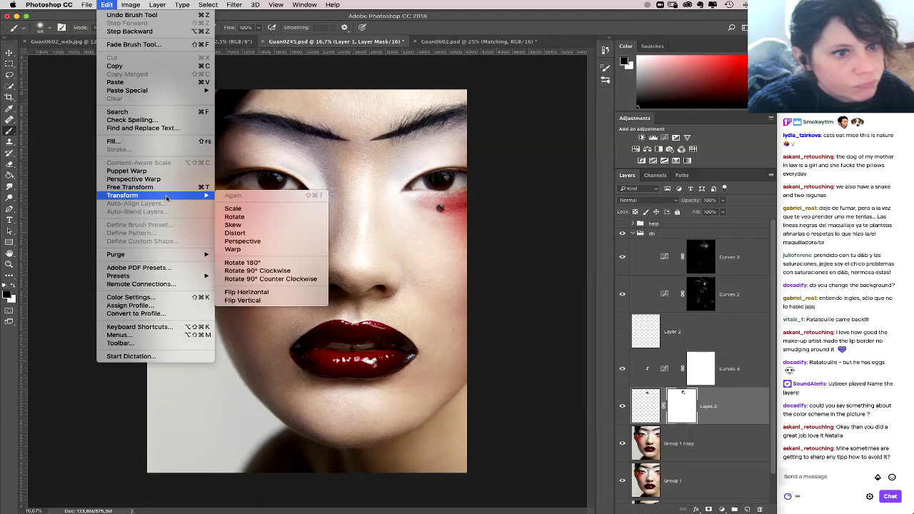
click(232, 250)
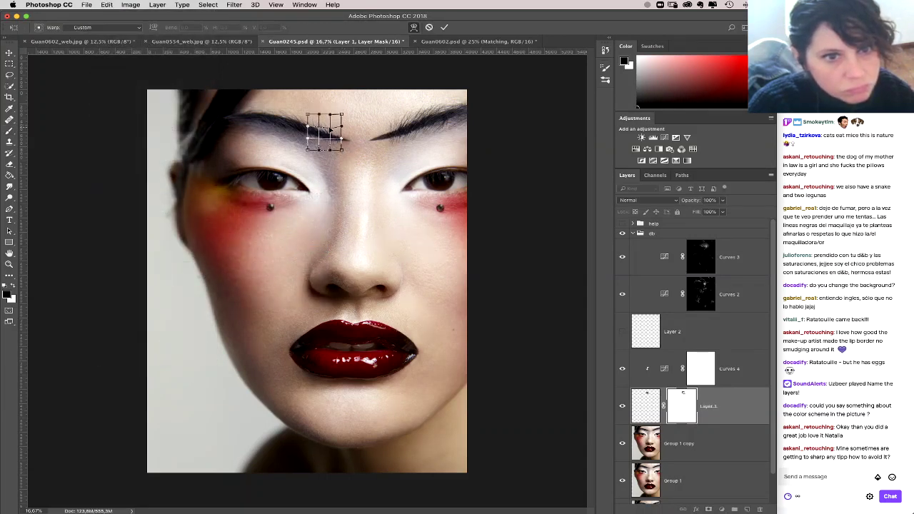
key(Return)
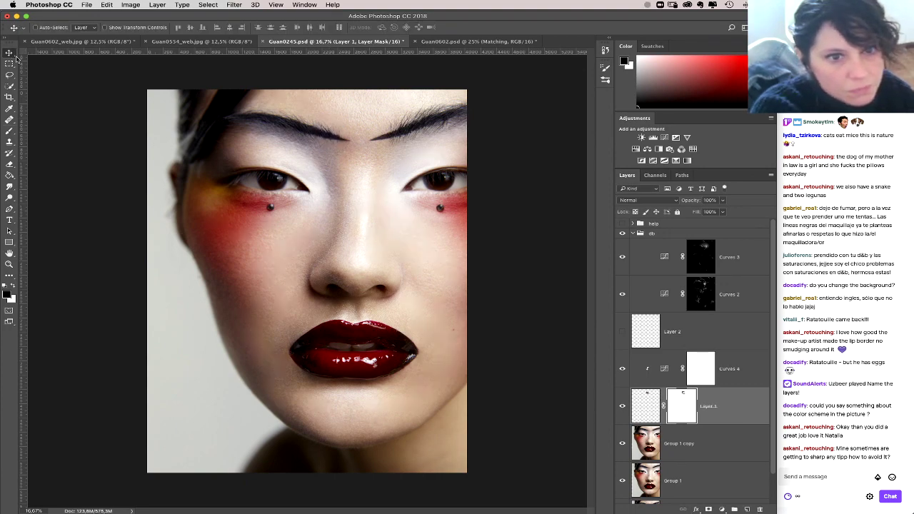
Step: Zoom in between the eyes, warp the inner brow hairs again, and compare with Layer 1 toggled
key(super+plus)
key(super+plus)
key(super+plus)
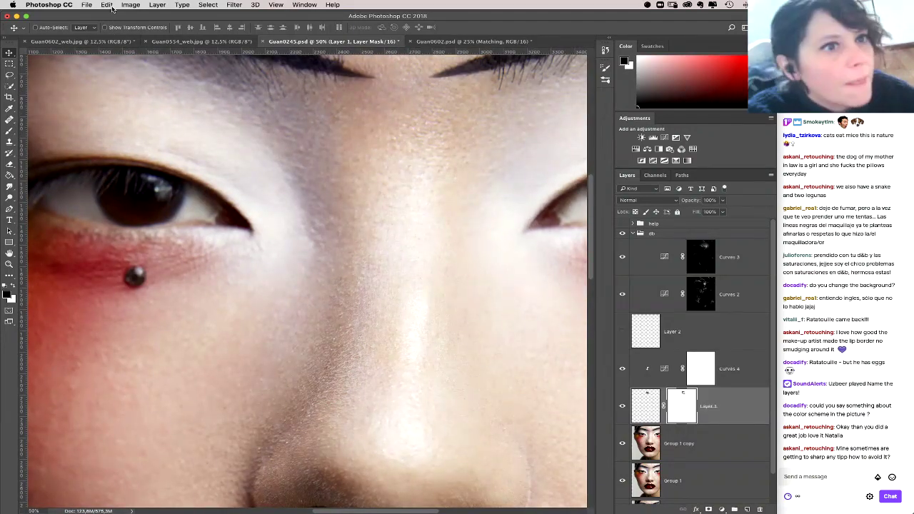
click(108, 5)
mouse_move(157, 195)
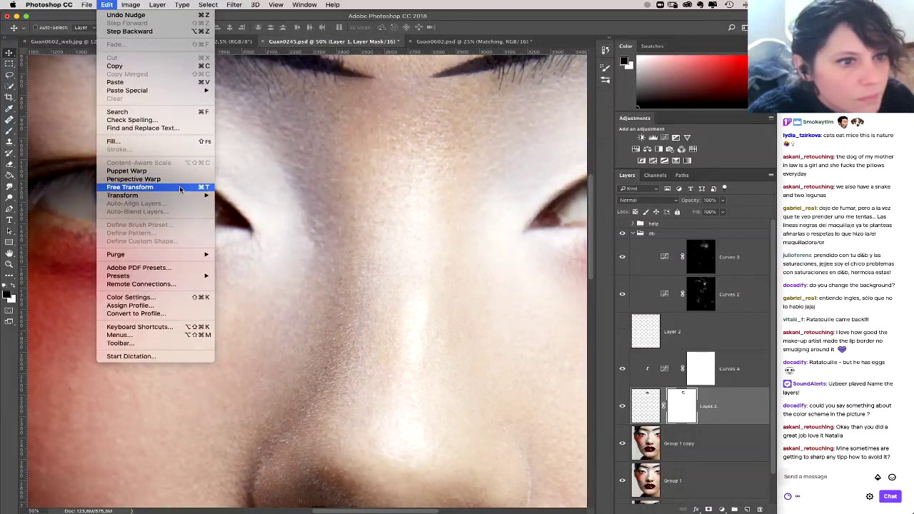
mouse_move(182, 201)
click(259, 250)
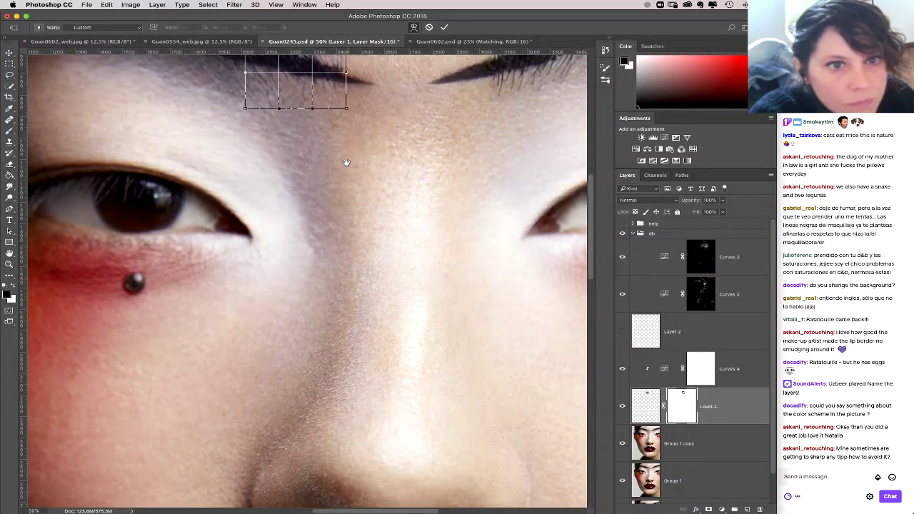
scroll(345, 161, up, 3)
drag(345, 108, 341, 119)
key(Return)
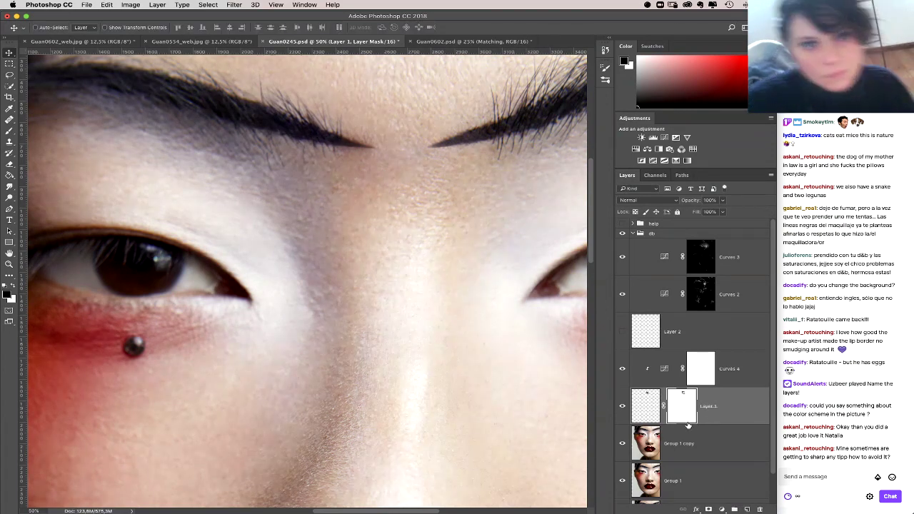
click(622, 405)
click(621, 405)
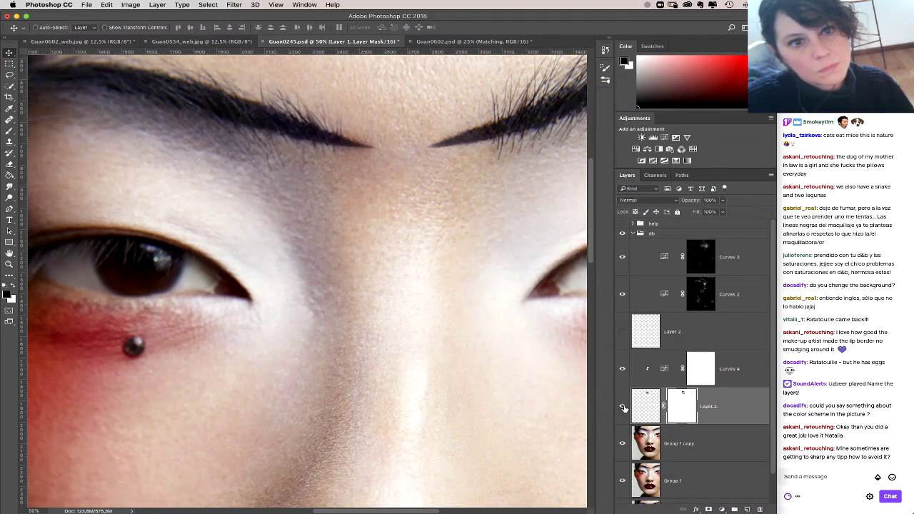
key(super+minus)
key(super+minus)
key(super+minus)
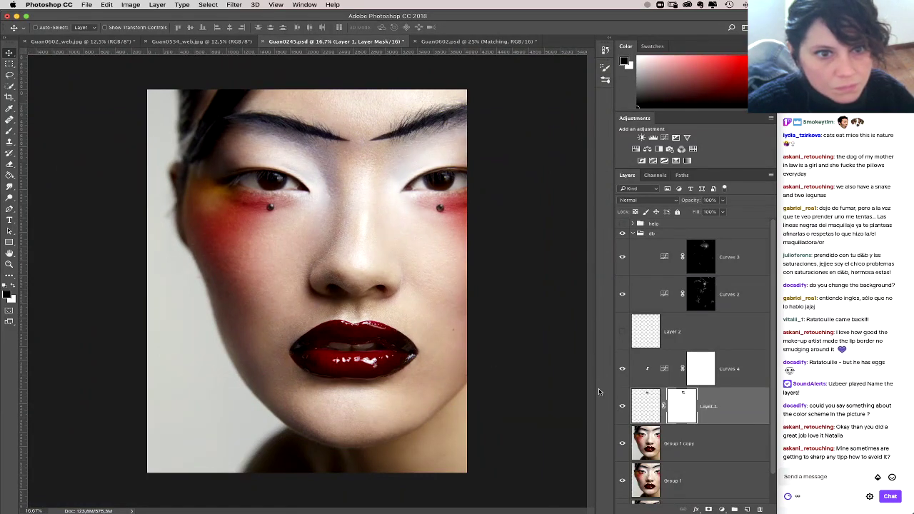
Step: Compare the face with Layer 1 toggled, then zoom in on the brows and nose
click(622, 405)
click(622, 405)
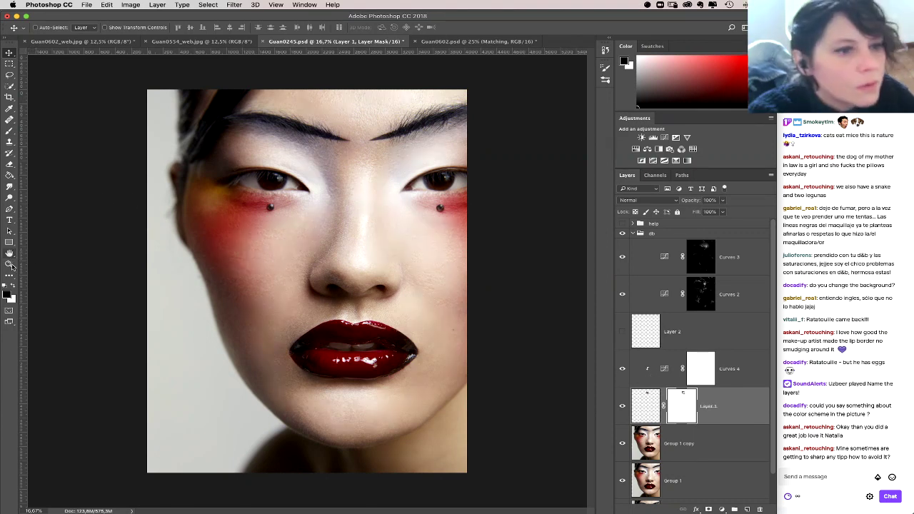
click(9, 264)
click(389, 121)
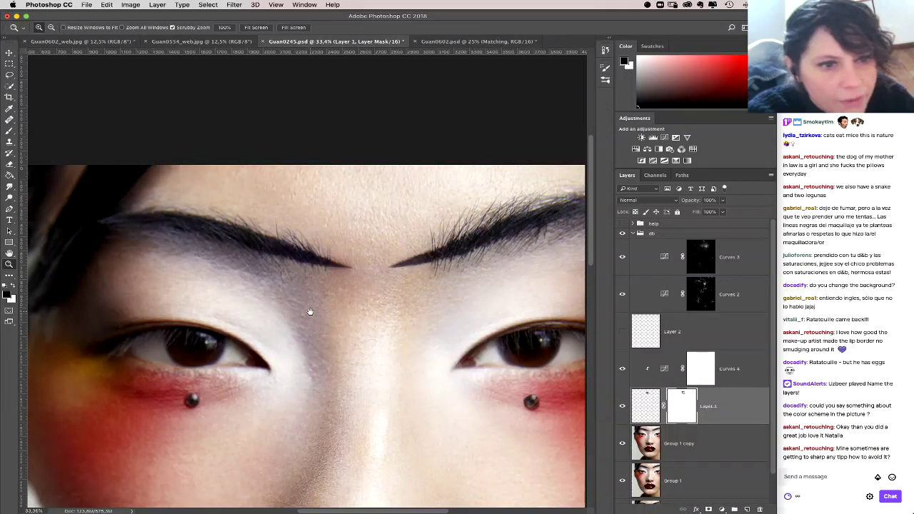
drag(310, 312, 292, 292)
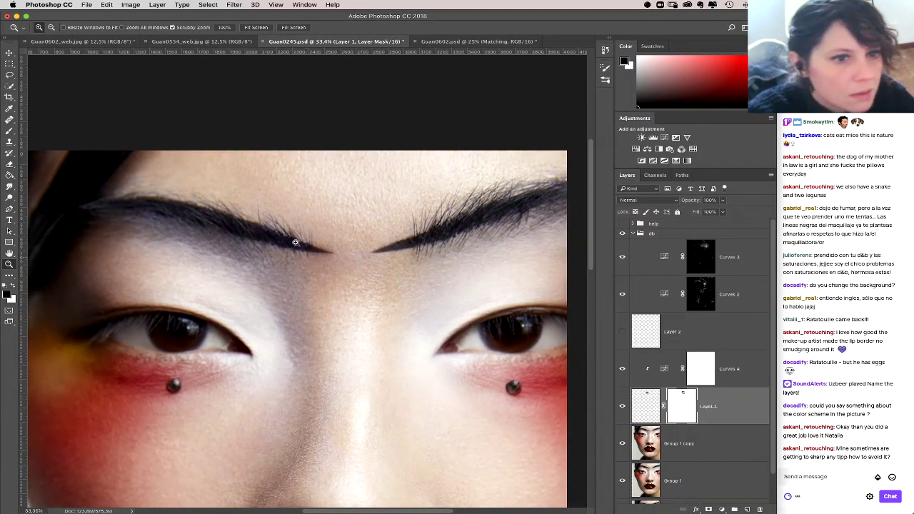
drag(262, 287, 265, 214)
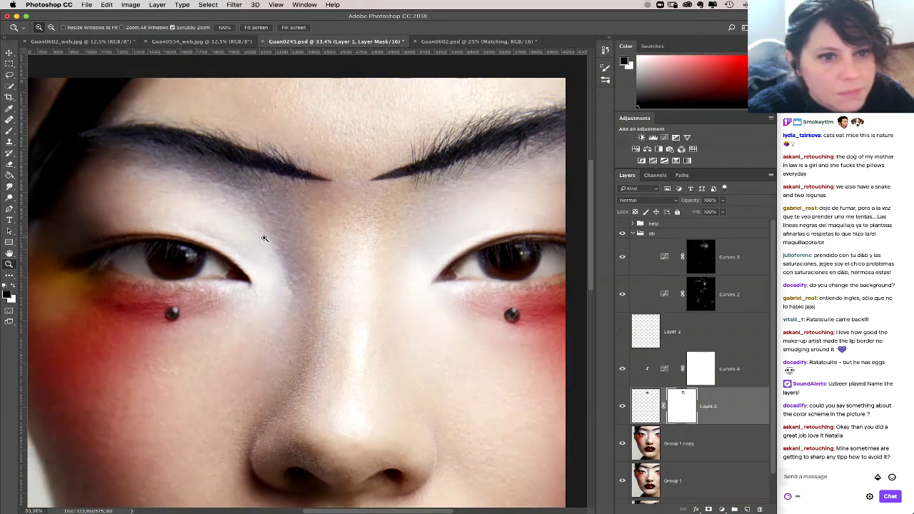
Step: Lift Curves 4's black point to about 7, then add Group 1 copy to the selection
click(669, 377)
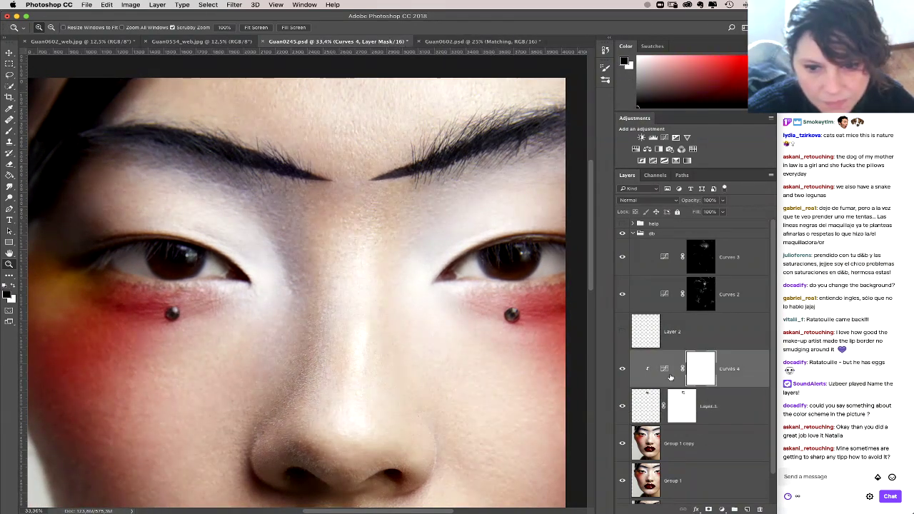
double_click(667, 377)
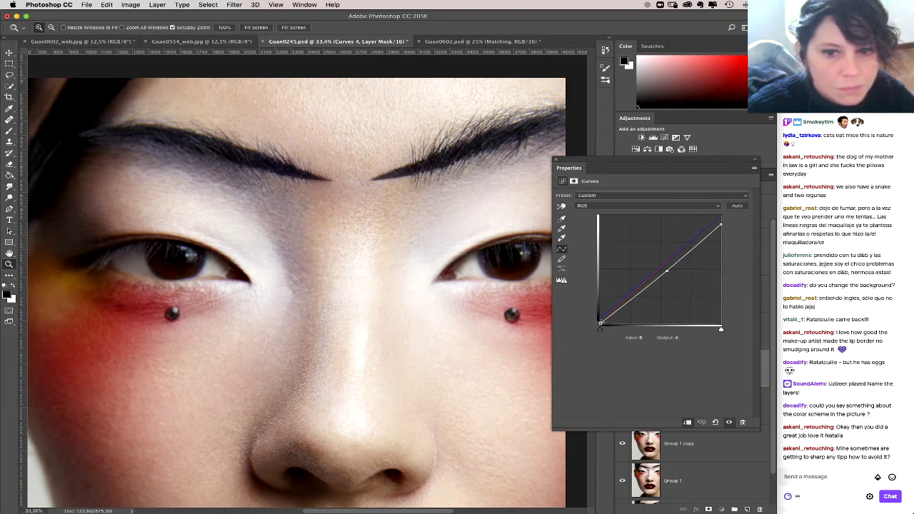
drag(599, 325, 600, 320)
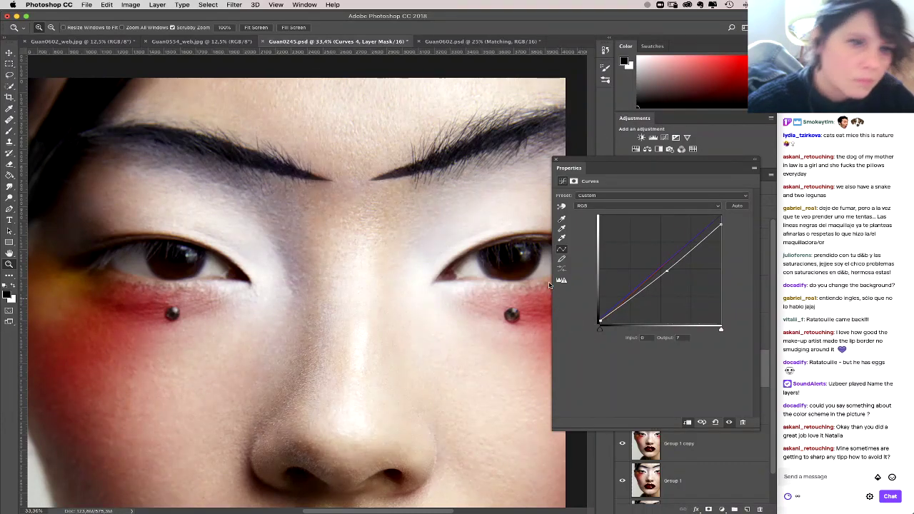
click(558, 161)
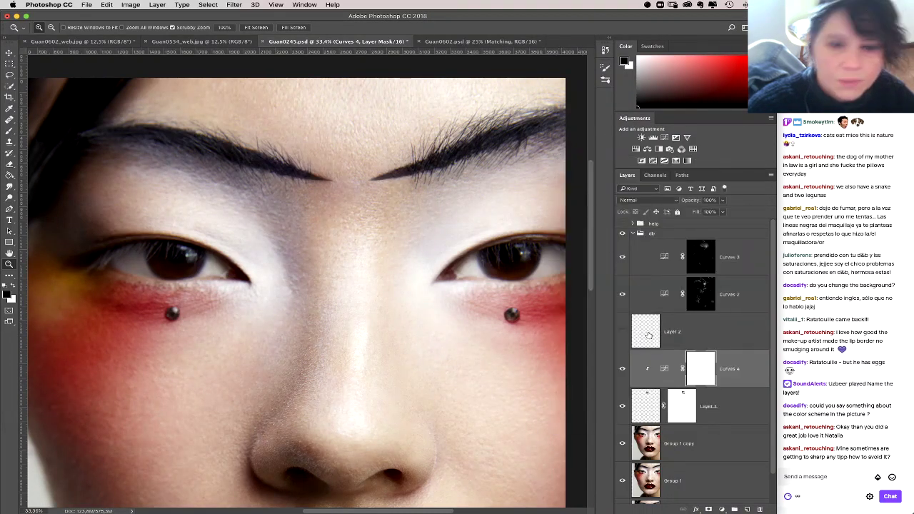
shift+click(685, 454)
Step: Merge the selected layers into one Curves 4 layer and compare against Group 1 and Background
click(157, 4)
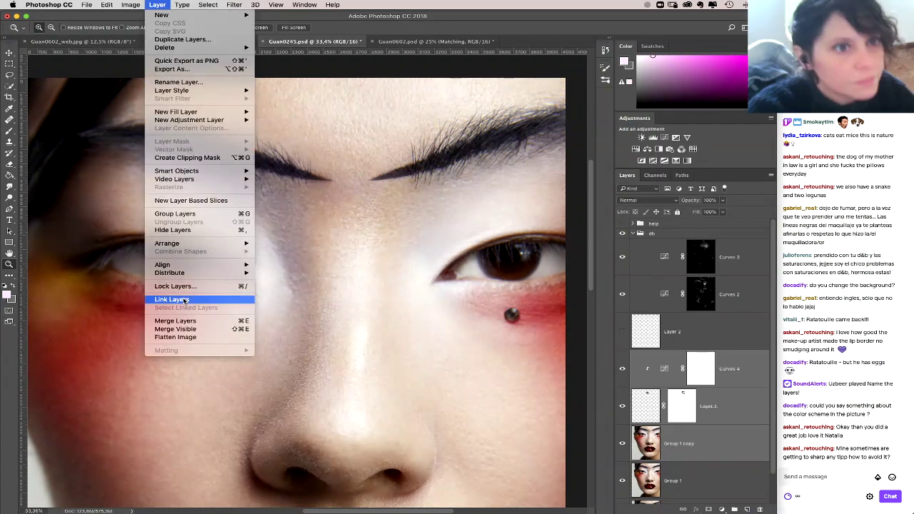
click(178, 320)
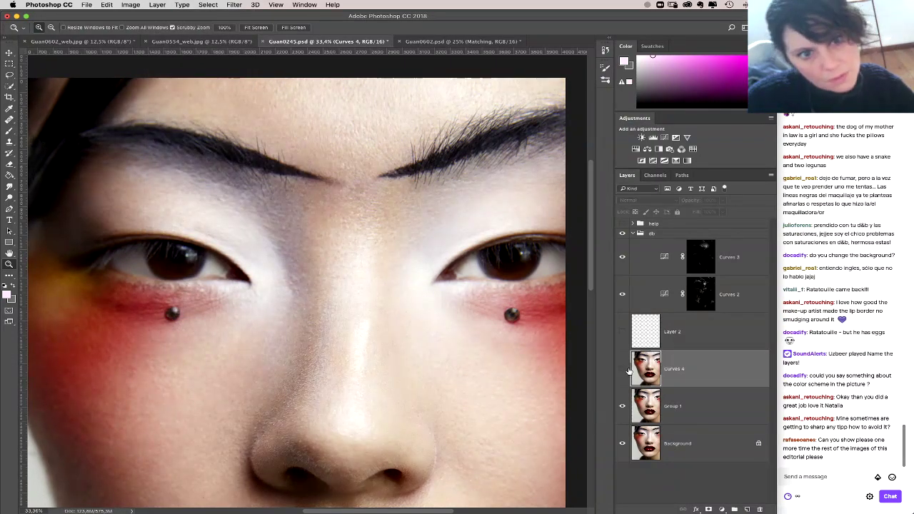
scroll(516, 320, down, 5)
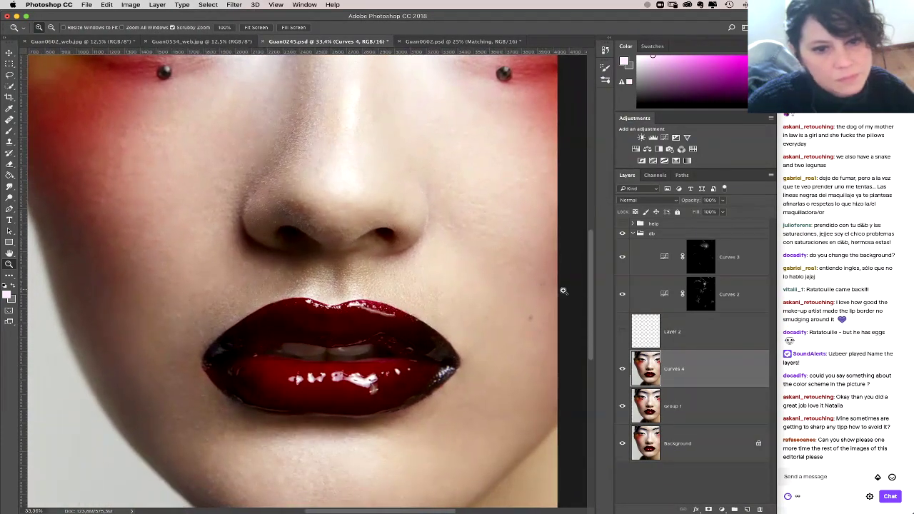
click(621, 445)
click(621, 445)
alt+click(623, 408)
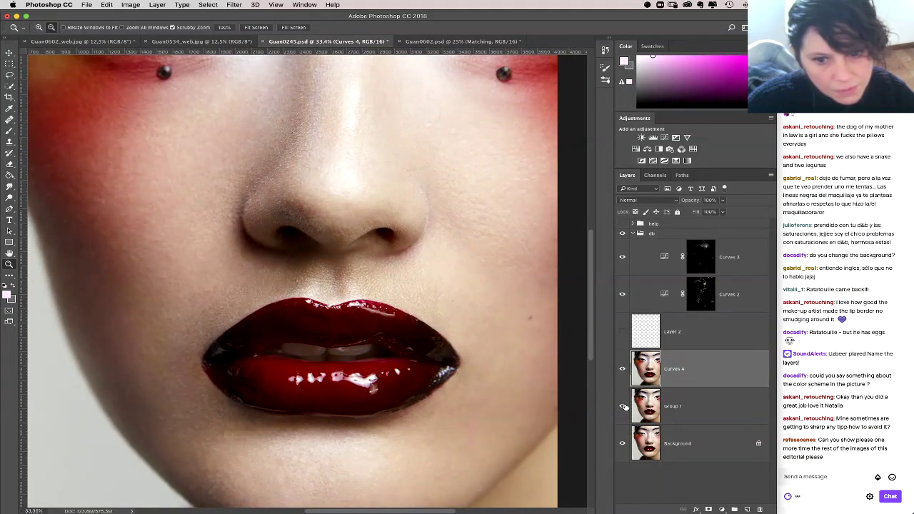
alt+click(623, 406)
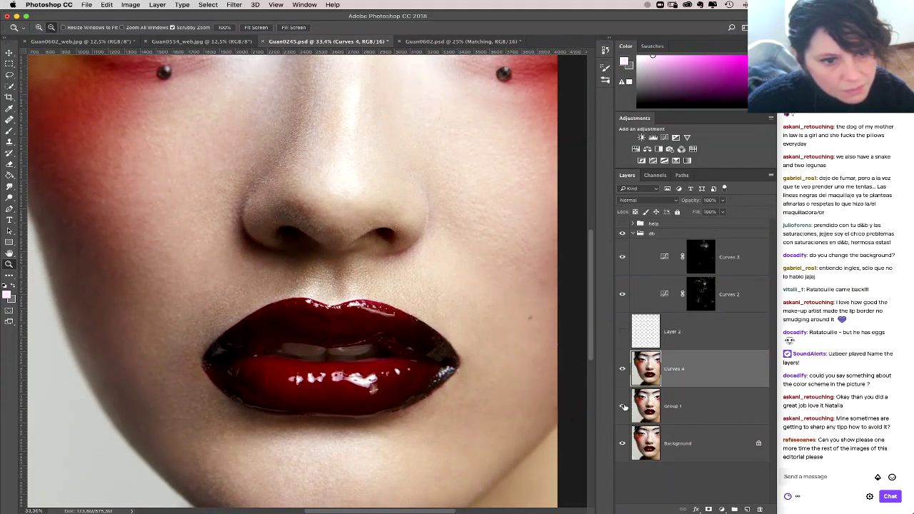
alt+click(621, 445)
alt+click(621, 445)
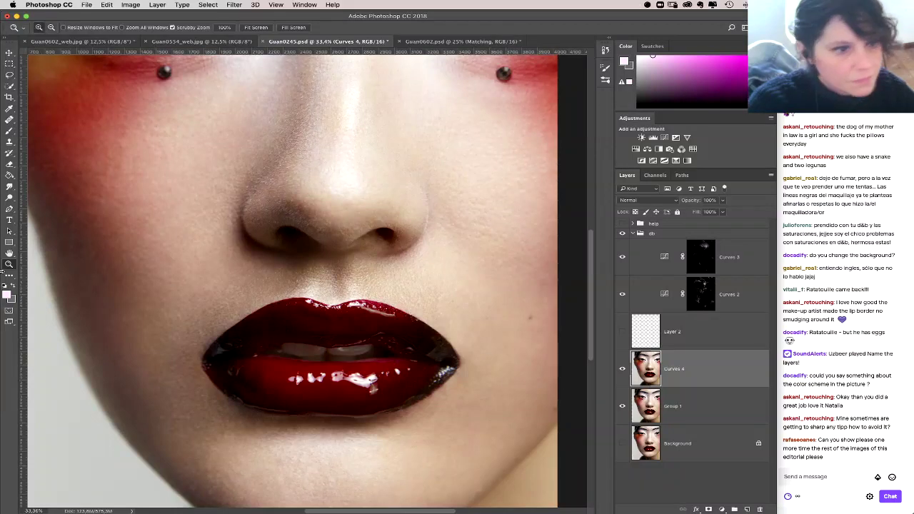
Step: Zoom in on the lips, compare against the Background layer, then fit the portrait on screen
click(271, 303)
click(369, 330)
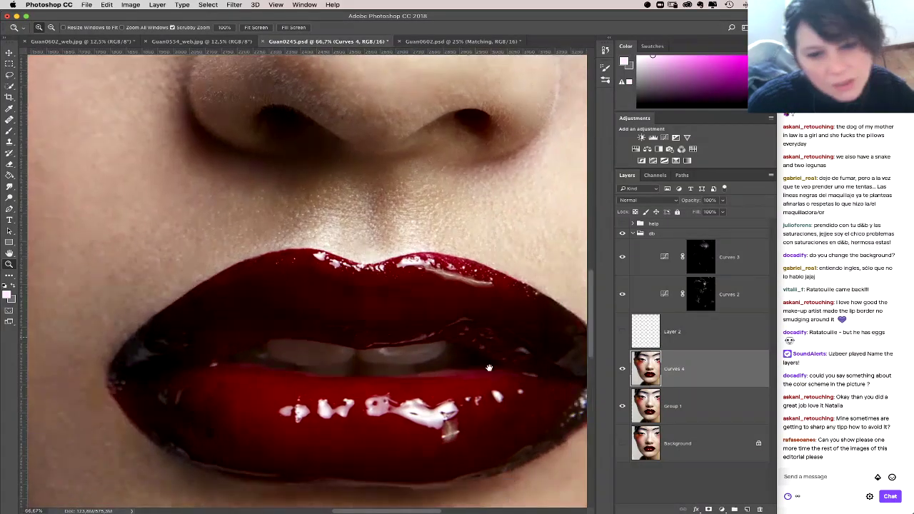
alt+click(622, 444)
alt+click(622, 444)
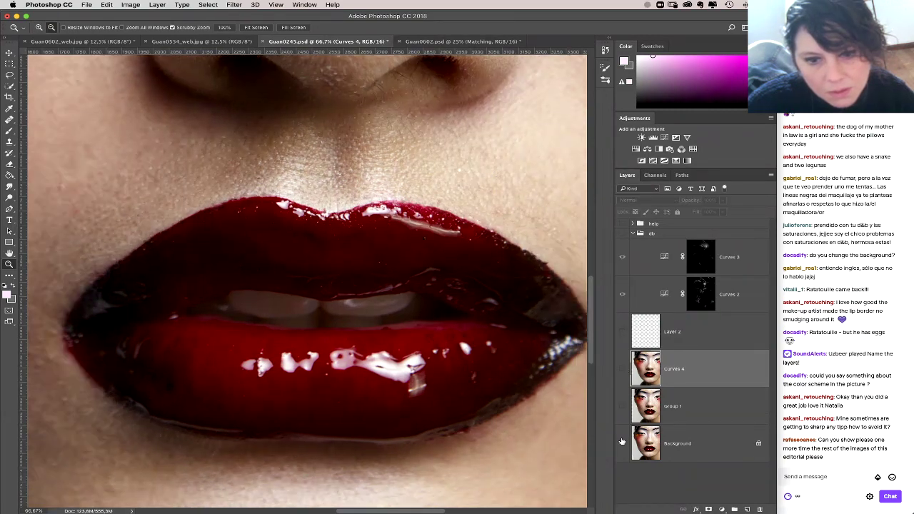
alt+click(622, 441)
alt+click(621, 441)
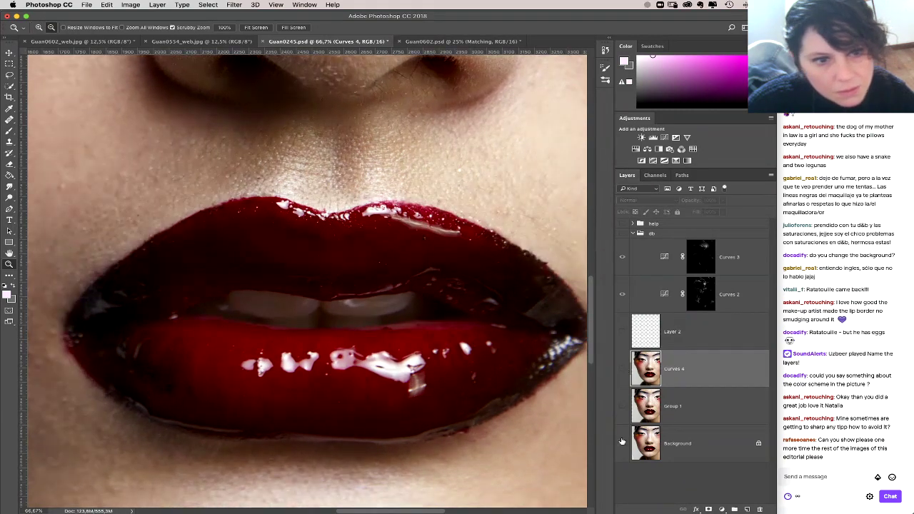
alt+click(621, 441)
alt+click(621, 443)
alt+click(622, 441)
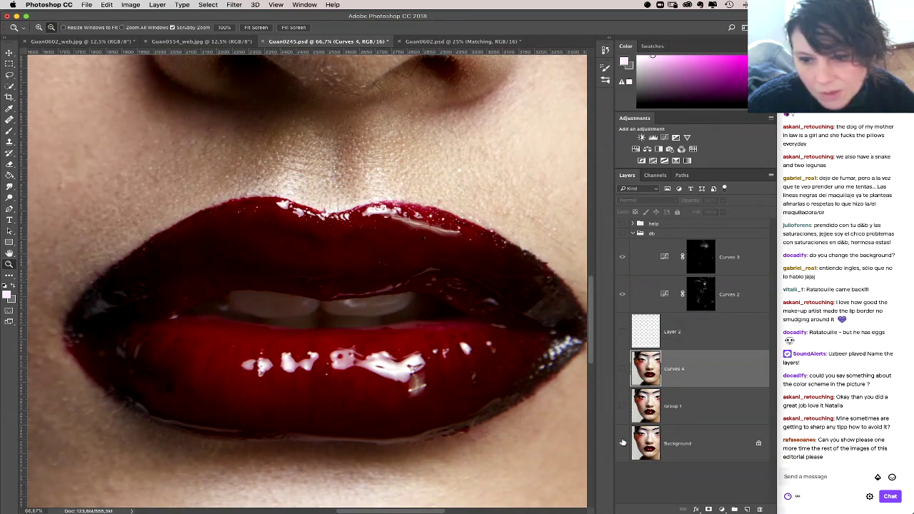
alt+click(622, 442)
alt+click(622, 442)
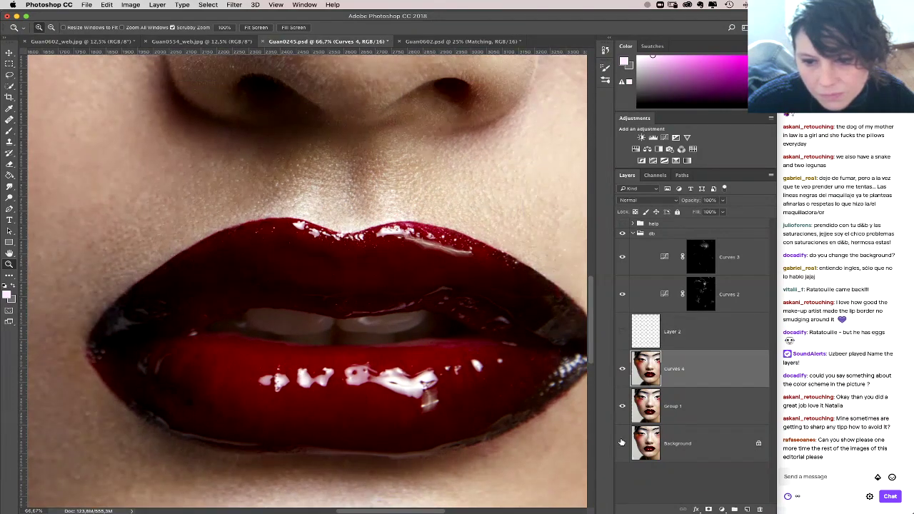
right_click(471, 289)
click(488, 296)
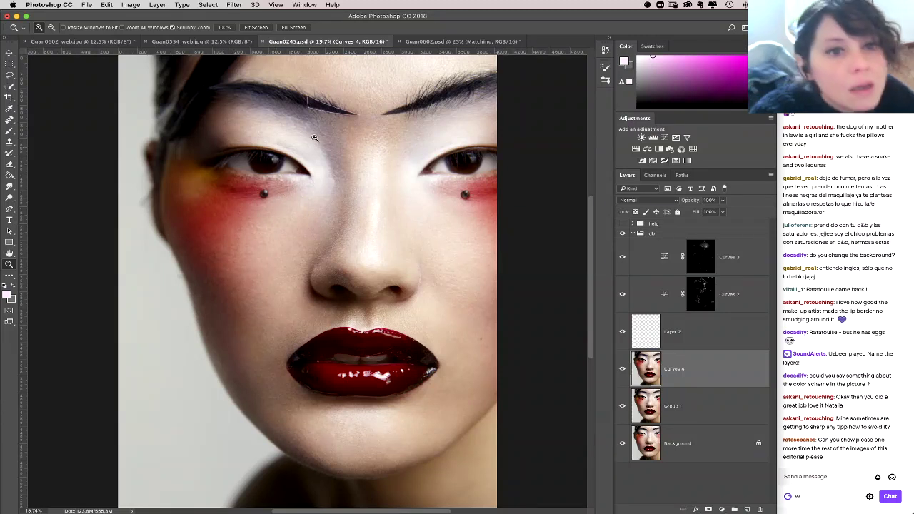
Step: Delete Layer 2 and save the Guan0245.psd portrait
drag(747, 339, 757, 508)
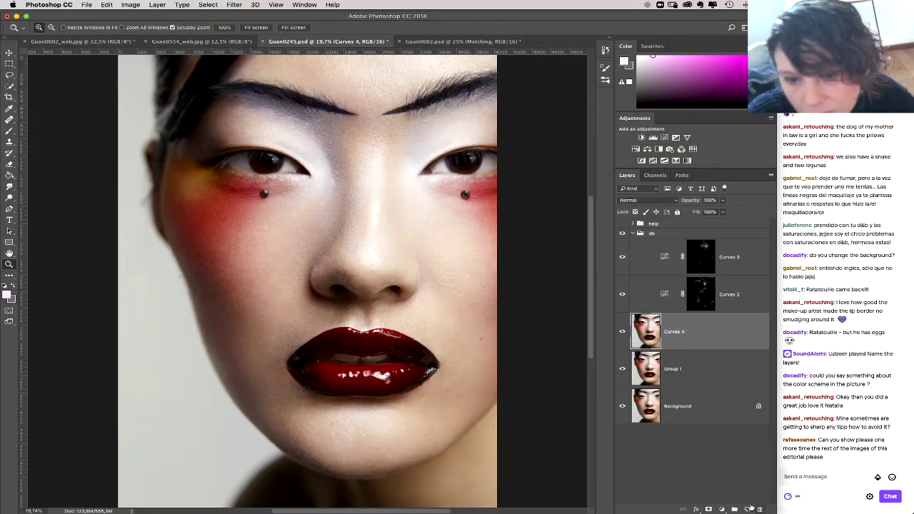
click(86, 4)
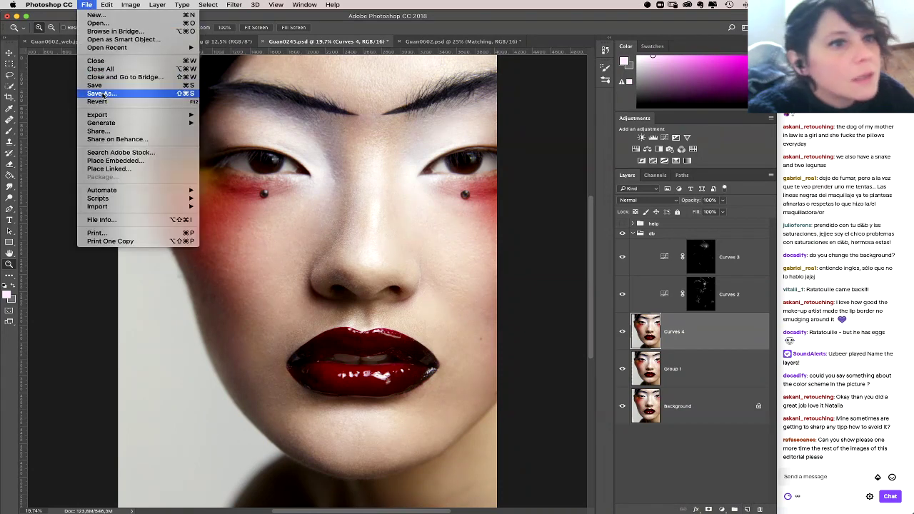
click(100, 92)
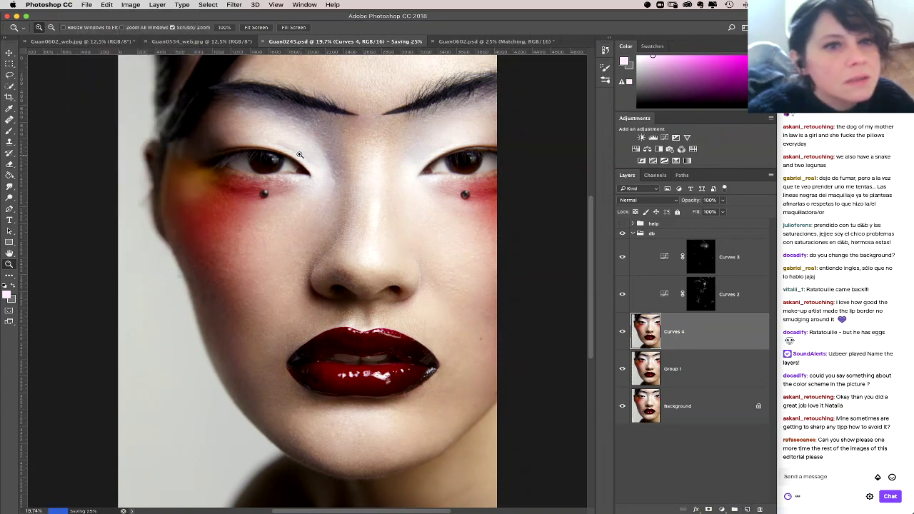
Step: Close Guan0602_web.jpg without saving and arrange the remaining documents 3-up Vertical
click(25, 41)
click(423, 173)
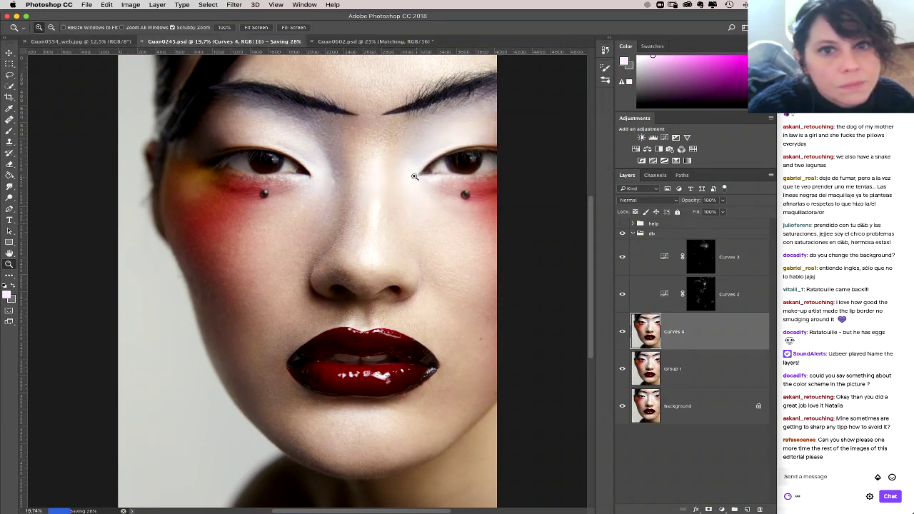
click(304, 4)
mouse_move(309, 15)
click(444, 57)
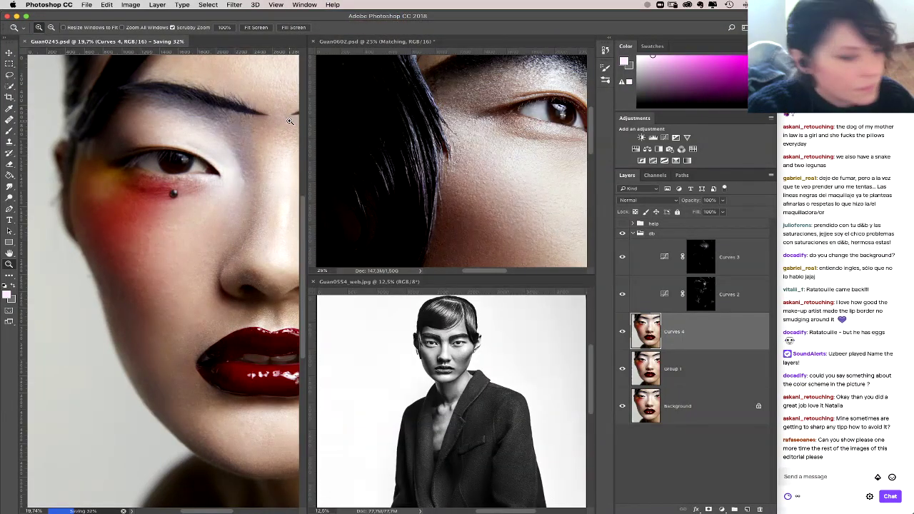
Step: Zoom out Guan0245.psd, Guan0602.psd and Guan0554_web.jpg to fit their windows, then zoom the red-blush portrait in slightly
key(super+minus)
key(super+minus)
key(super+minus)
click(435, 133)
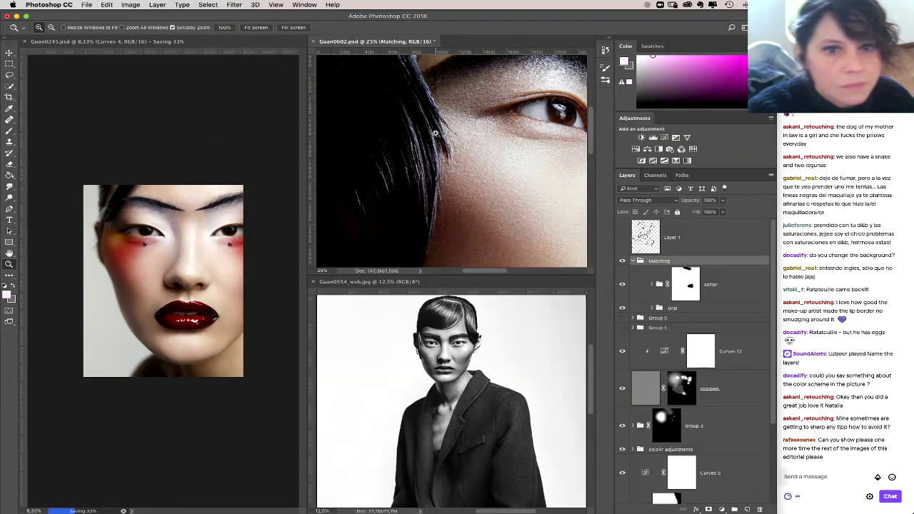
key(super+minus)
key(super+minus)
key(super+minus)
key(super+minus)
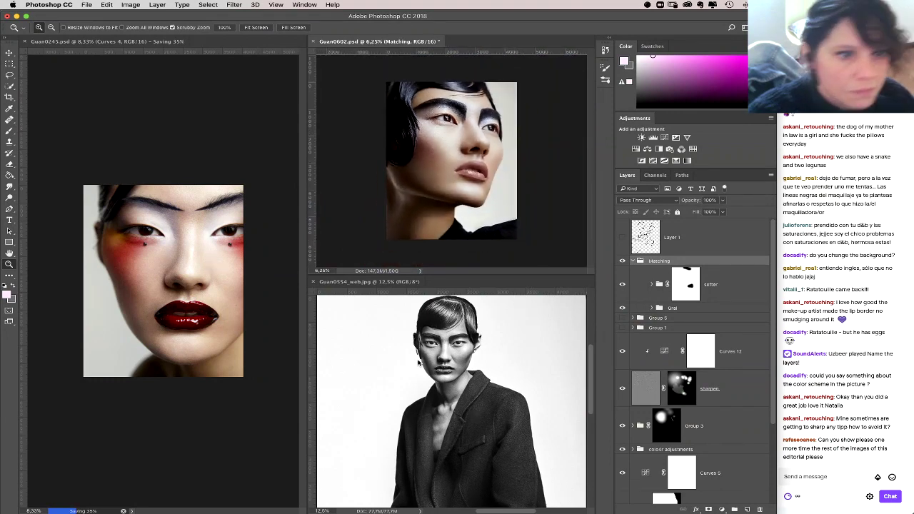
click(395, 373)
key(super+minus)
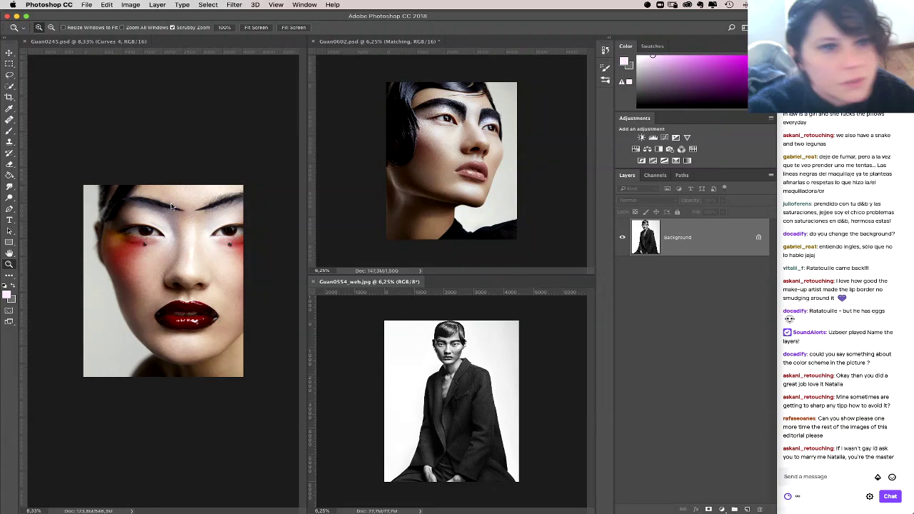
click(177, 227)
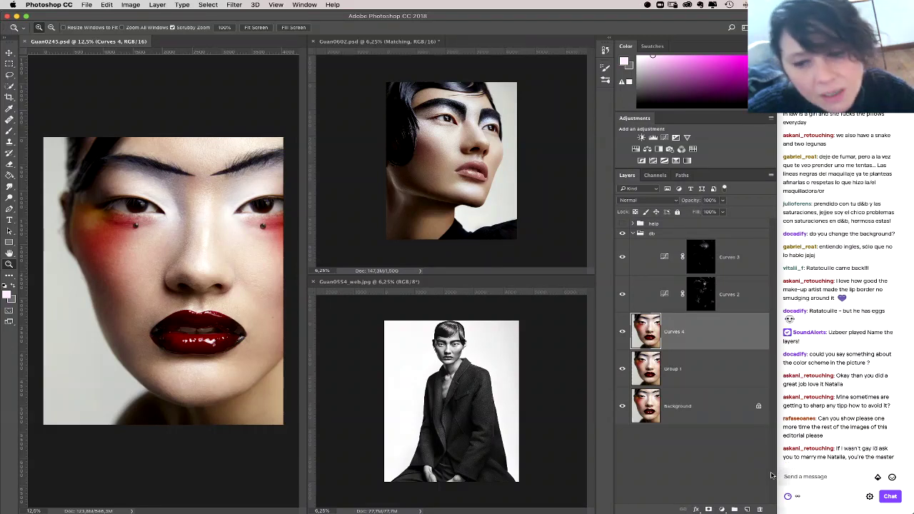
Step: Load the RGB brightness, intersect it to the brightest tones, and save it as Alpha 1
key(f)
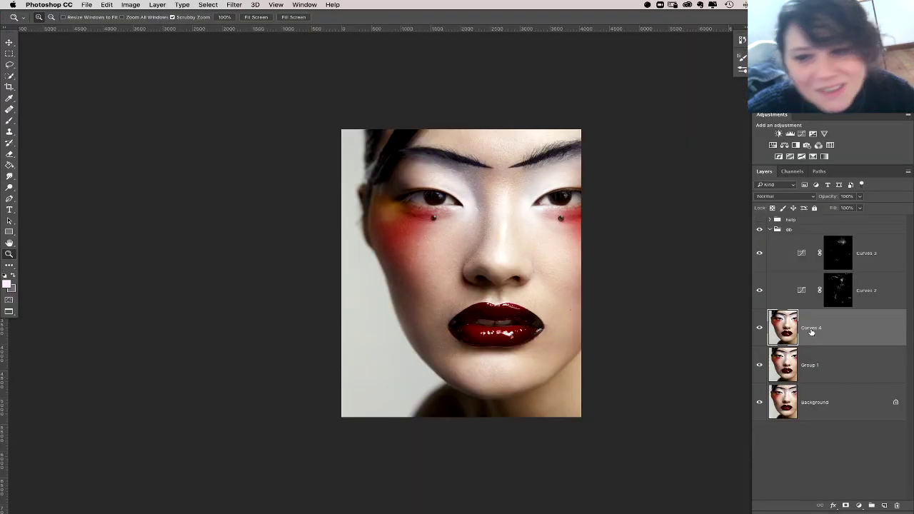
click(791, 172)
super+click(770, 187)
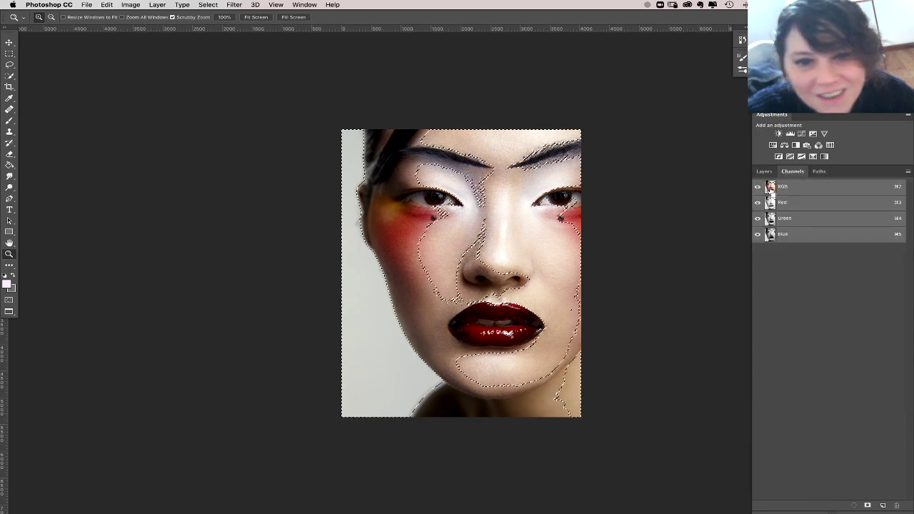
super+click(771, 192)
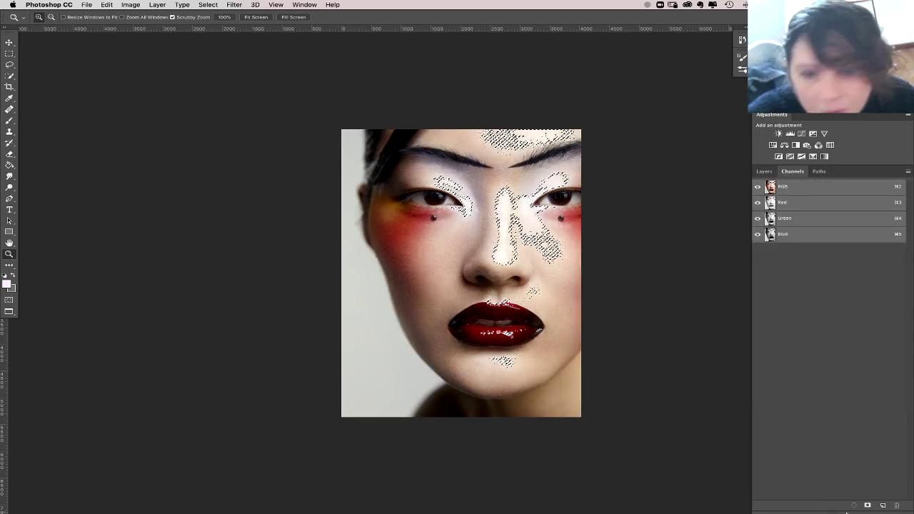
click(868, 506)
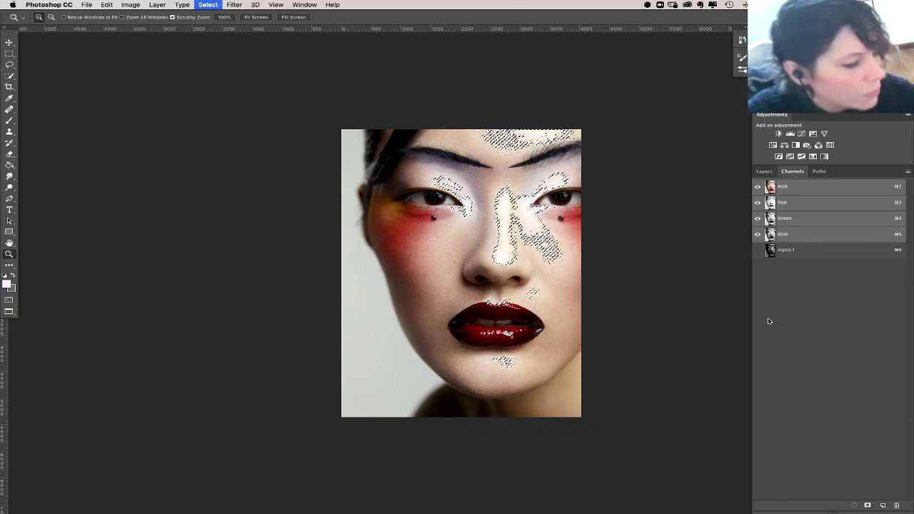
key(super+d)
Step: Load Alpha 1 as a selection and save it as a new Alpha 2 channel
click(785, 251)
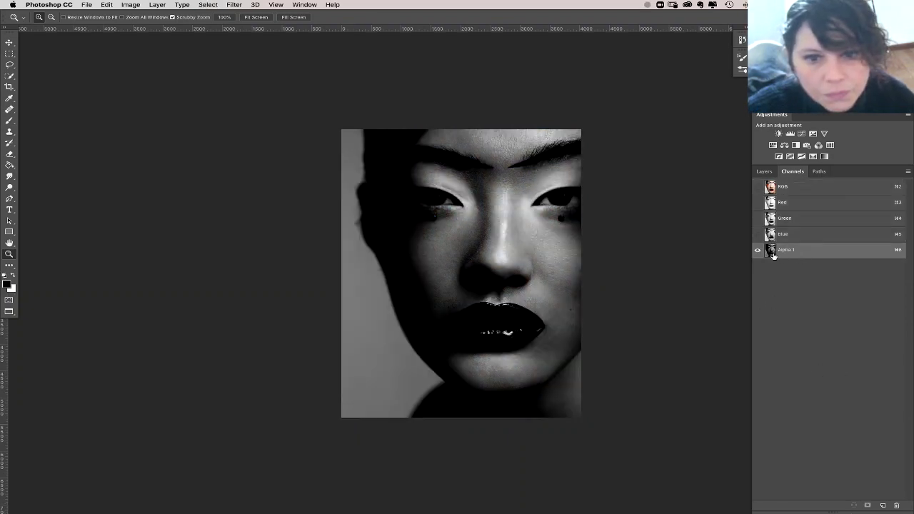
super+click(771, 251)
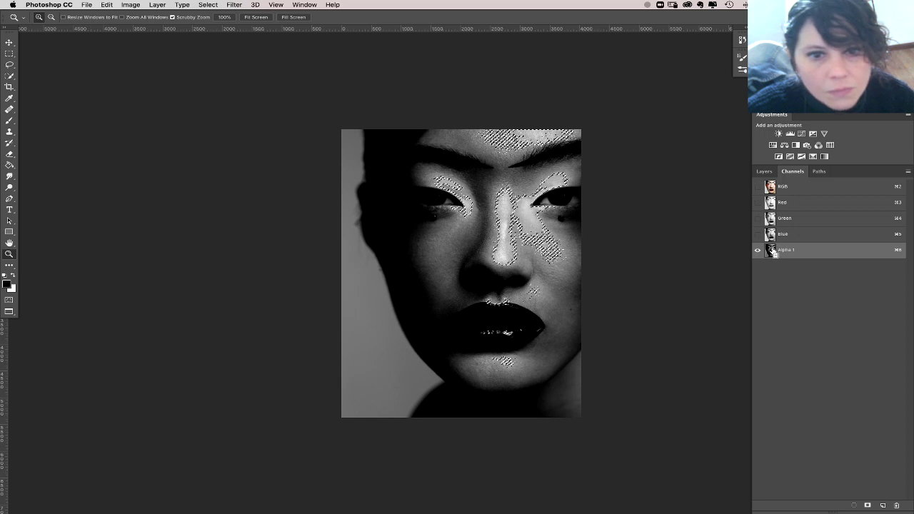
click(867, 505)
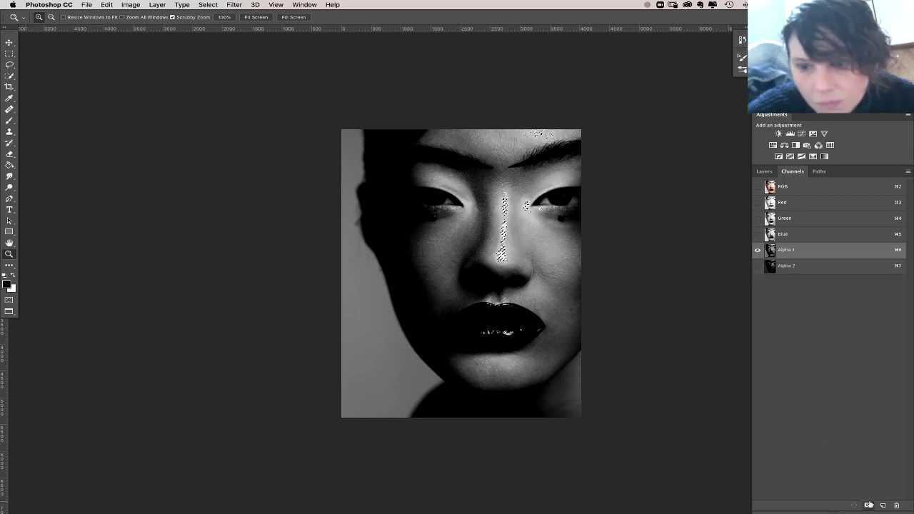
click(796, 268)
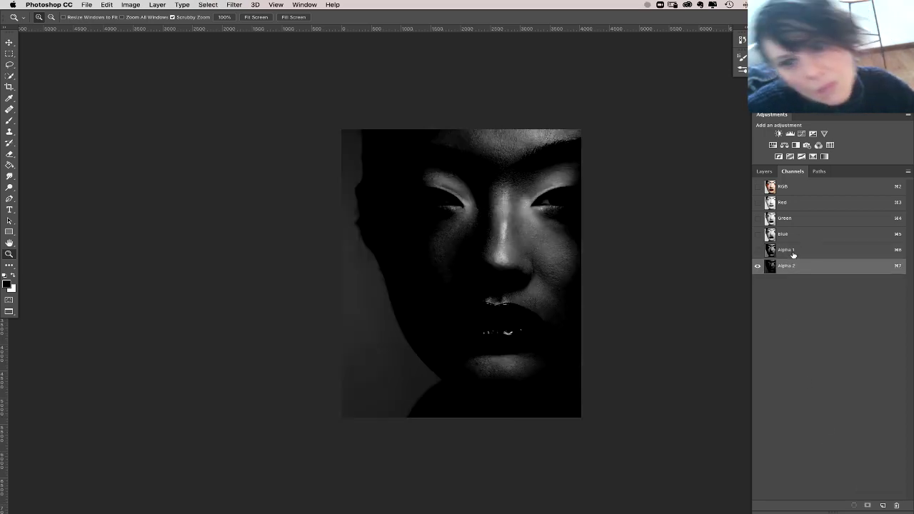
Step: Load the composite's brightness again and save it as Alpha 3
click(795, 191)
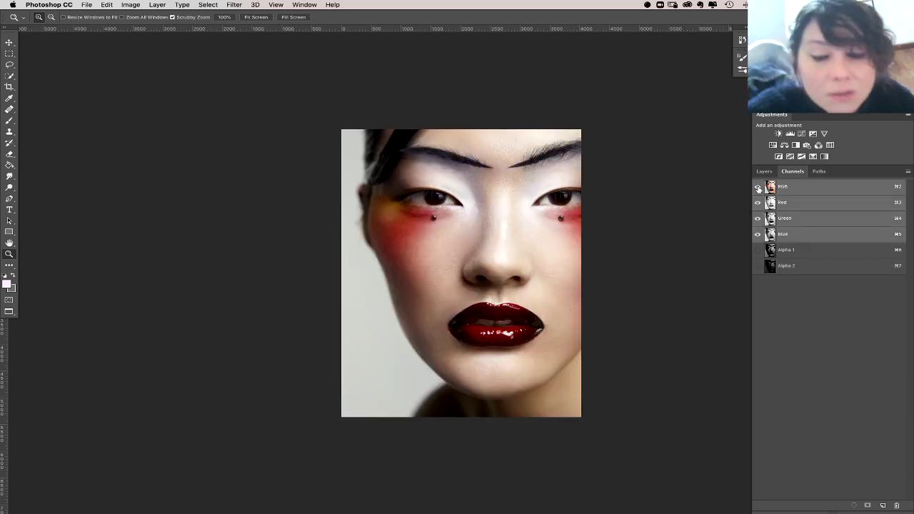
super+click(770, 188)
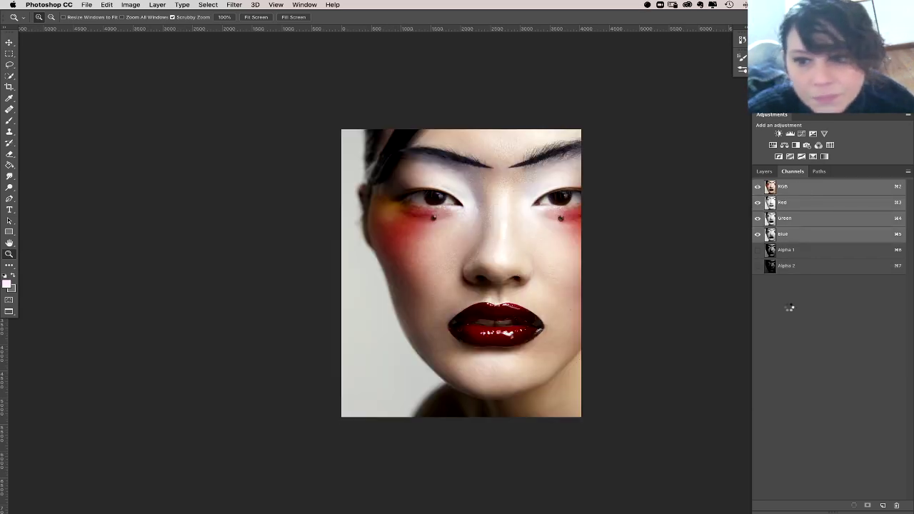
click(867, 505)
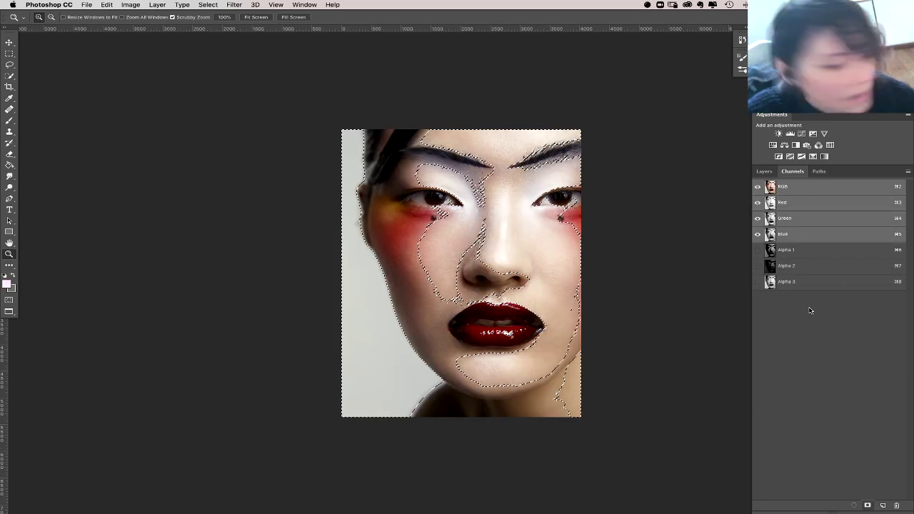
key(super+d)
Step: Invert Alpha 3 and save its selection as a new Alpha 4 channel
click(804, 282)
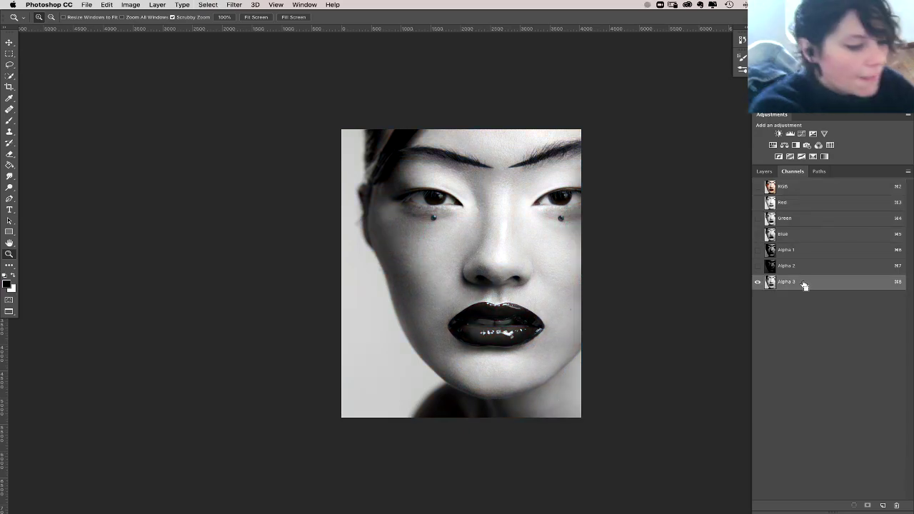
key(super+i)
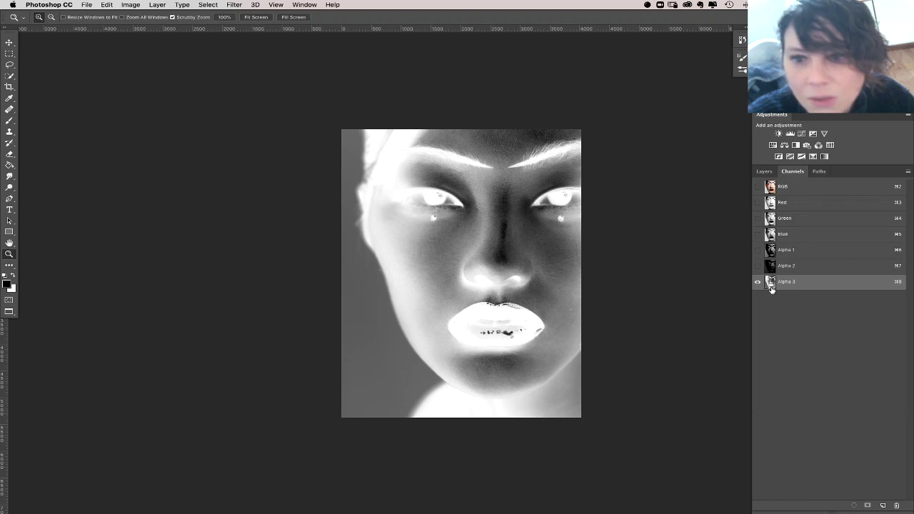
super+click(770, 285)
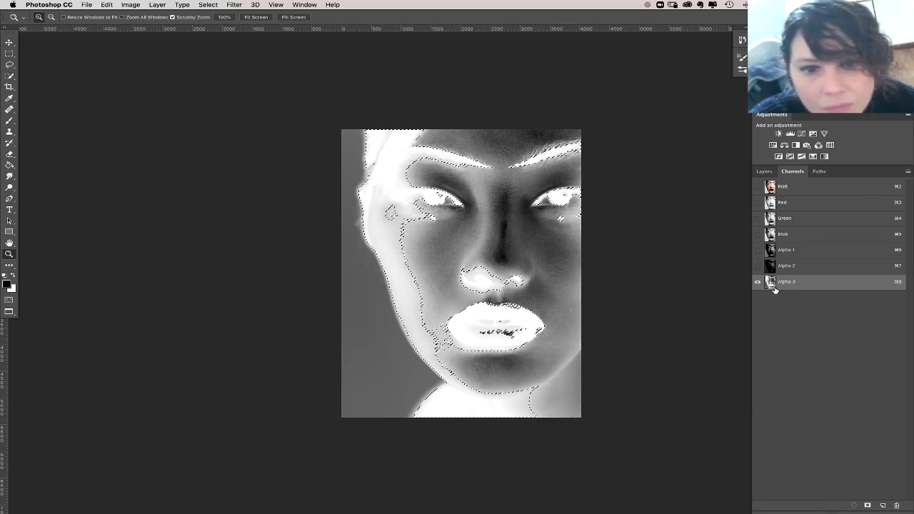
click(867, 504)
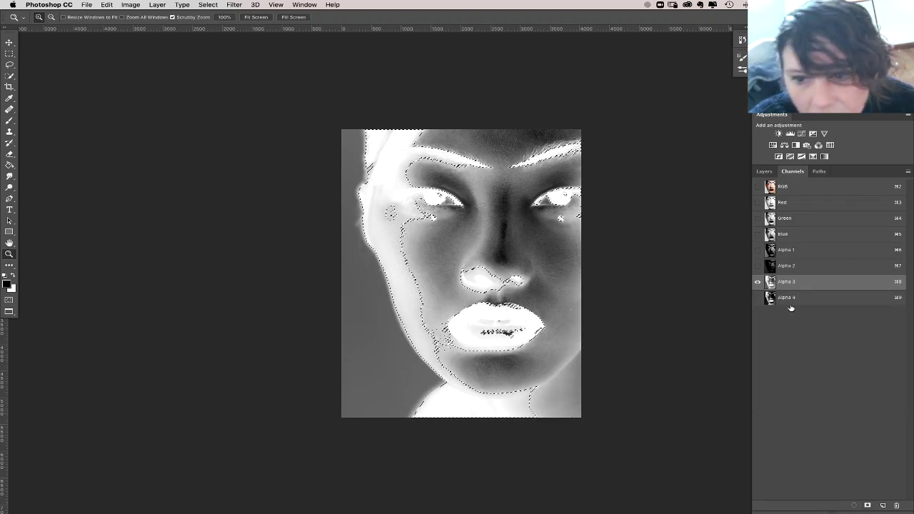
click(790, 299)
key(super+d)
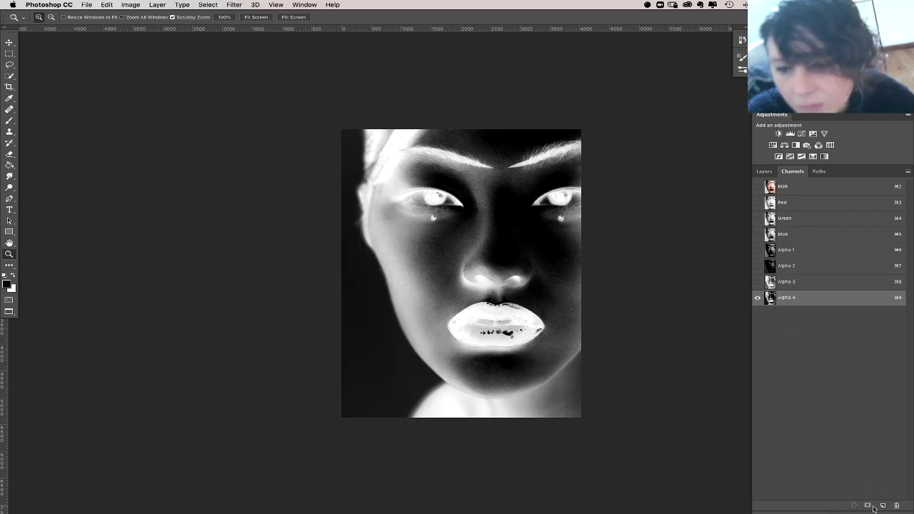
Step: Create Alpha 5 filled white, then fill black through the Alpha 2 and Alpha 4 selections
click(883, 506)
key(super+i)
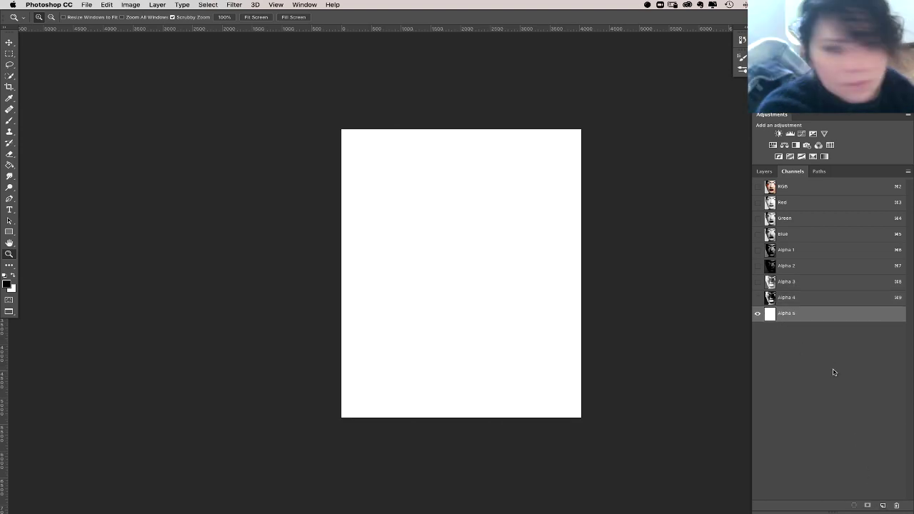
super+click(769, 266)
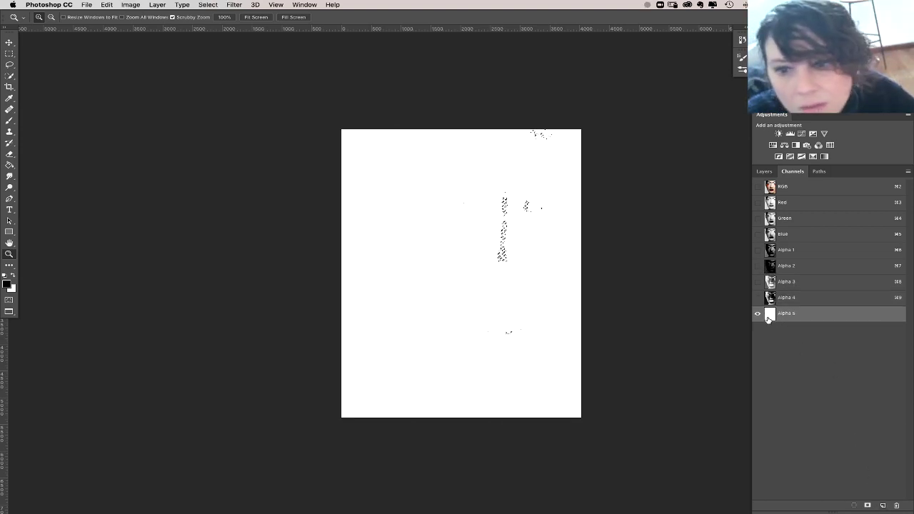
key(x)
key(super+BackSpace)
key(super+BackSpace)
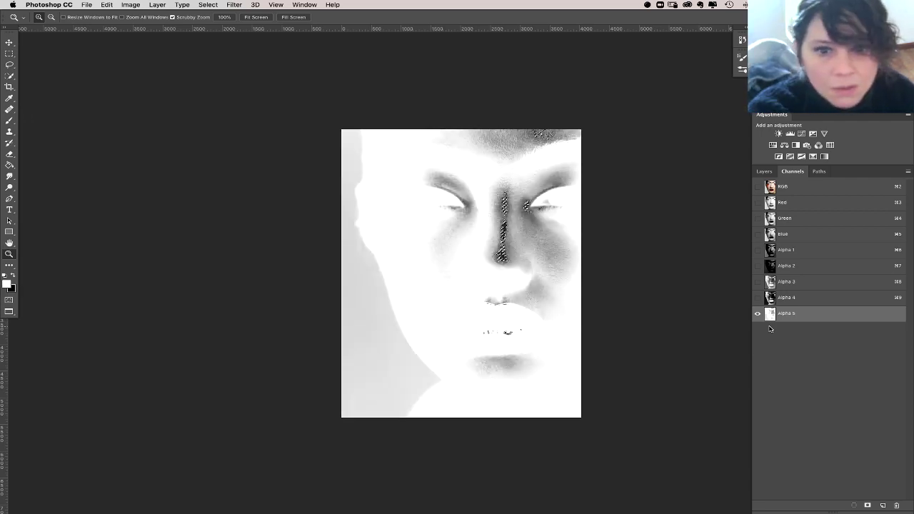
super+click(769, 297)
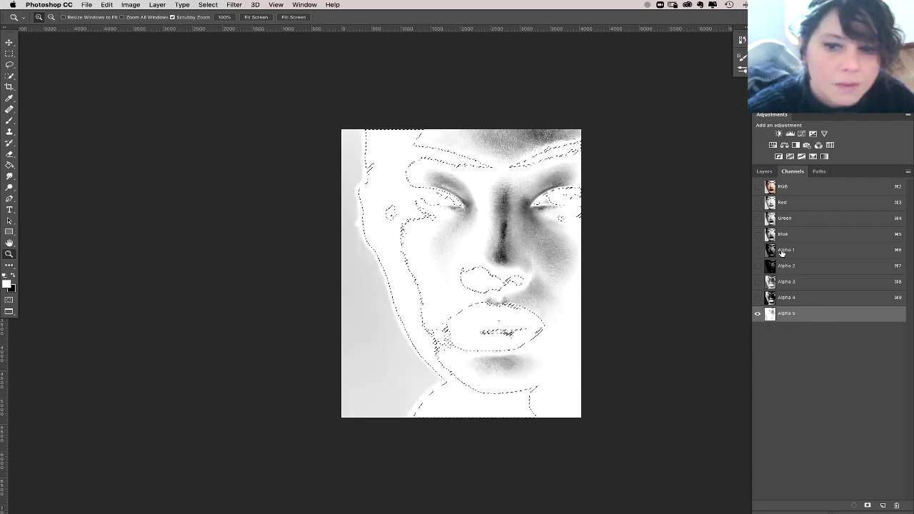
key(super+BackSpace)
key(super+BackSpace)
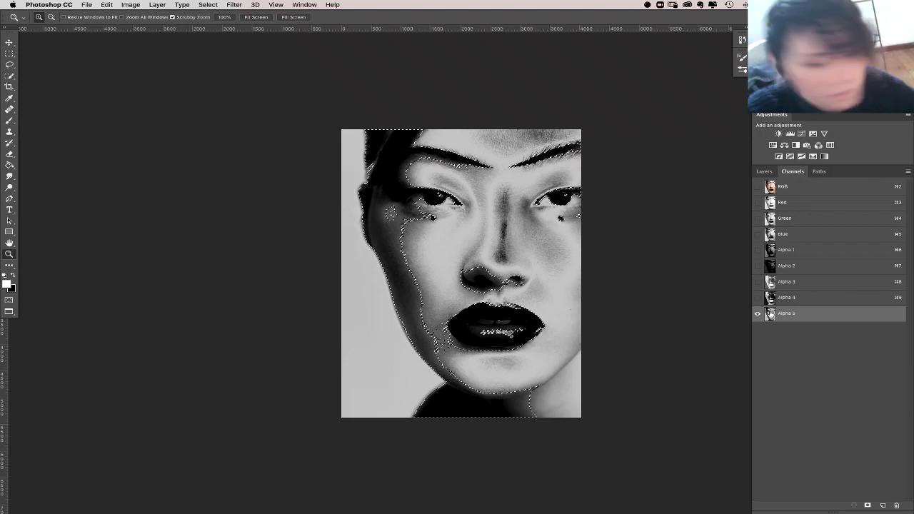
key(super+d)
key(super+f)
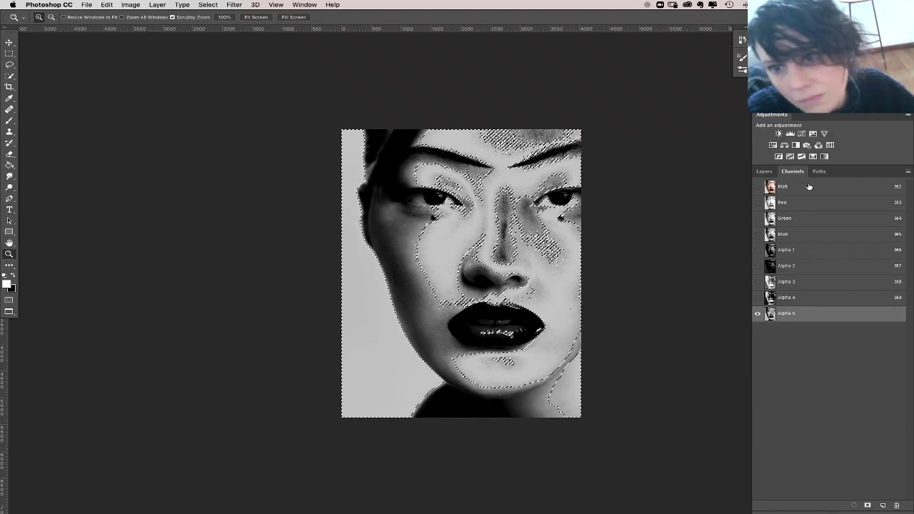
Step: With the Alpha 5 selection loaded, add Curves 5 and pull its curve down to darken
click(785, 186)
click(764, 172)
key(super+alt+6)
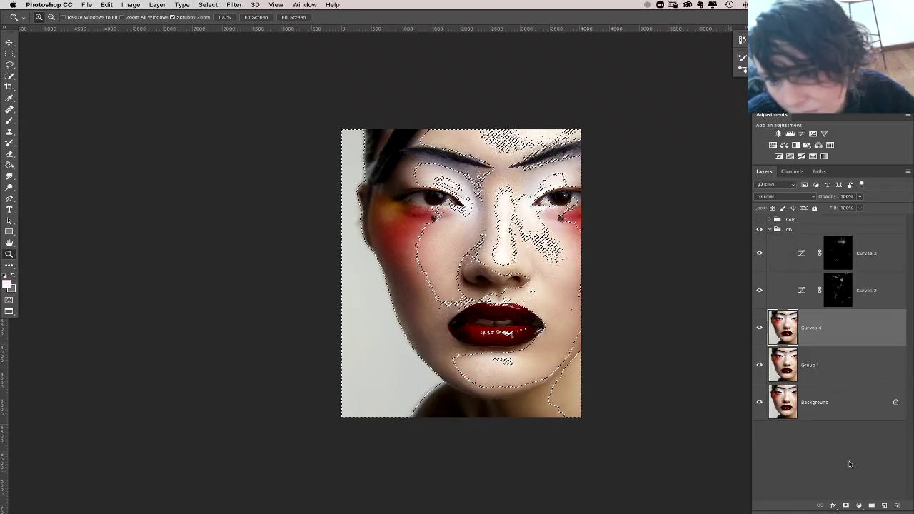
click(858, 505)
click(874, 386)
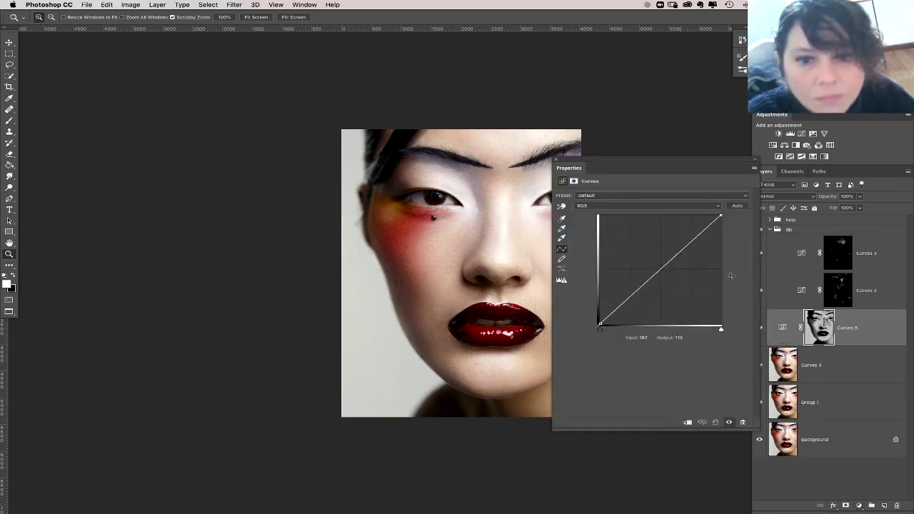
drag(668, 264, 667, 276)
drag(666, 275, 667, 277)
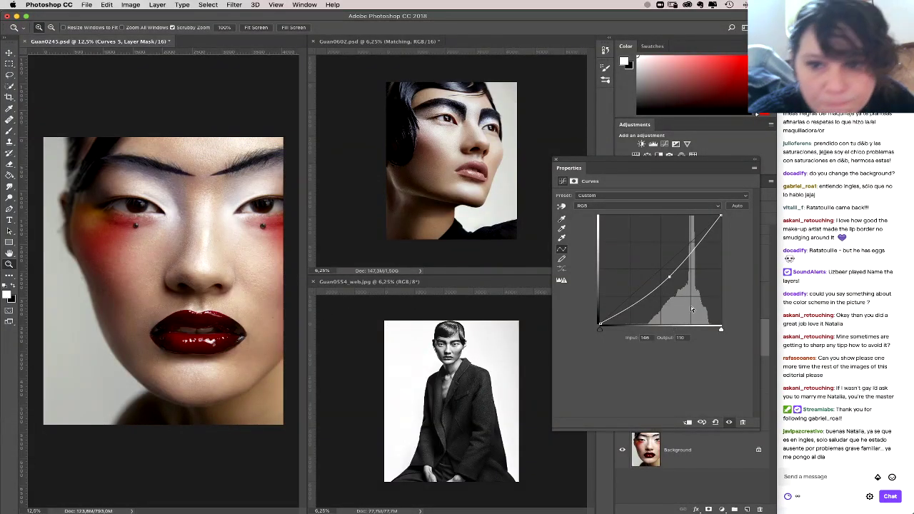
Step: Add Curves 6 and move its white point left to brighten the image
click(721, 509)
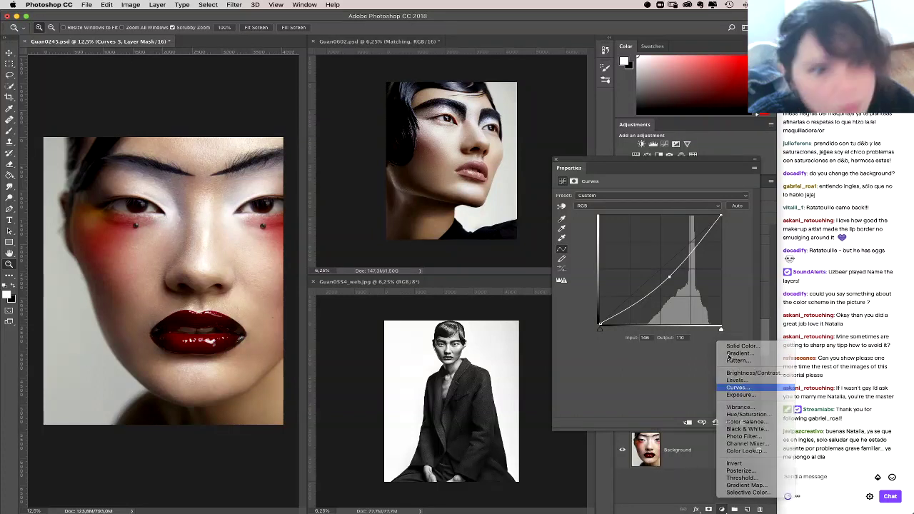
click(742, 385)
drag(720, 219, 709, 214)
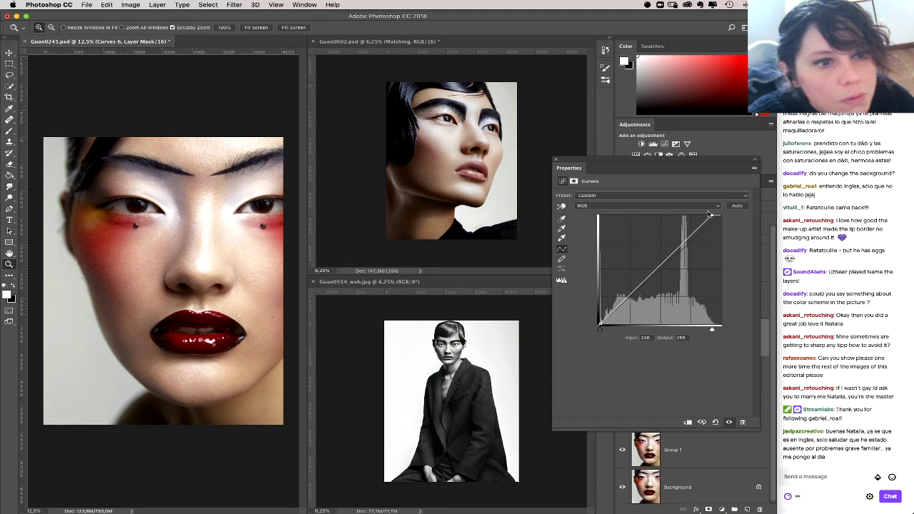
Step: Set up a 300 px brush painting in black
click(556, 159)
key(b)
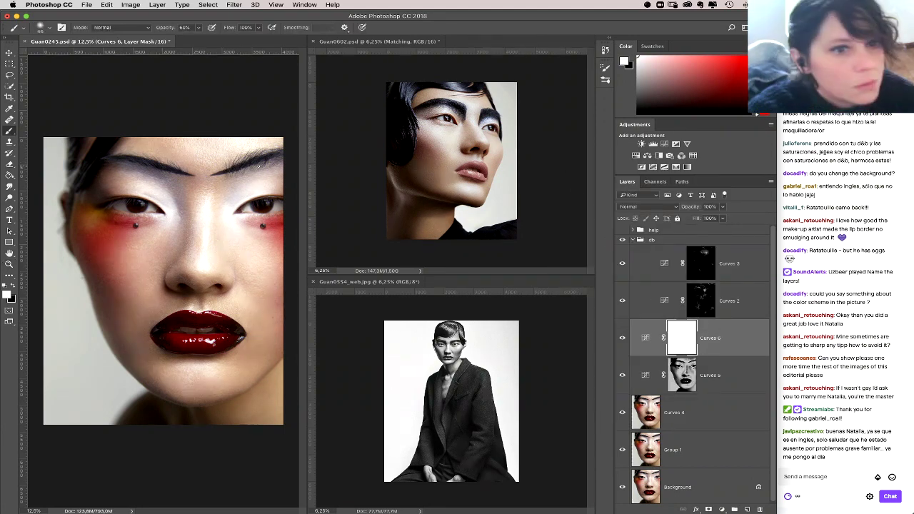
right_click(325, 206)
click(336, 199)
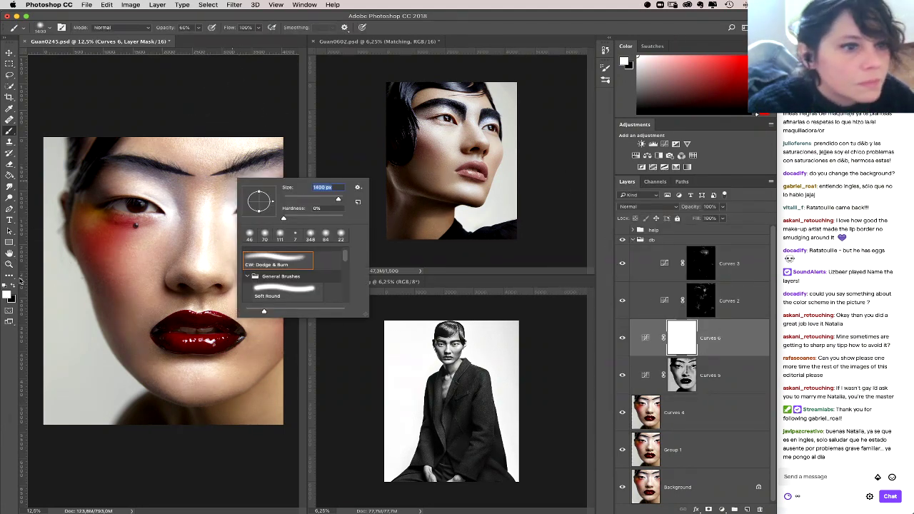
key(x)
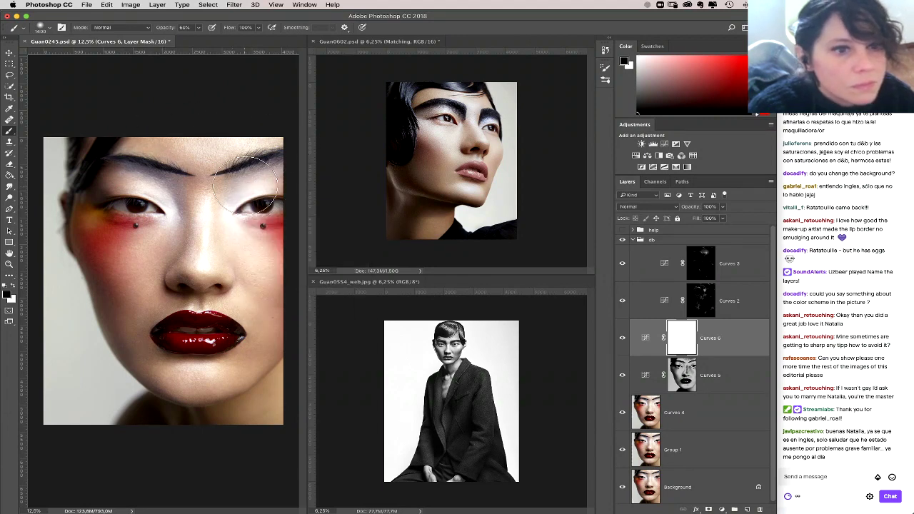
right_click(260, 260)
drag(314, 264, 304, 264)
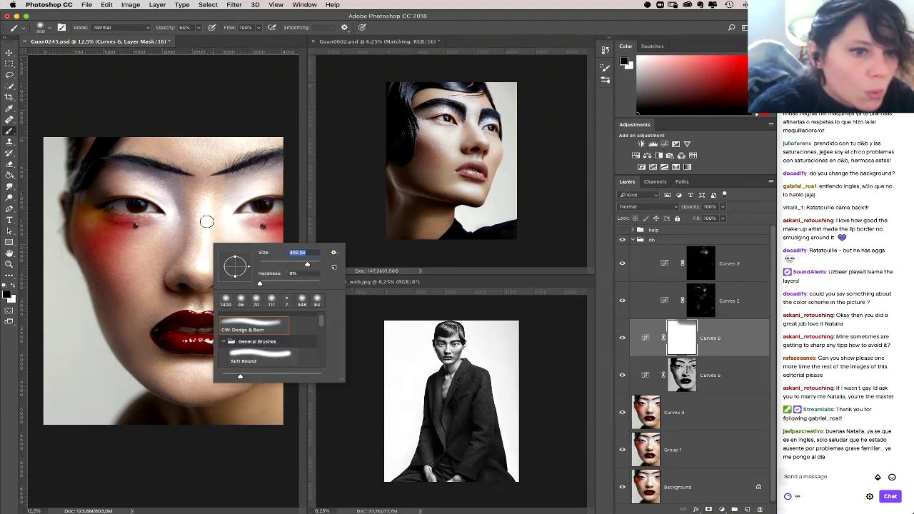
click(211, 192)
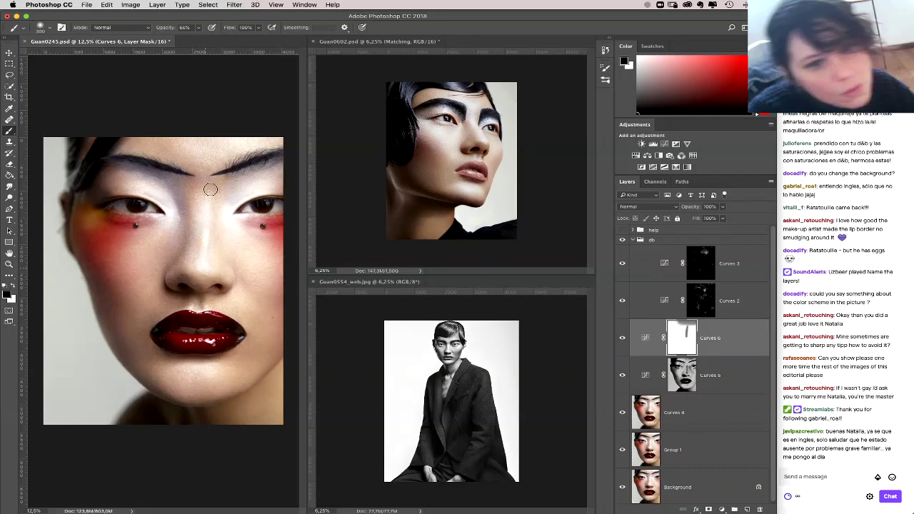
Step: Paint black down the nose bridge on the Curves 6 mask and compare before/after
drag(212, 189, 204, 265)
key(super+z)
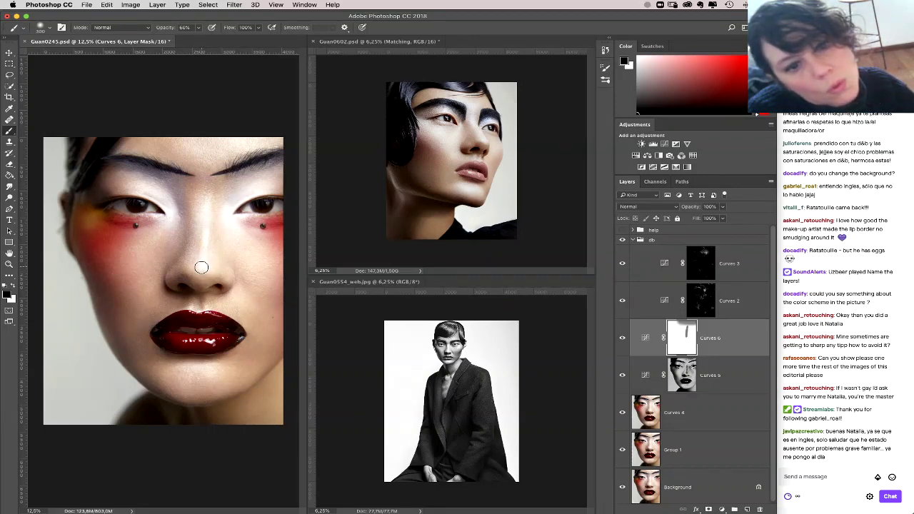
click(622, 337)
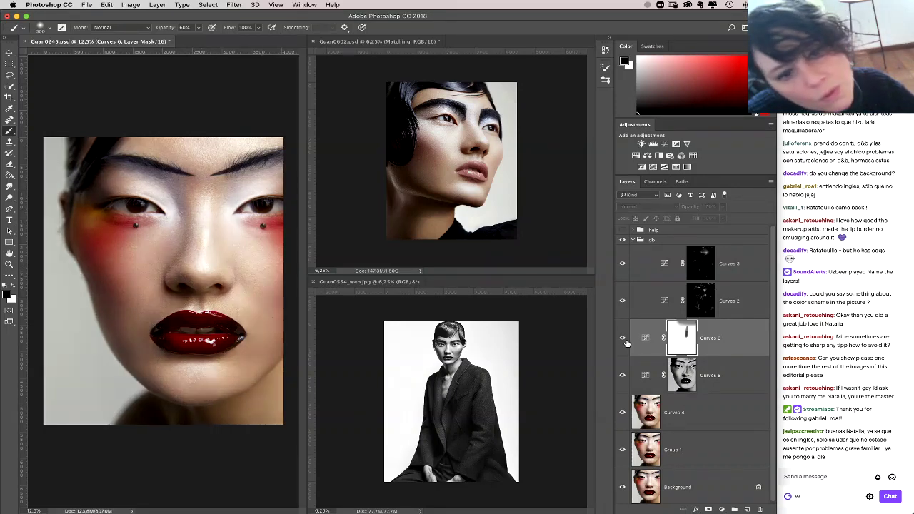
click(622, 338)
click(624, 341)
click(624, 341)
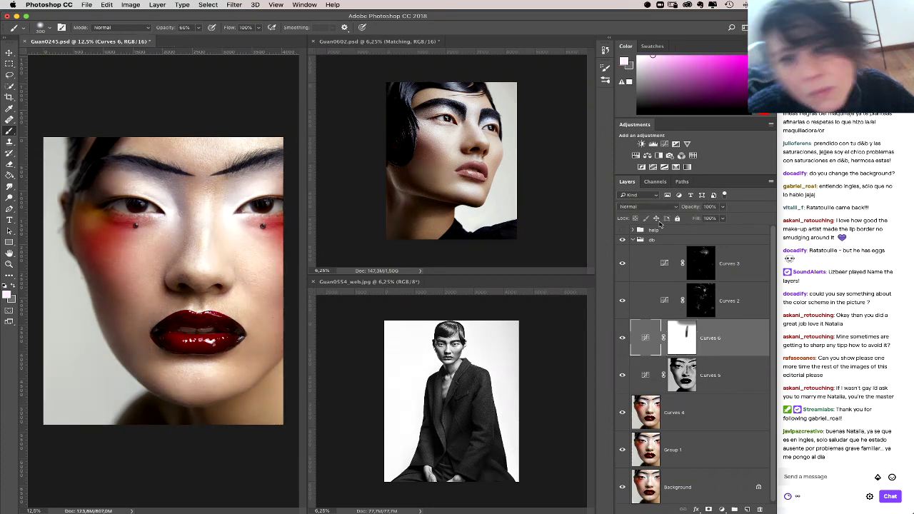
Step: Refine the Curves 6 curve with a midpoint near input 184, then also select Curves 5
double_click(642, 336)
drag(712, 216, 716, 215)
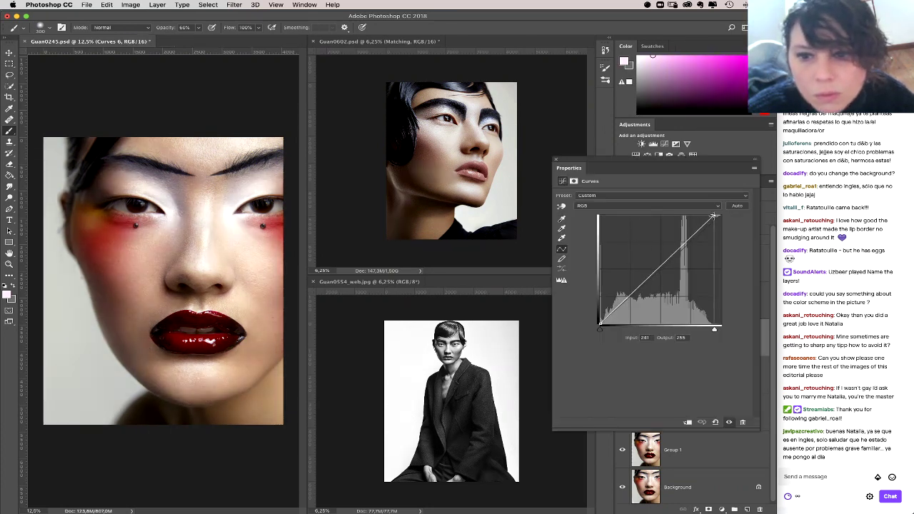
click(677, 249)
drag(677, 249, 678, 247)
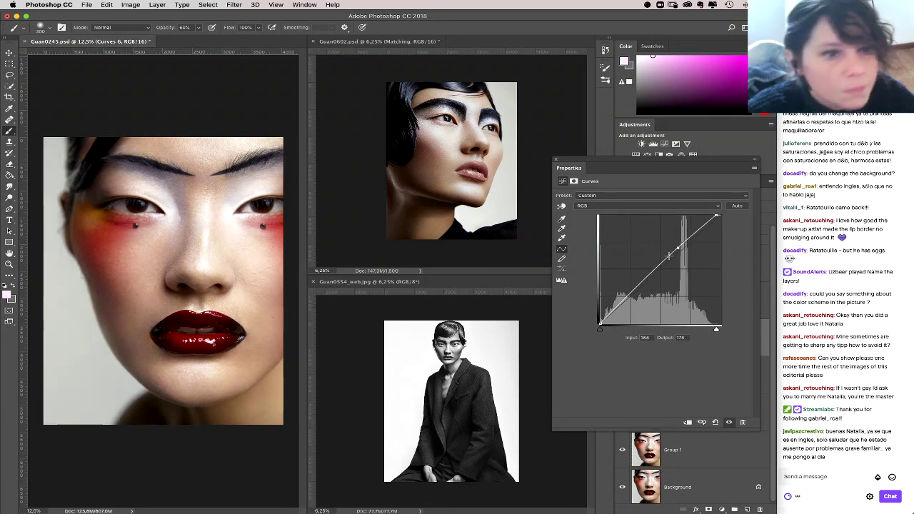
click(556, 159)
shift+click(723, 368)
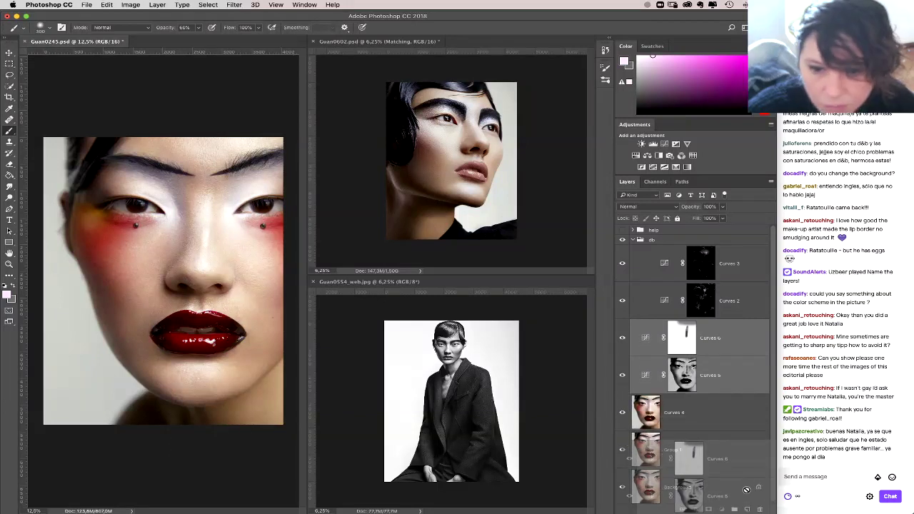
Step: Group Curves 5 and Curves 6 into Group 2 and compare its effect on and off
key(super+g)
click(621, 324)
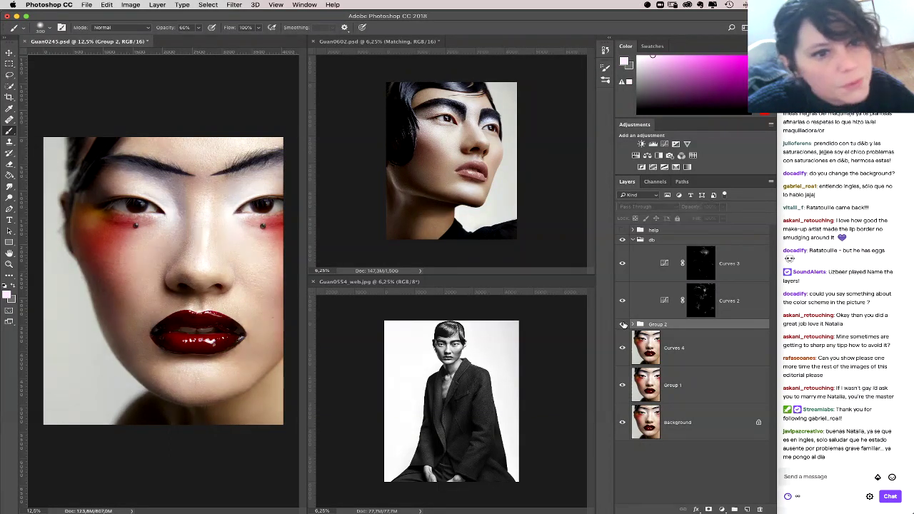
click(621, 324)
click(622, 324)
click(622, 324)
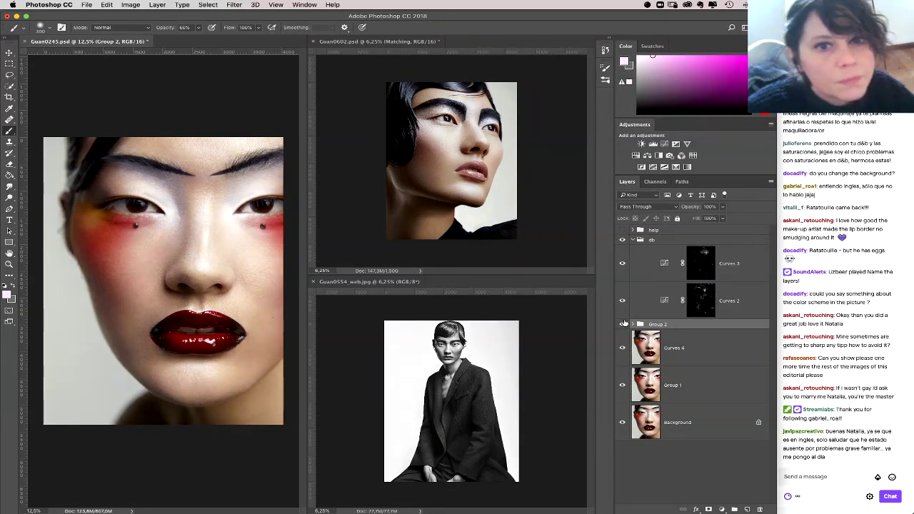
click(621, 324)
click(622, 324)
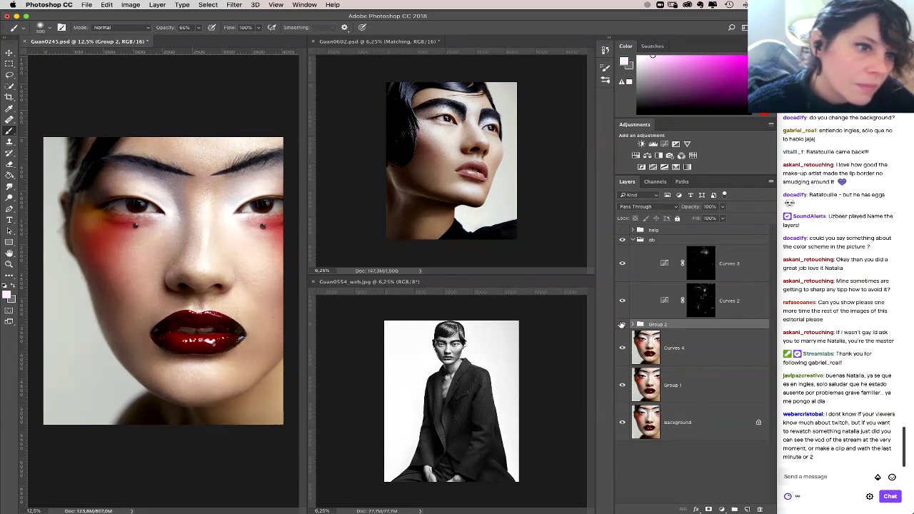
click(621, 324)
click(622, 324)
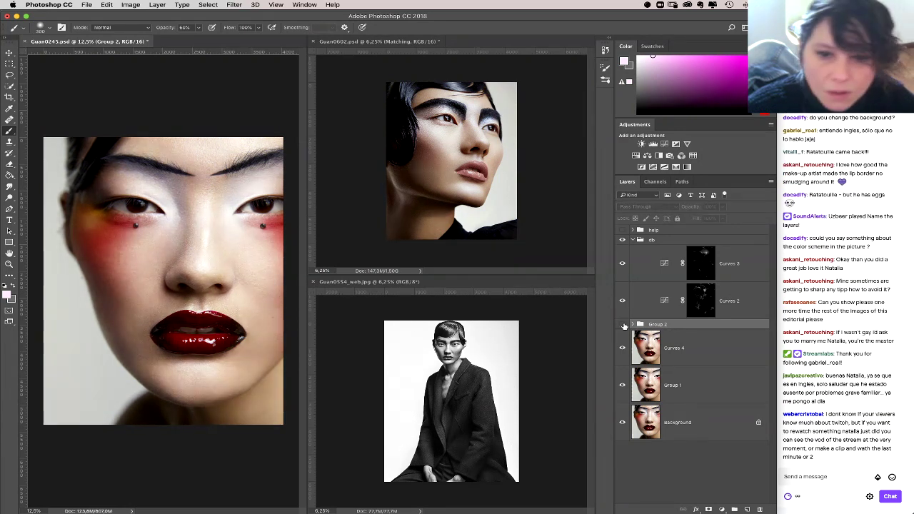
Step: Add a mask to Group 2 and paint black over the left cheek with a 1400 px brush at 100% opacity
click(709, 509)
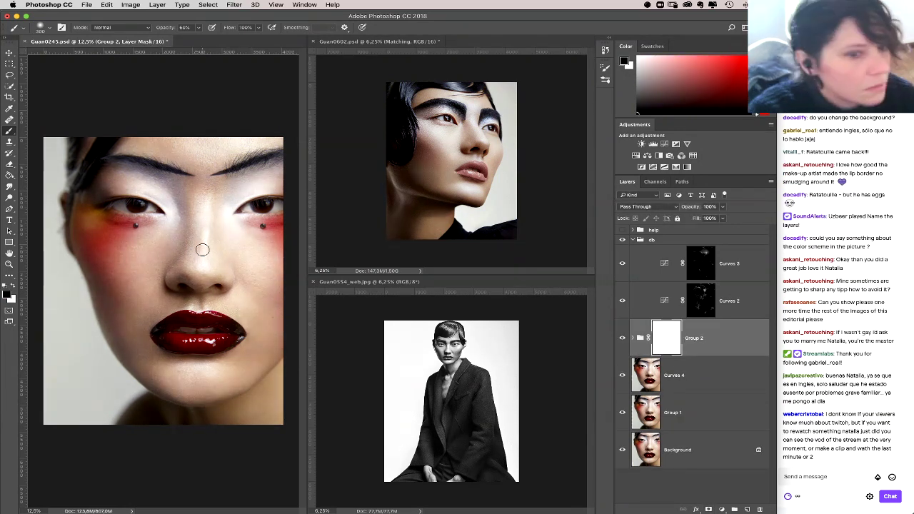
right_click(129, 262)
drag(223, 281, 233, 282)
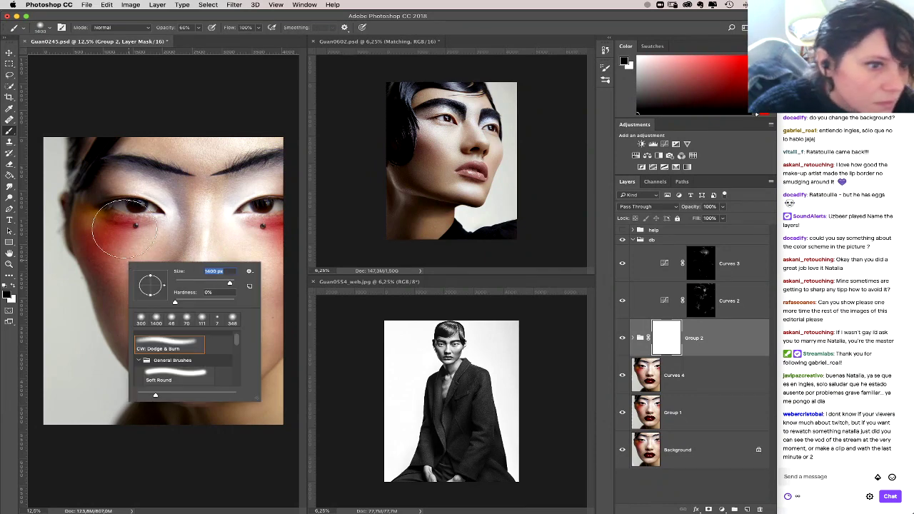
click(120, 249)
key(x)
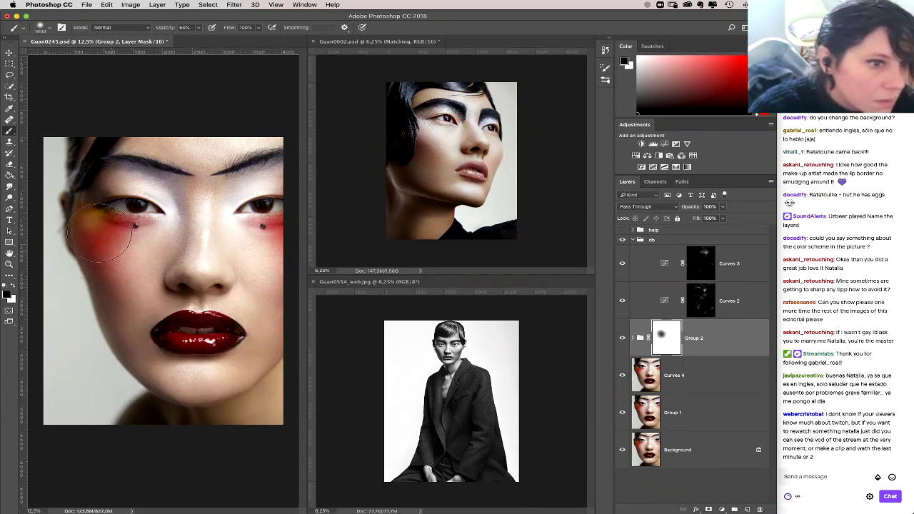
mouse_move(118, 252)
mouse_down()
mouse_move(121, 235)
mouse_move(93, 246)
mouse_move(122, 241)
mouse_up()
key(0)
click(622, 339)
click(622, 339)
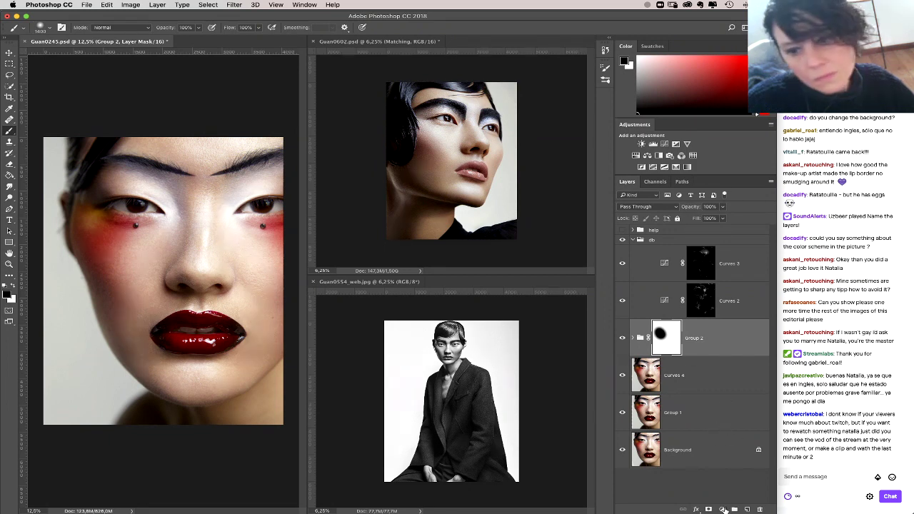
Step: Add Curves 7 with a lowered RGB shadow point and the Green black point moved slightly inward
click(721, 509)
click(742, 387)
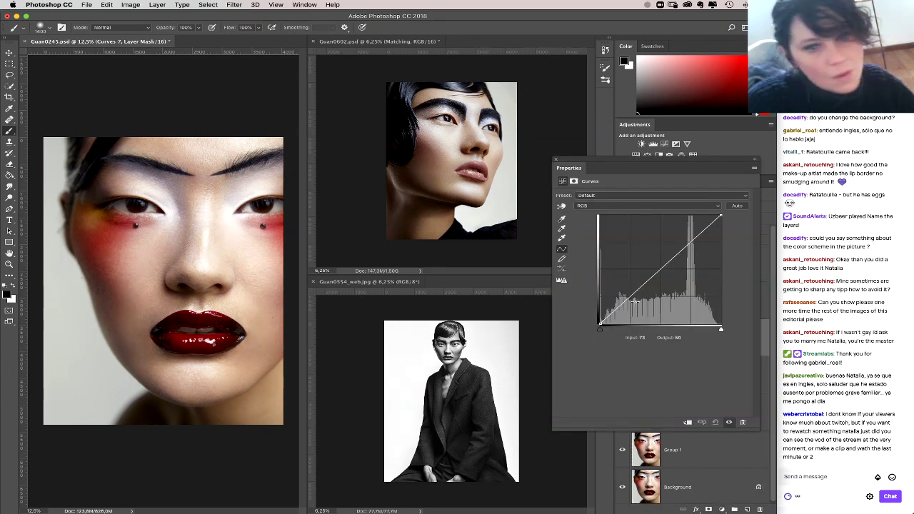
click(636, 299)
drag(636, 299, 633, 300)
click(635, 206)
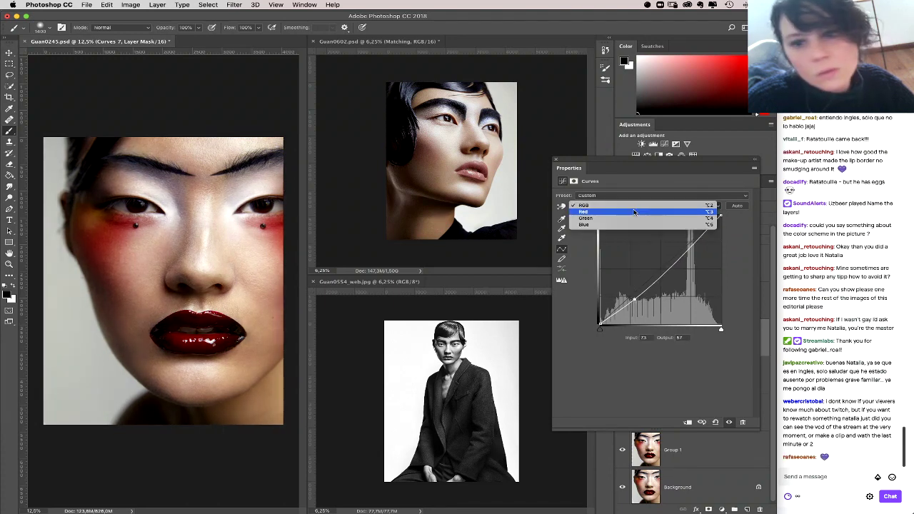
key(Return)
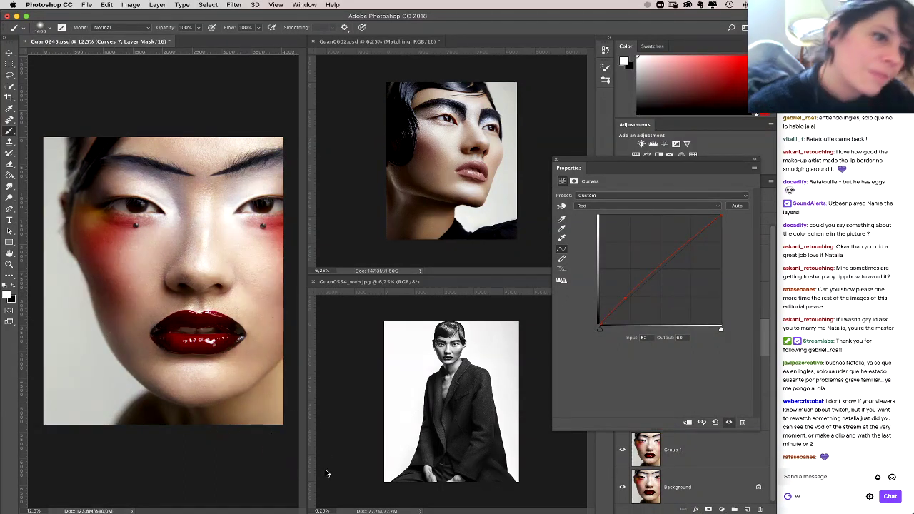
click(602, 207)
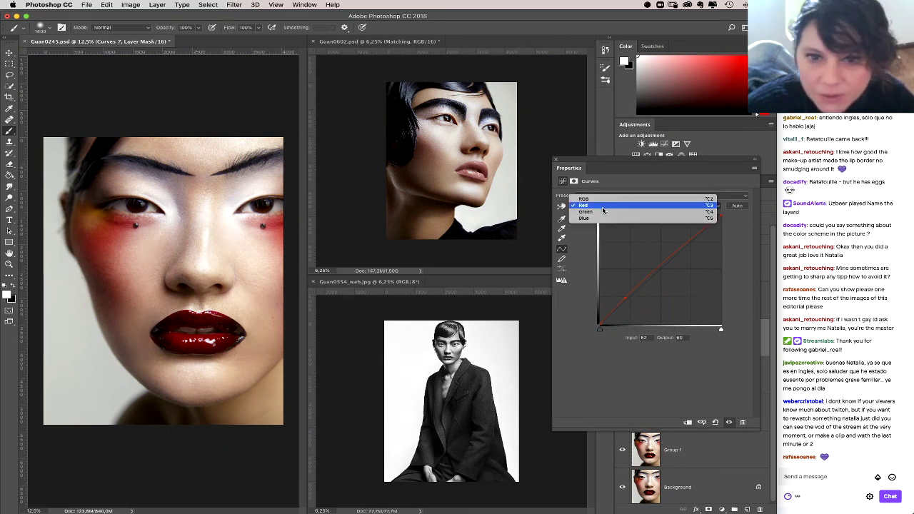
click(602, 212)
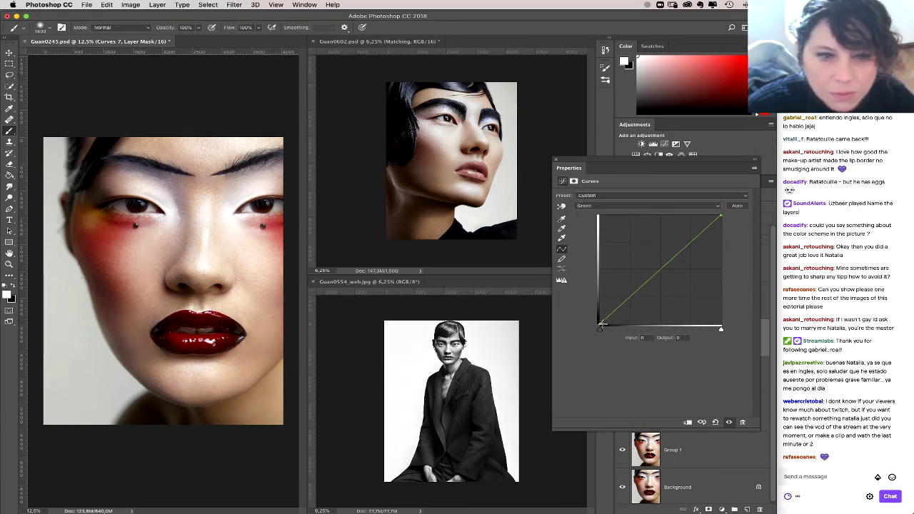
drag(599, 327, 602, 326)
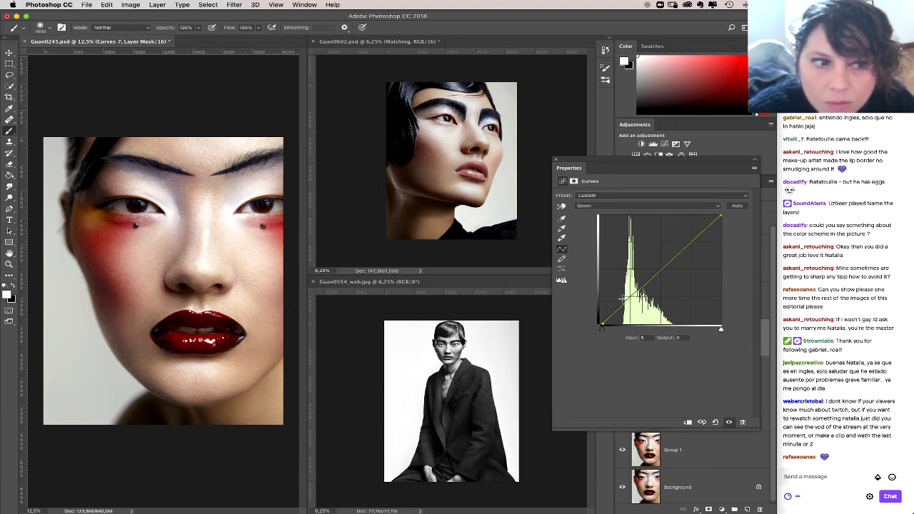
click(556, 160)
Step: Group Curves 7 with Group 2 into Group 3 and compare it on and off
shift+click(747, 367)
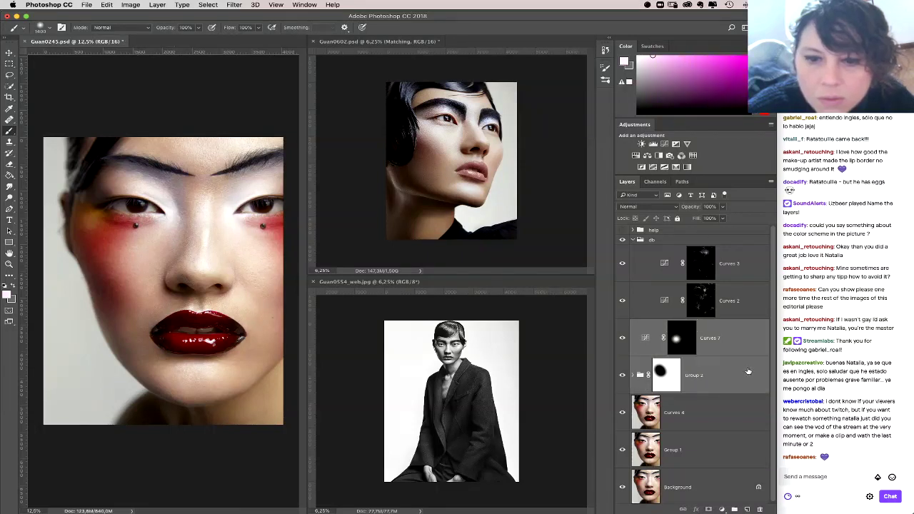
drag(747, 366, 733, 509)
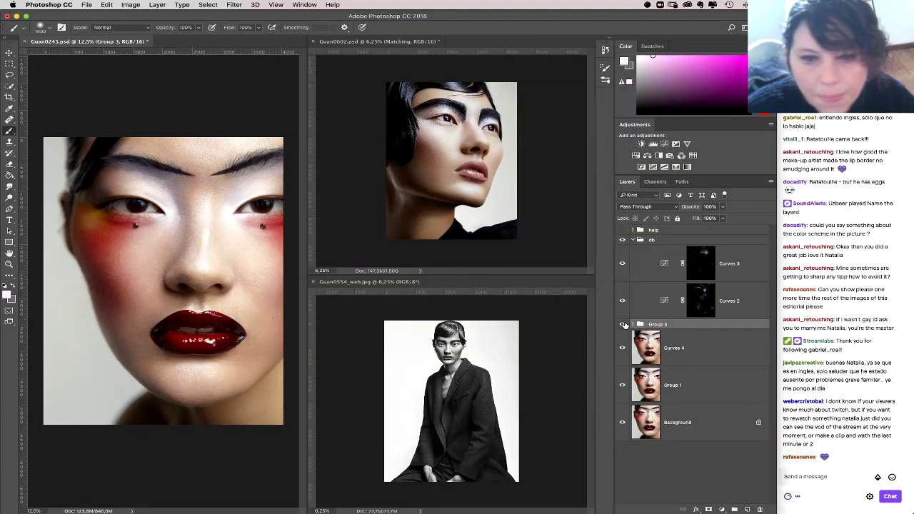
click(623, 324)
click(623, 325)
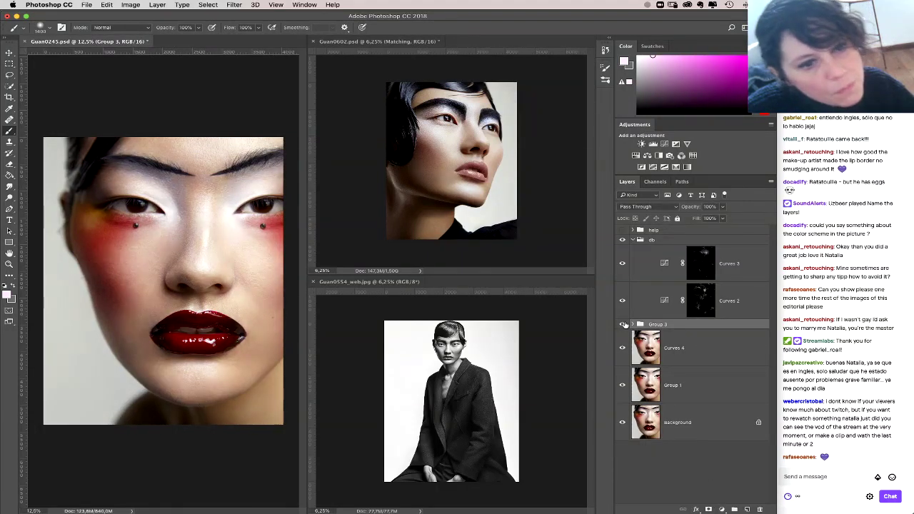
click(622, 324)
click(622, 325)
click(623, 325)
click(622, 325)
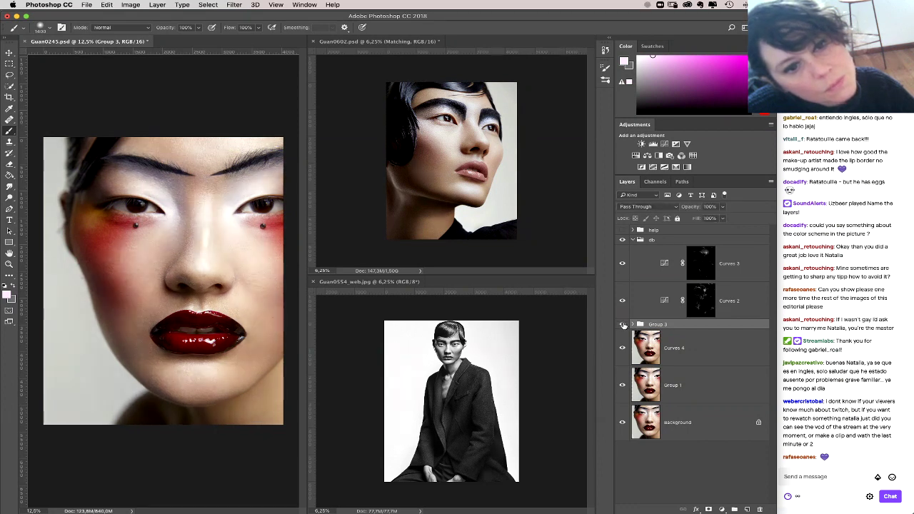
click(625, 324)
click(624, 325)
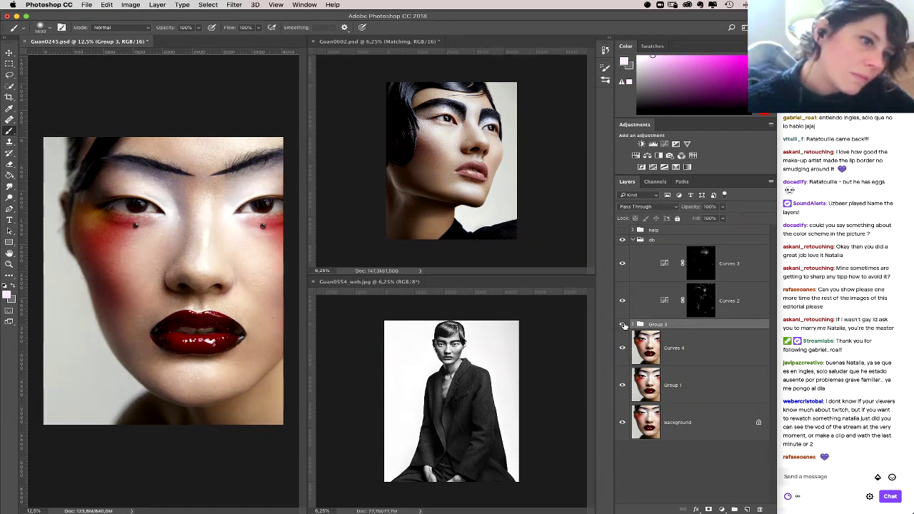
click(626, 326)
click(622, 325)
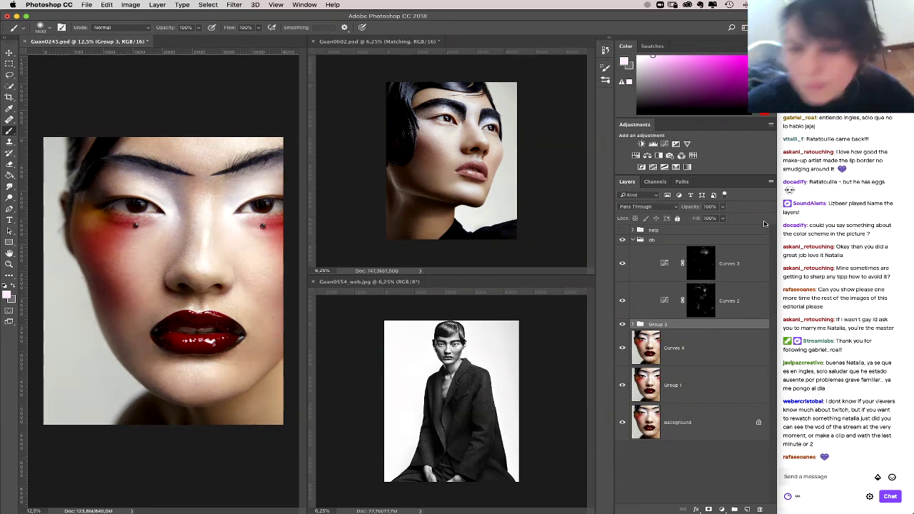
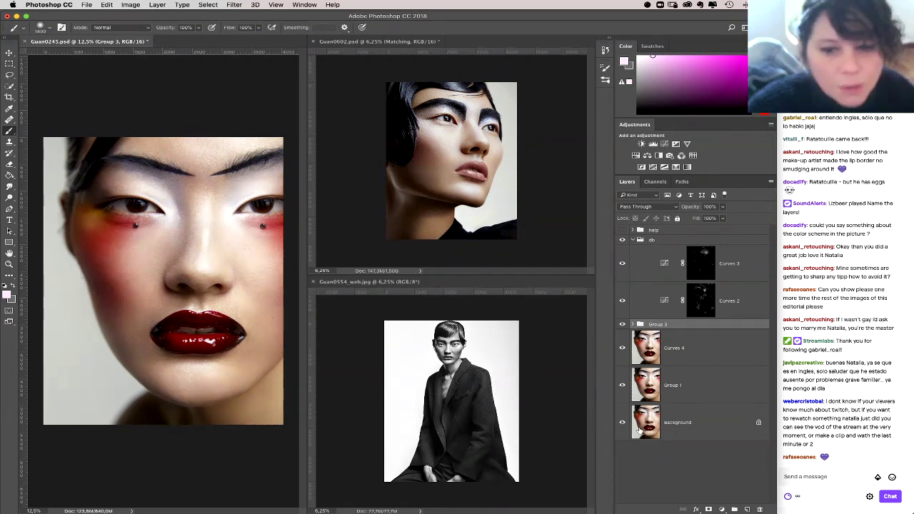
Step: Toggle the Background layer off and on to compare the retouched look
alt+click(622, 422)
alt+click(622, 423)
alt+click(622, 422)
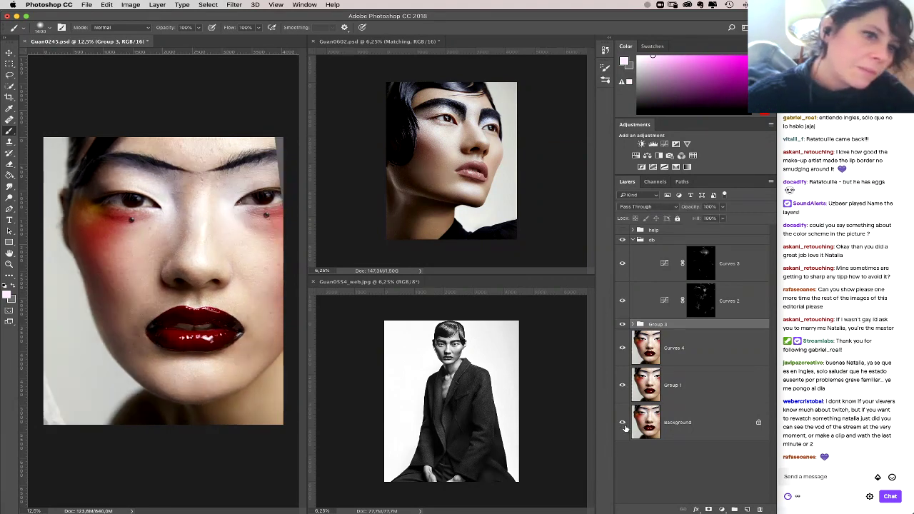
alt+click(622, 422)
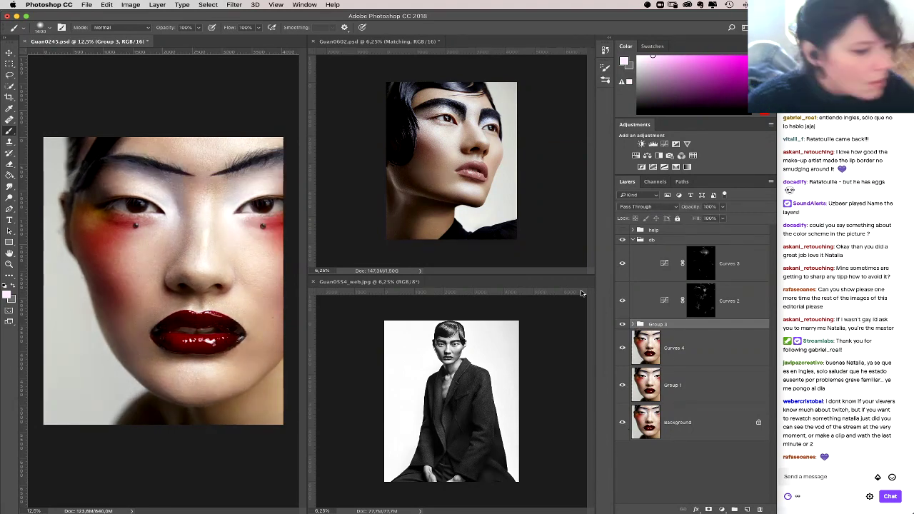
Step: Add a white layer mask to Group 3 and shrink the brush from 1400 px
click(678, 465)
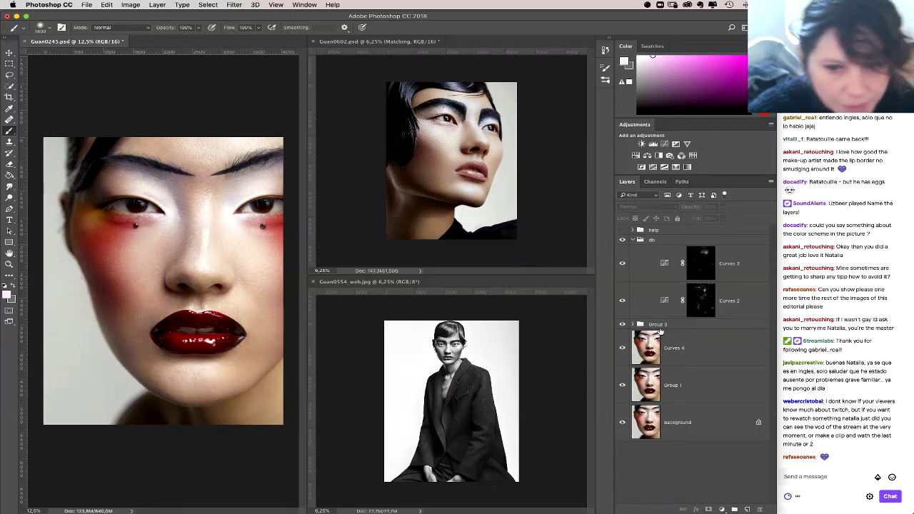
click(656, 326)
click(708, 509)
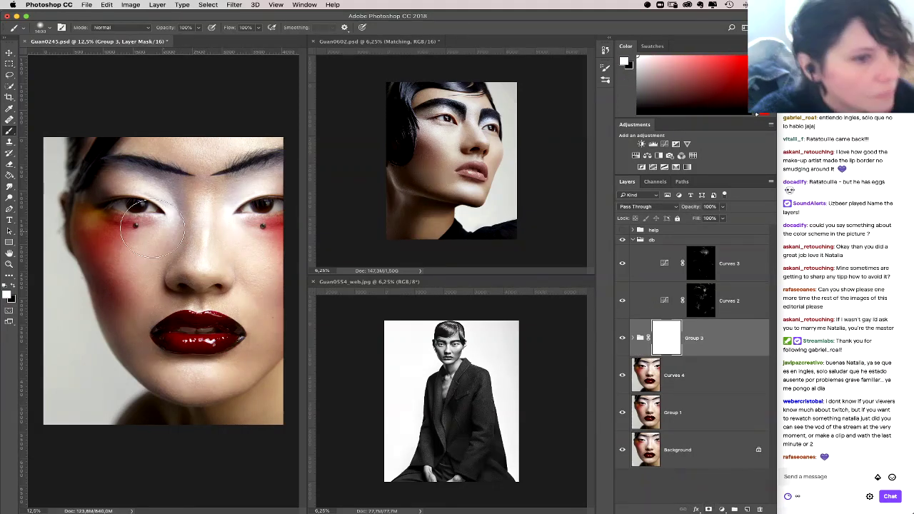
right_click(226, 257)
drag(225, 257, 219, 251)
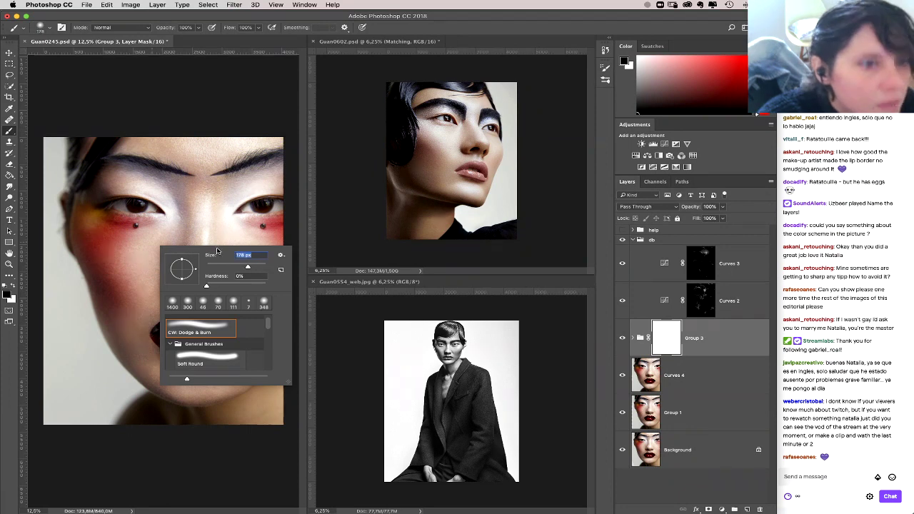
click(114, 207)
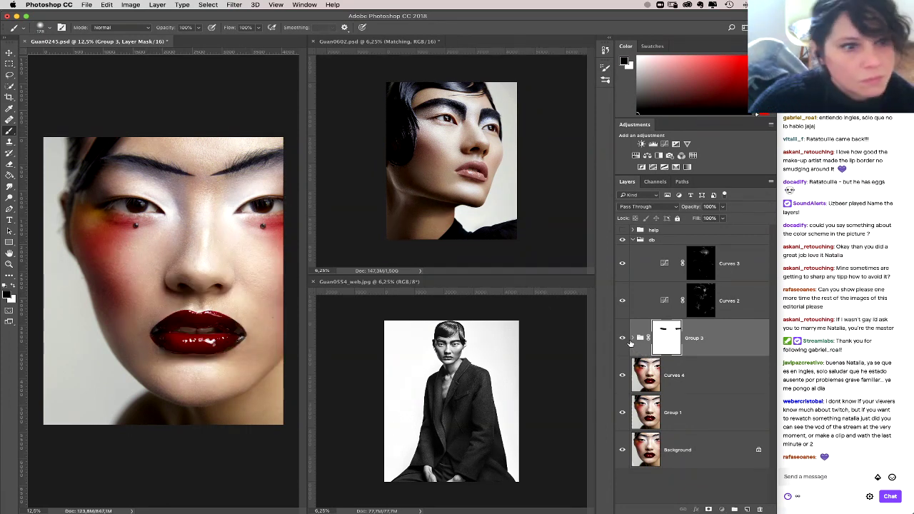
Step: Toggle Group 3's visibility repeatedly to compare its correction with the eyes masked out
double_click(628, 344)
key(Escape)
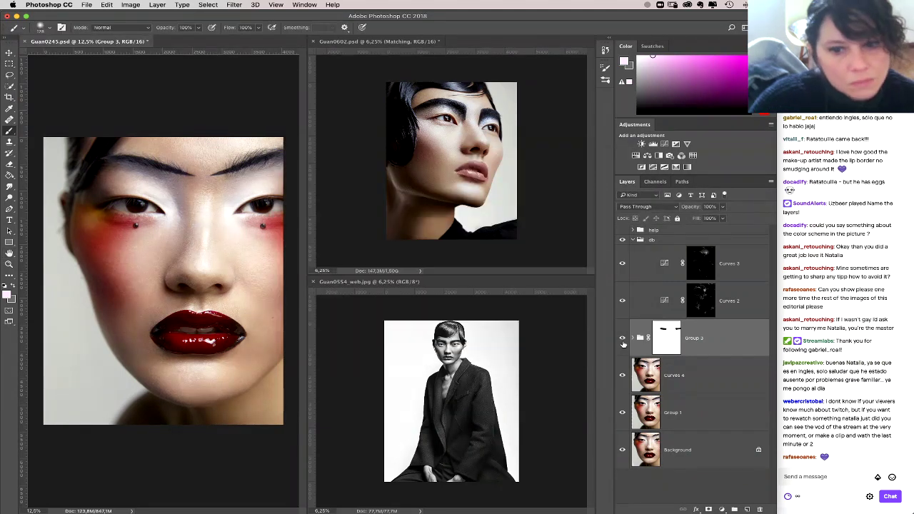
click(621, 338)
click(621, 338)
click(622, 339)
click(622, 339)
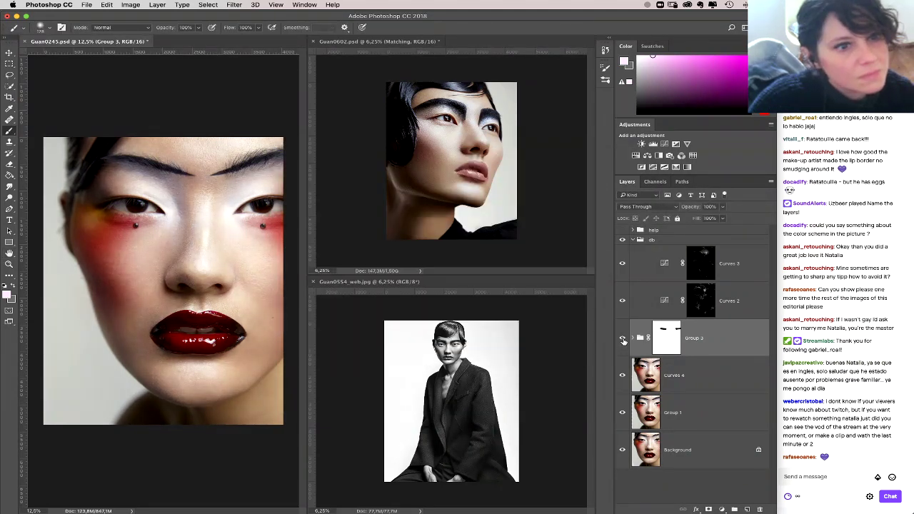
click(621, 338)
click(621, 339)
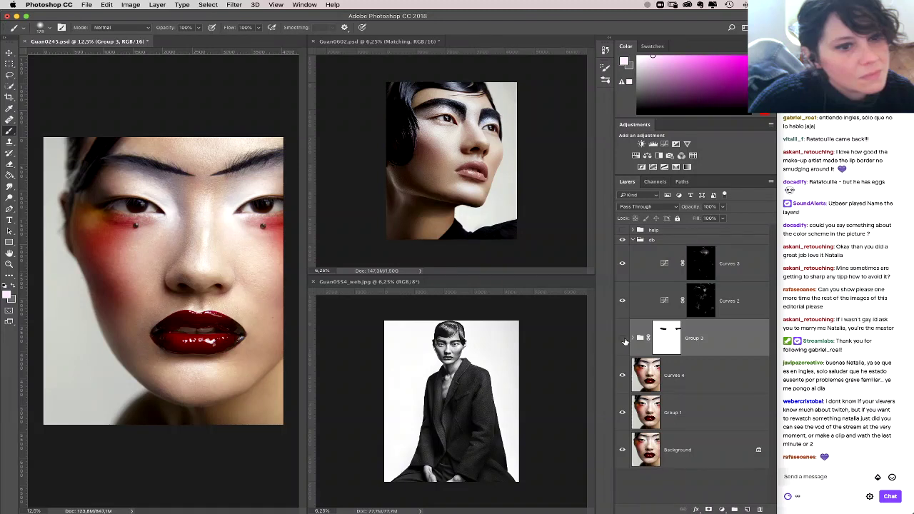
click(622, 339)
click(622, 339)
click(623, 339)
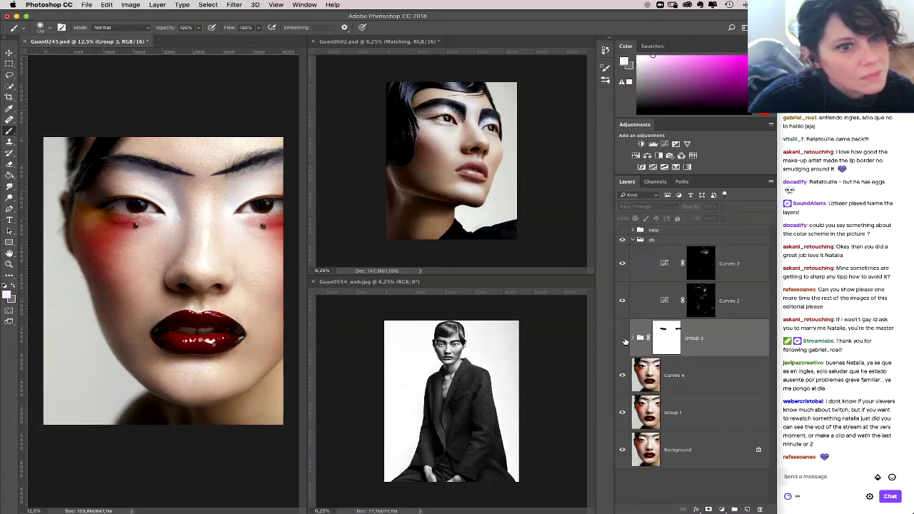
click(623, 339)
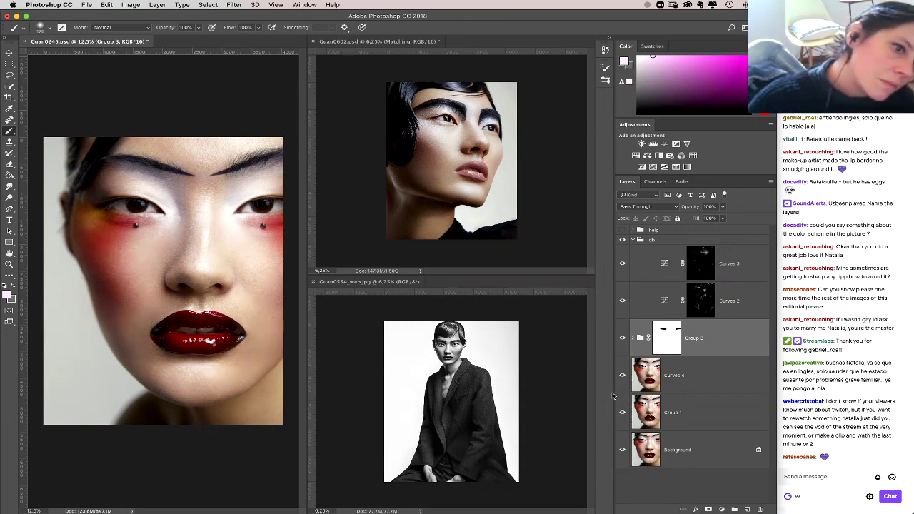
Step: Select the Curves 2 mask and zoom into the portrait in full-screen mode
click(698, 299)
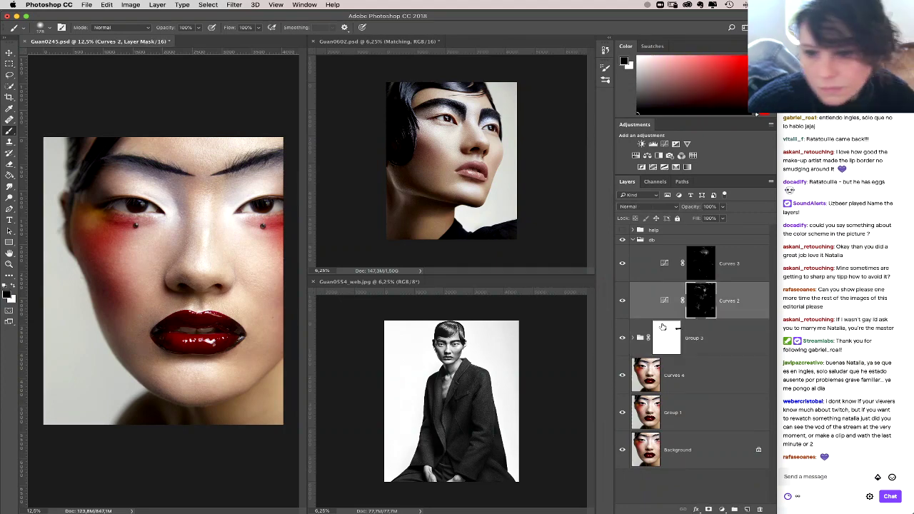
key(super+plus)
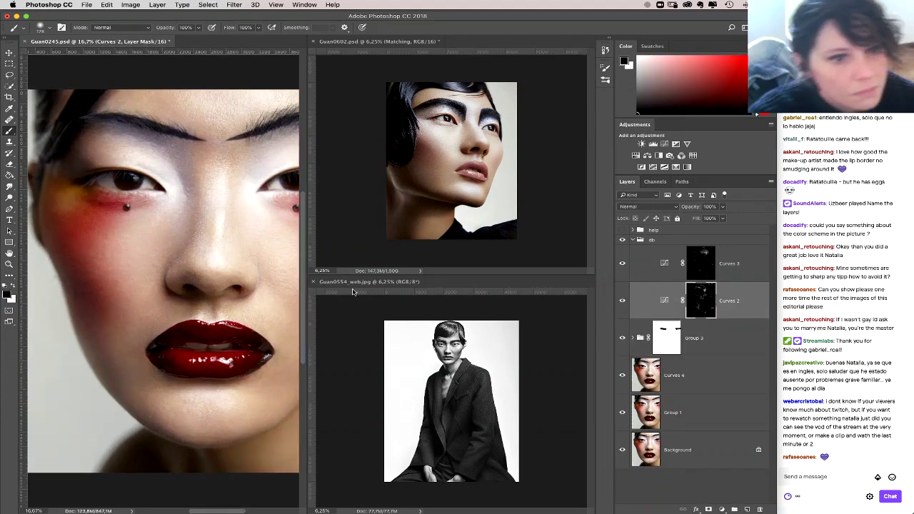
key(f)
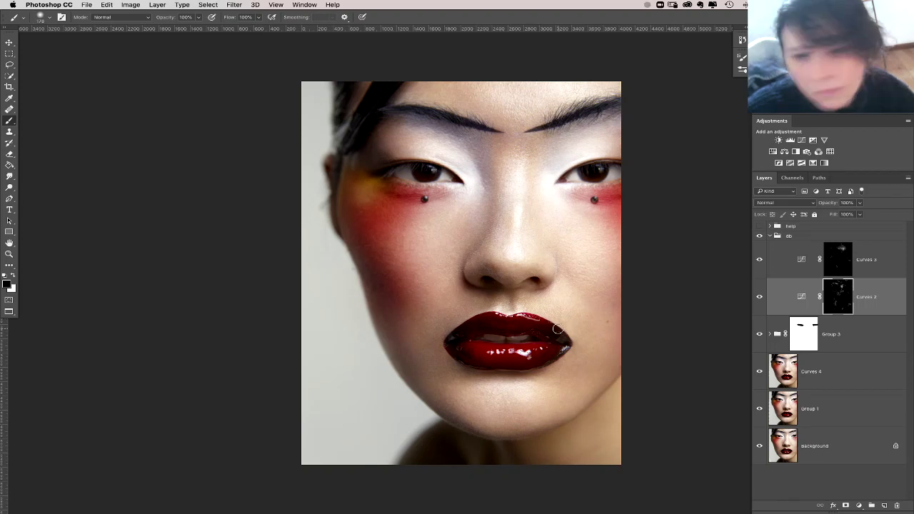
Step: Set a white 5% opacity 36 px brush and switch on the black-and-white help group
key(x)
key(5)
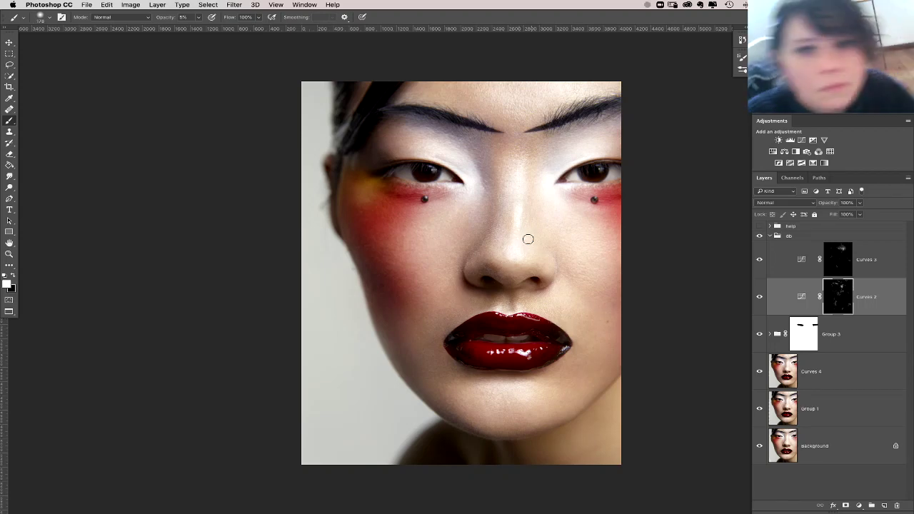
right_click(521, 240)
drag(571, 255, 586, 264)
key(Return)
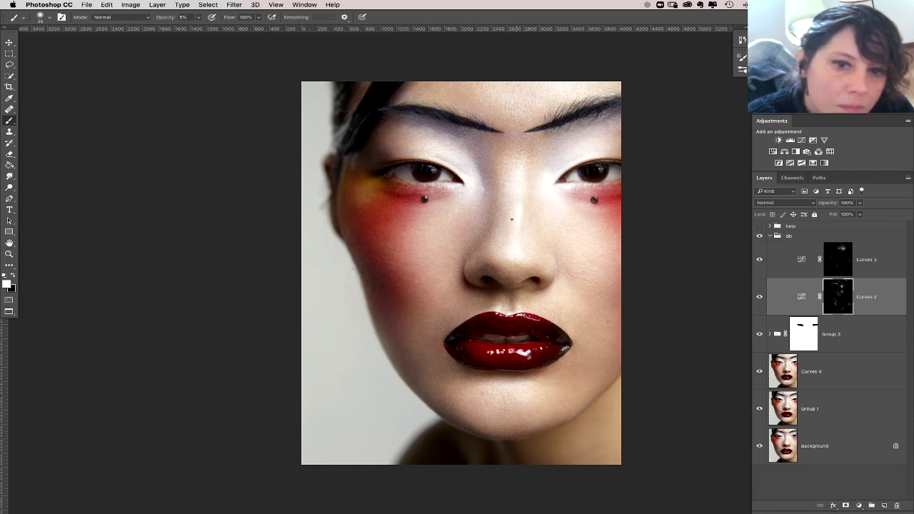
click(759, 226)
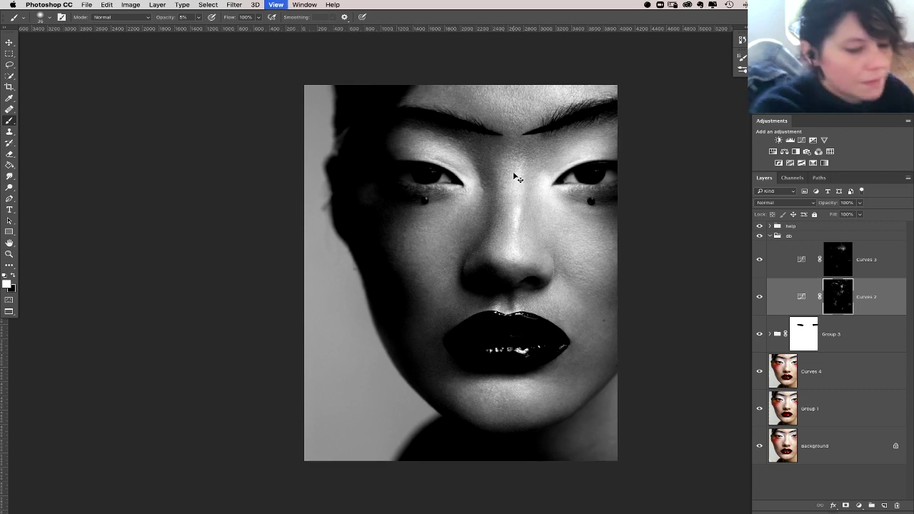
Step: Paint on the Curves 3 and Curves 2 masks with a ~33 px brush, then hide the help group
key(ctrl+minus)
key(ctrl+minus)
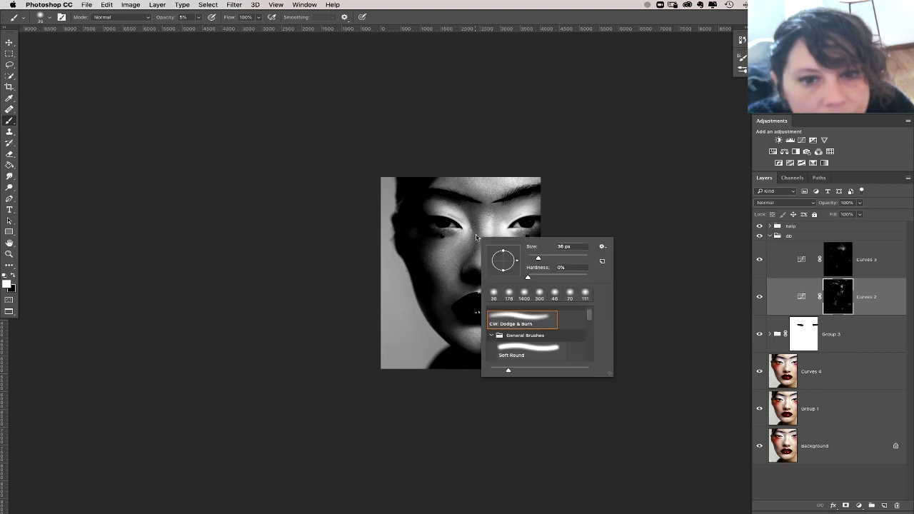
right_click(478, 237)
drag(542, 259, 540, 259)
key(Return)
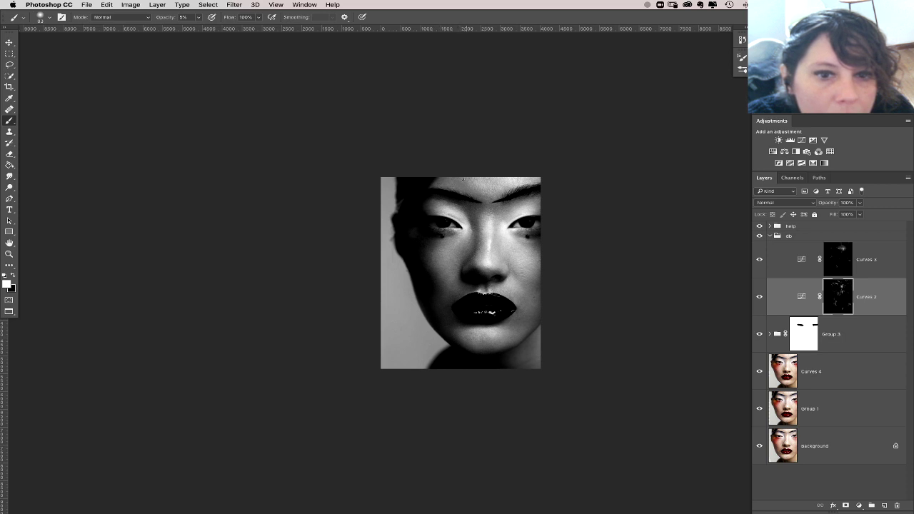
click(842, 269)
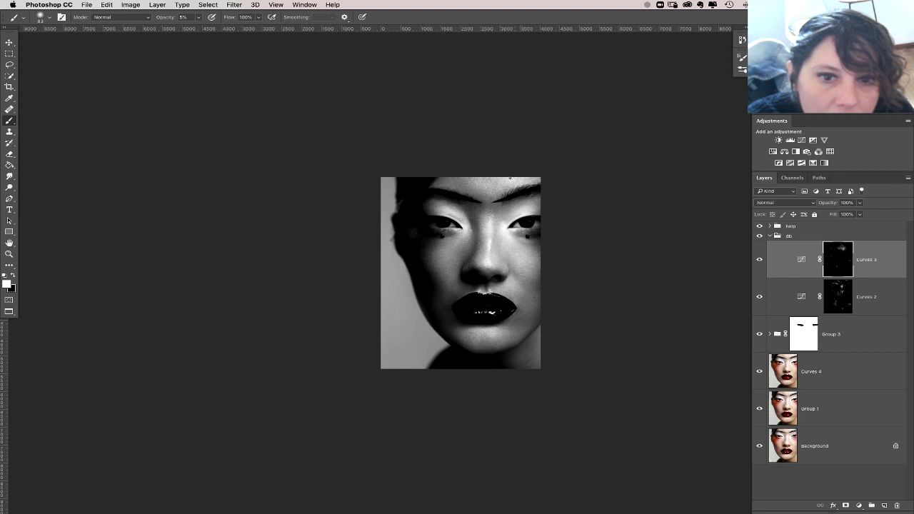
click(829, 296)
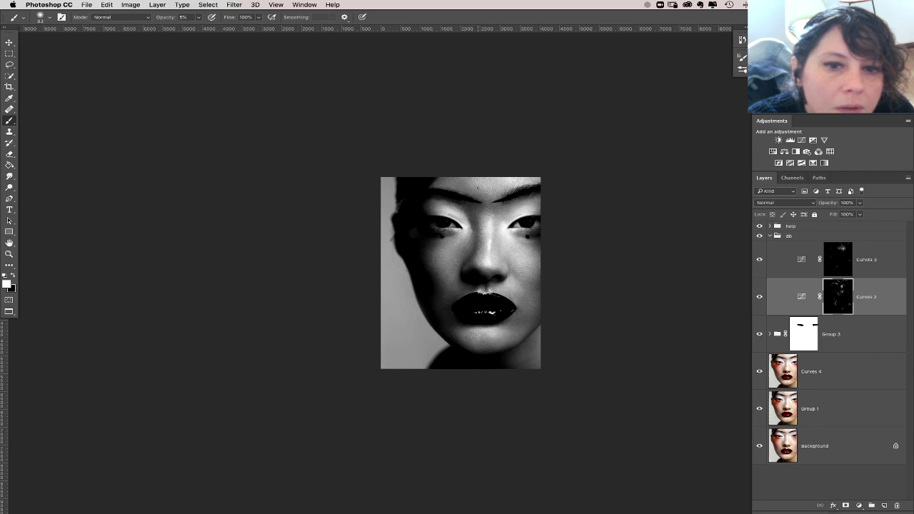
click(758, 225)
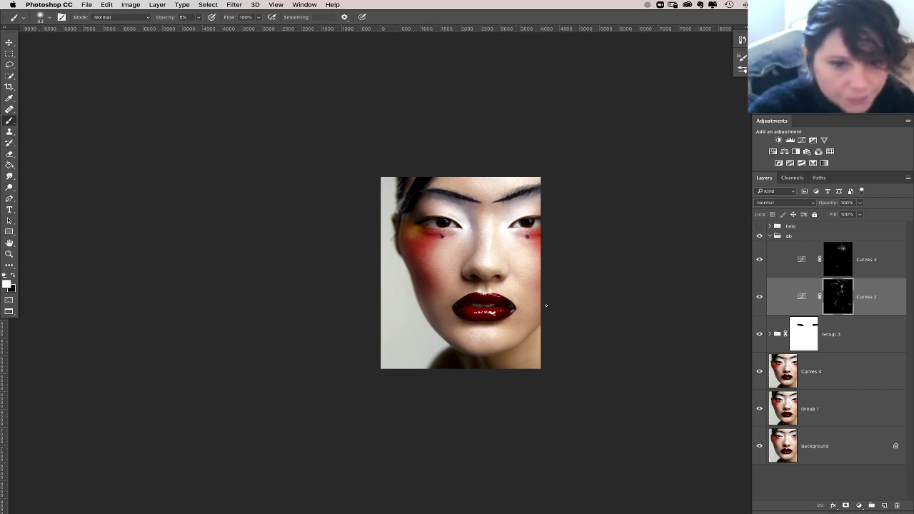
key(super+plus)
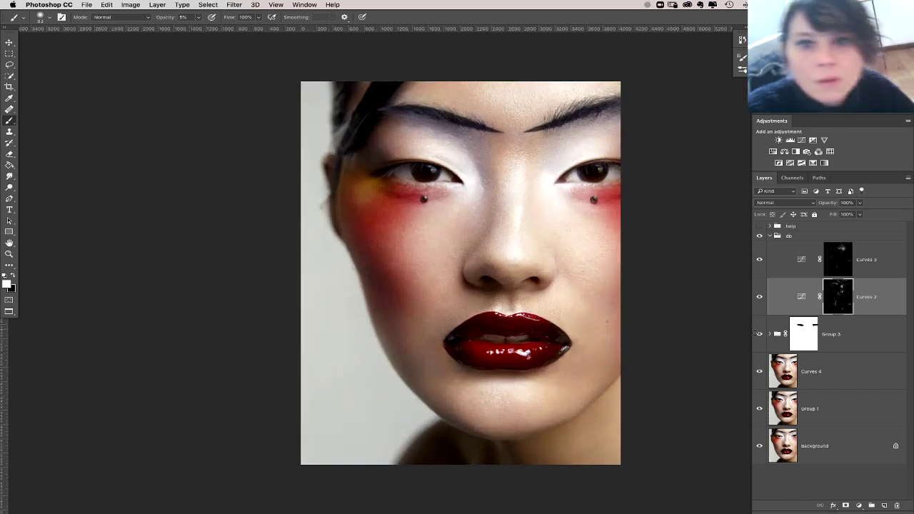
alt+click(759, 446)
alt+click(758, 446)
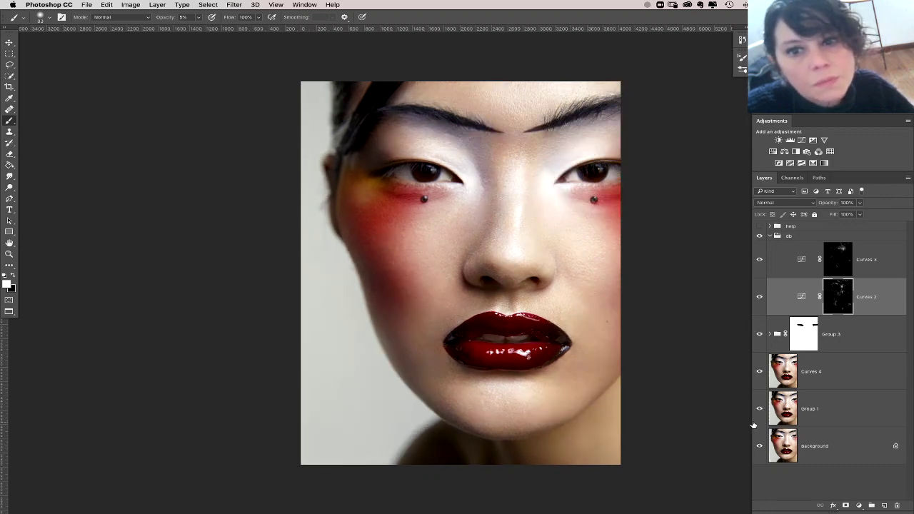
drag(699, 371, 665, 345)
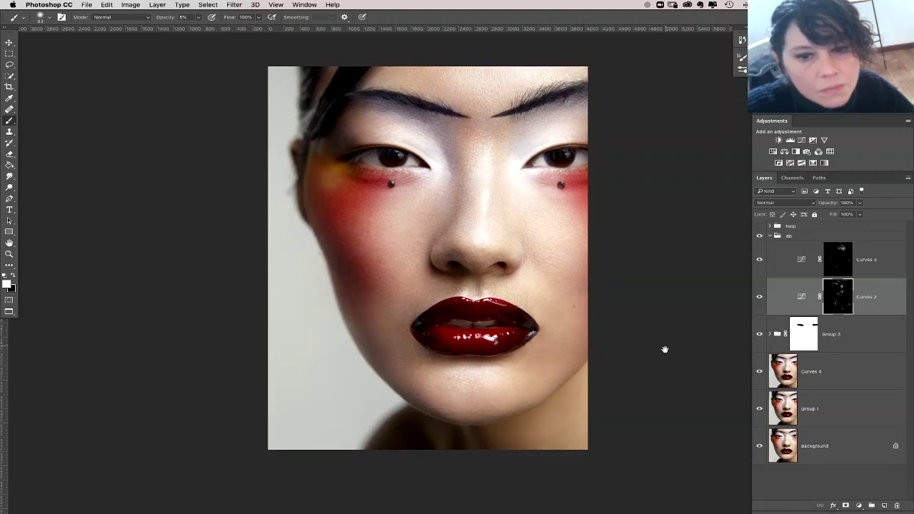
click(759, 410)
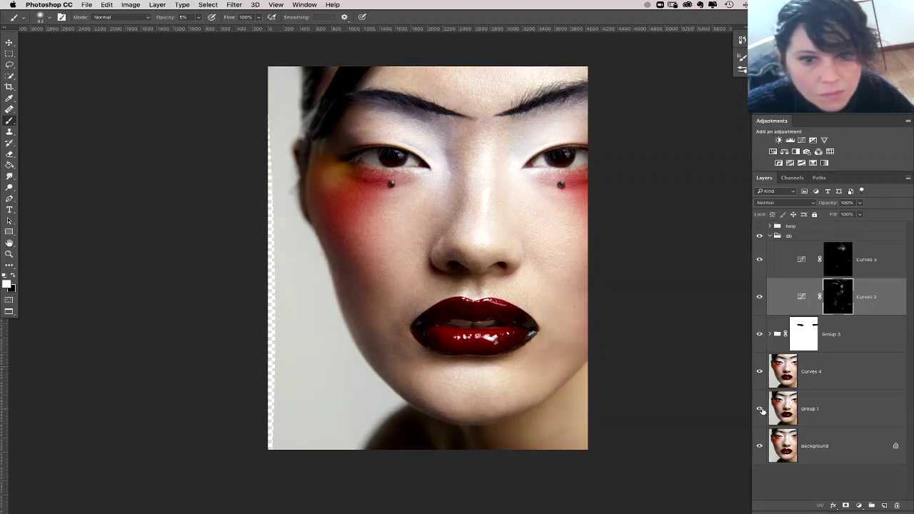
alt+click(760, 409)
alt+click(760, 410)
alt+click(760, 410)
alt+click(760, 410)
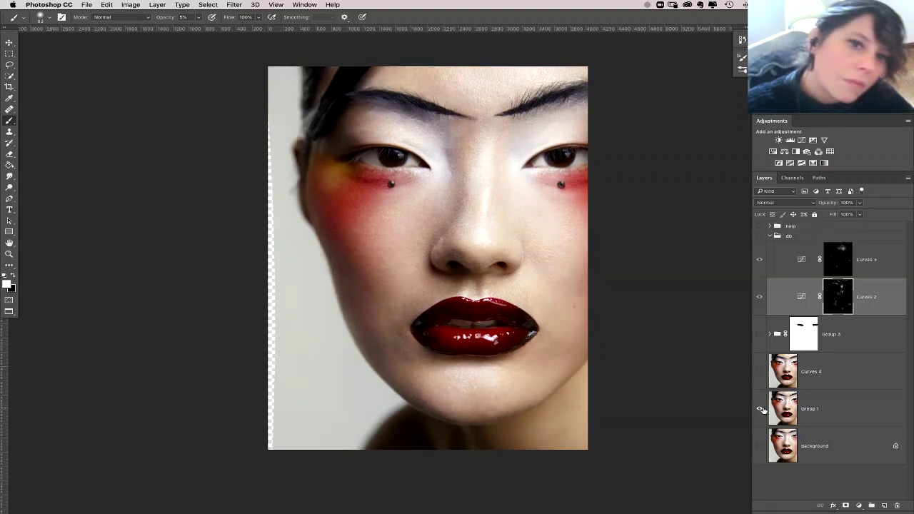
alt+click(760, 410)
alt+click(760, 410)
alt+click(760, 409)
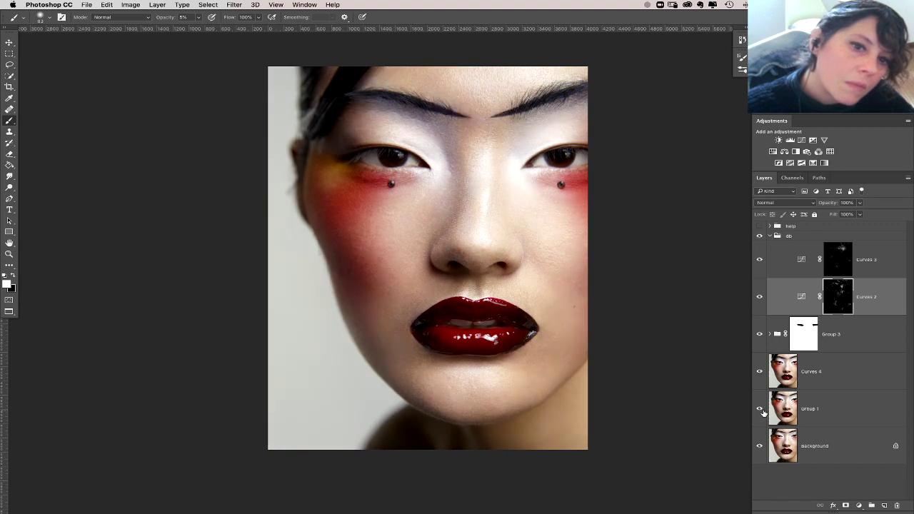
alt+click(761, 411)
alt+click(761, 411)
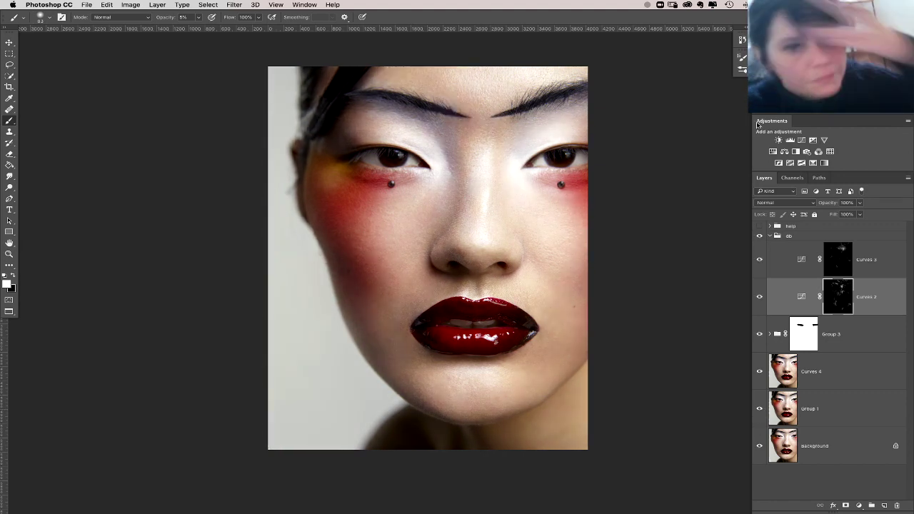
click(516, 507)
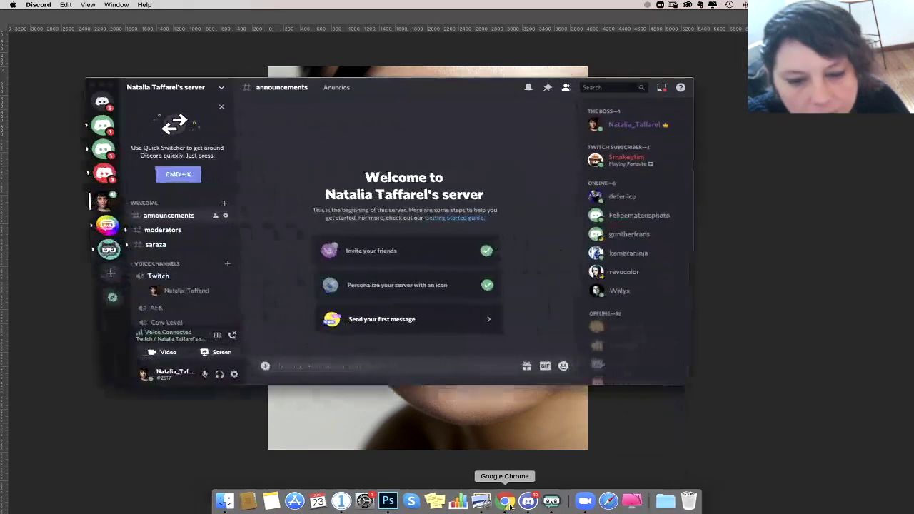
click(504, 501)
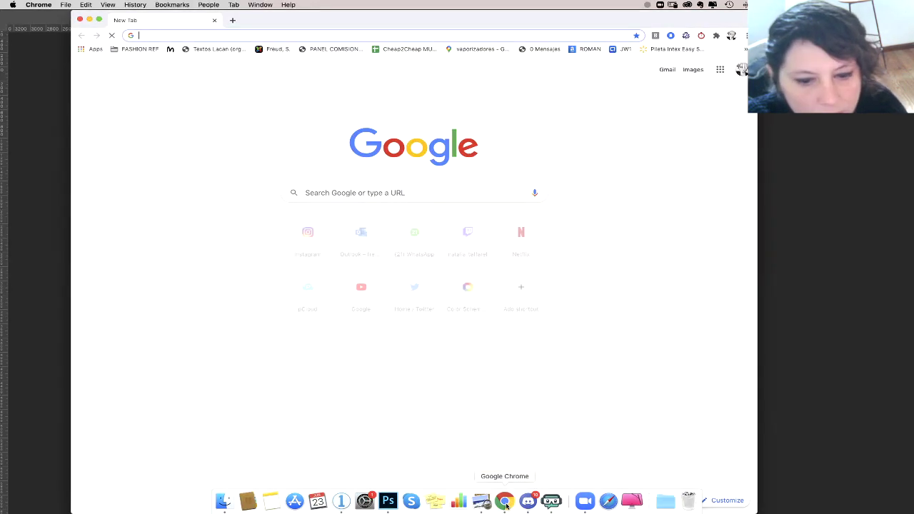
click(388, 507)
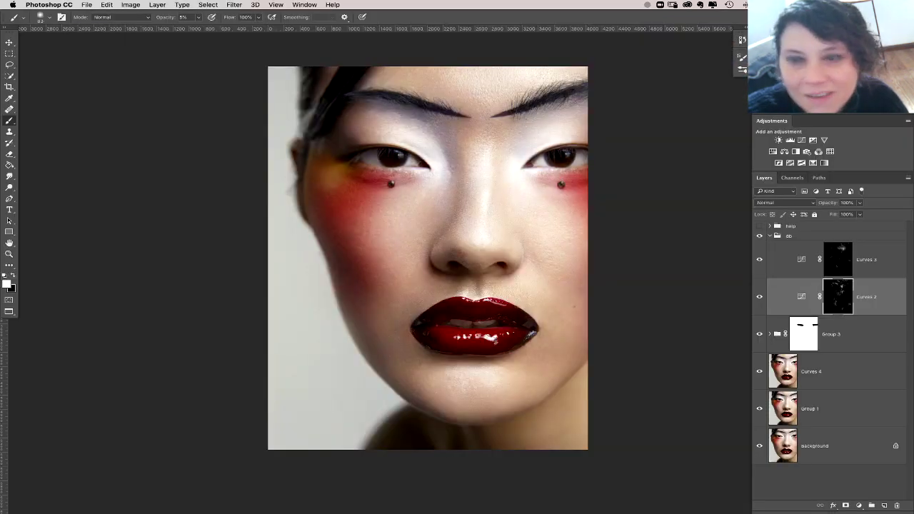
Step: Return to Standard Screen Mode with the portrait tiled beside Guan0602.psd and Guan0554_web.jpg
key(f)
key(f)
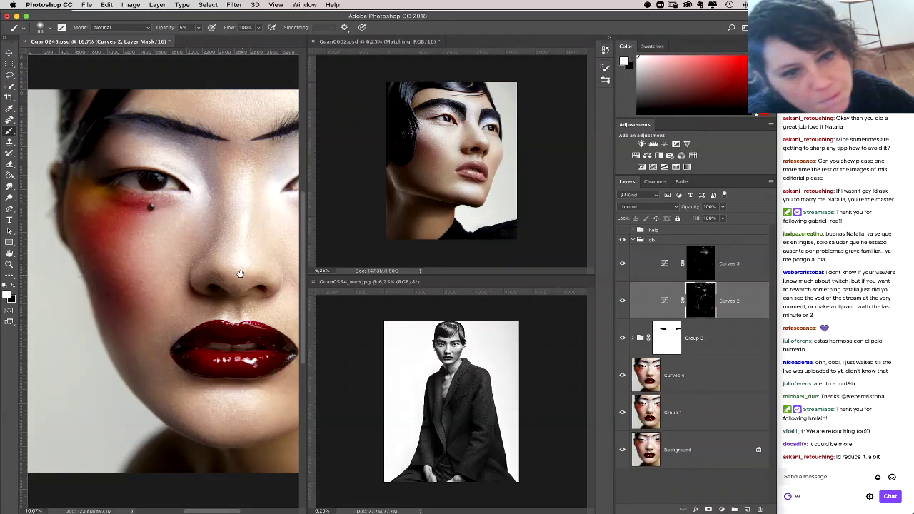
Step: Resize the brush to about 25 px for painting the Curves 2 mask
scroll(241, 275, right, 5)
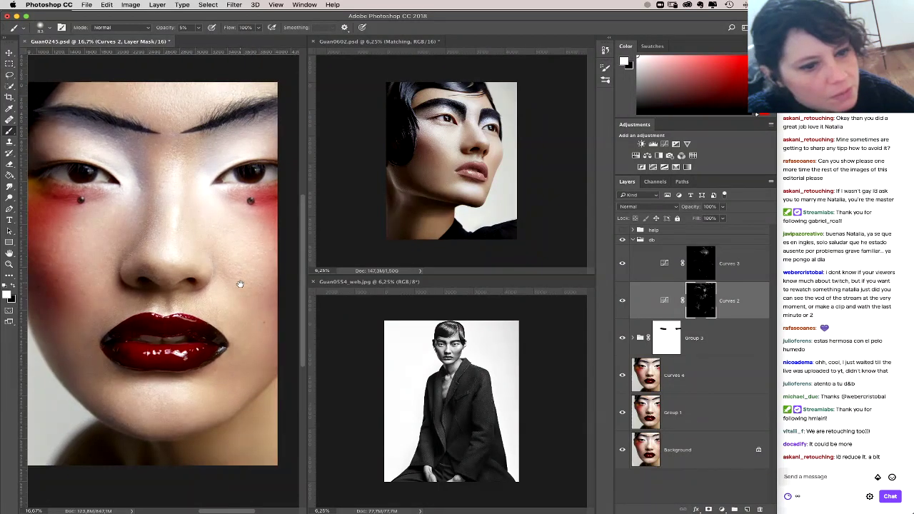
scroll(239, 284, up, 1)
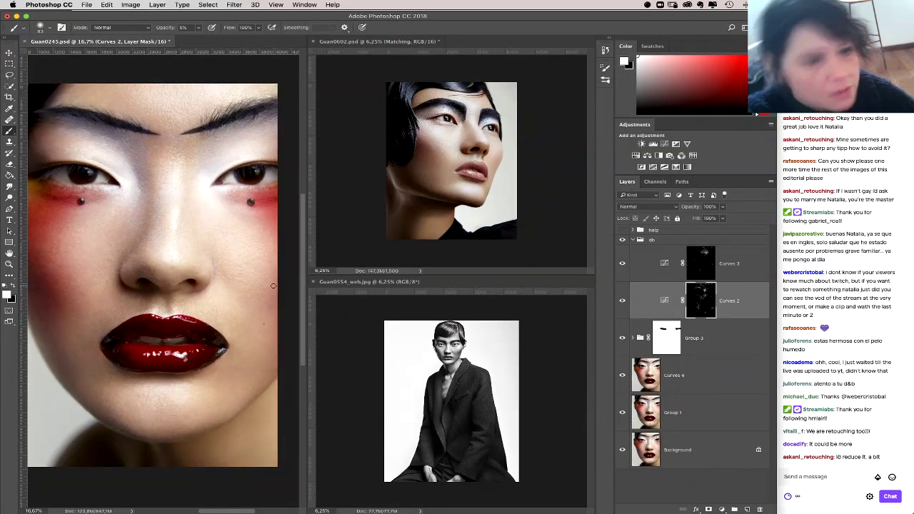
right_click(174, 402)
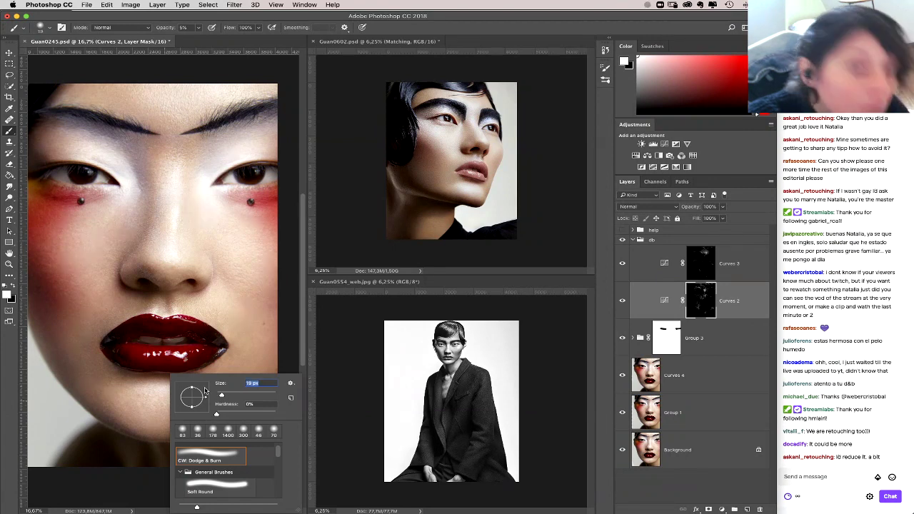
drag(221, 394, 226, 394)
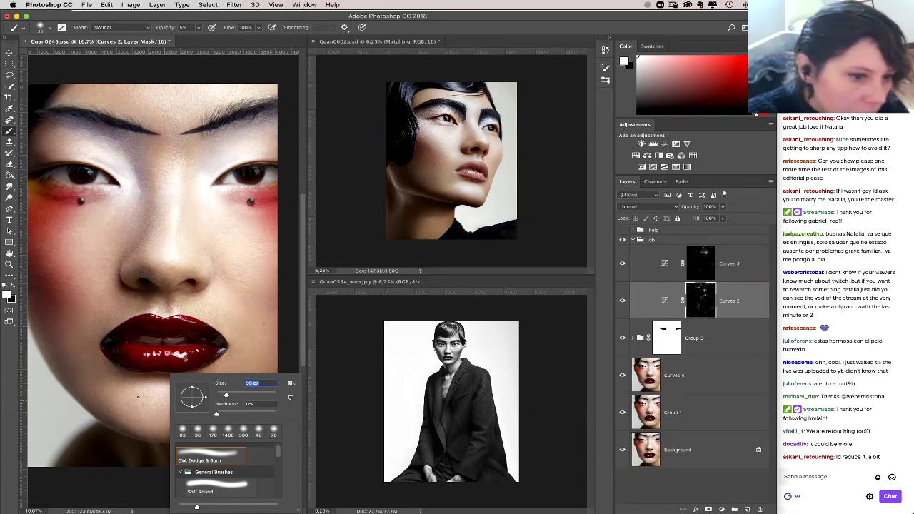
click(155, 406)
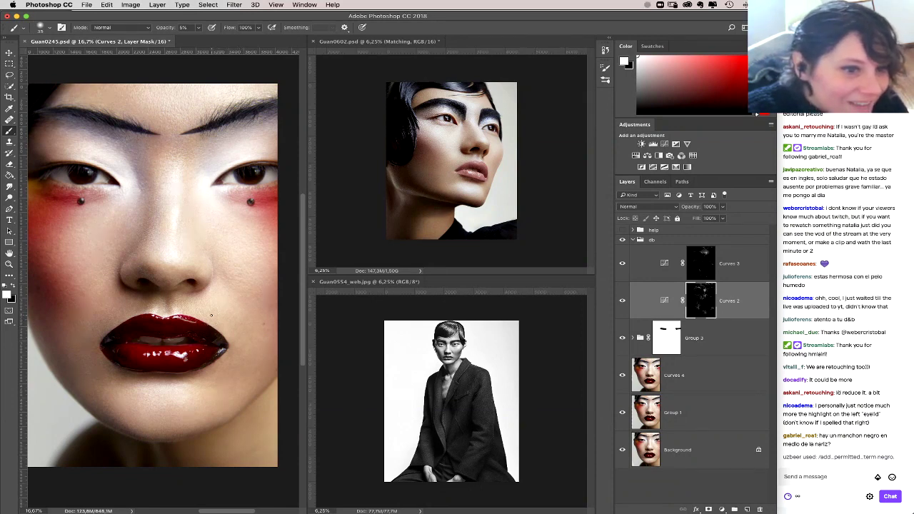
key(super+z)
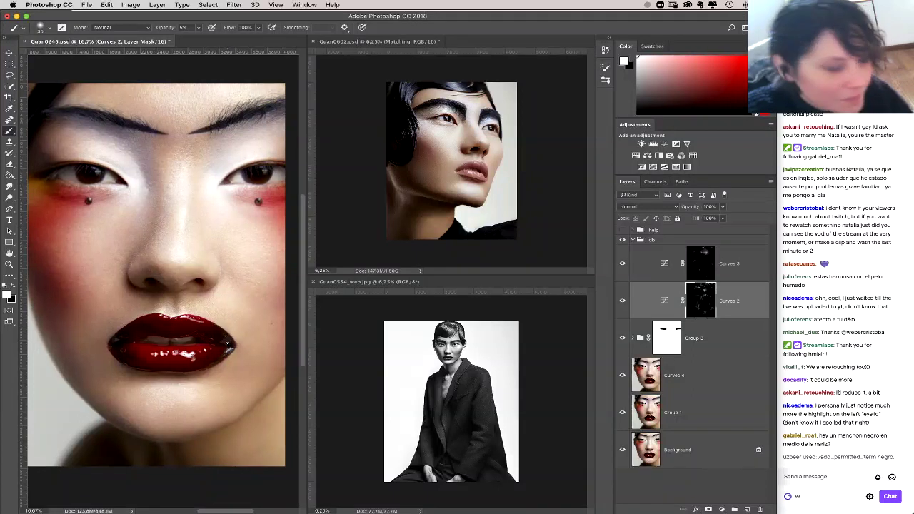
key(f)
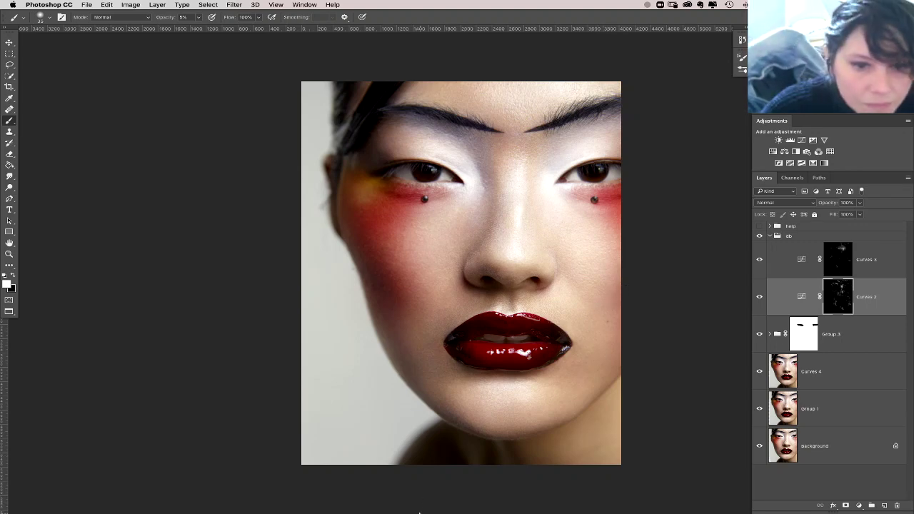
mouse_move(421, 510)
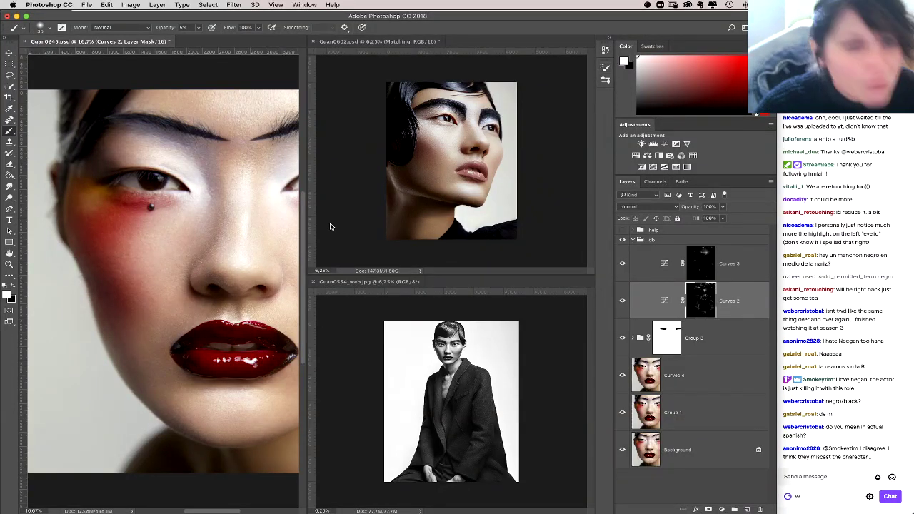
Step: Open the Window menu for the window arrangement and workspace options
click(306, 7)
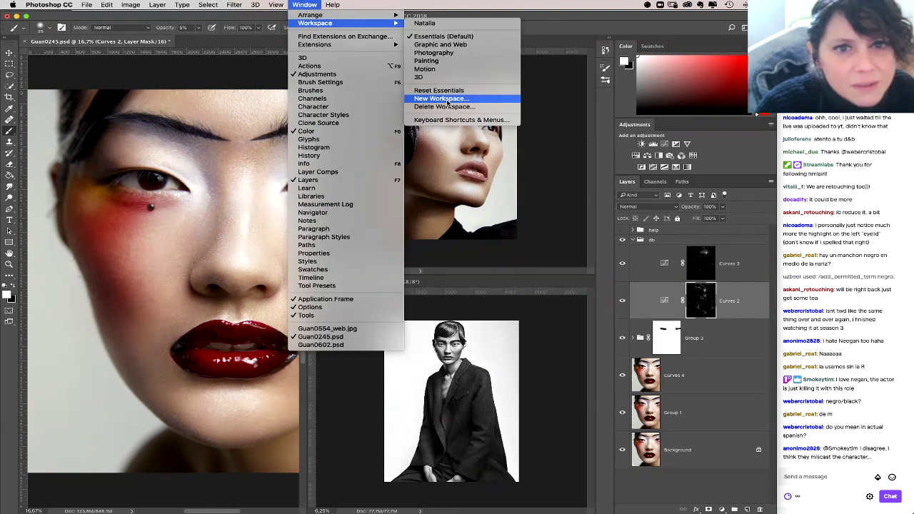
Step: Consolidate all three open documents into tabs with Arrange > Consolidate All to Tabs
mouse_move(343, 15)
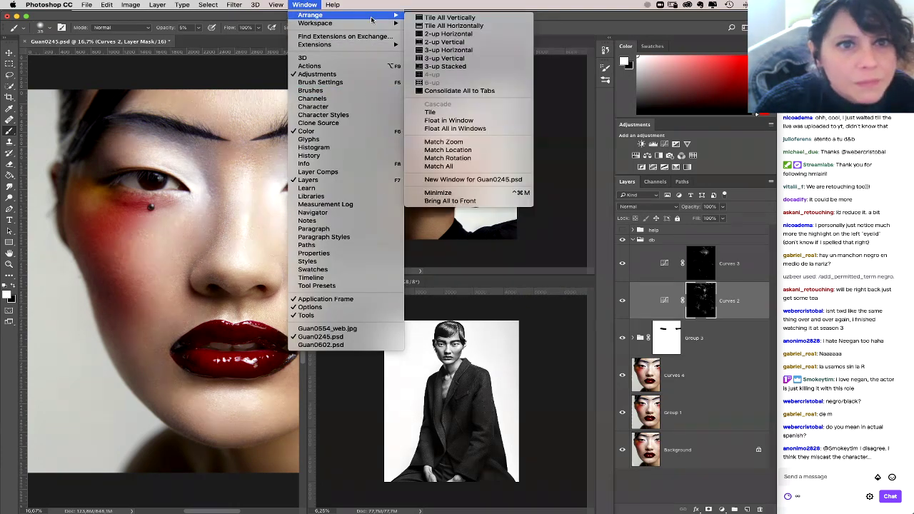
click(456, 89)
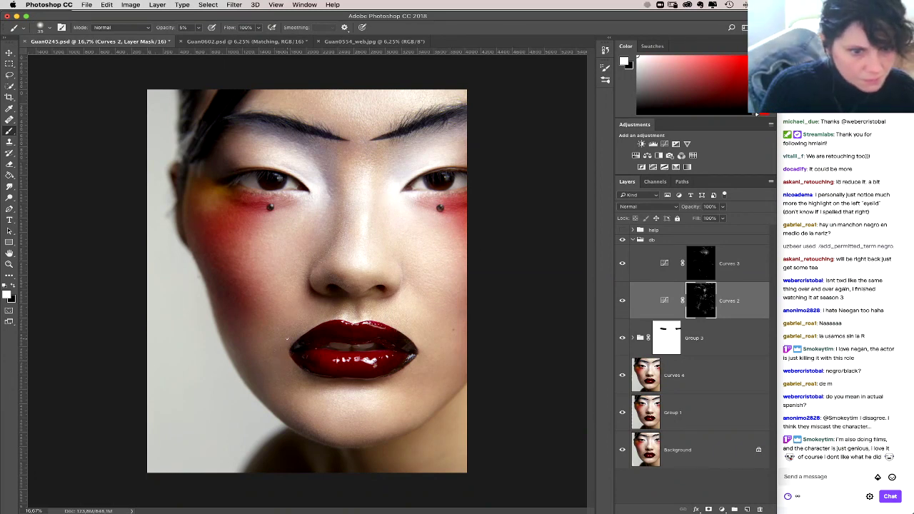
Step: Enable the help group, set its Curves 1 to Screen, and reselect the Curves 2 mask at 25%
click(622, 230)
click(631, 231)
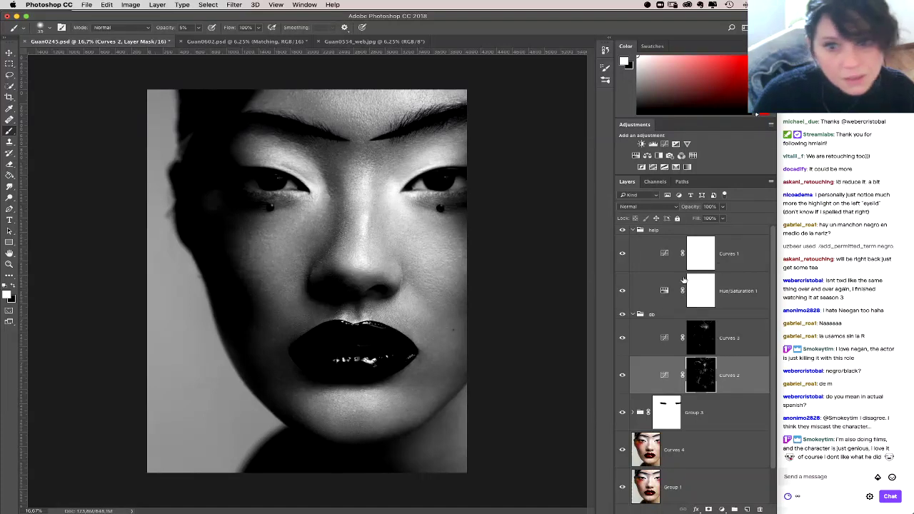
click(662, 257)
click(650, 207)
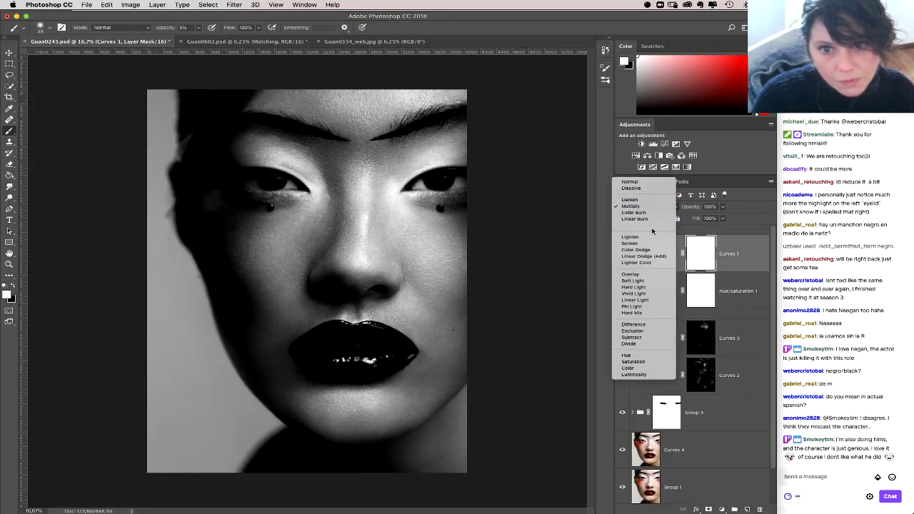
click(646, 236)
click(648, 207)
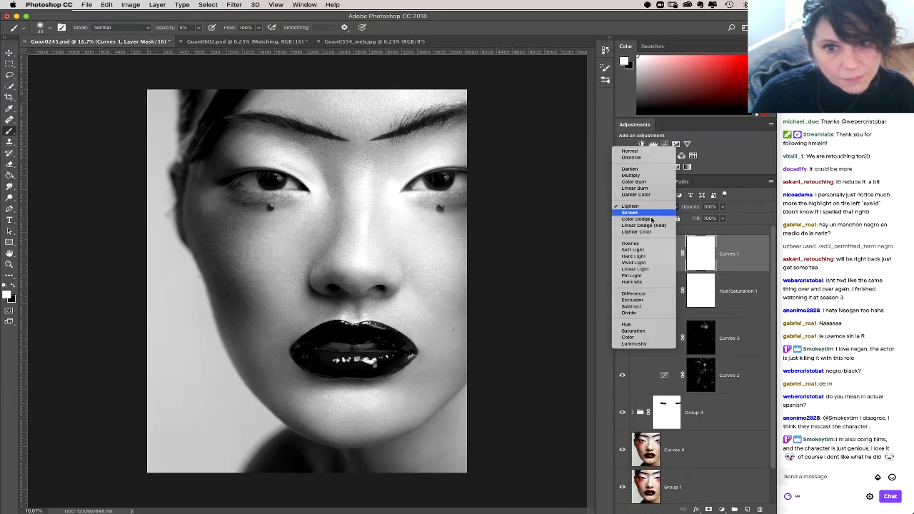
click(649, 214)
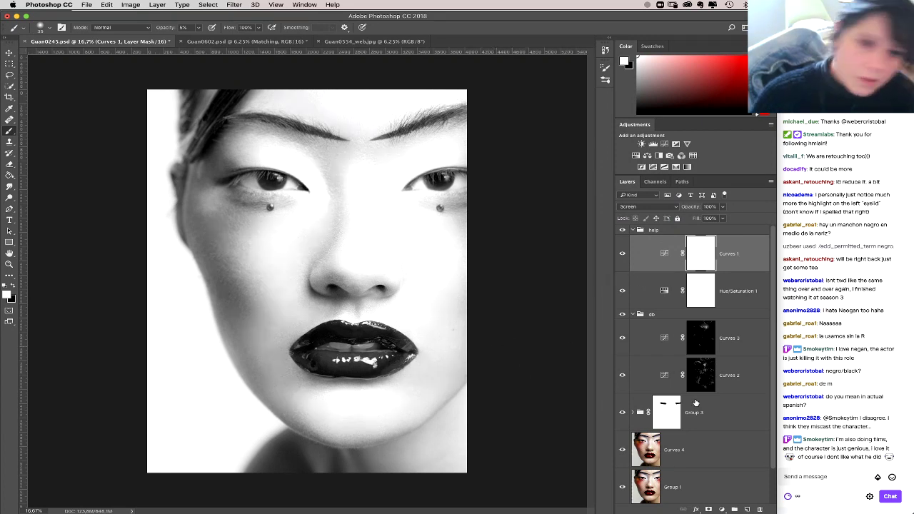
click(706, 378)
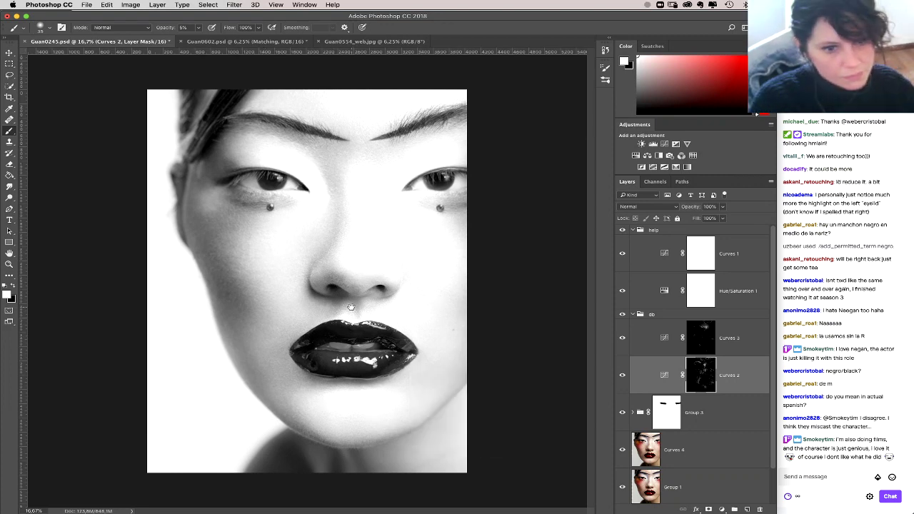
key(super+plus)
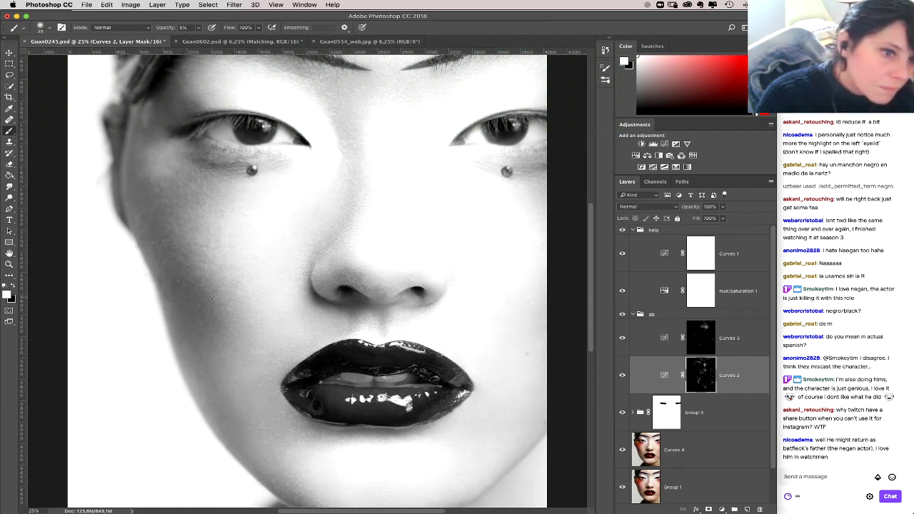
Step: Paint on the Curves 3 mask, then return to dodging on the Curves 2 mask
key(alt+bracketright)
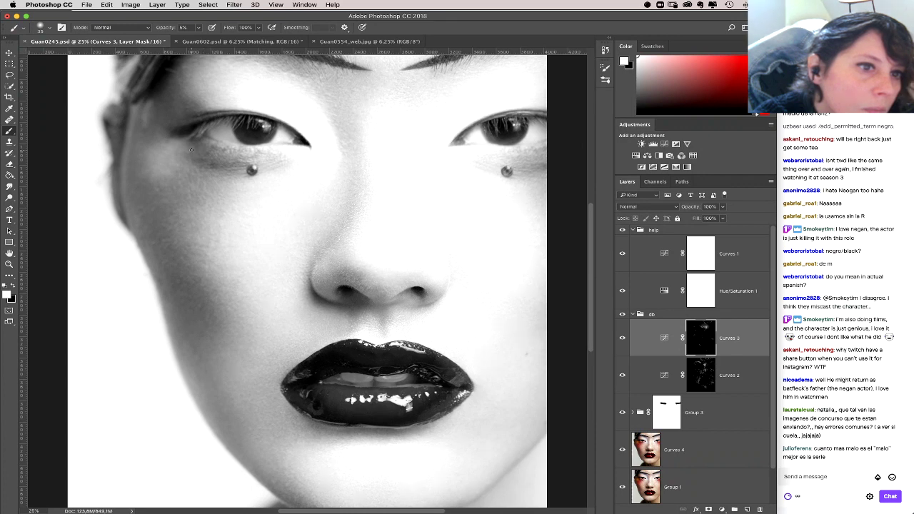
click(701, 374)
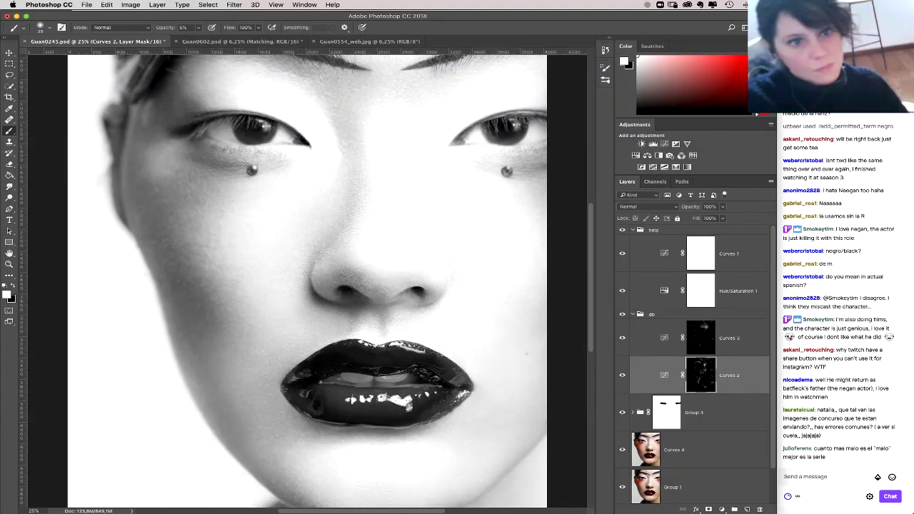
Step: Hide the help group, toggle the db group off and on, then re-enable help and select Curves 3's mask
click(633, 230)
click(622, 231)
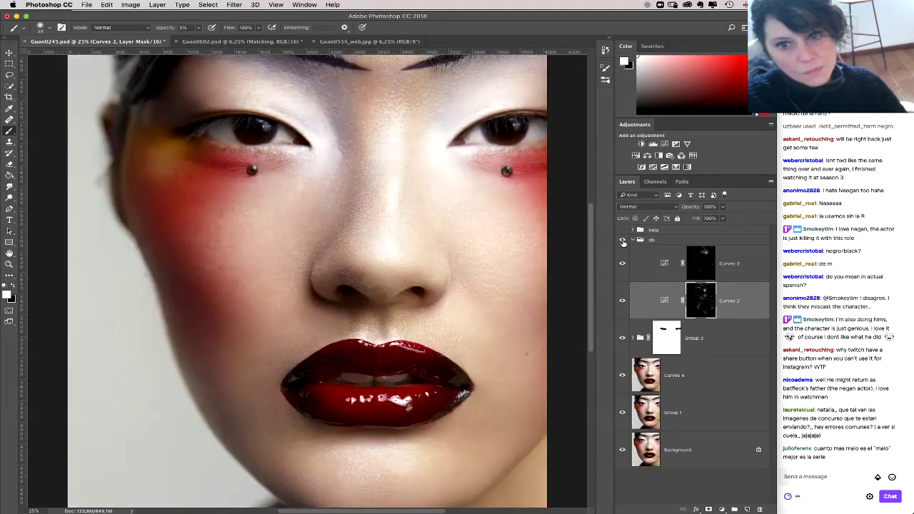
click(622, 240)
click(622, 240)
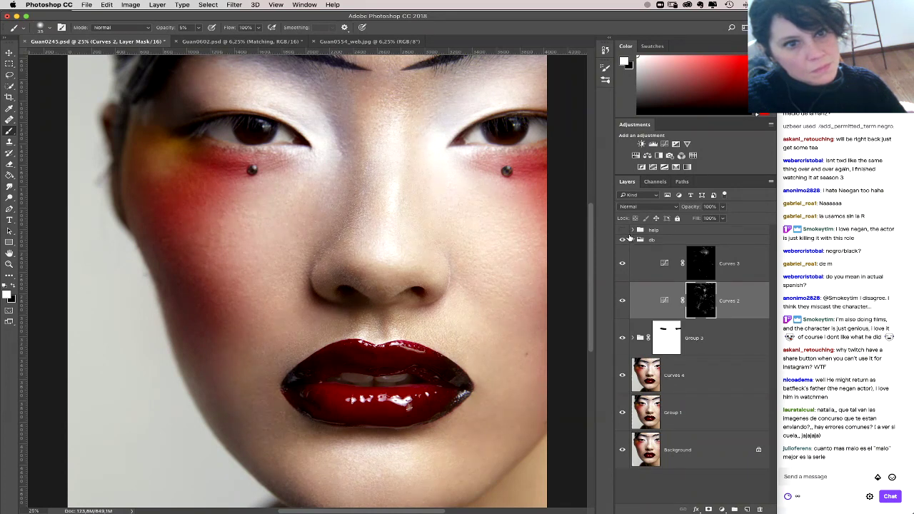
click(623, 230)
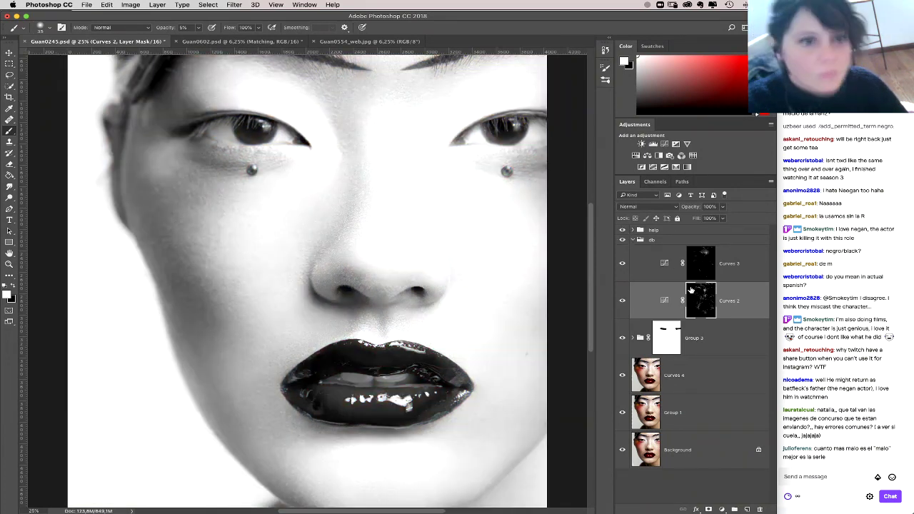
click(694, 266)
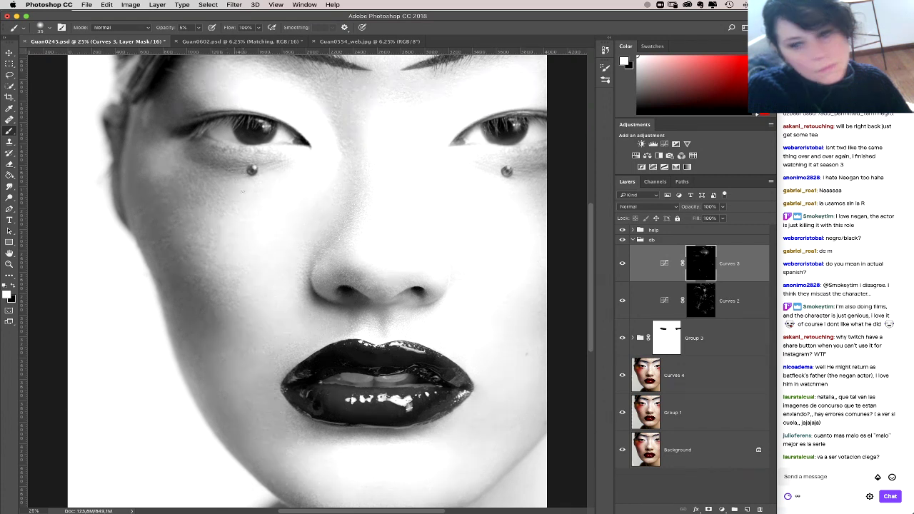
Step: Check the brush settings and target the Curves 2 layer mask
right_click(242, 197)
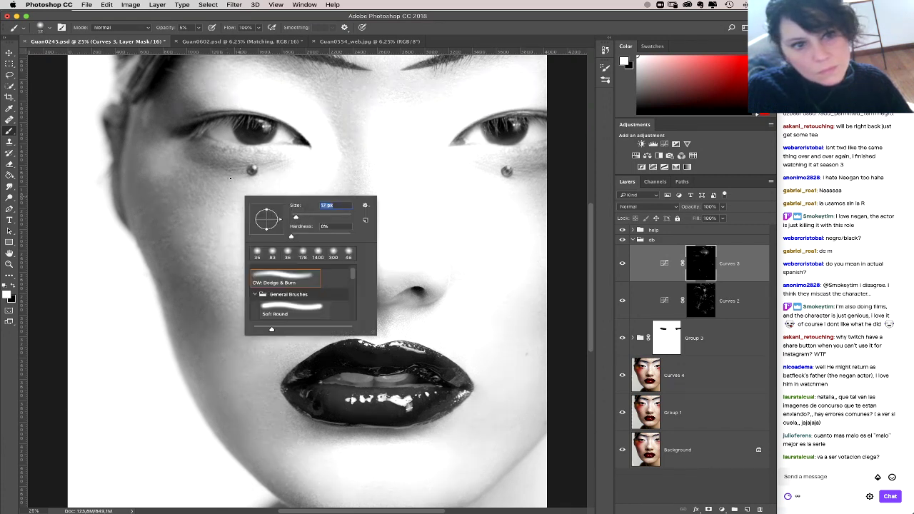
click(232, 169)
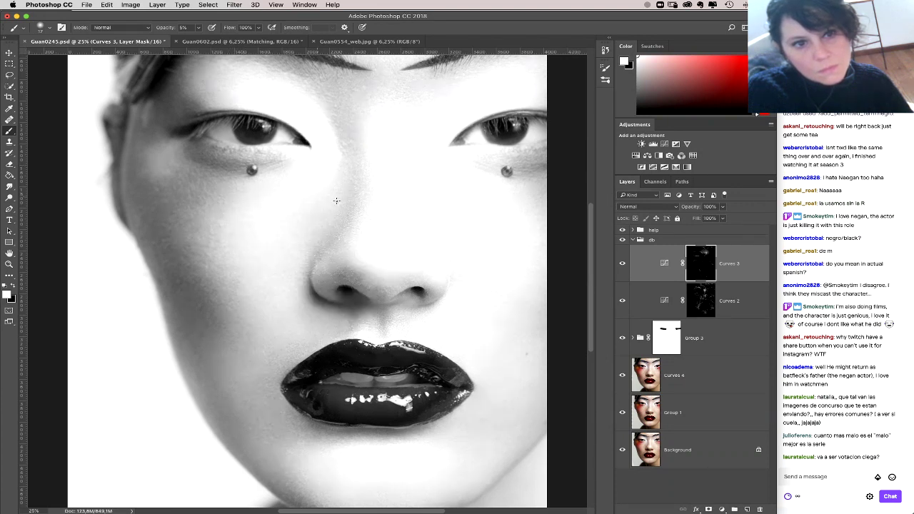
key(alt+bracketleft)
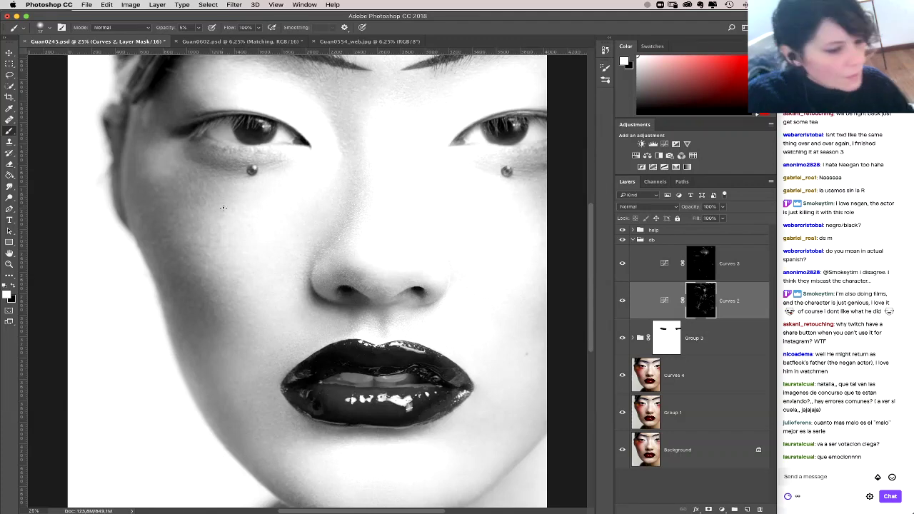
Step: Tilt the canvas, zoom in, pan onto the left eye and piercing, and turn the view back upright
key(r)
drag(173, 247, 196, 334)
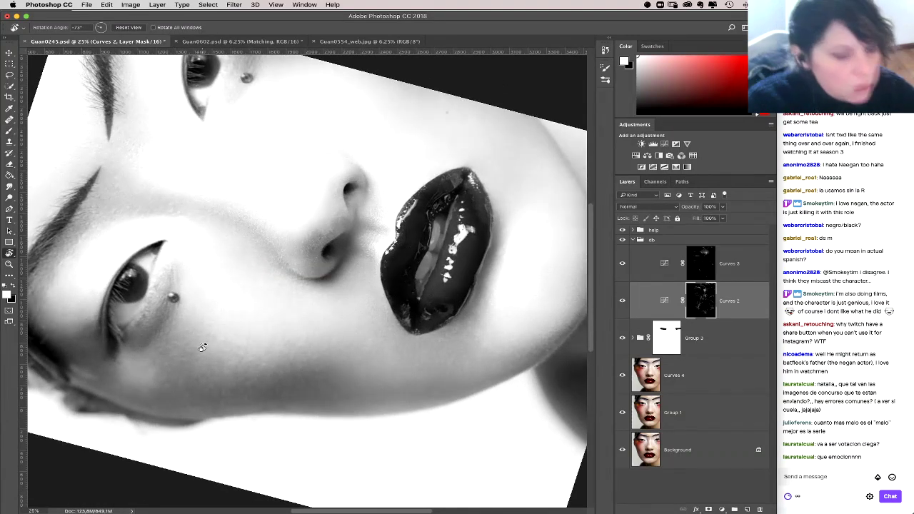
key(super+equal)
key(b)
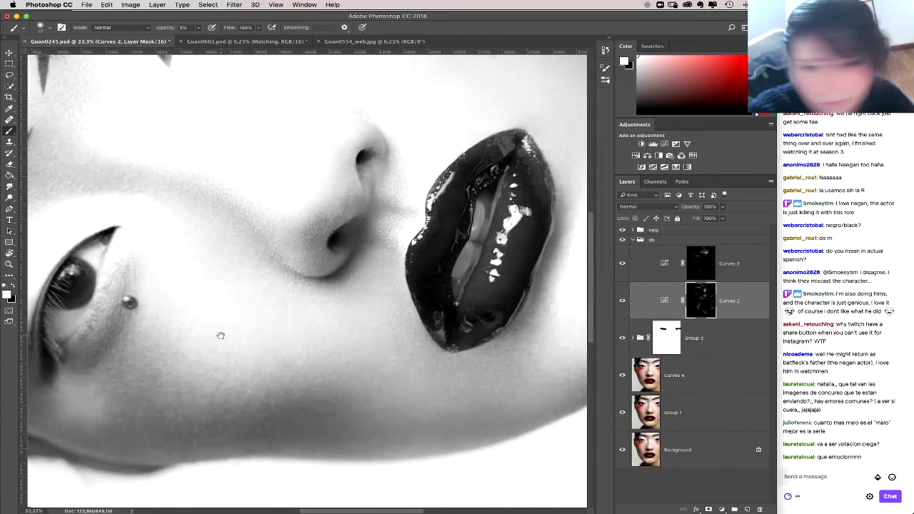
mouse_move(219, 332)
mouse_down()
mouse_move(397, 281)
mouse_move(312, 272)
mouse_up()
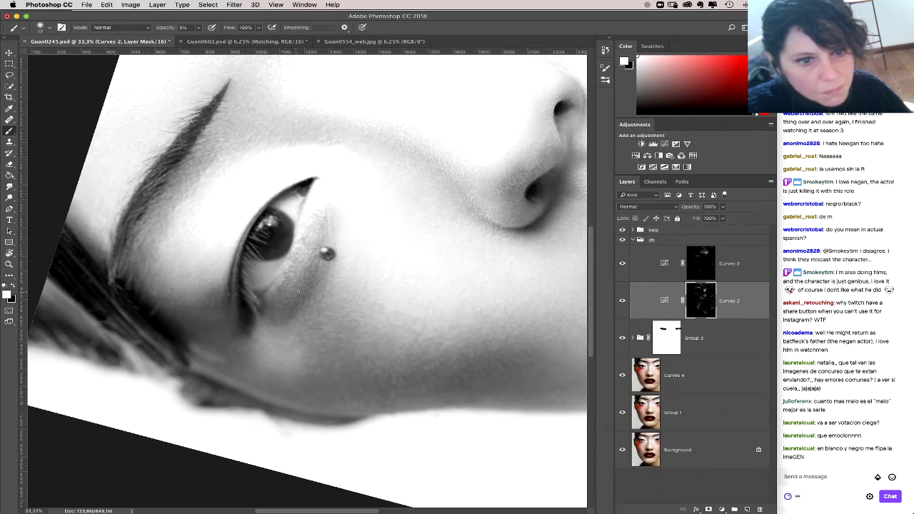
drag(379, 293, 442, 314)
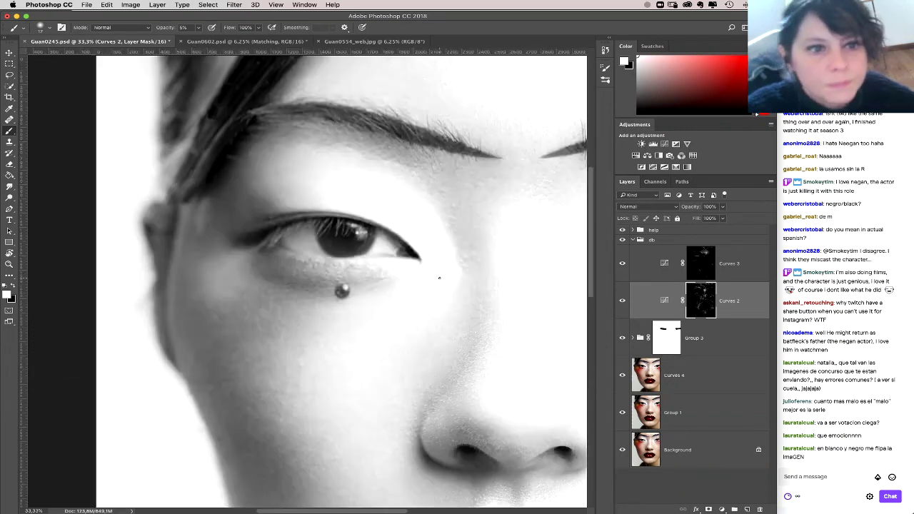
Step: Reset the view upright, zoom out, and compare the face with the db group toggled
key(super+0)
key(super+minus)
key(super+minus)
key(super+minus)
key(super+minus)
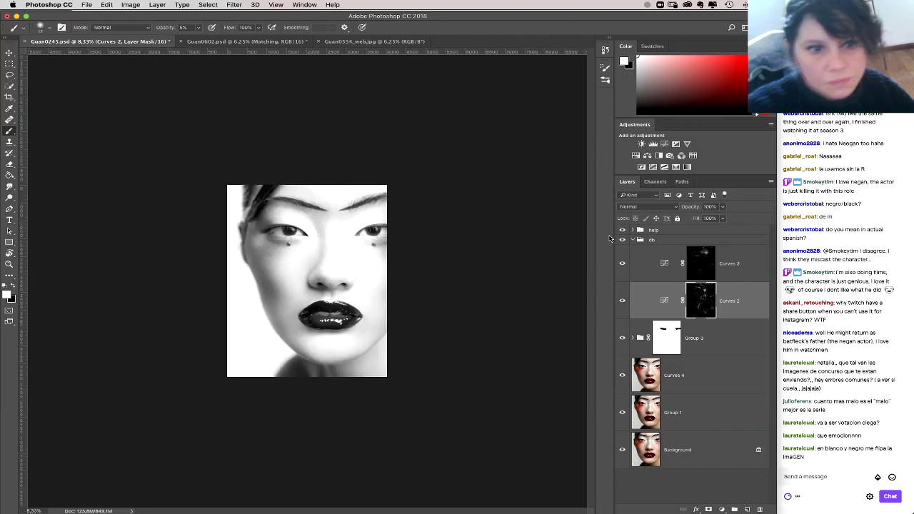
drag(622, 229, 623, 240)
click(624, 241)
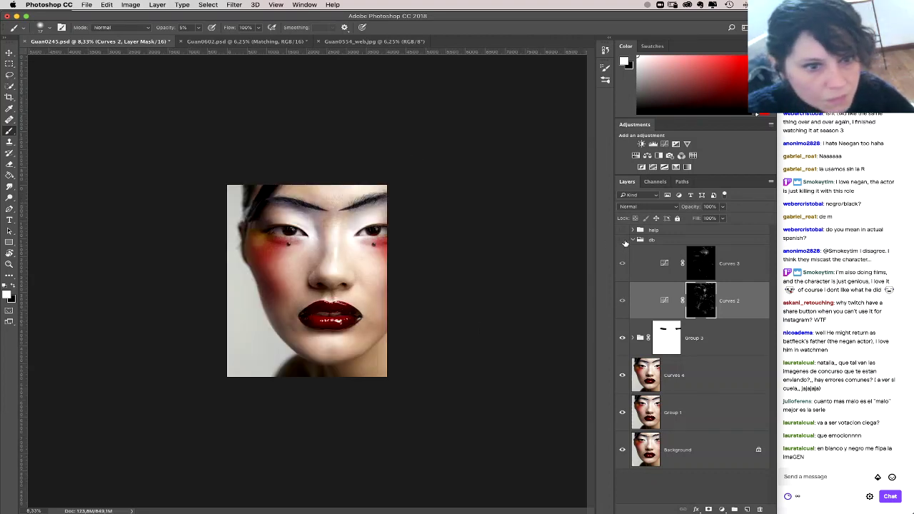
click(623, 241)
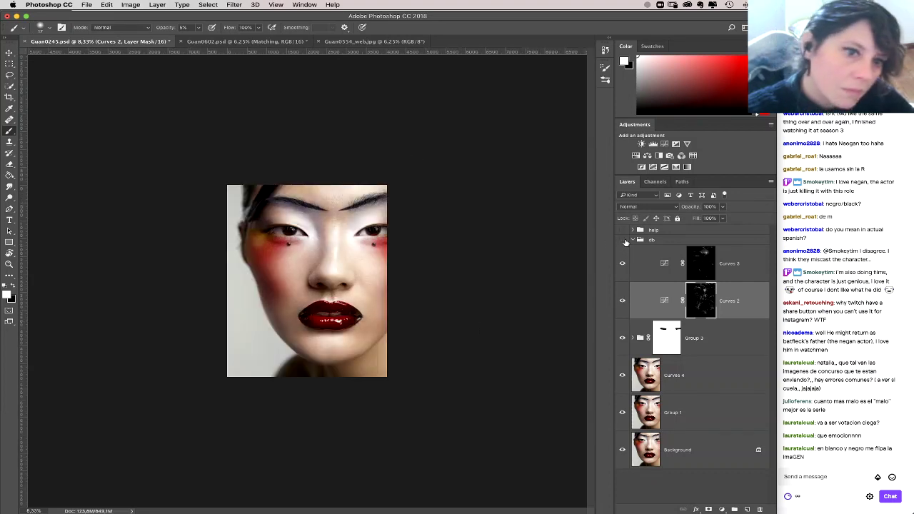
click(623, 241)
click(623, 241)
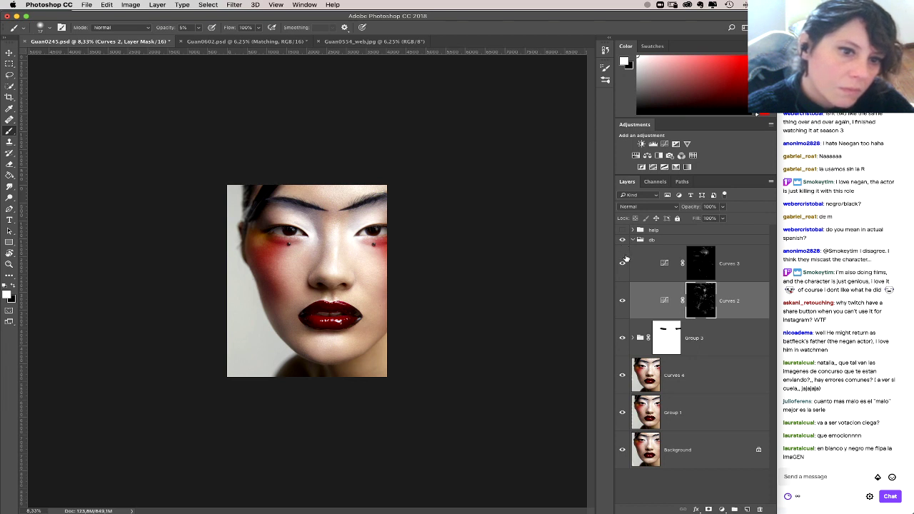
click(622, 230)
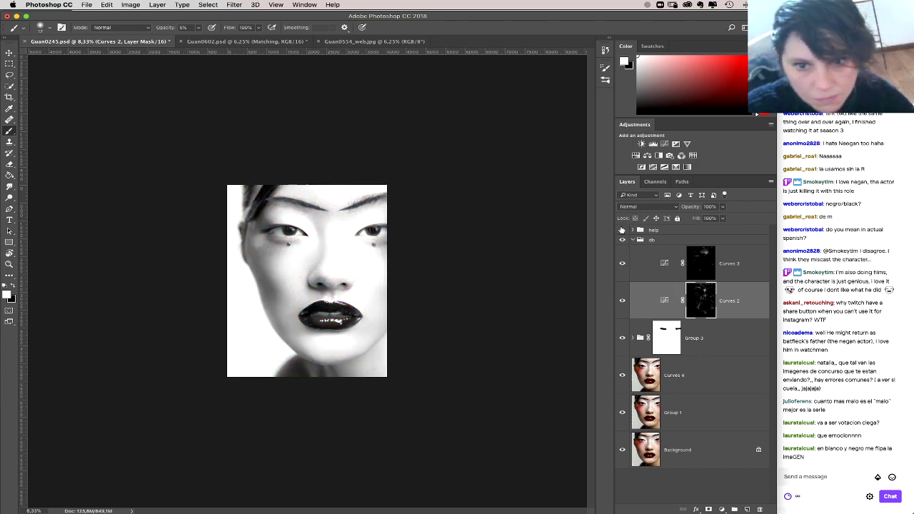
Step: Change the help group's Curves 1 blend mode to Multiply, then reselect the Curves 2 mask
click(632, 230)
click(657, 260)
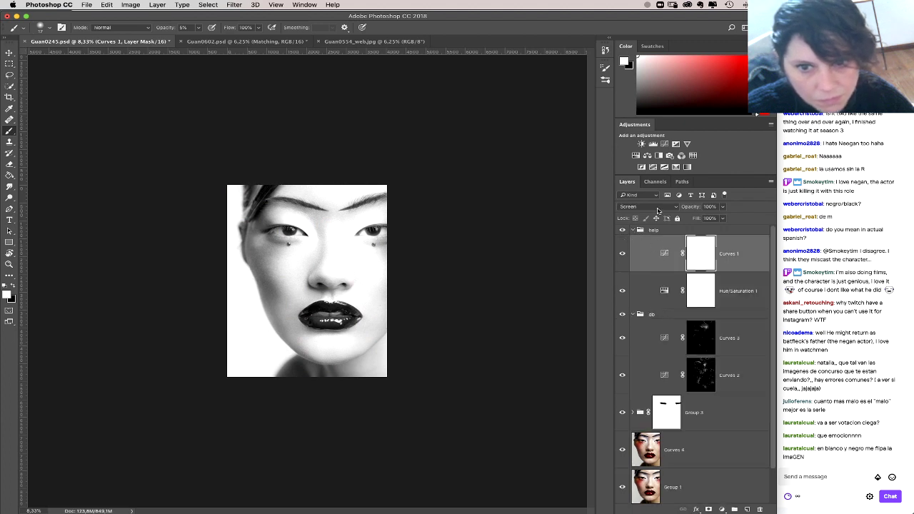
click(657, 208)
click(651, 169)
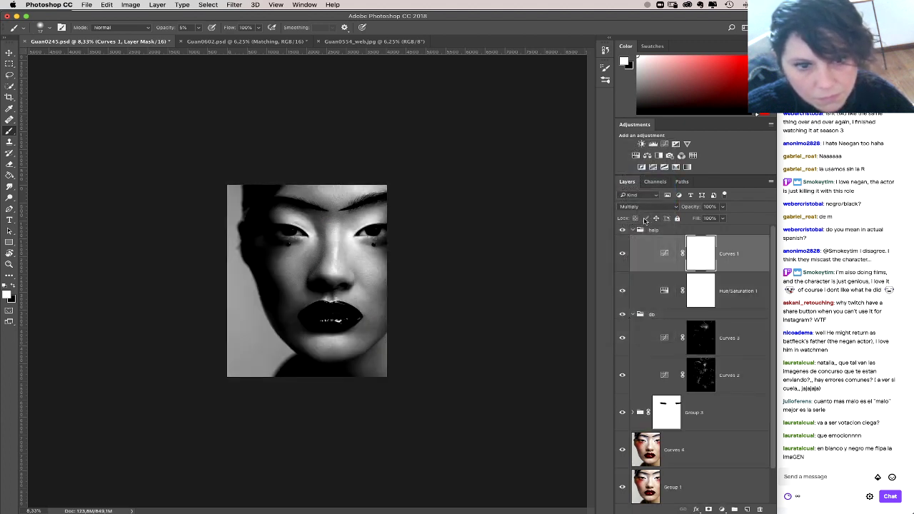
click(700, 377)
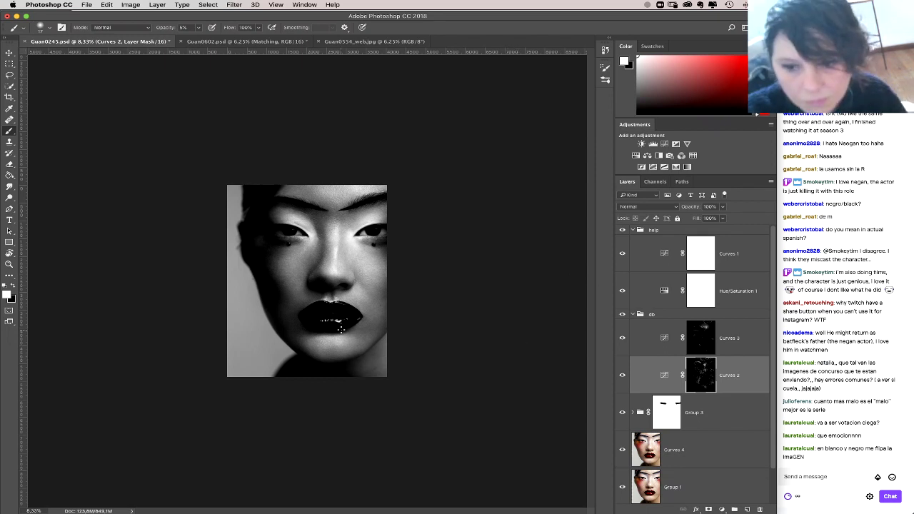
Step: Resize the soft brush to 75 px, then target the Curves 3 mask with Option+]
right_click(357, 314)
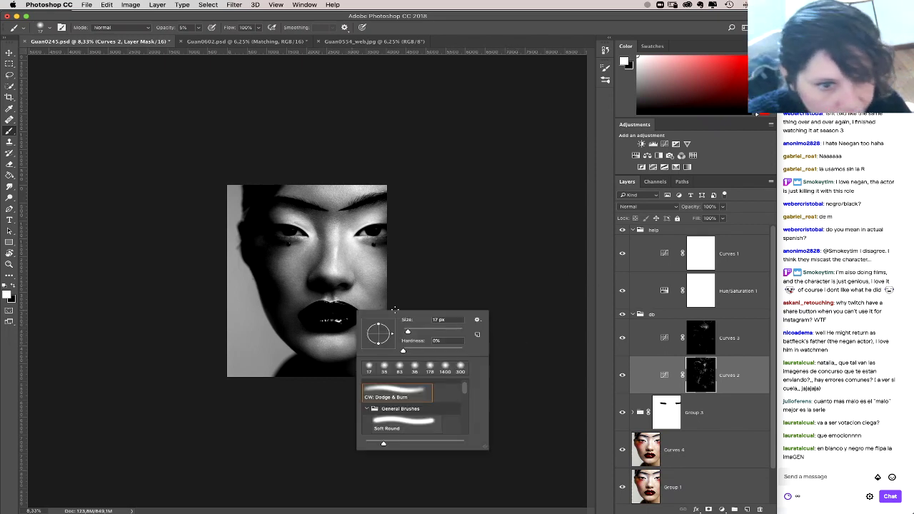
key(Return)
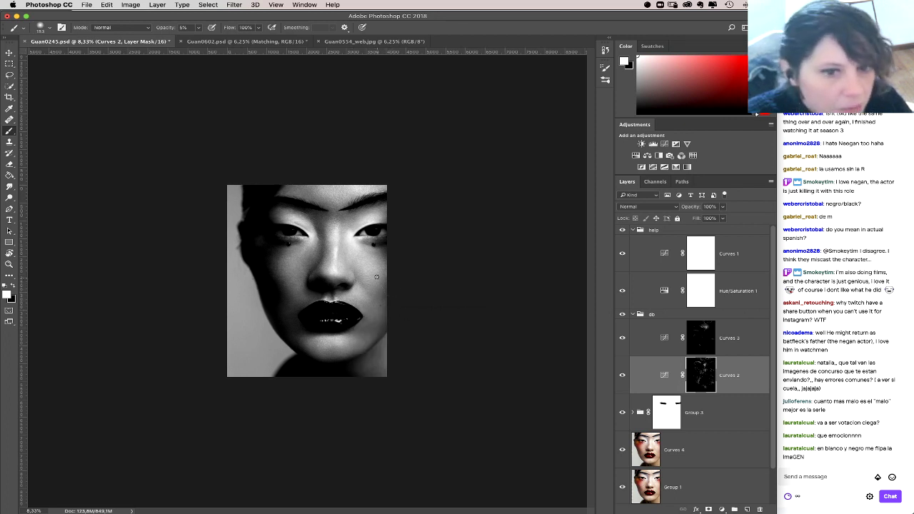
right_click(412, 296)
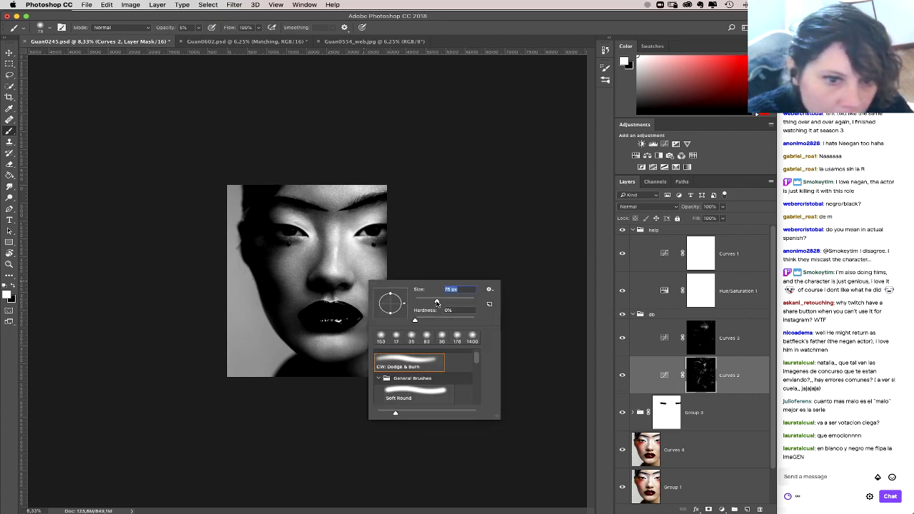
key(Return)
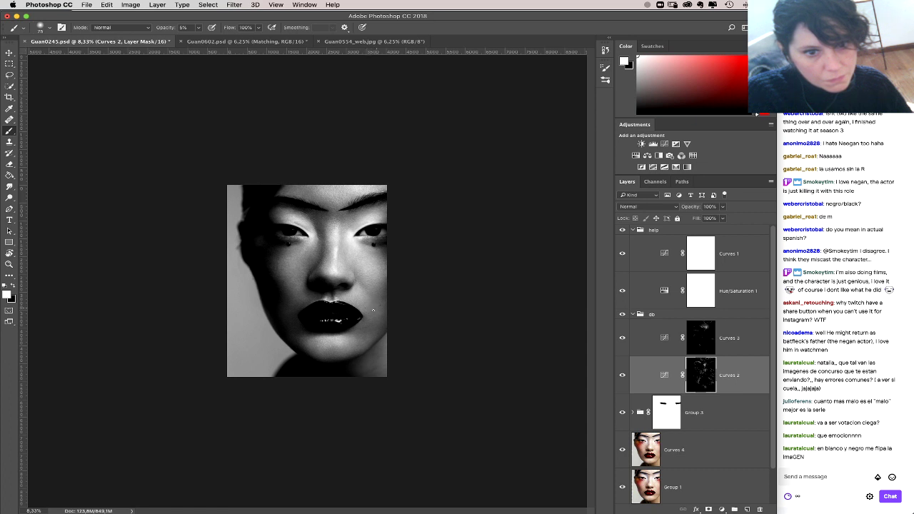
key(alt+bracketright)
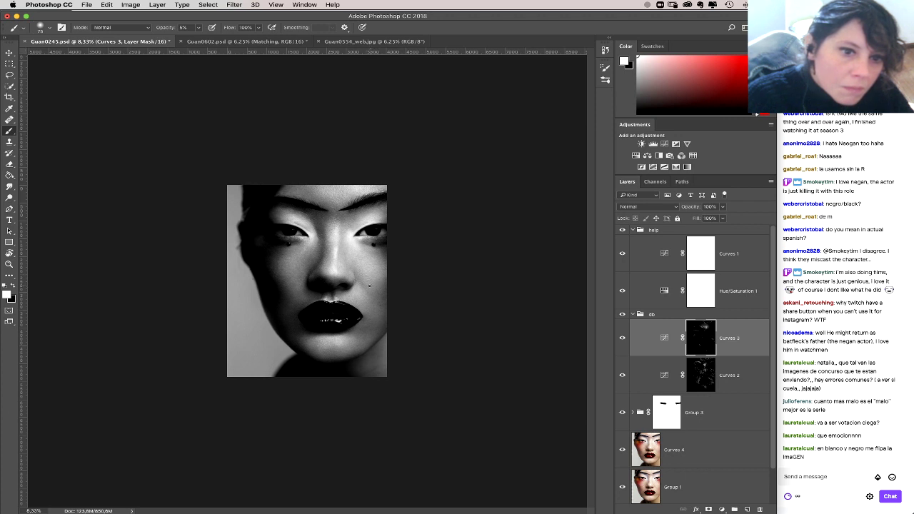
Step: Toggle the db group for a before/after look and resize the brush to 220 px
click(621, 314)
click(622, 314)
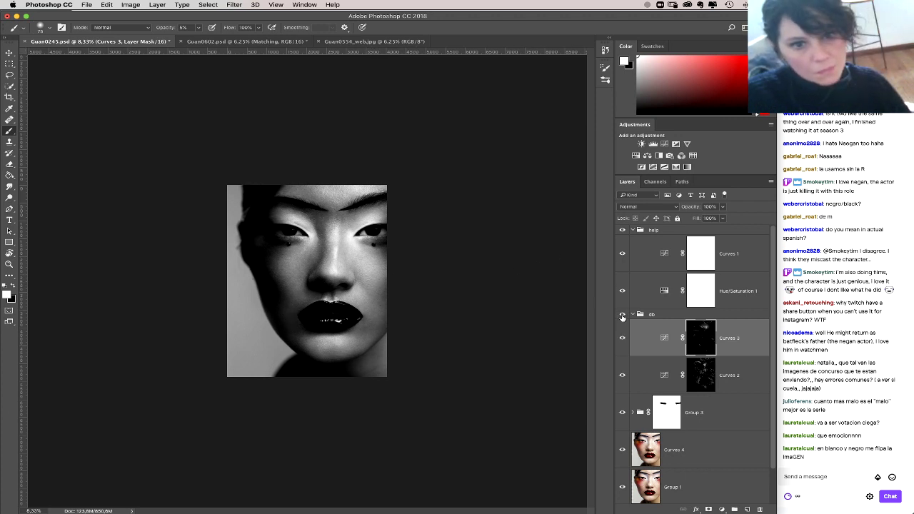
right_click(368, 312)
key(Return)
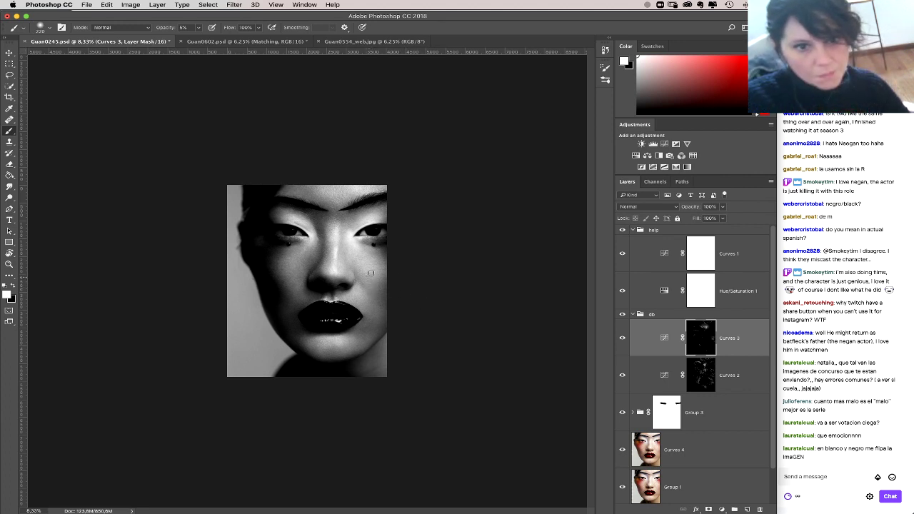
Step: Select the Curves 2 mask and set the brush size to 50 px
click(701, 376)
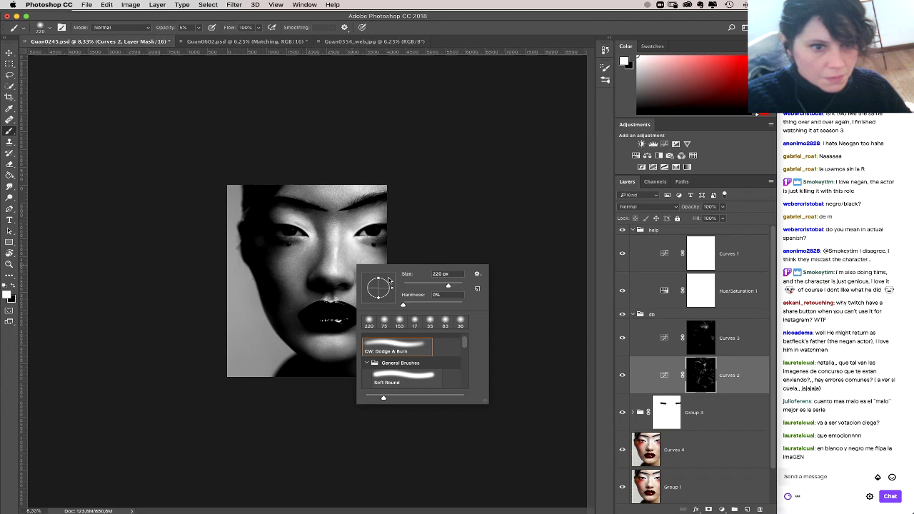
double_click(439, 274)
text(50)
key(Return)
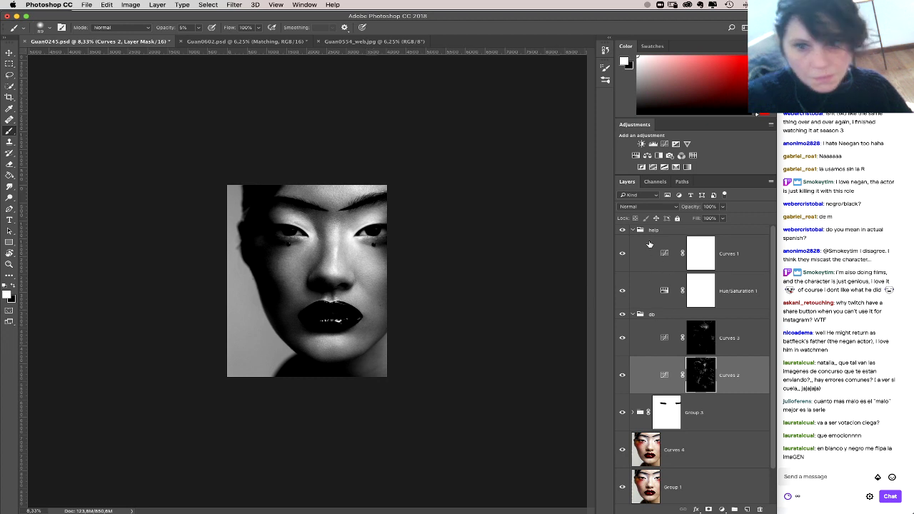
Step: Hide the help group to see colour and toggle the db group to compare
click(621, 229)
click(623, 315)
click(622, 314)
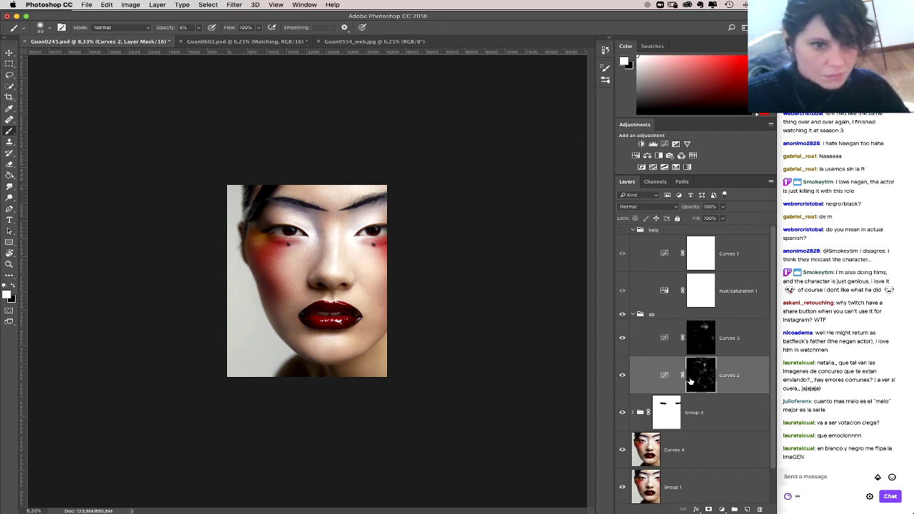
Step: Turn the help view back on, select the Curves 3 mask, and set an 84 px brush
click(622, 230)
click(704, 341)
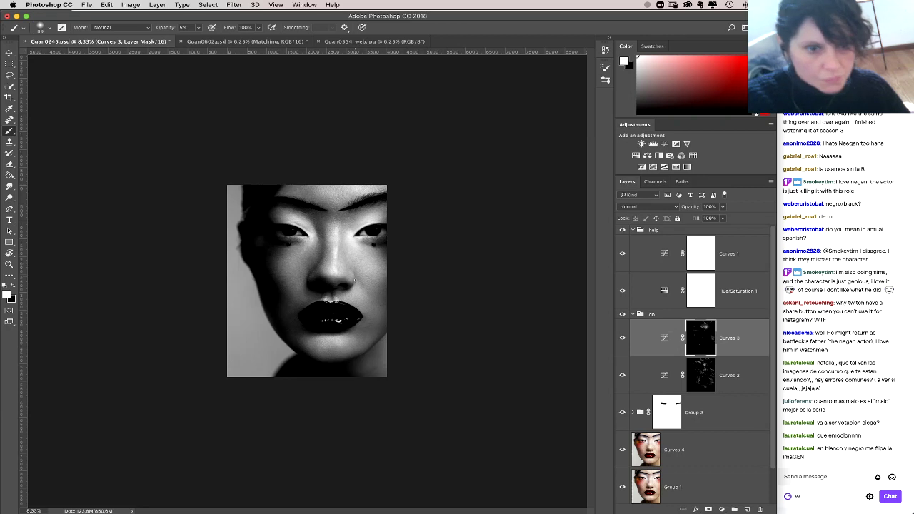
right_click(355, 281)
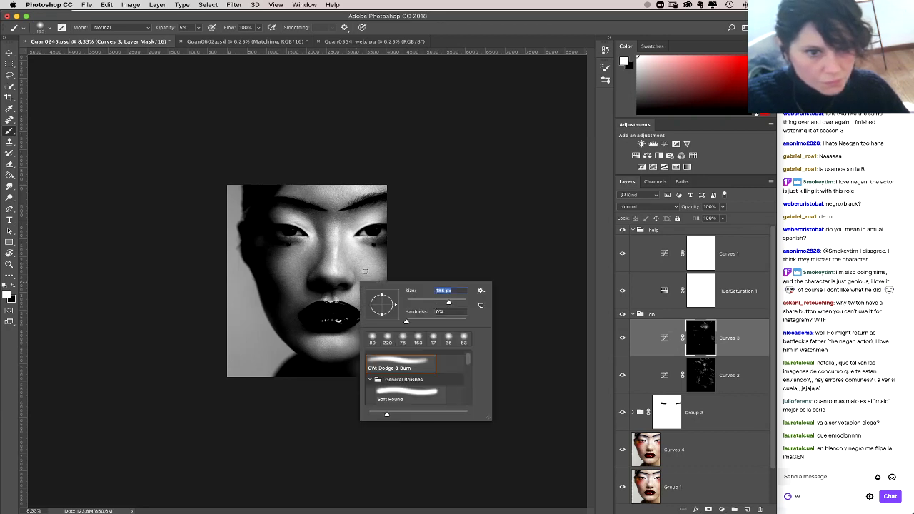
right_click(381, 288)
drag(476, 309, 458, 309)
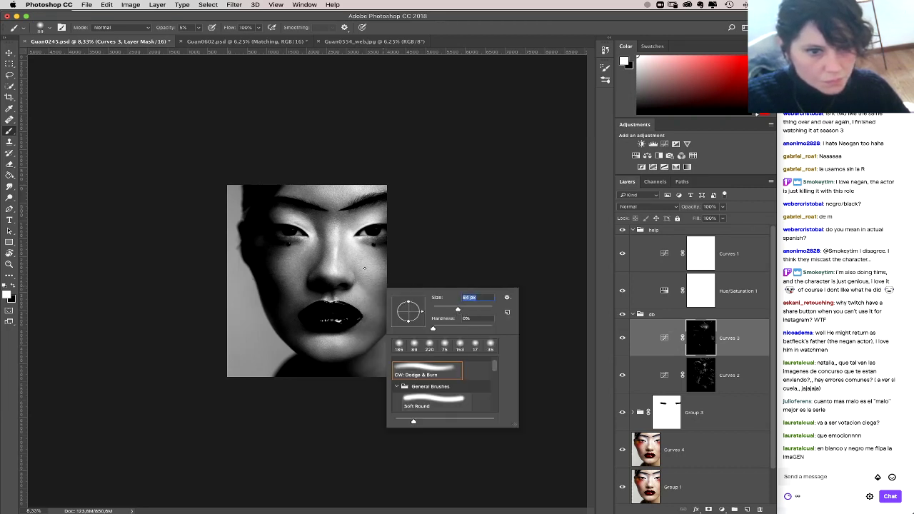
click(357, 265)
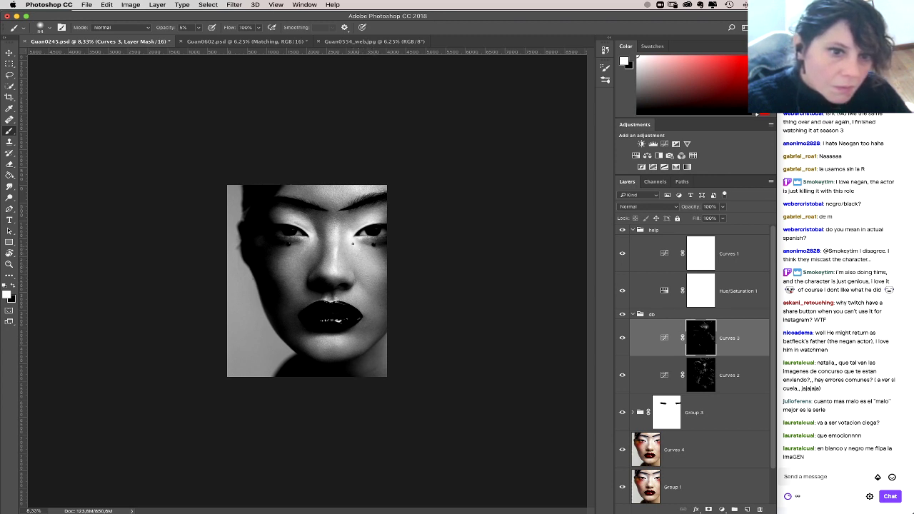
Step: Switch to the Curves 2 mask and enlarge the brush considerably
click(696, 362)
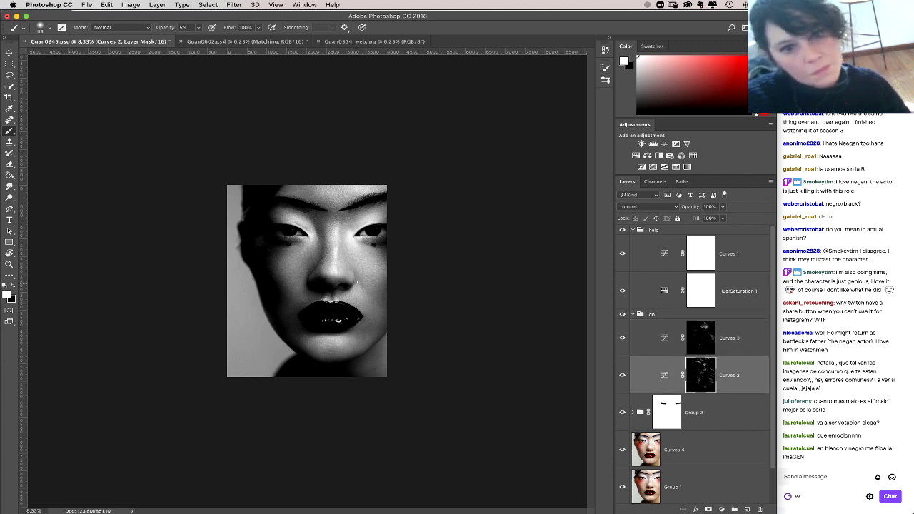
right_click(416, 294)
drag(452, 303, 468, 305)
click(388, 245)
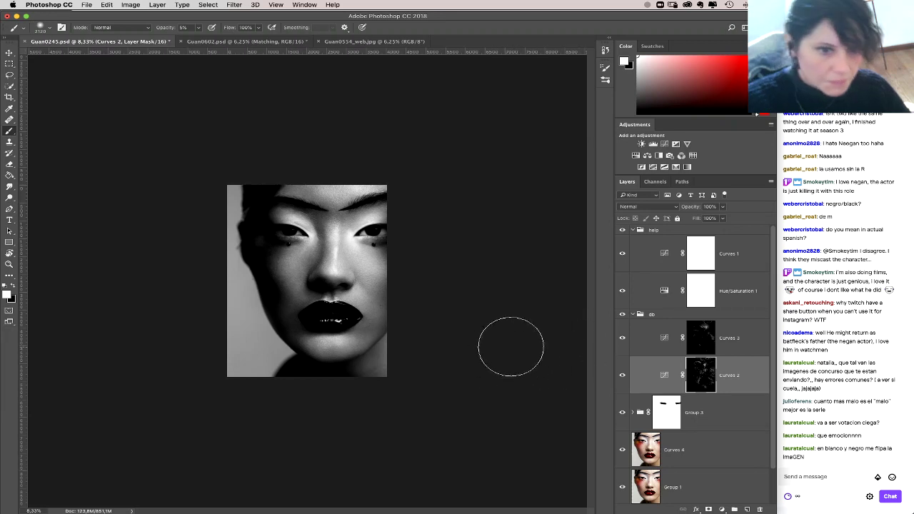
Step: Hide the help group, toggle the db corrections, and zoom in to check colour and tones
click(621, 230)
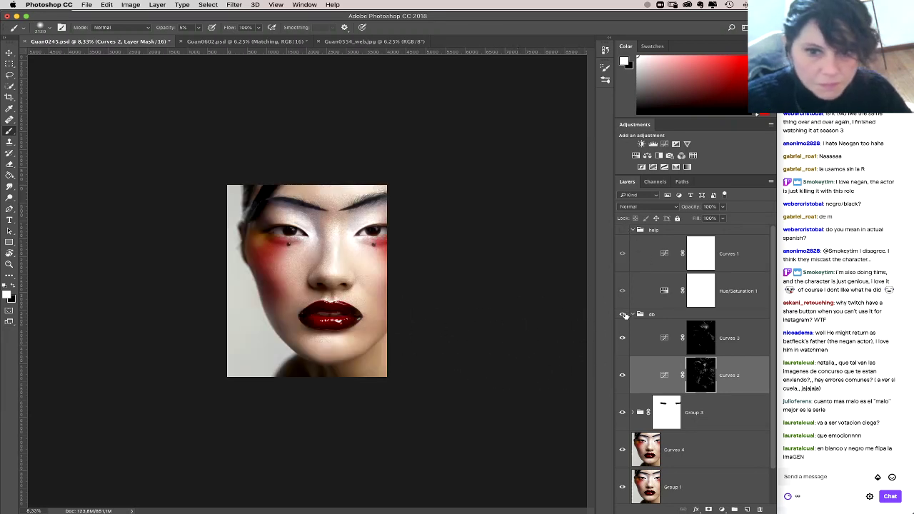
click(621, 314)
click(623, 314)
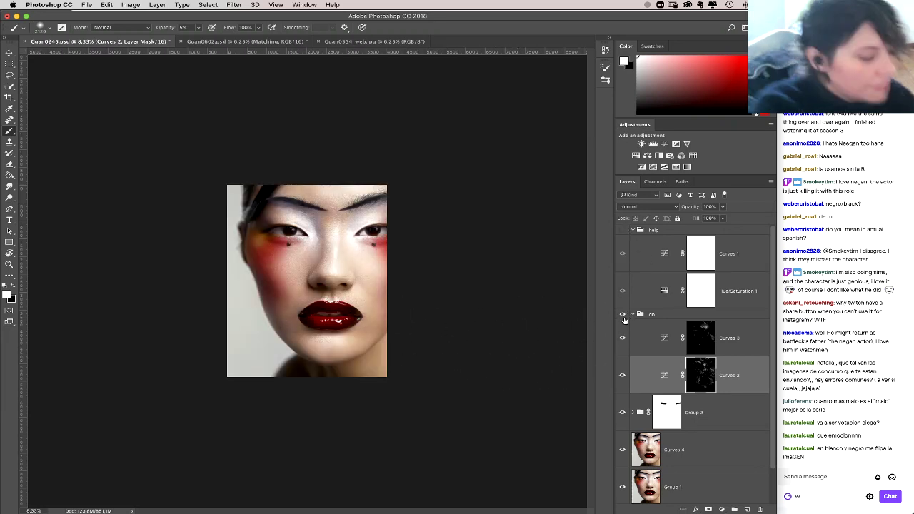
key(super+equal)
key(super+equal)
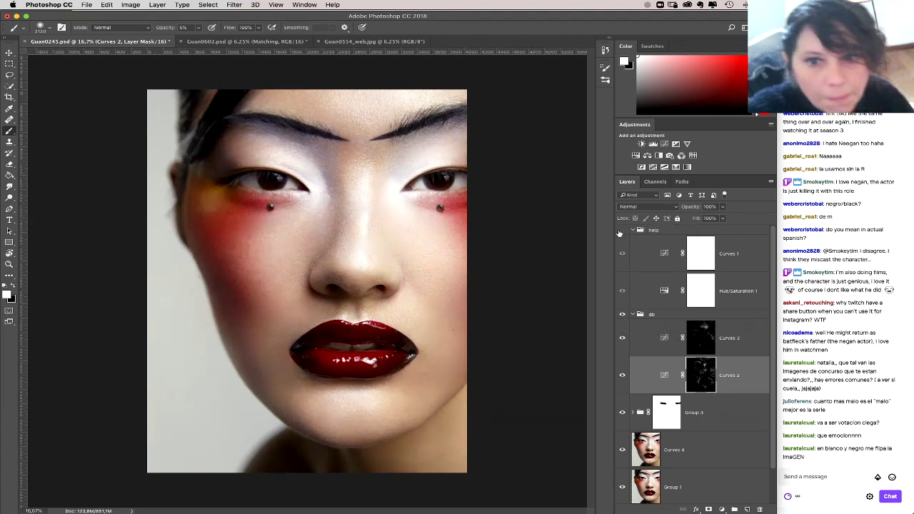
click(622, 231)
click(621, 231)
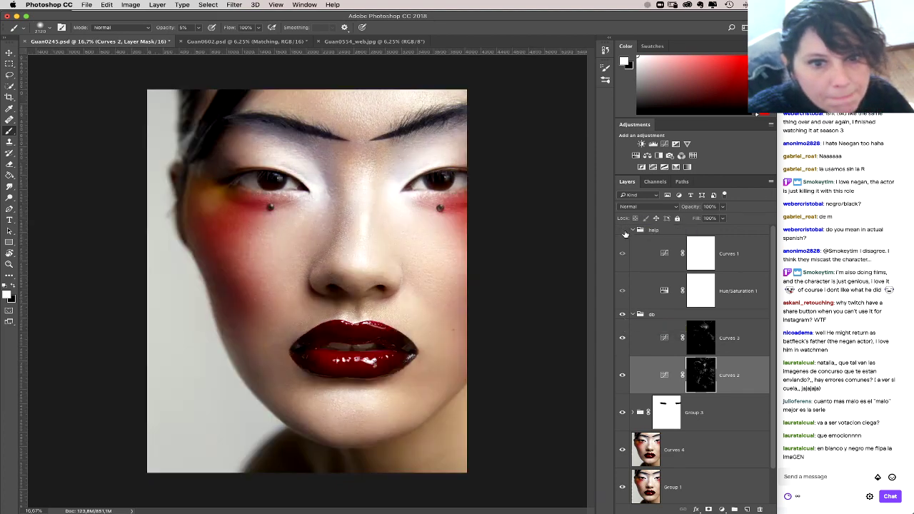
Step: Paint over the nose and cheek on the Curves 3 mask with an enlarged brush
click(703, 352)
right_click(427, 207)
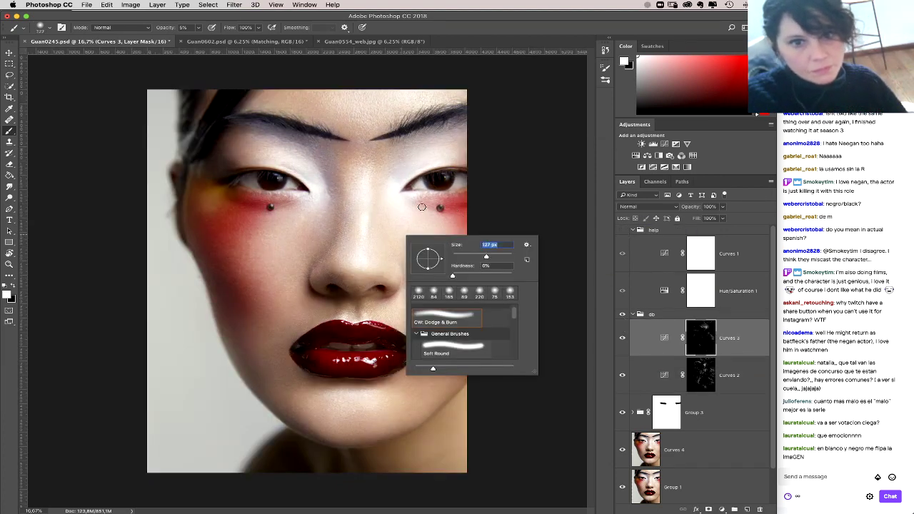
key(Return)
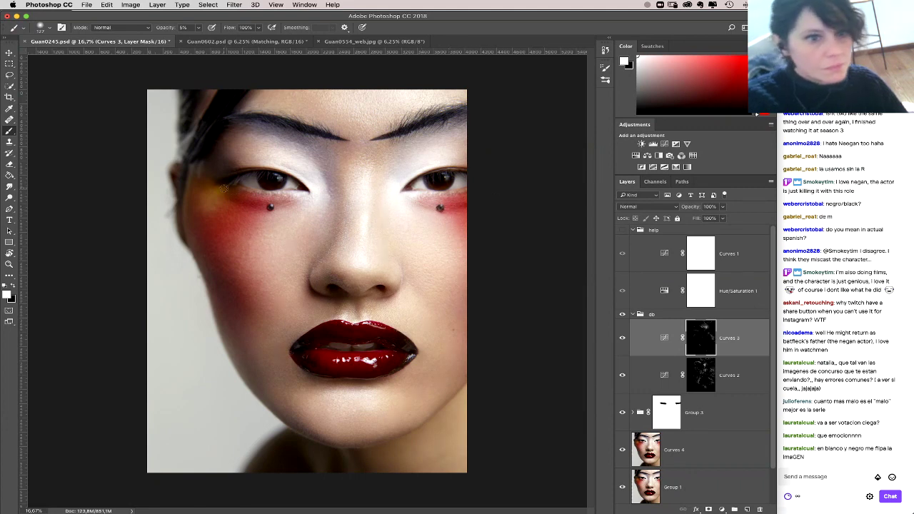
right_click(308, 193)
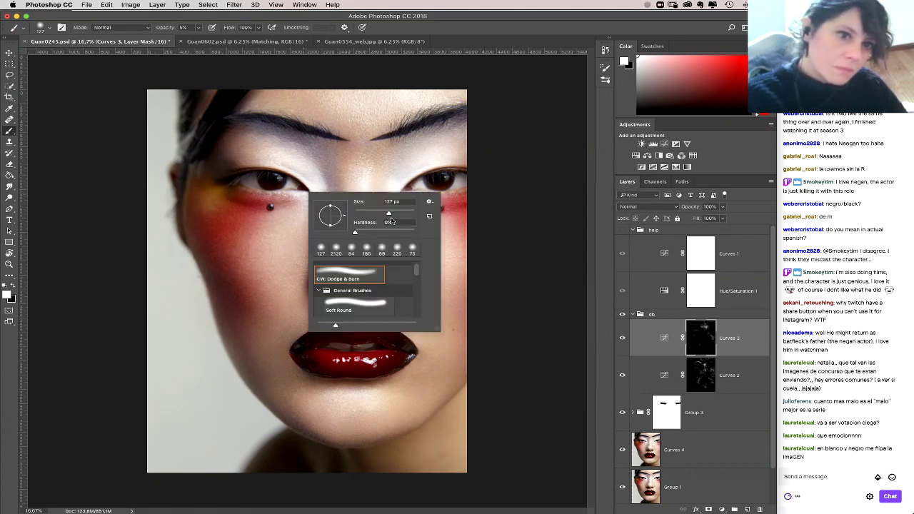
drag(392, 217, 407, 214)
key(Return)
mouse_move(396, 150)
mouse_down()
mouse_move(384, 243)
mouse_move(384, 172)
mouse_move(332, 202)
mouse_up()
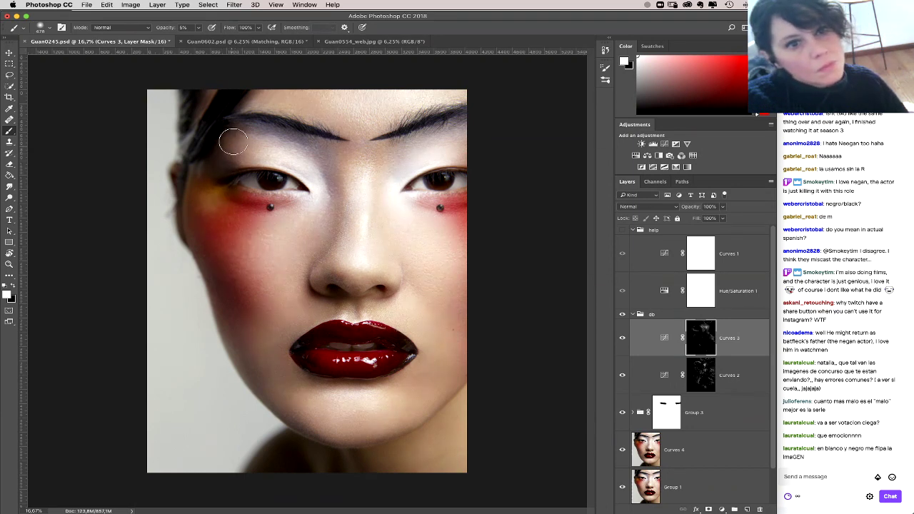
Step: Switch to the Curves 2 mask and shrink the brush from 159 px to 84 px
key(alt+bracketleft)
right_click(253, 190)
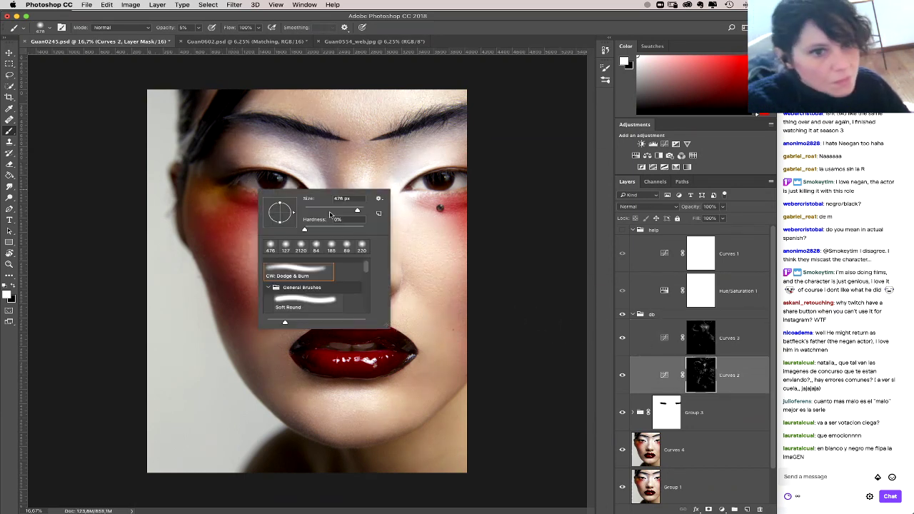
drag(330, 214, 343, 210)
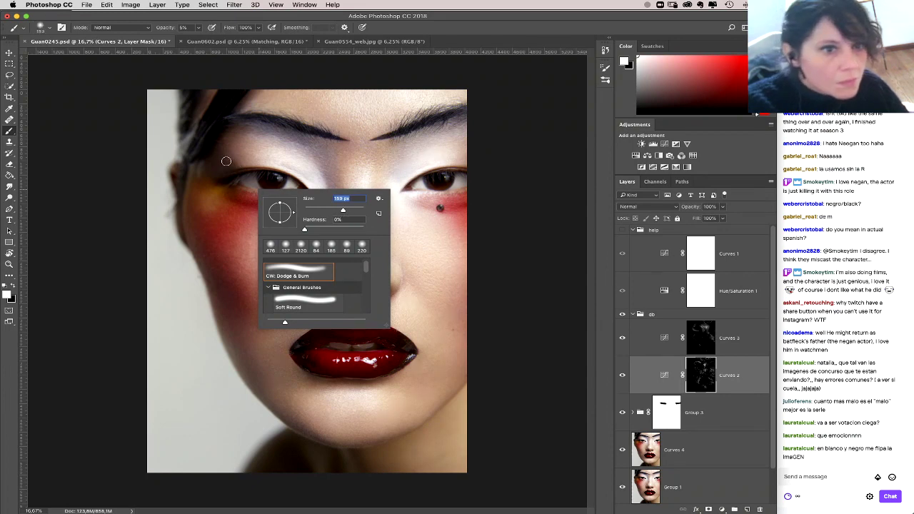
click(225, 161)
right_click(263, 180)
drag(335, 202, 325, 194)
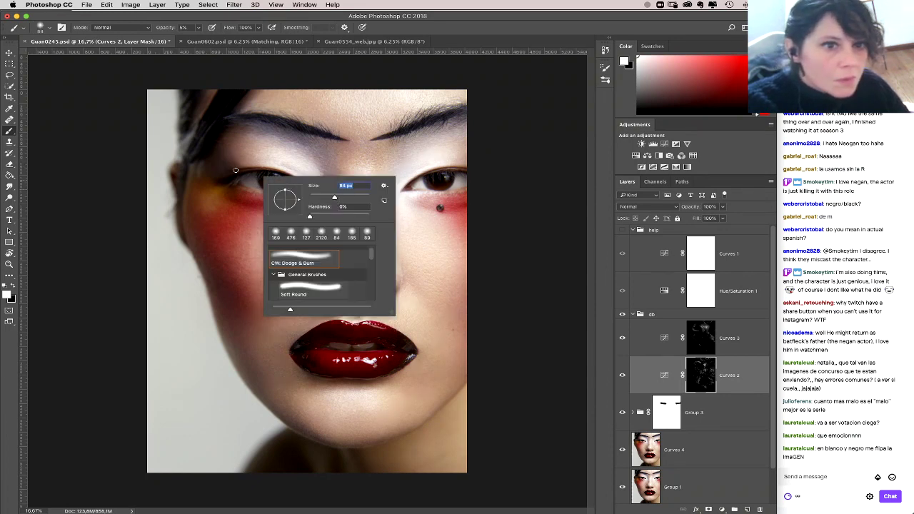
click(235, 164)
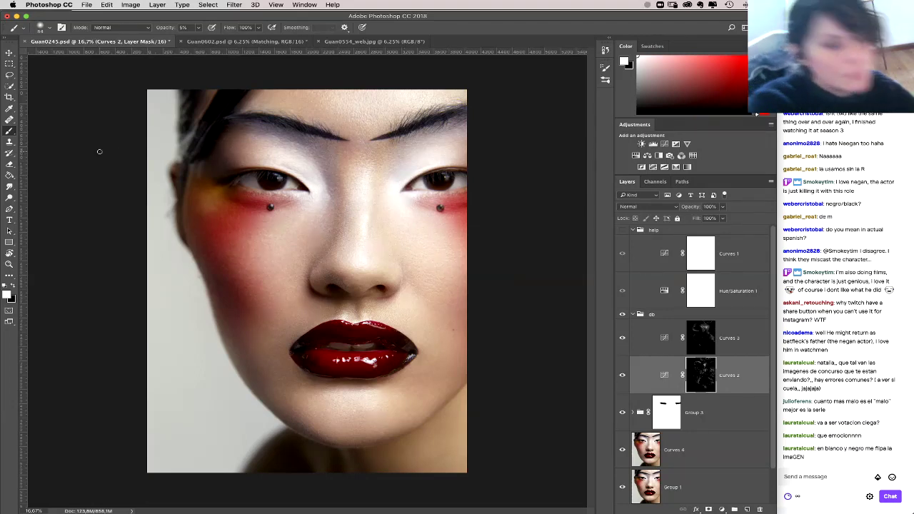
key(ctrl+minus)
key(ctrl+minus)
key(ctrl+minus)
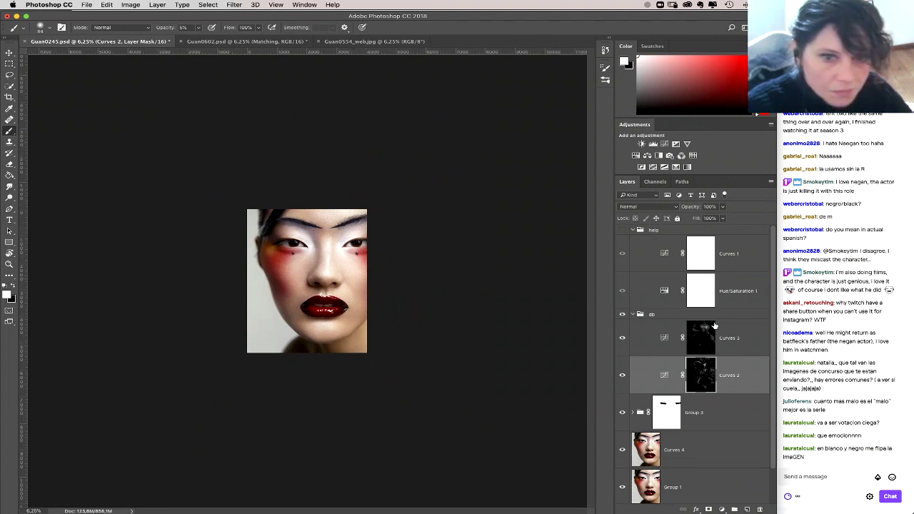
Step: Target the Curves 3 mask and enlarge the brush for broad painting
click(697, 343)
right_click(342, 288)
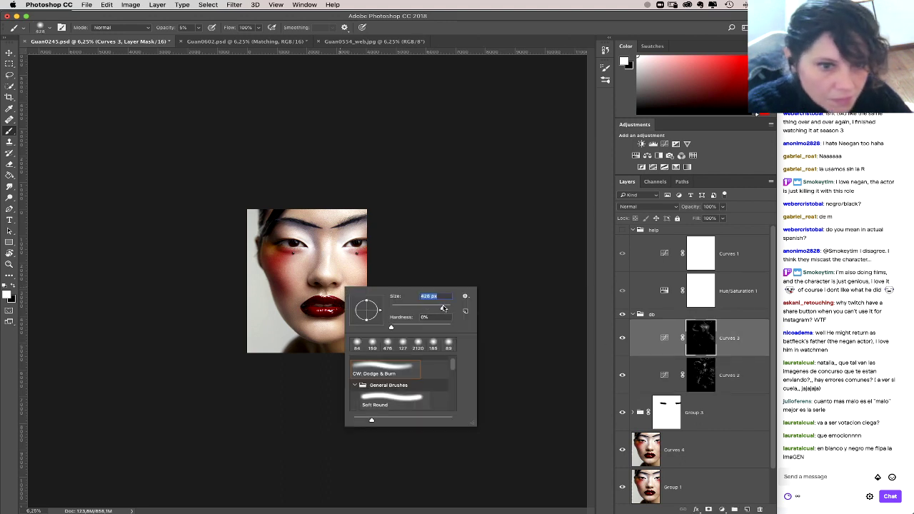
click(345, 273)
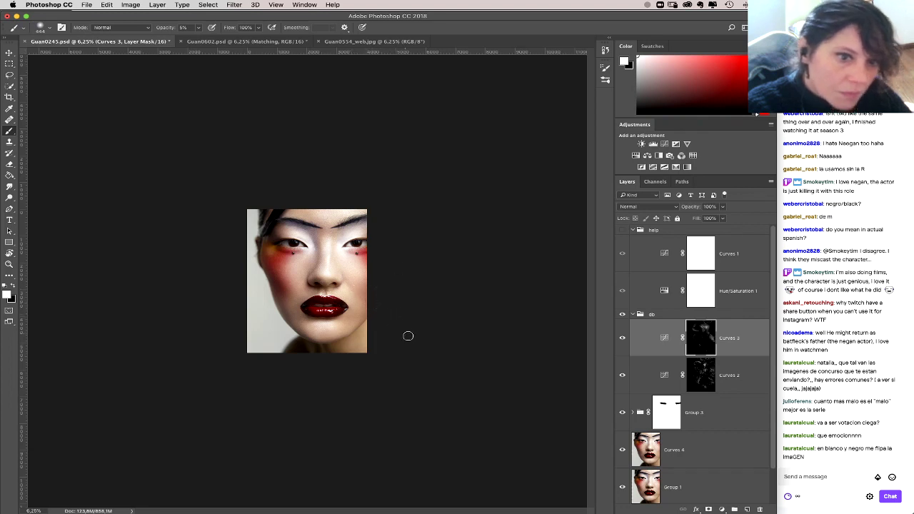
Step: Select the Curves 2 mask, zoom in on the face, and reduce the brush size
click(696, 376)
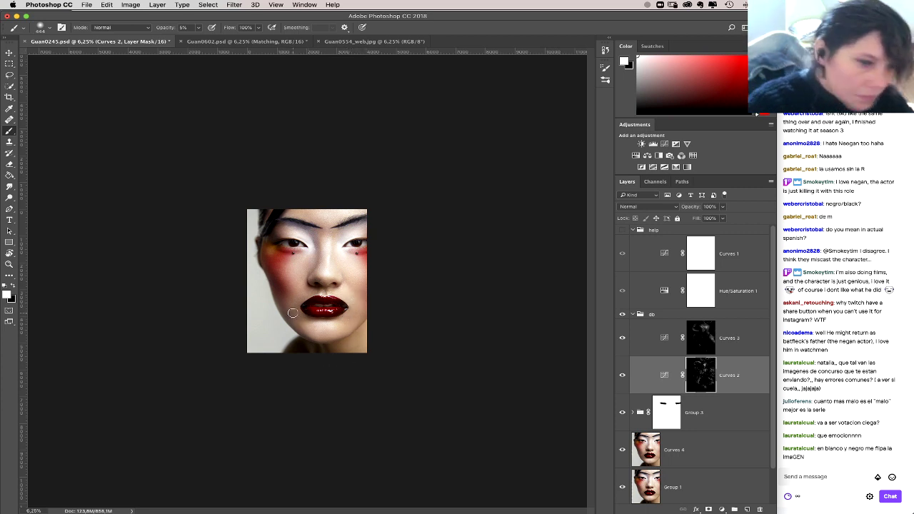
key(super+plus)
key(super+plus)
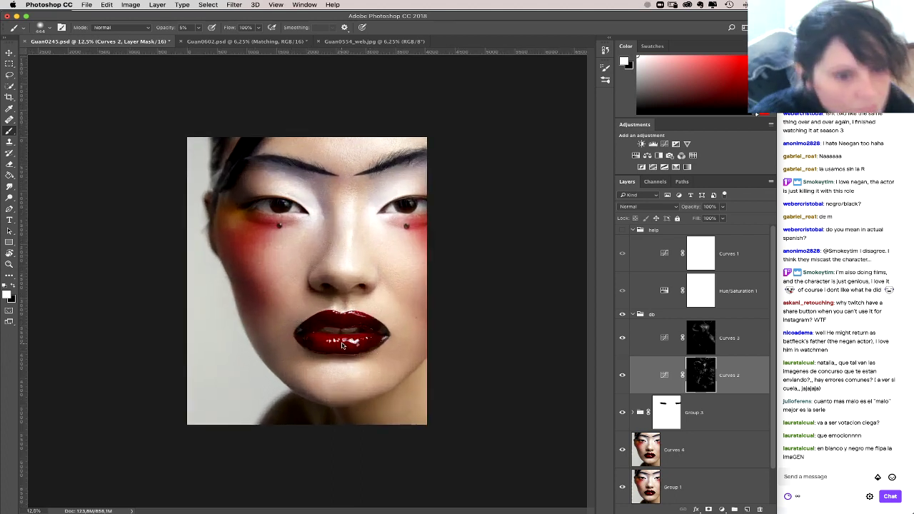
right_click(348, 344)
drag(435, 365, 411, 366)
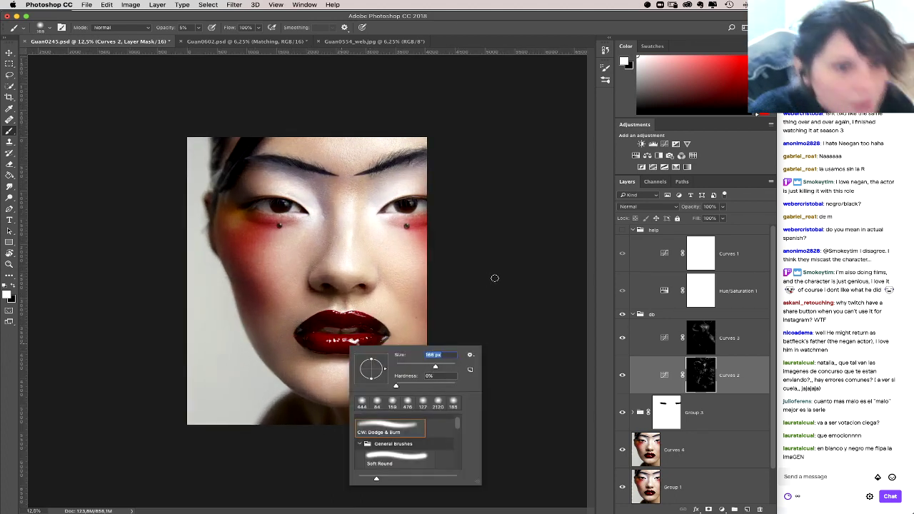
click(506, 321)
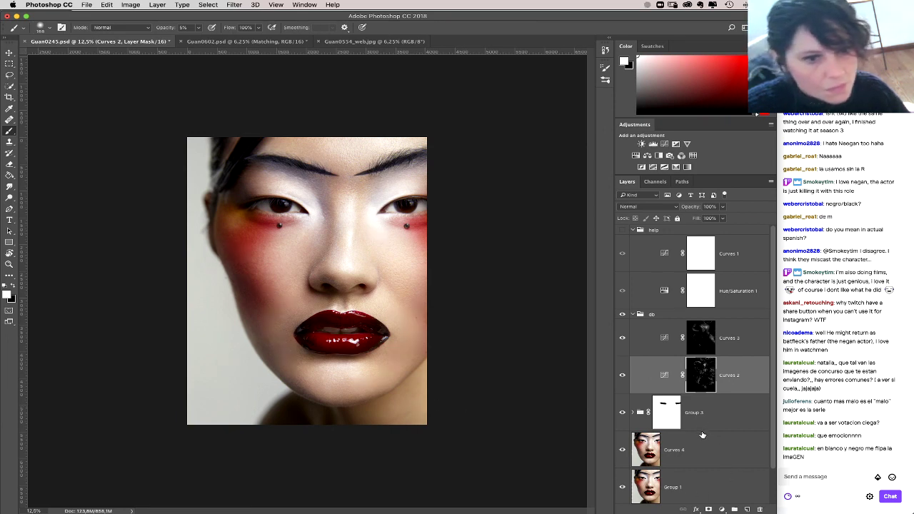
key(super+equal)
key(super+equal)
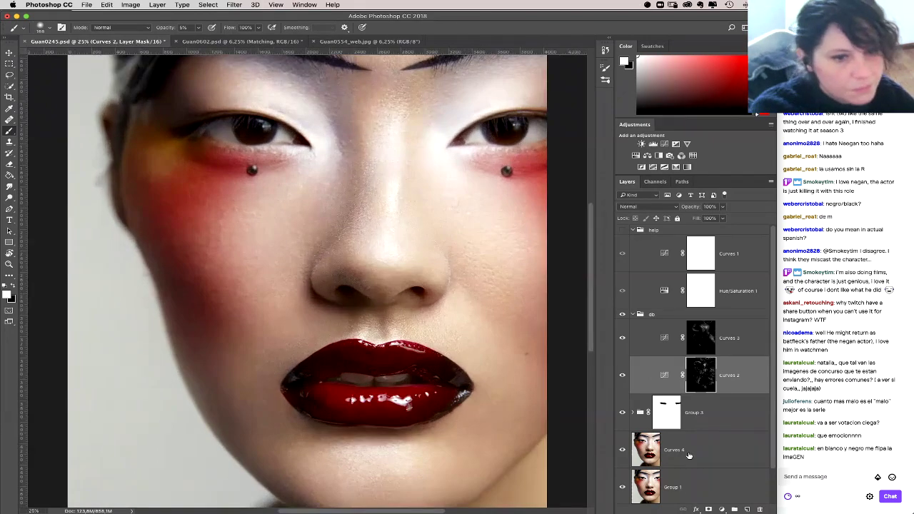
Step: Bring the lips and nose into view and drop the brush to 19 px
drag(365, 349, 403, 281)
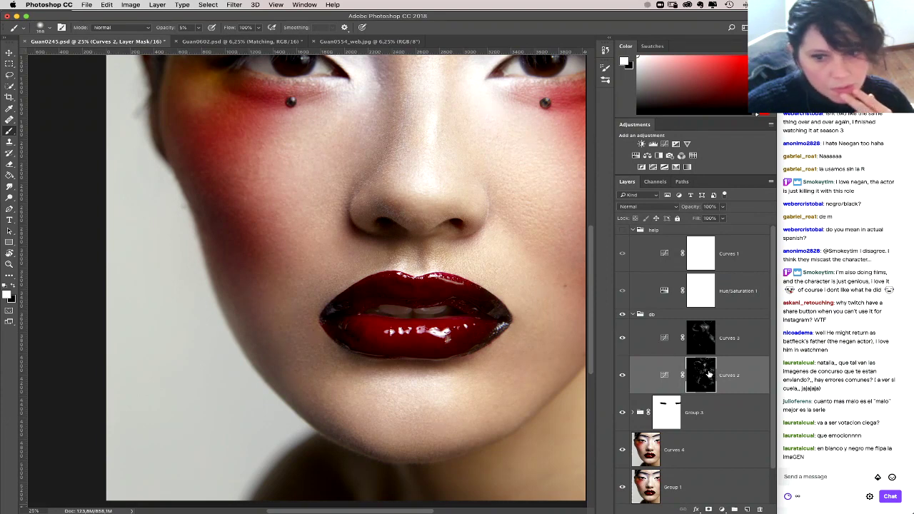
right_click(390, 360)
mouse_move(417, 386)
mouse_down()
mouse_move(337, 353)
mouse_move(342, 364)
mouse_up()
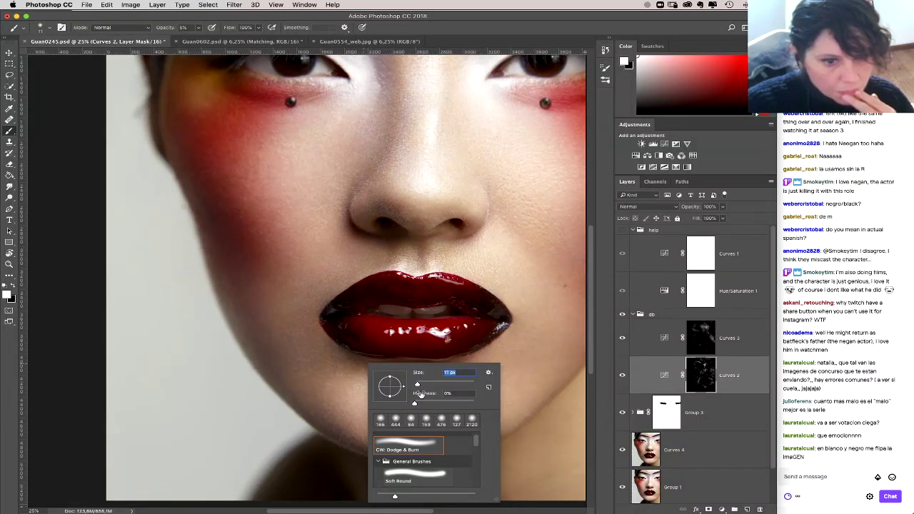
drag(421, 393, 420, 386)
key(Return)
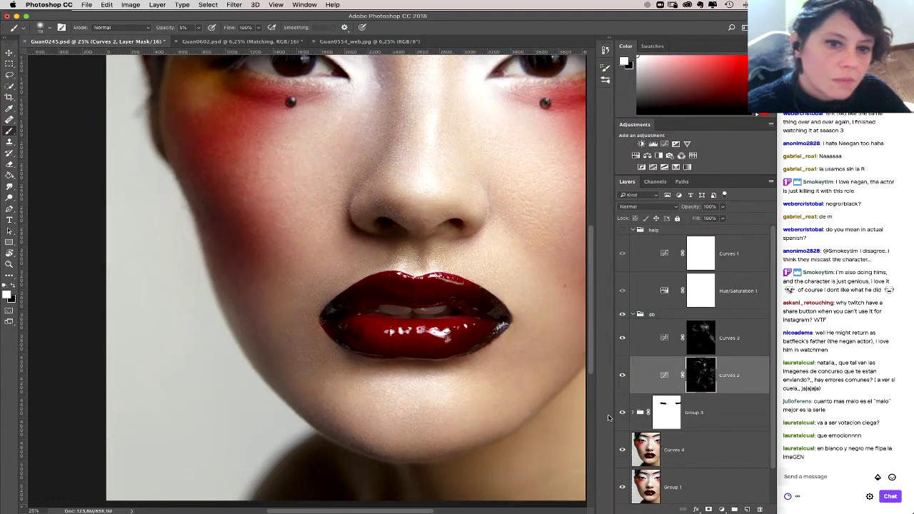
scroll(555, 404, right, 3)
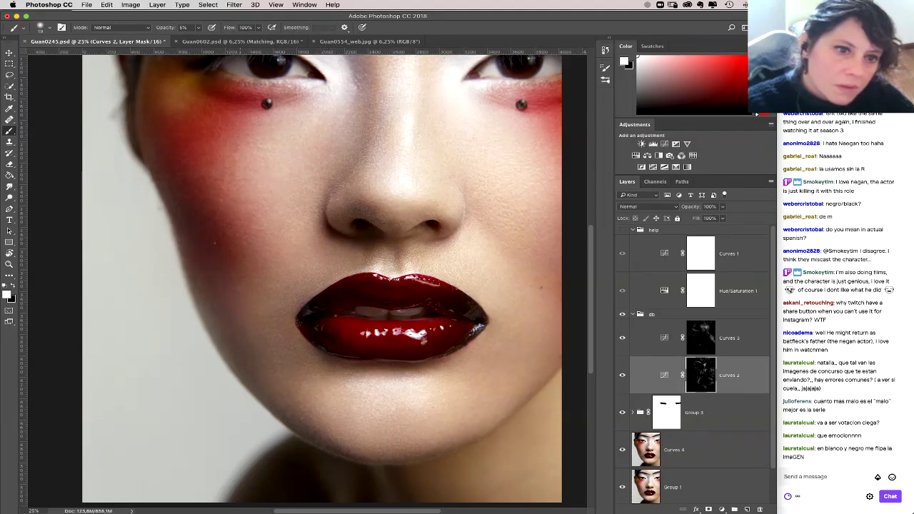
Step: Select the right half of the face below the nose and paste a merged copy as Layer 1
click(9, 64)
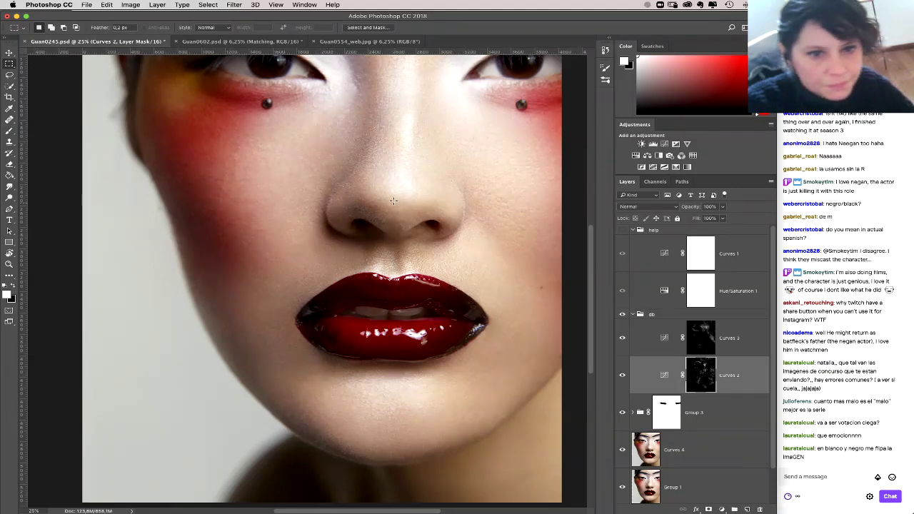
drag(386, 175, 575, 498)
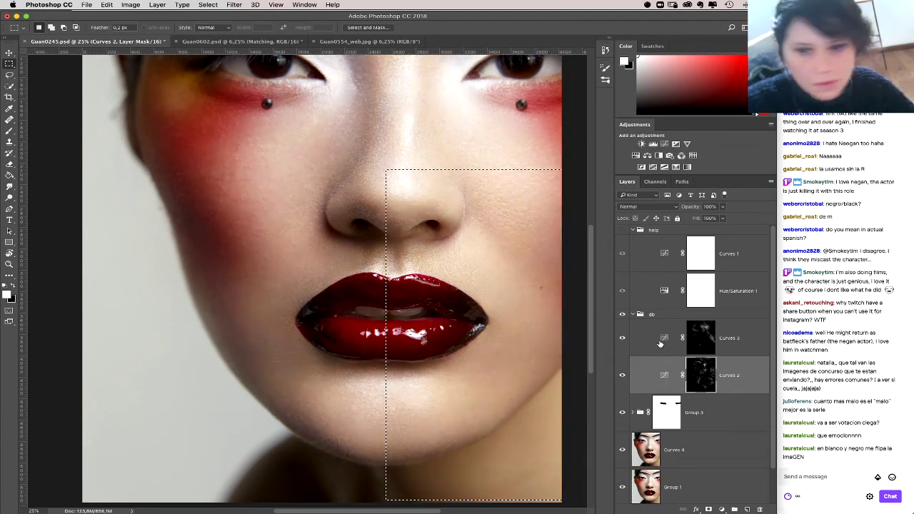
key(alt+bracketright)
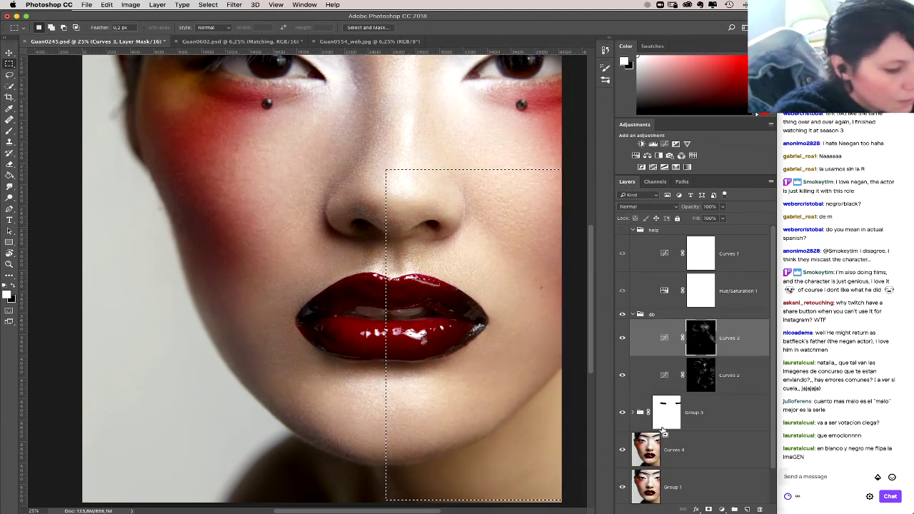
key(super+shift+c)
key(super+v)
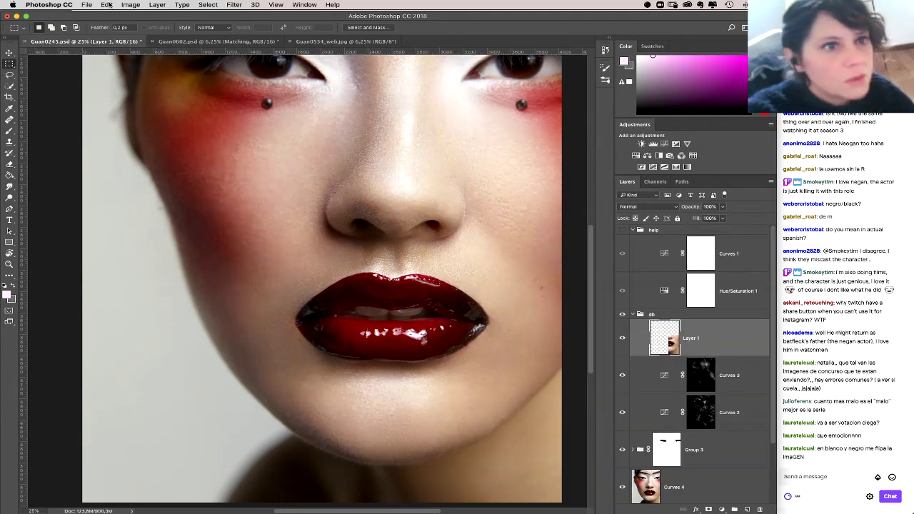
Step: Flip Layer 1 horizontally and align it over the left side of the face at 48% opacity
click(107, 4)
mouse_move(150, 195)
click(285, 293)
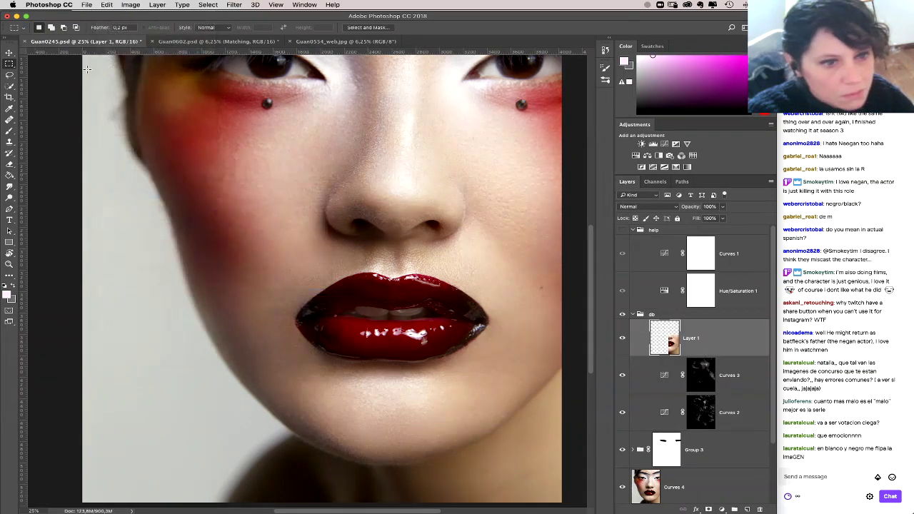
key(v)
drag(524, 286, 356, 295)
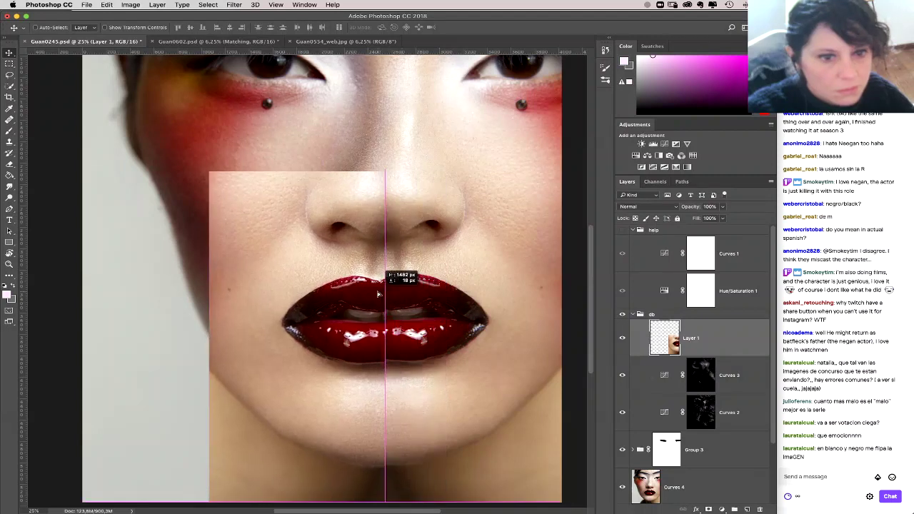
drag(723, 209, 701, 221)
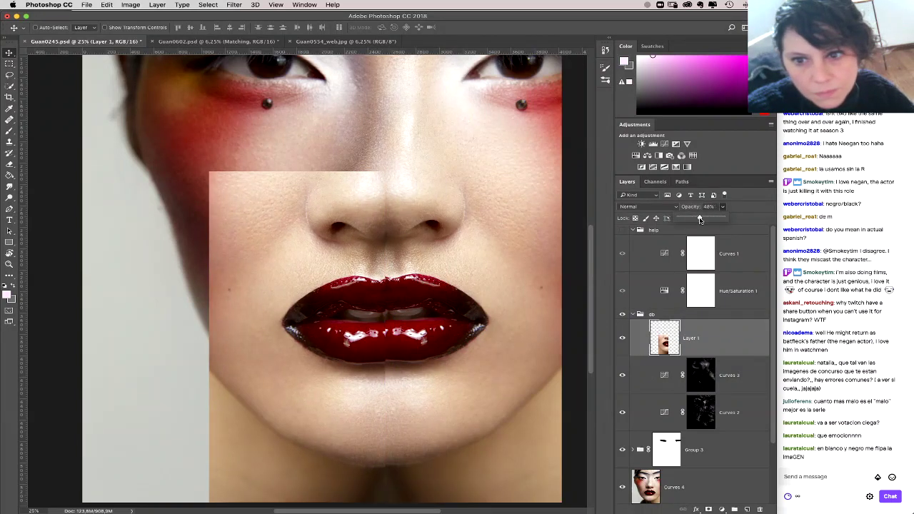
drag(338, 339, 350, 334)
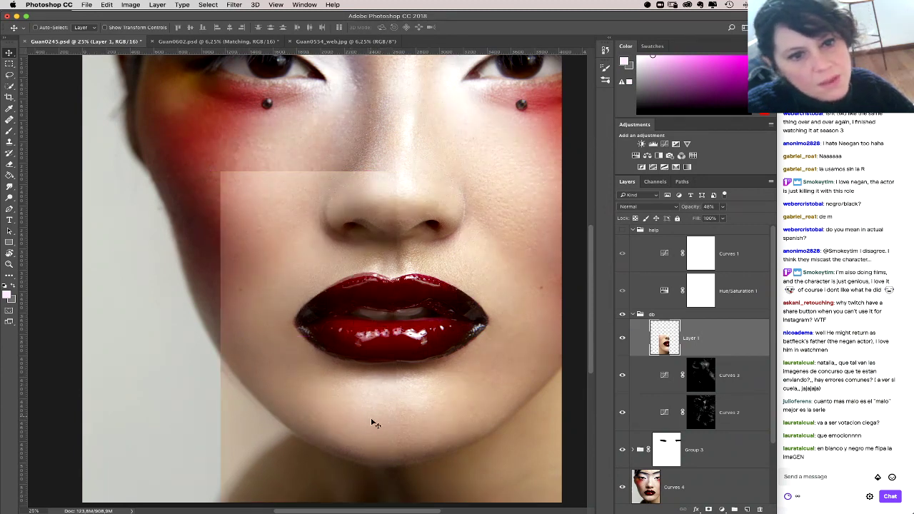
Step: Raise Layer 1 to 100% opacity and add a black layer mask
click(721, 207)
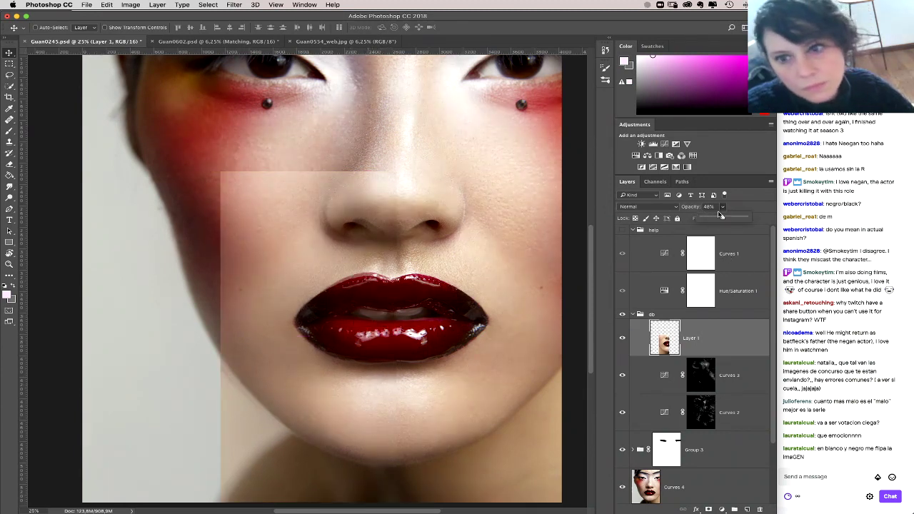
drag(723, 219, 745, 218)
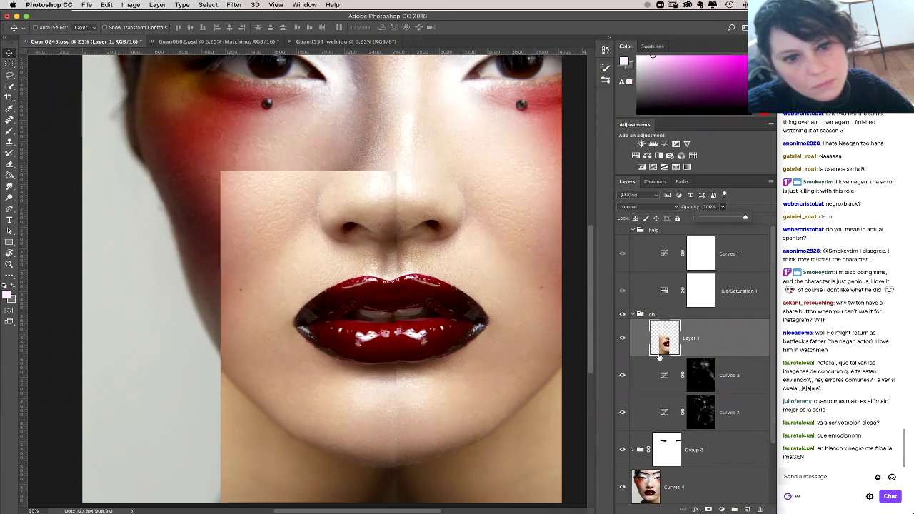
alt+click(708, 509)
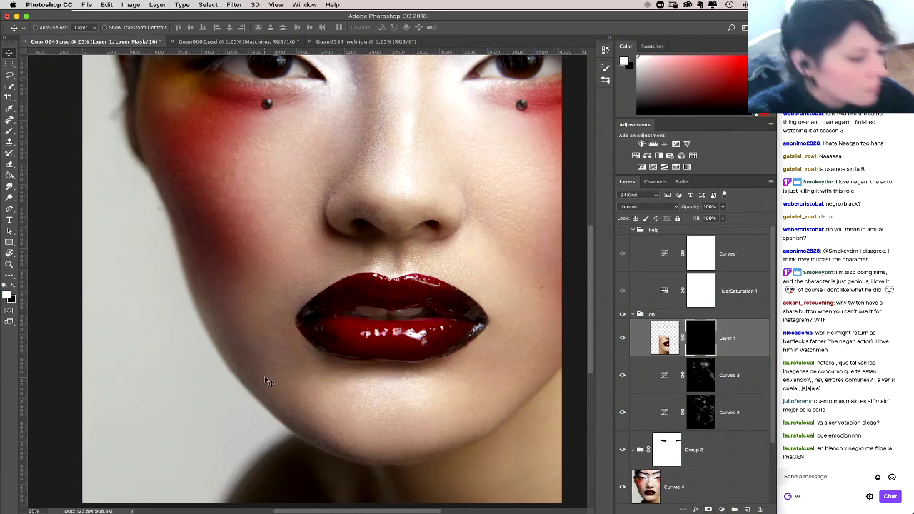
Step: Set up a soft brush of about 508 px for painting on Layer 1's mask
key(b)
right_click(335, 365)
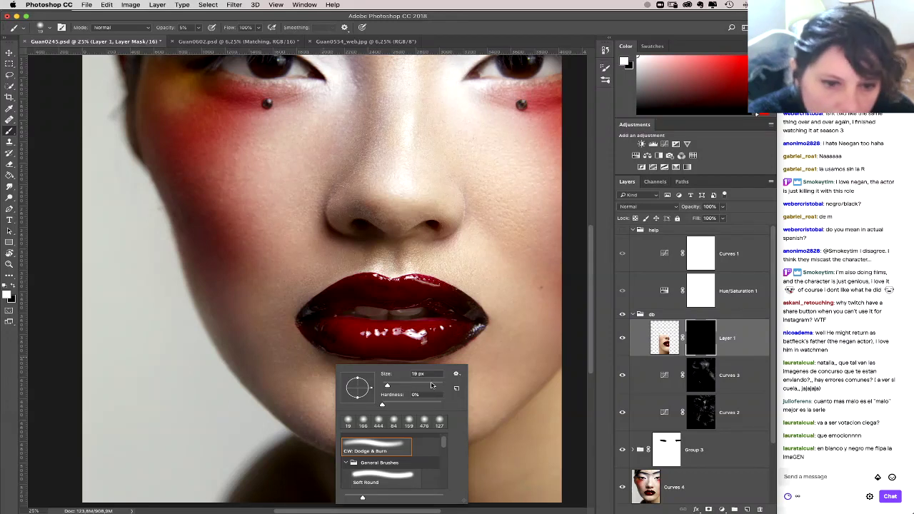
click(435, 386)
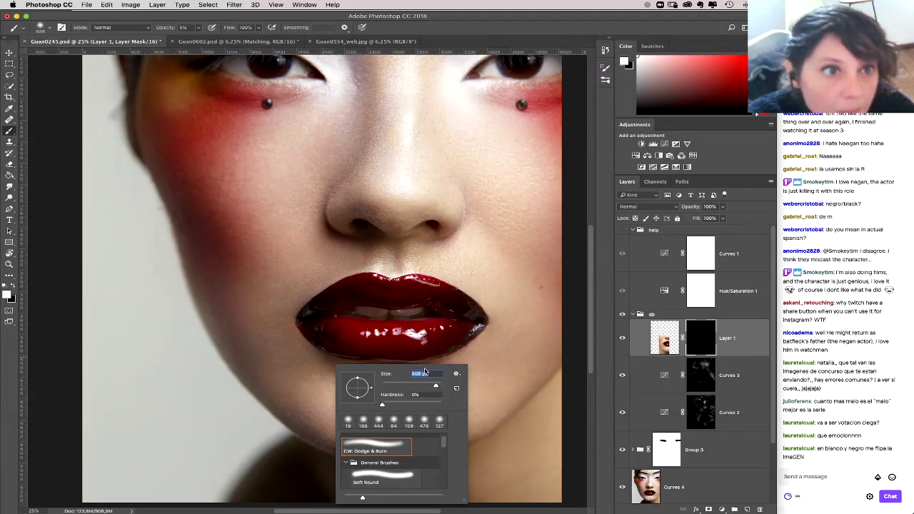
click(302, 351)
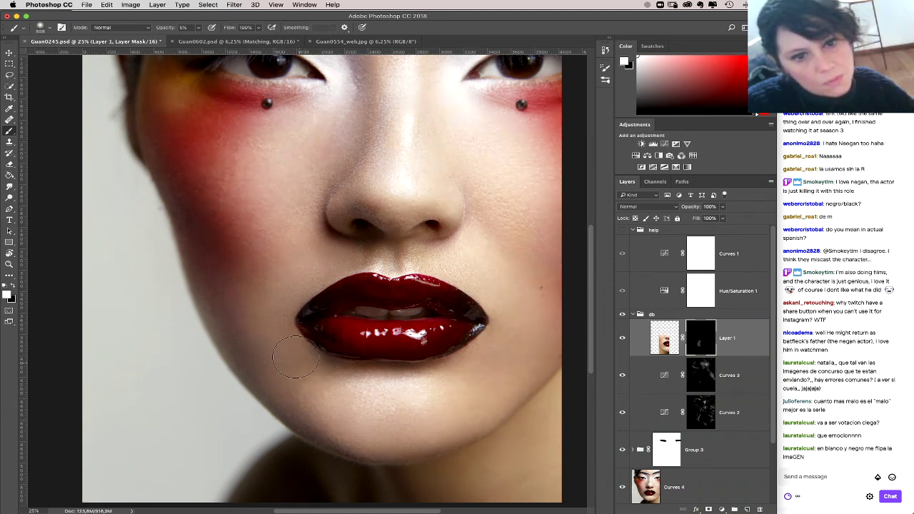
Step: Toggle Layer 1's visibility to compare the lip and cheek retouch
click(623, 338)
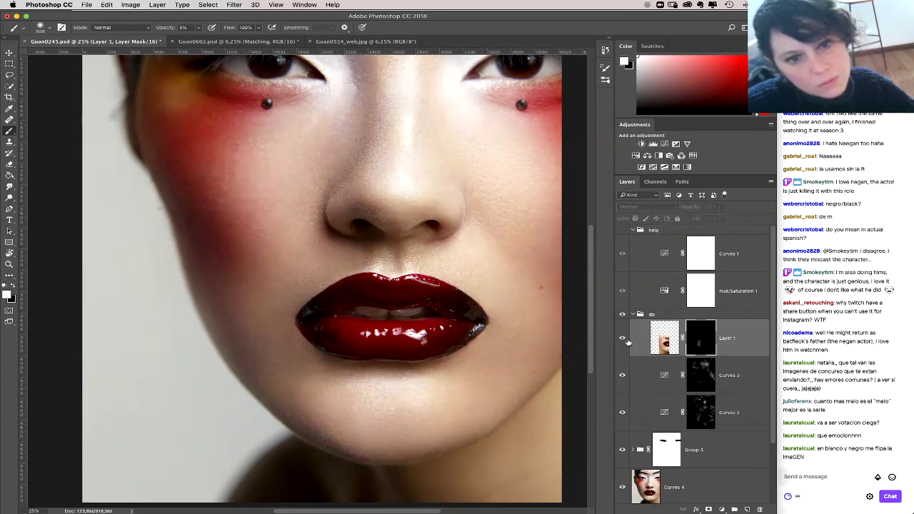
click(624, 339)
click(623, 338)
click(623, 338)
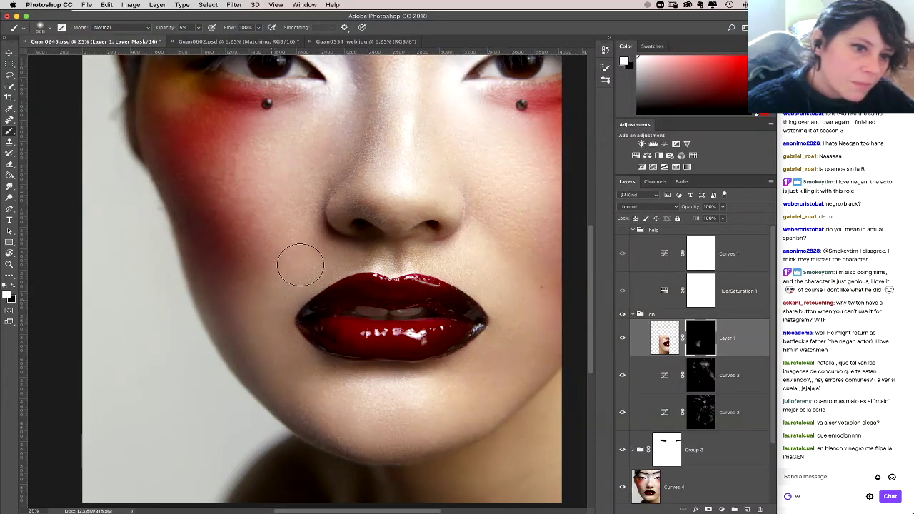
drag(473, 303, 464, 373)
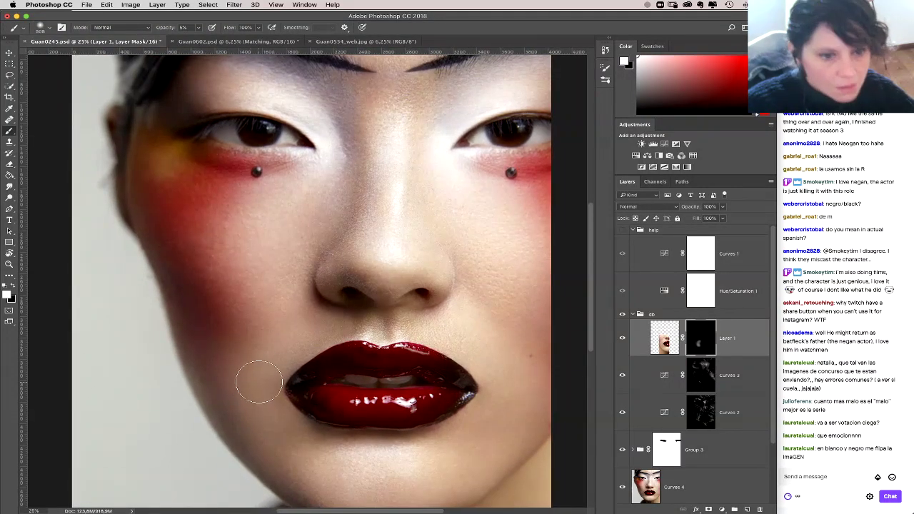
click(621, 337)
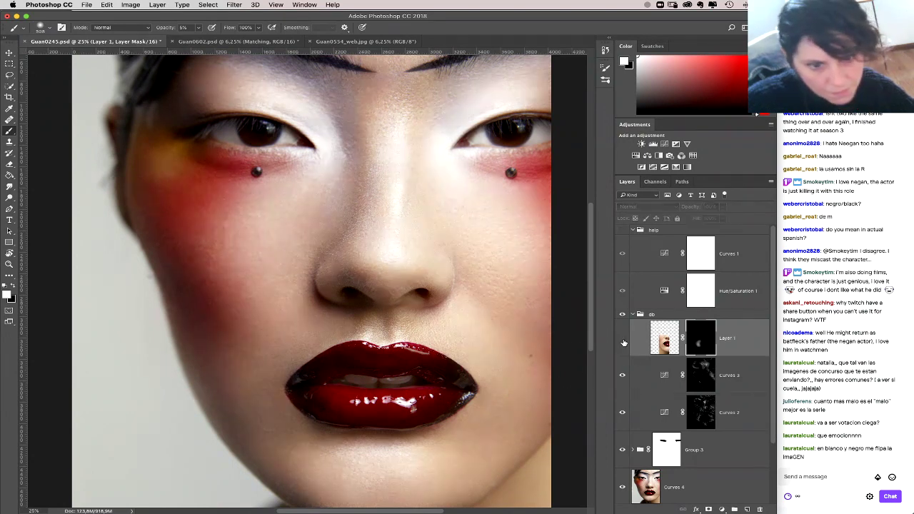
click(621, 337)
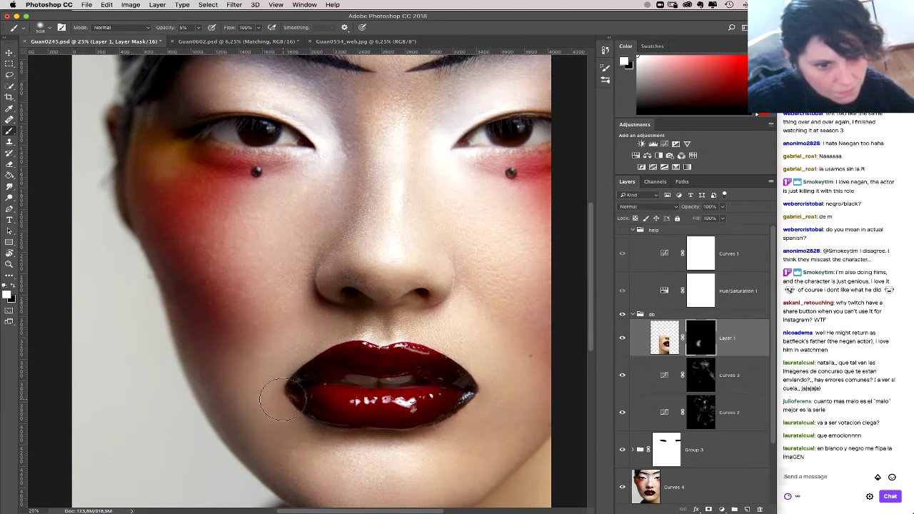
click(721, 509)
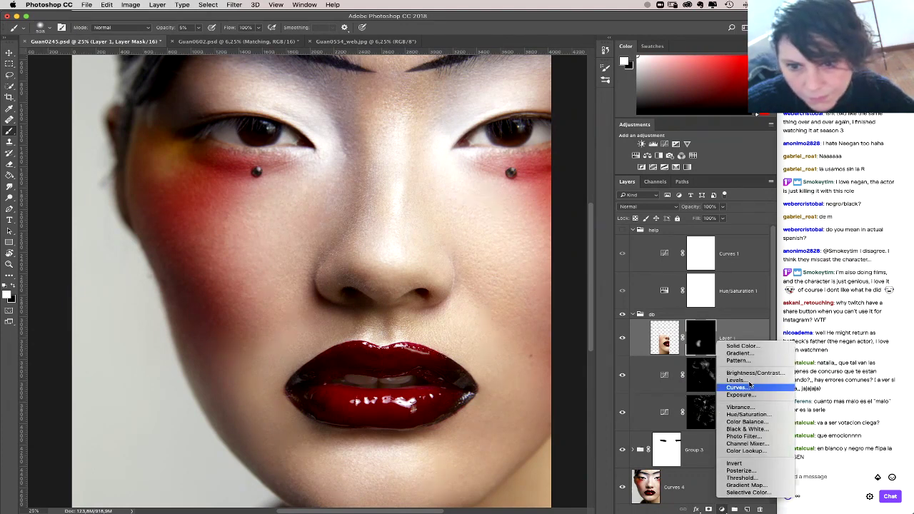
Step: Add a Curves 8 adjustment above Layer 1 and bend its curve down to darken the patch
click(736, 386)
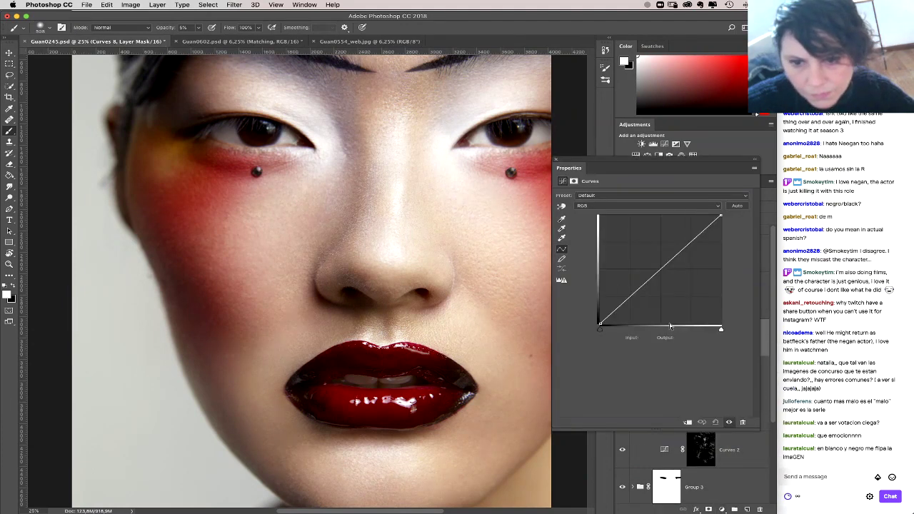
click(663, 280)
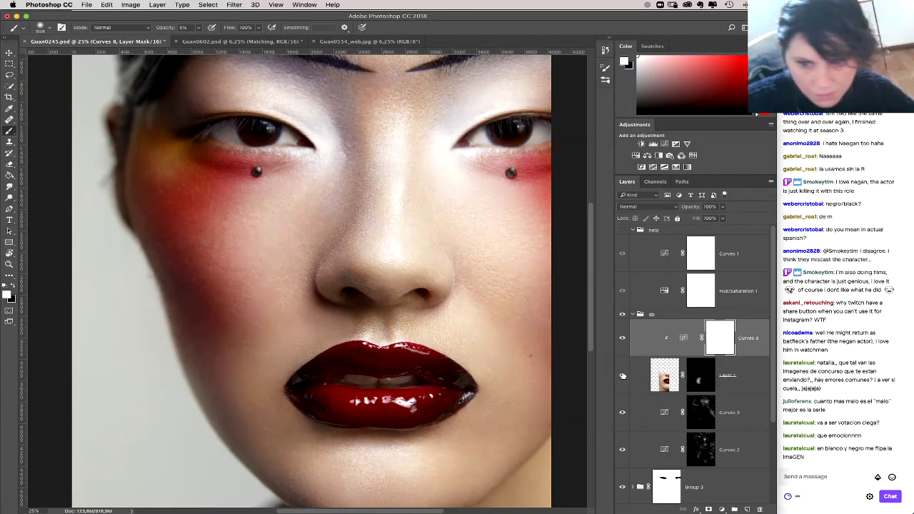
click(622, 381)
click(622, 379)
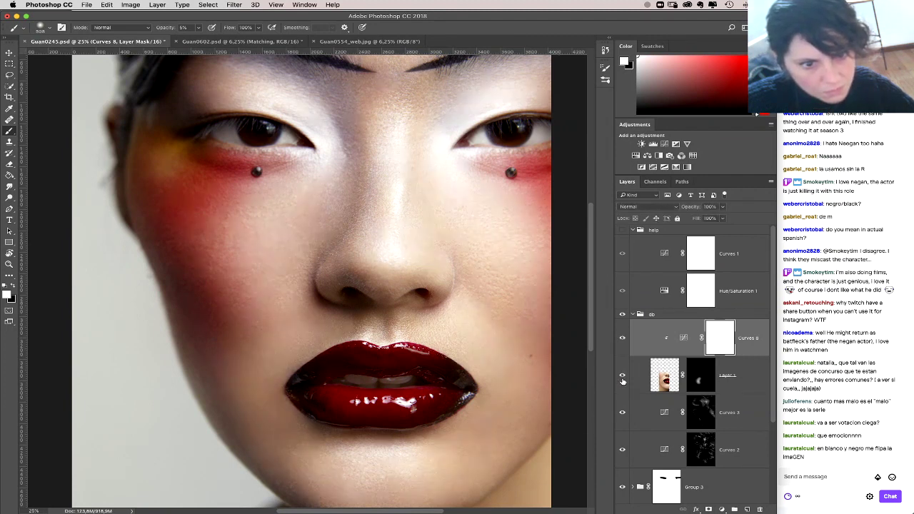
Step: Pull the Curves 8 highlights down to output 248, compare the result, and target Layer 1's mask
click(683, 339)
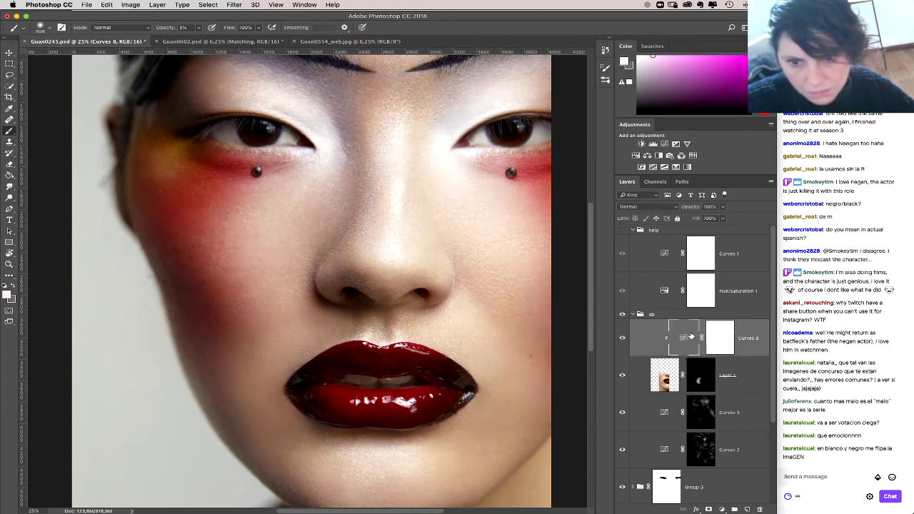
double_click(690, 336)
drag(720, 217, 723, 221)
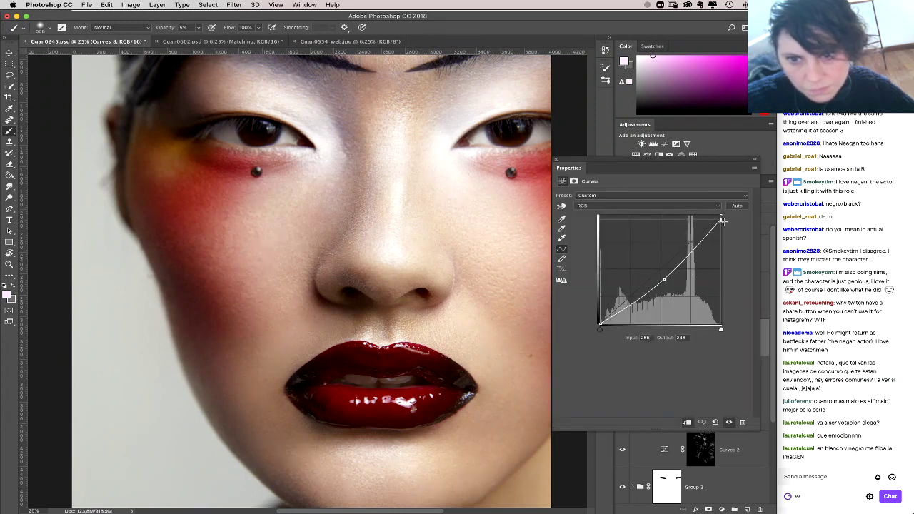
click(557, 161)
click(622, 379)
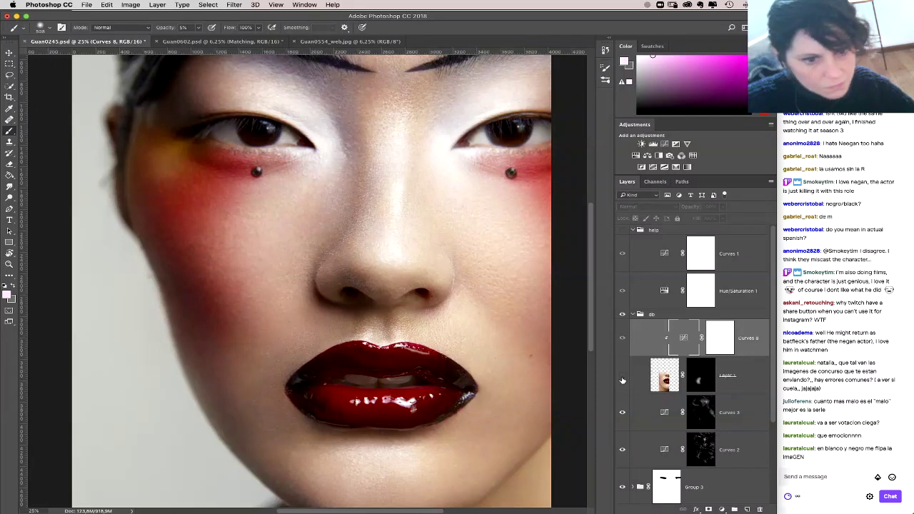
click(622, 378)
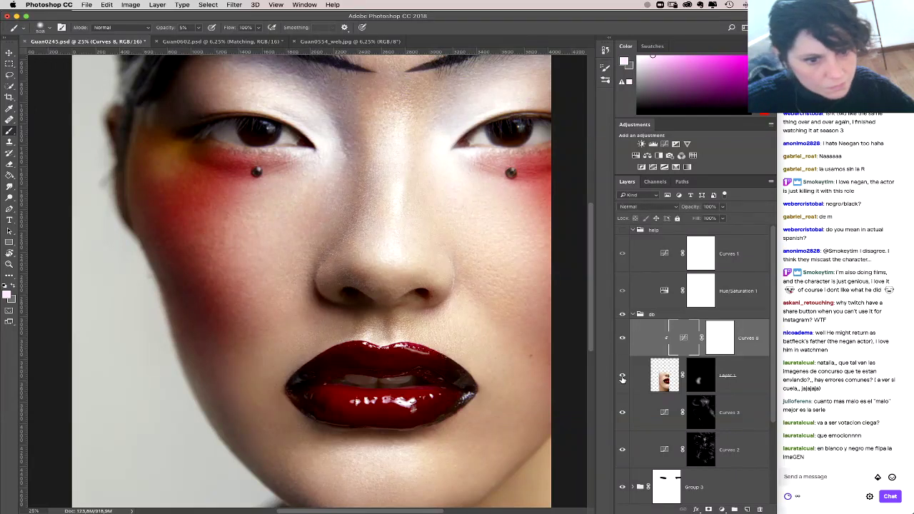
click(702, 376)
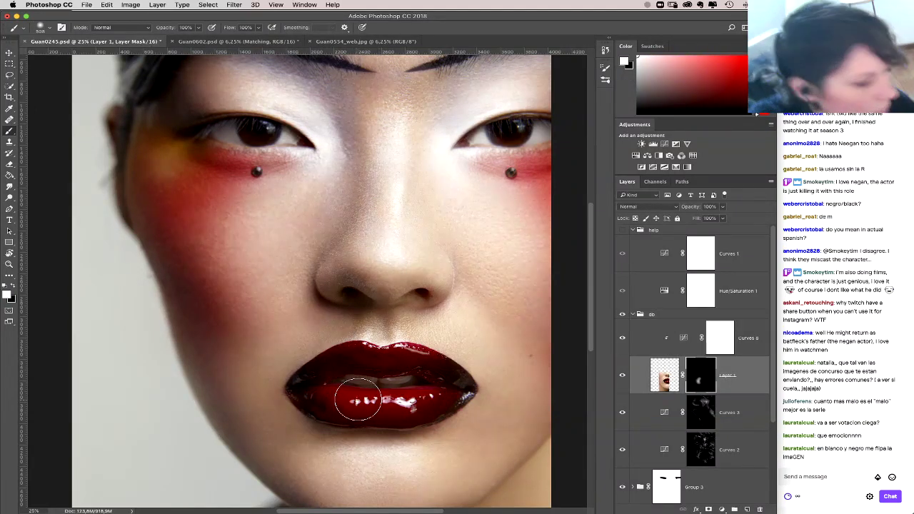
Step: Swap the paint colour at full opacity and shrink the brush to about 332 px
key(x)
key(0)
right_click(359, 376)
drag(455, 395, 450, 395)
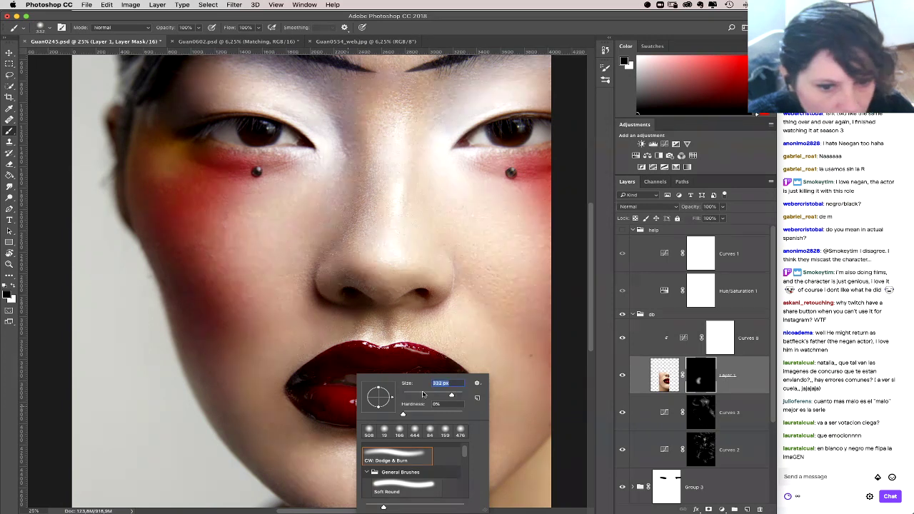
click(300, 392)
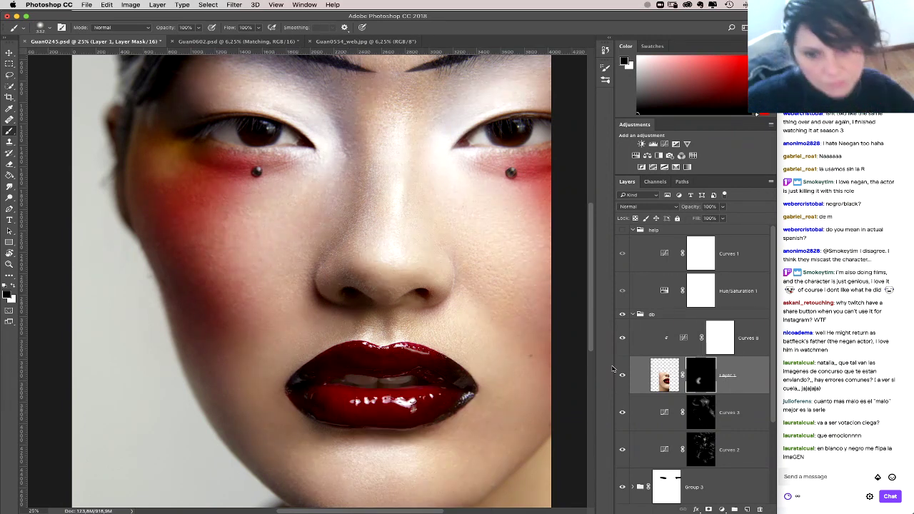
Step: Toggle Layer 1 to compare the lips, then zoom out to the whole portrait
click(623, 374)
double_click(629, 372)
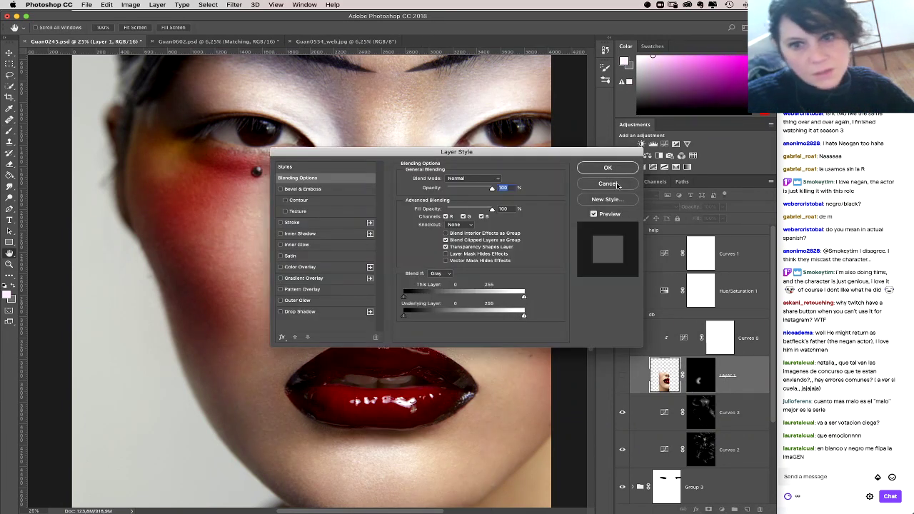
click(617, 185)
click(622, 375)
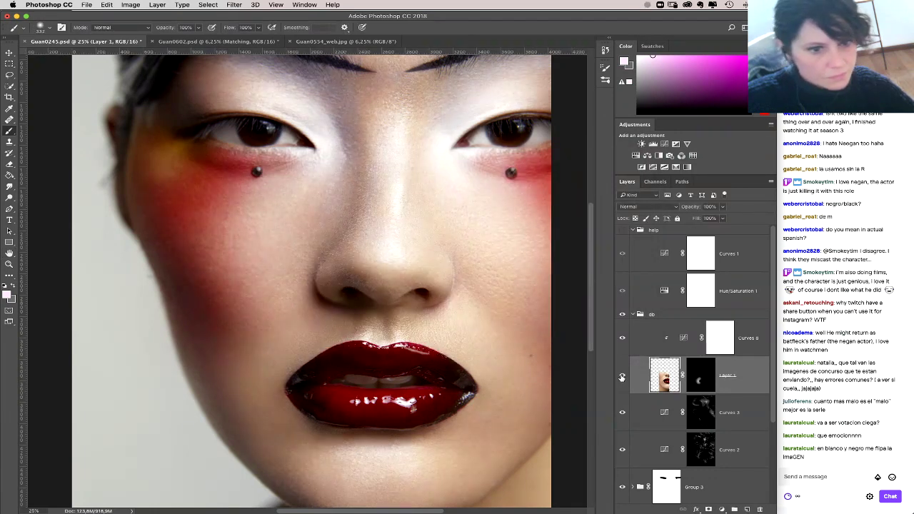
click(622, 376)
click(621, 376)
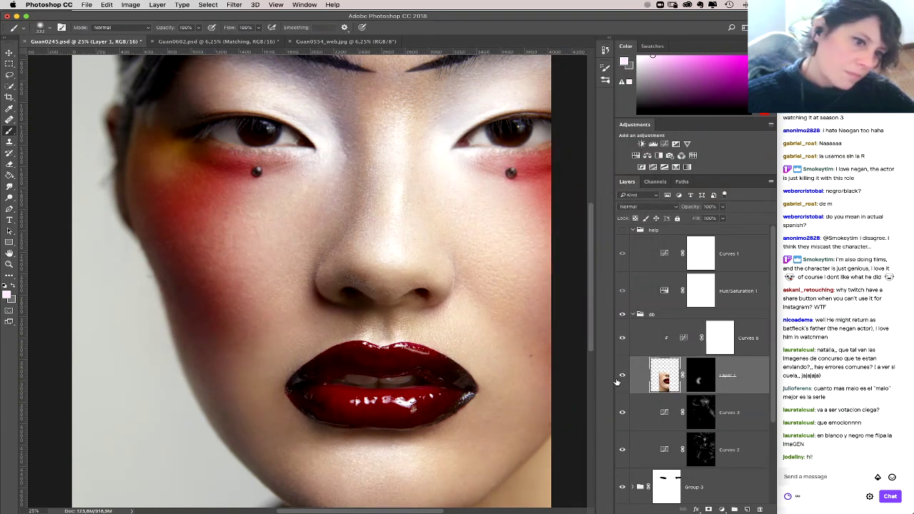
key(super+minus)
key(super+minus)
key(super+minus)
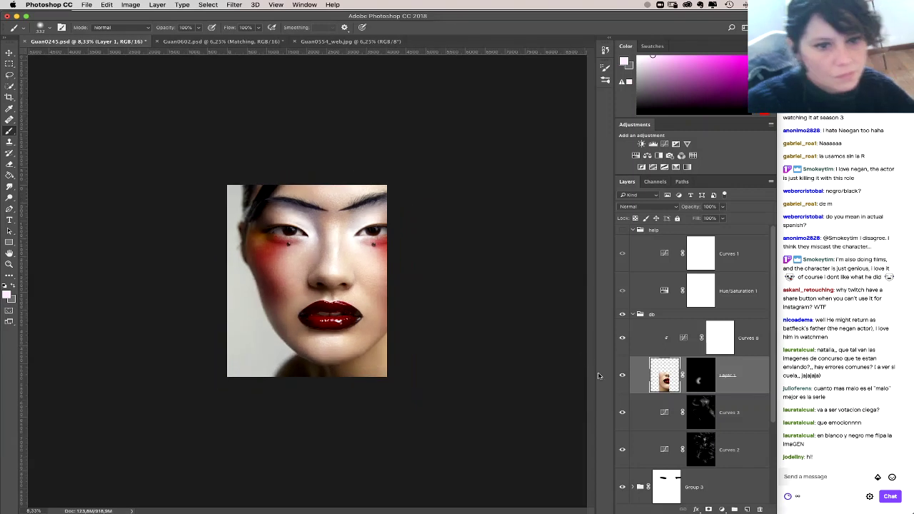
Step: Target Layer 1's mask, enlarge the brush to about 492 px, and compare Layer 1 on and off
click(697, 381)
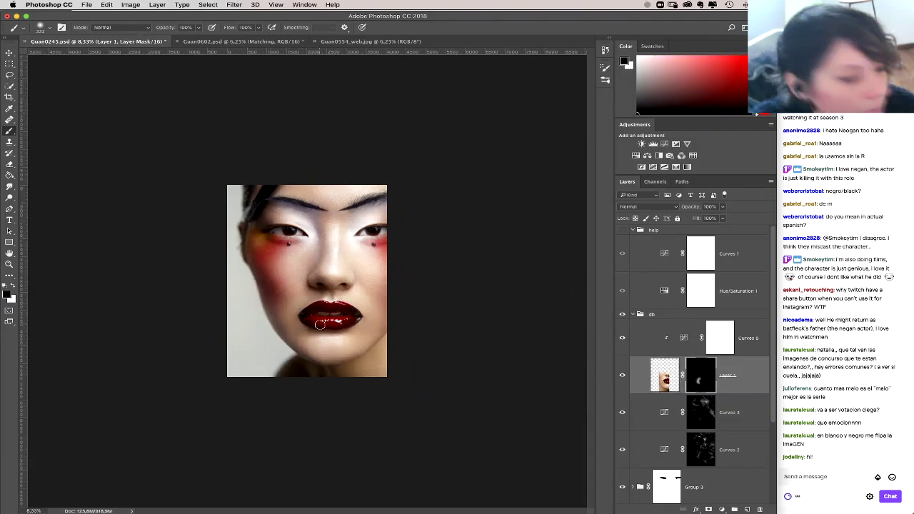
right_click(335, 316)
drag(431, 338, 436, 337)
click(419, 325)
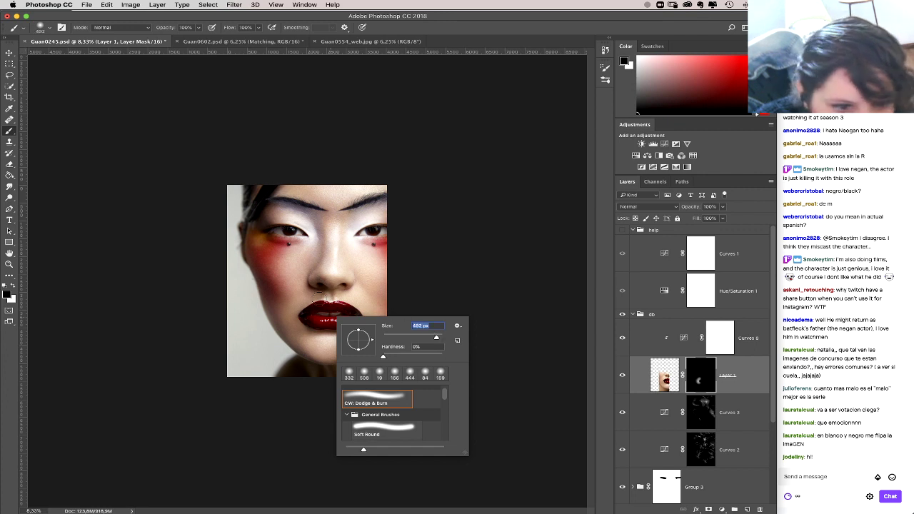
key(Return)
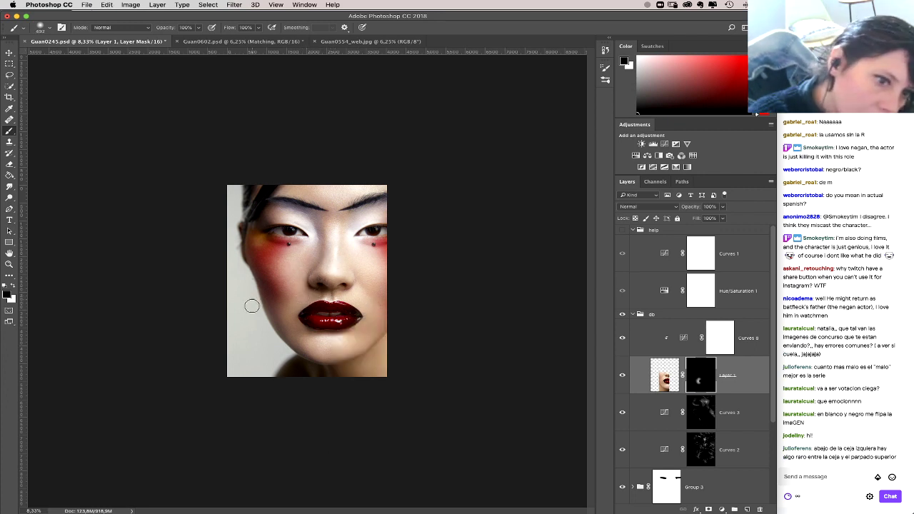
click(623, 375)
double_click(630, 376)
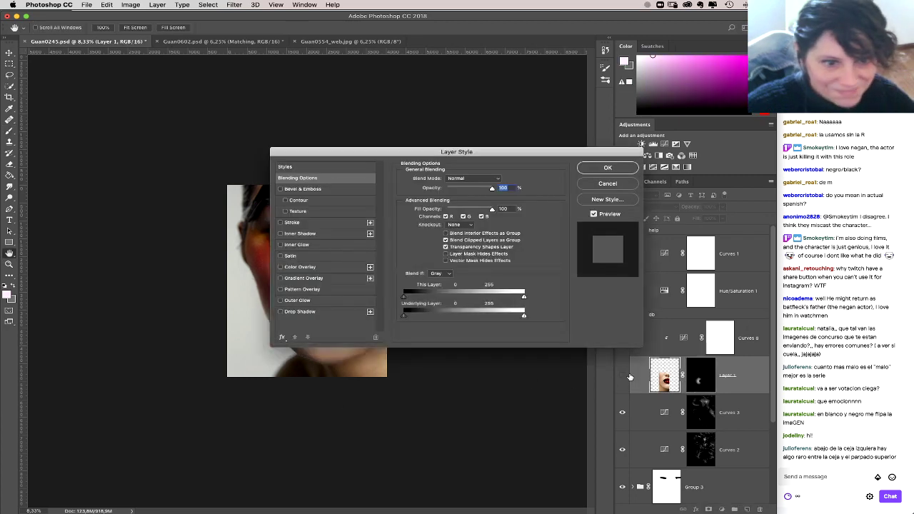
click(605, 185)
click(622, 375)
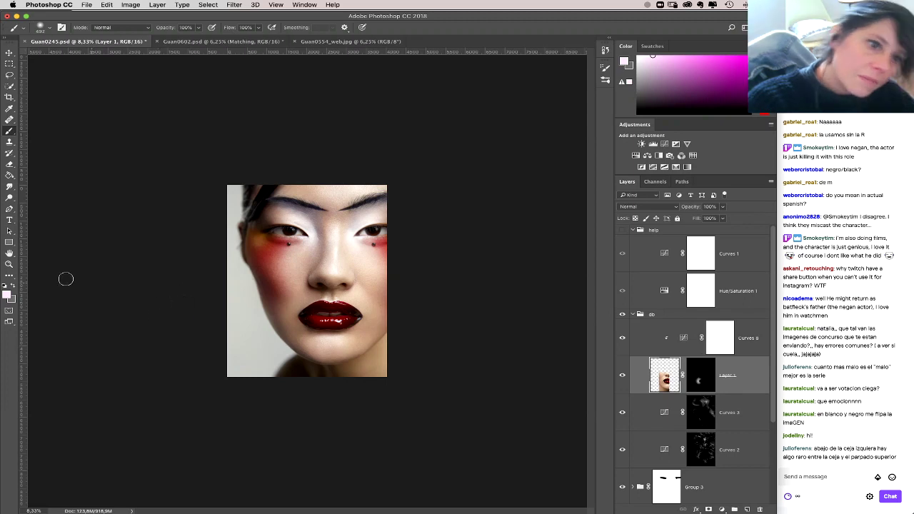
click(9, 263)
Step: Zoom in on the face, collapse the db group, and toggle the Background layer to compare looks
click(284, 307)
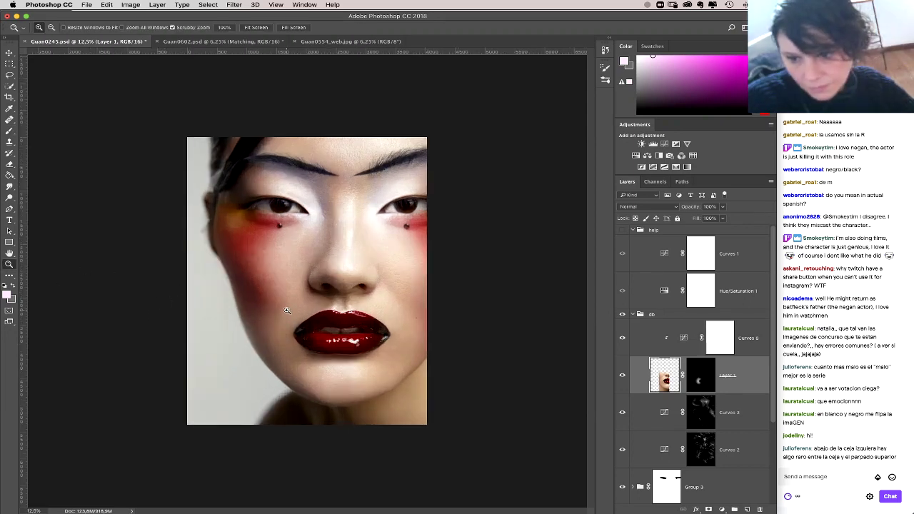
click(286, 310)
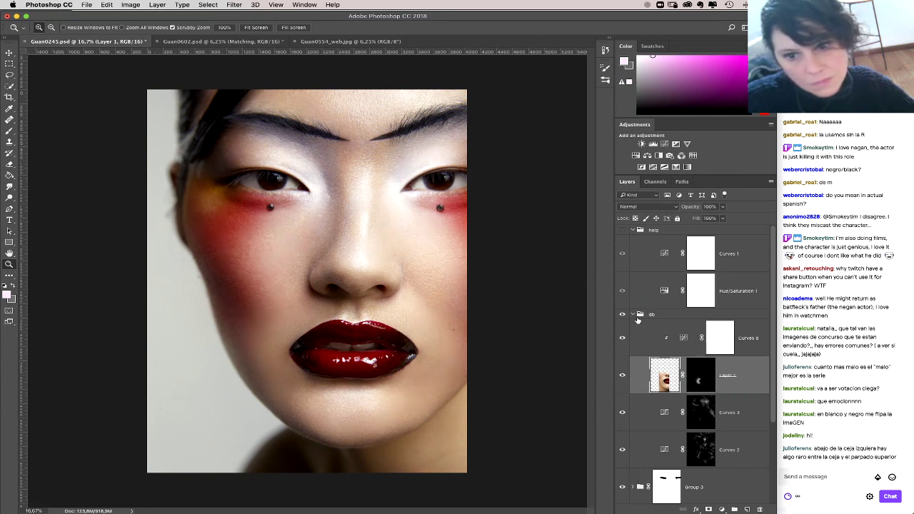
click(632, 314)
click(622, 450)
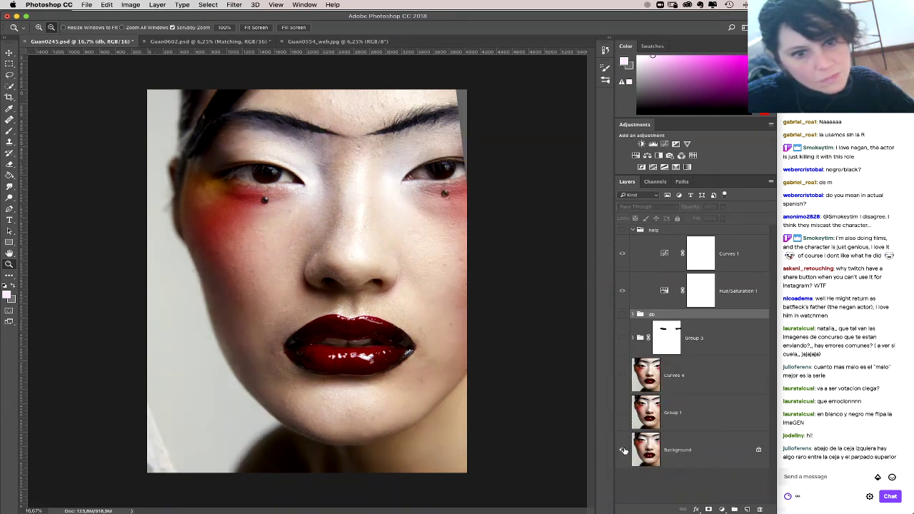
click(623, 450)
click(622, 450)
click(622, 449)
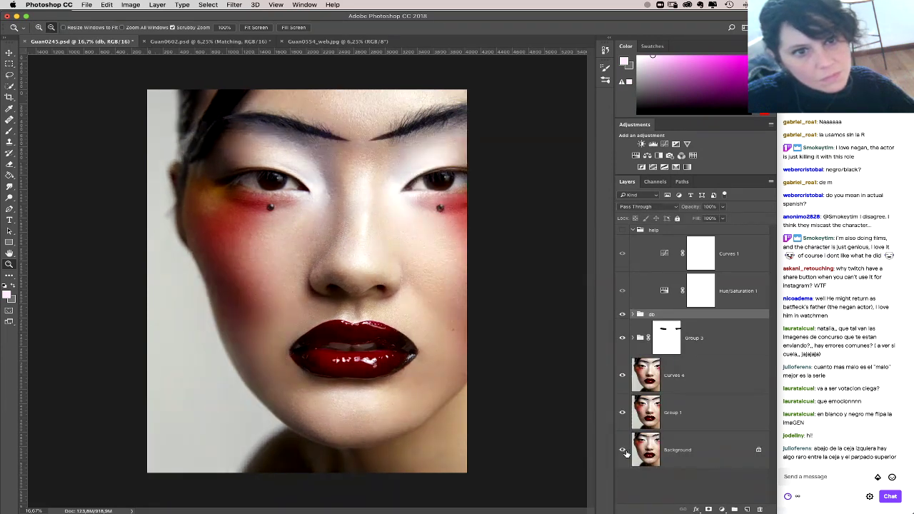
click(623, 450)
click(622, 450)
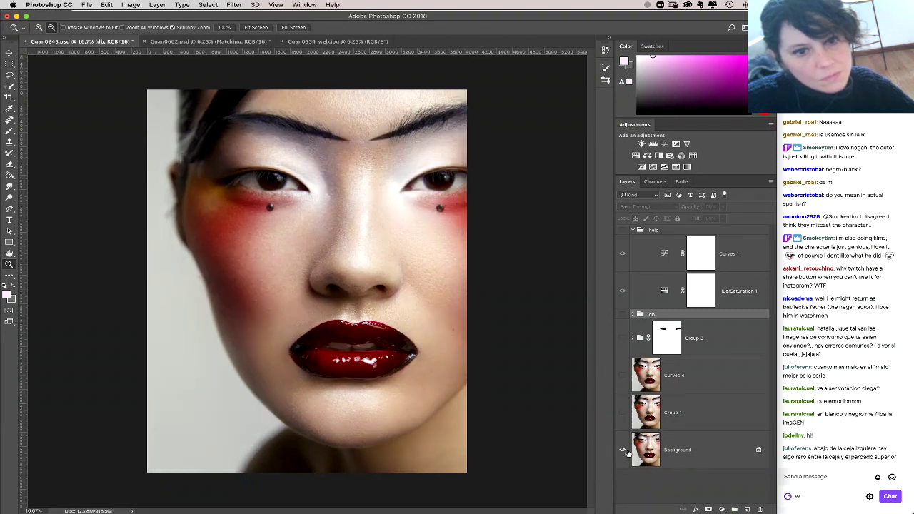
click(622, 450)
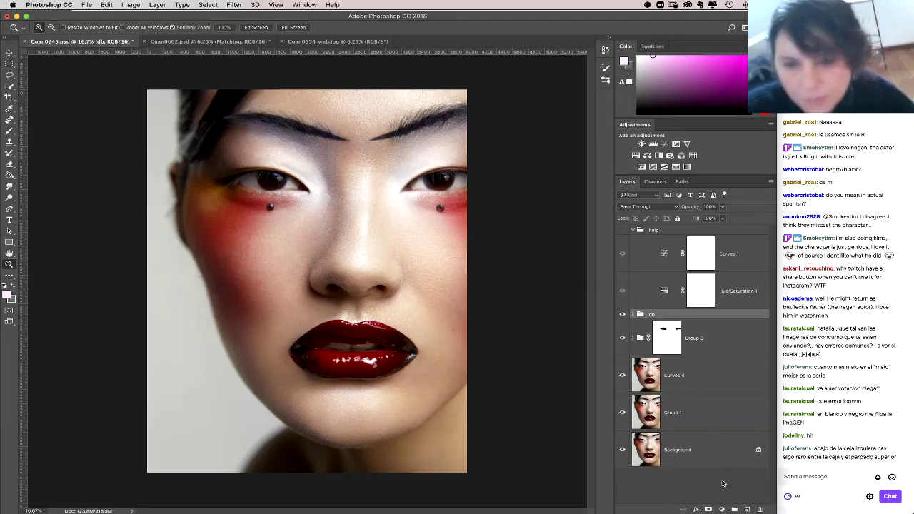
click(721, 509)
Step: Add Selective Color 1 and set its Yellows to Cyan -14, Magenta -61, Yellow +86, Black -15
click(746, 492)
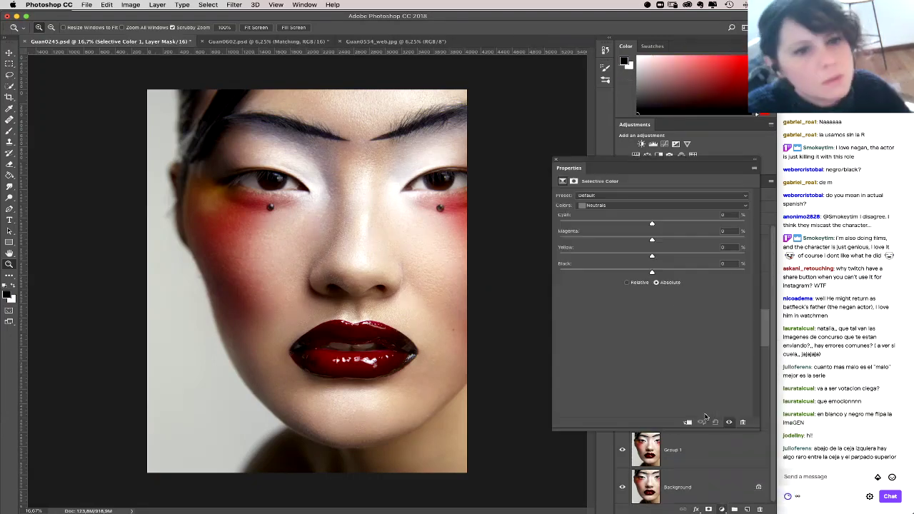
click(621, 209)
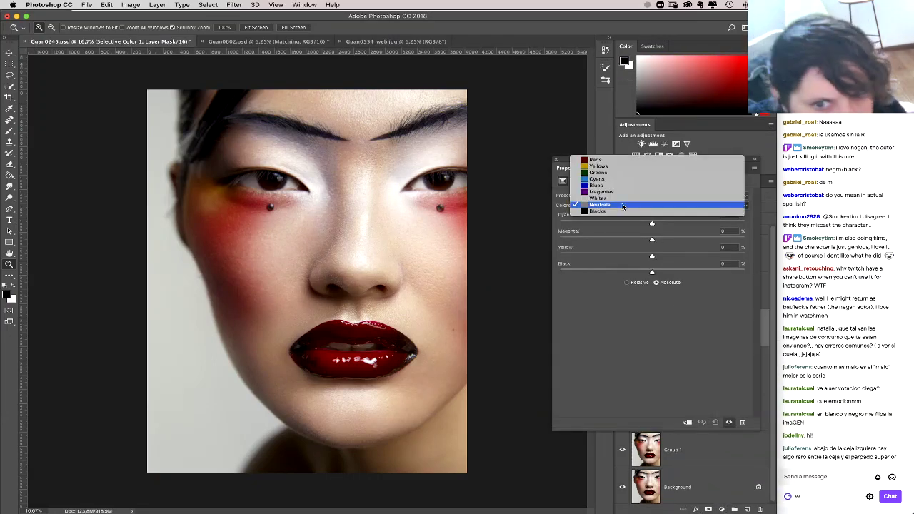
click(598, 166)
drag(651, 239, 707, 258)
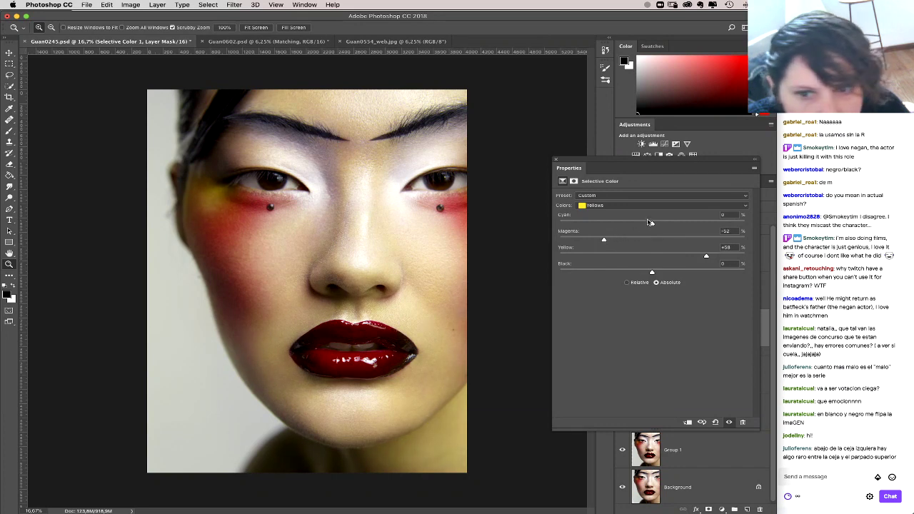
drag(651, 272, 663, 273)
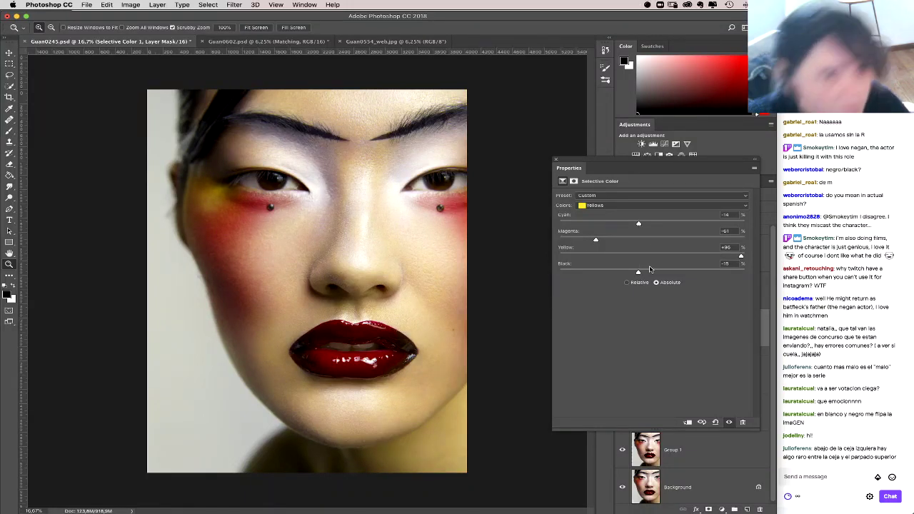
Step: Paint white on the mask to reveal the yellow glow on the image-left cheek
key(b)
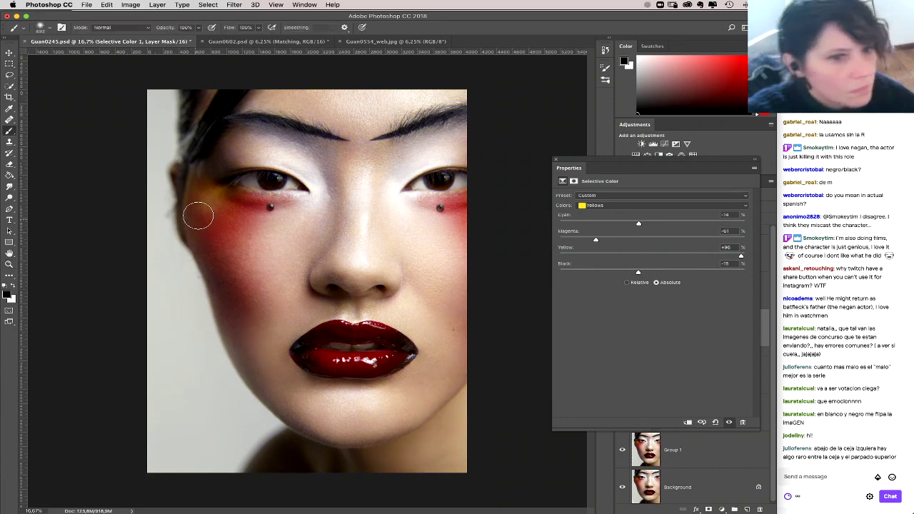
key(x)
click(210, 198)
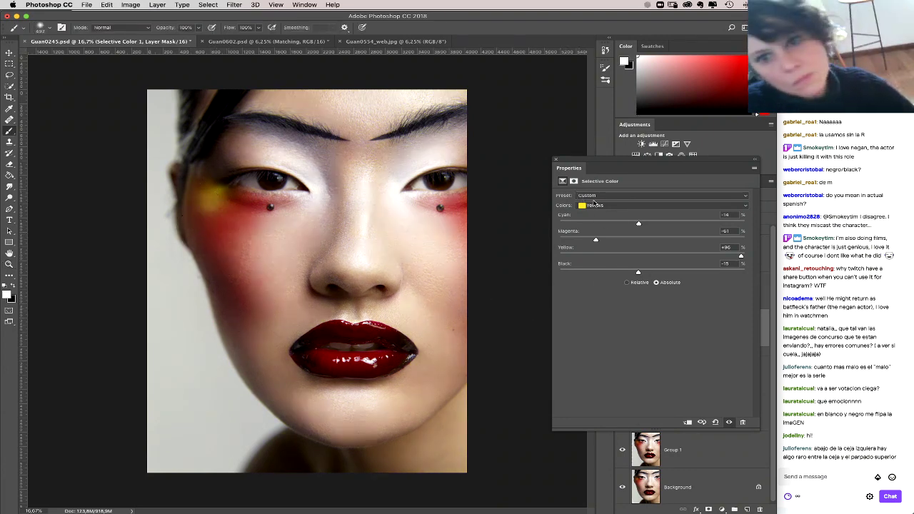
Step: Set the Reds of Selective Color 1 to Cyan -36, Magenta +10, Black -7
click(593, 204)
click(592, 197)
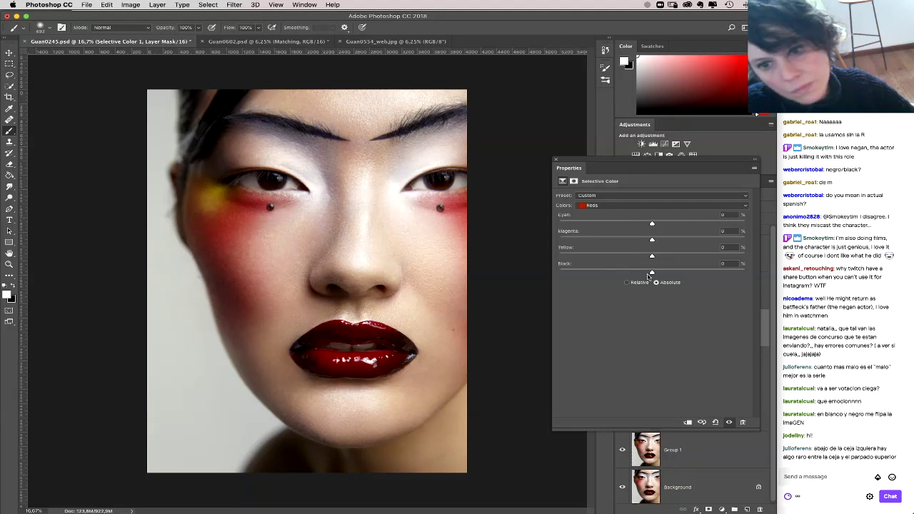
drag(648, 275, 646, 274)
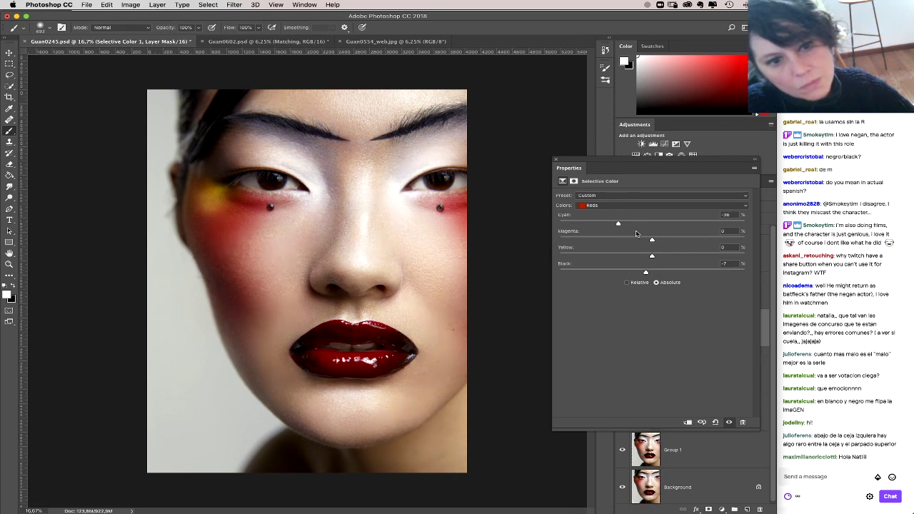
click(659, 242)
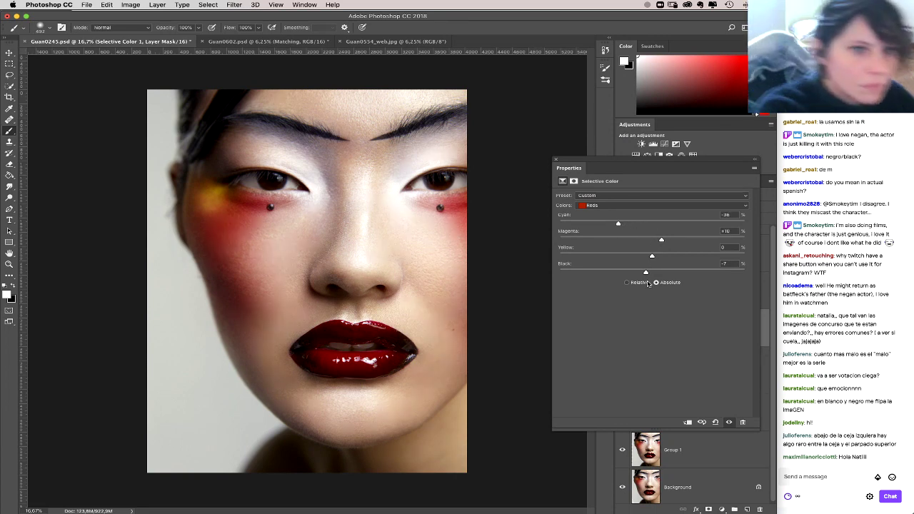
Step: Dock the properties panel, set brush opacity to 20%, and softly paint the lower cheek
drag(563, 159, 643, 130)
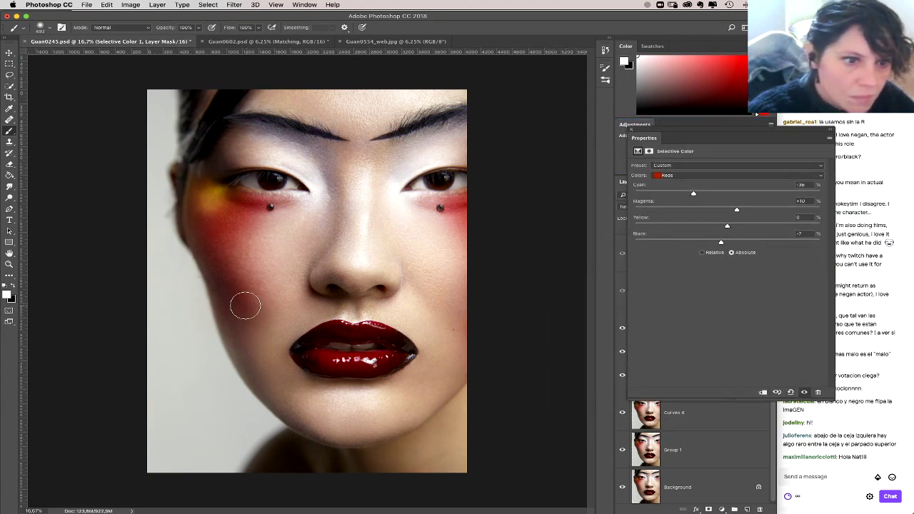
right_click(246, 312)
click(346, 332)
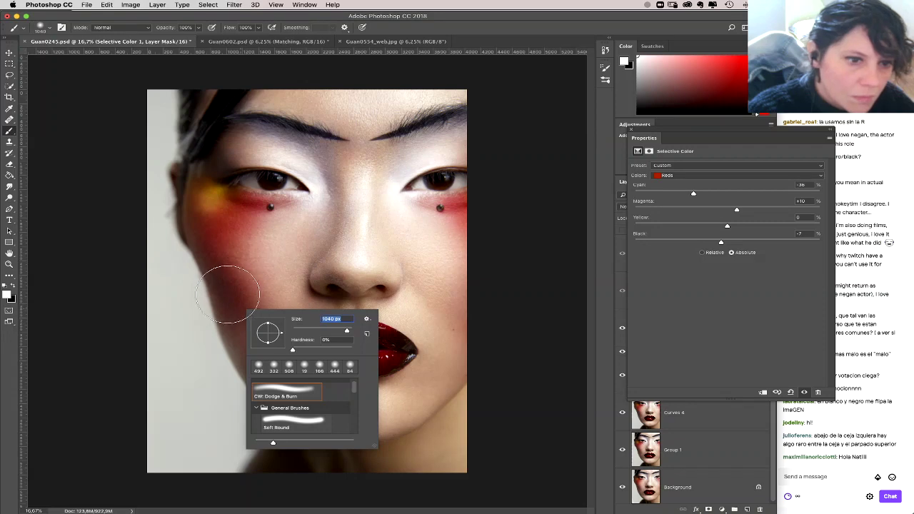
key(Return)
key(2)
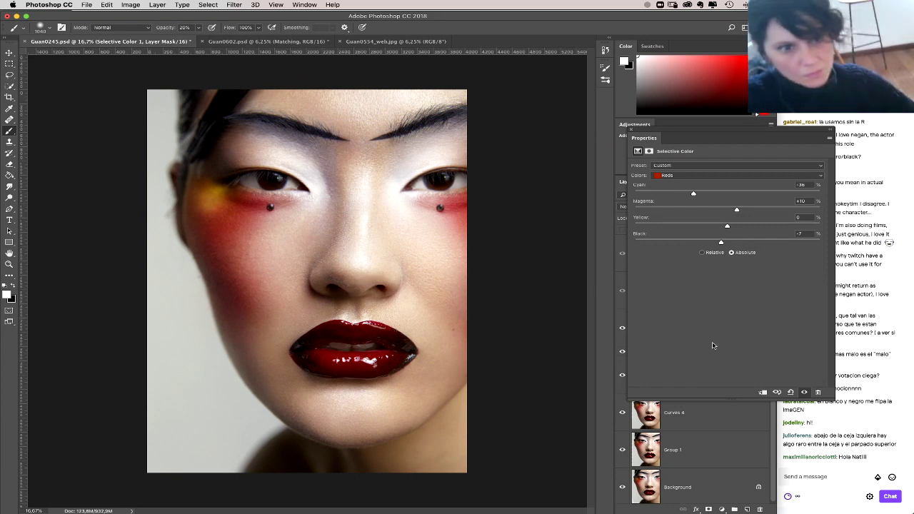
click(632, 129)
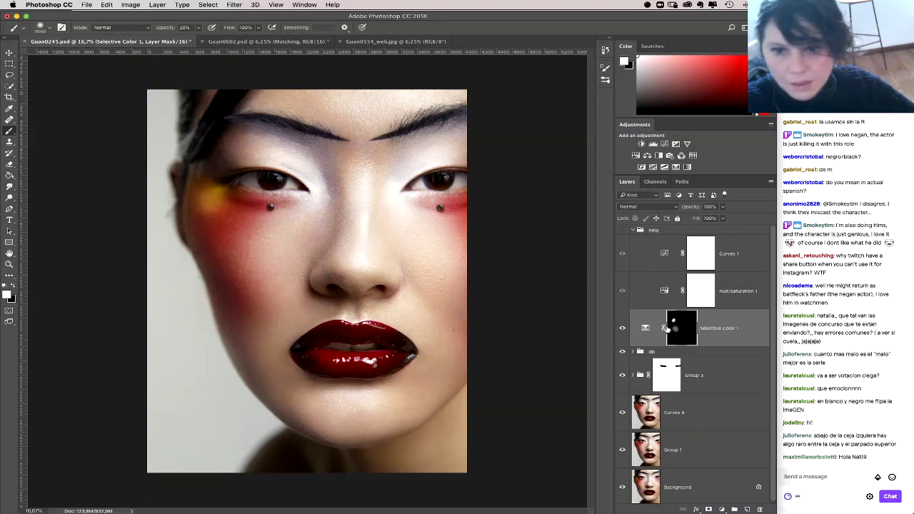
click(721, 509)
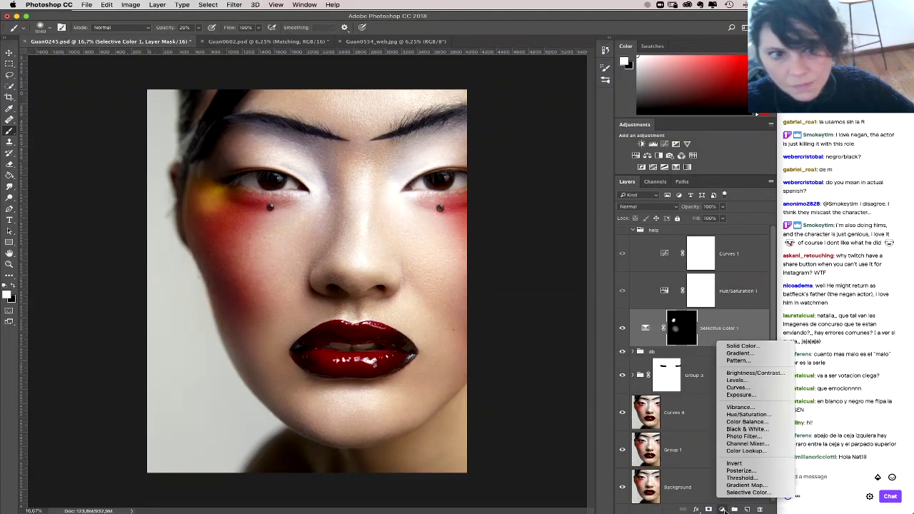
Step: Add Selective Color 2 and warm its Neutrals with more magenta and less black
click(743, 492)
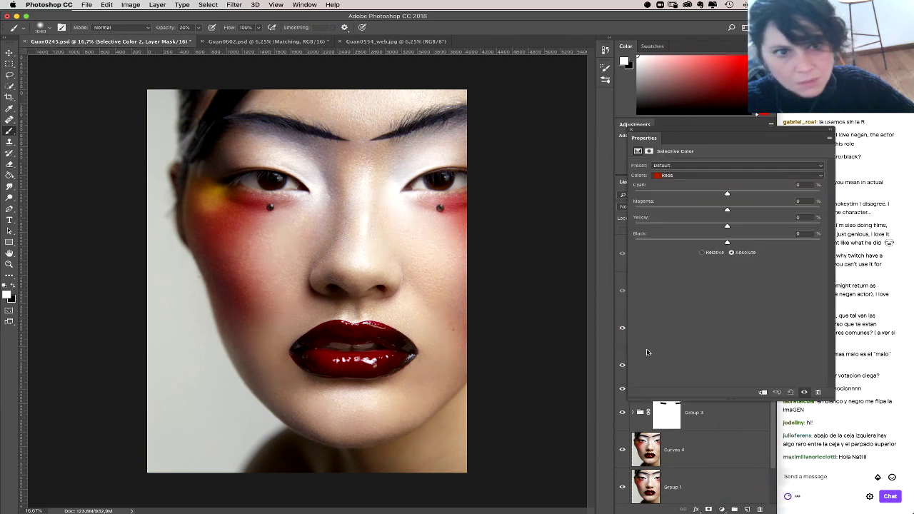
click(711, 176)
click(714, 222)
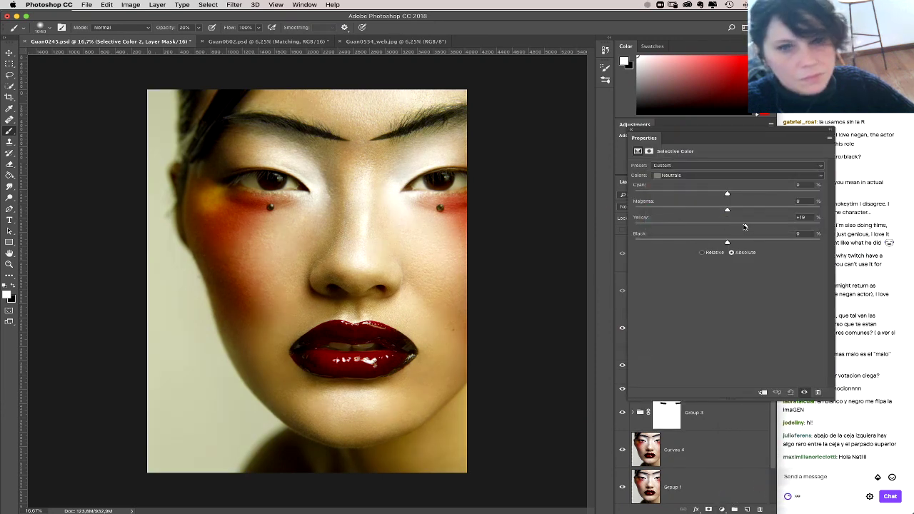
click(737, 211)
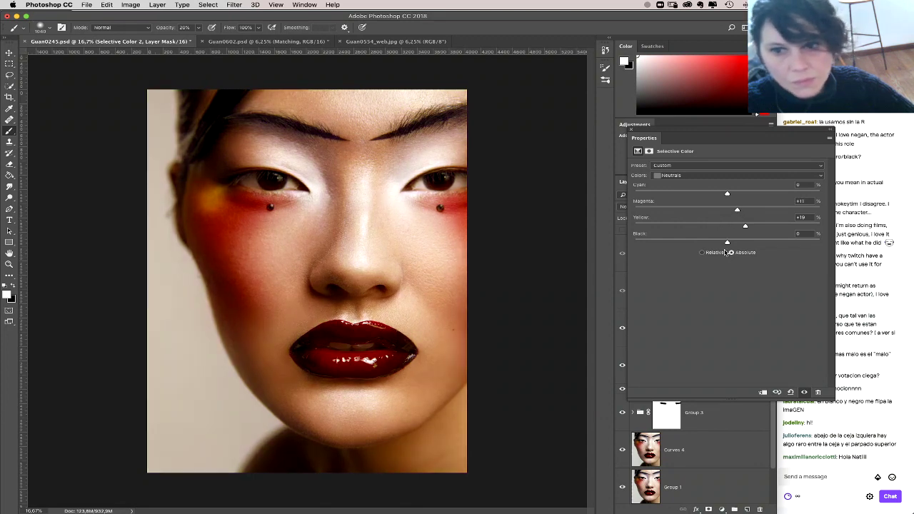
drag(722, 243, 720, 243)
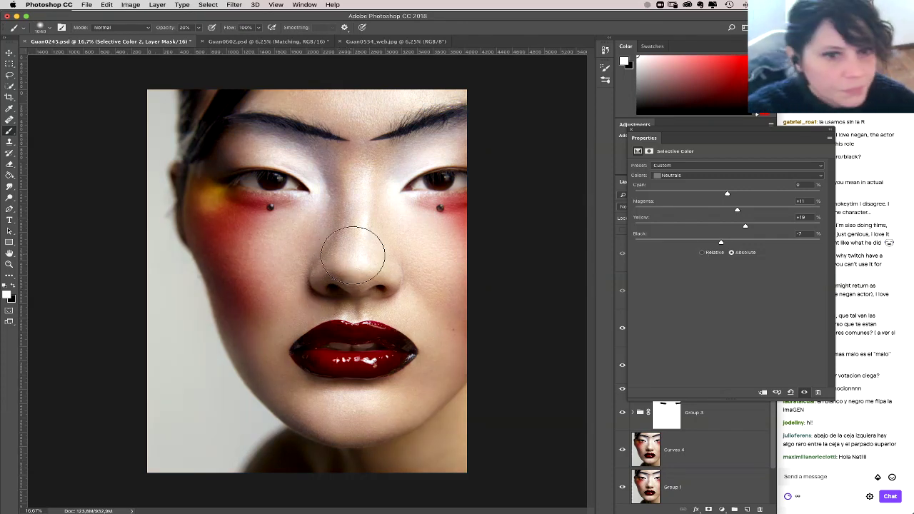
Step: Shrink the brush, drop its opacity to 10%, and lower the Neutrals black further
right_click(369, 269)
drag(471, 289, 458, 289)
click(521, 226)
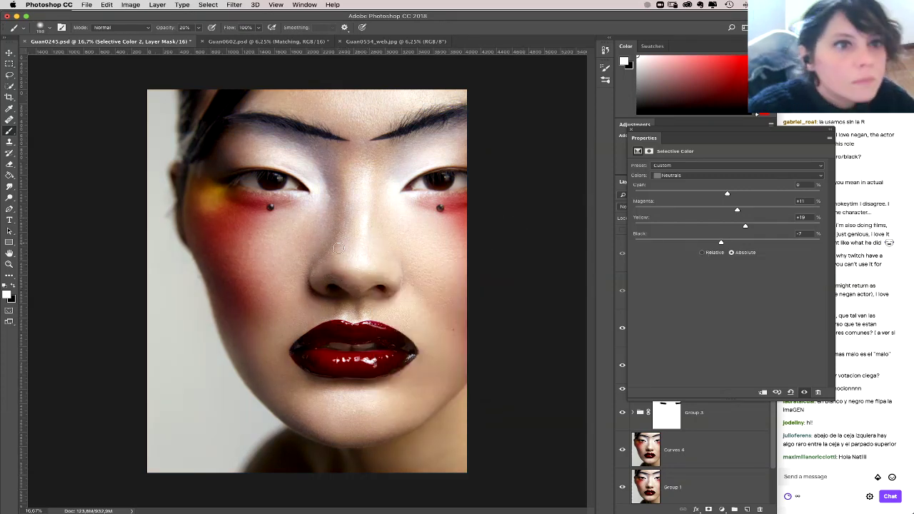
key(1)
right_click(357, 228)
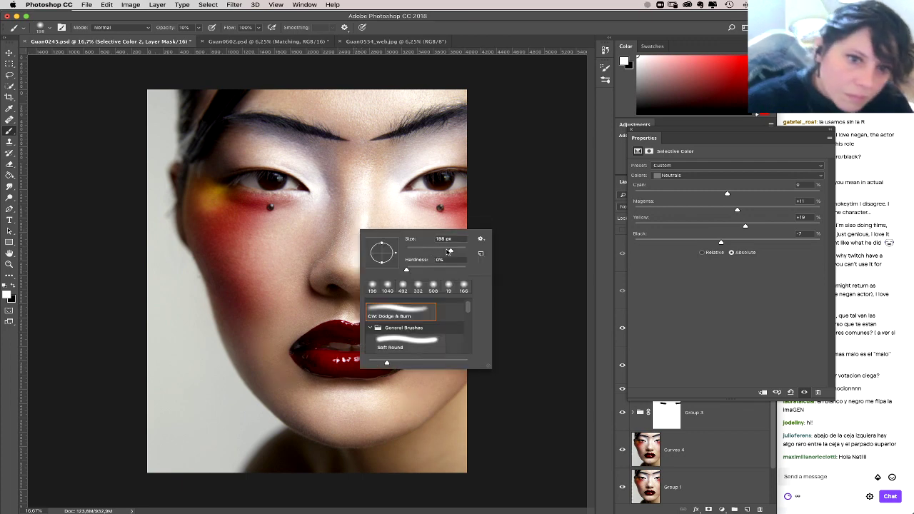
drag(441, 253, 359, 204)
click(347, 217)
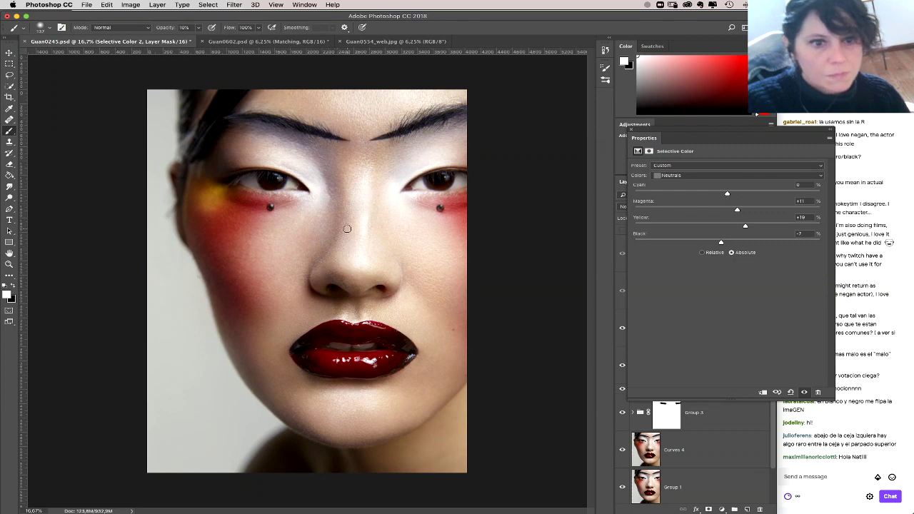
right_click(393, 186)
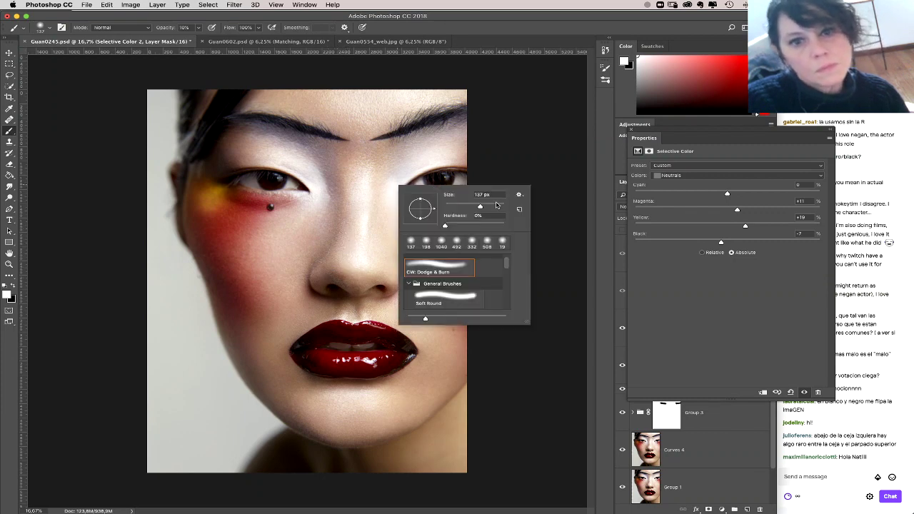
click(414, 144)
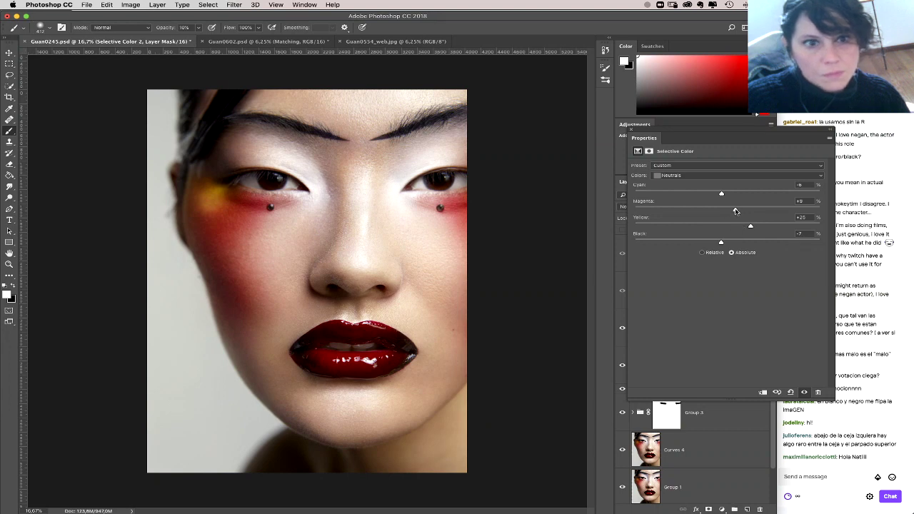
drag(721, 242, 719, 245)
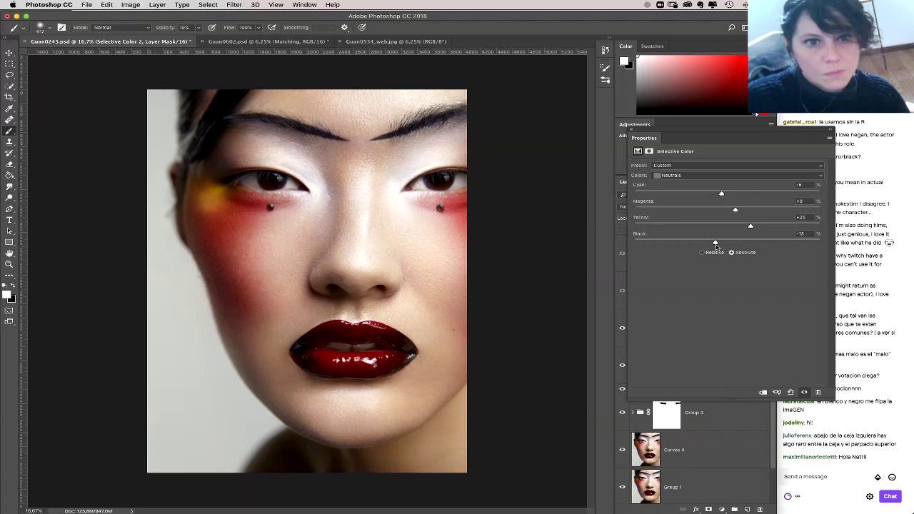
Step: Close the Selective Color settings and toggle Selective Color 2 on and off to compare
click(632, 132)
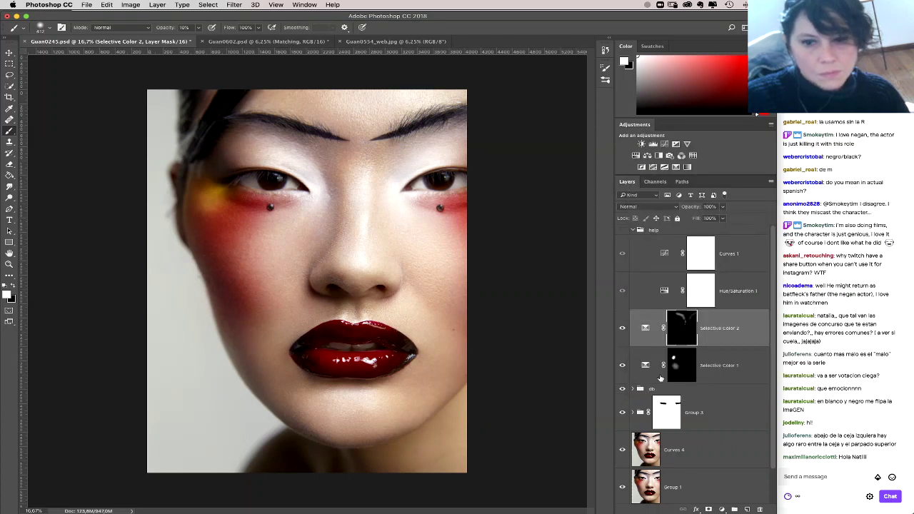
click(622, 328)
click(622, 328)
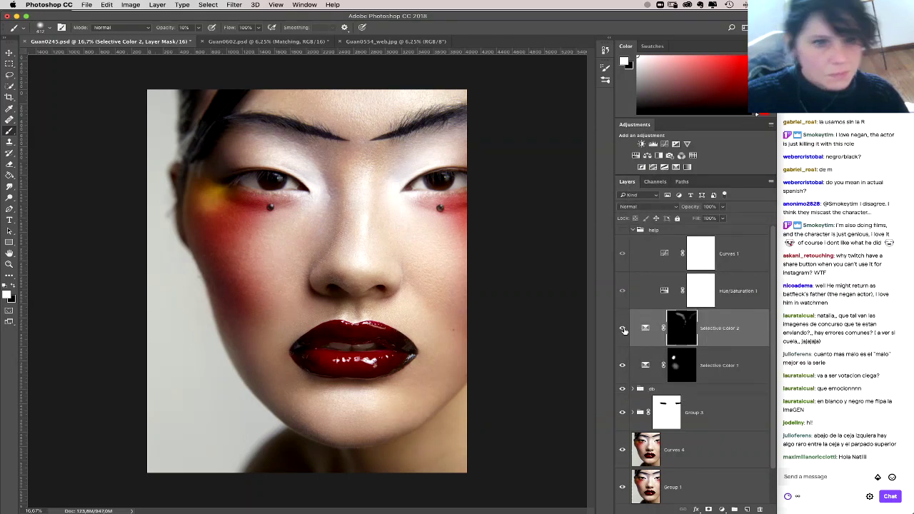
click(624, 329)
click(624, 330)
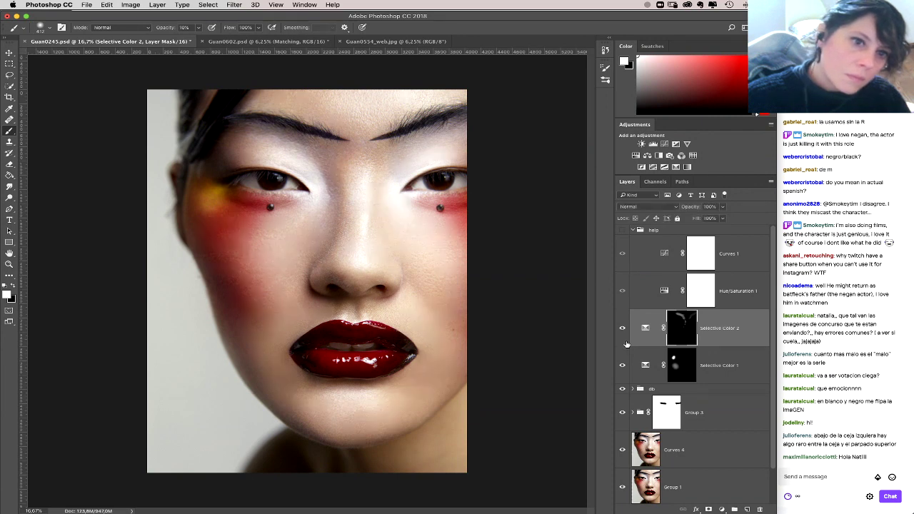
Step: Set the brush size to 175 px, then enlarge it to 1040 px
right_click(391, 184)
text(175)
key(Return)
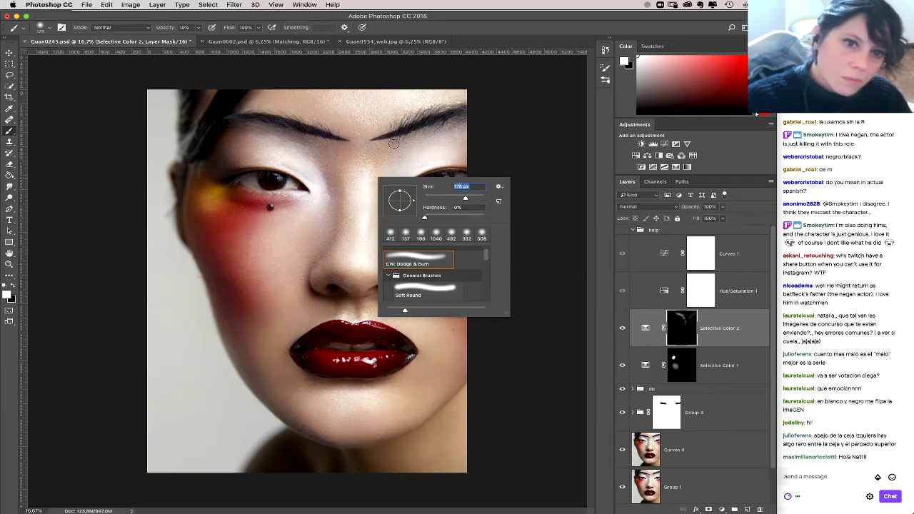
key(Return)
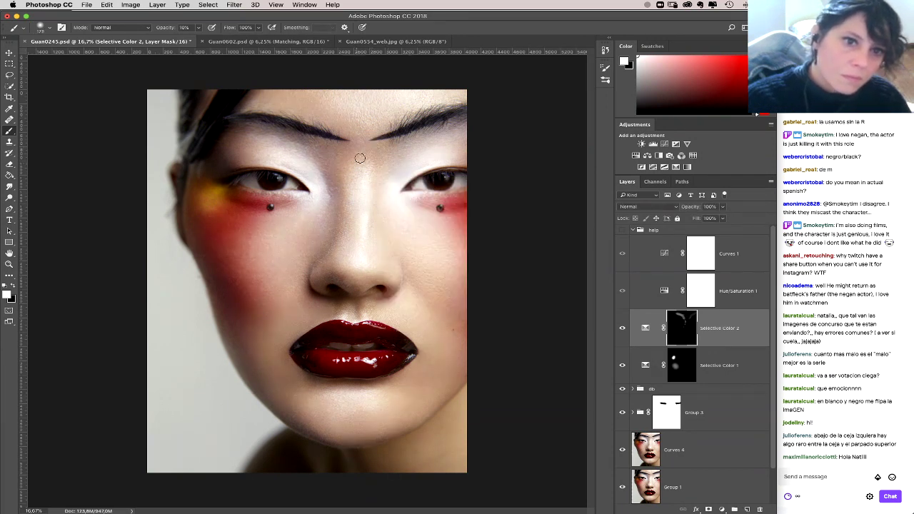
right_click(332, 228)
text(1040)
key(Return)
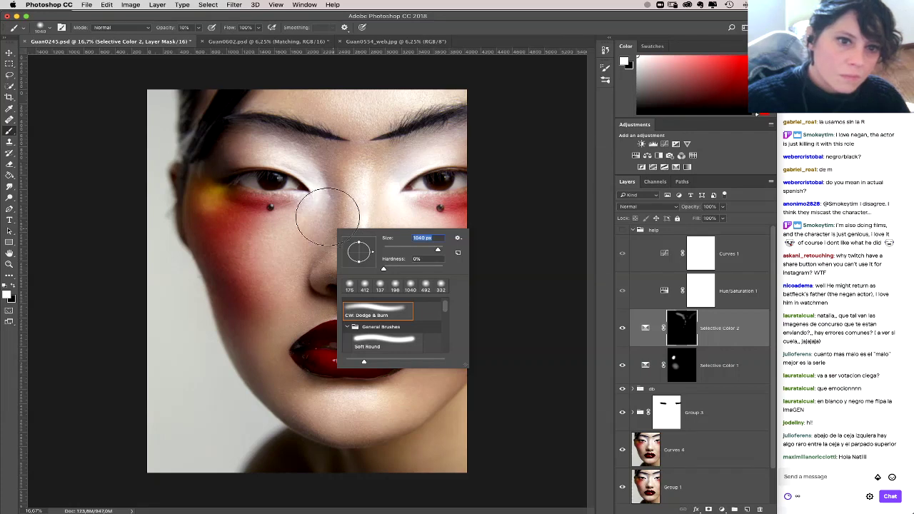
key(Return)
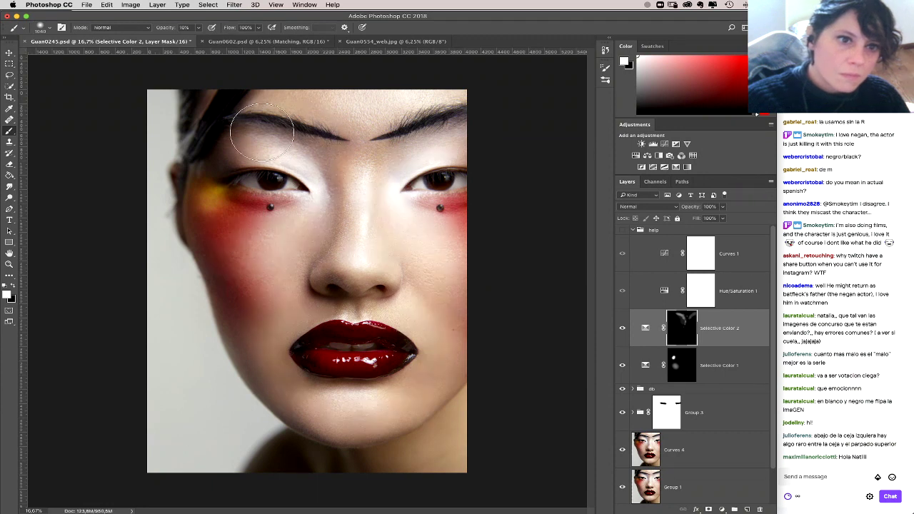
click(721, 508)
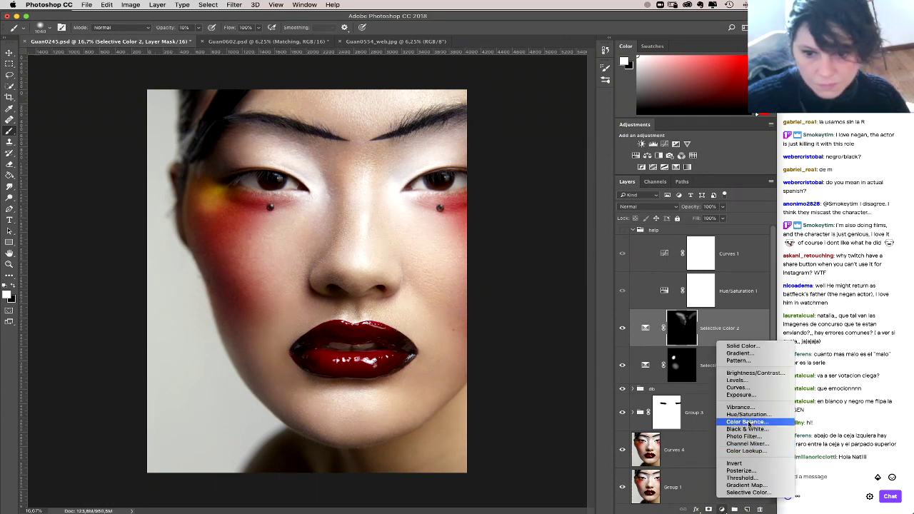
Step: Add Color Balance 1 and group it with both Selective Color layers into Group 4
click(743, 423)
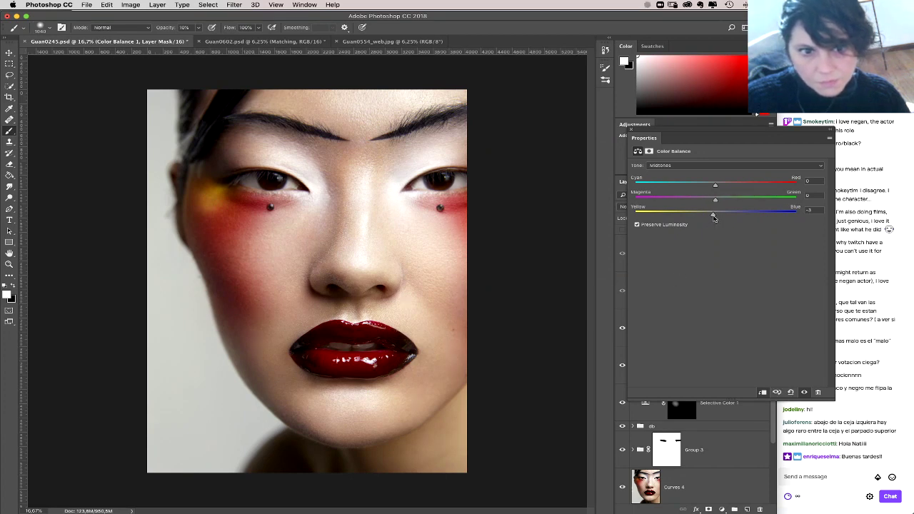
click(630, 131)
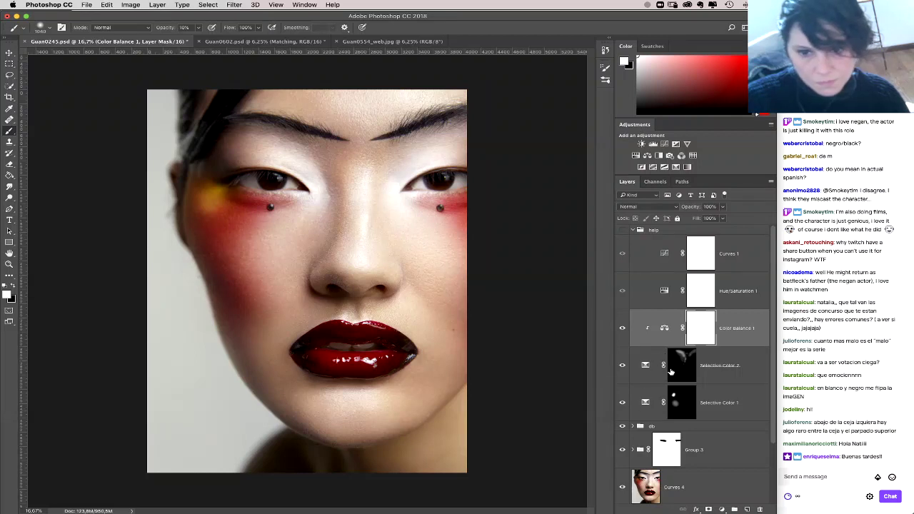
shift+click(736, 403)
drag(735, 403, 733, 509)
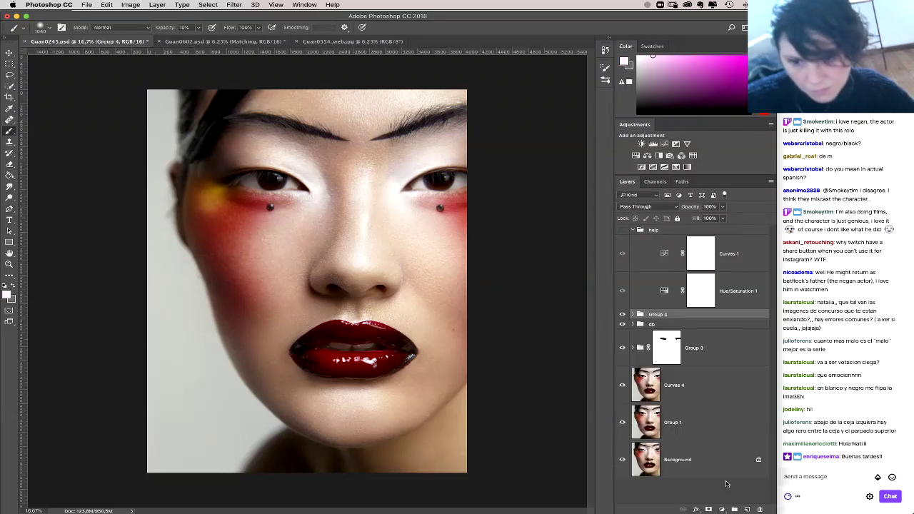
Step: Name the group 'correcciones de color' and toggle Group 1 to compare the corrections
text(c)
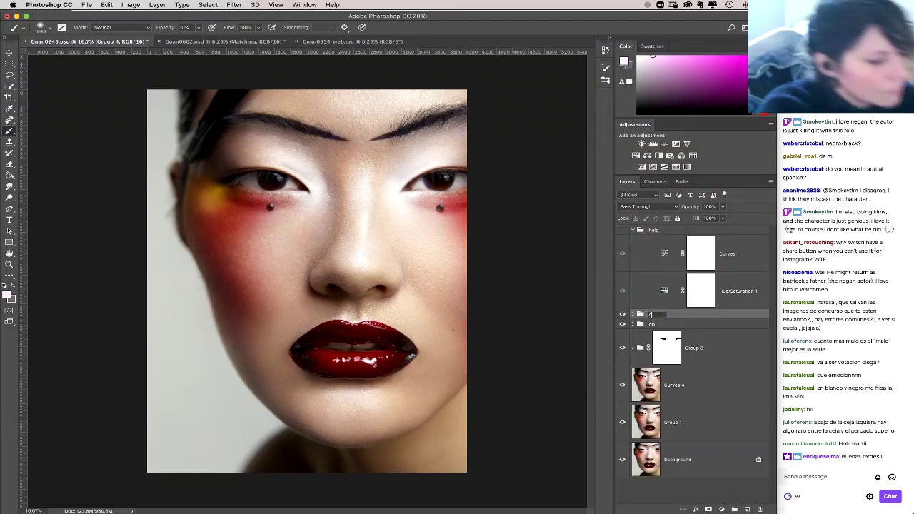
text(orrecciones de c)
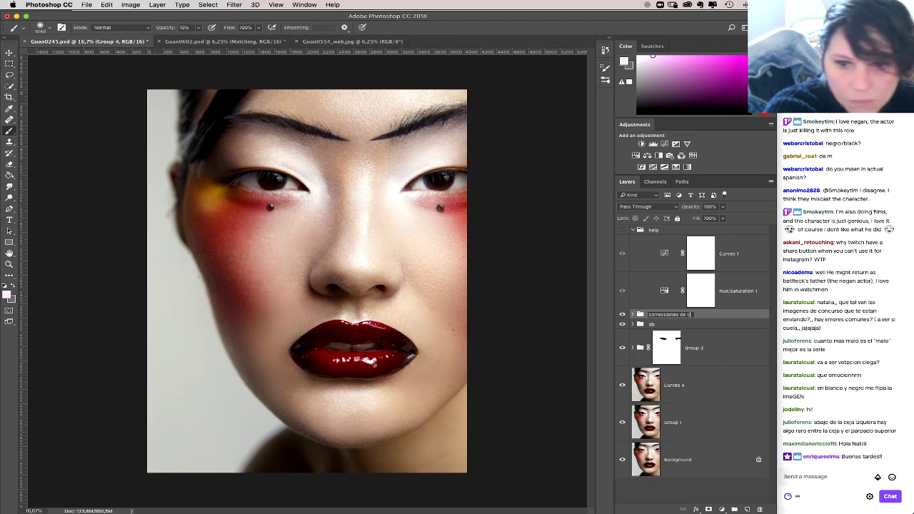
text(olor)
key(Return)
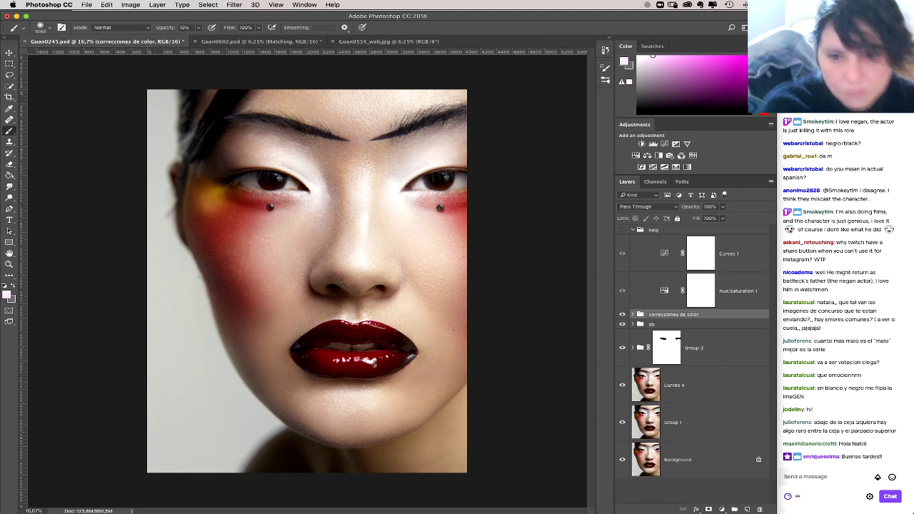
alt+click(622, 423)
alt+click(622, 423)
alt+click(622, 424)
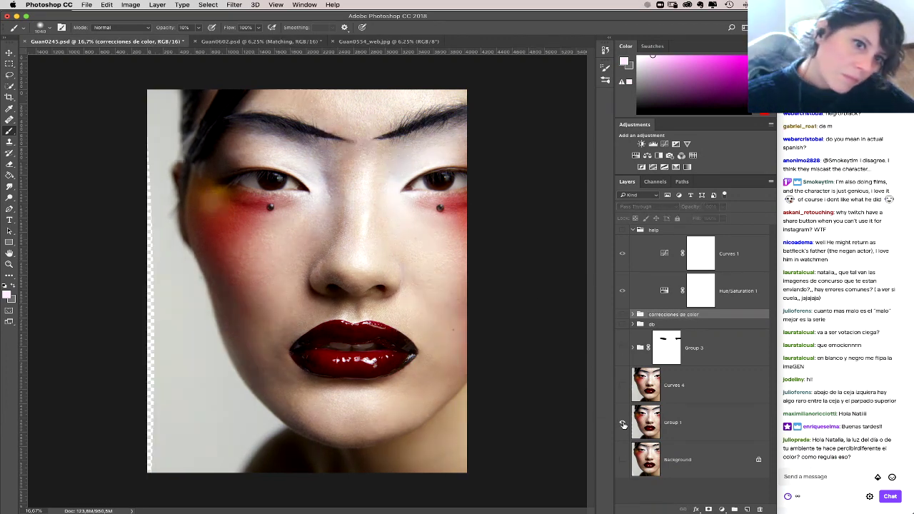
alt+click(622, 423)
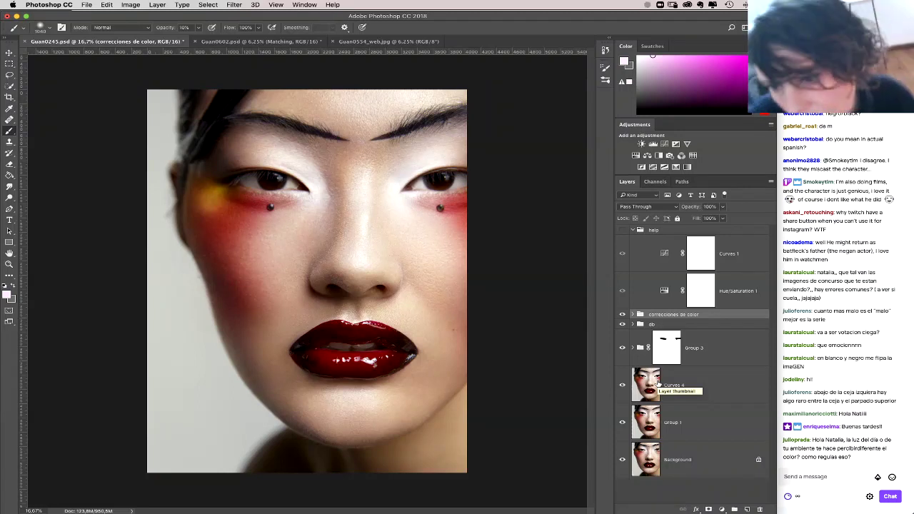
Step: Expand the correcciones de color group and target its Color Balance layer
click(632, 315)
click(718, 337)
click(721, 509)
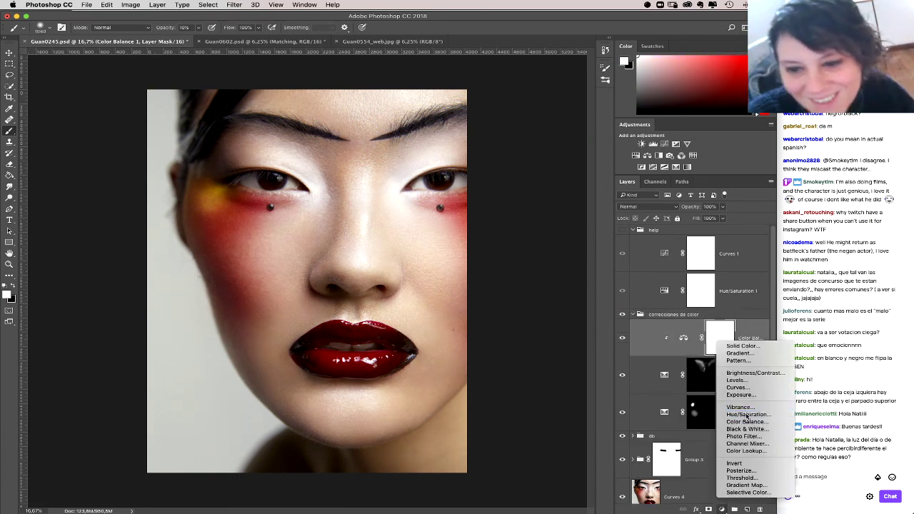
Step: Add Hue/Saturation 2 limited to Reds with lowered saturation, painting its mask at 50% opacity
click(746, 413)
click(696, 177)
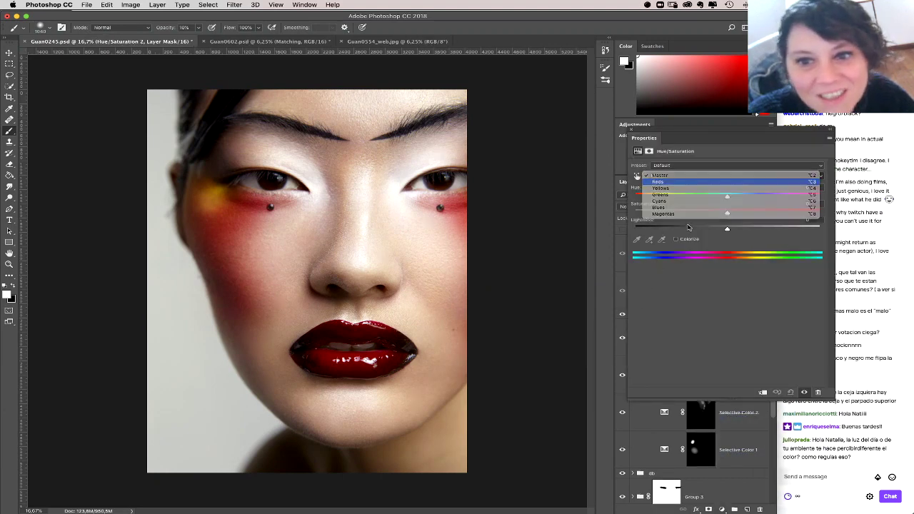
click(696, 182)
drag(728, 210, 724, 213)
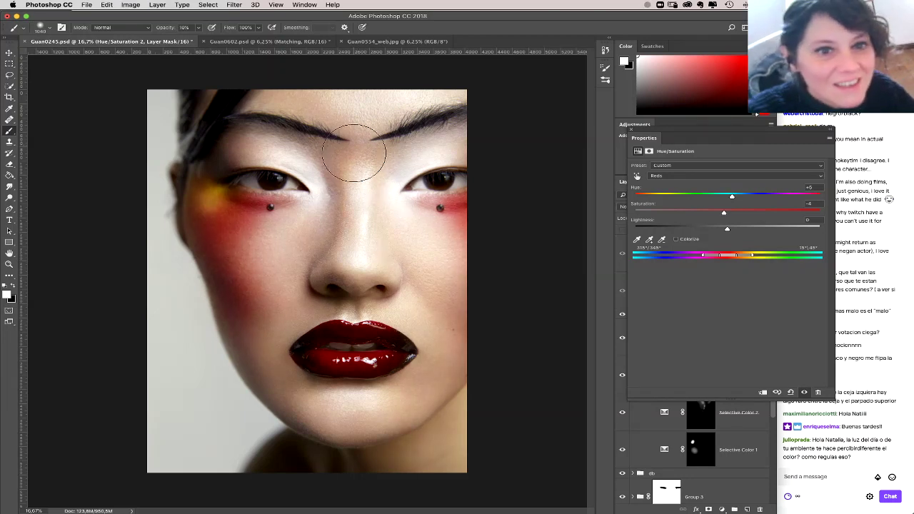
key(5)
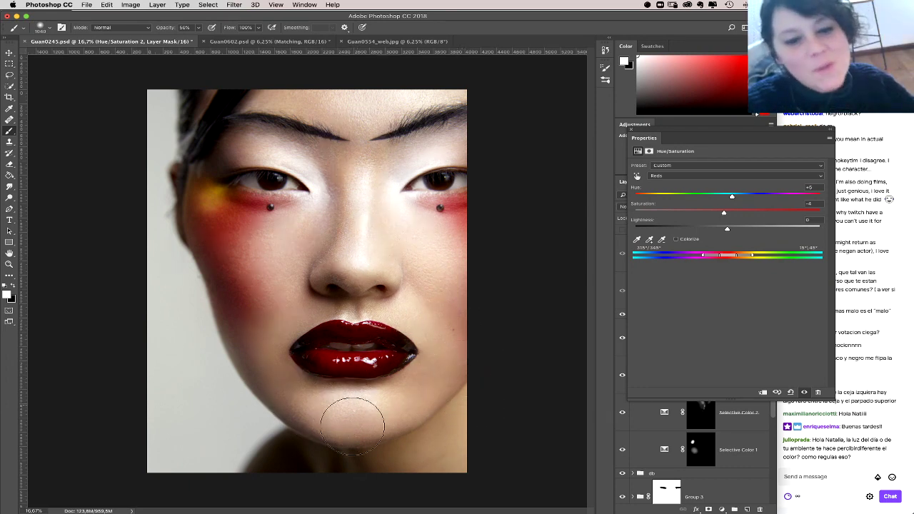
click(632, 132)
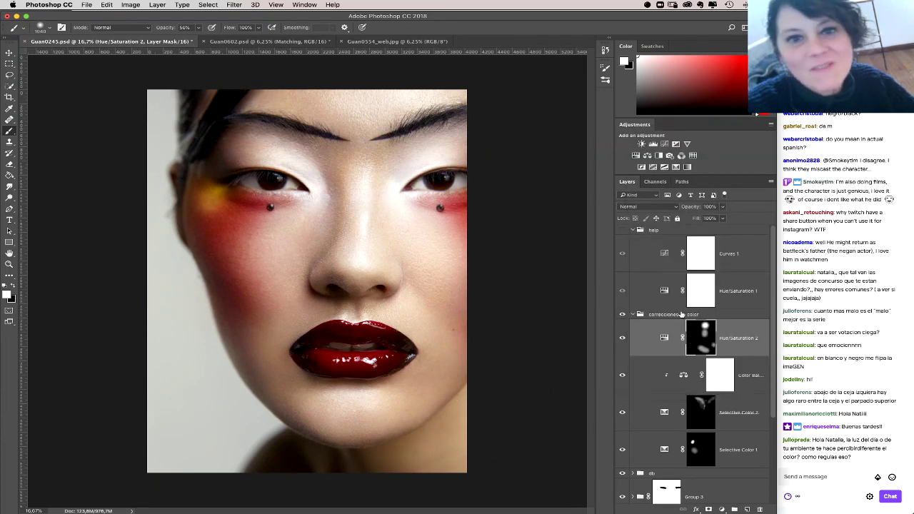
Step: Collapse the correcciones de color group and repeatedly toggle Group 1 to compare looks
click(634, 316)
click(623, 422)
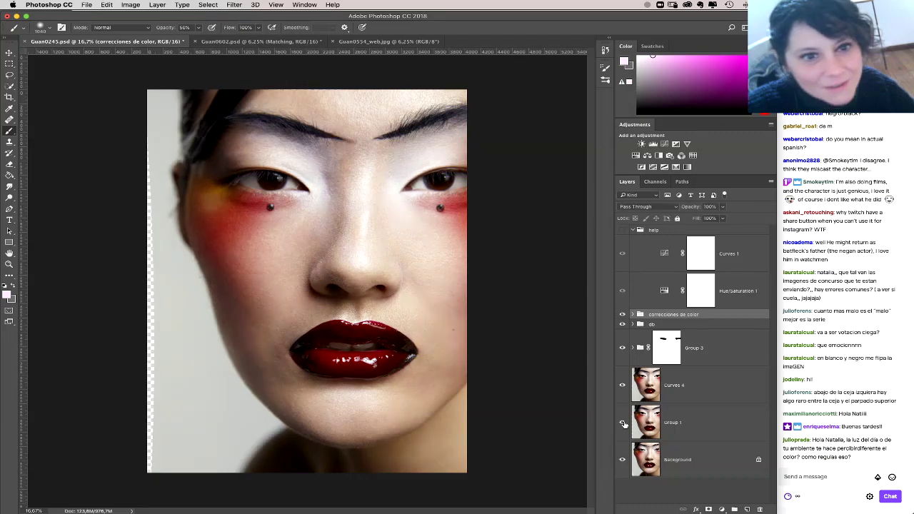
click(622, 422)
click(622, 423)
click(622, 423)
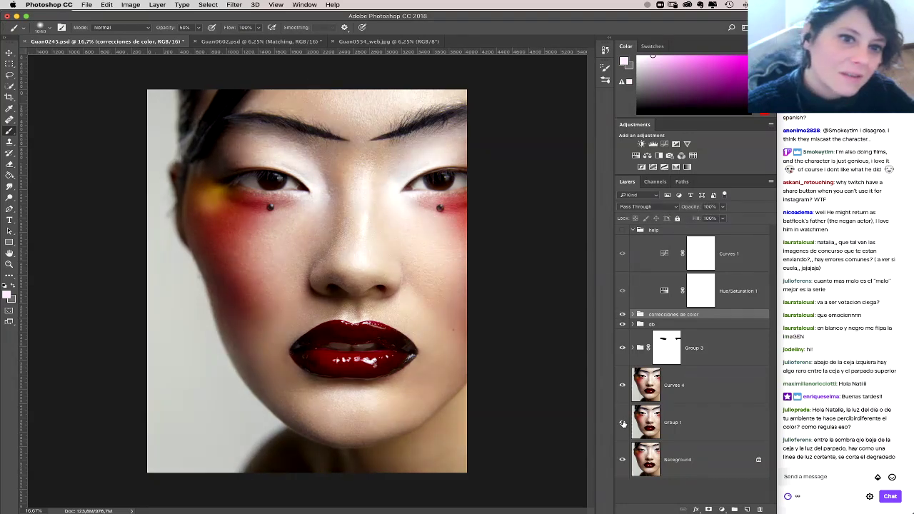
click(622, 422)
click(622, 423)
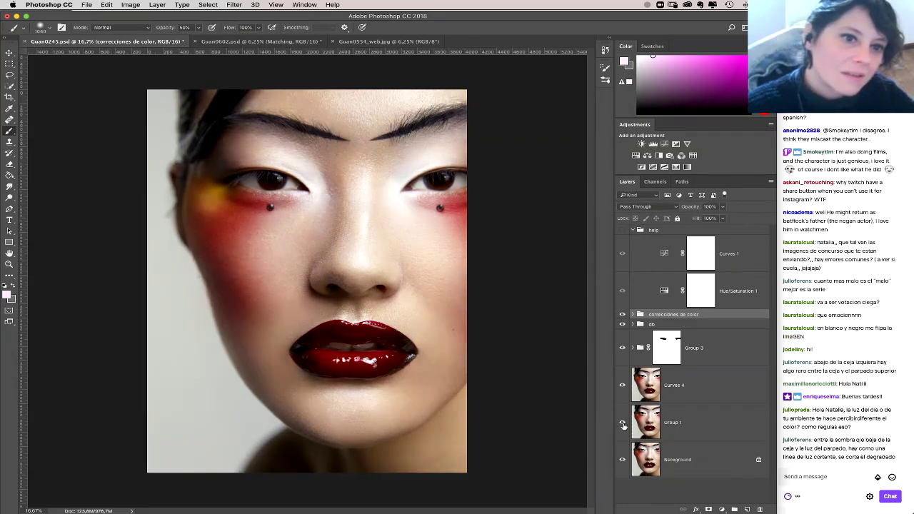
alt+click(622, 423)
click(622, 423)
alt+click(622, 423)
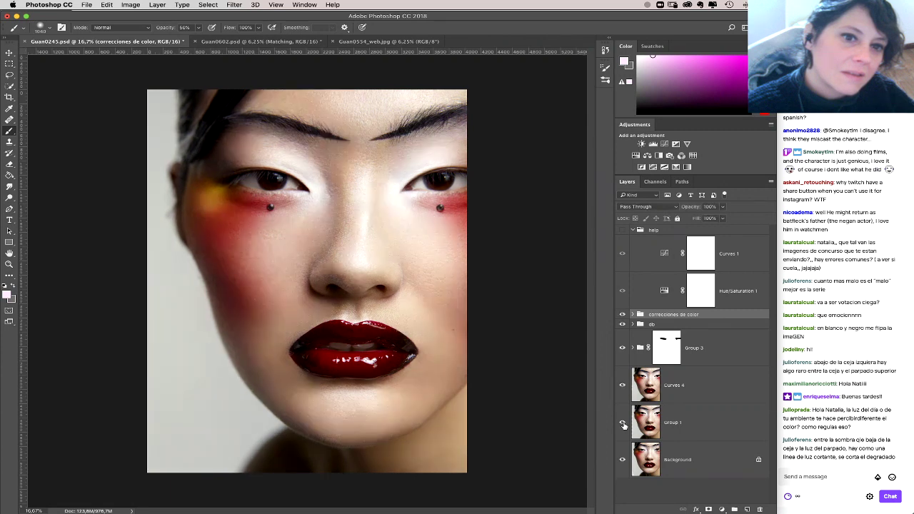
alt+click(623, 422)
alt+click(623, 422)
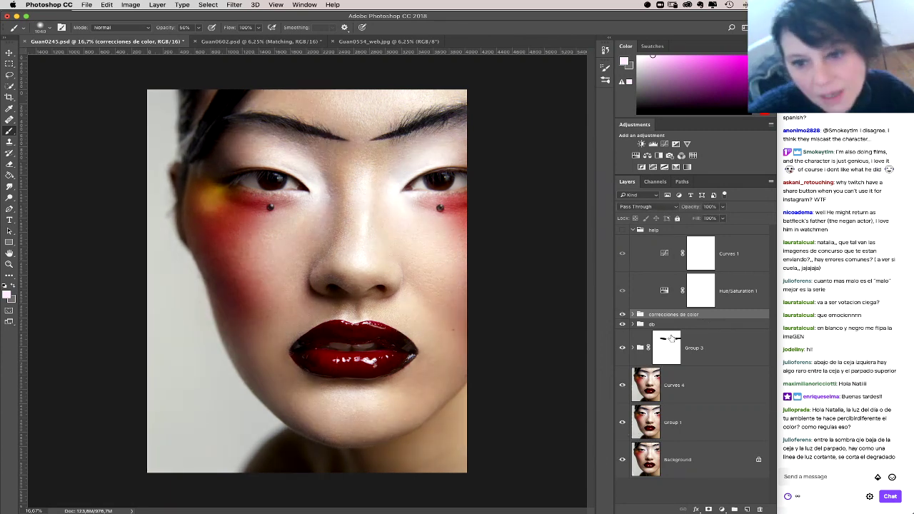
click(721, 509)
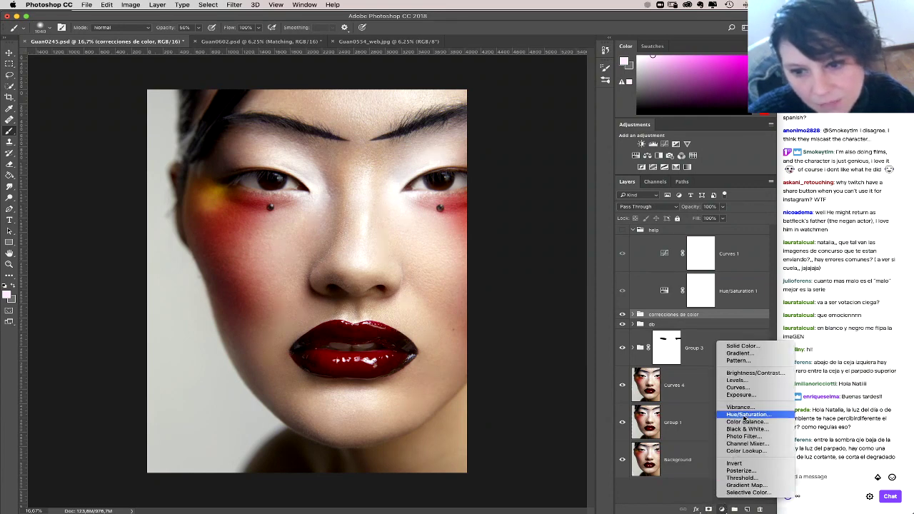
Step: Add Hue/Saturation 3 at Saturation -30, Lightness +18, invert its mask, and paint the left eyelid
click(744, 415)
drag(728, 229, 741, 229)
drag(727, 212, 708, 212)
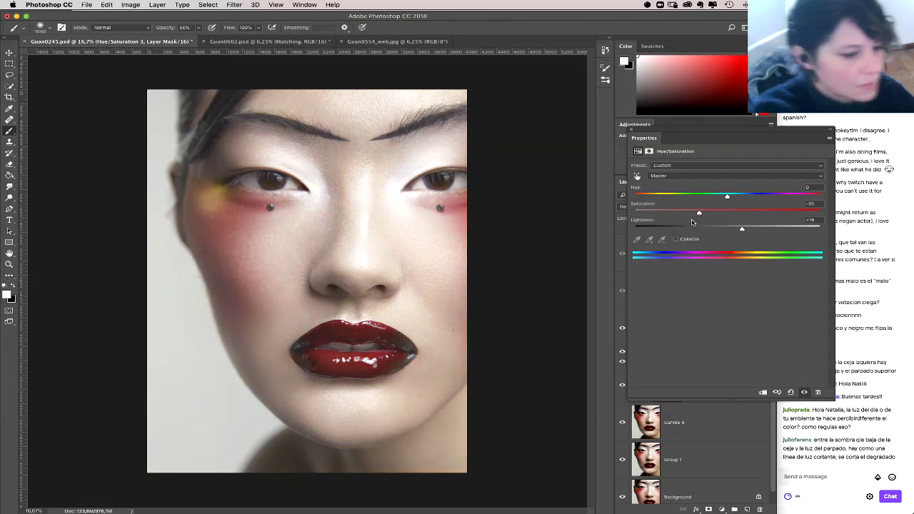
key(ctrl+i)
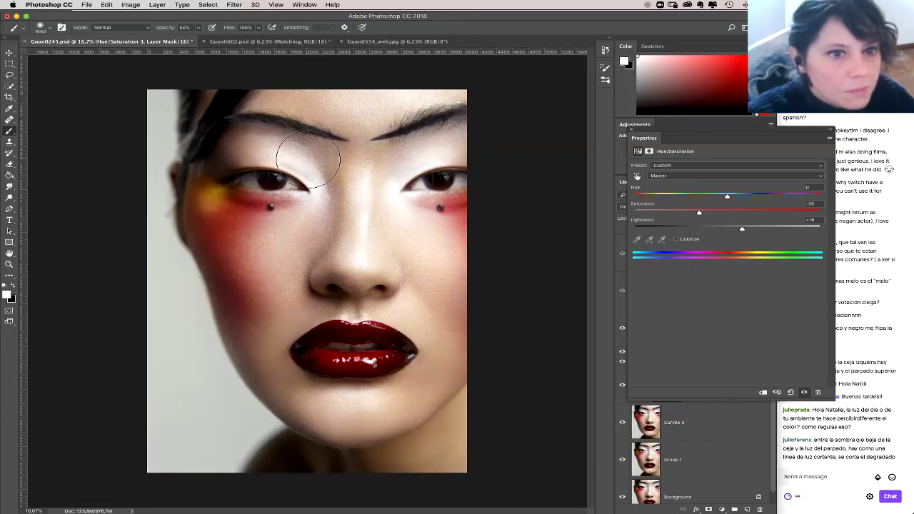
drag(308, 158, 299, 170)
Step: Paint the lightening onto the other eyelid and toggle Hue/Saturation 3 to compare
drag(418, 159, 429, 150)
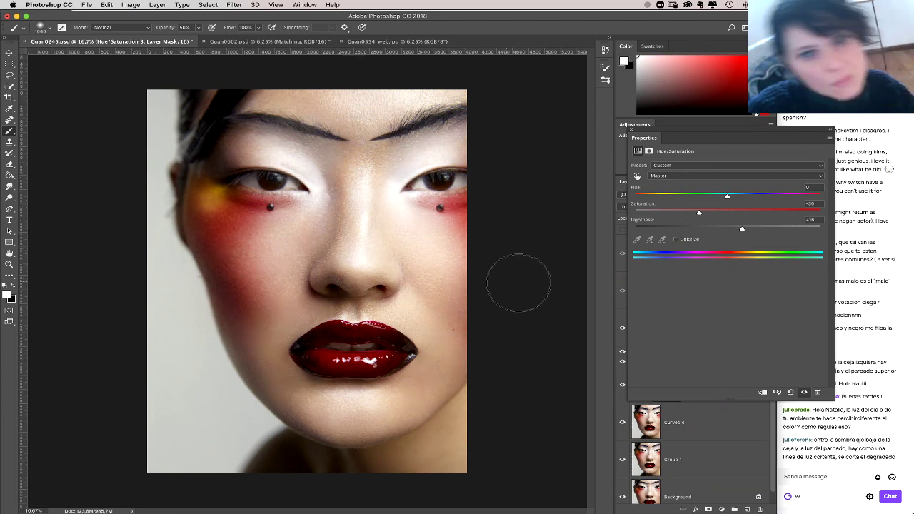
click(629, 131)
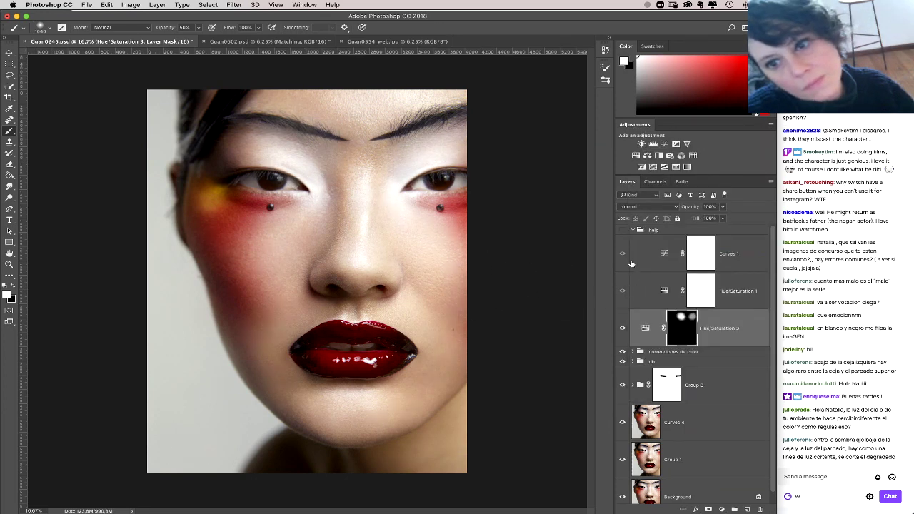
click(623, 329)
click(623, 329)
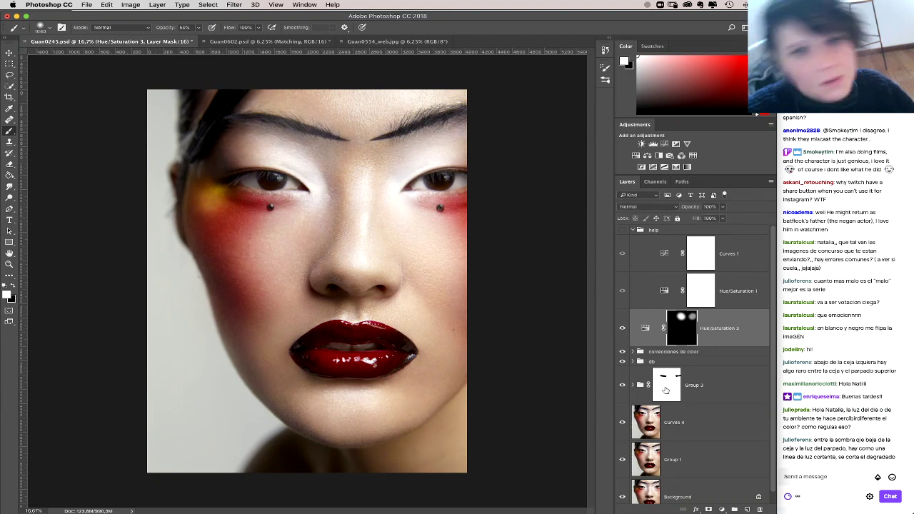
Step: Set brush opacity to 100% and enlarge the soft brush to 185 px
key(0)
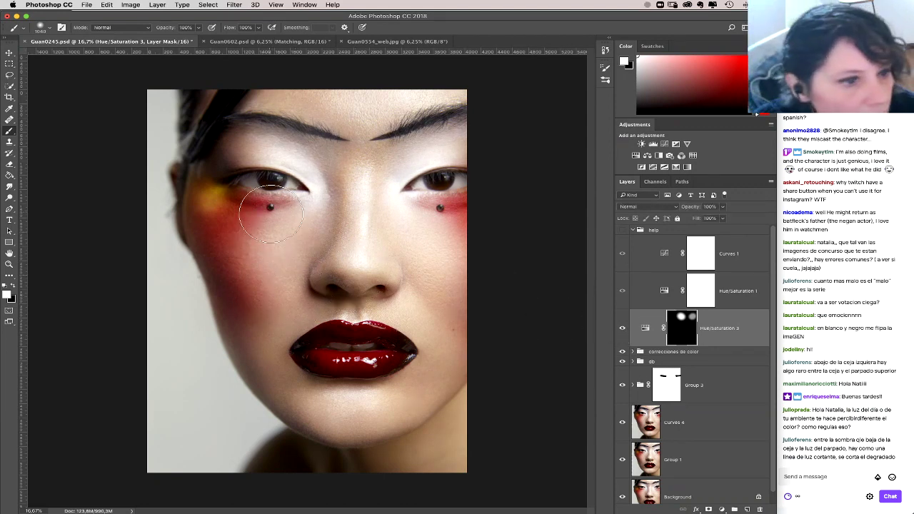
right_click(275, 221)
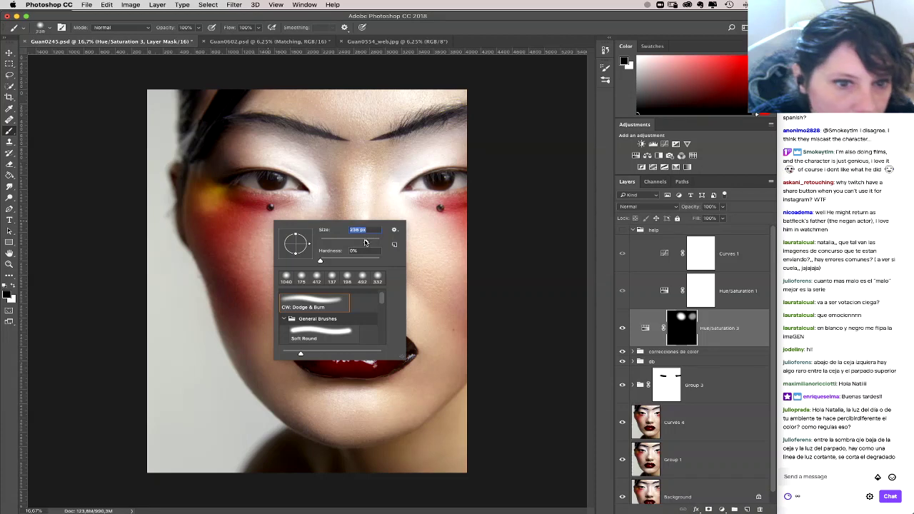
drag(320, 242, 361, 244)
key(Return)
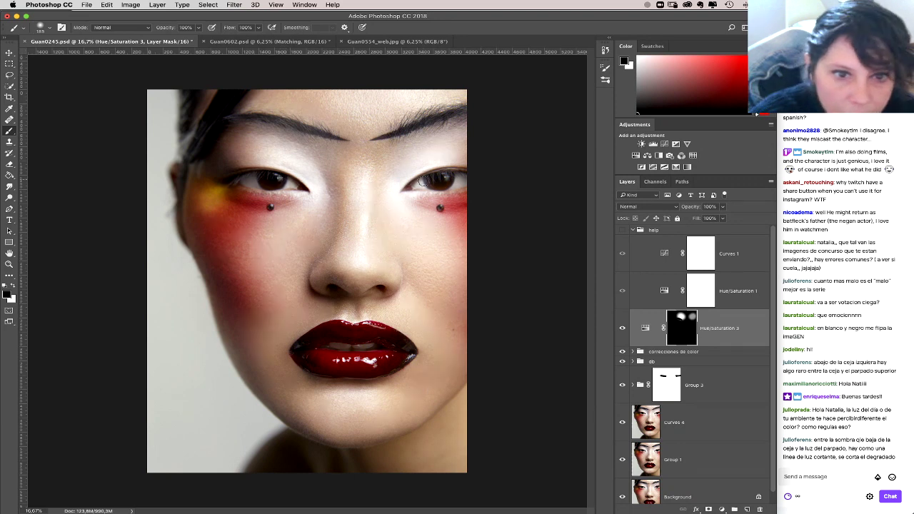
right_click(349, 195)
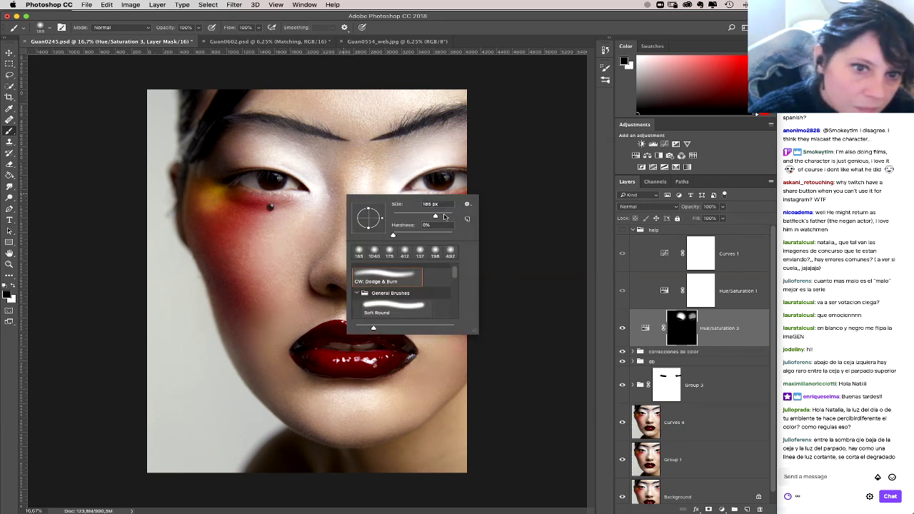
key(Return)
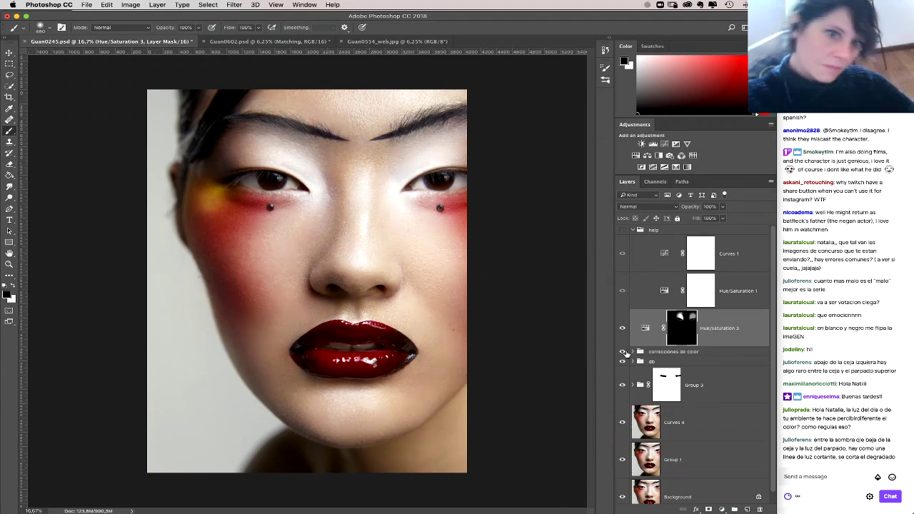
Step: Check the forehead by toggling the layer, switch to white, and enlarge the brush to 492 px
click(622, 329)
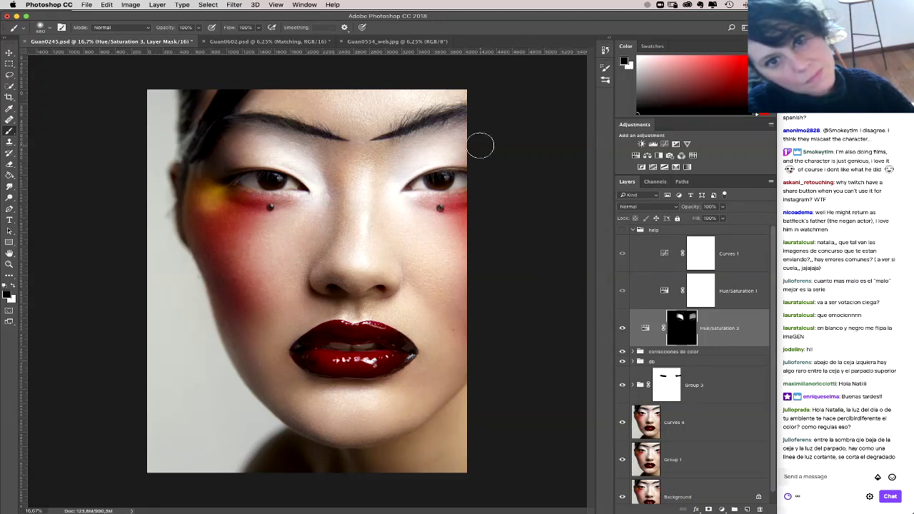
click(622, 329)
click(622, 330)
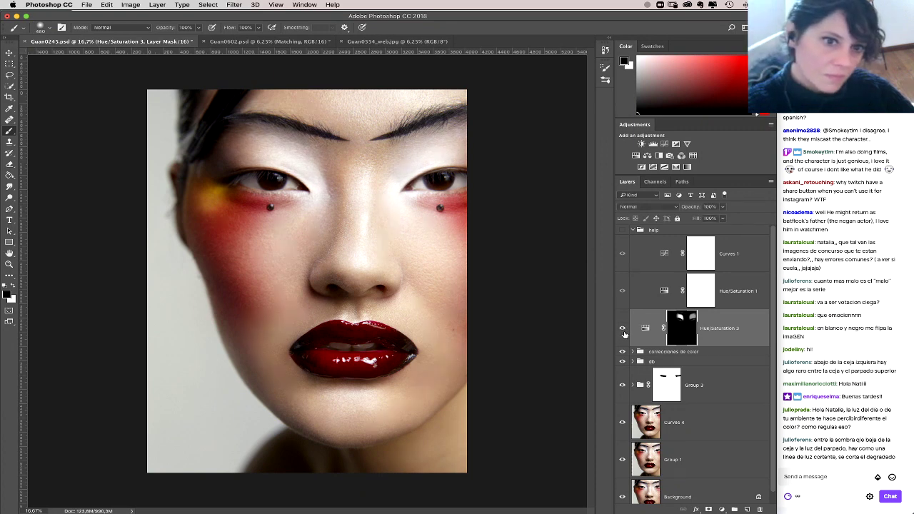
key(x)
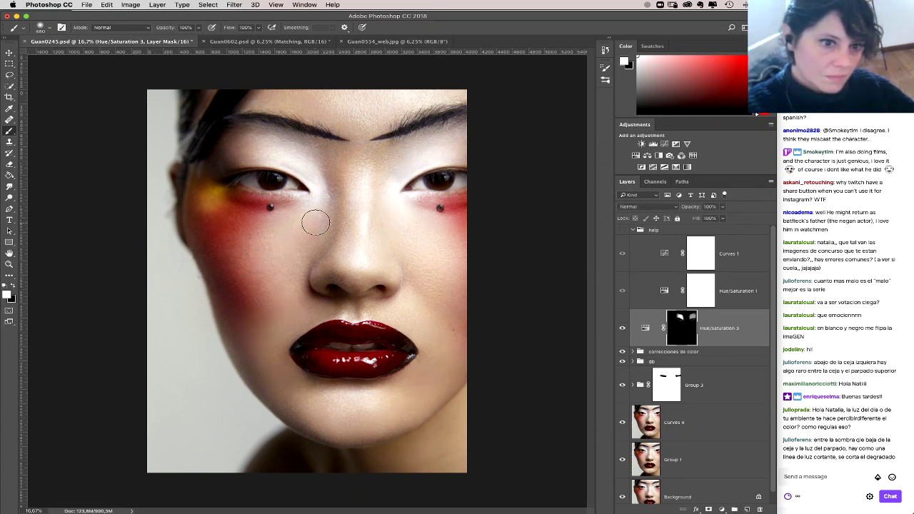
right_click(349, 244)
drag(424, 263, 426, 263)
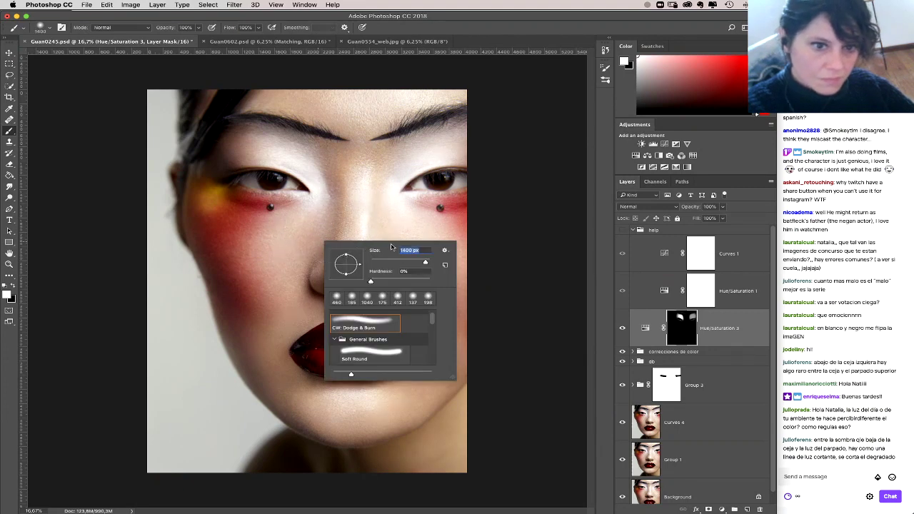
click(313, 220)
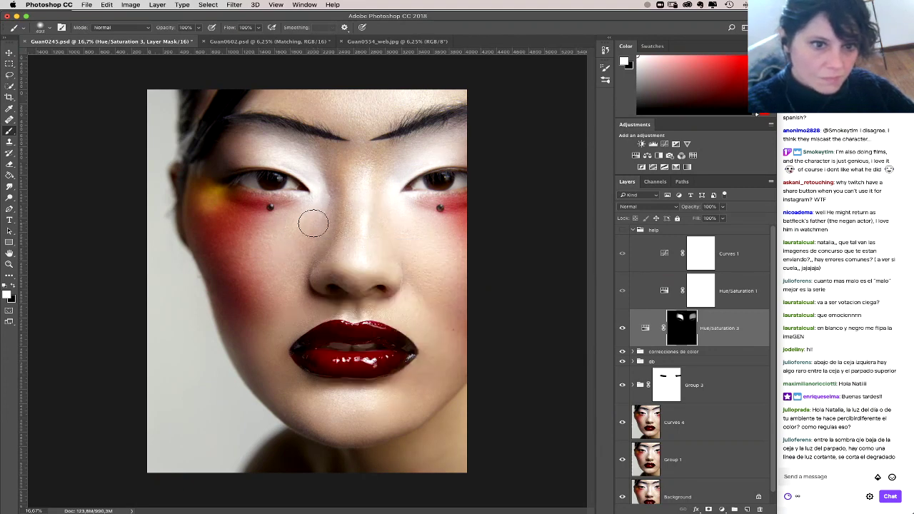
Step: Lower brush opacity to 10%, switch to black, compare the eyelids, and zoom out
key(1)
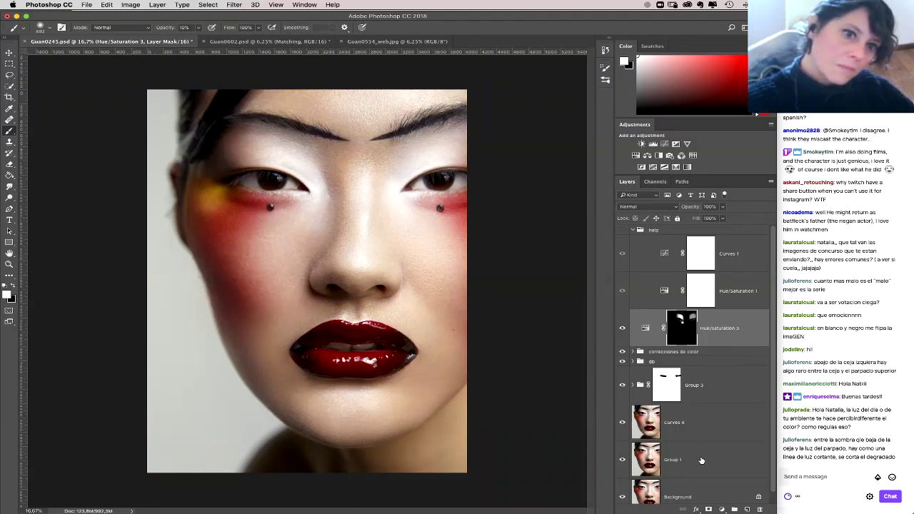
key(x)
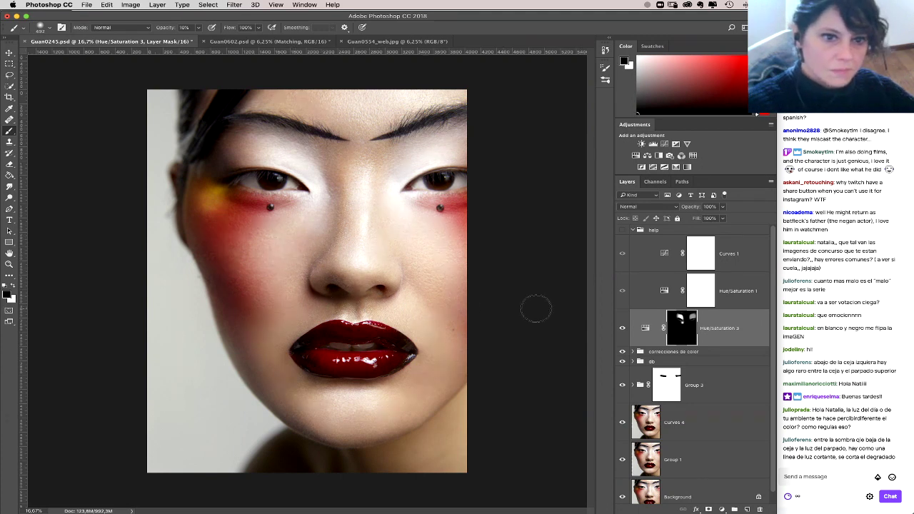
click(622, 330)
click(621, 331)
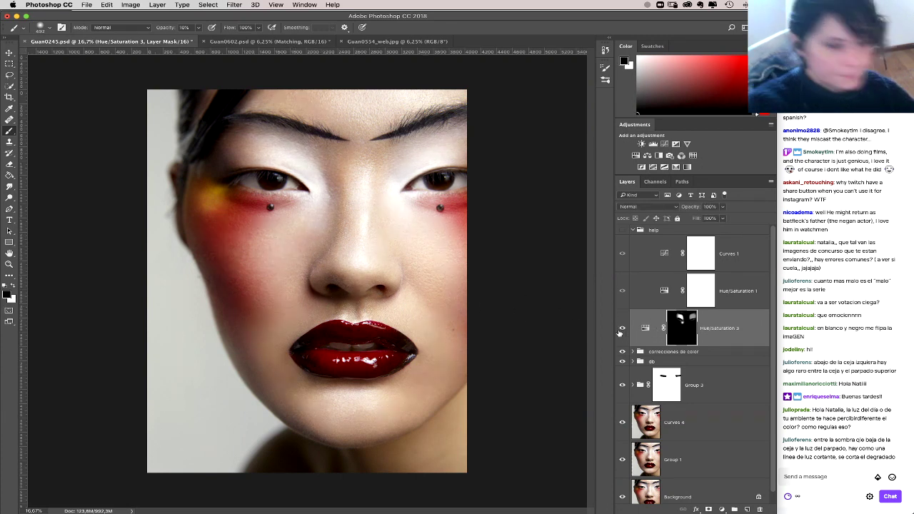
key(super+minus)
key(super+minus)
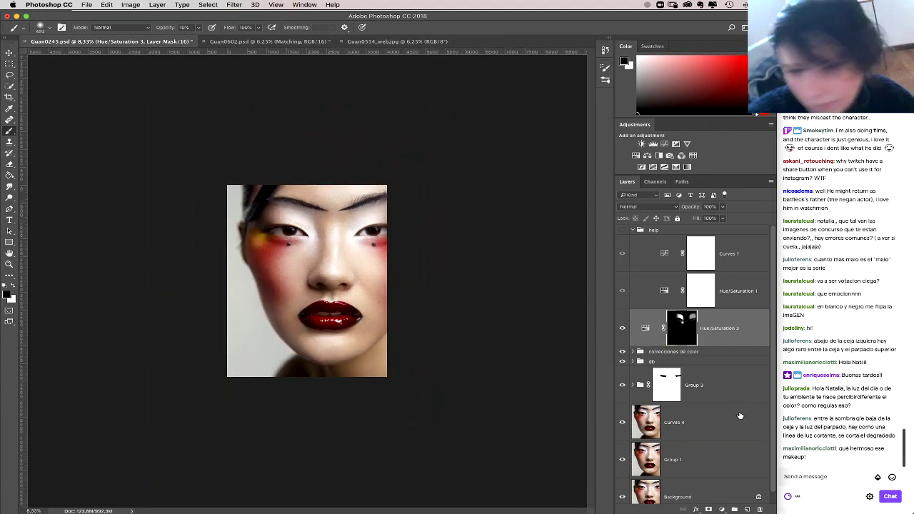
Step: Toggle between the original Group 1 and the full retouch several times to compare
alt+click(622, 462)
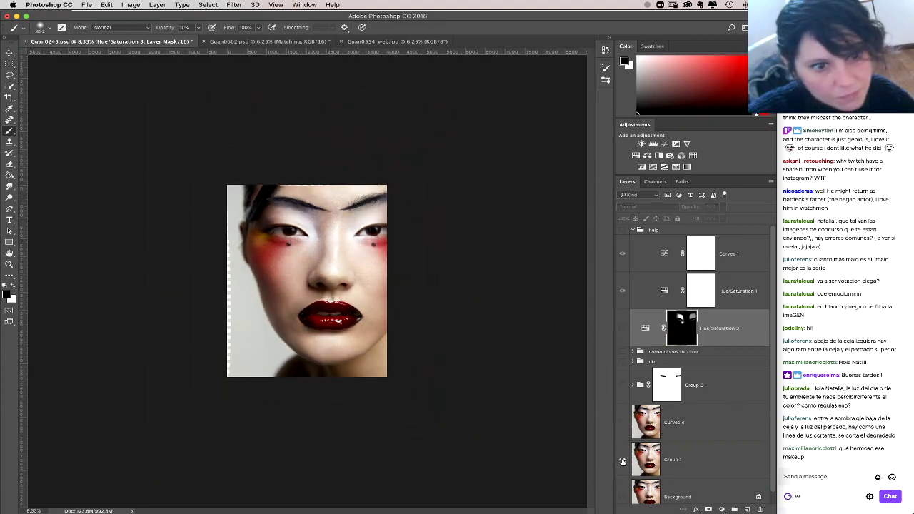
alt+click(622, 461)
alt+click(621, 462)
alt+click(622, 461)
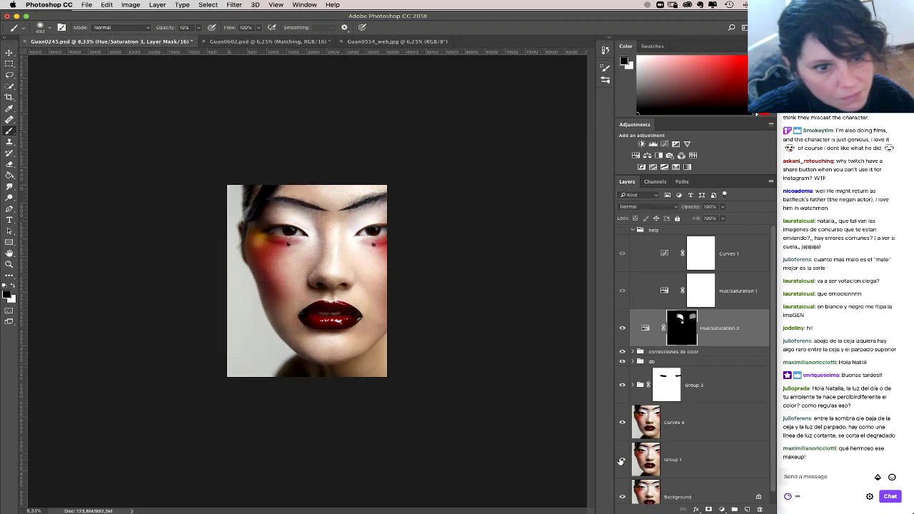
alt+click(621, 463)
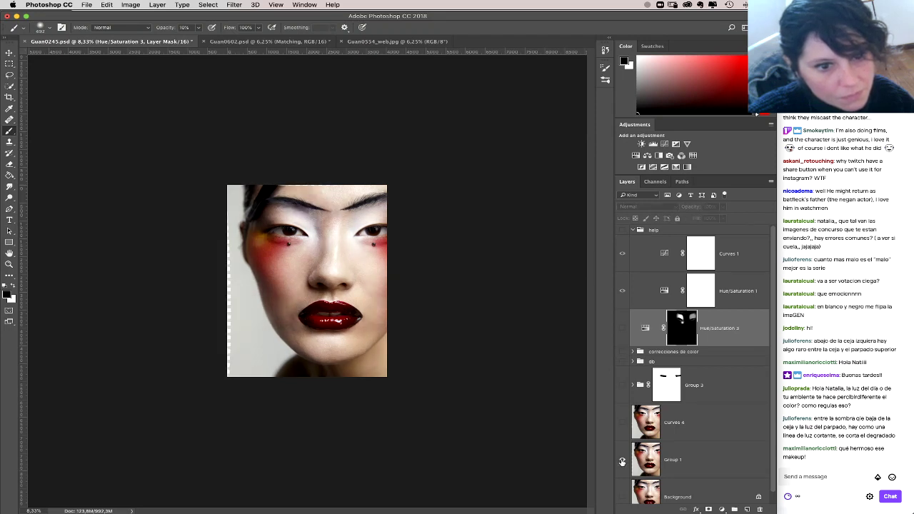
alt+click(622, 462)
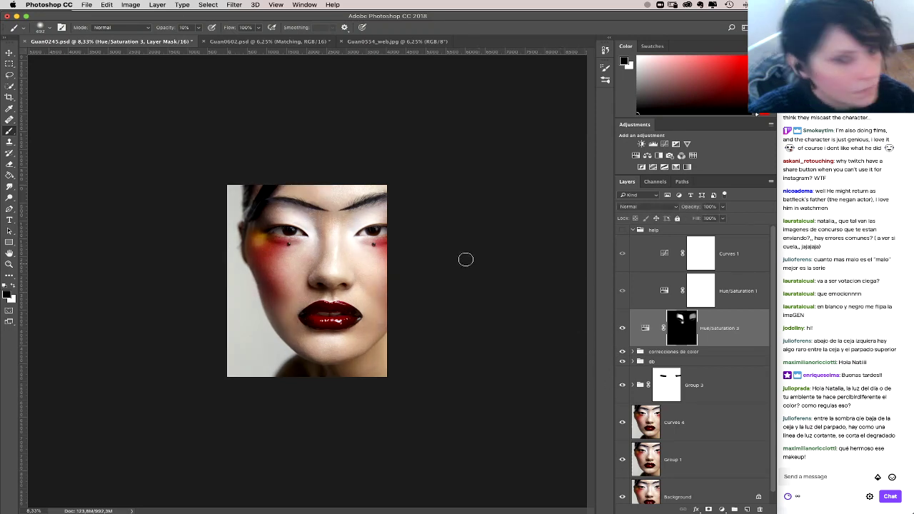
Step: Save Guan0245.psd and zoom in on the face to 16.7%
click(86, 5)
click(101, 86)
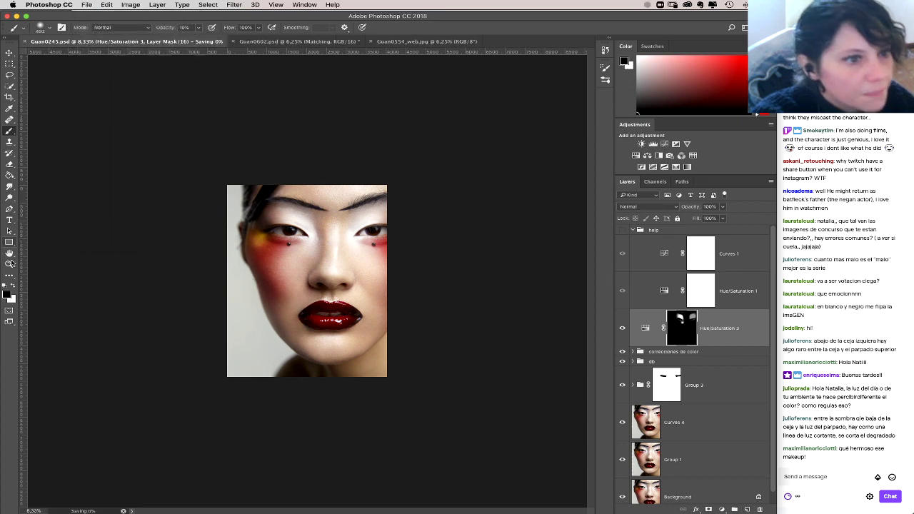
key(z)
drag(264, 254, 383, 284)
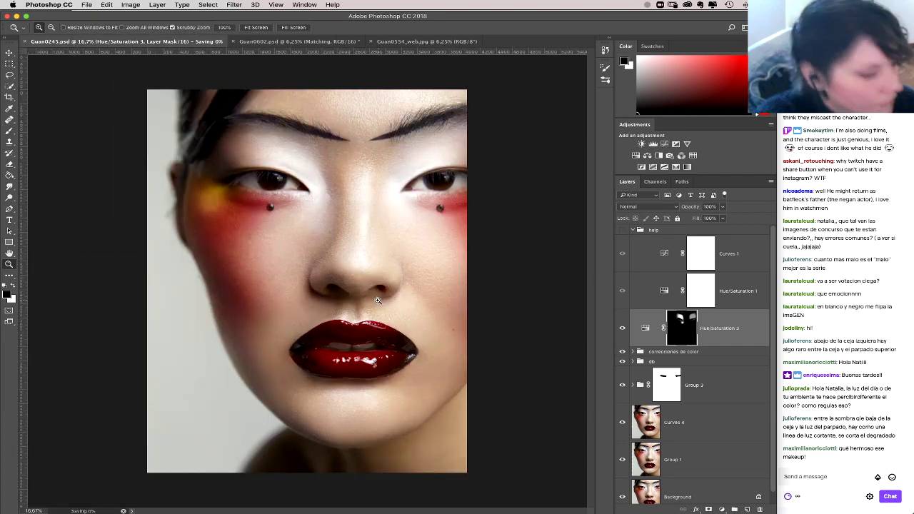
Step: Tile the documents two-up with Guan0602.psd in the right pane, adjusting zoom on both faces
key(f)
key(f)
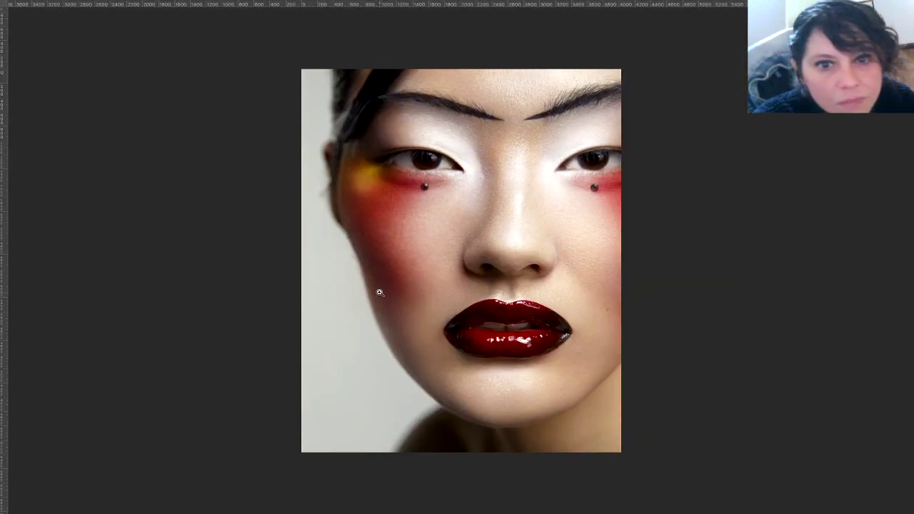
key(f)
click(304, 5)
mouse_move(336, 18)
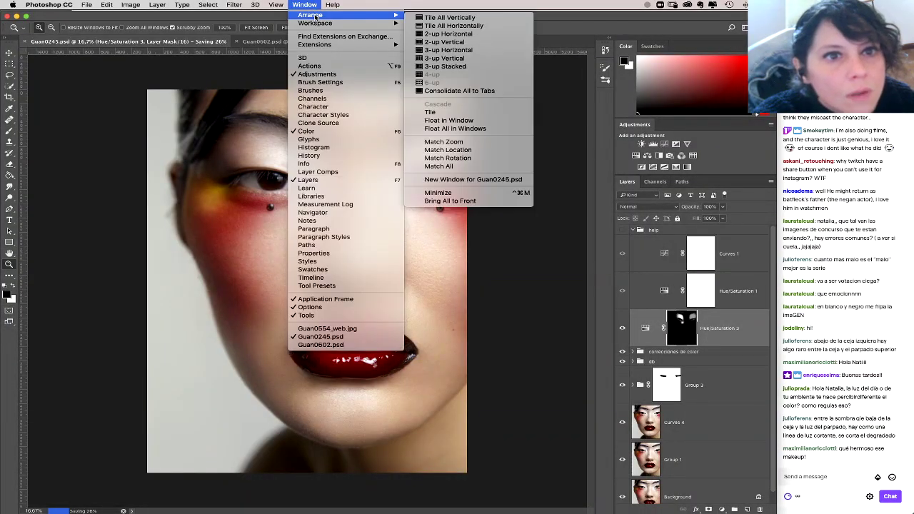
click(443, 41)
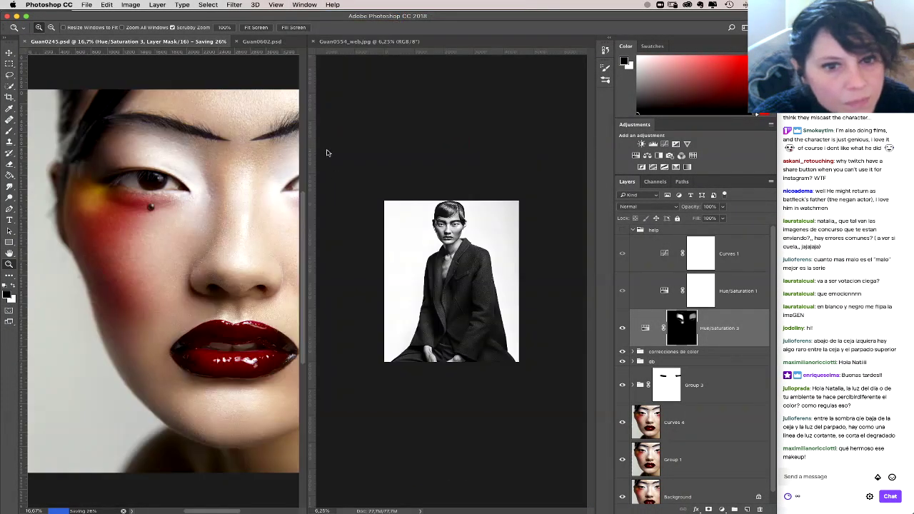
drag(261, 41, 356, 90)
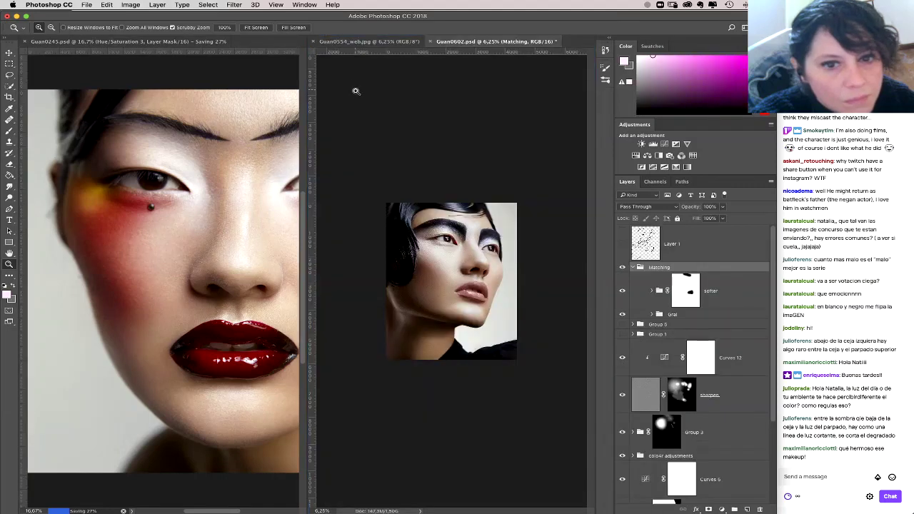
click(485, 280)
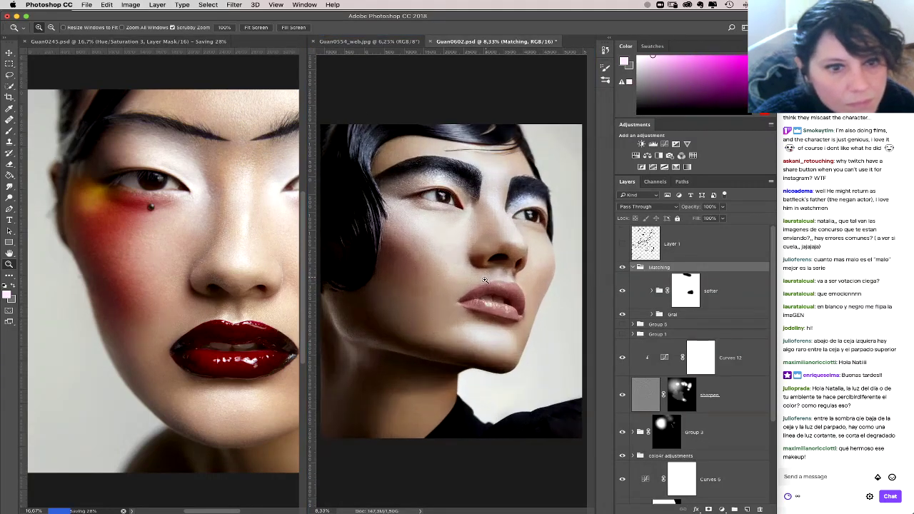
alt+click(255, 264)
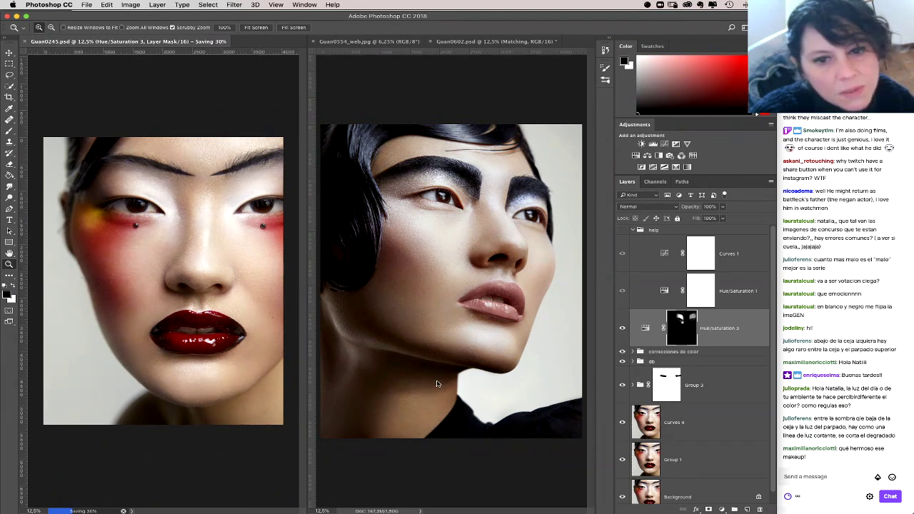
Step: Add a Curves 9 adjustment to Guan0245 with one lifted point, then switch to Guan0602
click(720, 509)
click(749, 388)
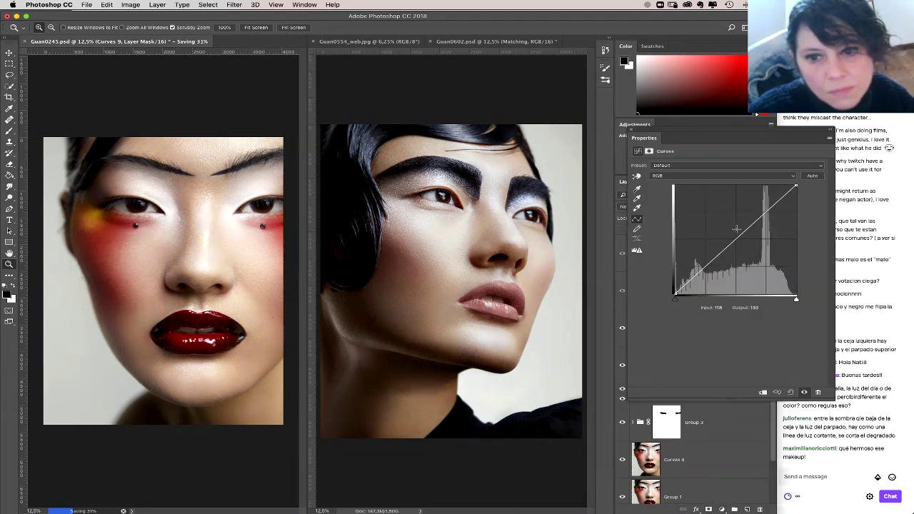
drag(749, 227, 683, 388)
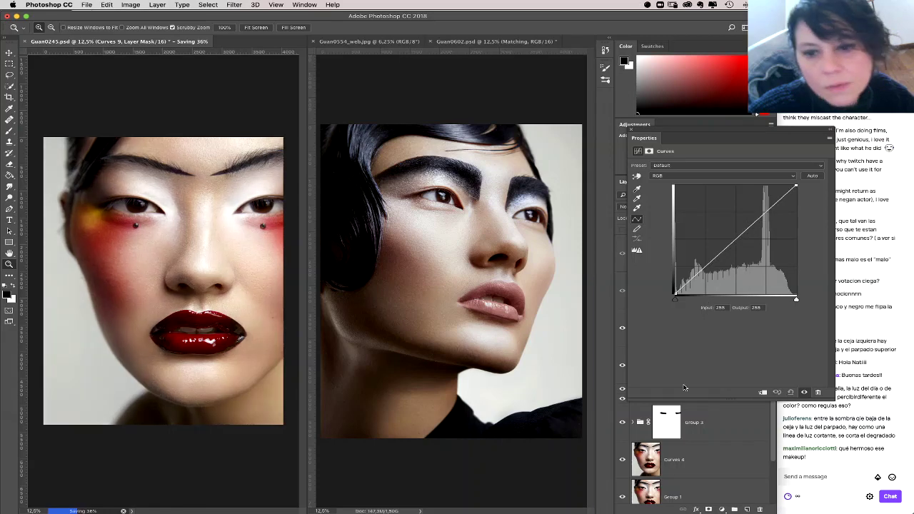
key(ctrl+shift+Tab)
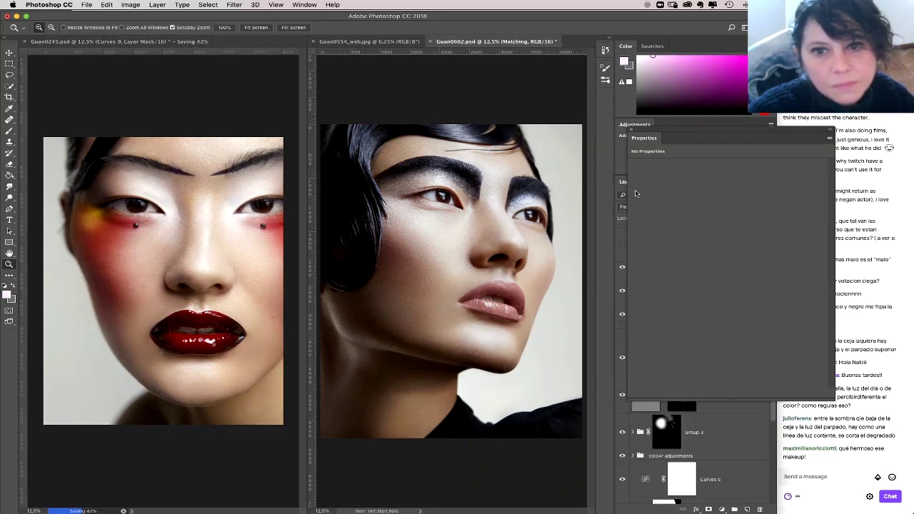
Step: Add Curves 17 to Guan0602 with a slightly raised midtone point and select the Red channel
click(720, 508)
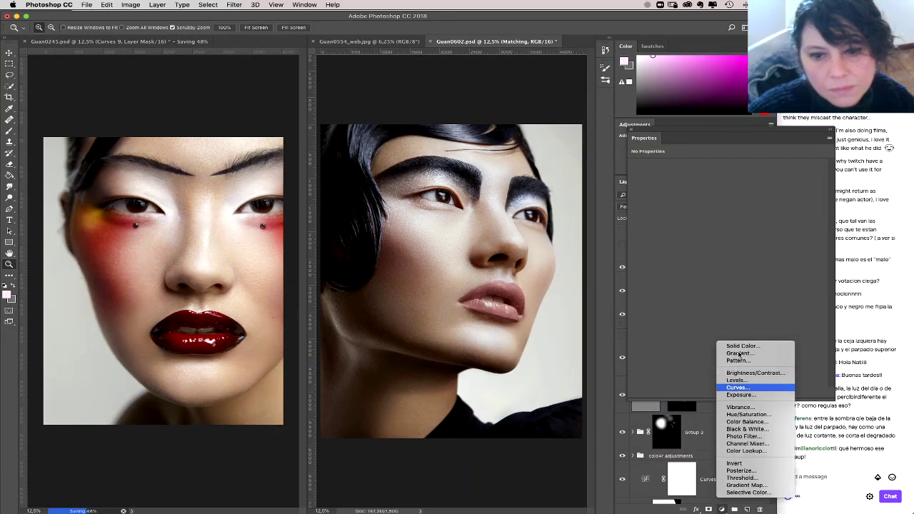
click(749, 390)
click(736, 236)
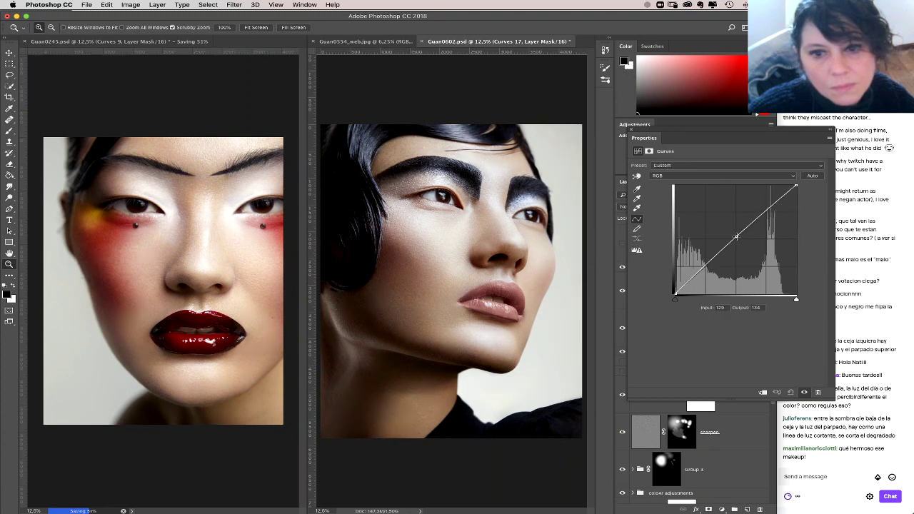
click(717, 176)
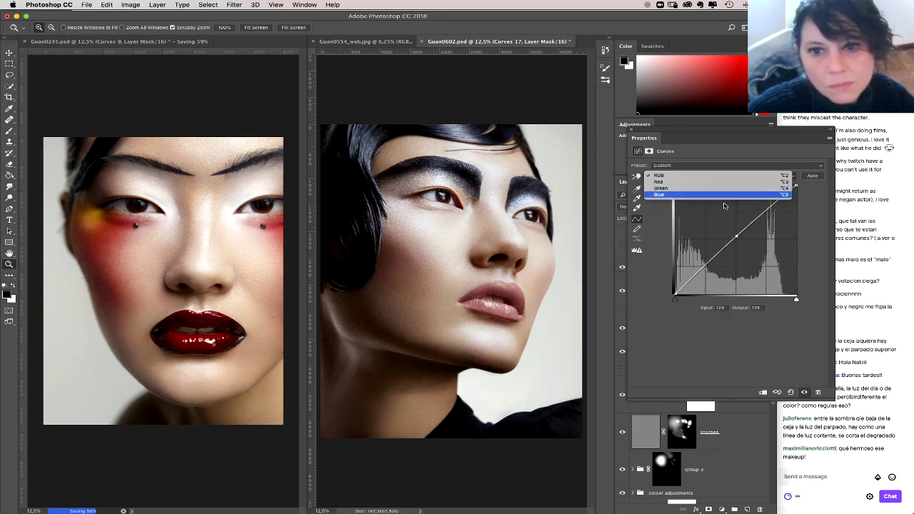
key(Return)
key(Up)
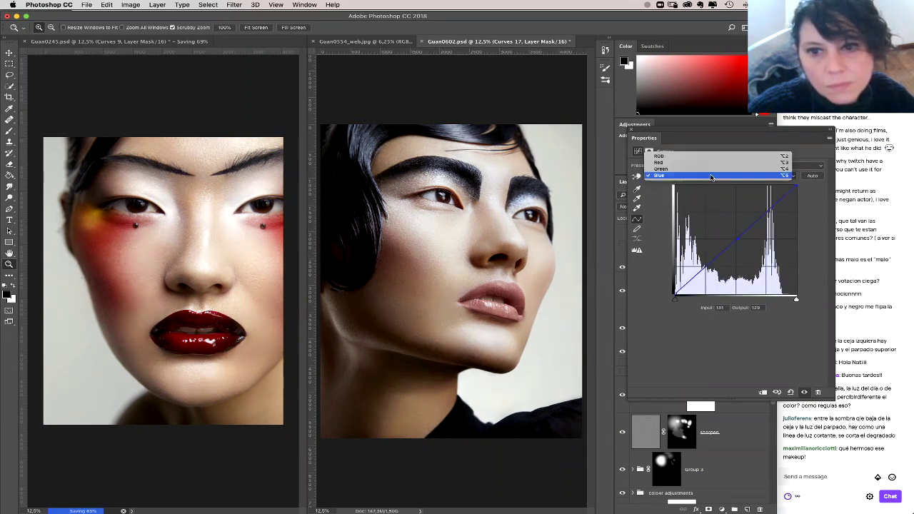
key(Up)
key(Up)
key(Return)
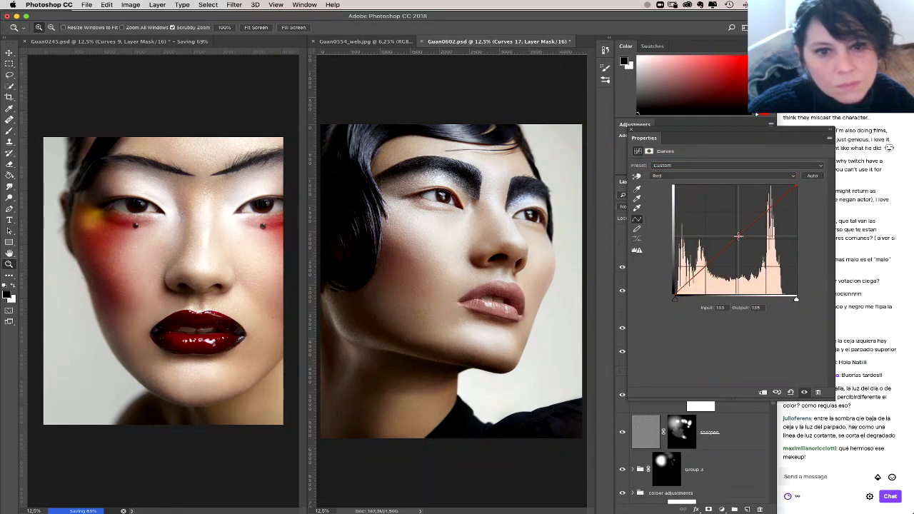
click(632, 130)
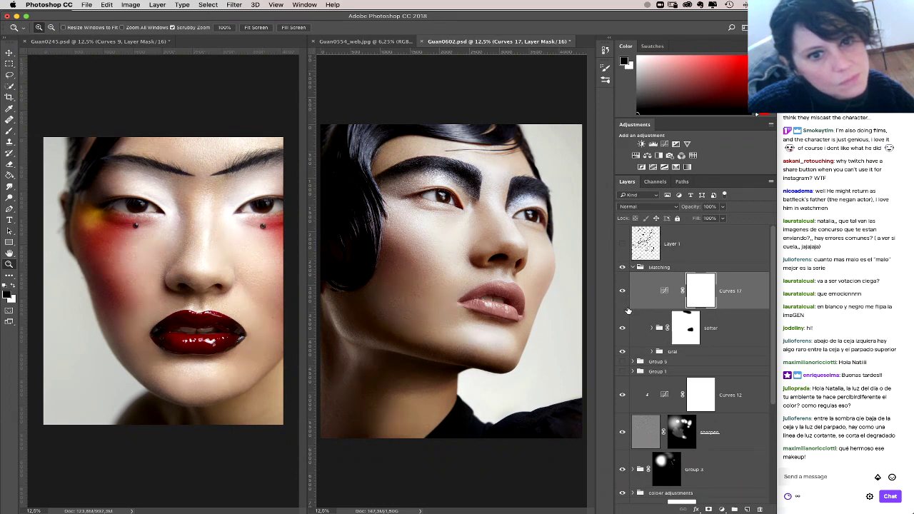
Step: Set the Curves 17 Red channel point to input 128, output 131
double_click(664, 290)
click(693, 175)
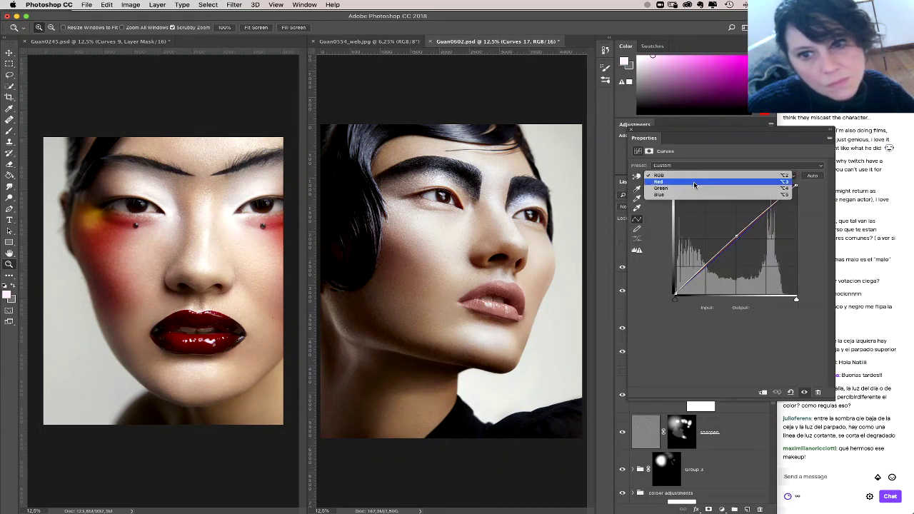
key(Return)
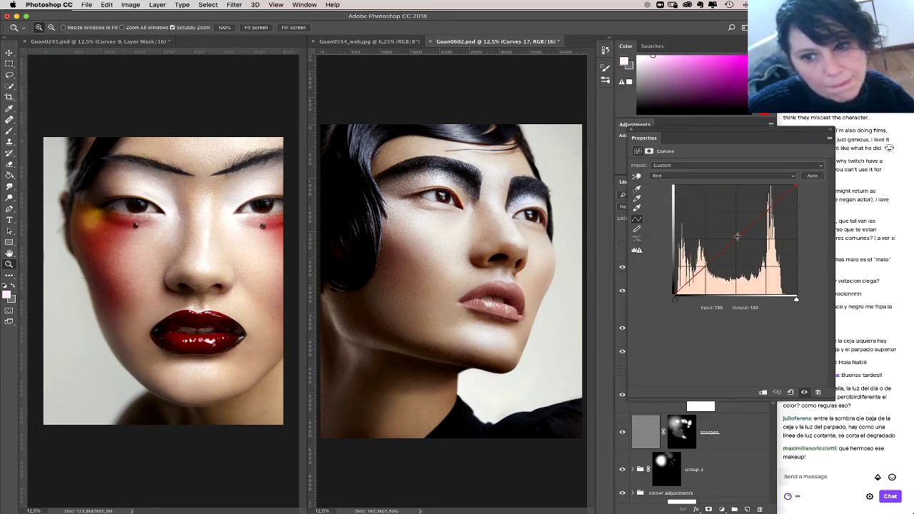
drag(738, 236, 738, 234)
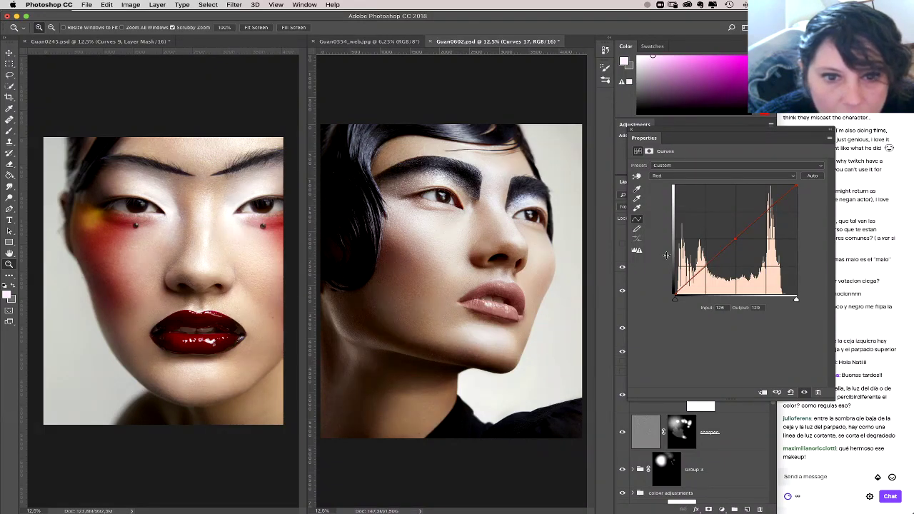
key(Up)
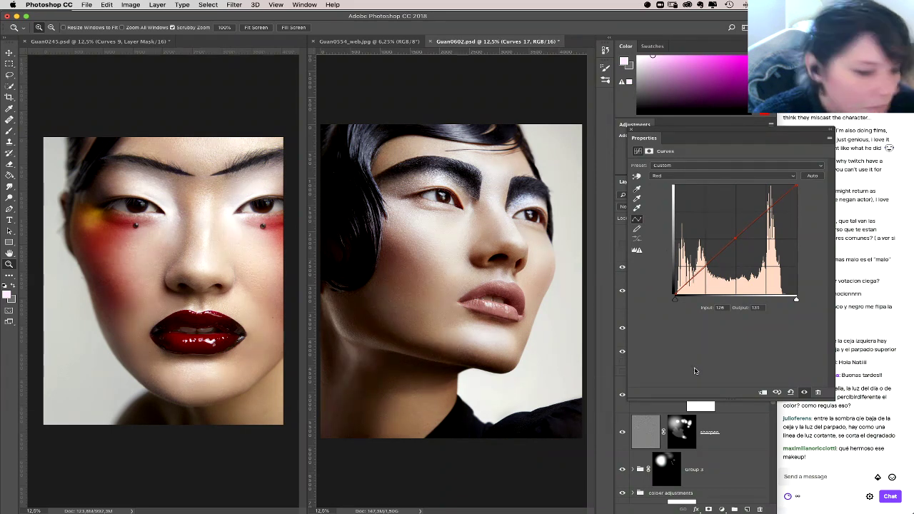
key(b)
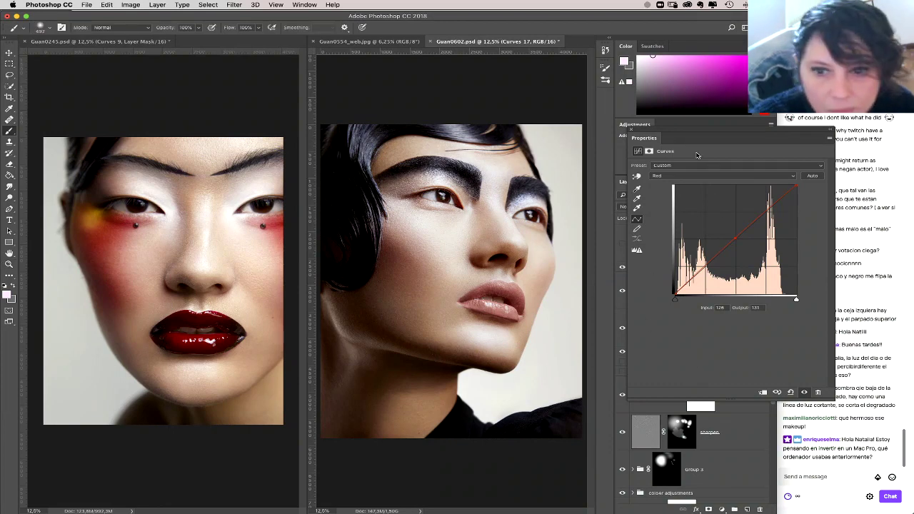
Step: Target the Curves 17 layer mask and set the brush size to 200 px
click(632, 129)
click(700, 297)
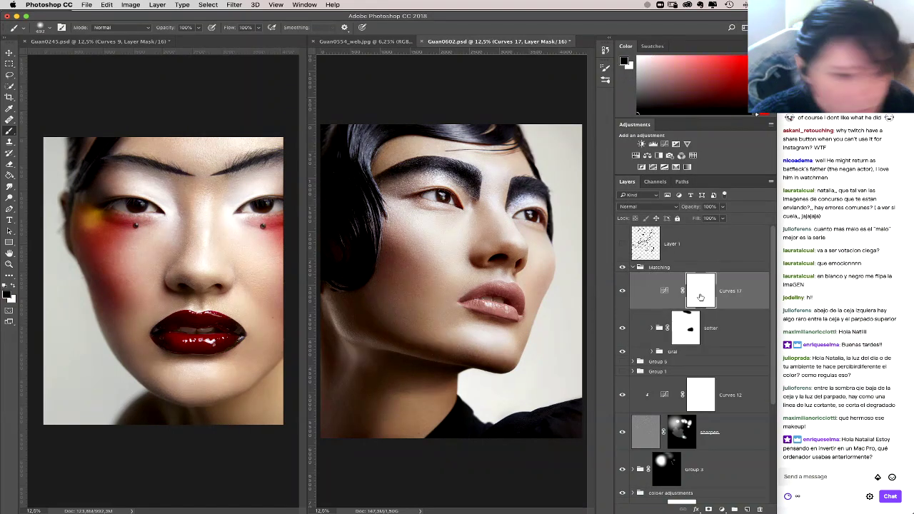
right_click(406, 243)
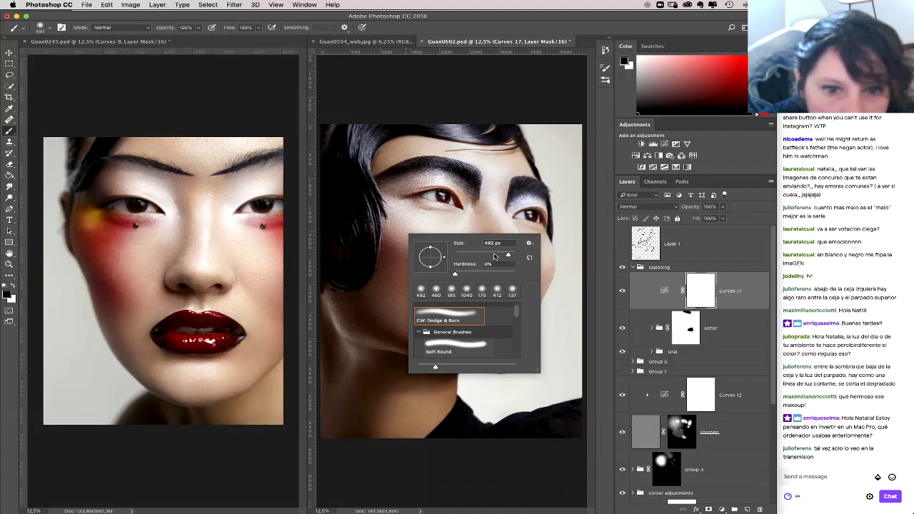
text(200)
key(Return)
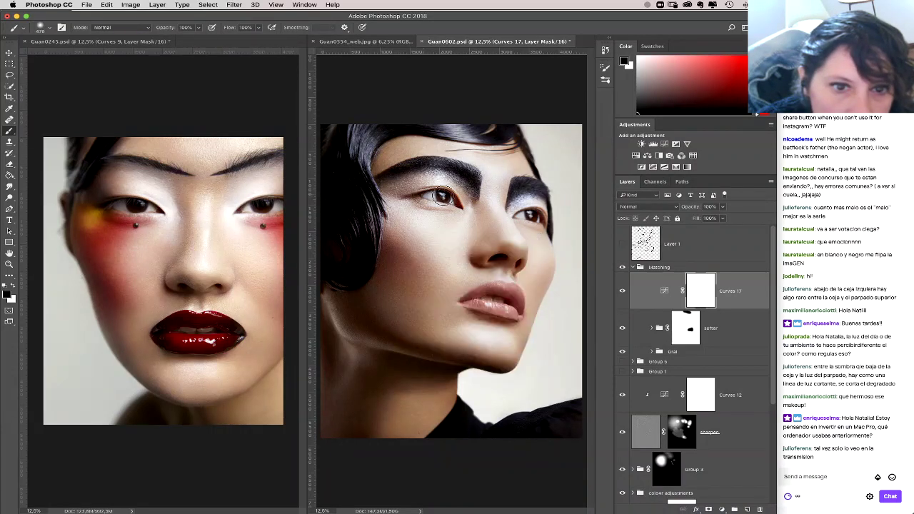
Step: Paint black on the mask over both eyes, both eyelids and the hair at left
click(447, 198)
click(529, 216)
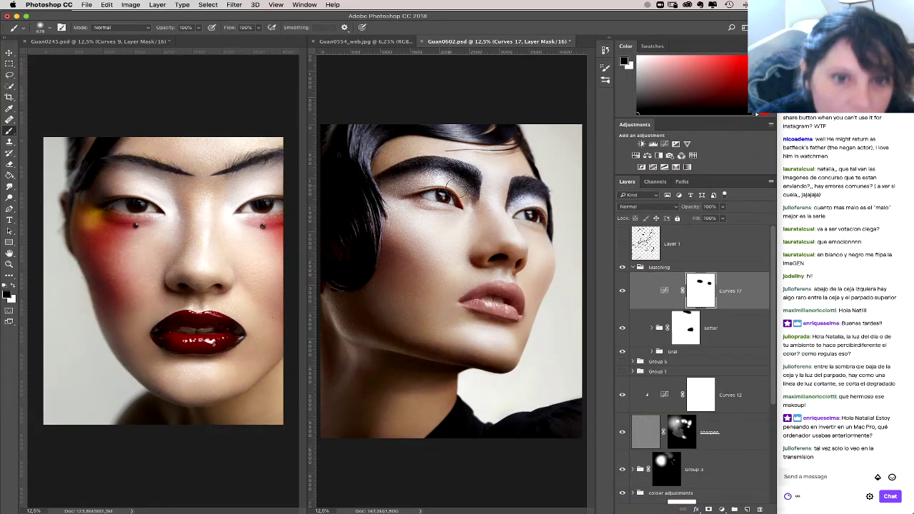
mouse_move(444, 189)
mouse_down()
mouse_move(394, 183)
mouse_move(434, 171)
mouse_up()
mouse_move(528, 201)
mouse_down()
mouse_move(518, 190)
mouse_move(535, 197)
mouse_up()
mouse_move(432, 187)
mouse_down()
mouse_move(384, 183)
mouse_move(424, 177)
mouse_move(465, 187)
mouse_up()
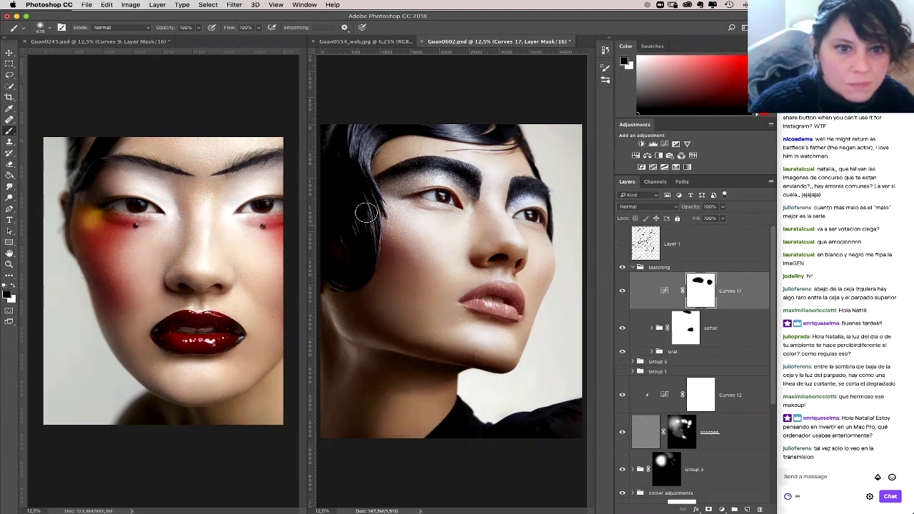
drag(336, 202, 342, 182)
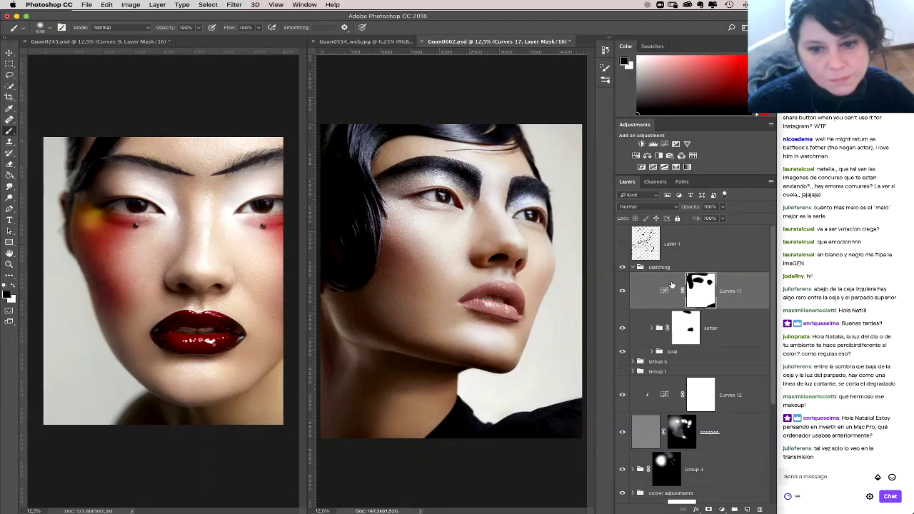
Step: Collapse the Matching group and toggle the original Background view repeatedly to compare Guan0602
click(632, 269)
scroll(628, 442, down, 3)
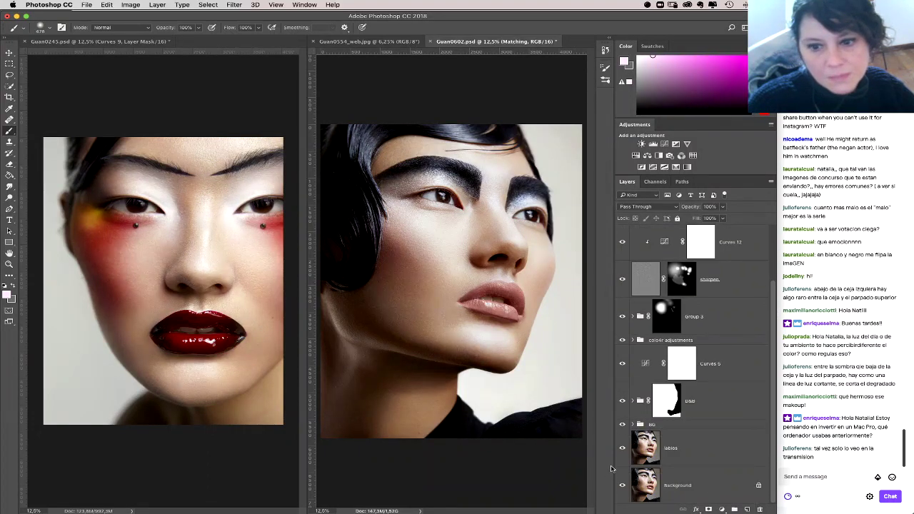
alt+click(623, 488)
alt+click(625, 489)
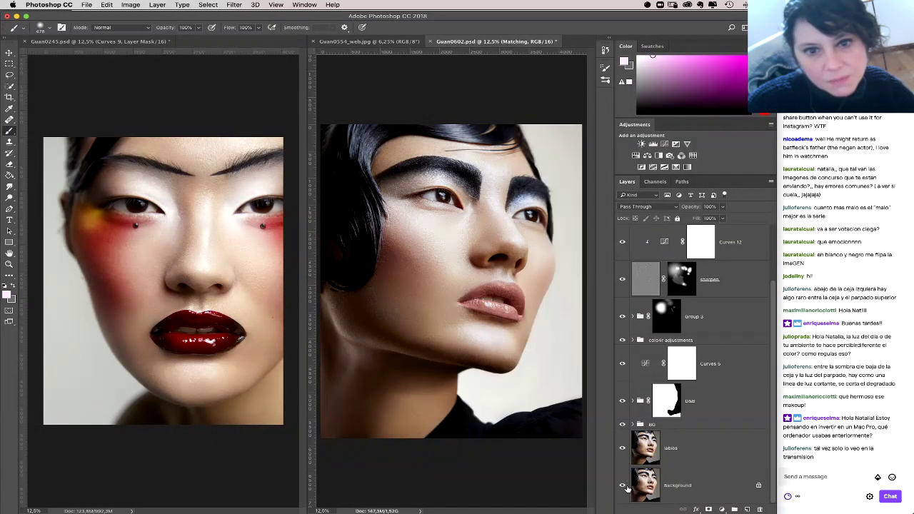
alt+click(623, 487)
alt+click(623, 487)
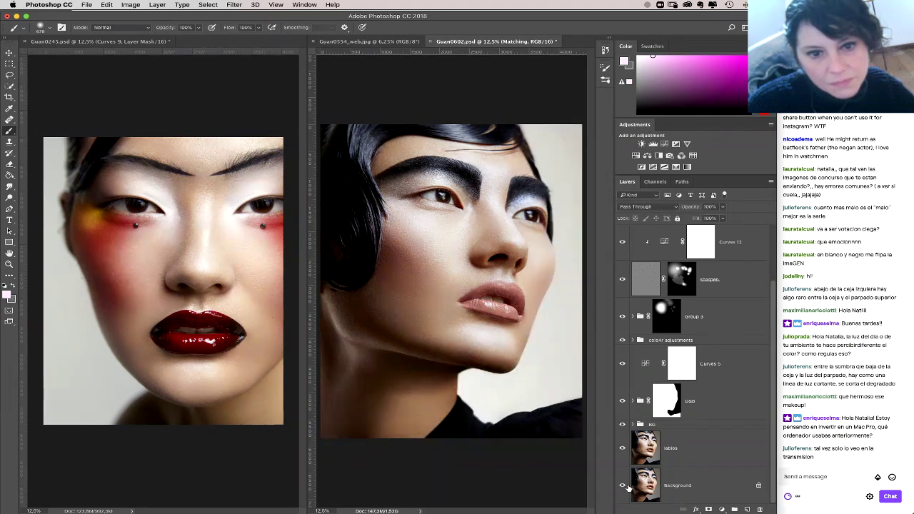
alt+click(623, 487)
alt+click(623, 487)
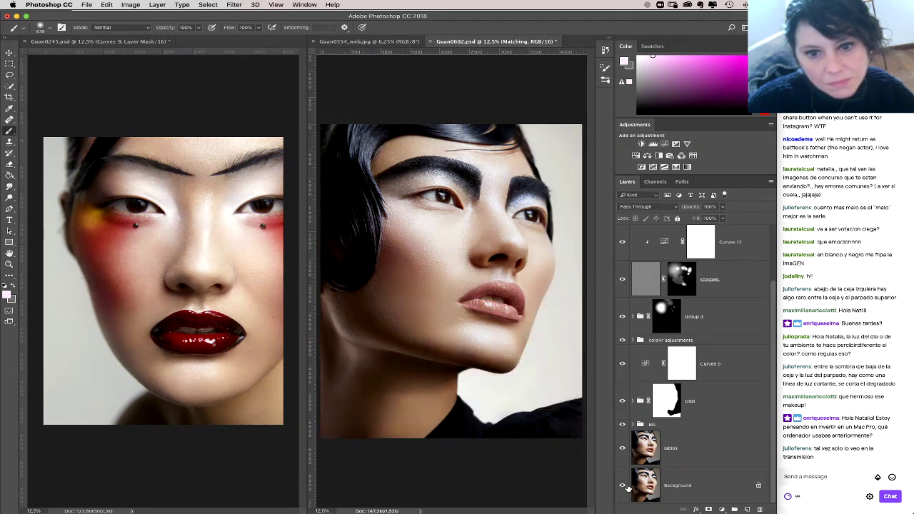
alt+click(623, 487)
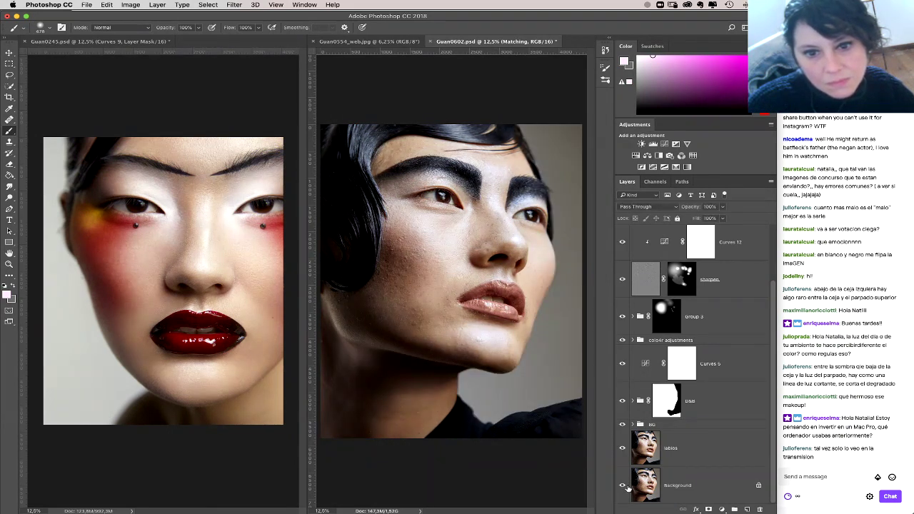
alt+click(623, 487)
alt+click(624, 487)
alt+click(623, 487)
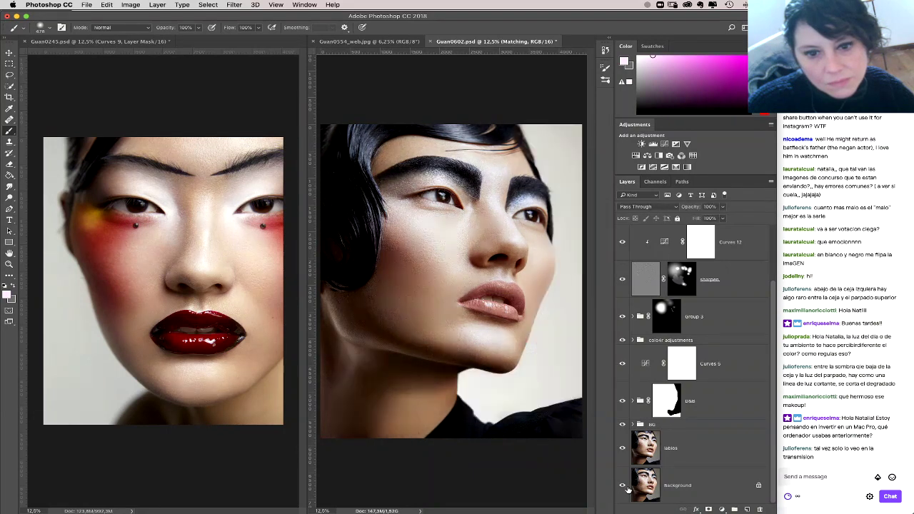
Step: Switch to Guan0245 and toggle its original Background view to compare the retouch
click(142, 96)
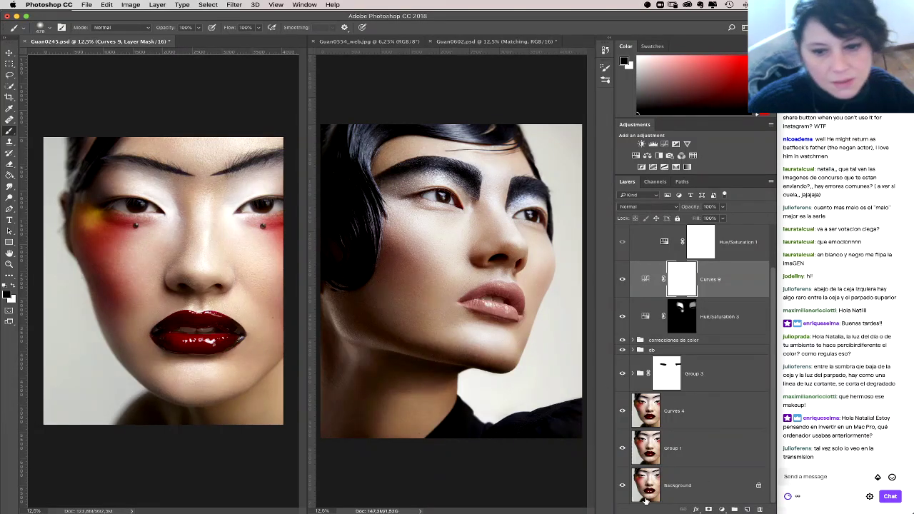
alt+click(622, 486)
alt+click(622, 486)
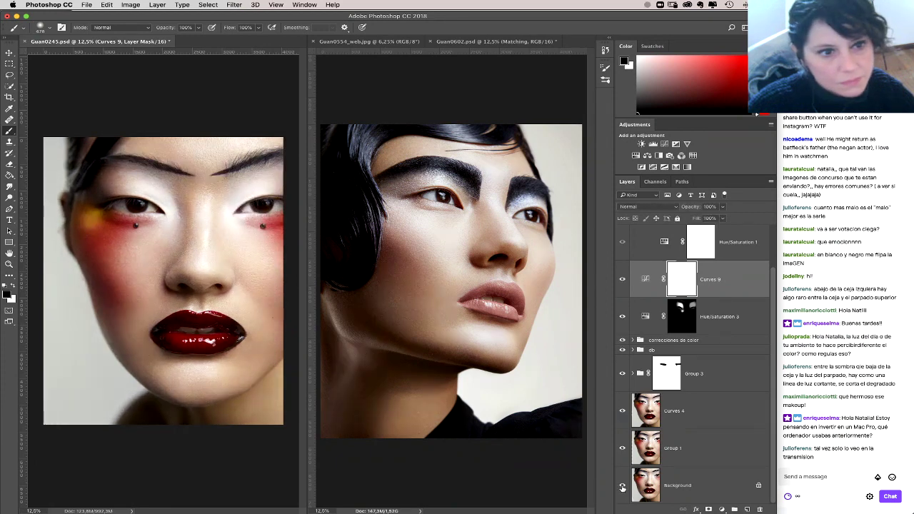
alt+click(621, 486)
alt+click(622, 486)
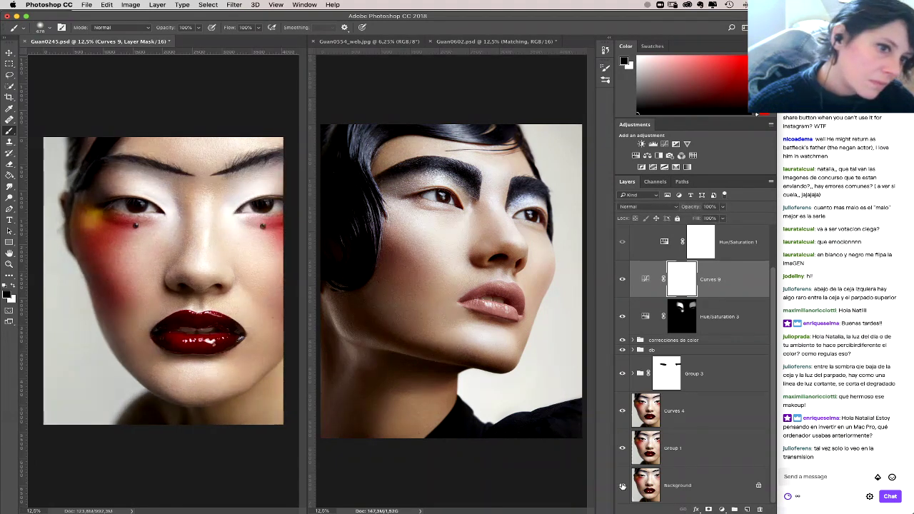
alt+click(622, 486)
alt+click(622, 486)
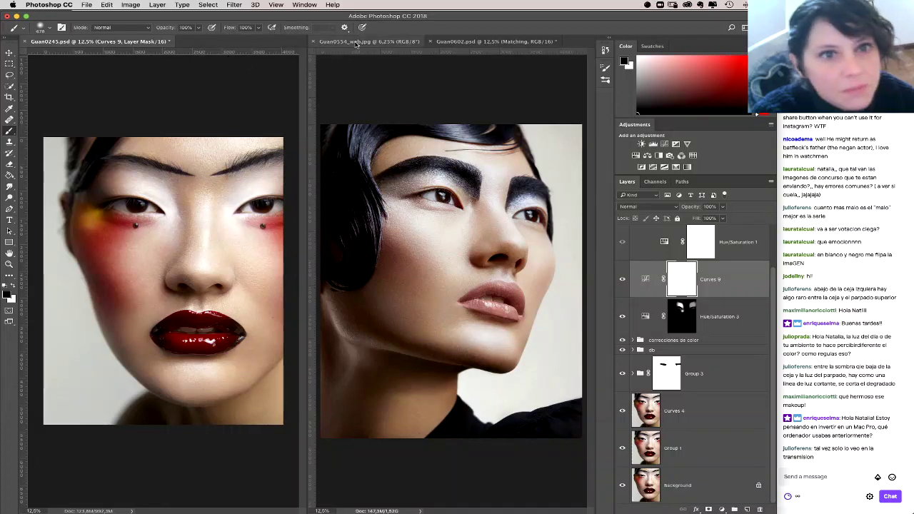
Step: Save the Guan0602 document, show Guan0245 full screen, and collapse the help group
click(493, 41)
click(87, 5)
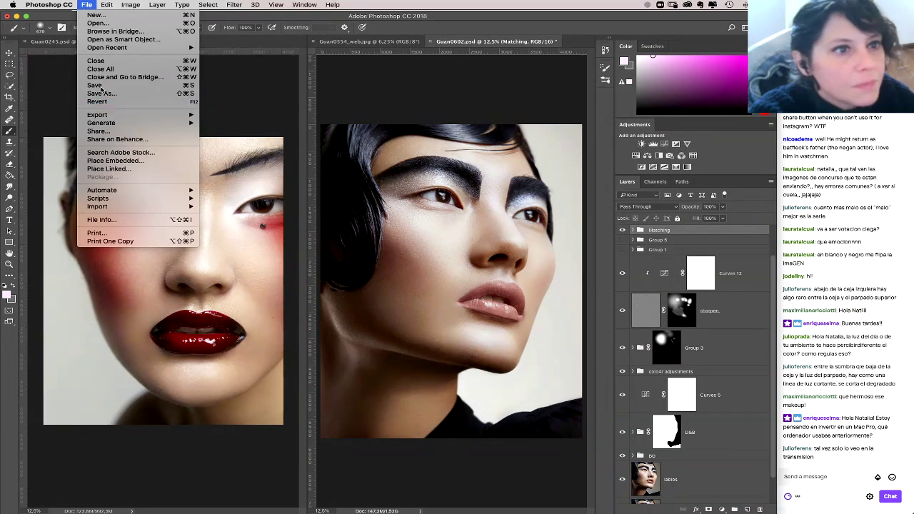
click(107, 87)
click(105, 59)
key(f)
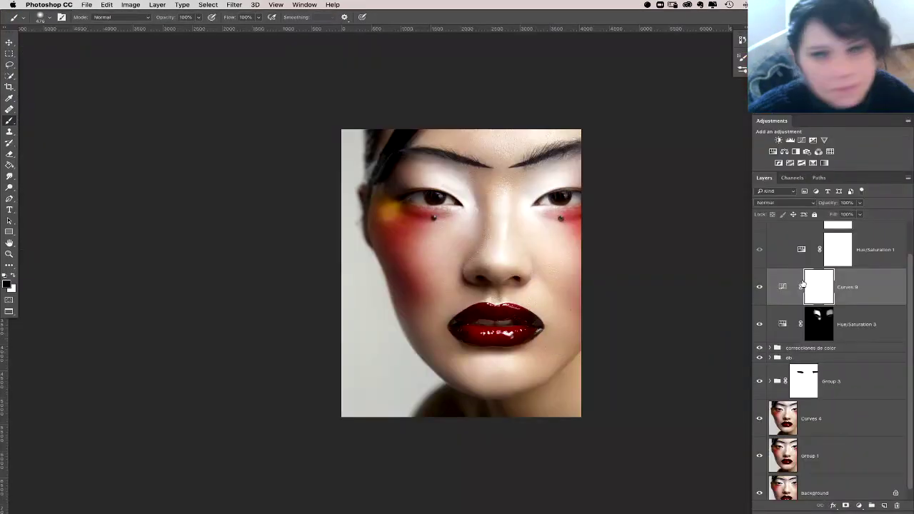
scroll(785, 247, up, 2)
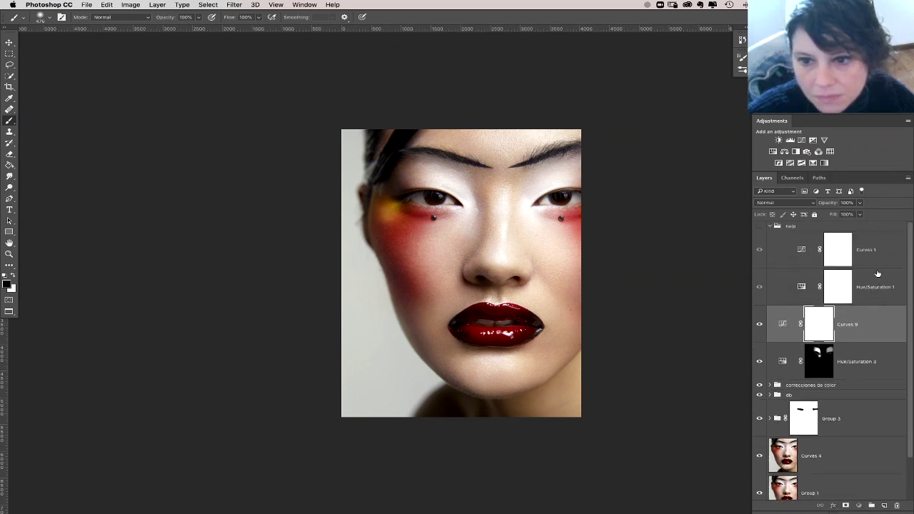
click(766, 231)
click(769, 226)
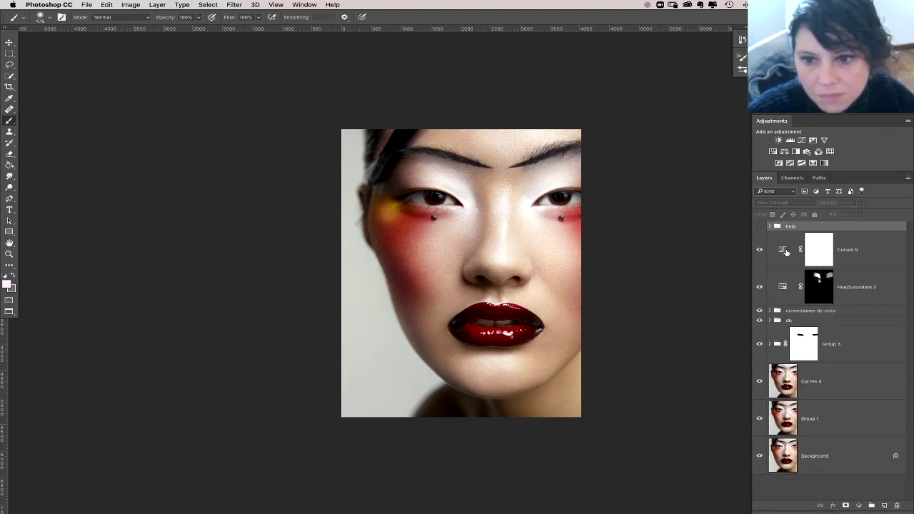
Step: Stamp all visible layers above Curves 9 into a new layer and invert it
click(784, 256)
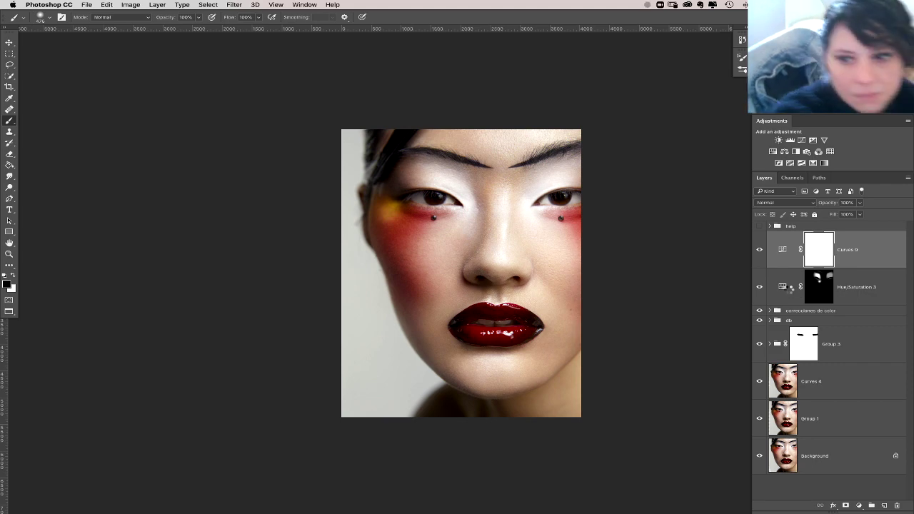
key(super+alt+shift+e)
key(x)
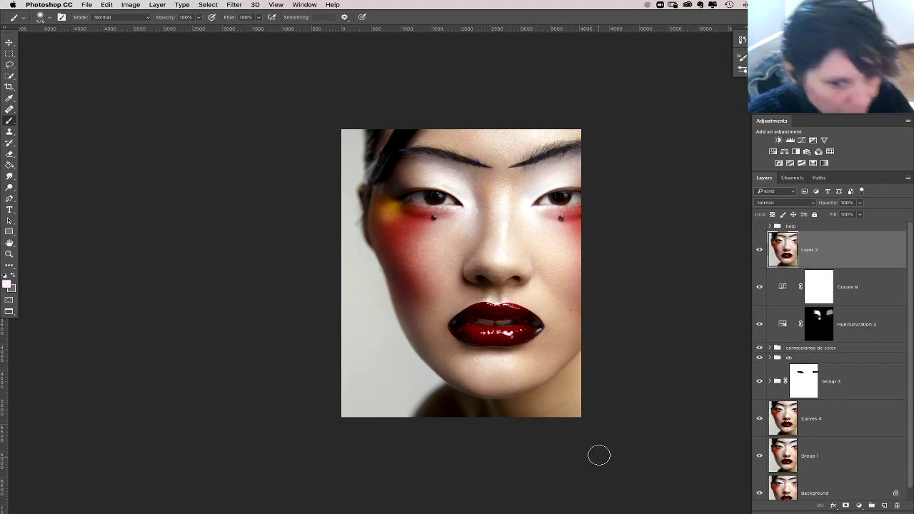
key(super+i)
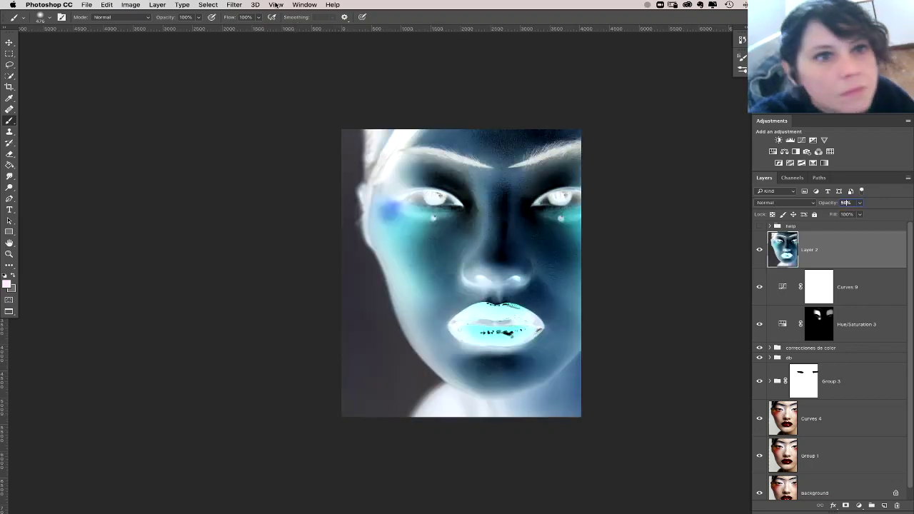
key(Return)
Step: Apply Filter > Other > High Pass to the inverted layer, turning it grey
click(234, 5)
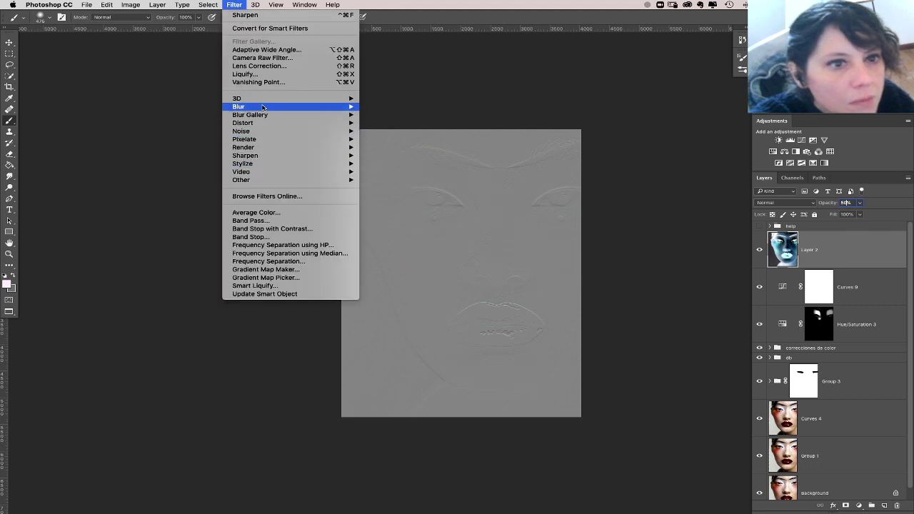
mouse_move(263, 107)
click(398, 188)
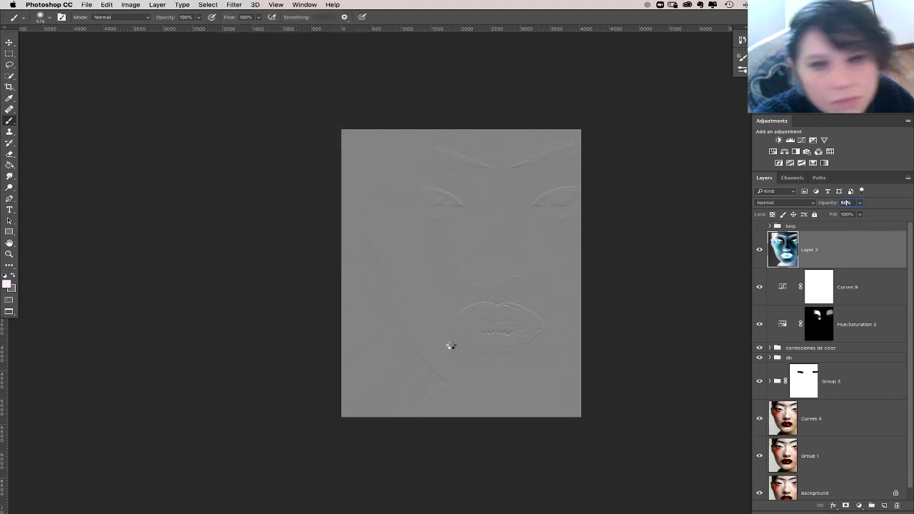
click(571, 224)
key(Return)
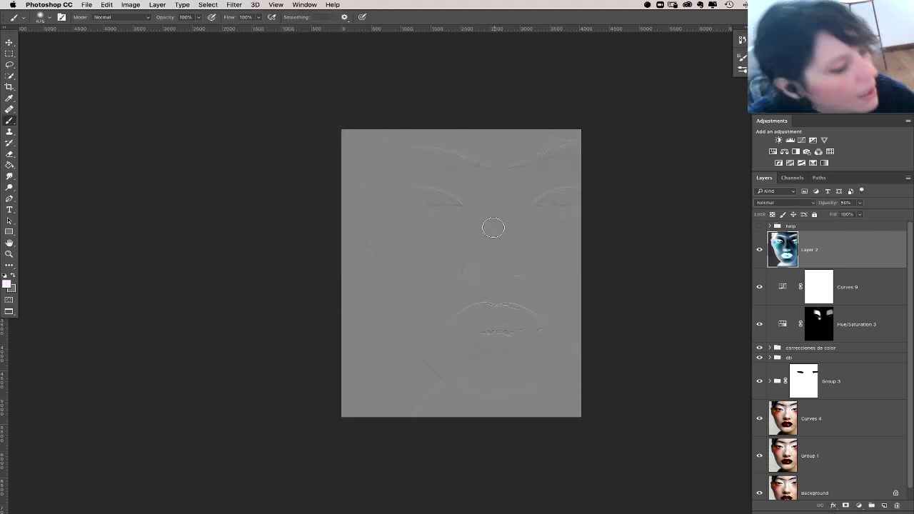
key(f)
key(f)
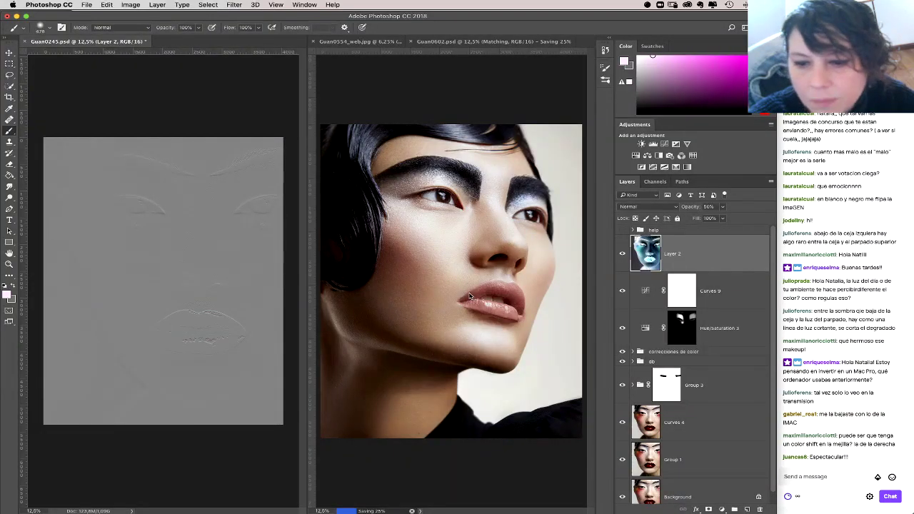
click(304, 5)
Step: Consolidate all open documents into tabs so Guan0245.psd fills the workspace
mouse_move(312, 15)
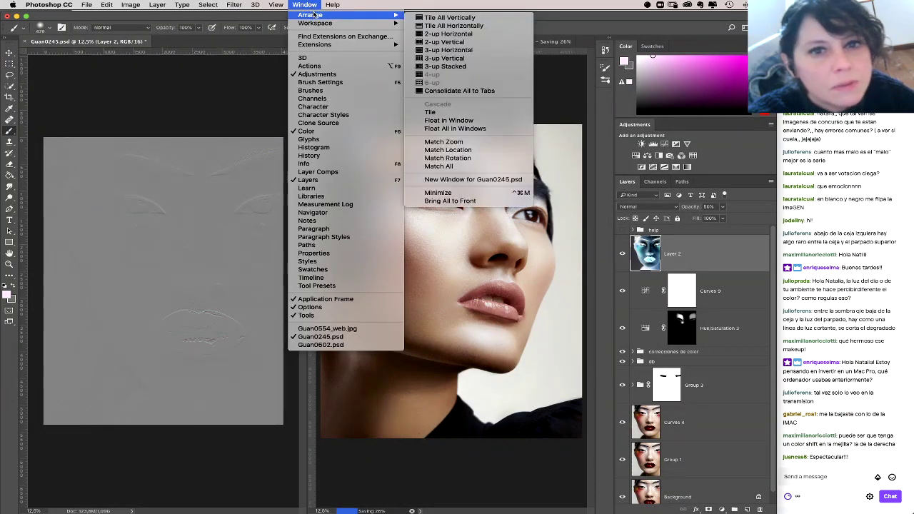
click(450, 110)
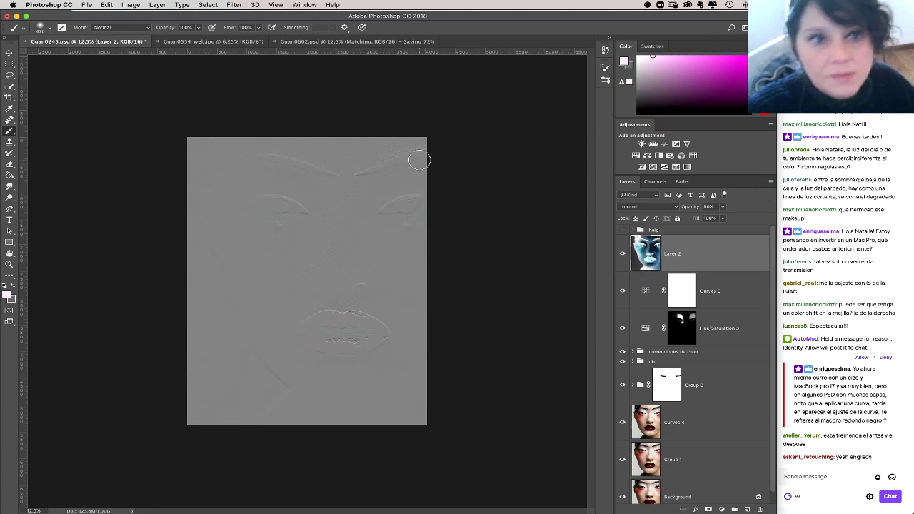
Step: Try a Gaussian Blur of about 79.6 pixels on the texture layer, then cancel it
click(234, 5)
mouse_move(270, 108)
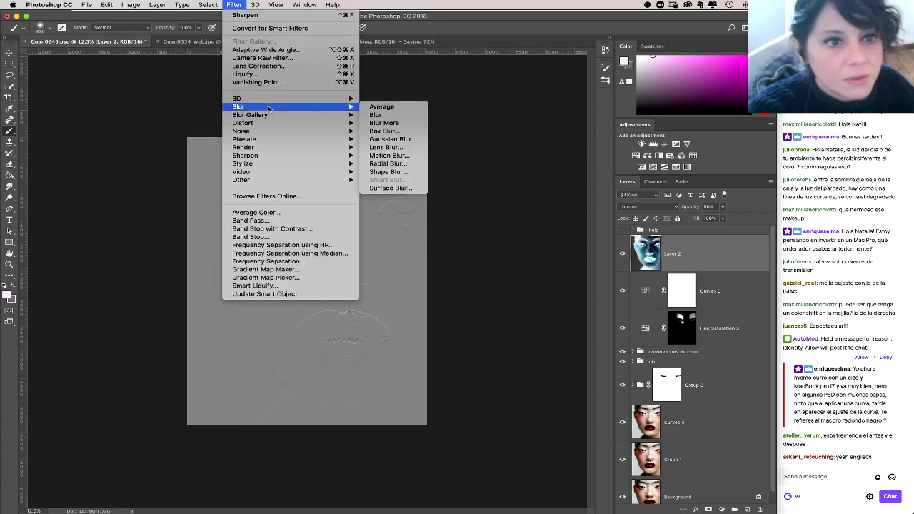
click(393, 140)
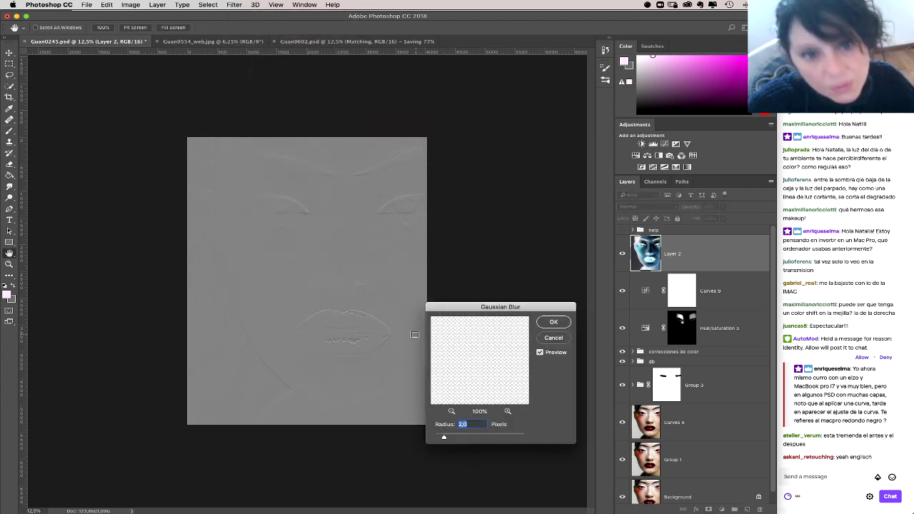
drag(471, 435, 488, 440)
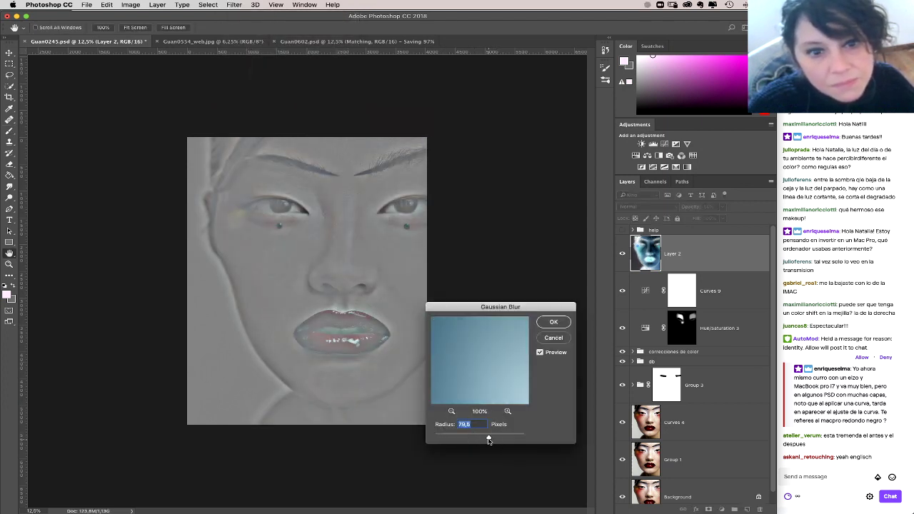
click(553, 322)
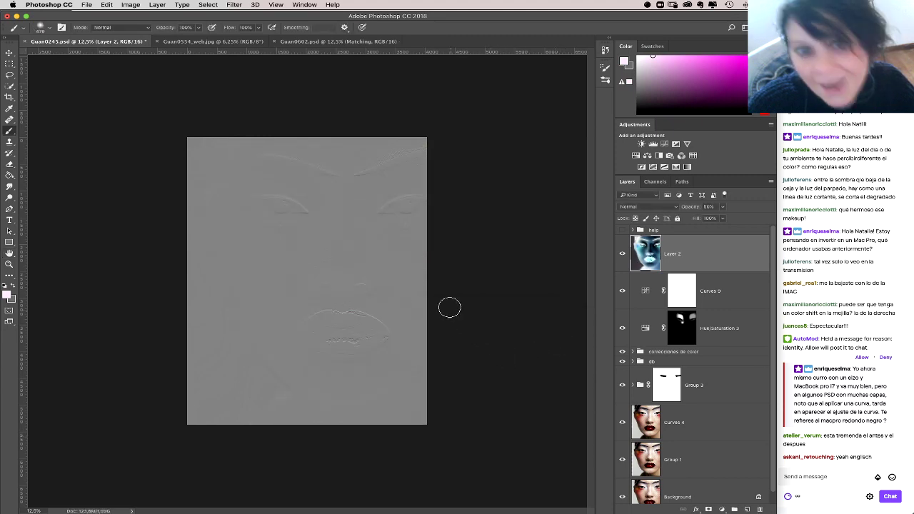
Step: Apply Surface Blur with Radius 35 pixels and Threshold 69 levels
click(234, 4)
mouse_move(246, 107)
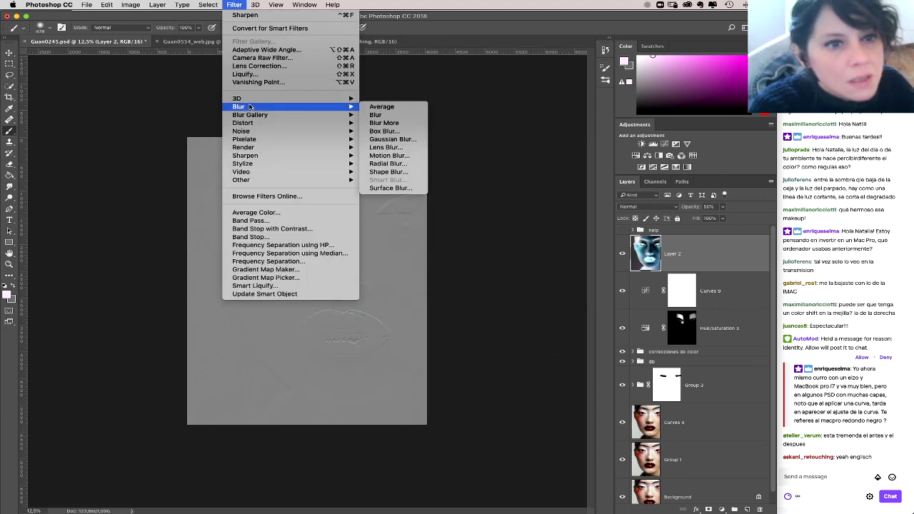
click(411, 190)
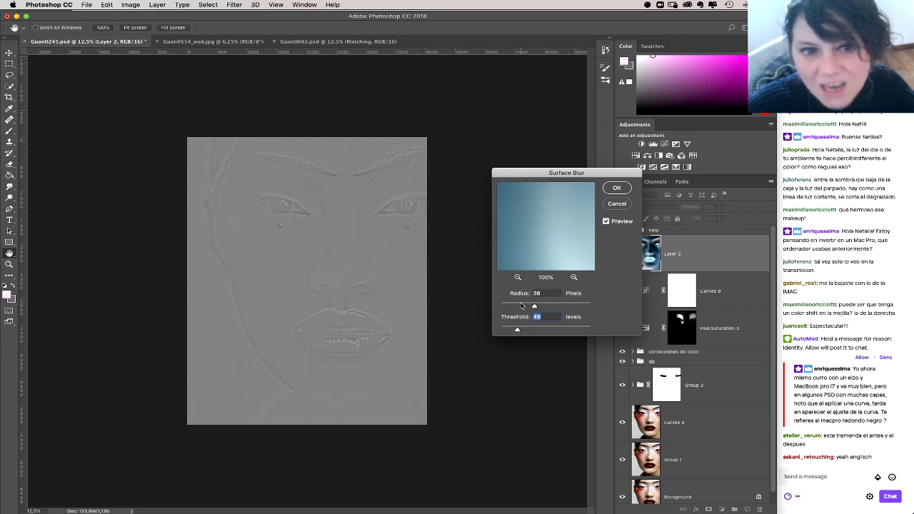
drag(535, 306, 532, 307)
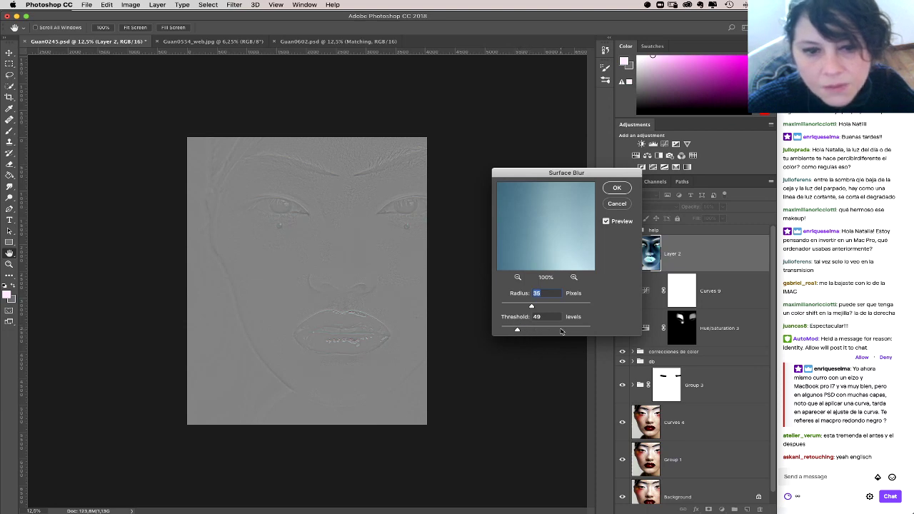
drag(561, 330, 502, 331)
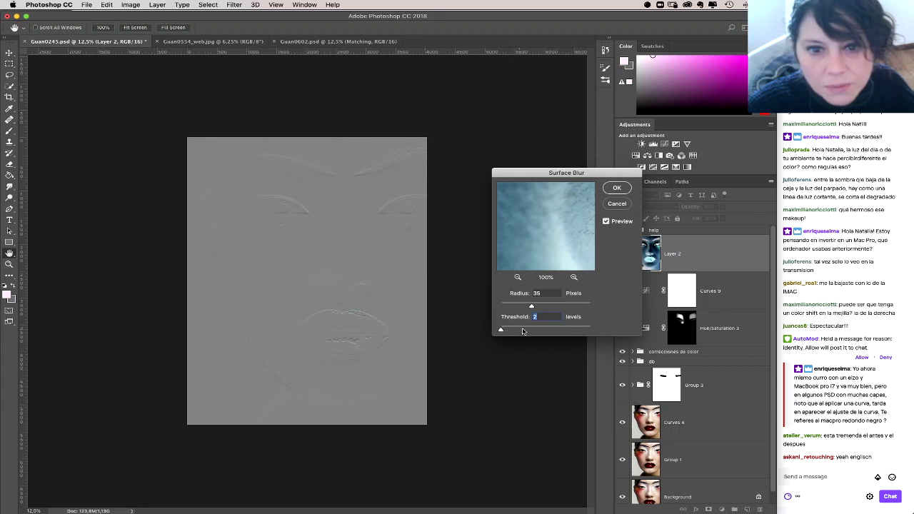
click(523, 330)
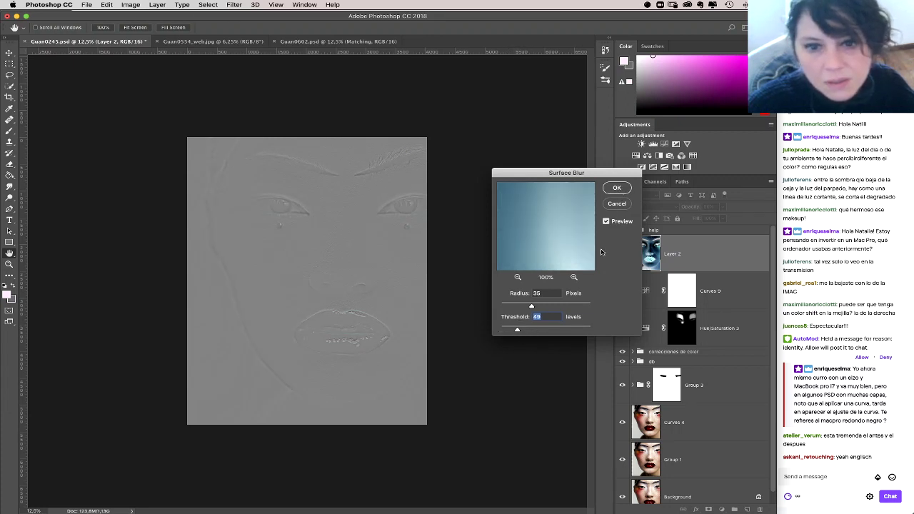
key(Return)
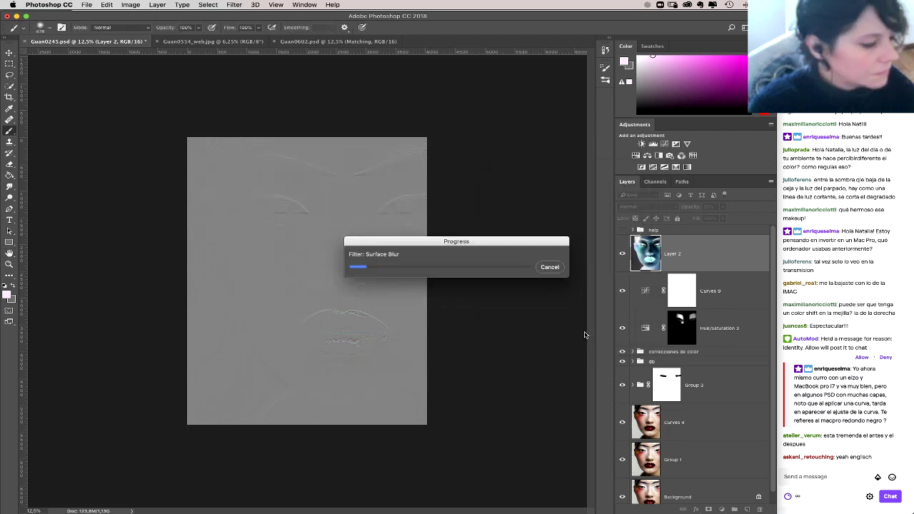
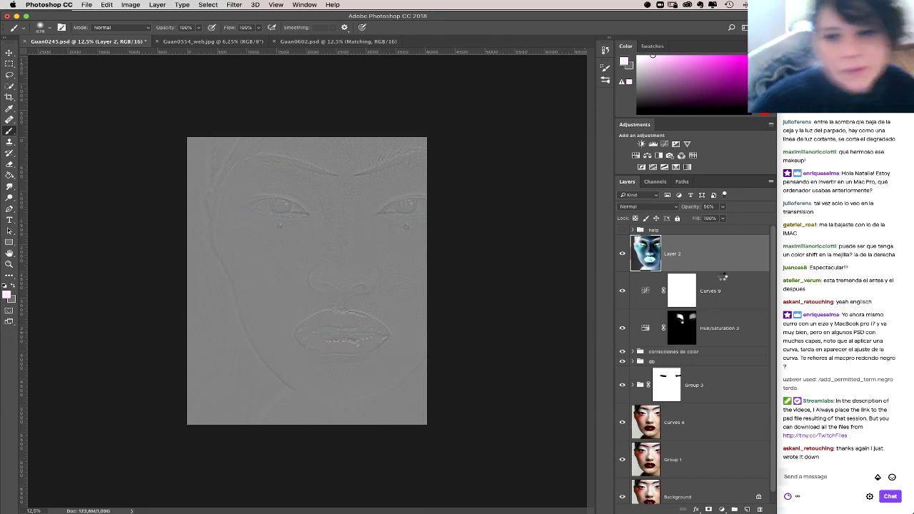
Step: Add a neutral grey Layer 3 in Overlay mode and delete the embossed Layer 2
key(super+alt+shift+e)
drag(646, 291, 761, 508)
click(646, 206)
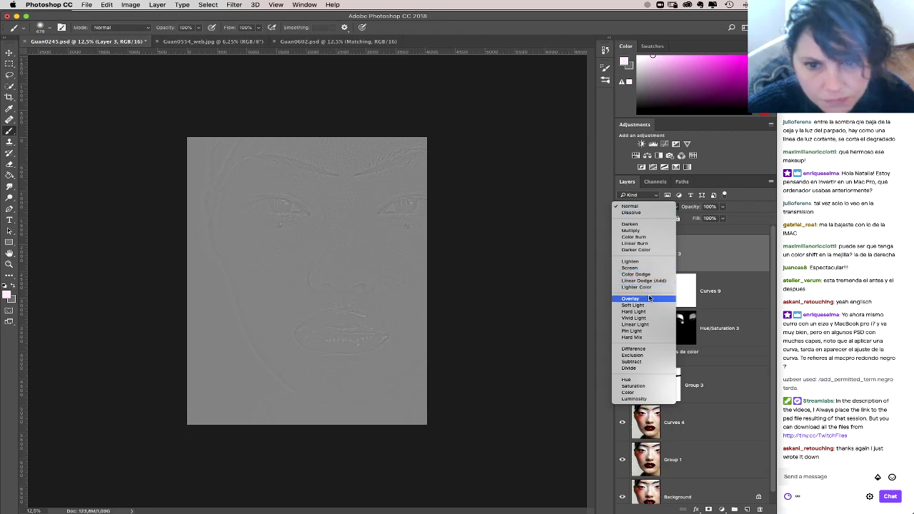
key(Escape)
key(alt+shift+o)
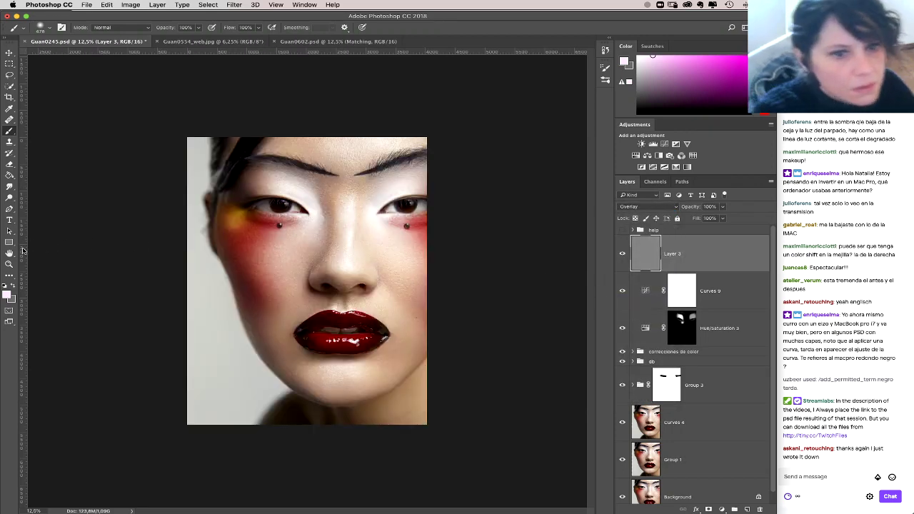
Step: Zoom in to 25% on the face
key(z)
click(351, 197)
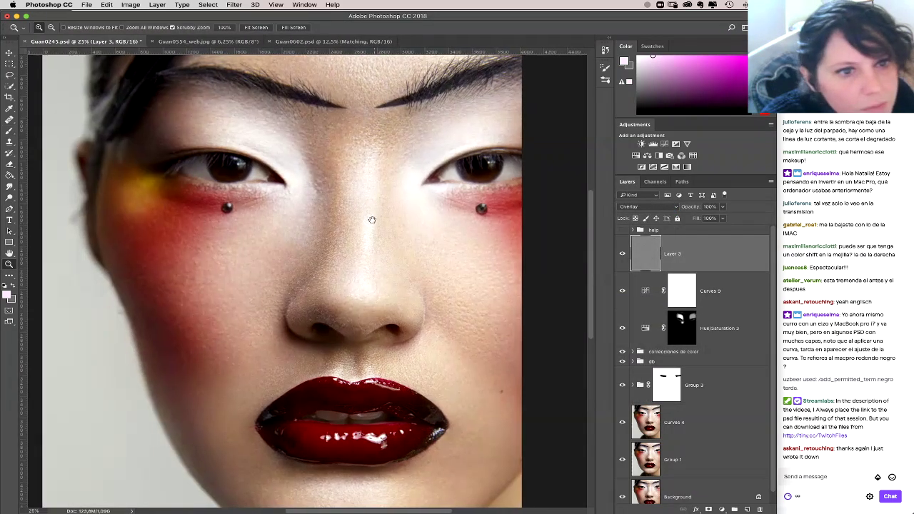
drag(370, 218, 365, 206)
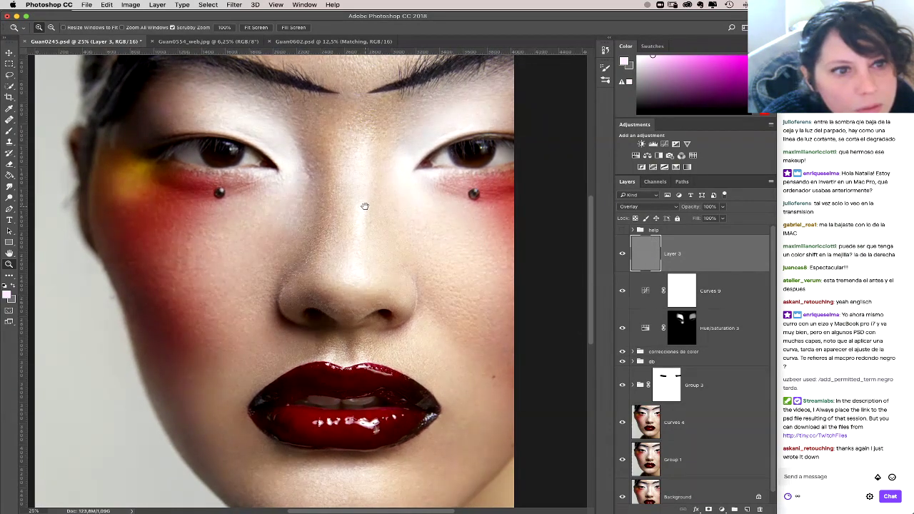
Step: Add a Curves layer with shadows lowered, highlights raised and the white point at 239
click(723, 509)
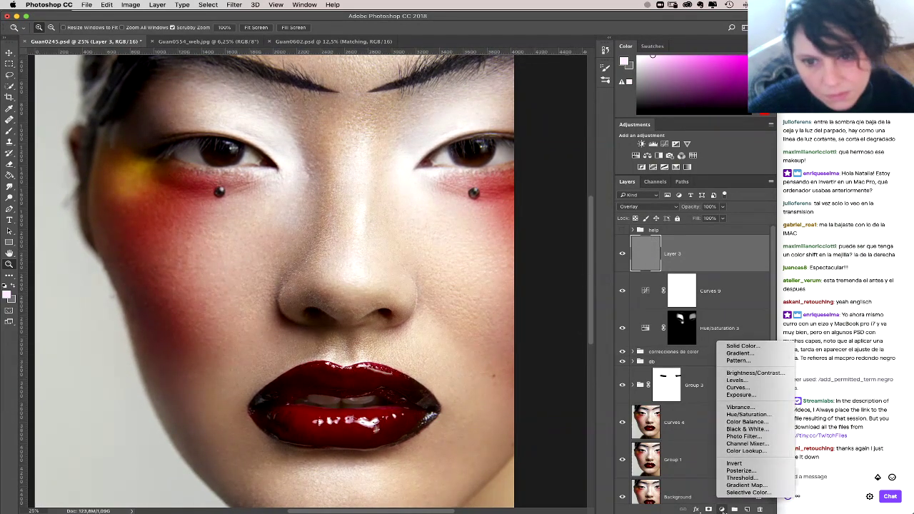
click(723, 509)
click(722, 509)
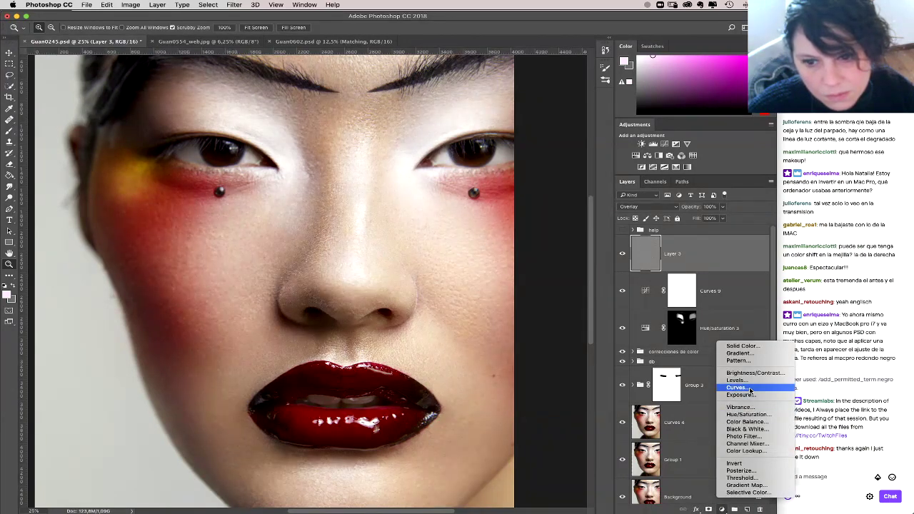
click(748, 391)
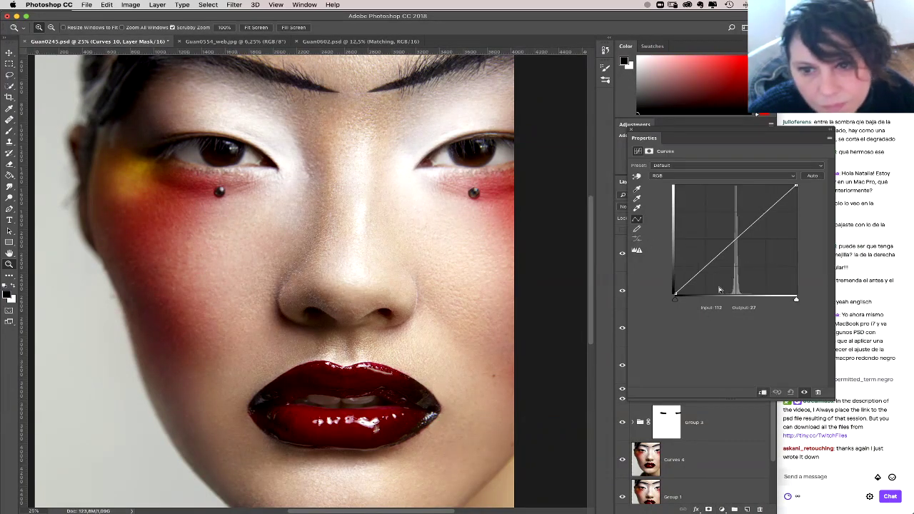
drag(717, 259, 714, 269)
mouse_move(756, 227)
mouse_down()
mouse_move(759, 207)
mouse_move(753, 213)
mouse_up()
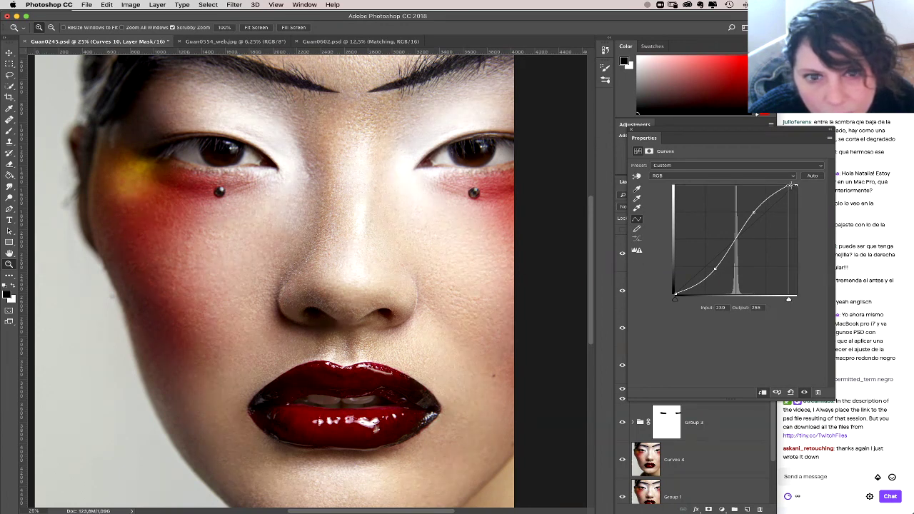
drag(795, 186, 788, 187)
click(752, 215)
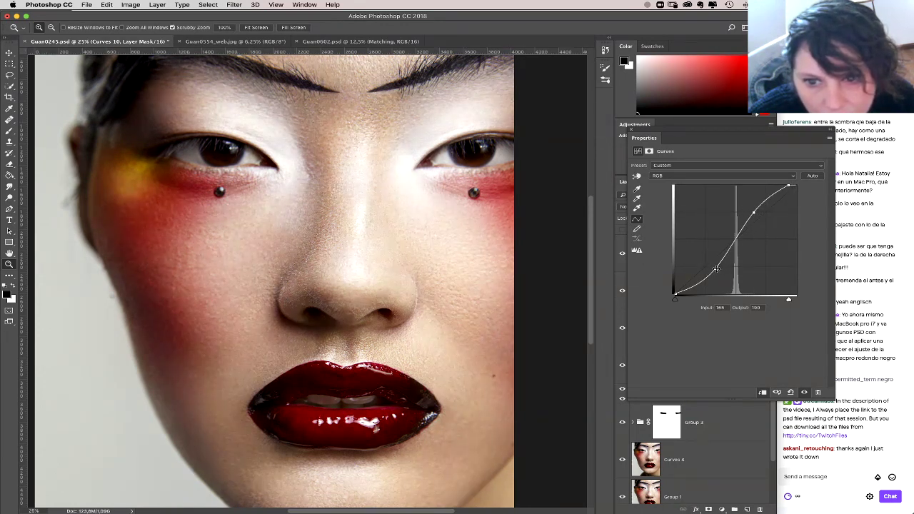
drag(714, 269, 715, 271)
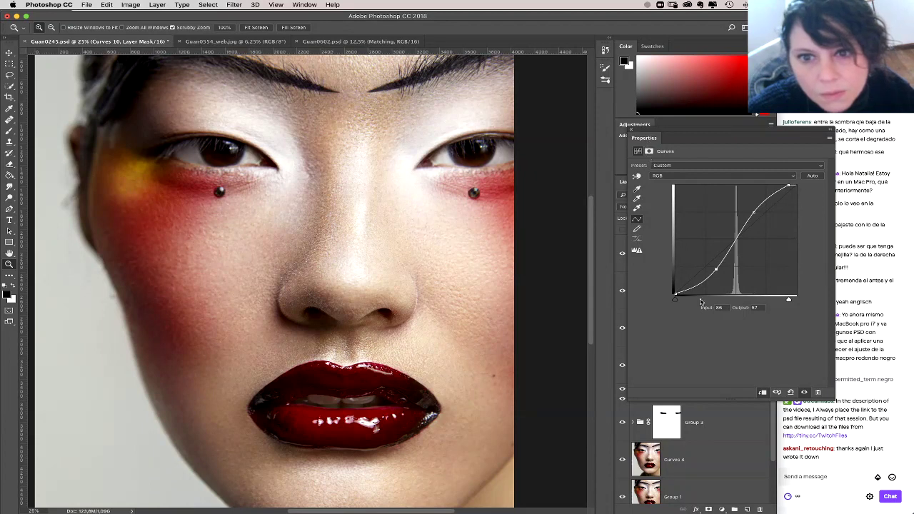
click(633, 132)
click(669, 306)
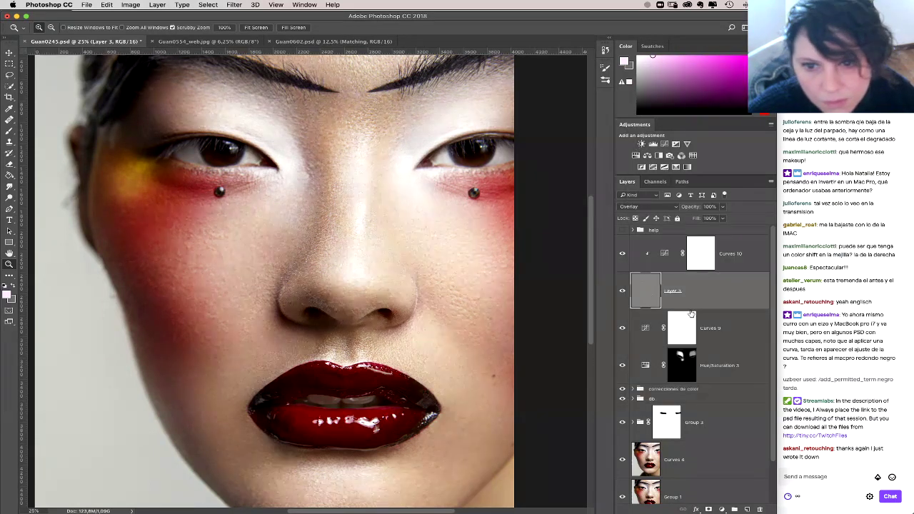
Step: Give Layer 3 a black mask and paint it back in with white around both eyes
alt+click(708, 509)
key(x)
key(b)
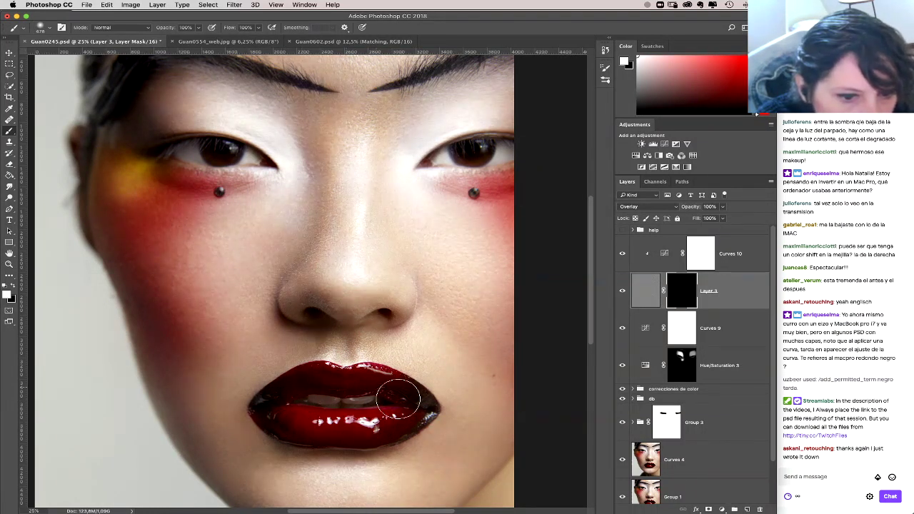
mouse_move(235, 153)
mouse_down()
mouse_move(232, 147)
mouse_move(235, 160)
mouse_move(214, 165)
mouse_up()
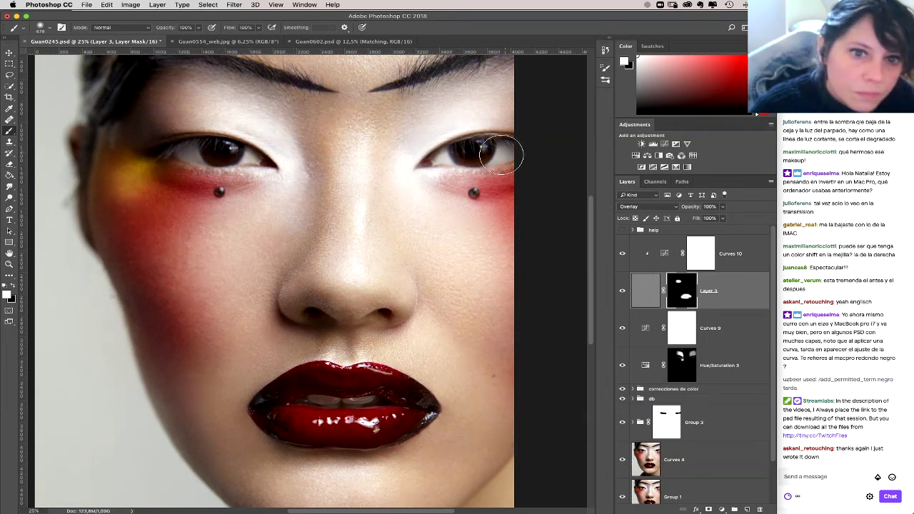
drag(434, 169, 428, 165)
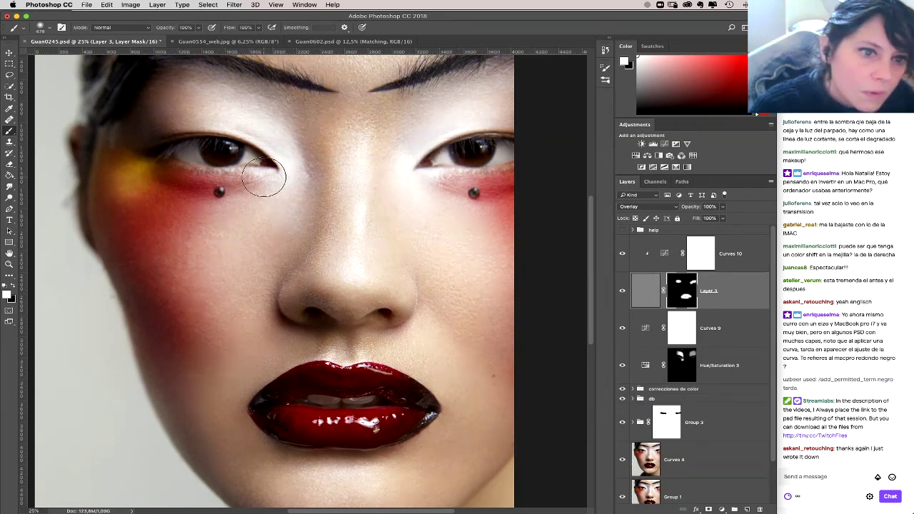
Step: At 40% brush opacity, paint the effect into the cheek and forehead, then zoom out
key(4)
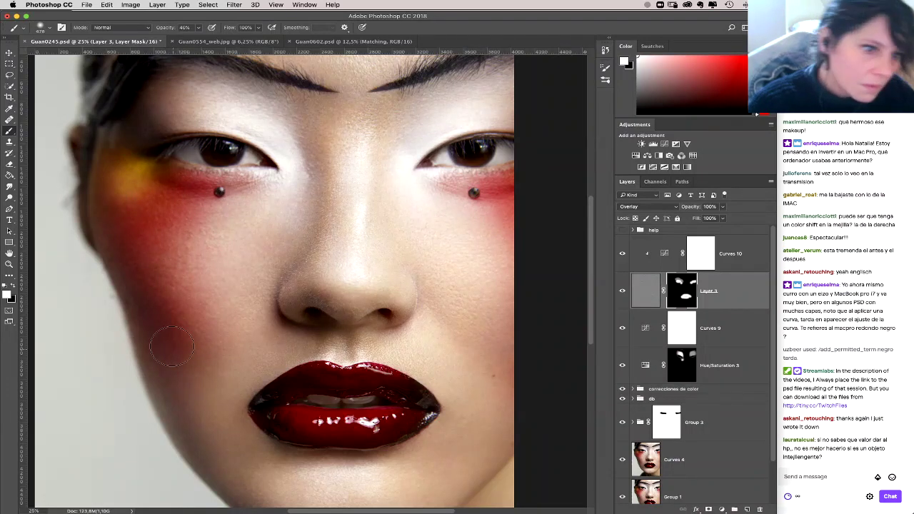
mouse_move(493, 343)
mouse_down()
mouse_move(492, 386)
mouse_move(506, 439)
mouse_move(507, 418)
mouse_move(473, 372)
mouse_up()
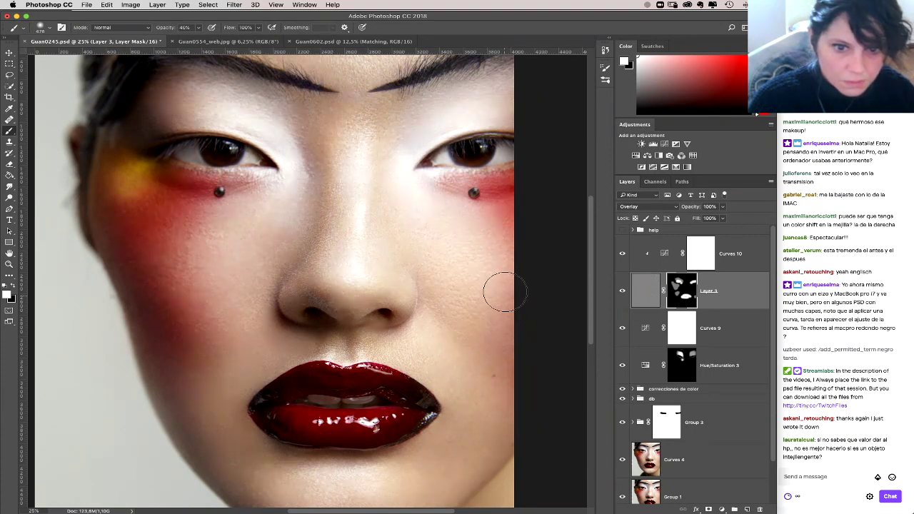
drag(436, 274, 493, 239)
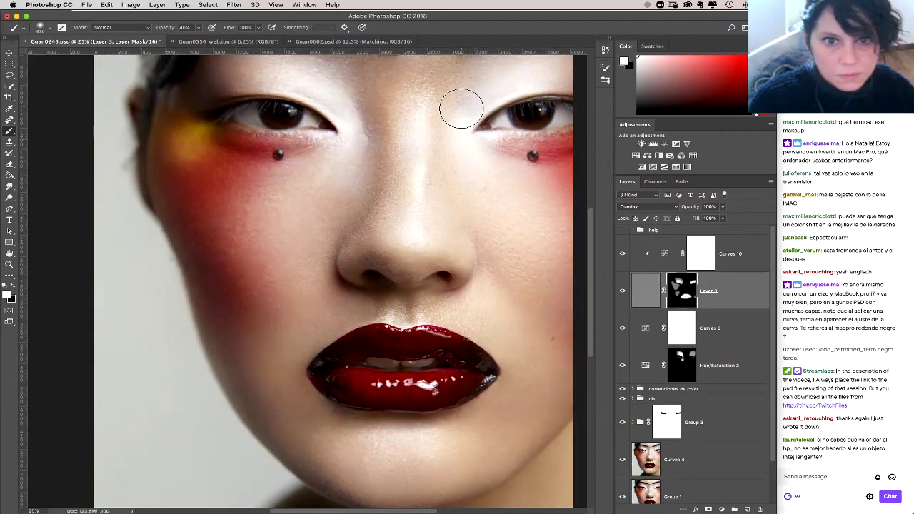
drag(481, 137, 455, 232)
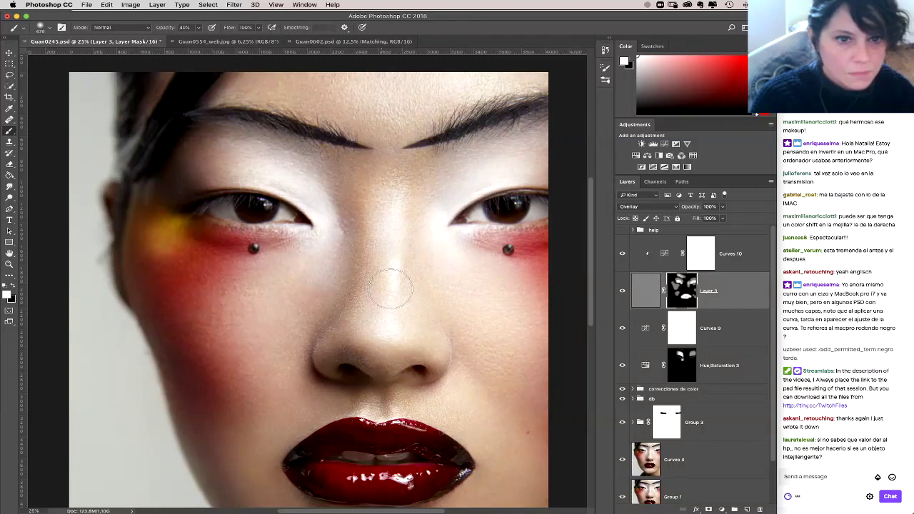
scroll(417, 314, down, 5)
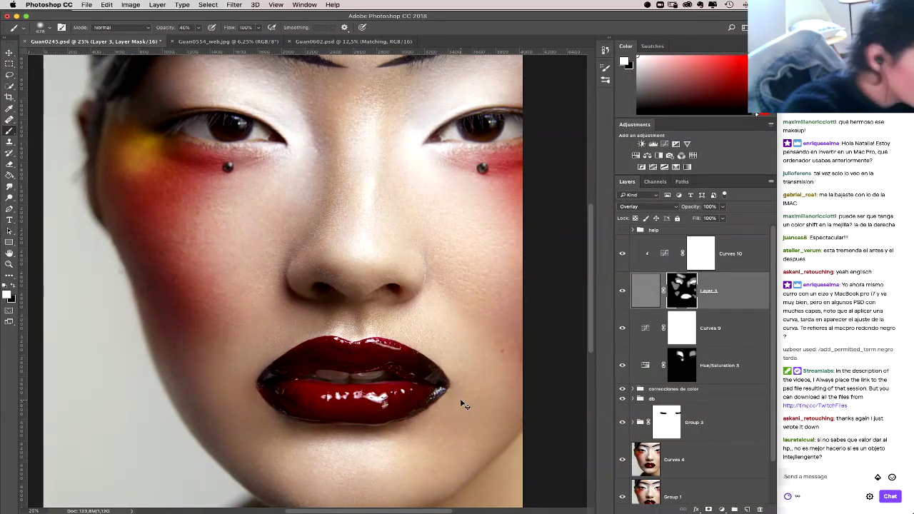
key(super+minus)
Step: Toggle Layer 3 off and on twice to compare the portrait before and after
click(621, 291)
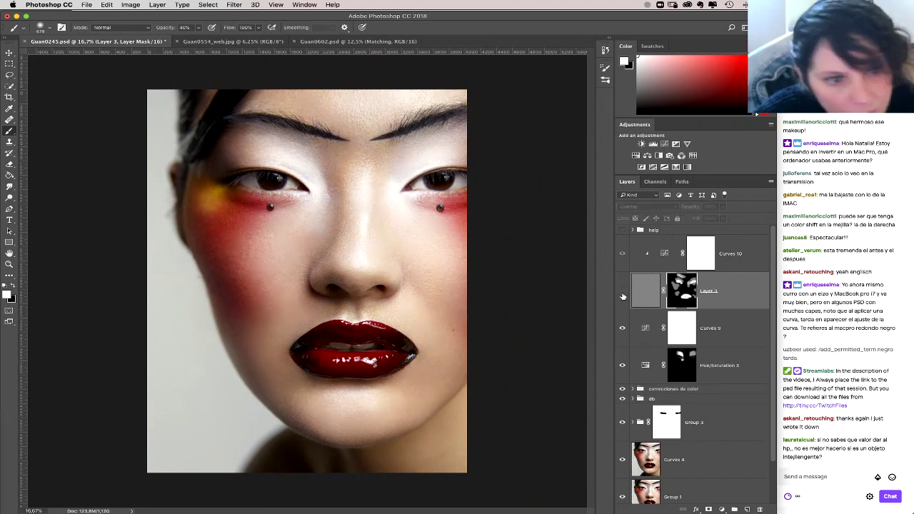
click(622, 293)
click(623, 294)
click(622, 293)
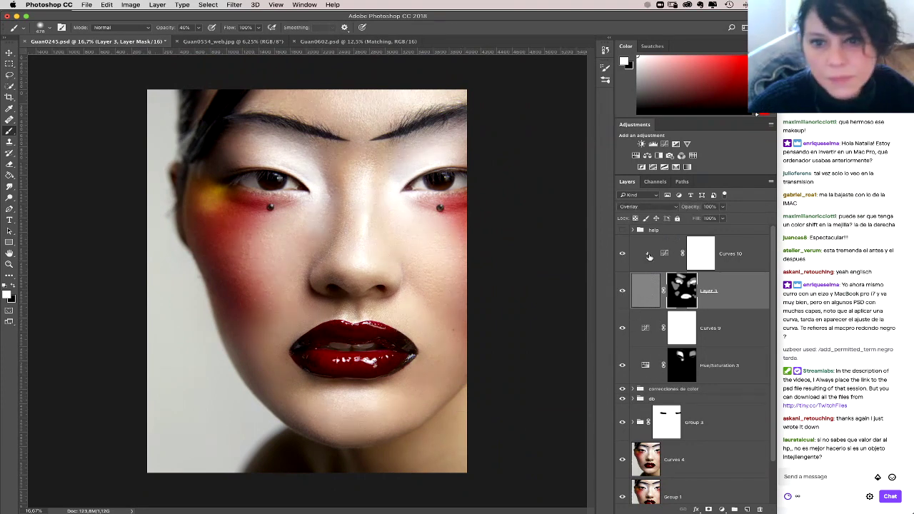
Step: Save Guan0245.psd, then bring up the Open dialog and cancel it
click(86, 4)
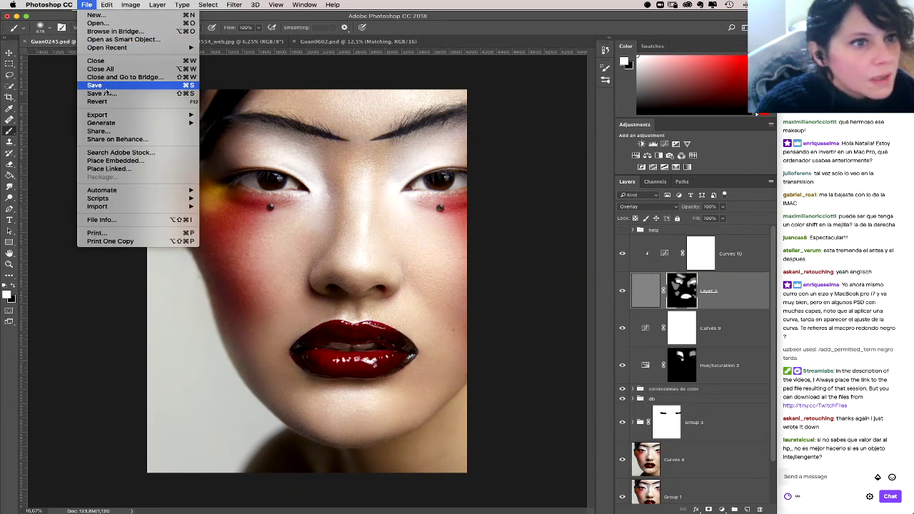
click(107, 86)
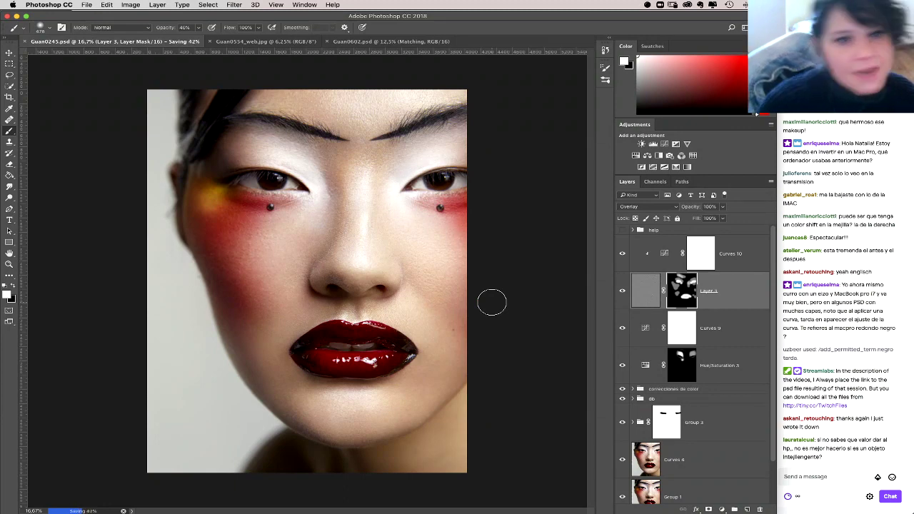
click(85, 6)
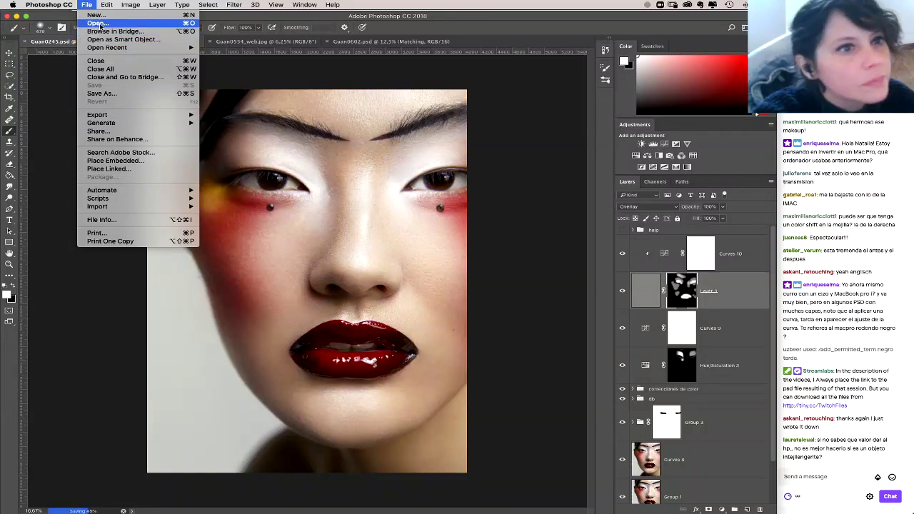
click(96, 27)
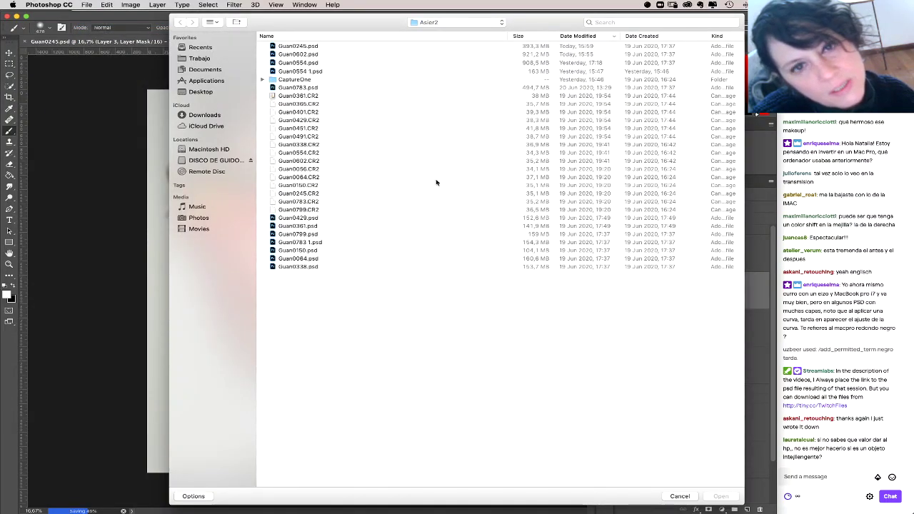
click(671, 495)
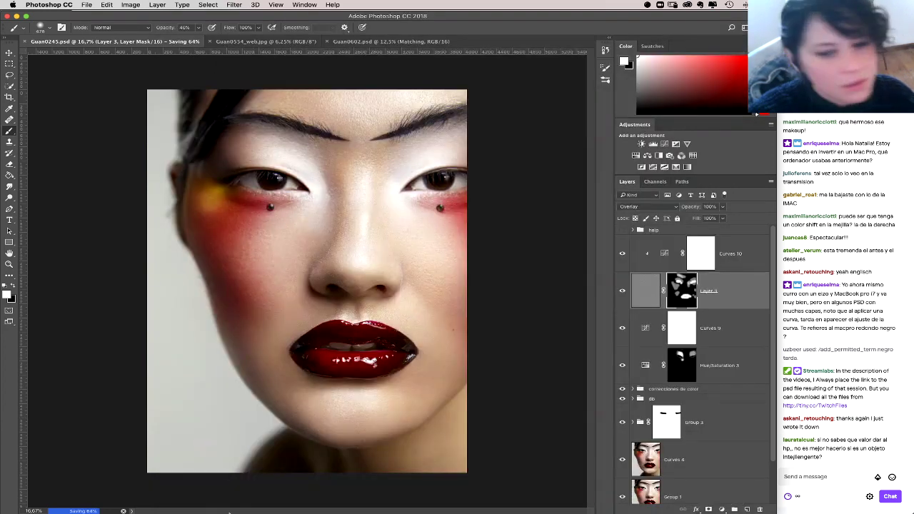
Step: In Finder, go to the Asier2 folder on the external disk in icon view
click(225, 501)
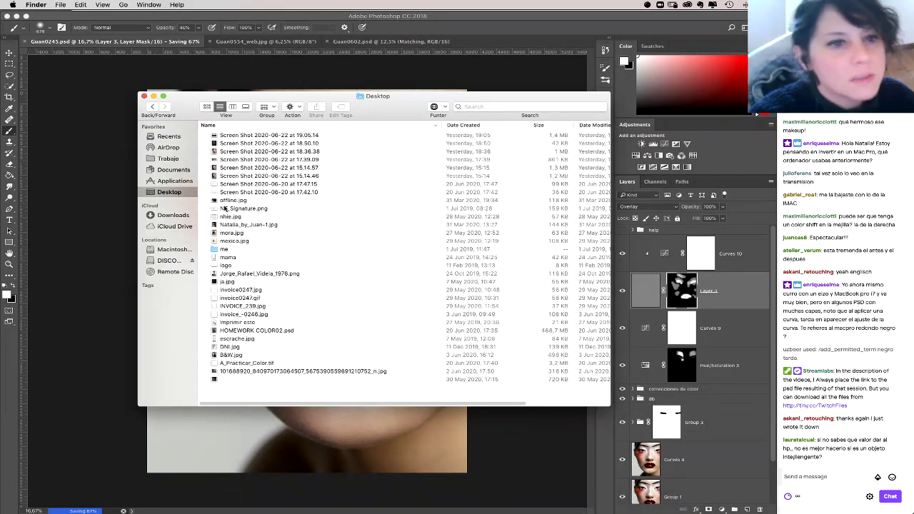
click(167, 261)
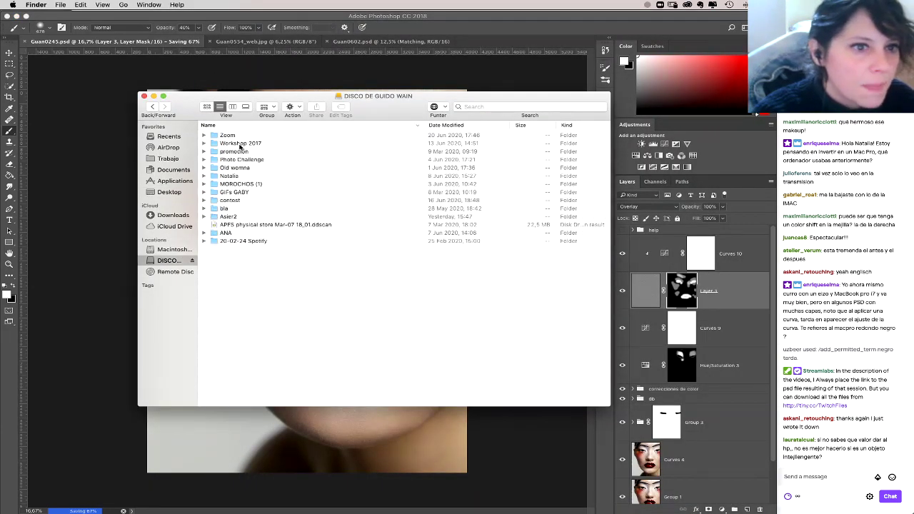
double_click(228, 217)
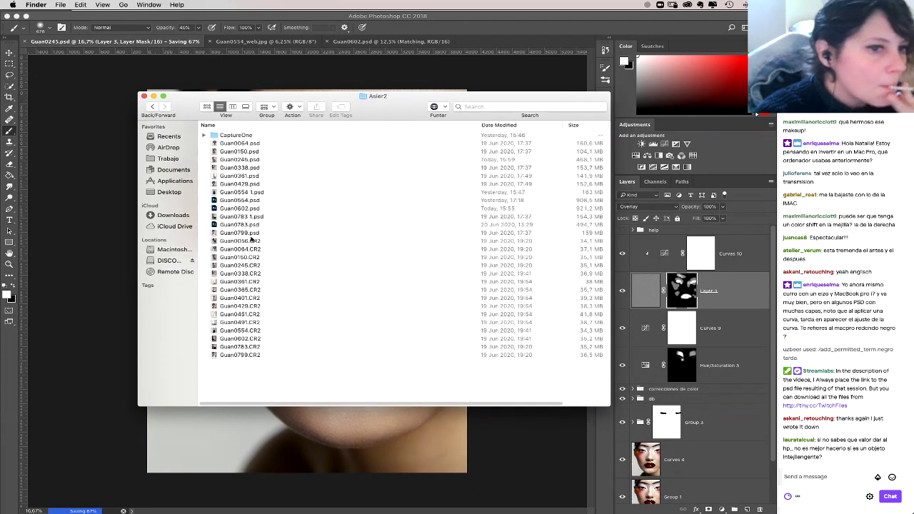
click(206, 107)
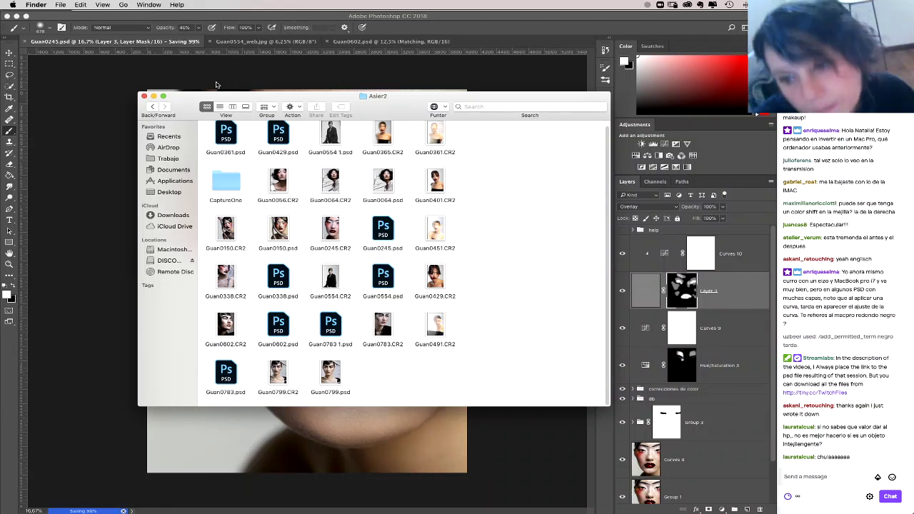
scroll(478, 221, up, 1)
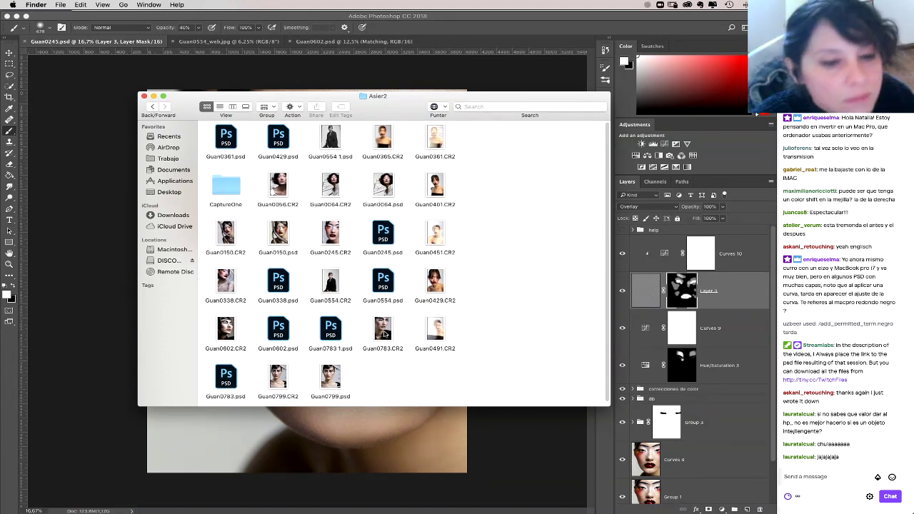
Step: Select Guan0783 1.psd and Guan0783.psd and open both with Adobe Photoshop CC 2018
click(327, 342)
super+click(223, 382)
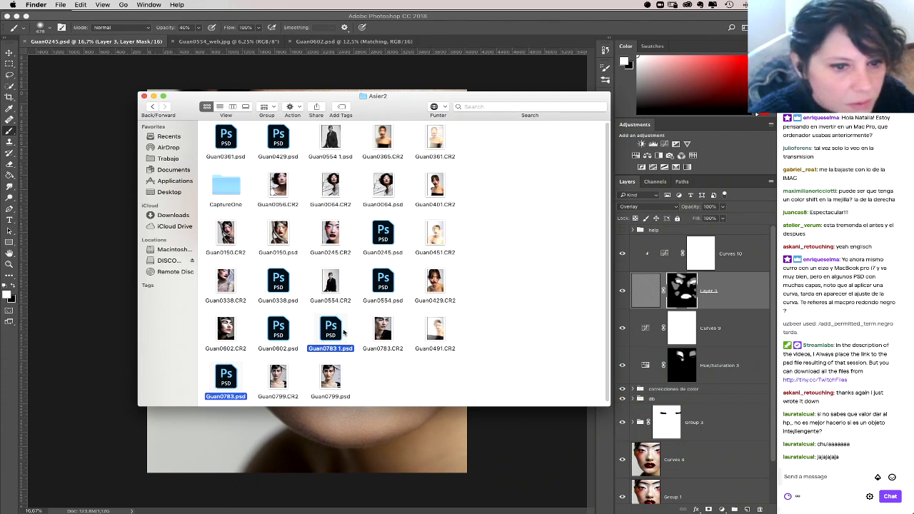
right_click(329, 333)
mouse_move(412, 328)
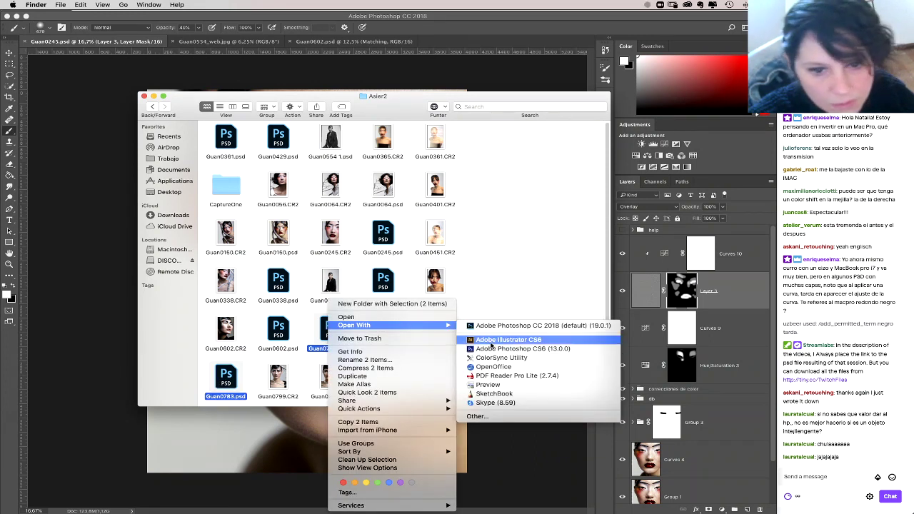
click(499, 326)
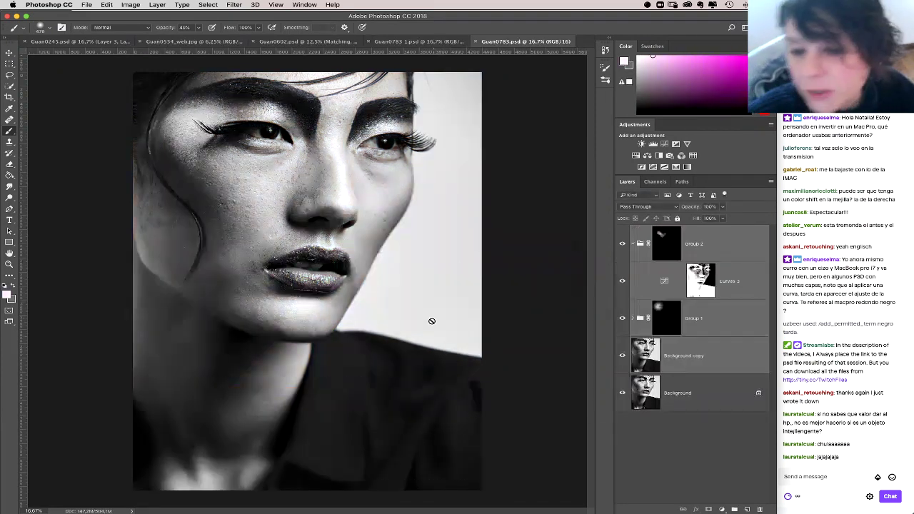
Step: Close the colour Guan0783 1.psd and toggle the Background layer to compare before and after
click(410, 43)
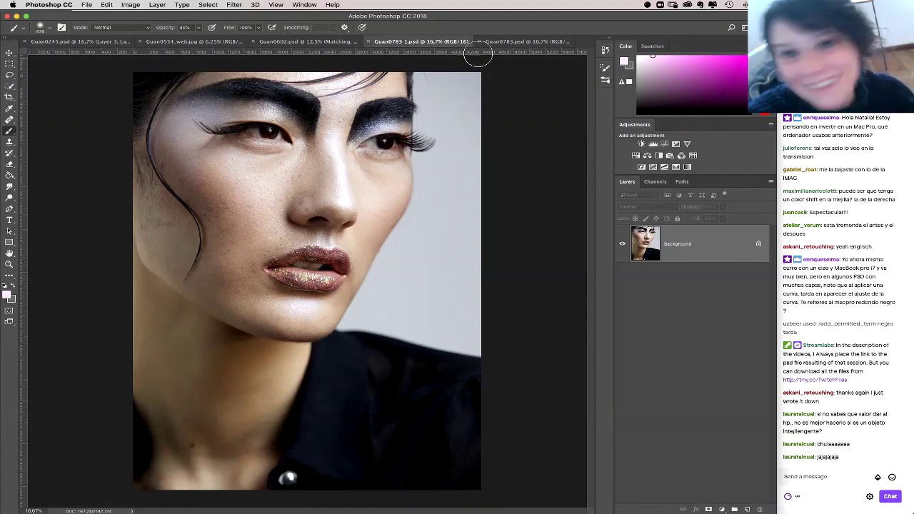
click(369, 42)
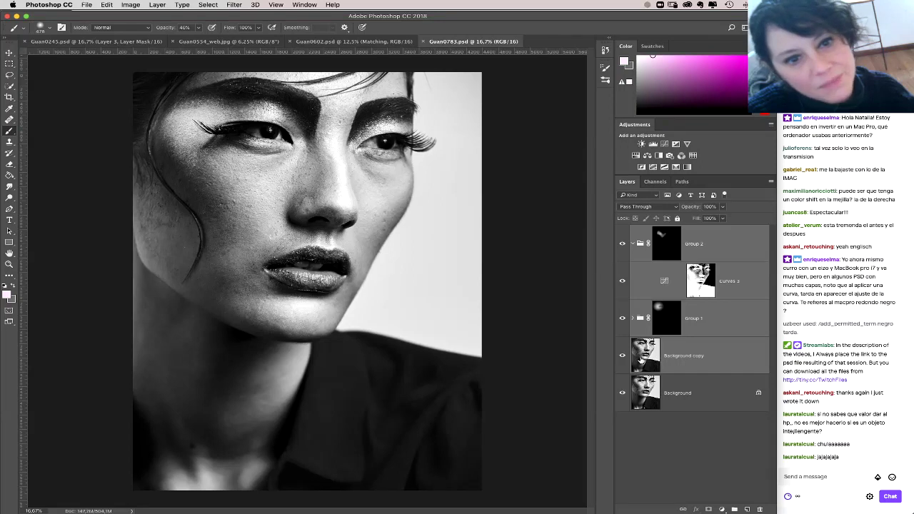
alt+click(623, 394)
alt+click(623, 394)
alt+click(623, 395)
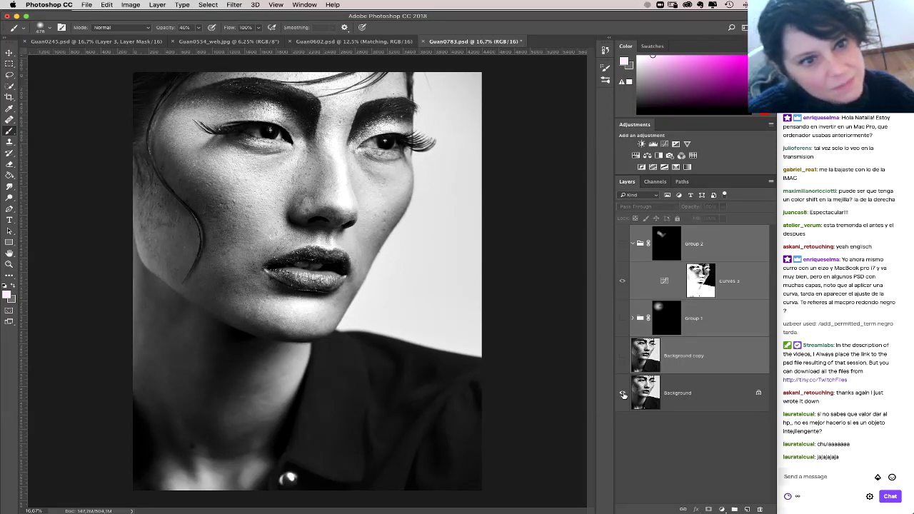
alt+click(623, 396)
alt+click(622, 394)
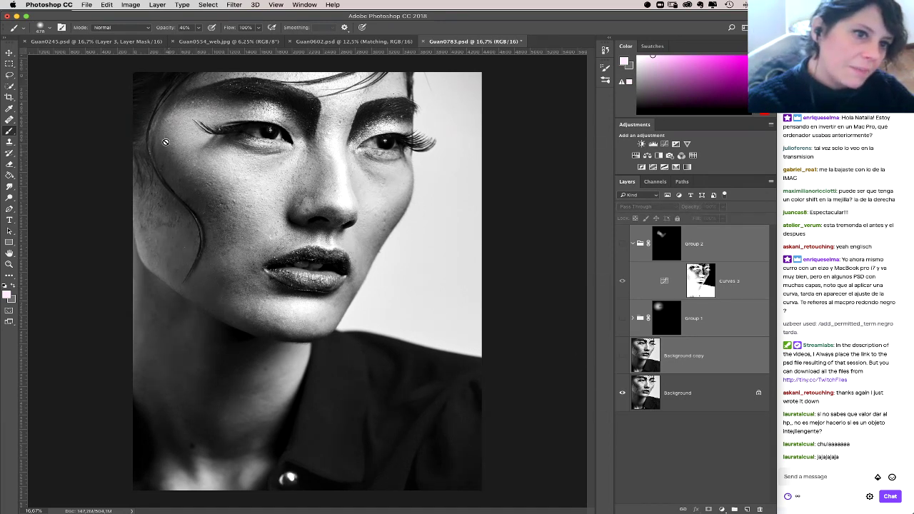
Step: Compare the Background copy with the original, then turn all layers back on and select Background copy
alt+click(623, 356)
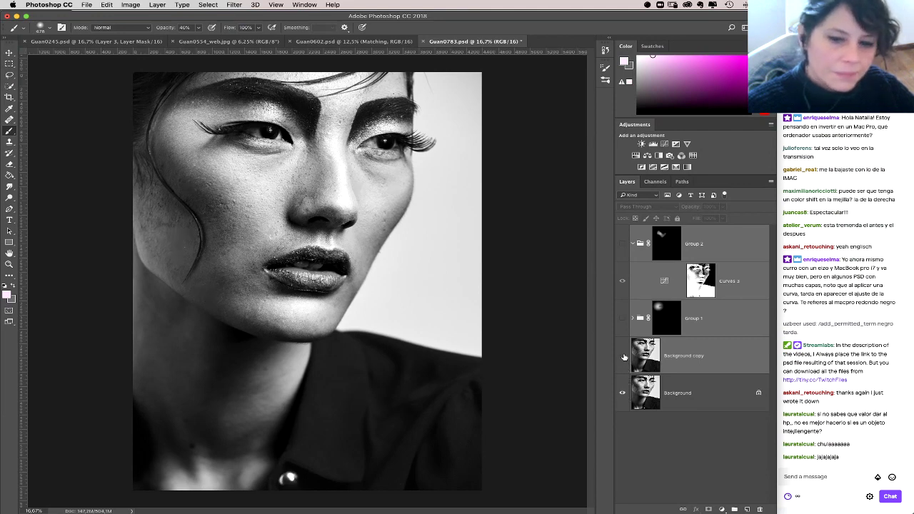
alt+click(622, 356)
click(623, 392)
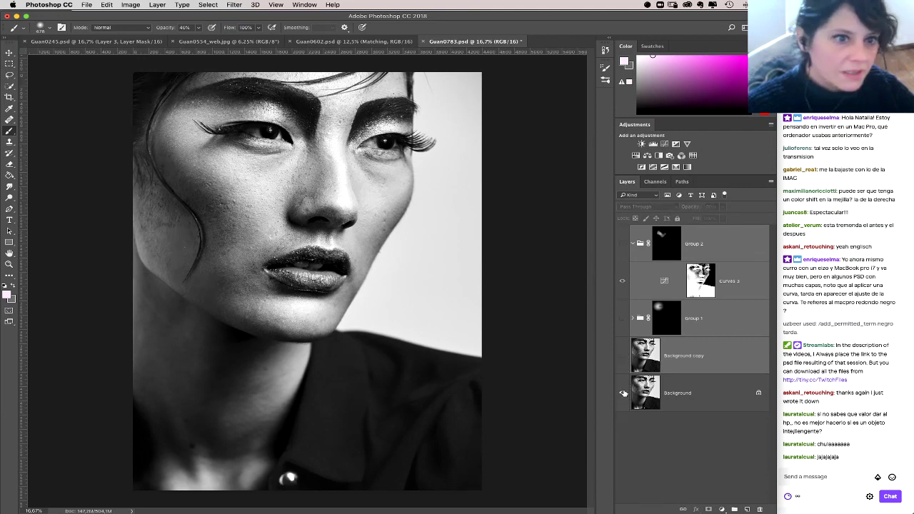
click(622, 392)
click(622, 393)
click(623, 393)
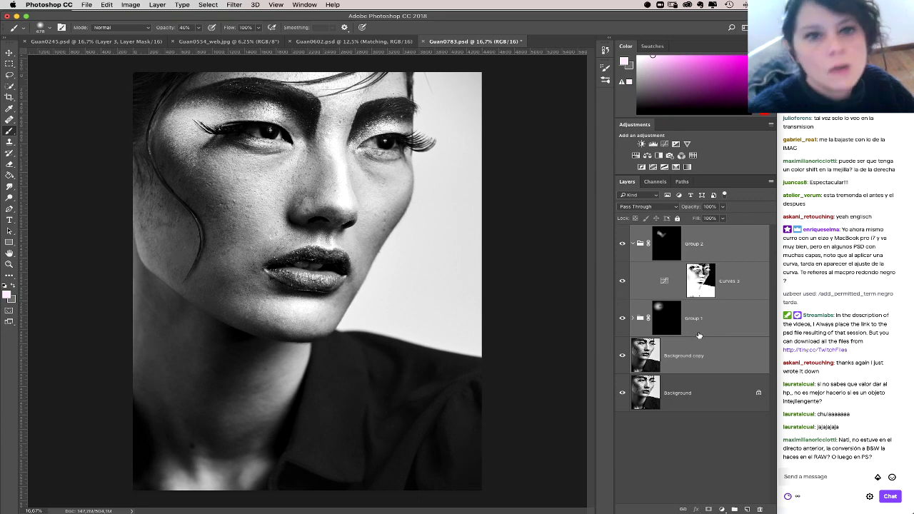
mouse_move(504, 507)
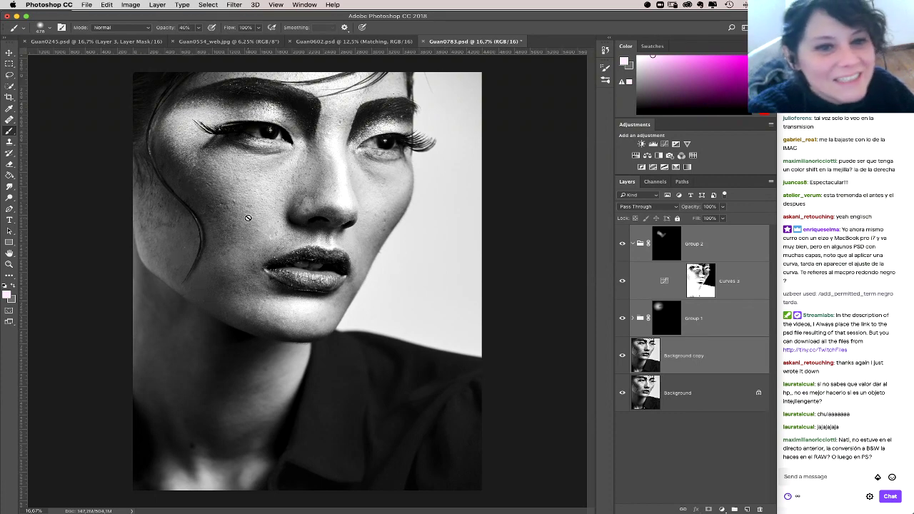
click(663, 349)
Step: Rename the Background copy layer in Guan0783.psd to 'clean'
click(622, 357)
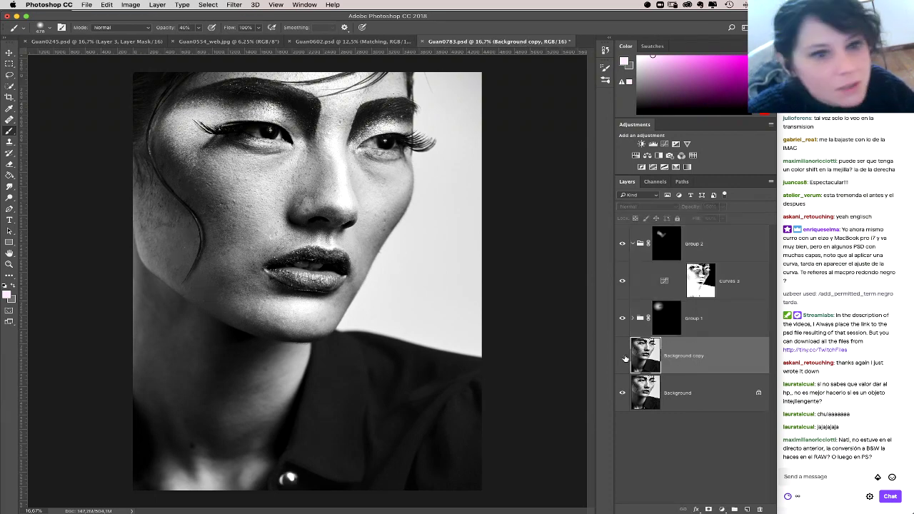
click(622, 357)
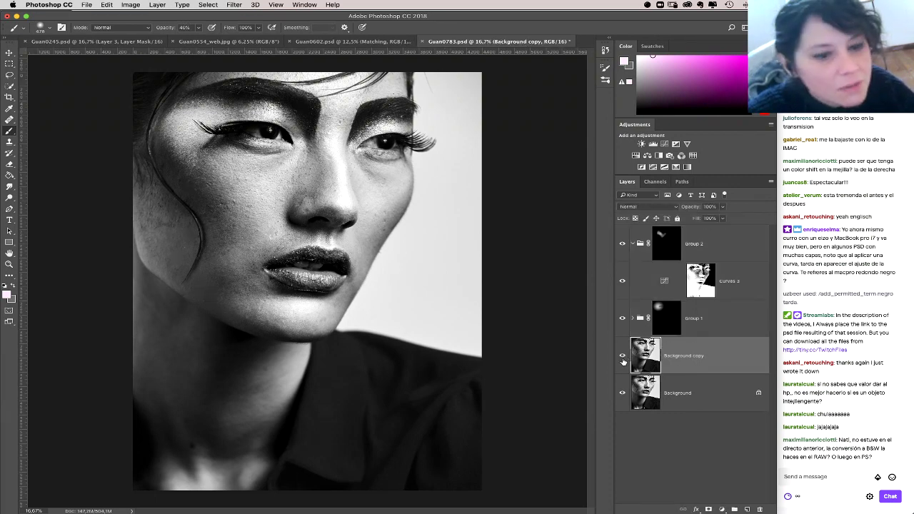
double_click(689, 355)
key(BackSpace)
text(clean)
key(Return)
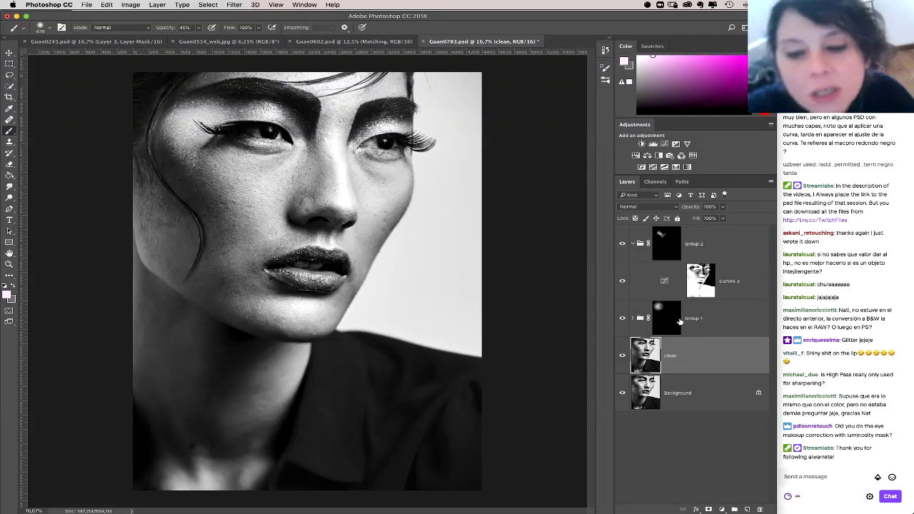
Step: Glance at the Guan0602 colour portrait, then return to Guan0783.psd
click(380, 43)
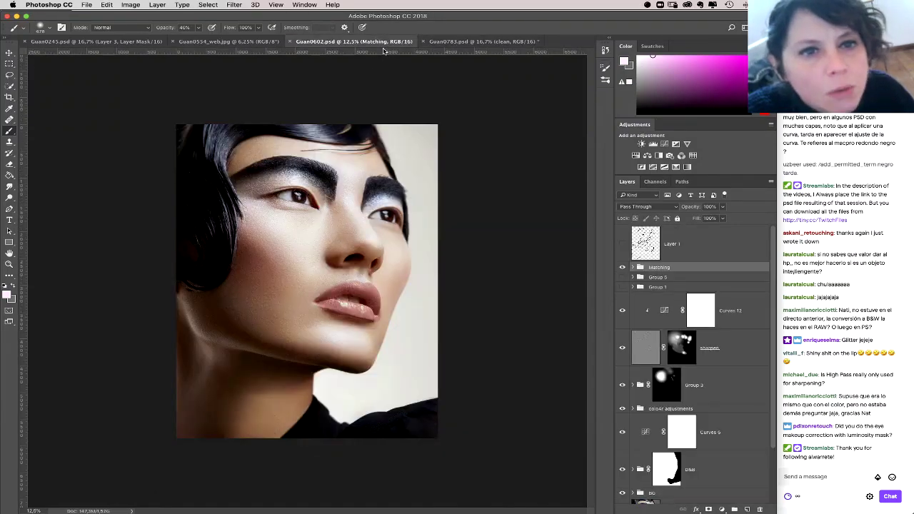
click(471, 41)
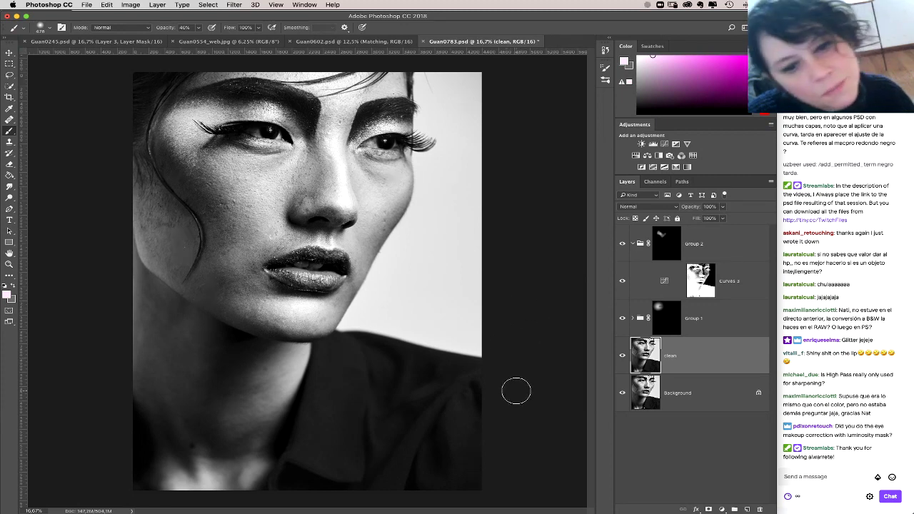
Step: Zoom in on the right eye and set the Clone Stamp to Normal mode at 100% opacity
click(9, 264)
mouse_move(453, 87)
mouse_down()
mouse_move(473, 285)
mouse_move(471, 378)
mouse_up()
key(s)
right_click(430, 251)
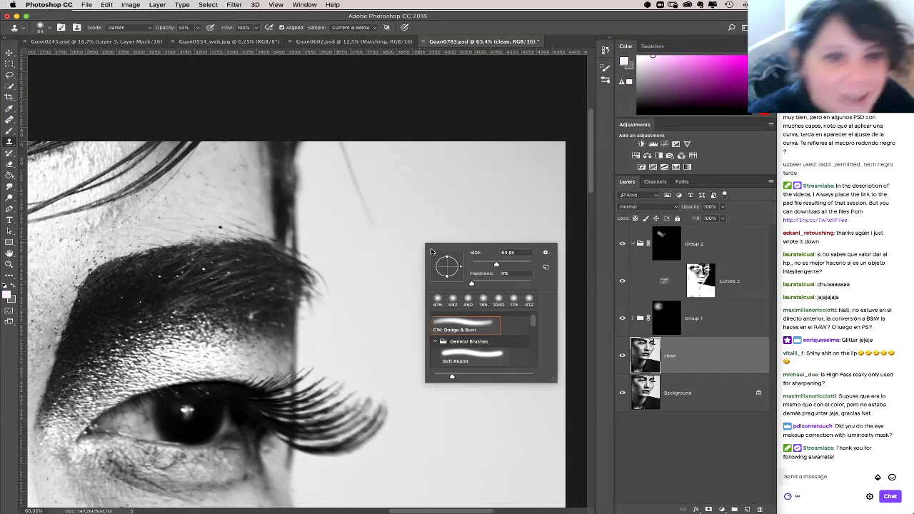
click(438, 218)
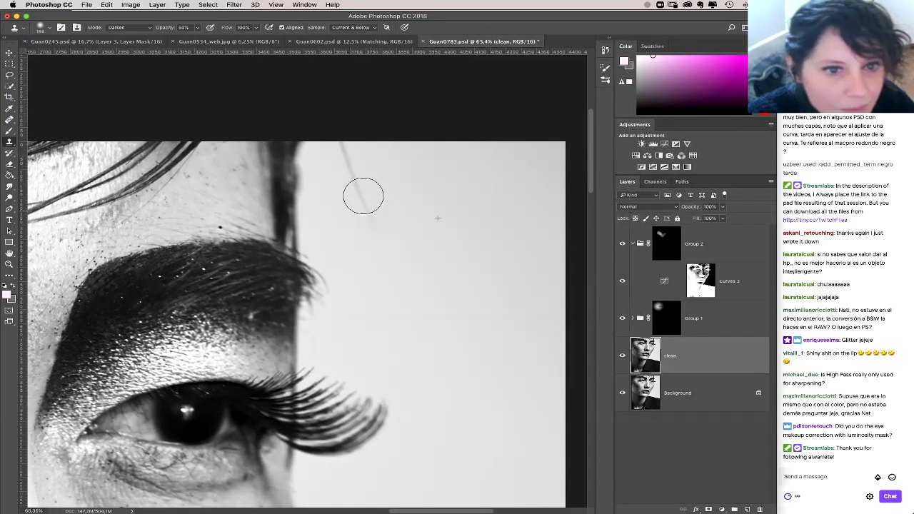
click(139, 28)
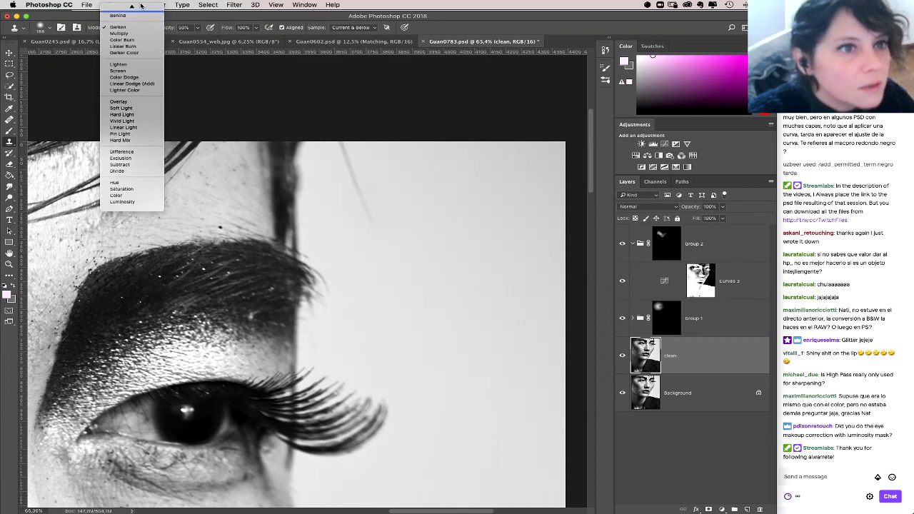
click(121, 13)
click(197, 28)
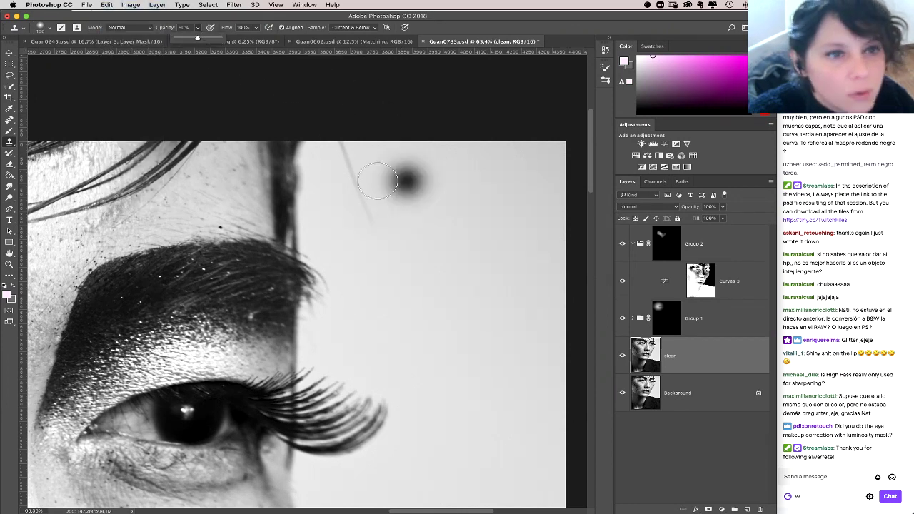
key(0)
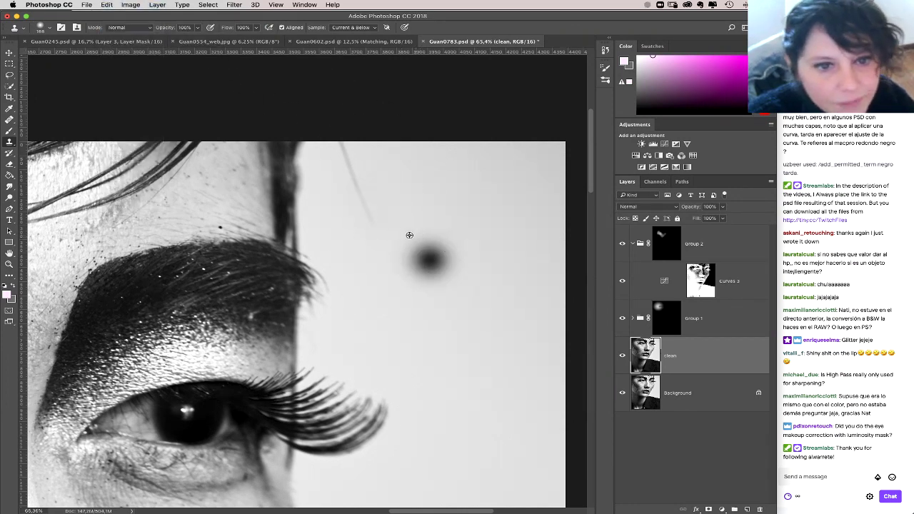
Step: Clone out the lower part of the stray hair strand near the eye
alt+click(409, 235)
mouse_move(368, 229)
mouse_down()
mouse_move(355, 172)
mouse_move(471, 153)
mouse_move(454, 194)
mouse_up()
scroll(454, 194, down, 10)
scroll(441, 241, left, 6)
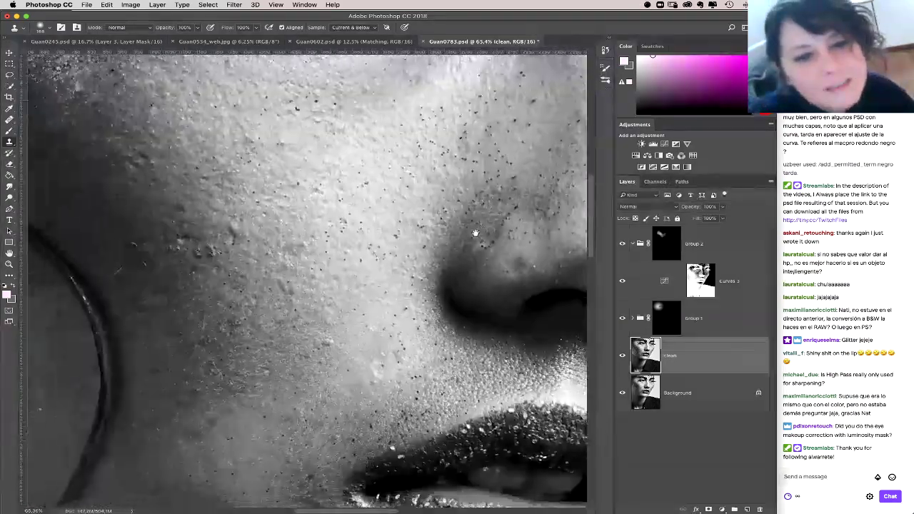
scroll(379, 258, left, 6)
scroll(379, 259, down, 2)
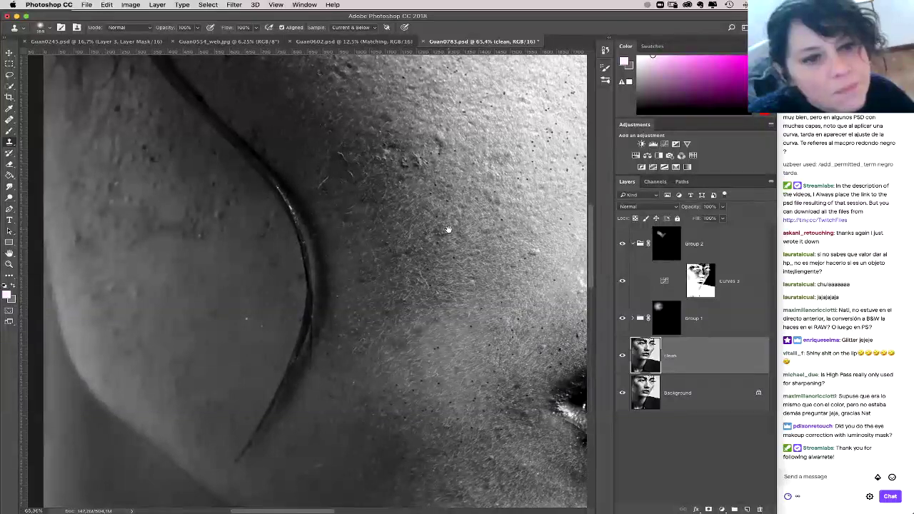
scroll(405, 178, right, 6)
scroll(418, 179, down, 2)
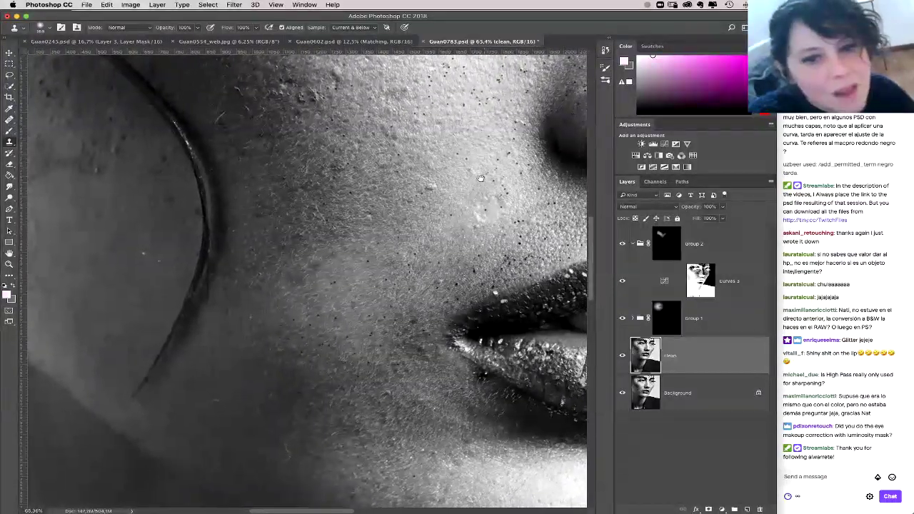
Step: Move to the cheek below the eye and shrink the clone brush to 7 px
drag(484, 185, 482, 211)
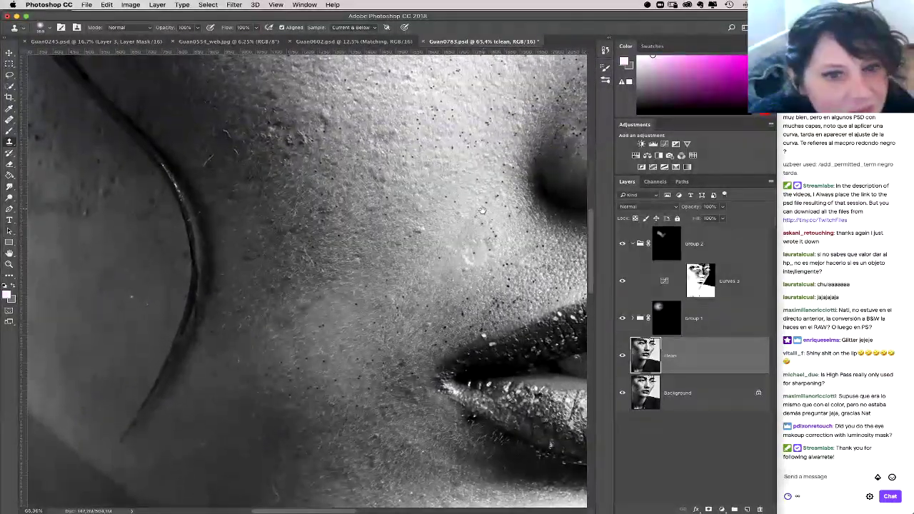
scroll(442, 243, up, 3)
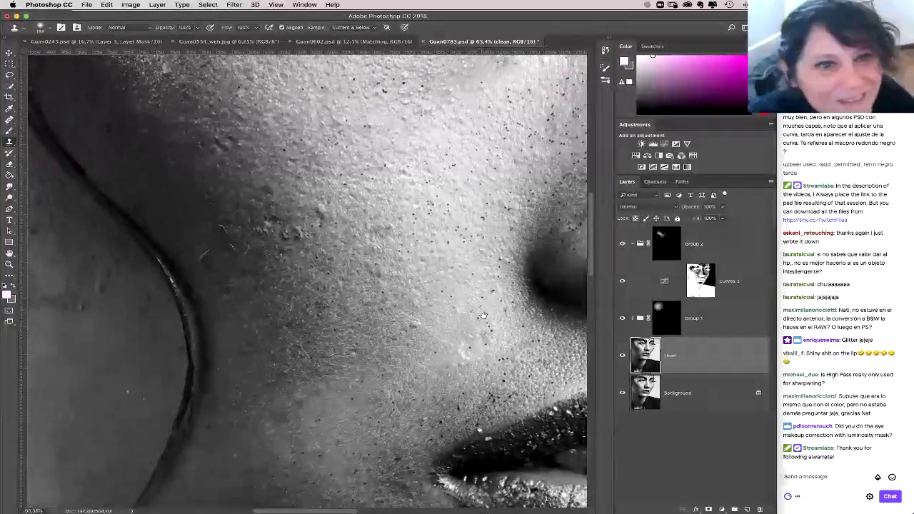
drag(386, 272, 403, 306)
scroll(437, 346, left, 5)
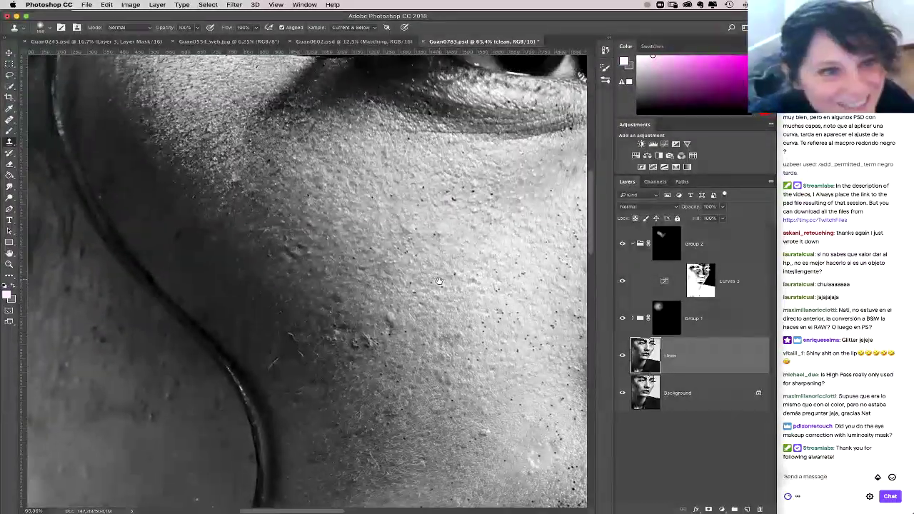
scroll(345, 329, down, 10)
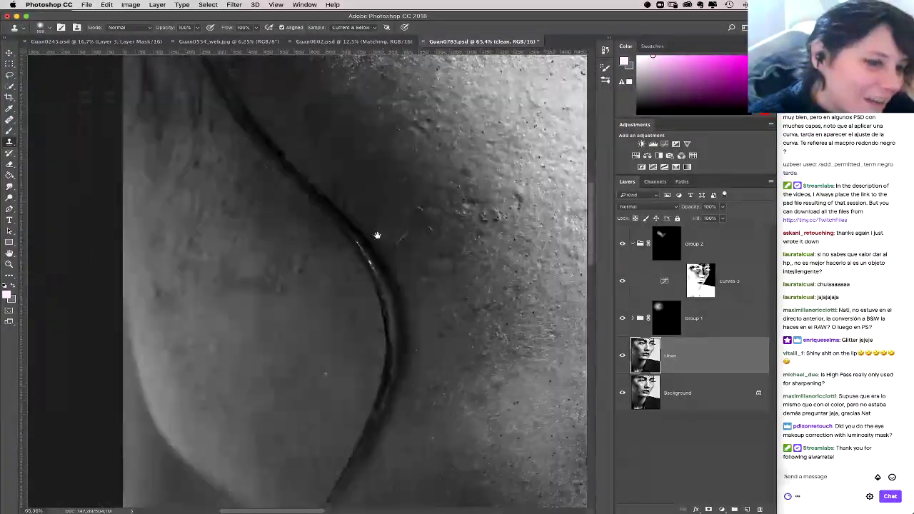
scroll(388, 279, down, 5)
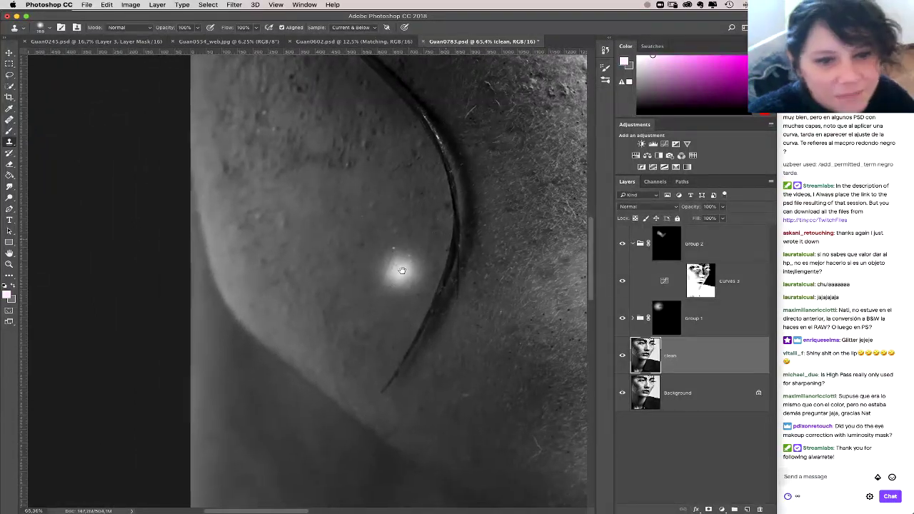
scroll(395, 307, right, 4)
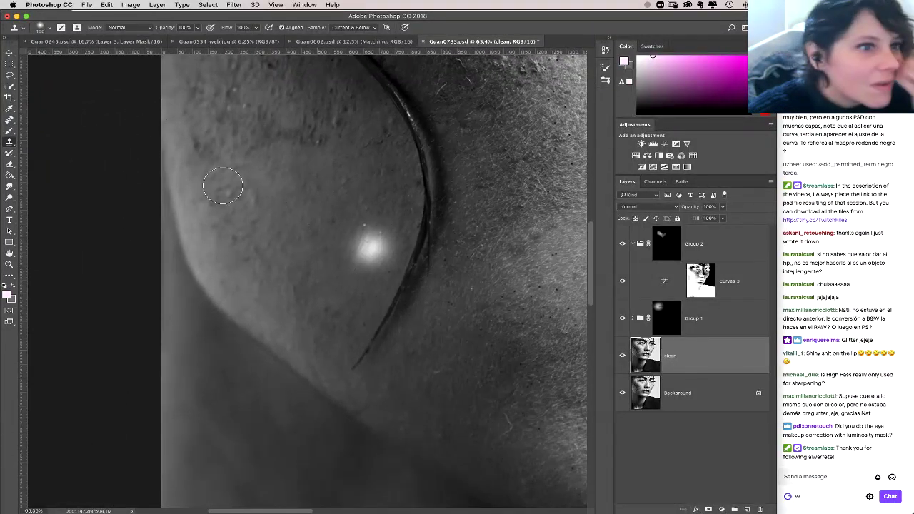
right_click(221, 187)
drag(272, 195, 264, 192)
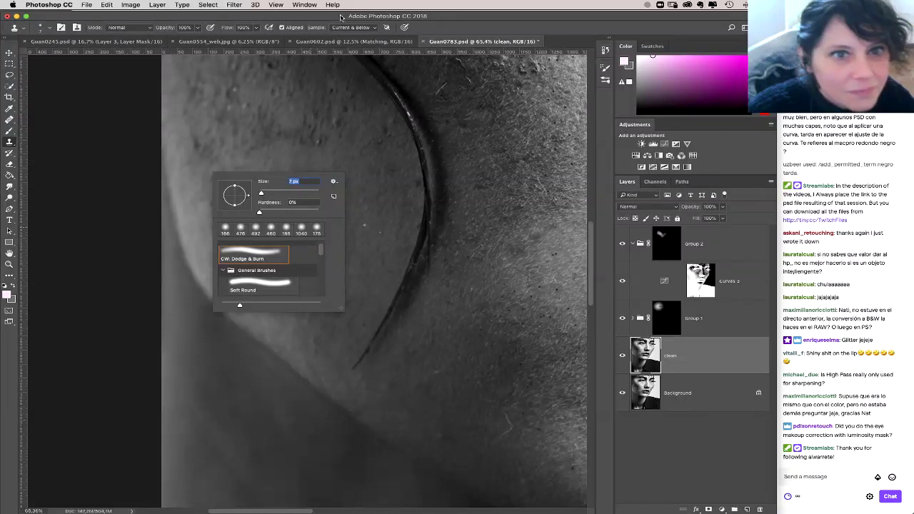
Step: Switch to full-screen mode and set the Clone Stamp mode to Darken
key(Return)
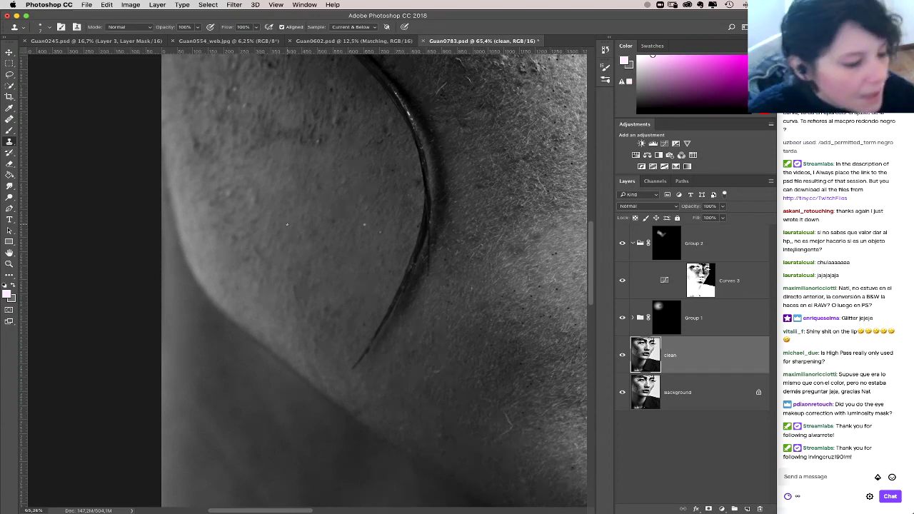
key(f)
scroll(435, 333, down, 5)
scroll(435, 333, right, 2)
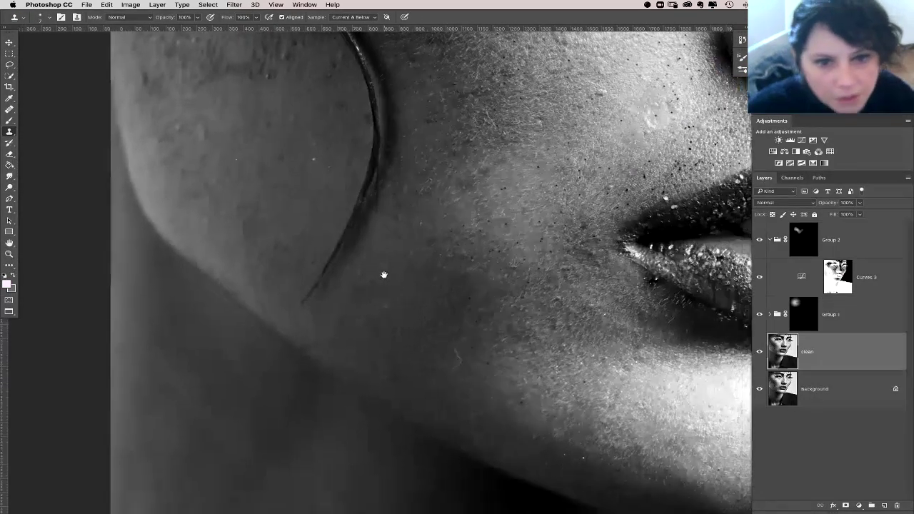
scroll(500, 259, down, 2)
scroll(500, 260, left, 2)
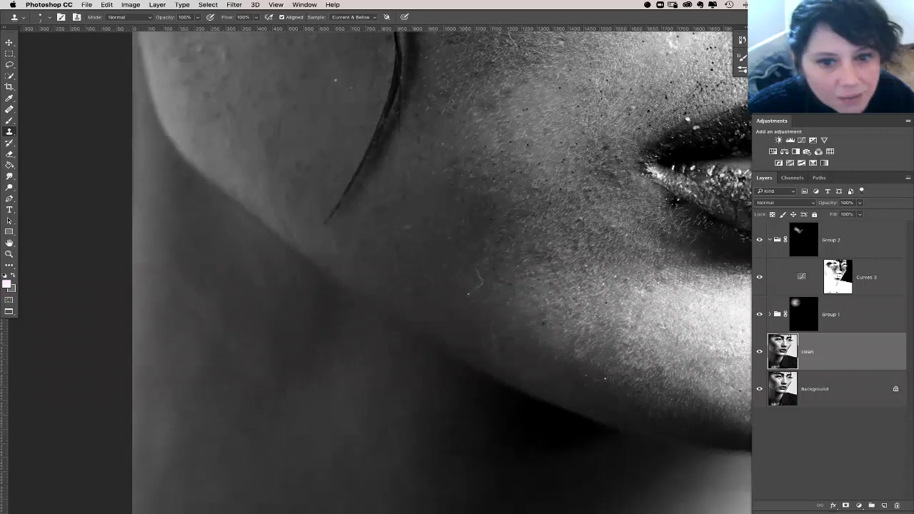
right_click(465, 294)
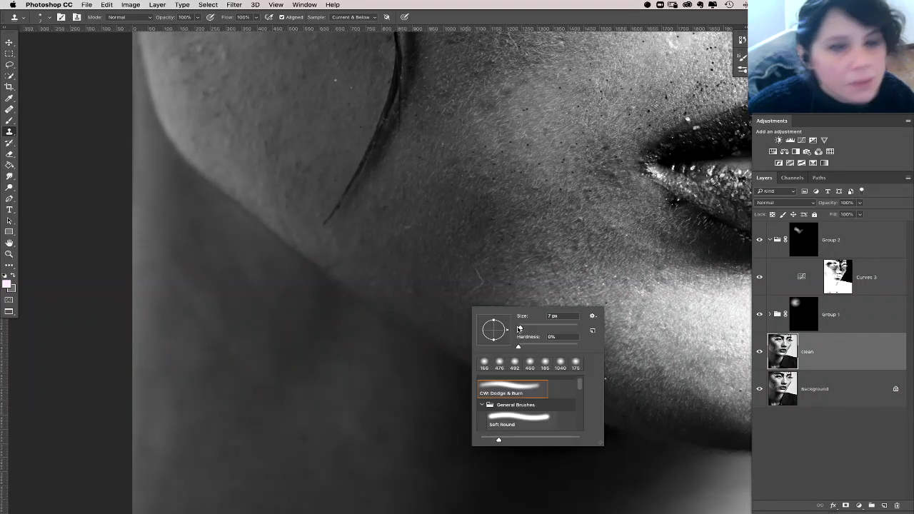
click(145, 19)
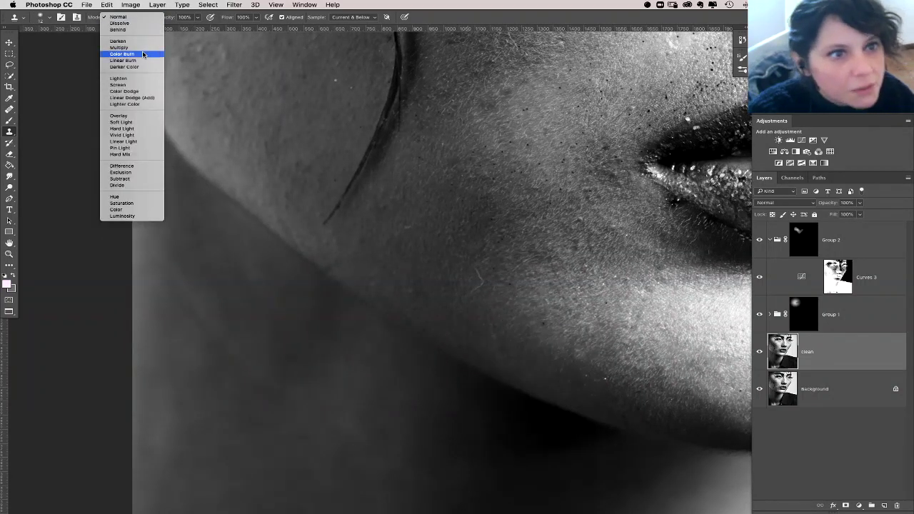
click(128, 42)
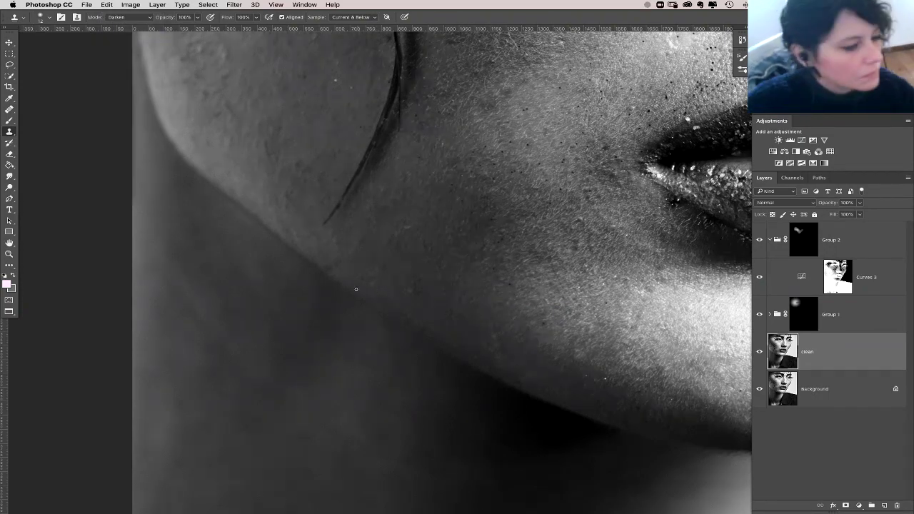
Step: Rotate the canvas view about -101° and switch to the Healing Brush
key(r)
drag(341, 298, 563, 169)
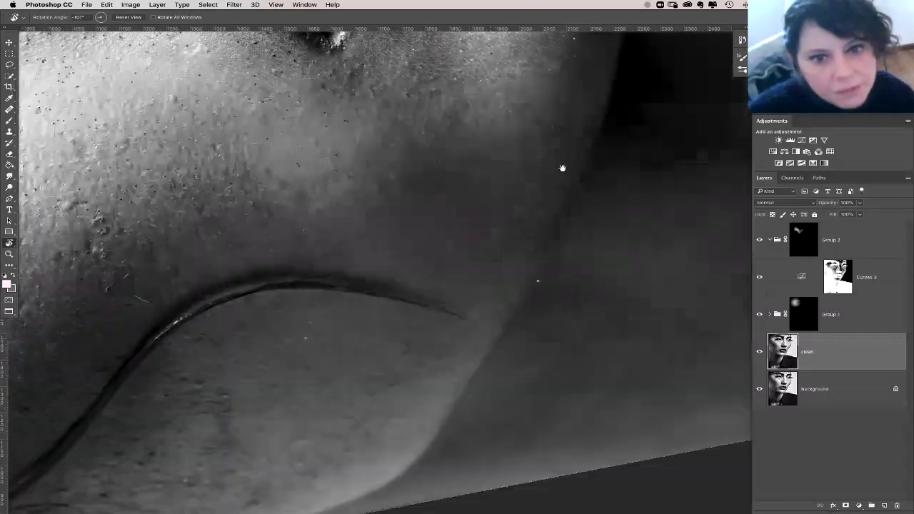
scroll(562, 169, down, 5)
scroll(563, 169, left, 5)
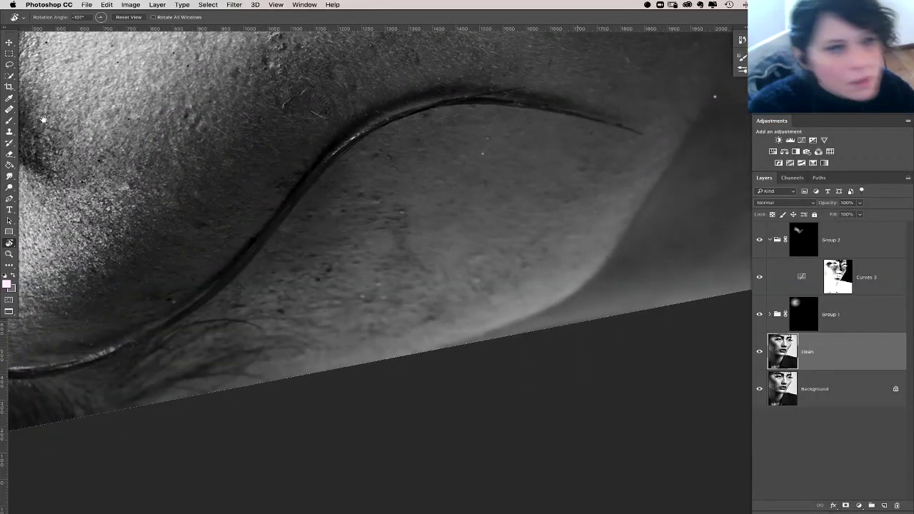
click(9, 109)
scroll(443, 271, down, 3)
scroll(442, 271, left, 3)
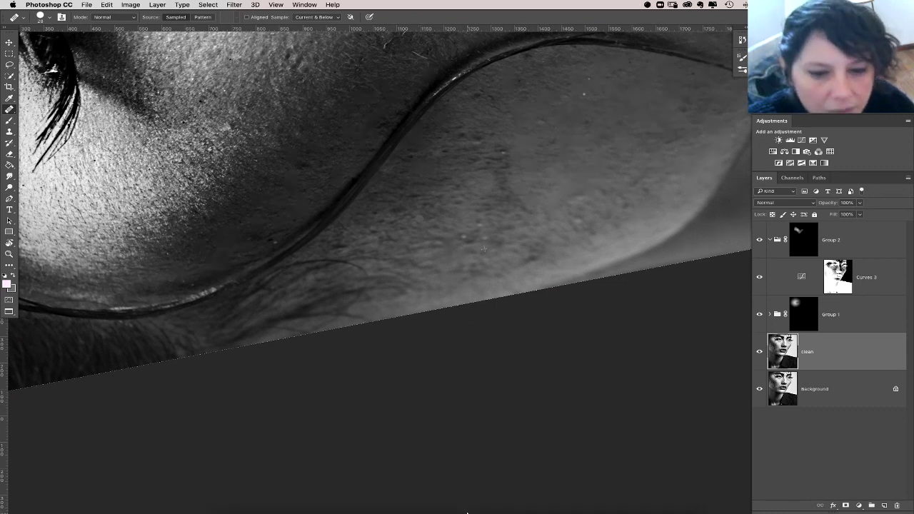
Step: Quit Google Chrome and Zoom from the Dock
mouse_move(464, 508)
right_click(504, 500)
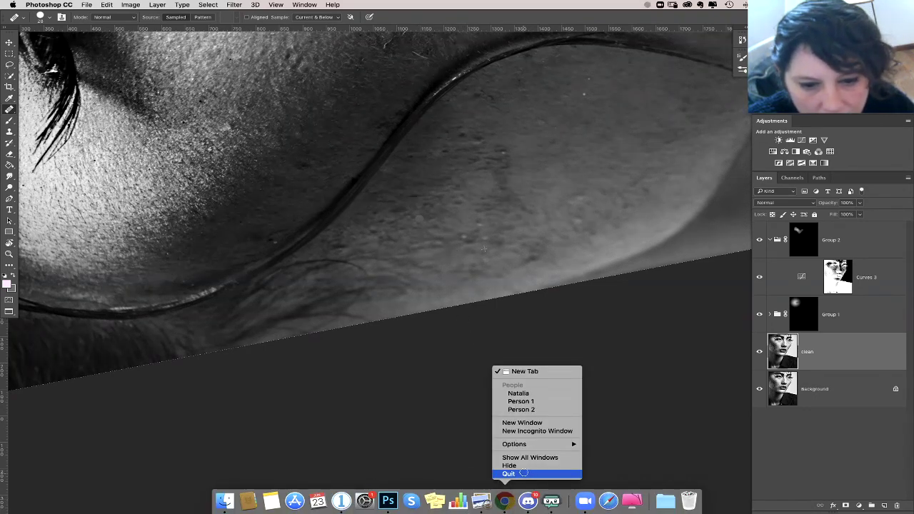
click(523, 473)
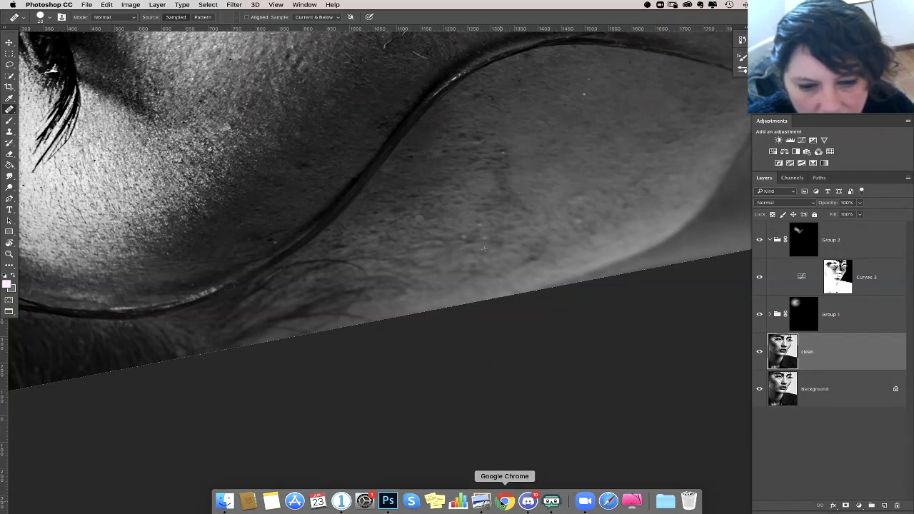
right_click(585, 500)
click(598, 477)
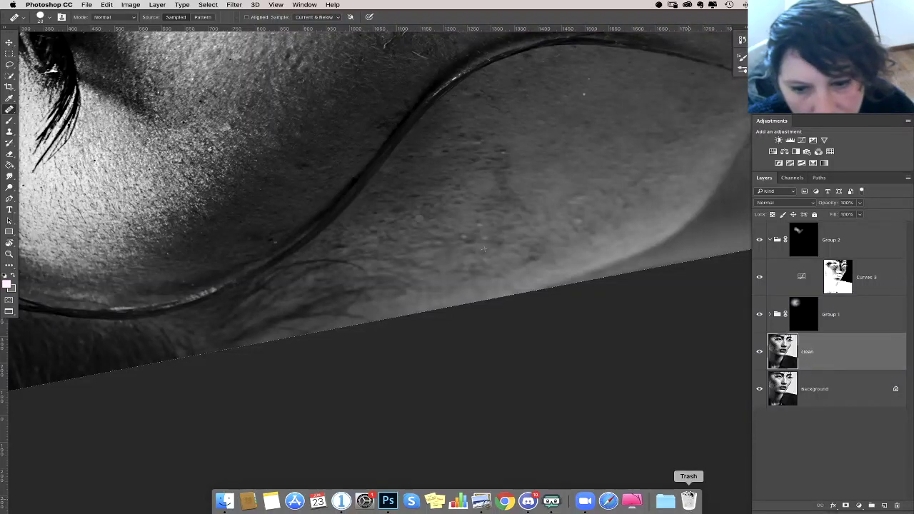
Step: Empty the Trash permanently
right_click(689, 498)
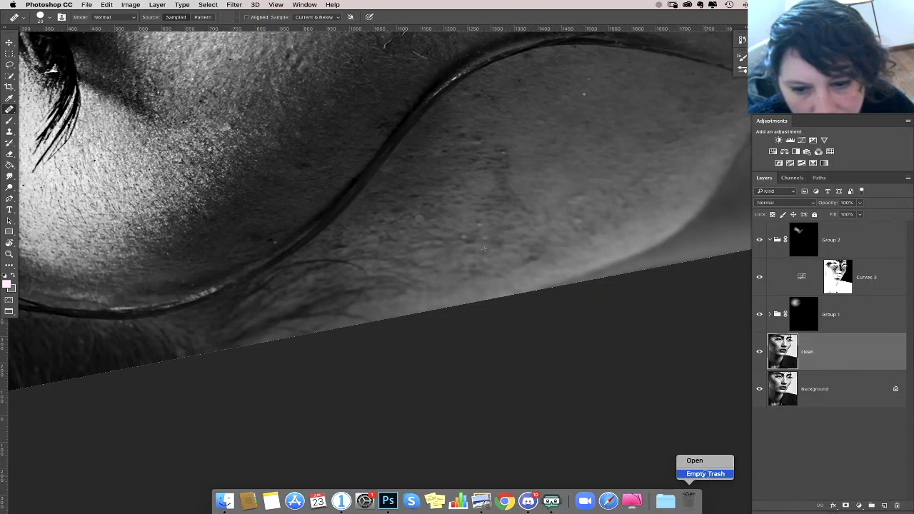
click(705, 474)
click(531, 174)
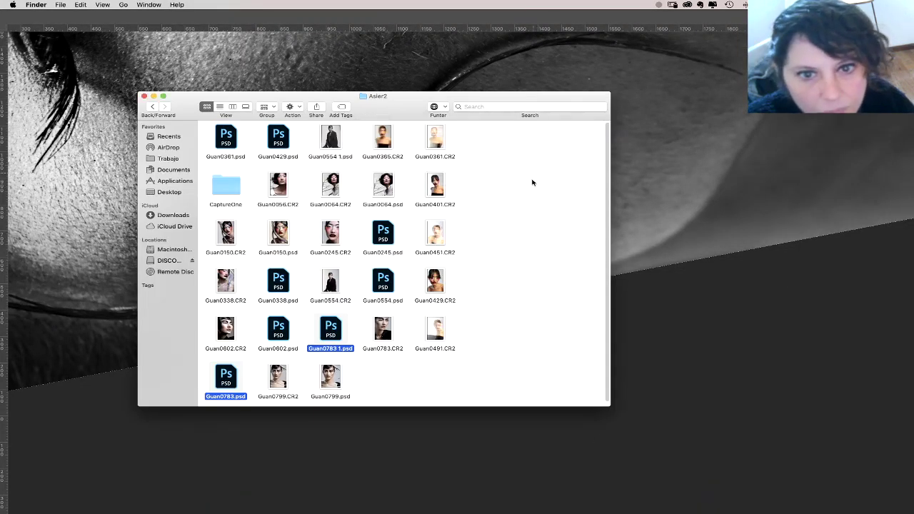
Step: Return to Photoshop and bring up the Guan0602.psd document
click(664, 180)
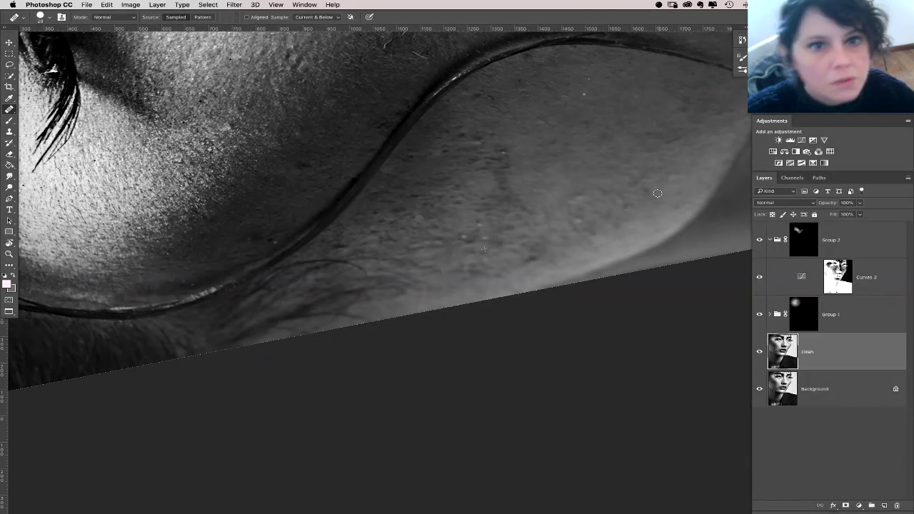
key(super+Tab)
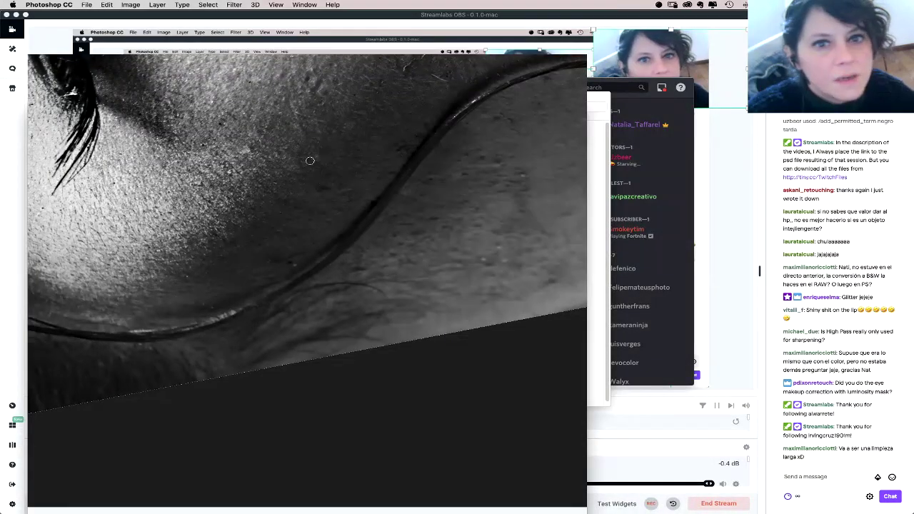
key(Tab)
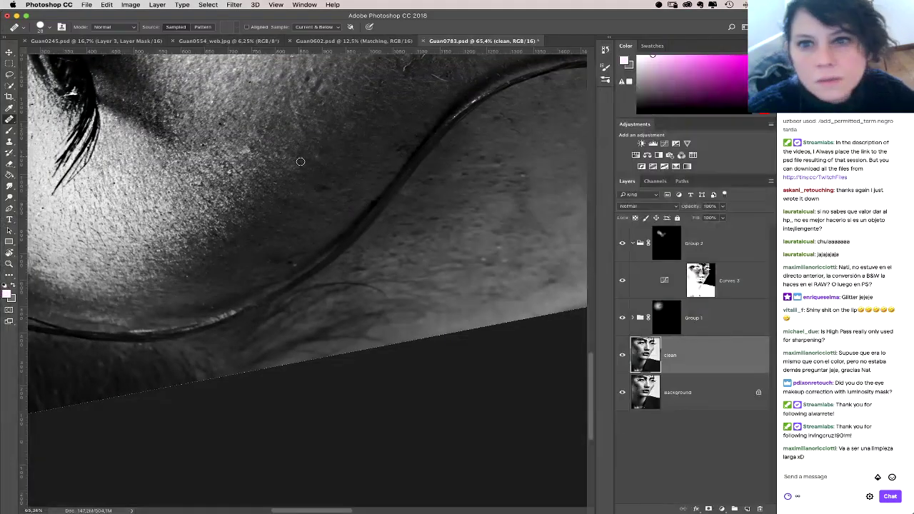
click(348, 42)
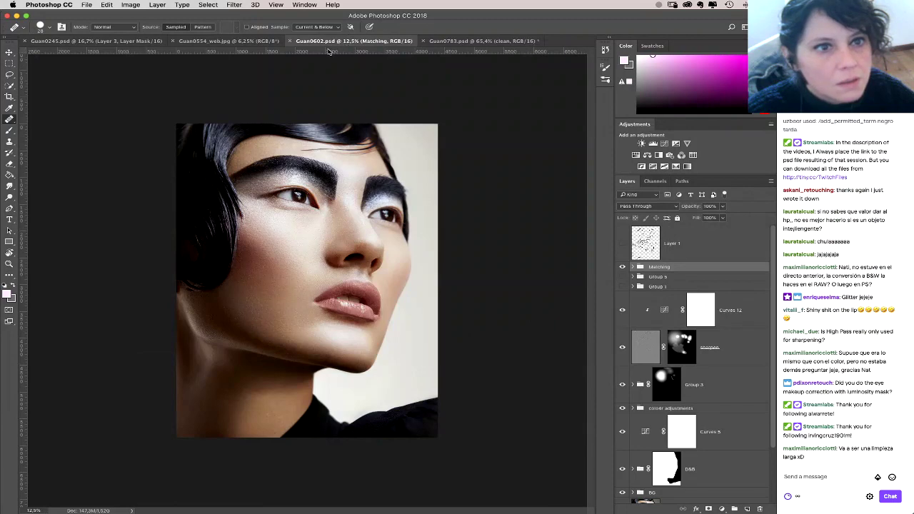
Step: Close the Guan0602.psd and Guan0245.psd documents
click(289, 42)
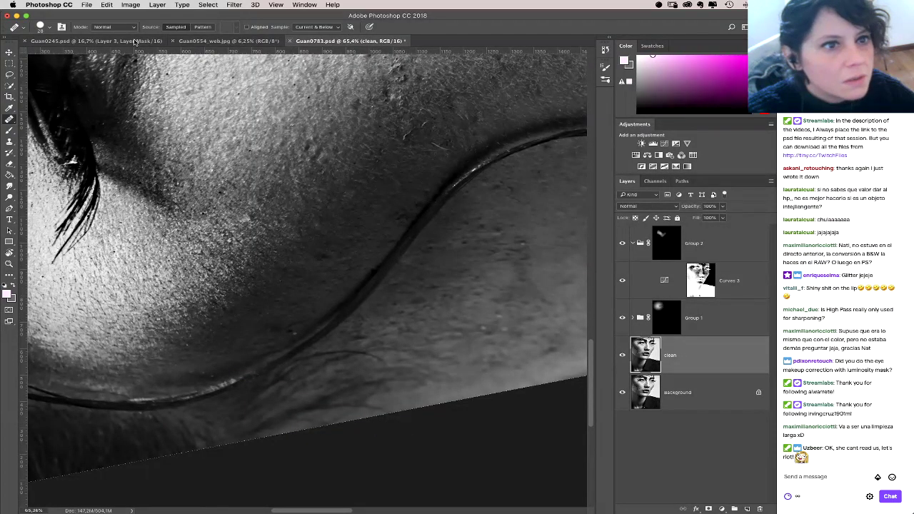
click(66, 40)
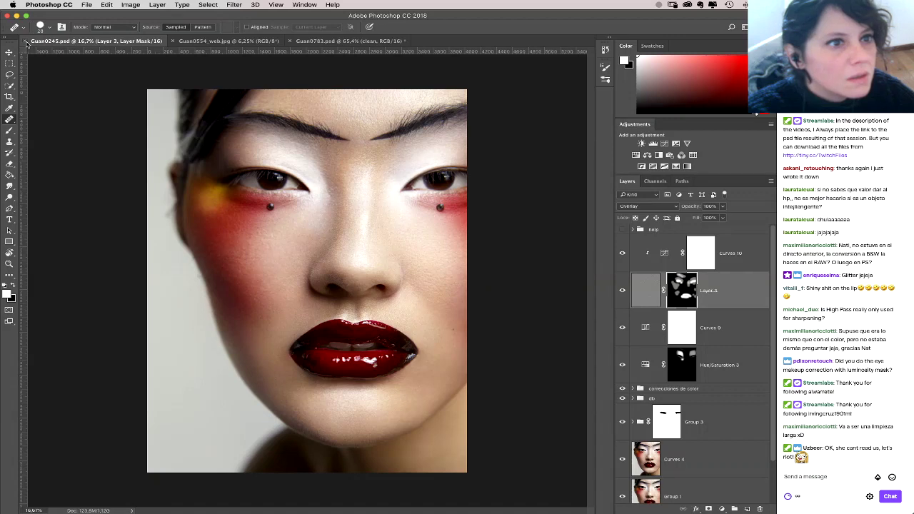
click(26, 41)
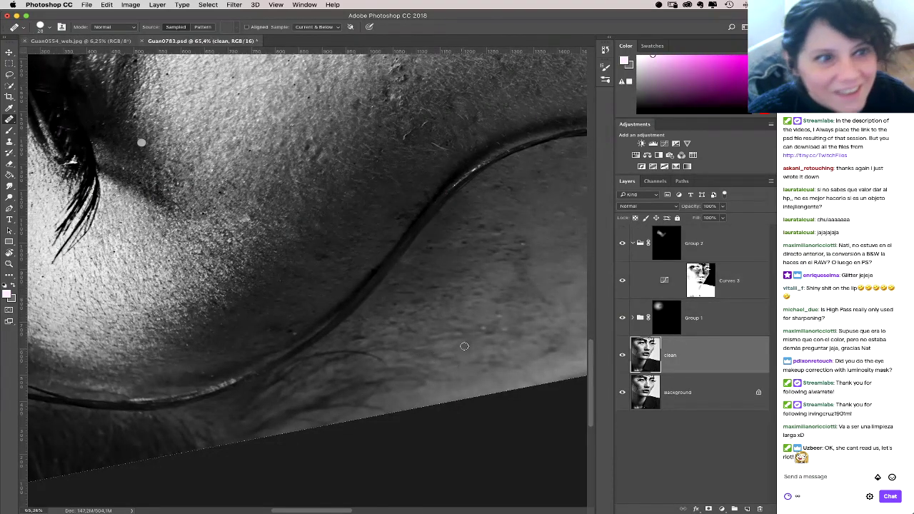
Step: Heal several small blemishes on the cheek around the crease
drag(489, 330, 434, 265)
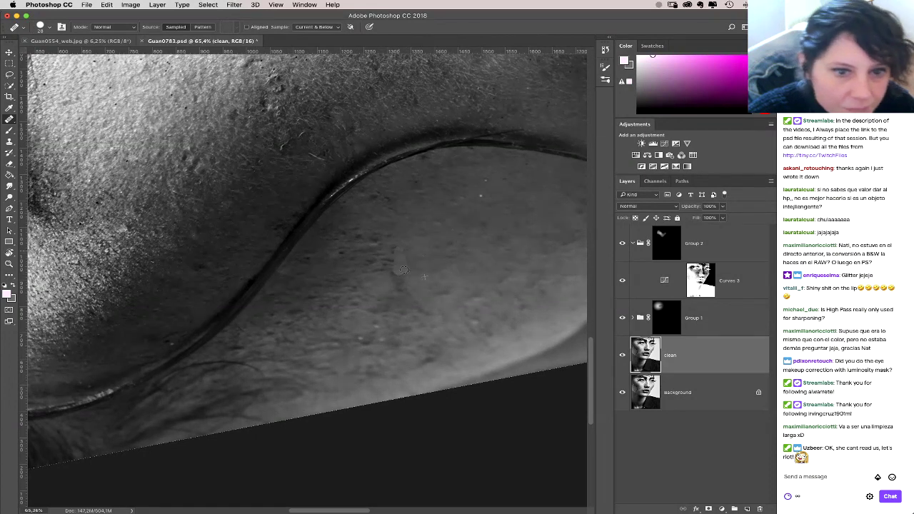
mouse_move(415, 282)
mouse_down()
mouse_move(417, 270)
mouse_move(396, 260)
mouse_up()
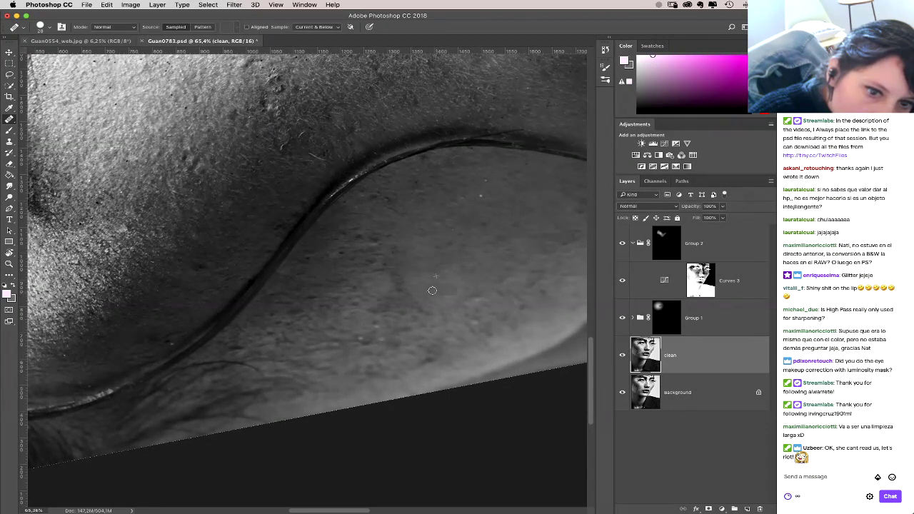
mouse_move(432, 291)
mouse_down()
mouse_move(478, 279)
mouse_move(482, 297)
mouse_move(462, 305)
mouse_move(488, 276)
mouse_move(459, 286)
mouse_up()
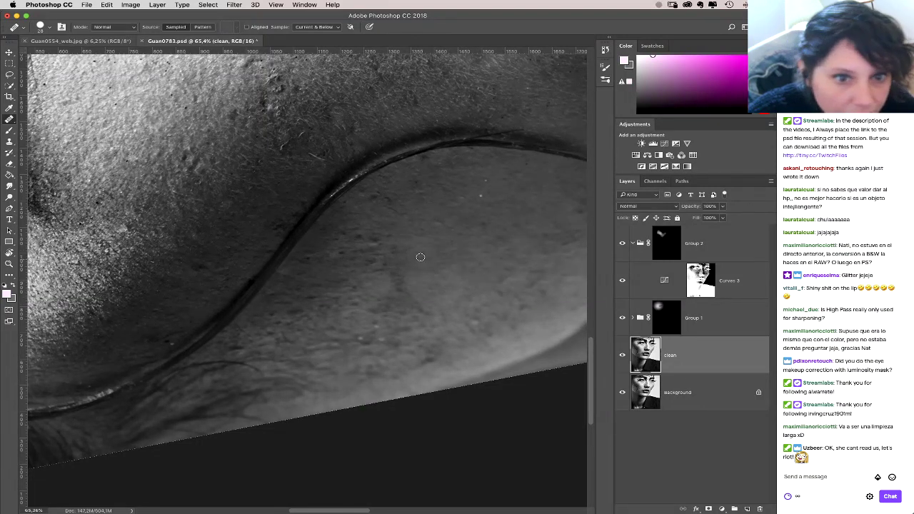
mouse_move(419, 257)
mouse_down()
mouse_move(420, 249)
mouse_move(378, 337)
mouse_up()
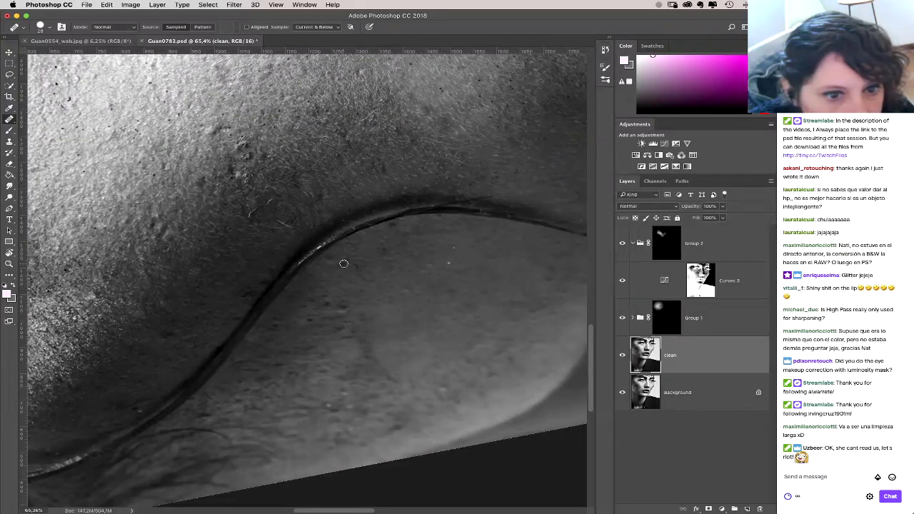
mouse_move(352, 282)
mouse_down()
mouse_move(375, 283)
mouse_move(343, 278)
mouse_move(330, 262)
mouse_move(362, 282)
mouse_move(355, 275)
mouse_up()
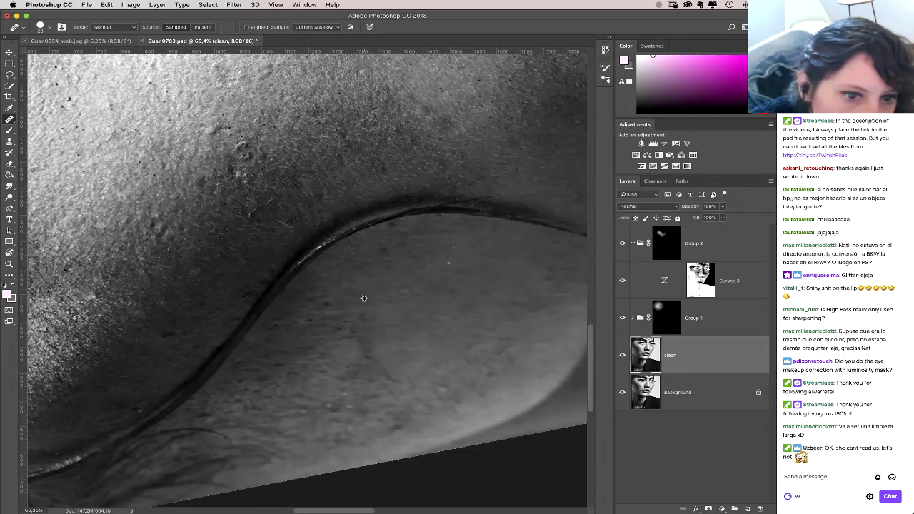
drag(407, 292, 421, 320)
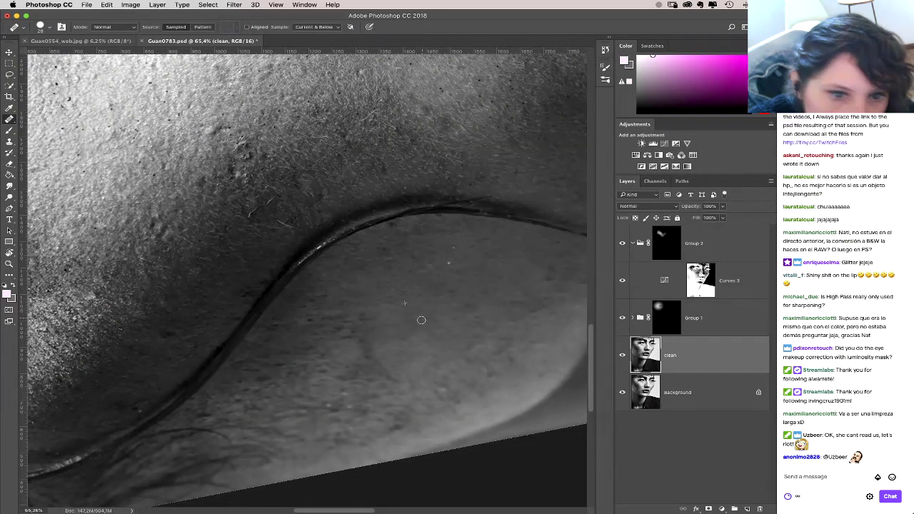
scroll(422, 320, right, 3)
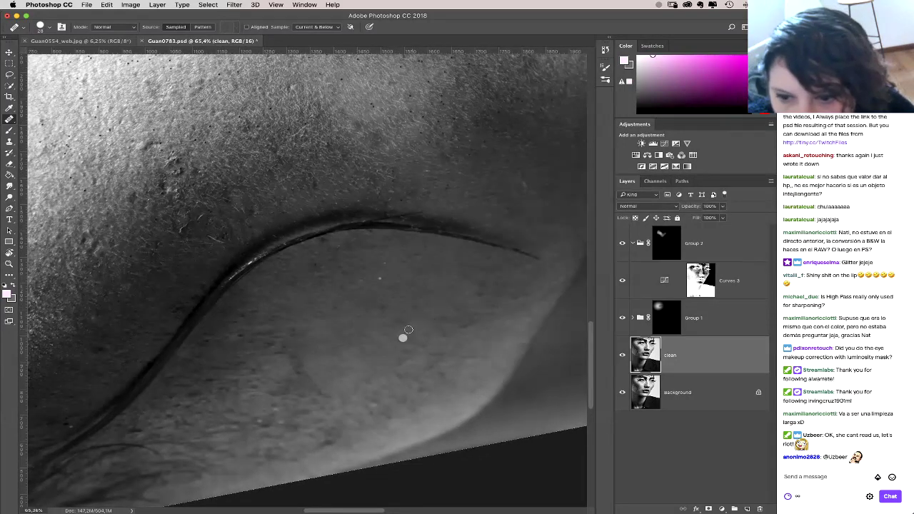
Step: Change screen mode for more canvas room and heal spots on the cheek beside the crease
key(f)
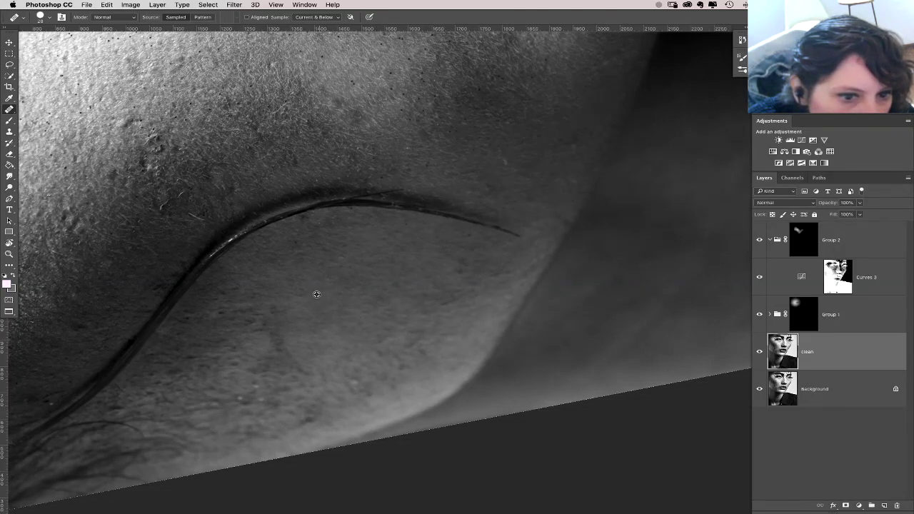
scroll(295, 316, left, 5)
scroll(296, 316, down, 3)
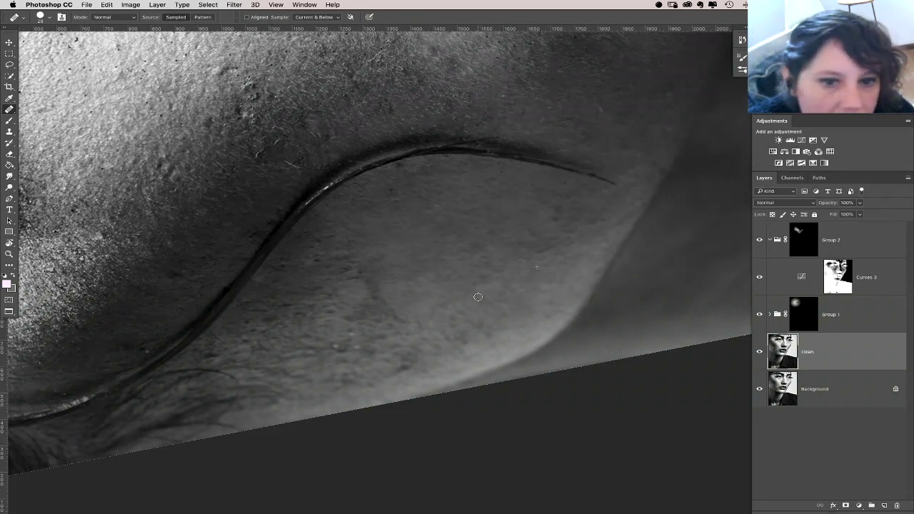
drag(462, 305, 468, 327)
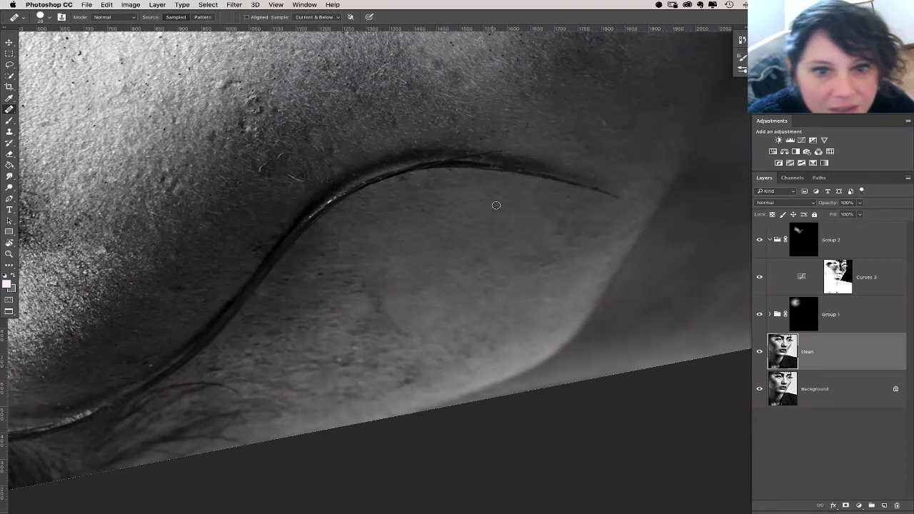
scroll(496, 205, down, 2)
scroll(418, 331, up, 2)
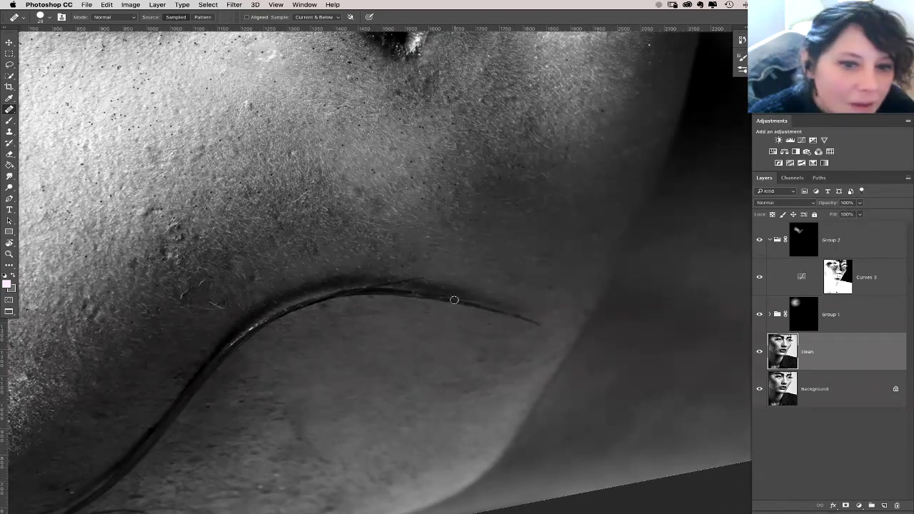
scroll(431, 316, down, 3)
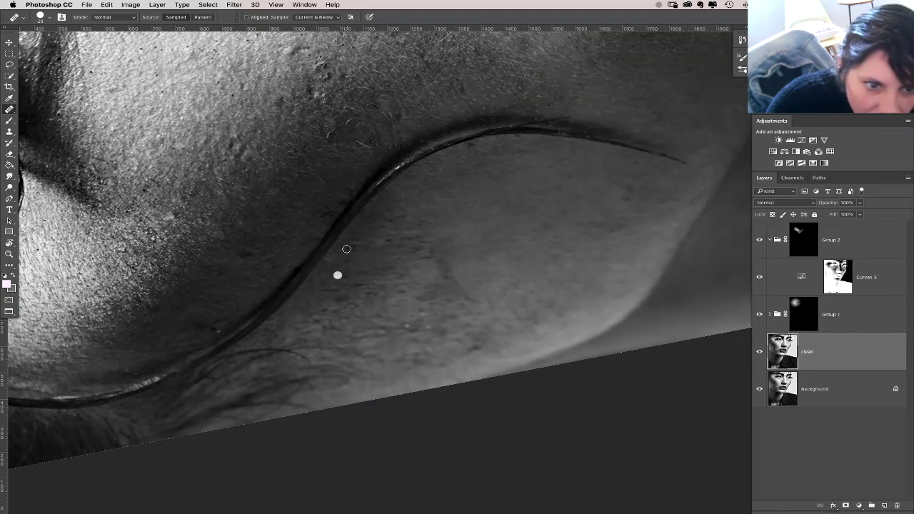
click(400, 236)
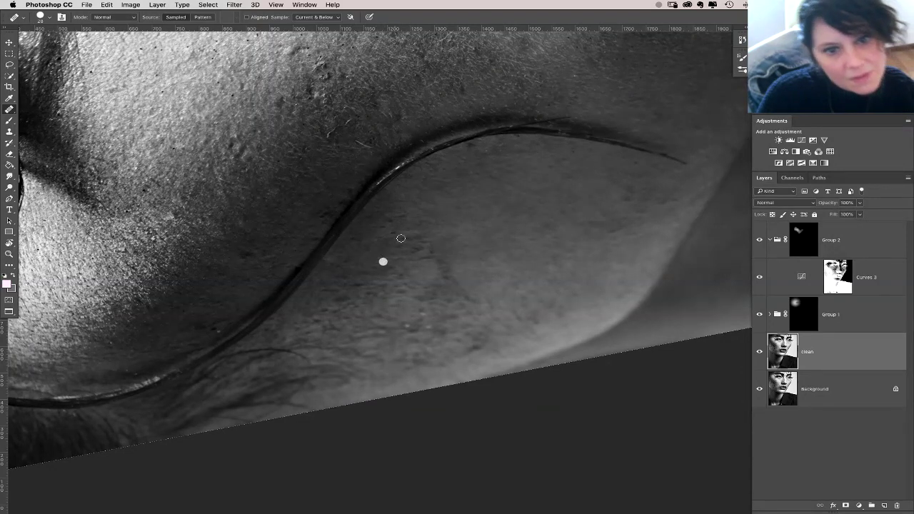
click(387, 236)
click(404, 217)
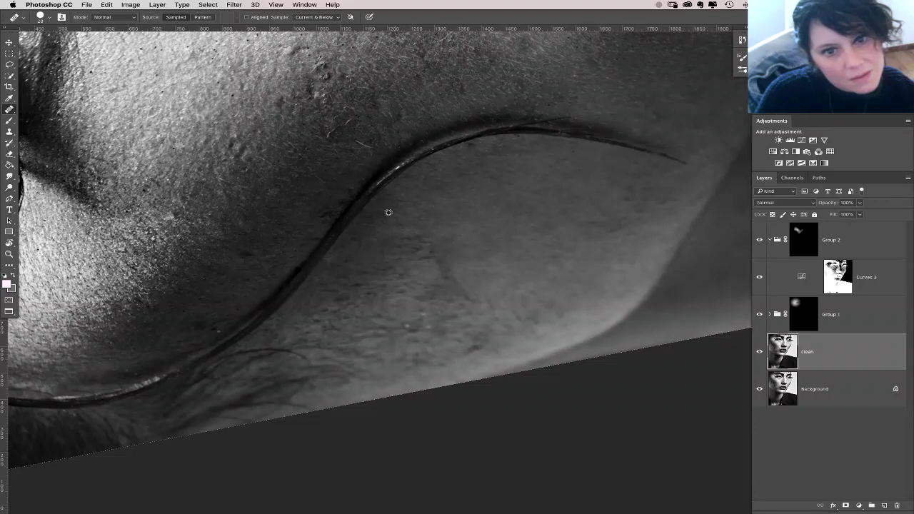
click(356, 230)
click(373, 235)
Step: Heal more skin left of and below the crease from fresh samples, recentring on the crease
click(297, 241)
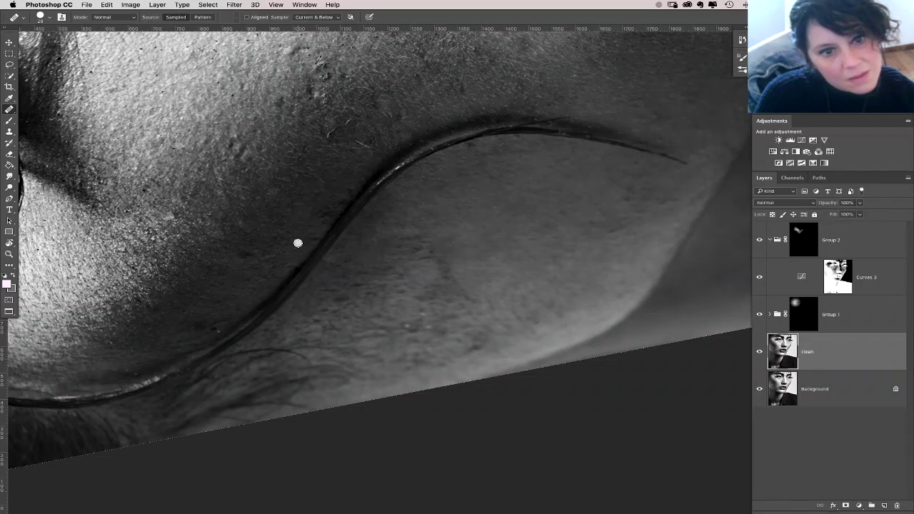
click(290, 236)
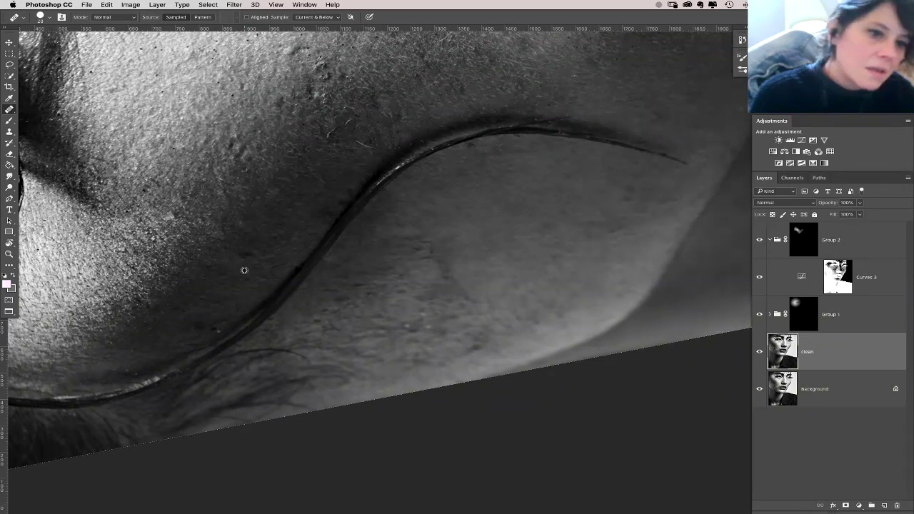
click(214, 331)
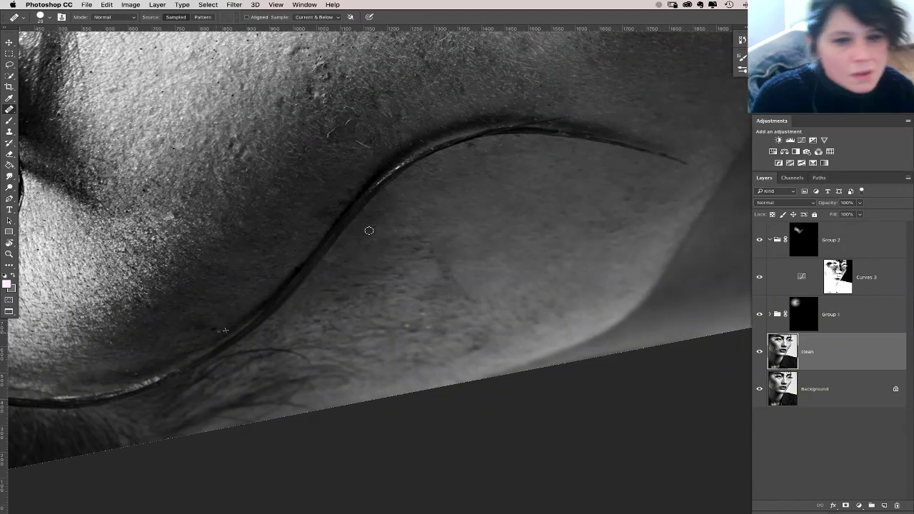
alt+click(449, 243)
click(482, 183)
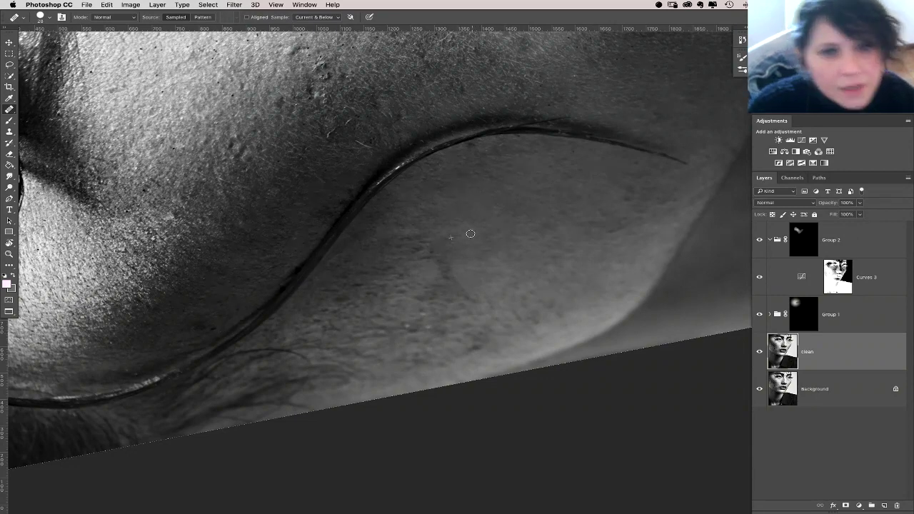
alt+click(246, 309)
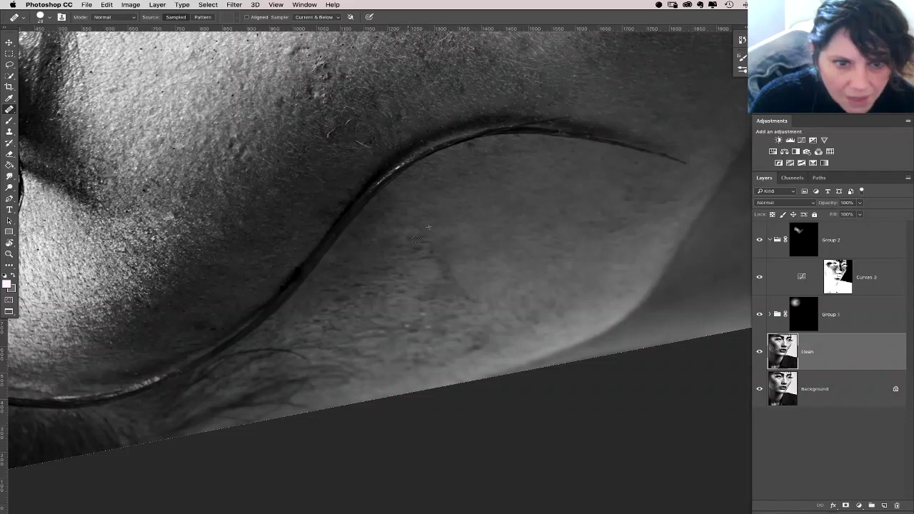
drag(475, 260, 407, 279)
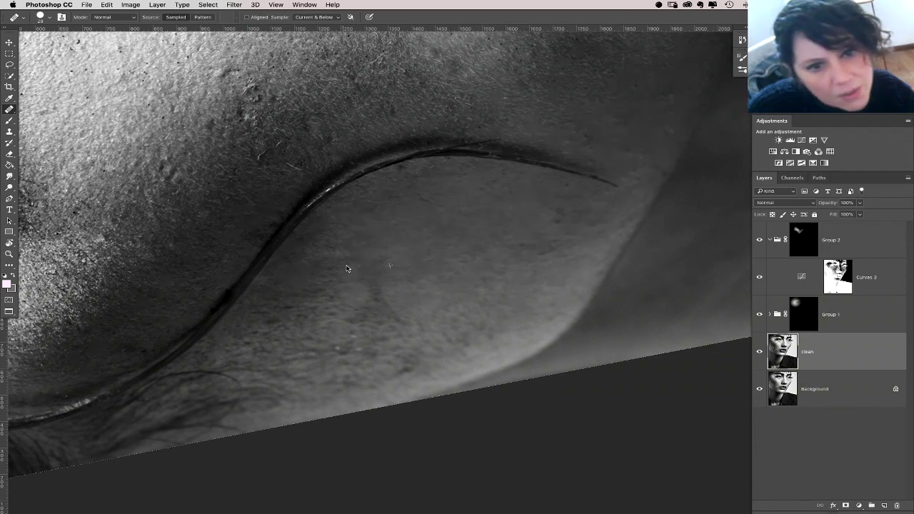
mouse_move(343, 278)
mouse_down()
mouse_move(498, 243)
mouse_move(579, 236)
mouse_up()
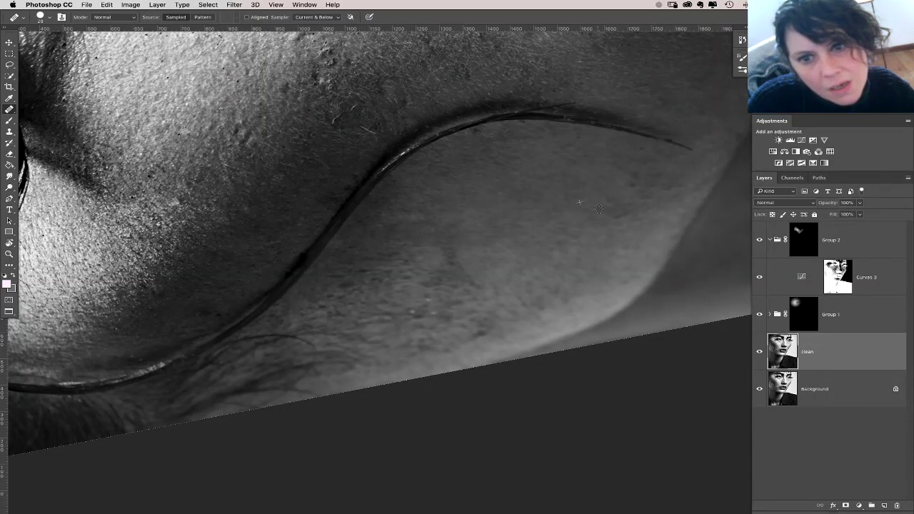
drag(598, 208, 546, 235)
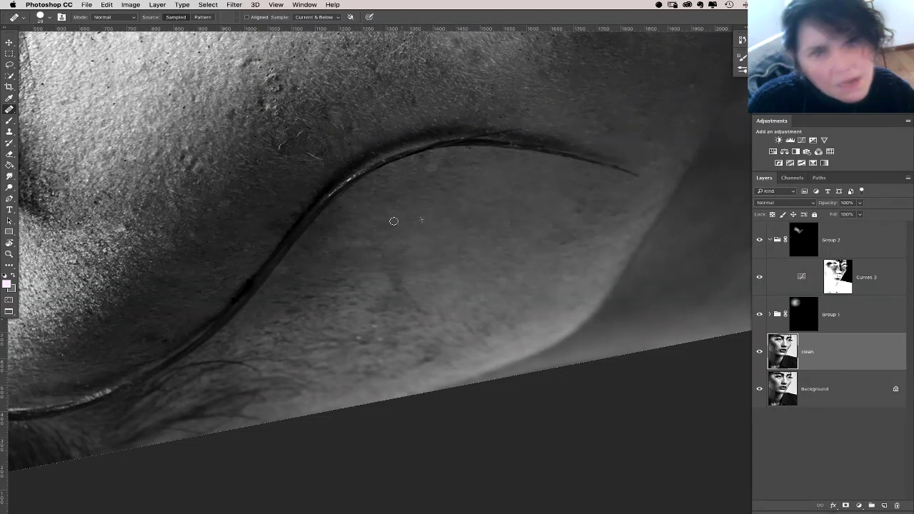
Step: Set the Clone Stamp to Lighten mode and clone over the crease's dark spot
click(10, 131)
click(133, 19)
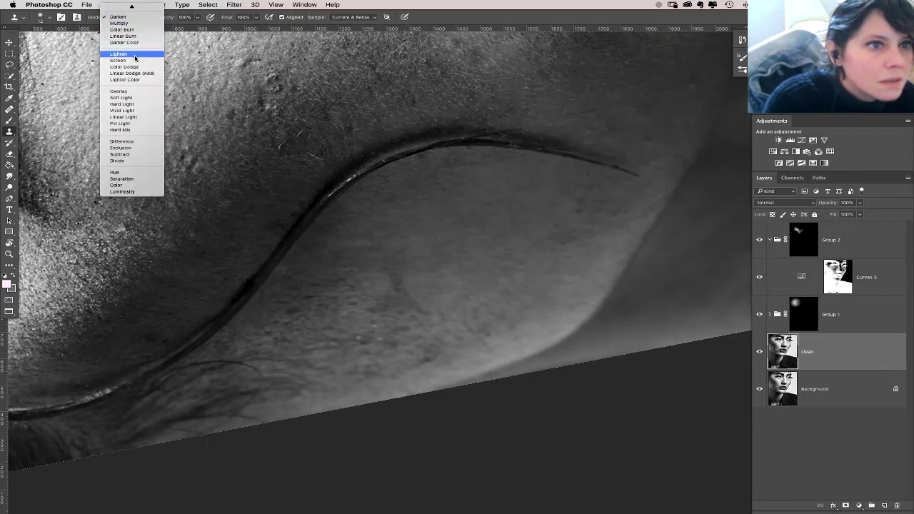
click(136, 56)
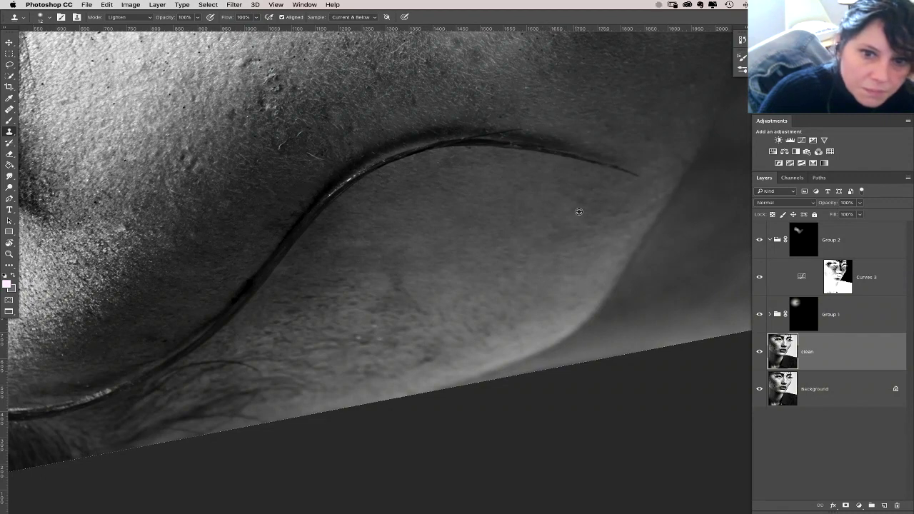
drag(402, 329, 471, 272)
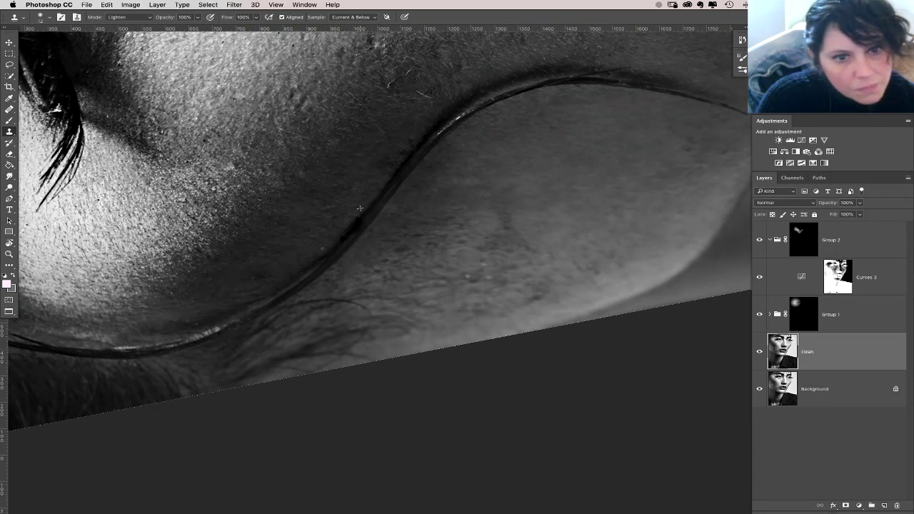
click(353, 224)
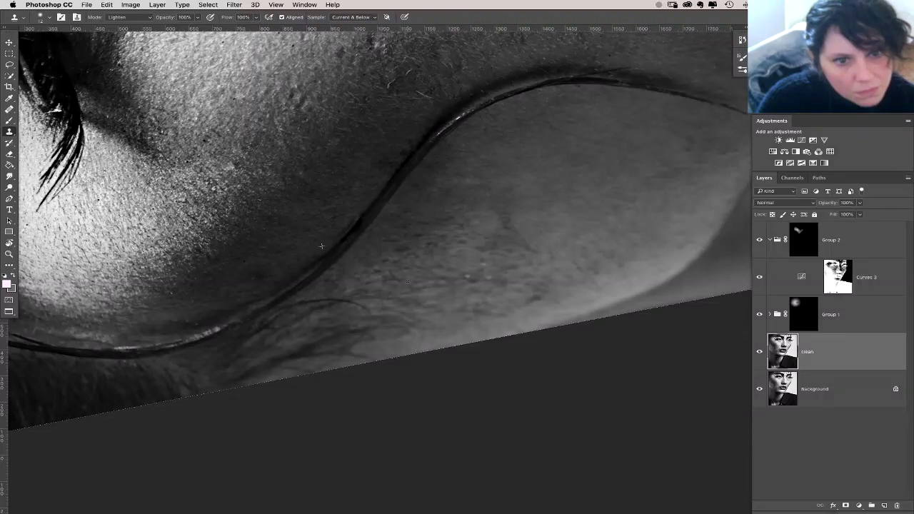
Step: Step back in History to before the last two clone-stamp strokes
click(742, 41)
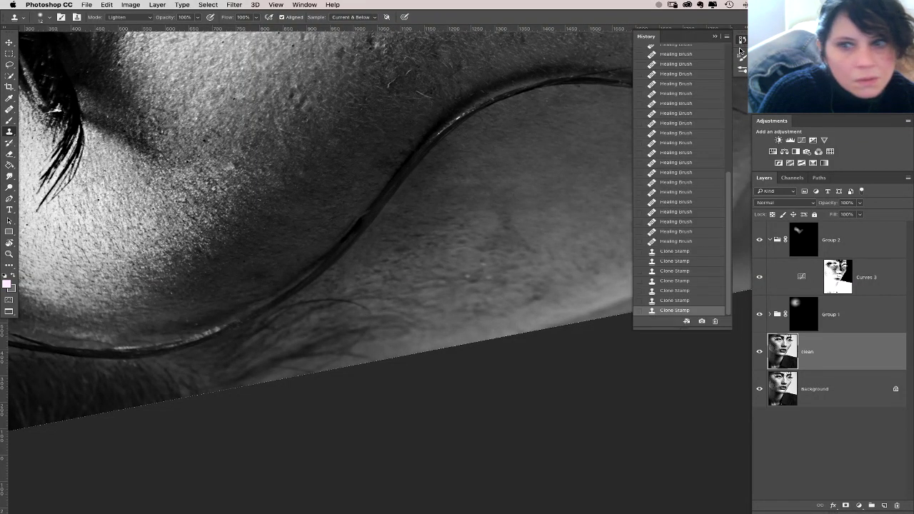
click(665, 291)
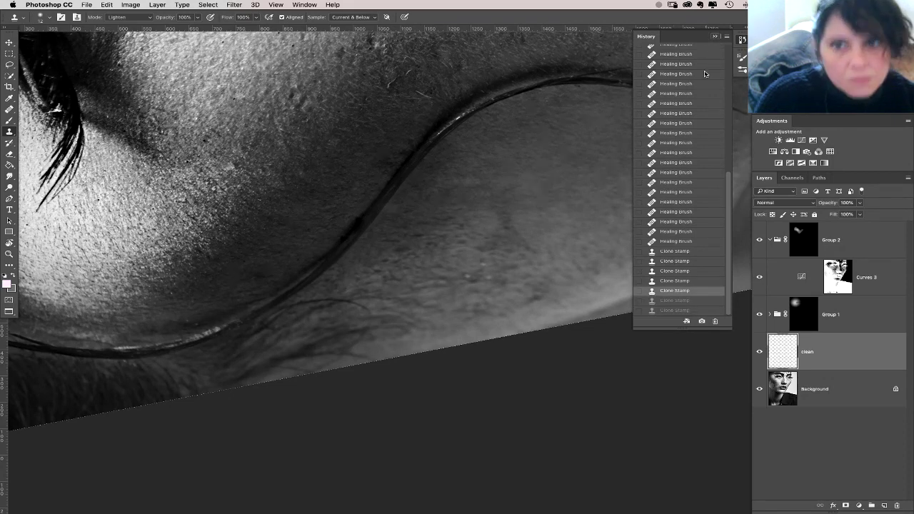
click(742, 41)
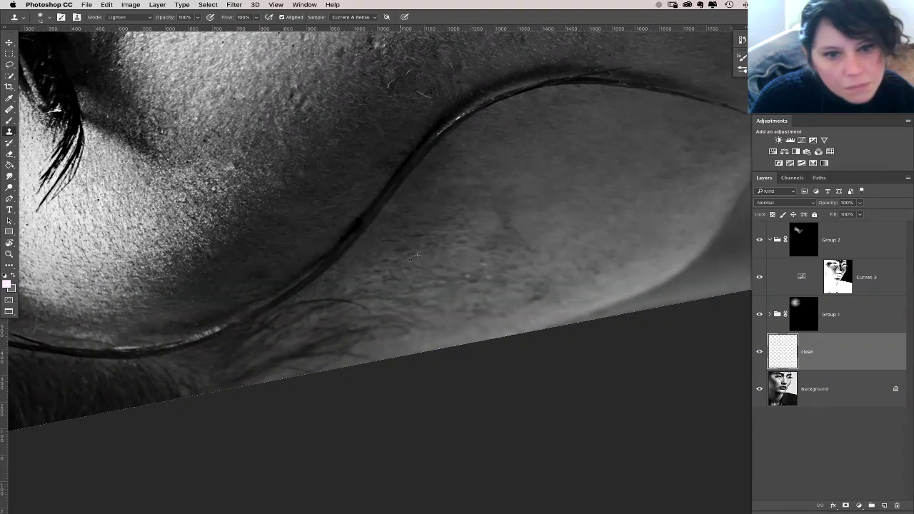
Step: Set the clone brush size to 27 px and clone lighter skin onto the cheek
right_click(415, 256)
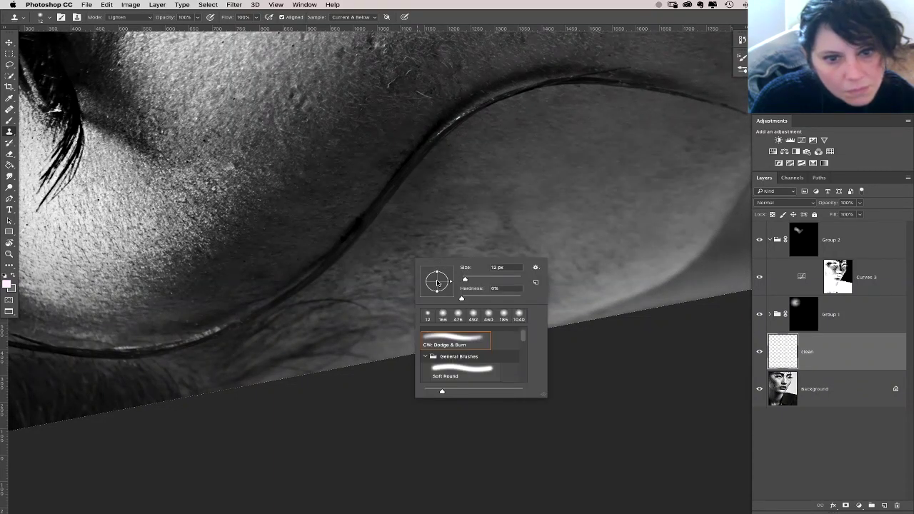
key(Up)
key(Up)
key(Up)
key(Up)
key(Up)
key(Up)
key(Up)
key(Up)
key(Up)
key(Up)
key(Up)
key(Up)
key(Up)
key(Up)
key(Up)
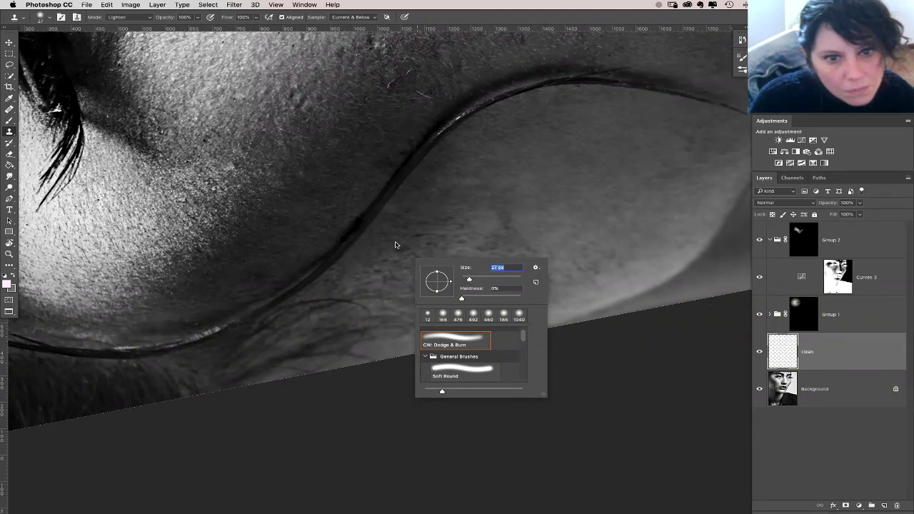
key(Return)
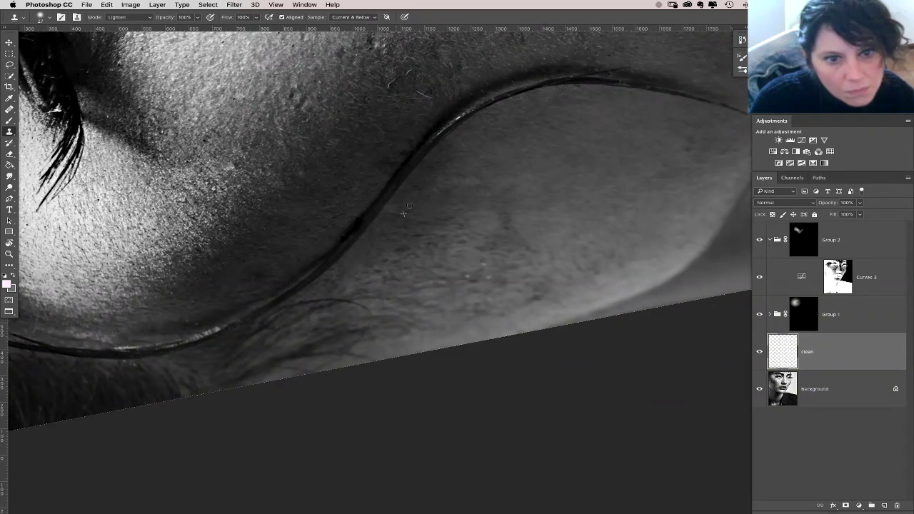
drag(409, 206, 415, 211)
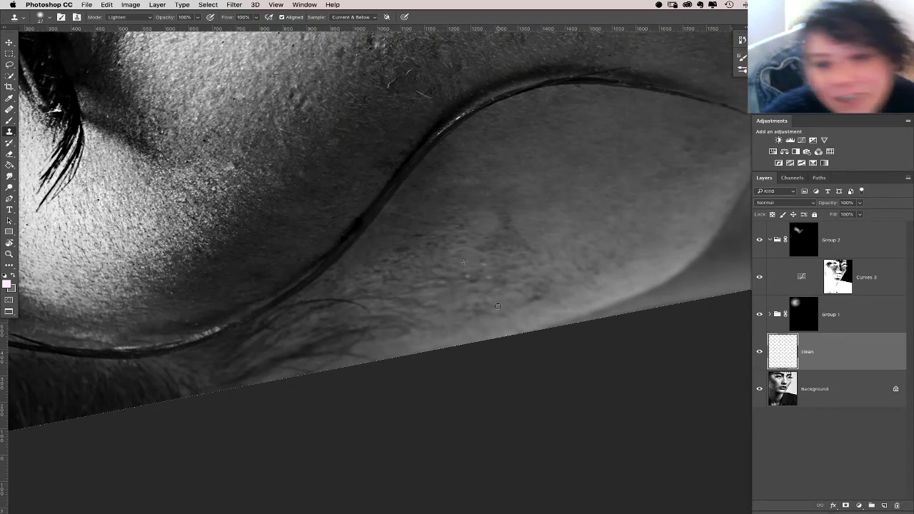
Step: Quit the Capture One app from the Dock
mouse_move(456, 506)
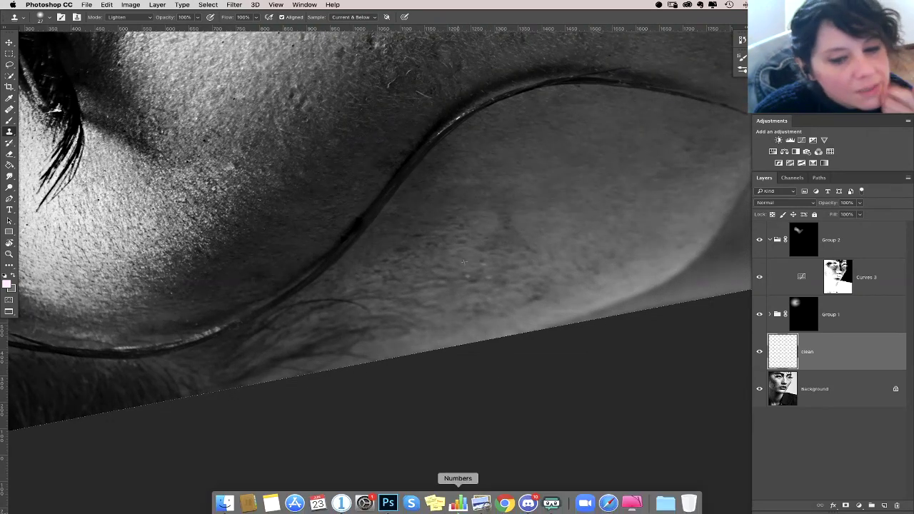
right_click(343, 506)
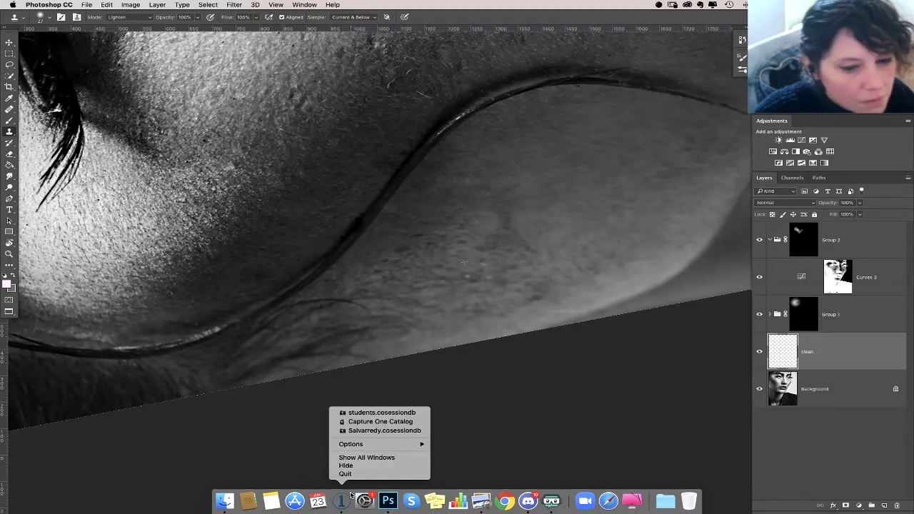
click(364, 473)
mouse_move(388, 504)
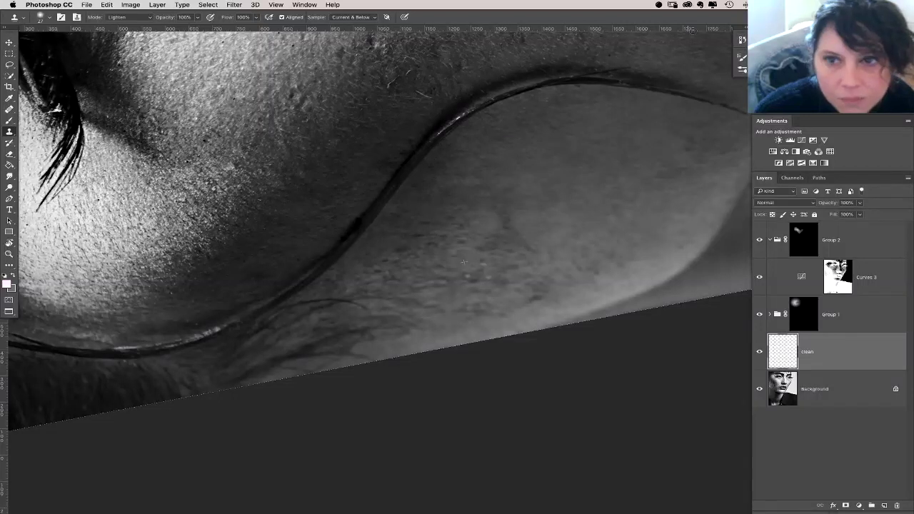
Step: Quit the CleanMyMac menu-bar helper
key(Tab)
click(713, 5)
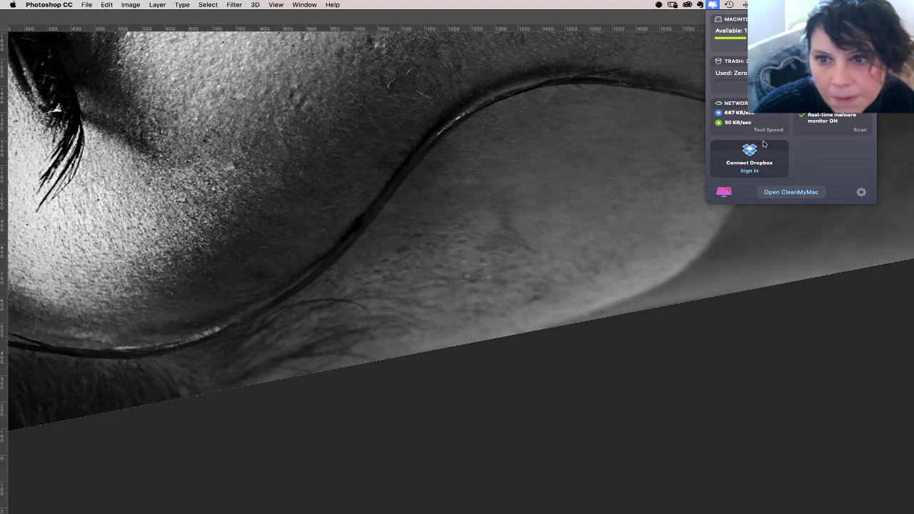
click(860, 194)
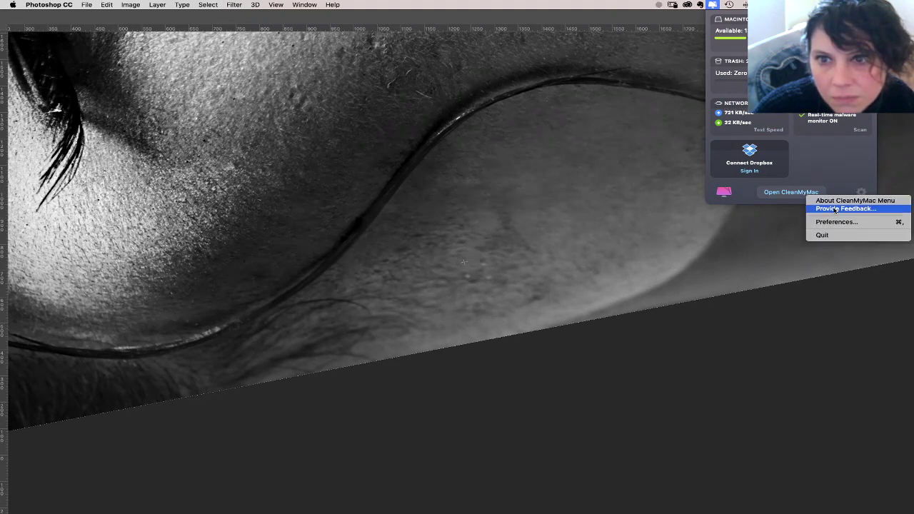
click(828, 235)
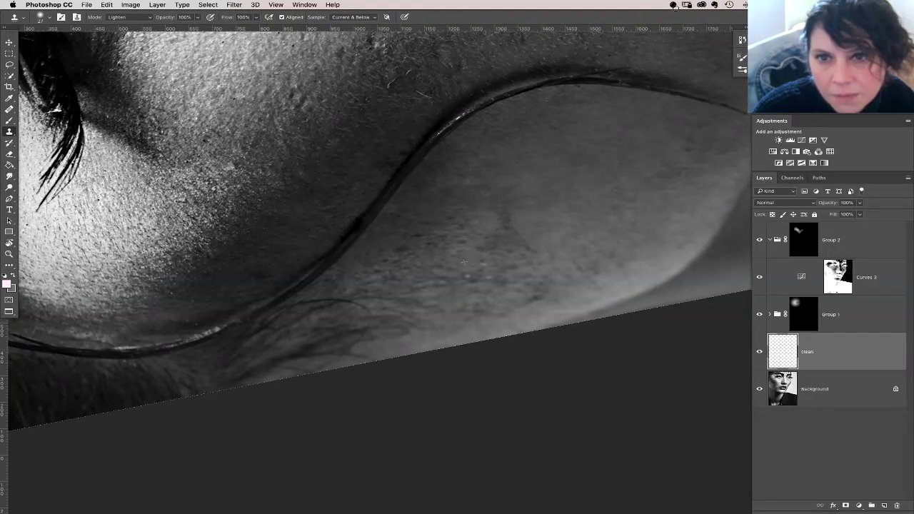
Step: Dismiss the Discord menu-bar menu and switch to the Move tool
click(672, 5)
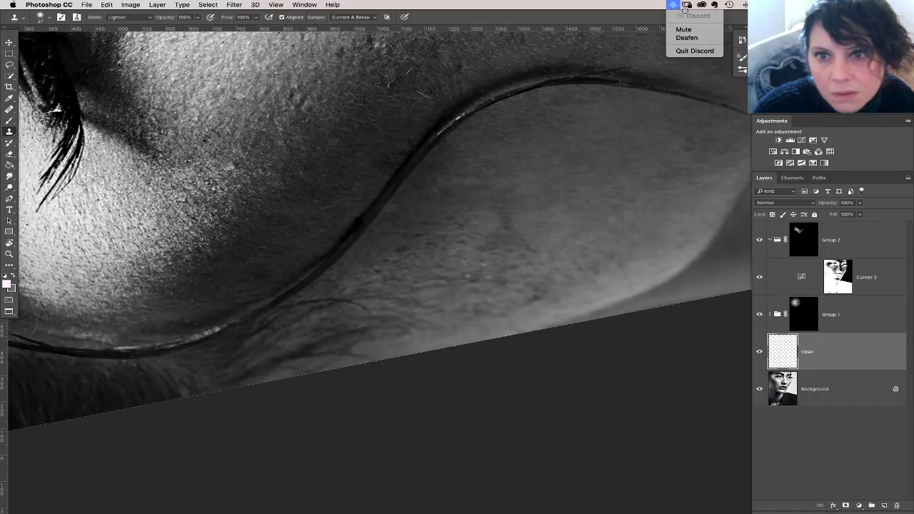
click(671, 339)
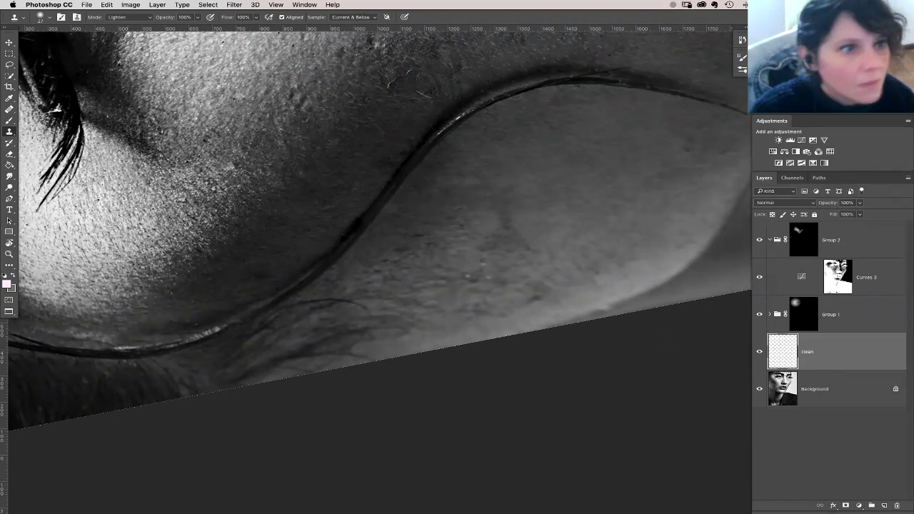
click(9, 42)
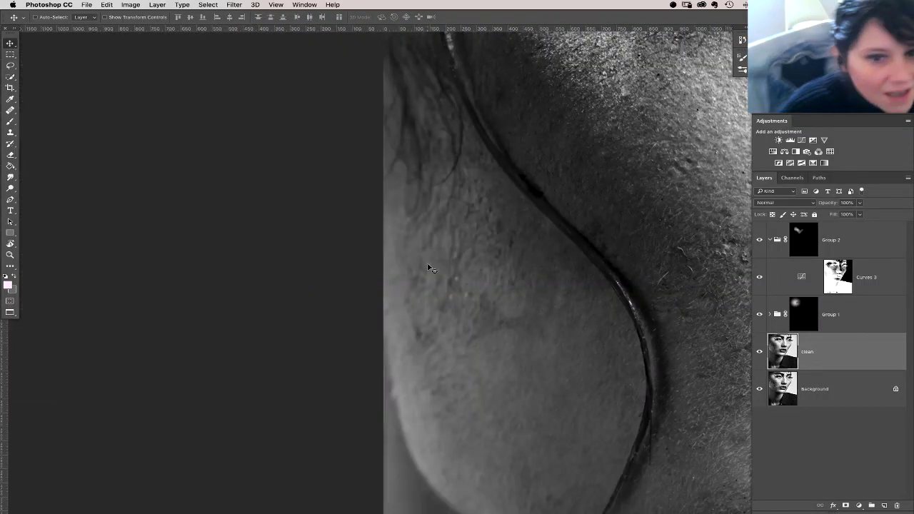
Step: Reset the canvas rotation and toggle the clean layer off and on to compare
key(super+alt+shift+e)
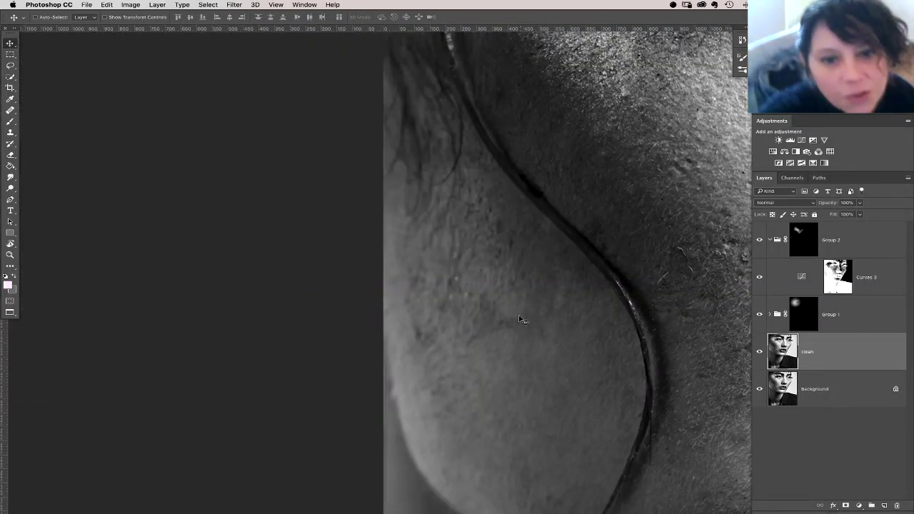
drag(550, 314, 330, 271)
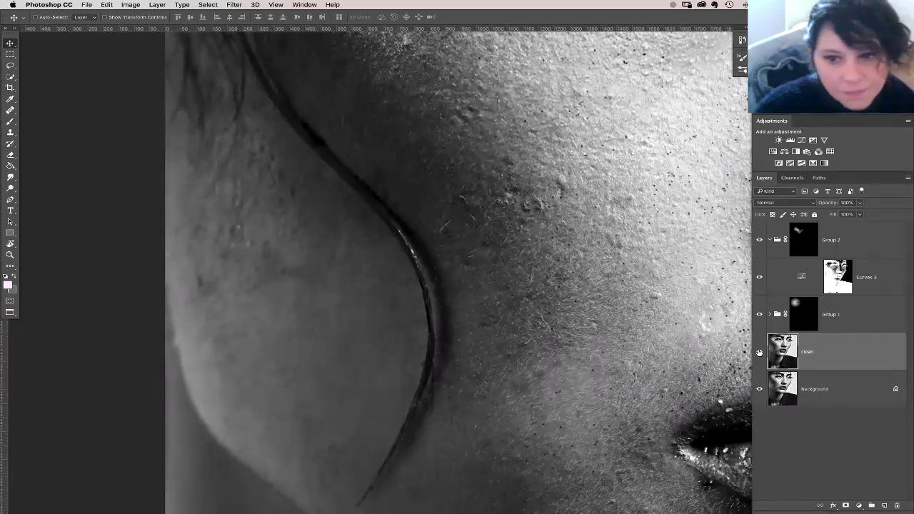
click(759, 352)
click(759, 352)
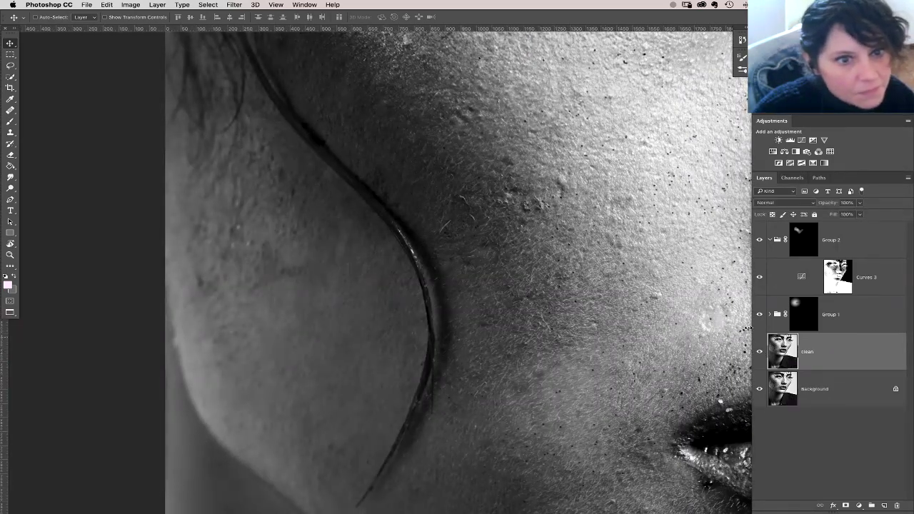
Step: Revert the last three clone-stamp strokes in the History panel
click(742, 40)
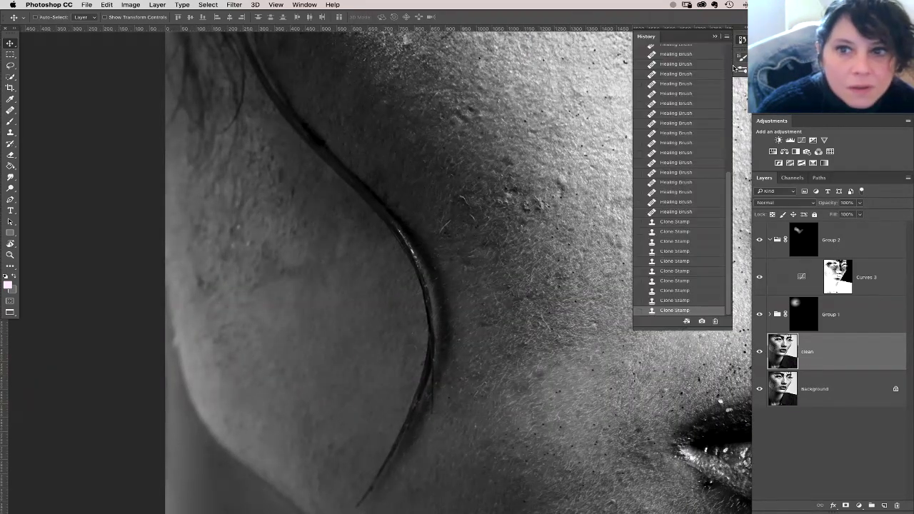
click(685, 300)
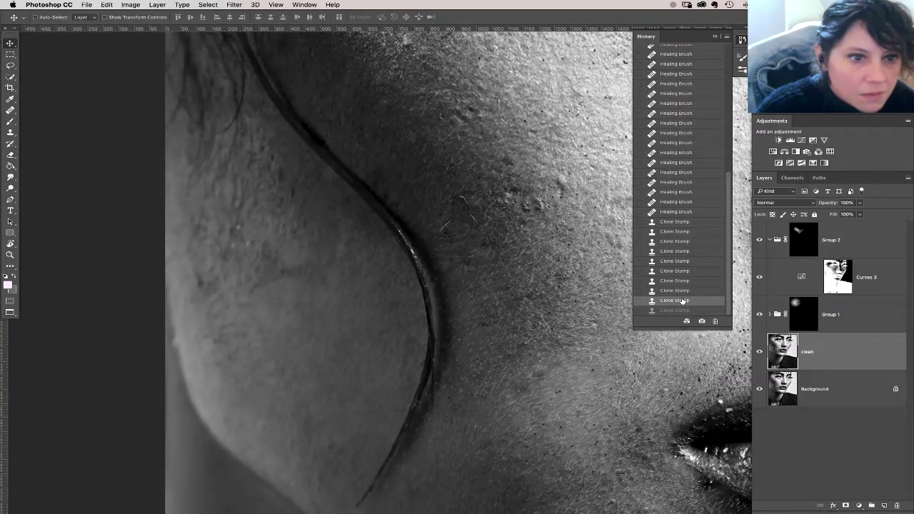
click(682, 290)
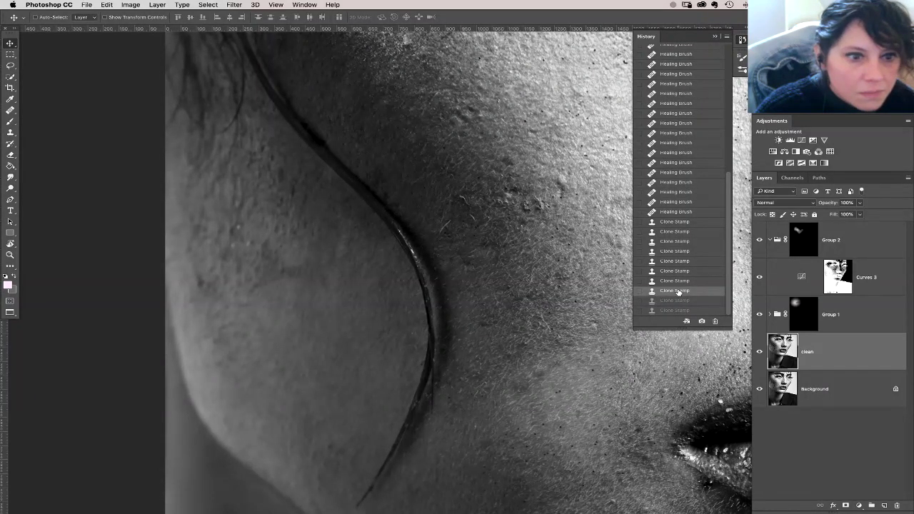
click(810, 359)
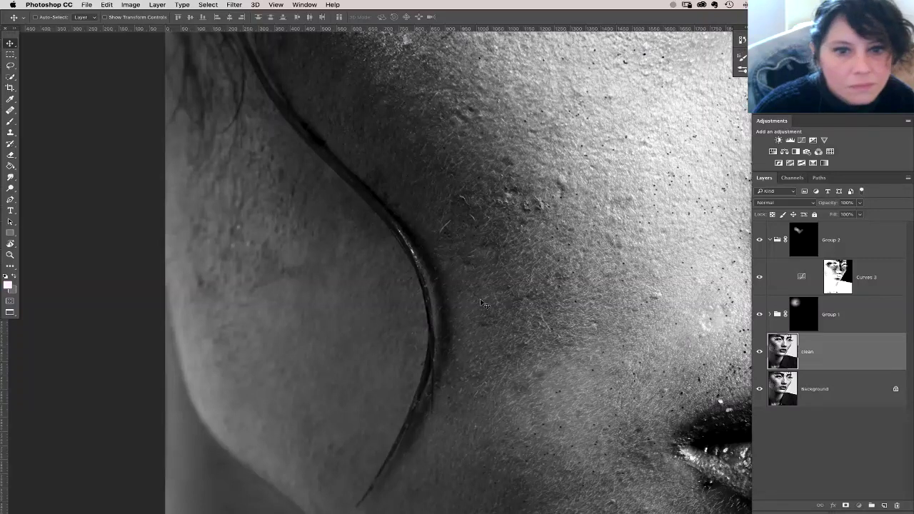
drag(446, 375, 506, 343)
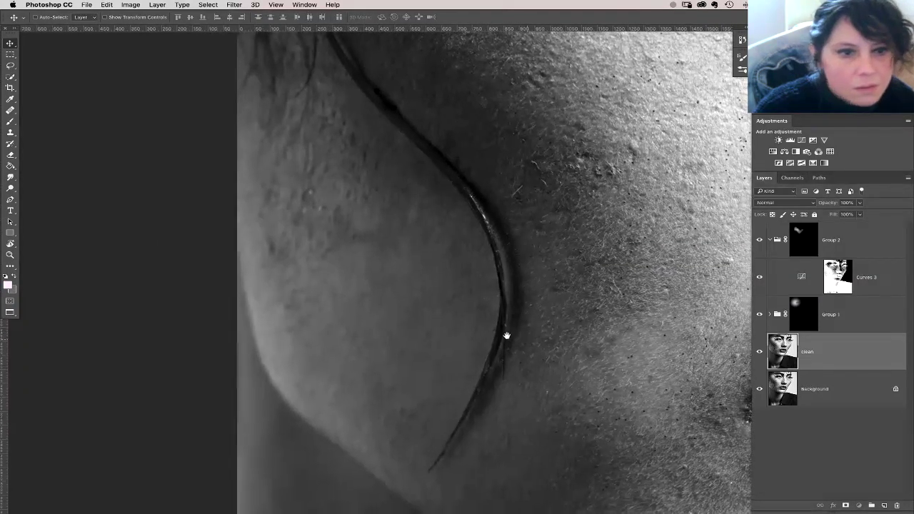
Step: Select the Healing Brush and sample clean cheek skin as its source
click(10, 110)
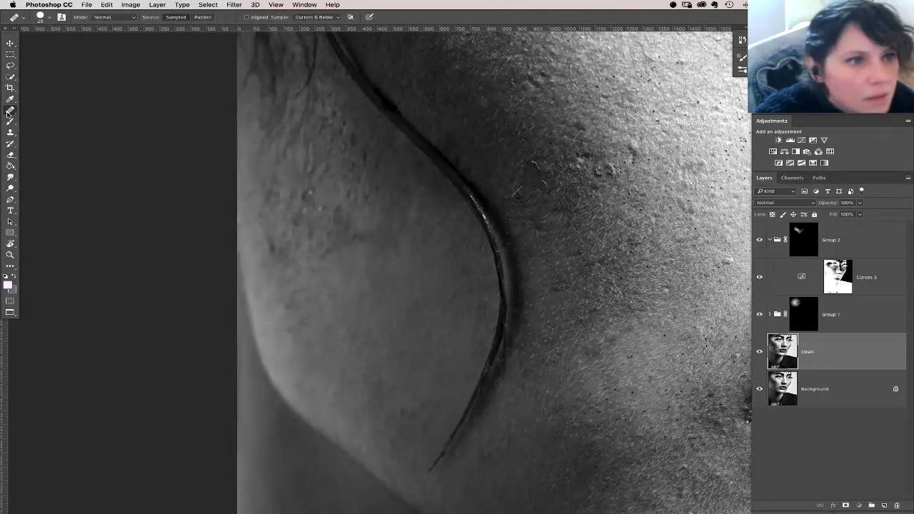
alt+click(304, 330)
click(291, 303)
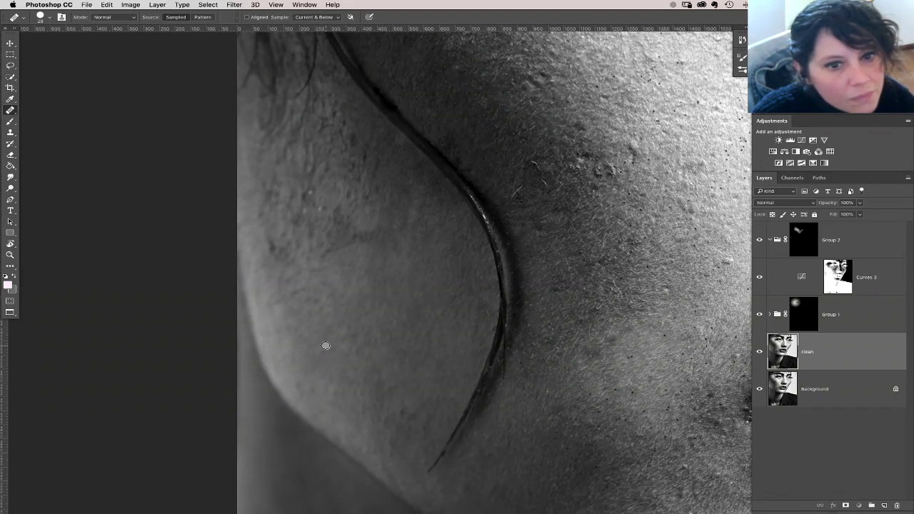
click(131, 5)
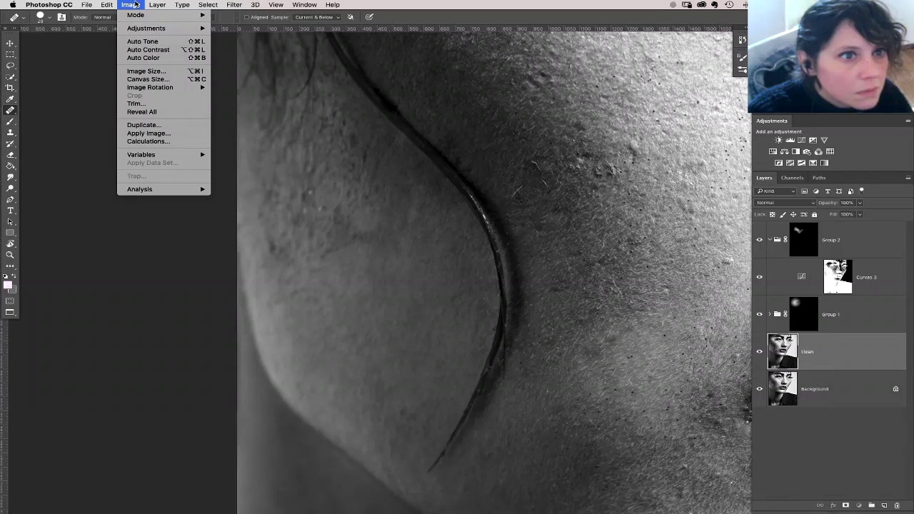
Step: Purge all cached undo, clipboard and history data with Edit > Purge > All
mouse_move(110, 5)
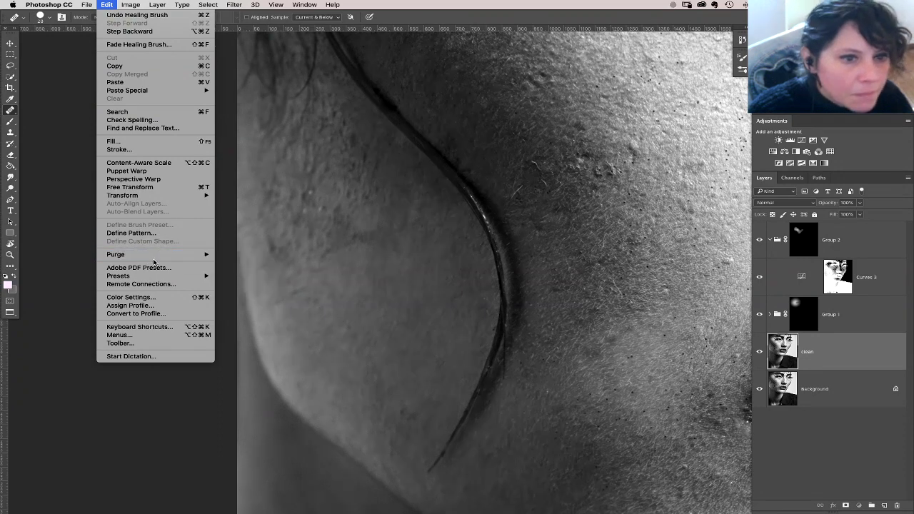
mouse_move(153, 257)
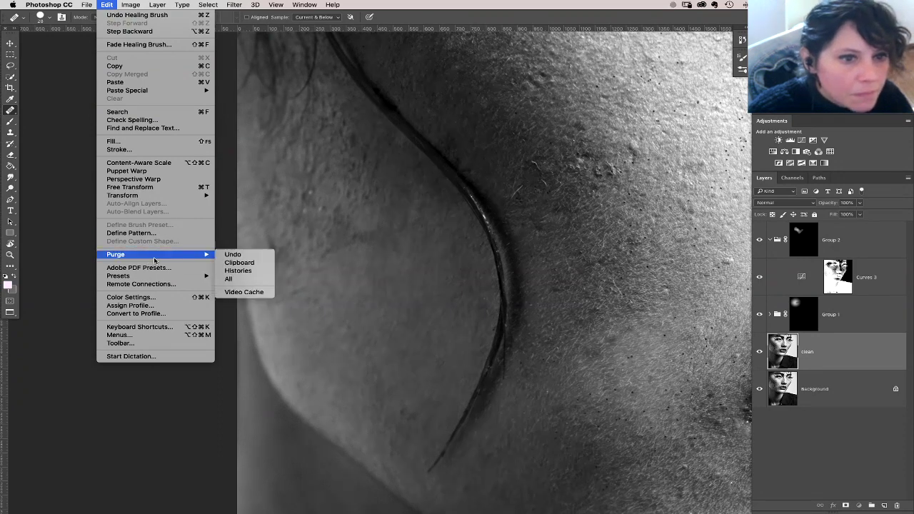
click(241, 282)
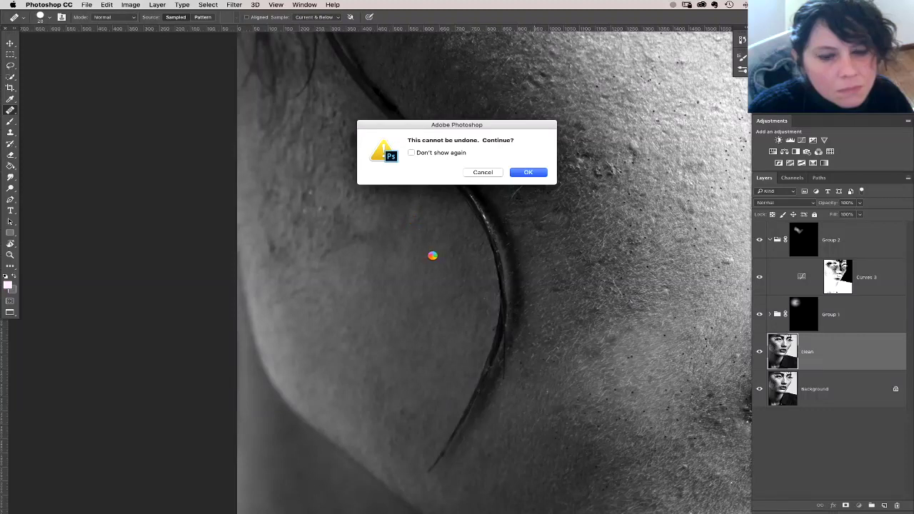
key(Return)
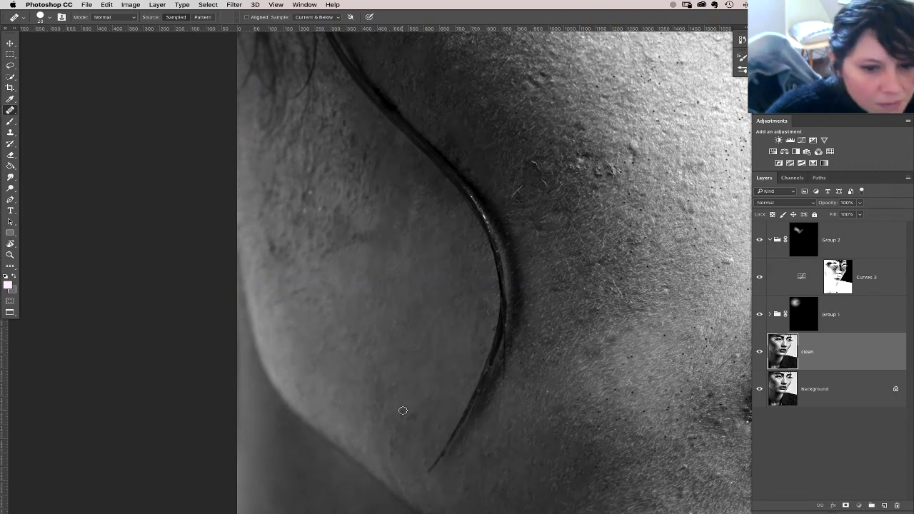
Step: Heal blemishes and rough texture across the lower cheek
drag(406, 397, 424, 399)
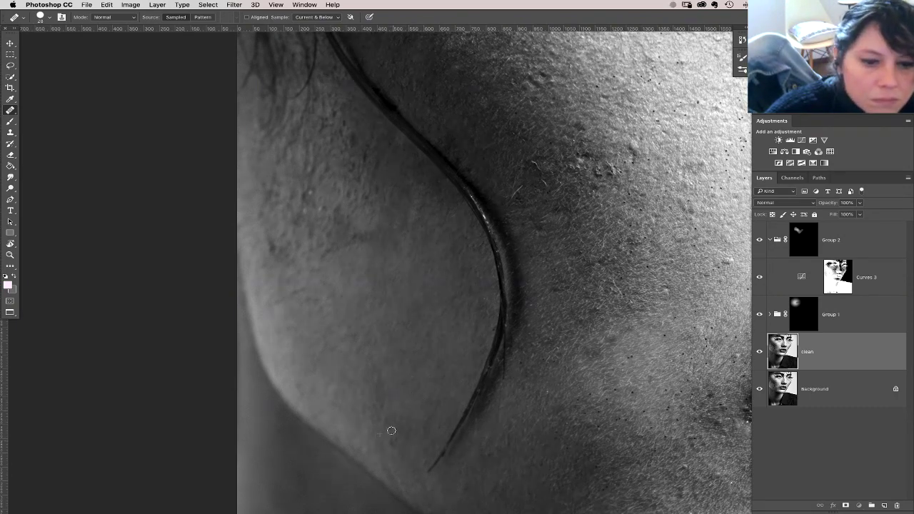
scroll(403, 389, up, 3)
scroll(404, 389, left, 3)
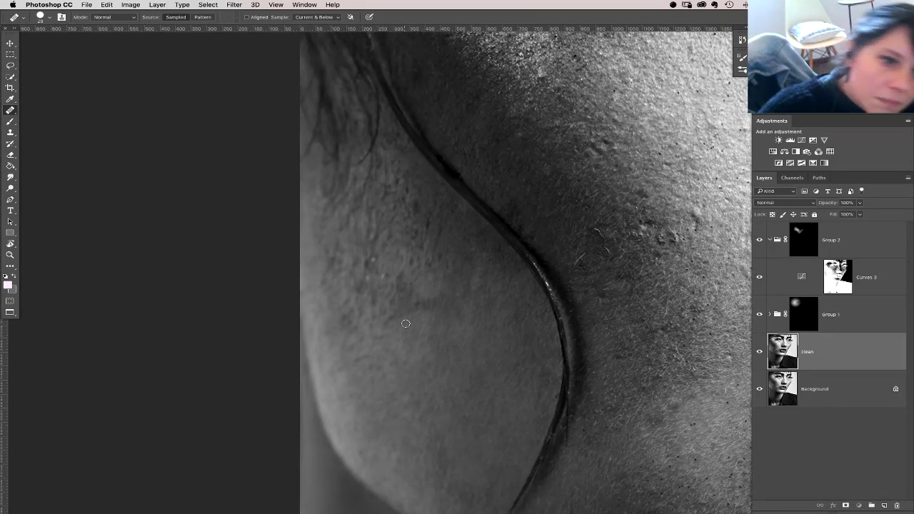
drag(431, 320, 414, 360)
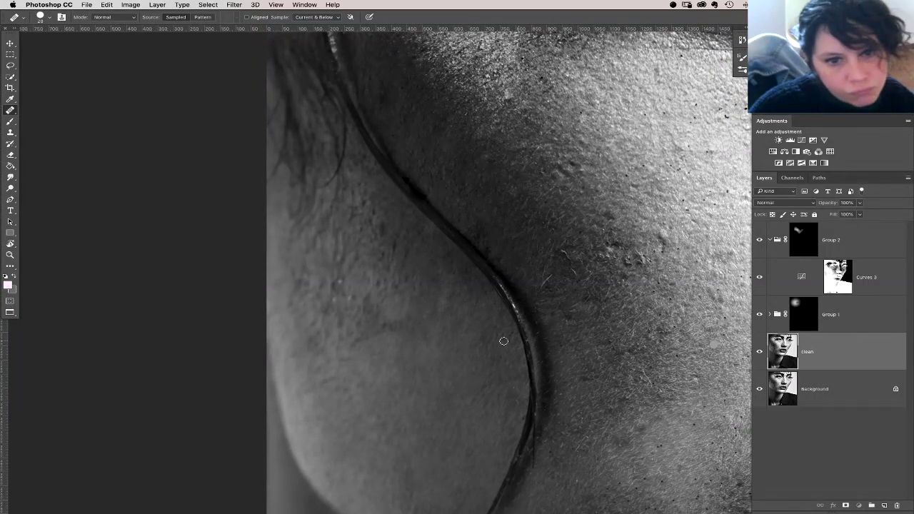
mouse_move(454, 361)
mouse_down()
mouse_move(439, 366)
mouse_move(445, 383)
mouse_up()
Step: Sample cheek skin as the Clone Stamp source, then zoom out to the whole face
click(12, 133)
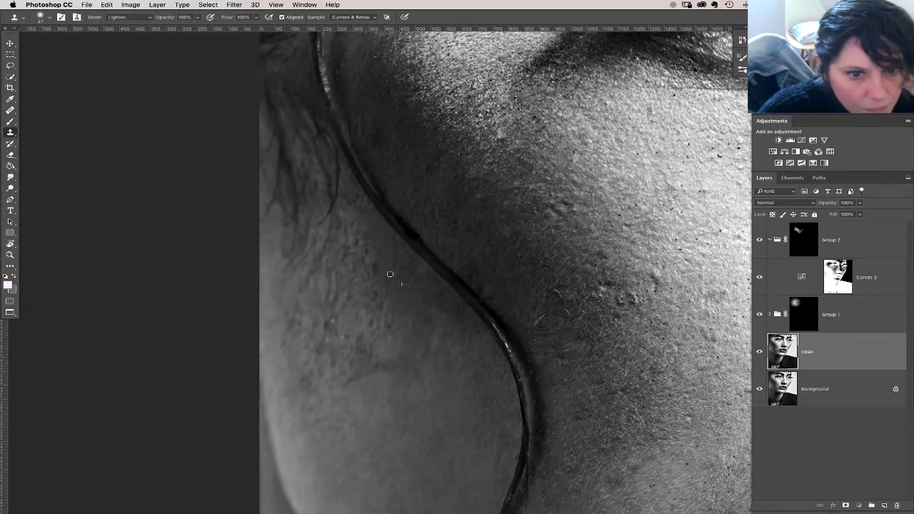
alt+click(411, 302)
click(378, 279)
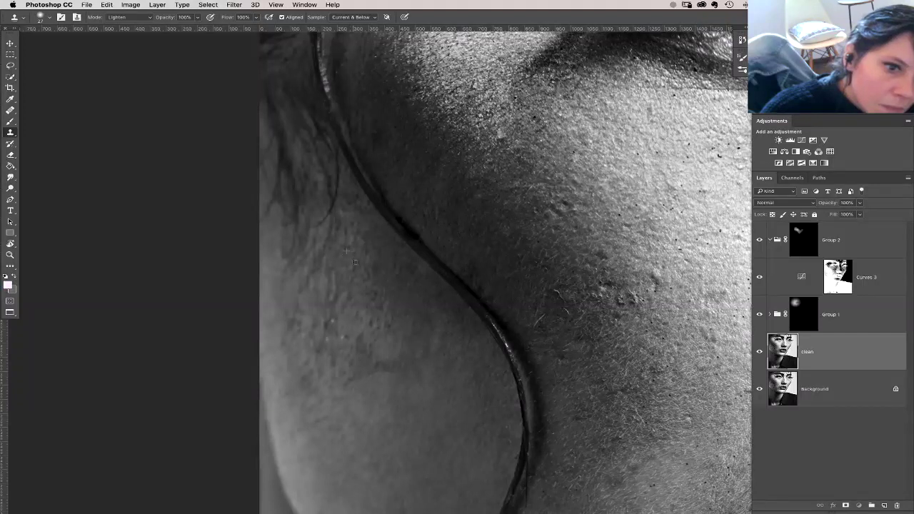
scroll(343, 285, down, 3)
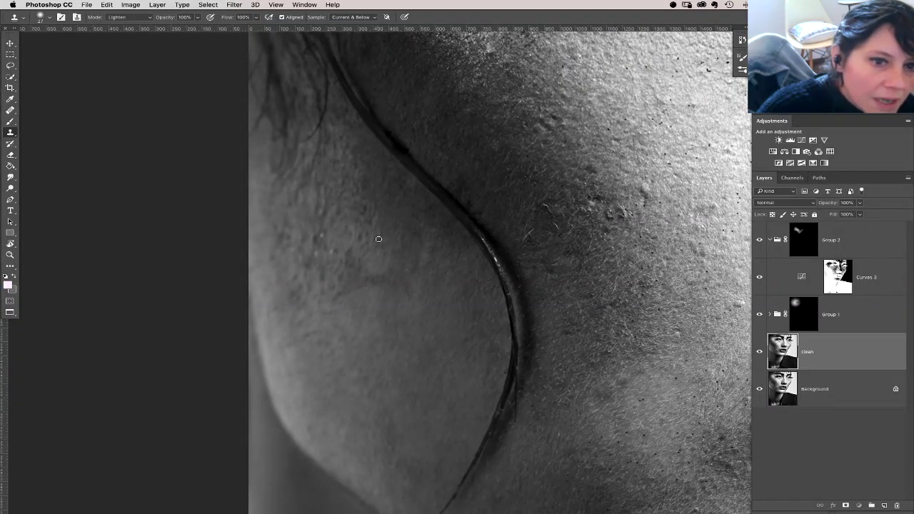
scroll(384, 307, down, 5)
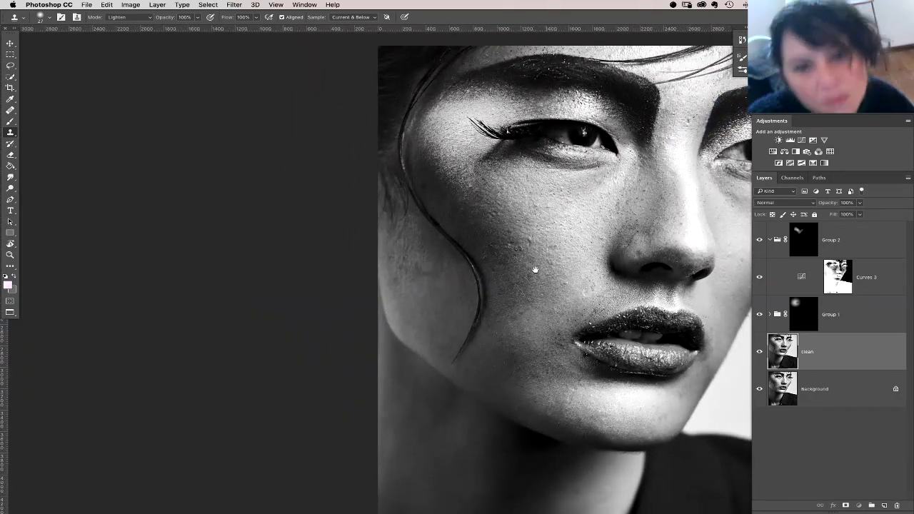
drag(535, 269, 446, 307)
scroll(366, 366, right, 6)
scroll(366, 366, down, 3)
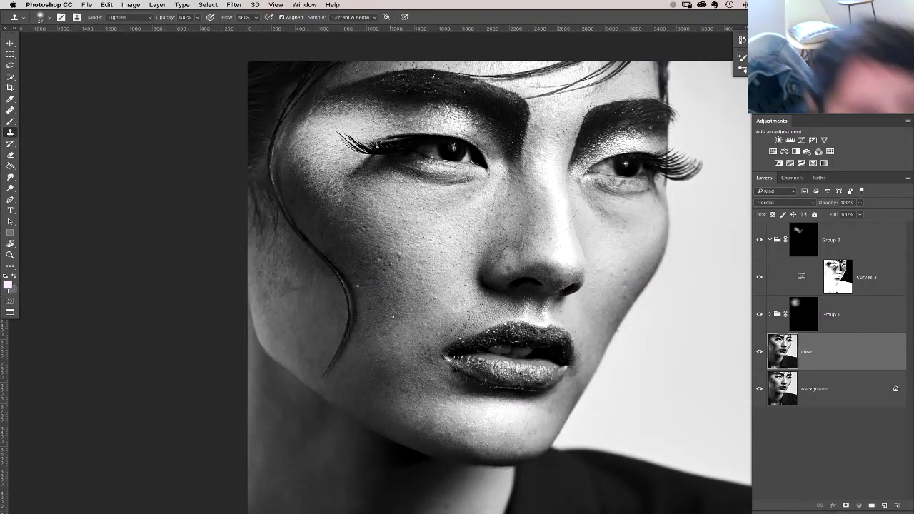
Step: Zoom in on the left cheek and clone out dark specks along its edge, undoing misplaced dabs
key(z)
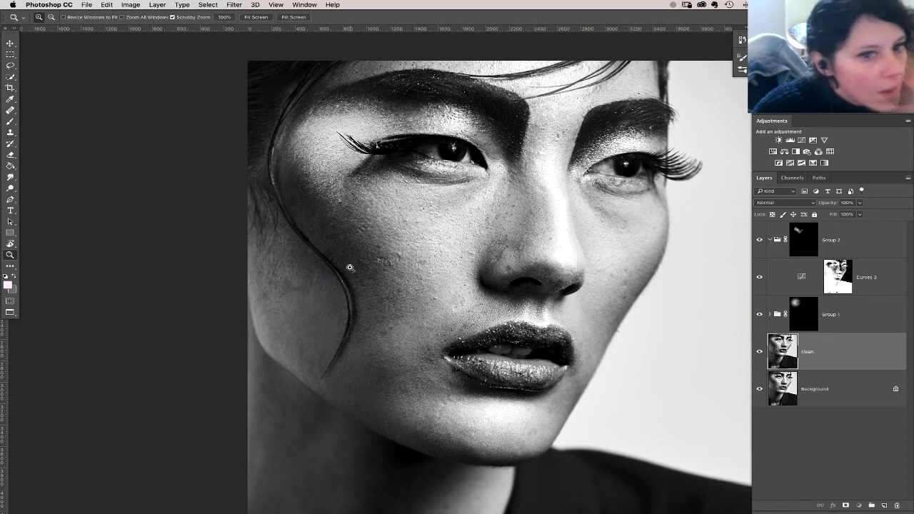
drag(351, 265, 351, 267)
key(s)
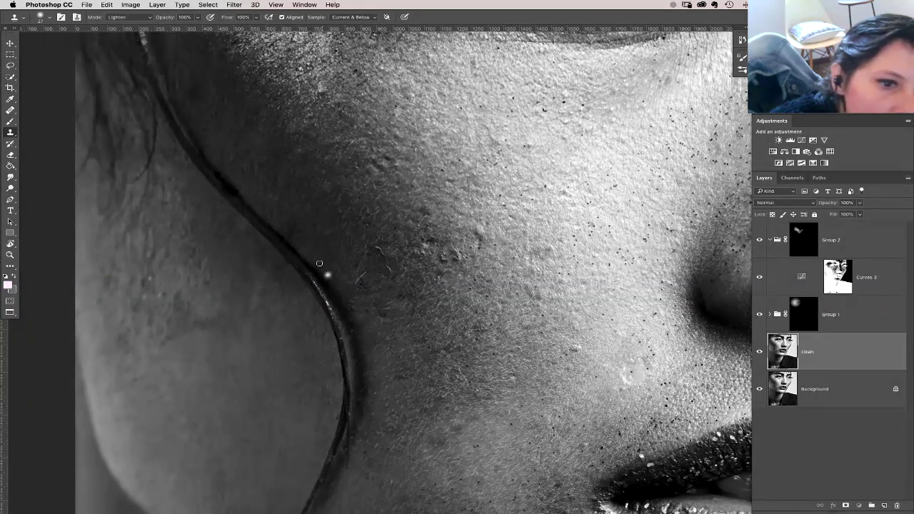
click(312, 258)
key(super+z)
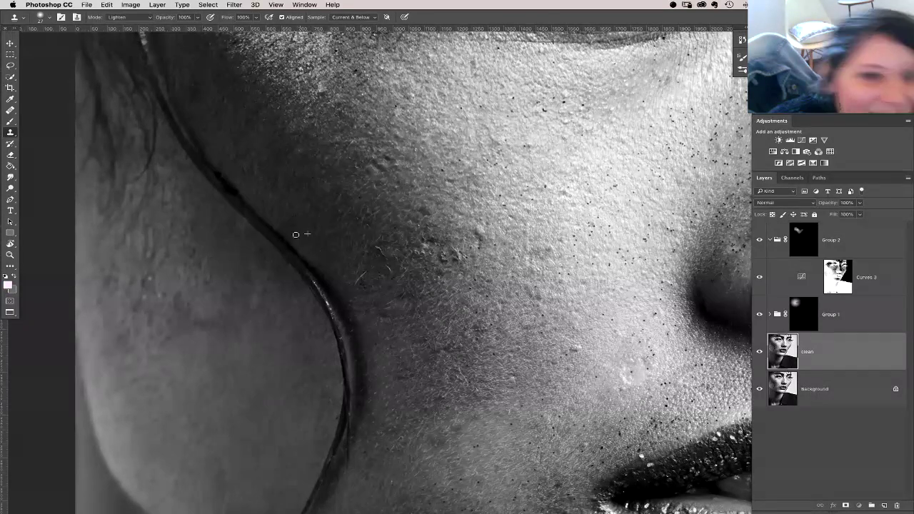
click(342, 277)
scroll(335, 267, up, 5)
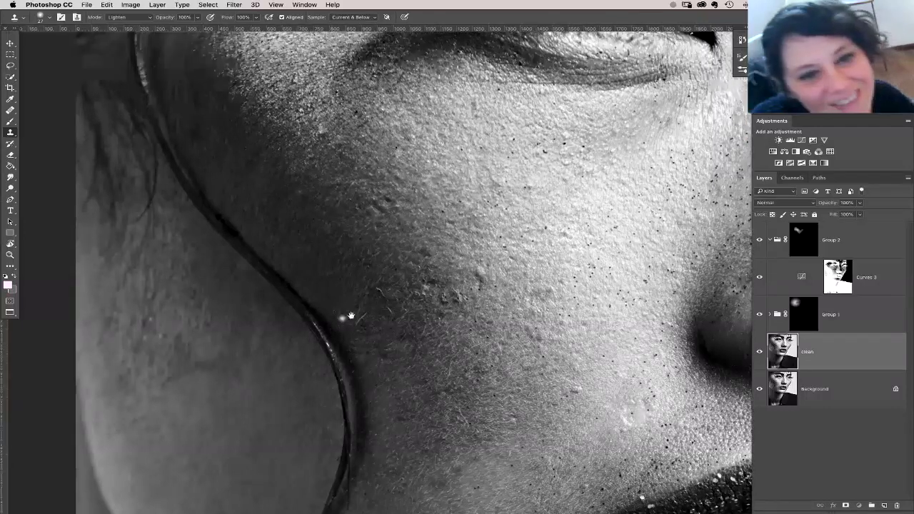
scroll(307, 300, down, 5)
scroll(307, 300, left, 2)
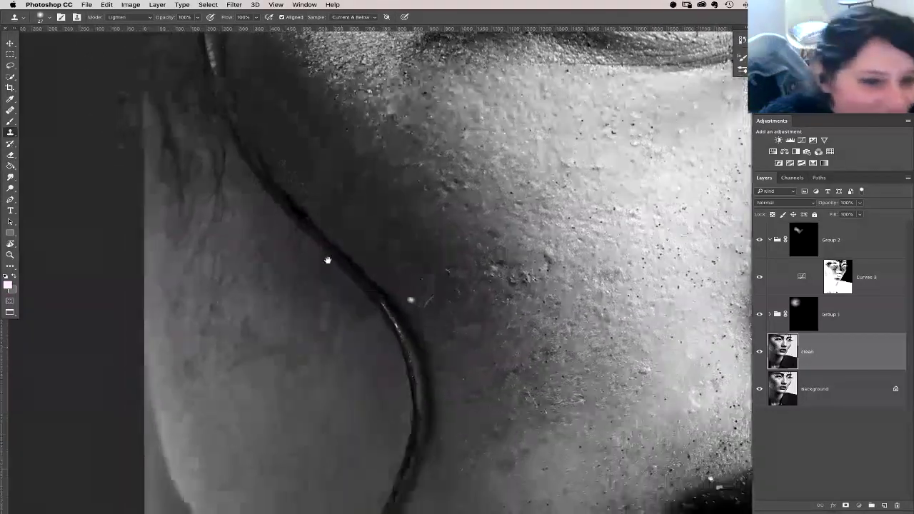
key(super+z)
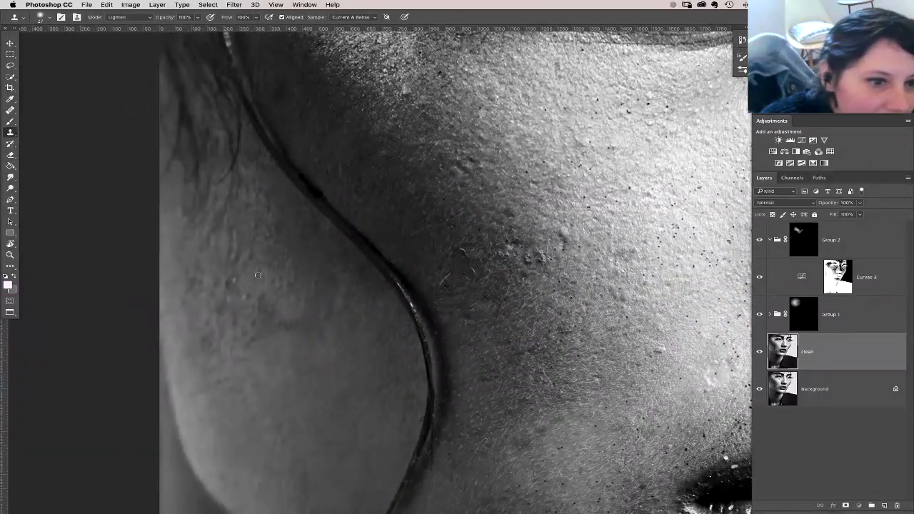
drag(225, 289, 237, 264)
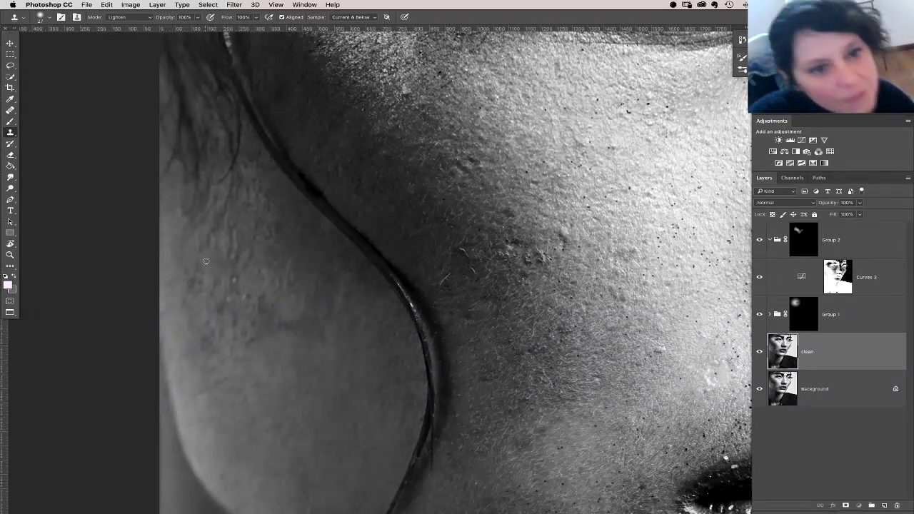
drag(461, 301, 439, 304)
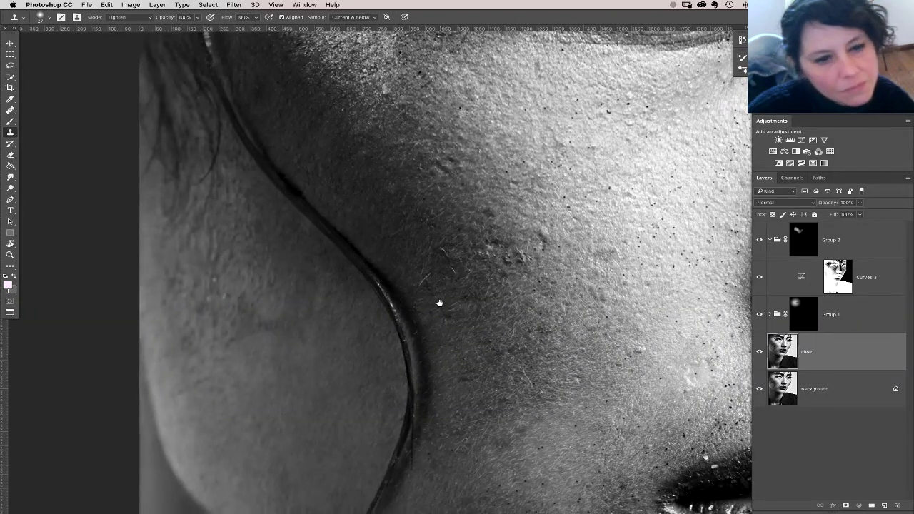
Step: Switch cloning to Normal, zoom to frame the eyes and brows, then return Clone Stamp to Lighten mode
click(143, 17)
click(124, 8)
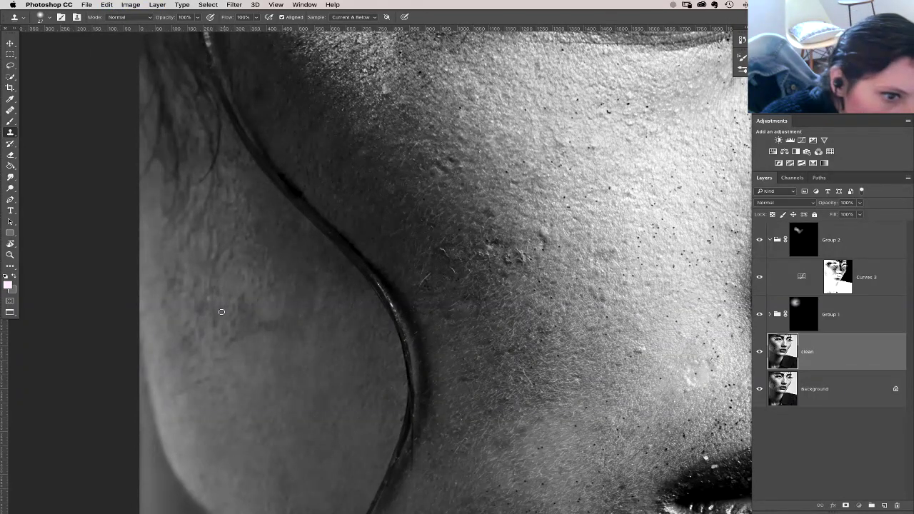
scroll(277, 324, right, 5)
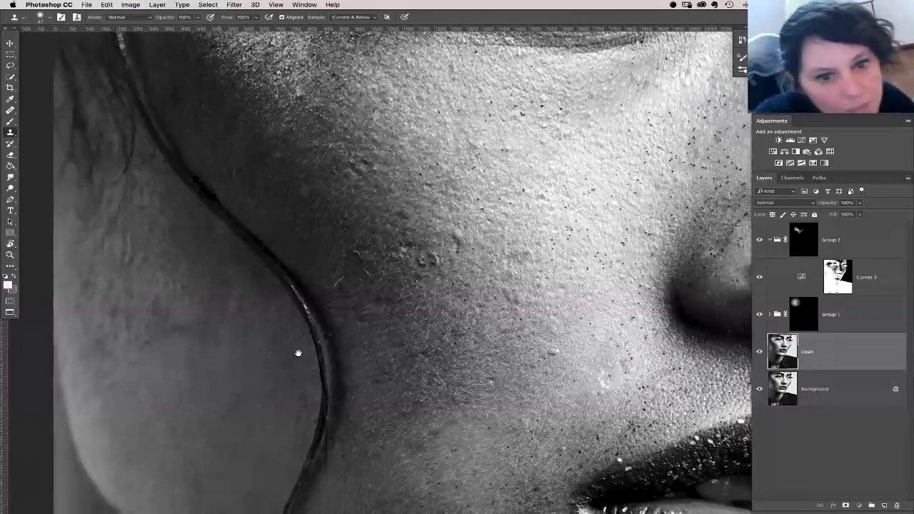
scroll(370, 351, down, 10)
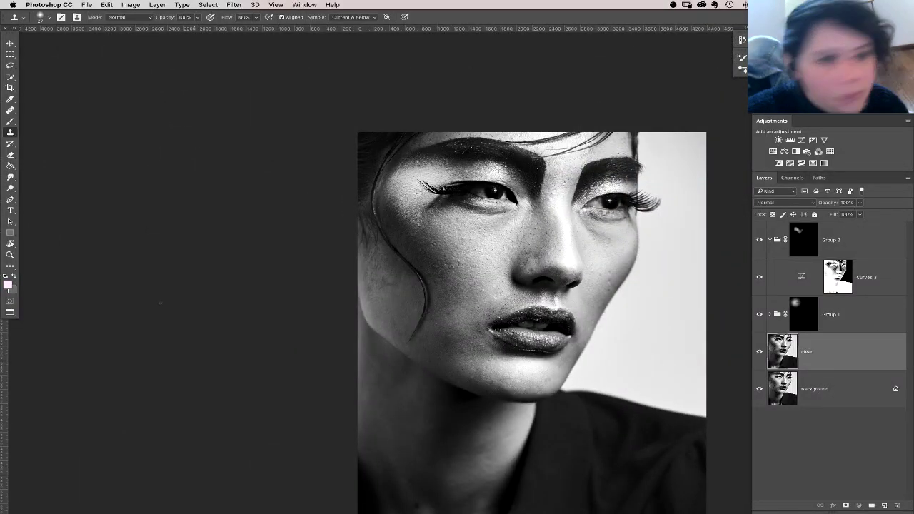
key(z)
click(579, 187)
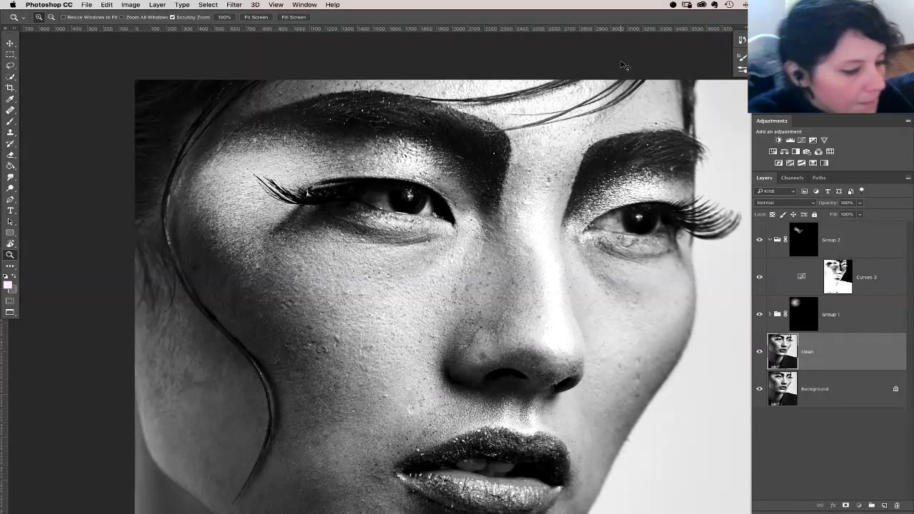
key(super+equal)
key(super+minus)
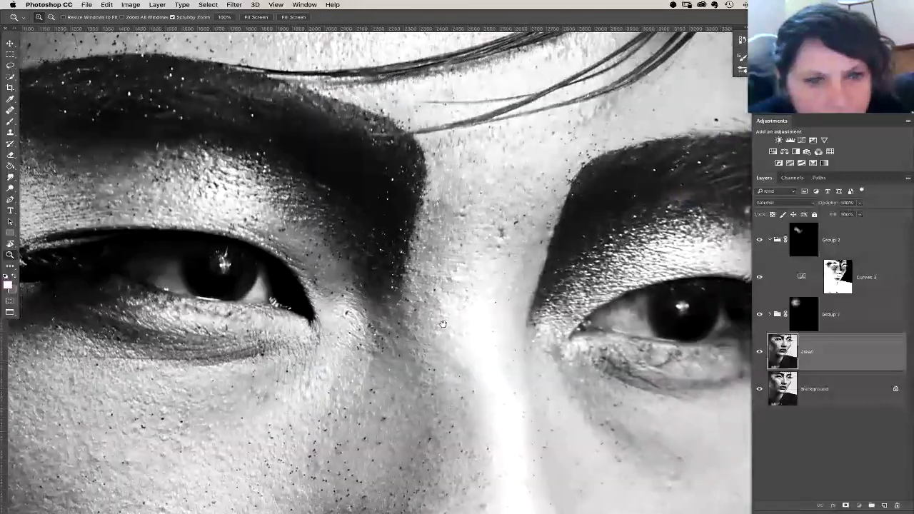
click(10, 133)
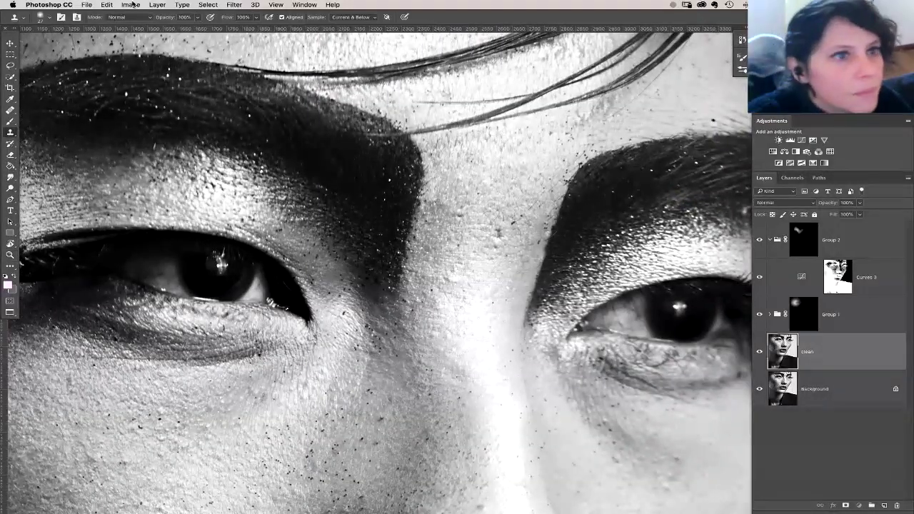
click(129, 16)
click(129, 79)
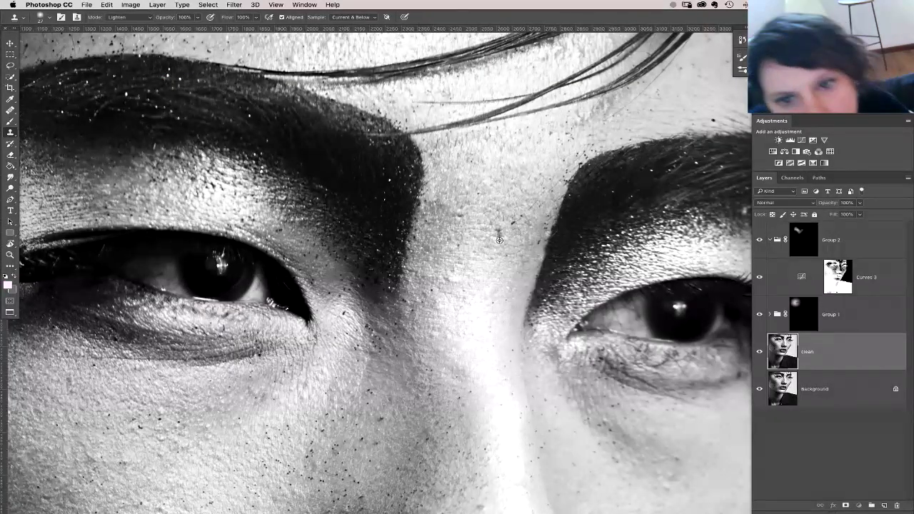
Step: Bring the nose into view and duplicate the clean layer as a clean copy layer
scroll(500, 236, up, 2)
scroll(500, 235, right, 2)
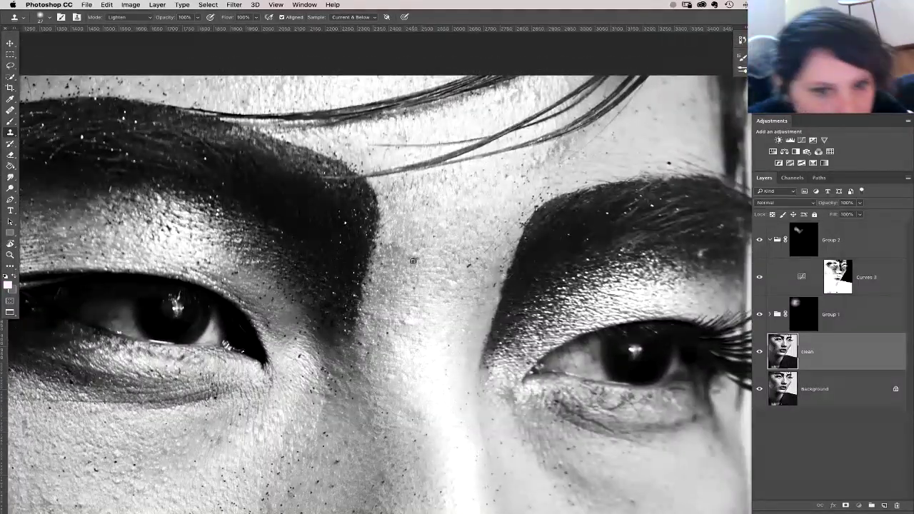
scroll(429, 250, down, 3)
scroll(428, 249, left, 1)
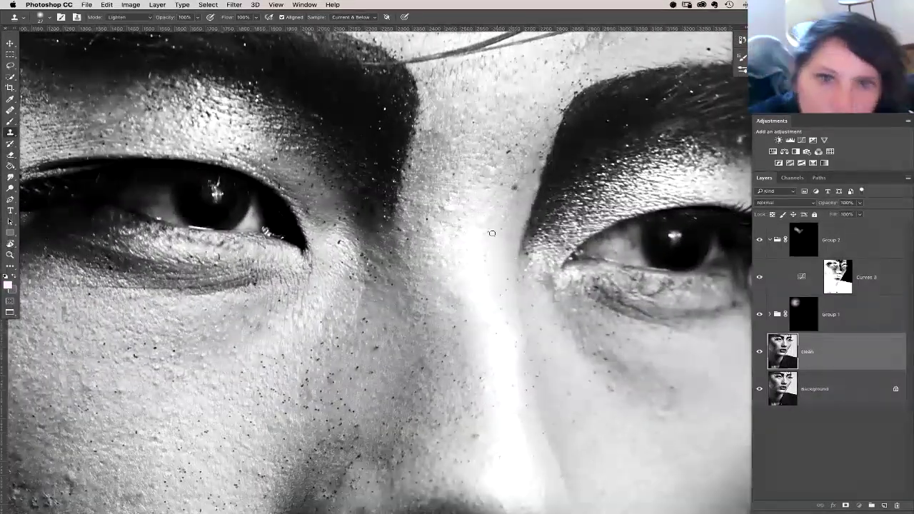
scroll(498, 207, down, 3)
scroll(498, 207, left, 1)
drag(497, 206, 563, 151)
scroll(563, 150, down, 1)
scroll(563, 150, left, 1)
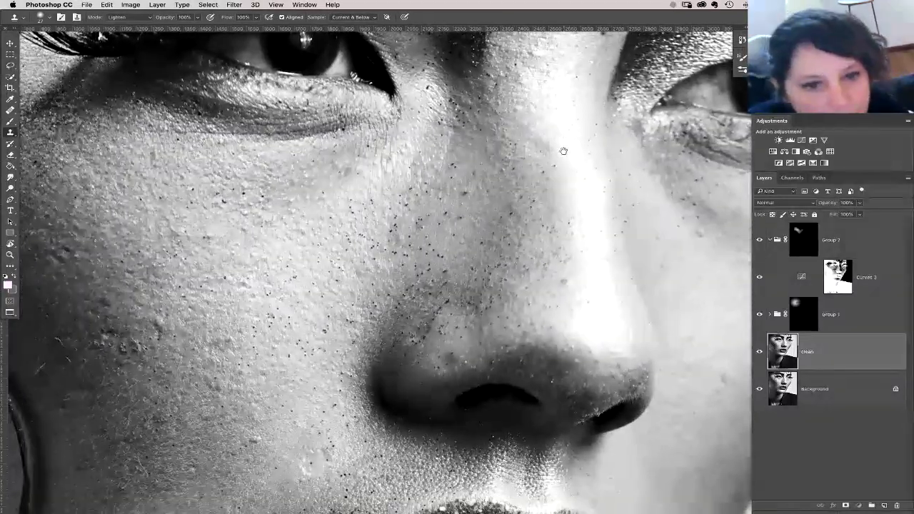
drag(805, 364, 882, 504)
Step: Open Filter > Noise > Dust & Scratches and set Radius 8 pixels, Threshold 7 levels
click(234, 4)
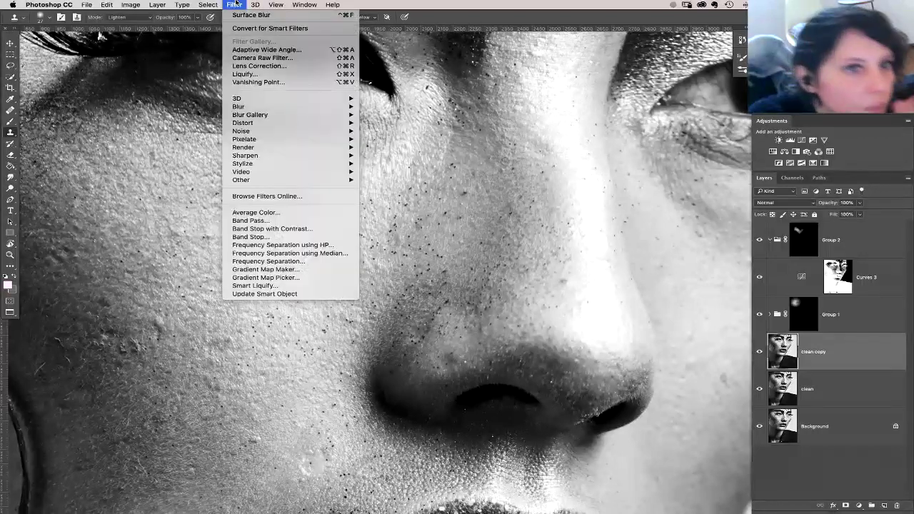
mouse_move(300, 131)
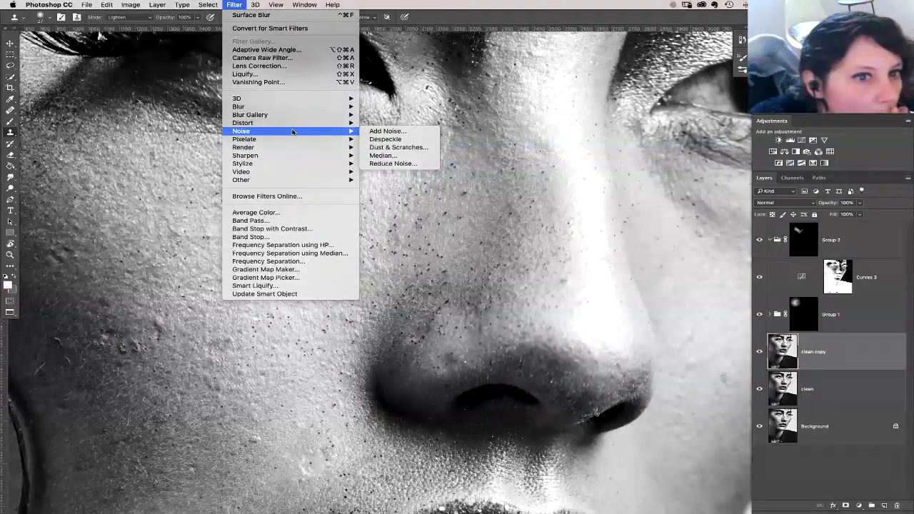
click(397, 147)
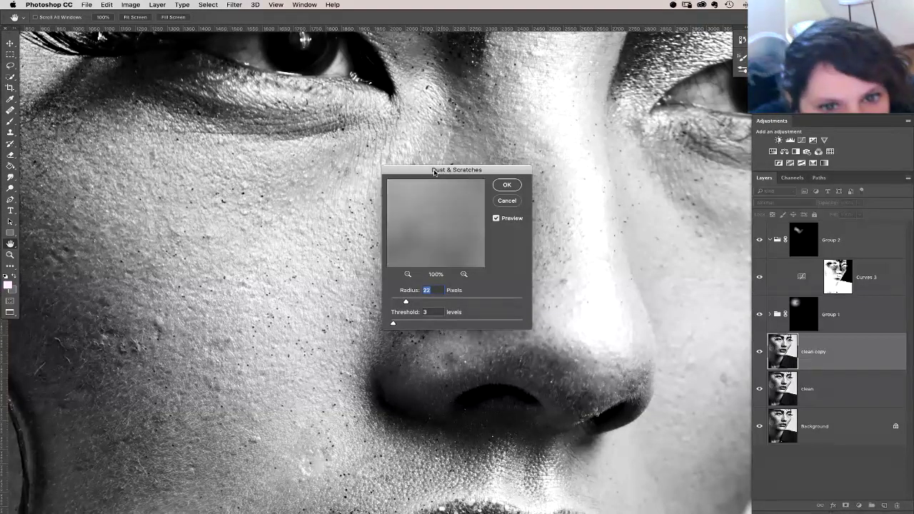
drag(436, 171, 562, 149)
click(521, 277)
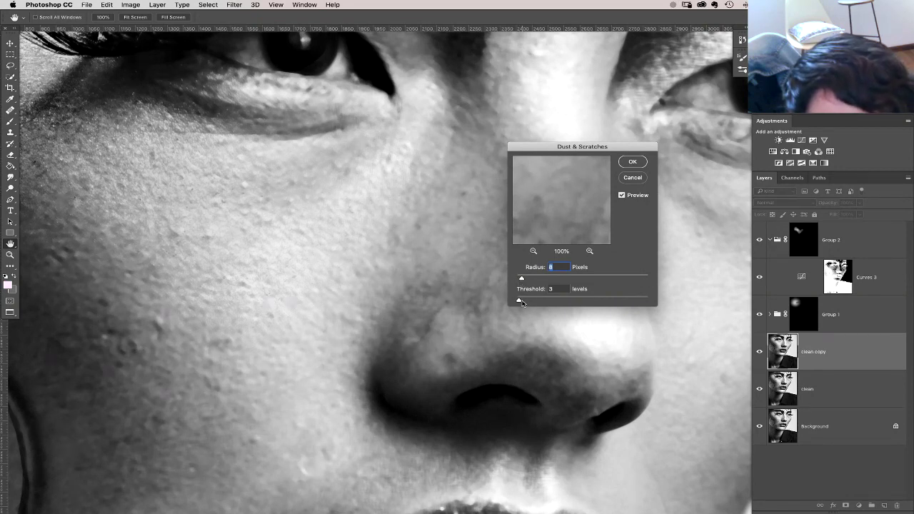
click(521, 301)
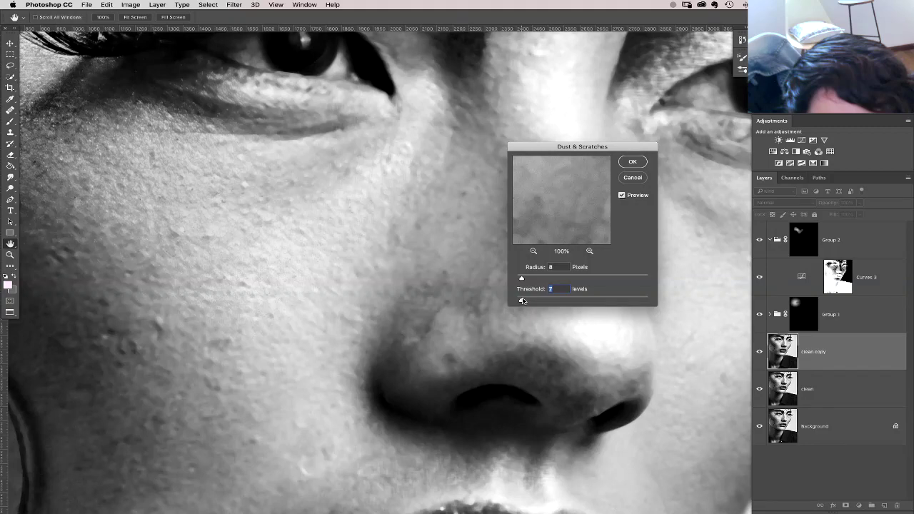
Step: Toggle Preview to compare smoothed and original skin, then apply the filter
click(621, 195)
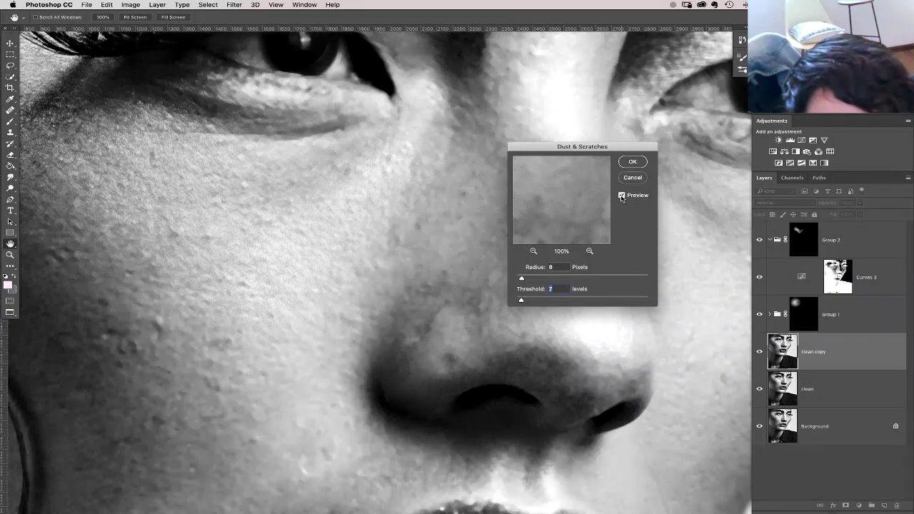
click(621, 195)
click(621, 196)
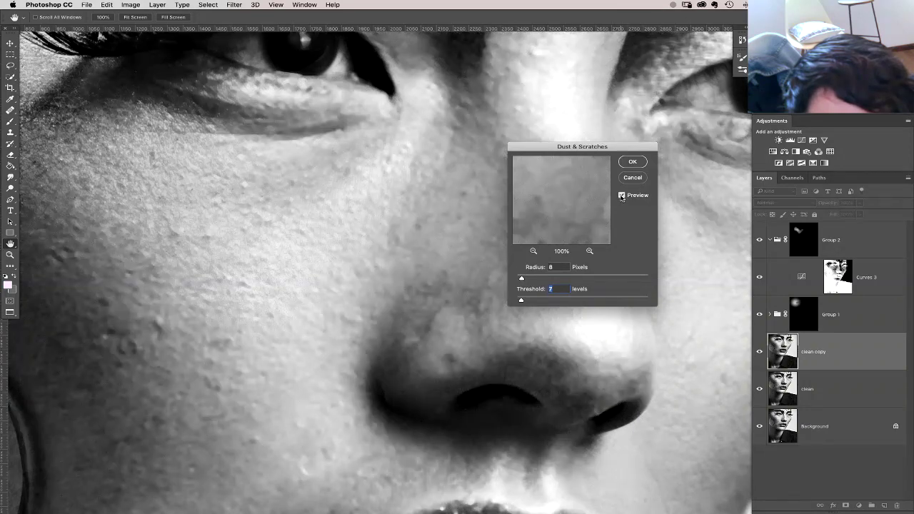
key(super+plus)
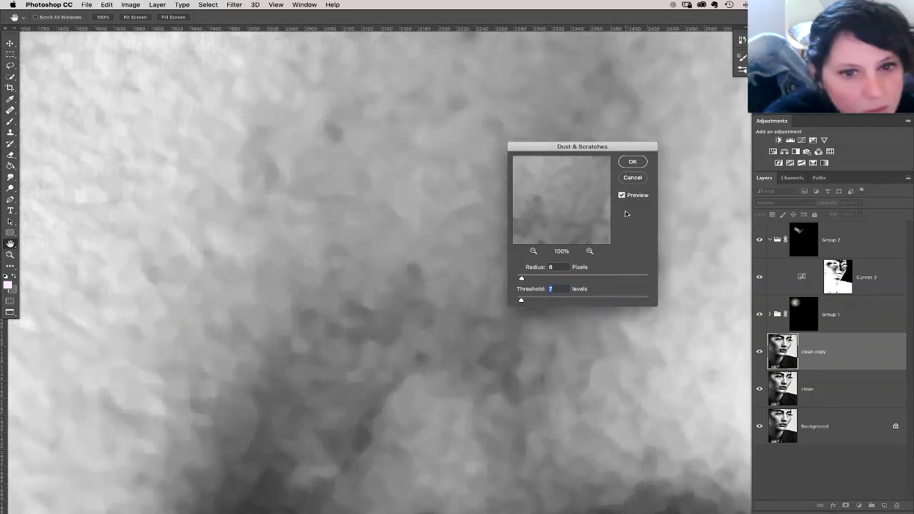
click(621, 195)
click(621, 196)
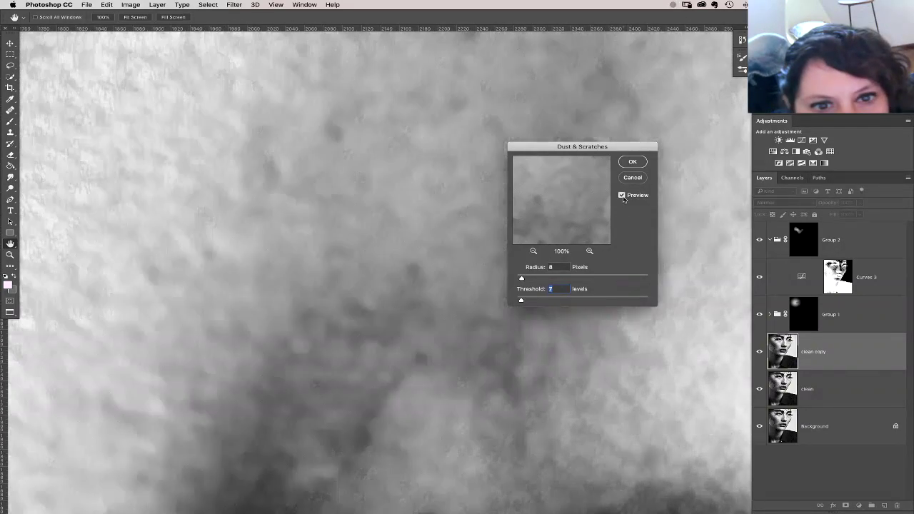
click(621, 196)
click(621, 195)
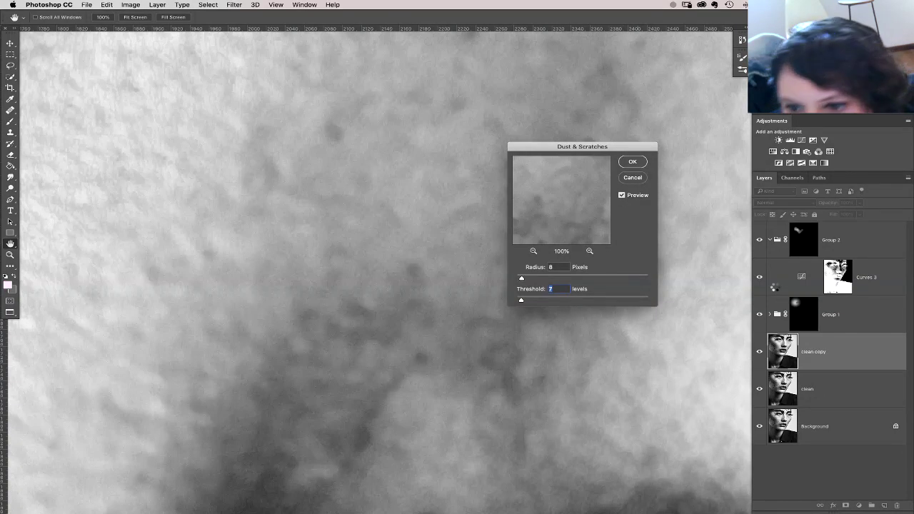
click(633, 162)
key(s)
click(774, 202)
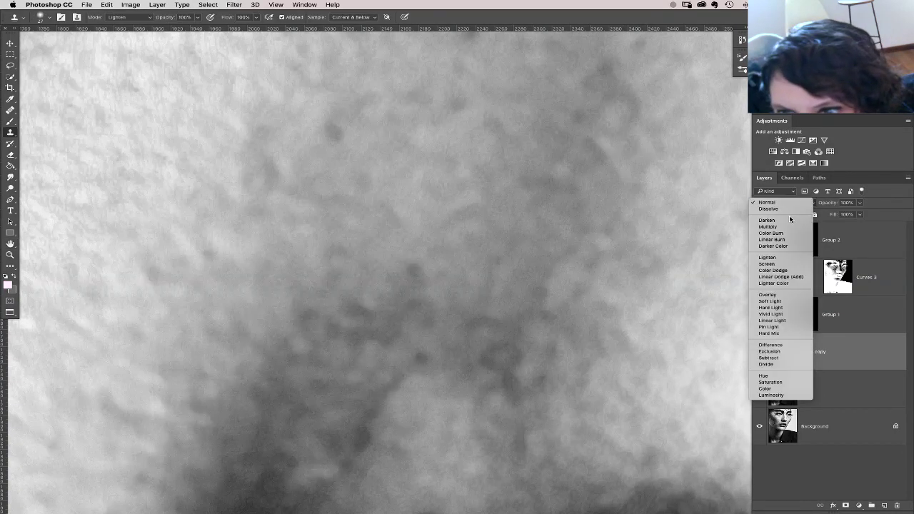
Step: Set the clean copy layer to Lighten blend mode and toggle its visibility to compare
click(766, 257)
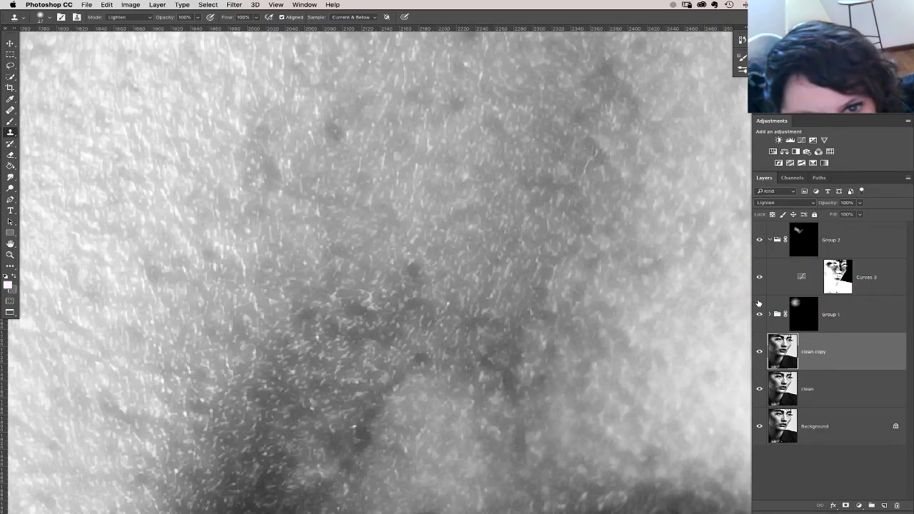
click(760, 351)
click(761, 351)
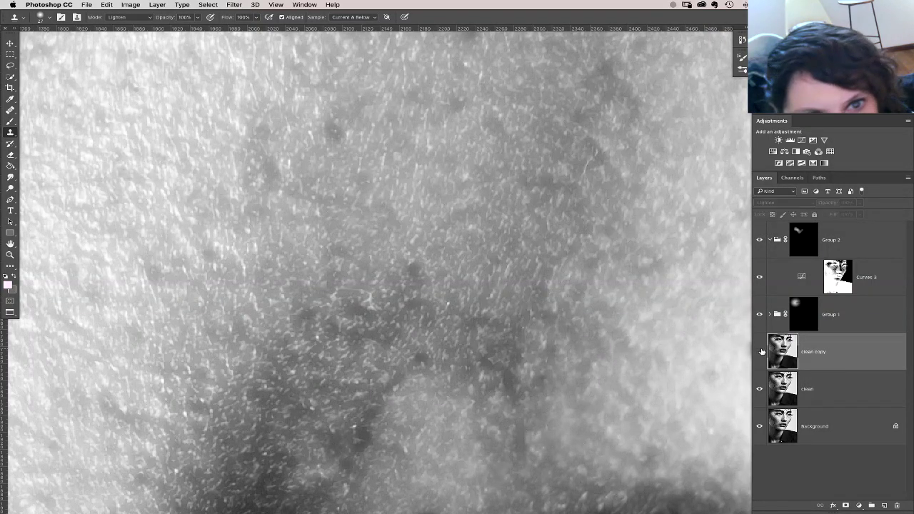
click(760, 351)
click(760, 351)
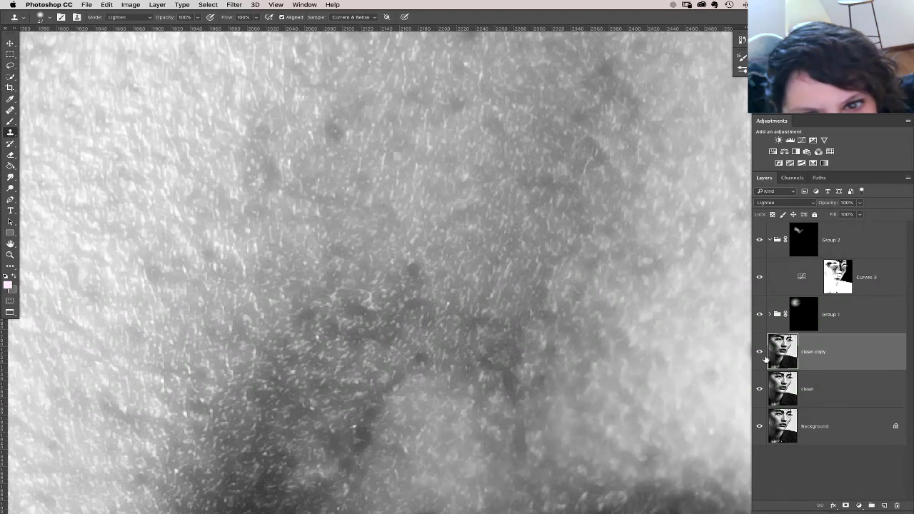
Step: Create a new Linear Light layer filled with neutral 50% gray
alt+click(884, 506)
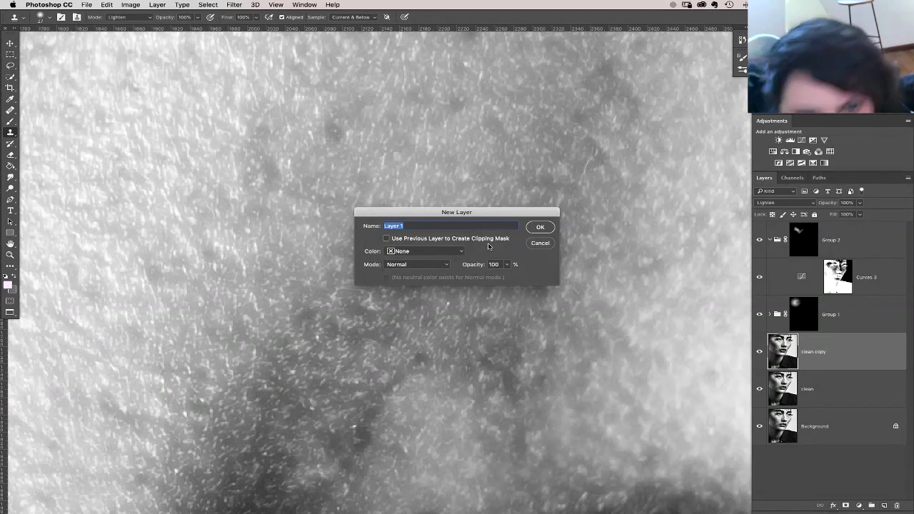
click(437, 264)
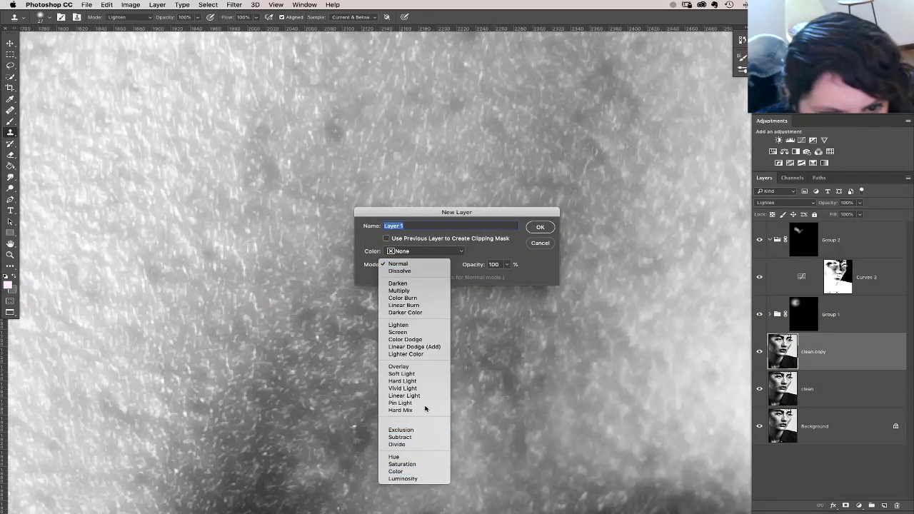
click(427, 395)
click(434, 279)
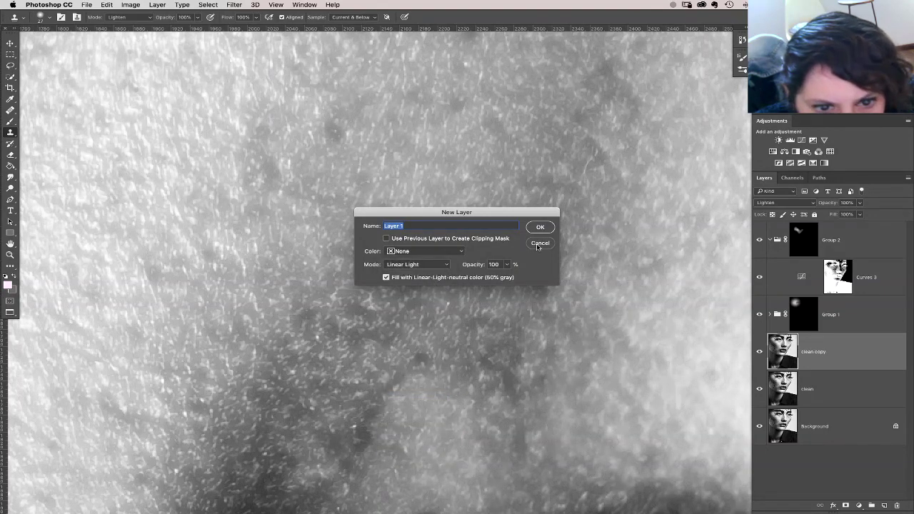
click(540, 227)
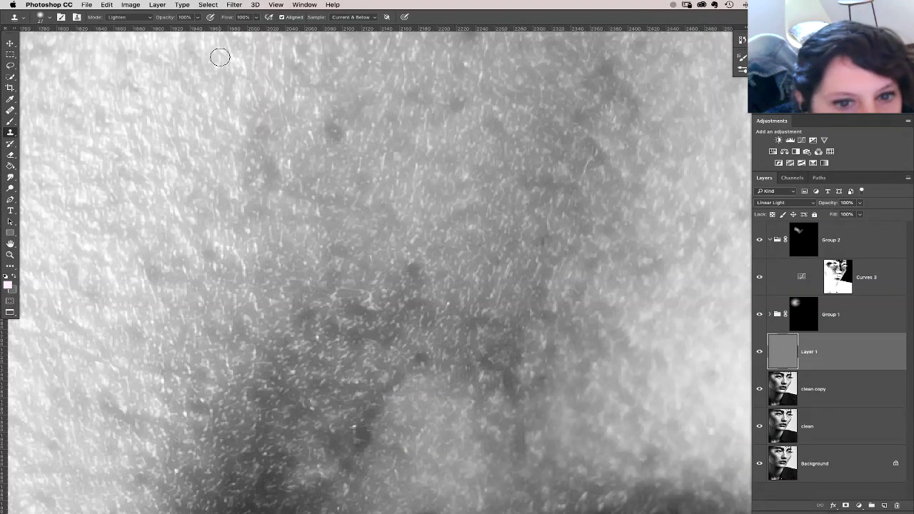
Step: Add Noise and Blur More to the gray layer, then group it with clean copy
click(233, 5)
mouse_move(247, 132)
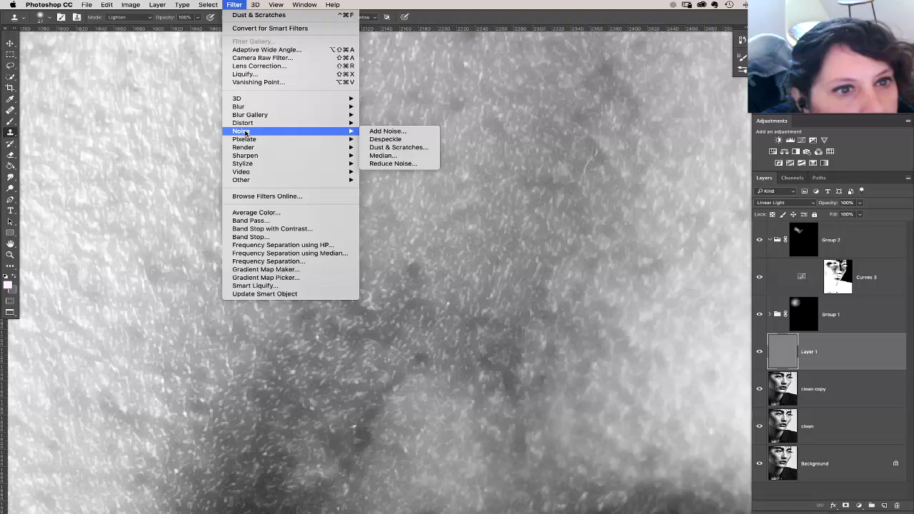
click(393, 133)
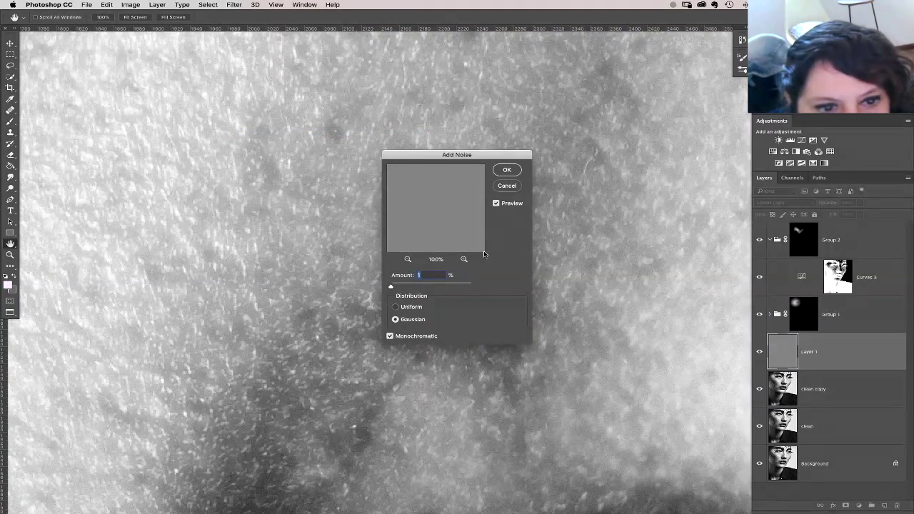
click(506, 169)
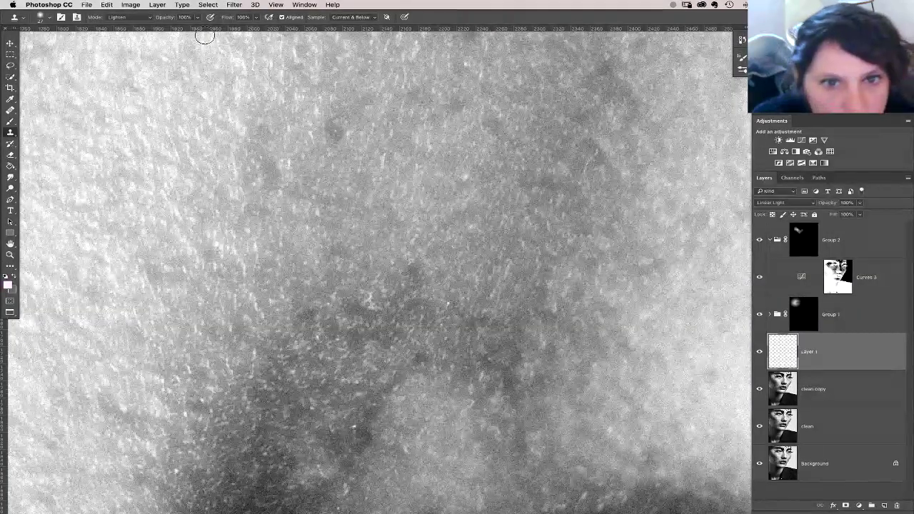
click(235, 5)
mouse_move(239, 106)
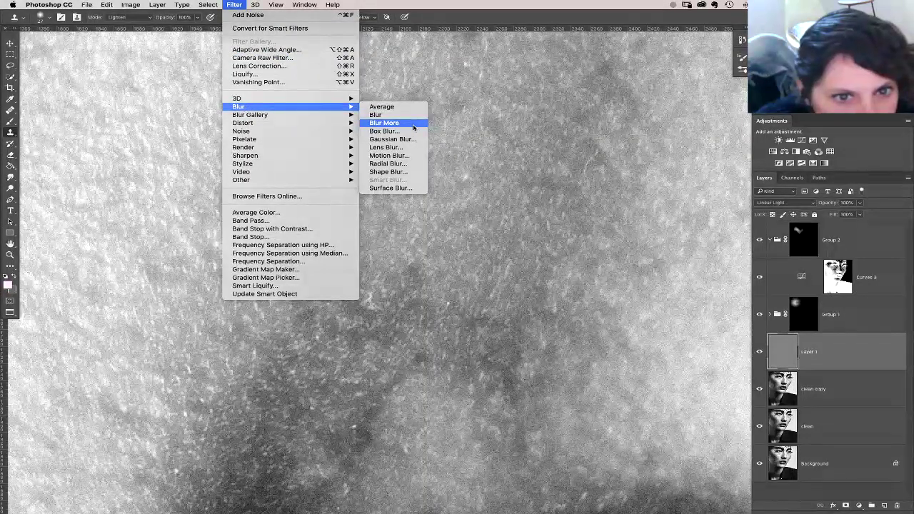
click(396, 122)
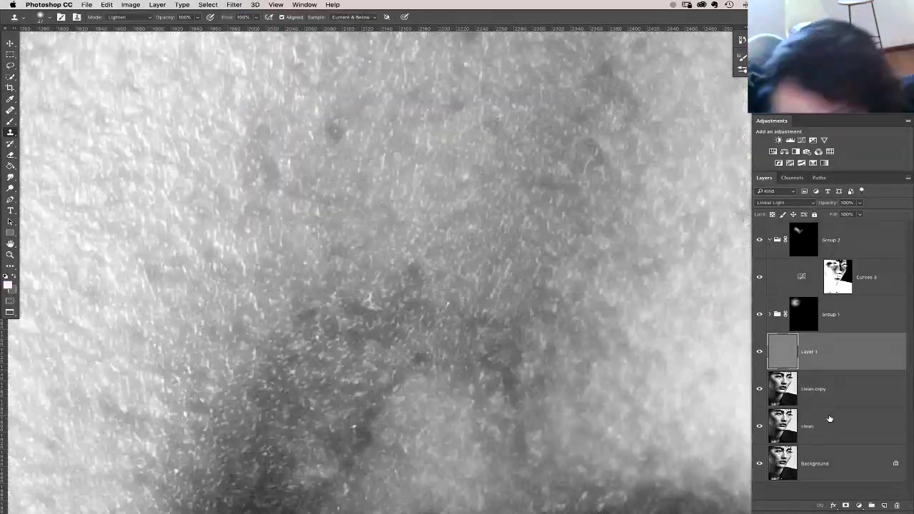
shift+click(865, 389)
key(super+g)
Step: Add a black mask to the group and set up the Brush at 19 px, 100% opacity
alt+click(845, 505)
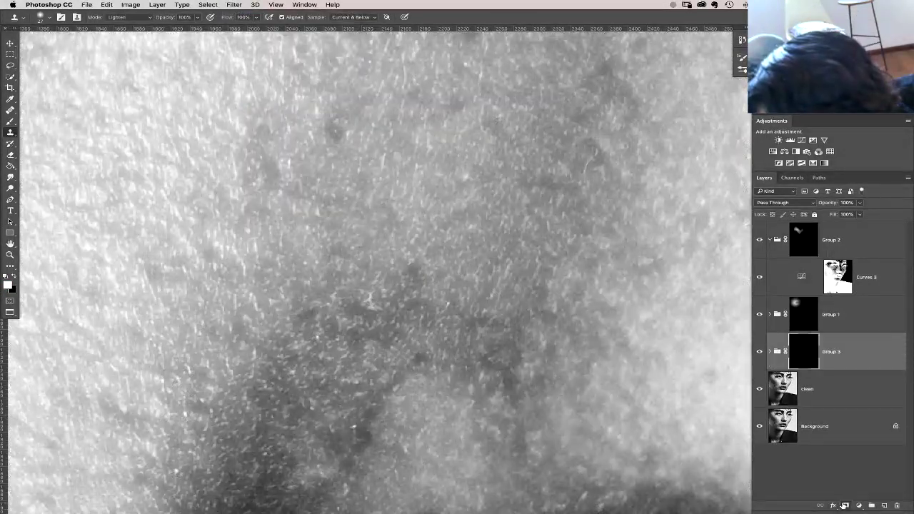
key(b)
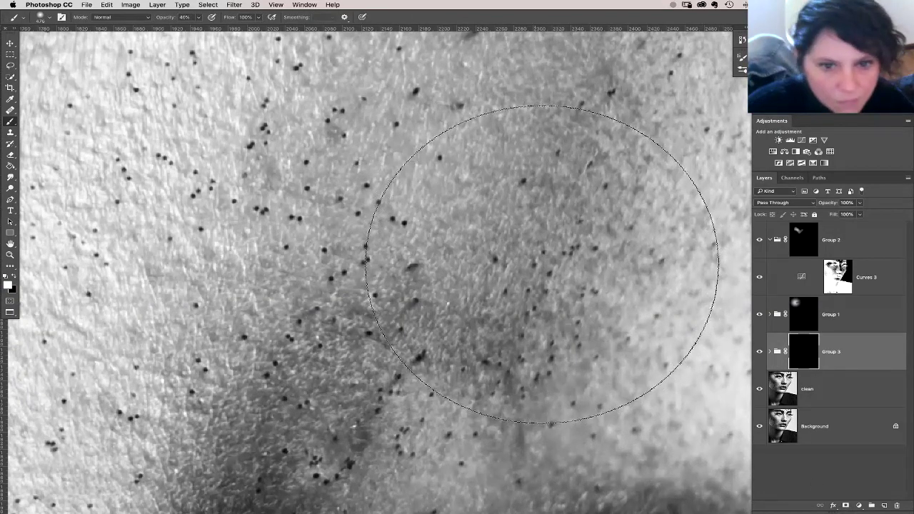
right_click(551, 261)
click(498, 259)
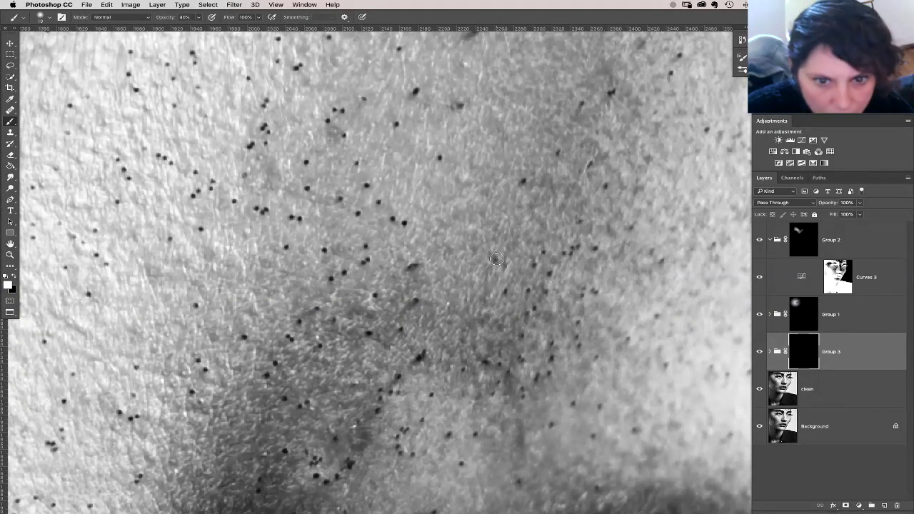
key(0)
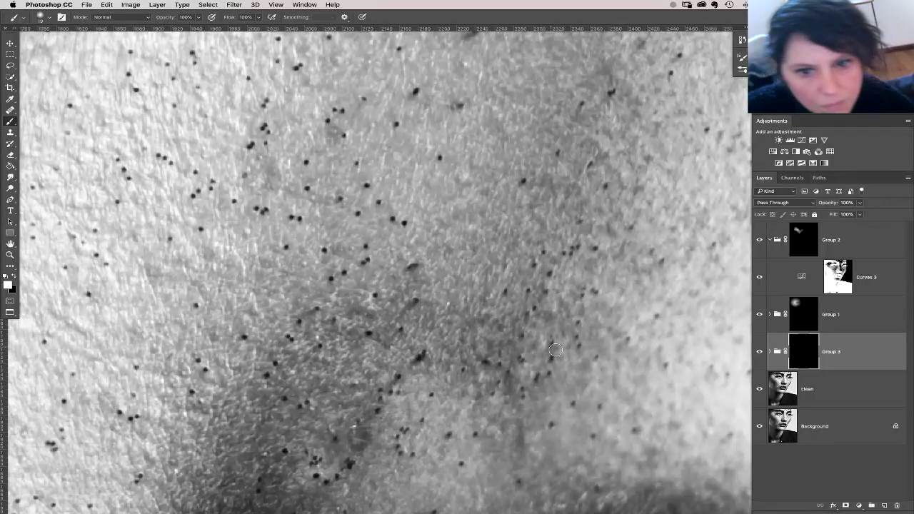
Step: Paint white spots on Group 3's mask over the dark specks on the nose
click(541, 253)
click(567, 255)
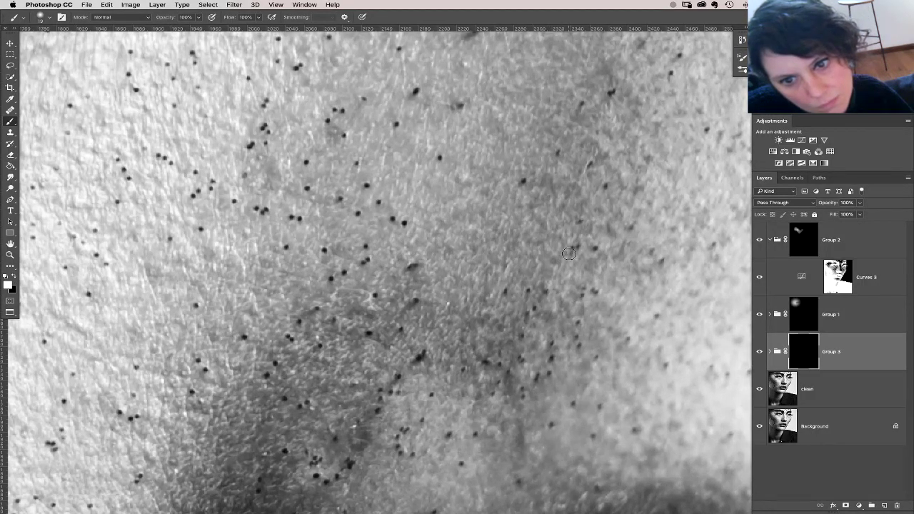
click(597, 248)
click(592, 230)
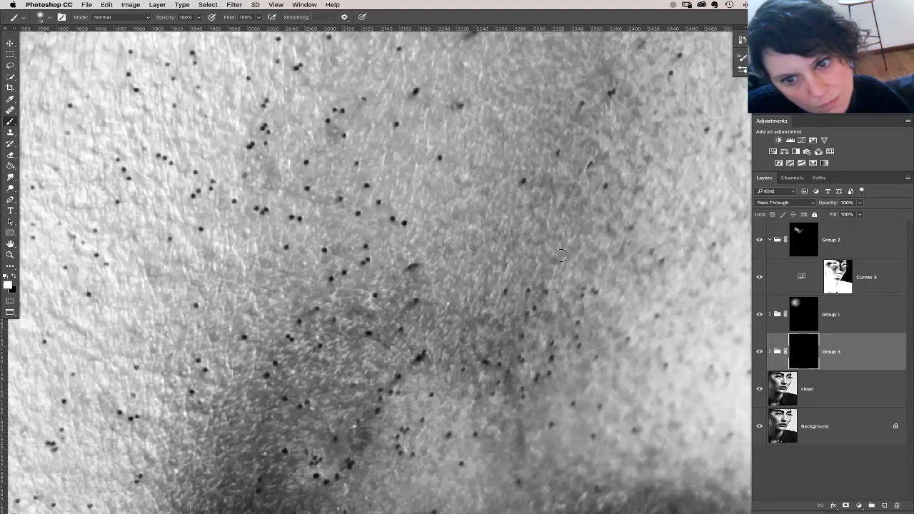
click(562, 258)
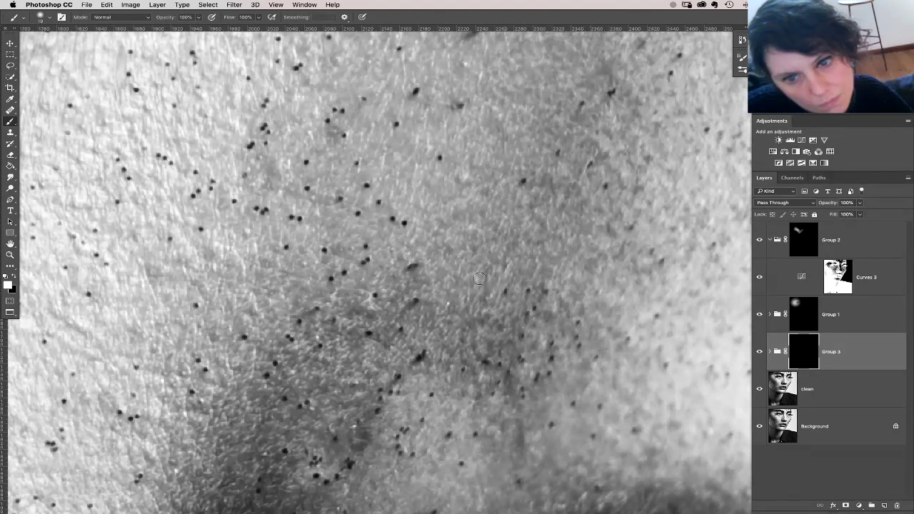
key(super+plus)
key(super+minus)
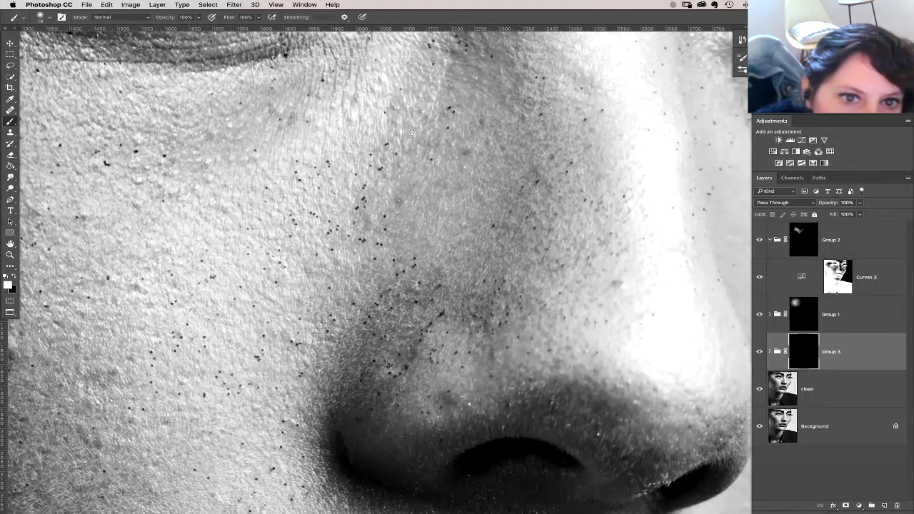
click(387, 147)
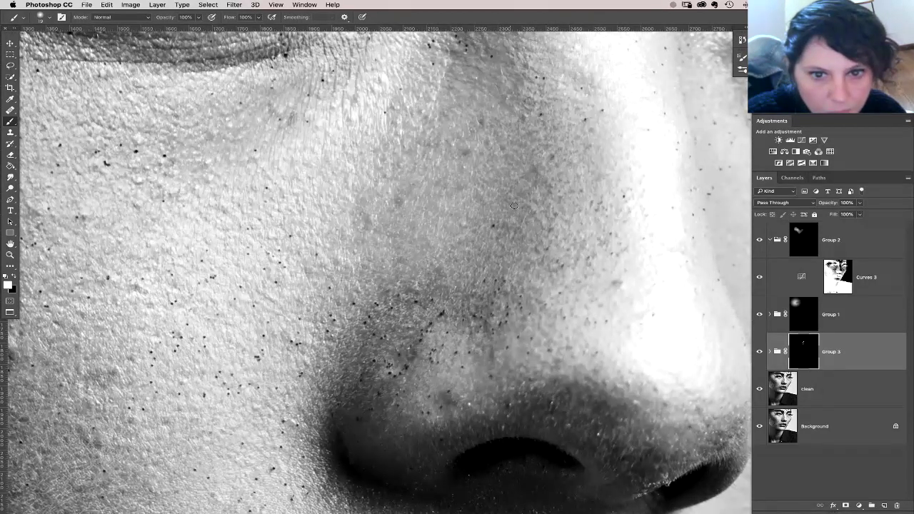
Step: Toggle Group 3's visibility to check the nose cleanup, then pan to the brow area
drag(515, 287, 511, 236)
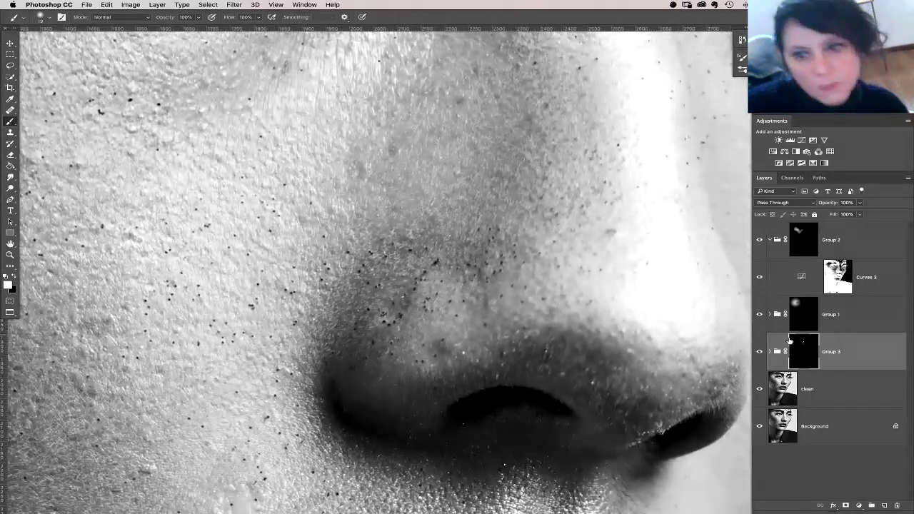
click(759, 351)
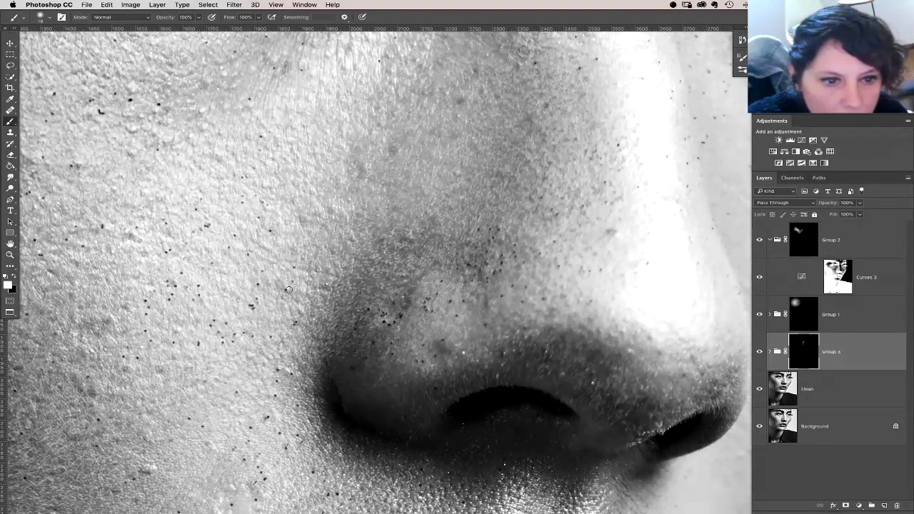
scroll(294, 271, left, 3)
scroll(294, 271, down, 1)
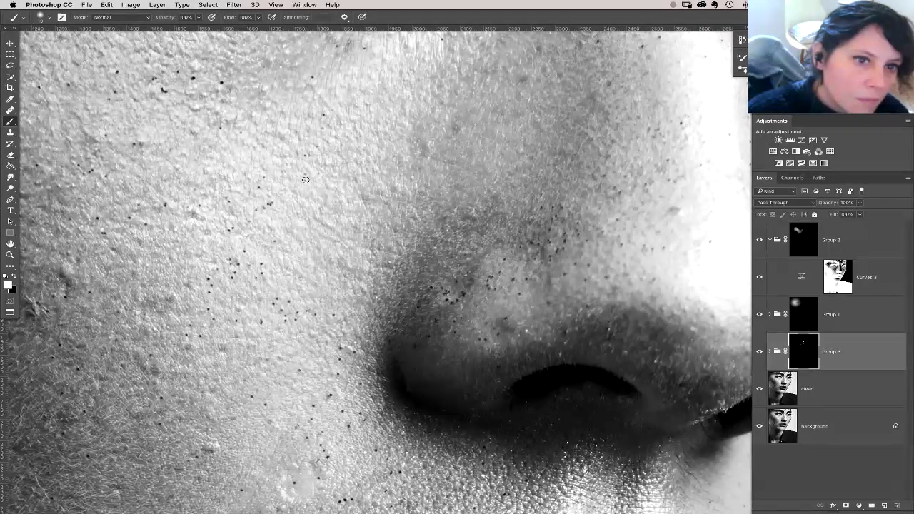
mouse_move(322, 174)
mouse_down()
mouse_move(392, 179)
mouse_move(371, 250)
mouse_move(317, 258)
mouse_up()
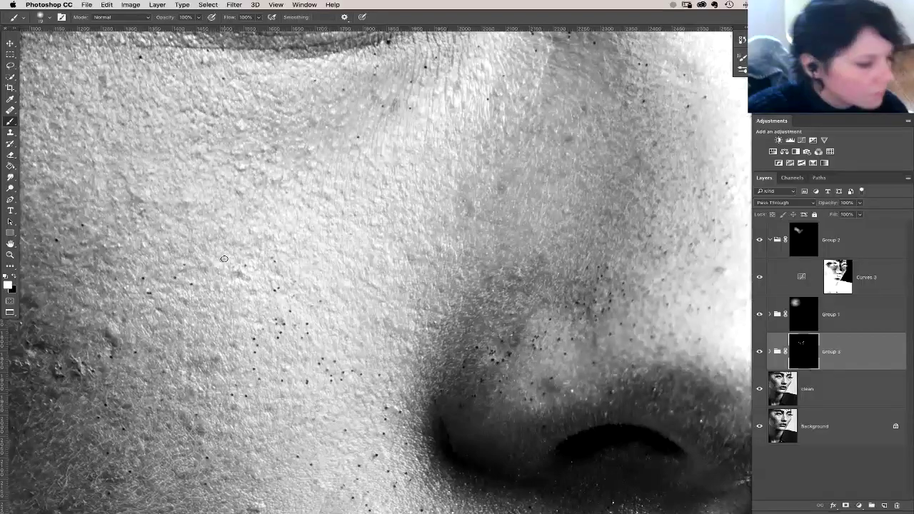
key(super+y)
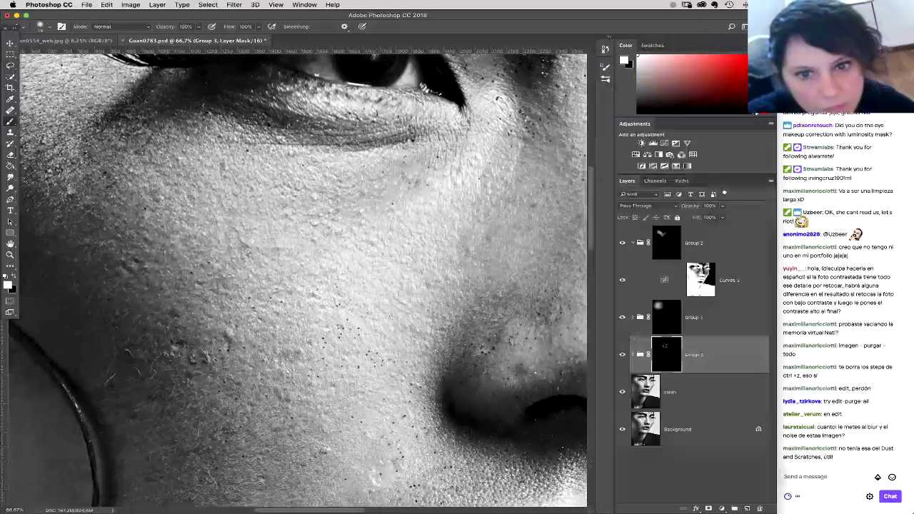
click(622, 354)
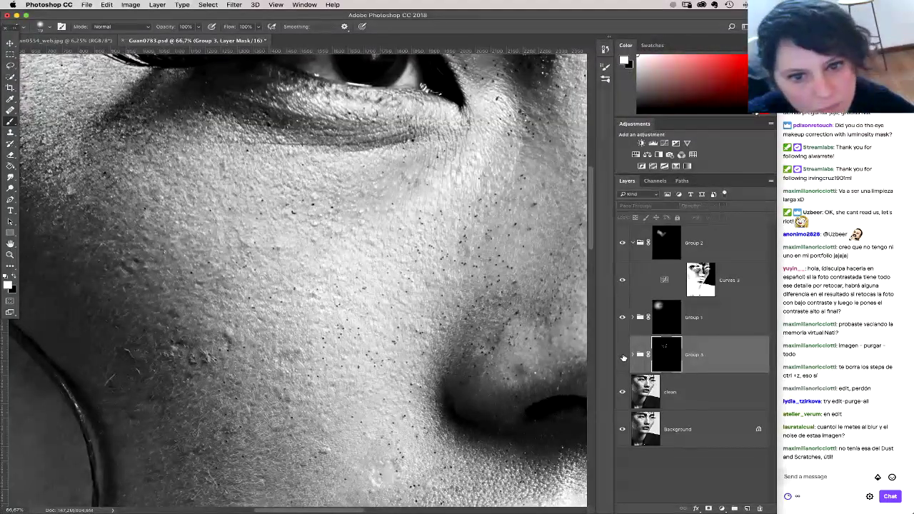
click(622, 355)
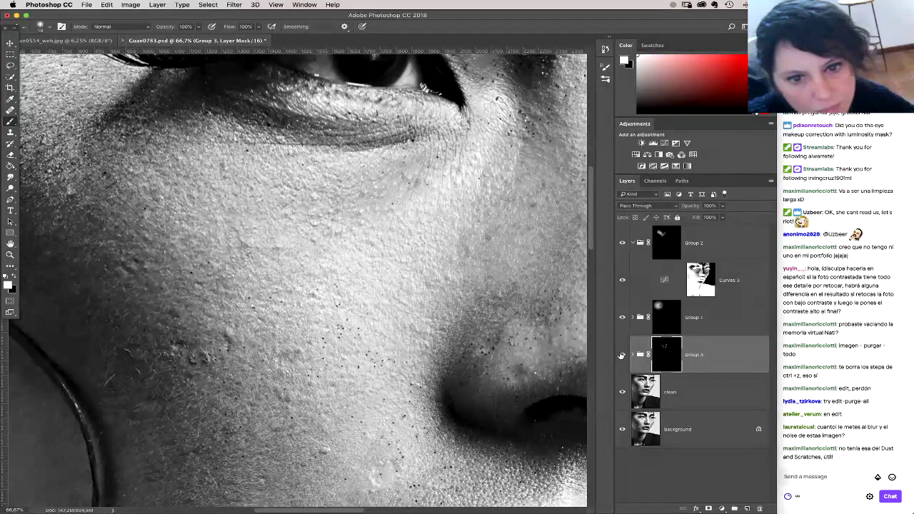
scroll(529, 356, right, 5)
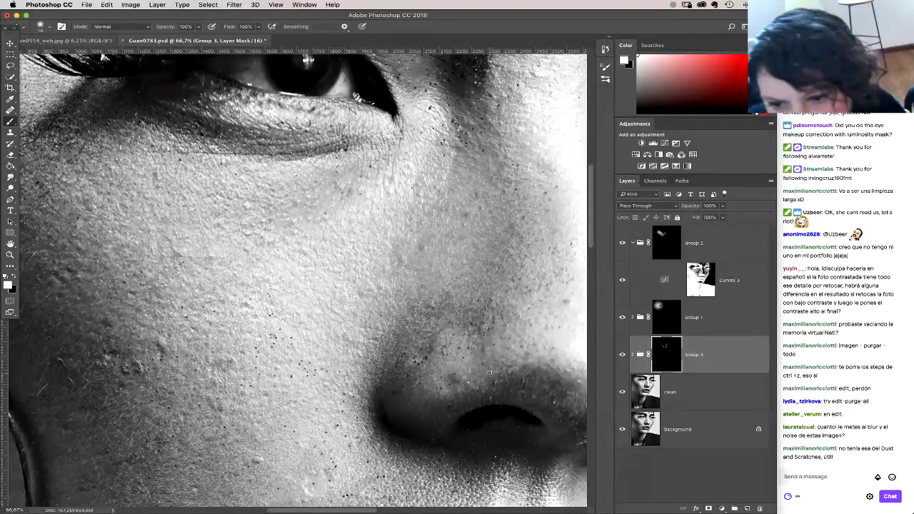
scroll(514, 271, down, 1)
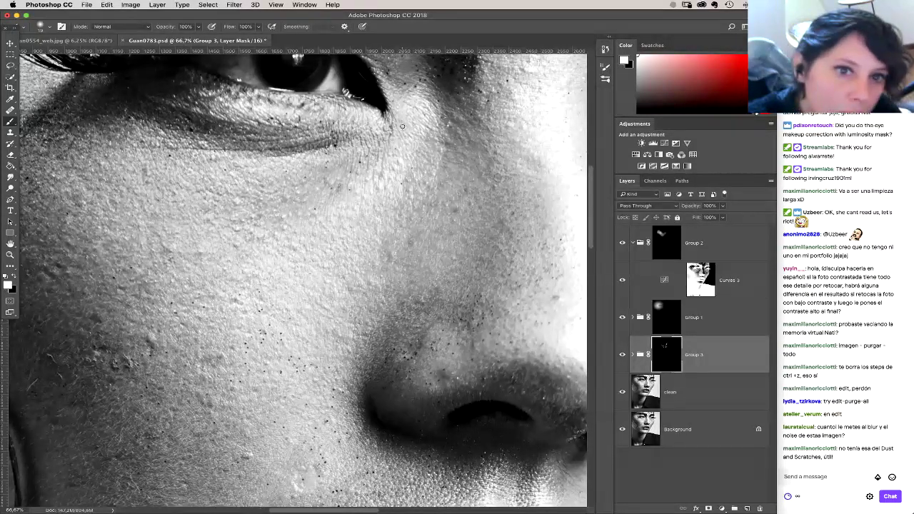
mouse_move(405, 128)
mouse_down()
mouse_move(457, 125)
mouse_move(343, 107)
mouse_up()
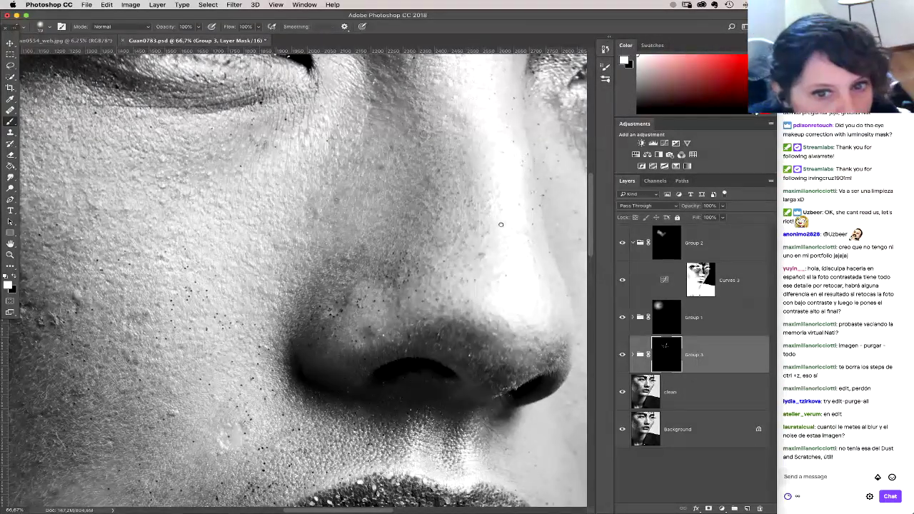
scroll(490, 289, right, 5)
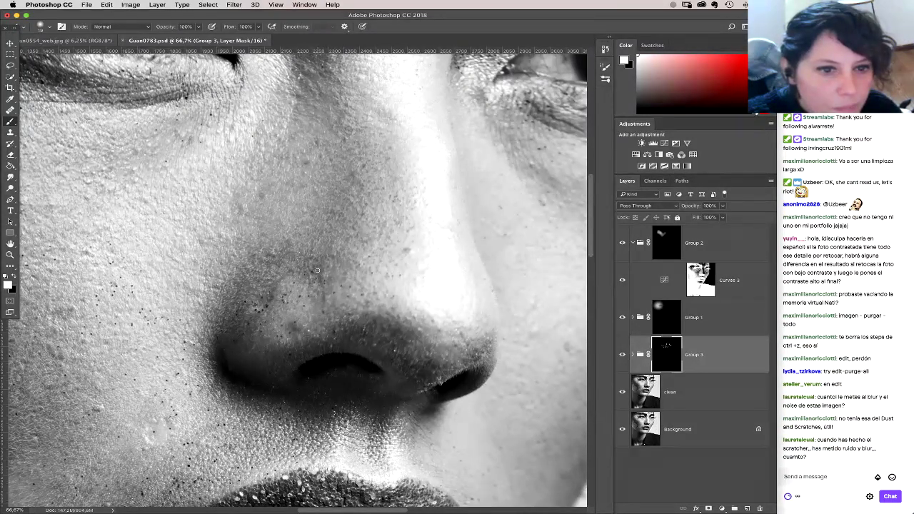
Step: Compare skin with and without the smoothing, panning across the left cheek toward the under-eye area
key(ctrl+z)
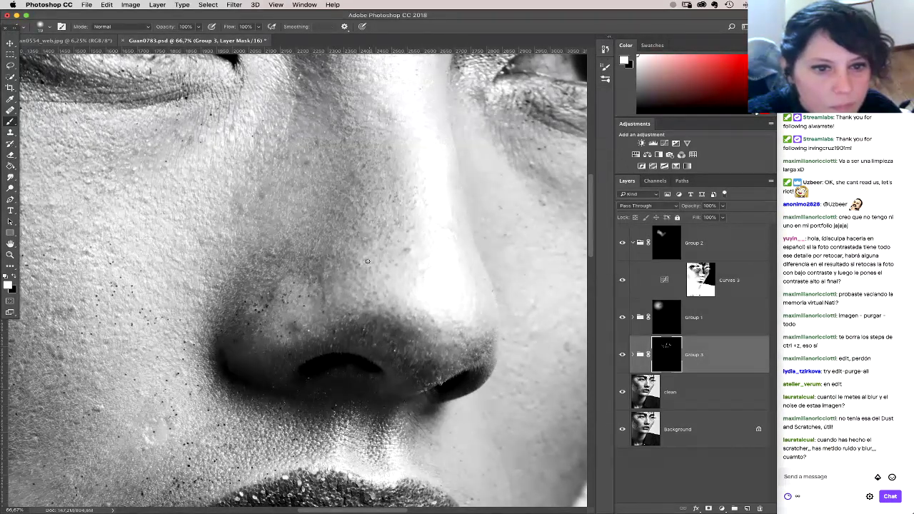
scroll(367, 264, left, 5)
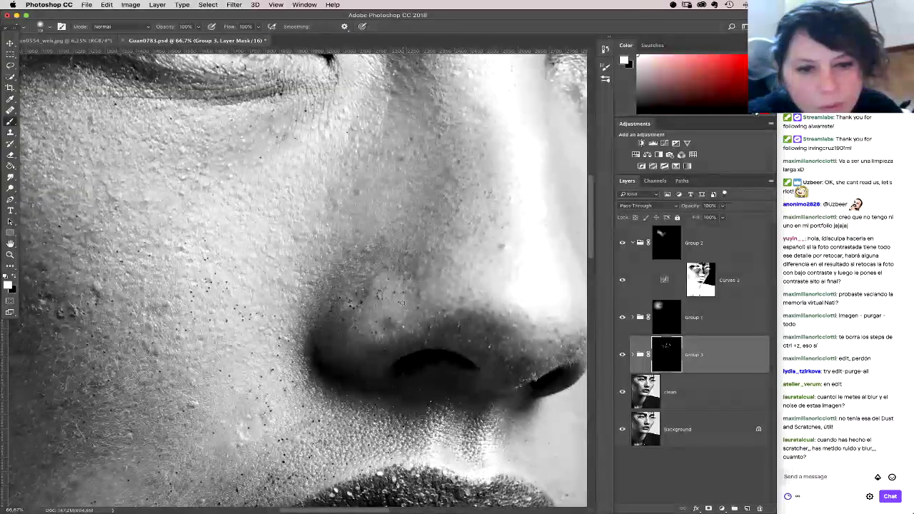
key(ctrl+z)
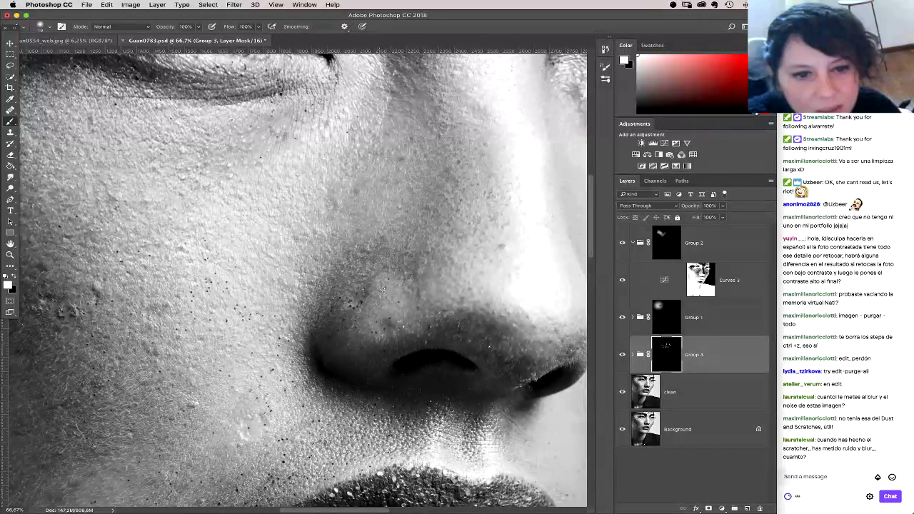
scroll(399, 284, left, 3)
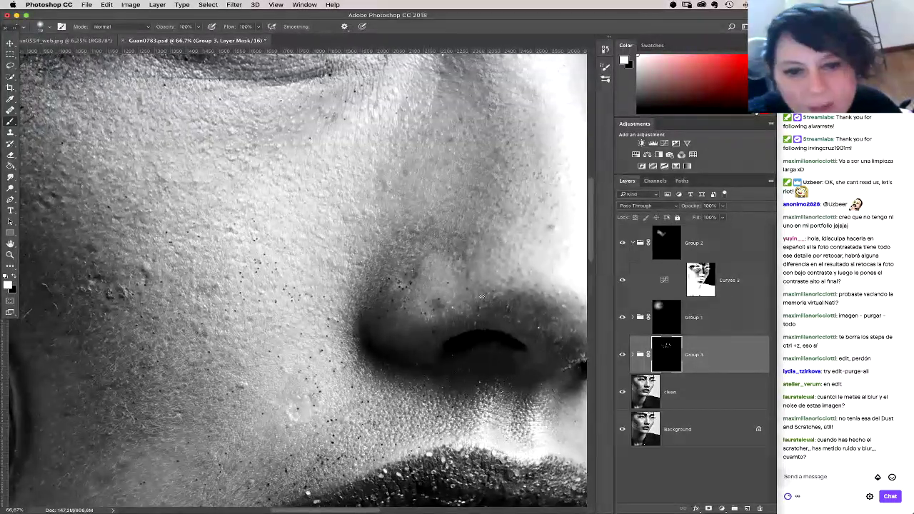
key(ctrl+z)
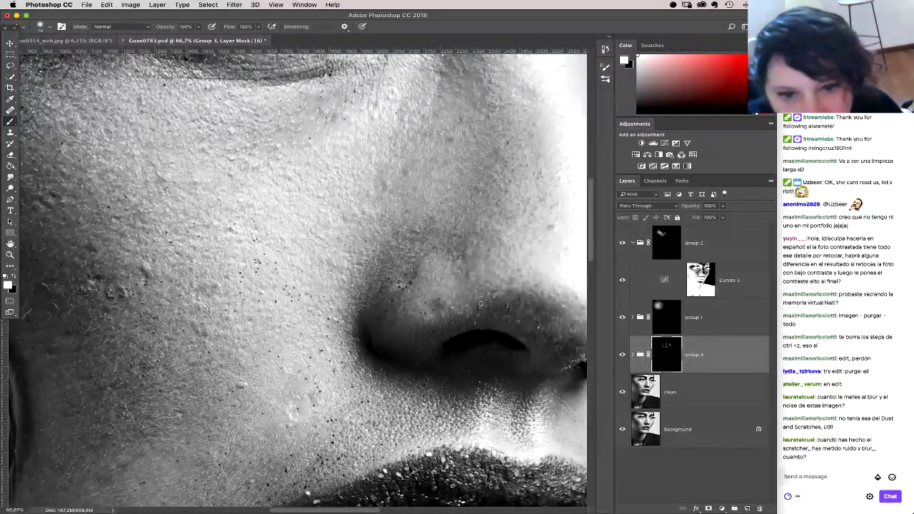
key(ctrl+z)
key(ctrl+z)
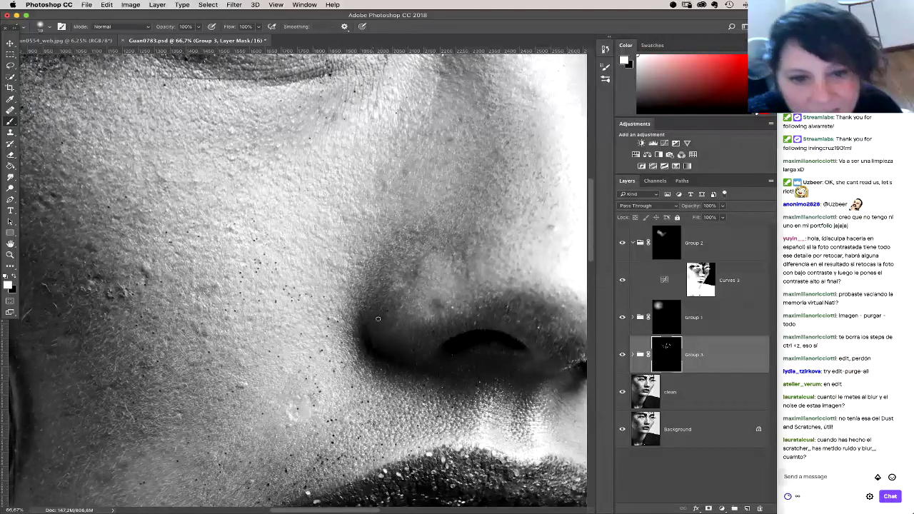
drag(385, 329, 484, 331)
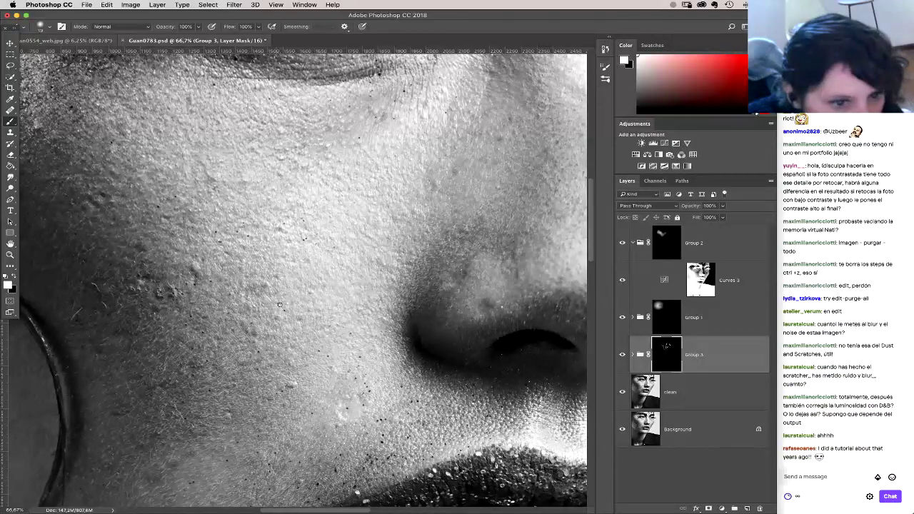
scroll(299, 286, left, 3)
scroll(300, 285, down, 2)
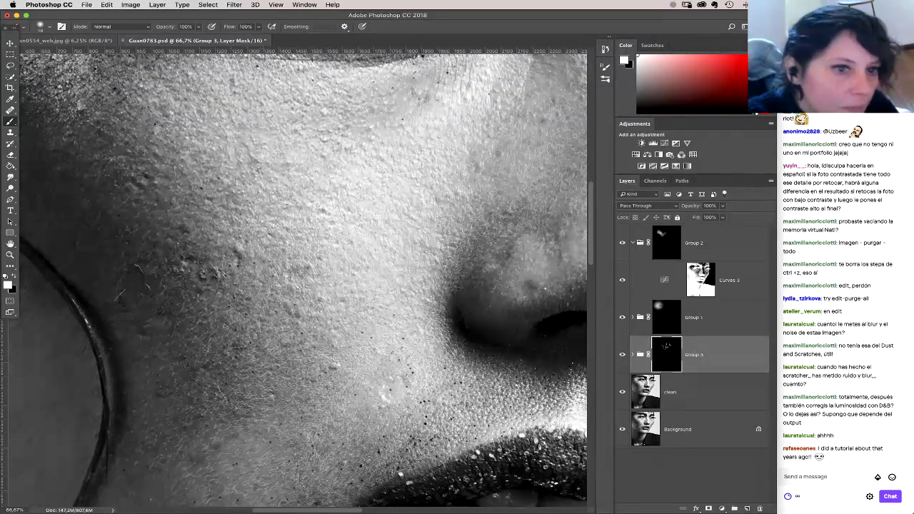
drag(415, 147, 390, 168)
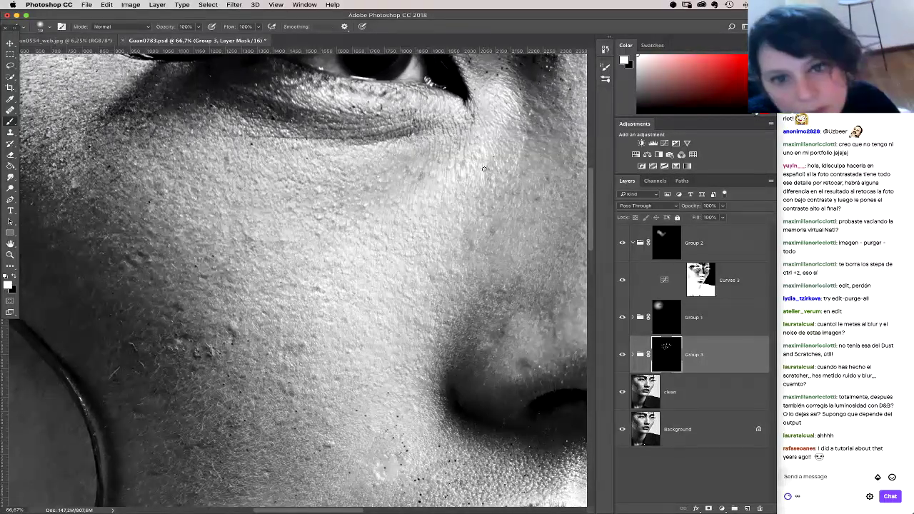
Step: Pan around the eye and brow while painting white on Group 3's mask
scroll(478, 110, up, 3)
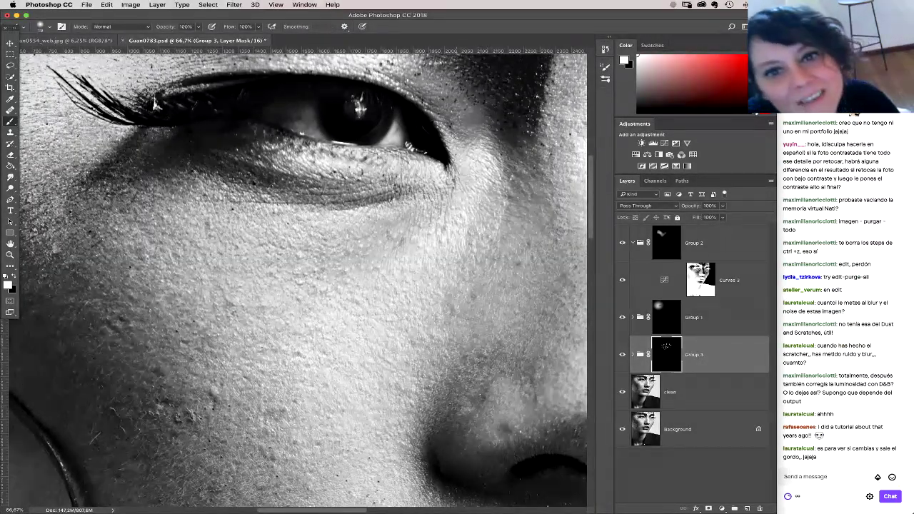
scroll(488, 127, up, 3)
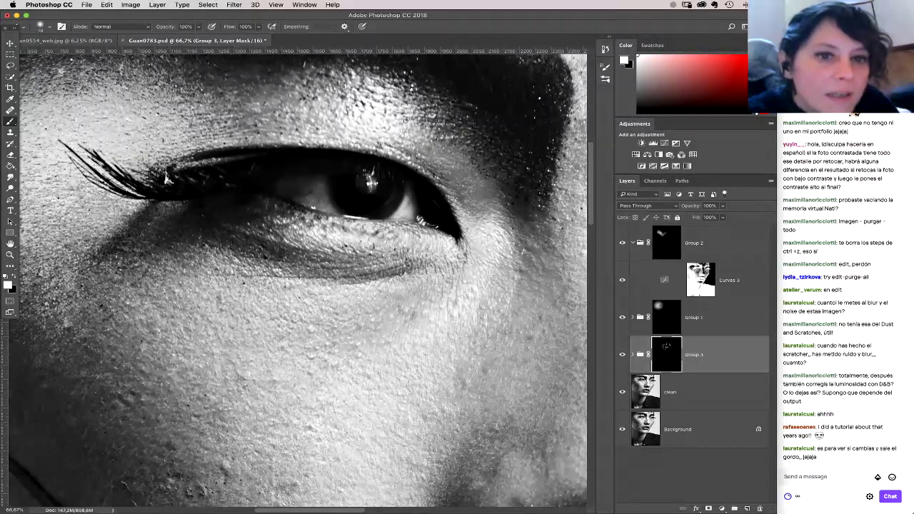
scroll(400, 128, left, 5)
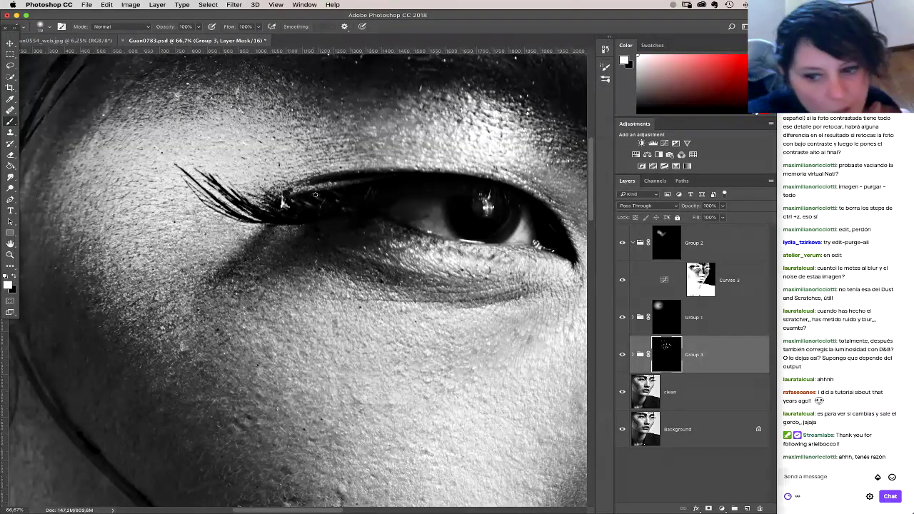
scroll(284, 349, left, 5)
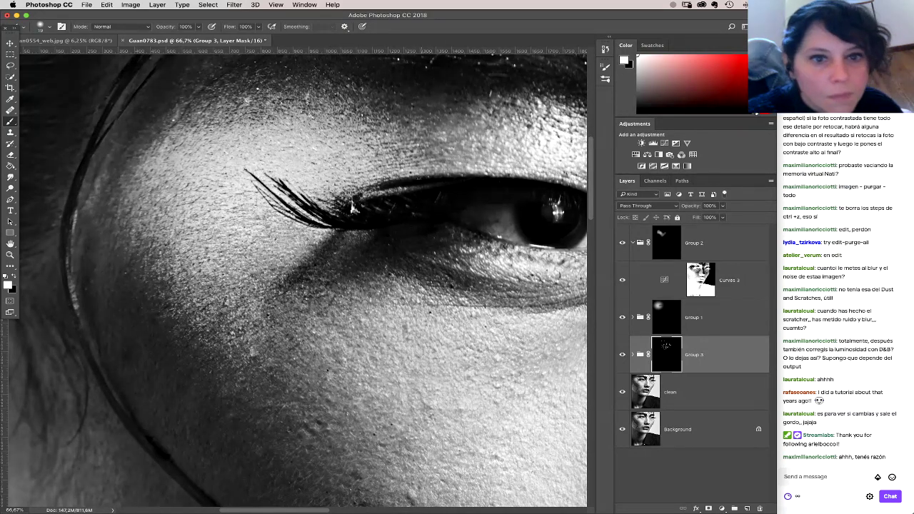
scroll(346, 263, down, 2)
scroll(345, 263, right, 4)
scroll(345, 263, down, 2)
scroll(345, 262, right, 4)
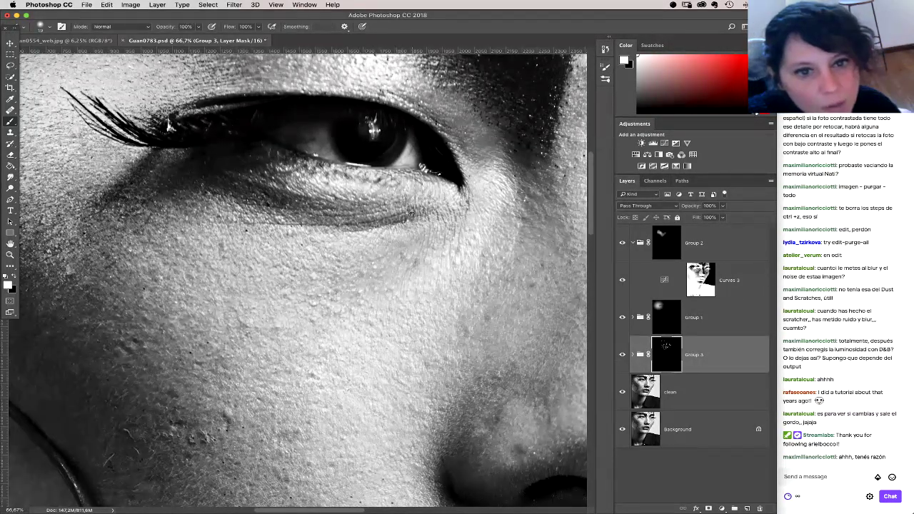
scroll(459, 266, right, 5)
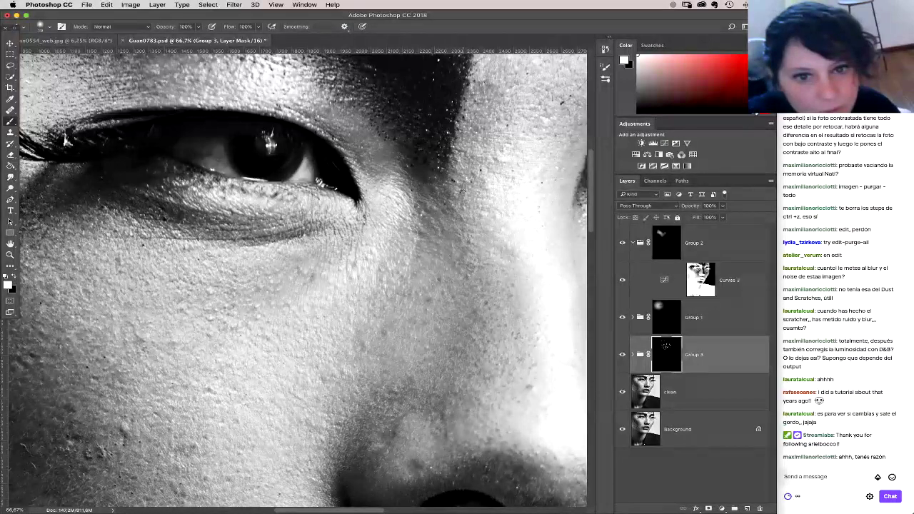
Step: Continue revealing smoothing over the upper cheek, then zoom out to 33.3%
drag(454, 218, 448, 226)
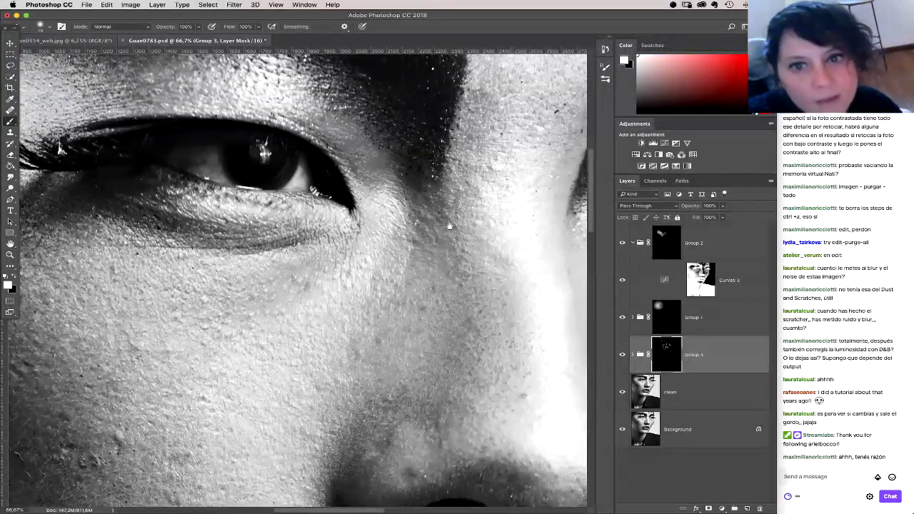
scroll(449, 226, up, 5)
scroll(449, 226, right, 5)
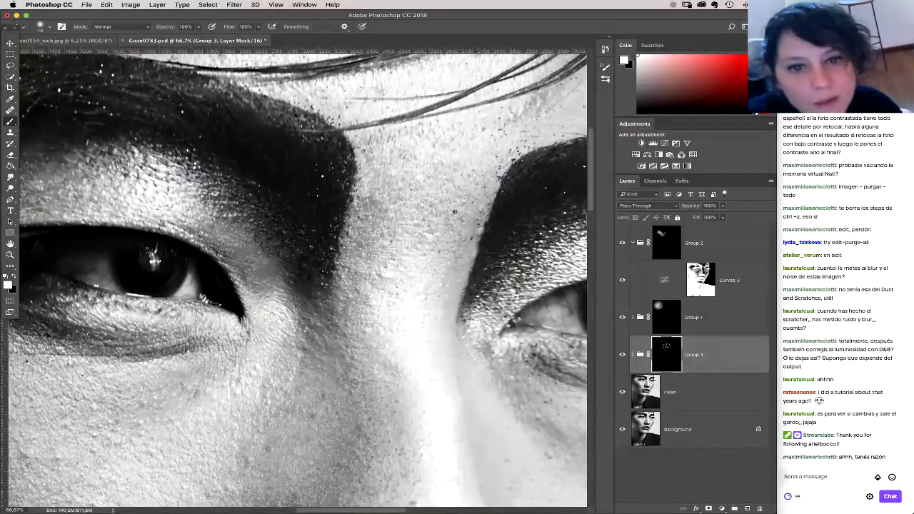
scroll(393, 185, up, 1)
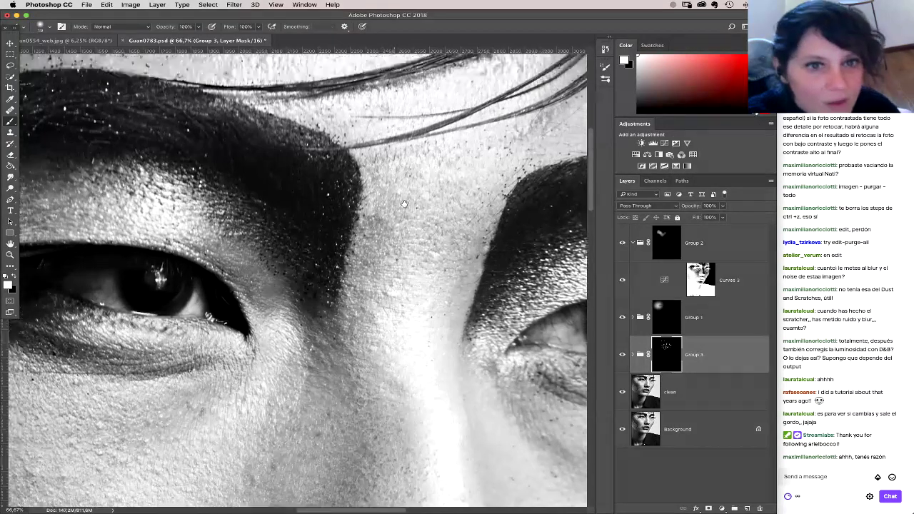
scroll(403, 204, up, 5)
scroll(403, 204, left, 10)
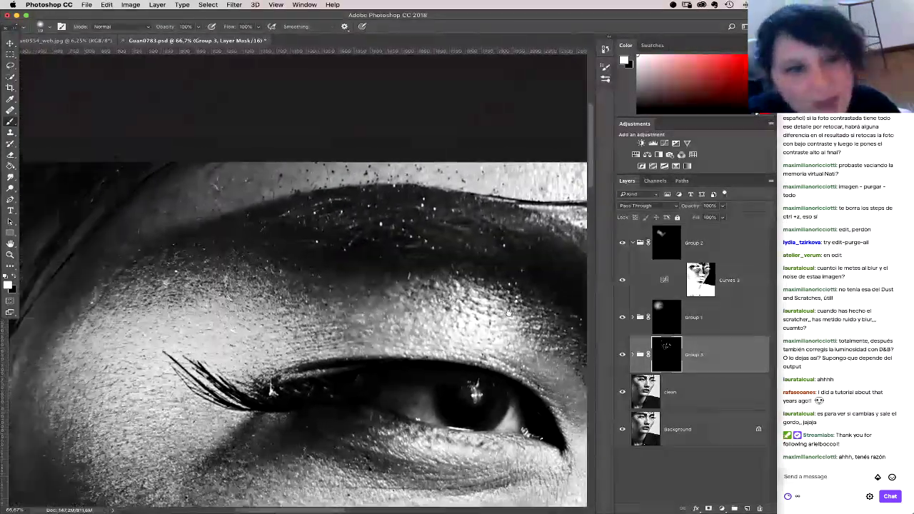
scroll(508, 312, left, 10)
scroll(416, 209, down, 10)
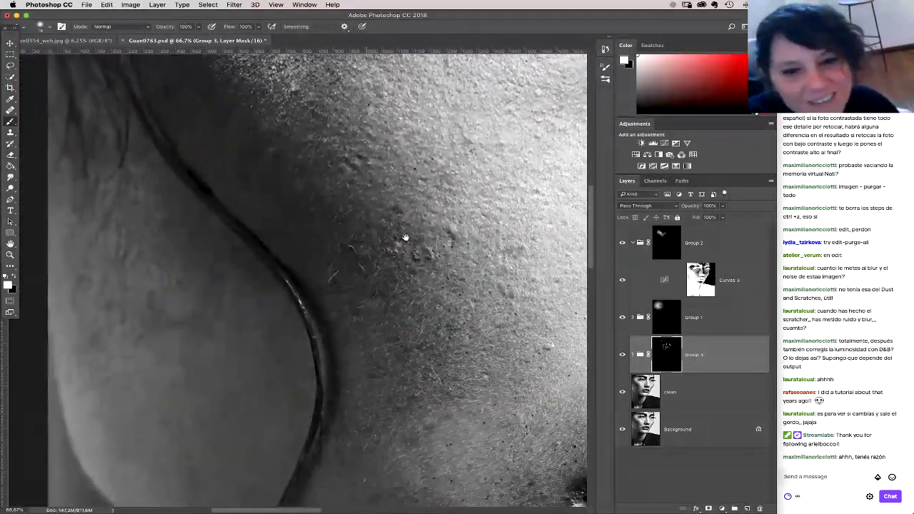
scroll(405, 236, right, 10)
scroll(404, 237, down, 3)
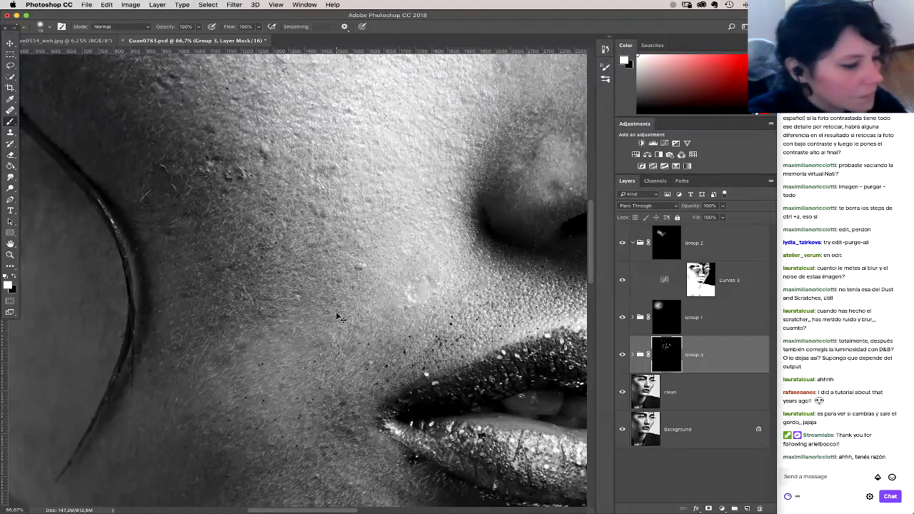
key(super+minus)
key(super+minus)
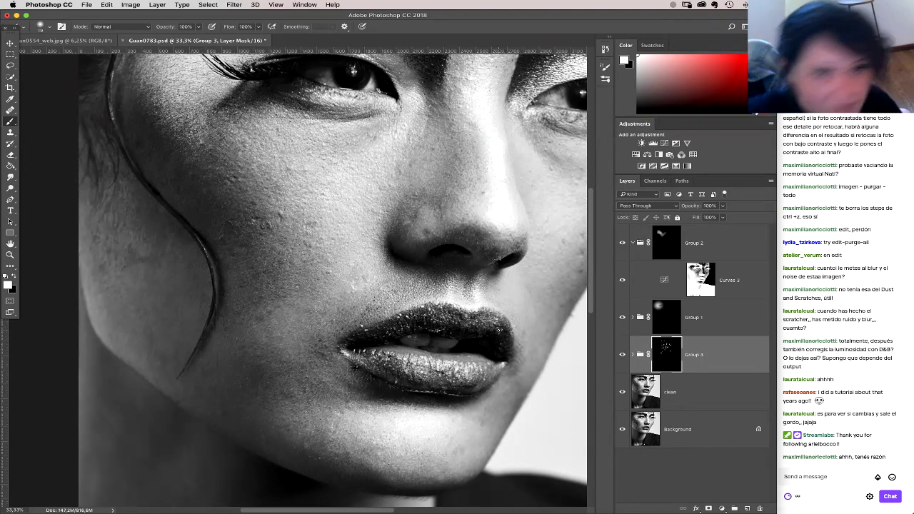
Step: Zoom to 50% and pan over the lower cheek, nose and under-eye skin while painting the mask
key(super+plus)
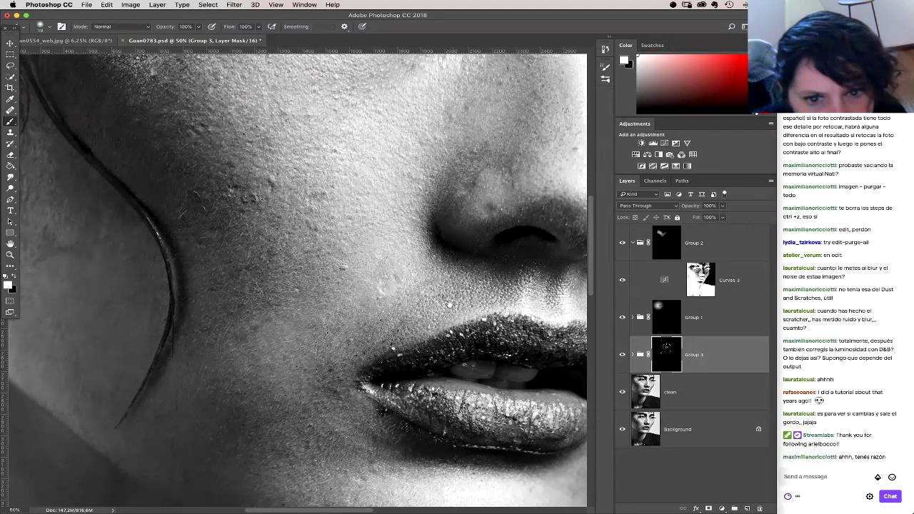
scroll(448, 305, down, 2)
scroll(448, 305, left, 2)
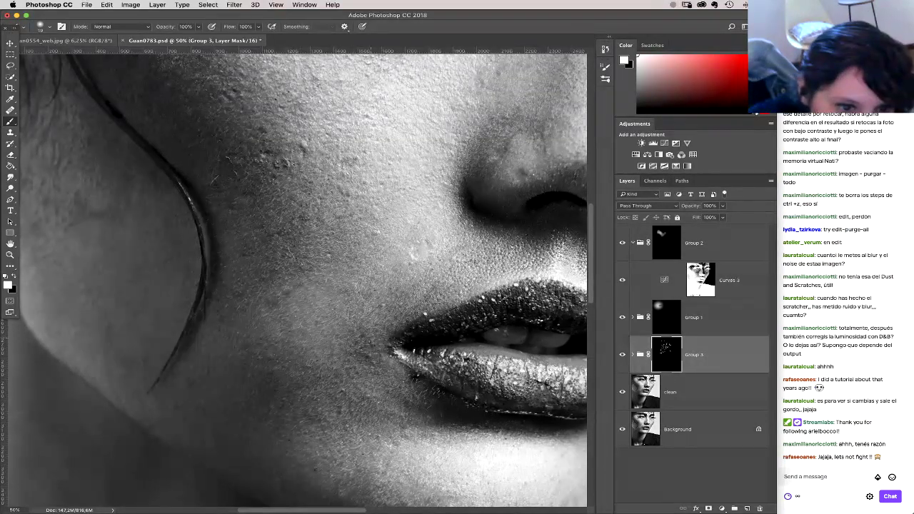
scroll(449, 395, right, 5)
scroll(449, 395, down, 1)
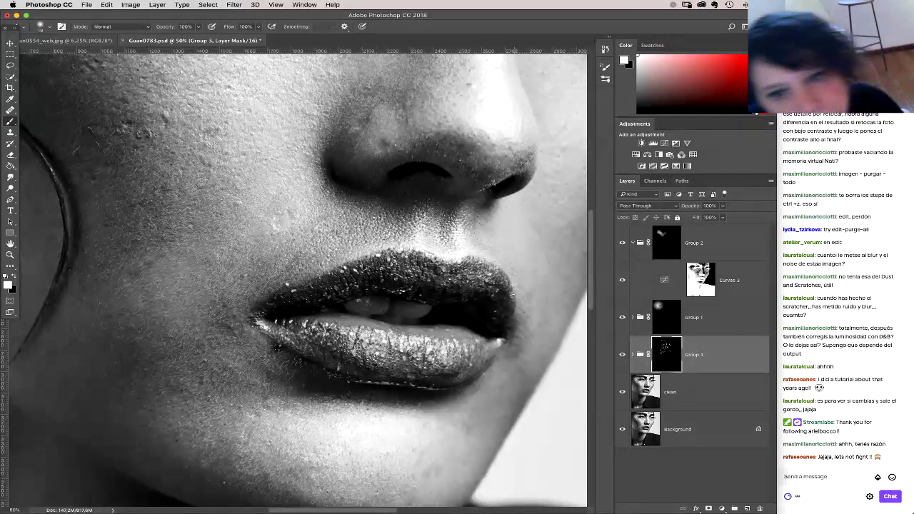
scroll(448, 236, up, 3)
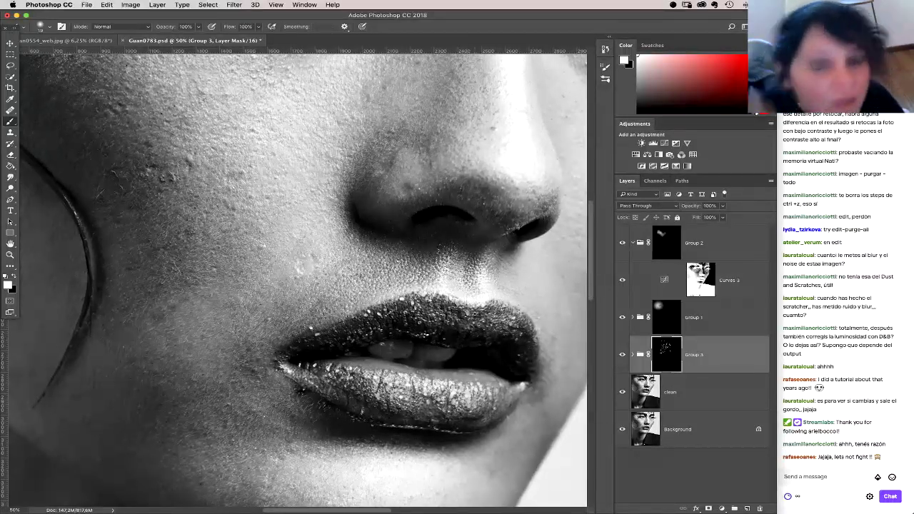
scroll(512, 204, up, 5)
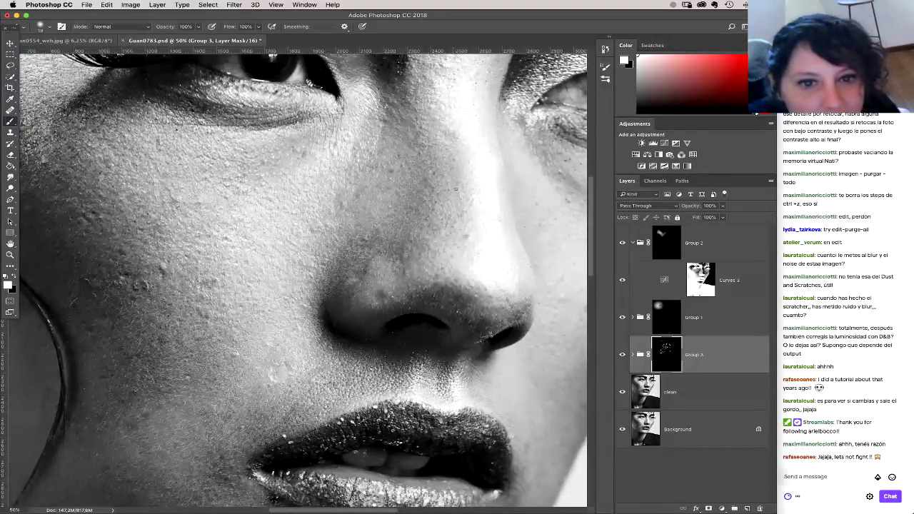
scroll(431, 174, right, 5)
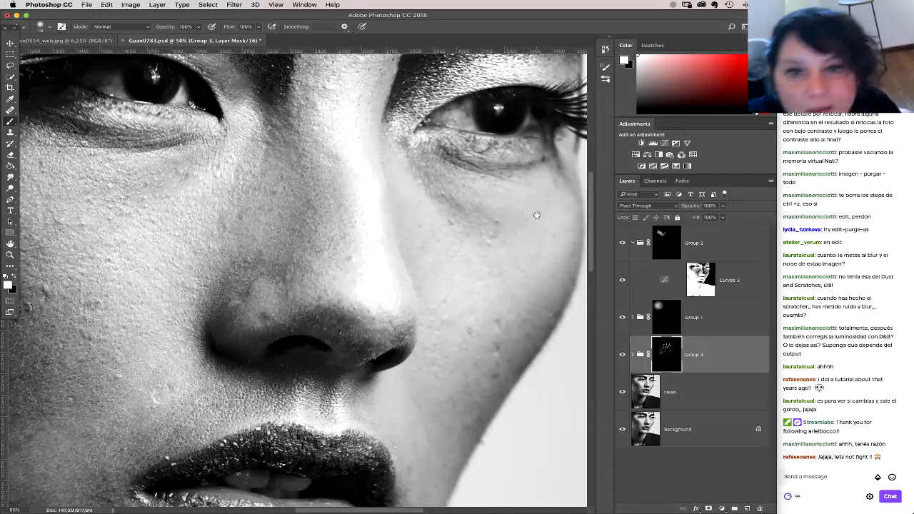
scroll(499, 207, right, 3)
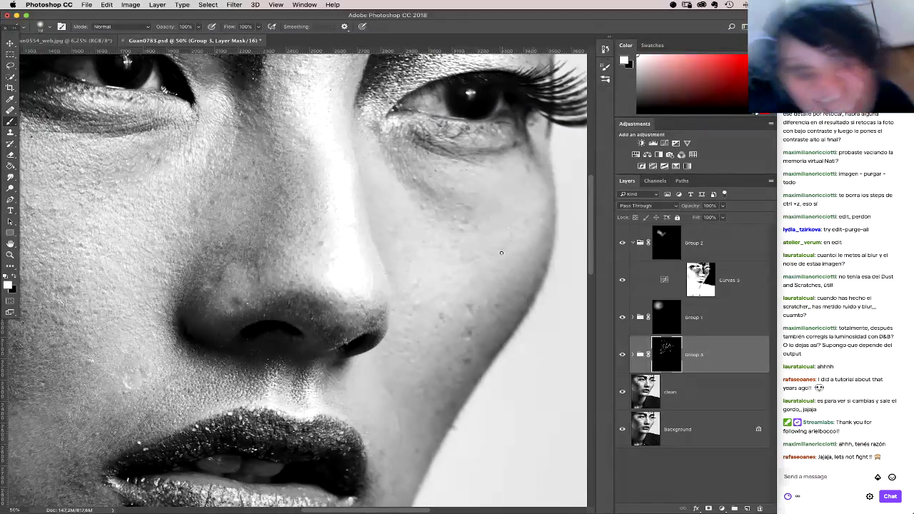
scroll(443, 185, up, 8)
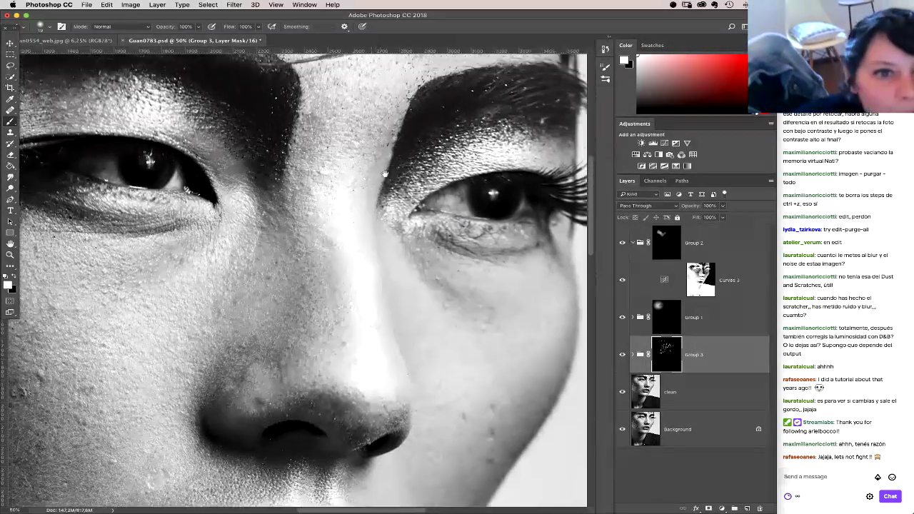
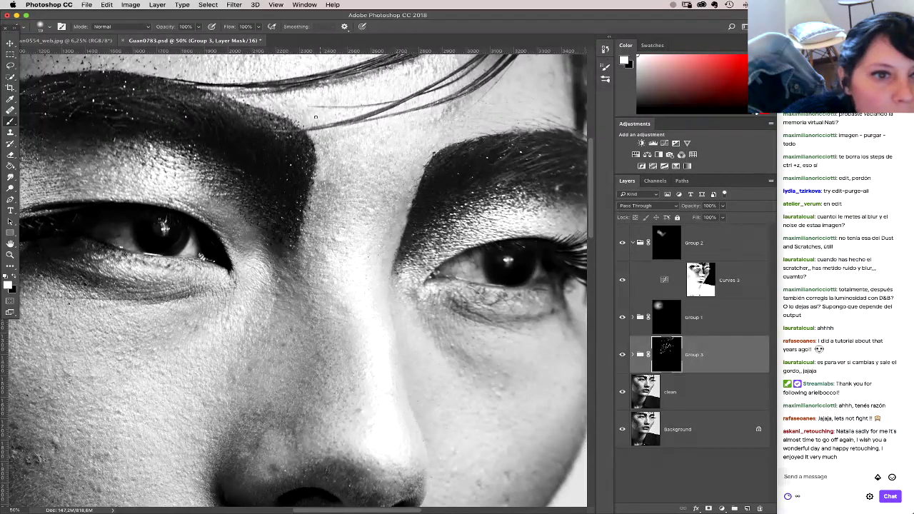
Step: Pan across the brow, eyelid and the image's left edge to inspect the portrait
scroll(413, 293, up, 2)
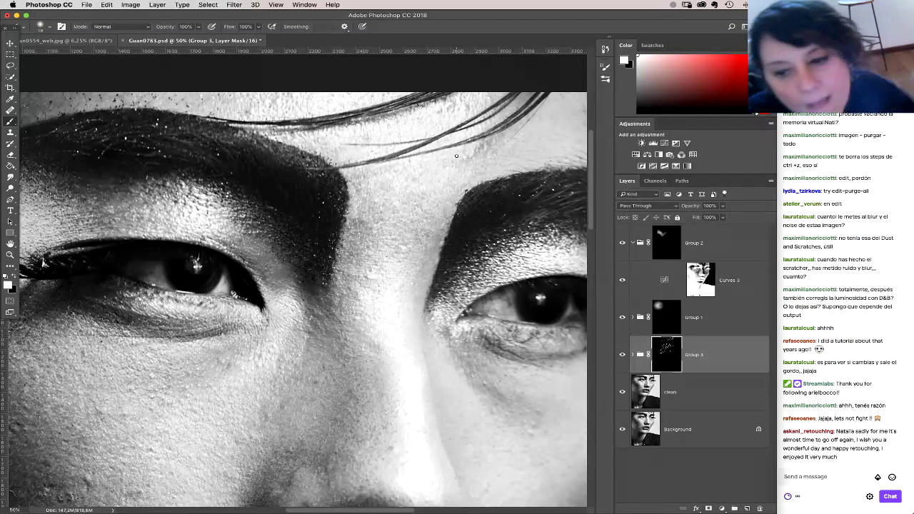
scroll(260, 138, up, 3)
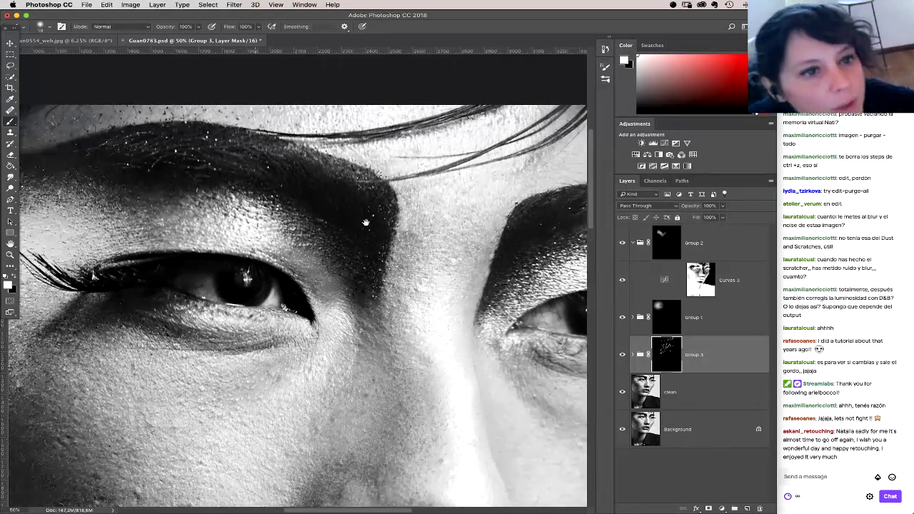
scroll(367, 218, left, 10)
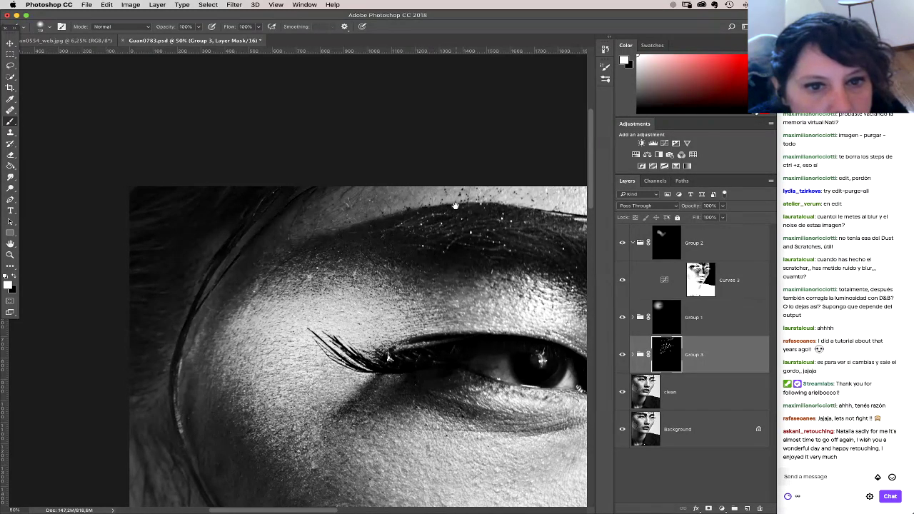
drag(455, 205, 369, 201)
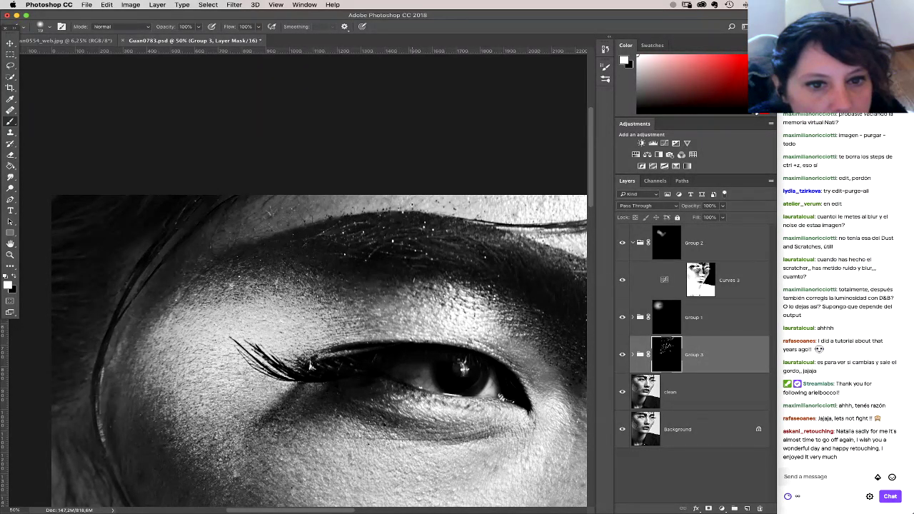
drag(447, 198, 389, 201)
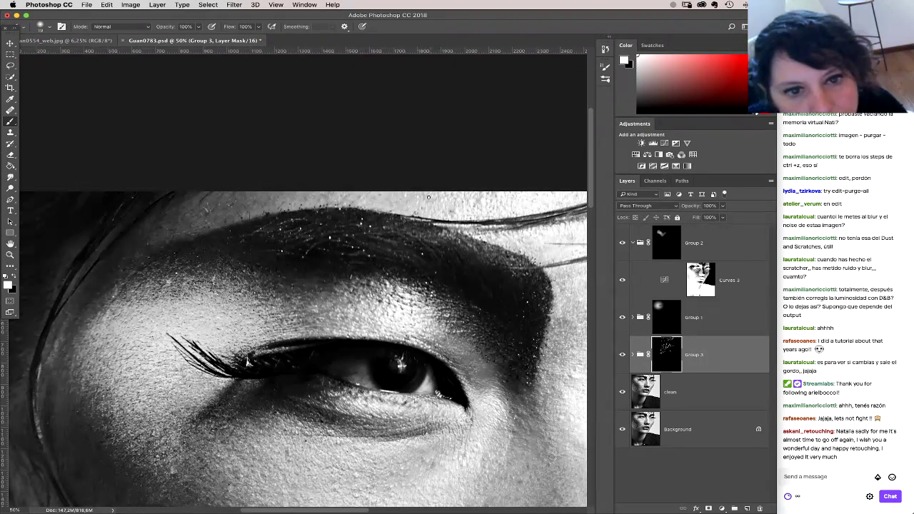
scroll(411, 208, right, 5)
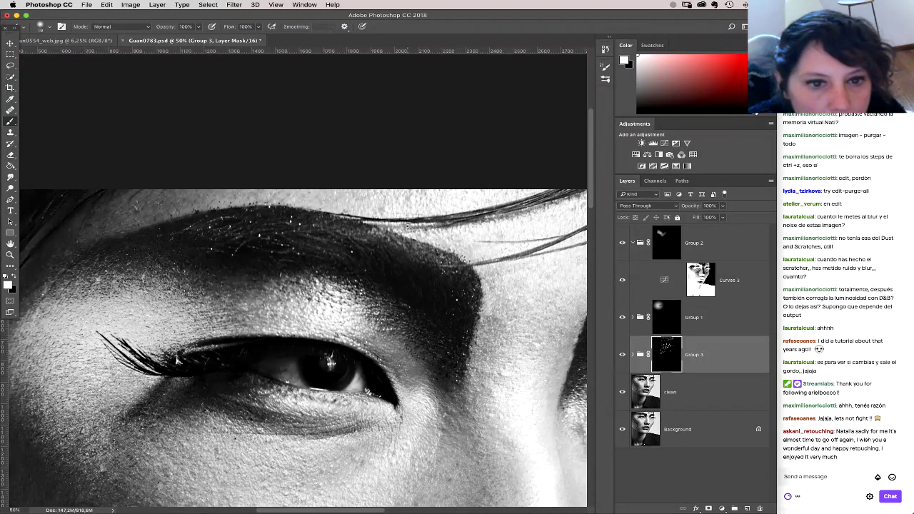
scroll(446, 227, right, 4)
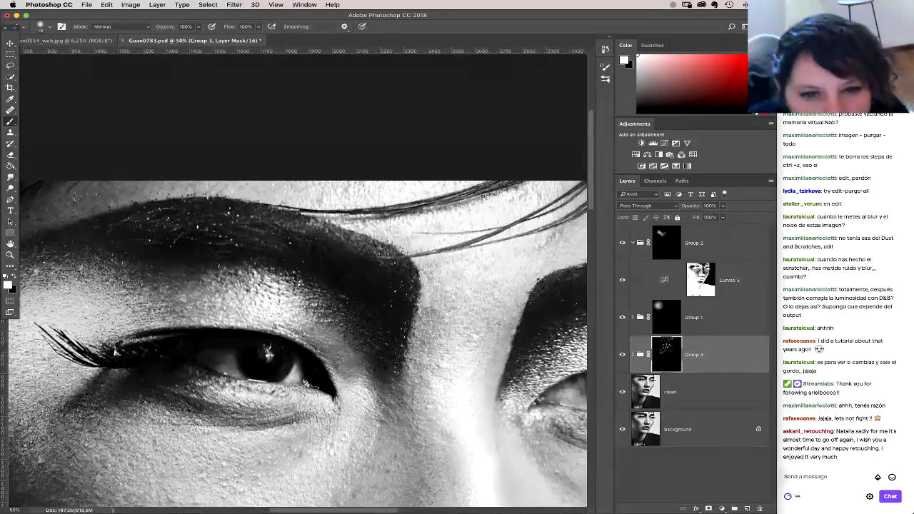
drag(464, 244, 532, 208)
drag(210, 147, 344, 155)
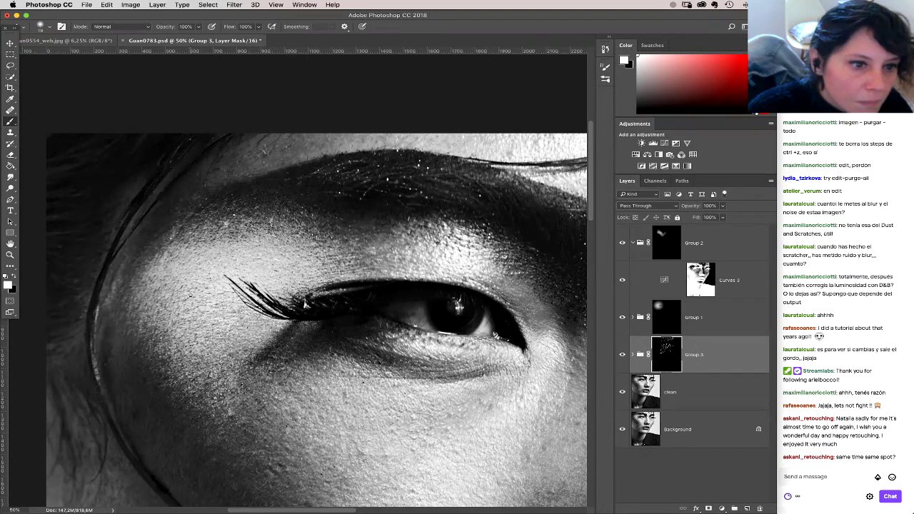
scroll(179, 301, down, 3)
scroll(179, 301, left, 3)
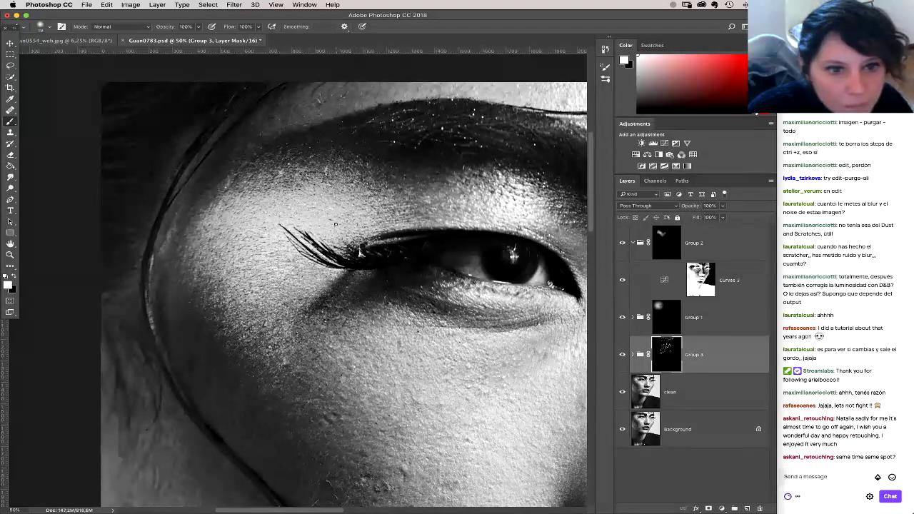
scroll(325, 217, down, 4)
scroll(325, 217, left, 2)
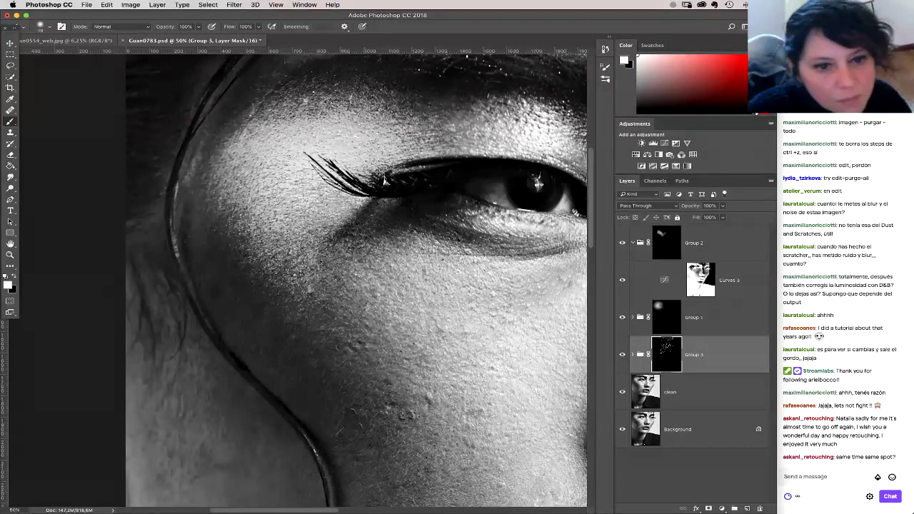
scroll(385, 357, down, 4)
scroll(386, 357, right, 4)
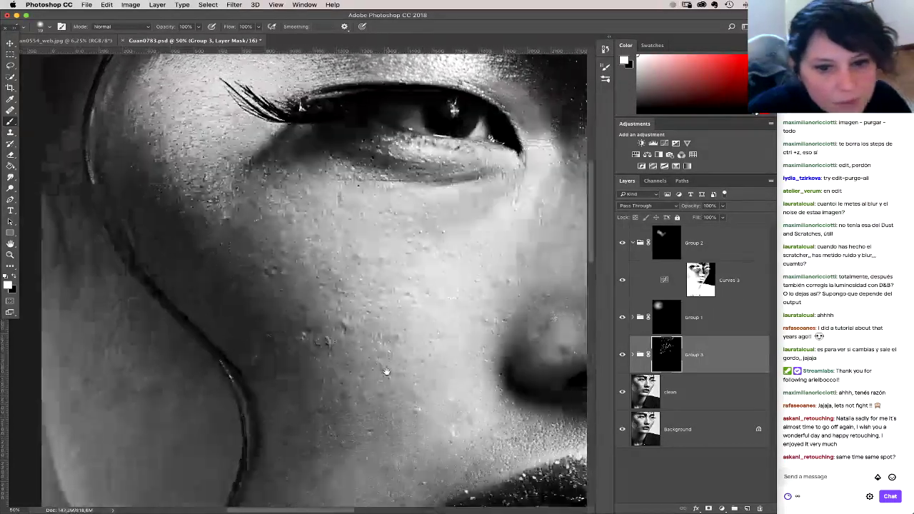
scroll(385, 371, down, 1)
scroll(385, 372, right, 3)
Step: Zoom out to the whole face and merge the clean layer with Group 3 via Layer > Merge Layers
key(super+minus)
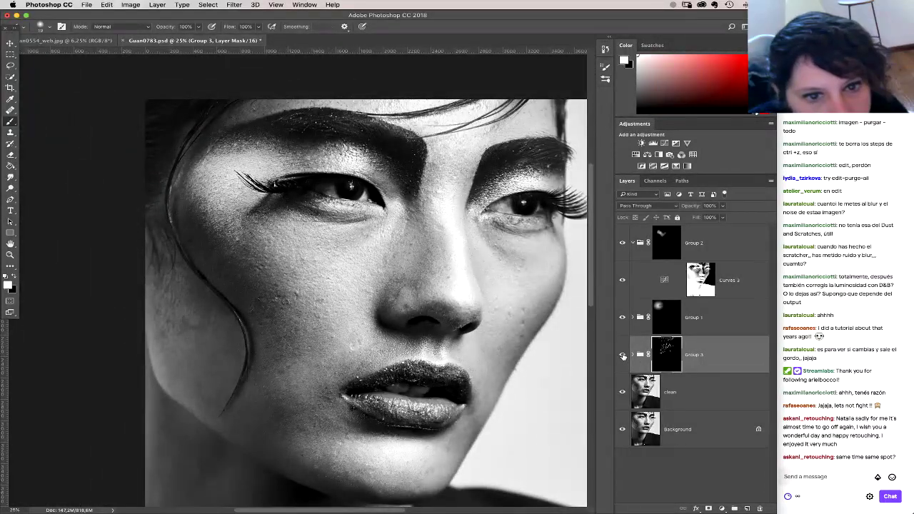
shift+click(692, 386)
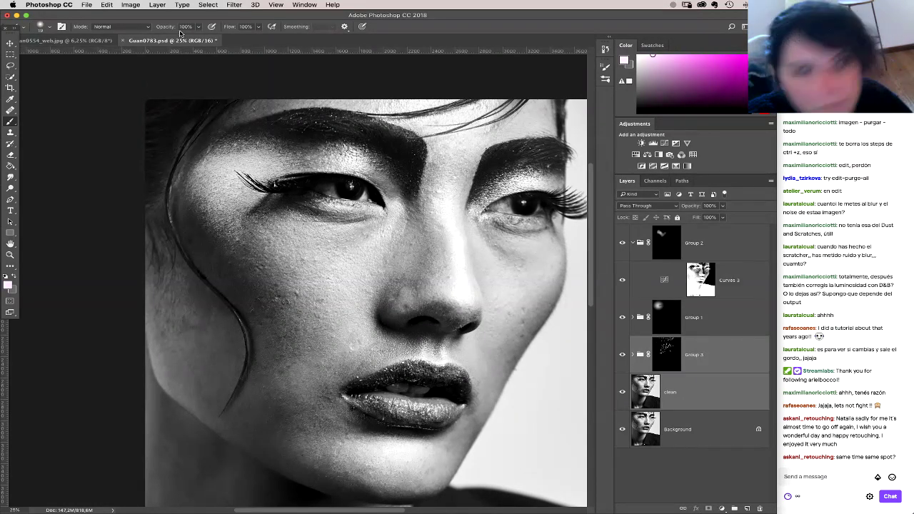
click(158, 5)
click(175, 321)
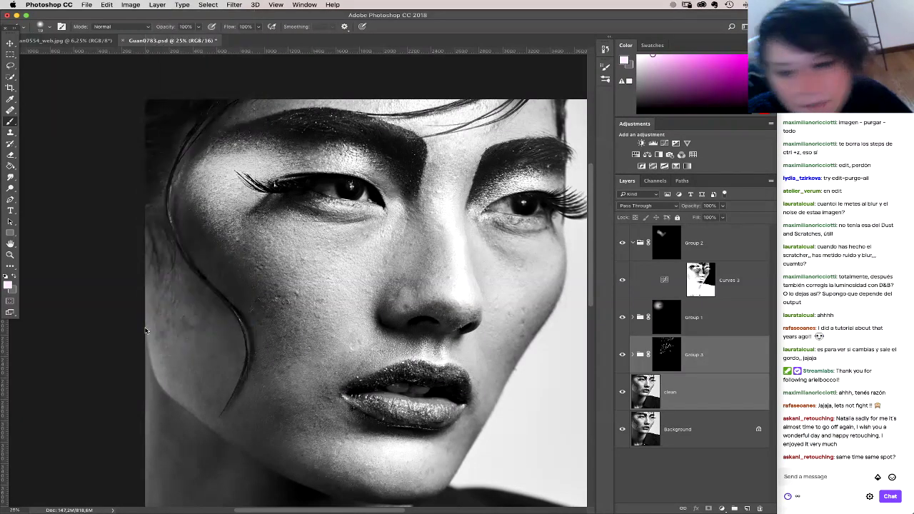
Step: Zoom in with the Zoom tool to 66.7% centred on the nose
click(10, 255)
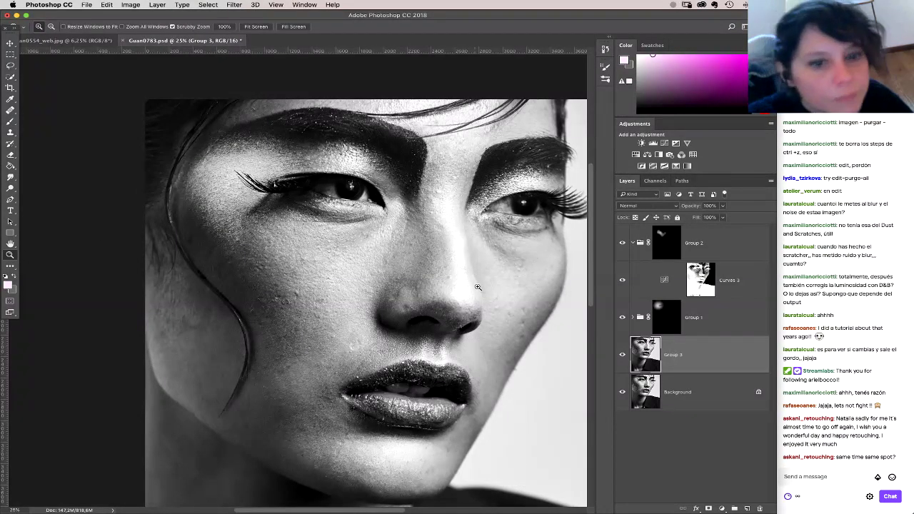
click(496, 297)
click(486, 278)
scroll(474, 253, right, 3)
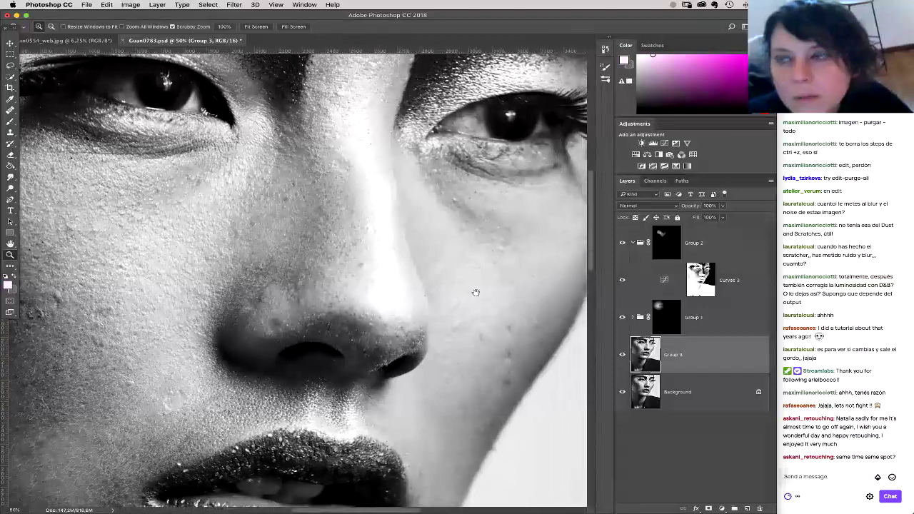
click(474, 294)
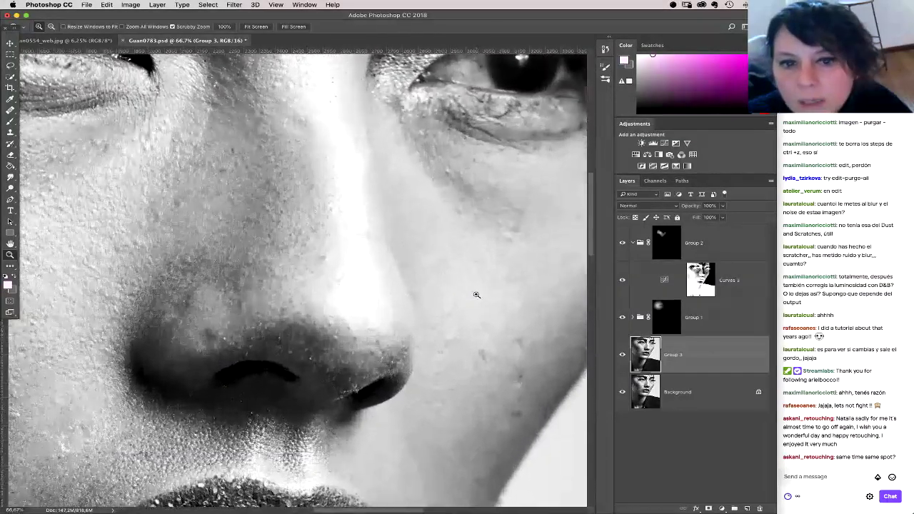
scroll(474, 286, down, 2)
click(16, 133)
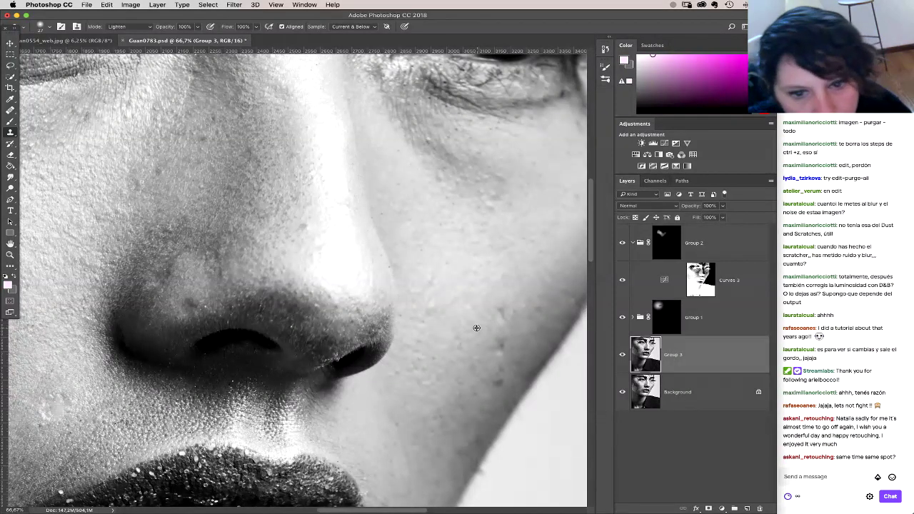
Step: Enlarge the clone brush slightly and pan toward the cheek beside the nose
right_click(511, 311)
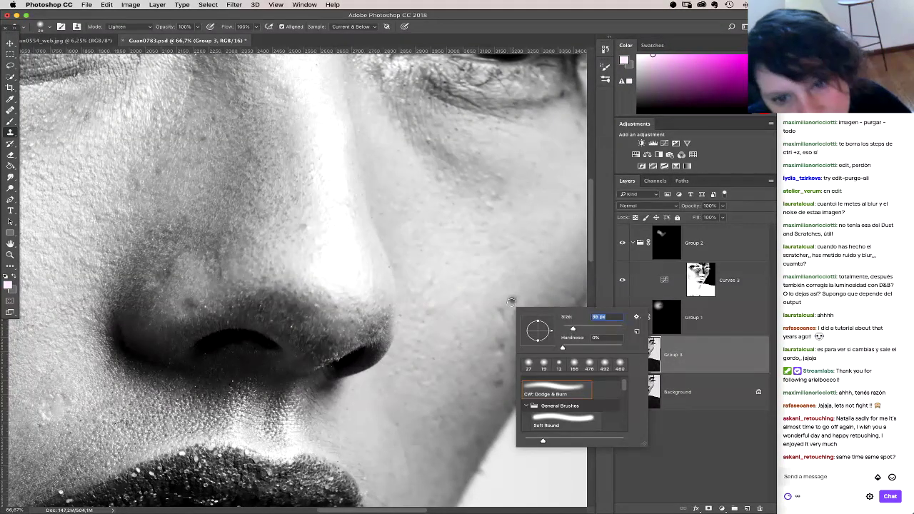
key(Return)
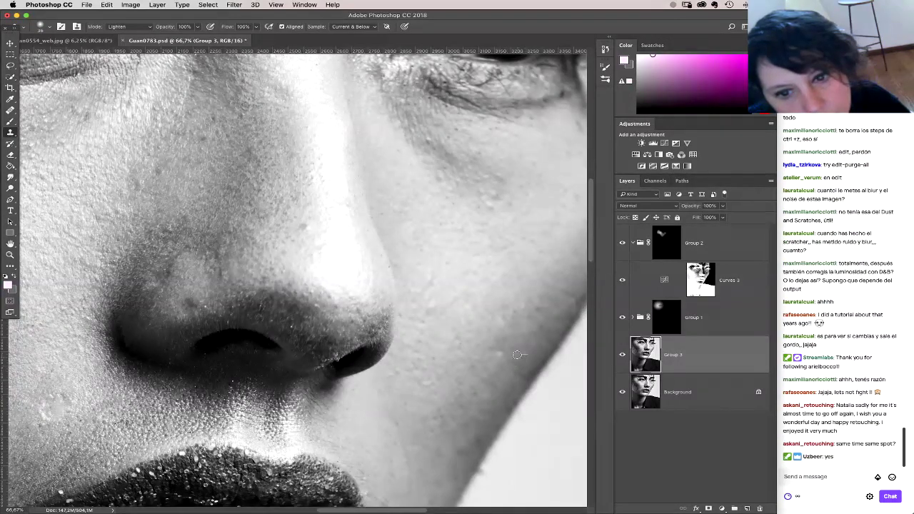
drag(449, 278, 491, 295)
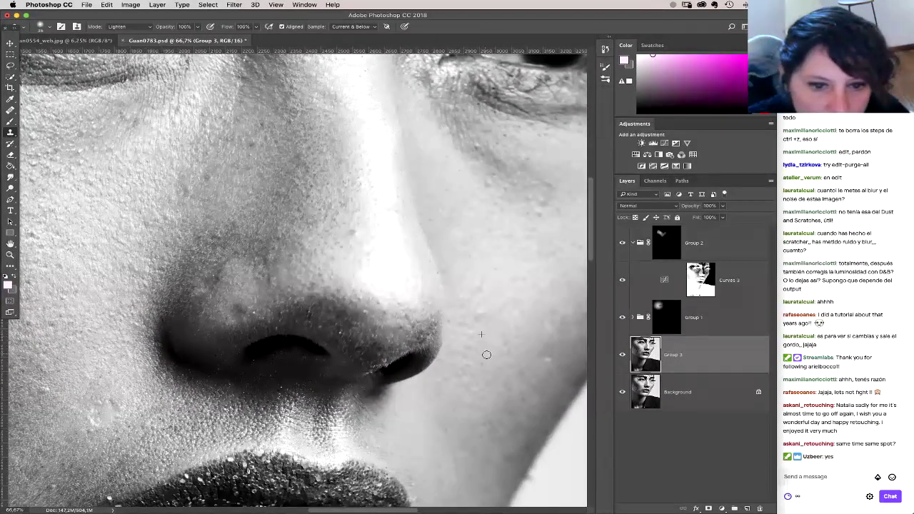
scroll(457, 307, up, 3)
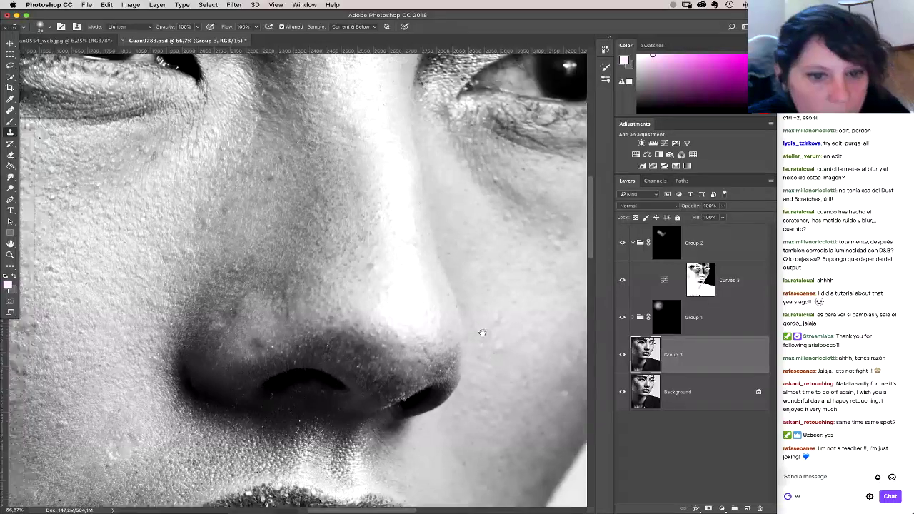
scroll(499, 214, right, 5)
scroll(500, 214, up, 3)
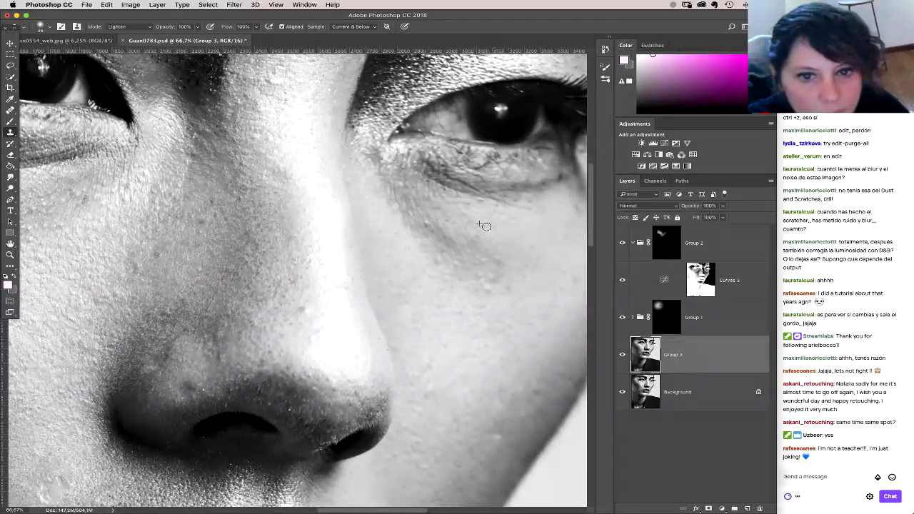
scroll(465, 229, right, 3)
scroll(465, 229, down, 2)
scroll(465, 229, right, 2)
scroll(465, 229, down, 1)
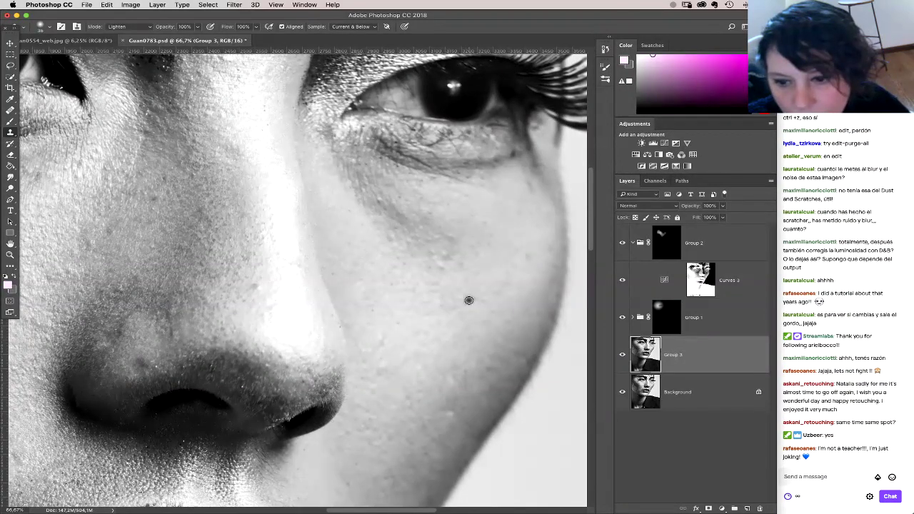
scroll(437, 298, down, 8)
scroll(437, 298, left, 4)
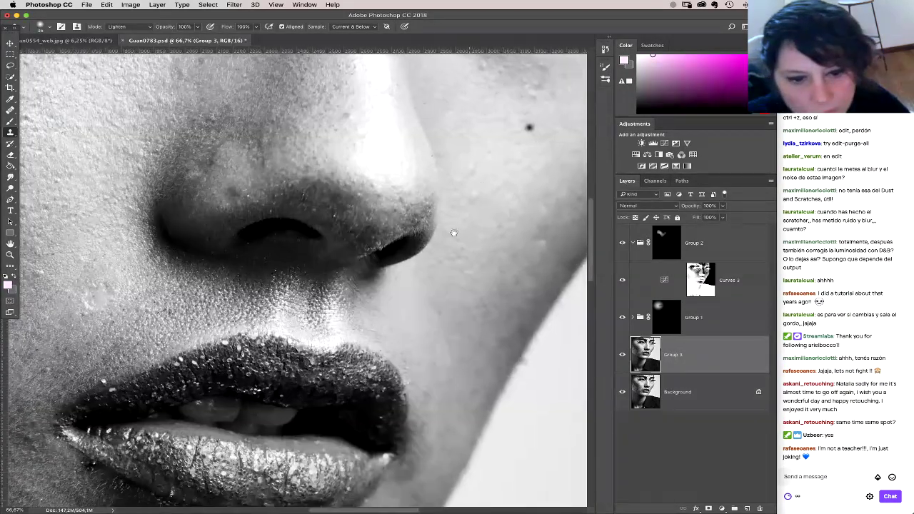
scroll(441, 253, down, 10)
scroll(441, 253, left, 7)
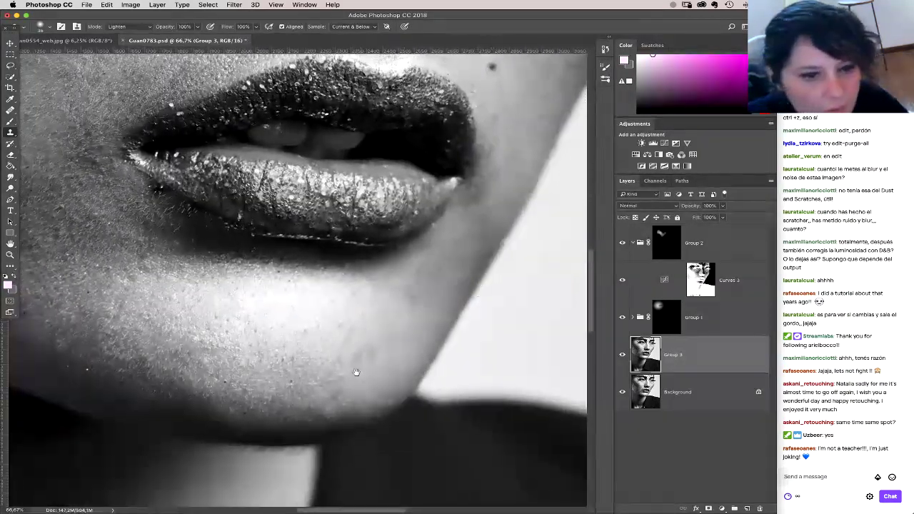
scroll(504, 340, left, 3)
scroll(503, 341, down, 1)
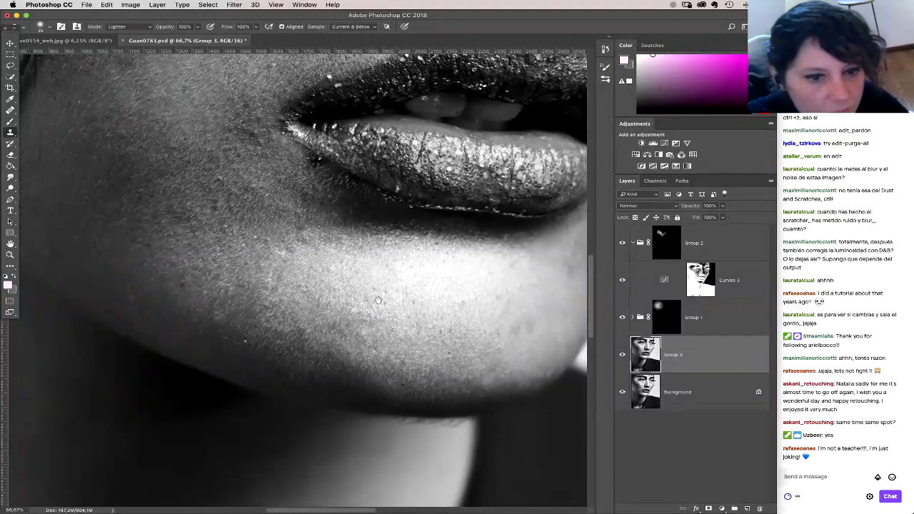
scroll(377, 300, up, 2)
scroll(378, 300, left, 1)
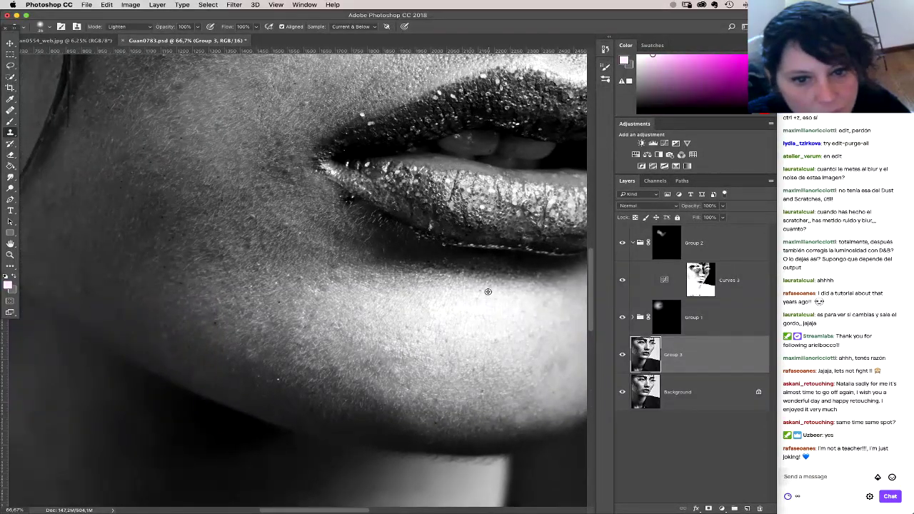
scroll(480, 331, left, 4)
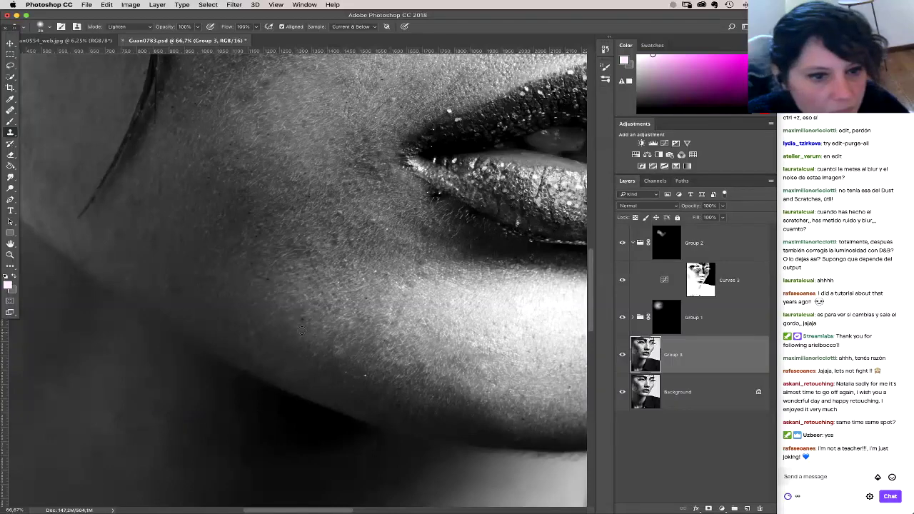
scroll(335, 318, up, 5)
scroll(335, 317, right, 2)
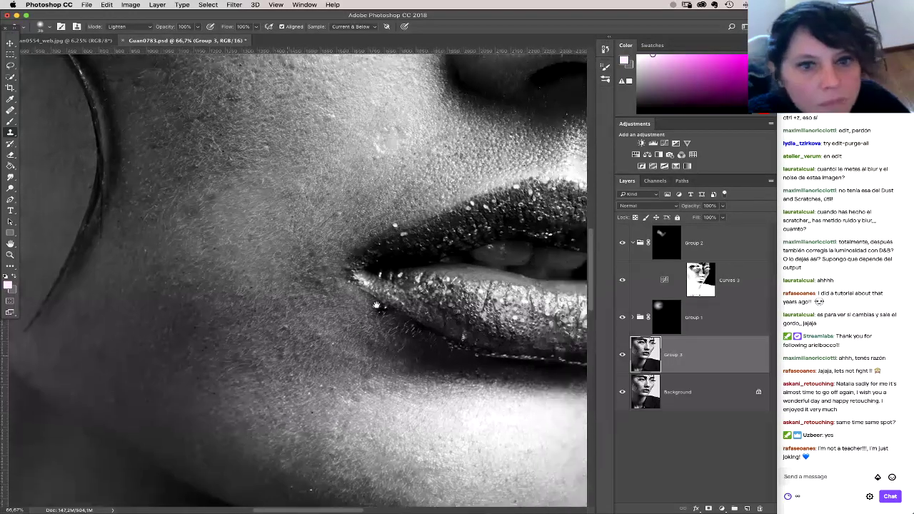
scroll(376, 306, up, 5)
scroll(376, 305, right, 3)
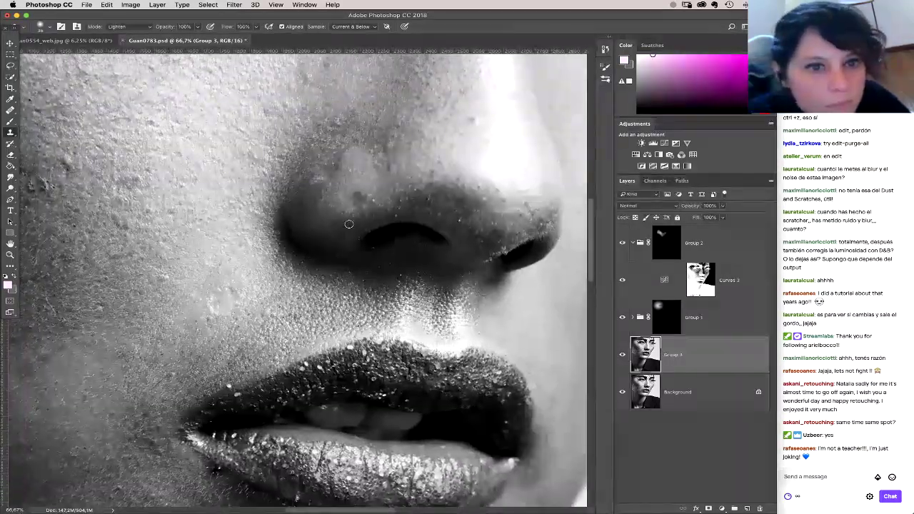
Step: Zoom in closer on the nose and bring the nostril curve into view
drag(374, 207, 448, 300)
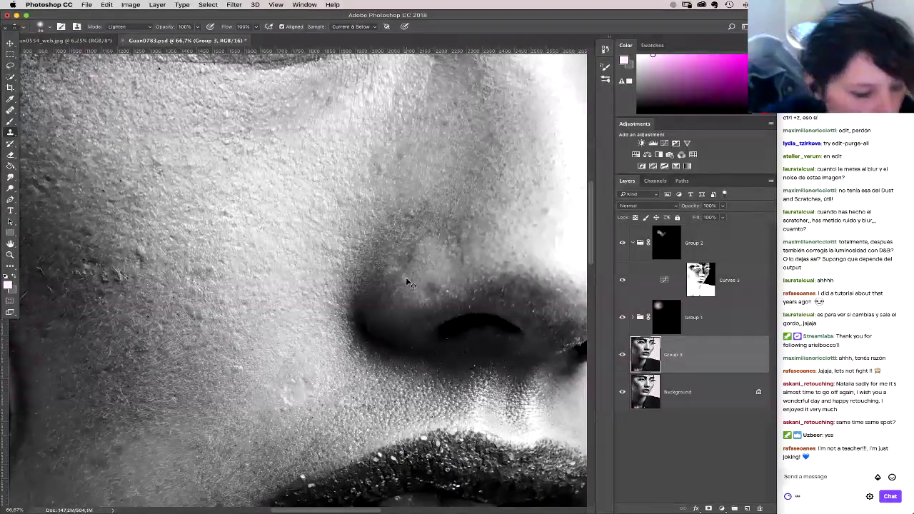
key(super+plus)
drag(537, 342, 374, 313)
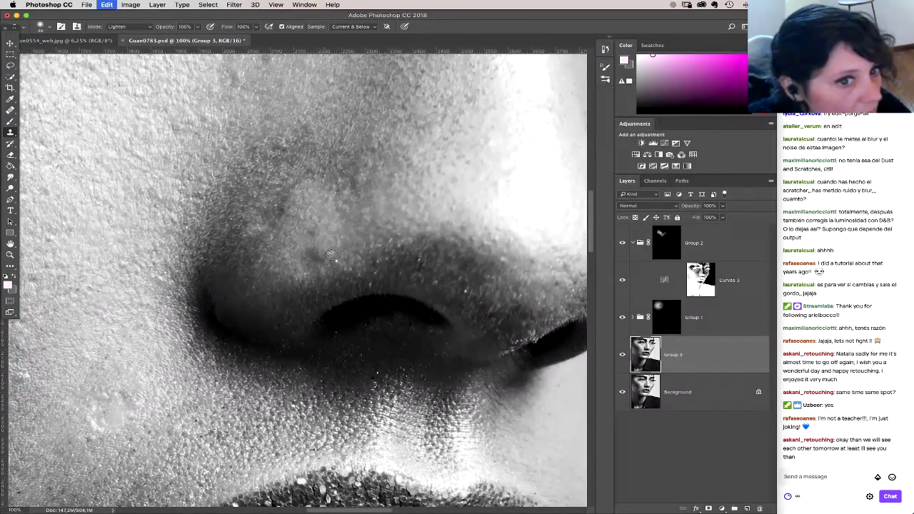
Step: Heal a small spot on the nose with the Healing Brush, then view the nose tip
click(11, 111)
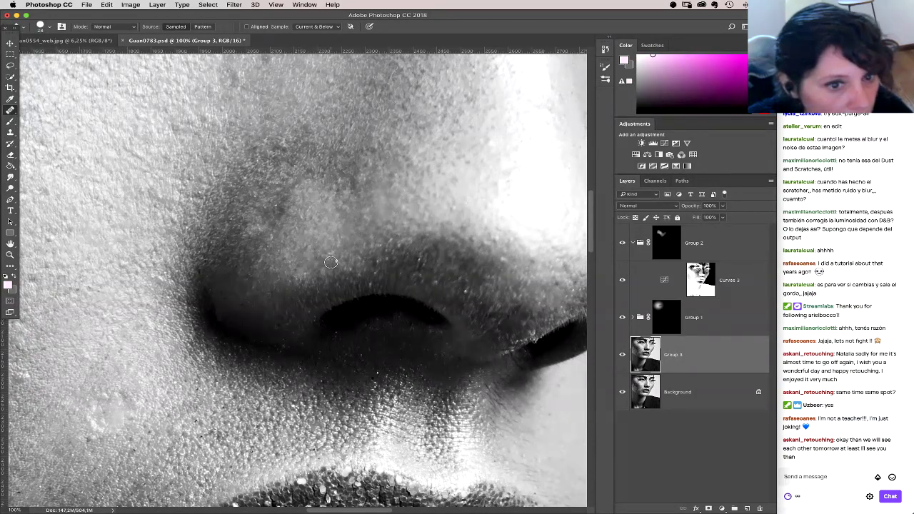
drag(306, 263, 333, 260)
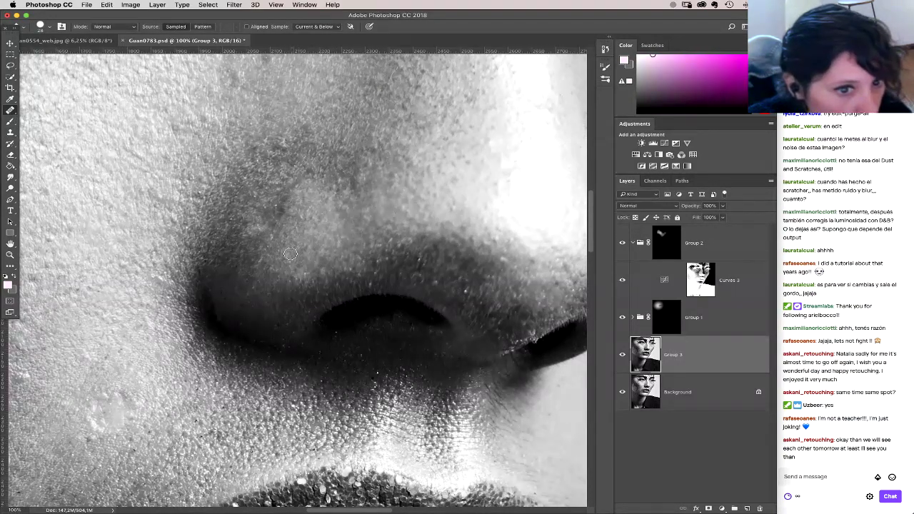
drag(376, 221, 321, 279)
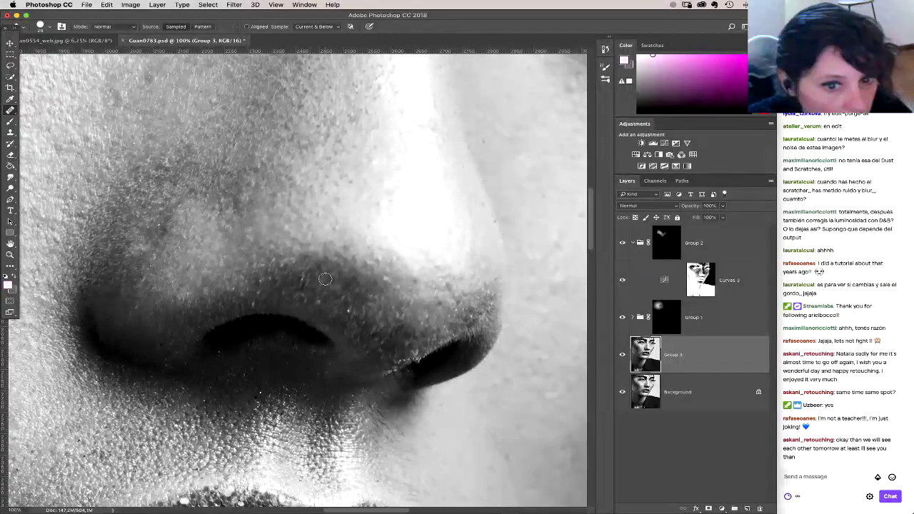
drag(447, 269, 393, 326)
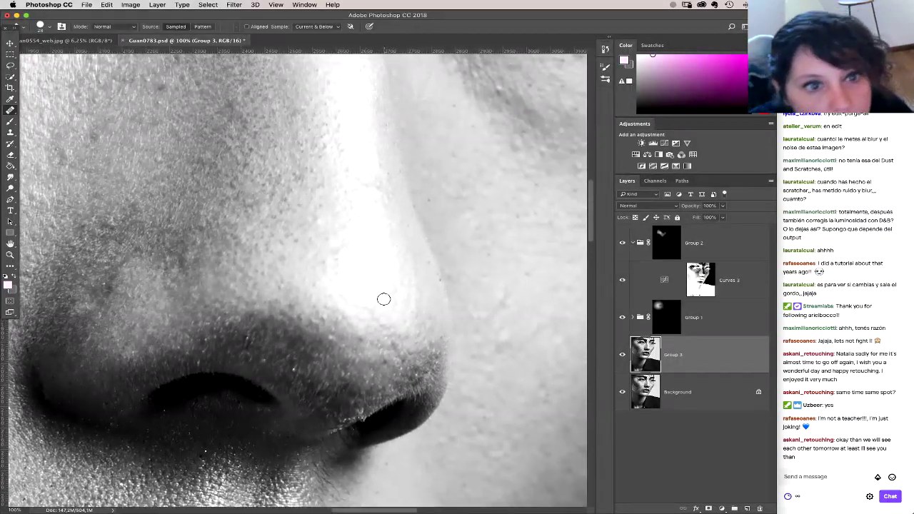
Step: Zoom out to the whole face and toggle the retouch off and on to compare
key(super+minus)
key(super+minus)
key(super+minus)
key(super+minus)
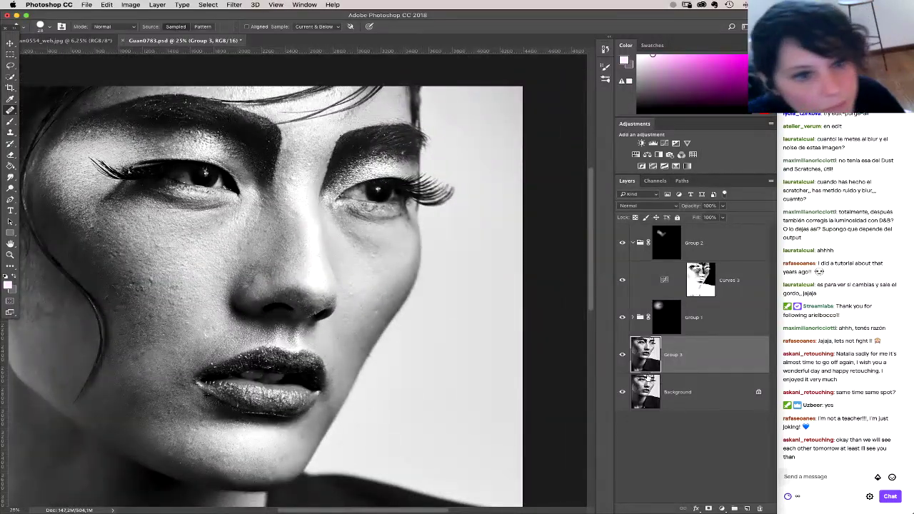
alt+click(622, 392)
alt+click(621, 392)
Step: Reposition the face and zoom into the left cheek skin
drag(268, 309, 370, 282)
key(z)
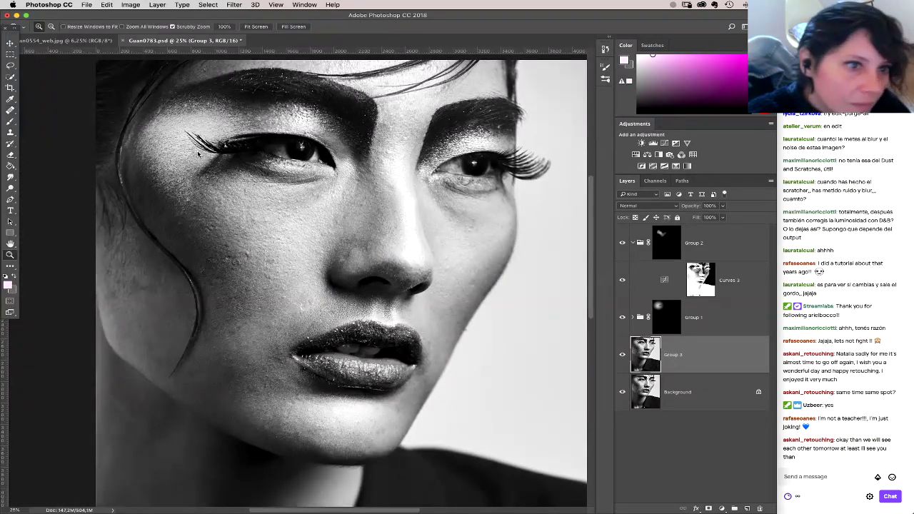
drag(254, 278, 297, 310)
click(297, 312)
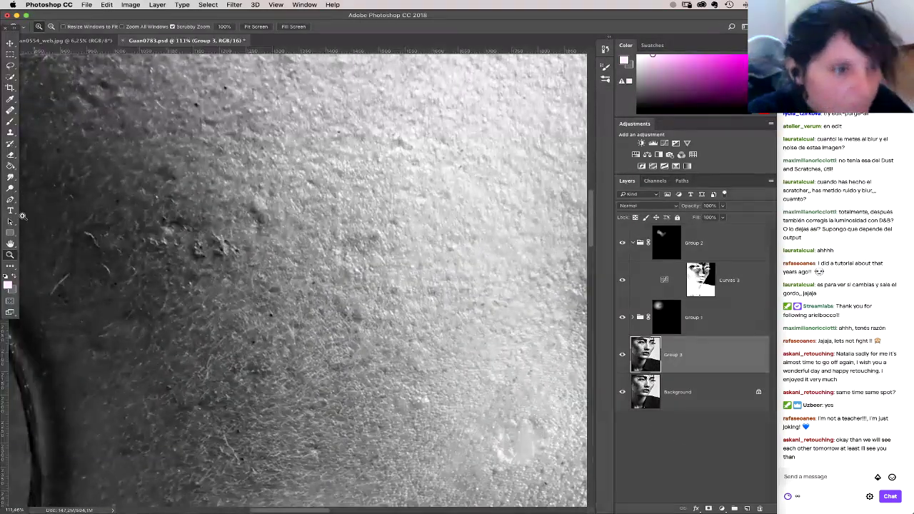
Step: Zoom further into the cheek and set the Clone Stamp to Darken mode with adjusted brush
click(210, 207)
click(10, 132)
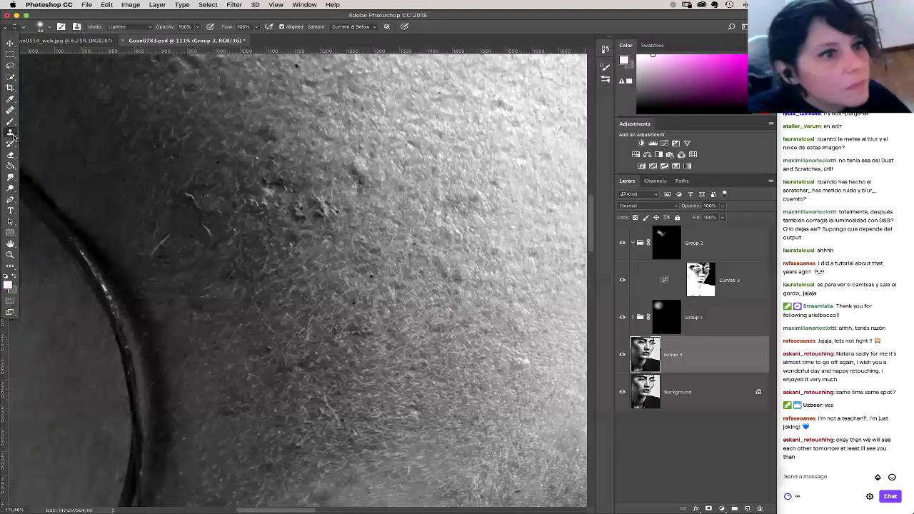
click(120, 26)
click(125, 32)
right_click(173, 283)
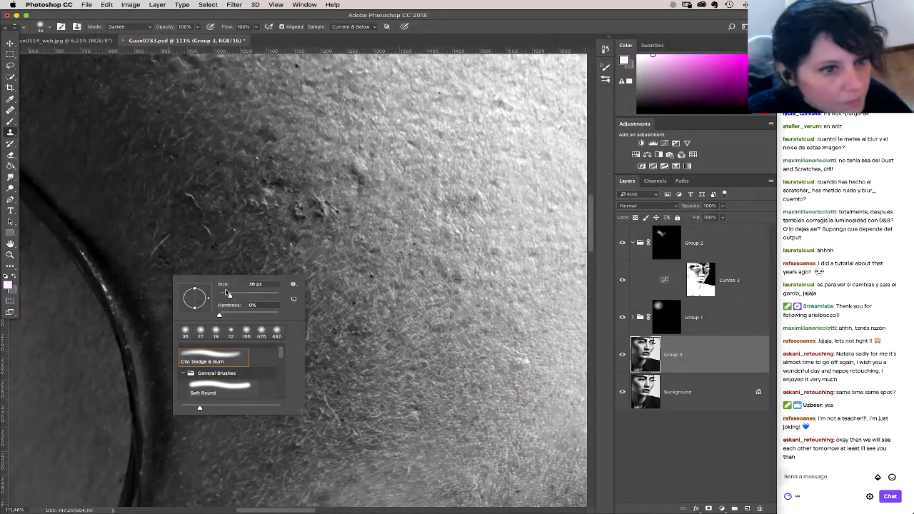
alt+click(138, 241)
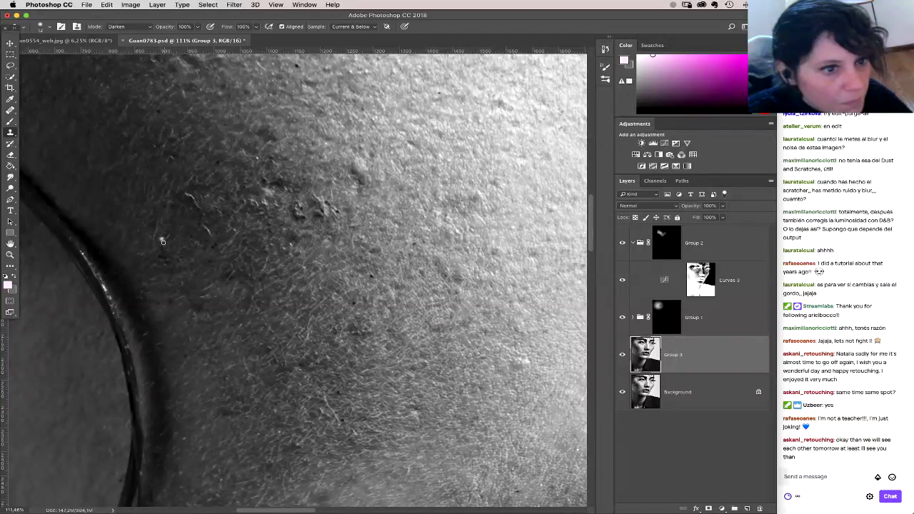
Step: Clone over the bright cheek specks along the hair strand, then zoom out to check
drag(189, 193, 214, 239)
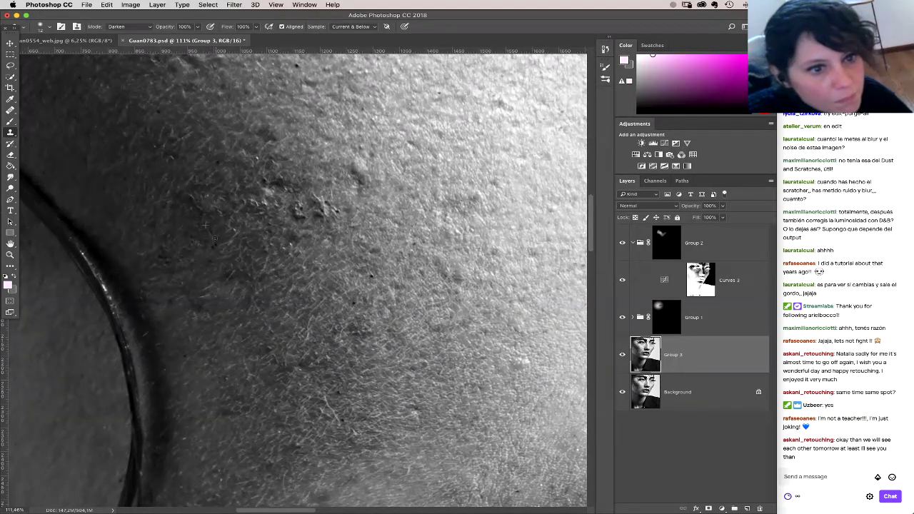
scroll(320, 347, down, 5)
scroll(321, 347, left, 3)
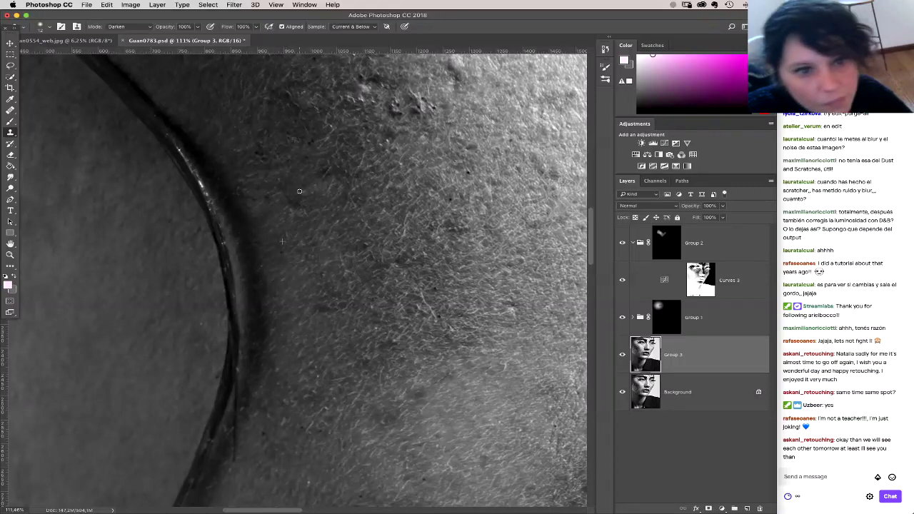
scroll(325, 242, right, 2)
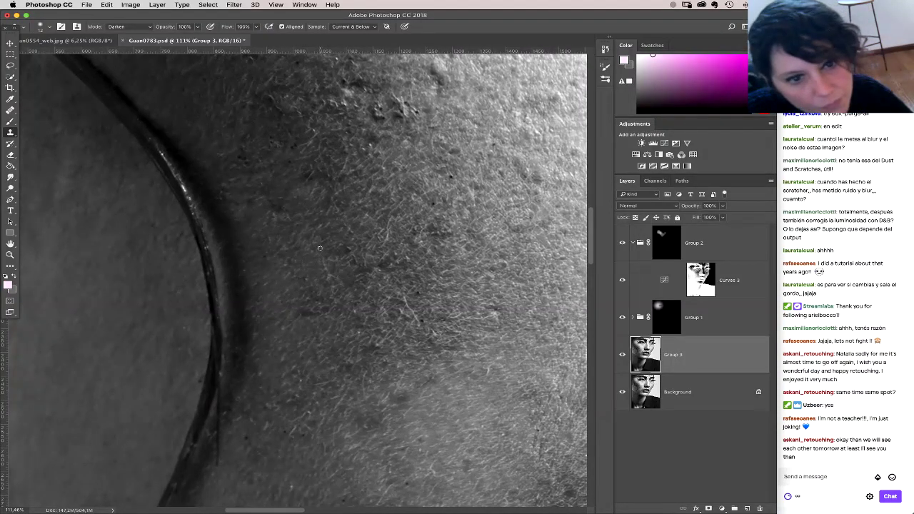
mouse_move(356, 237)
mouse_down()
mouse_move(341, 295)
mouse_move(366, 259)
mouse_move(389, 321)
mouse_up()
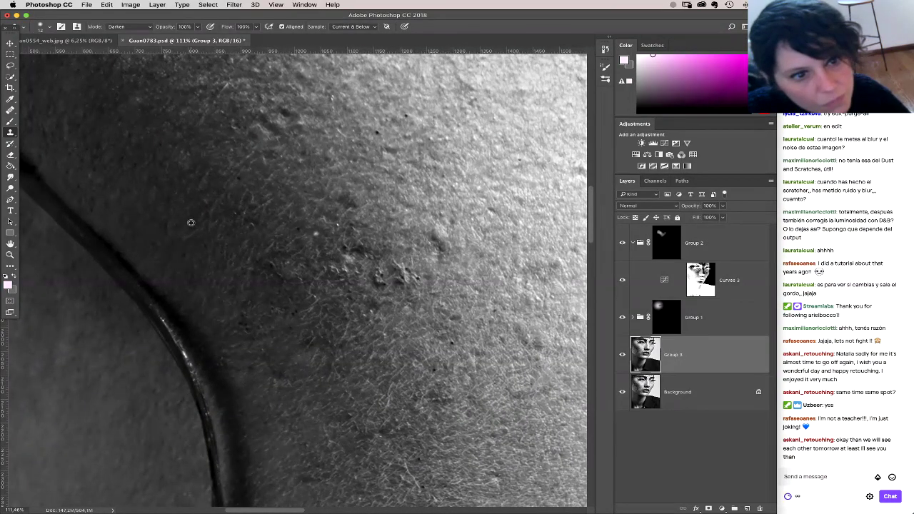
mouse_move(228, 263)
mouse_down()
mouse_move(230, 275)
mouse_move(223, 210)
mouse_up()
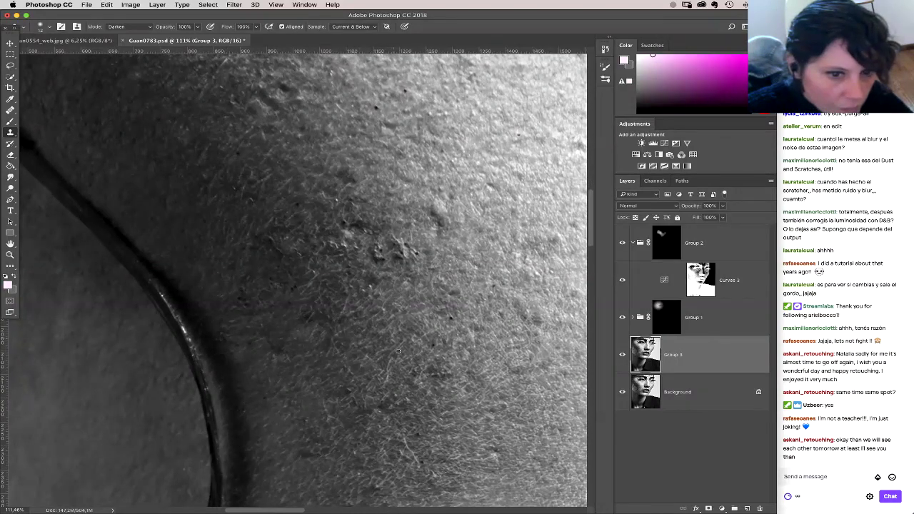
key(super+minus)
key(super+minus)
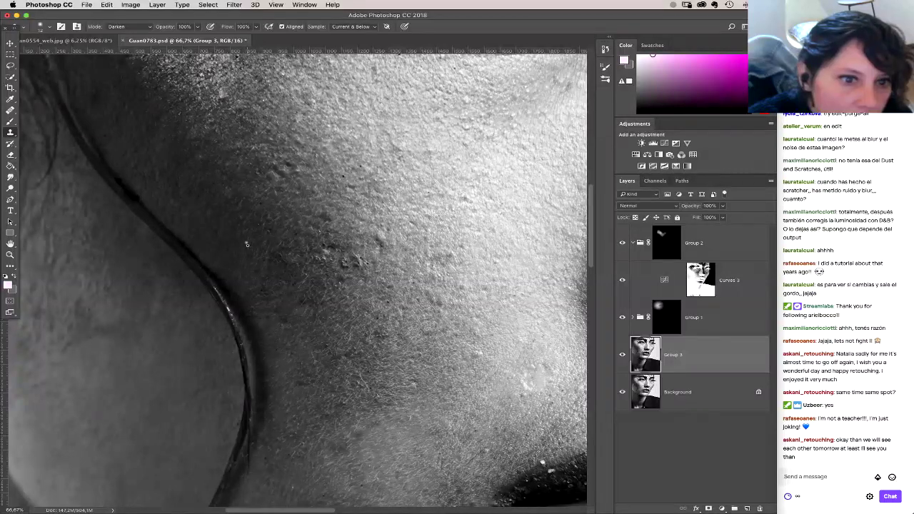
click(118, 28)
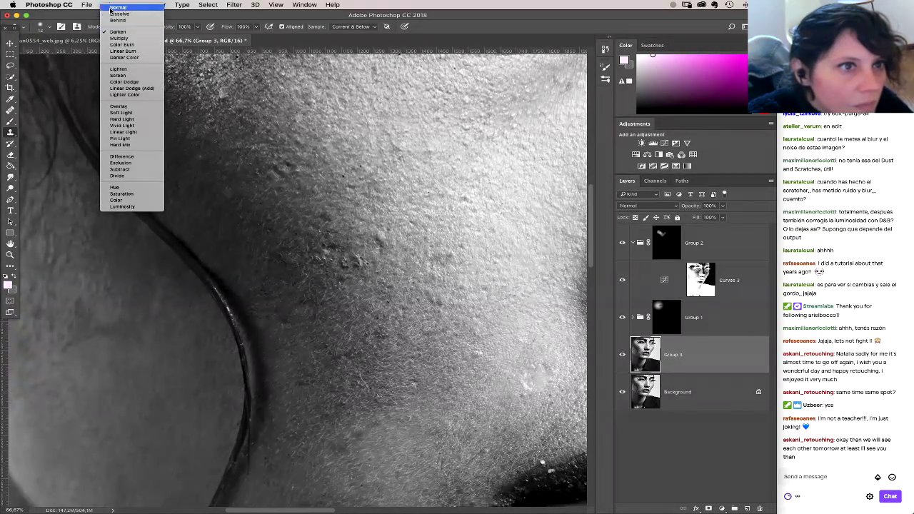
Step: Keep the blend mode unchanged, switch to the Healing Brush and heal a dark cheek spot
key(Escape)
click(11, 111)
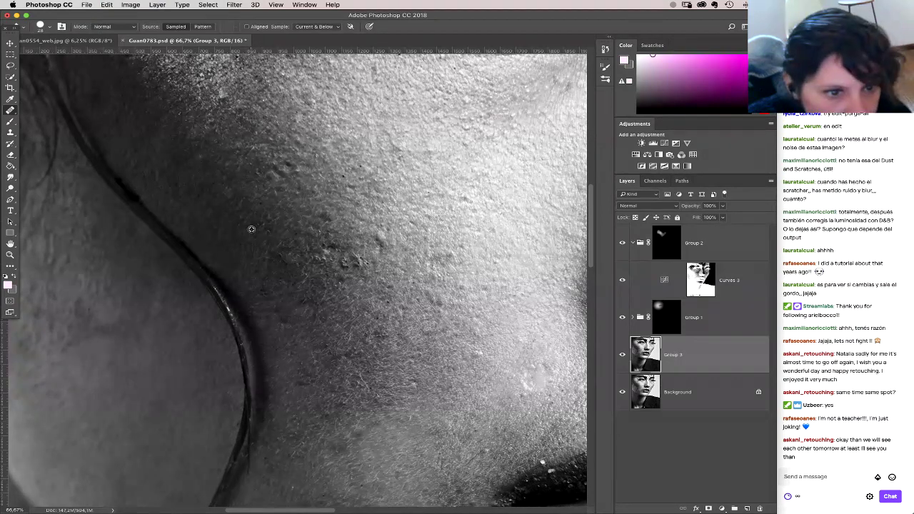
click(300, 255)
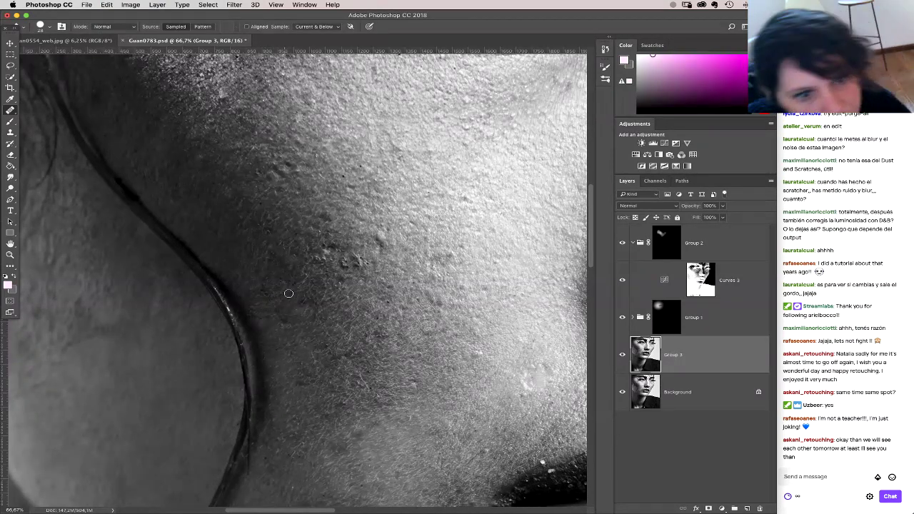
right_click(295, 292)
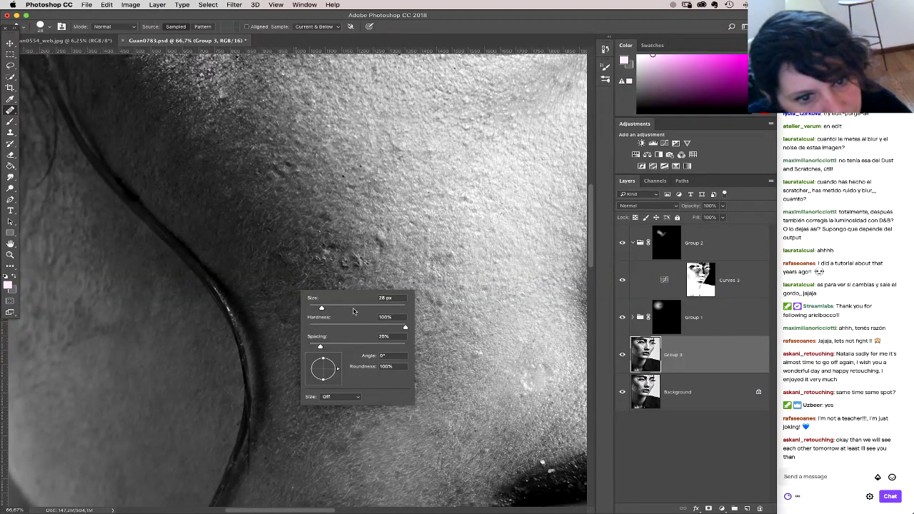
alt+click(240, 243)
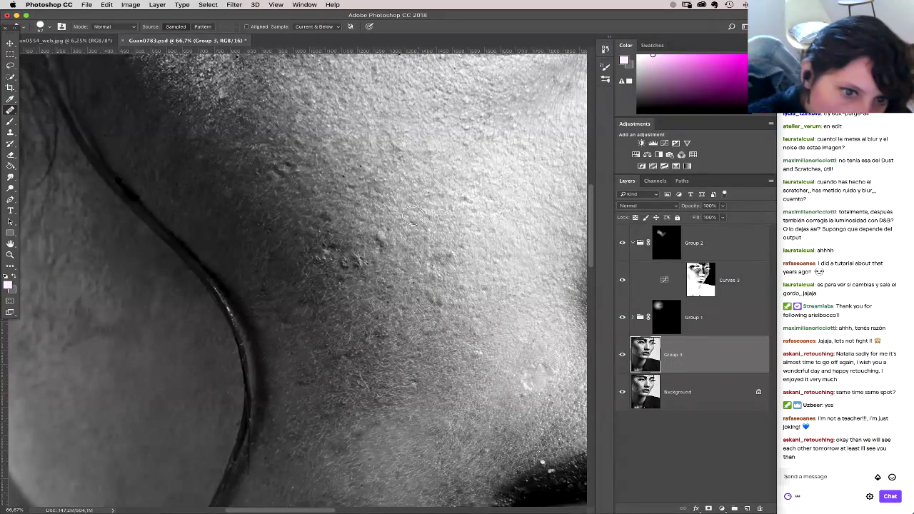
Step: Shrink the healing brush to 43 px and heal specks on the lower and mid cheek
click(446, 354)
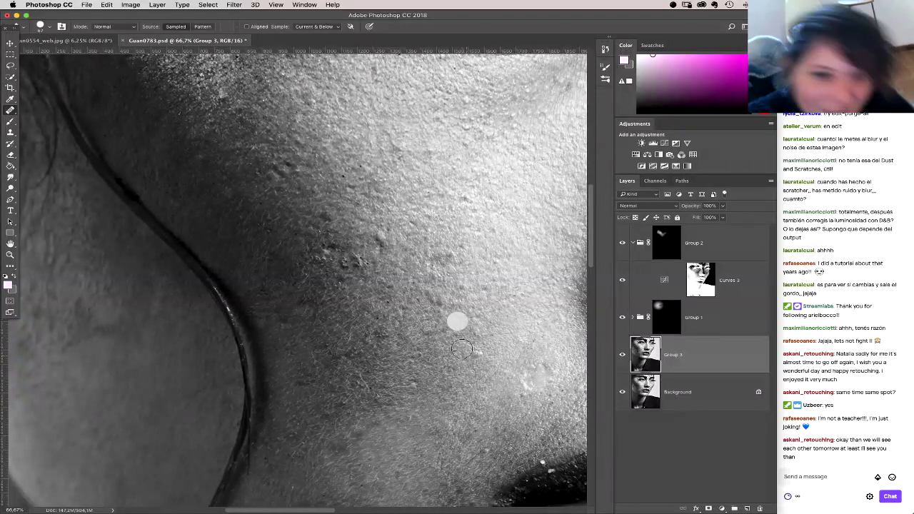
right_click(469, 291)
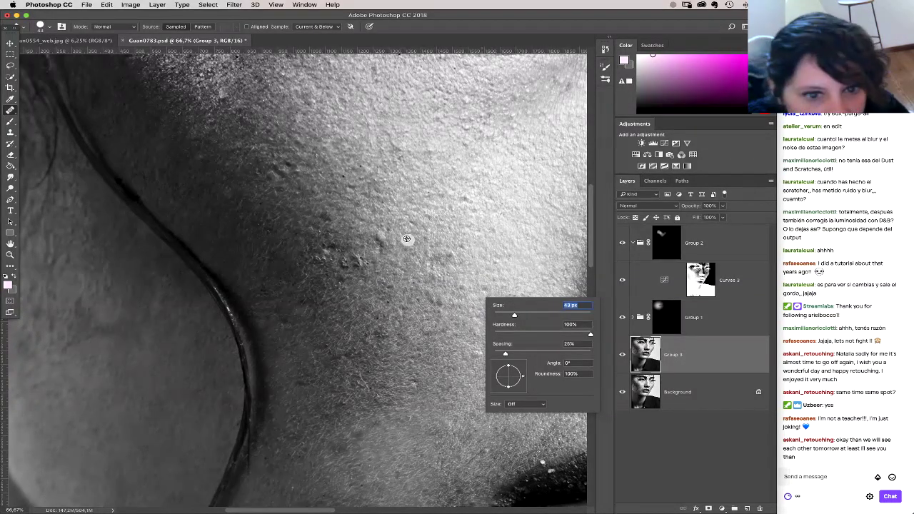
key(Escape)
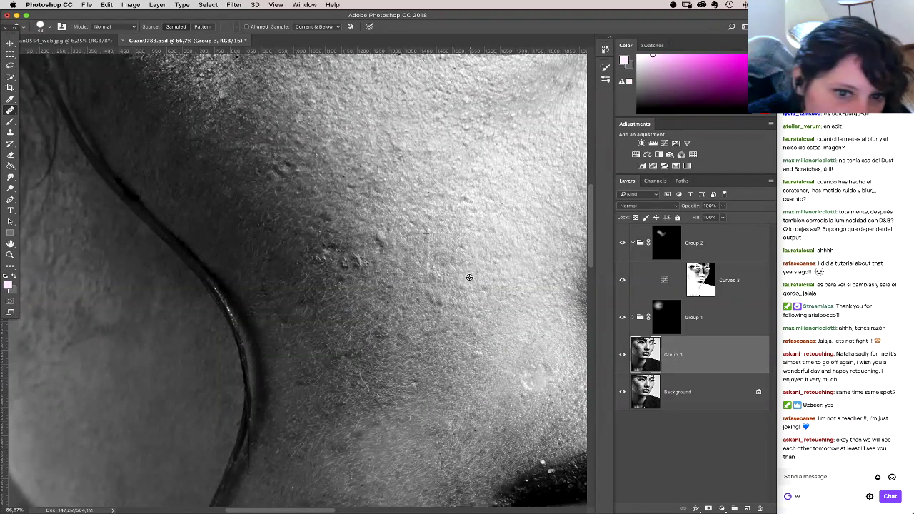
alt+click(447, 289)
click(433, 296)
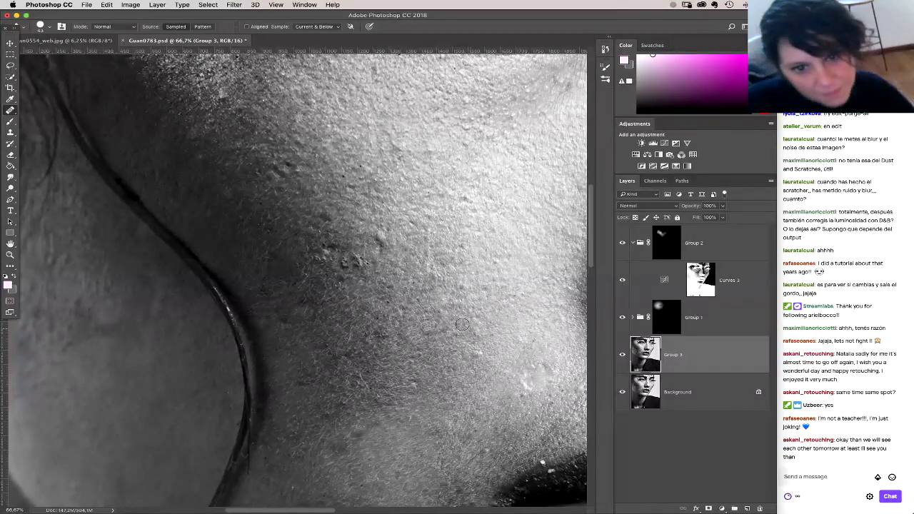
click(443, 327)
click(386, 248)
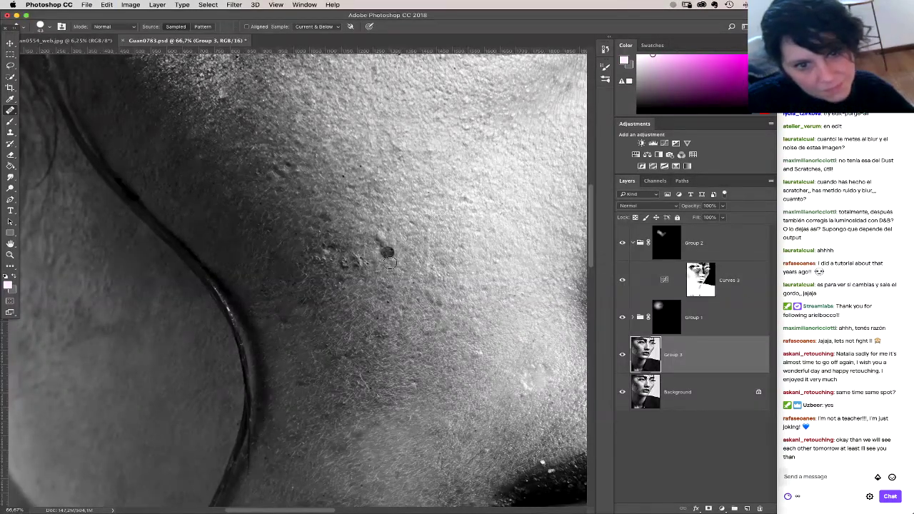
click(361, 224)
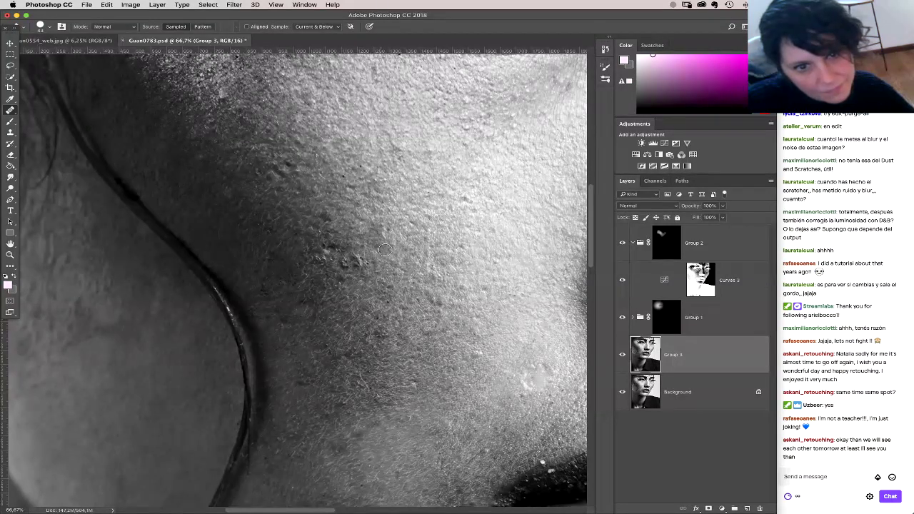
click(360, 297)
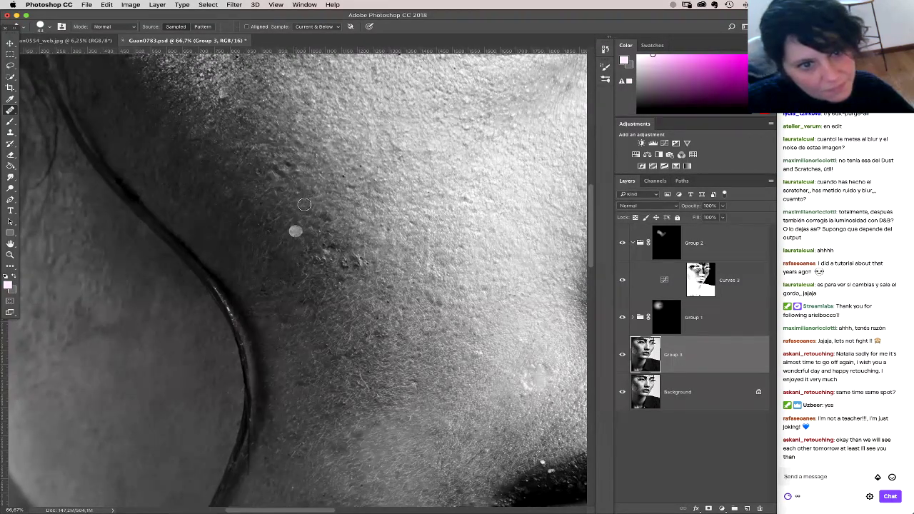
Step: Heal the dark specks and speckle clusters across the neck skin
click(336, 255)
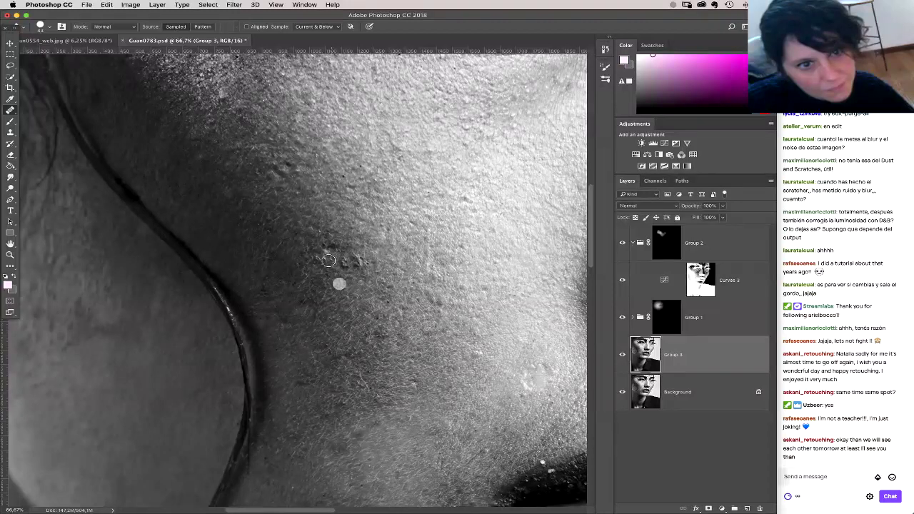
click(305, 201)
click(284, 177)
click(306, 205)
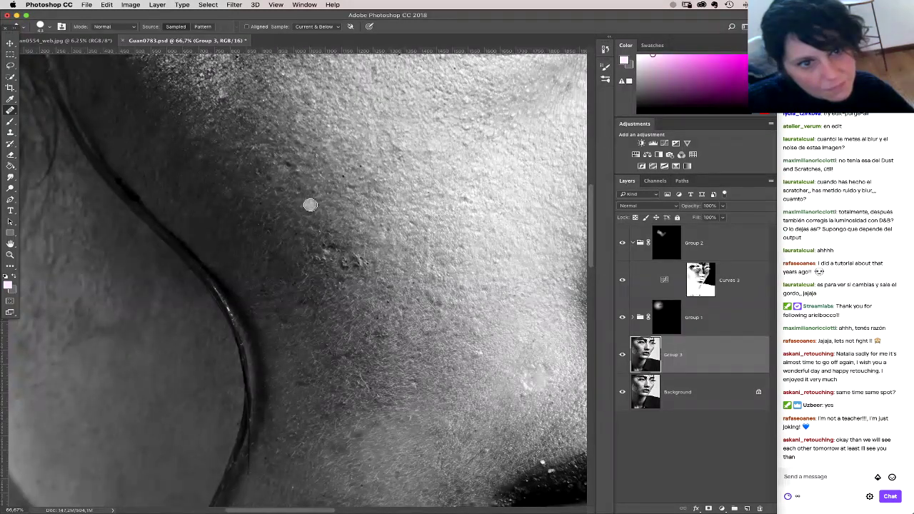
click(320, 227)
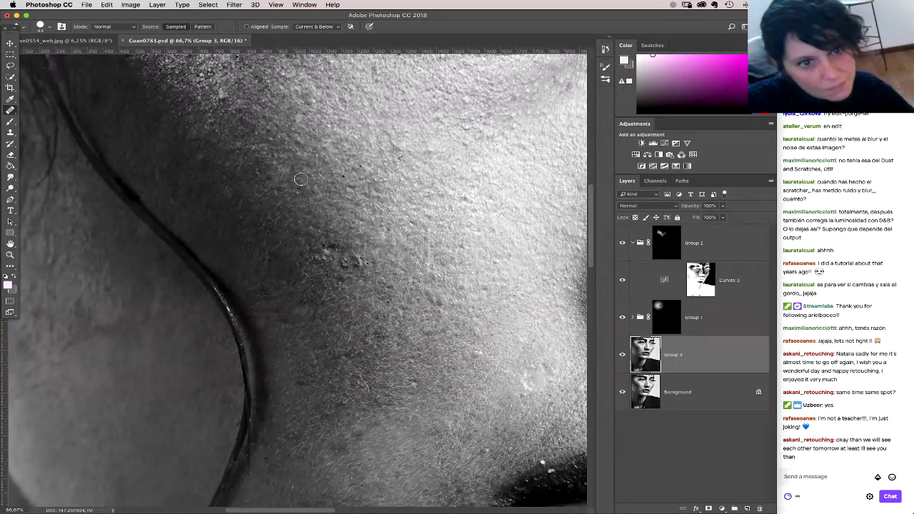
click(311, 244)
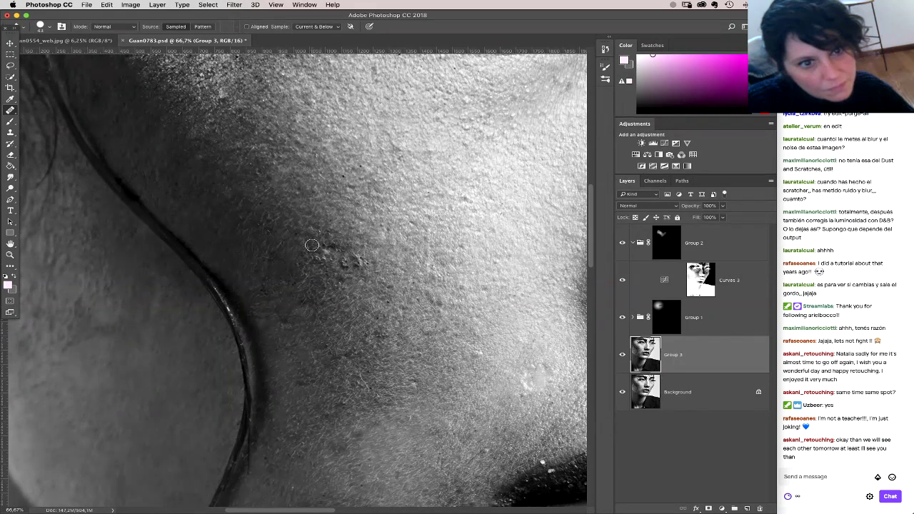
click(301, 229)
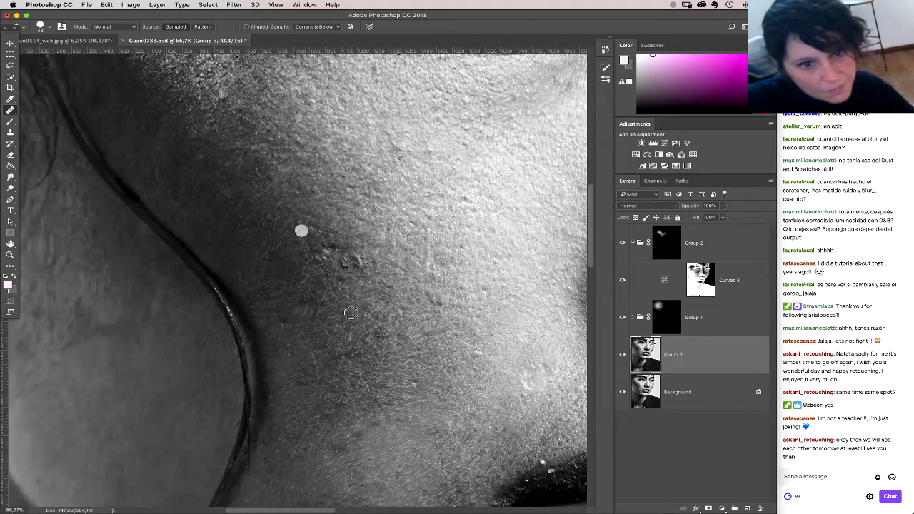
drag(337, 264, 374, 265)
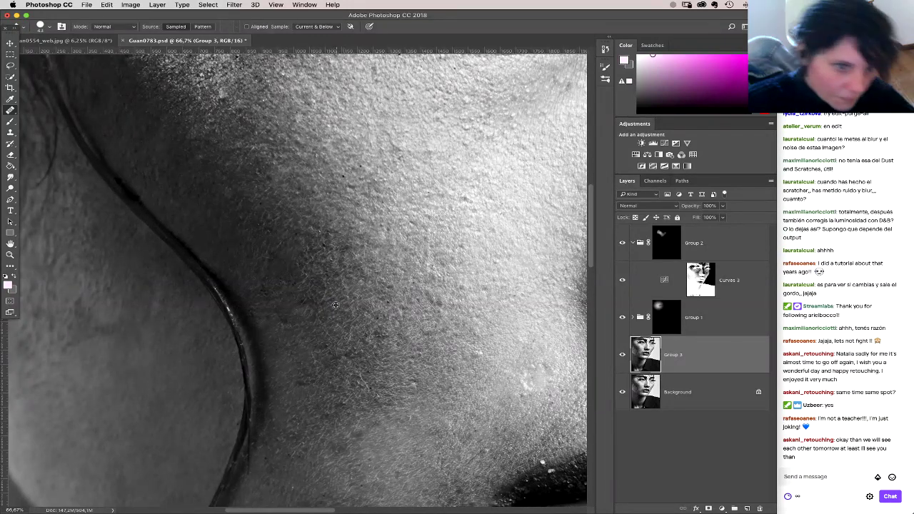
drag(317, 338, 379, 359)
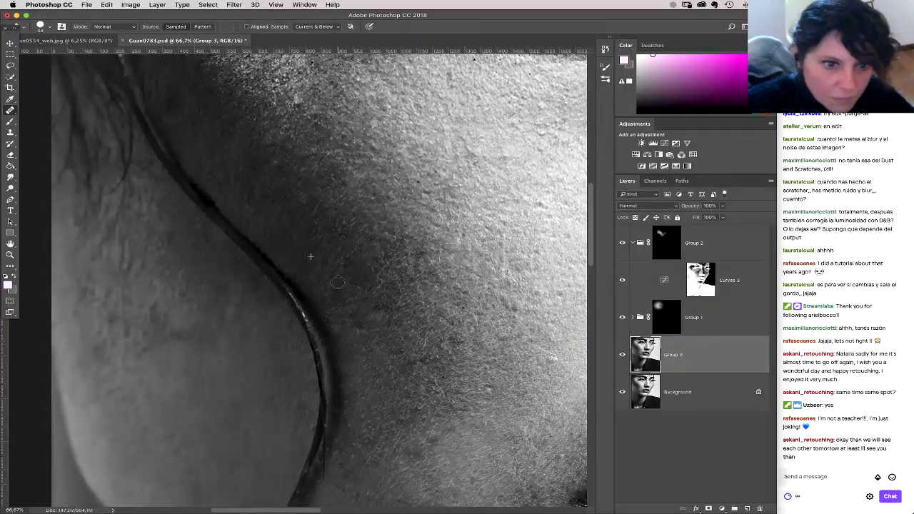
mouse_move(338, 281)
mouse_down()
mouse_move(330, 277)
mouse_move(325, 290)
mouse_move(345, 329)
mouse_move(336, 317)
mouse_up()
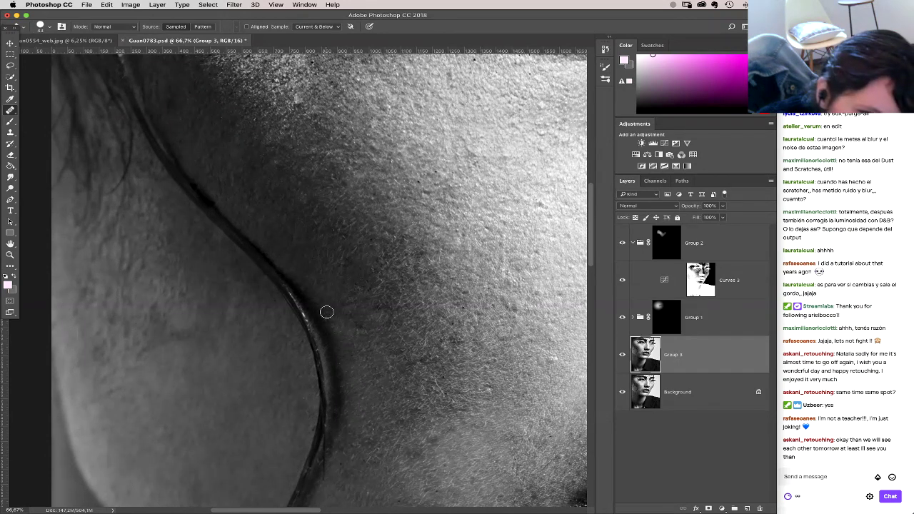
mouse_move(340, 307)
mouse_down()
mouse_move(381, 363)
mouse_move(363, 364)
mouse_up()
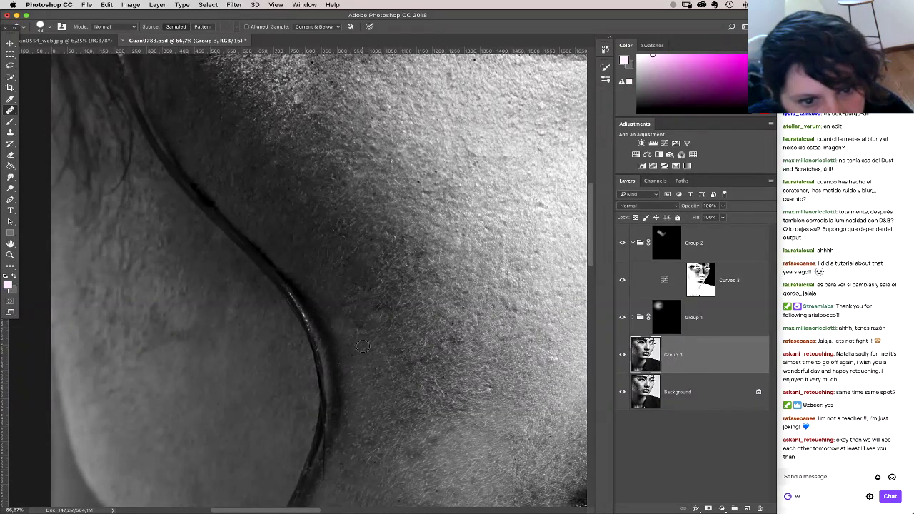
Step: Resize the brush, clone over a bright cheek patch, then undo that clone stroke
scroll(347, 373, right, 3)
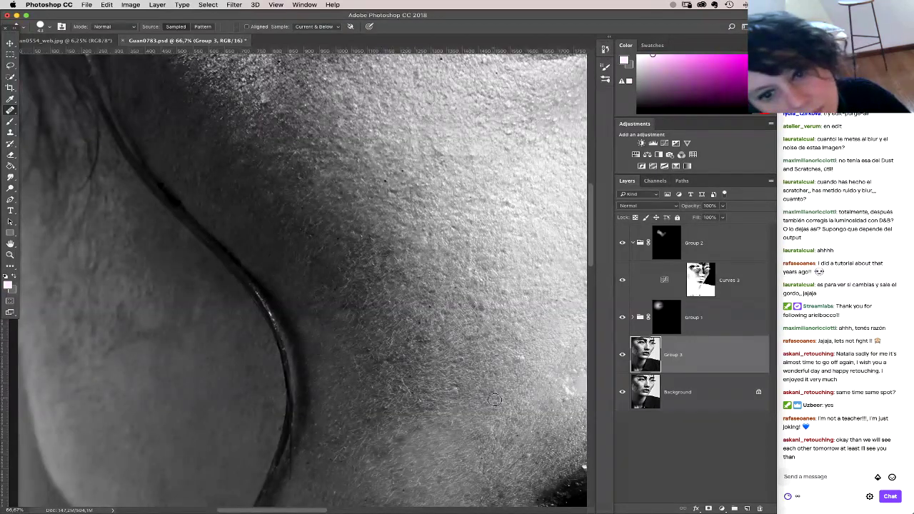
right_click(494, 399)
key(Return)
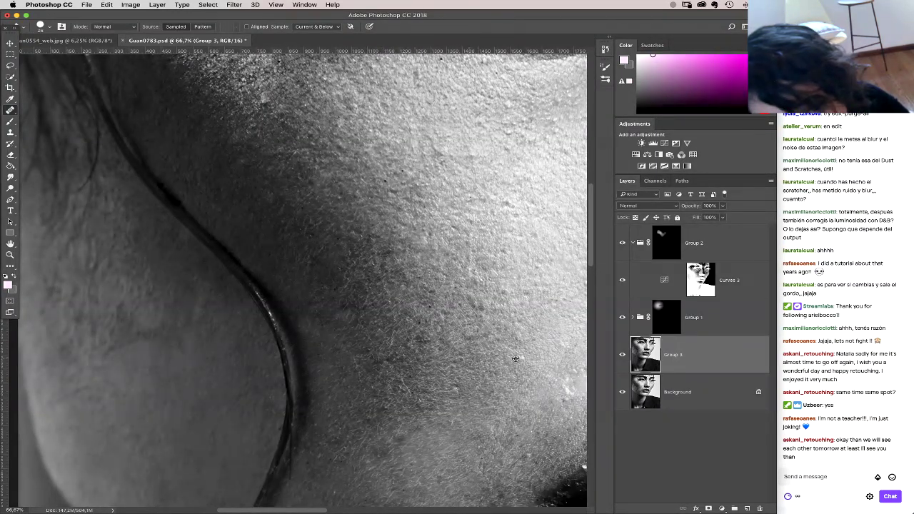
scroll(506, 360, right, 4)
scroll(506, 361, down, 2)
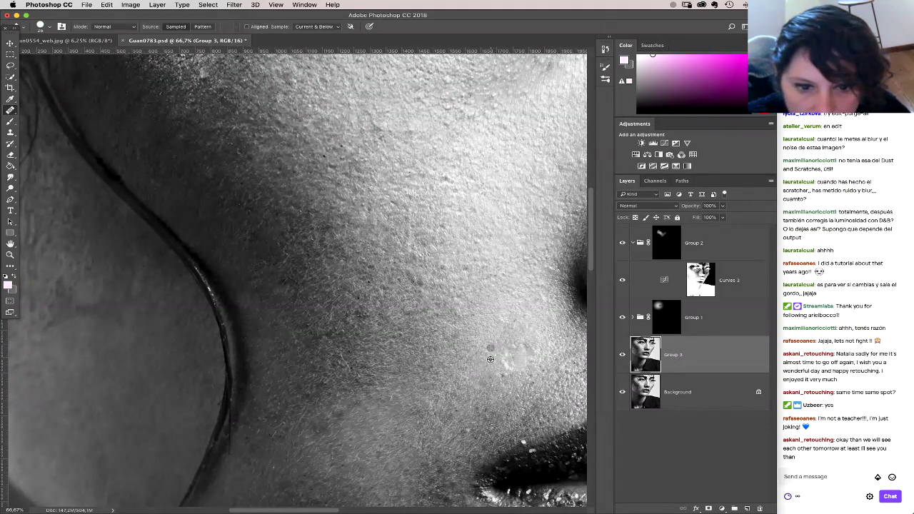
mouse_move(504, 372)
mouse_down()
mouse_move(503, 352)
mouse_move(510, 371)
mouse_move(519, 348)
mouse_move(528, 361)
mouse_up()
key(super+alt+z)
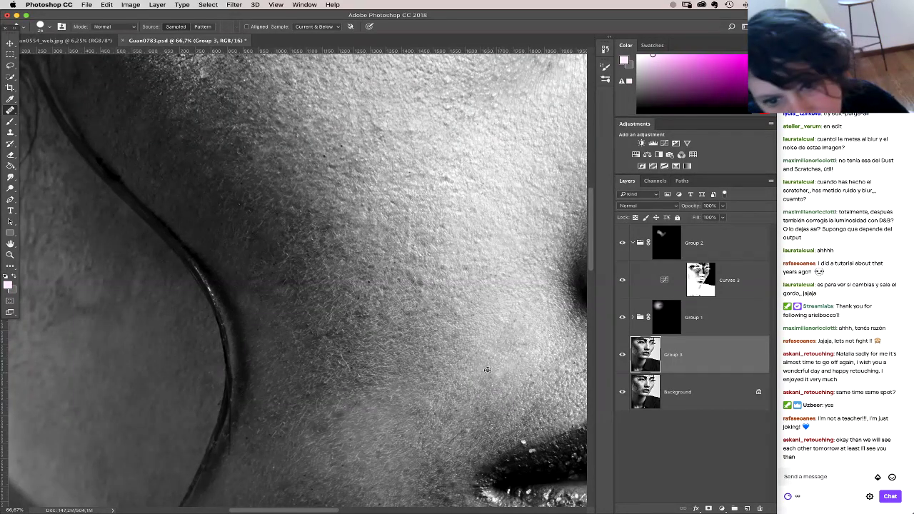
Step: Heal a small speck on the cheek and move to another cheek area
scroll(500, 357, down, 3)
scroll(500, 357, right, 2)
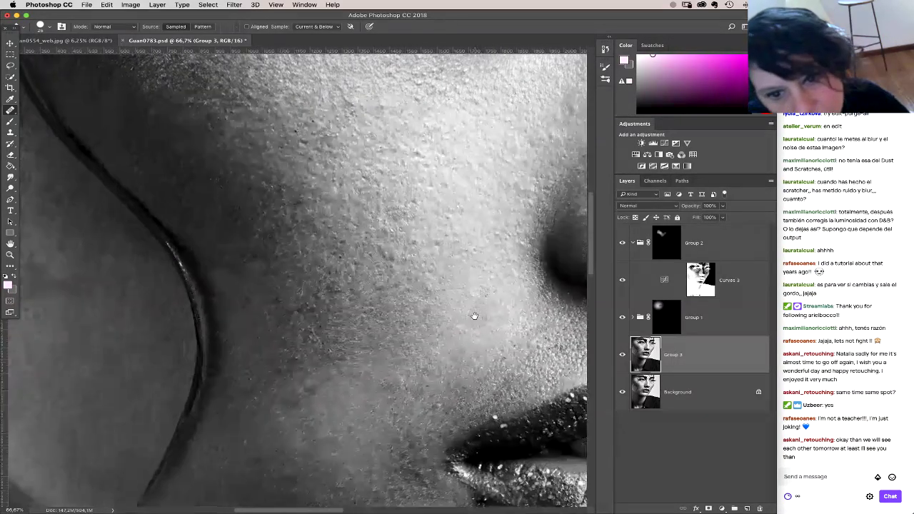
scroll(438, 398, down, 5)
scroll(439, 398, right, 2)
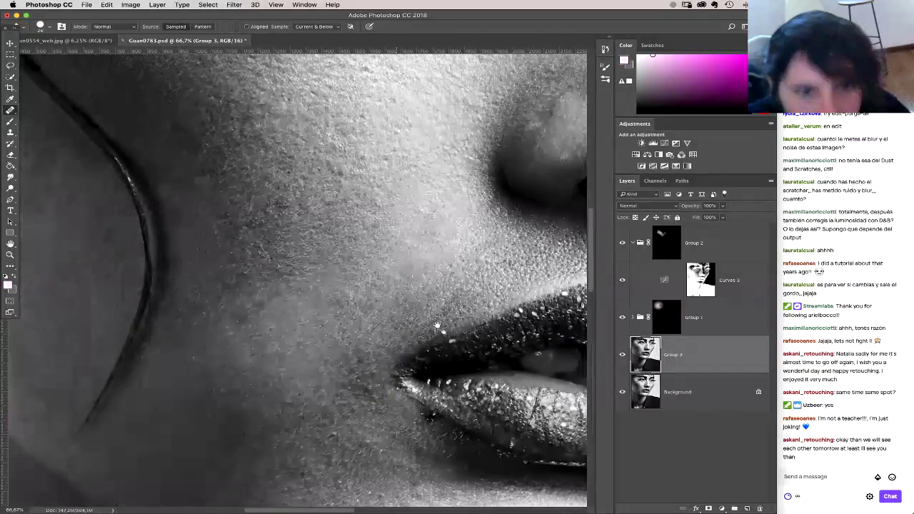
scroll(391, 226, up, 5)
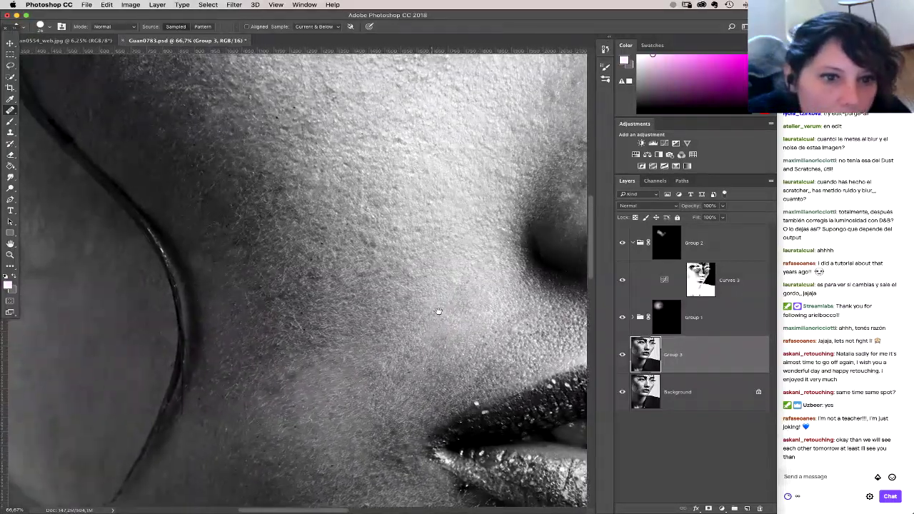
scroll(400, 314, left, 3)
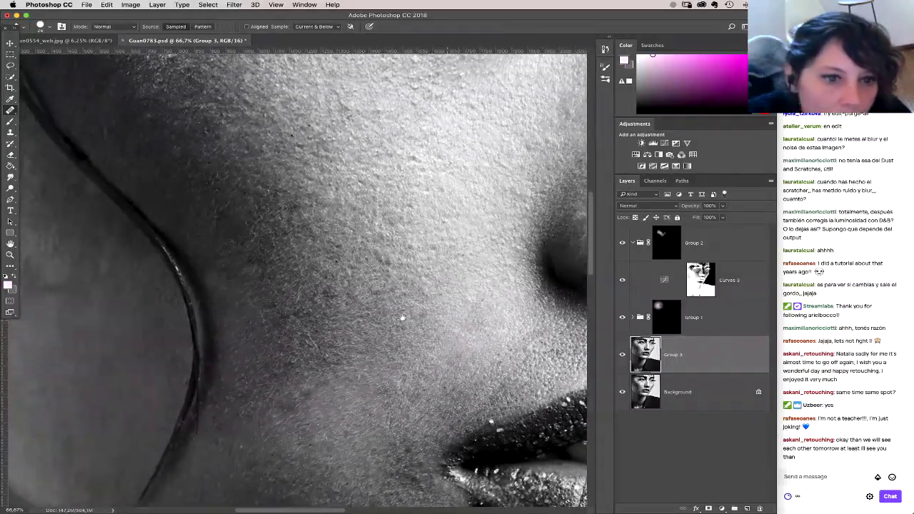
click(330, 340)
drag(361, 312, 396, 332)
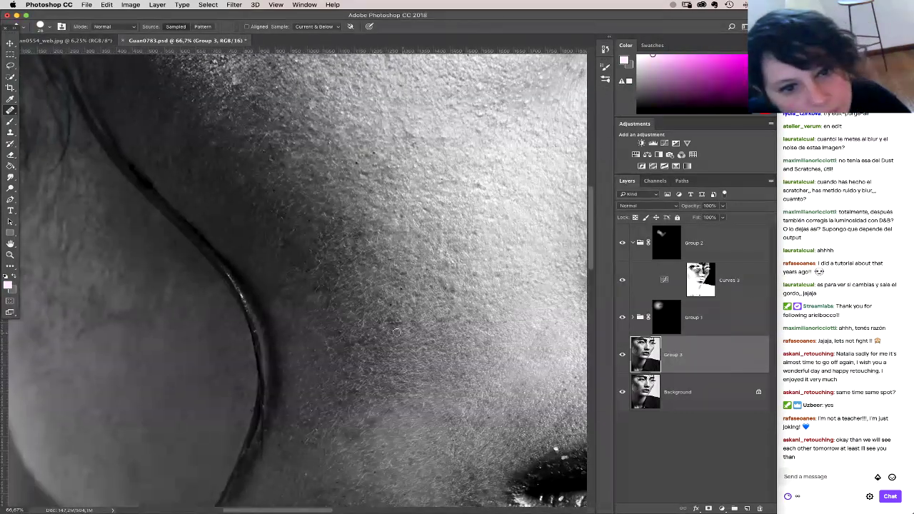
Step: Heal a small spot below the eye, then zoom out to see the whole eye
scroll(442, 299, down, 10)
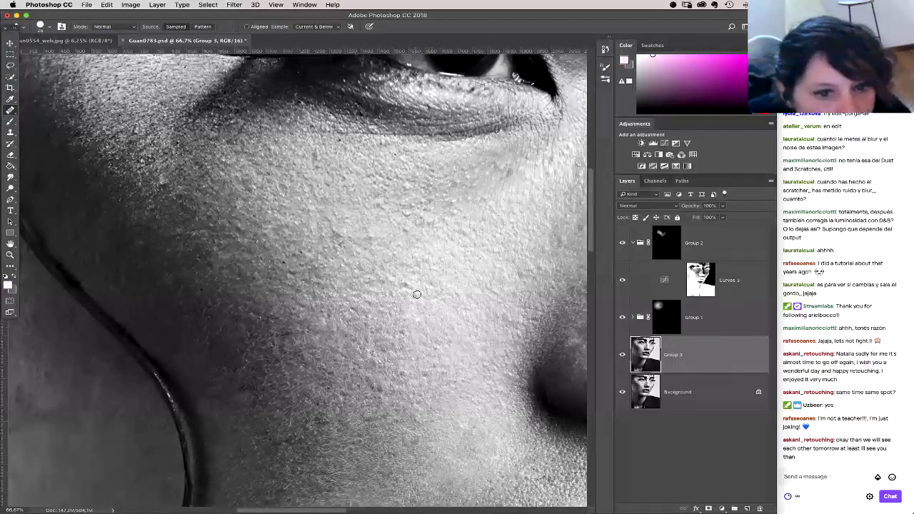
mouse_move(420, 295)
mouse_down()
mouse_move(444, 298)
mouse_move(430, 283)
mouse_move(435, 327)
mouse_move(407, 311)
mouse_move(394, 331)
mouse_up()
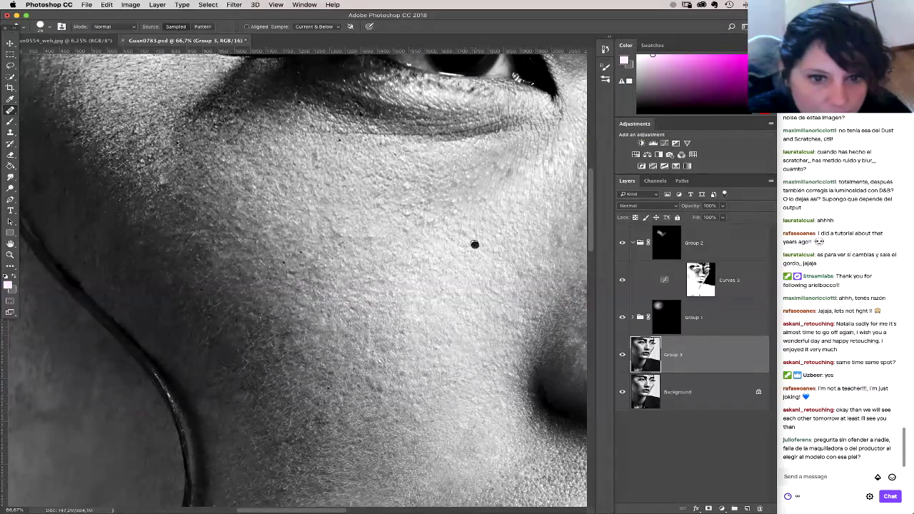
drag(419, 319, 418, 263)
scroll(410, 328, up, 5)
scroll(411, 329, left, 6)
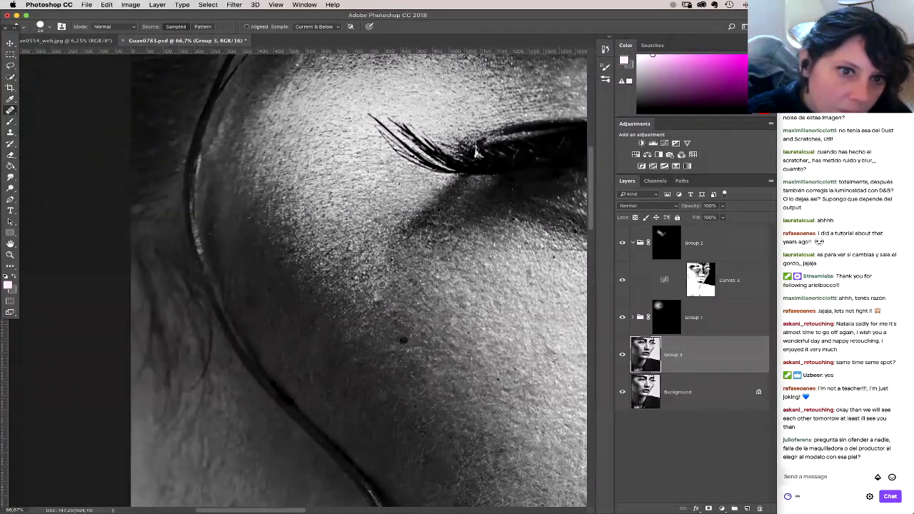
key(super+minus)
key(super+minus)
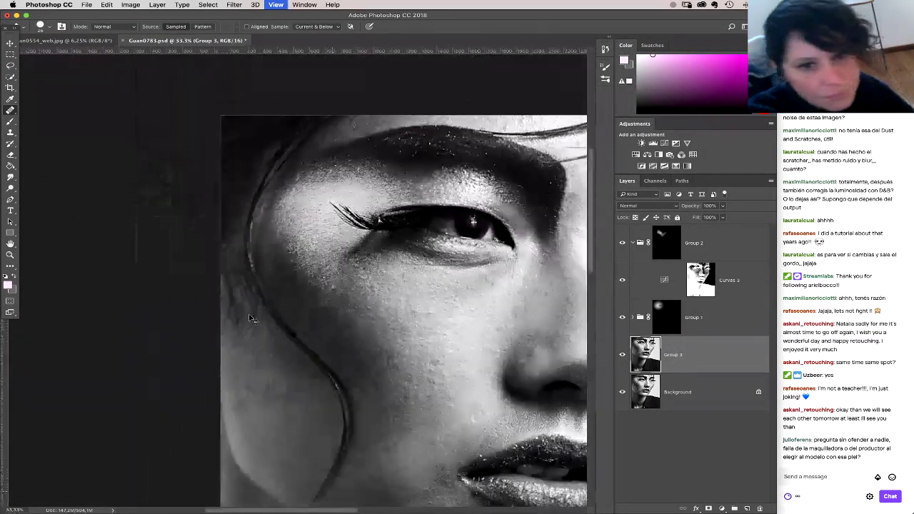
Step: Zoom out to the whole face and toggle Group 3 off and on four times, ending visible
key(super+minus)
key(super+minus)
click(621, 355)
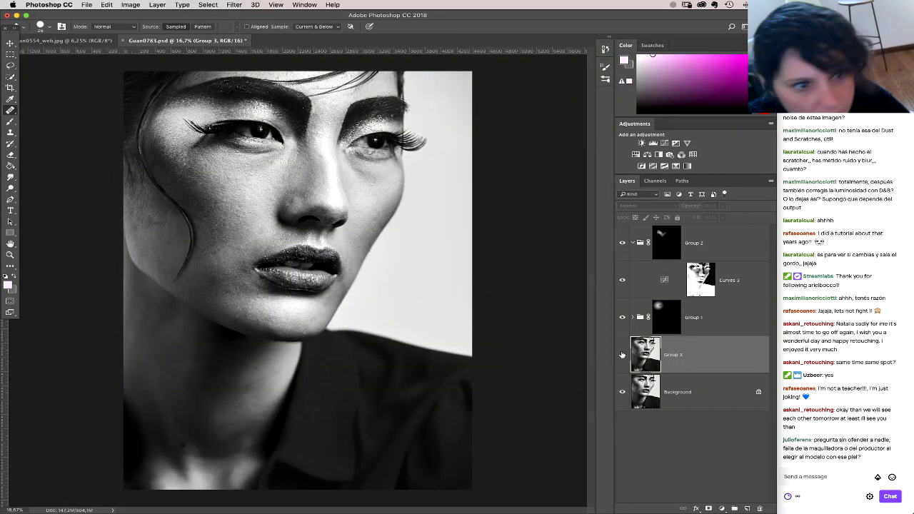
click(622, 355)
click(623, 355)
click(623, 354)
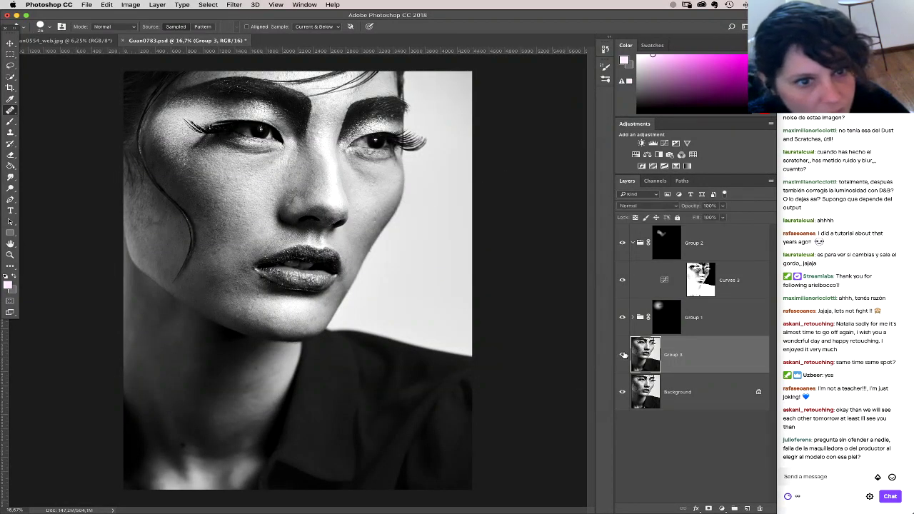
click(623, 354)
click(623, 355)
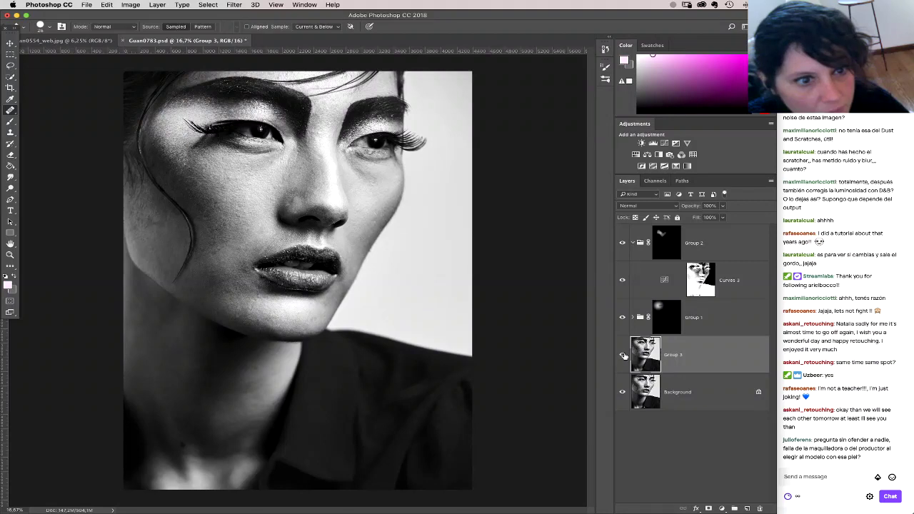
click(623, 355)
click(623, 355)
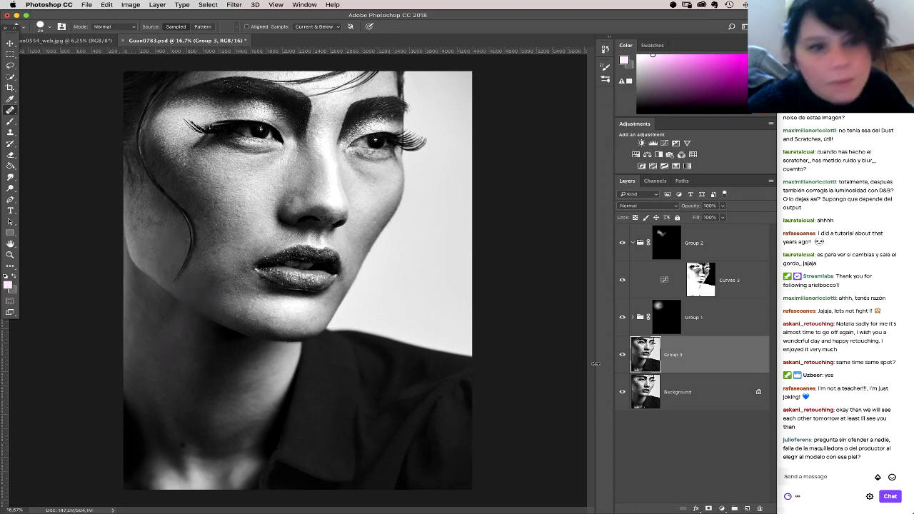
Step: Zoom in on the lips and chin, then sample clean skin with the healing brush
click(10, 255)
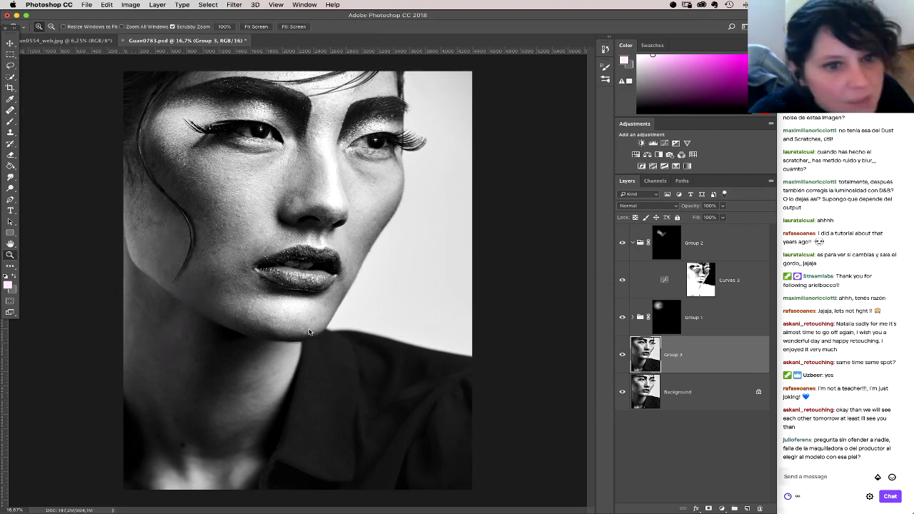
click(267, 324)
click(284, 334)
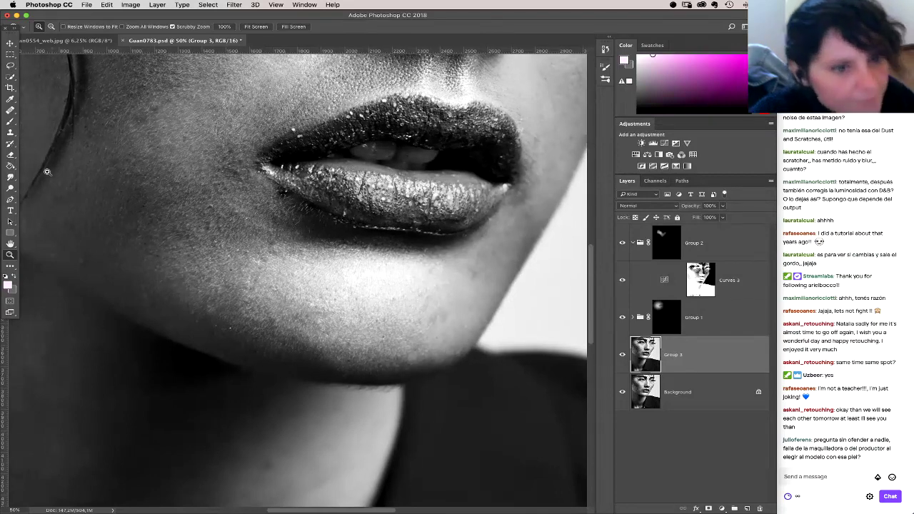
click(10, 110)
drag(353, 265, 476, 250)
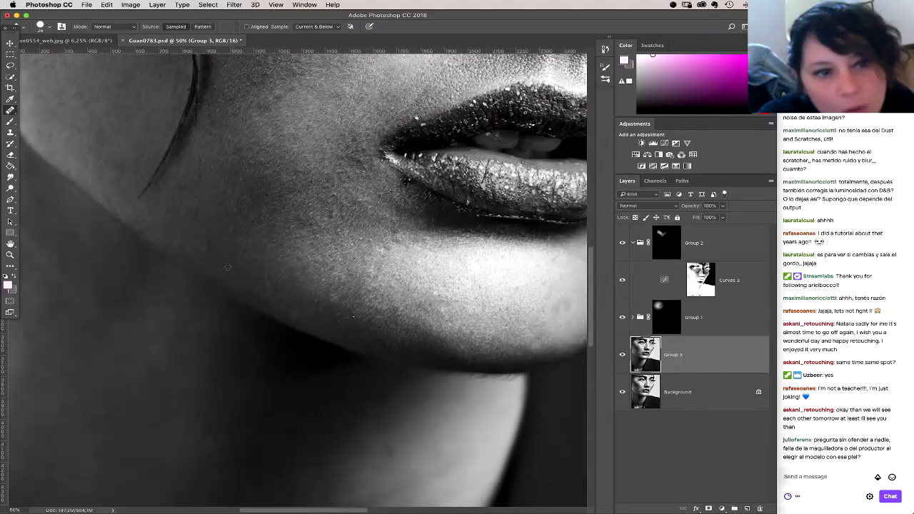
drag(242, 290, 306, 299)
alt+click(259, 280)
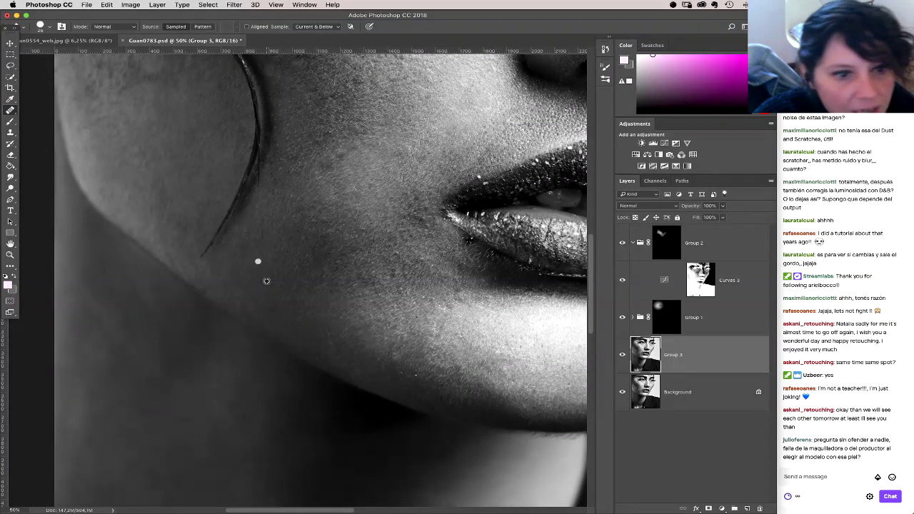
Step: Clone out the specks and blemish on the chin
scroll(322, 300, right, 5)
scroll(321, 300, up, 2)
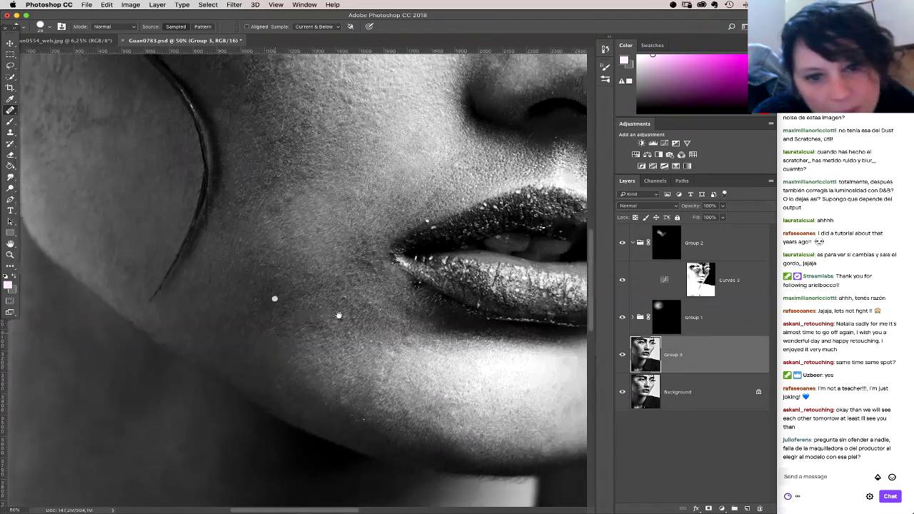
scroll(339, 301, down, 3)
scroll(340, 301, right, 1)
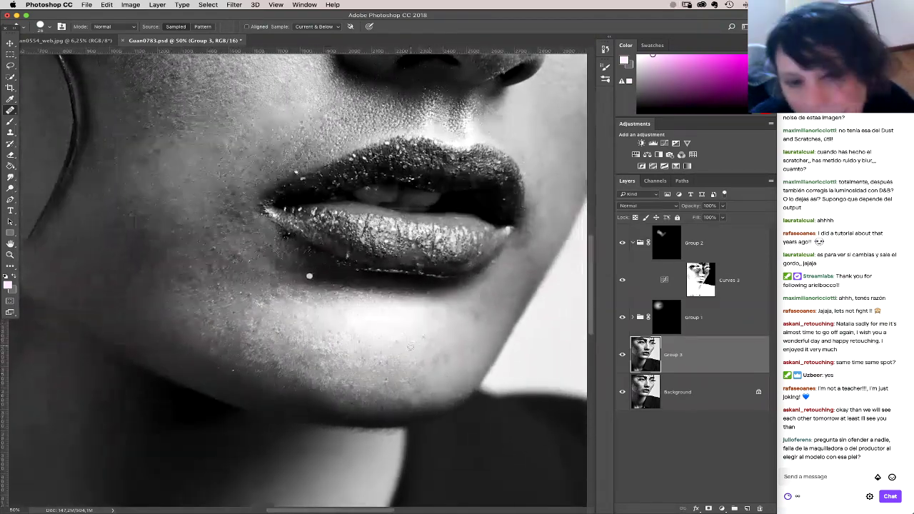
scroll(438, 331, up, 1)
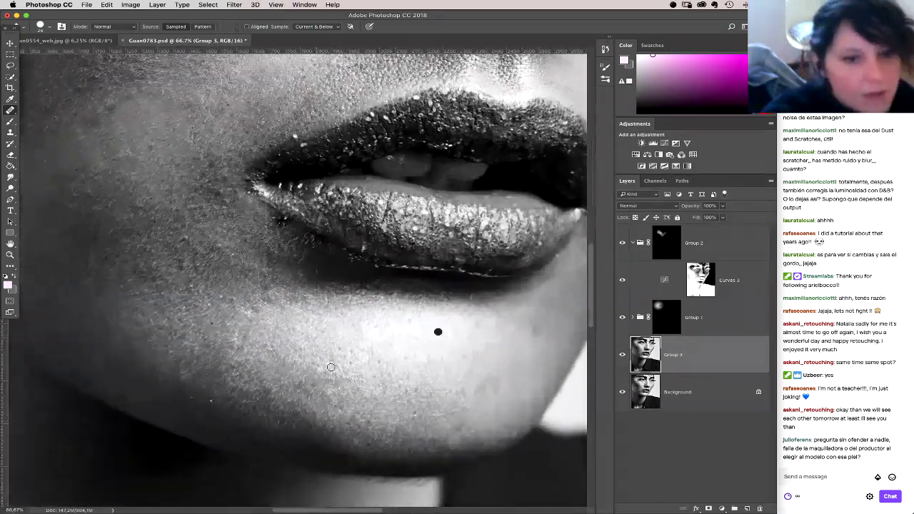
scroll(386, 335, down, 4)
scroll(386, 334, right, 2)
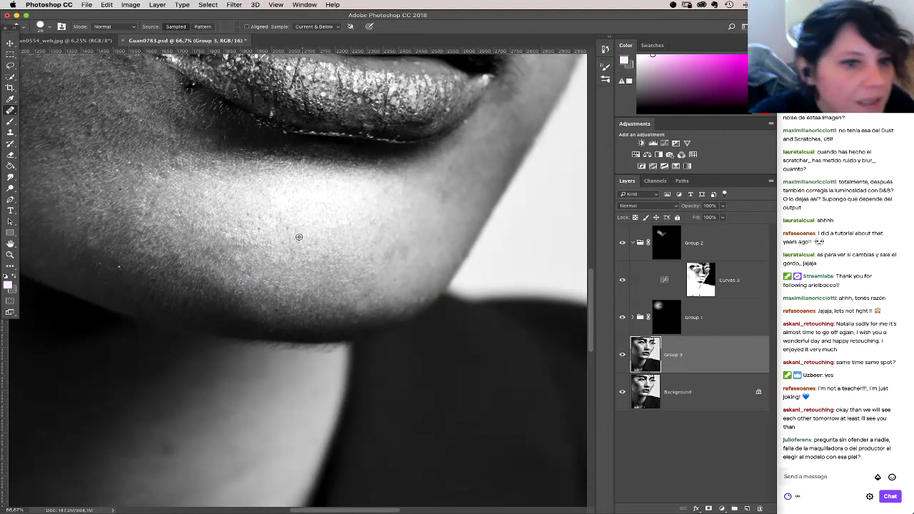
mouse_move(302, 239)
mouse_down()
mouse_move(295, 258)
mouse_move(284, 236)
mouse_up()
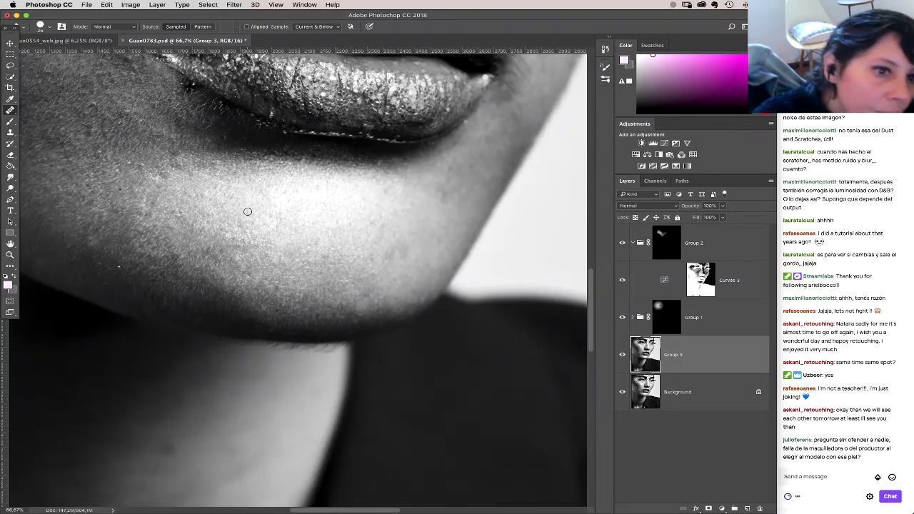
drag(247, 211, 298, 237)
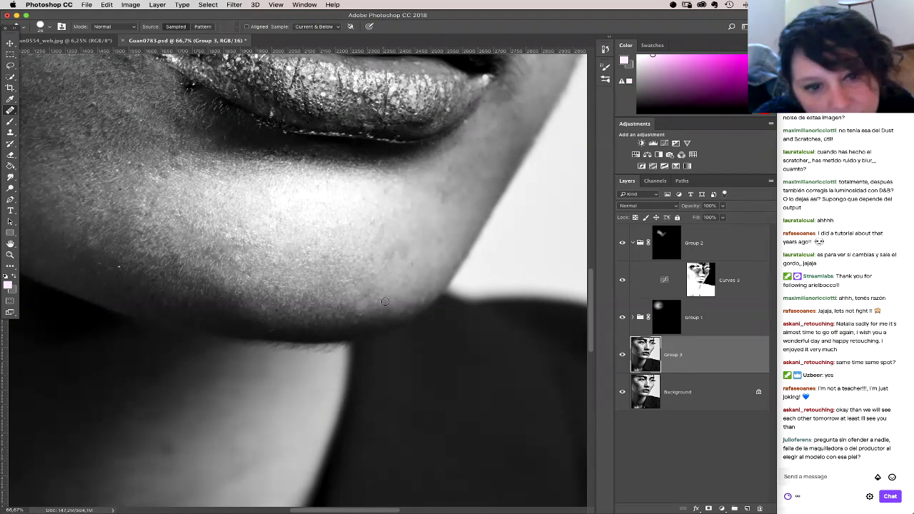
Step: Clean the spots on the cheek below the lips, then zoom in close on the lower lip edge
scroll(432, 226, up, 5)
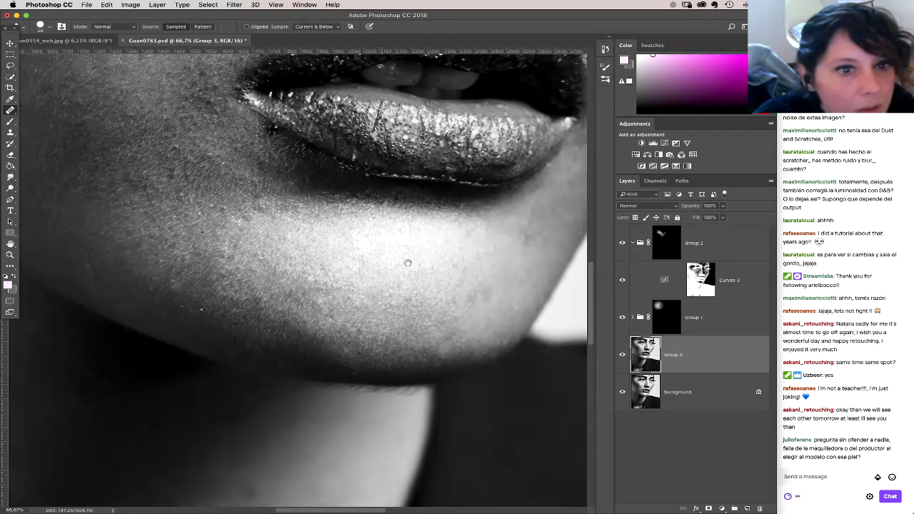
scroll(408, 261, up, 3)
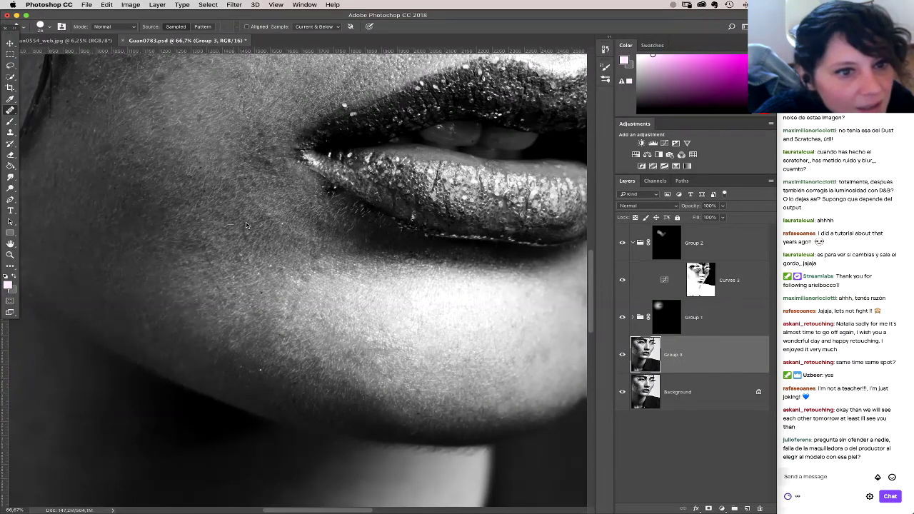
scroll(218, 222, up, 3)
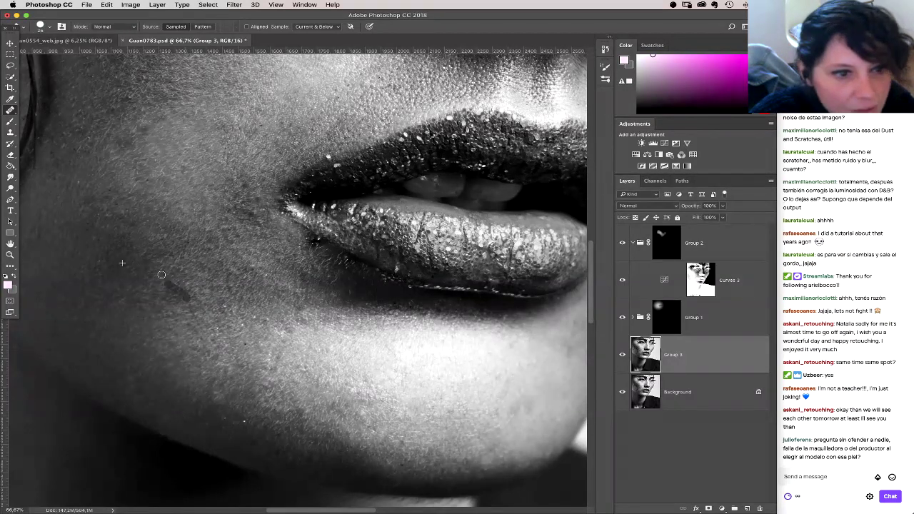
click(163, 296)
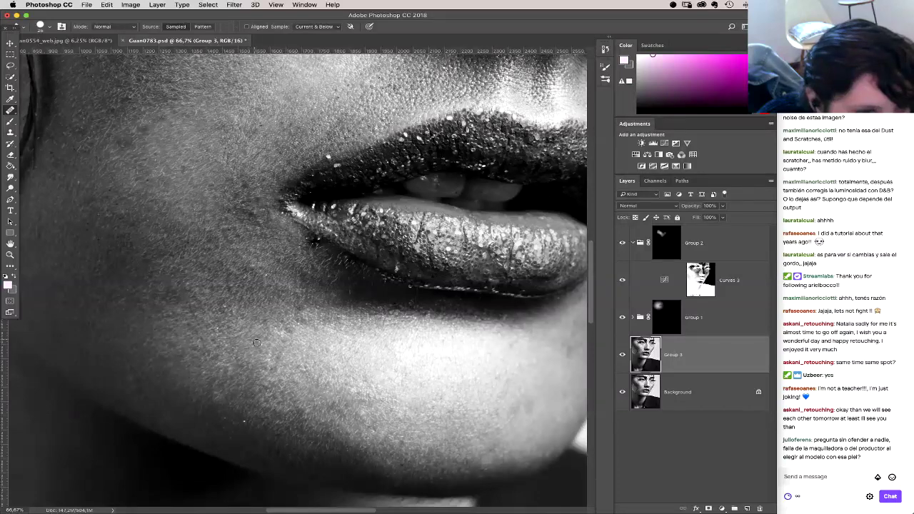
click(359, 386)
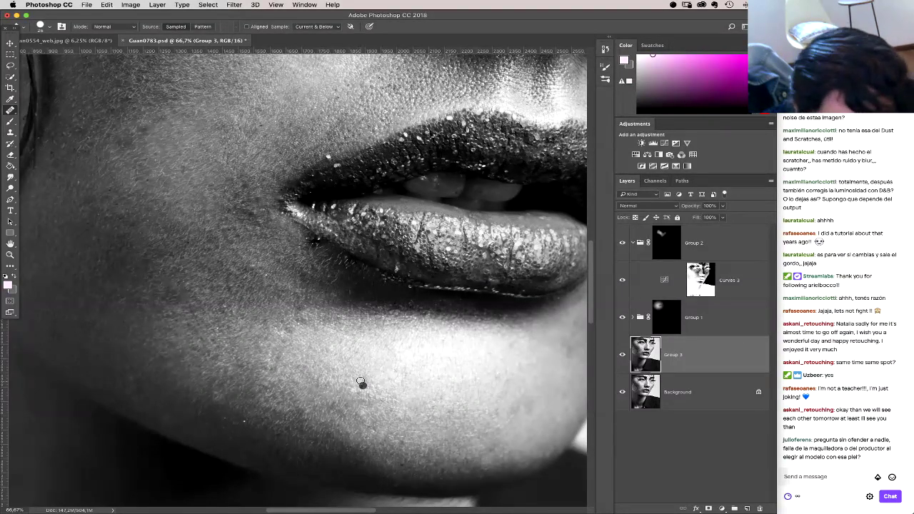
mouse_move(359, 386)
mouse_down()
mouse_move(377, 363)
mouse_move(357, 371)
mouse_up()
key(super+plus)
key(super+plus)
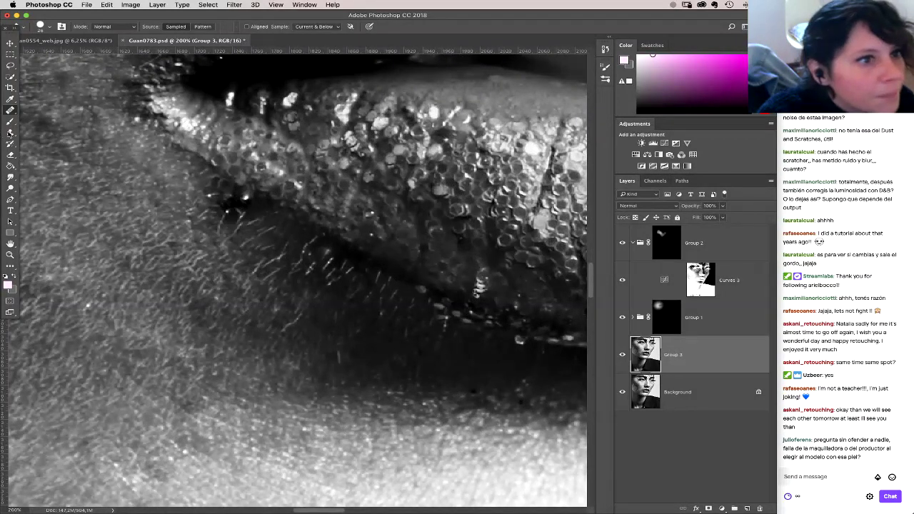
Step: With the Clone Stamp, sample nearby skin and darken a bright speck along the lower lip
click(10, 133)
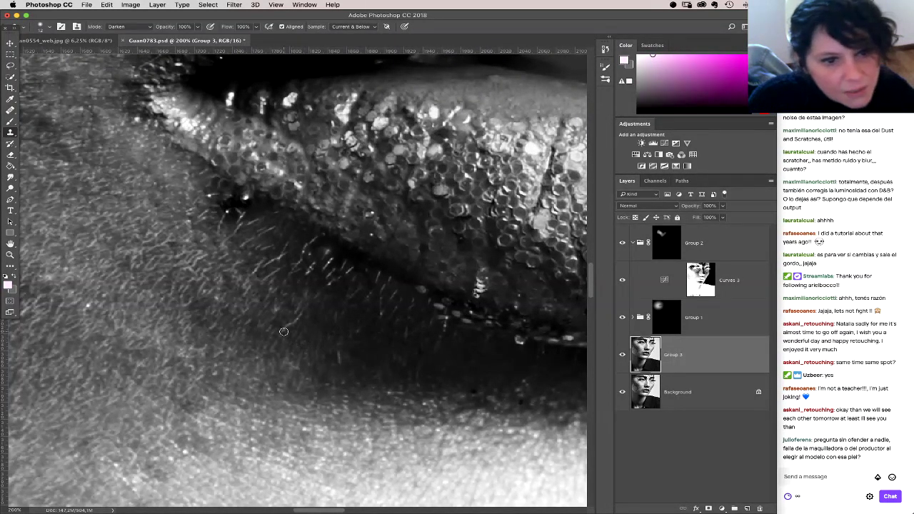
alt+click(356, 347)
click(381, 303)
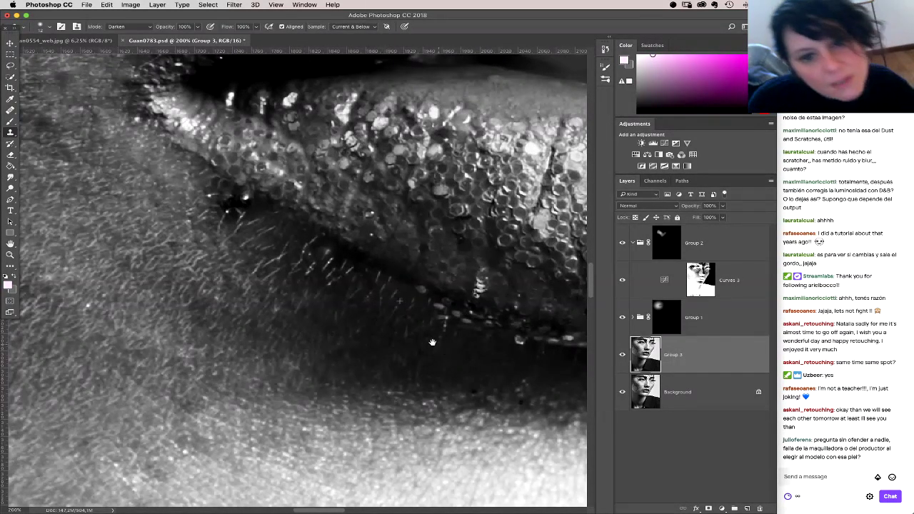
scroll(371, 310, right, 5)
scroll(371, 311, down, 2)
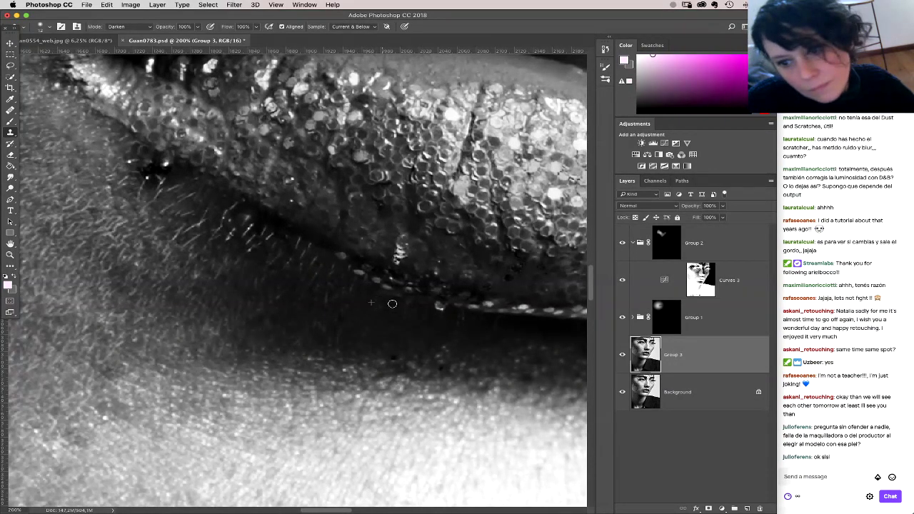
drag(437, 308, 441, 307)
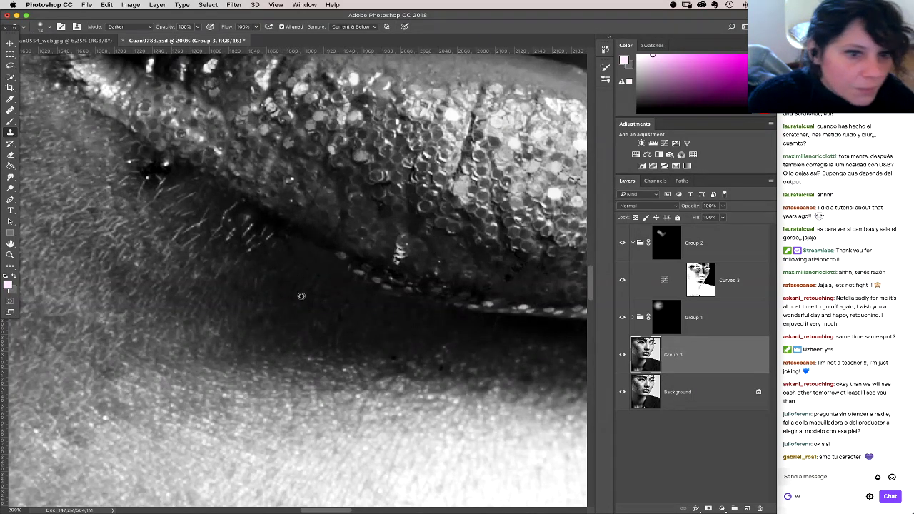
Step: Clone over the stray hairs and bright flecks near the lip corner, checking the result zoomed out
scroll(299, 307, up, 2)
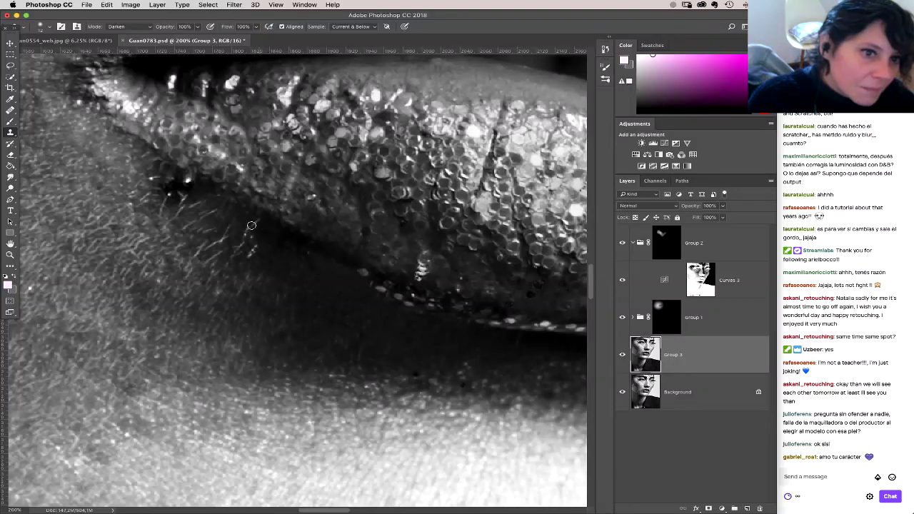
mouse_move(255, 221)
mouse_down()
mouse_move(249, 264)
mouse_move(268, 259)
mouse_move(257, 262)
mouse_move(255, 246)
mouse_move(244, 273)
mouse_move(239, 245)
mouse_move(241, 259)
mouse_move(256, 252)
mouse_move(247, 225)
mouse_move(253, 237)
mouse_move(222, 230)
mouse_move(304, 292)
mouse_up()
mouse_move(282, 327)
mouse_down()
mouse_move(306, 329)
mouse_move(294, 321)
mouse_move(320, 308)
mouse_move(291, 332)
mouse_up()
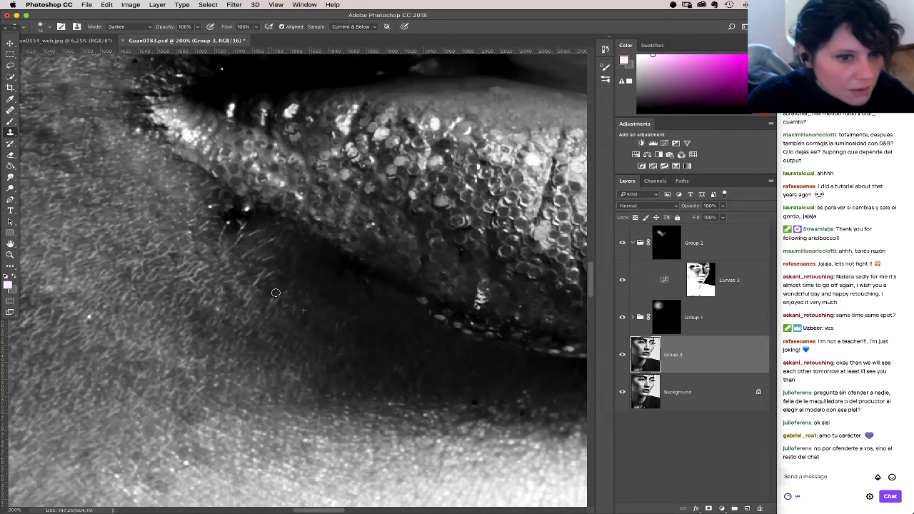
mouse_move(282, 308)
mouse_down()
mouse_move(274, 284)
mouse_move(259, 280)
mouse_move(279, 276)
mouse_move(258, 250)
mouse_up()
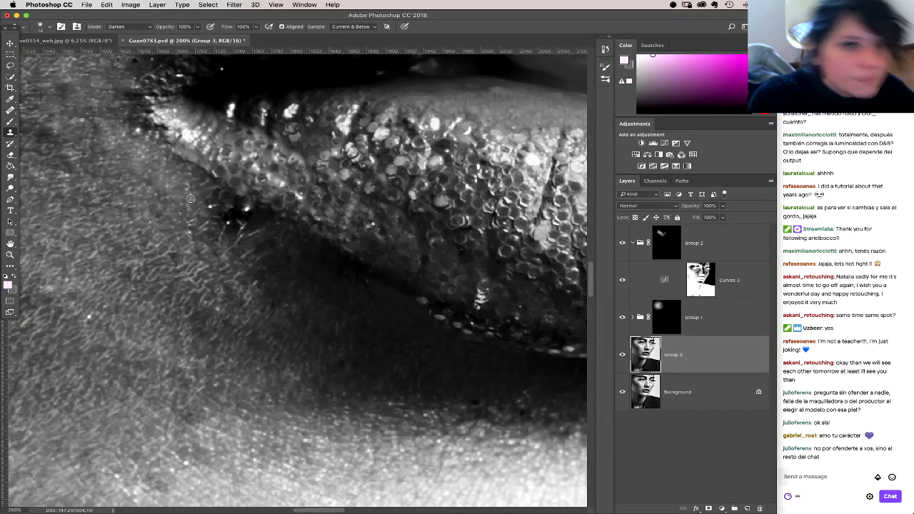
scroll(207, 204, left, 3)
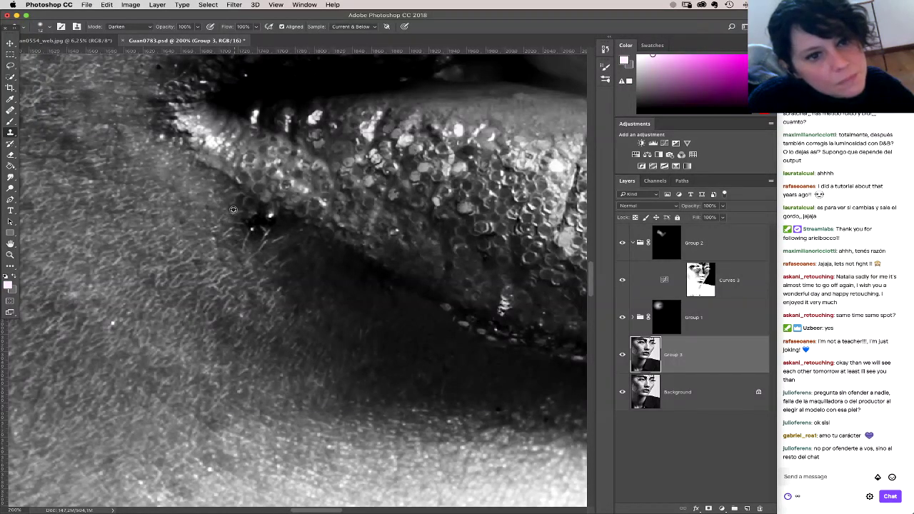
drag(214, 227, 218, 228)
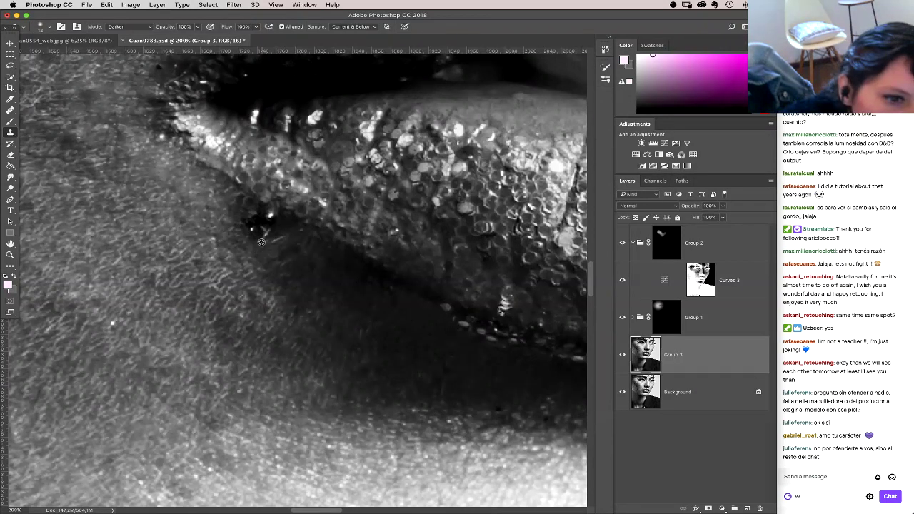
drag(261, 242, 269, 248)
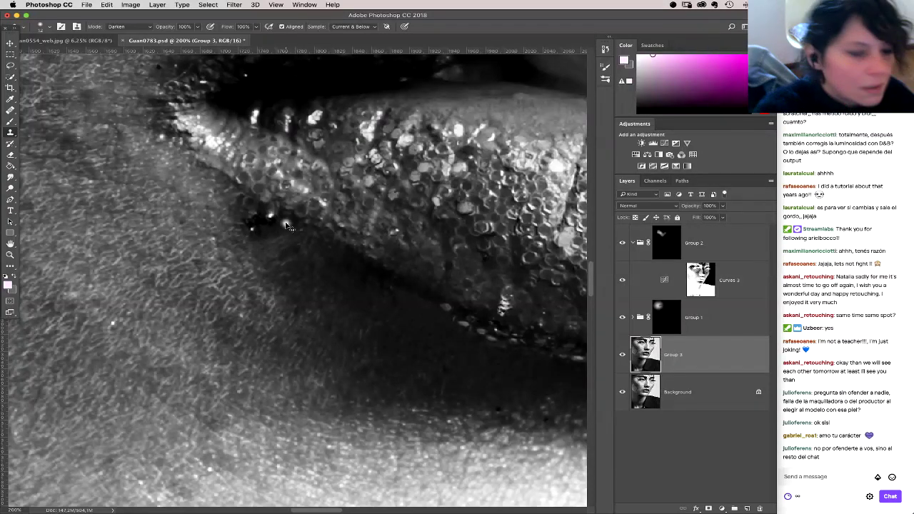
key(super+minus)
key(super+minus)
key(super+minus)
key(super+minus)
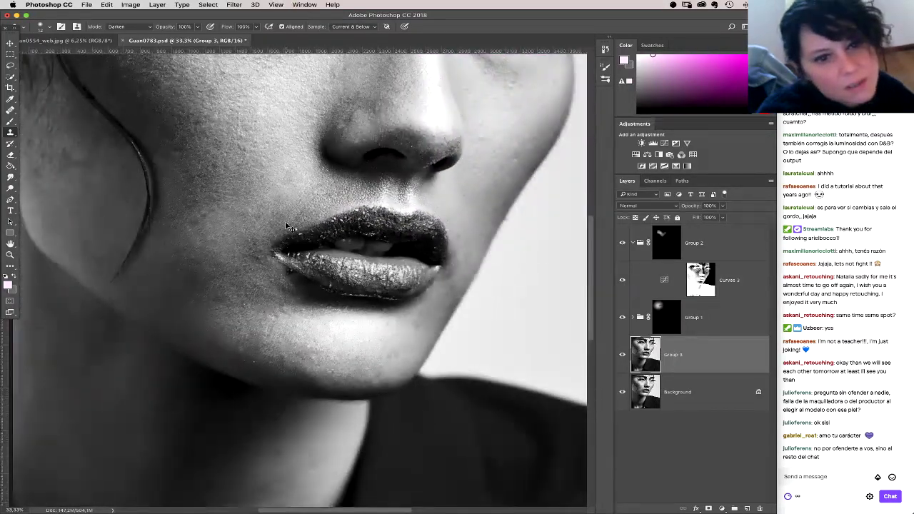
key(super+plus)
key(super+plus)
key(super+plus)
key(super+plus)
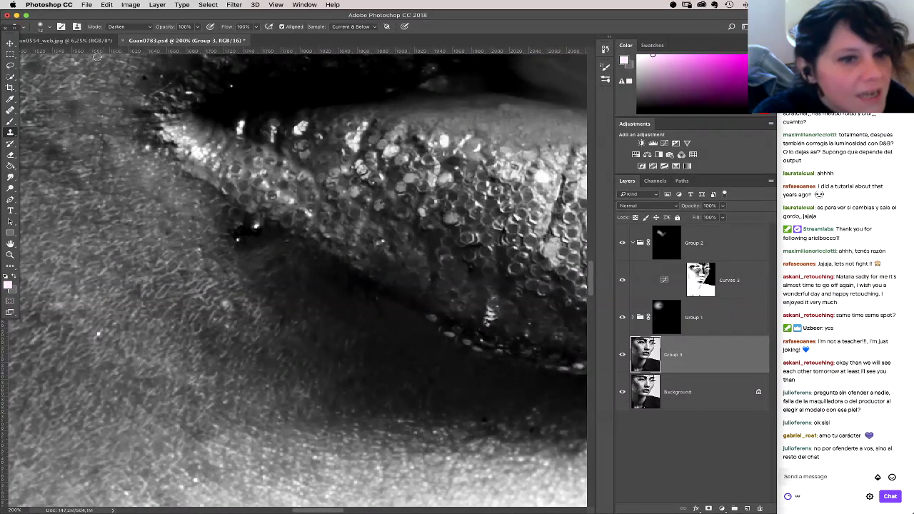
Step: Switch the clone stamp to Lighten mode with a 25 px brush
click(117, 26)
click(128, 64)
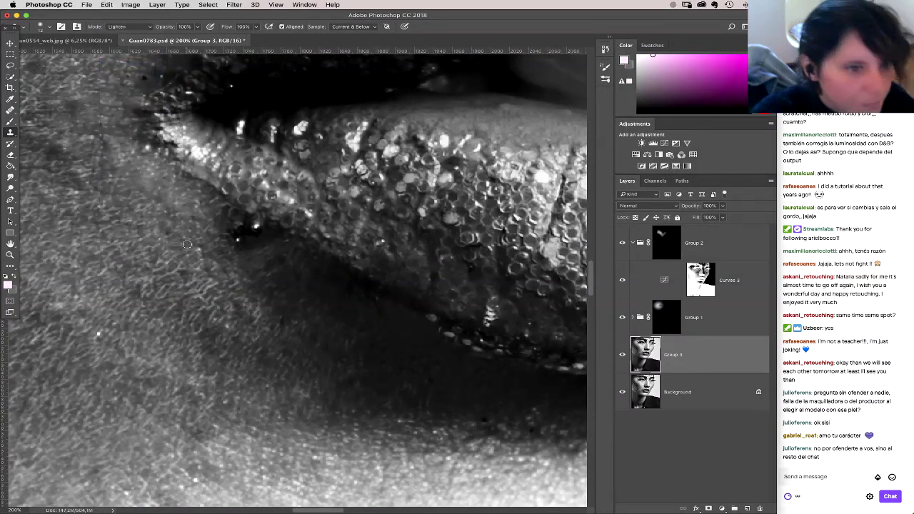
right_click(180, 246)
text(25)
key(Return)
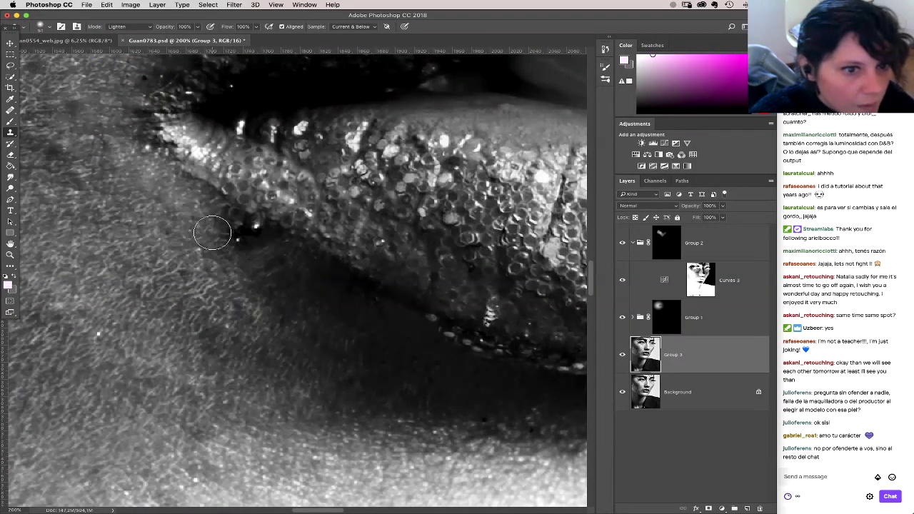
Step: Zoom in close on the lips and check the clone brush size settings
drag(292, 296, 389, 321)
key(super+minus)
key(super+minus)
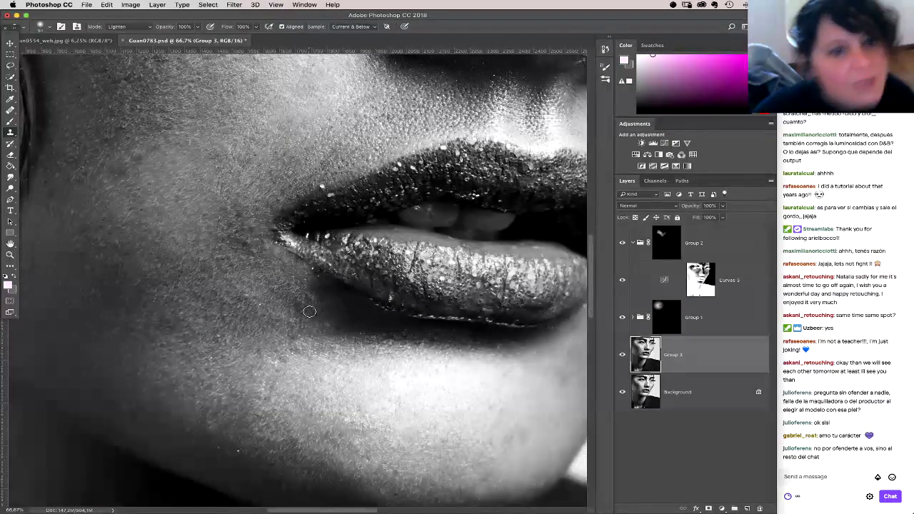
right_click(341, 301)
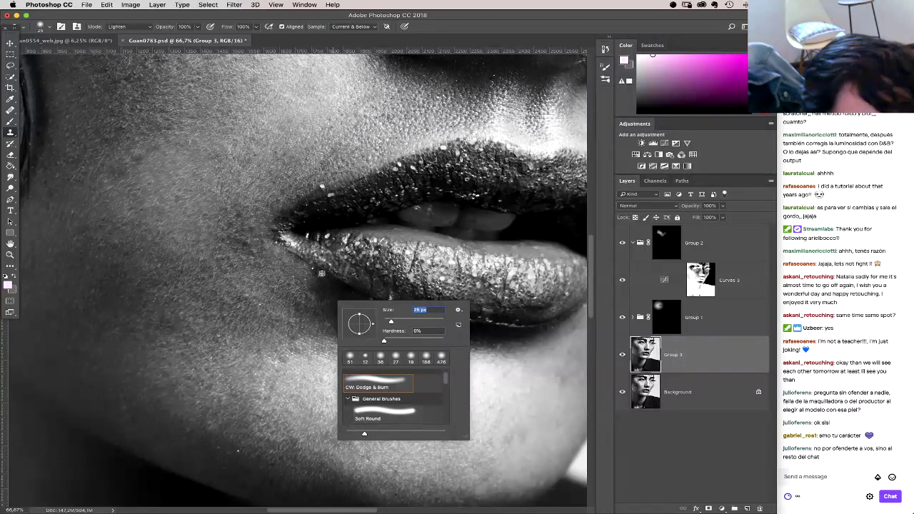
click(320, 272)
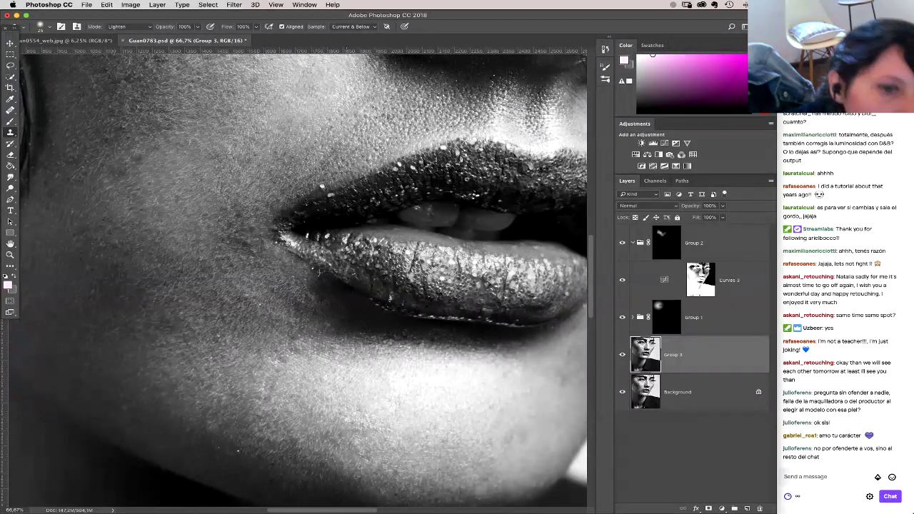
scroll(322, 236, left, 3)
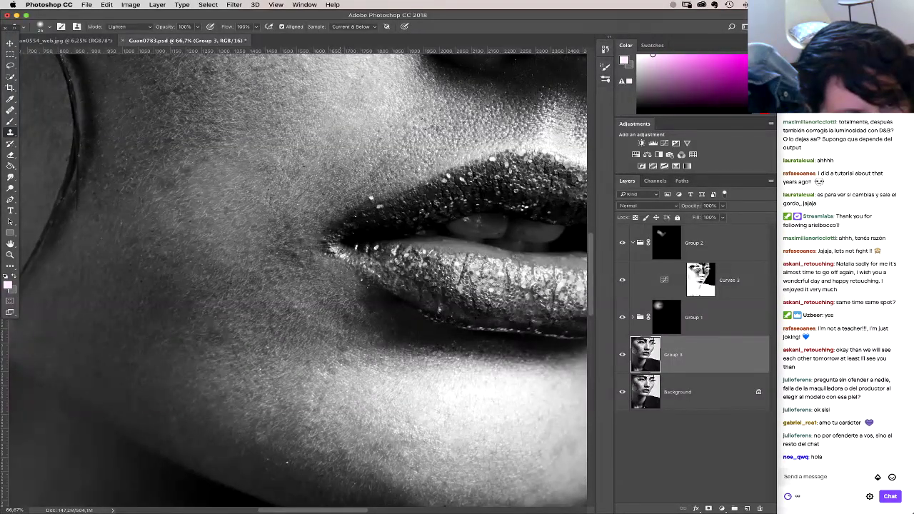
right_click(359, 307)
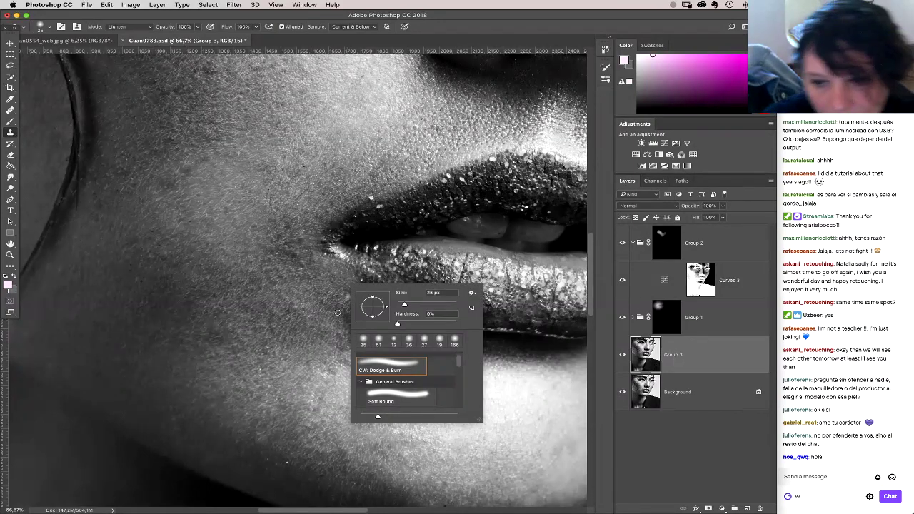
key(Escape)
scroll(341, 360, down, 5)
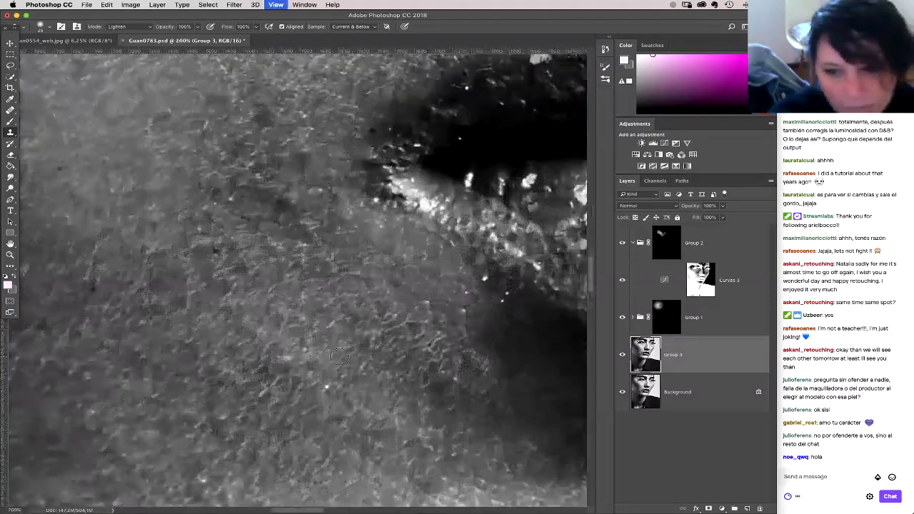
key(super+equal)
key(super+equal)
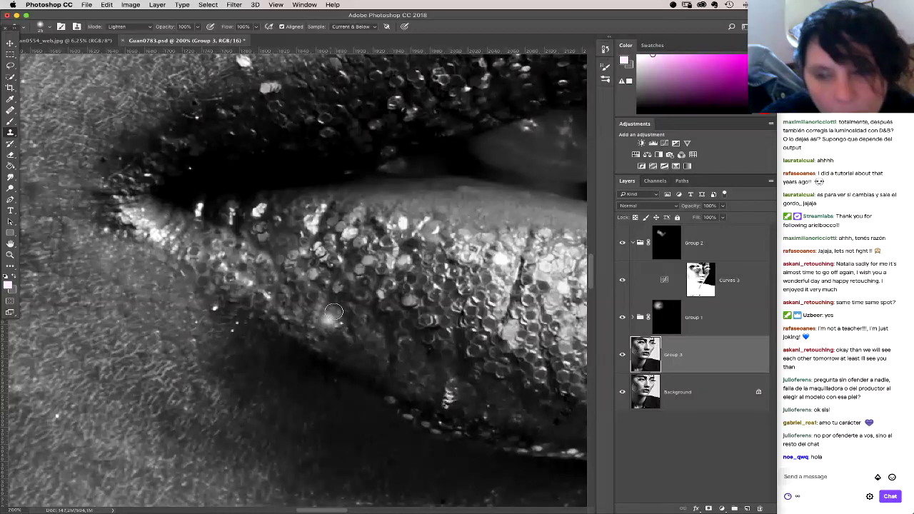
right_click(362, 311)
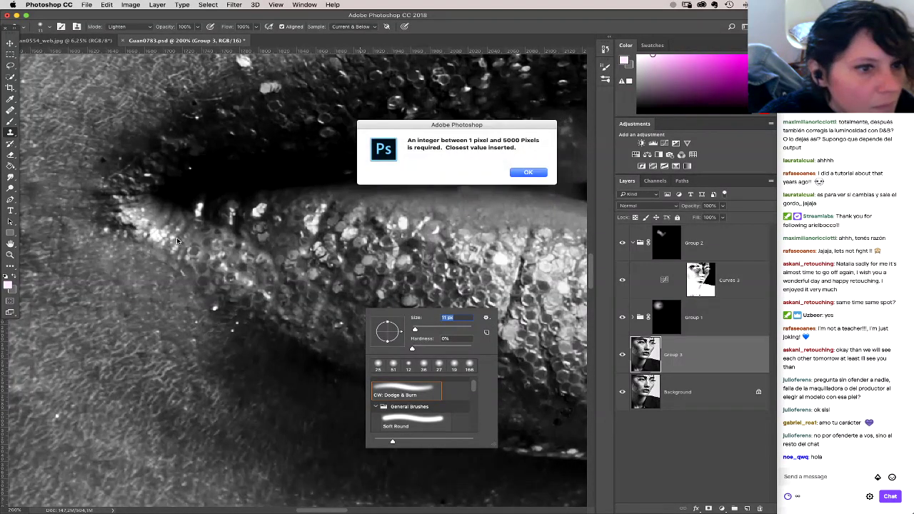
key(Return)
Step: Clone lighter skin over the dark lip-corner specks and lower clone opacity to 40%
drag(139, 222, 347, 298)
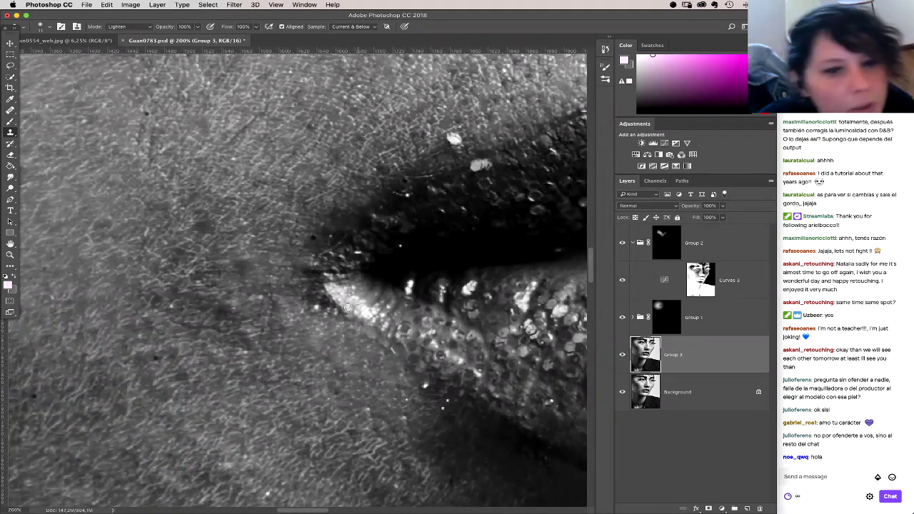
mouse_move(327, 272)
mouse_down()
mouse_move(341, 295)
mouse_move(329, 267)
mouse_move(308, 268)
mouse_move(324, 252)
mouse_move(317, 232)
mouse_move(330, 273)
mouse_move(376, 253)
mouse_move(379, 213)
mouse_up()
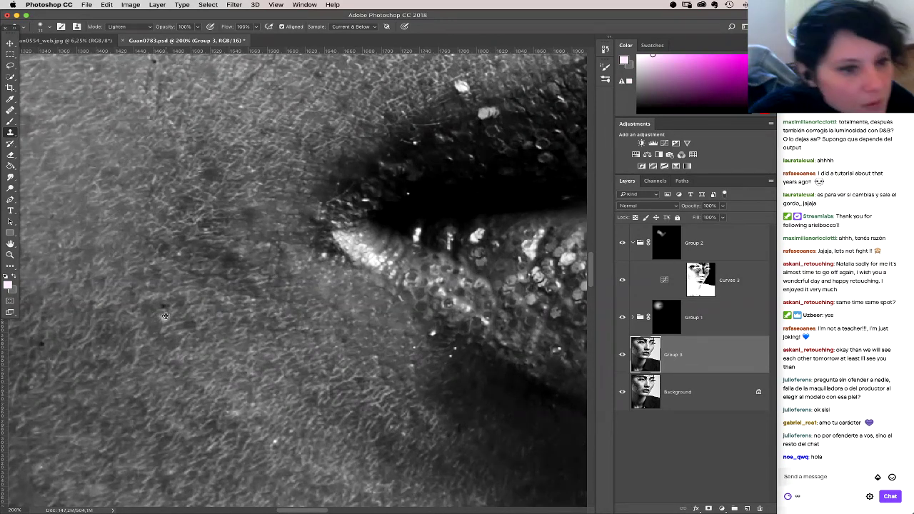
right_click(355, 280)
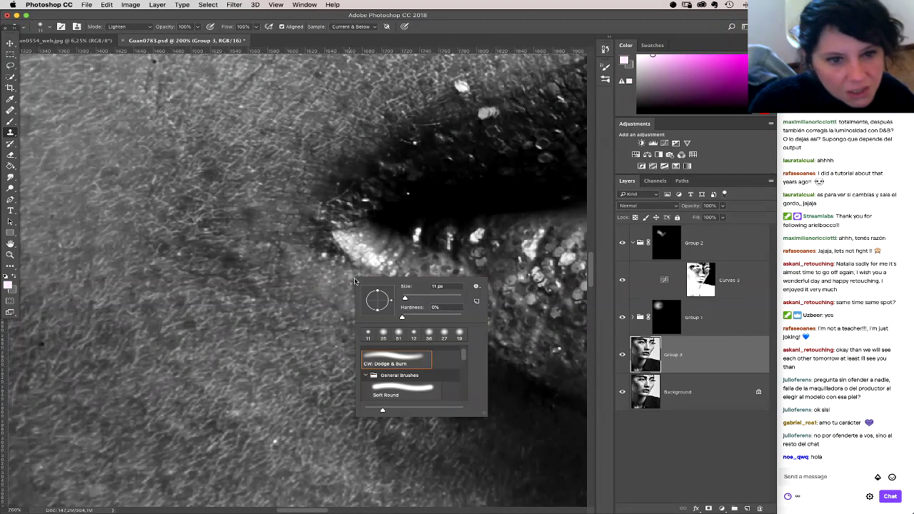
click(332, 299)
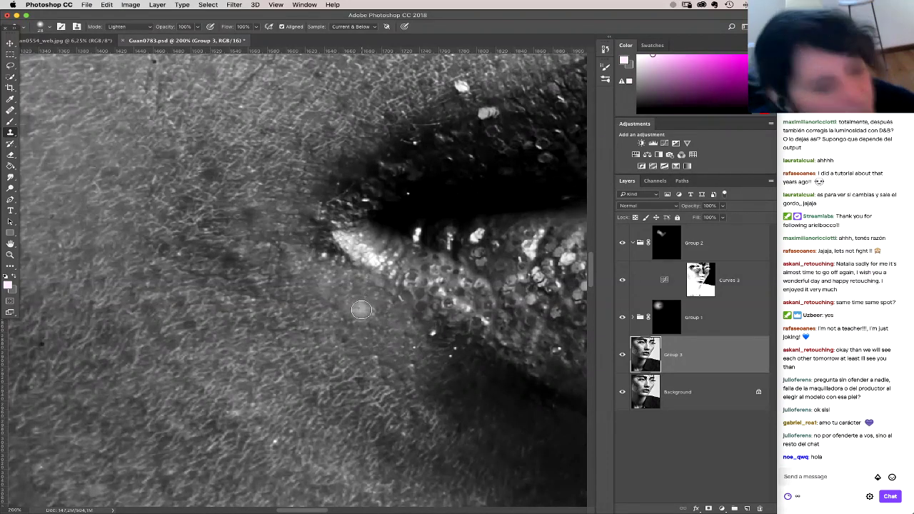
key(4)
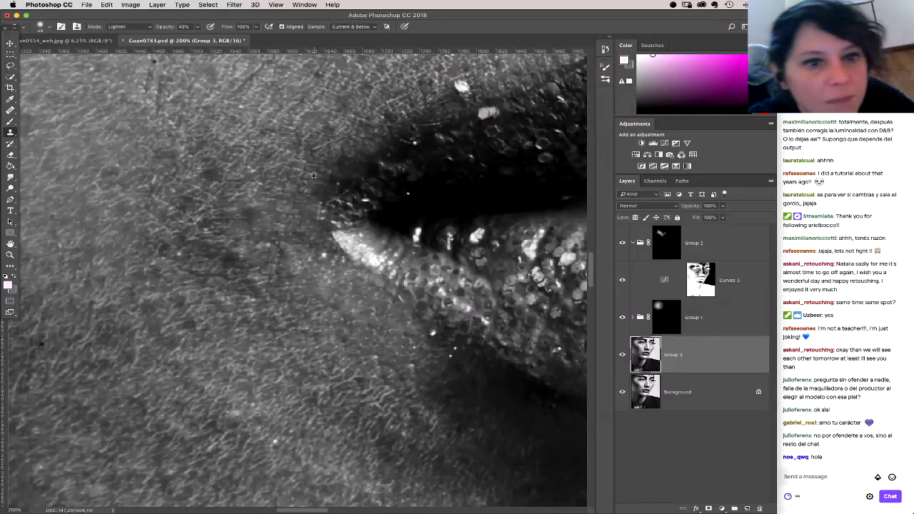
drag(366, 108, 406, 182)
key(super+minus)
key(super+minus)
key(super+minus)
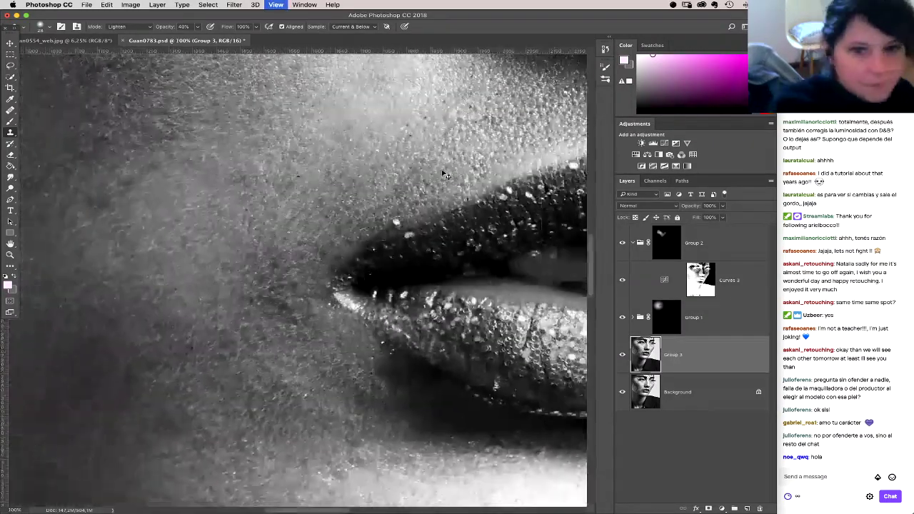
key(super+minus)
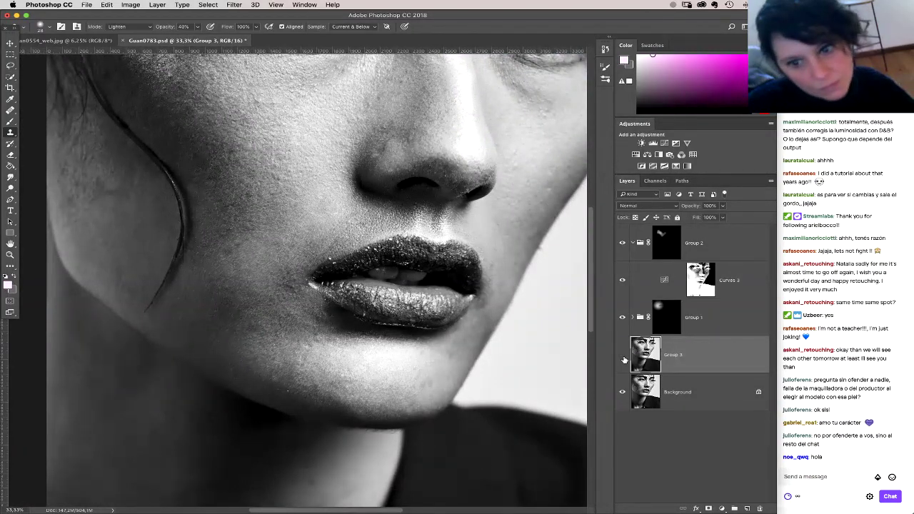
click(623, 356)
click(622, 355)
click(623, 356)
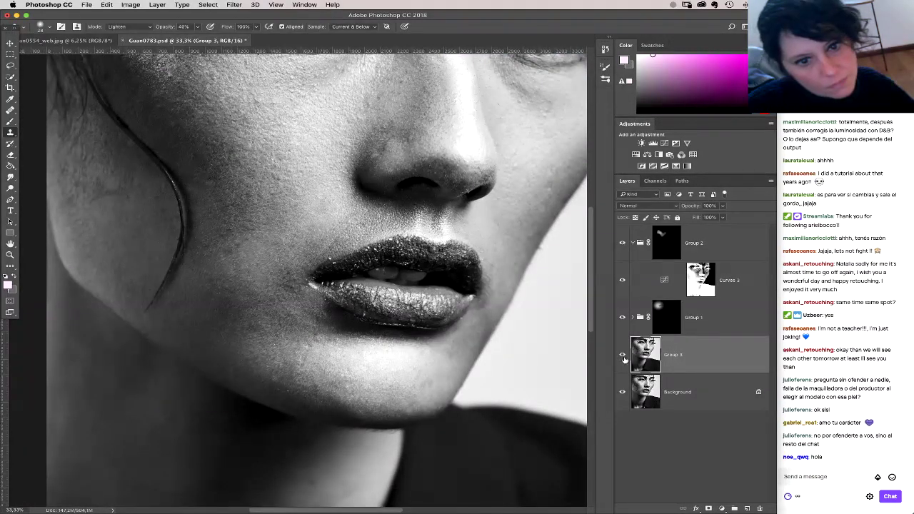
right_click(312, 308)
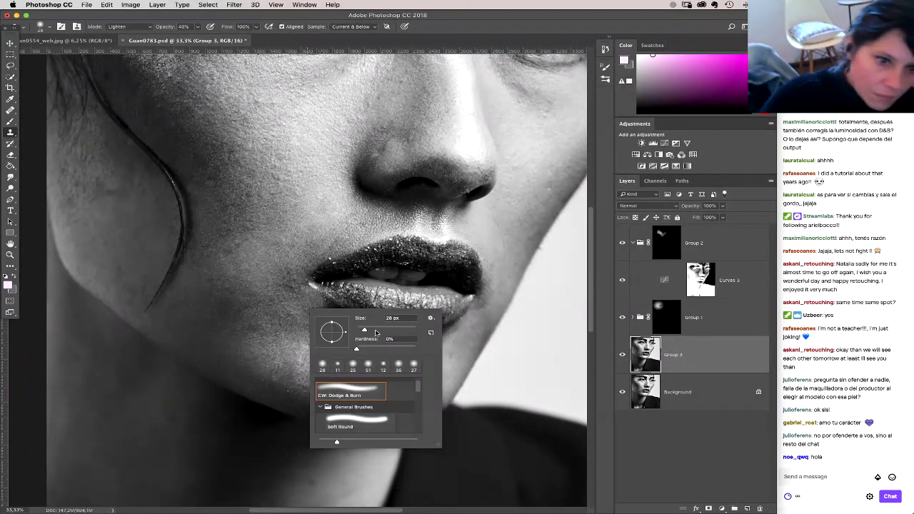
key(Return)
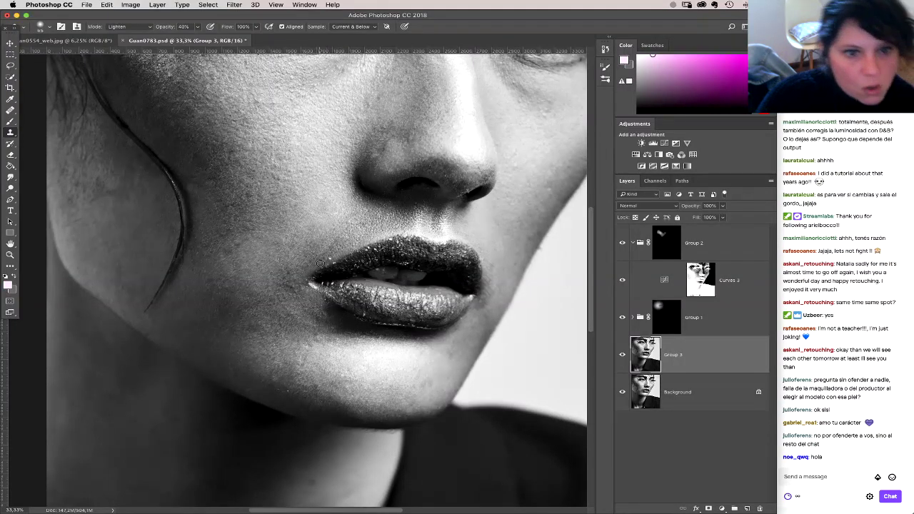
key(super+equal)
key(super+equal)
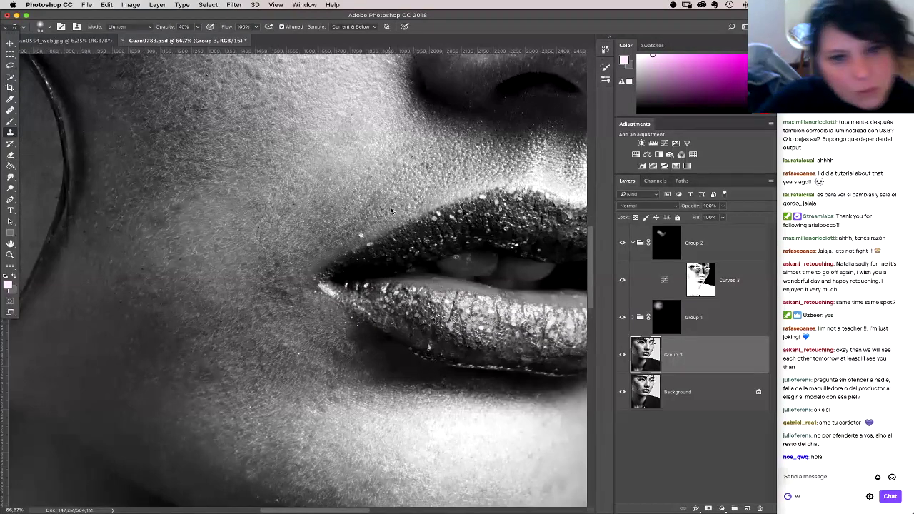
right_click(452, 235)
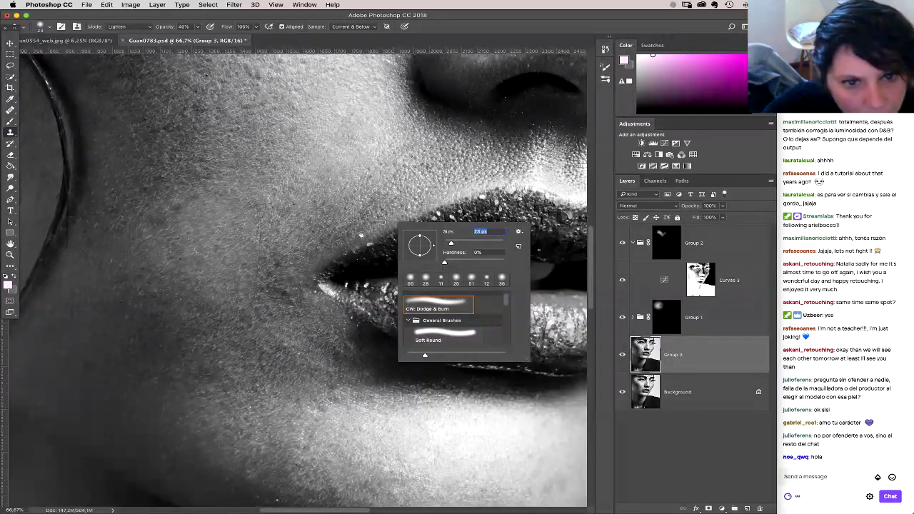
click(384, 222)
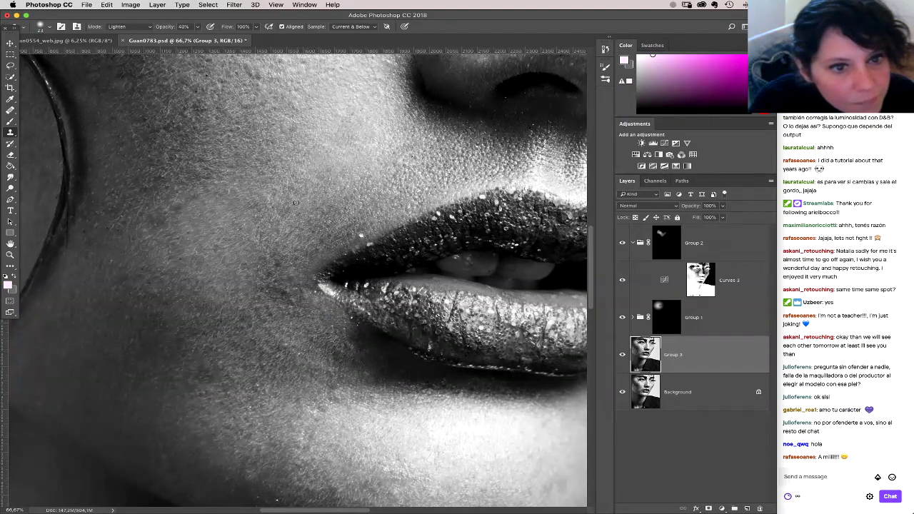
scroll(340, 265, right, 2)
scroll(339, 266, up, 1)
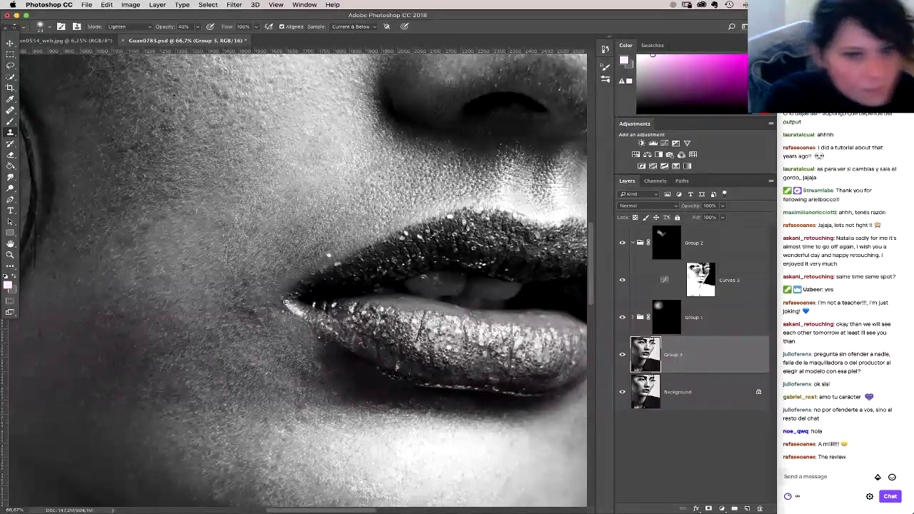
key(super+h)
key(super+minus)
key(super+minus)
key(super+minus)
key(super+minus)
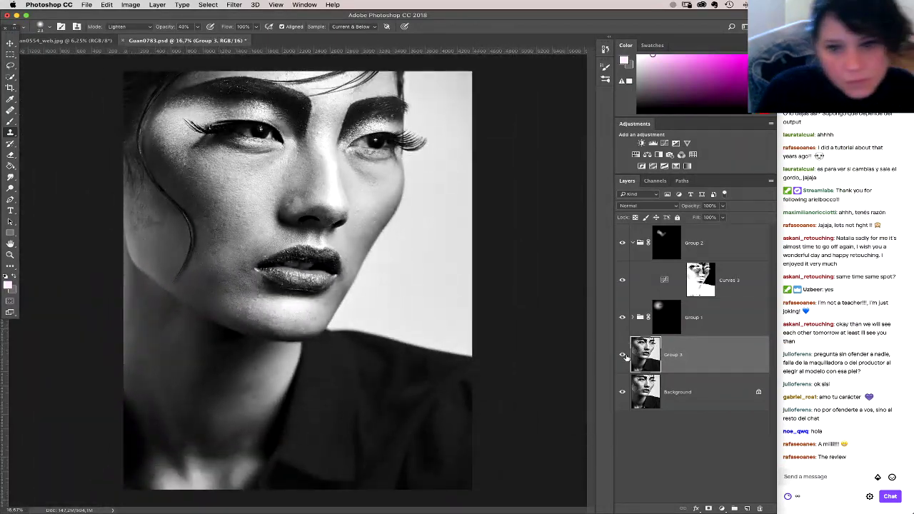
click(621, 355)
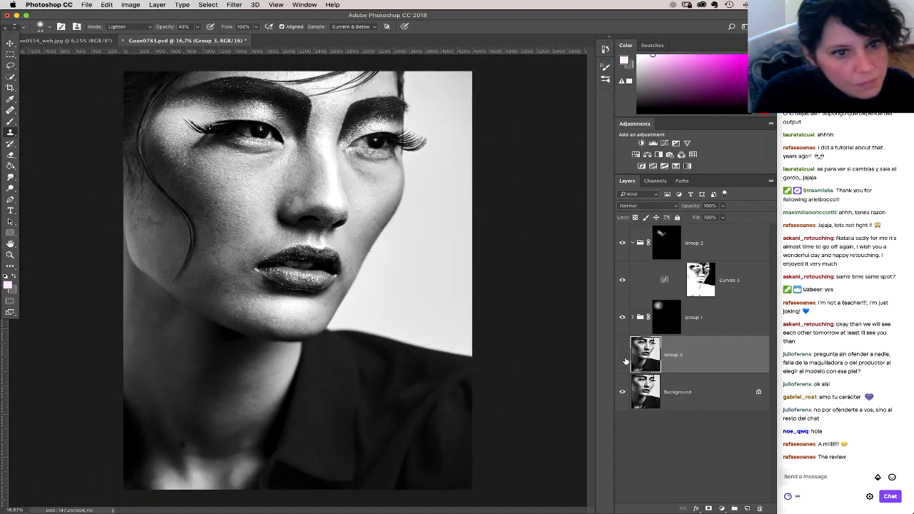
click(622, 355)
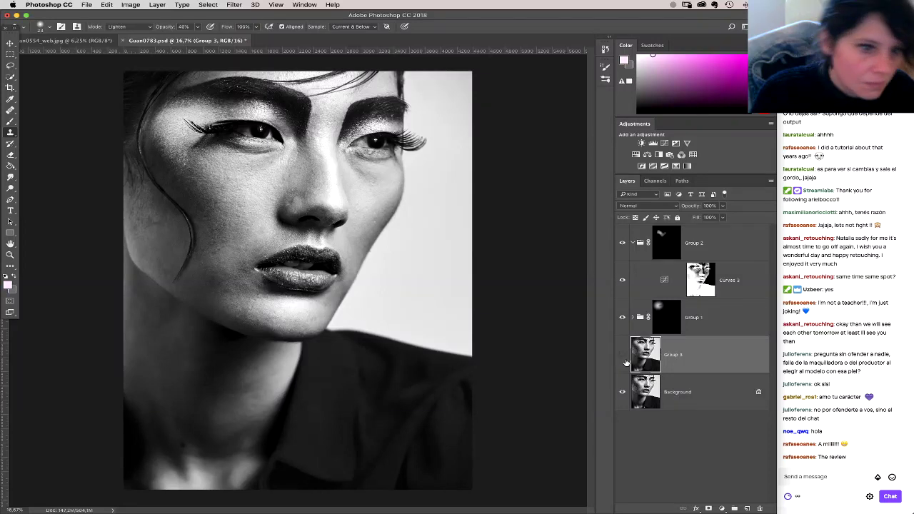
click(622, 354)
click(622, 355)
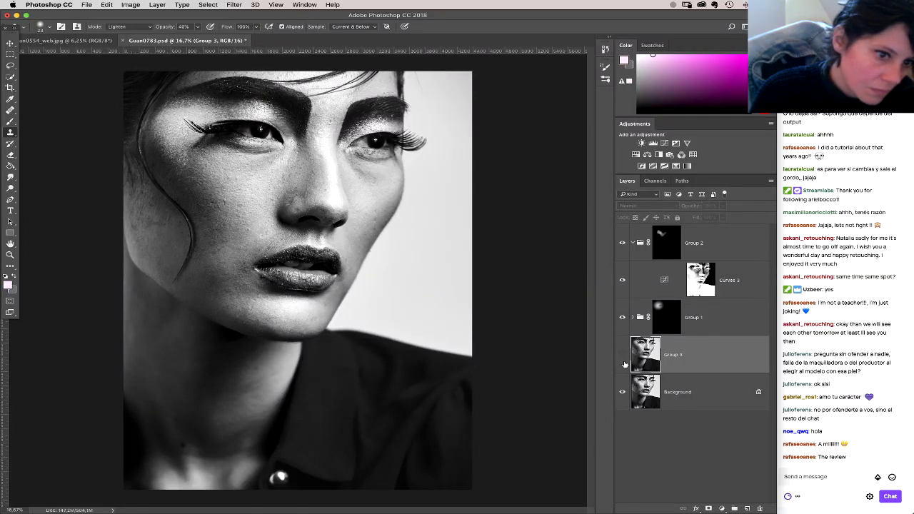
click(621, 355)
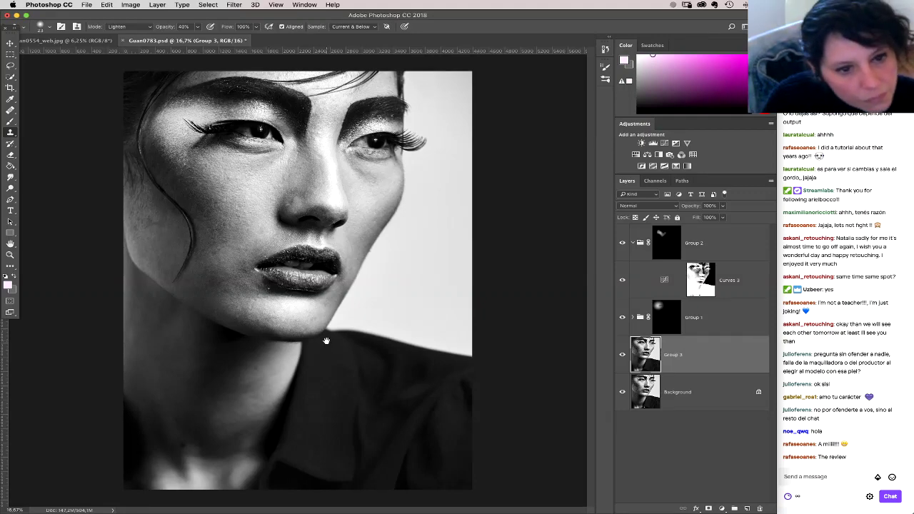
click(10, 255)
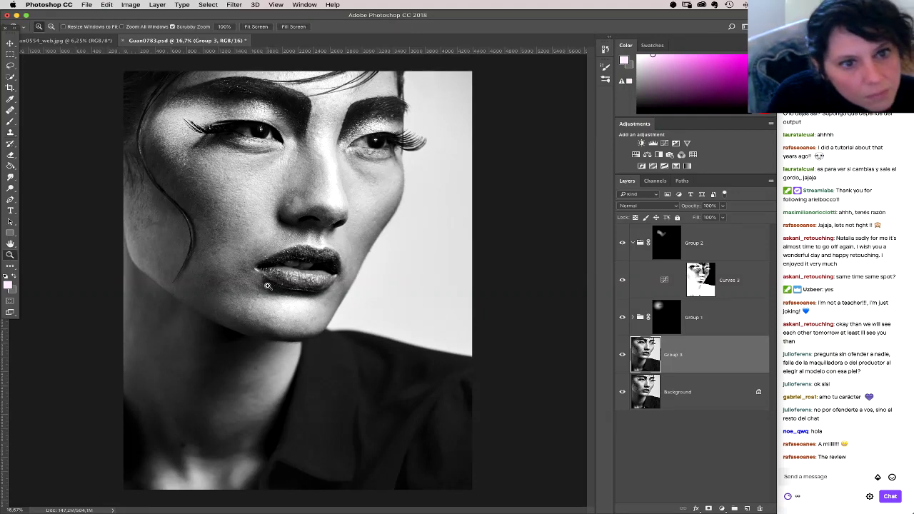
drag(266, 284, 486, 314)
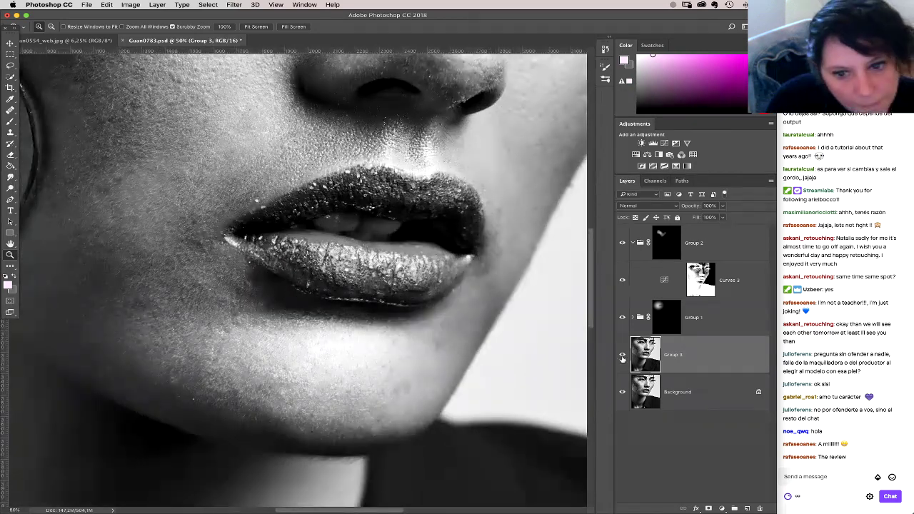
click(622, 354)
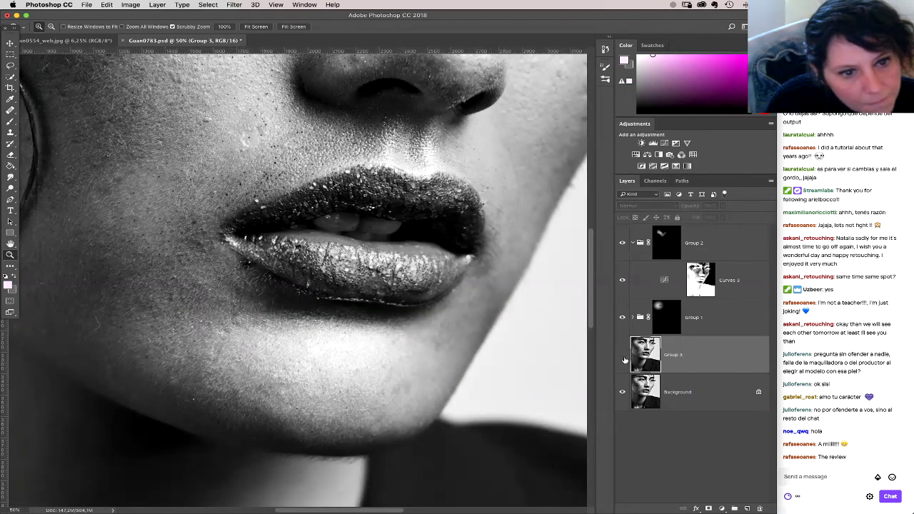
drag(282, 277, 331, 329)
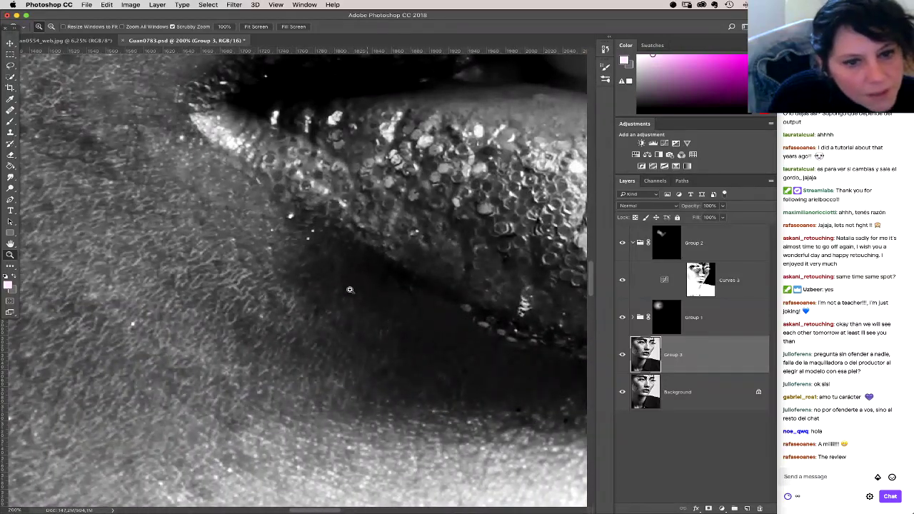
alt+click(324, 343)
alt+click(623, 391)
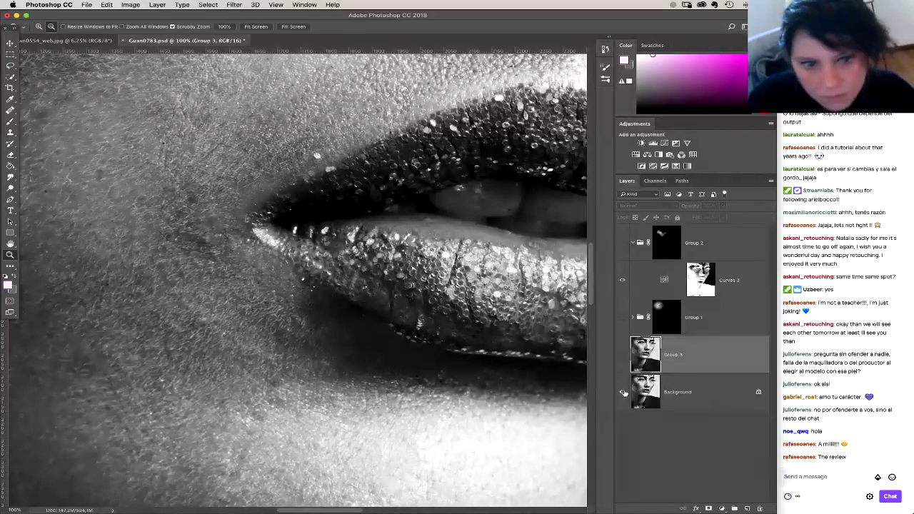
alt+click(623, 392)
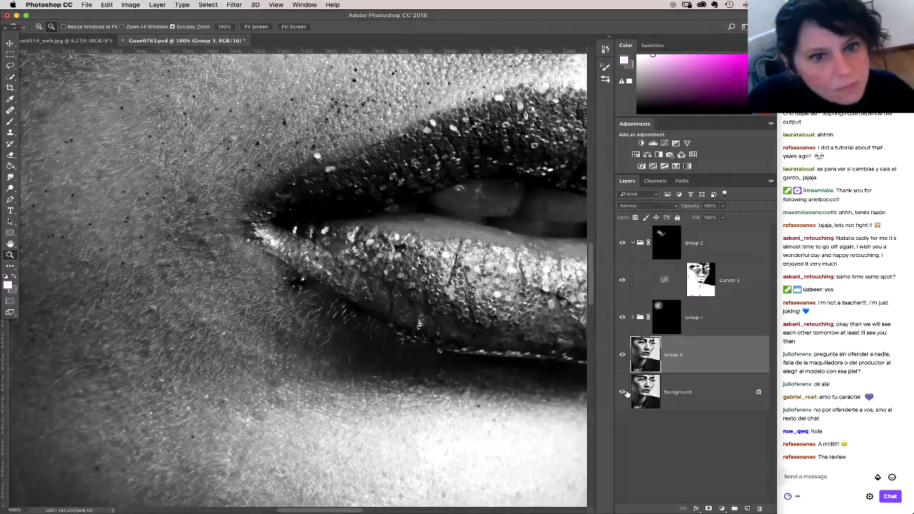
alt+click(623, 392)
alt+click(623, 391)
alt+click(625, 392)
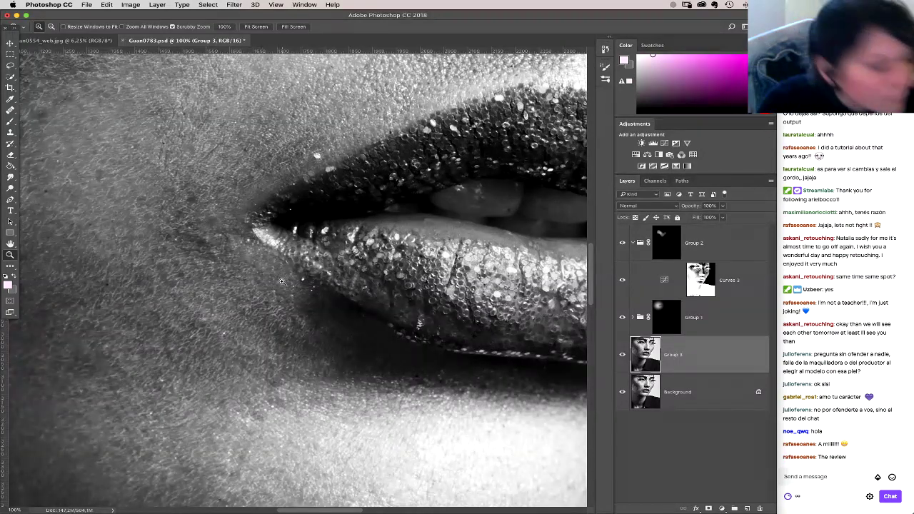
key(b)
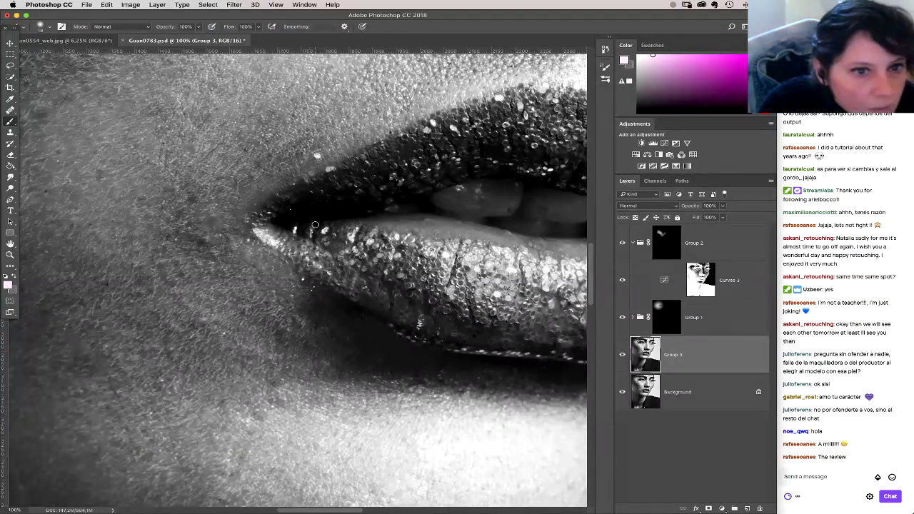
Step: Switch to the healing brush, make it smaller, and look across the lips
click(10, 110)
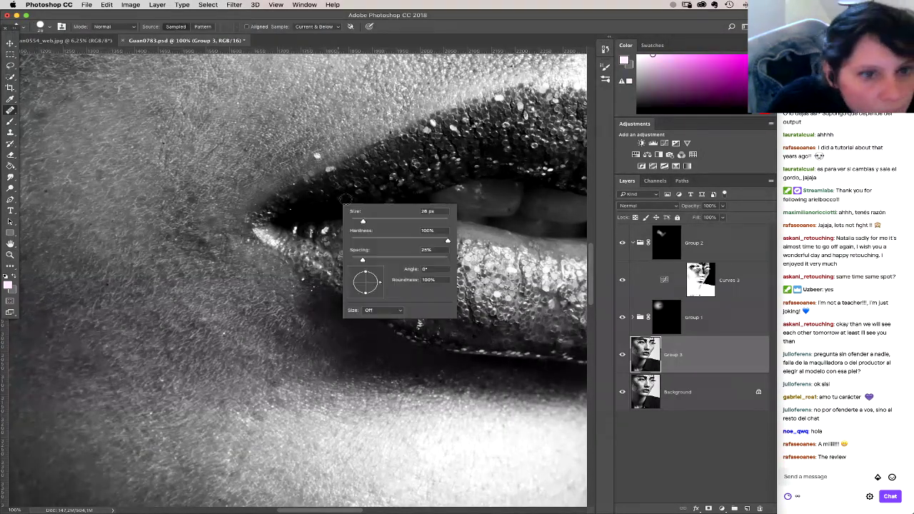
right_click(351, 223)
drag(362, 224, 360, 224)
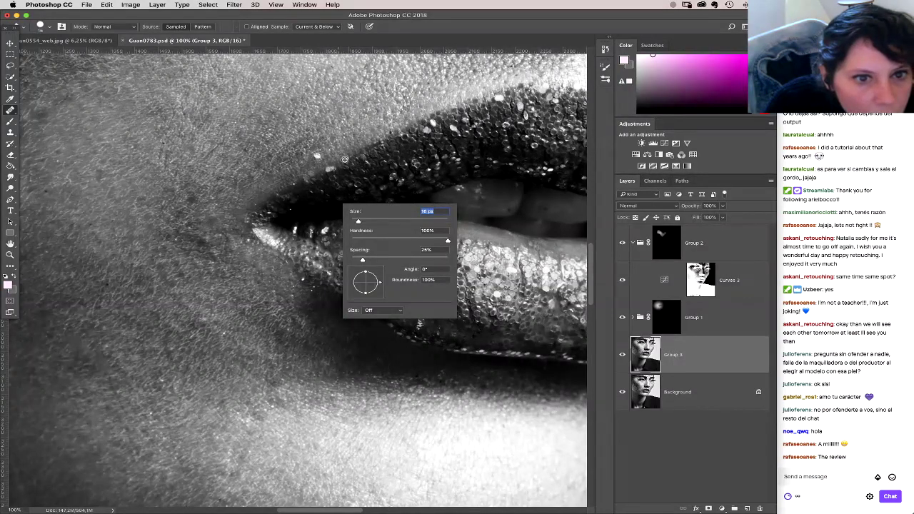
key(Return)
scroll(367, 150, up, 3)
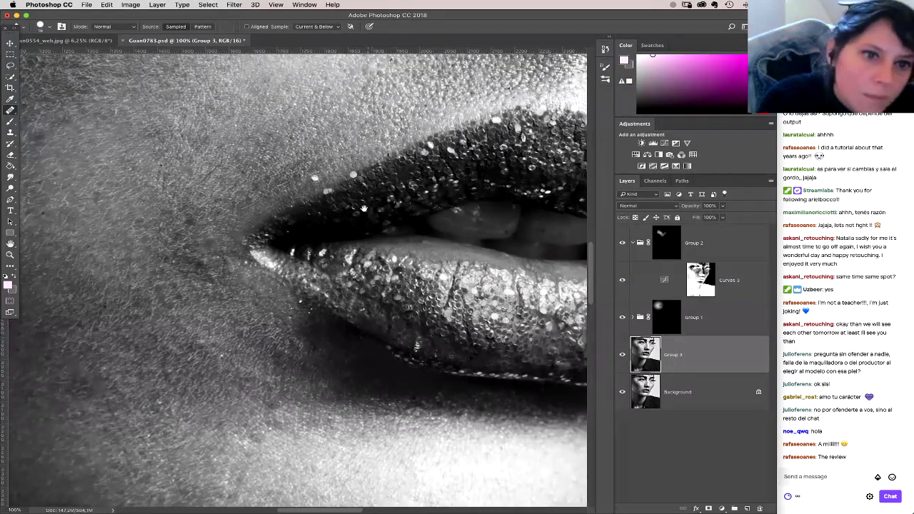
scroll(384, 191, down, 3)
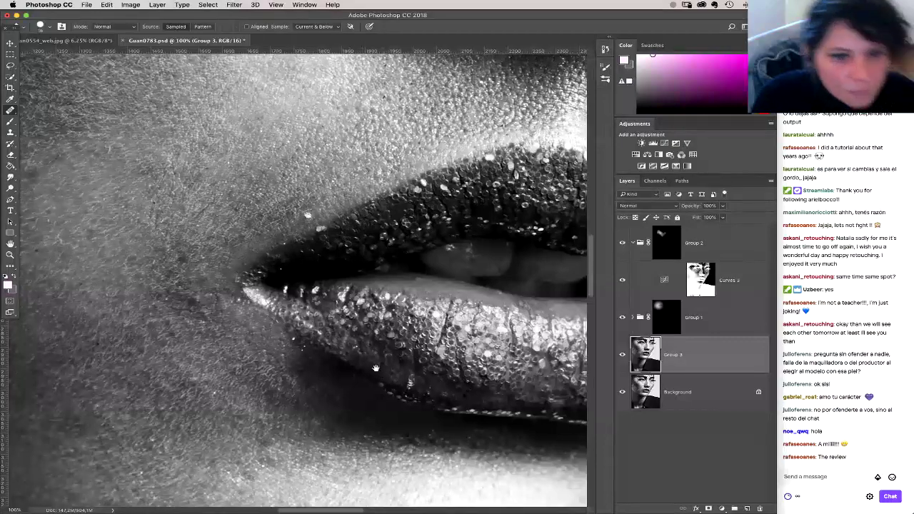
drag(386, 351, 418, 326)
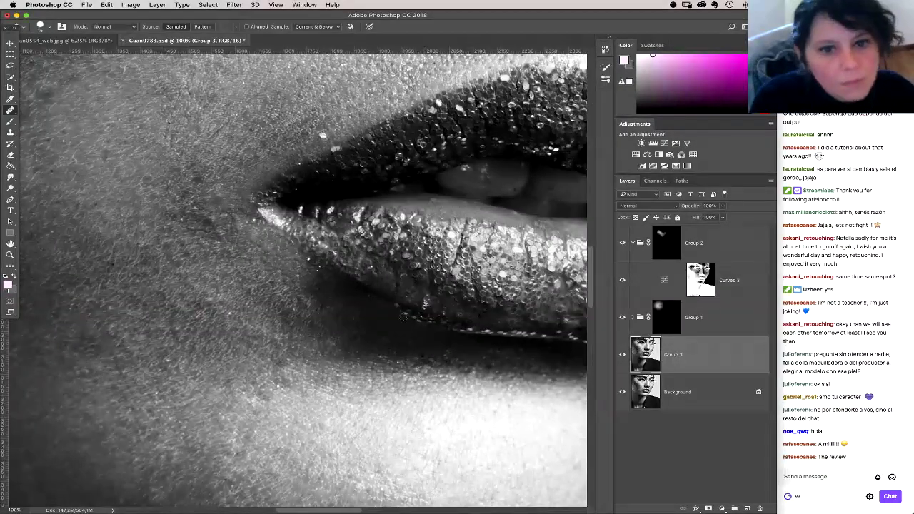
drag(379, 408, 348, 440)
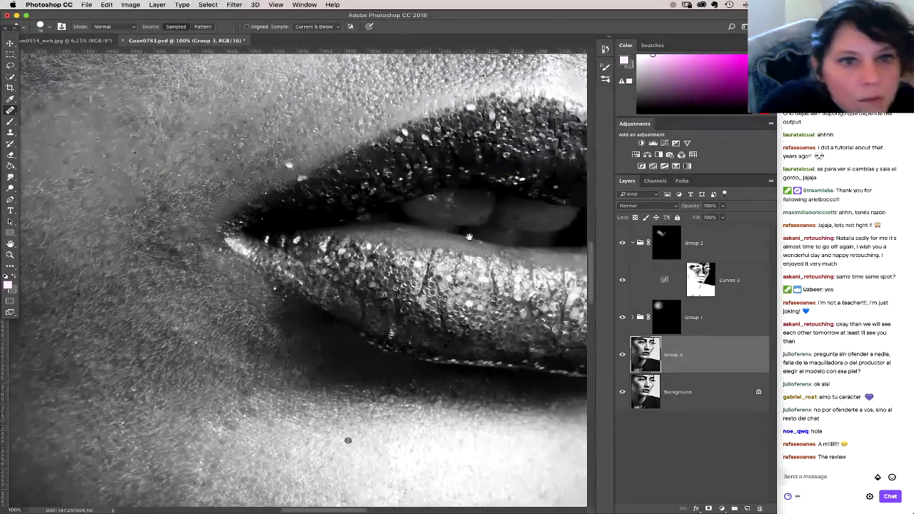
Step: Select Group 3 and set the Clone Stamp to 100% opacity
click(621, 357)
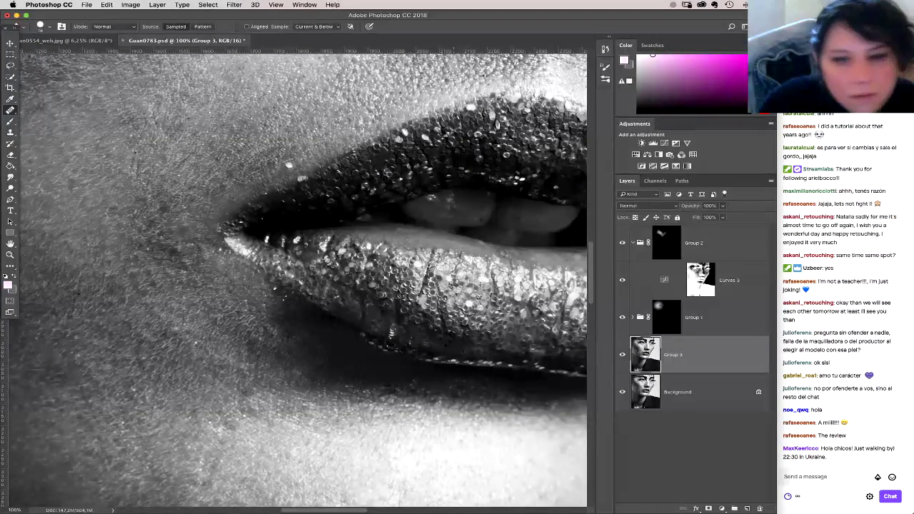
scroll(394, 286, up, 2)
scroll(394, 285, right, 5)
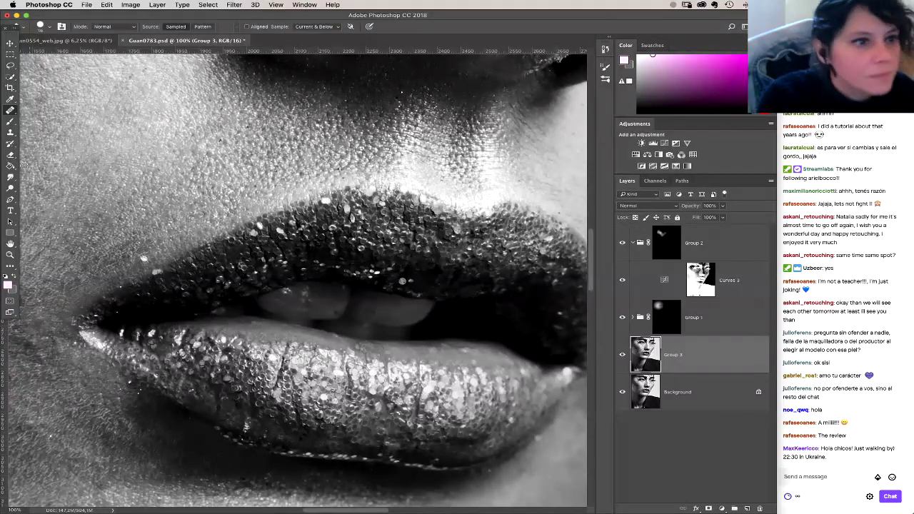
key(s)
key(0)
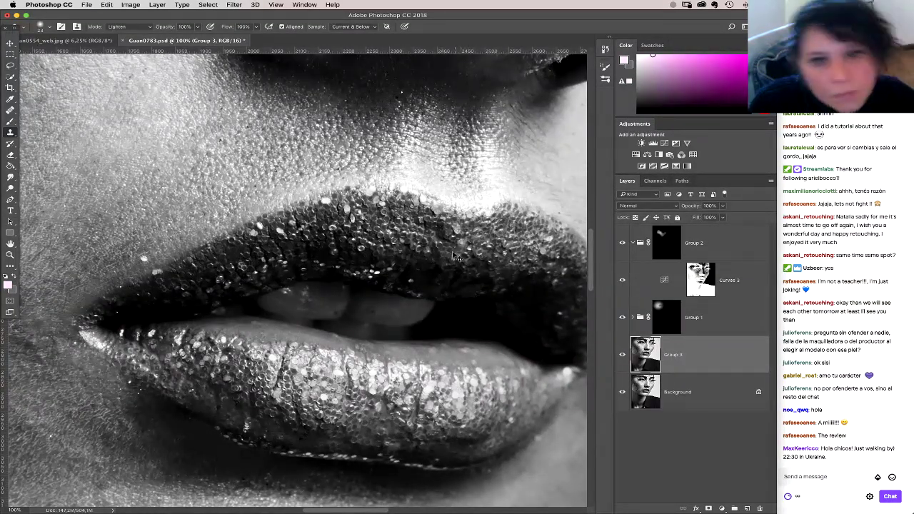
mouse_move(567, 305)
mouse_down()
mouse_move(463, 227)
mouse_move(482, 323)
mouse_up()
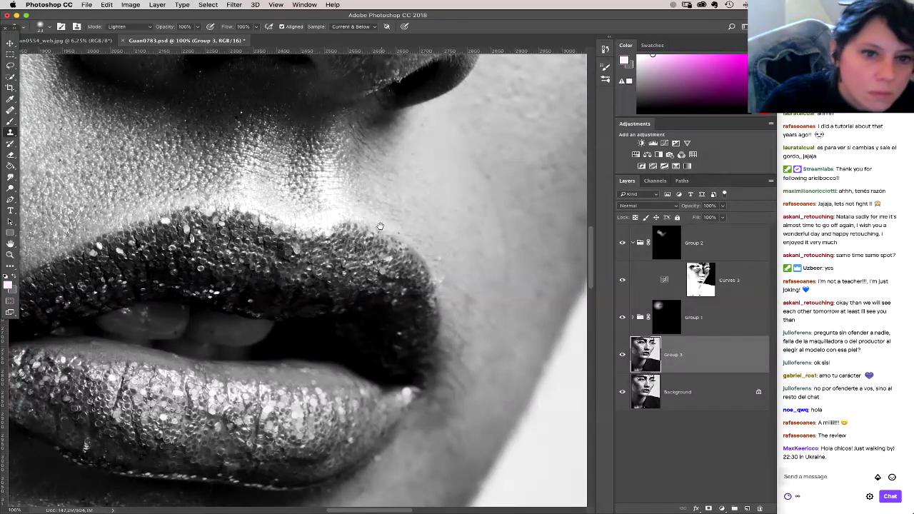
Step: Magnify the lip corner to 300% and pick the Eraser at 90% opacity
drag(379, 225, 353, 223)
key(super+plus)
key(super+plus)
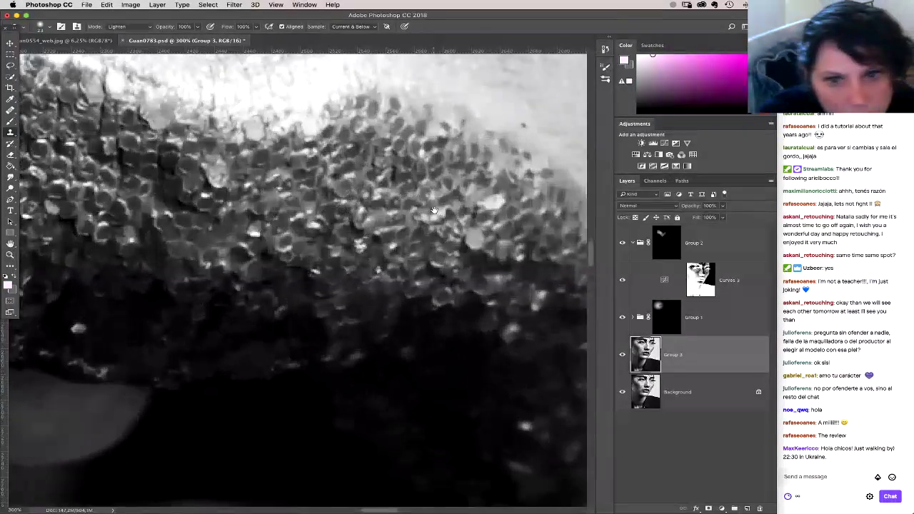
mouse_move(500, 271)
mouse_down()
mouse_move(366, 269)
mouse_move(367, 322)
mouse_up()
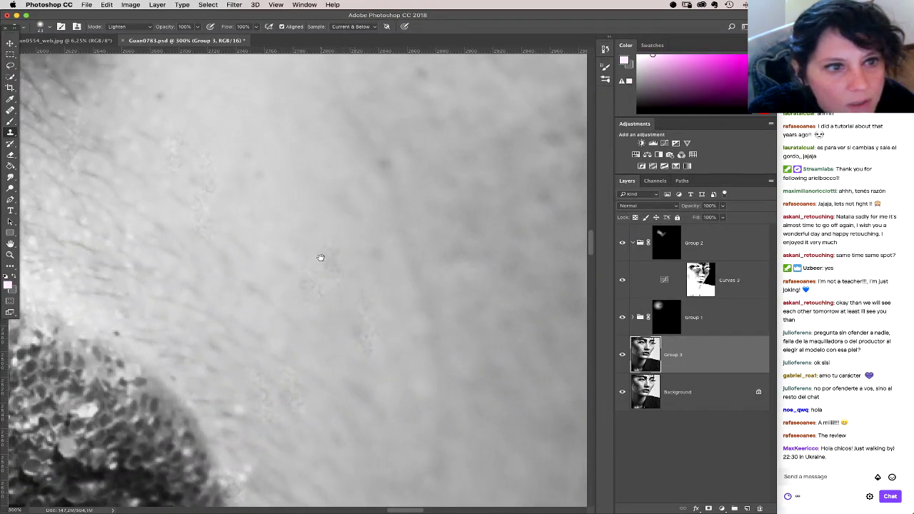
scroll(318, 235, up, 3)
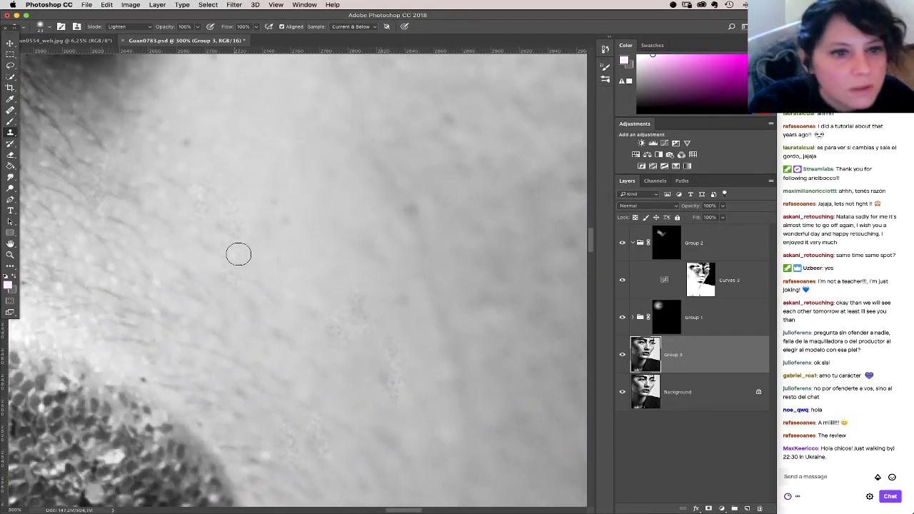
click(10, 154)
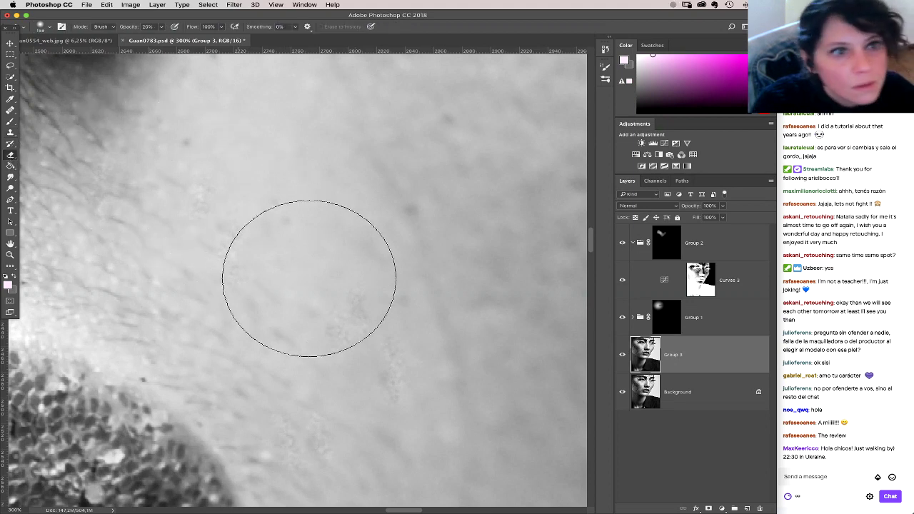
key(9)
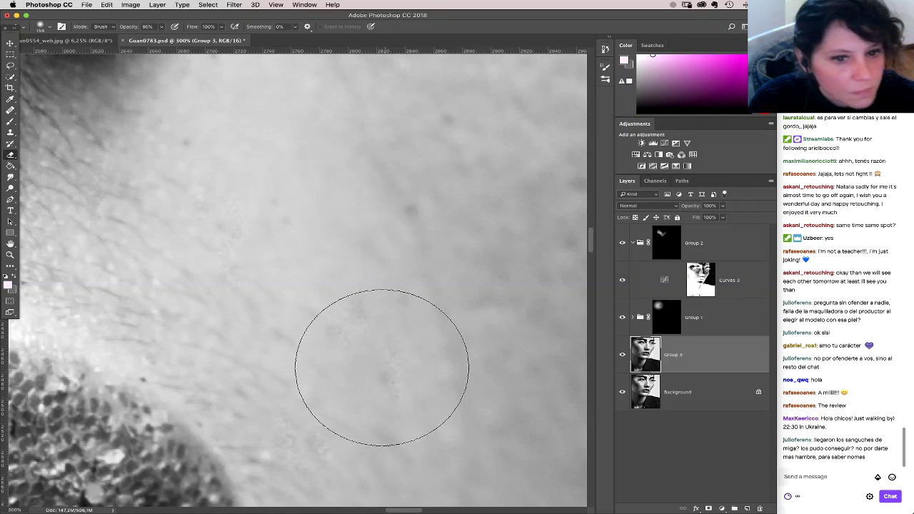
scroll(219, 207, down, 3)
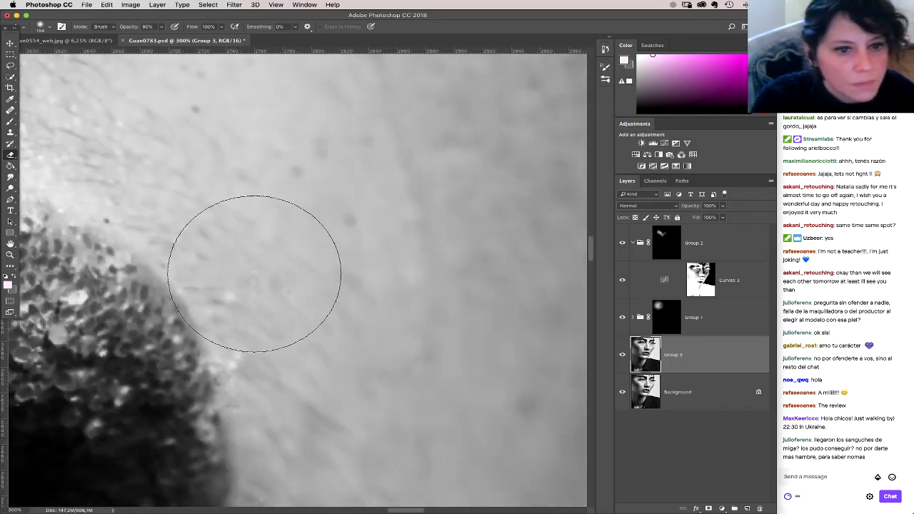
drag(378, 212, 396, 338)
Step: Zoom back to 100% and duplicate the Background layer as Background copy
key(super+minus)
key(super+minus)
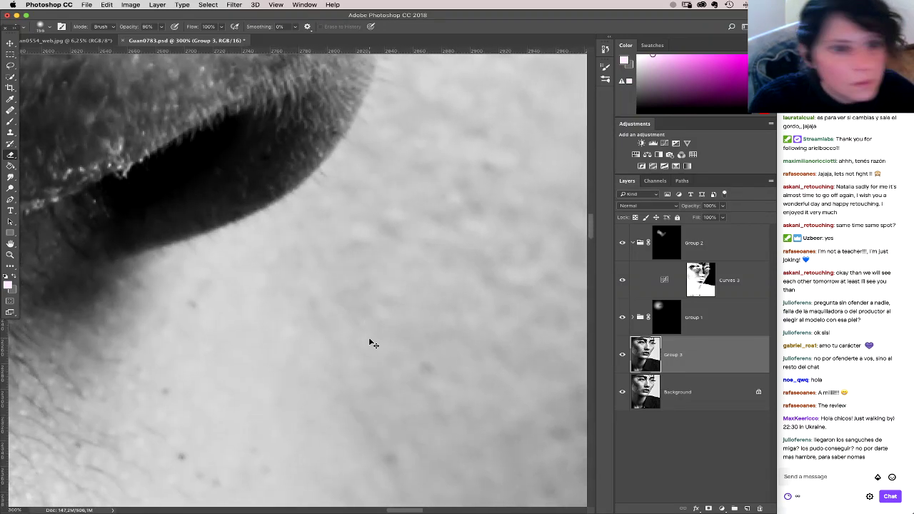
scroll(368, 337, left, 3)
scroll(358, 275, up, 2)
scroll(386, 357, up, 5)
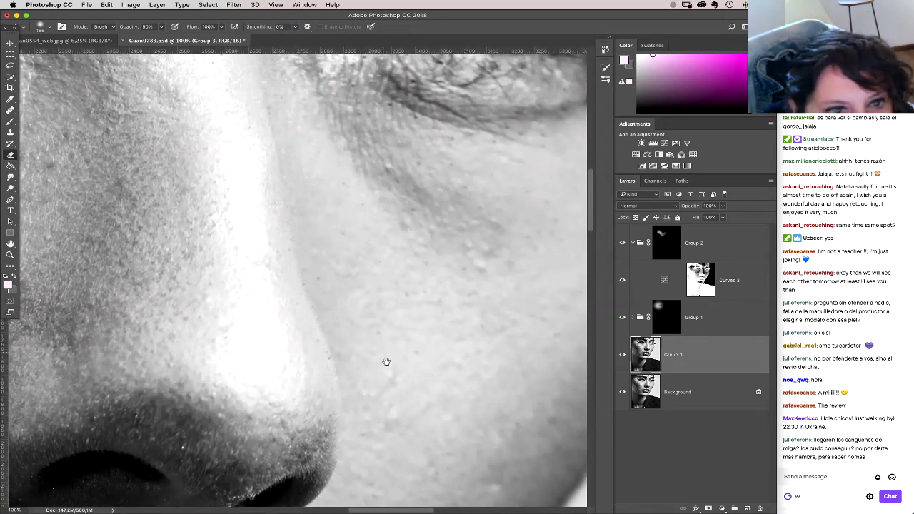
scroll(388, 368, up, 2)
scroll(396, 362, down, 5)
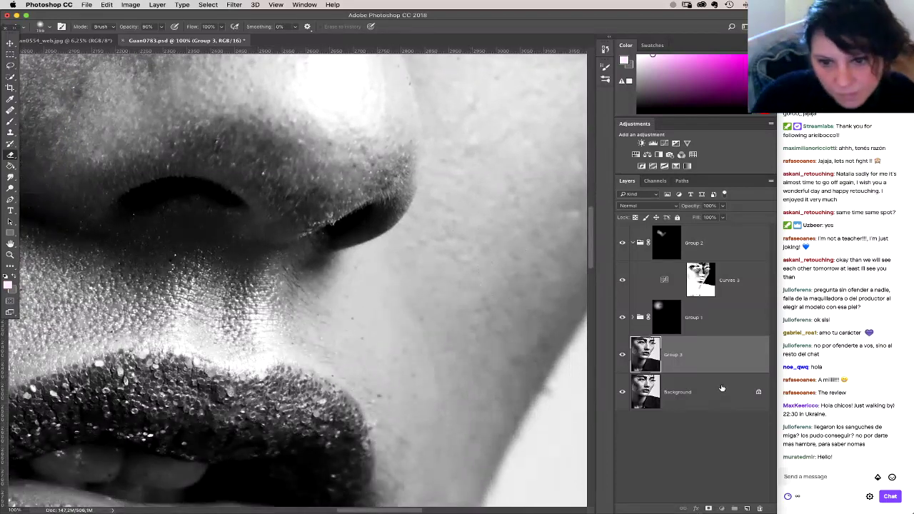
drag(721, 388, 747, 508)
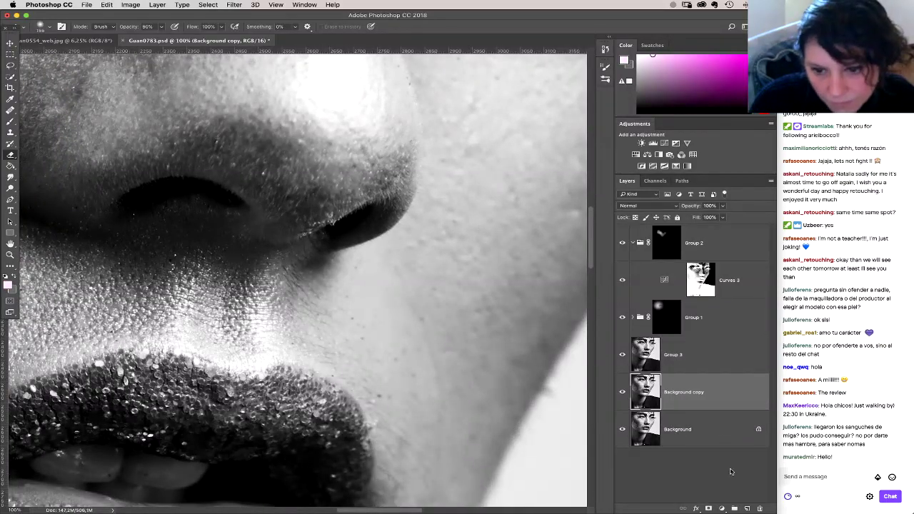
Step: Select Group 3 and merge it down into Background copy via Layer > Merge Down
click(709, 366)
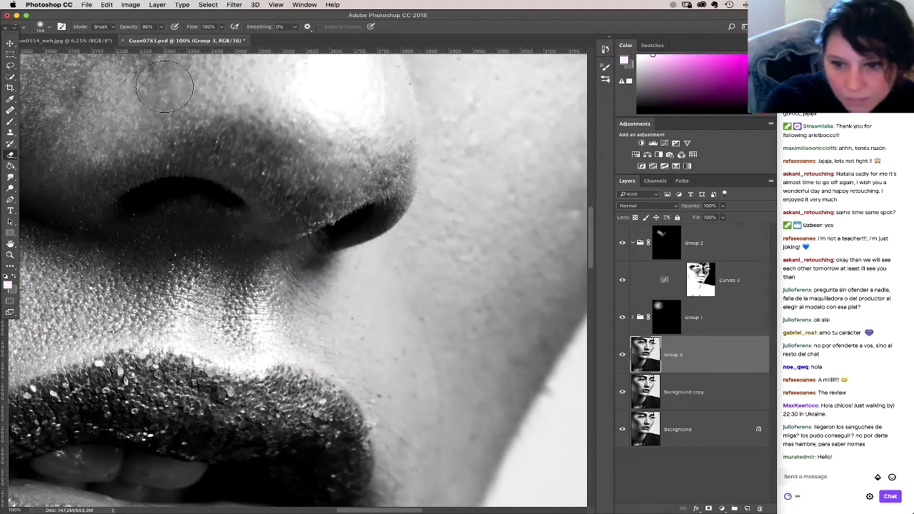
click(157, 4)
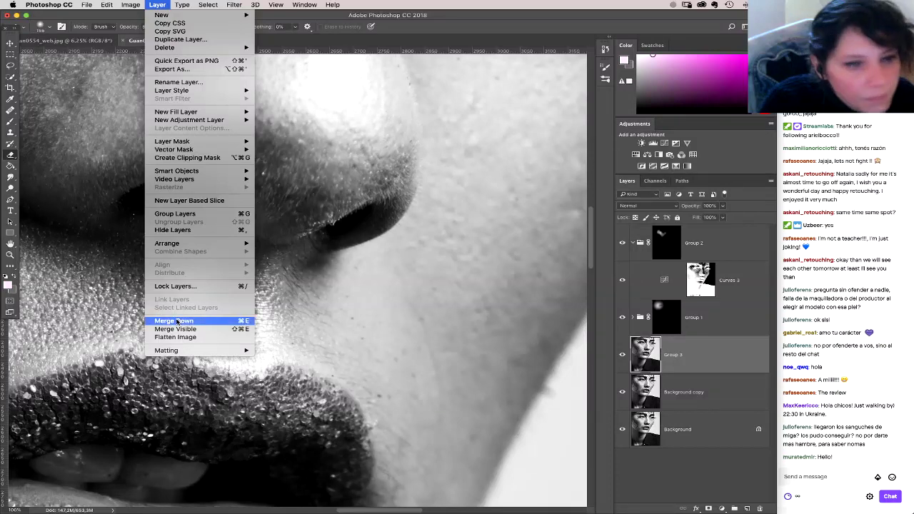
click(174, 321)
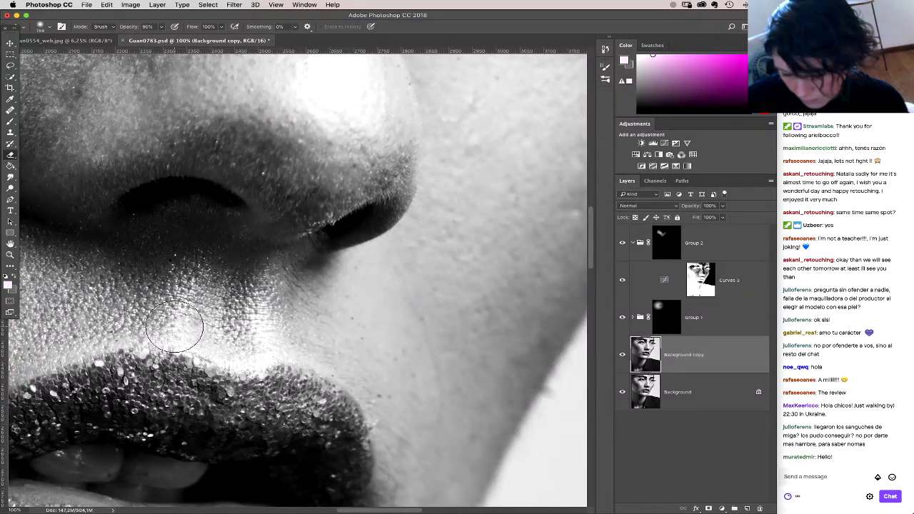
key(super+v)
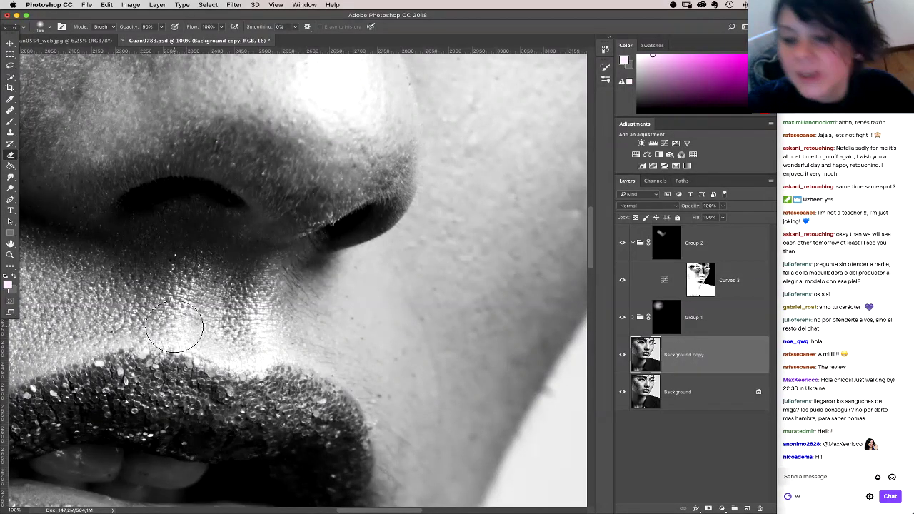
Step: With the Clone Stamp, sample clean cheek skin as the source after the missing-source alert
scroll(355, 330, down, 3)
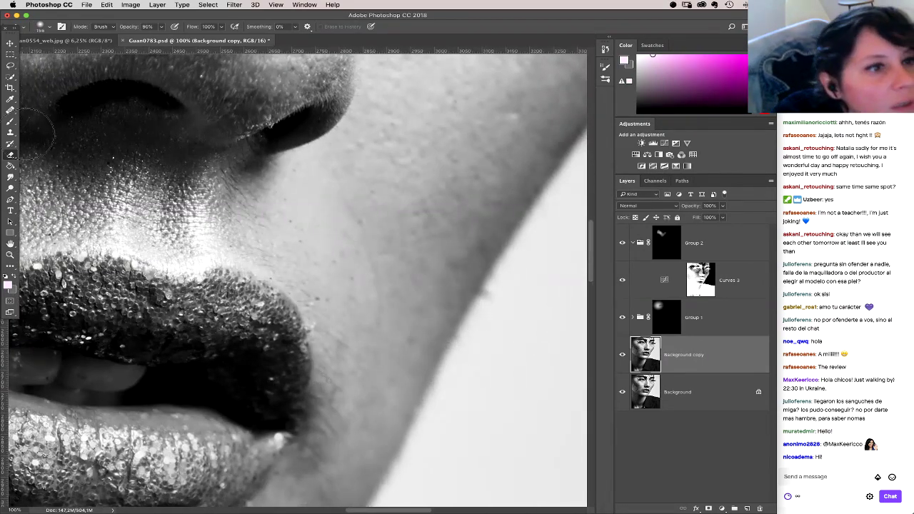
key(s)
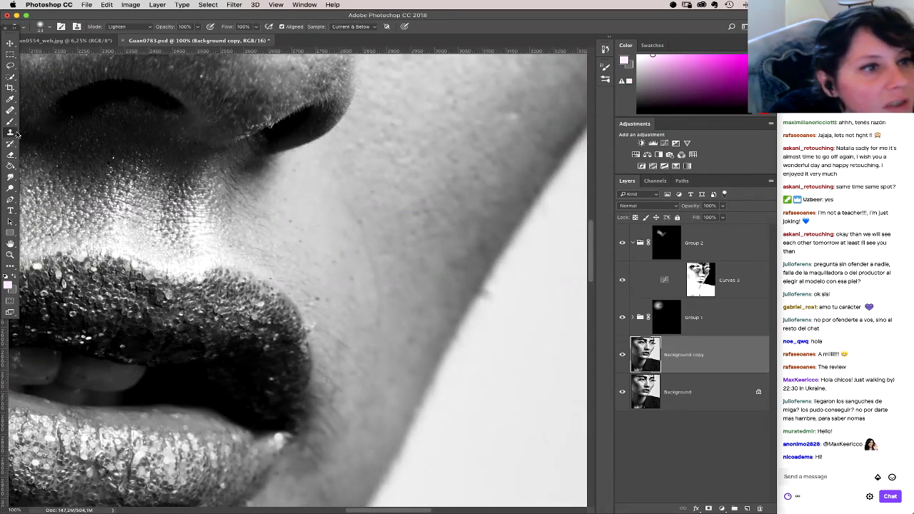
click(357, 278)
key(Return)
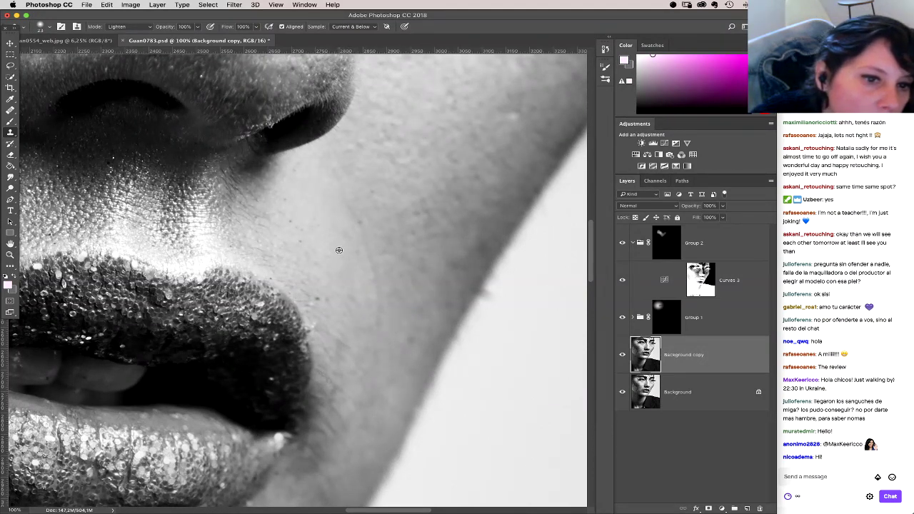
alt+click(307, 236)
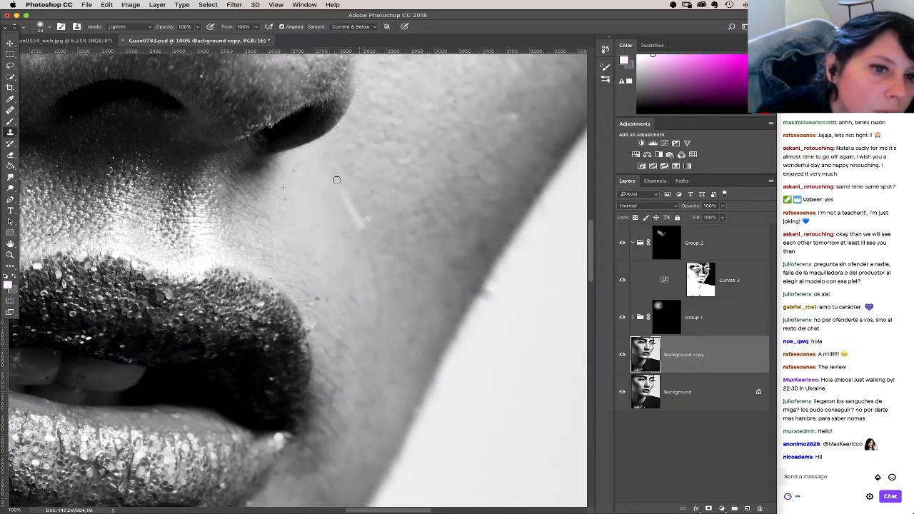
click(605, 50)
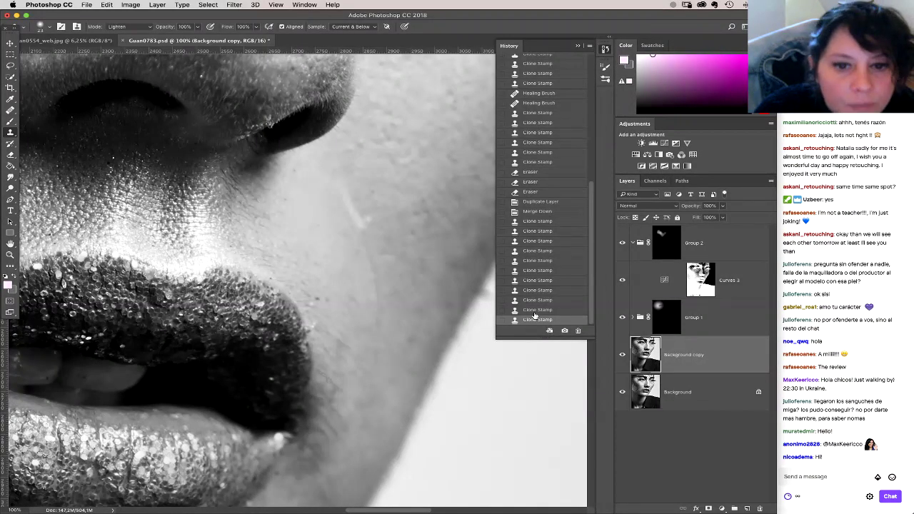
click(364, 222)
Step: Clone over the cheek specks, undoing a streaky stroke and redoing it cleanly
drag(364, 221, 344, 182)
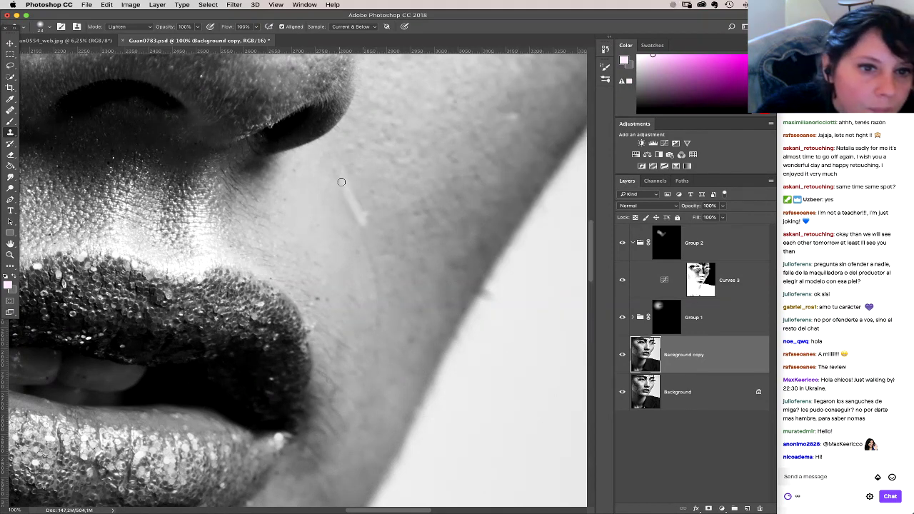
key(super+z)
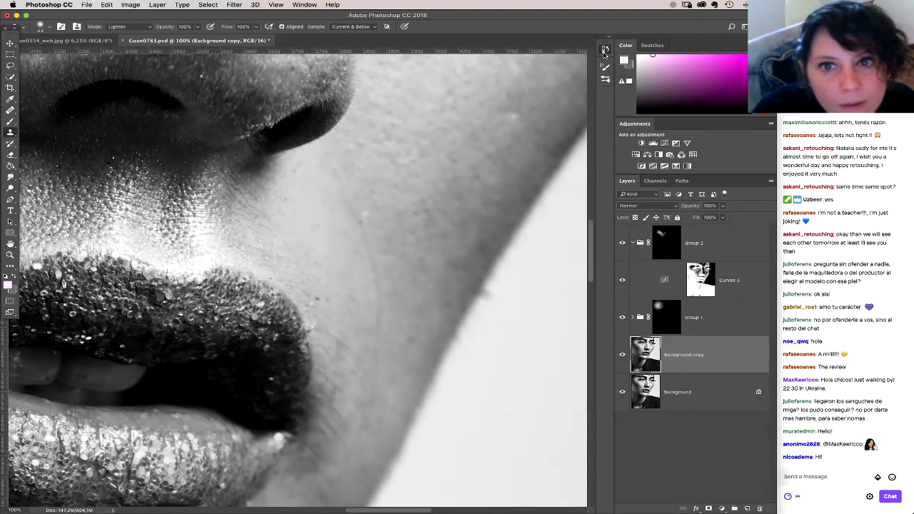
click(605, 49)
click(371, 222)
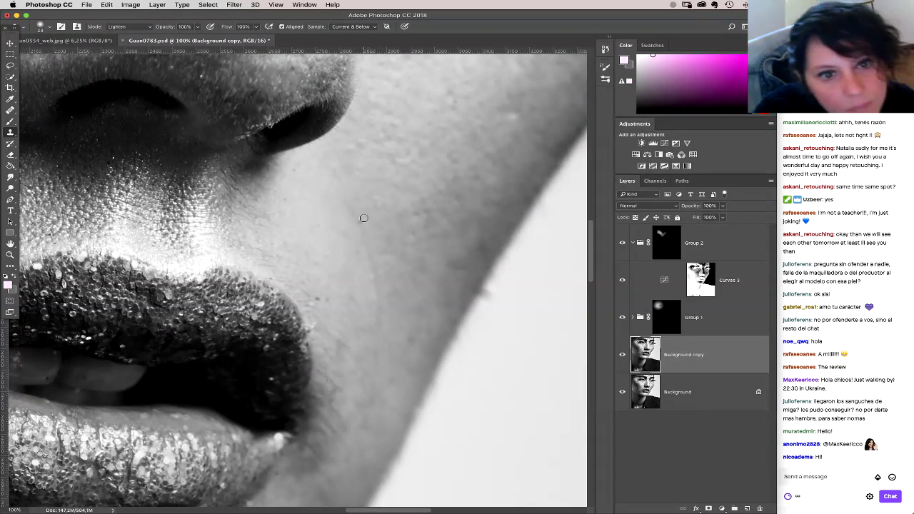
drag(350, 204, 357, 212)
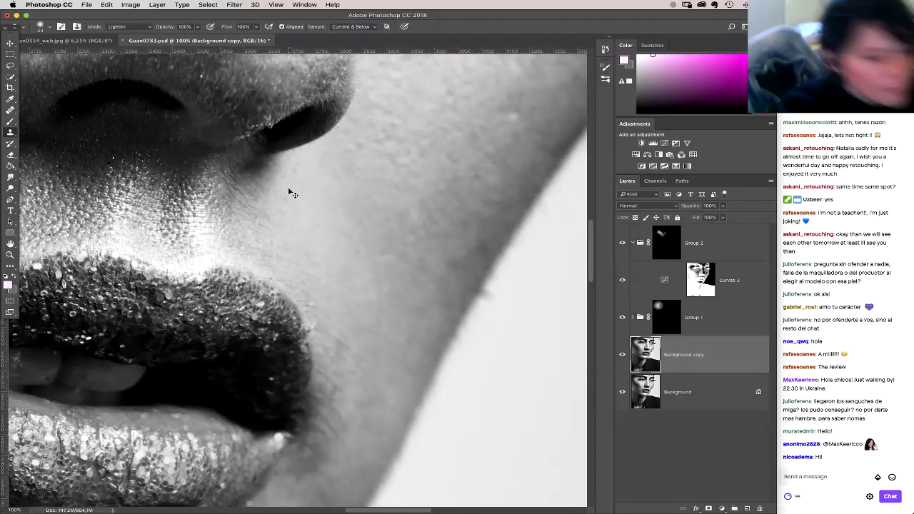
scroll(288, 188, up, 3)
right_click(241, 266)
Step: Shrink the soft clone brush to 11 px and work over the cheek beside the nostril
drag(293, 289, 288, 288)
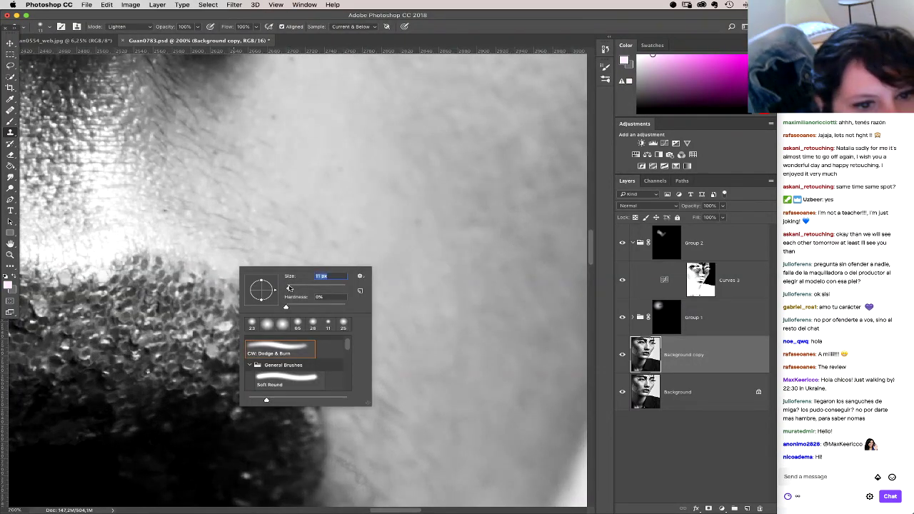
key(Return)
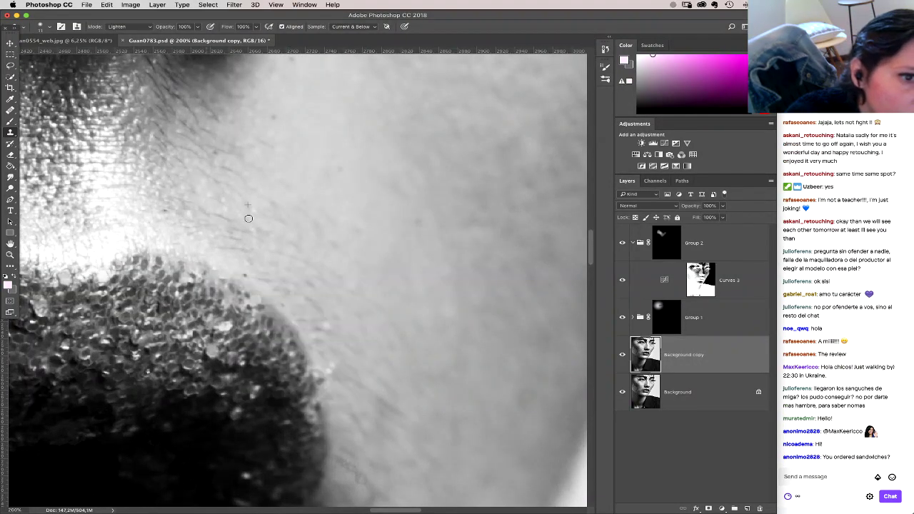
drag(271, 267, 290, 286)
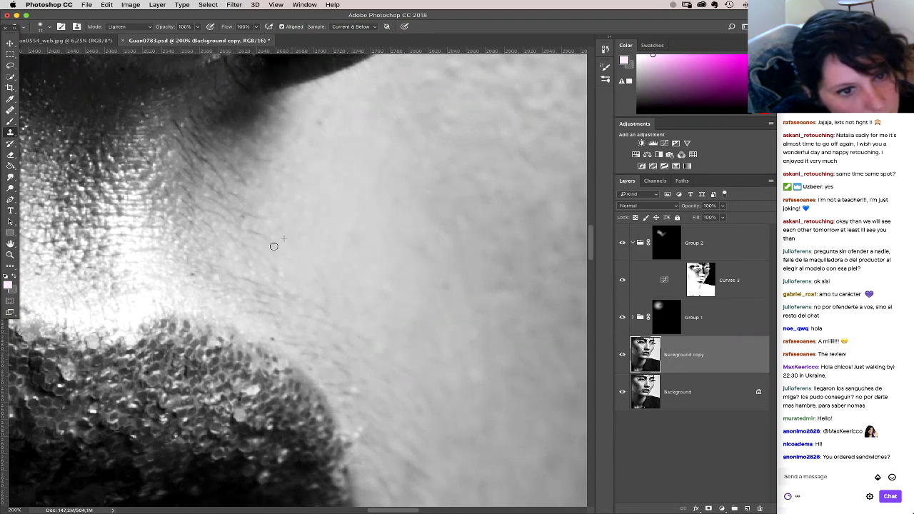
scroll(232, 181, up, 5)
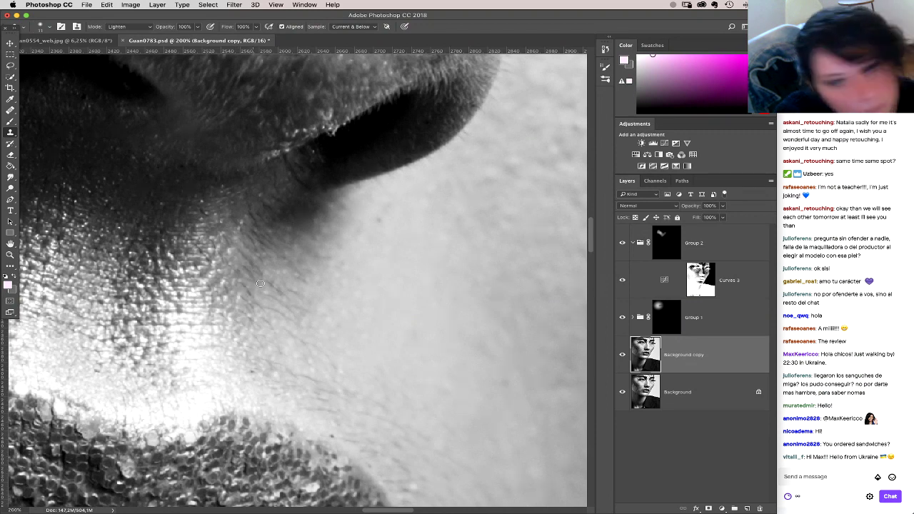
drag(259, 284, 284, 282)
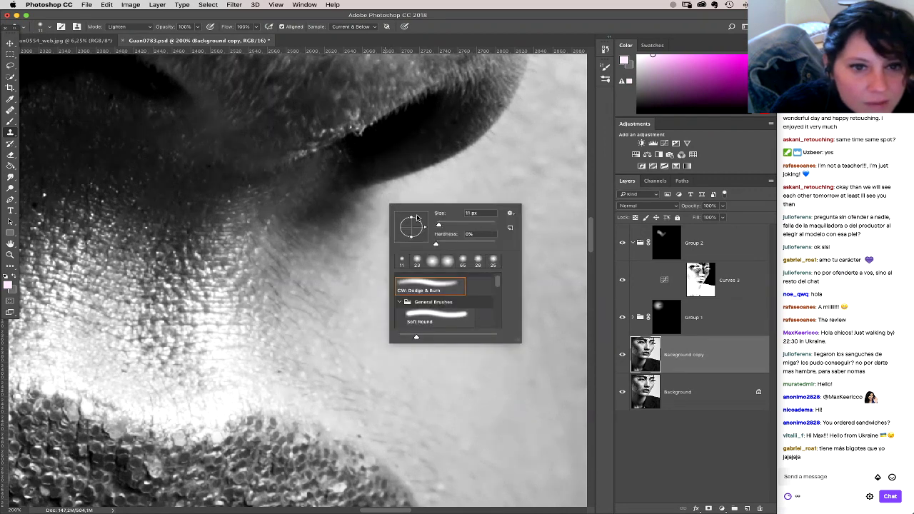
right_click(390, 200)
click(388, 192)
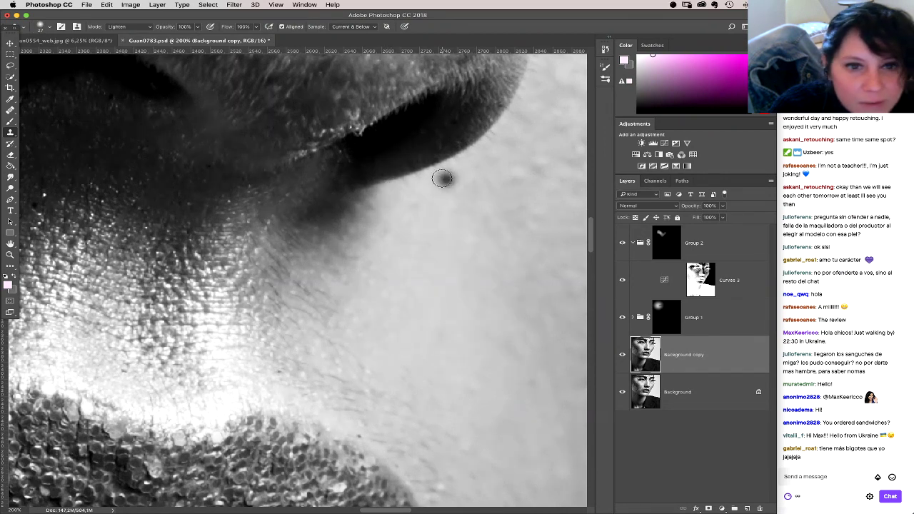
mouse_move(510, 163)
mouse_down()
mouse_move(407, 241)
mouse_move(387, 221)
mouse_up()
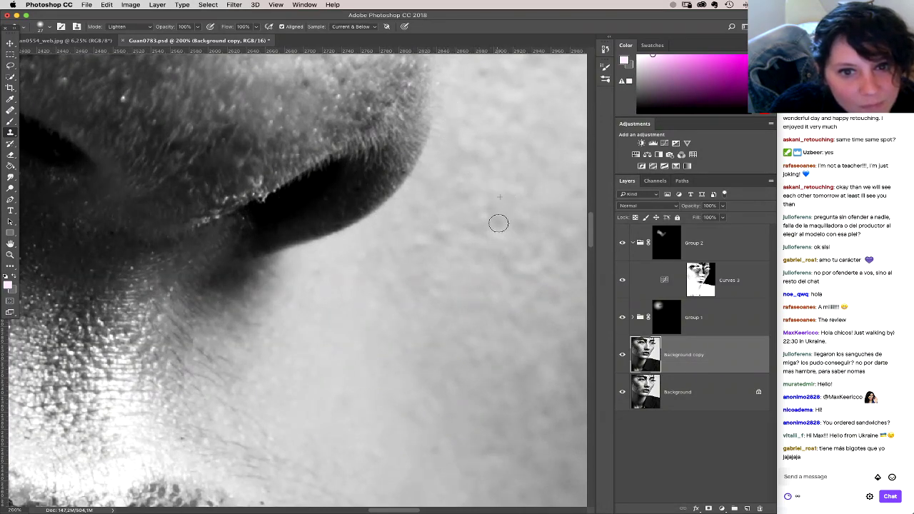
scroll(391, 291, down, 5)
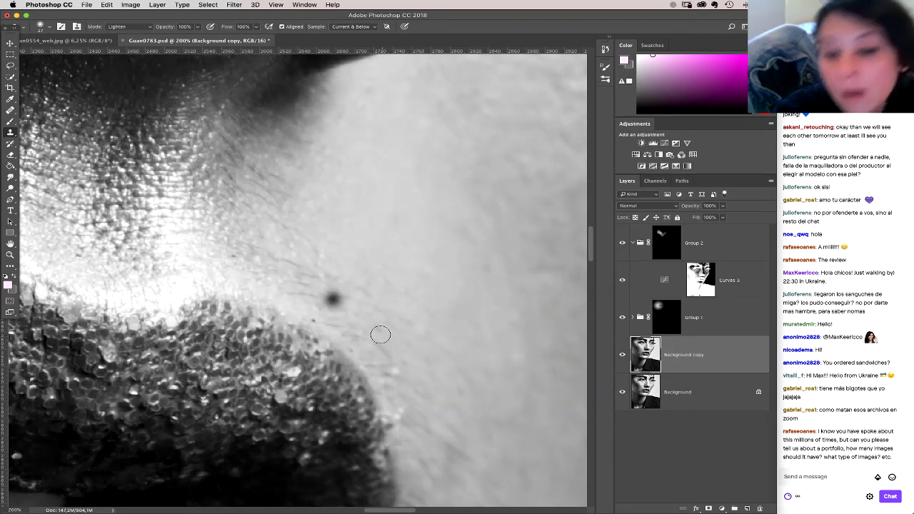
Step: Clone away the dark spot above the upper lip and move over the skin beside the lips
click(333, 299)
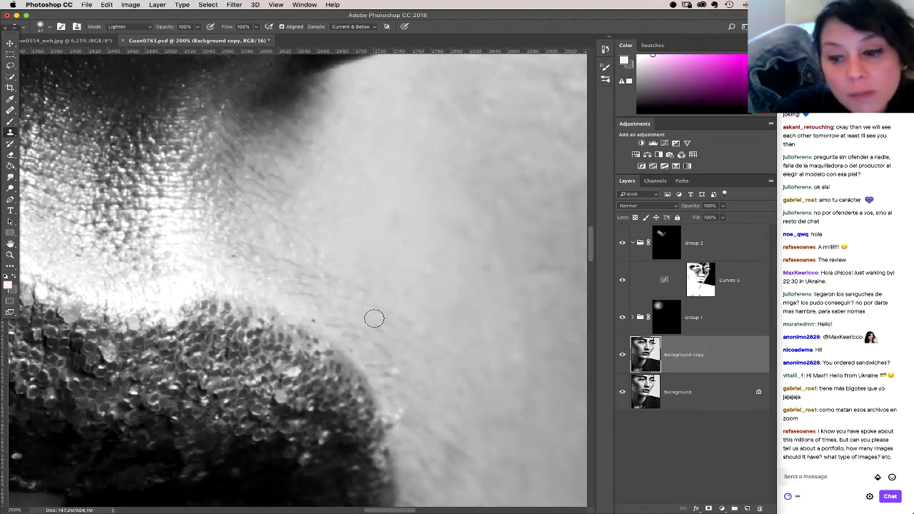
scroll(342, 300, right, 2)
right_click(223, 240)
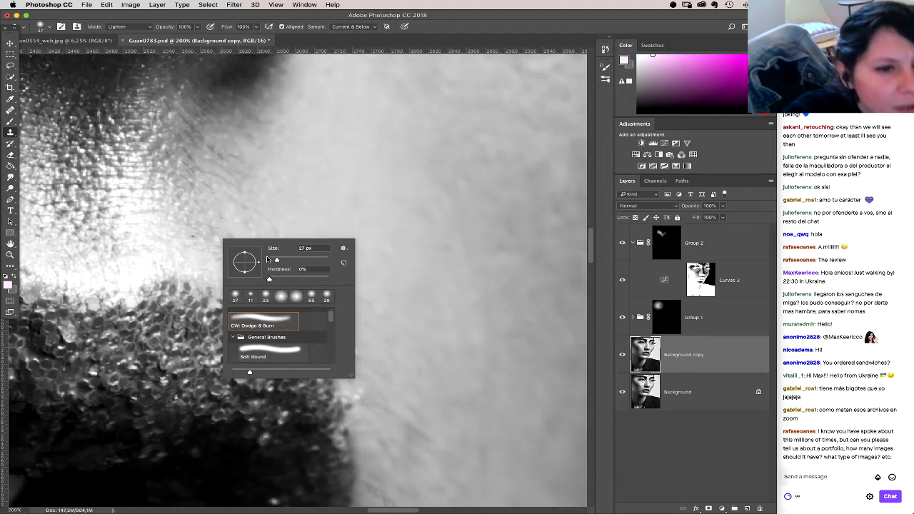
click(206, 221)
drag(241, 232, 286, 298)
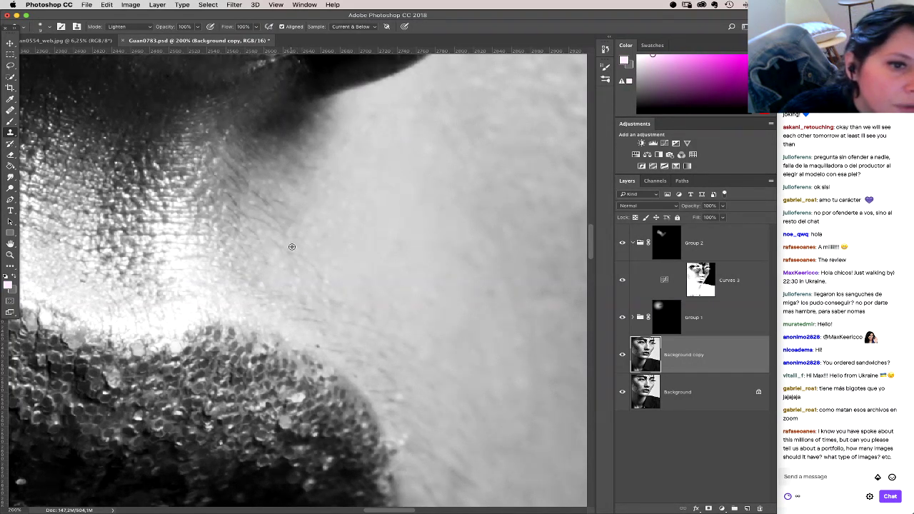
drag(275, 239, 349, 287)
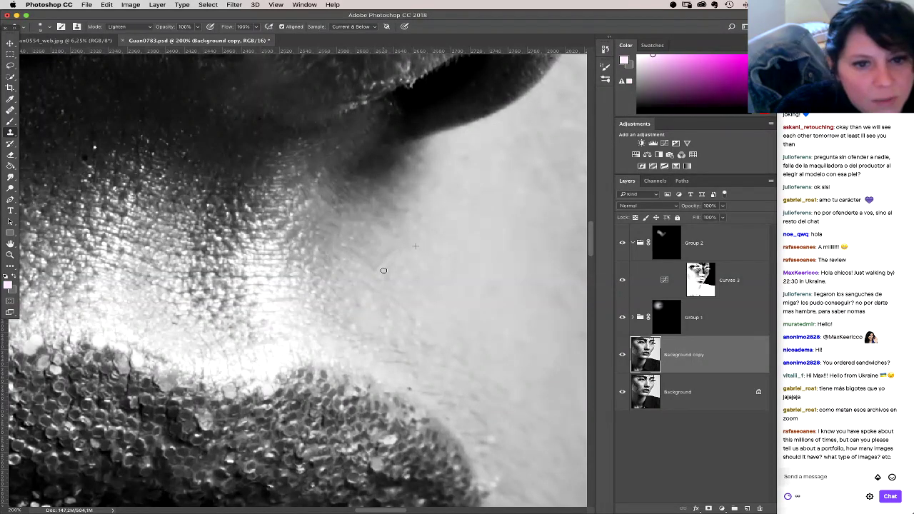
Step: Undo the last clone stroke and resize the brush to a soft 46 px
key(super+z)
right_click(393, 294)
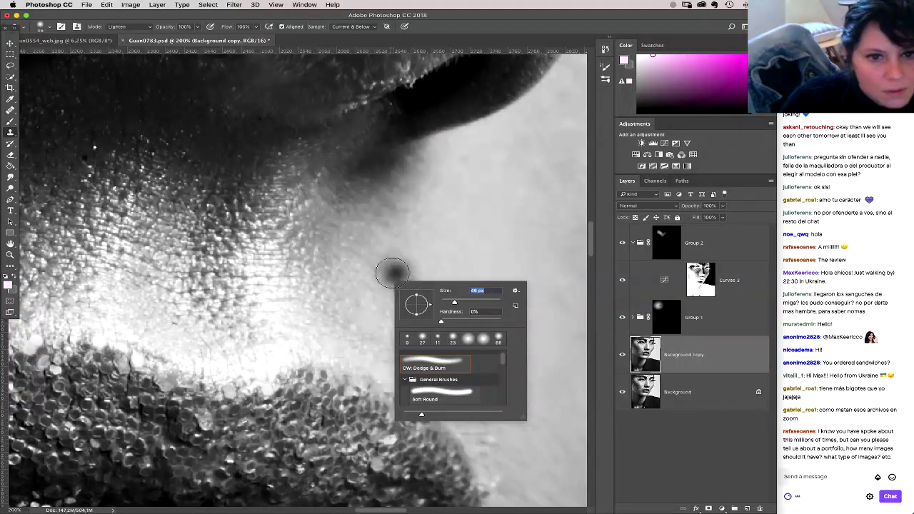
right_click(239, 296)
mouse_move(287, 314)
mouse_down()
mouse_move(298, 314)
mouse_move(286, 315)
mouse_up()
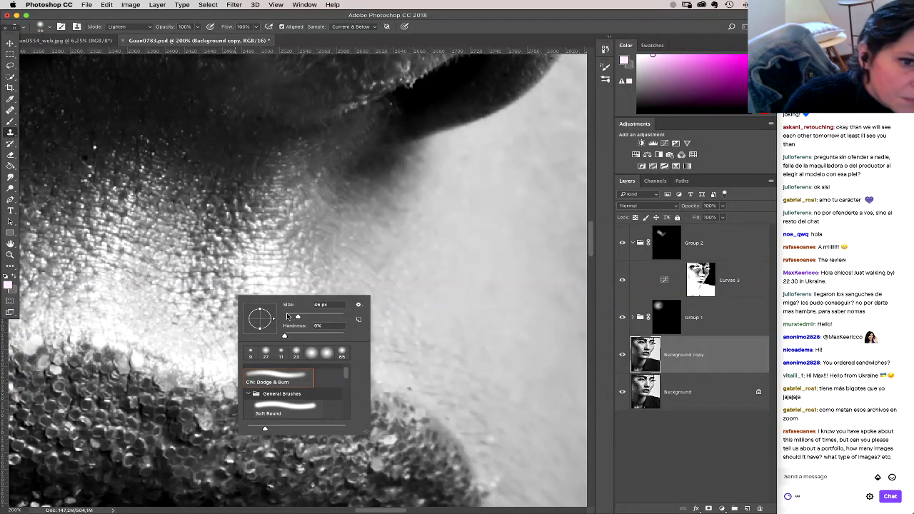
click(178, 298)
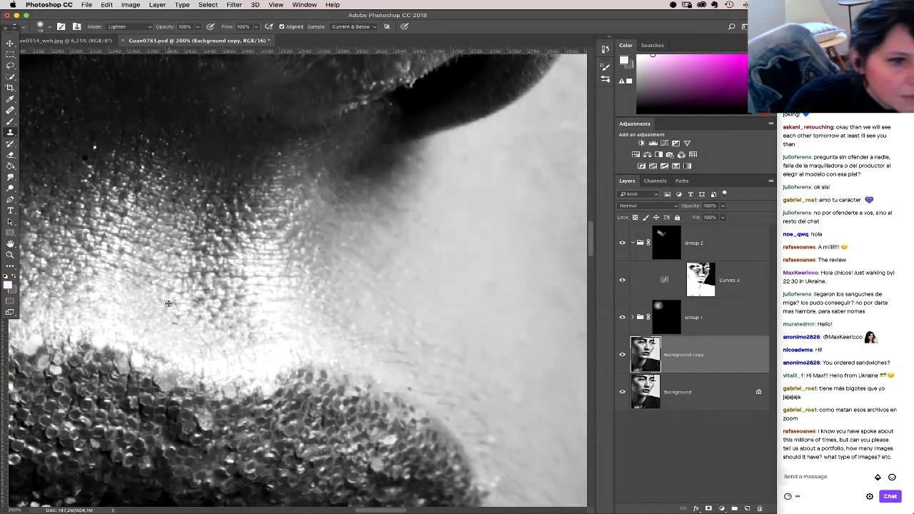
drag(222, 312, 285, 290)
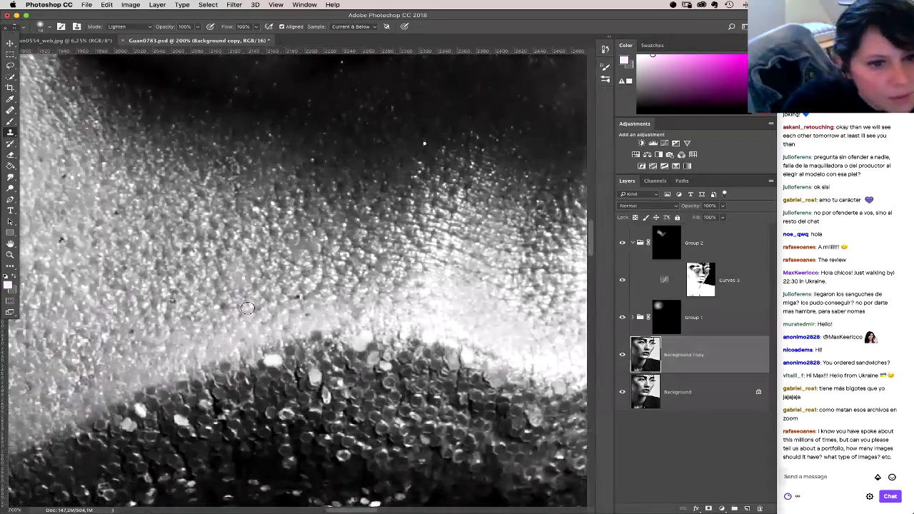
key(super+minus)
key(super+minus)
key(super+minus)
key(super+minus)
key(super+minus)
key(super+minus)
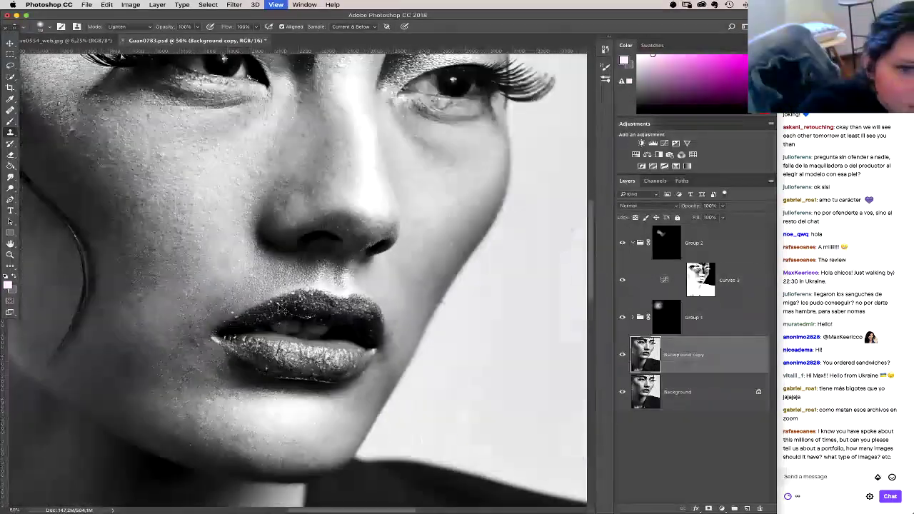
click(622, 355)
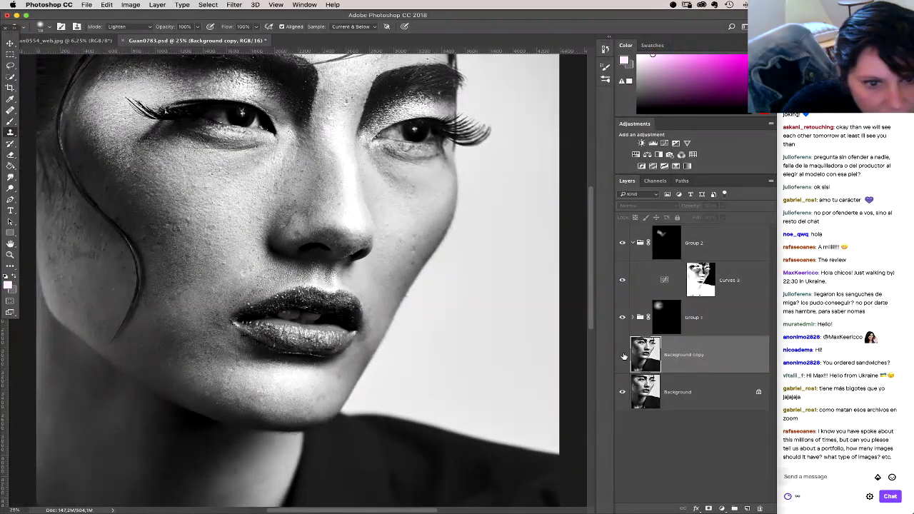
click(622, 354)
click(623, 354)
click(623, 355)
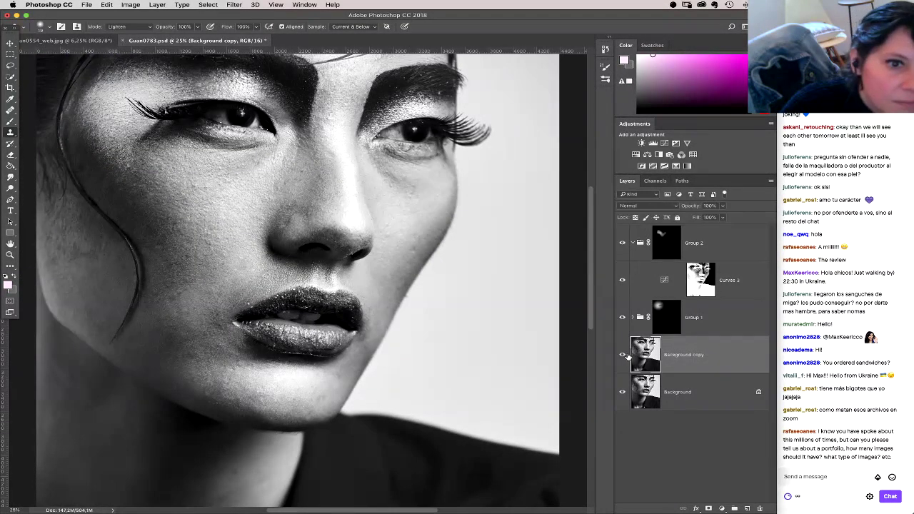
click(623, 355)
click(623, 355)
click(623, 354)
click(623, 354)
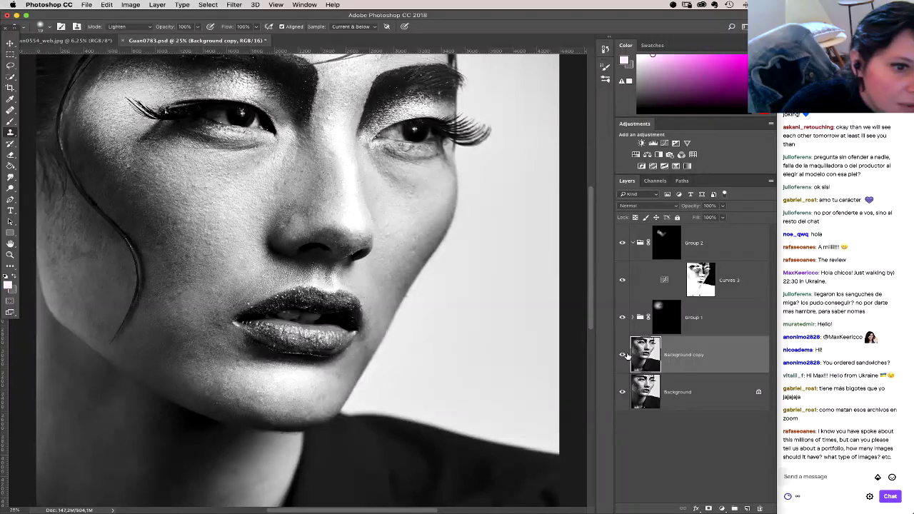
click(623, 355)
click(622, 355)
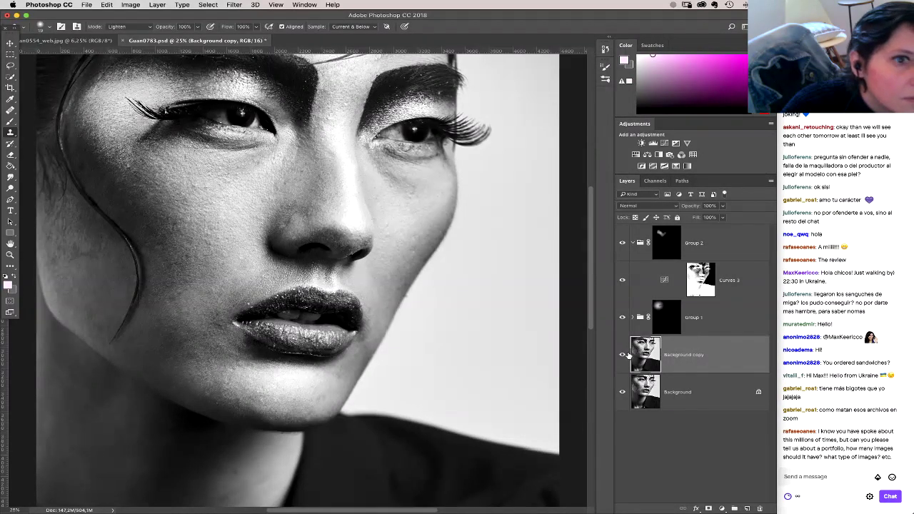
click(623, 355)
click(622, 355)
scroll(300, 302, up, 4)
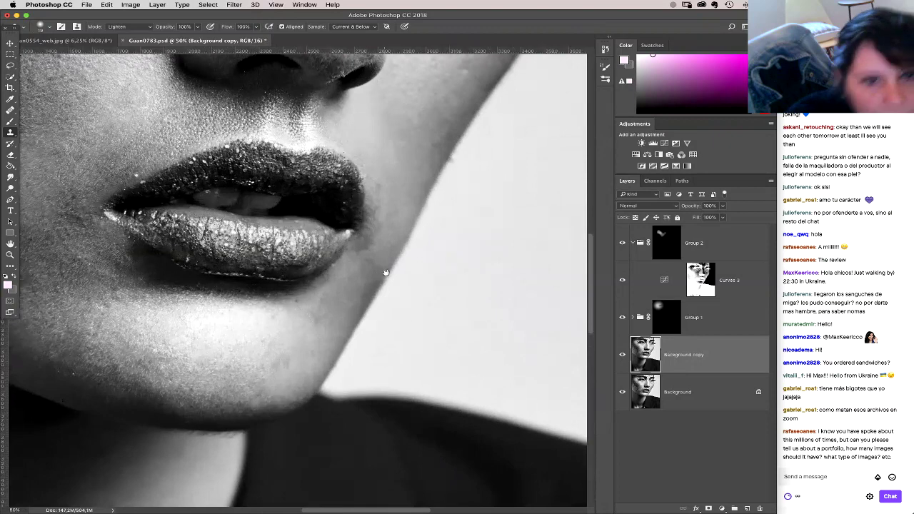
Step: Pan to the nose and lips and adjust the clone brush size and hardness
mouse_move(385, 272)
mouse_down()
mouse_move(333, 332)
mouse_move(342, 349)
mouse_up()
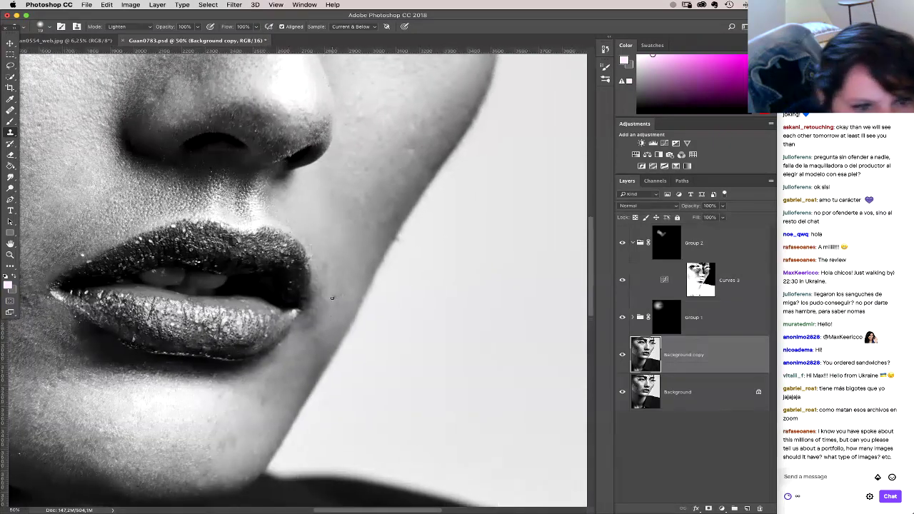
right_click(334, 297)
click(331, 264)
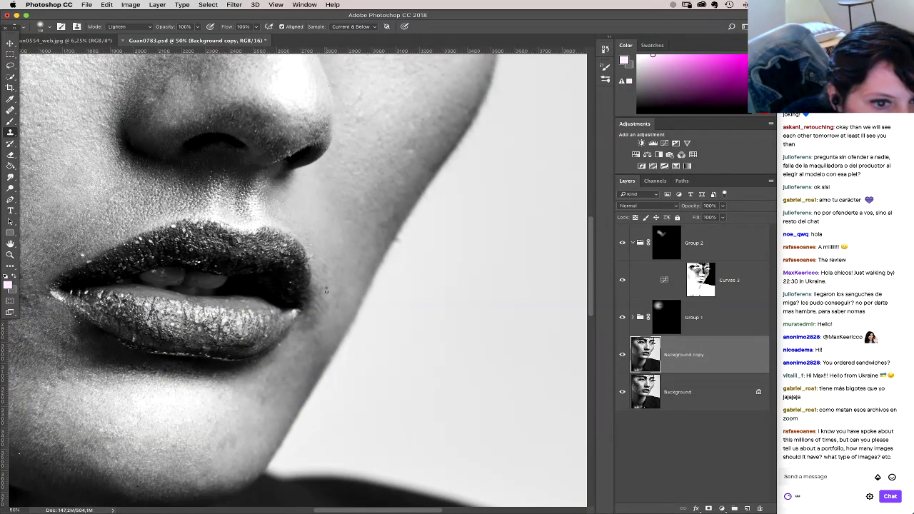
key(super+z)
right_click(322, 282)
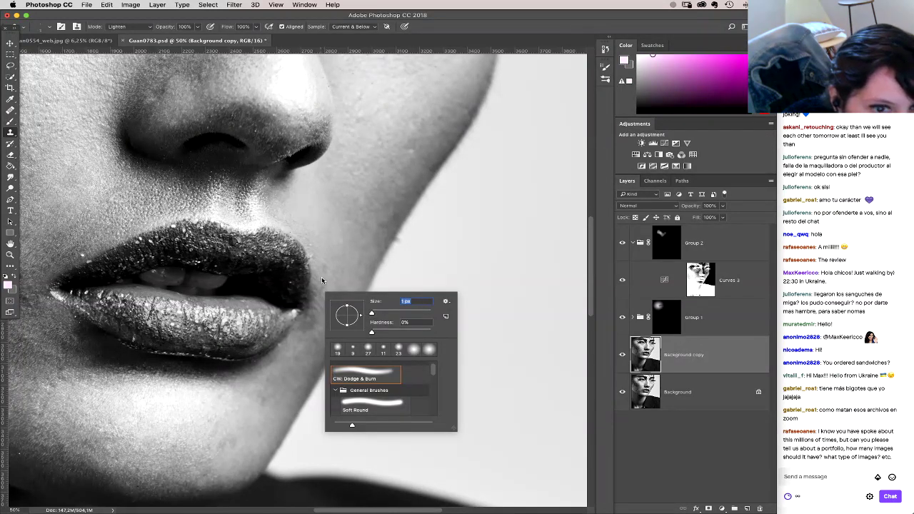
click(315, 278)
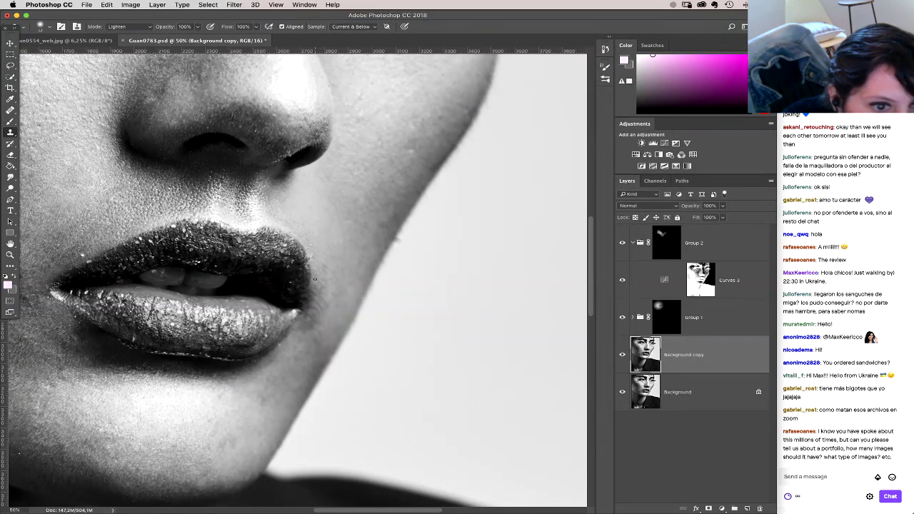
Step: Zoom the lips to 100%, resize the brush, and set clone opacity to 76%
key(super+plus)
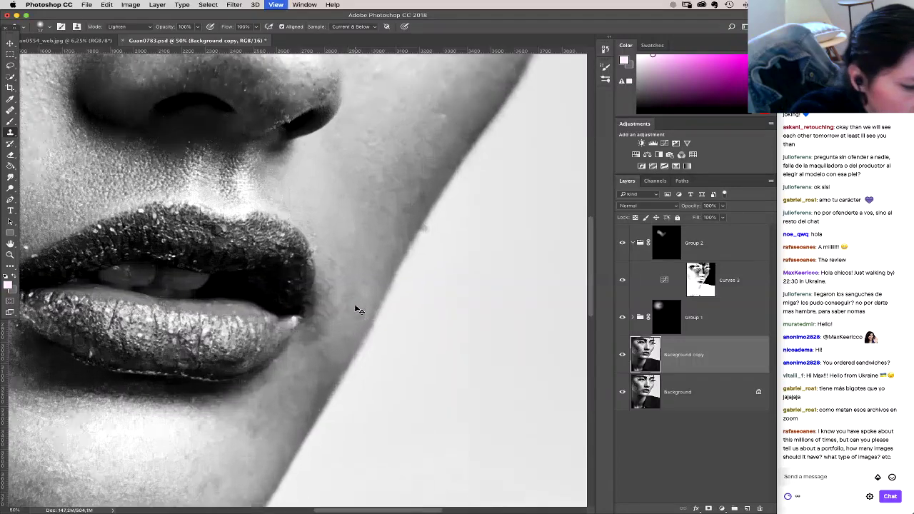
key(super+plus)
right_click(350, 321)
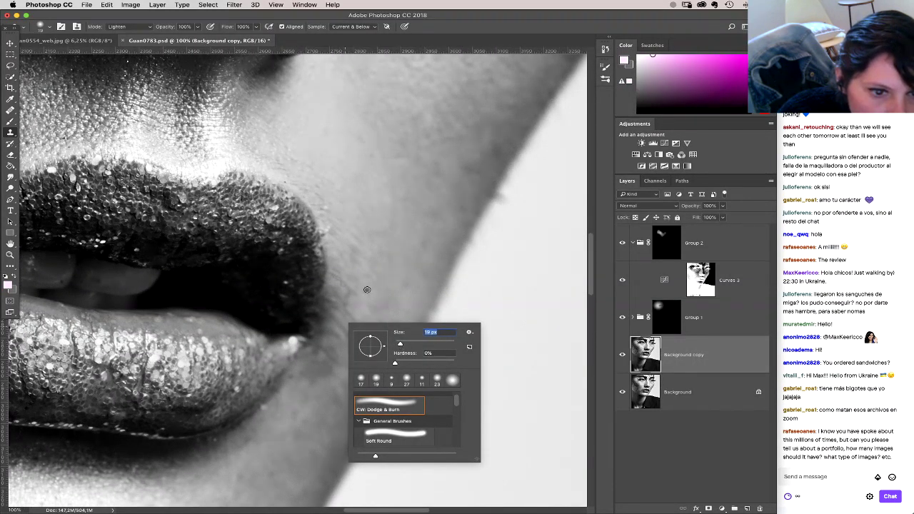
click(361, 297)
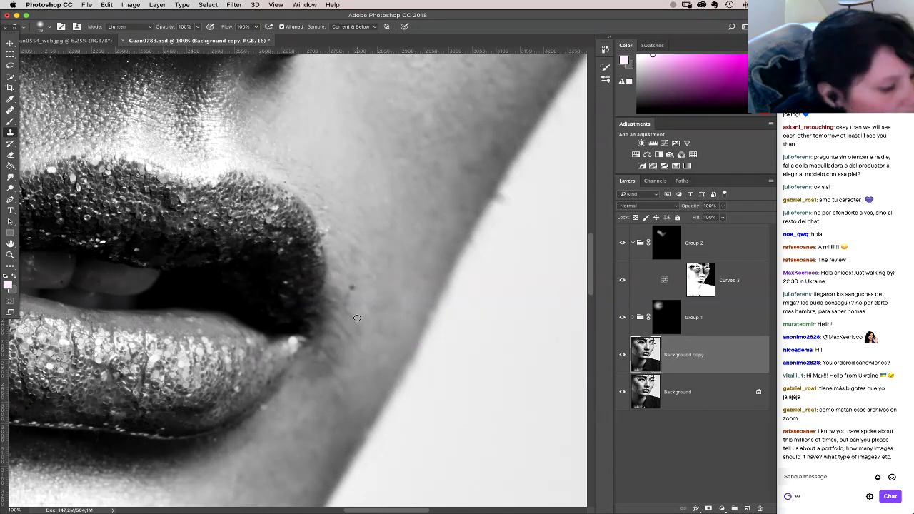
key(7)
key(6)
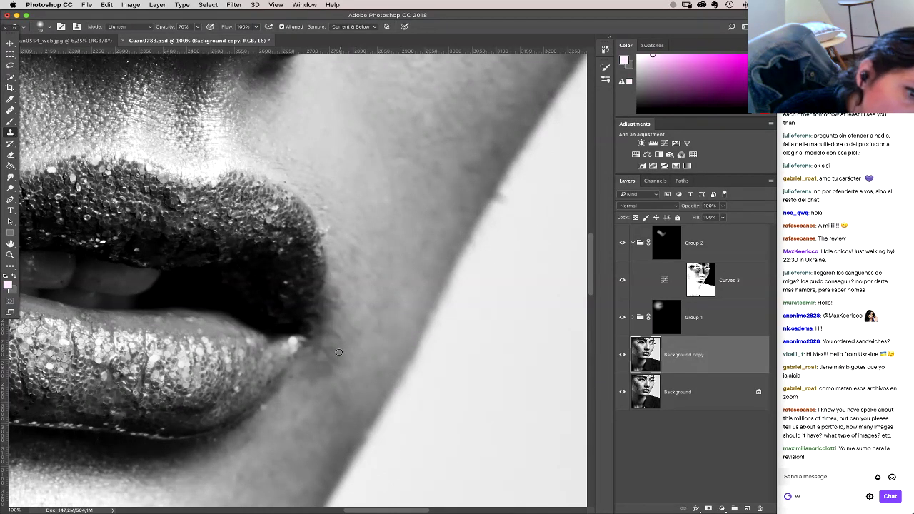
Step: Scroll down from the lips to inspect the chin and neck
scroll(365, 331, down, 5)
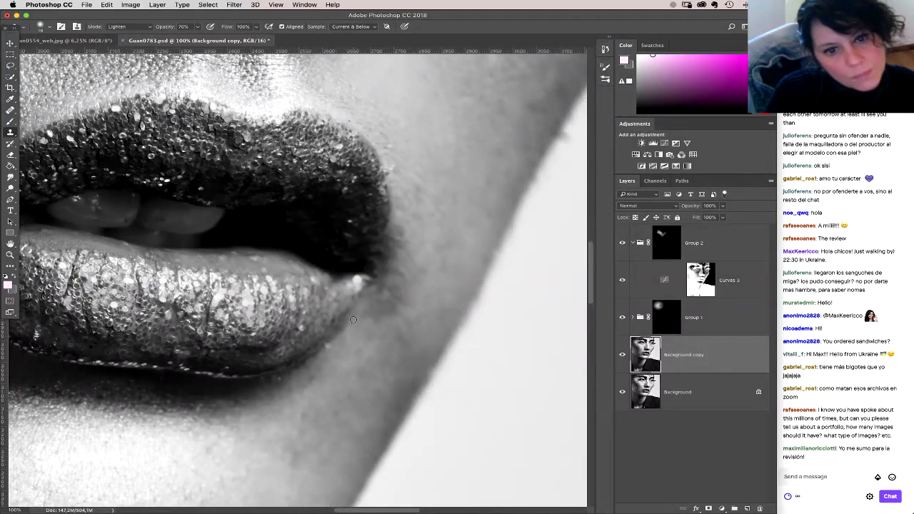
scroll(353, 320, down, 2)
scroll(353, 320, left, 2)
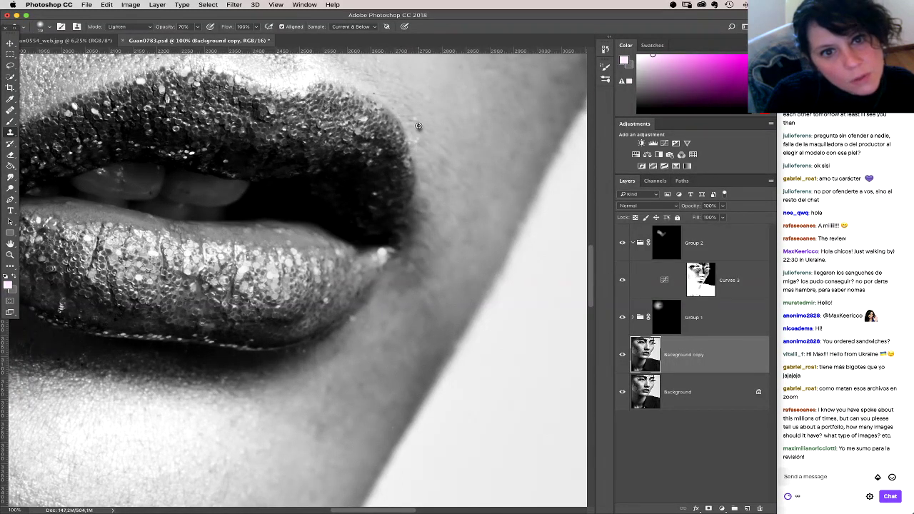
scroll(399, 166, up, 3)
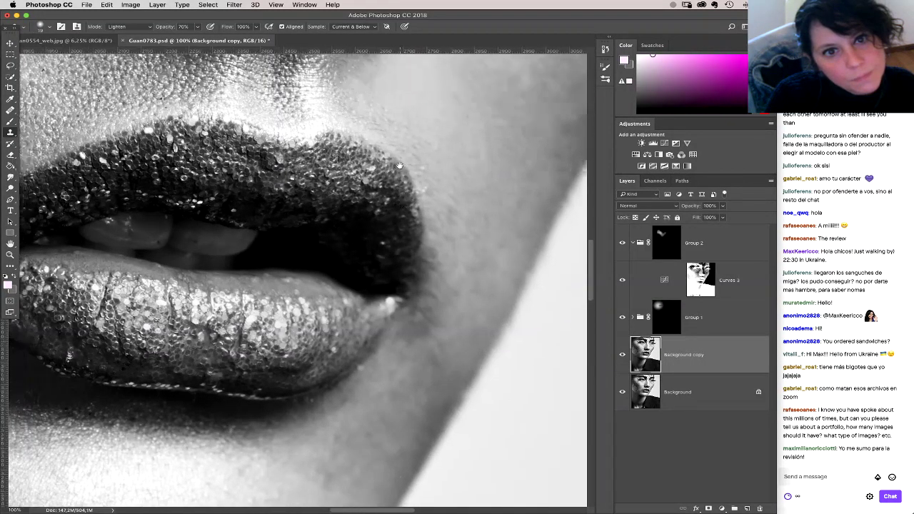
scroll(399, 166, up, 1)
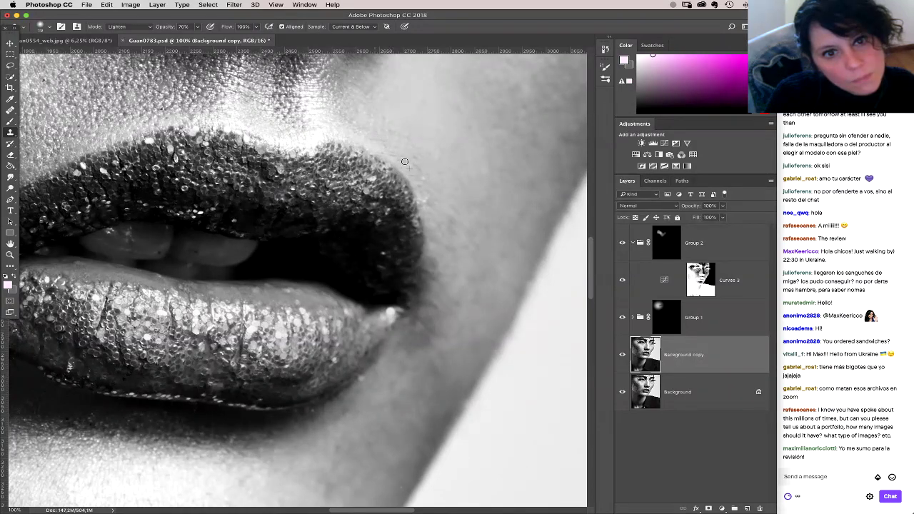
drag(448, 306, 466, 291)
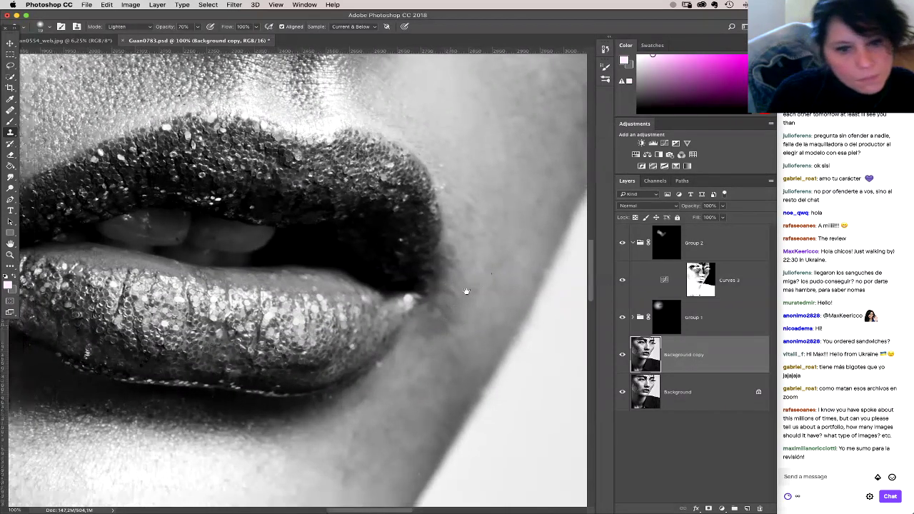
scroll(449, 321, down, 15)
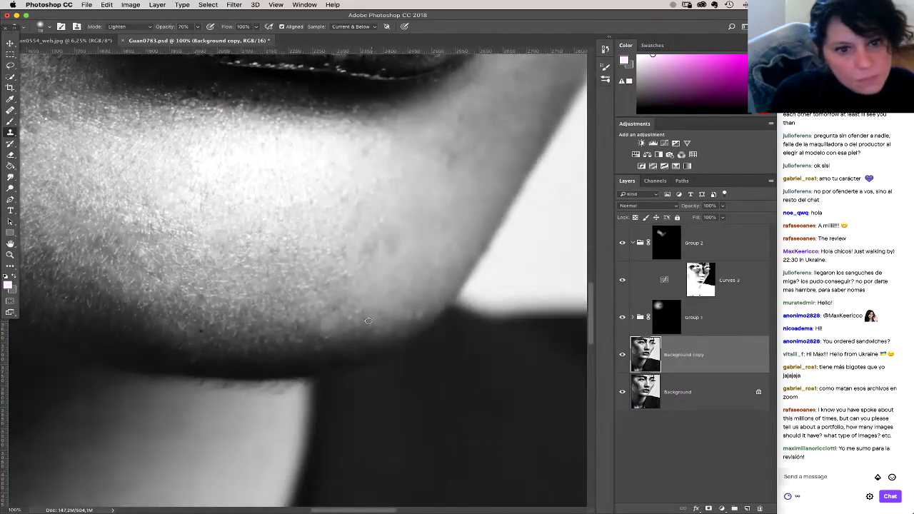
Step: Zoom out to 50% to frame the cheek, nose and lips, and set clone mode back to Normal
scroll(240, 322, left, 4)
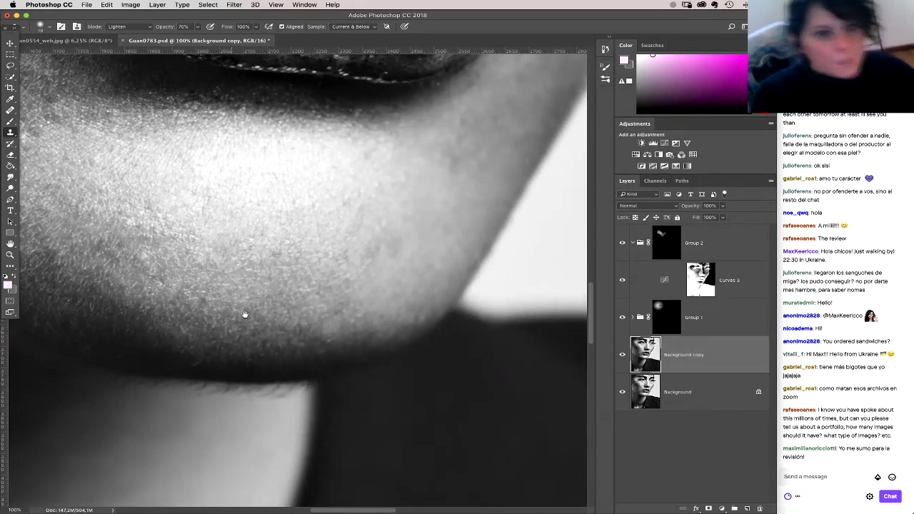
key(super+minus)
key(super+minus)
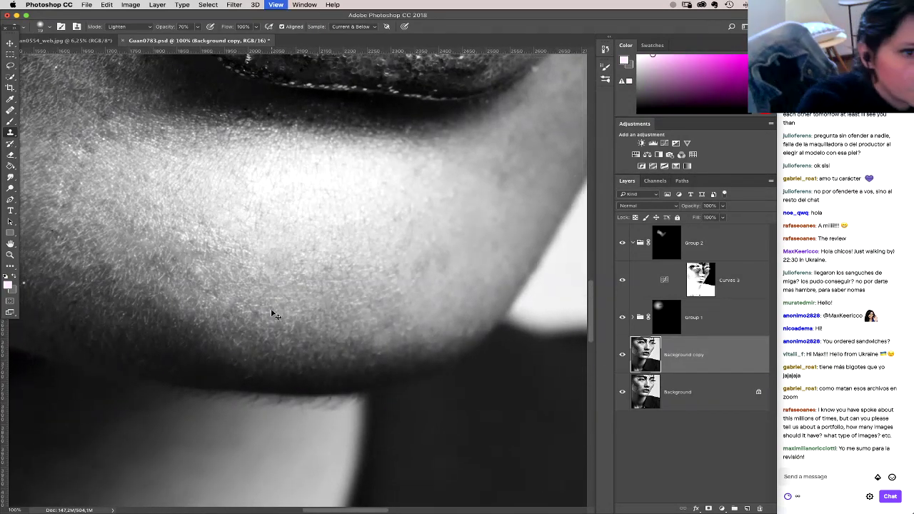
drag(372, 287, 404, 379)
drag(379, 237, 407, 349)
drag(394, 262, 392, 332)
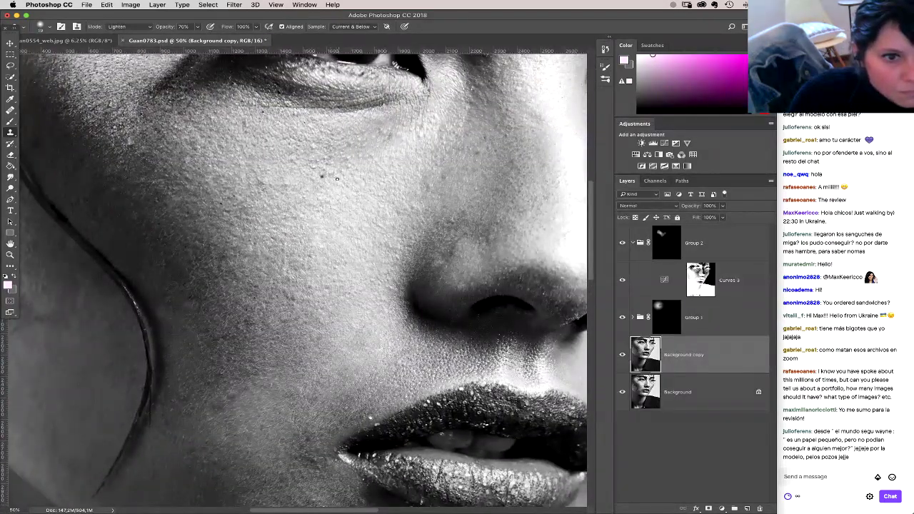
click(129, 28)
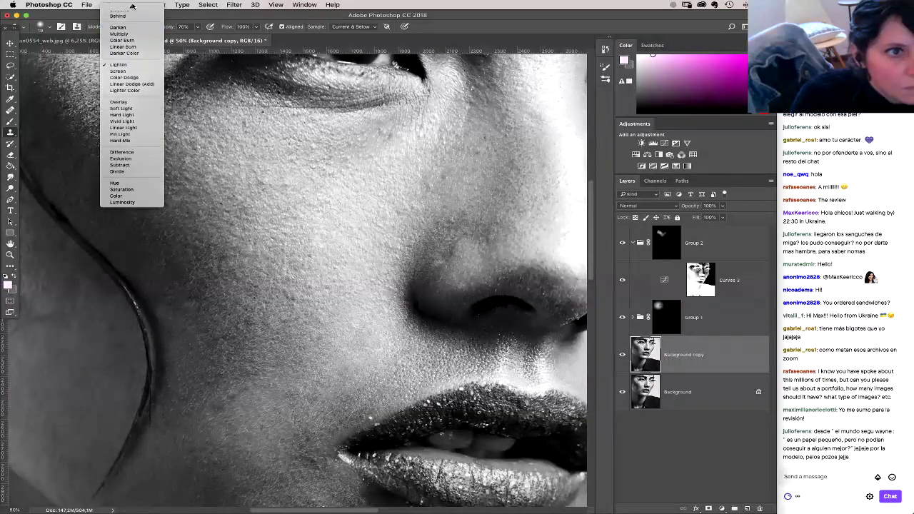
click(132, 10)
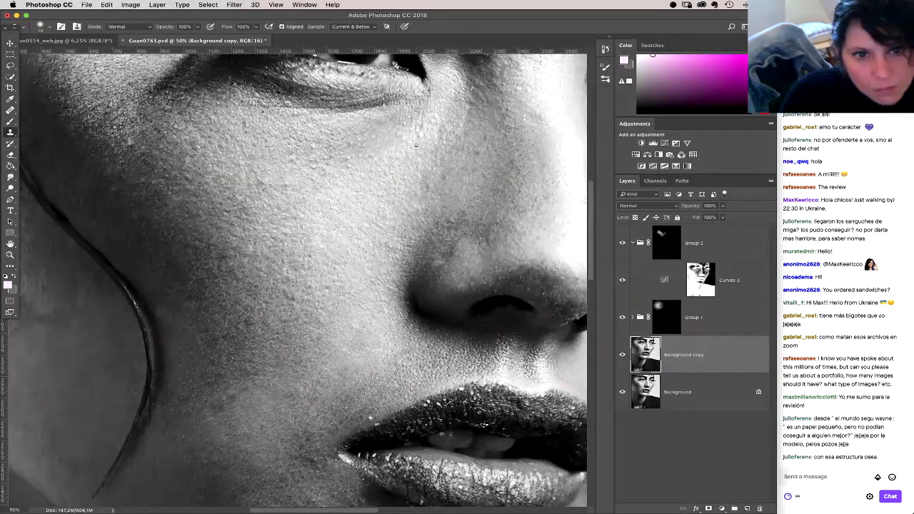
Step: Pan the canvas up to show the eye and the cheek just below it
drag(429, 110, 404, 163)
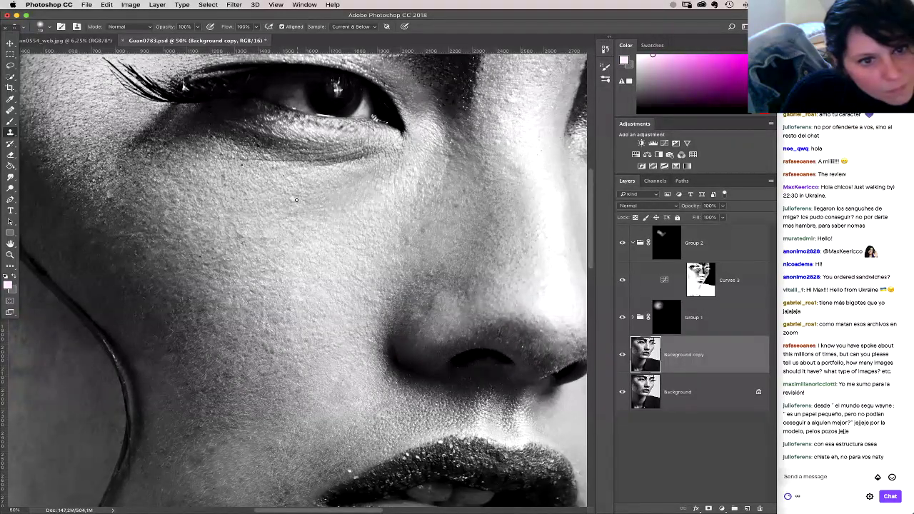
Step: Clone out three dark specks and a small blemish on the cheek below the eye
click(294, 197)
click(290, 194)
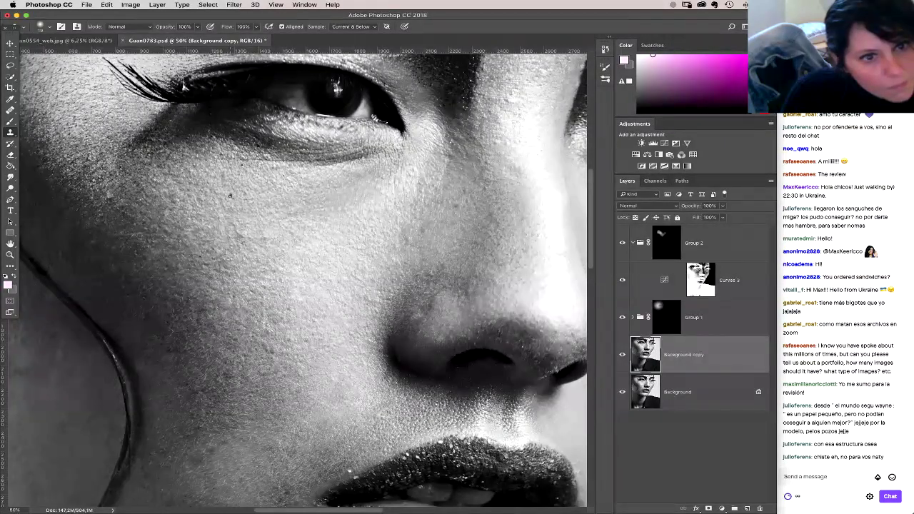
click(242, 196)
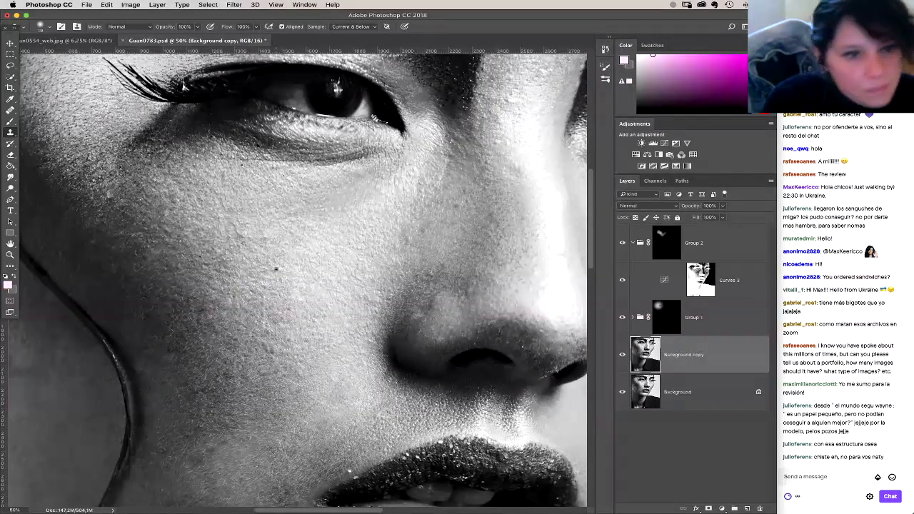
drag(285, 293, 272, 296)
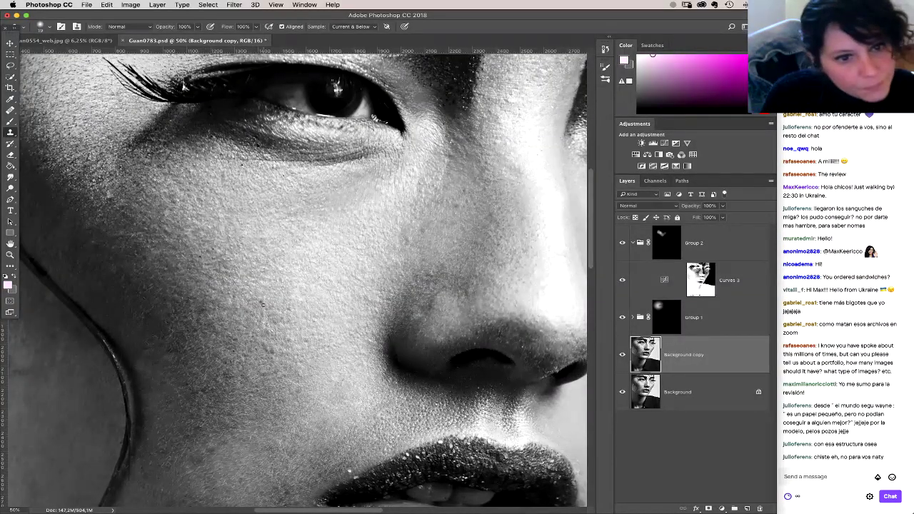
Step: Pan across the cheek to the face's left edge and back toward the eye
drag(292, 292, 364, 275)
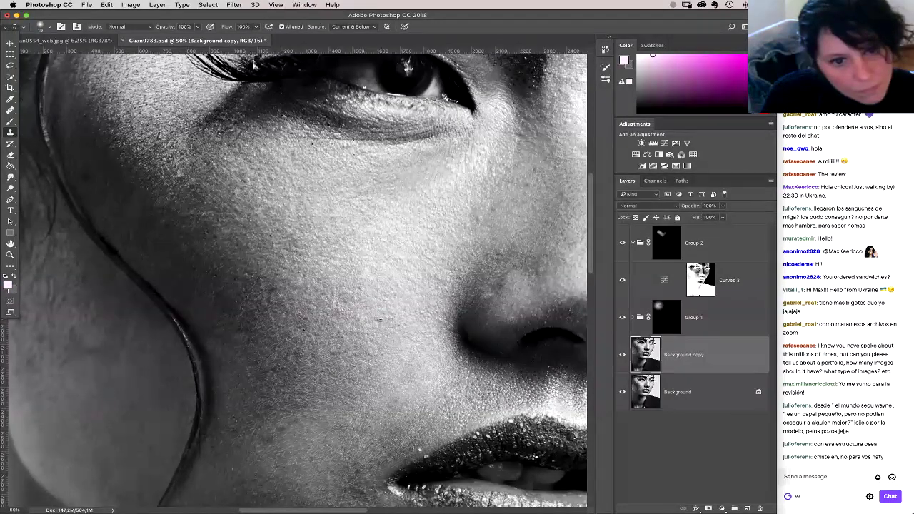
drag(294, 331, 319, 353)
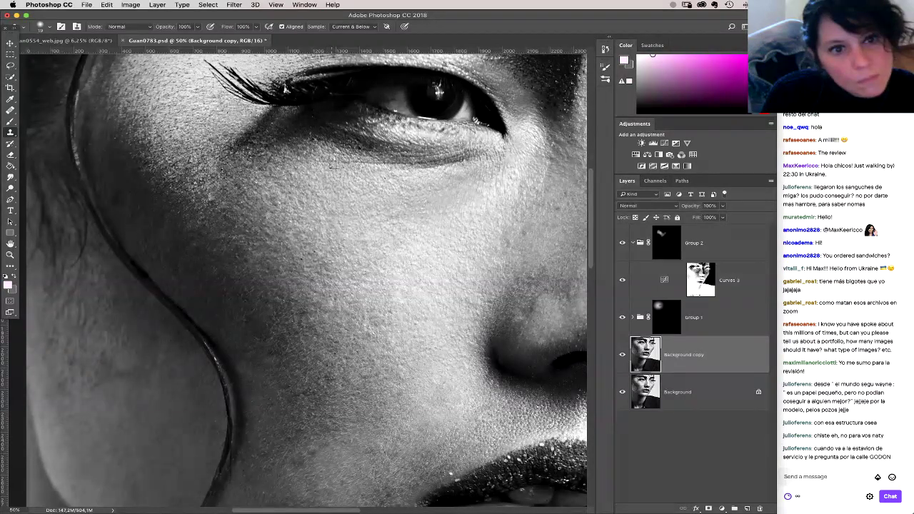
drag(323, 171, 439, 195)
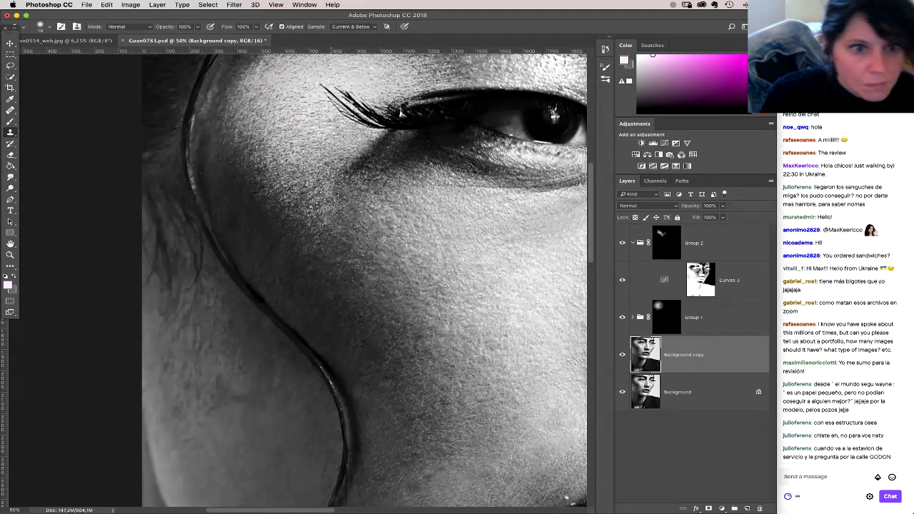
scroll(327, 214, right, 2)
scroll(327, 214, up, 1)
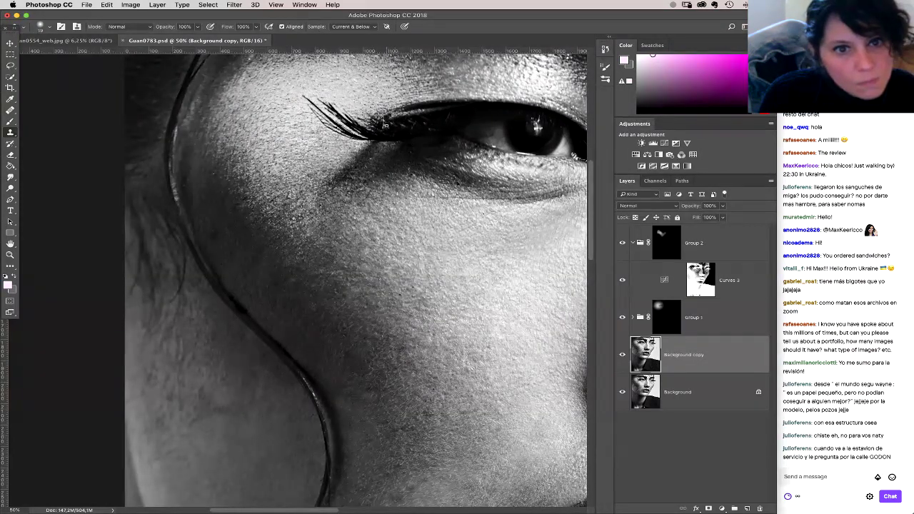
key(5)
drag(394, 124, 371, 164)
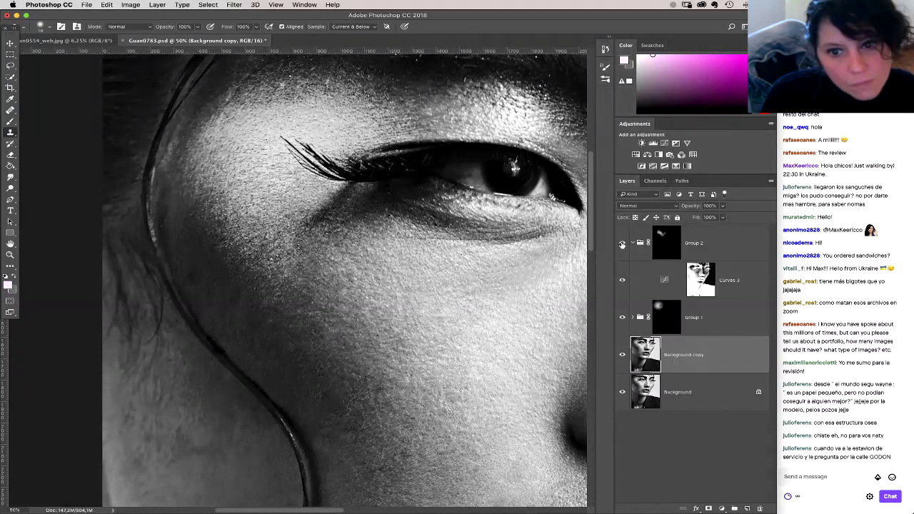
Step: Toggle Group 1's visibility to compare its effect, and expand then collapse it
click(621, 318)
click(621, 317)
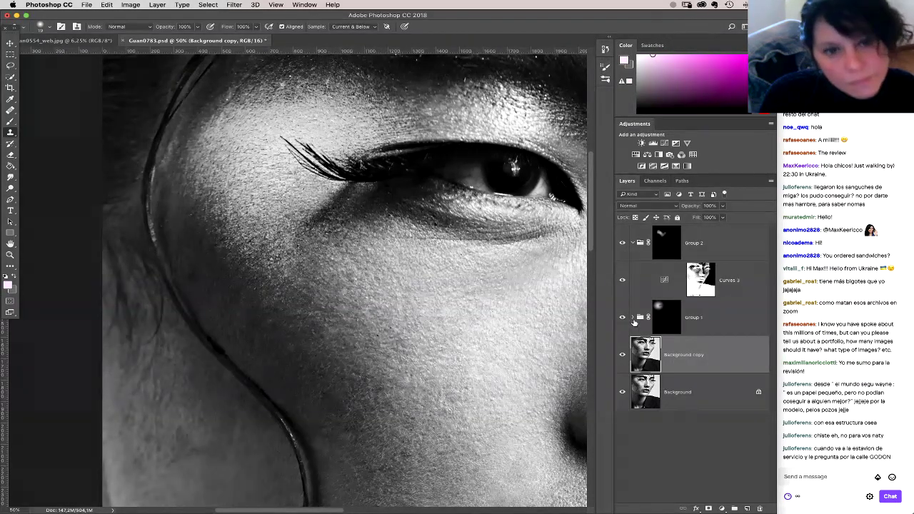
click(632, 318)
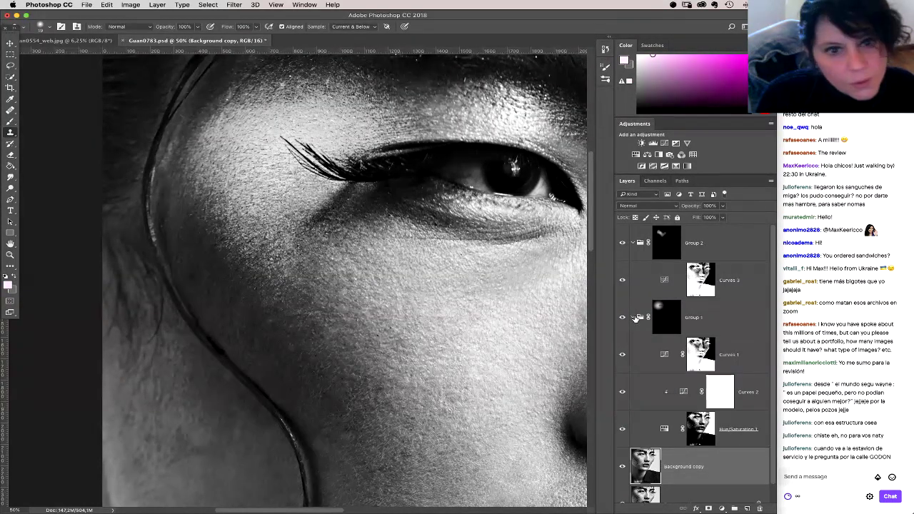
click(633, 318)
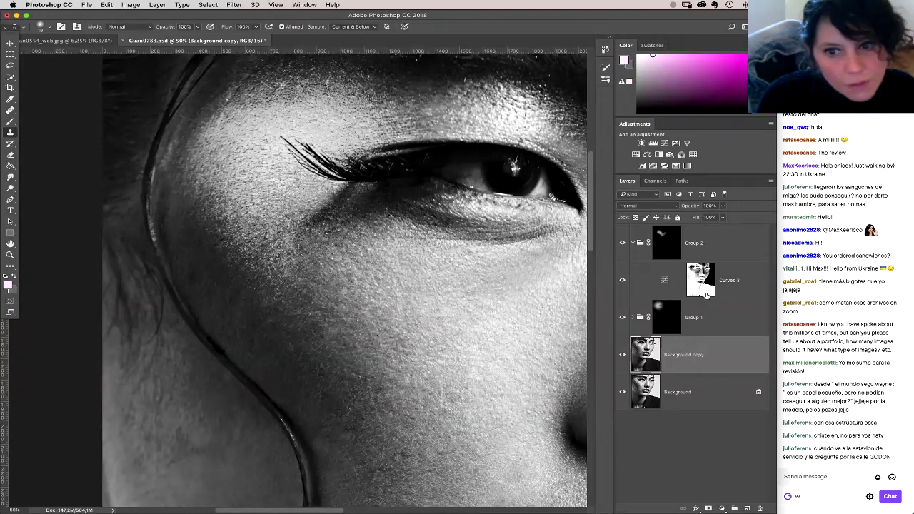
Step: Select Group 2 through Background copy and merge them into one layer
click(696, 244)
click(157, 4)
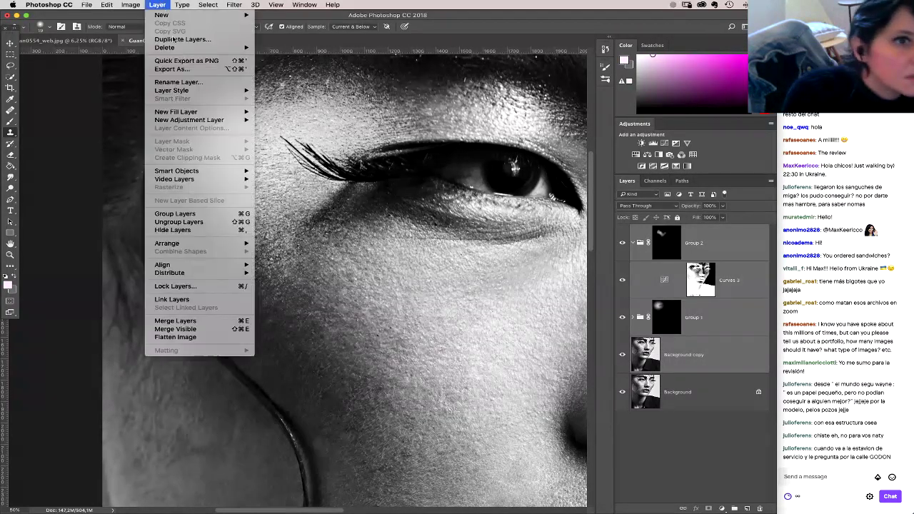
click(174, 321)
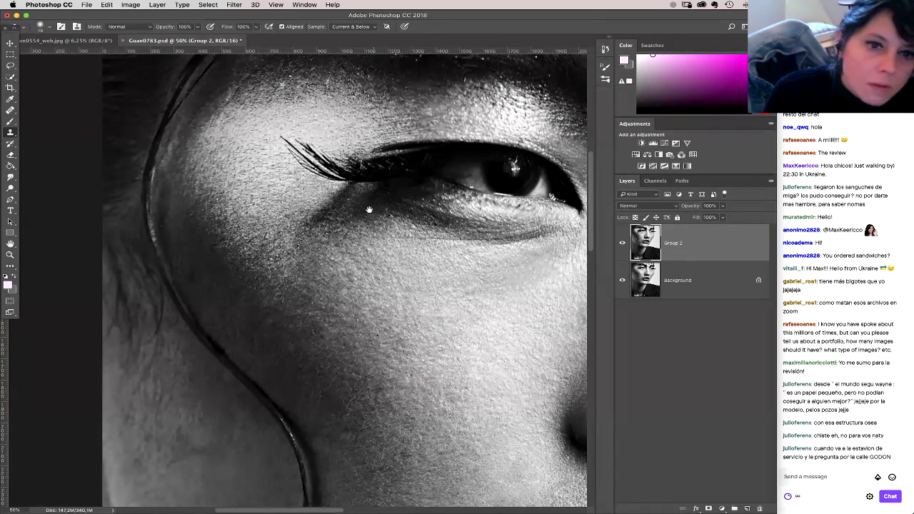
Step: Bring the eye area into view and duplicate Group 2 as Group 2 copy
drag(369, 209, 352, 252)
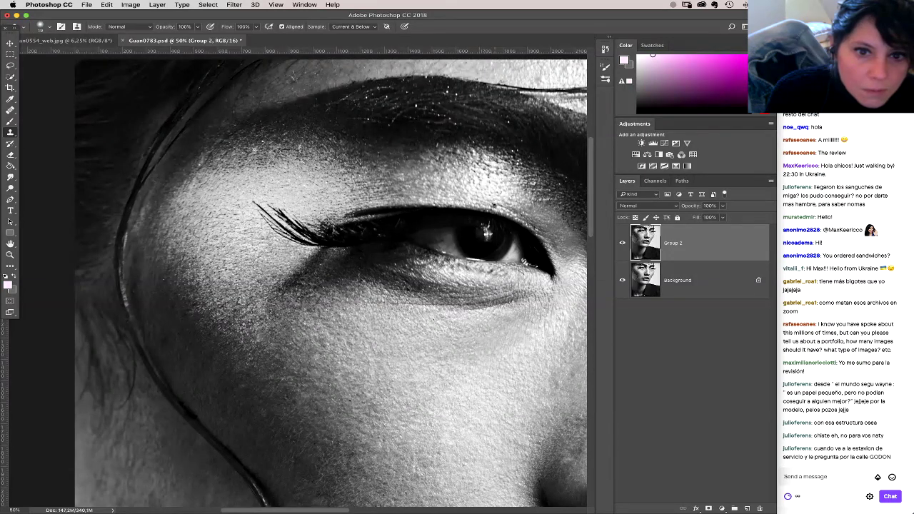
scroll(492, 205, right, 3)
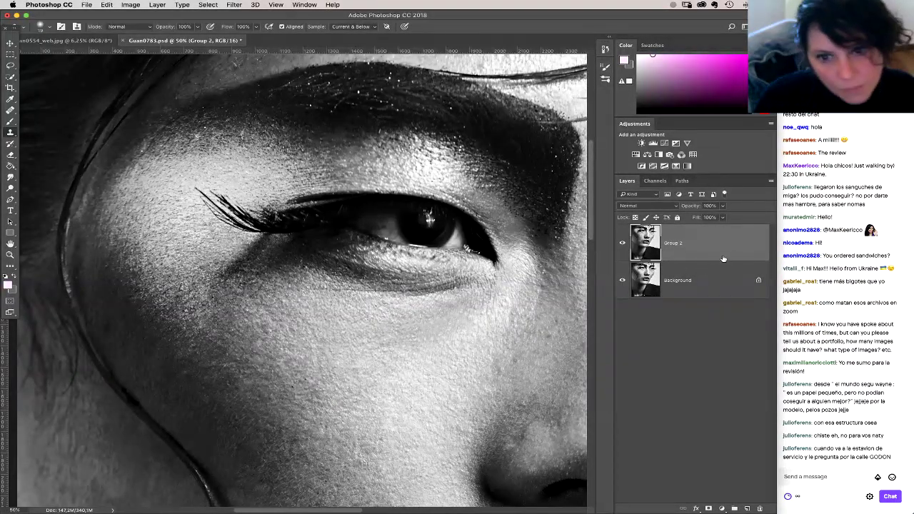
drag(722, 258, 747, 508)
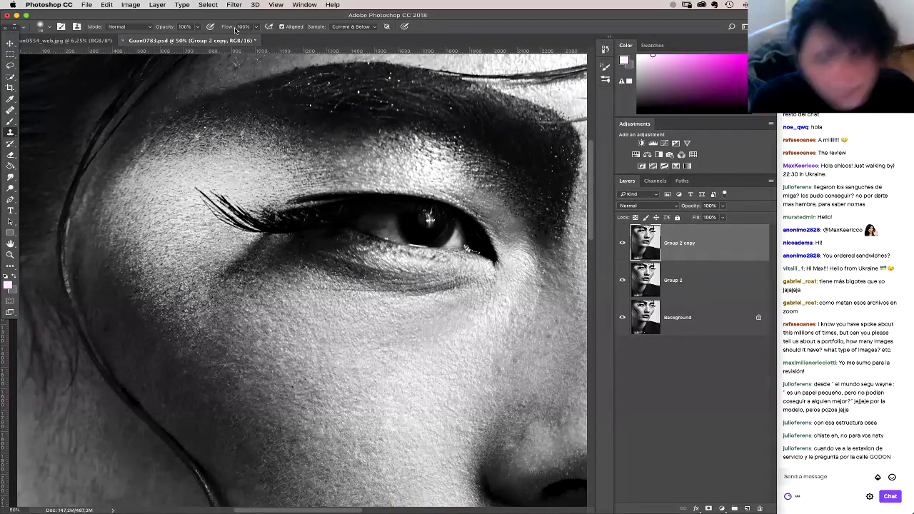
Step: Apply a High Pass filter with radius 30 to Group 2 copy
click(234, 4)
mouse_move(234, 180)
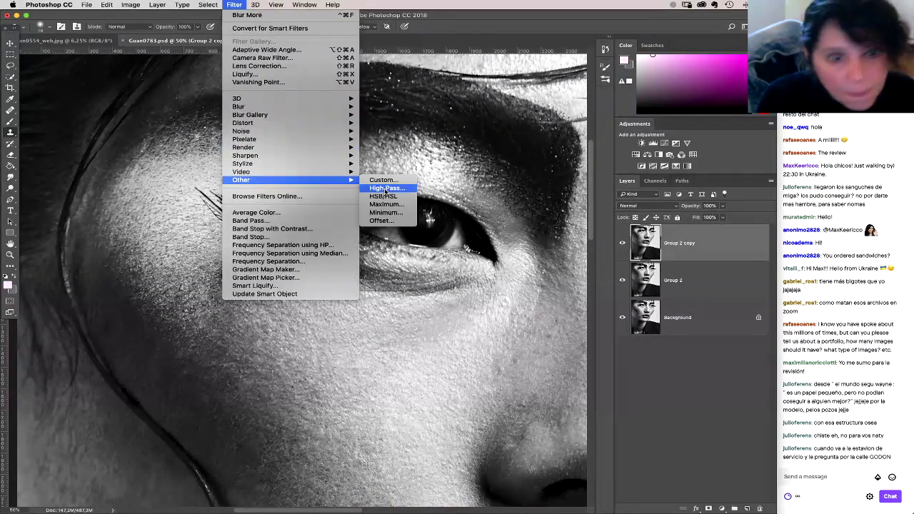
click(385, 182)
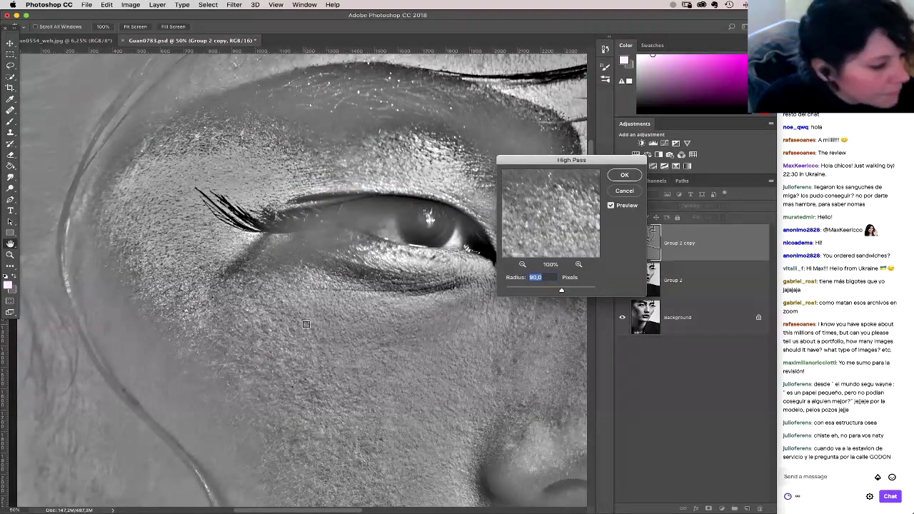
text(2)
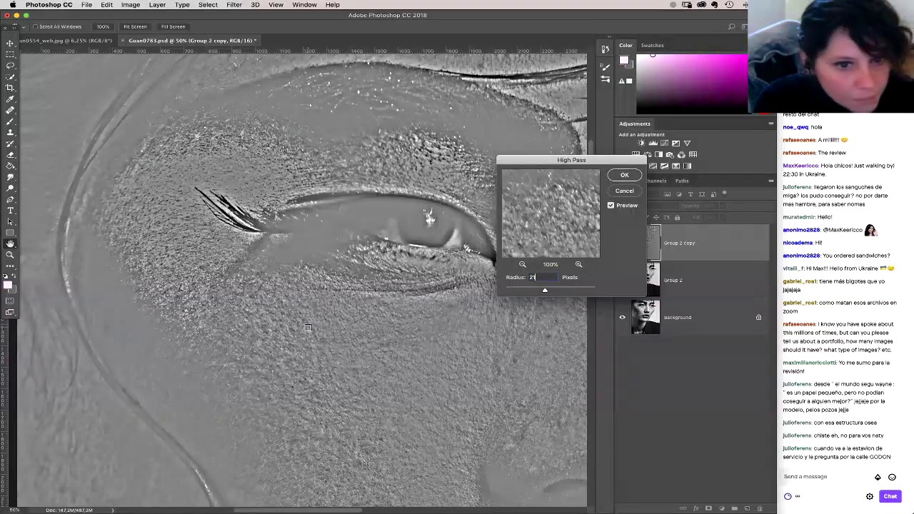
text(1)
key(BackSpace)
key(BackSpace)
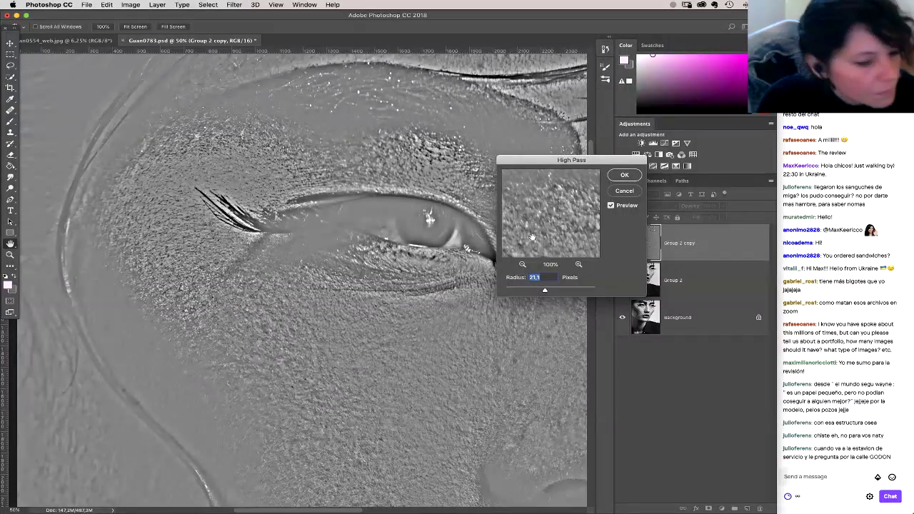
text(30)
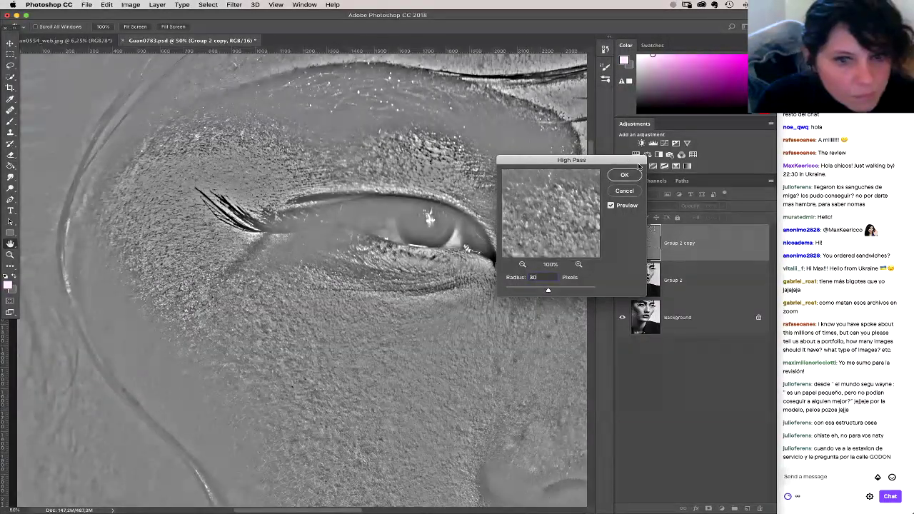
click(635, 176)
Step: Apply a Gaussian Blur of radius 10 and set the layer's blend mode to Linear Light
click(238, 4)
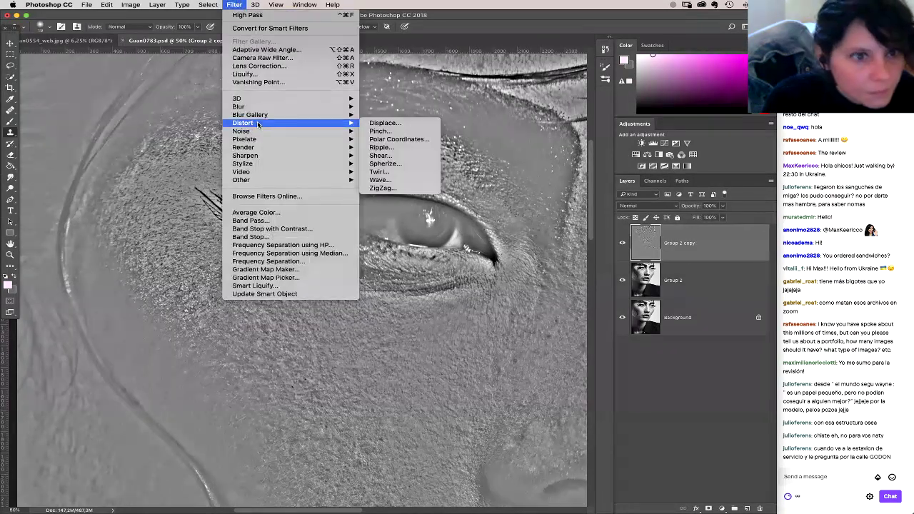
click(392, 142)
text(10)
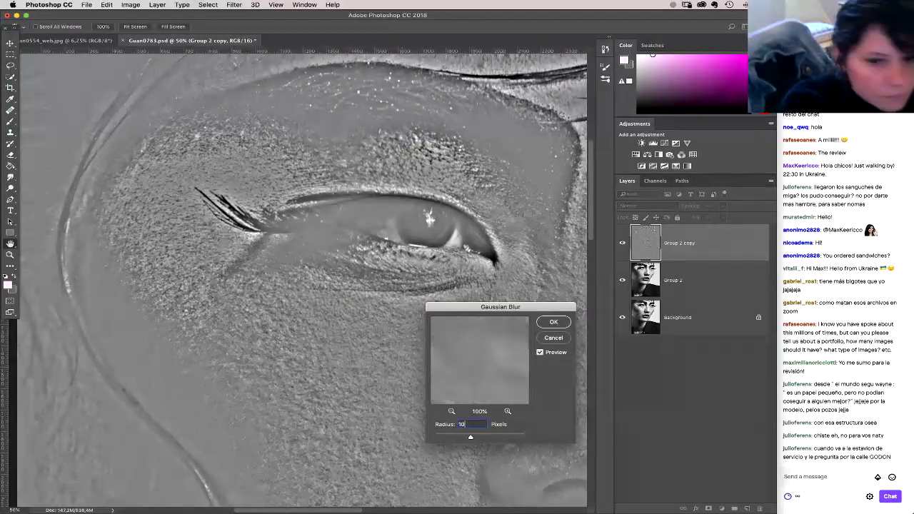
key(Return)
key(s)
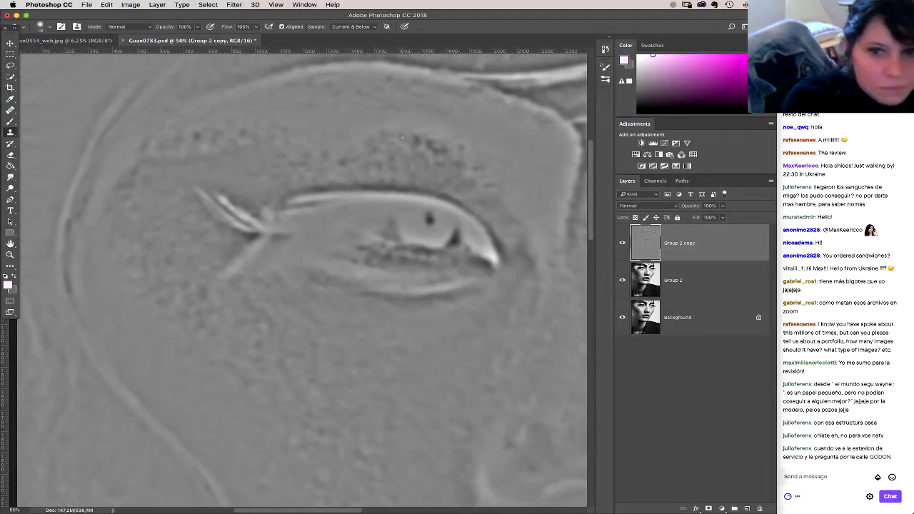
click(650, 208)
click(656, 358)
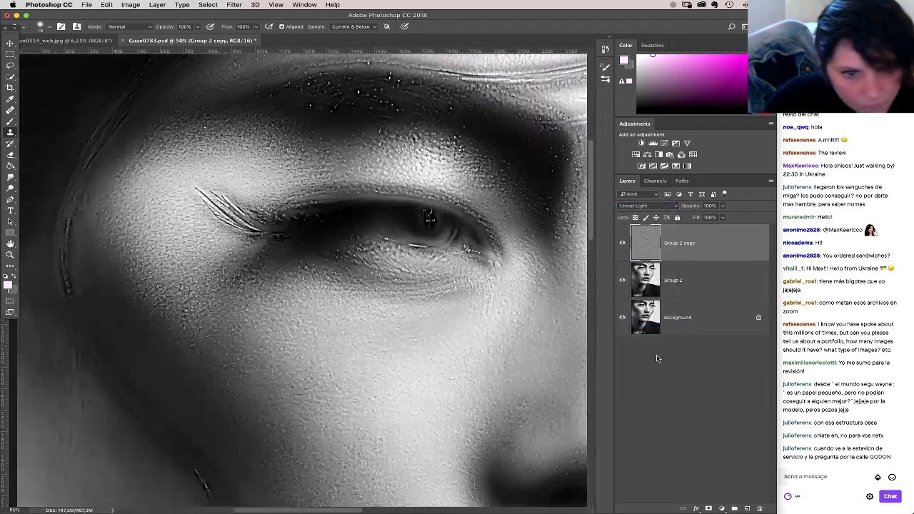
Step: Add a black layer mask, pick a soft brush, and set painting opacity to 30%
alt+click(709, 508)
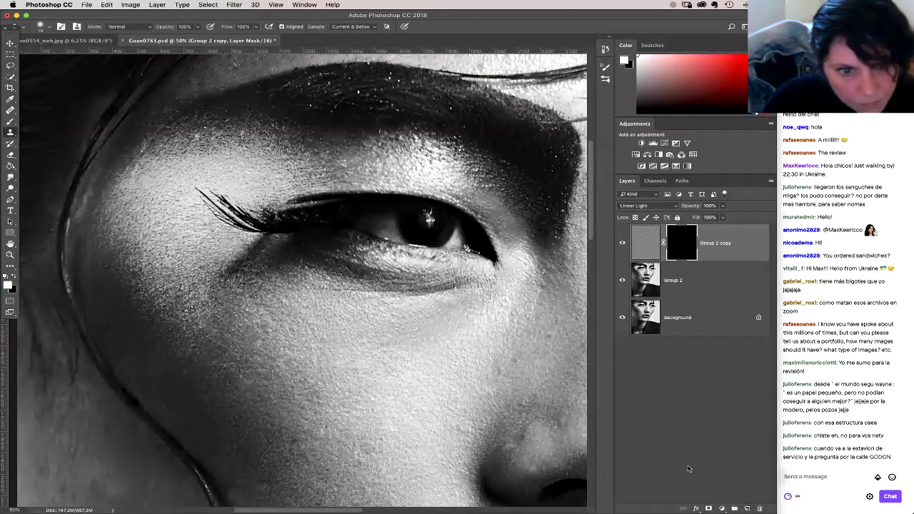
key(b)
right_click(383, 278)
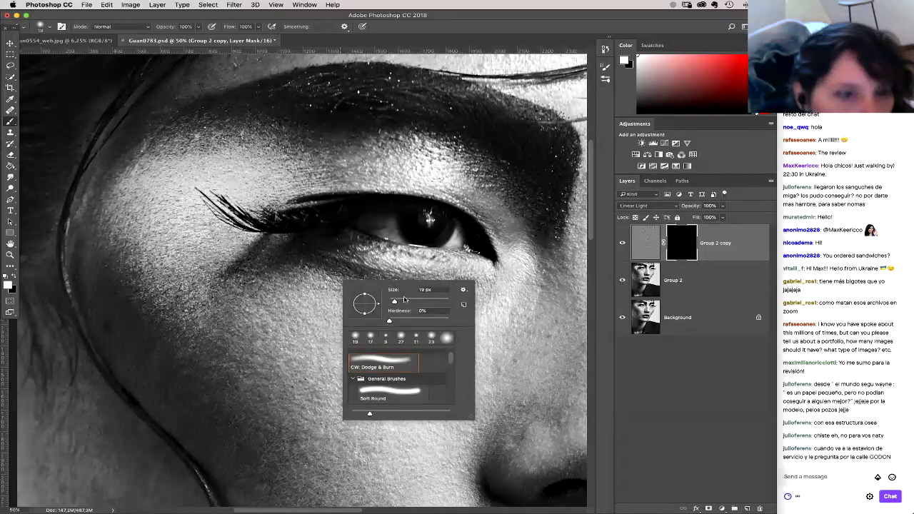
click(355, 264)
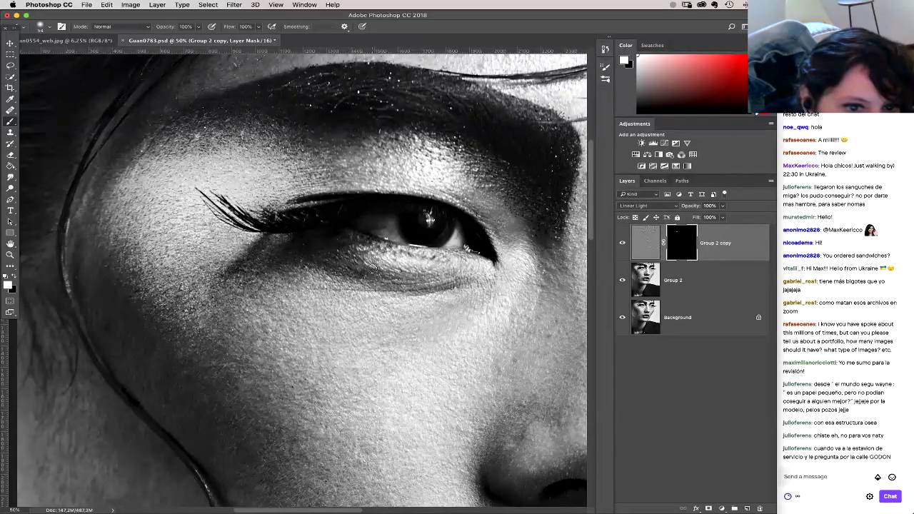
key(3)
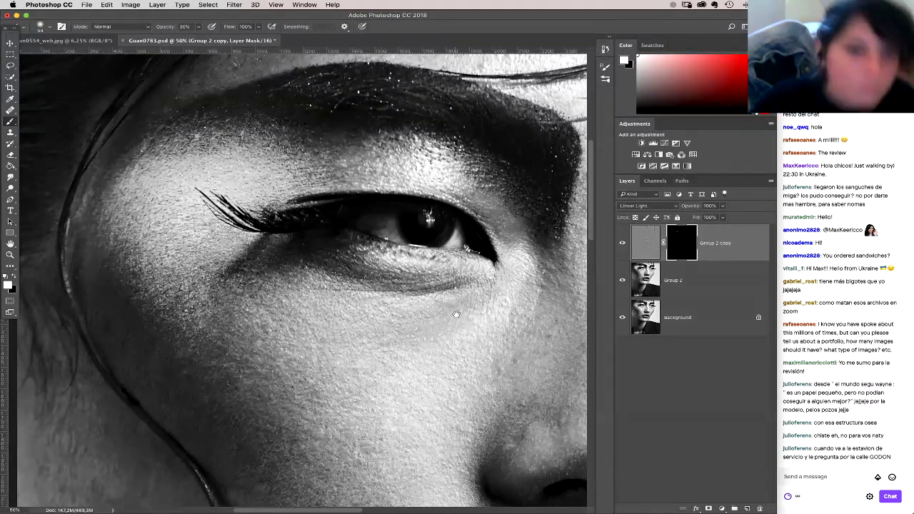
Step: Scroll to the cheek and toggle the mask off and on to compare the effect
scroll(376, 269, down, 3)
scroll(376, 268, left, 3)
scroll(393, 232, right, 3)
scroll(392, 232, down, 1)
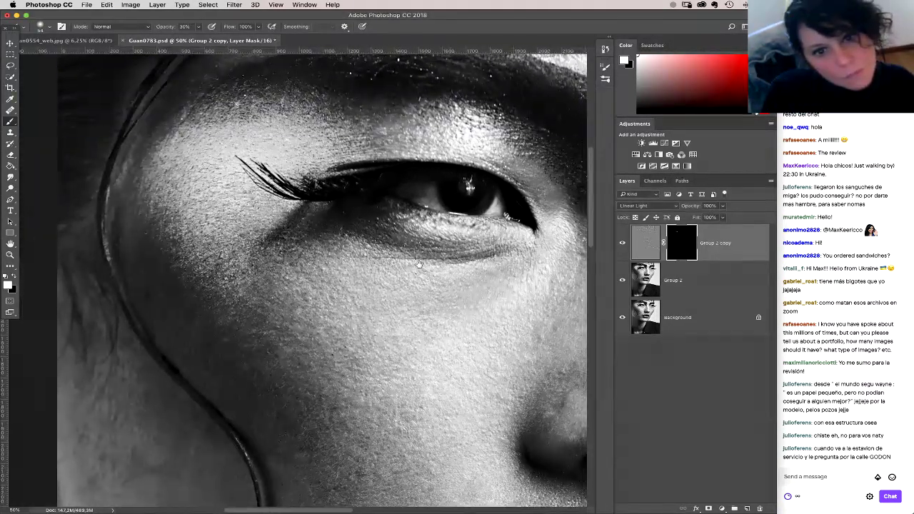
shift+click(682, 243)
shift+click(682, 243)
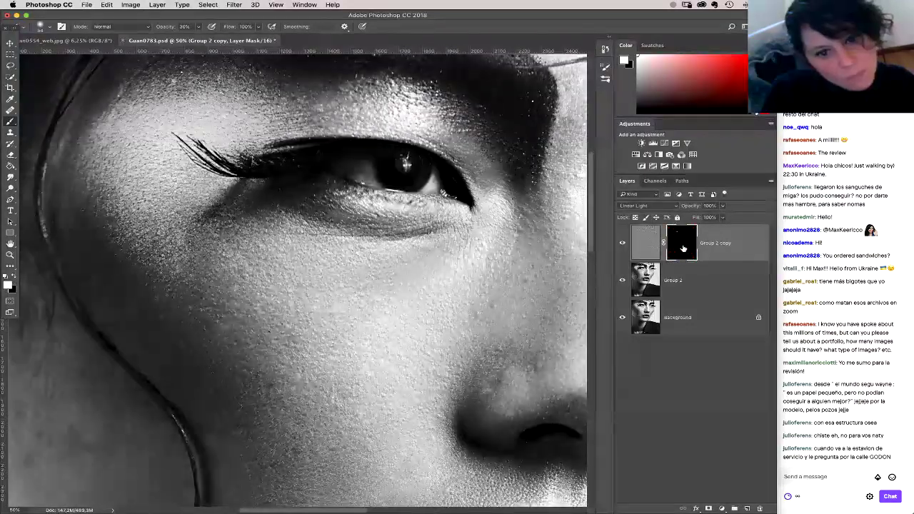
Step: Move around the cheek below the eye and raise brush opacity back to 100%
scroll(536, 288, down, 3)
scroll(536, 287, right, 3)
scroll(417, 327, up, 1)
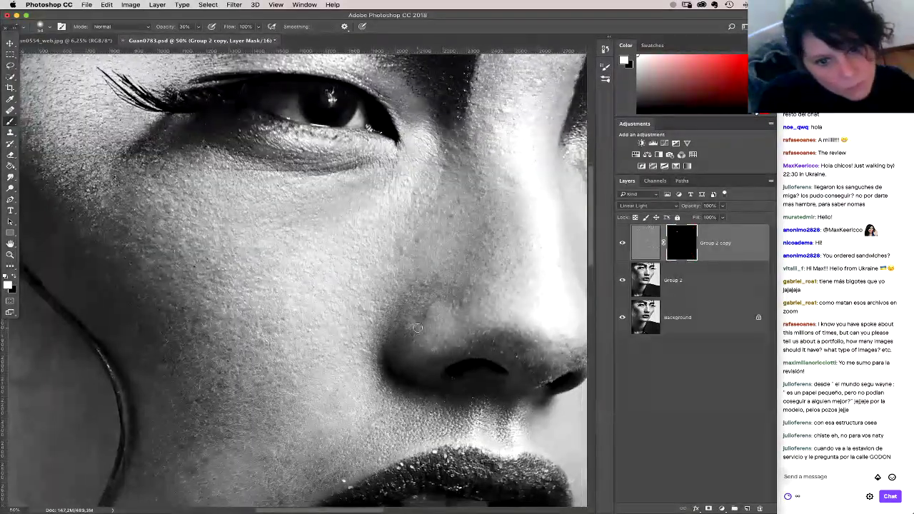
scroll(447, 353, down, 2)
scroll(447, 354, left, 3)
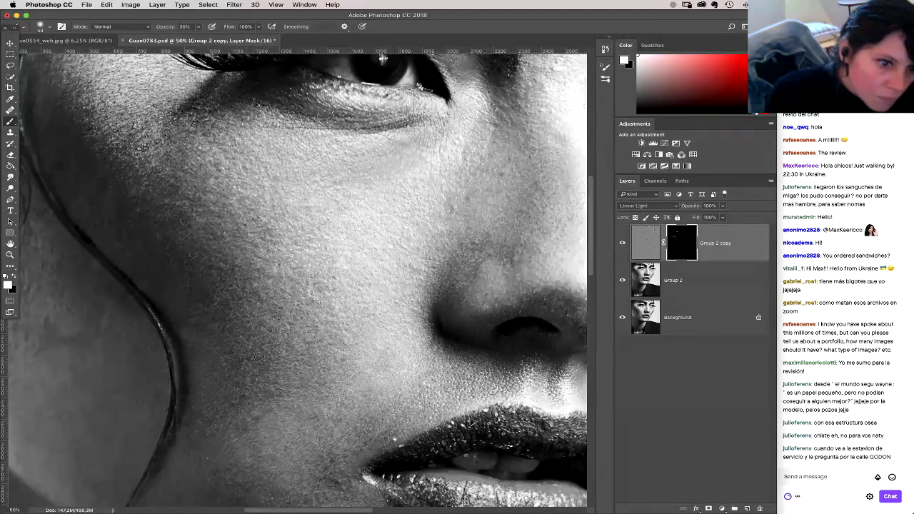
scroll(270, 323, up, 2)
scroll(270, 323, left, 3)
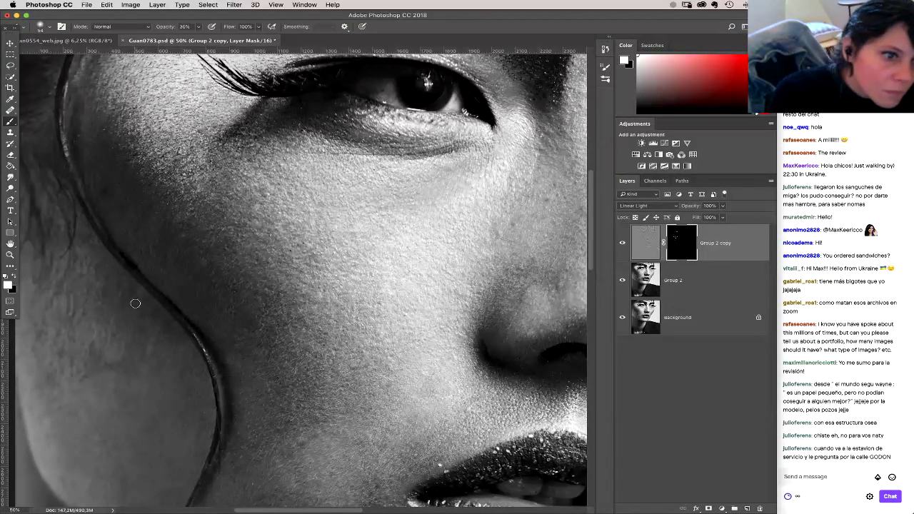
scroll(211, 288, up, 5)
scroll(211, 289, left, 2)
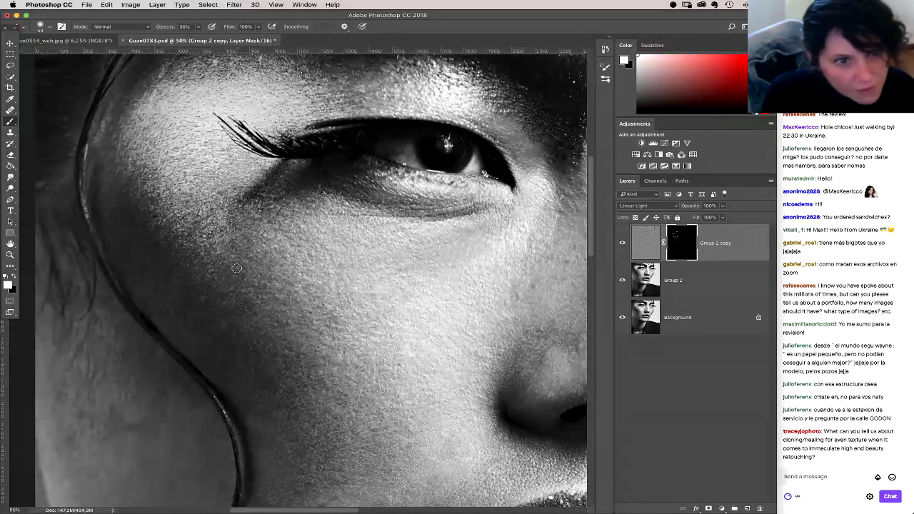
scroll(236, 270, up, 8)
scroll(236, 270, right, 11)
scroll(211, 280, down, 8)
scroll(211, 280, right, 7)
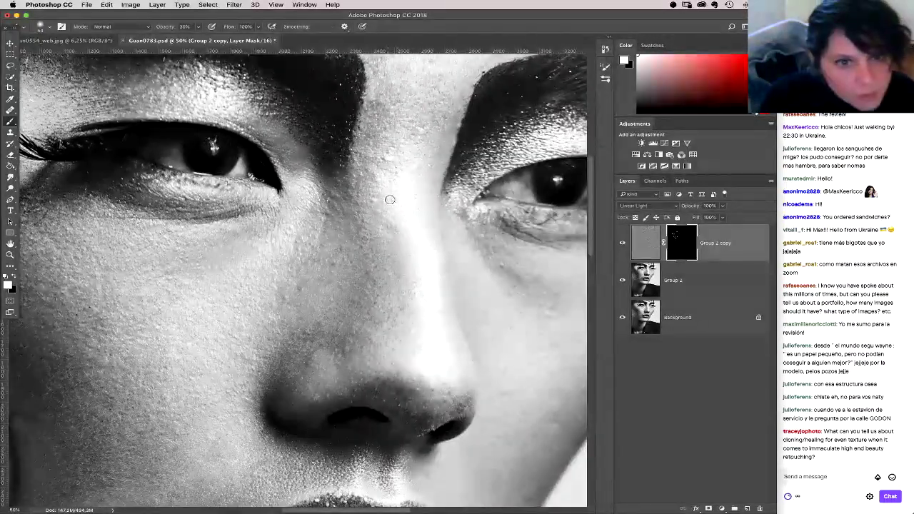
key(0)
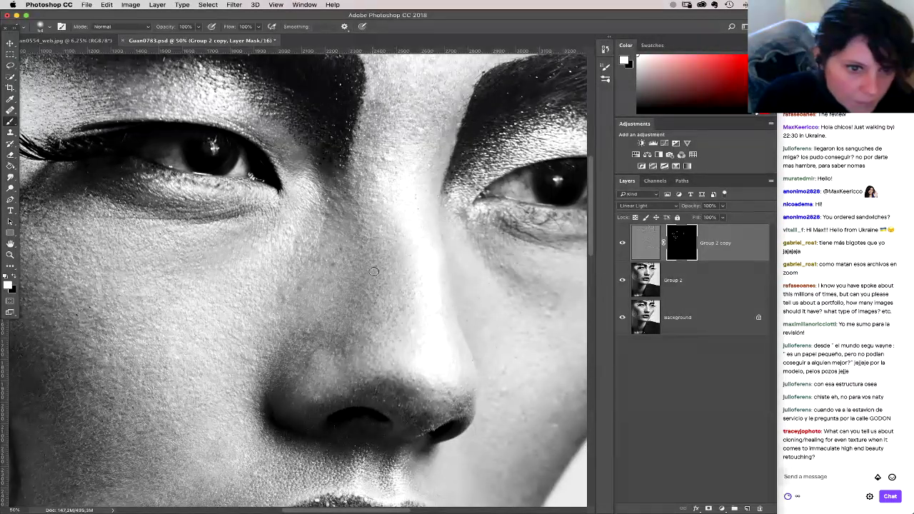
scroll(412, 212, up, 5)
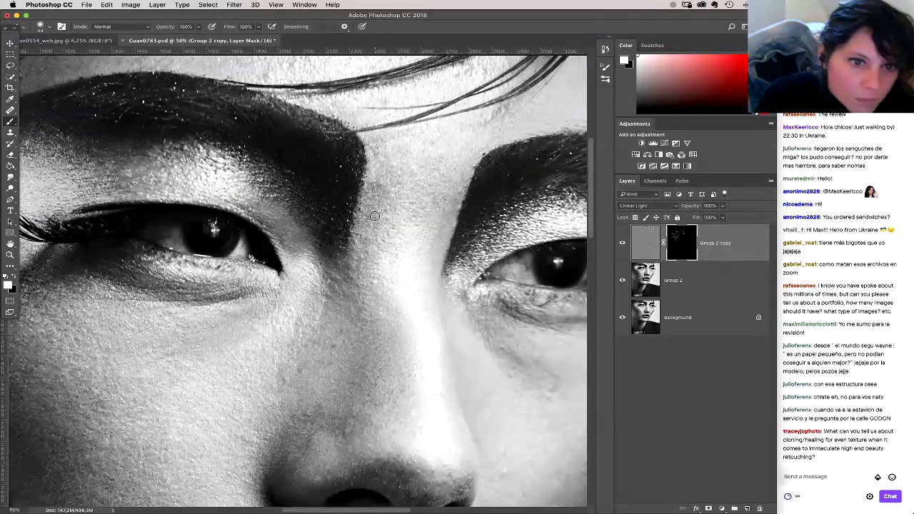
scroll(395, 247, down, 5)
scroll(396, 247, right, 3)
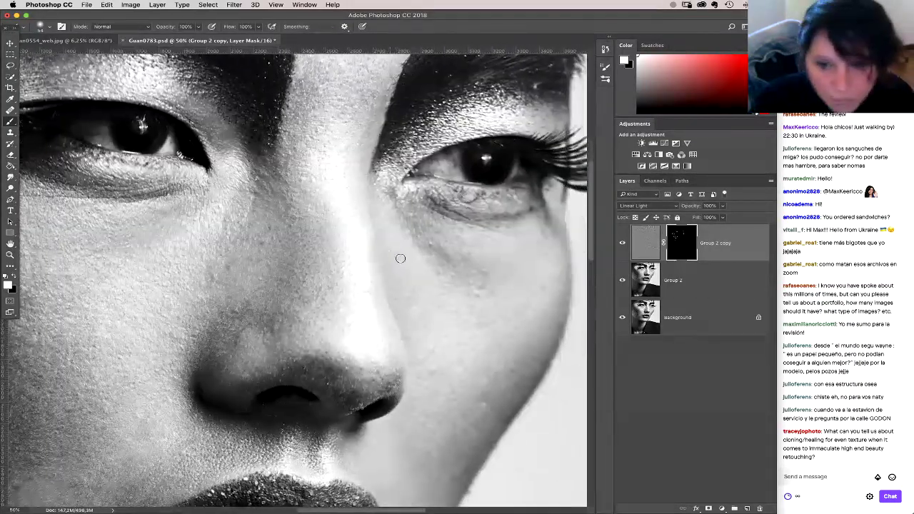
Step: Resize the brush and paint white into the mask over the cheek beside the nose
right_click(444, 306)
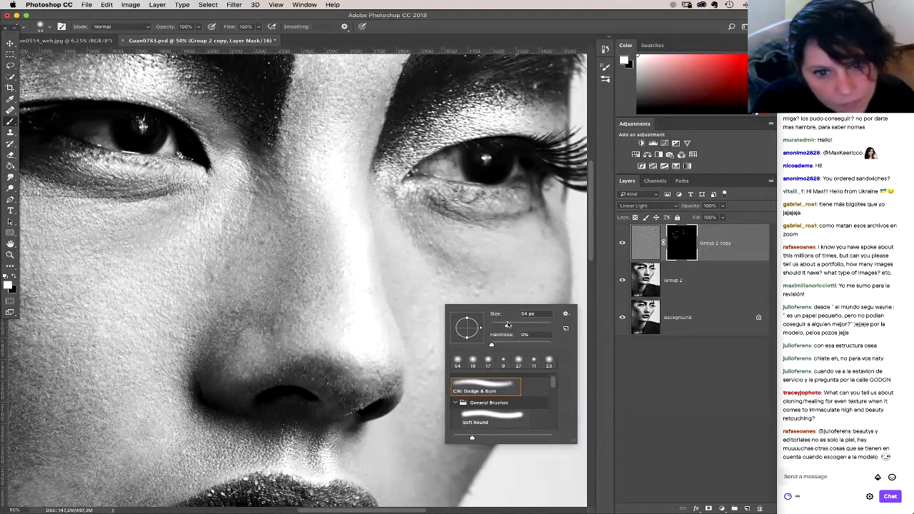
drag(507, 325, 515, 326)
click(442, 257)
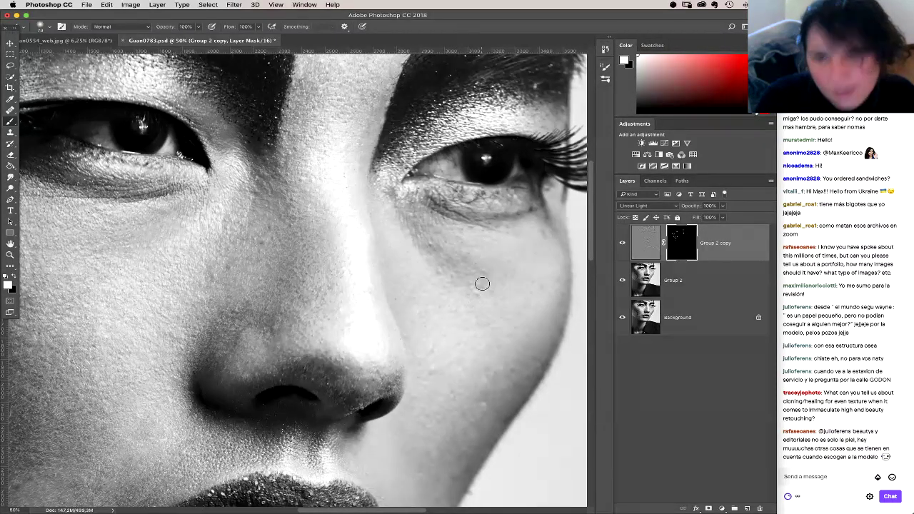
mouse_move(432, 235)
mouse_down()
mouse_move(448, 248)
mouse_move(470, 225)
mouse_up()
drag(444, 317, 478, 275)
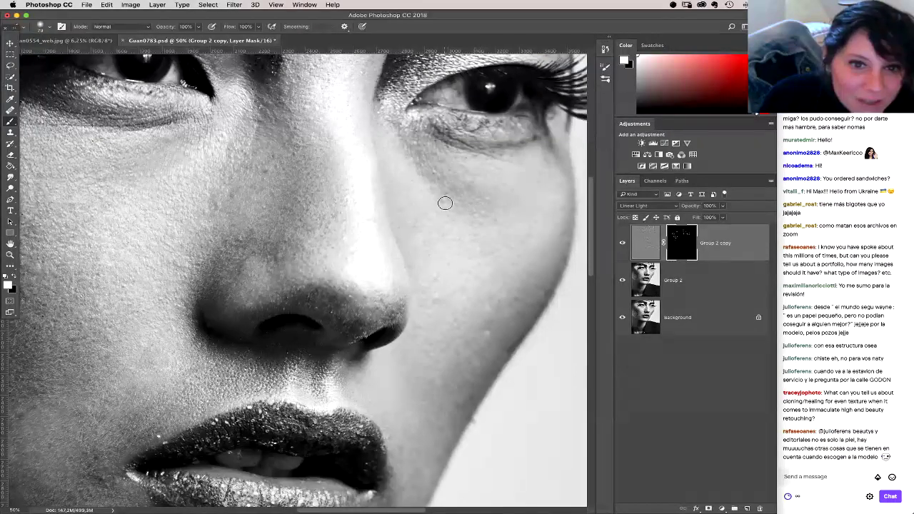
Step: Scroll down to the lips and chin, then zoom out to check more of the face
scroll(477, 254, down, 5)
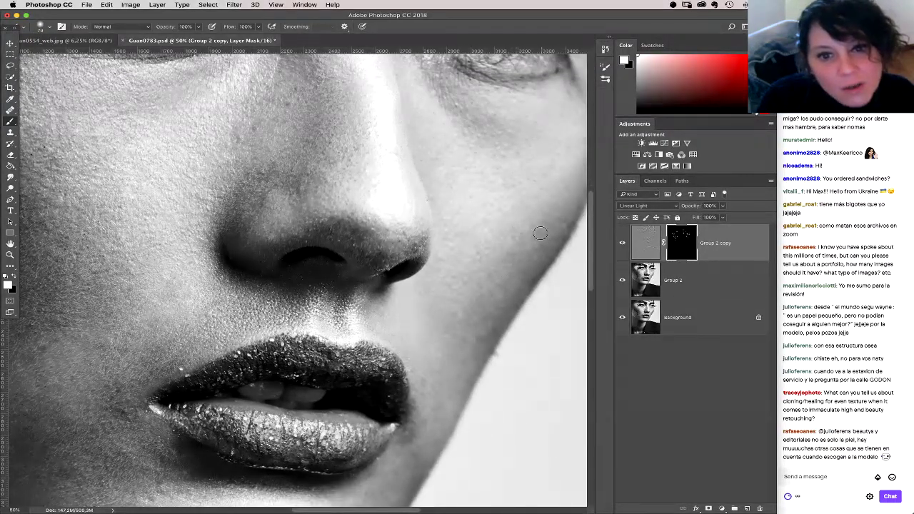
scroll(481, 306, down, 10)
scroll(481, 306, left, 5)
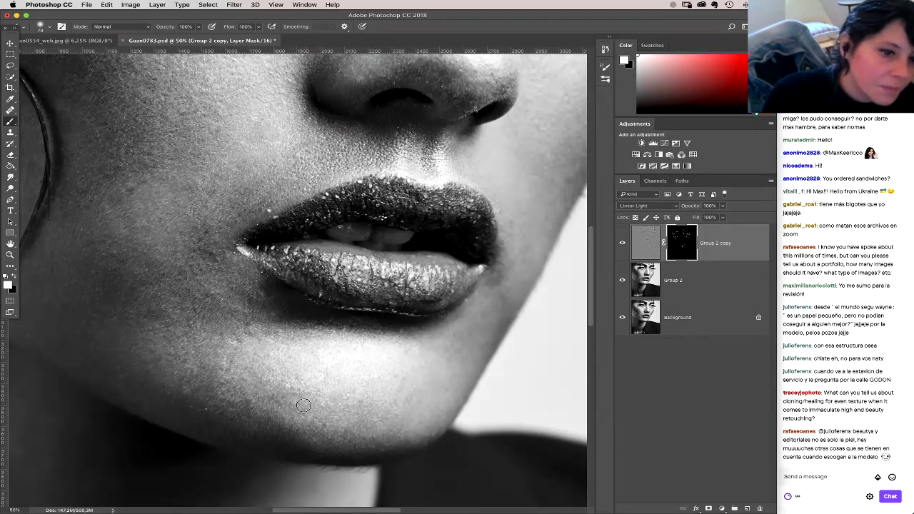
drag(329, 395, 423, 416)
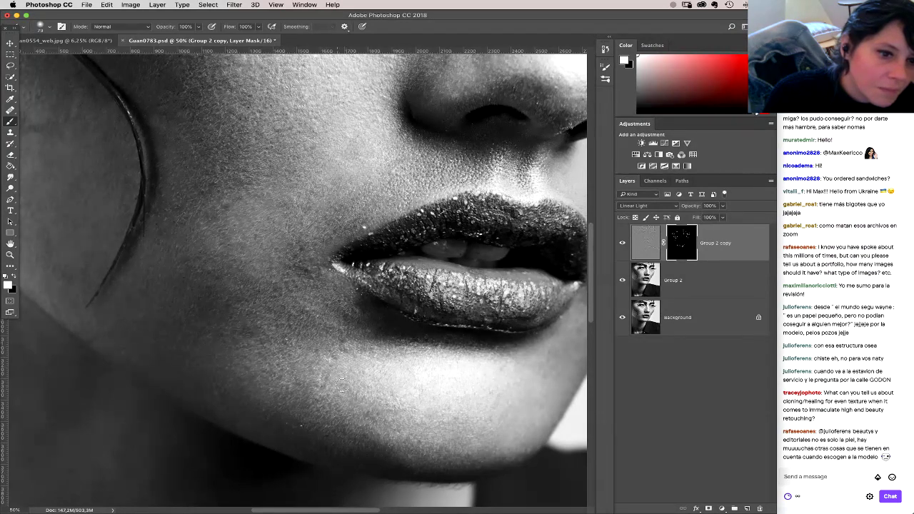
key(super+minus)
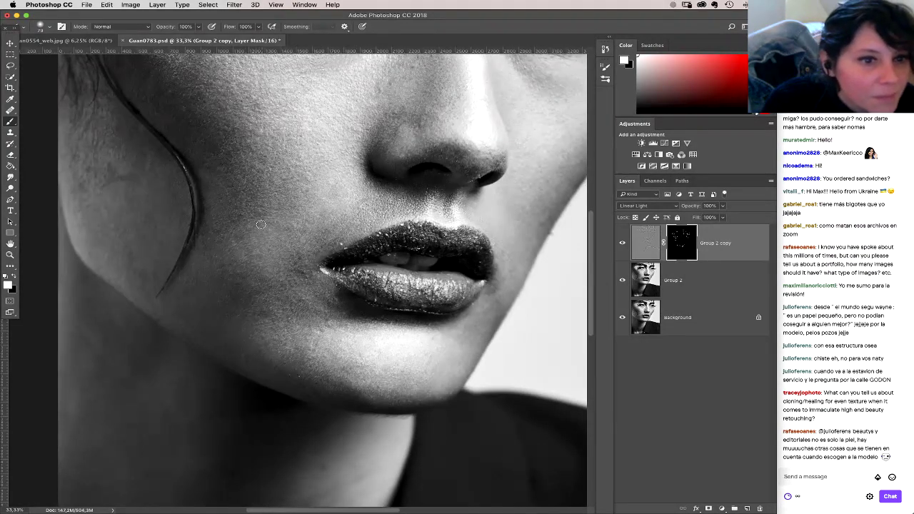
scroll(257, 186, up, 5)
scroll(342, 236, up, 5)
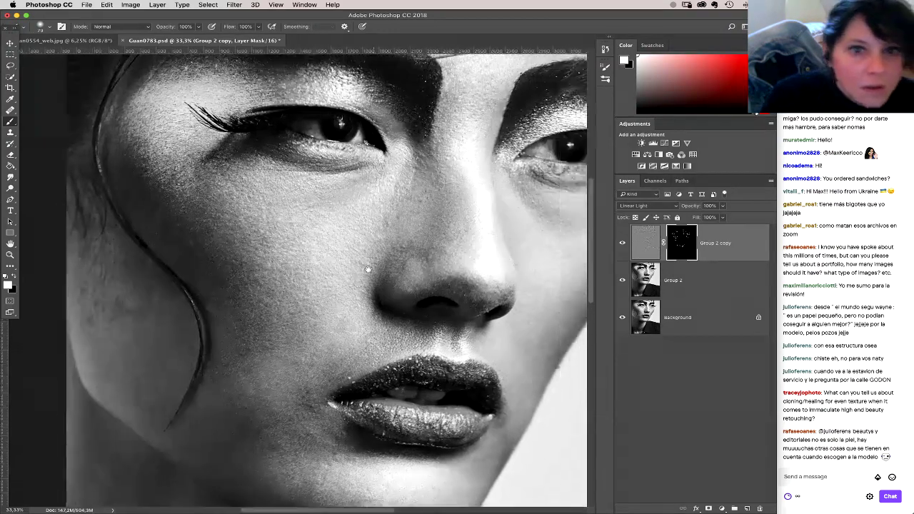
scroll(351, 228, up, 5)
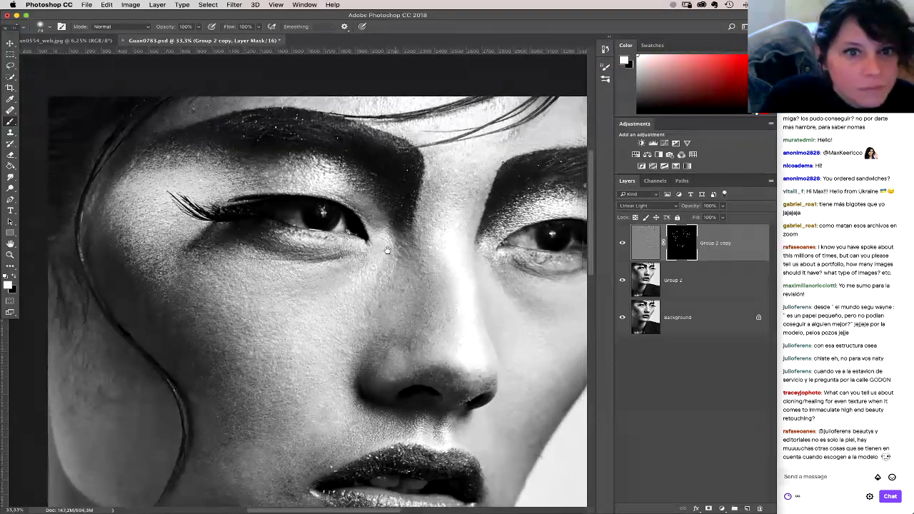
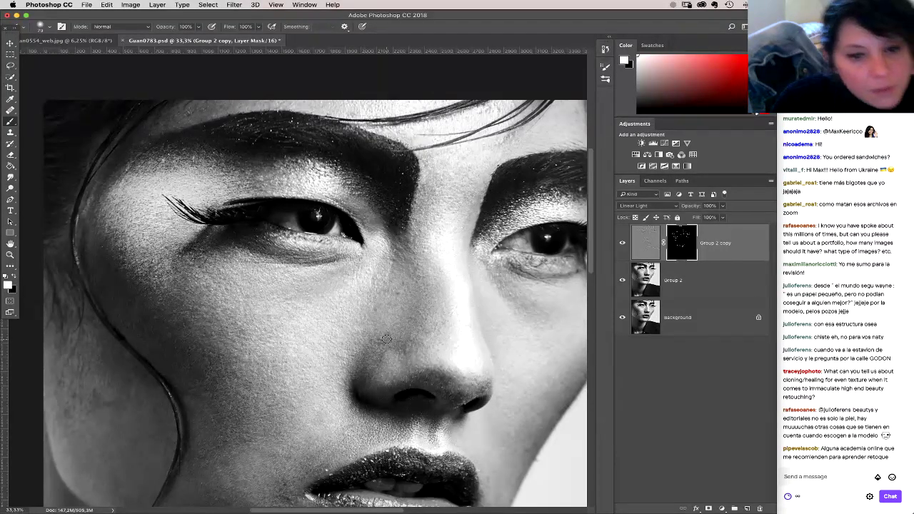
Step: Undo the last mask stroke by stepping back one Brush Tool state in History
drag(397, 331, 381, 287)
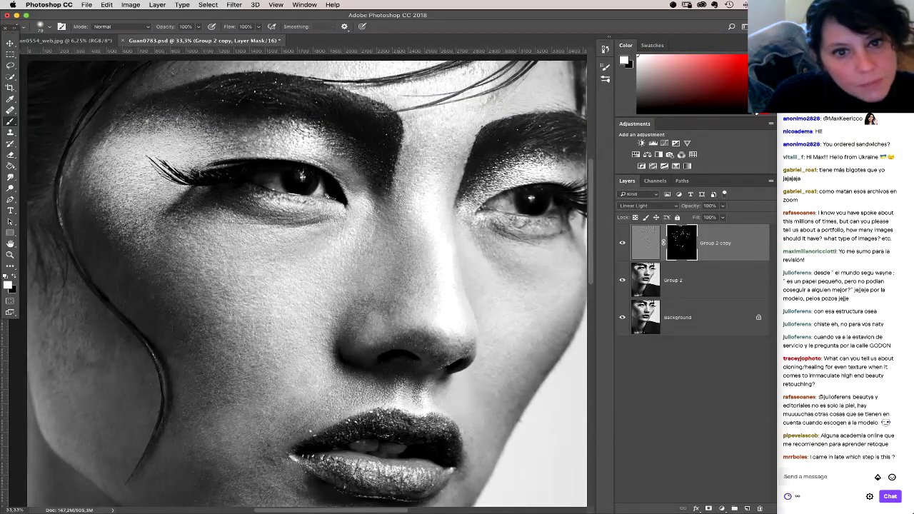
scroll(411, 178, up, 2)
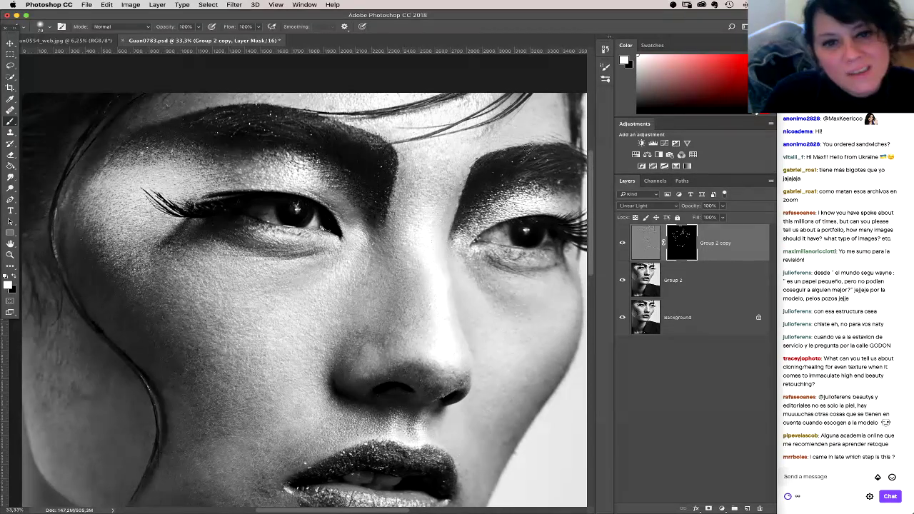
click(604, 49)
click(534, 311)
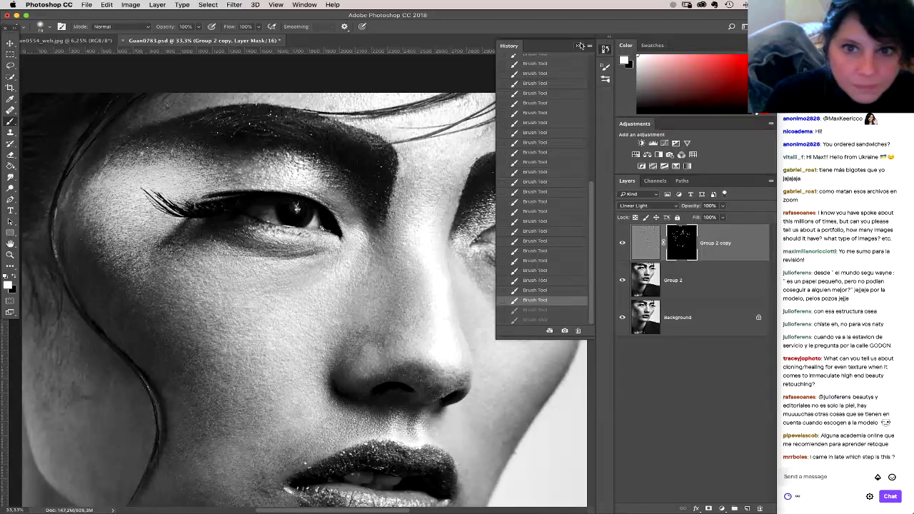
click(578, 46)
Step: Paint a soft 30% opacity stroke over the cheek on the Group 2 copy mask, then zoom out
key(3)
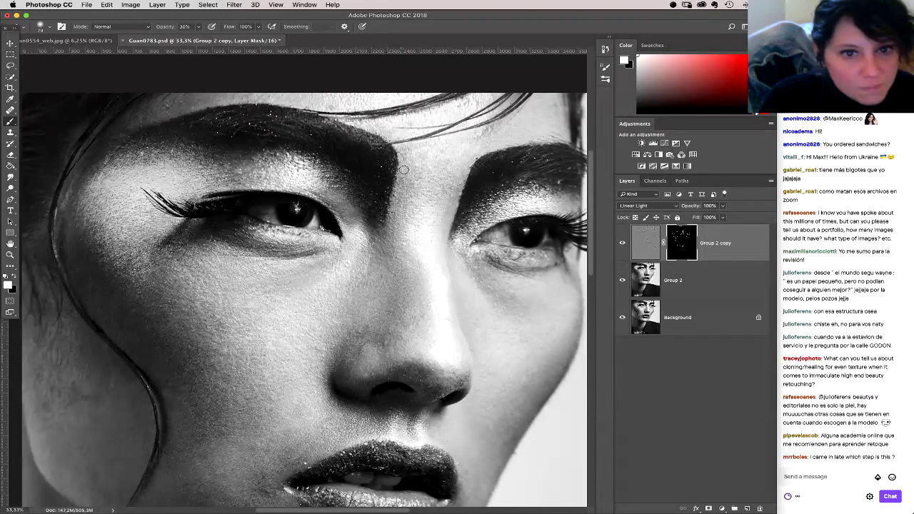
scroll(473, 310, down, 5)
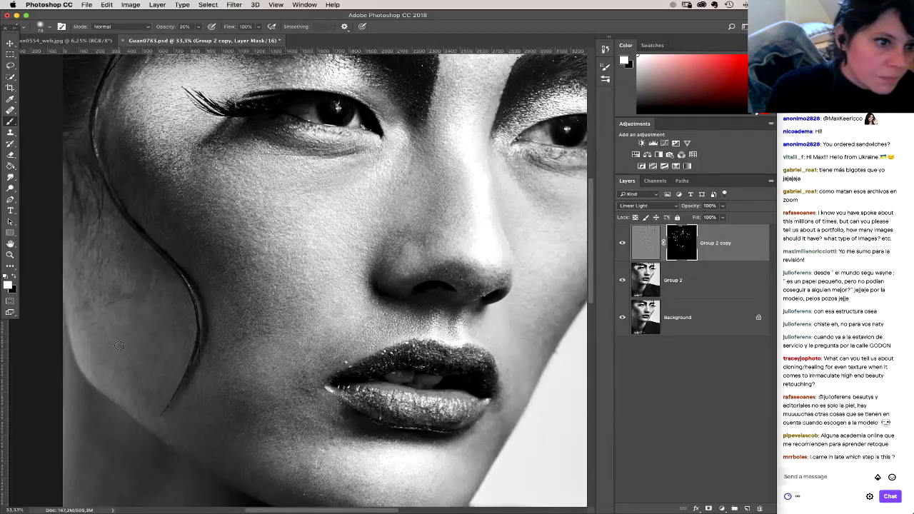
drag(331, 263, 333, 295)
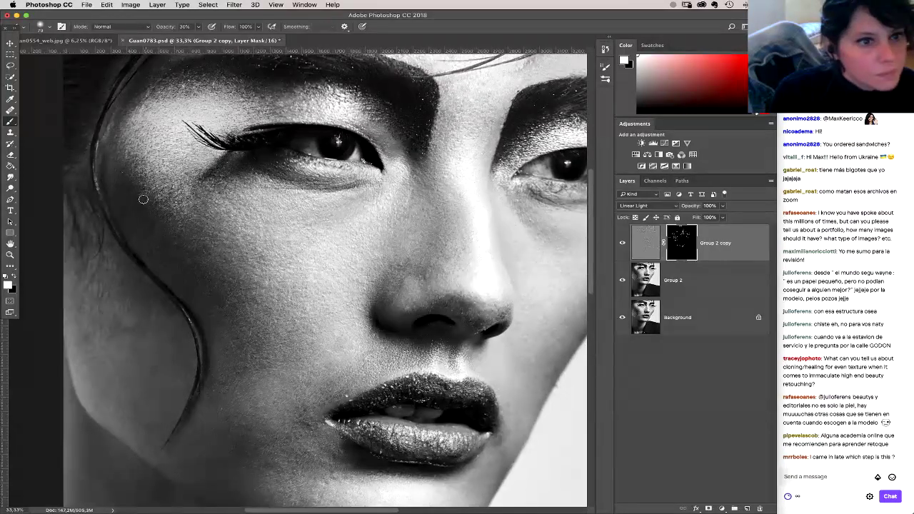
drag(192, 253, 197, 249)
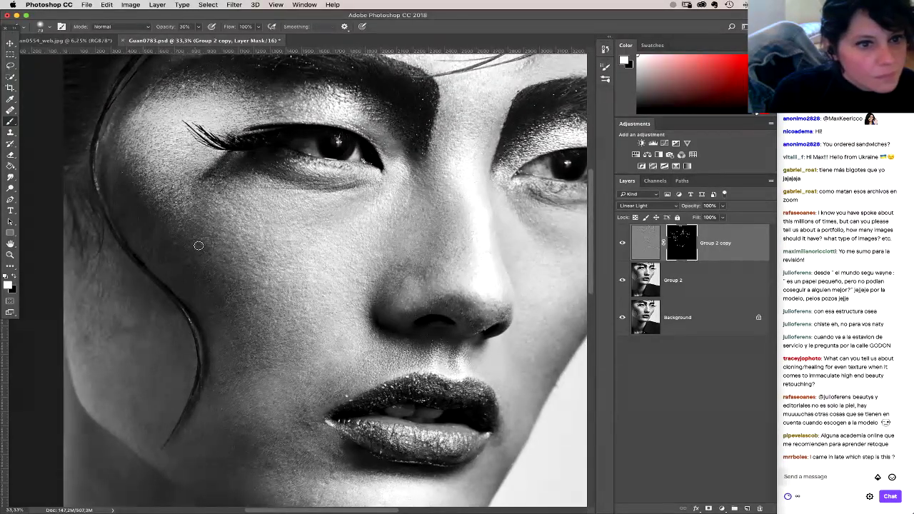
scroll(343, 291, right, 3)
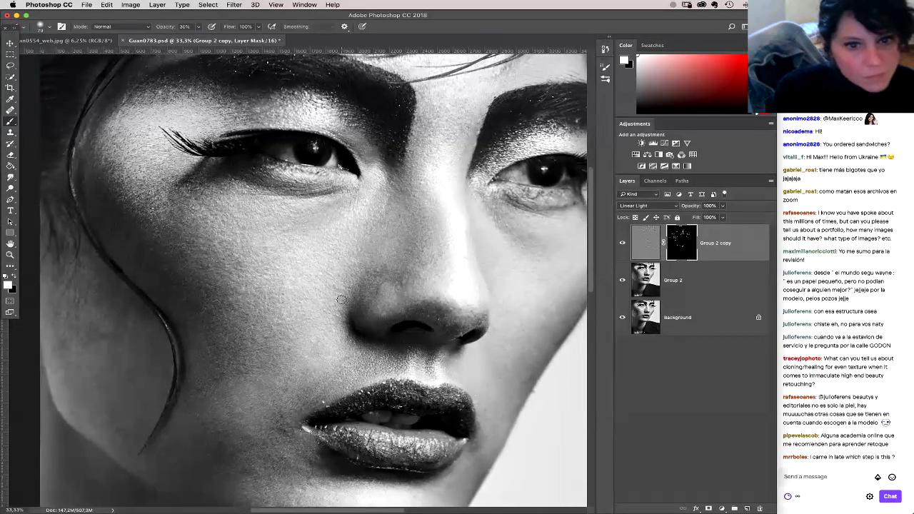
key(super+minus)
key(super+minus)
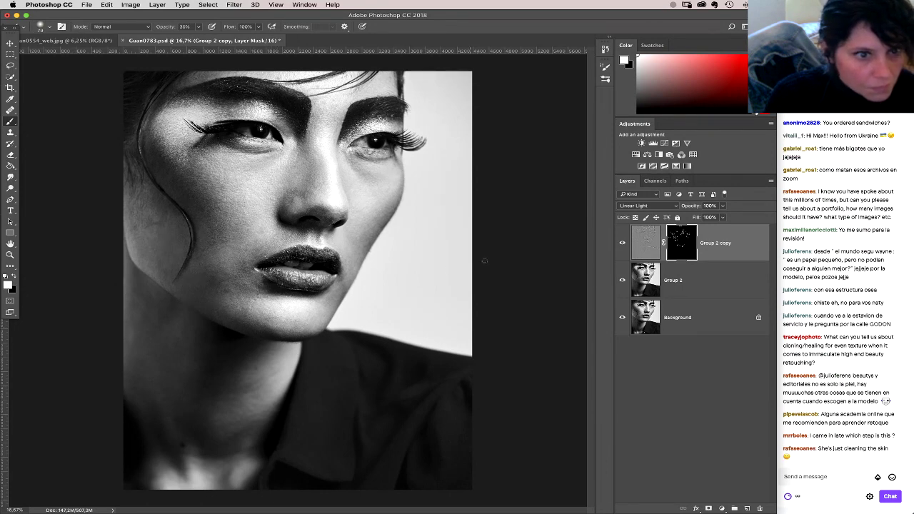
Step: Toggle Group 2 copy off and on twice to compare the smoothed cheek
click(622, 244)
click(622, 244)
click(622, 243)
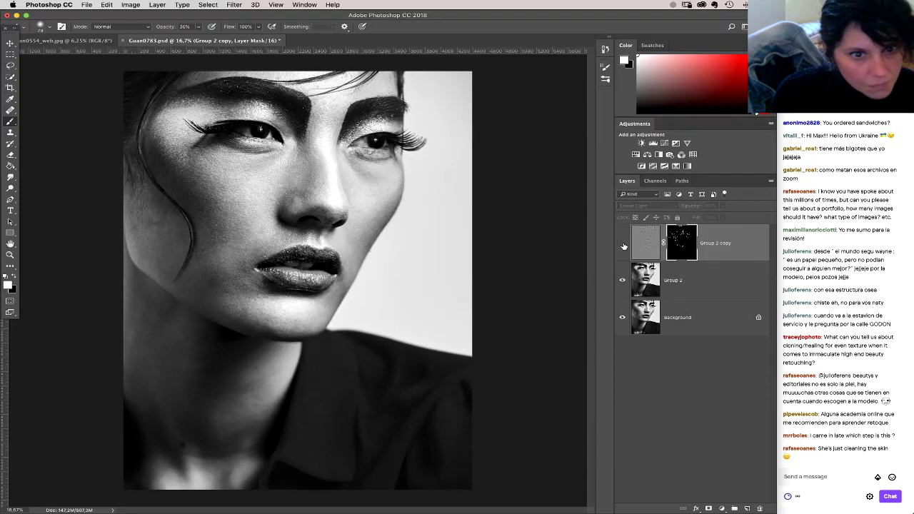
click(622, 243)
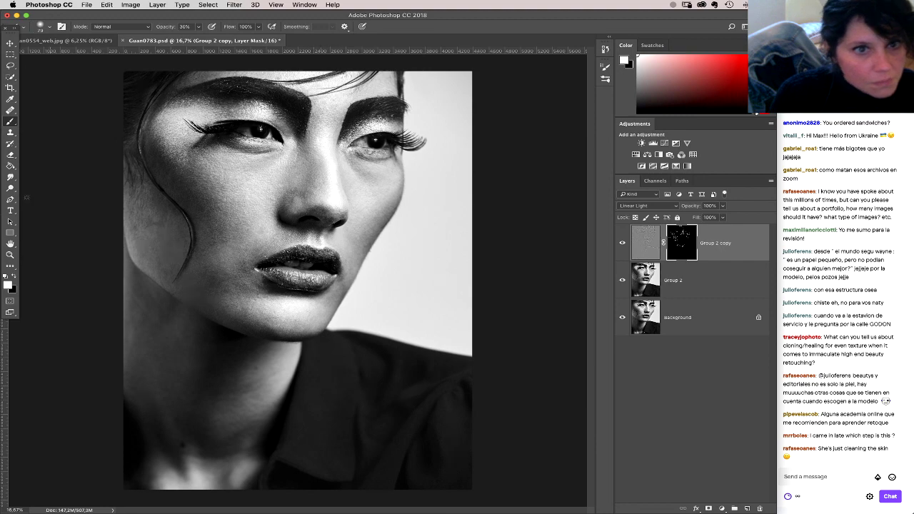
Step: Zoom in on the eyebrow and add Group 2 to the Group 2 copy selection
click(10, 255)
drag(357, 64, 398, 264)
click(688, 282)
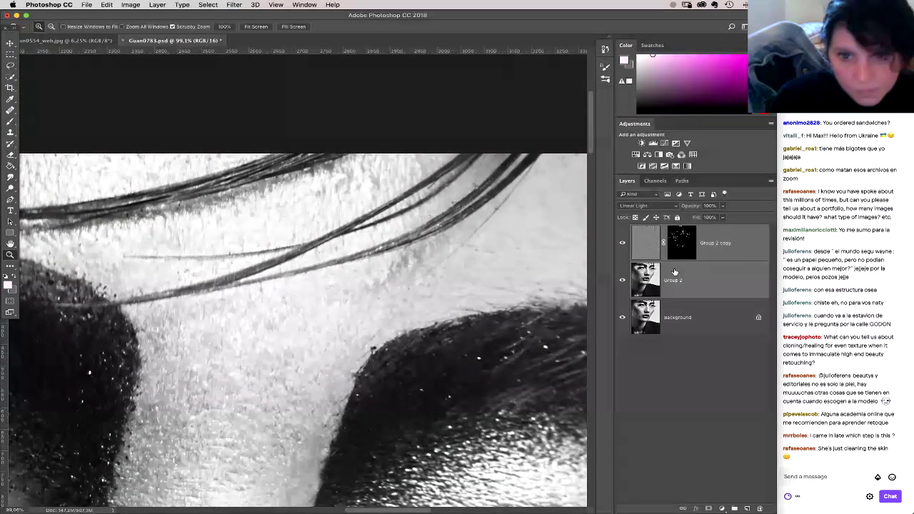
Step: Merge the two Group 2 layers and set the Clone Stamp to Lighten mode
click(159, 5)
click(184, 323)
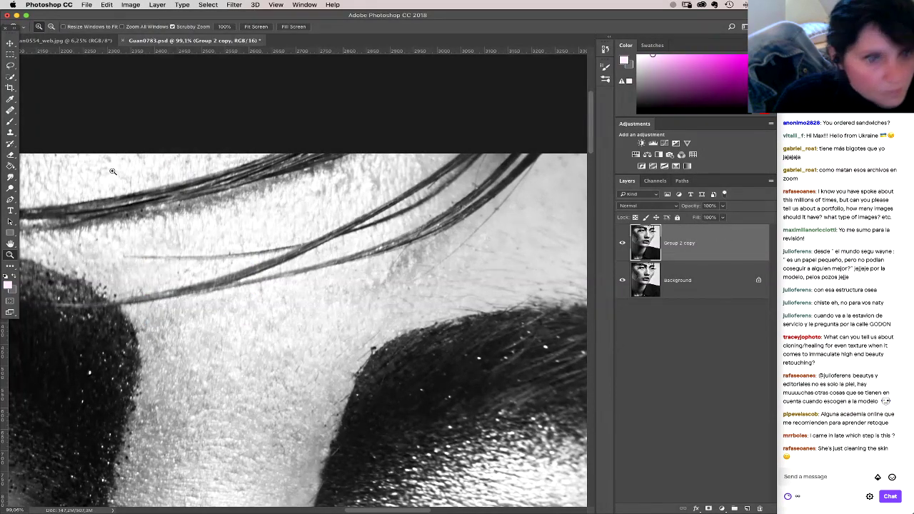
click(10, 131)
click(118, 27)
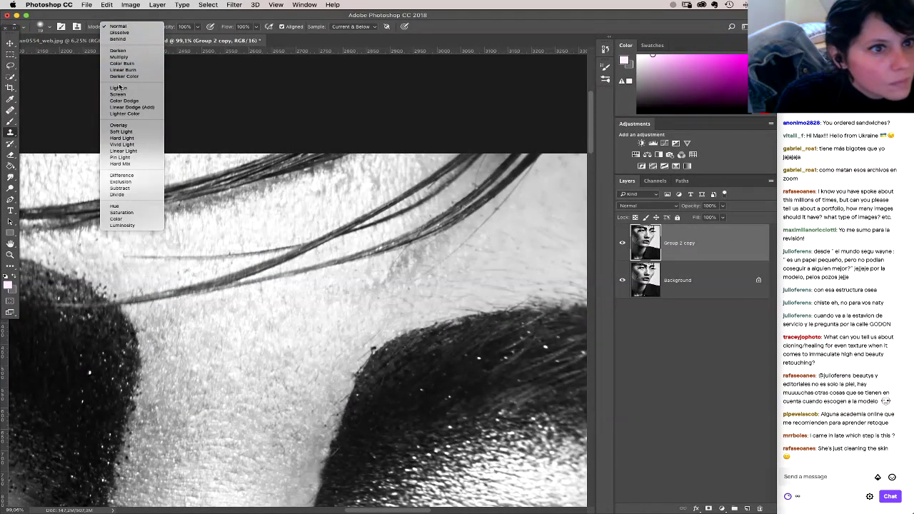
click(120, 93)
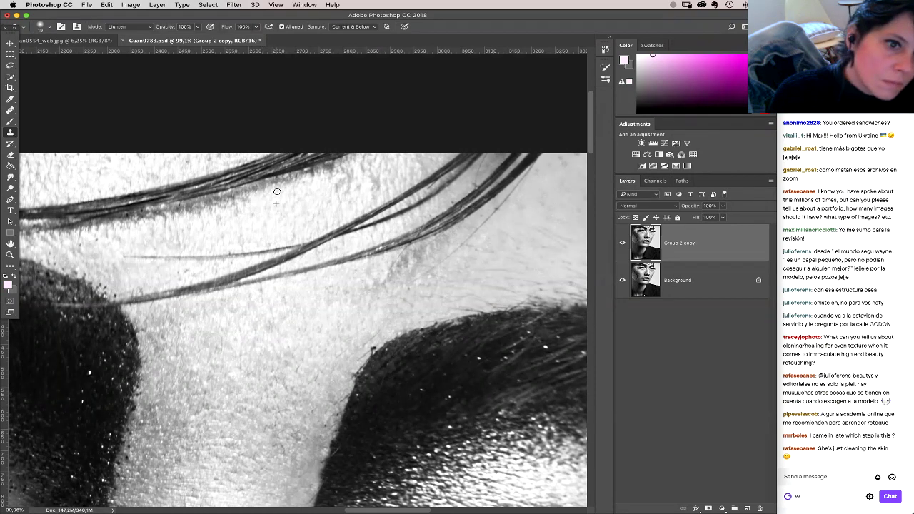
Step: Clone clean forehead skin over dark specks below the hair and along the hairline
drag(245, 203, 257, 242)
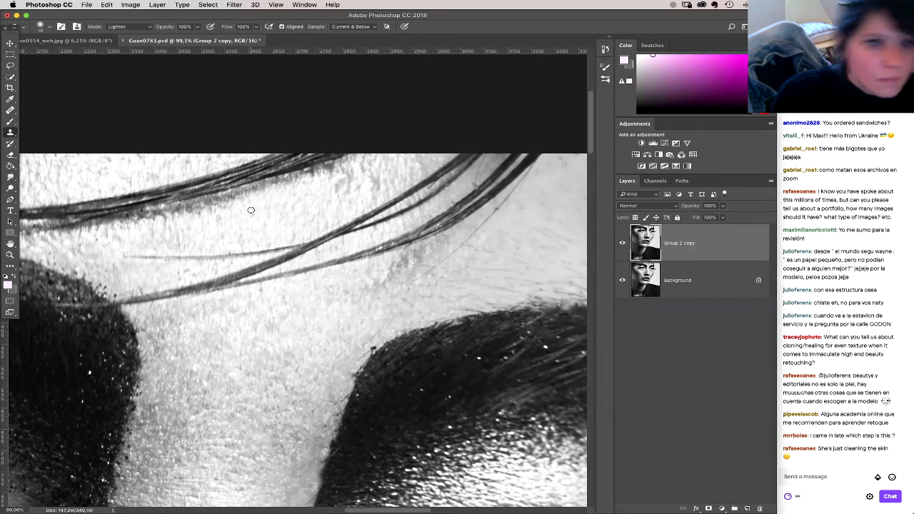
alt+click(301, 214)
click(336, 177)
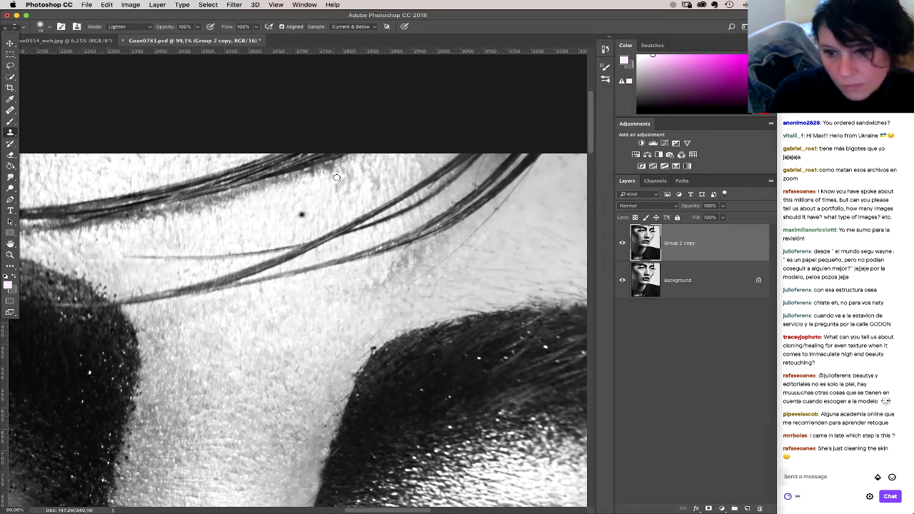
drag(322, 226, 312, 233)
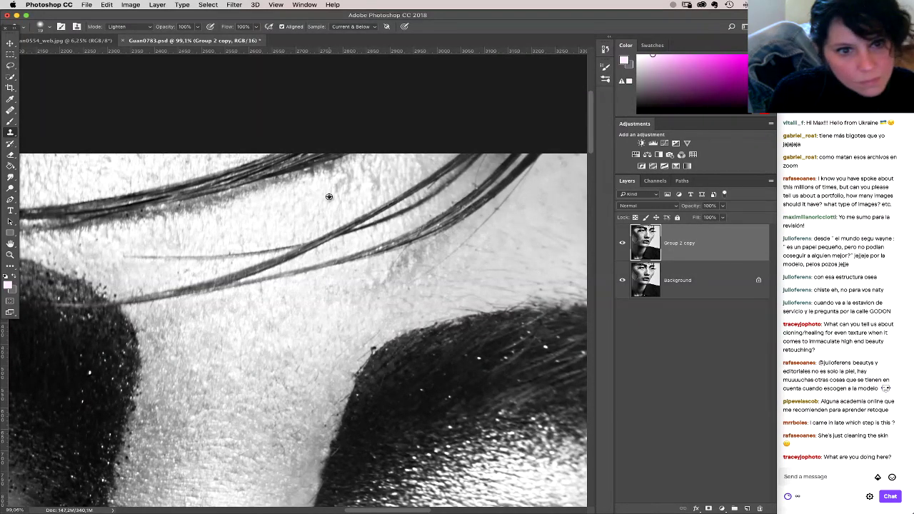
mouse_move(331, 197)
mouse_down()
mouse_move(311, 206)
mouse_move(347, 169)
mouse_move(294, 180)
mouse_move(334, 165)
mouse_move(314, 174)
mouse_move(348, 178)
mouse_move(335, 172)
mouse_move(324, 192)
mouse_move(338, 186)
mouse_move(333, 193)
mouse_move(328, 177)
mouse_move(362, 165)
mouse_move(372, 191)
mouse_up()
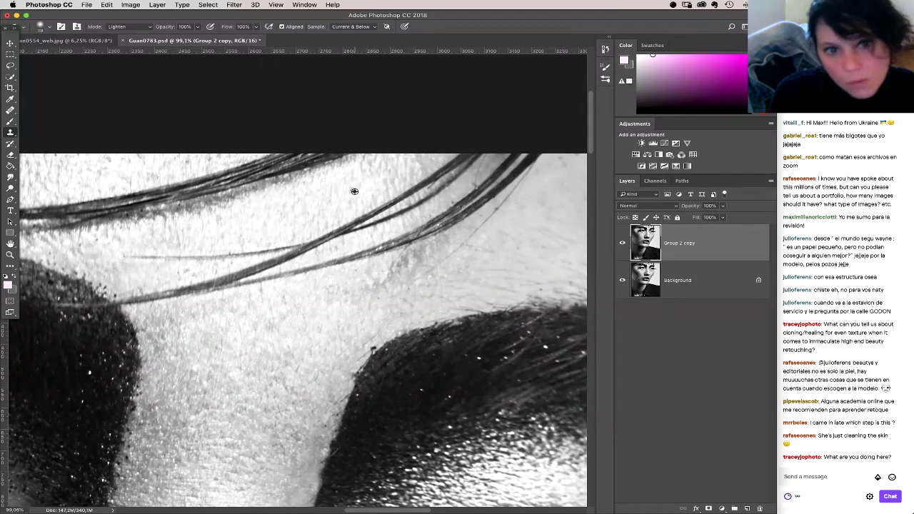
mouse_move(369, 171)
mouse_down()
mouse_move(378, 189)
mouse_move(385, 180)
mouse_up()
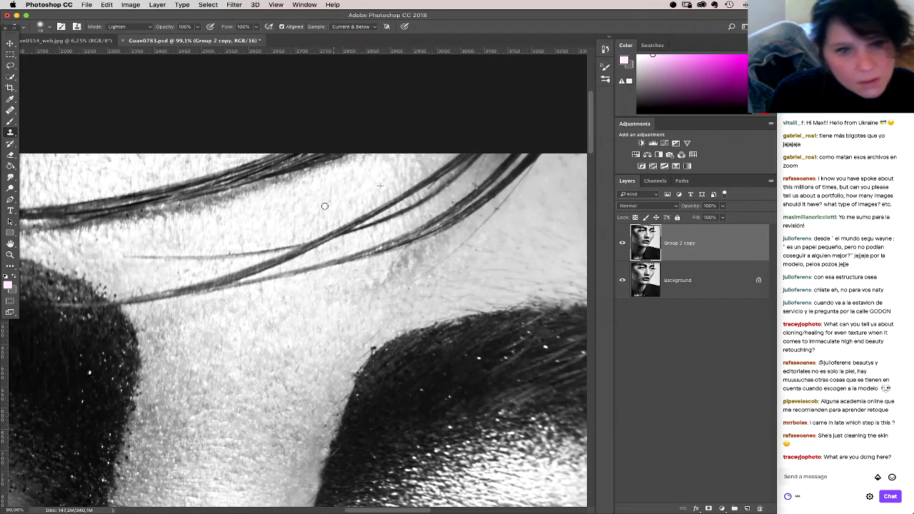
Step: Clone away specks on the forehead beside the hair strand and between the brows
drag(301, 247, 400, 227)
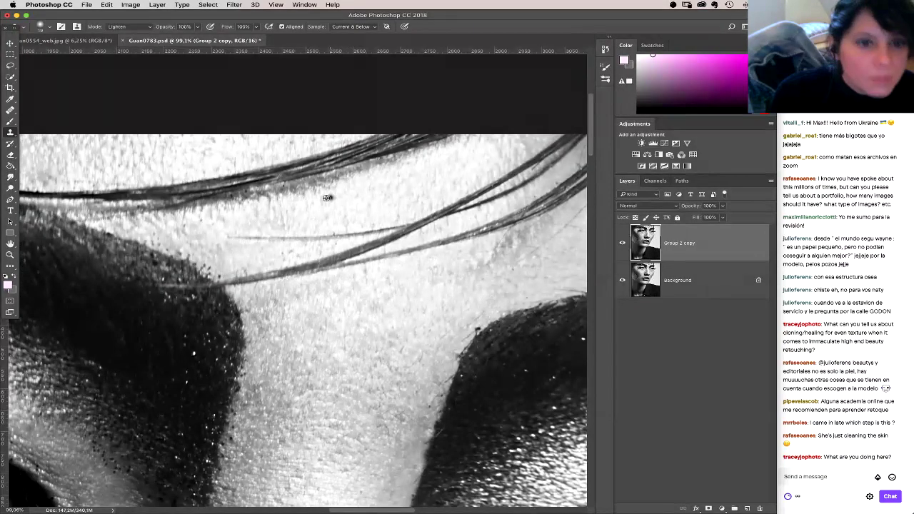
drag(221, 223, 236, 221)
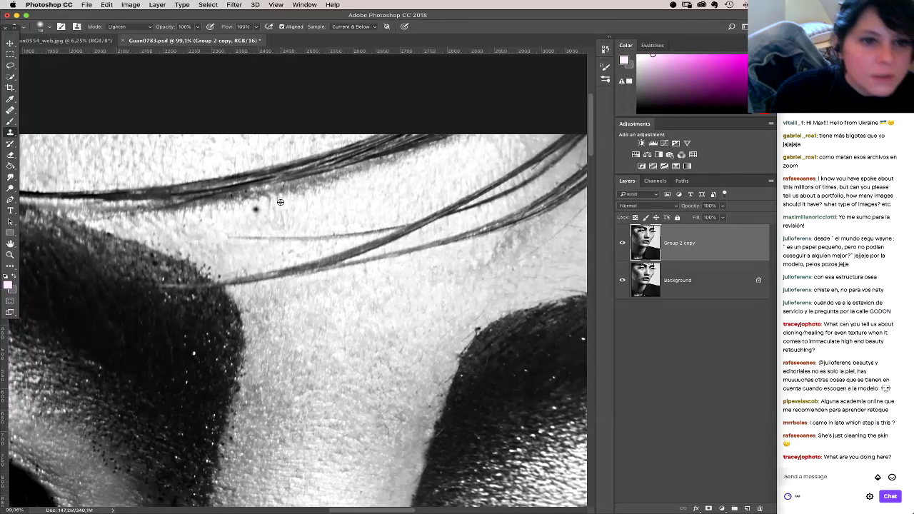
mouse_move(304, 191)
mouse_down()
mouse_move(325, 185)
mouse_move(261, 198)
mouse_up()
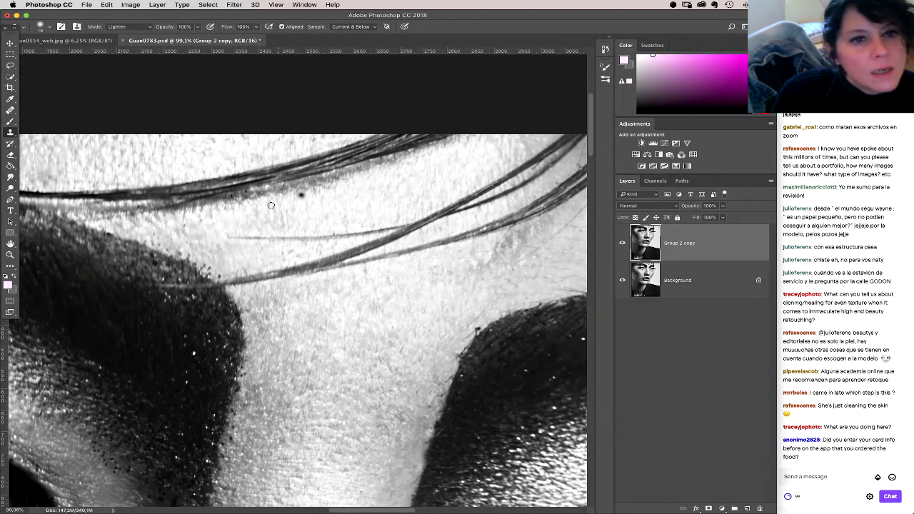
alt+click(187, 224)
drag(485, 262, 346, 256)
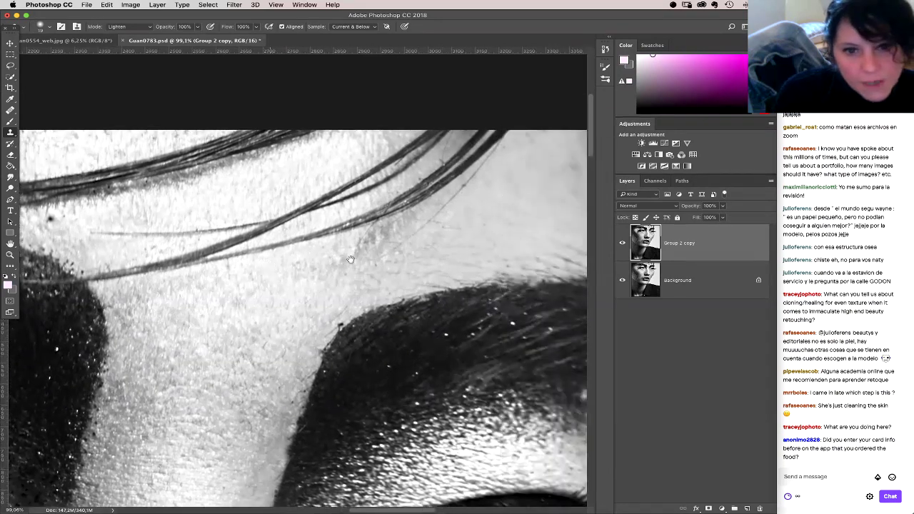
drag(287, 267, 311, 282)
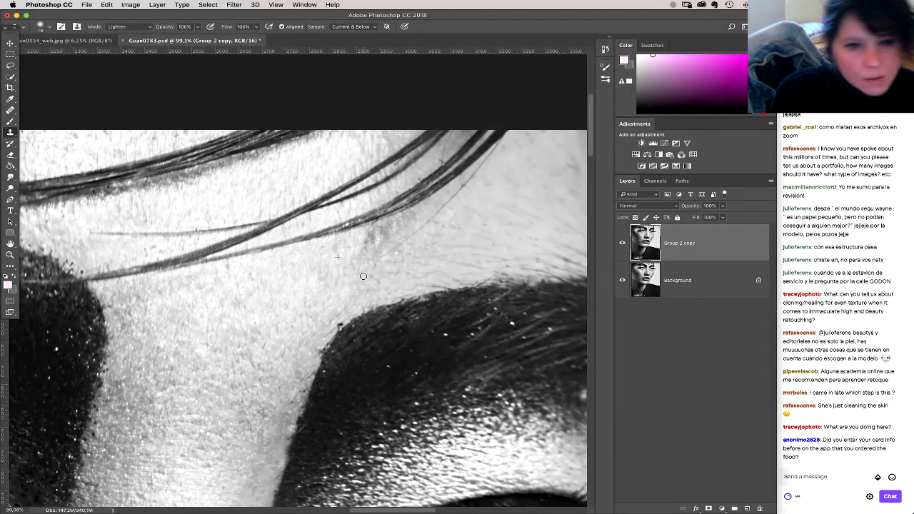
mouse_move(367, 263)
mouse_down()
mouse_move(423, 212)
mouse_move(410, 214)
mouse_move(369, 269)
mouse_move(365, 238)
mouse_up()
Step: Sample clean skin and dab it over spots around the hair strand and the forehead speck
scroll(386, 266, left, 5)
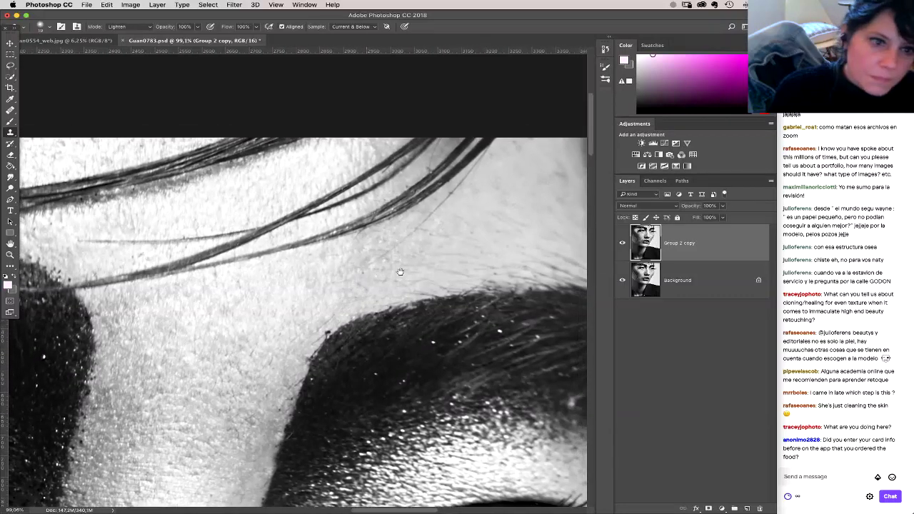
alt+click(295, 265)
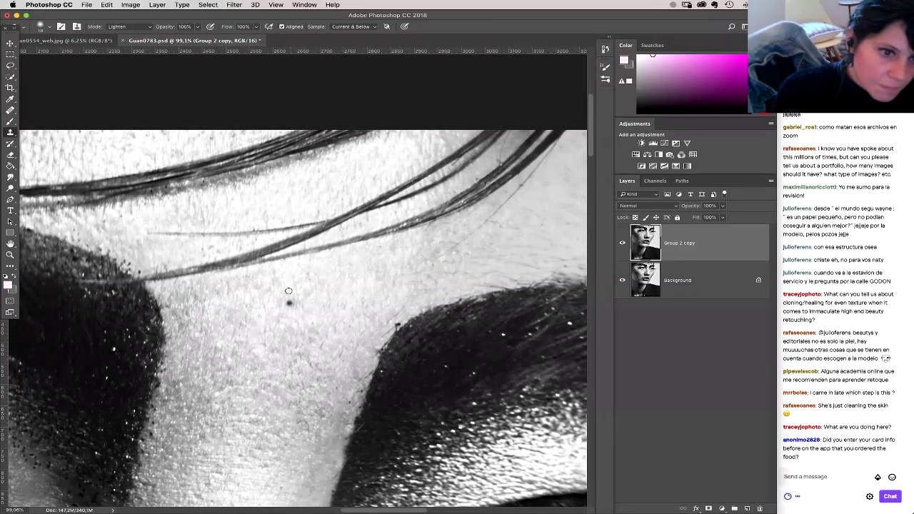
click(205, 251)
click(222, 218)
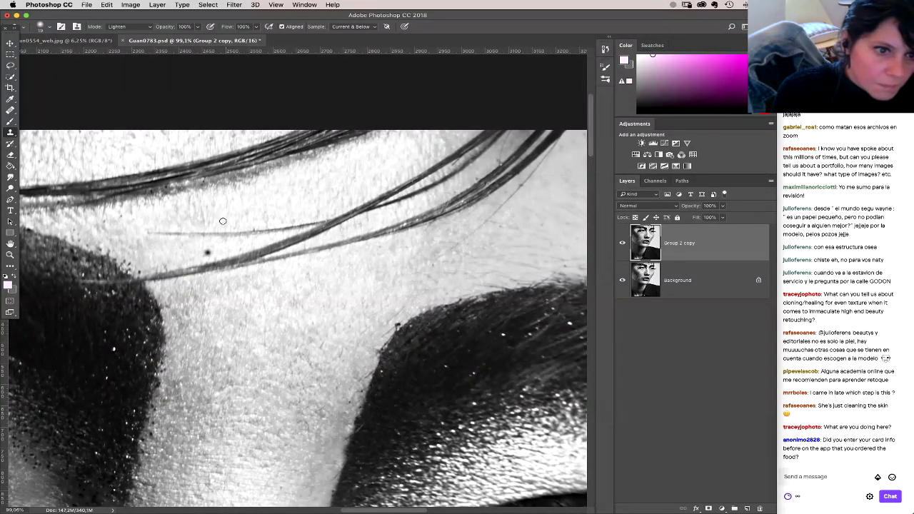
click(224, 239)
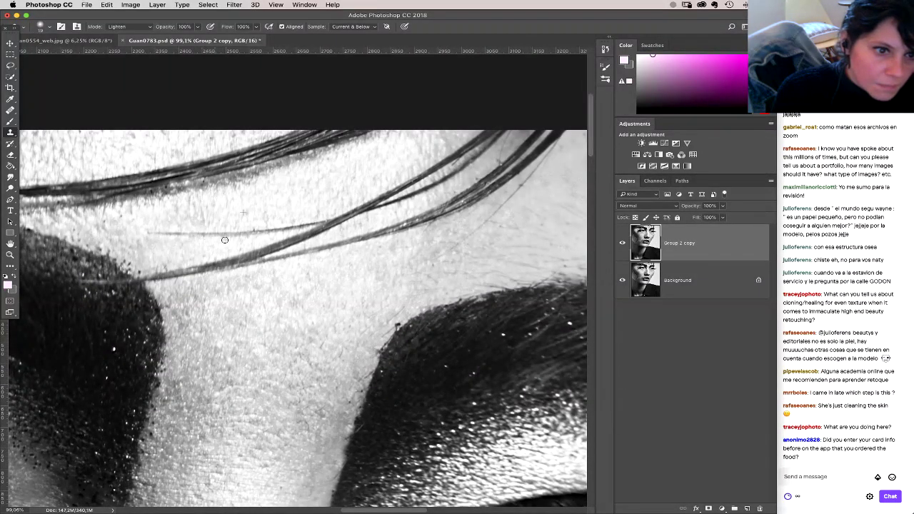
alt+click(189, 326)
click(217, 324)
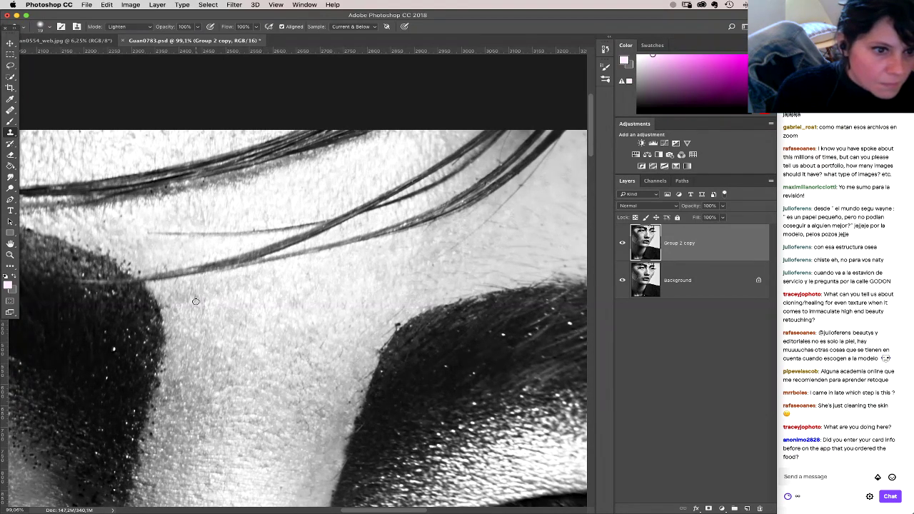
scroll(195, 301, left, 5)
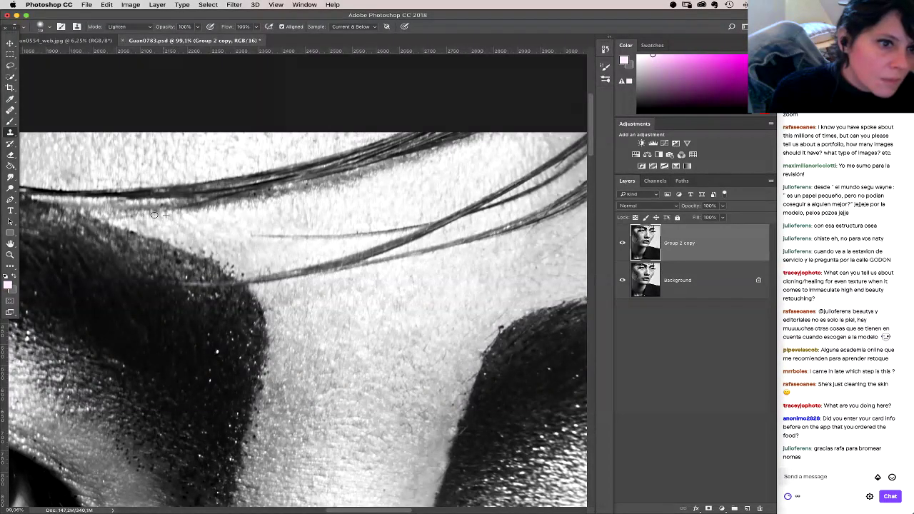
scroll(207, 207, right, 4)
scroll(207, 207, up, 3)
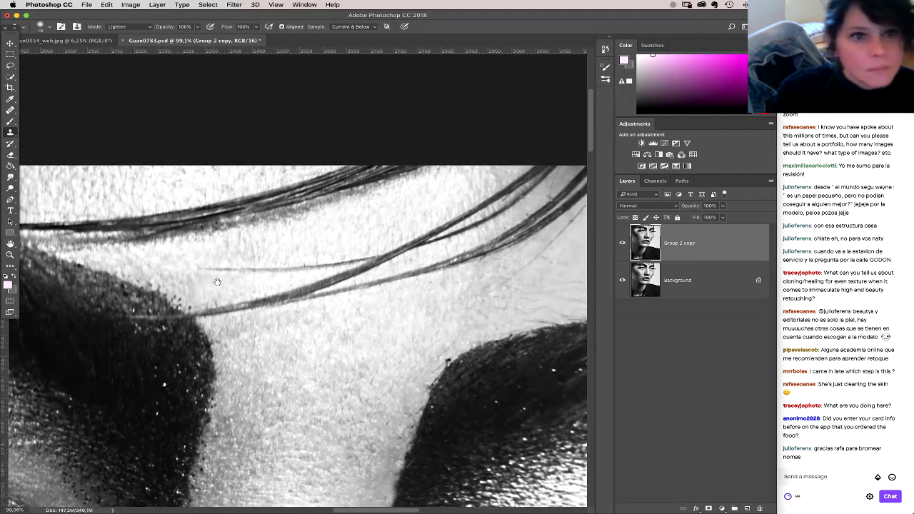
click(244, 186)
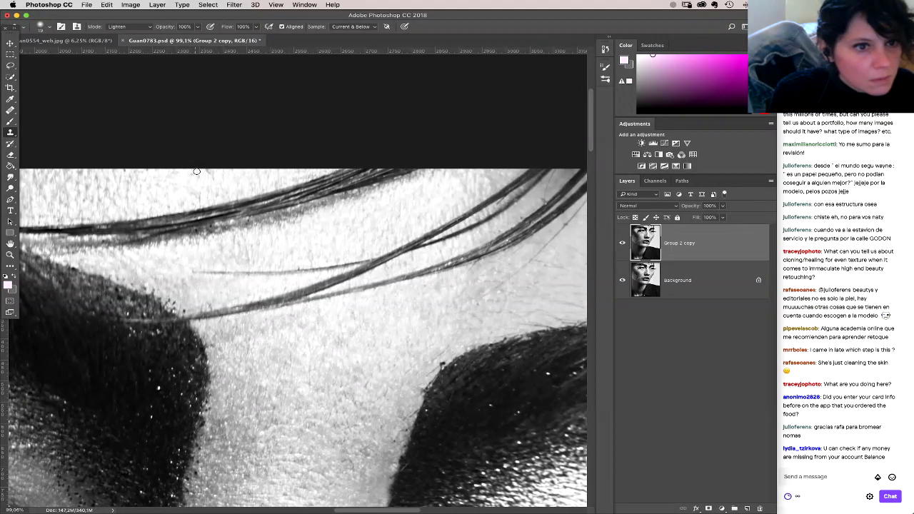
Step: Clone clean skin over the stray hair, the brow's top edge and under the strand
alt+click(217, 178)
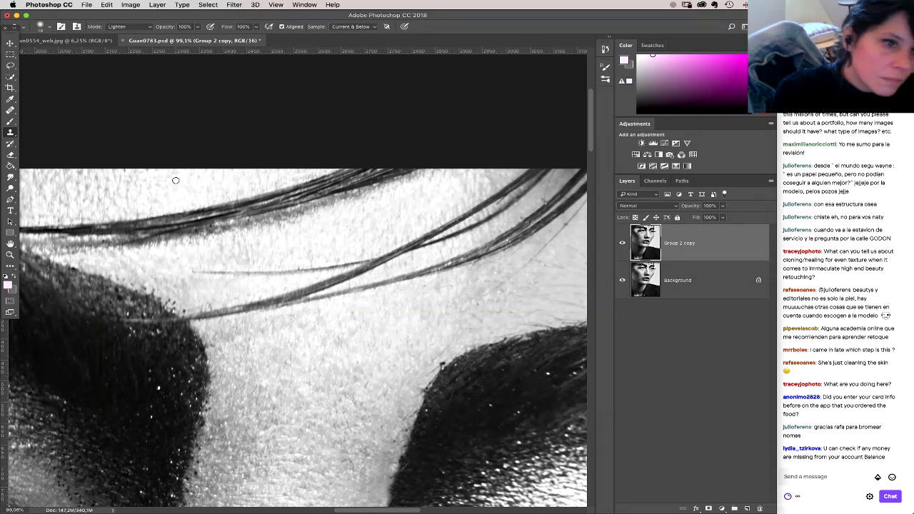
scroll(214, 207, left, 5)
scroll(214, 207, up, 1)
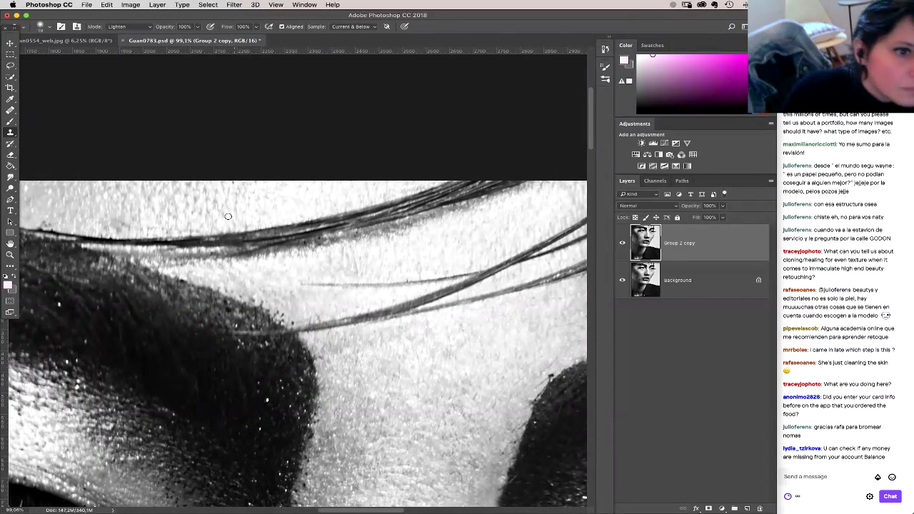
drag(222, 211, 198, 206)
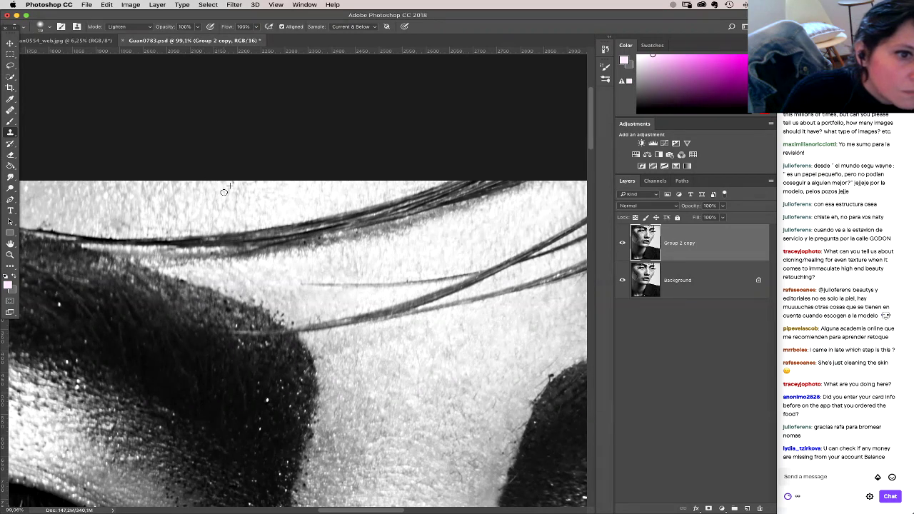
mouse_move(230, 185)
mouse_down()
mouse_move(238, 212)
mouse_move(236, 188)
mouse_up()
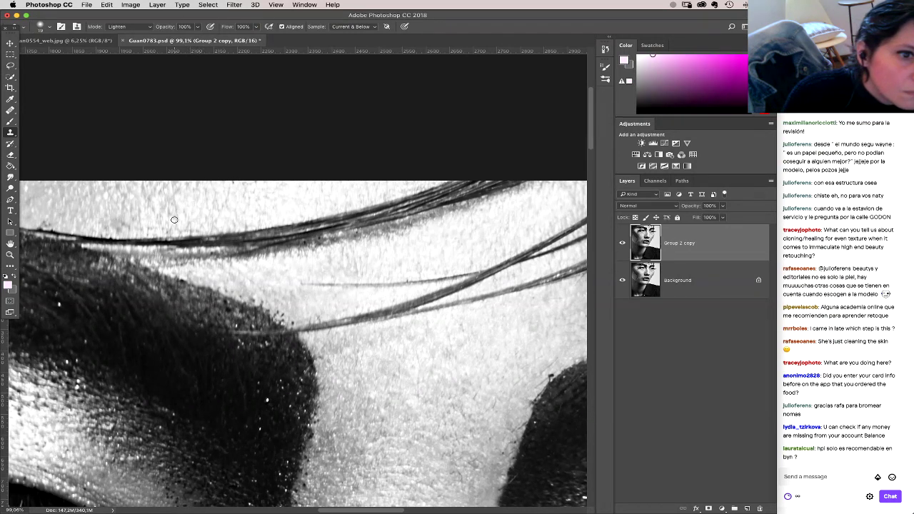
mouse_move(182, 224)
mouse_down()
mouse_move(129, 228)
mouse_move(122, 210)
mouse_move(126, 218)
mouse_move(108, 216)
mouse_move(130, 222)
mouse_move(100, 223)
mouse_up()
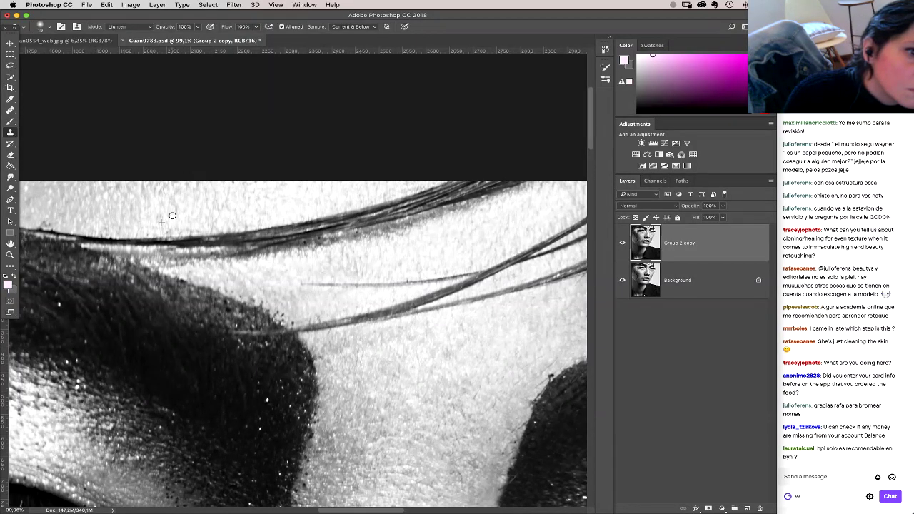
alt+click(171, 217)
click(122, 230)
drag(122, 229, 160, 228)
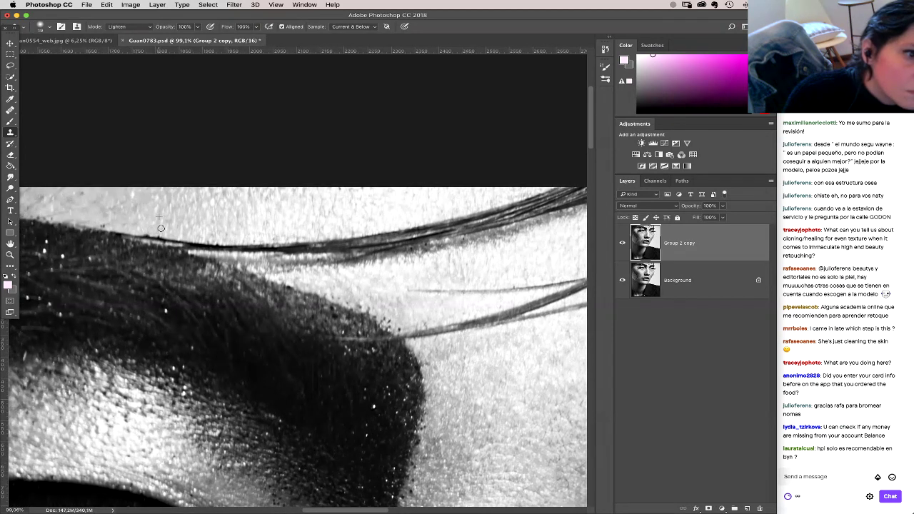
Step: Lighten the dark hair strand over the brow and clone over the thin strand
right_click(182, 231)
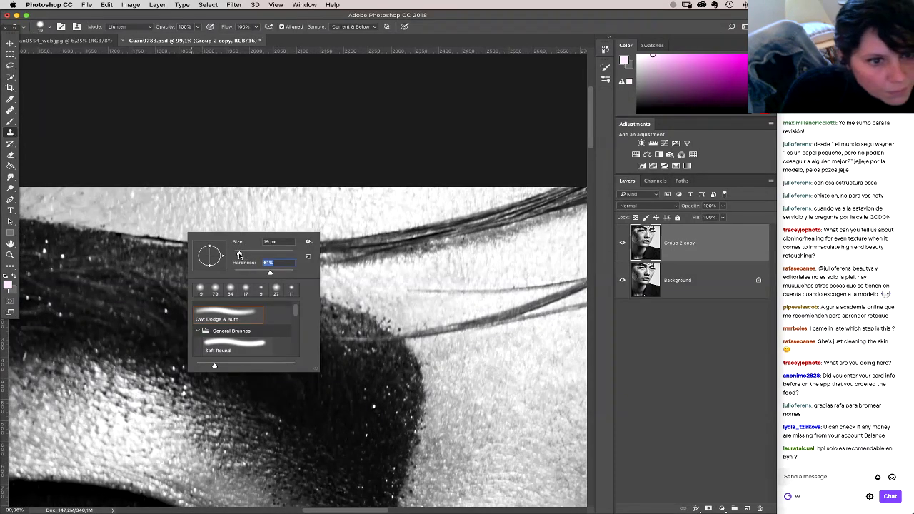
click(139, 232)
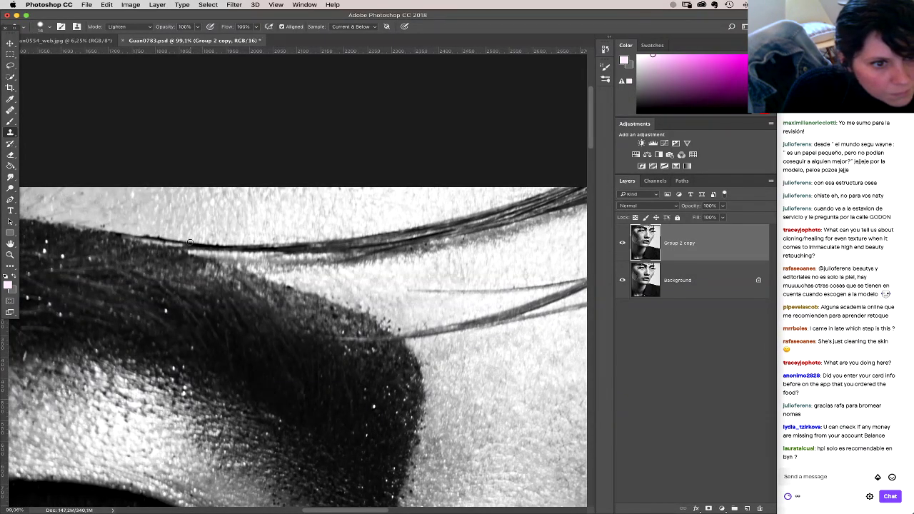
mouse_move(192, 241)
mouse_down()
mouse_move(305, 234)
mouse_move(246, 240)
mouse_move(285, 239)
mouse_move(303, 251)
mouse_up()
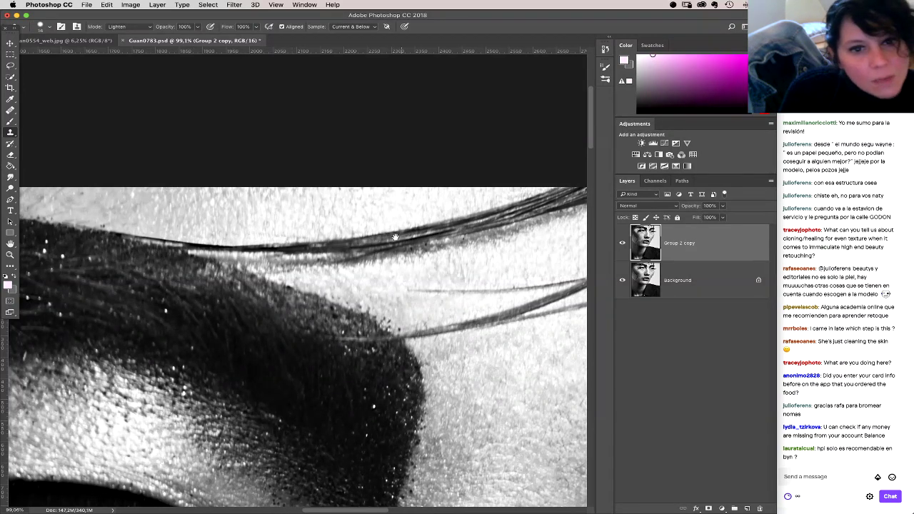
drag(395, 236, 308, 218)
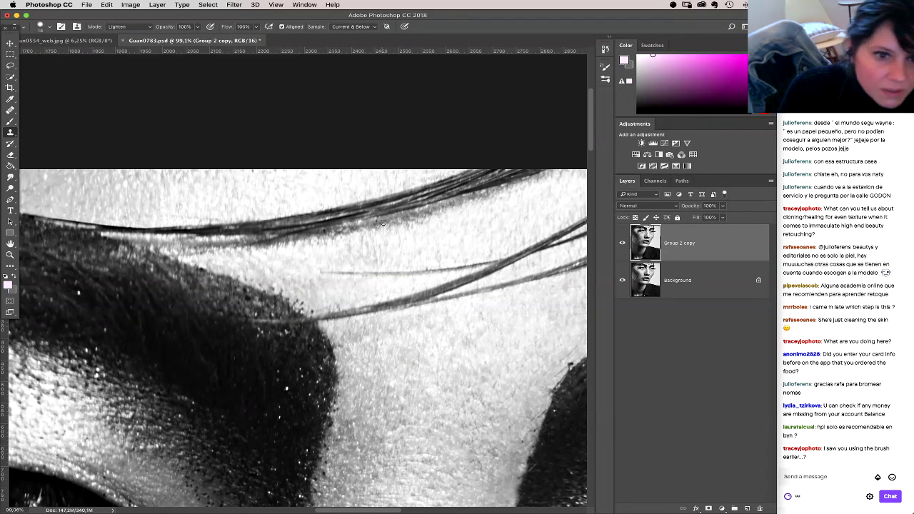
alt+click(416, 265)
drag(423, 265, 426, 266)
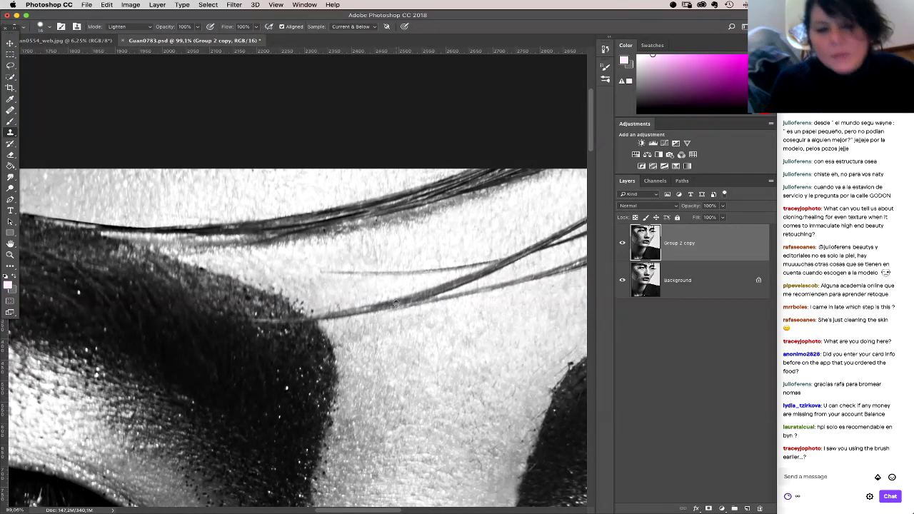
Step: Set the clone brush to 14 px with 0% hardness for skin between the eyebrows
right_click(350, 339)
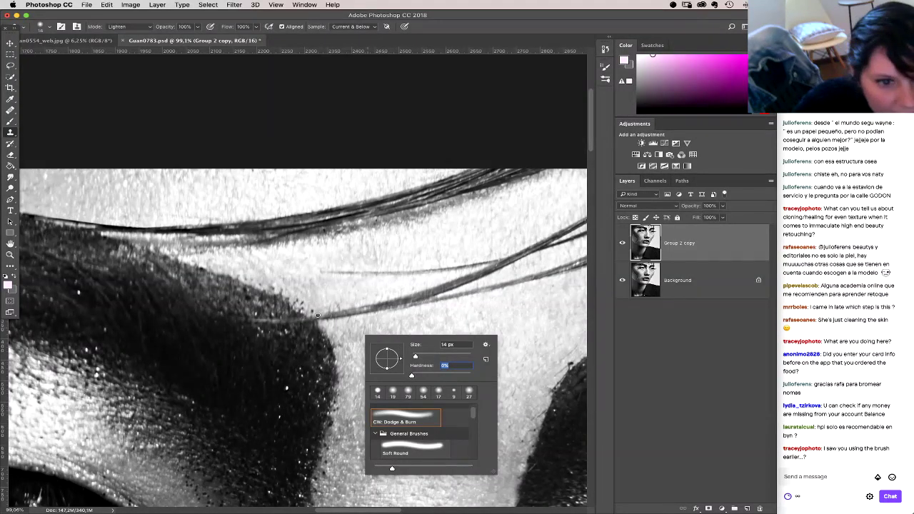
key(Return)
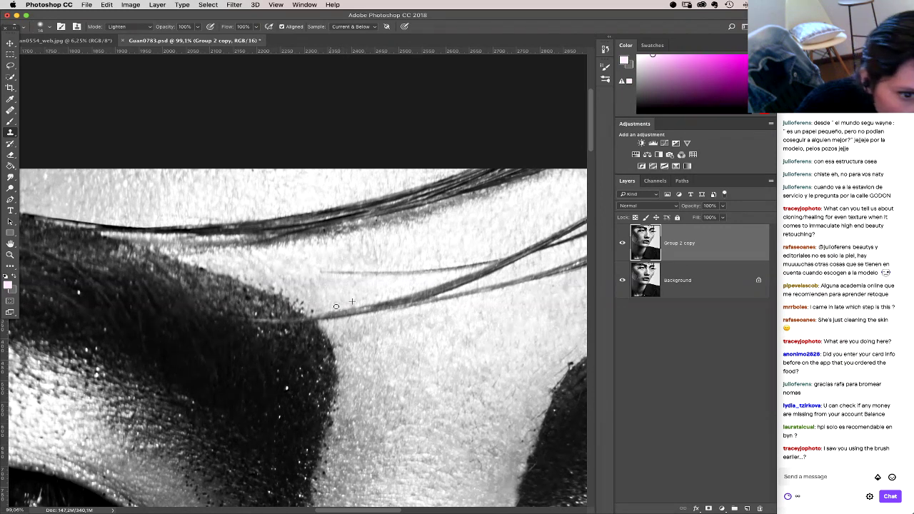
alt+click(361, 305)
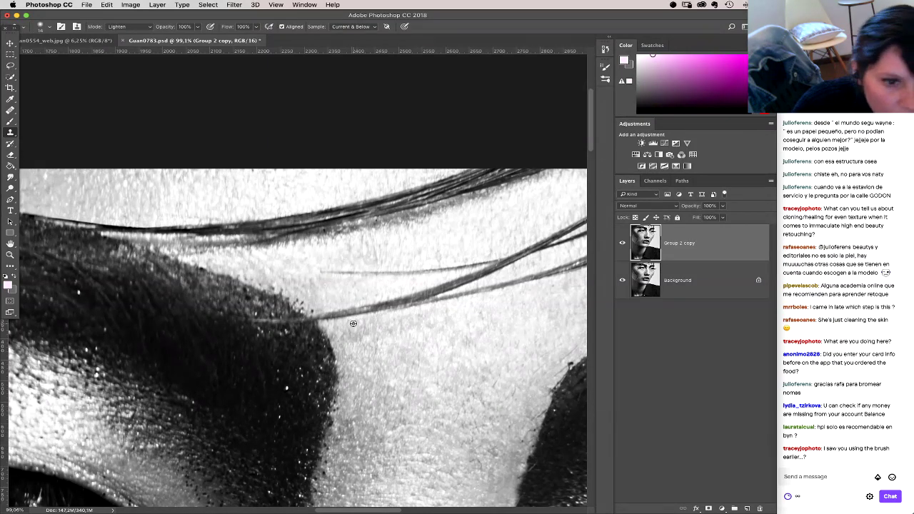
scroll(404, 310, right, 3)
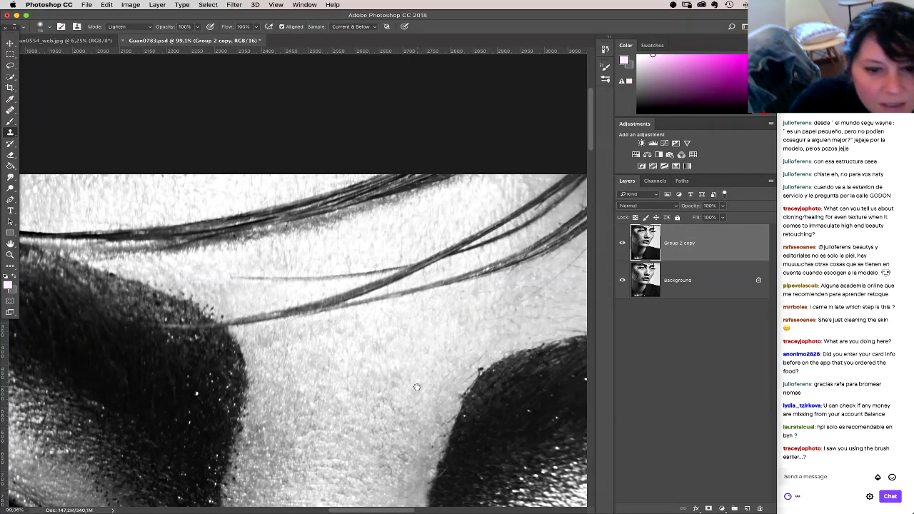
Step: Lighten the skin along the inner eyebrow edges and between the brows with Clone Stamp
scroll(418, 389, down, 3)
drag(492, 291, 496, 291)
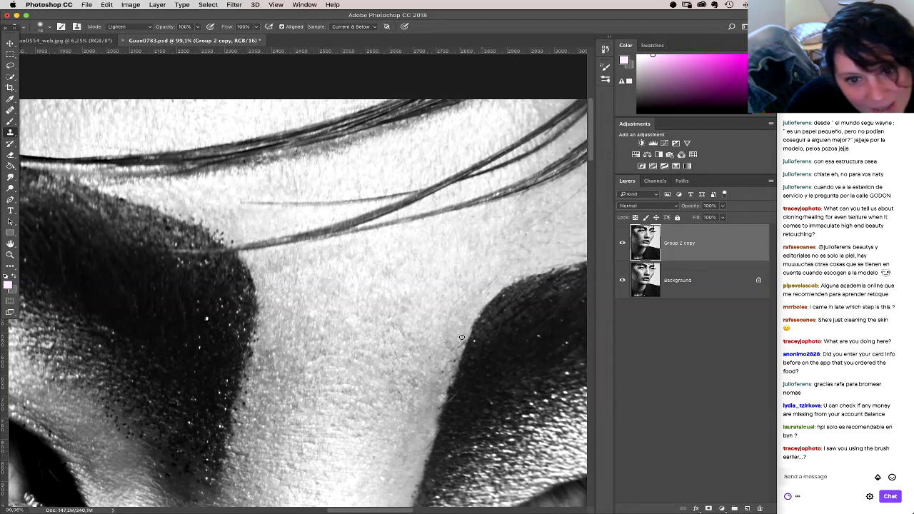
drag(447, 325, 455, 259)
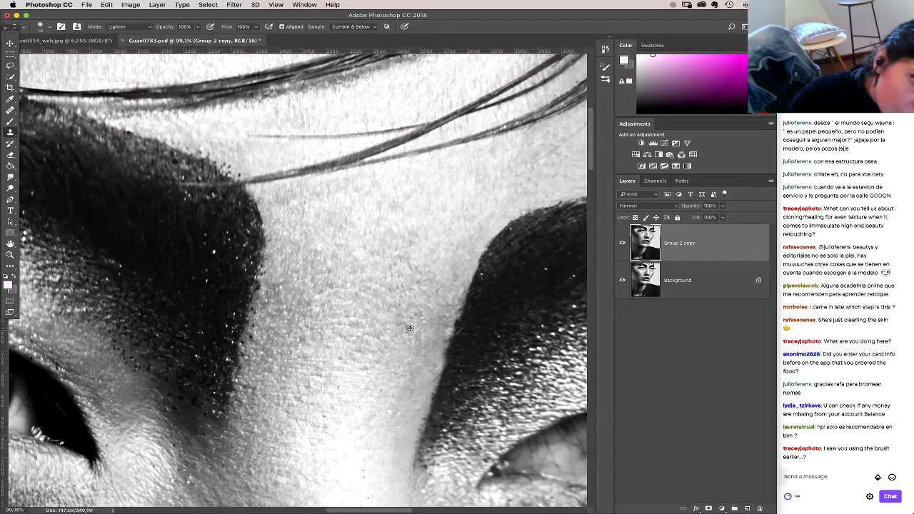
mouse_move(401, 310)
mouse_down()
mouse_move(436, 281)
mouse_move(434, 294)
mouse_move(436, 259)
mouse_move(414, 269)
mouse_move(401, 261)
mouse_move(415, 243)
mouse_move(411, 232)
mouse_move(399, 285)
mouse_up()
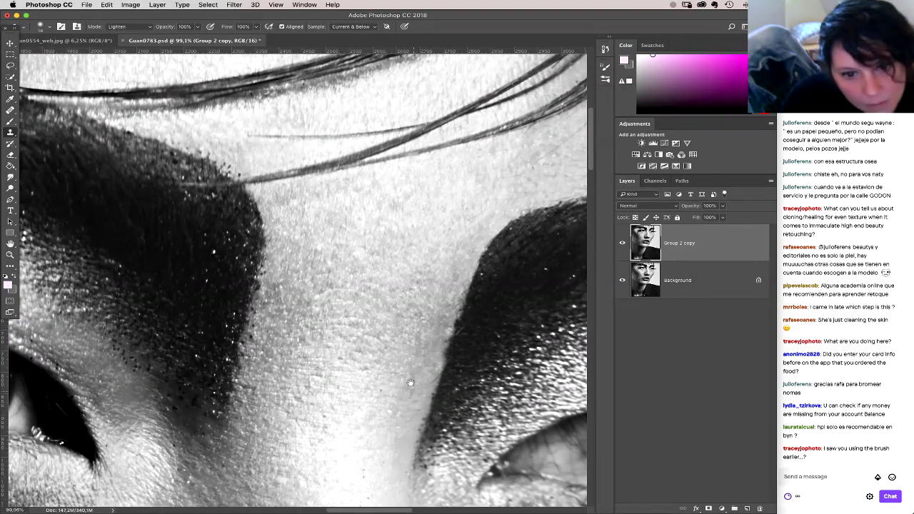
scroll(390, 262, down, 5)
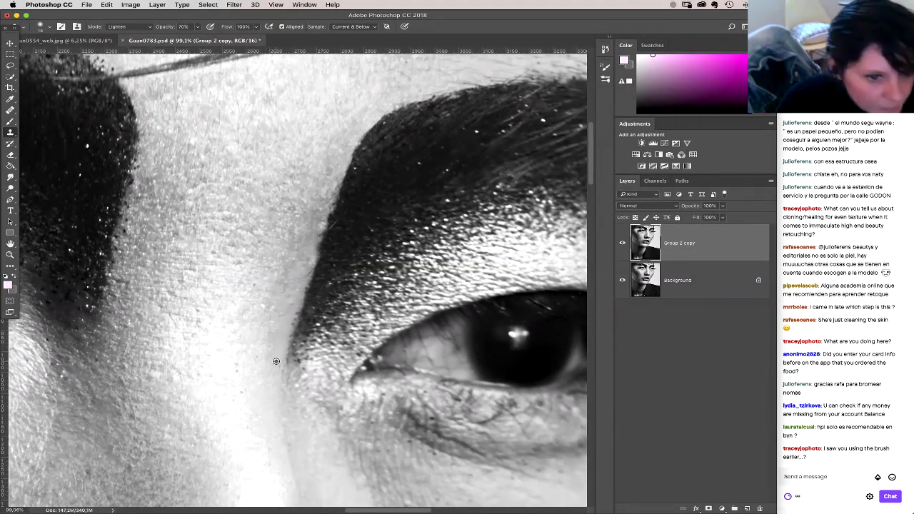
Step: Brighten skin along the right brow's edge, then switch the clone mode to Darken
drag(347, 157, 307, 408)
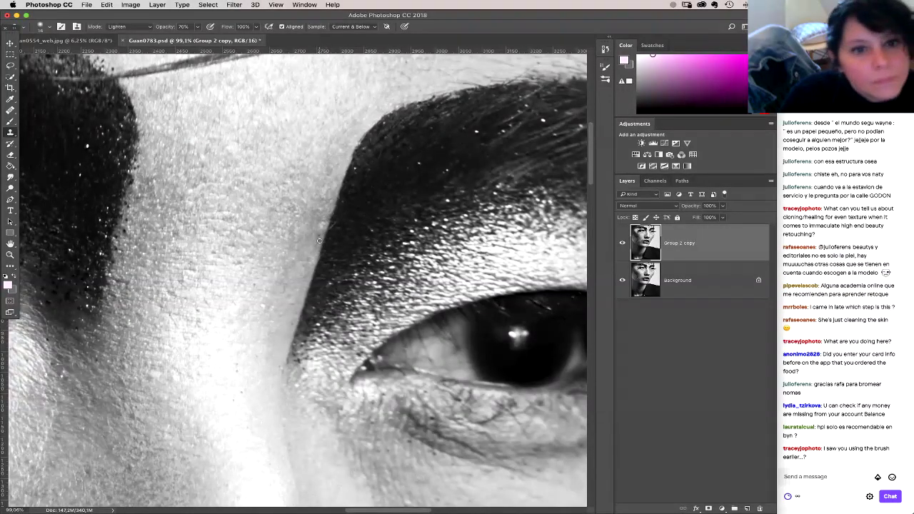
click(121, 27)
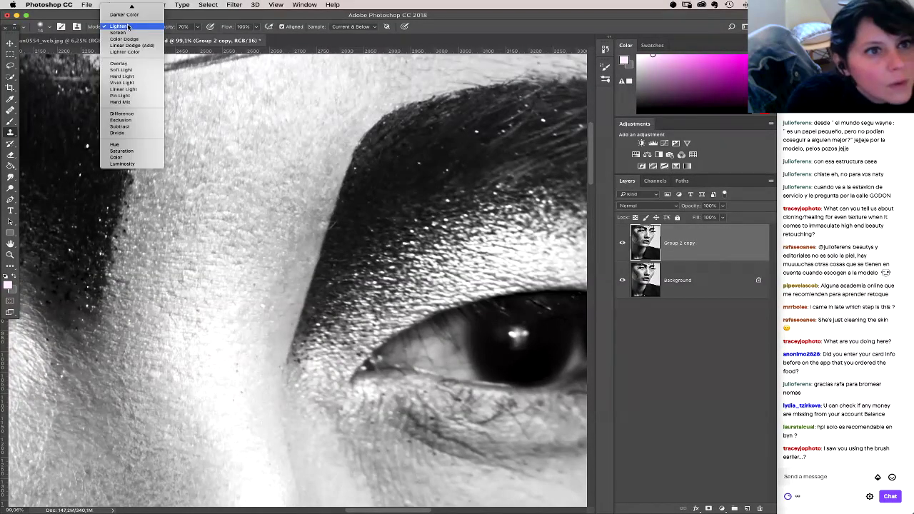
click(138, 32)
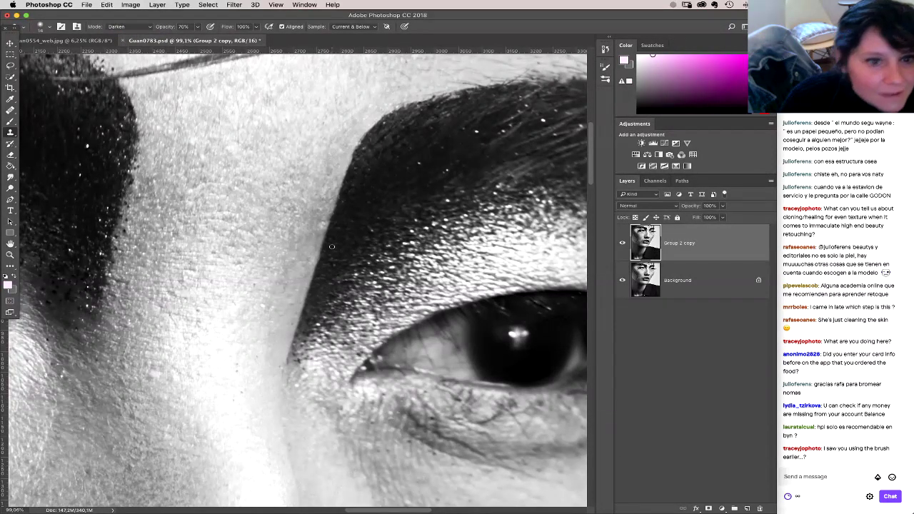
Step: Enlarge the clone brush to 28 px and darken the outer end of the left eyebrow
key(super+minus)
key(super+minus)
key(super+minus)
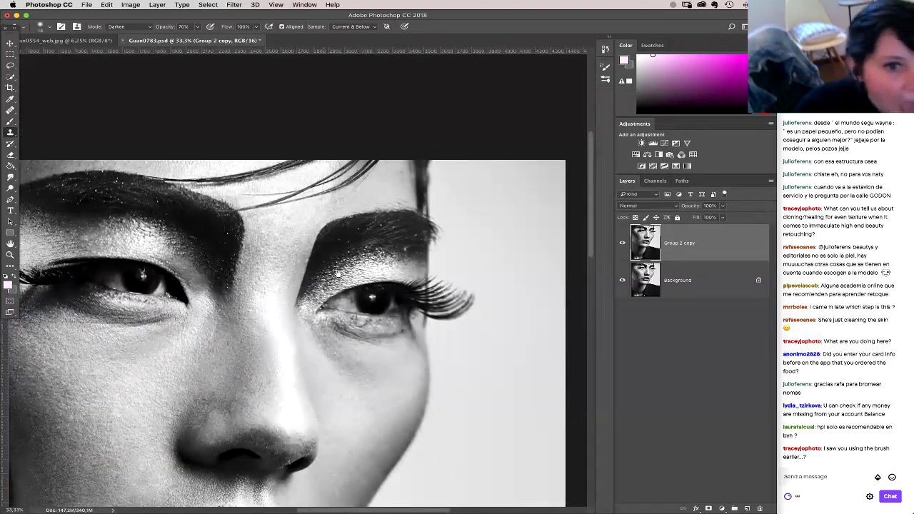
scroll(357, 285, left, 2)
right_click(426, 268)
drag(446, 265, 450, 265)
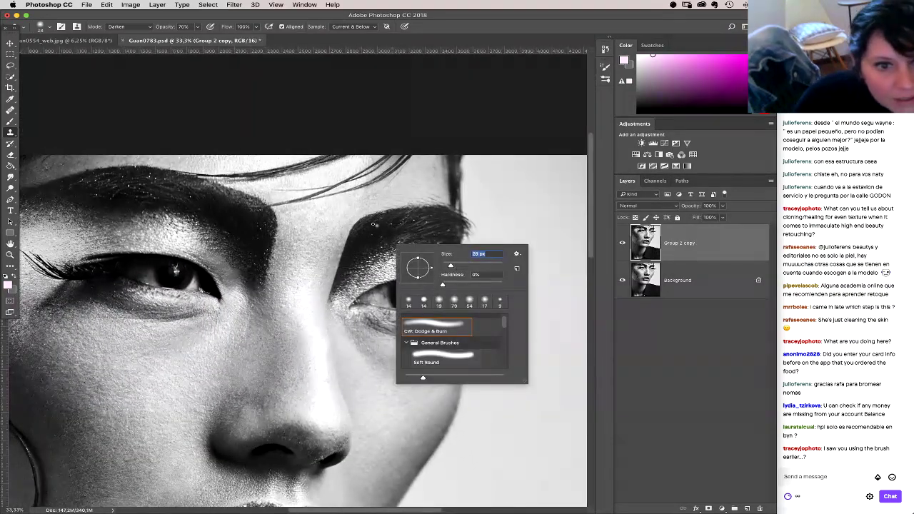
key(Return)
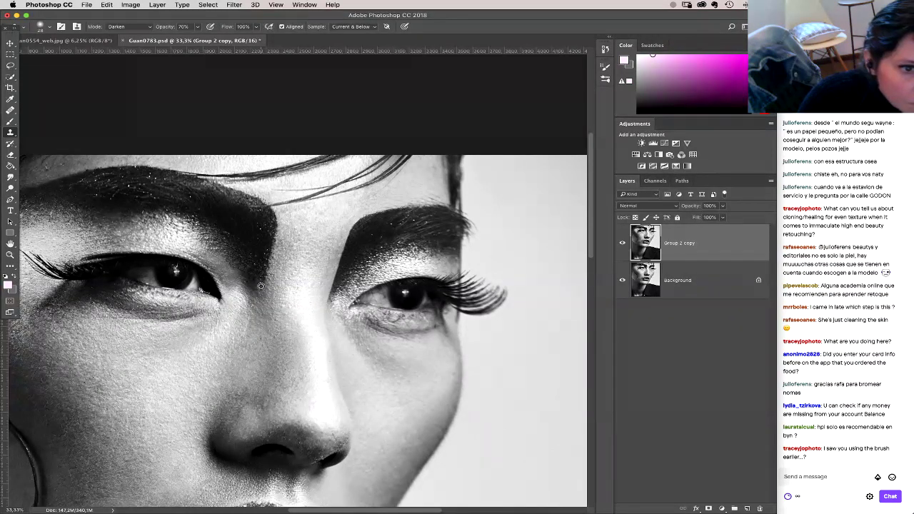
drag(271, 227, 274, 225)
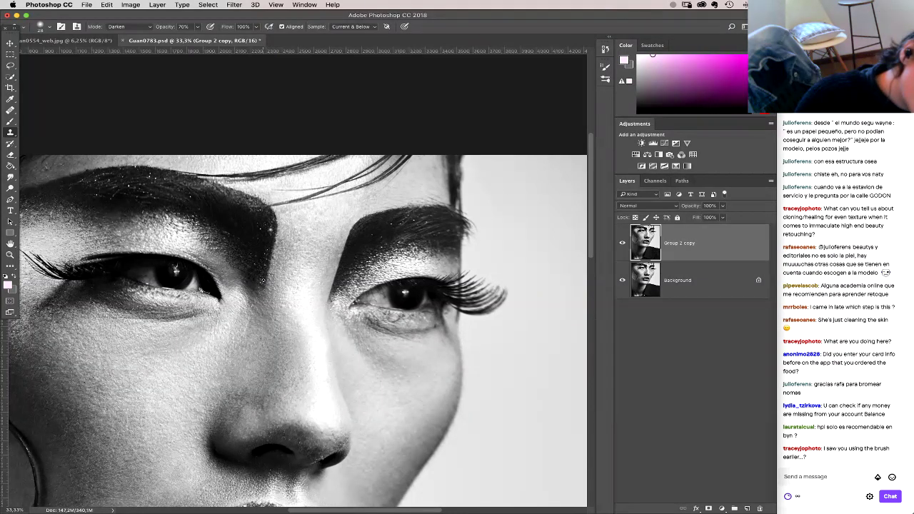
Step: Pan around and zoom out to fit the whole retouched portrait in the window
scroll(221, 227, left, 5)
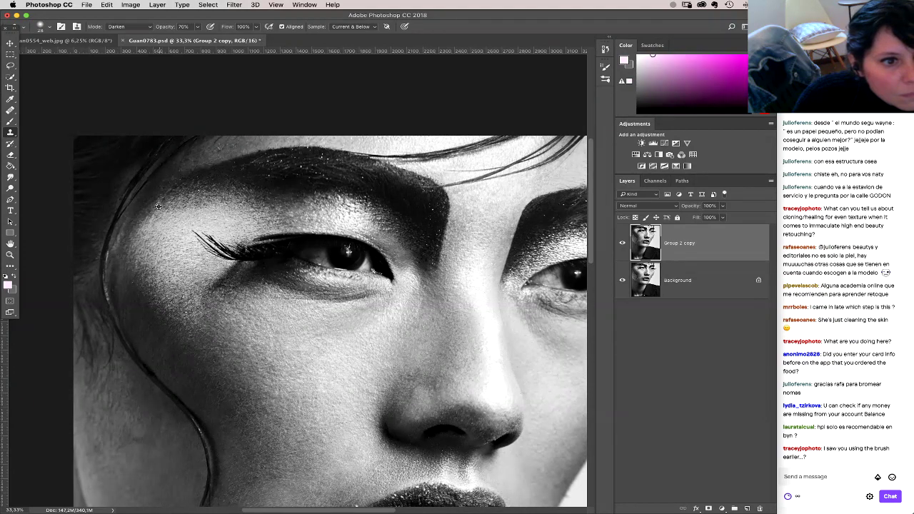
scroll(205, 224, down, 3)
scroll(205, 224, right, 3)
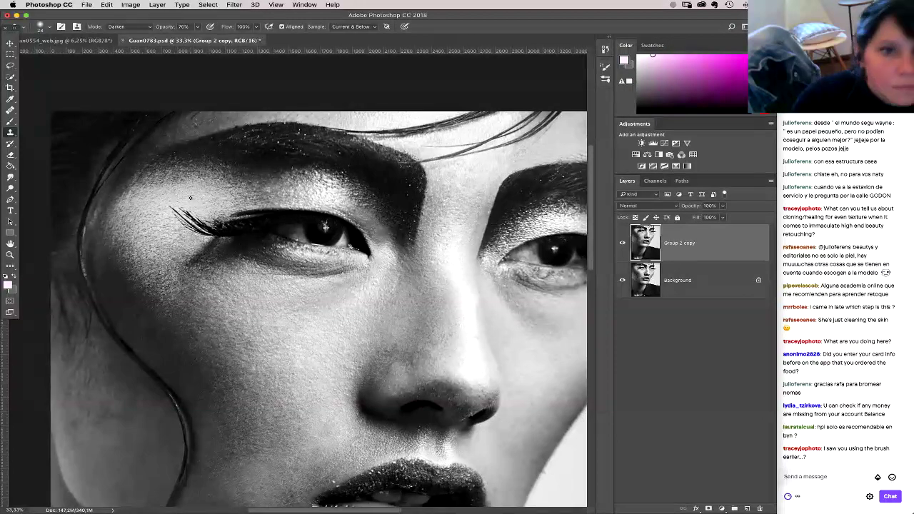
key(super+minus)
key(super+minus)
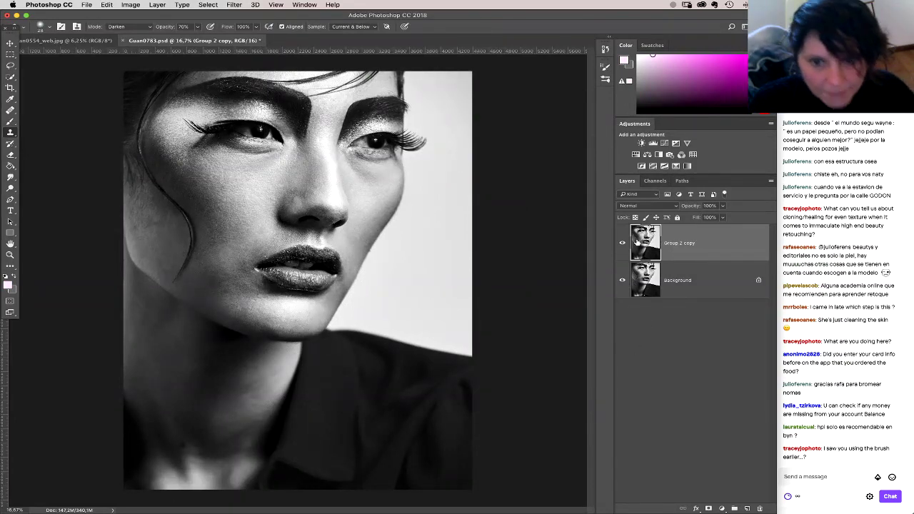
Step: Toggle Group 2 copy's visibility repeatedly to compare retouched and original skin, leaving it visible
click(622, 246)
click(622, 245)
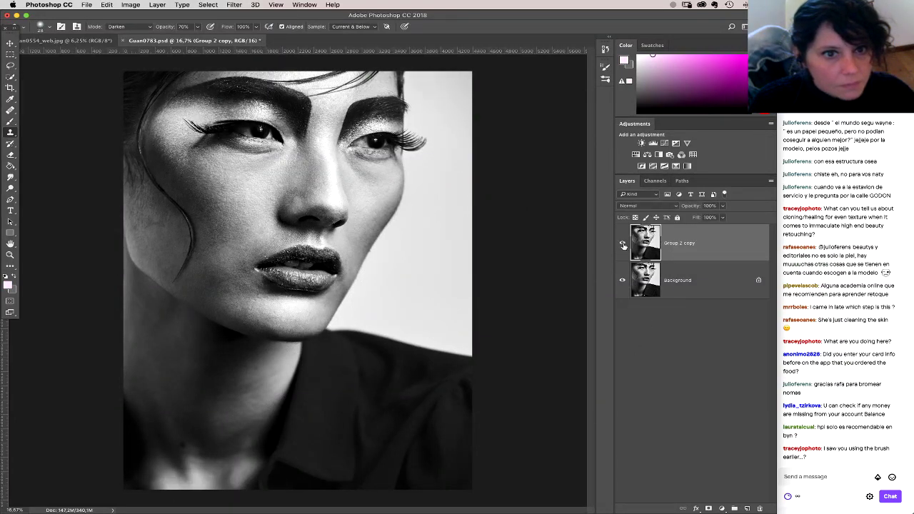
click(623, 245)
click(621, 246)
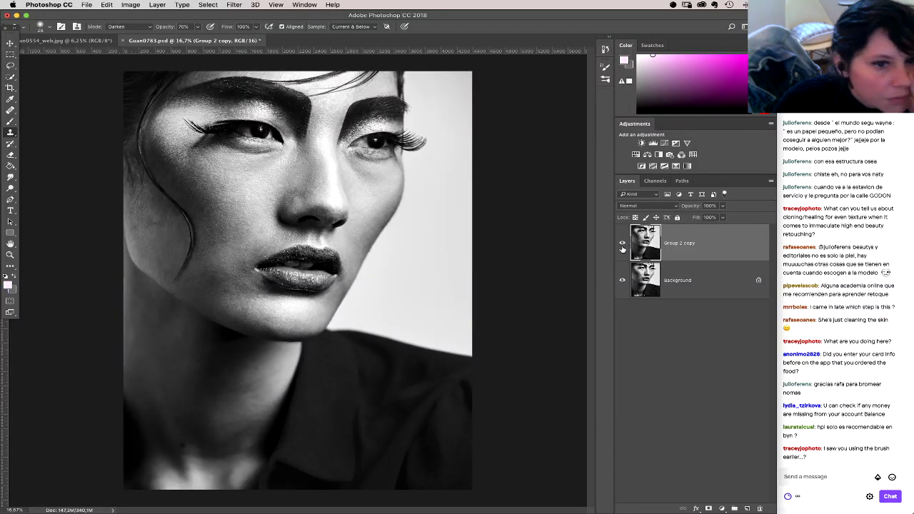
click(623, 244)
click(623, 244)
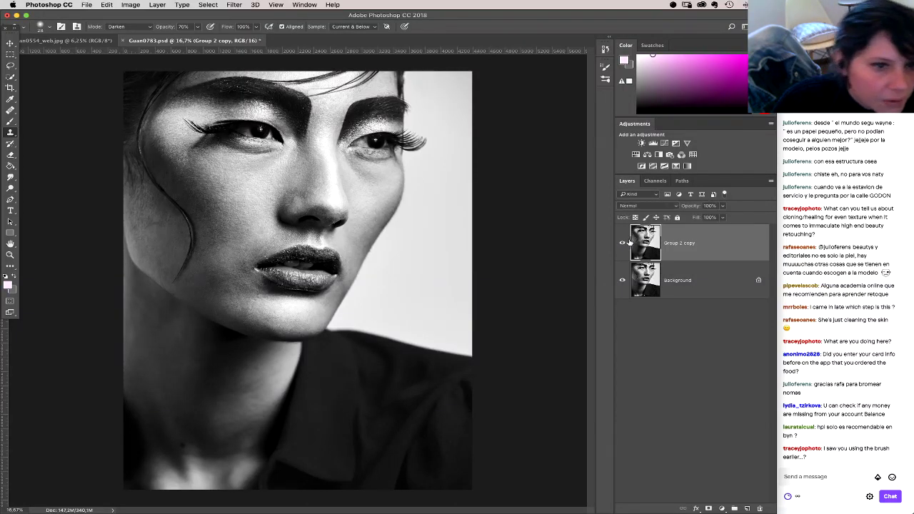
click(626, 244)
click(627, 244)
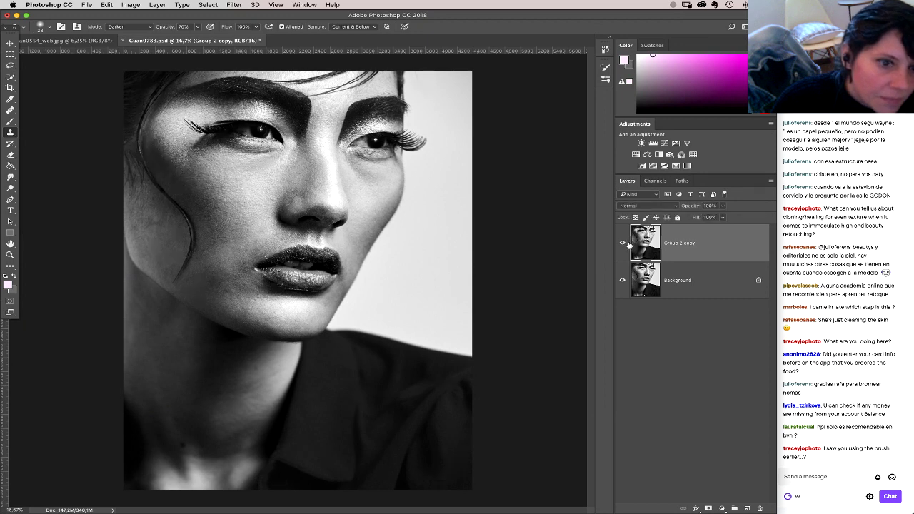
click(626, 244)
click(626, 244)
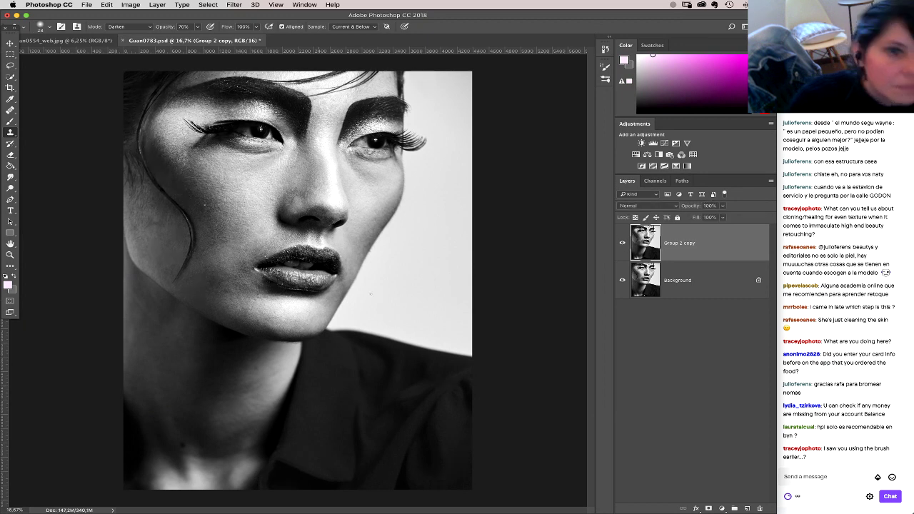
click(623, 244)
click(623, 244)
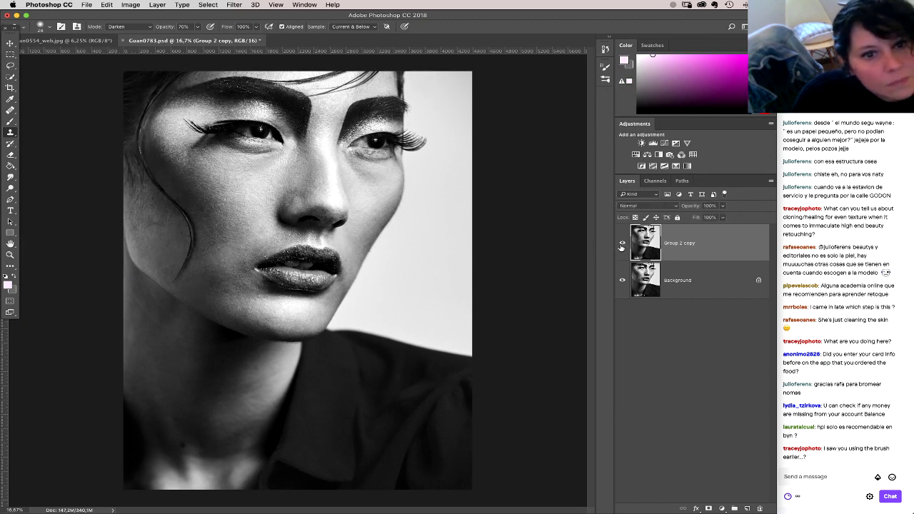
click(621, 244)
click(621, 245)
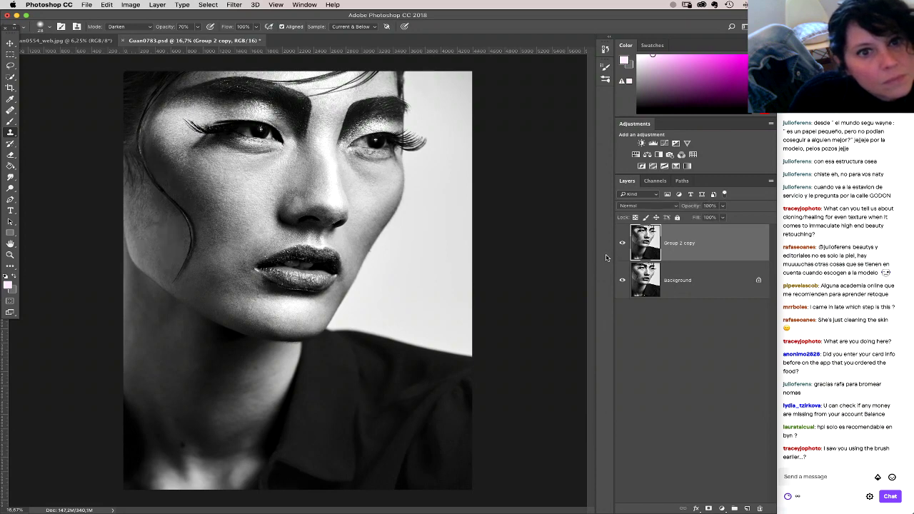
click(622, 246)
click(620, 247)
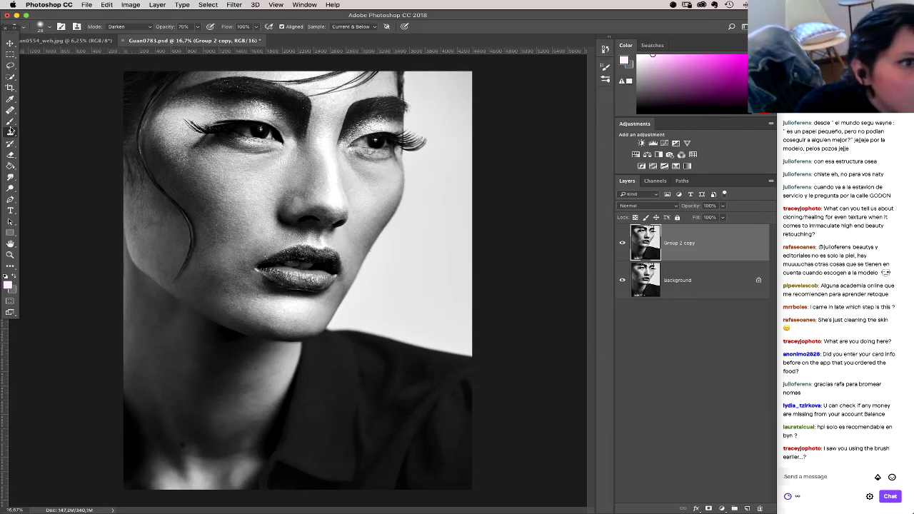
Step: Recreate an empty Layer 1 above Group 2 copy and zoom in on the cheek and hairline
click(746, 508)
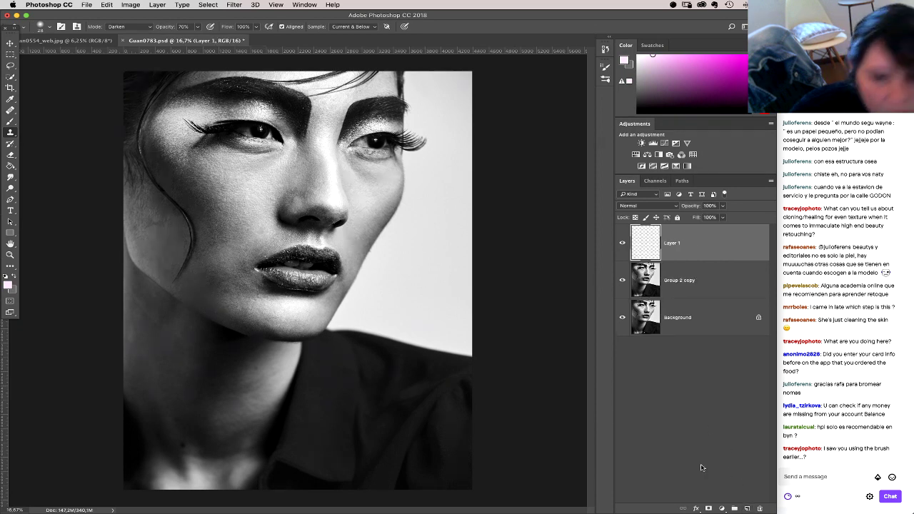
click(10, 122)
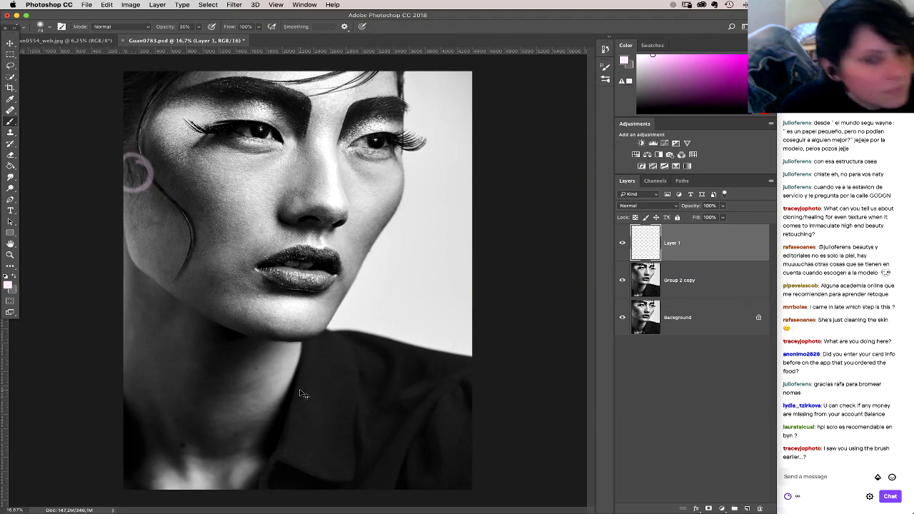
drag(684, 248, 759, 508)
click(747, 507)
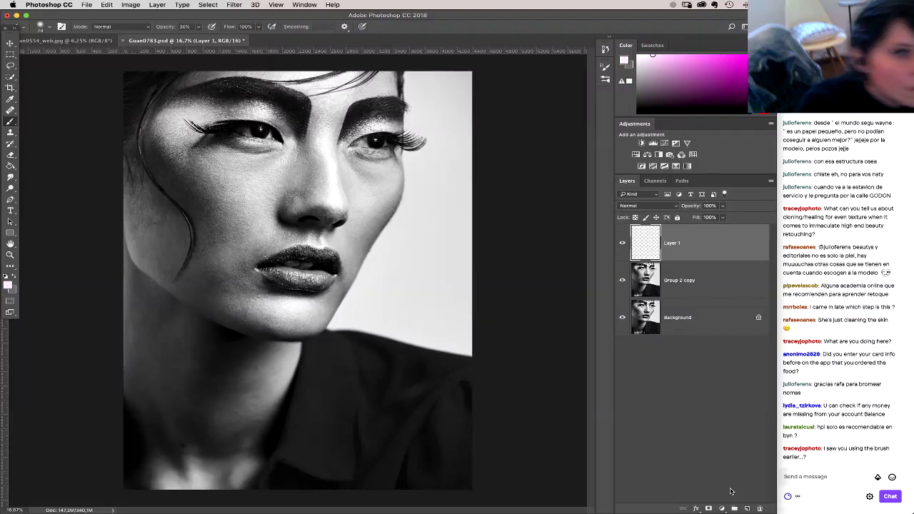
key(super+equal)
key(super+equal)
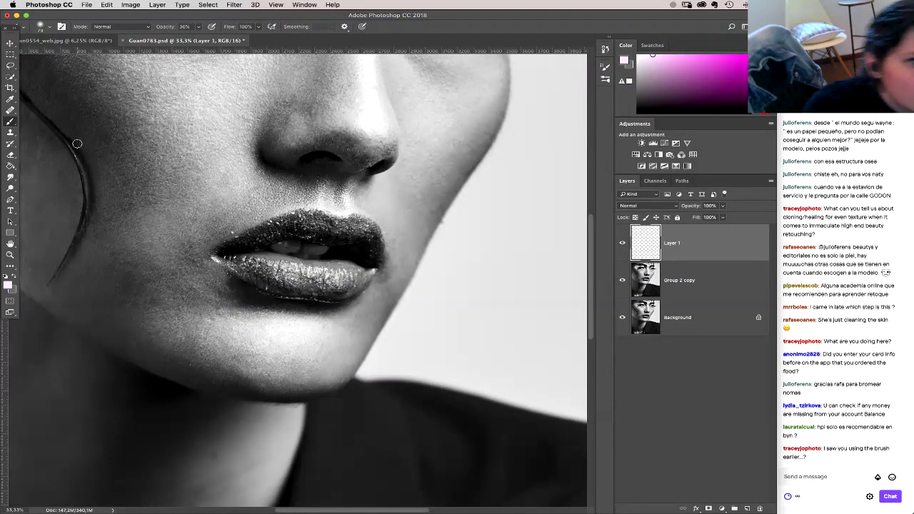
drag(76, 142, 345, 270)
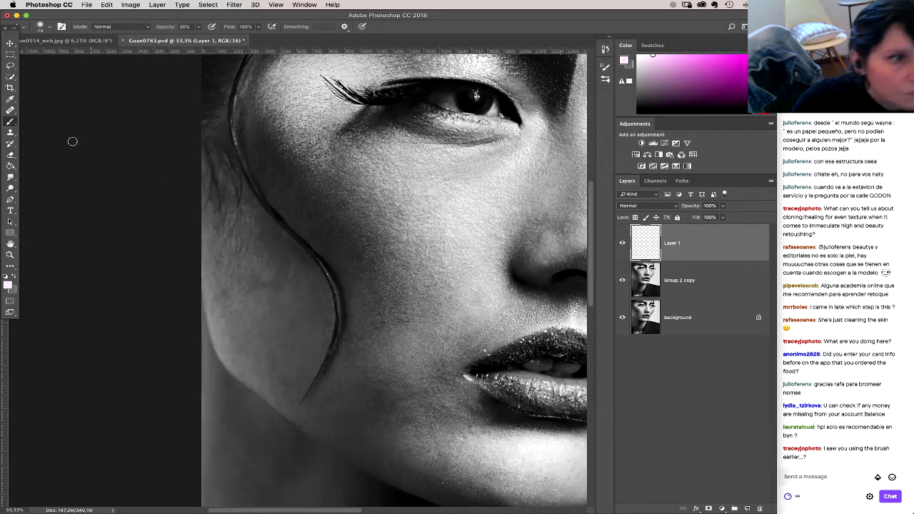
Step: With the Healing Brush, sample cheek skin and heal along the hairline, then undo it
click(10, 110)
right_click(283, 207)
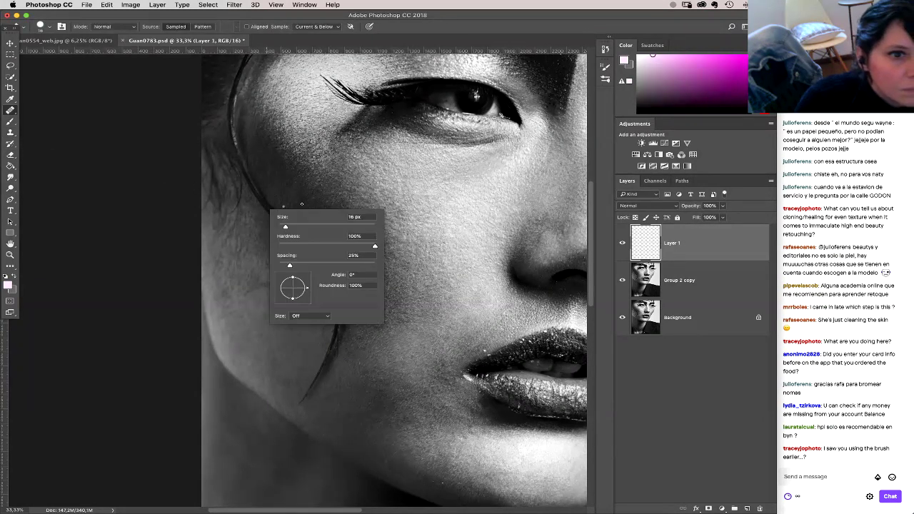
alt+click(271, 178)
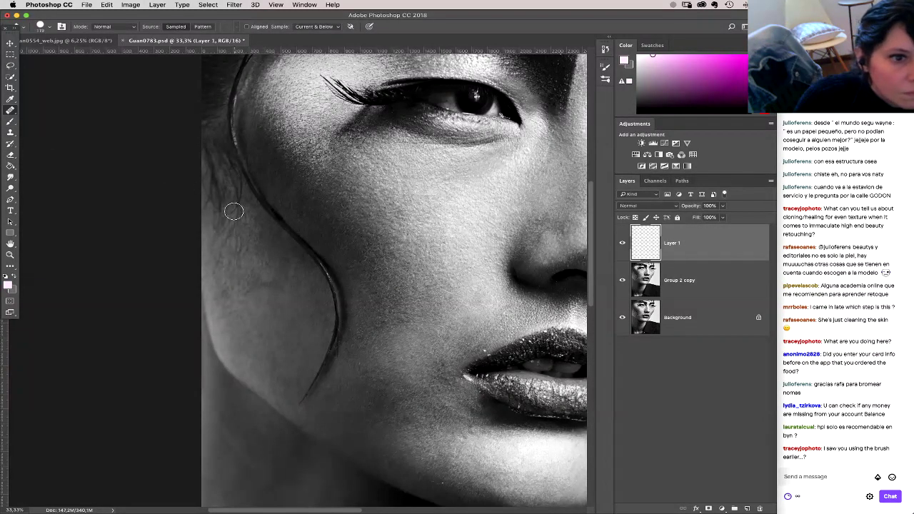
mouse_move(235, 210)
mouse_down()
mouse_move(234, 184)
mouse_move(208, 141)
mouse_up()
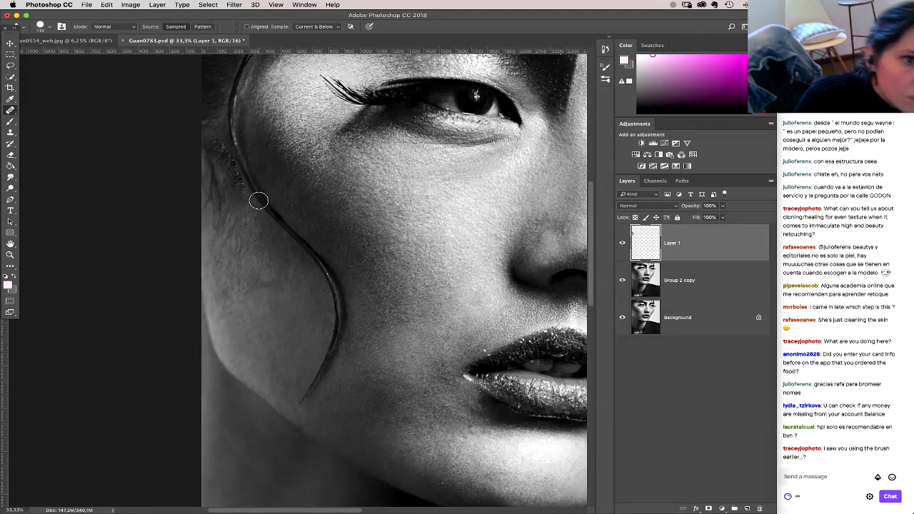
key(super+z)
key(super+z)
key(super+z)
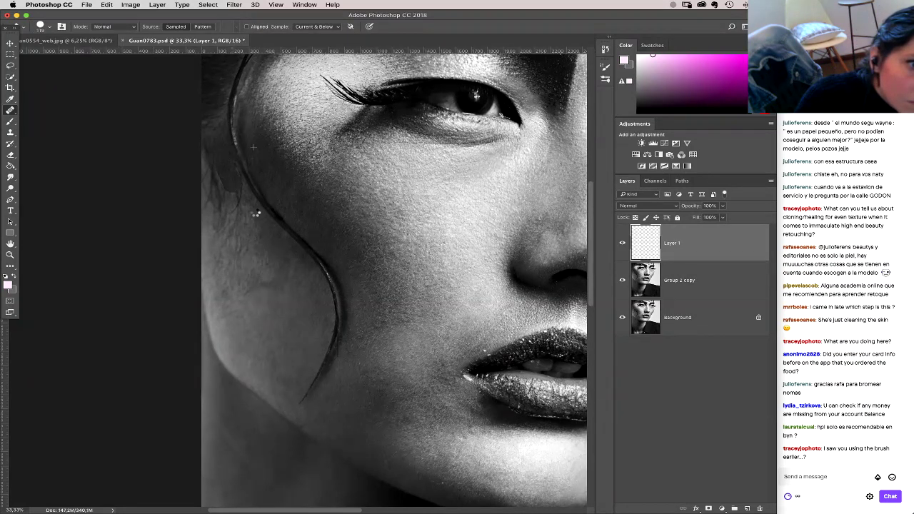
key(super+z)
Step: Heal the marks on the cheek beside the strand of hair from a clean skin source
alt+click(271, 179)
drag(230, 177, 240, 218)
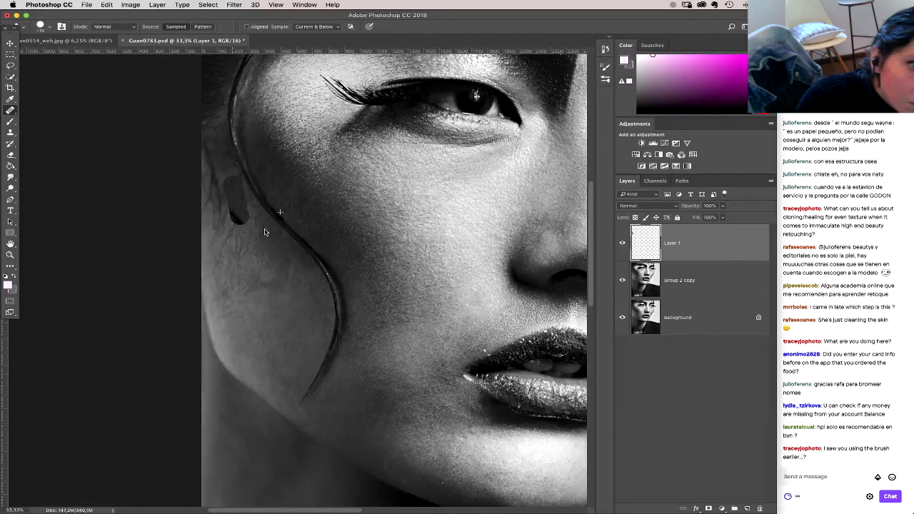
click(236, 214)
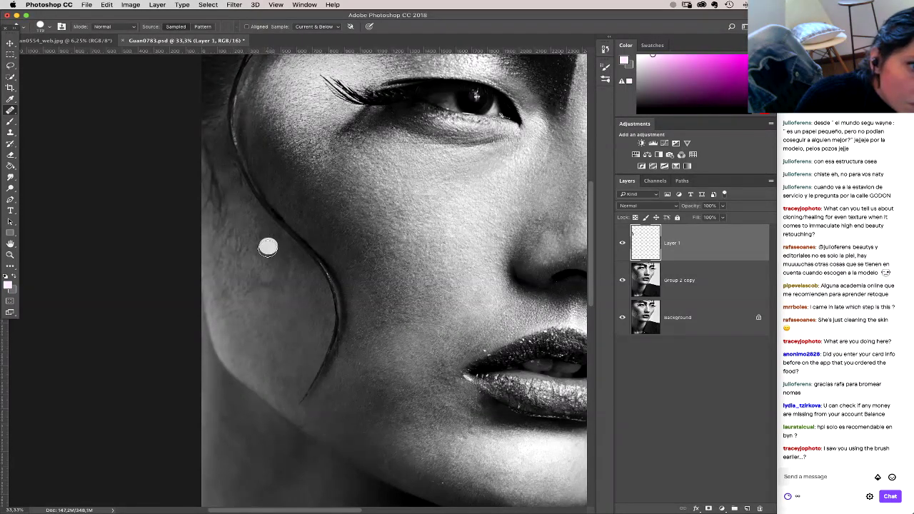
alt+click(276, 186)
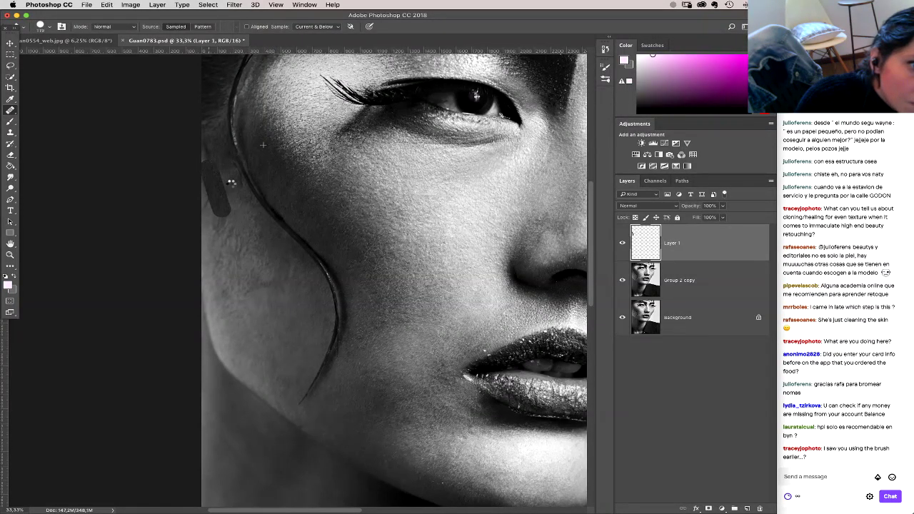
drag(230, 179, 235, 217)
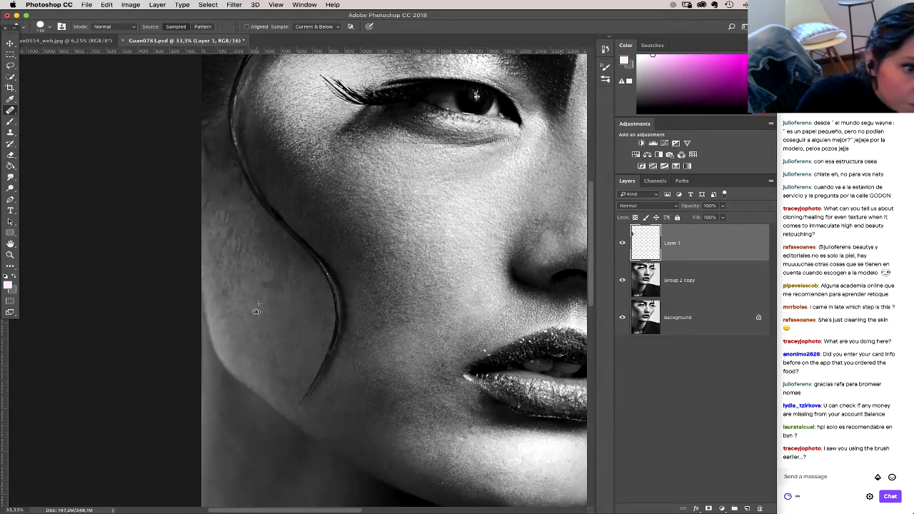
click(236, 233)
Step: Sample lower cheek skin and heal blemishes on the lower and upper cheek
alt+click(249, 317)
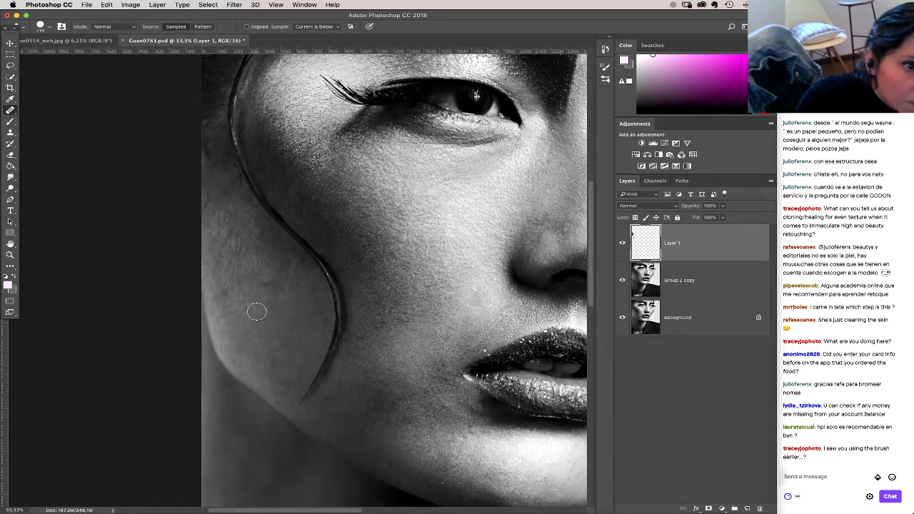
click(268, 262)
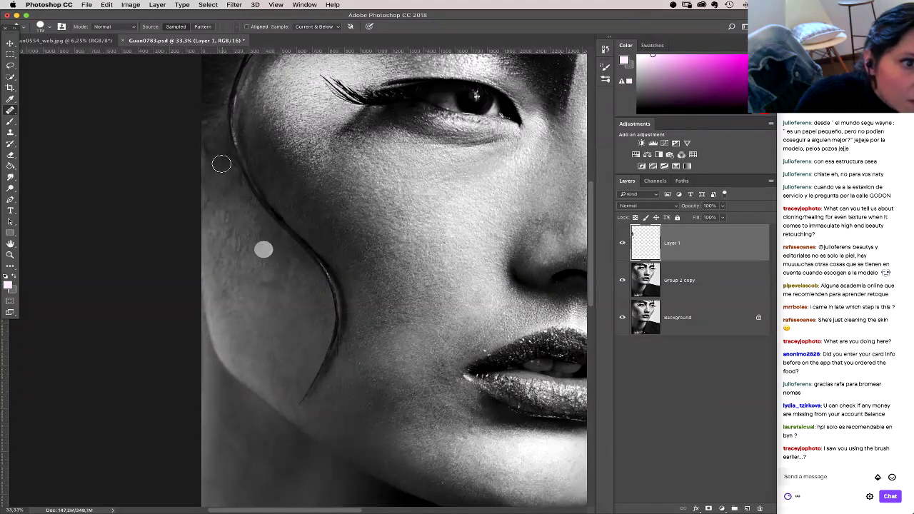
click(229, 255)
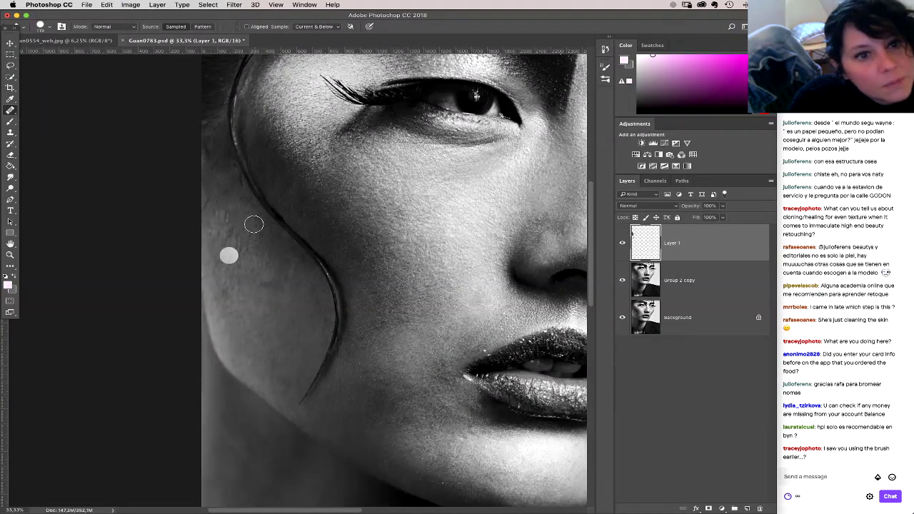
click(250, 212)
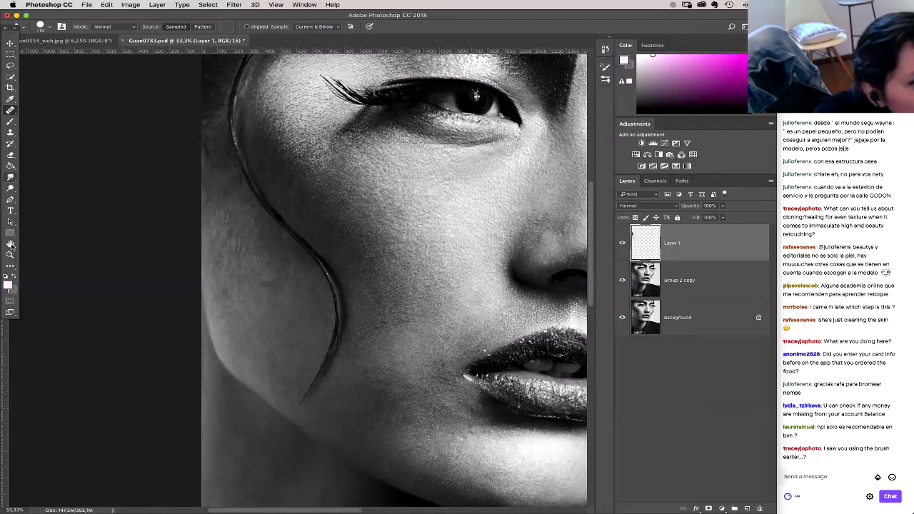
click(10, 254)
Step: Zoom in on the cheek and sample clean skin as the Clone Stamp source
click(238, 169)
click(238, 169)
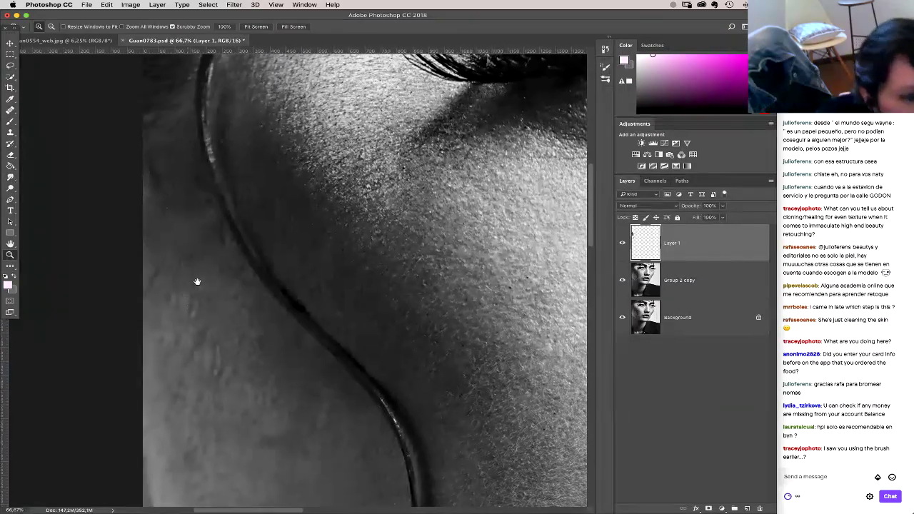
click(5, 131)
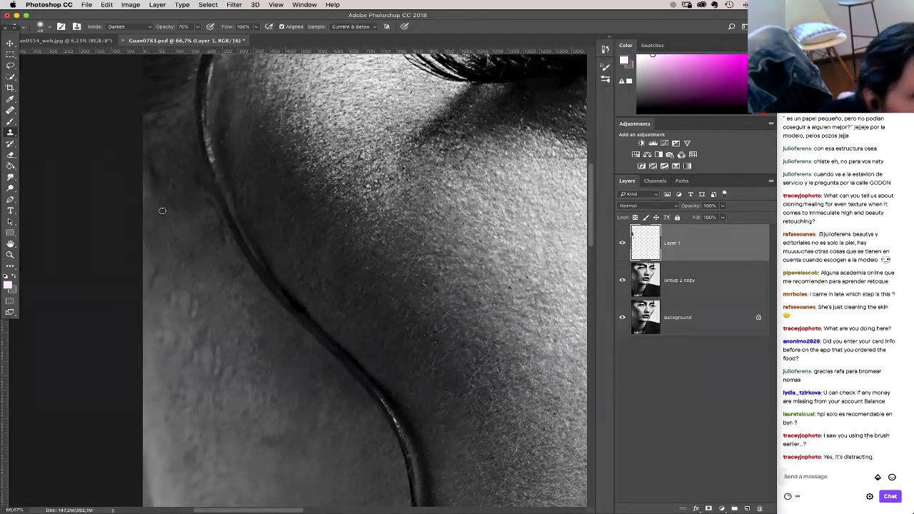
right_click(180, 325)
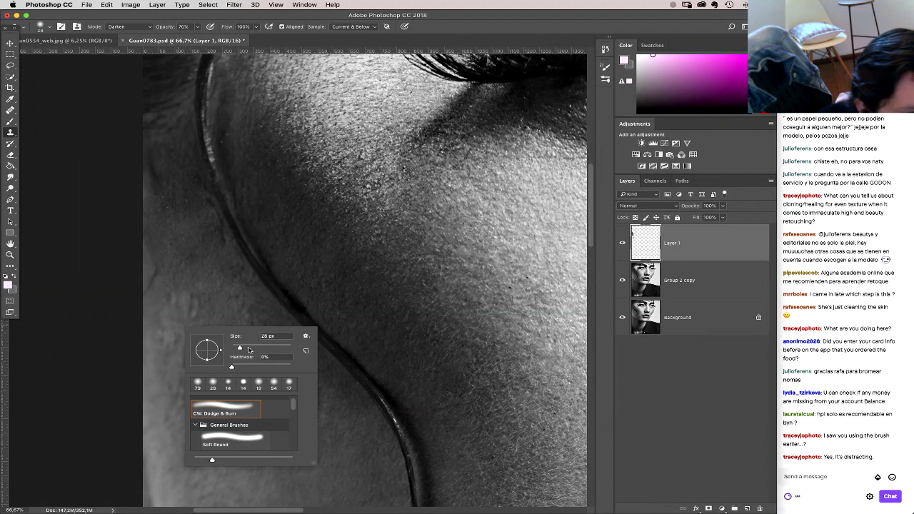
key(Return)
alt+click(176, 335)
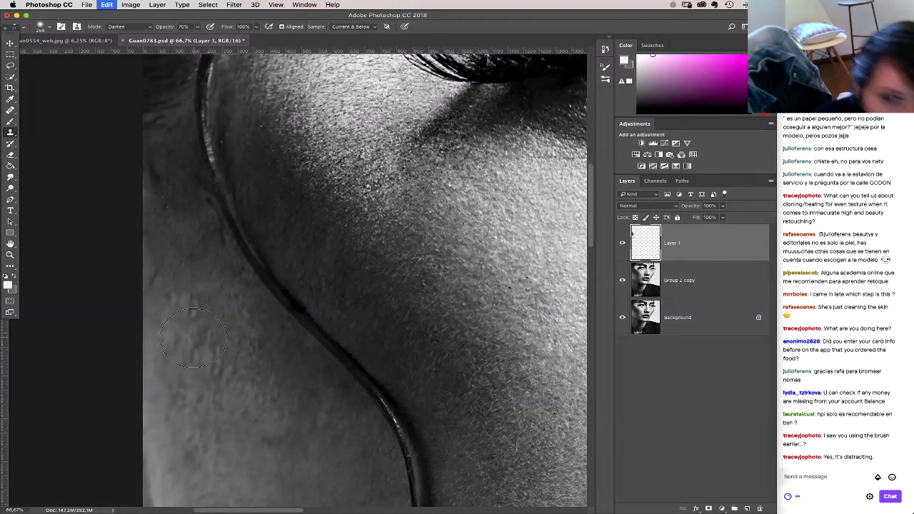
Step: Add a new empty layer and set the Clone Stamp blend mode to Normal
click(746, 508)
click(129, 27)
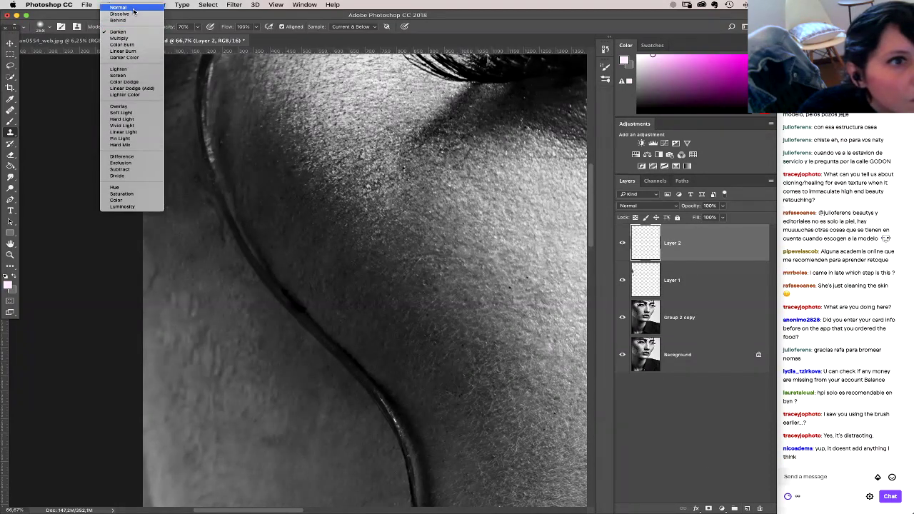
click(168, 214)
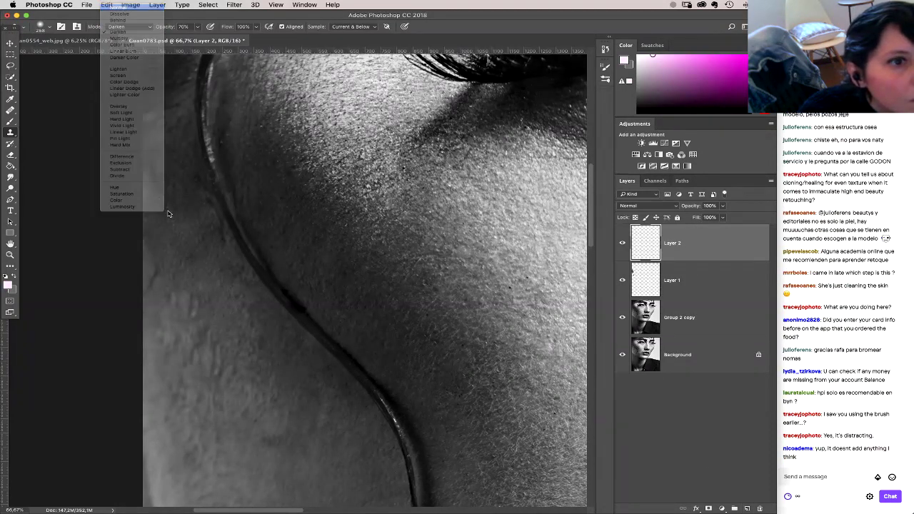
Step: Clone smooth skin over the bright cheek patch and spot, then shrink the brush
drag(170, 369, 169, 323)
click(175, 322)
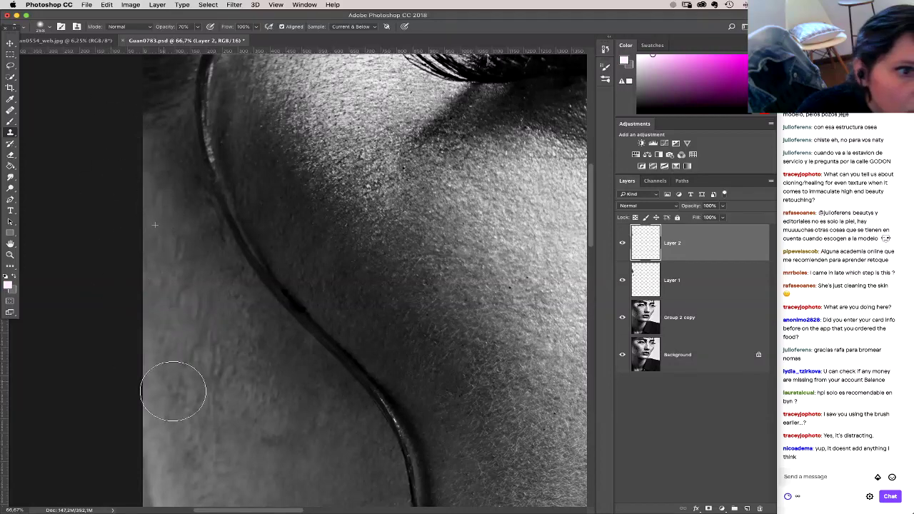
drag(250, 270, 221, 294)
right_click(221, 294)
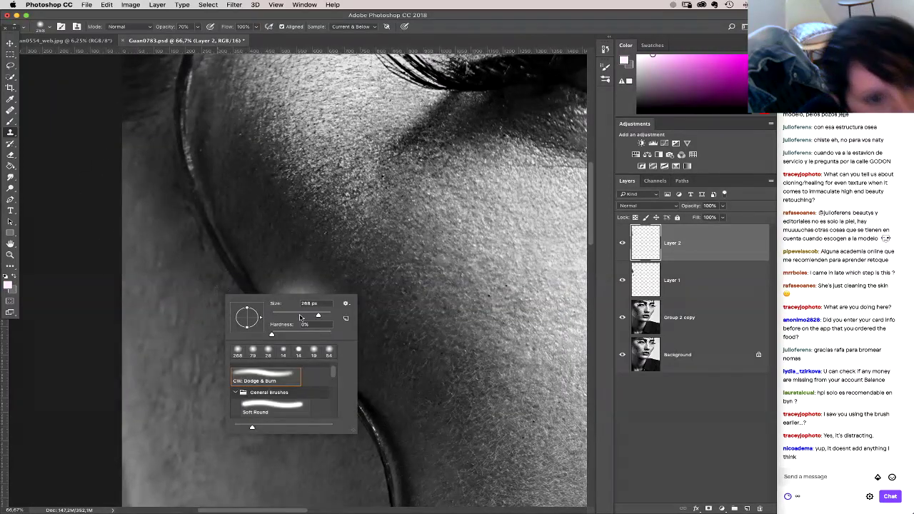
drag(286, 288, 263, 288)
key(Return)
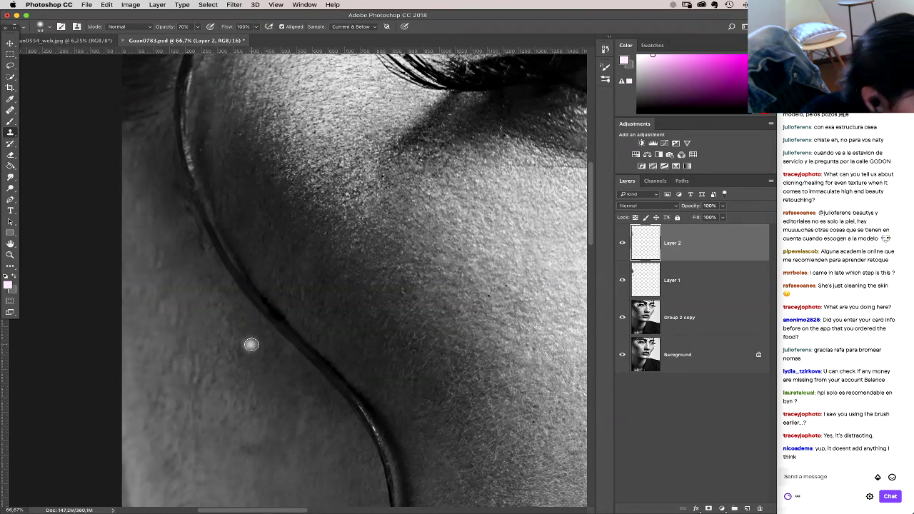
Step: Set the clone opacity to 30%, then 50%, and scroll across the cheek
key(3)
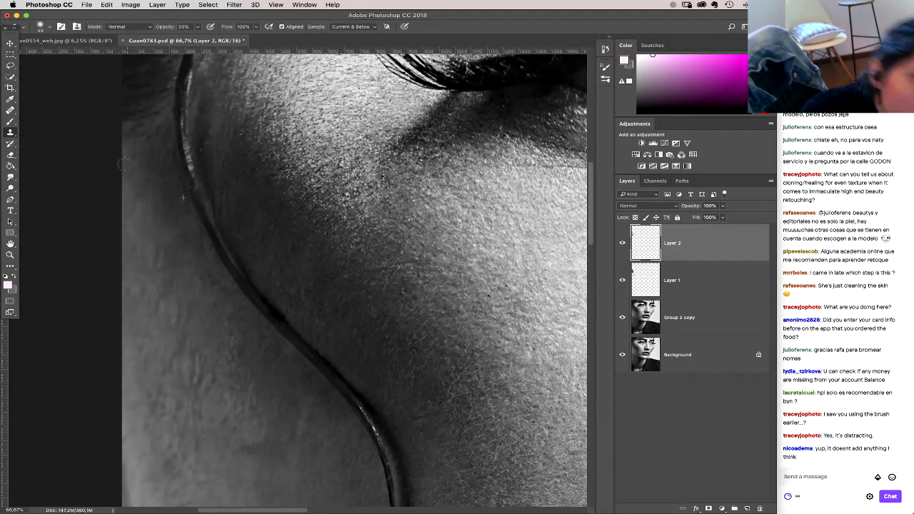
key(5)
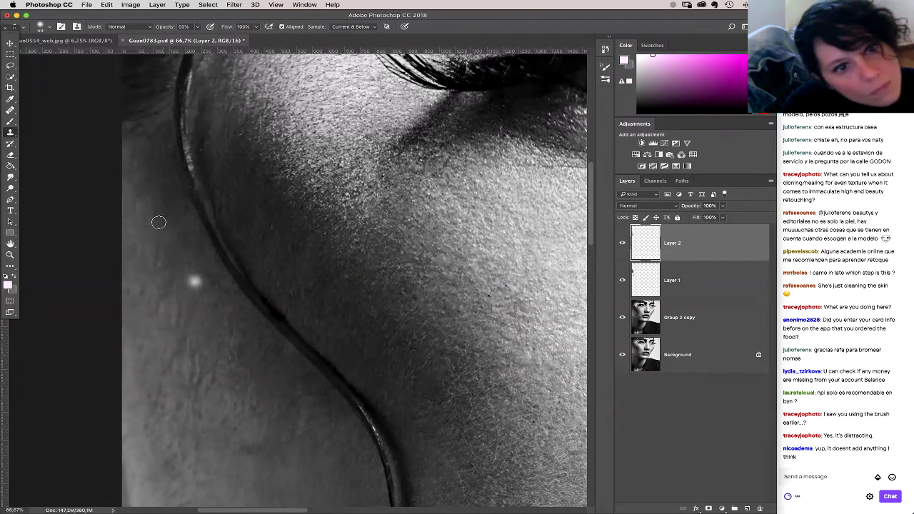
scroll(208, 312, right, 3)
scroll(208, 312, down, 1)
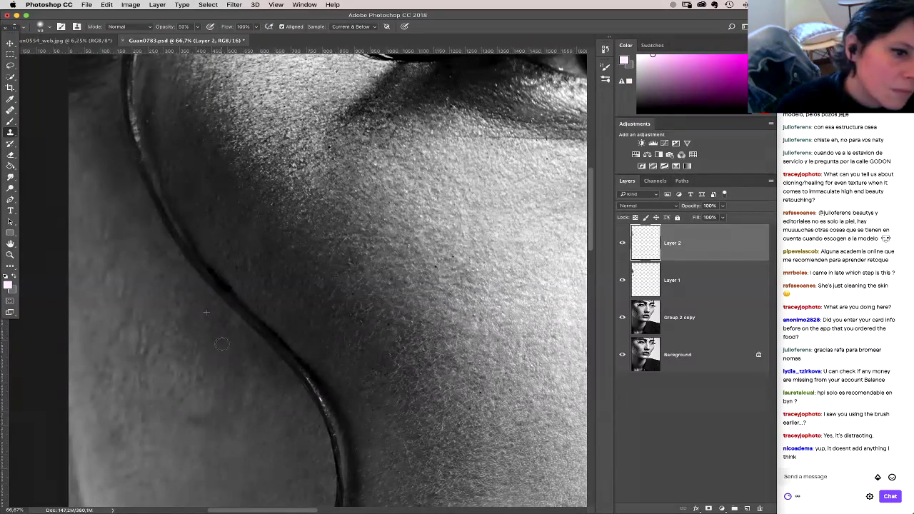
scroll(224, 360, down, 3)
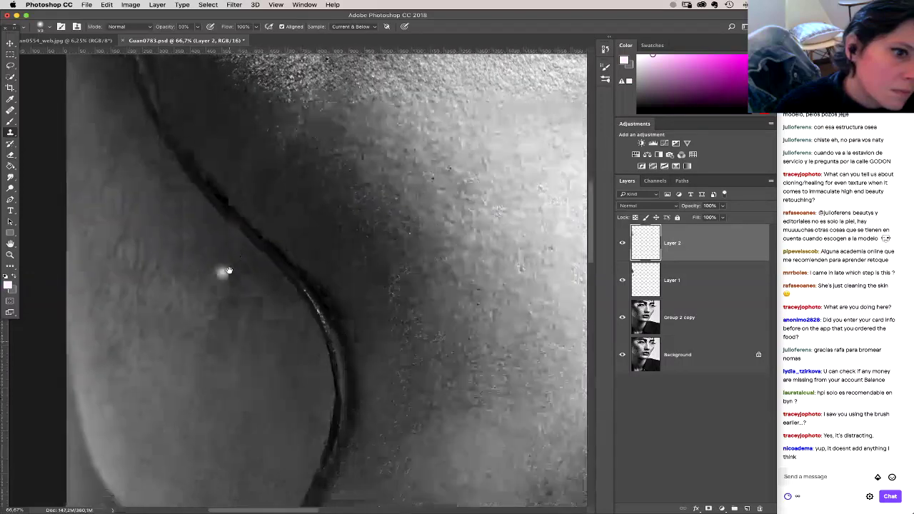
scroll(227, 271, down, 4)
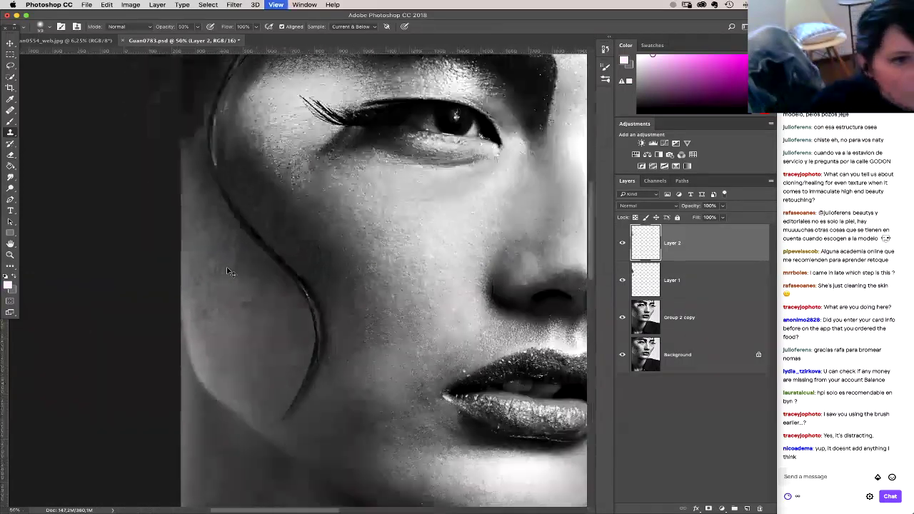
Step: Group Layer 1 and Layer 2 into Group 1, hide it, and add an empty Group 2
drag(699, 277, 734, 508)
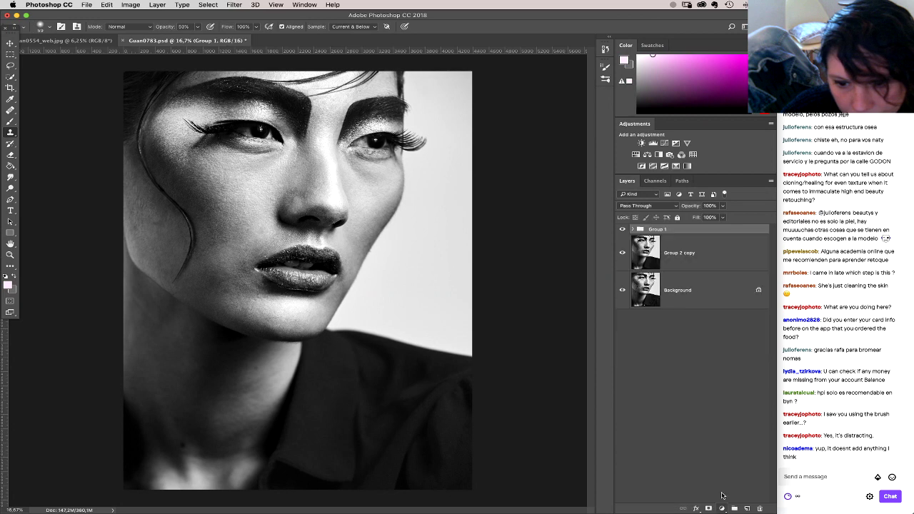
click(622, 229)
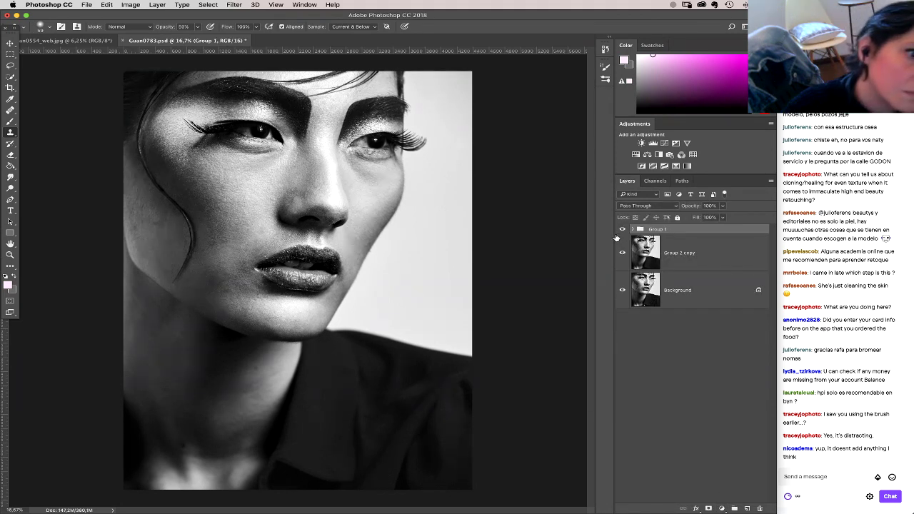
click(734, 508)
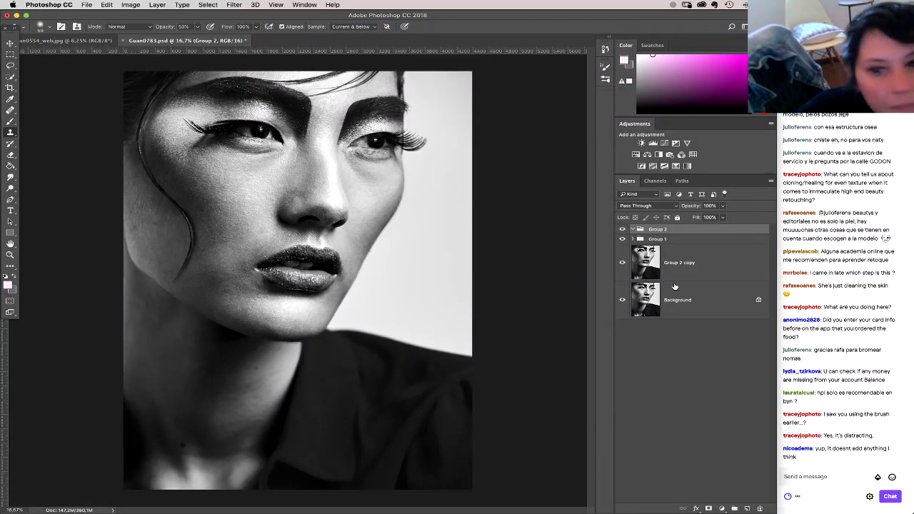
Step: Add a Curves adjustment layer with the curve raised to brighten the image
click(721, 508)
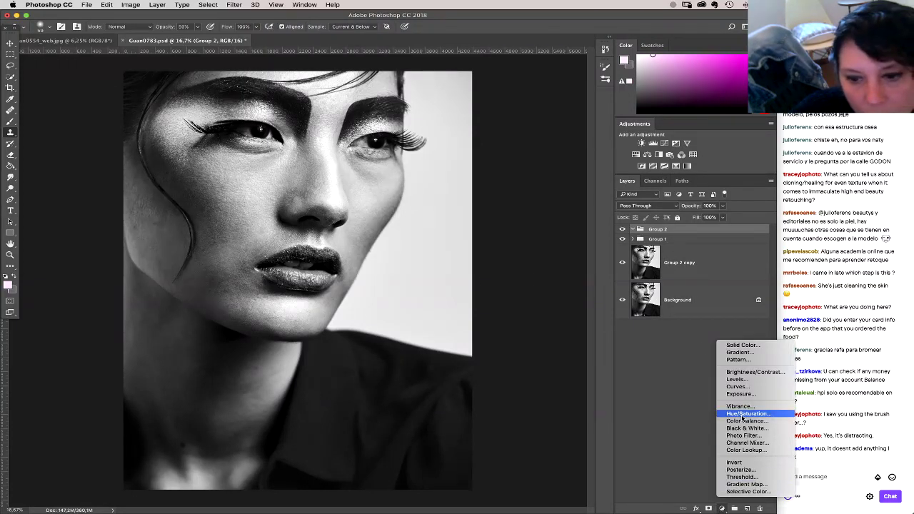
click(737, 387)
drag(728, 240, 722, 223)
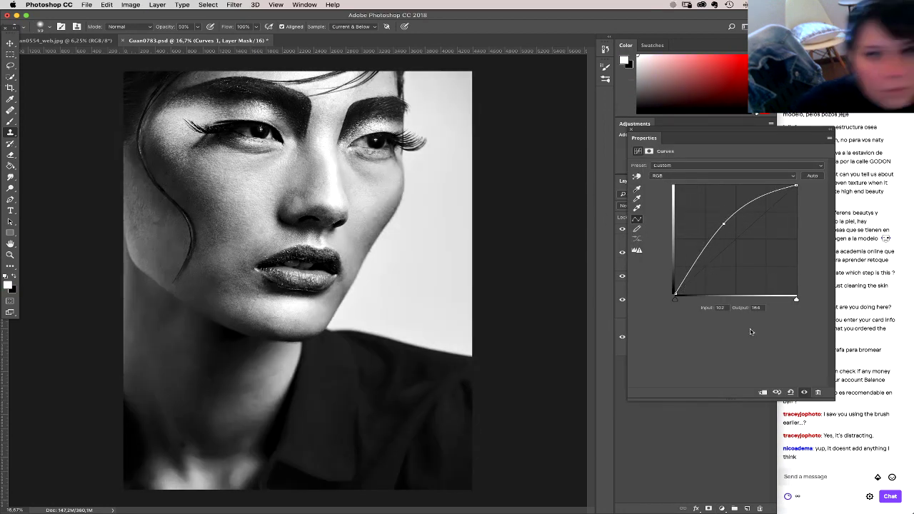
Step: Add a second Curves layer with the curve pulled down to darken the image
click(720, 508)
click(738, 386)
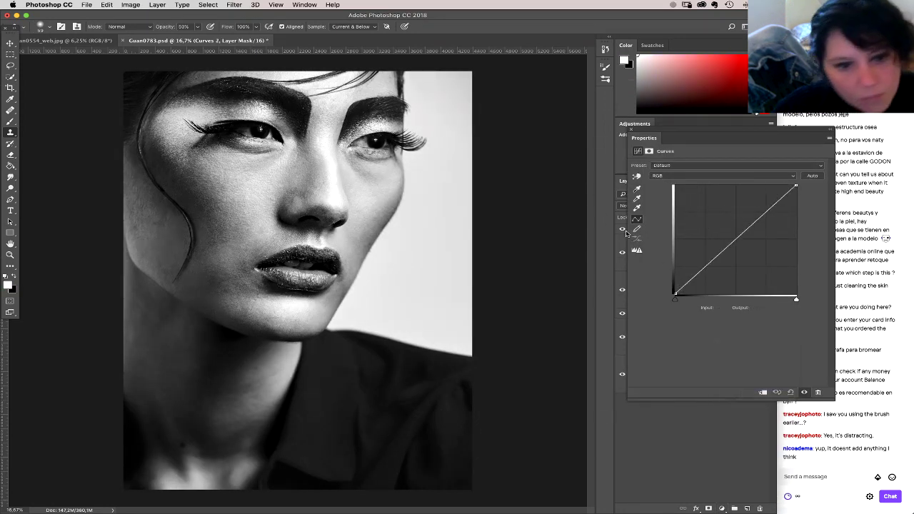
mouse_move(736, 244)
mouse_down()
mouse_move(748, 249)
mouse_move(705, 226)
mouse_move(781, 254)
mouse_move(749, 250)
mouse_up()
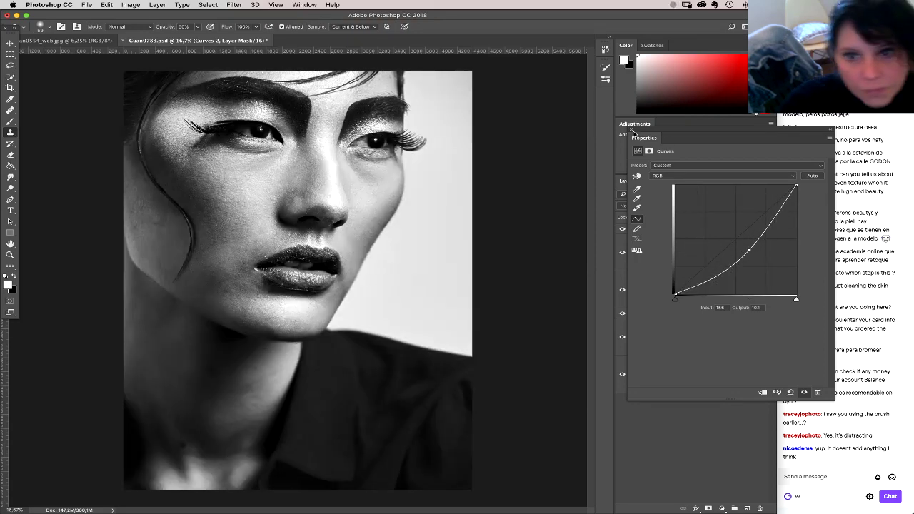
click(632, 131)
key(ctrl+minus)
key(ctrl+minus)
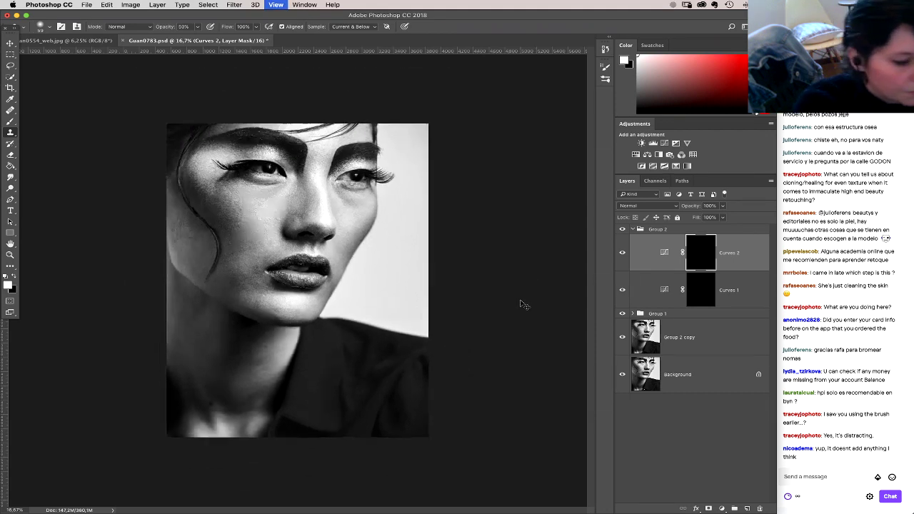
Step: With the Brush tool, paint darkening on the cheek into the Curves 2 mask
key(b)
click(685, 287)
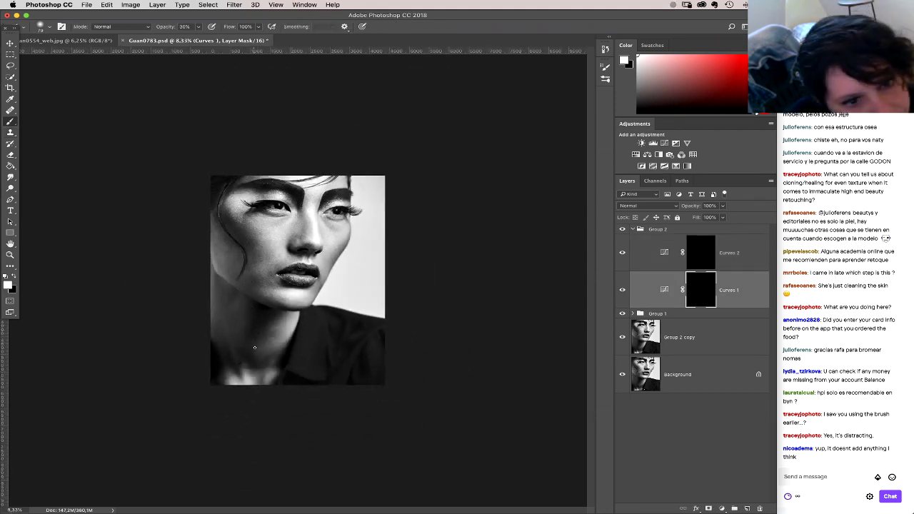
click(701, 251)
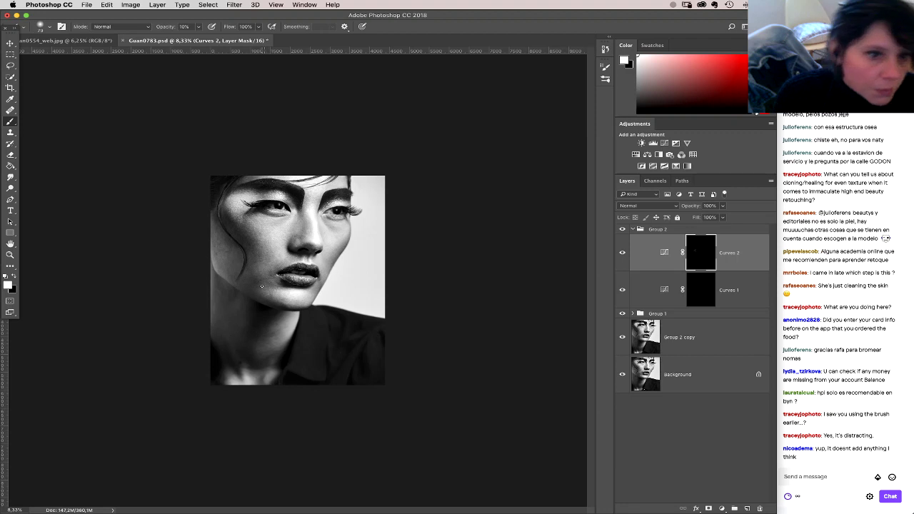
right_click(266, 286)
click(257, 274)
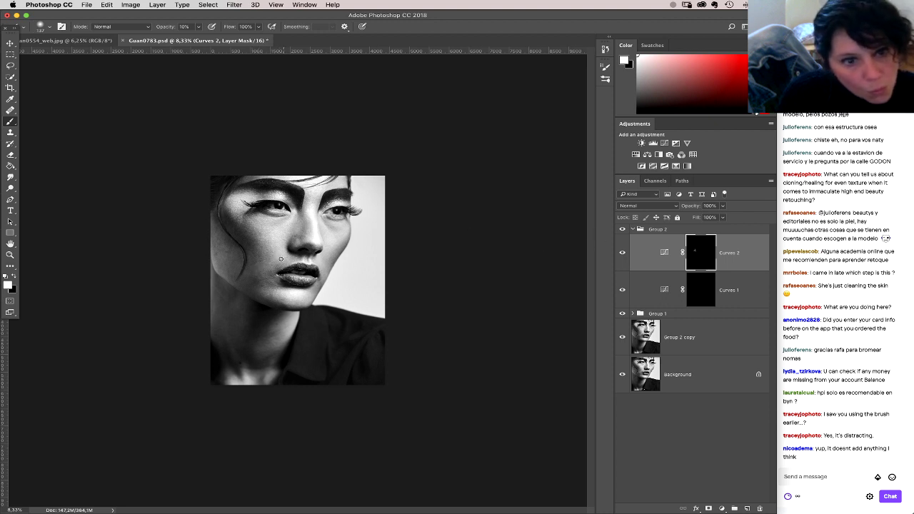
drag(279, 259, 283, 253)
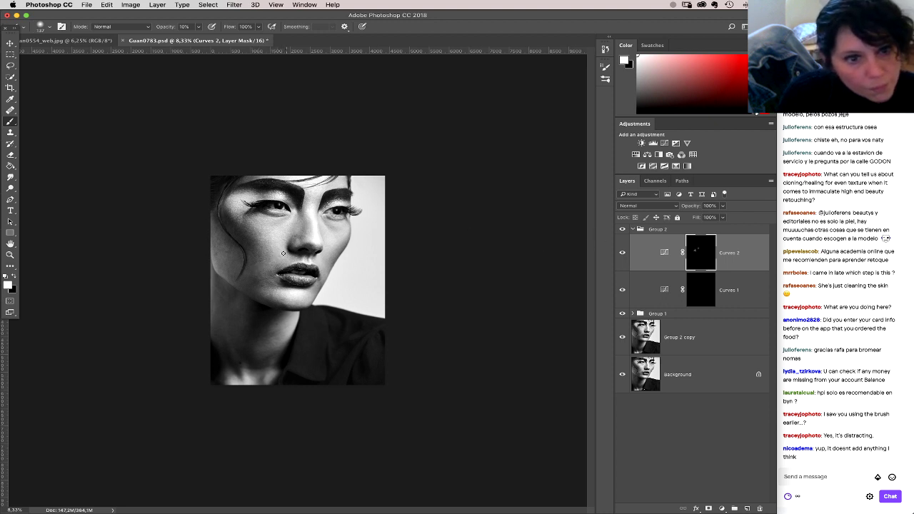
Step: Target the Curves 1 mask and shrink the brush to 22 px
click(694, 293)
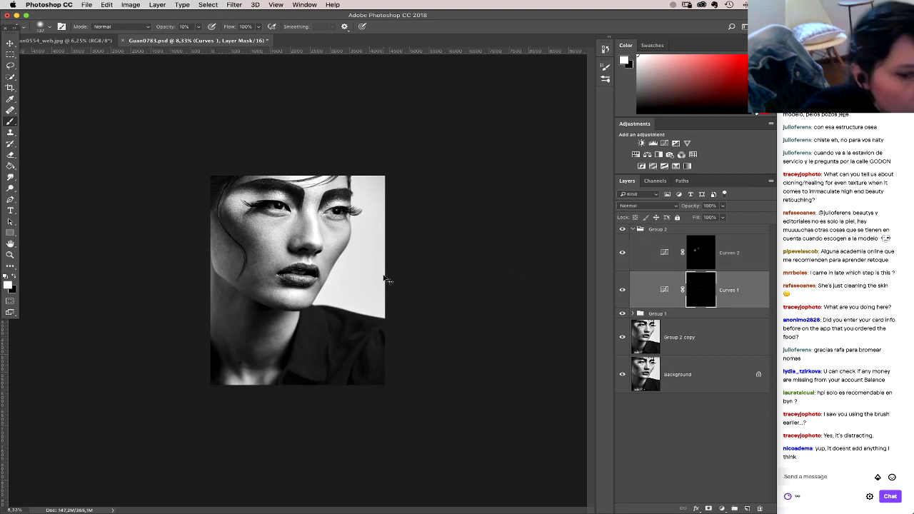
scroll(383, 278, up, 10)
right_click(227, 305)
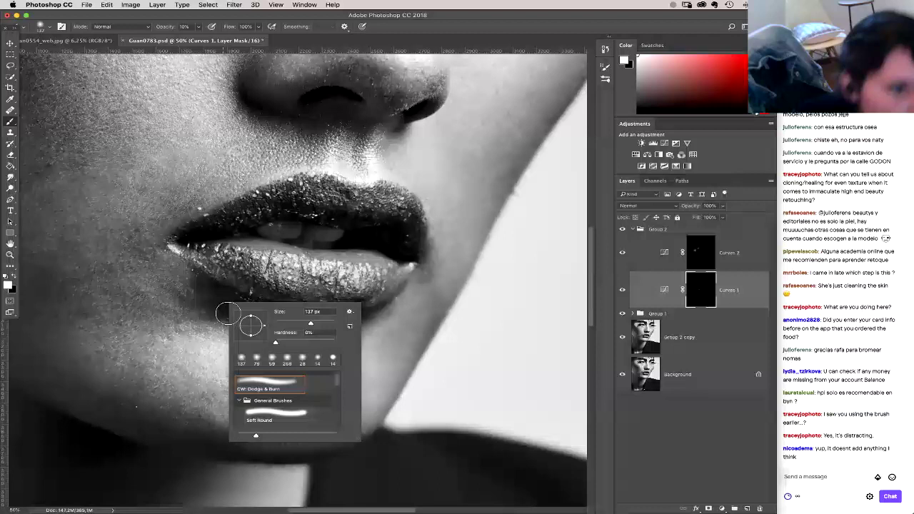
click(279, 323)
click(196, 289)
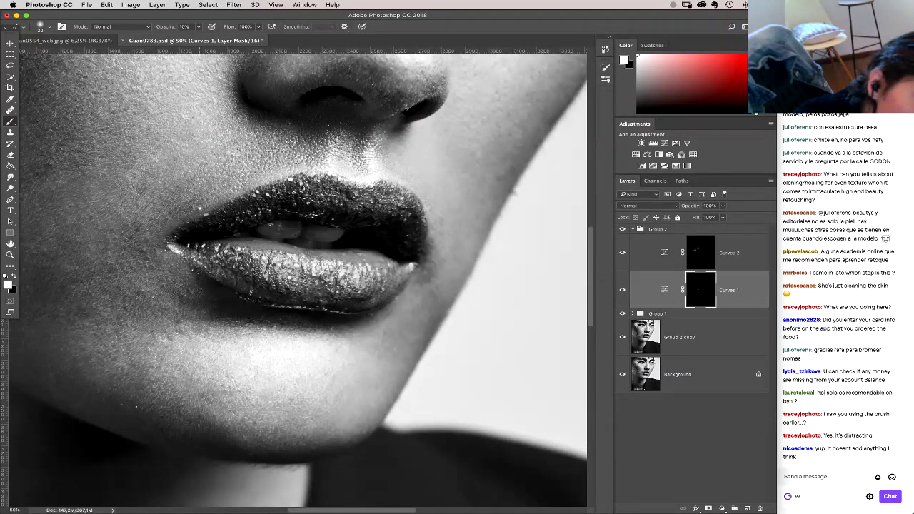
scroll(191, 292, left, 10)
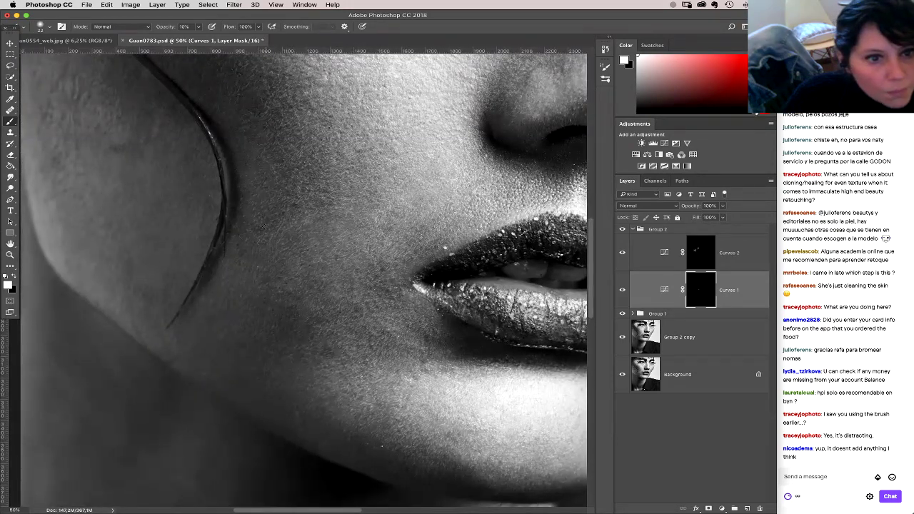
scroll(154, 172, up, 5)
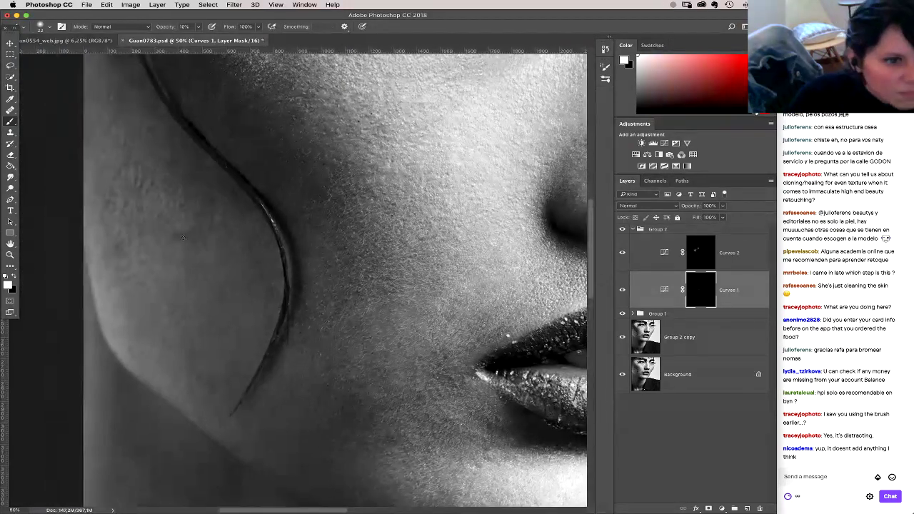
right_click(146, 208)
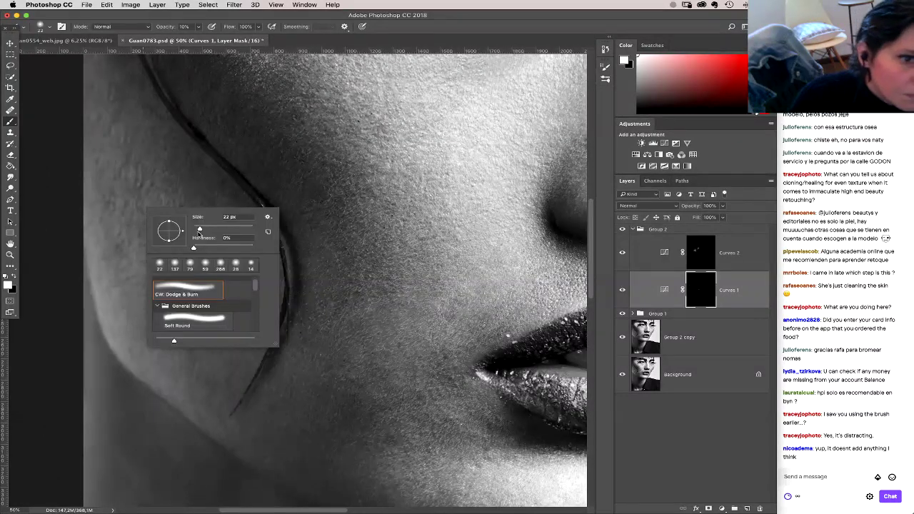
key(Escape)
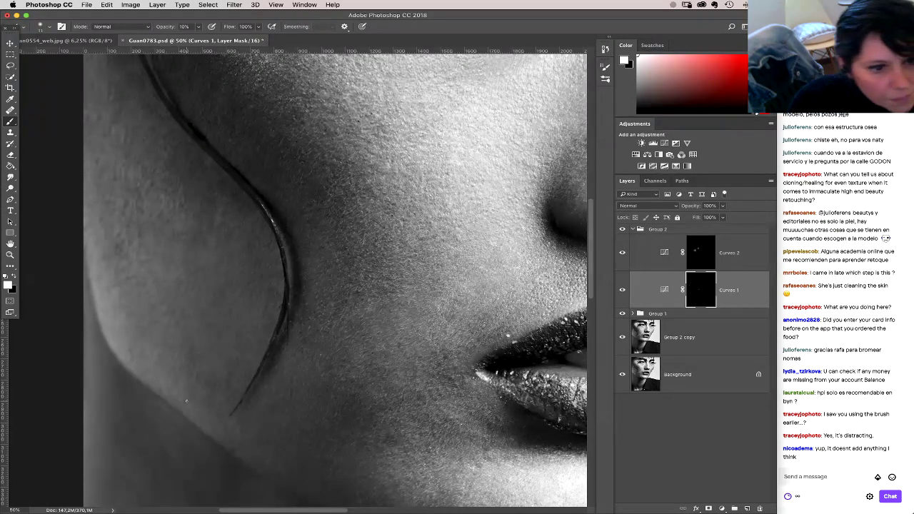
Step: Paint two faint strokes over the upper cheek on the Curves 2 mask
drag(231, 240, 255, 307)
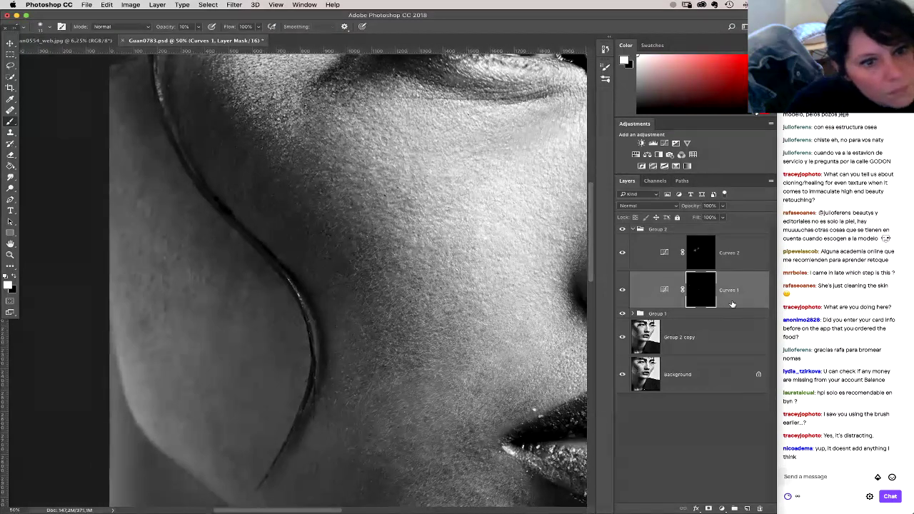
click(700, 257)
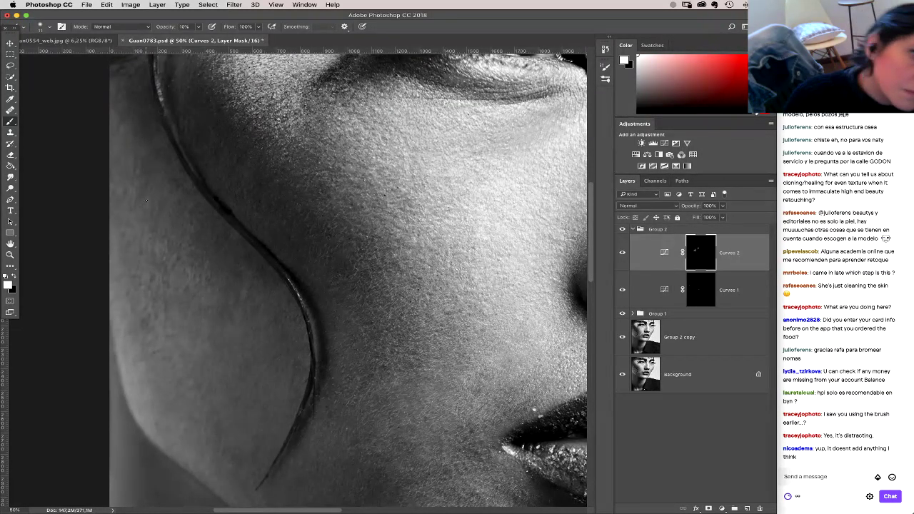
mouse_move(132, 196)
mouse_down()
mouse_move(136, 160)
mouse_move(130, 174)
mouse_up()
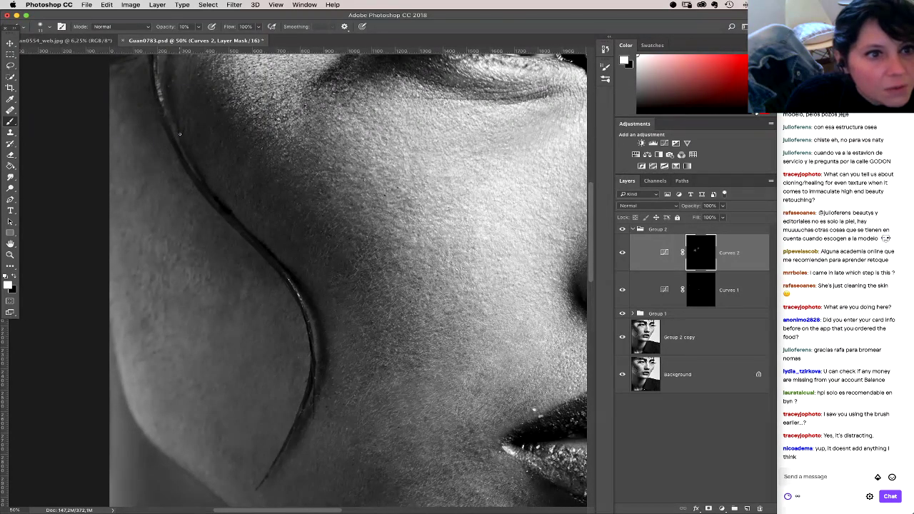
drag(167, 147, 185, 139)
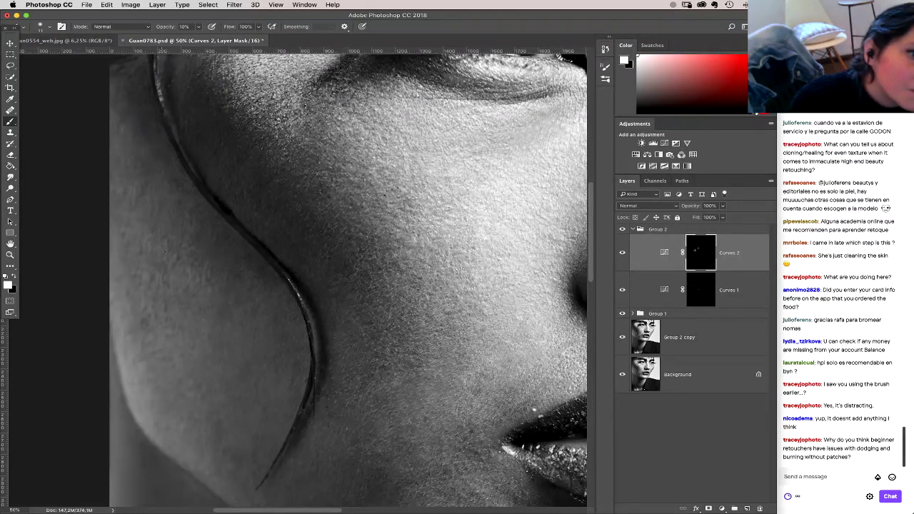
drag(174, 248, 247, 265)
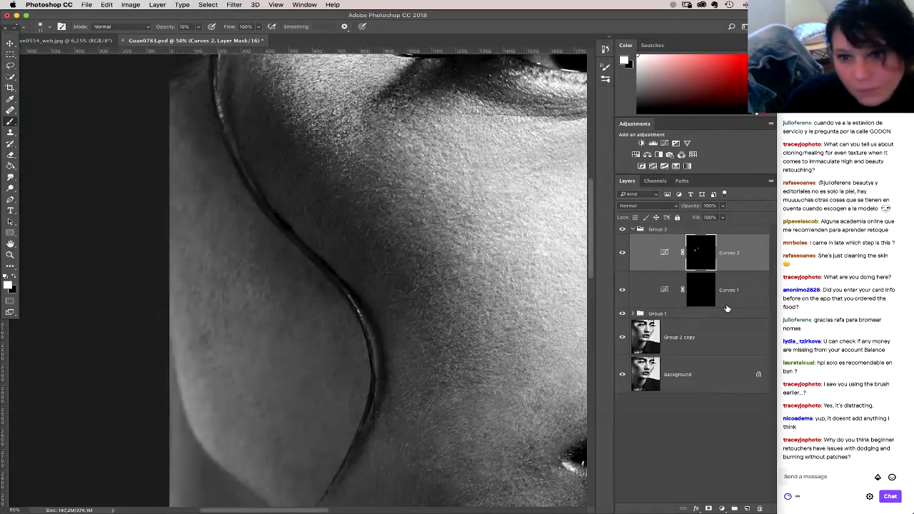
Step: Add faint burn touches on the lower cheek via the Curves 2 mask, then zoom out
key(alt+bracketleft)
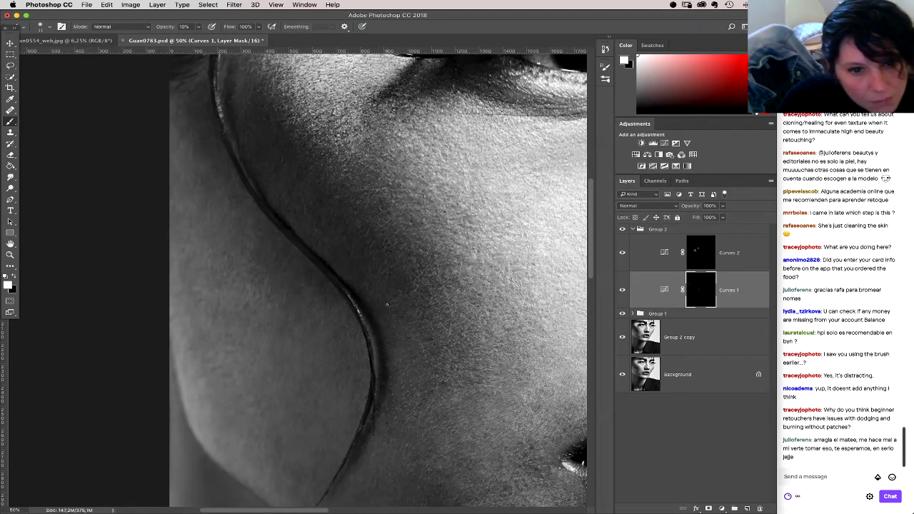
click(703, 263)
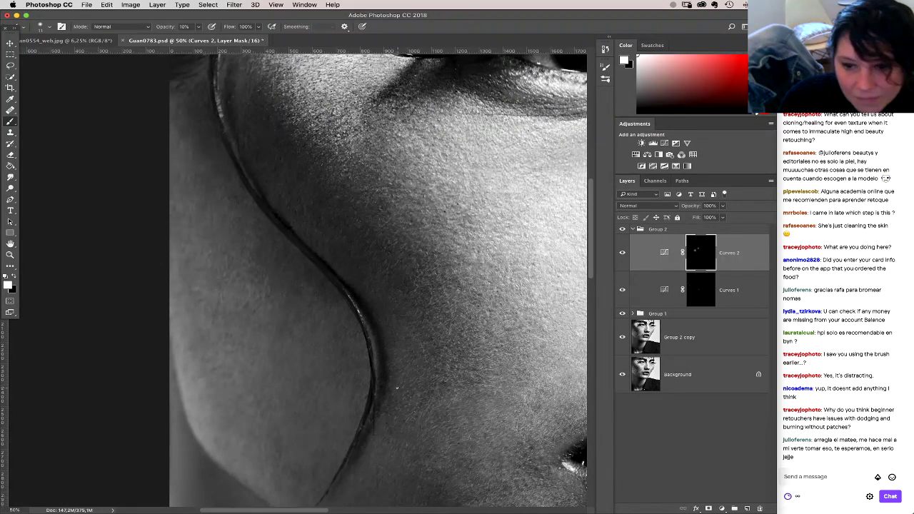
scroll(432, 369, down, 1)
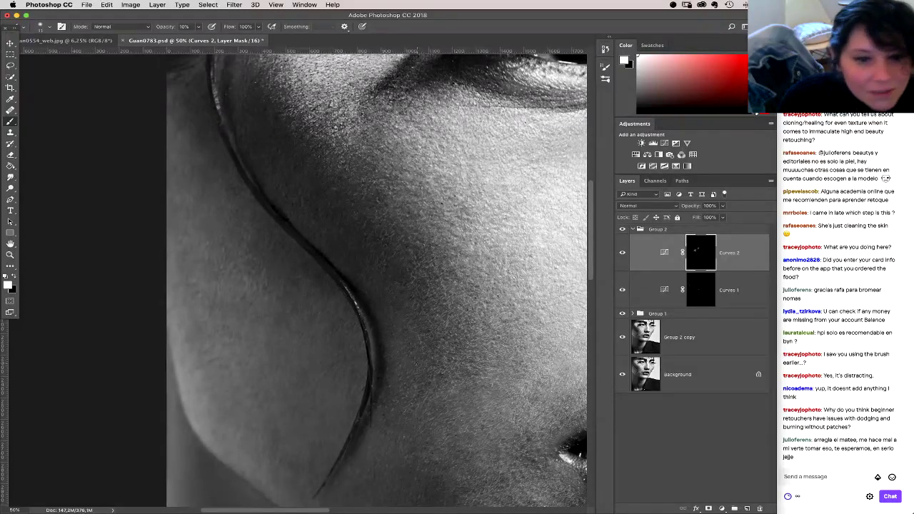
key(super+minus)
key(super+minus)
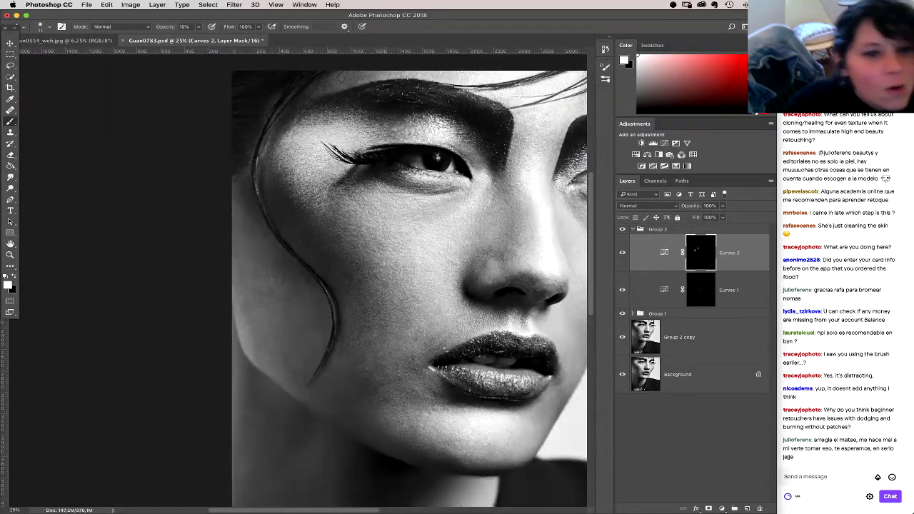
Step: Check the brush preset, target the Curves 1 mask for cheek shading, and zoom out to 8.33%
right_click(323, 305)
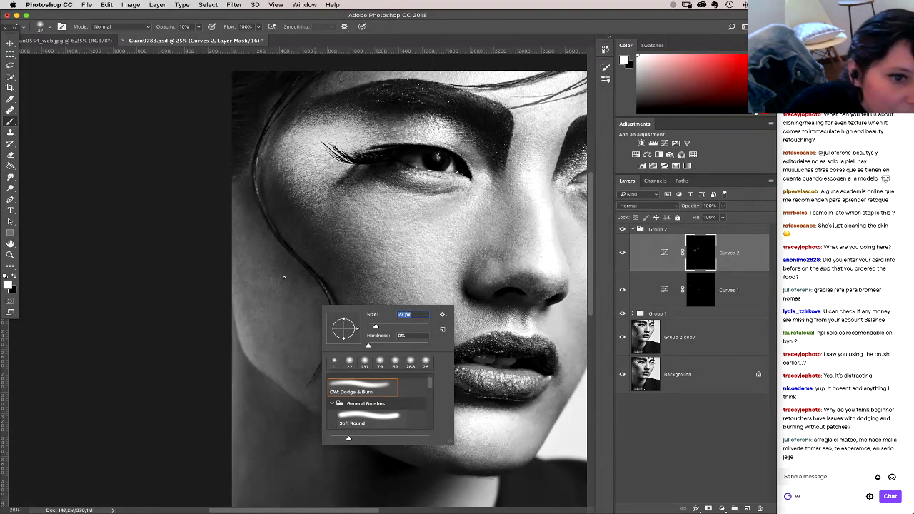
key(Escape)
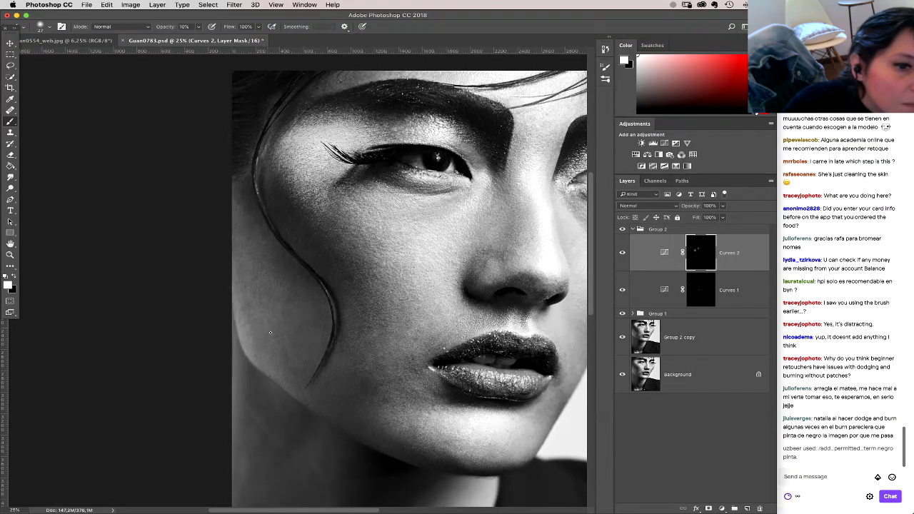
click(703, 293)
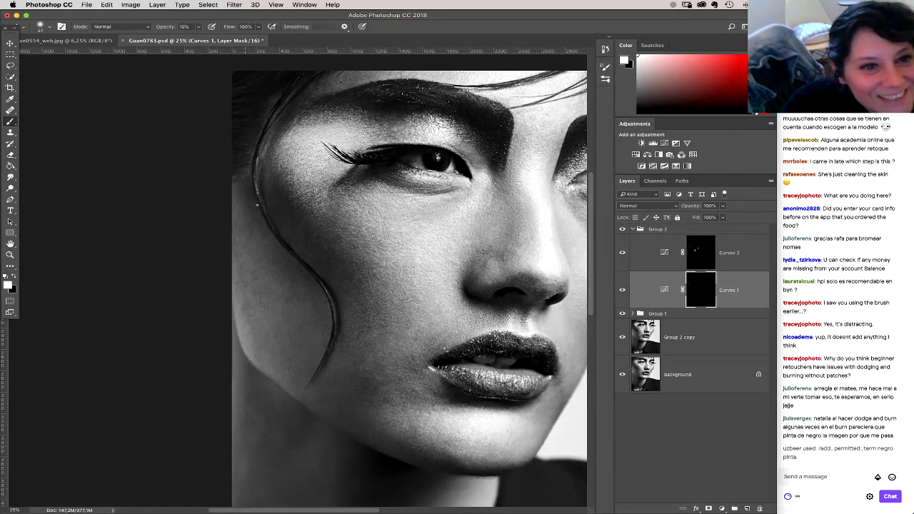
scroll(248, 269, down, 3)
scroll(248, 268, right, 2)
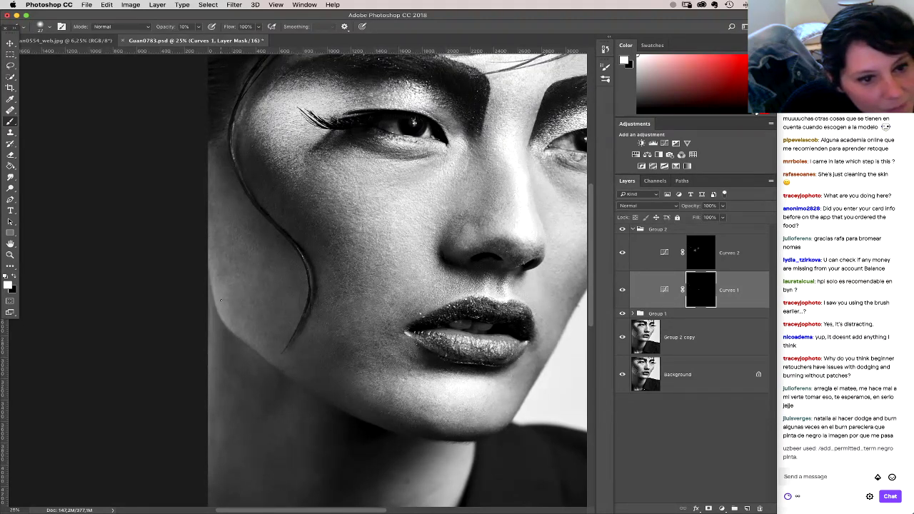
scroll(291, 320, down, 3)
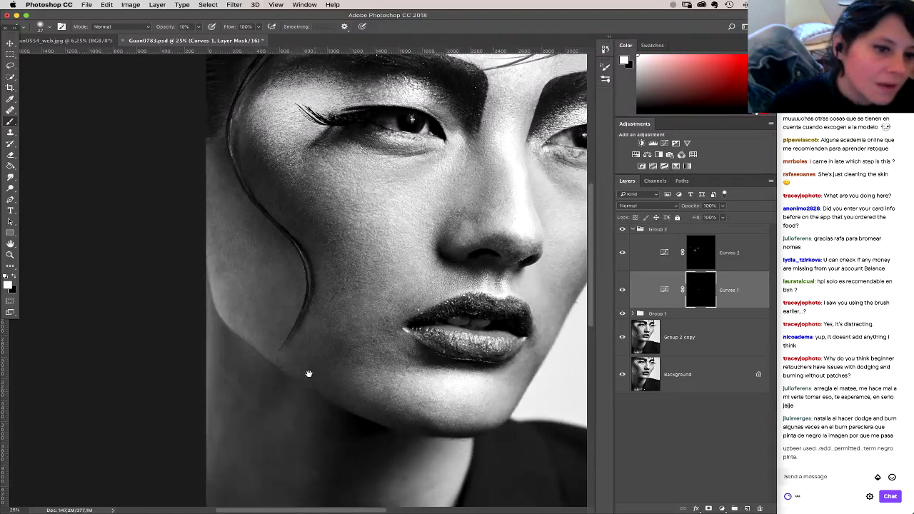
key(super+minus)
key(super+minus)
key(super+minus)
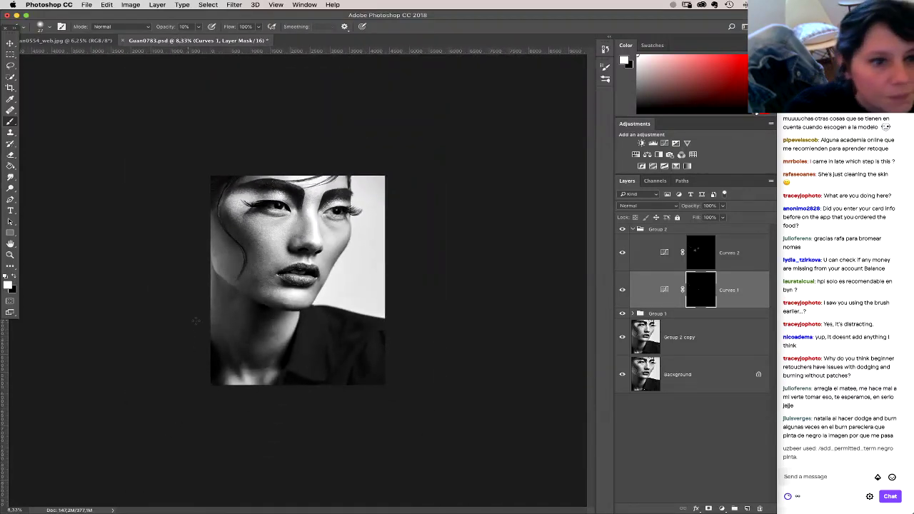
Step: Set the brush to 55 px, target the Curves 2 mask, and zoom in to review
right_click(292, 318)
click(293, 316)
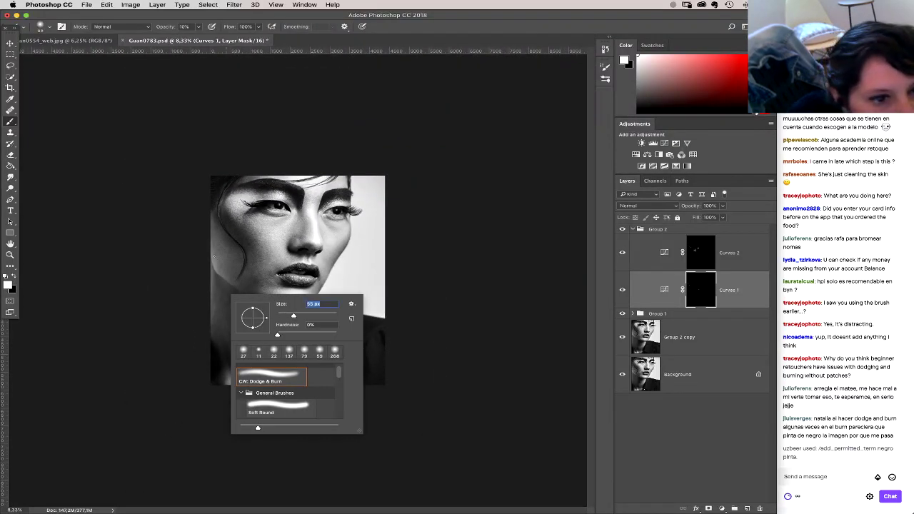
key(Return)
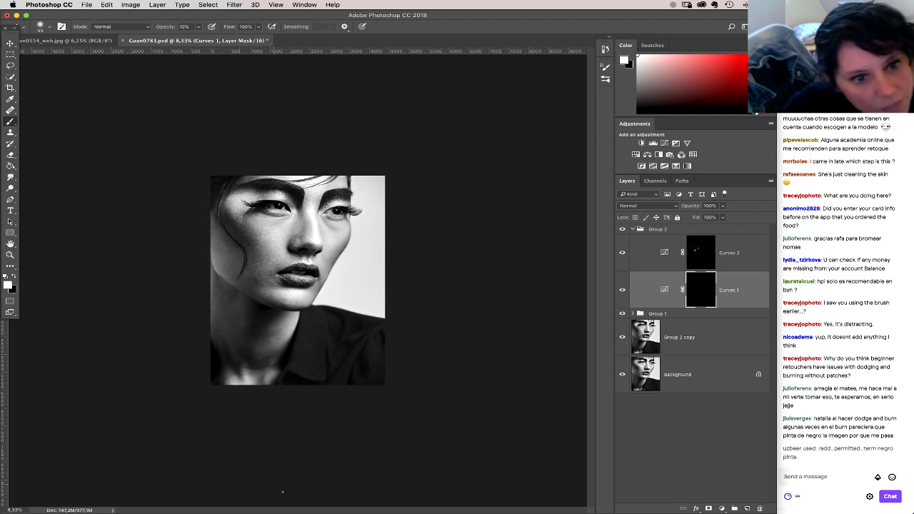
click(709, 255)
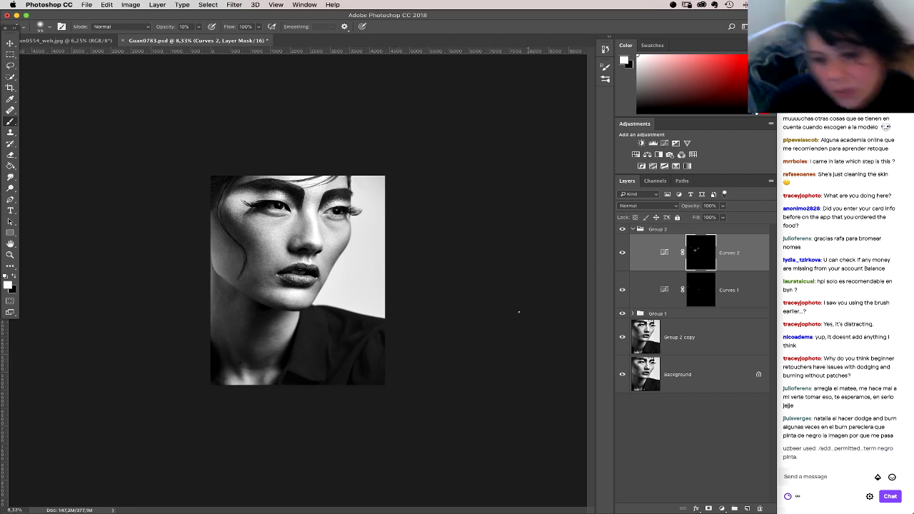
key(super+plus)
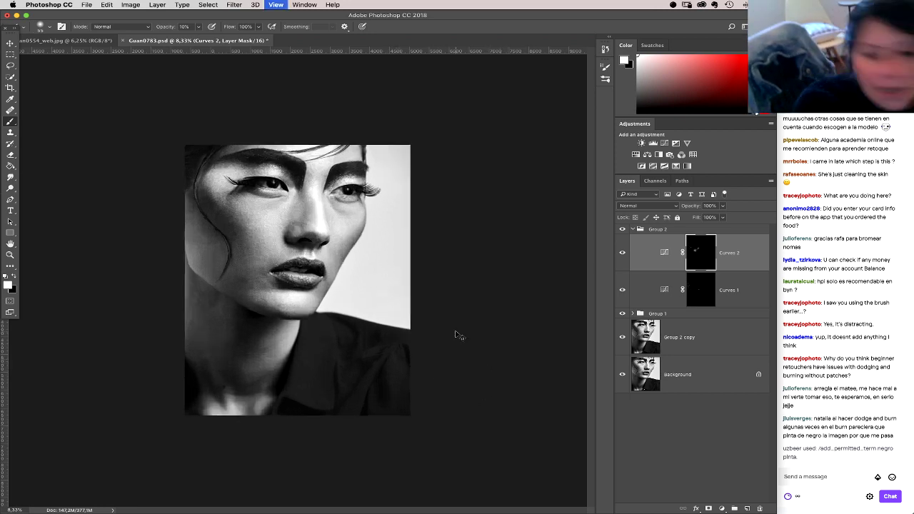
key(super+plus)
Step: Target the Curves 1 mask and check the brush size
click(696, 298)
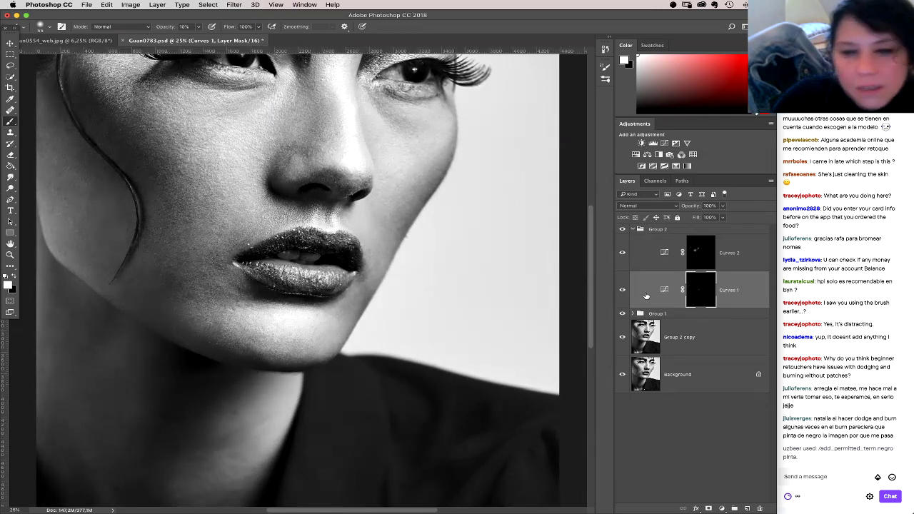
scroll(223, 264, left, 5)
right_click(282, 295)
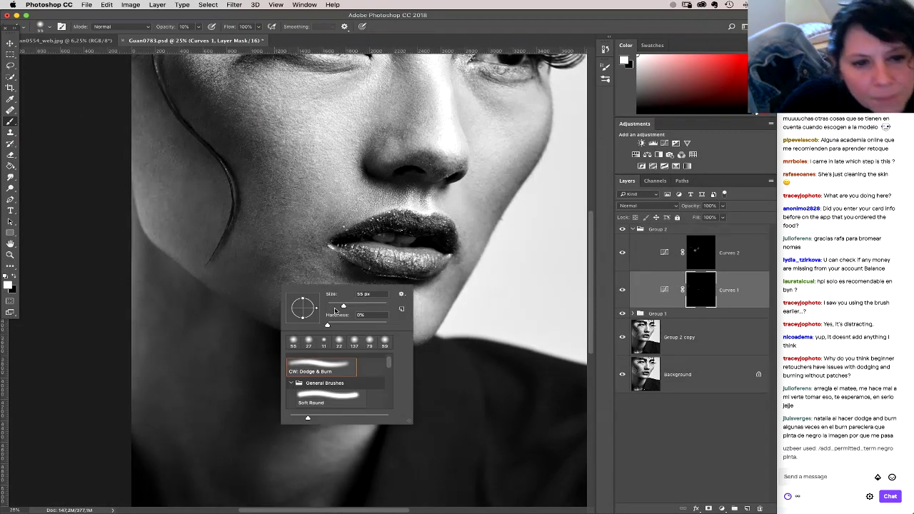
click(263, 271)
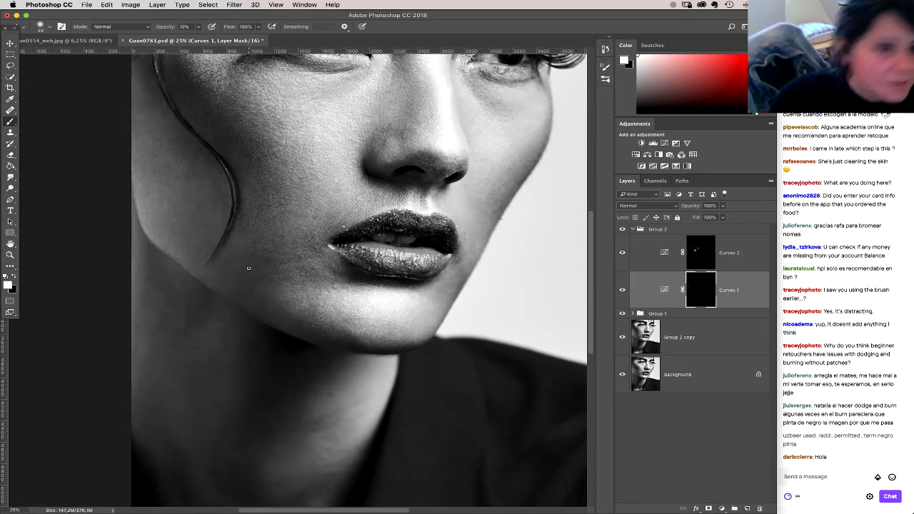
Step: Discard the last two brush strokes via History, then zoom out to the whole photo
click(604, 50)
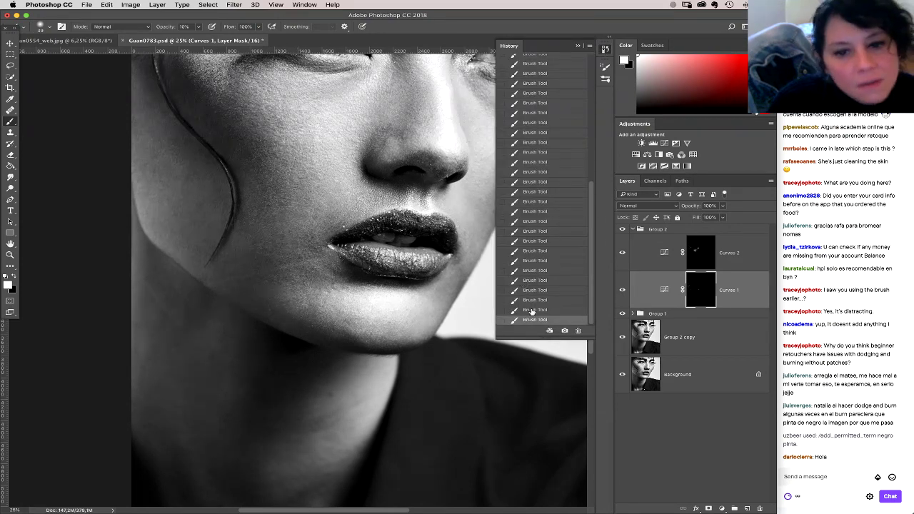
click(531, 312)
click(529, 301)
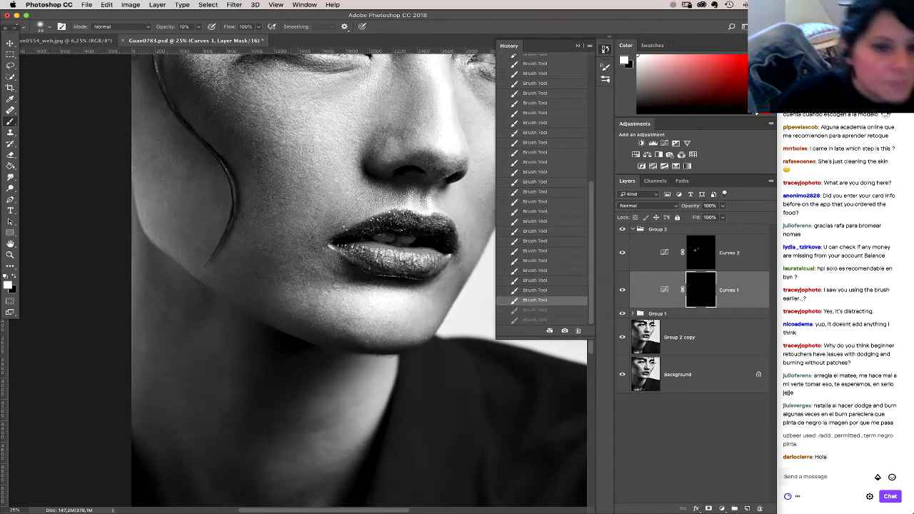
click(339, 269)
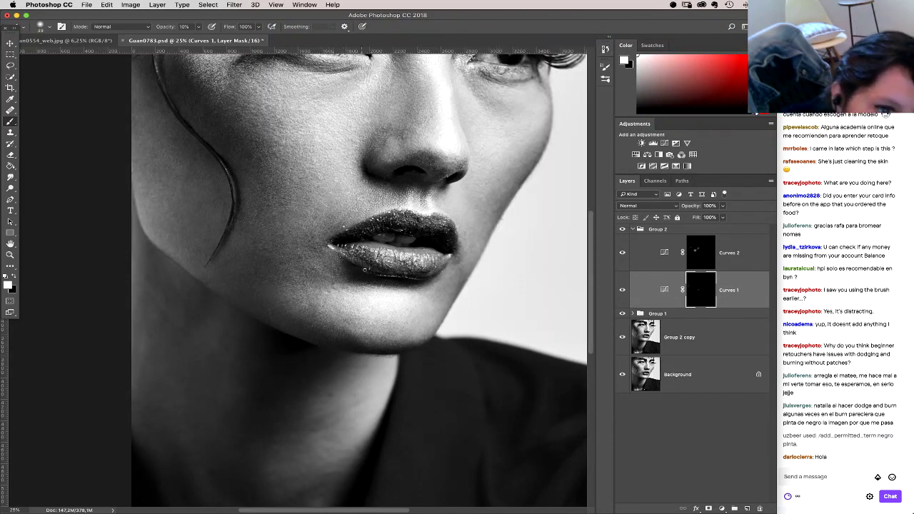
right_click(352, 224)
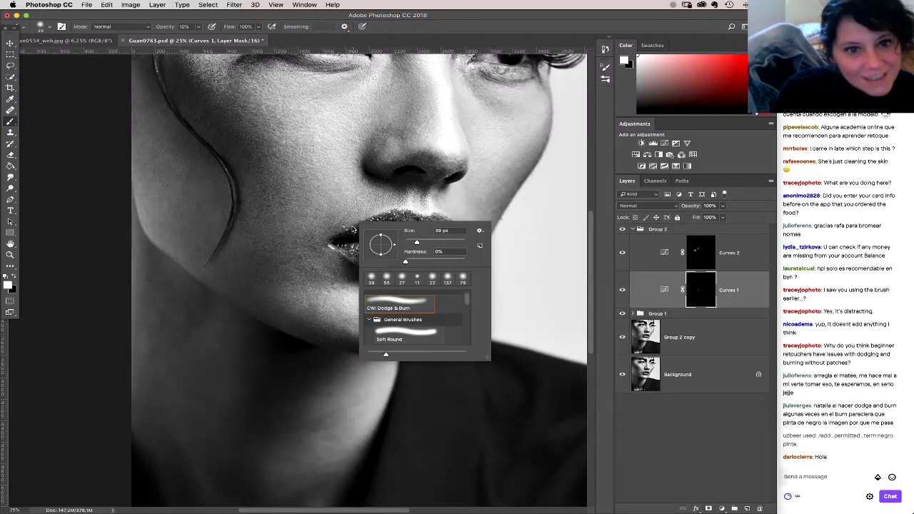
key(Escape)
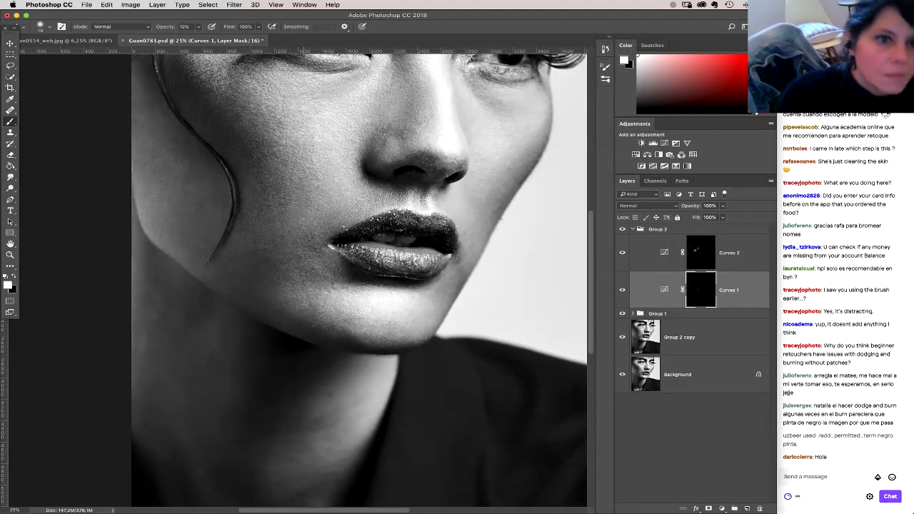
key(super+minus)
key(super+minus)
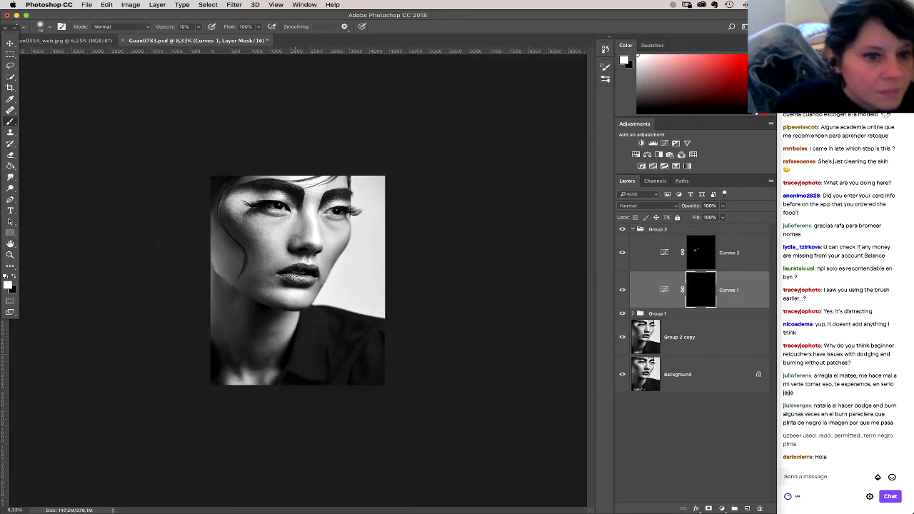
Step: Enlarge the brush to 83 px
right_click(294, 300)
mouse_move(348, 325)
mouse_down()
mouse_move(332, 325)
mouse_move(368, 323)
mouse_up()
key(Return)
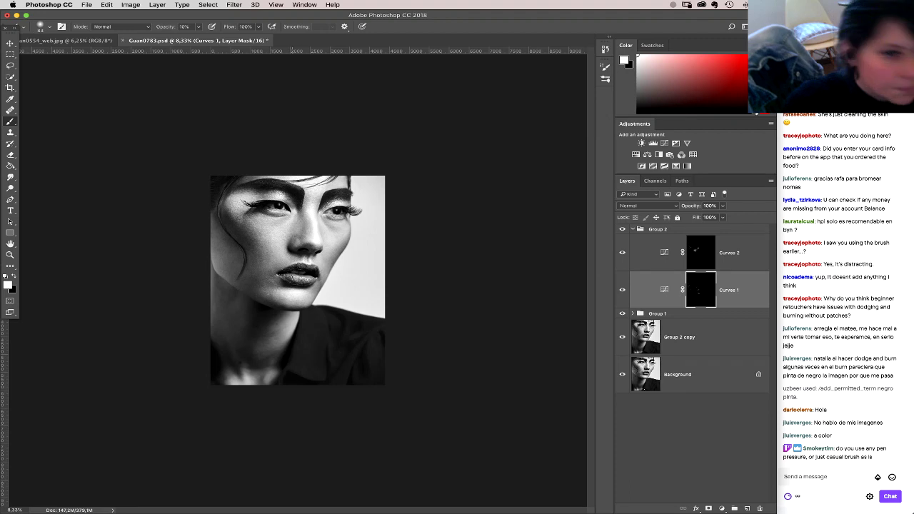
Step: Zoom in, shrink the brush to 41 px, and paint fine touches, moving to the Curves 2 mask
key(super+plus)
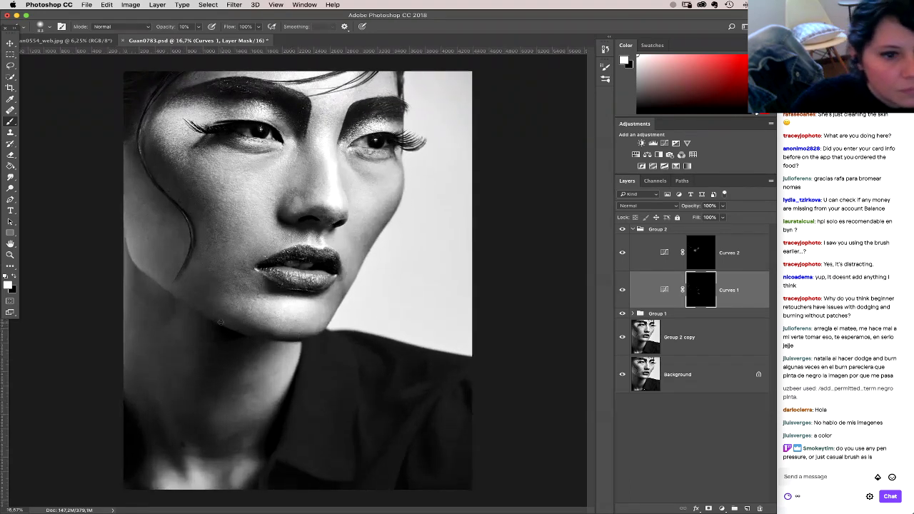
right_click(249, 315)
drag(299, 345, 249, 309)
key(Return)
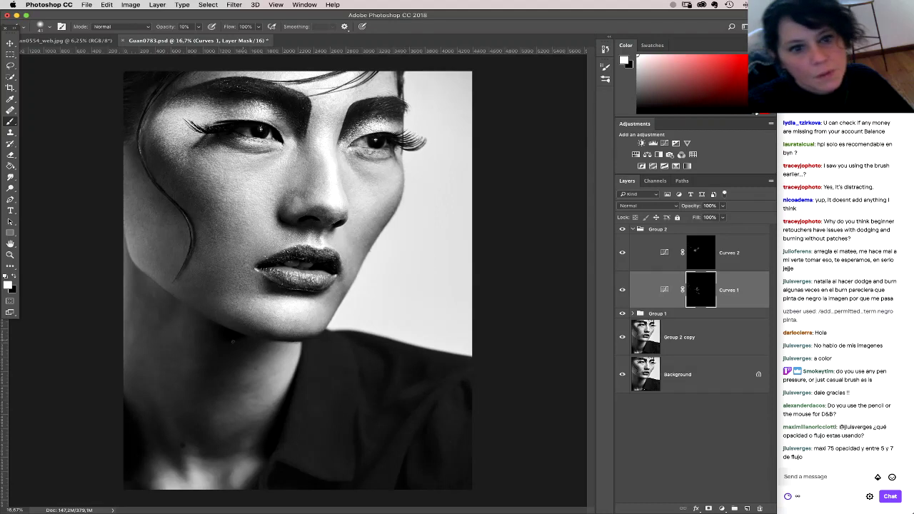
key(alt+bracketright)
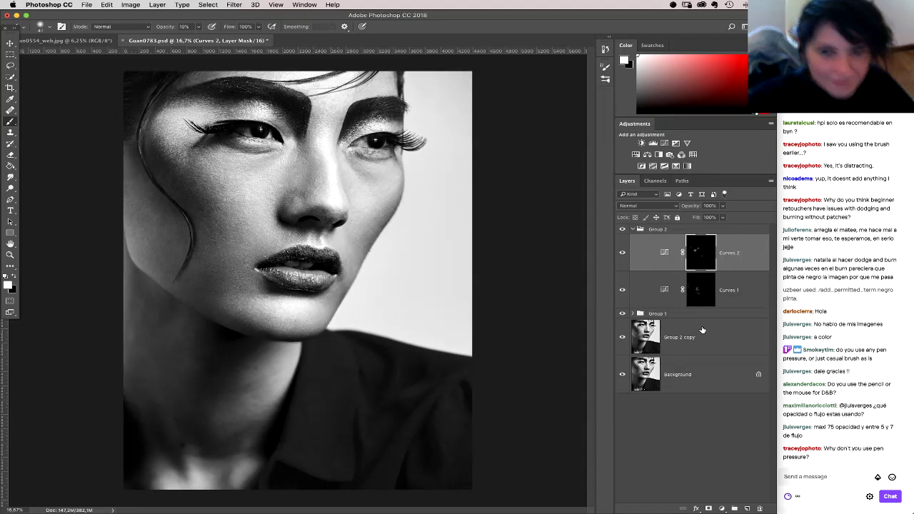
Step: Switch back to the Curves 1 mask to keep painting dodge strokes on the lower face
key(alt+bracketleft)
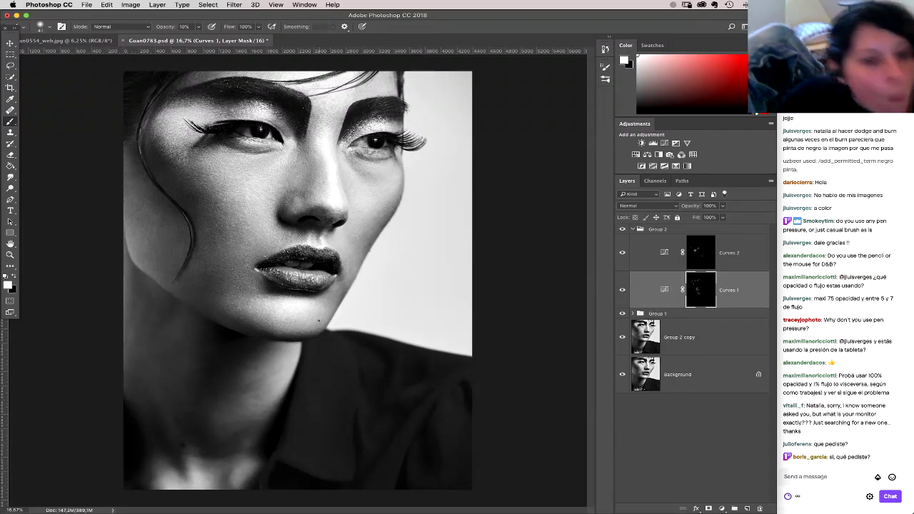
Step: Zoom to 33.8% on the nose and lips, then return to the Brush tool
key(z)
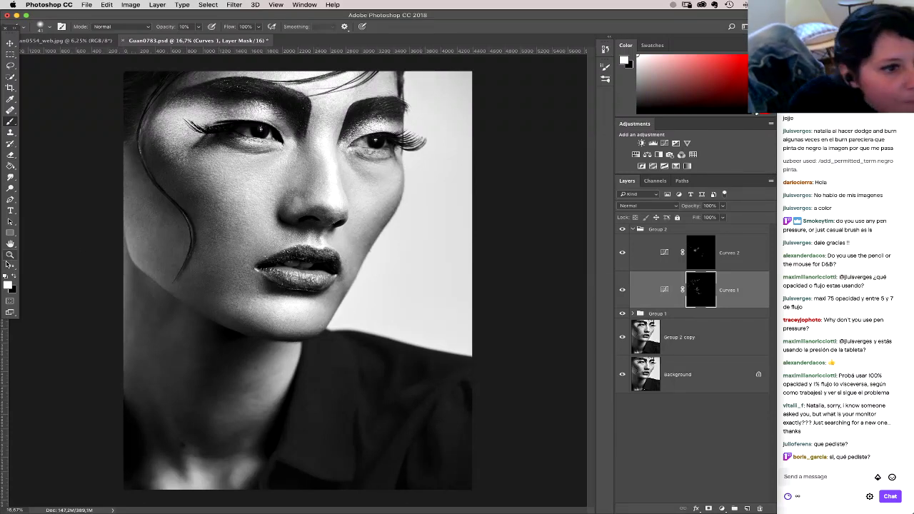
drag(303, 193, 332, 236)
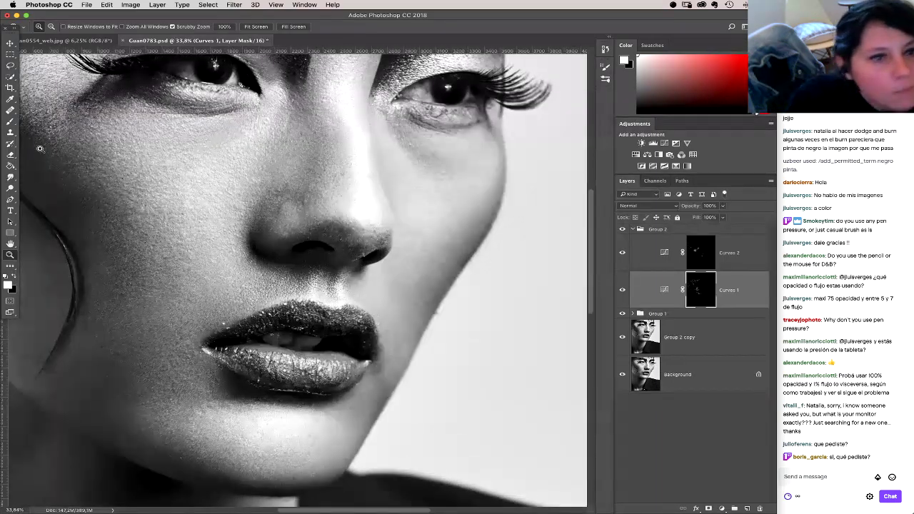
key(b)
right_click(296, 217)
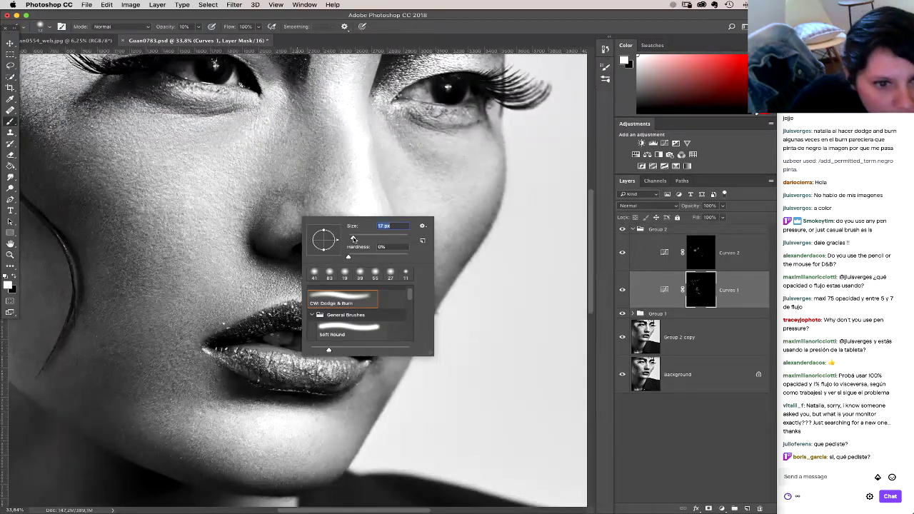
click(277, 212)
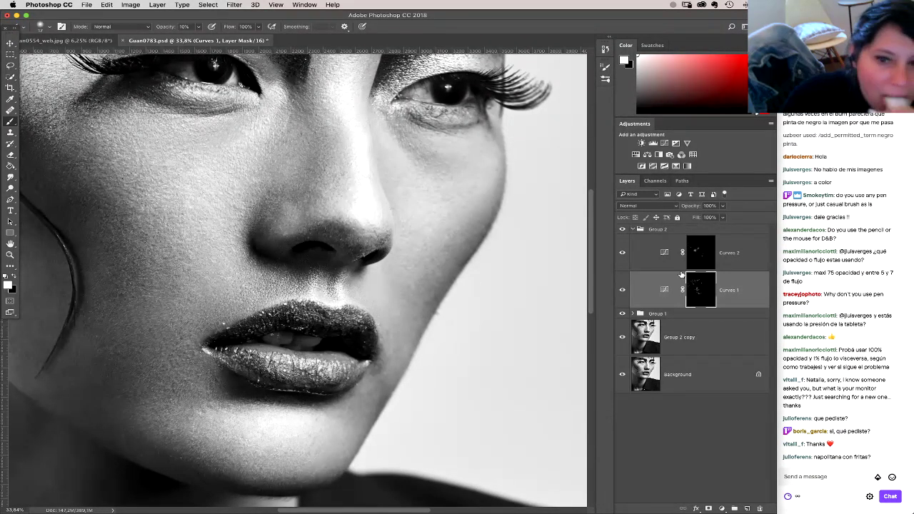
Step: Target the Curves 1 mask, pan to the lips and jaw, and zoom out to 16.7%
click(710, 255)
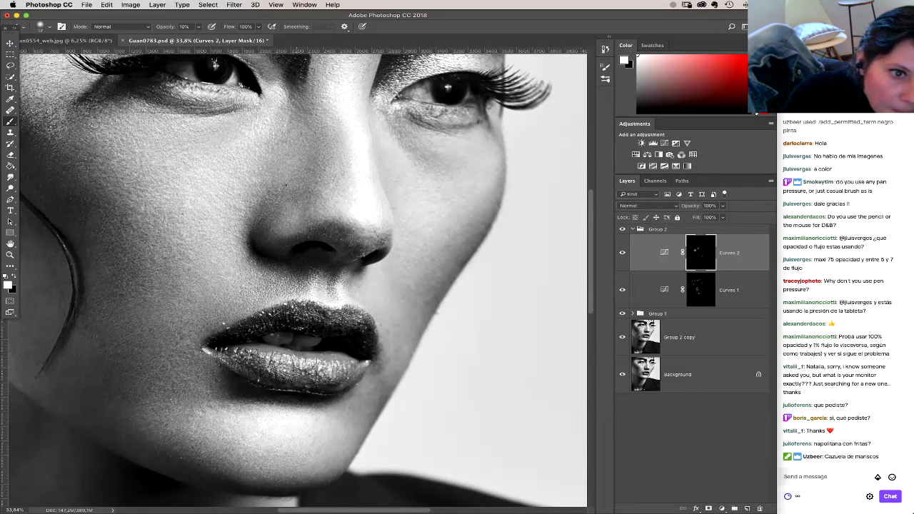
click(704, 285)
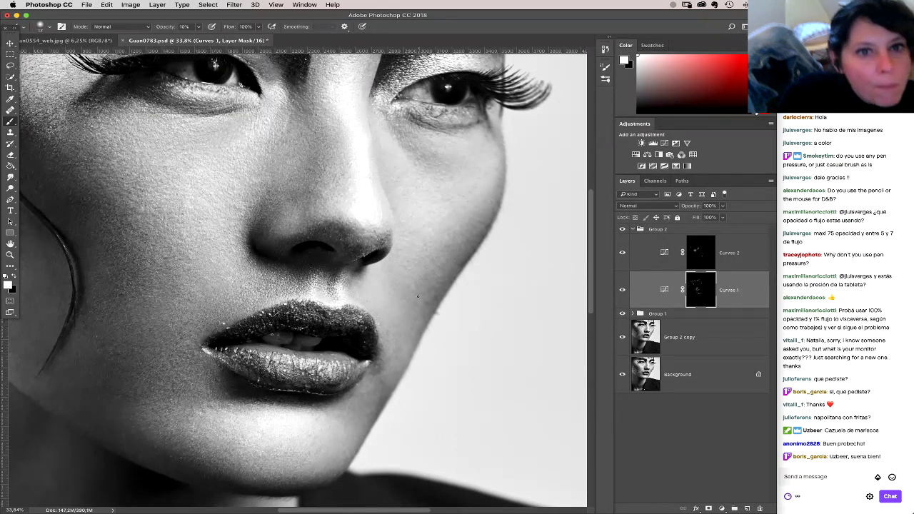
drag(331, 300, 468, 230)
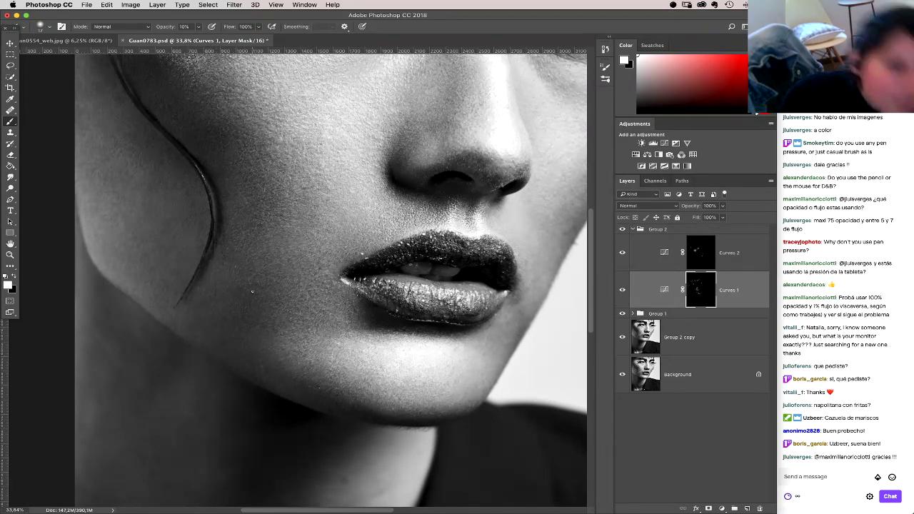
scroll(251, 291, down, 4)
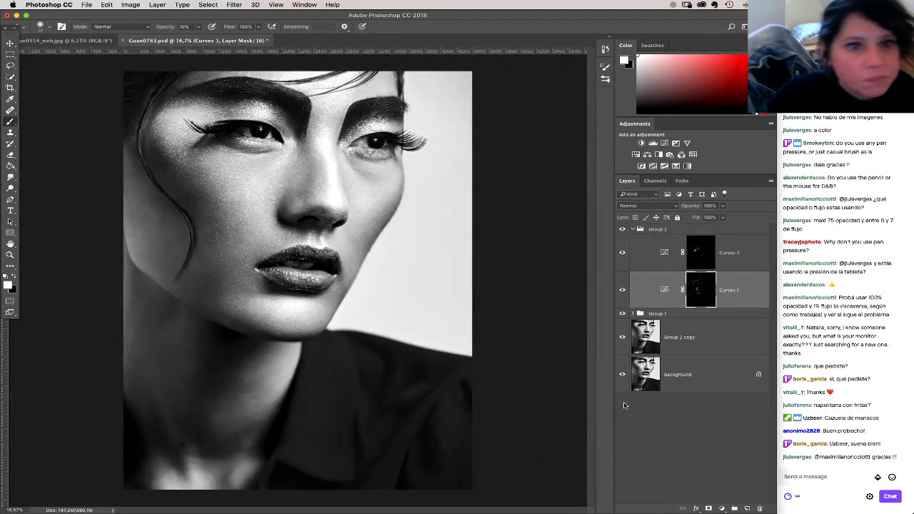
Step: Toggle the Background and Group 2 copy layers on and off to compare before and after
click(623, 375)
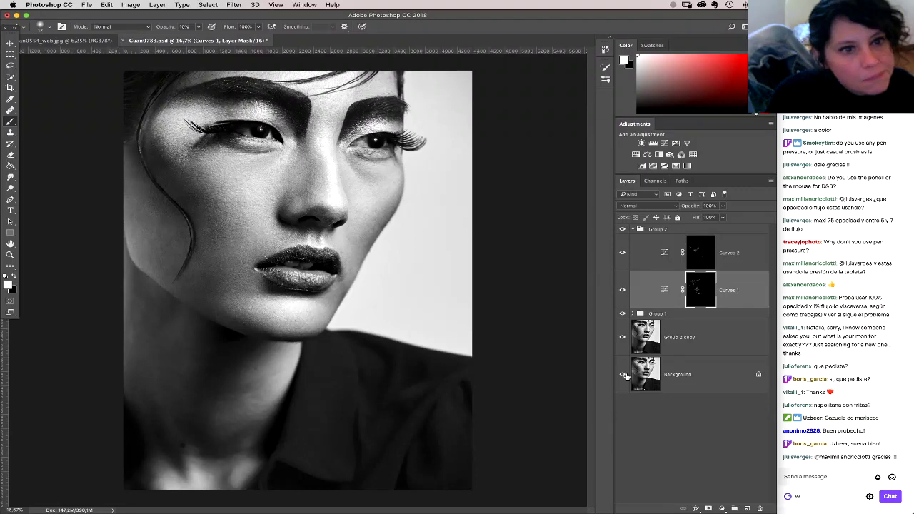
click(623, 374)
click(623, 375)
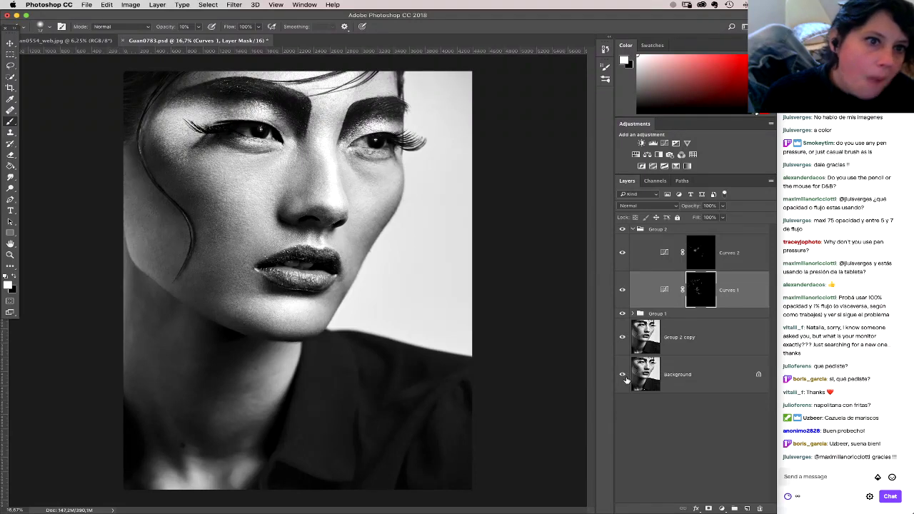
click(624, 376)
click(624, 376)
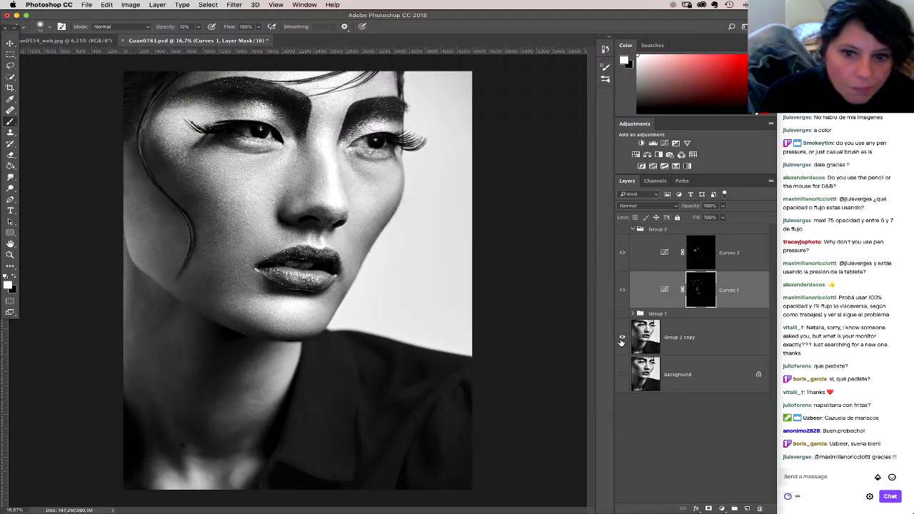
click(623, 340)
click(623, 340)
click(623, 341)
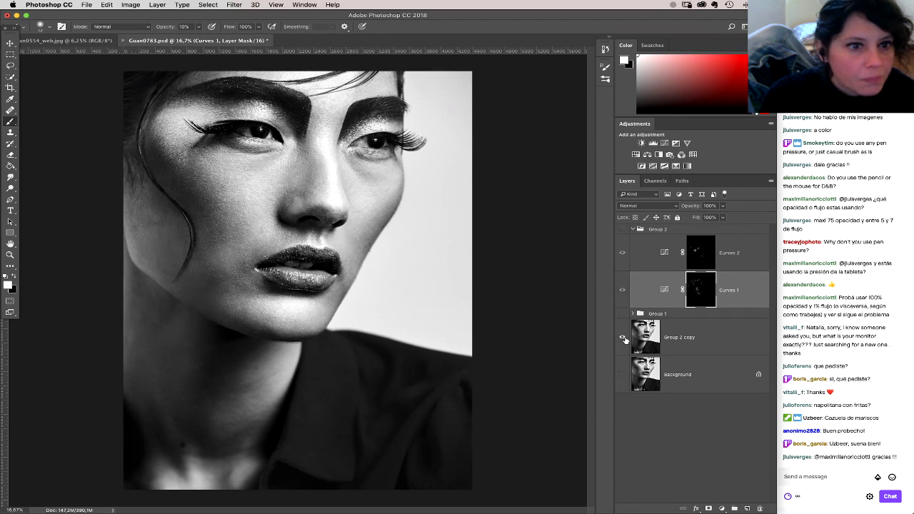
click(623, 342)
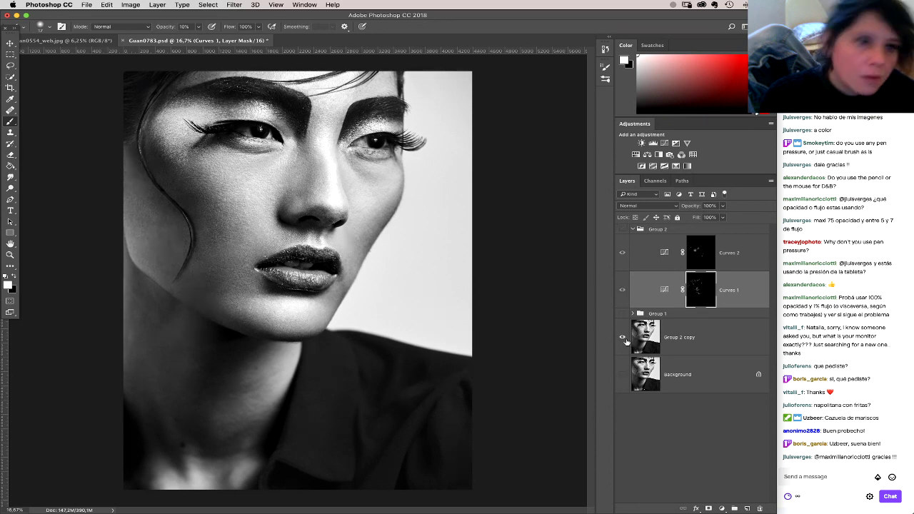
click(626, 338)
click(627, 338)
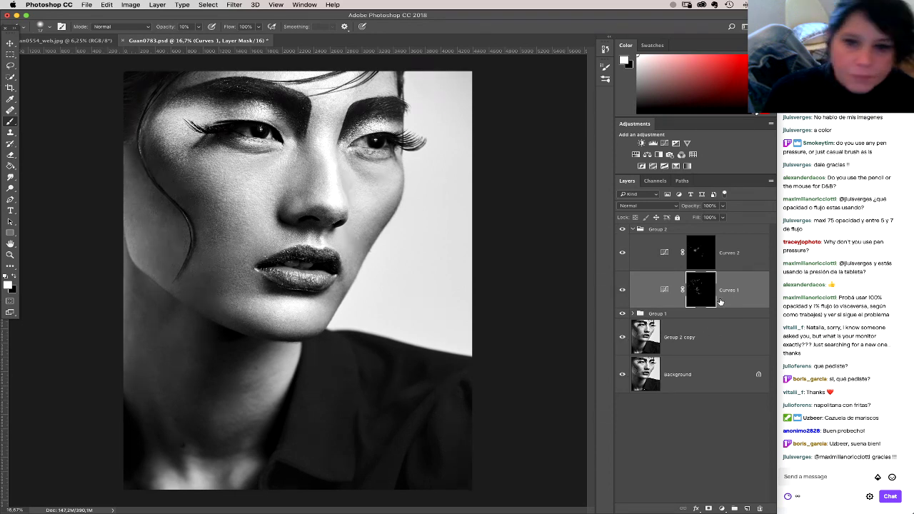
Step: Target the Curves 2 mask and enlarge the soft brush to 288 px
click(700, 253)
right_click(139, 176)
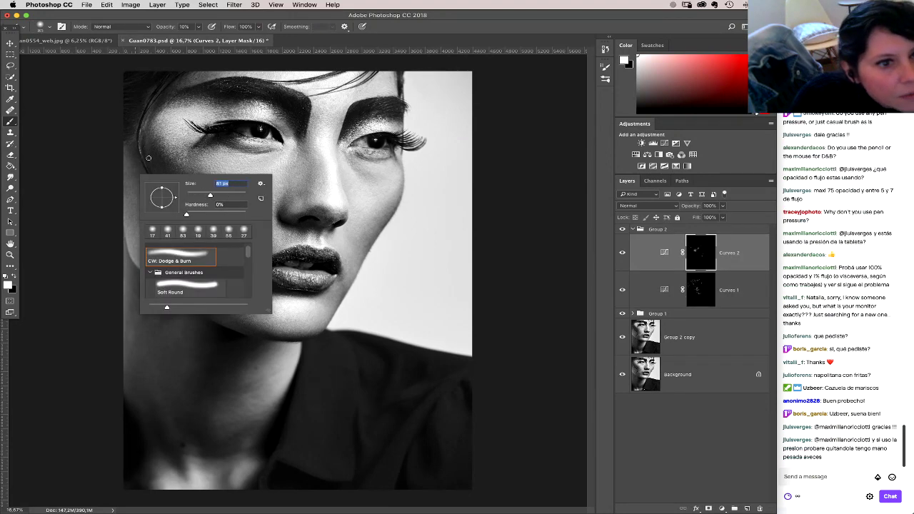
click(128, 153)
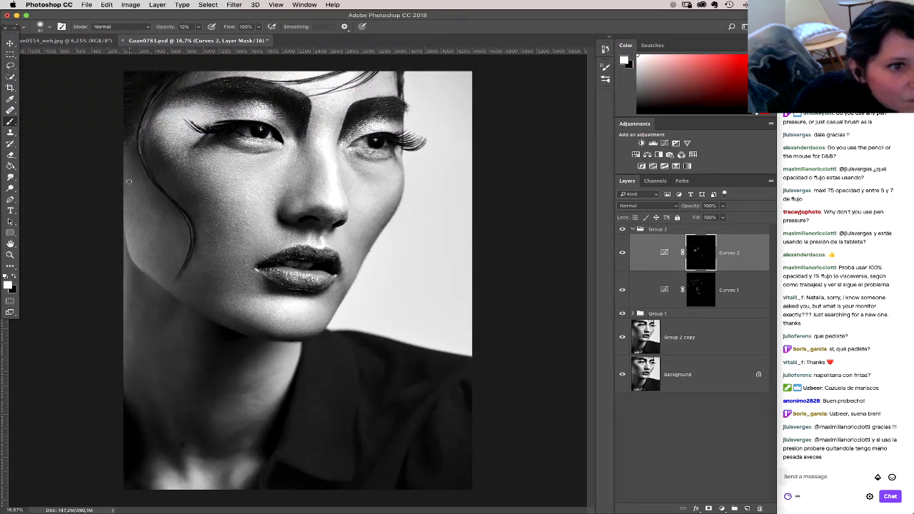
right_click(129, 181)
click(119, 168)
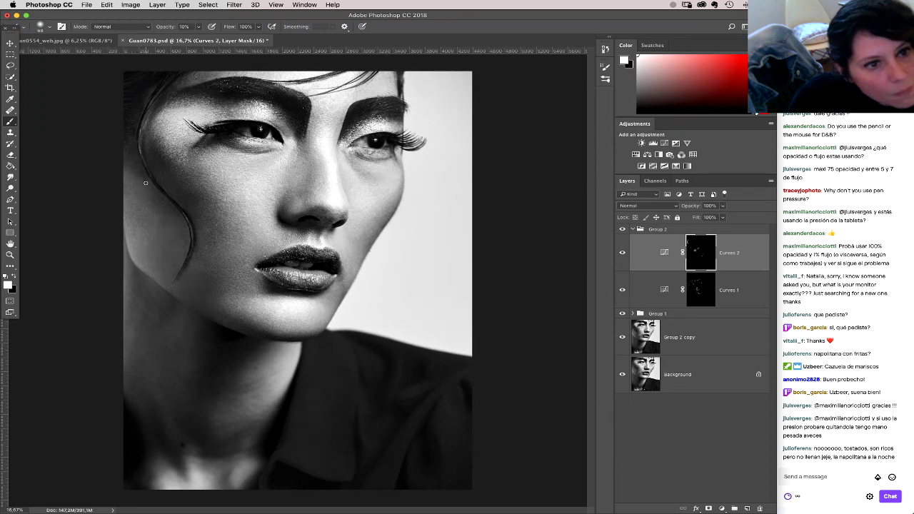
right_click(165, 199)
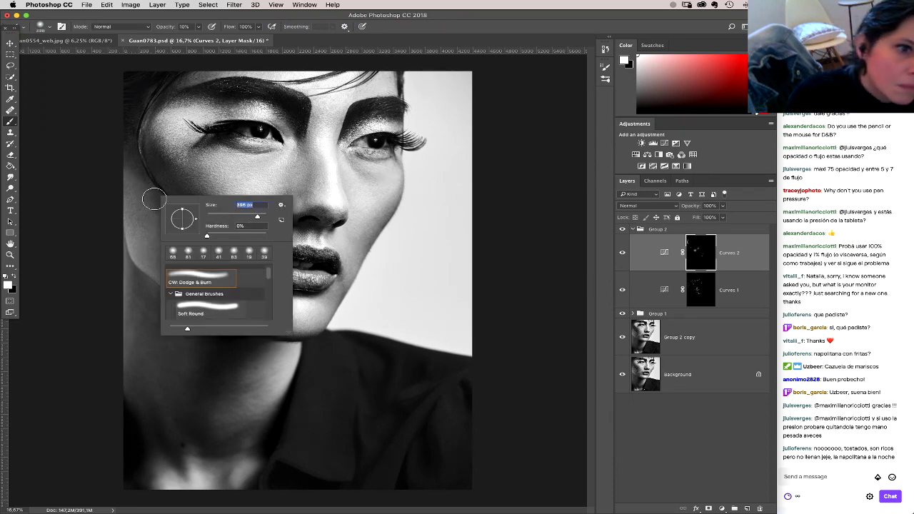
key(Escape)
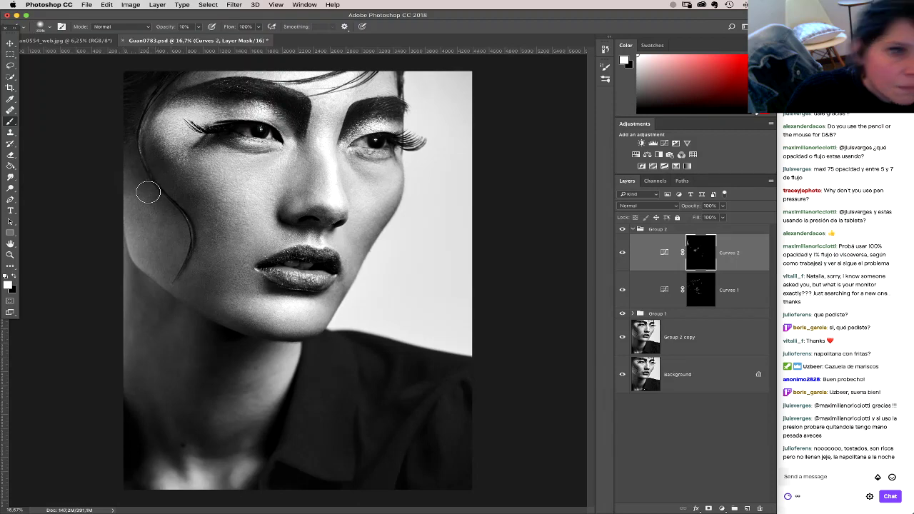
key(super+minus)
key(super+minus)
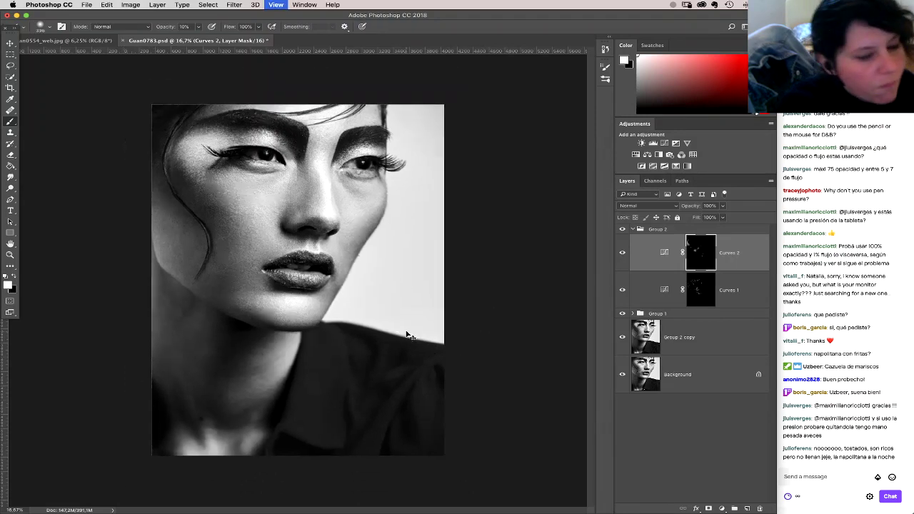
right_click(284, 283)
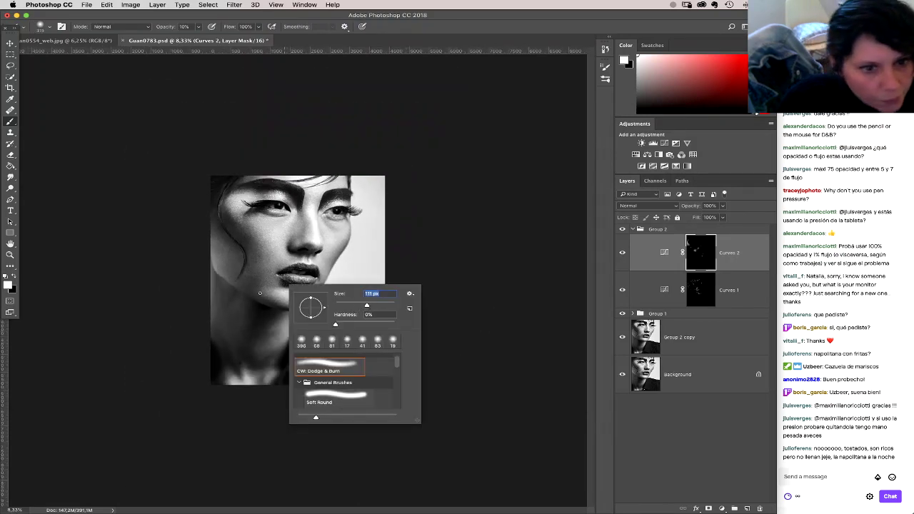
key(Escape)
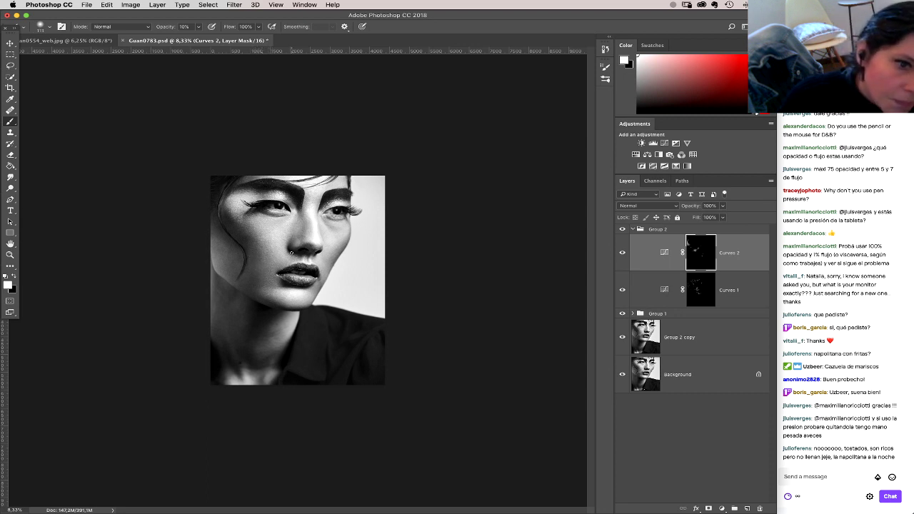
alt+click(623, 339)
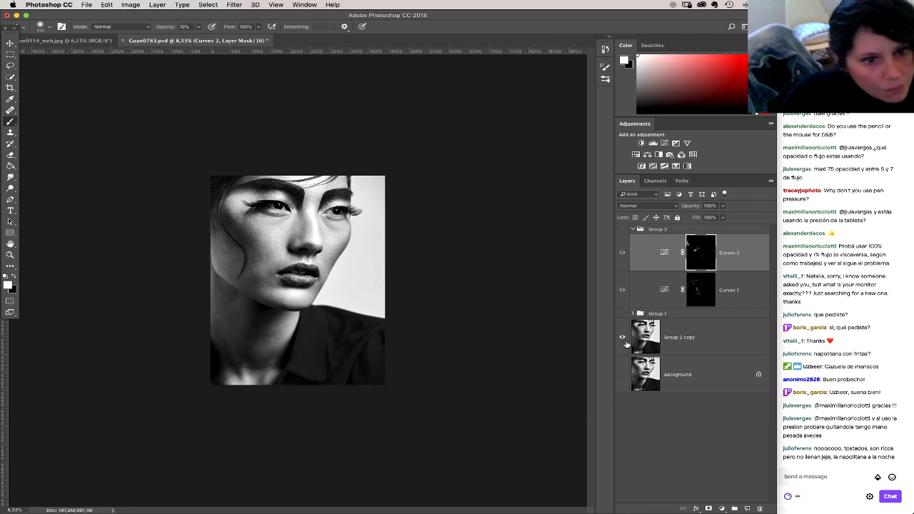
alt+click(623, 338)
click(698, 292)
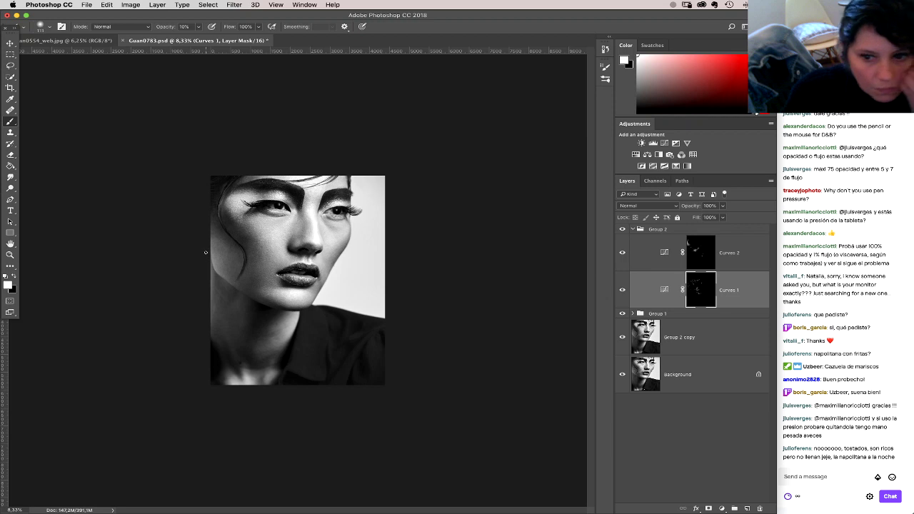
right_click(223, 276)
drag(306, 298, 321, 298)
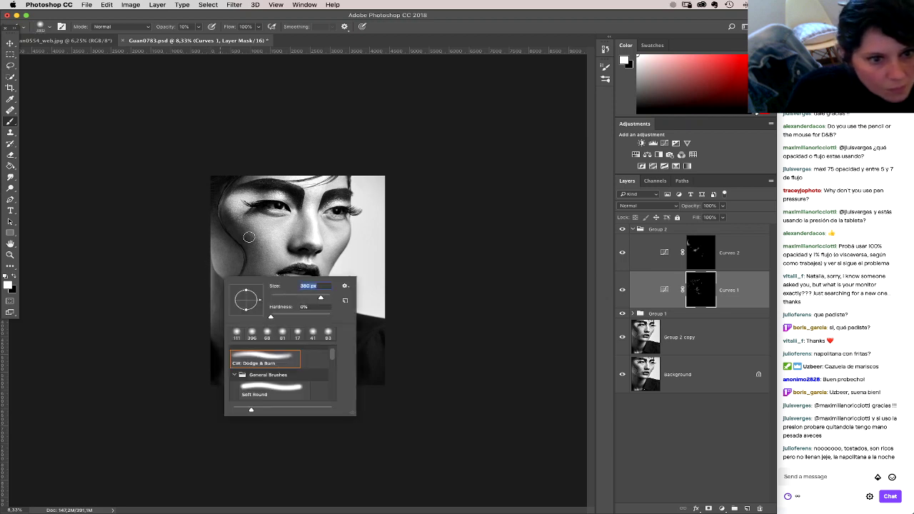
key(Return)
right_click(255, 258)
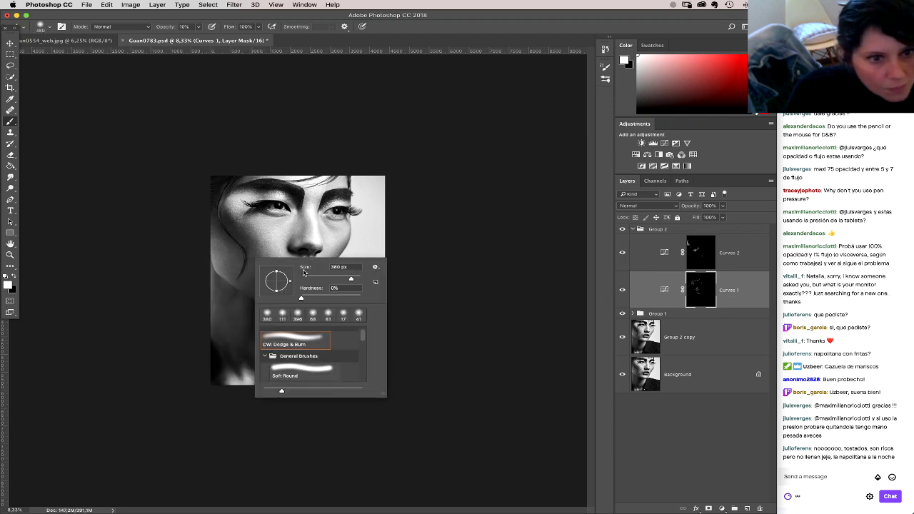
double_click(337, 268)
text(127)
key(Return)
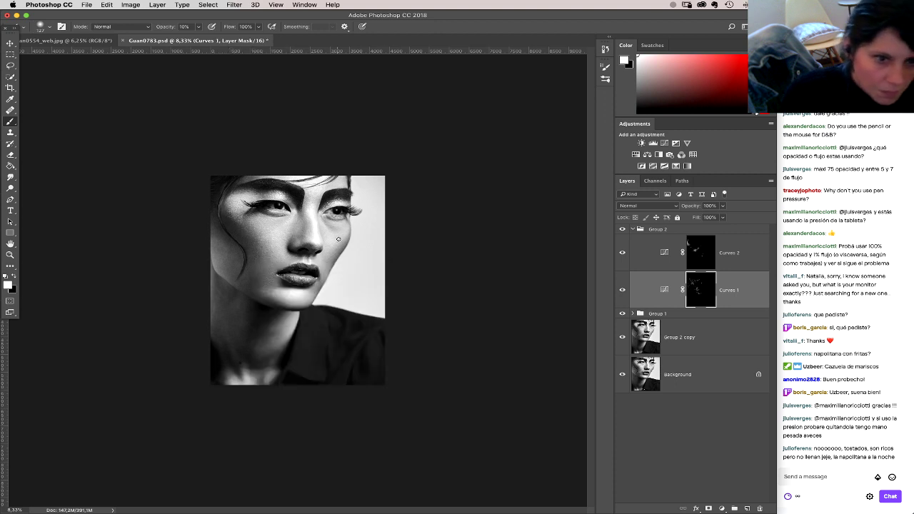
right_click(320, 279)
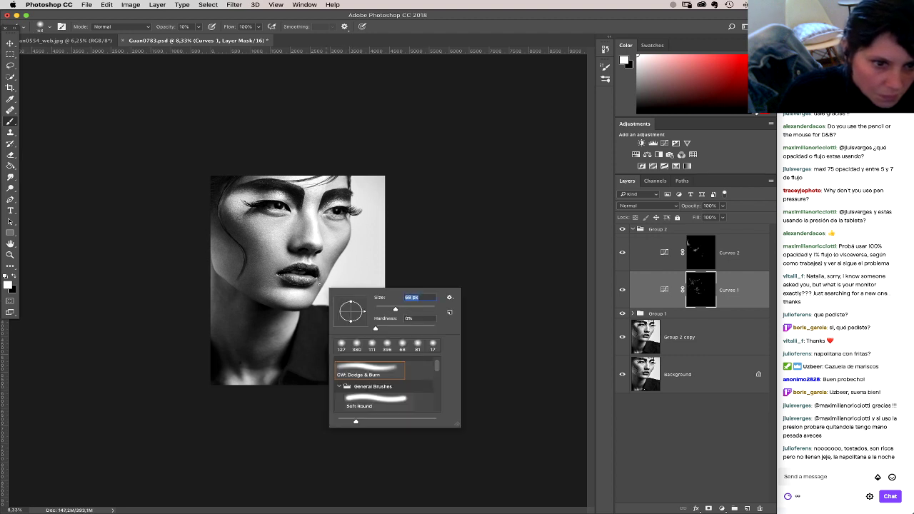
key(Escape)
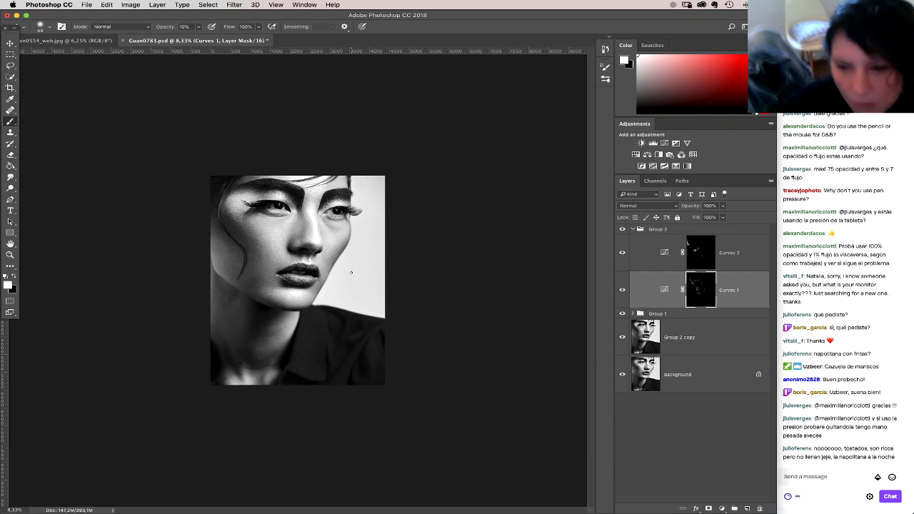
key(super+equal)
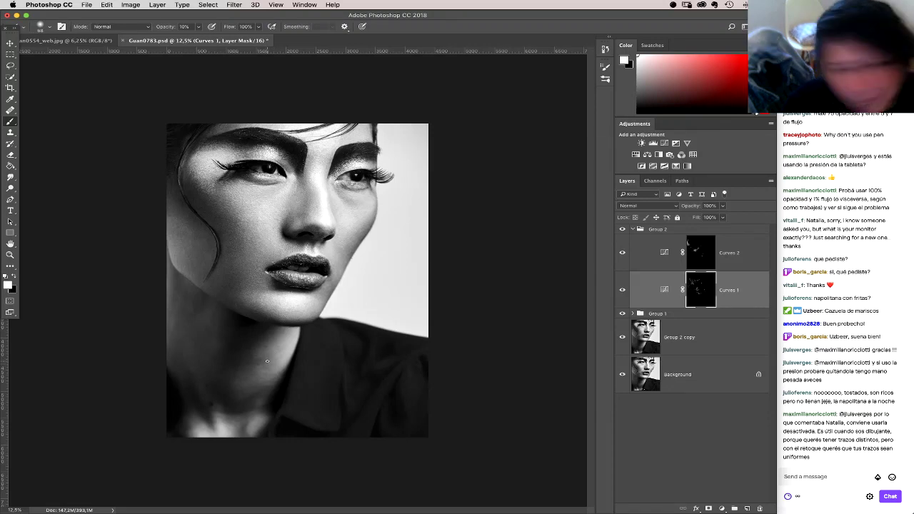
Step: Frame the eyes and lips, shrink the brush to 27 px, and zoom to 50% on the lips
key(super+equal)
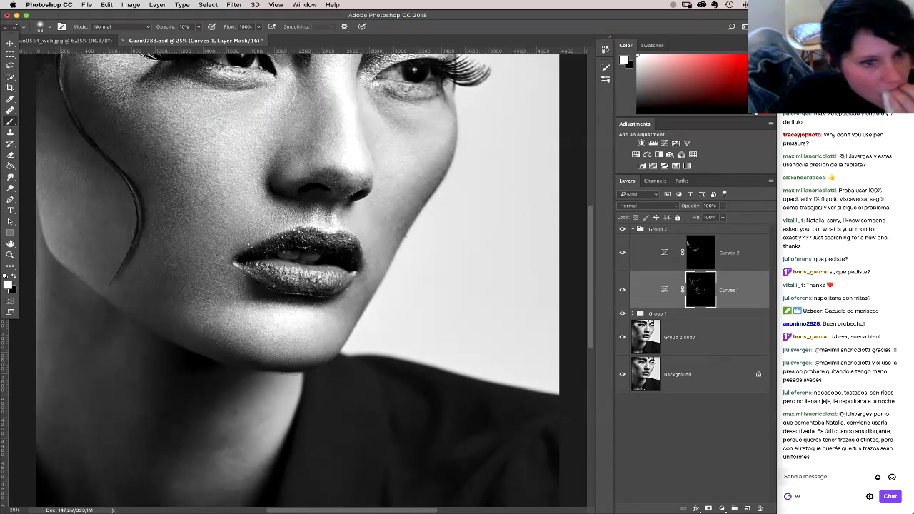
drag(255, 189, 283, 244)
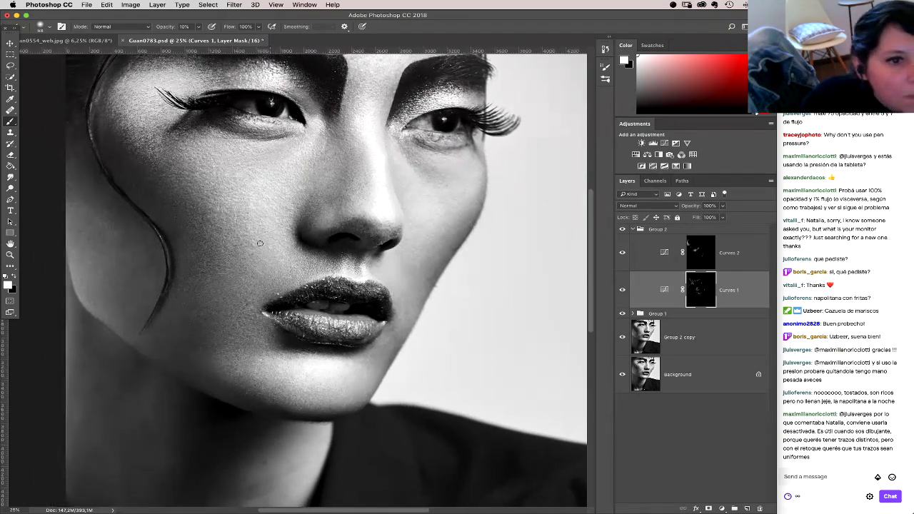
right_click(267, 287)
drag(308, 303, 305, 303)
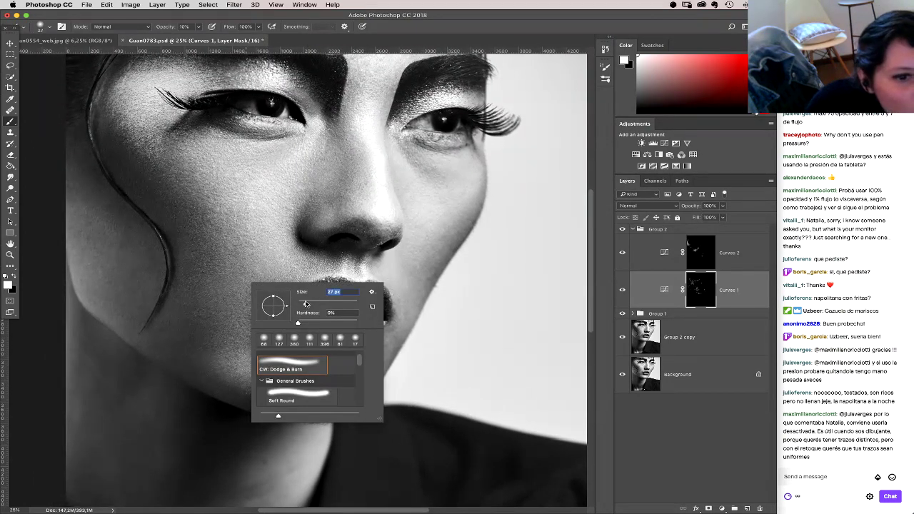
click(205, 220)
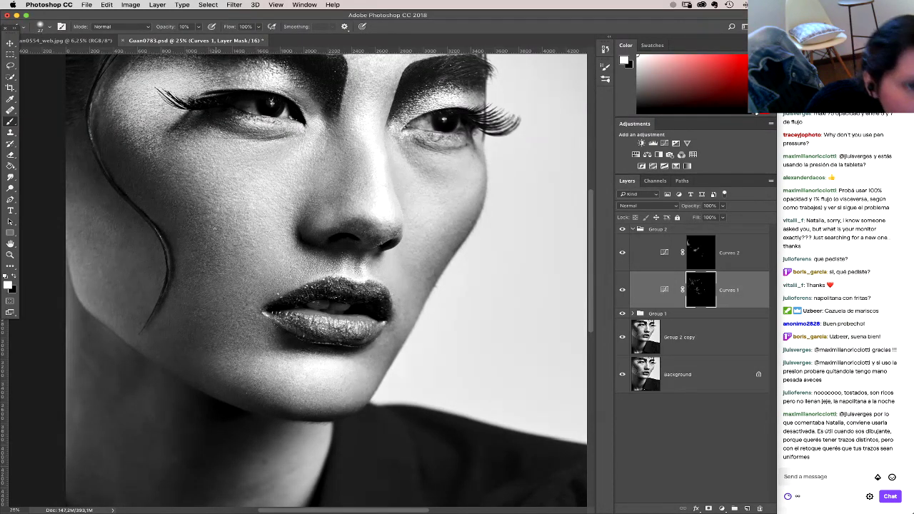
scroll(404, 204, up, 2)
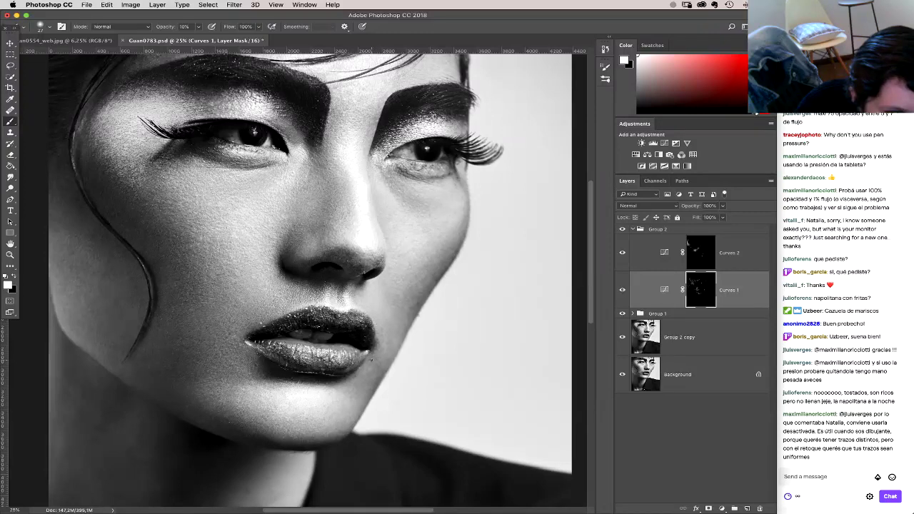
key(super+plus)
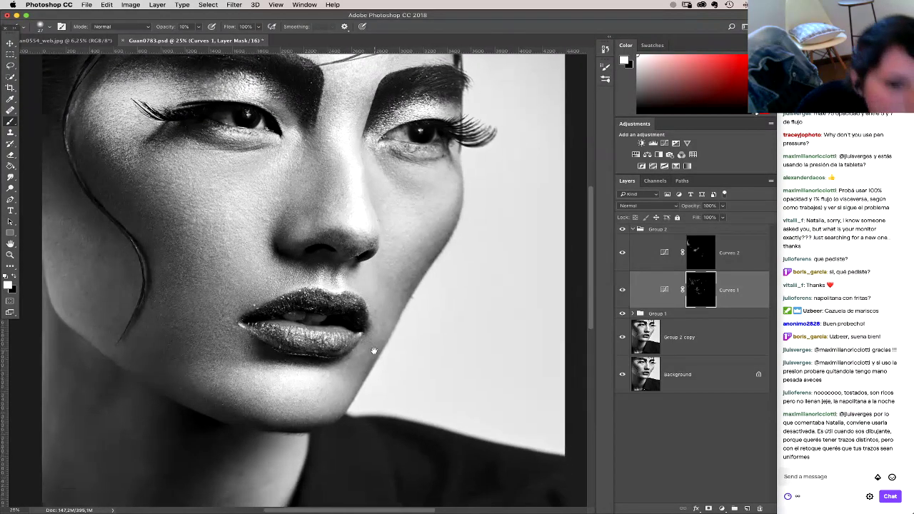
key(super+plus)
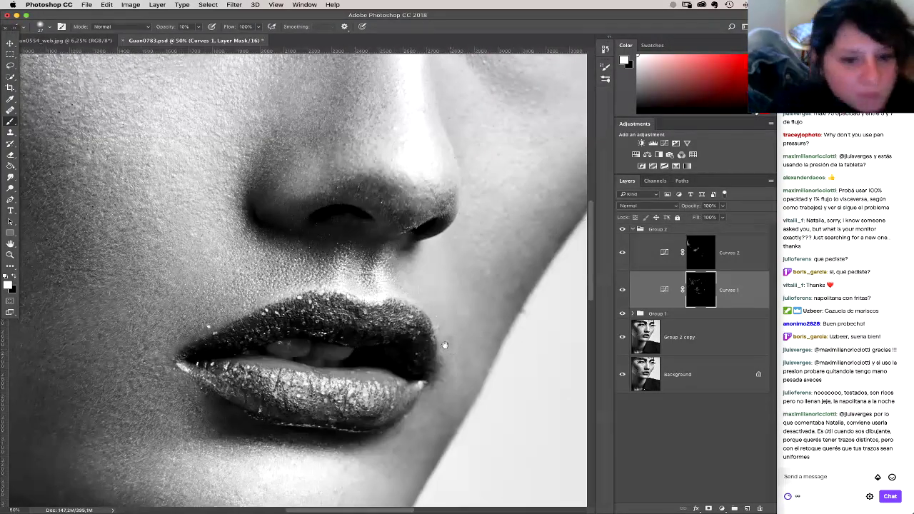
Step: Switch between the Curves 2 and Curves 1 masks while framing the chin and jawline
scroll(301, 185, down, 2)
right_click(301, 185)
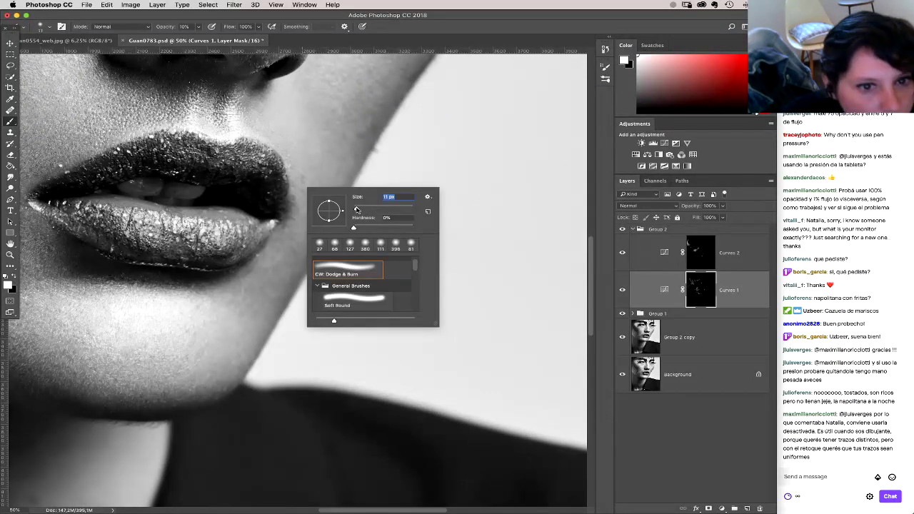
key(Escape)
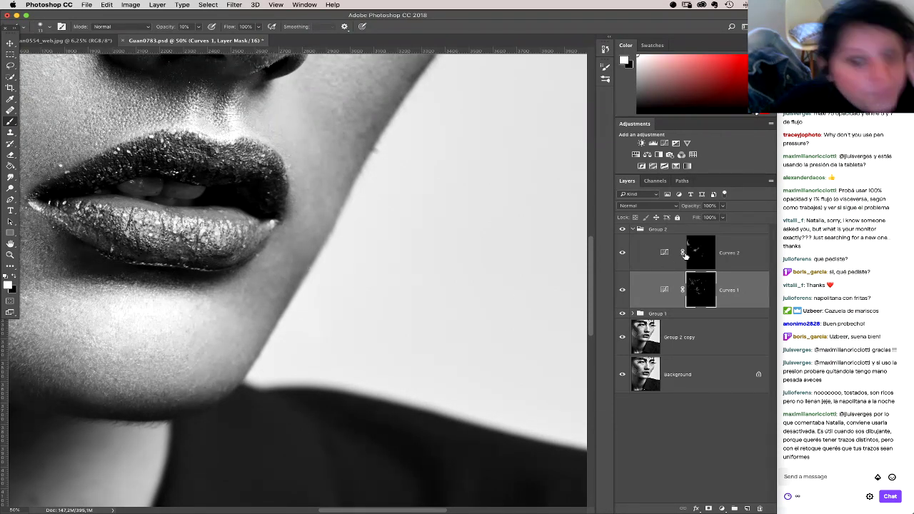
key(alt+bracketright)
right_click(275, 266)
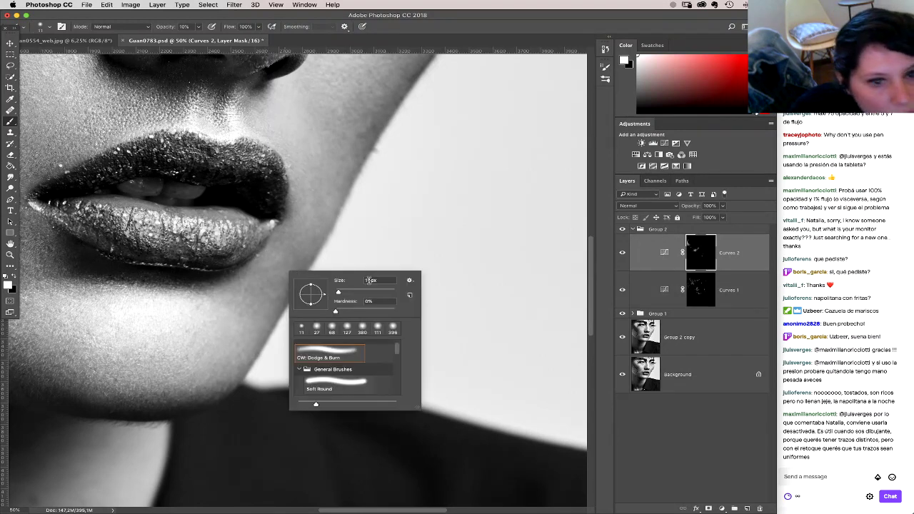
key(Return)
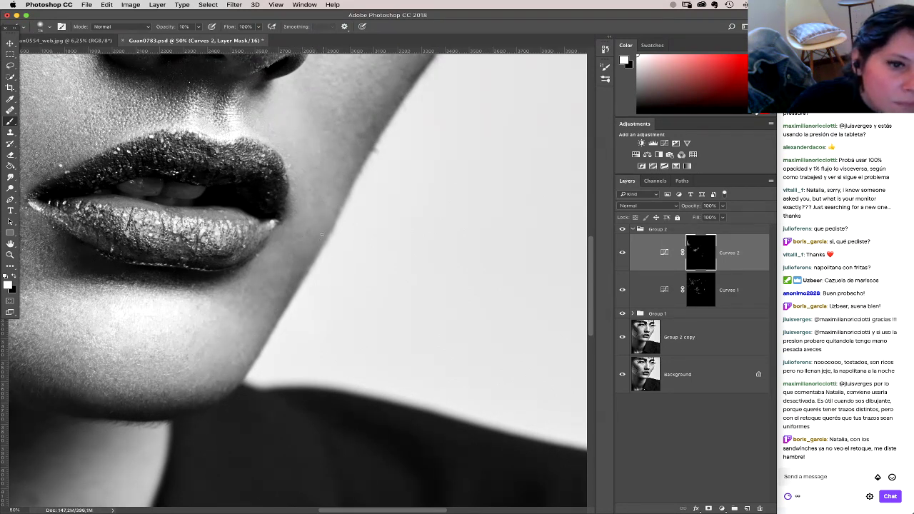
key(alt+bracketleft)
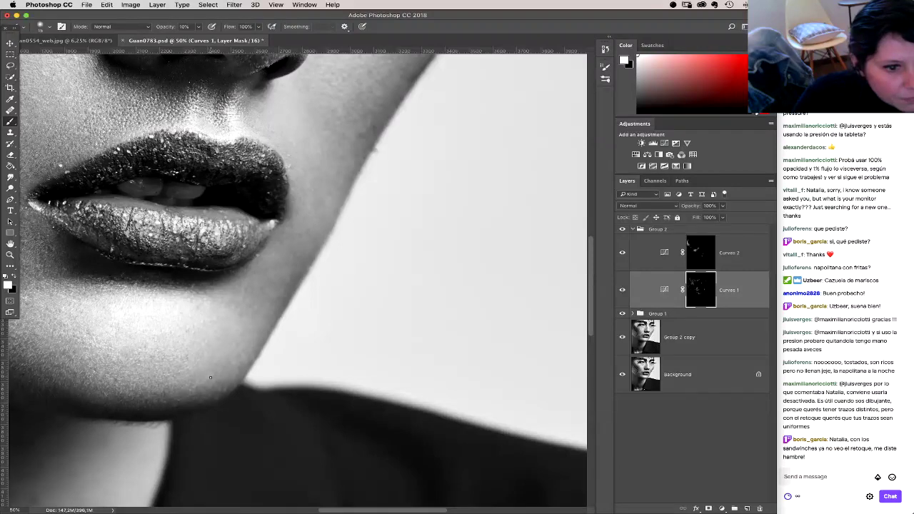
drag(229, 374, 379, 306)
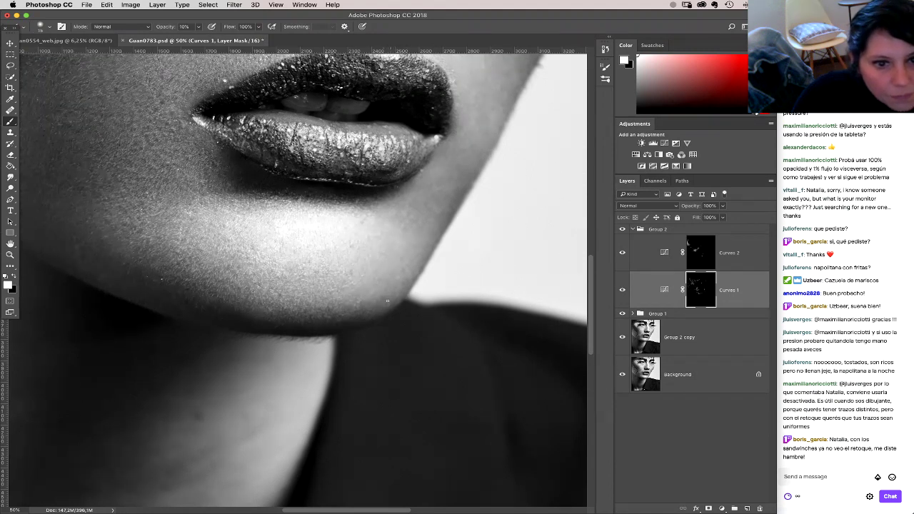
click(699, 250)
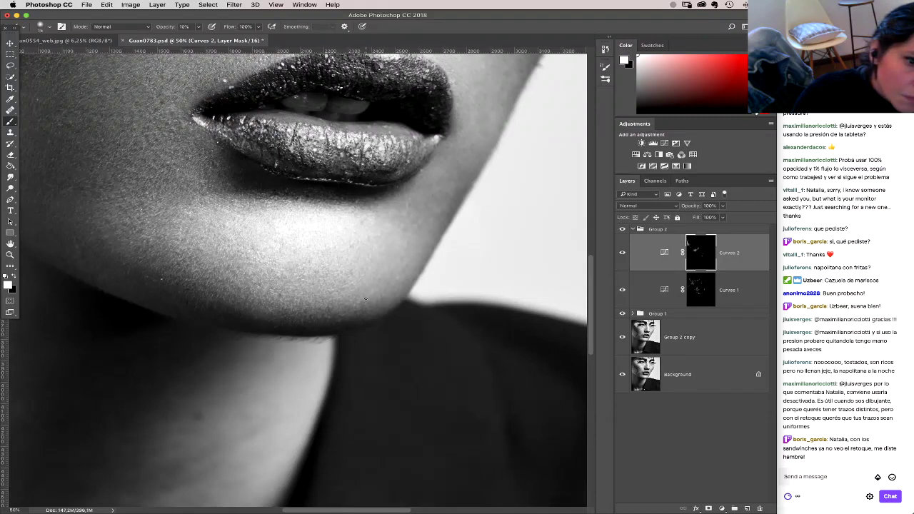
drag(371, 301, 399, 316)
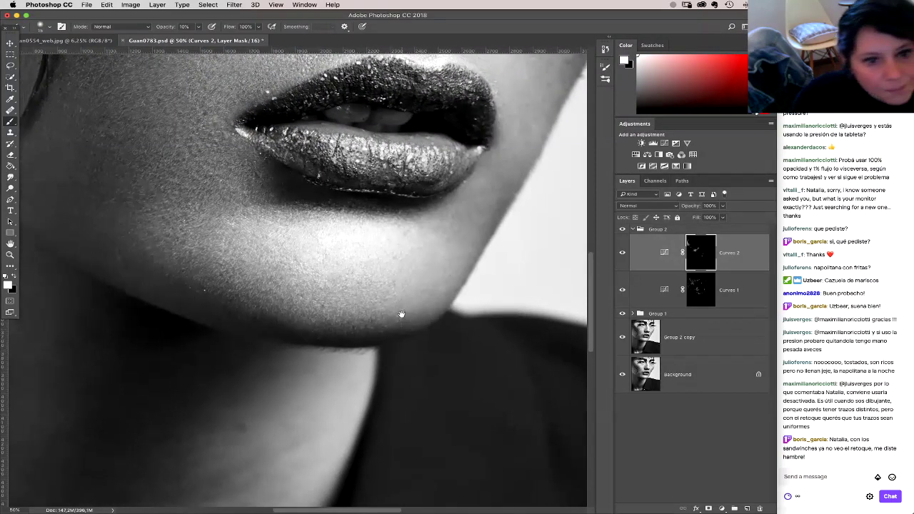
Step: On Group 2 copy, set the Clone Stamp to 100% opacity with a smaller brush
click(676, 337)
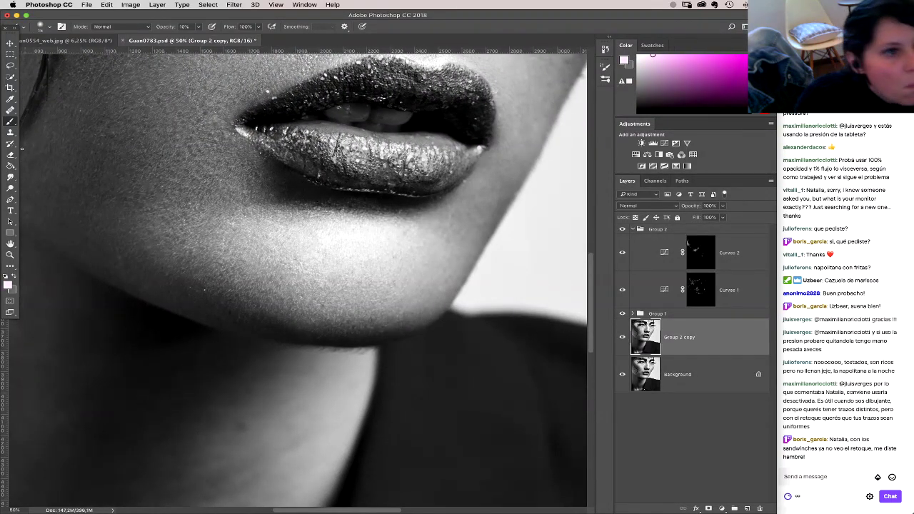
click(10, 132)
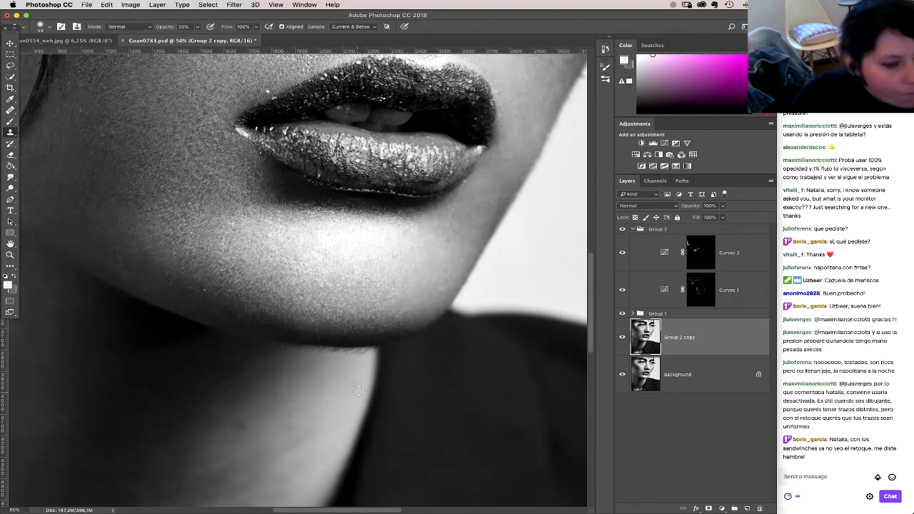
key(0)
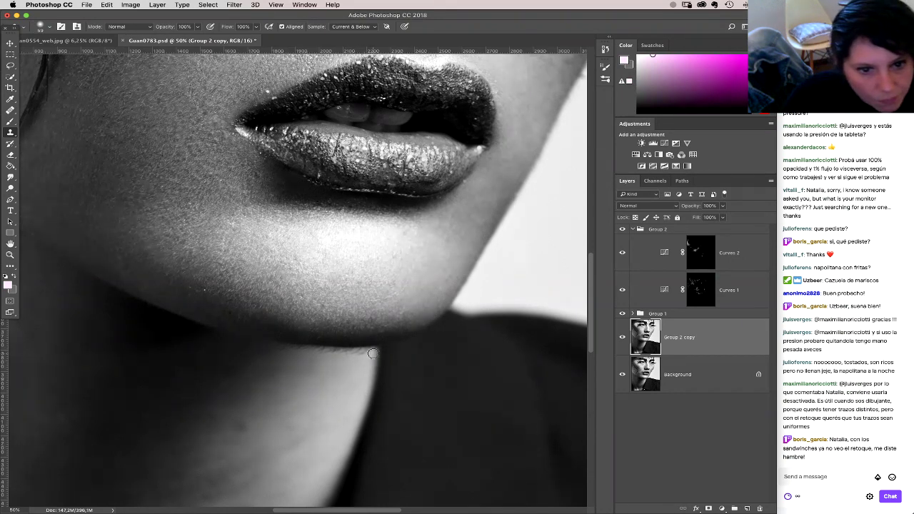
right_click(316, 361)
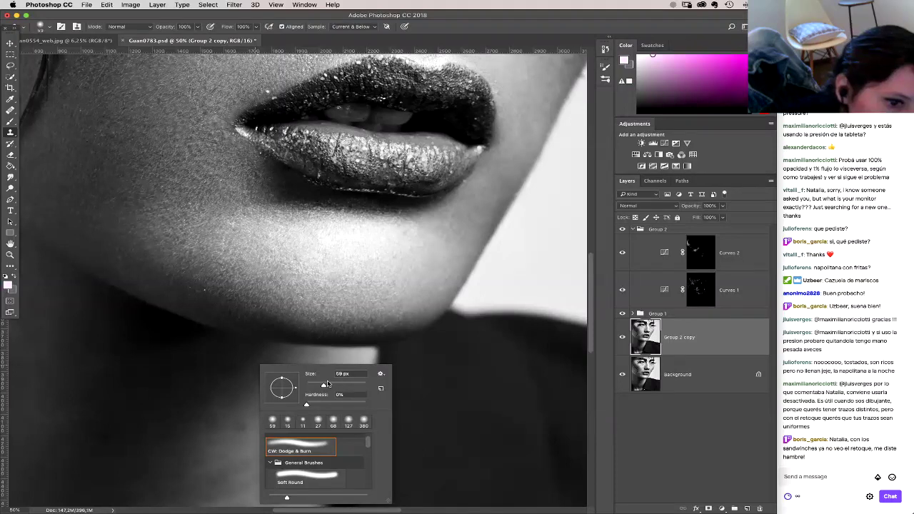
drag(327, 384, 314, 384)
click(253, 361)
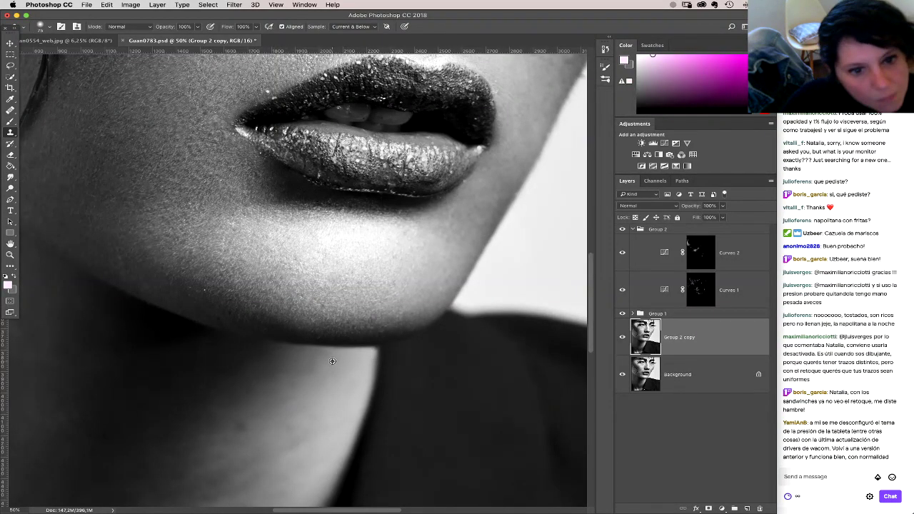
scroll(342, 385, up, 2)
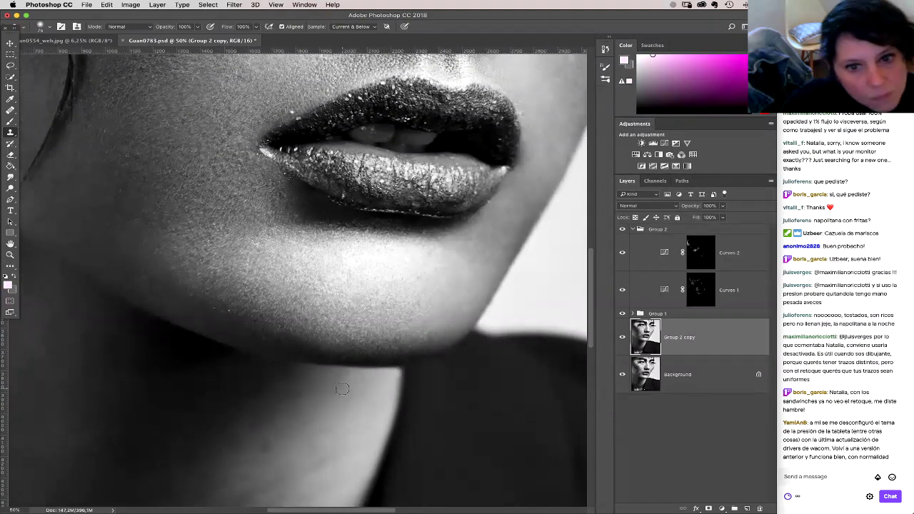
Step: Toggle and solo the Group 2 copy layer to compare its retouching against the full stack
scroll(347, 378, down, 5)
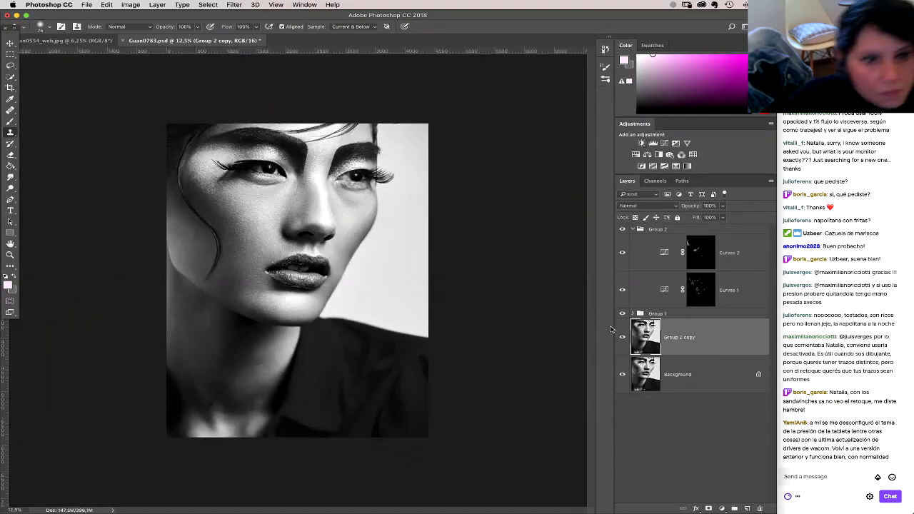
click(623, 337)
click(623, 338)
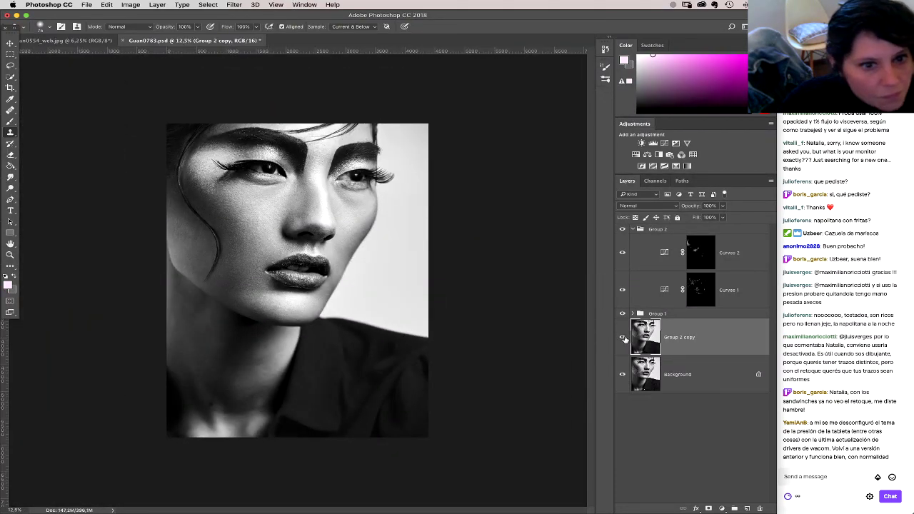
click(623, 337)
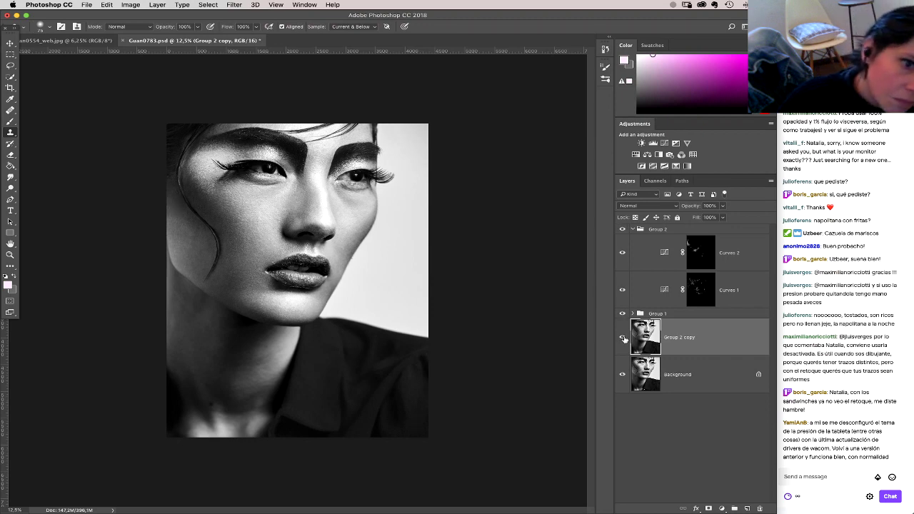
click(623, 337)
alt+click(623, 338)
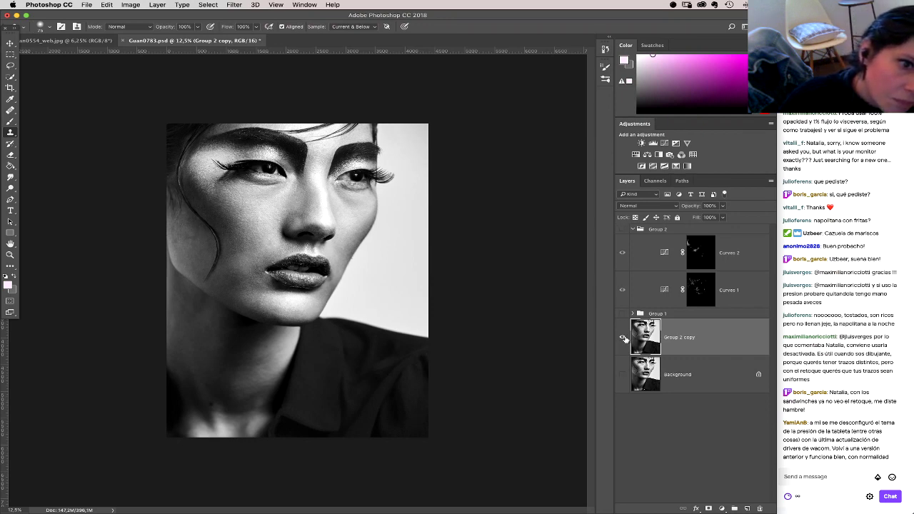
alt+click(624, 338)
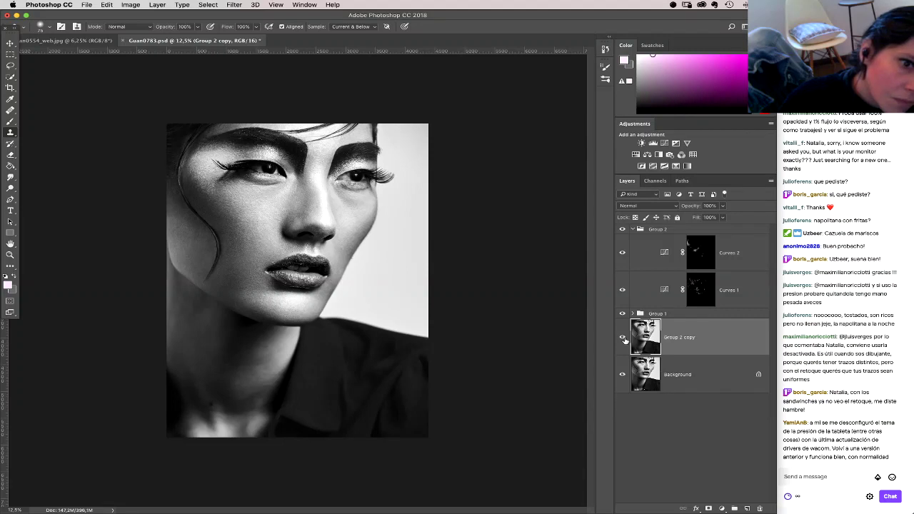
alt+click(623, 337)
alt+click(623, 338)
Step: Solo Group 2 copy a few more times, restore all layers, and target the Curves 1 mask
alt+click(623, 338)
alt+click(623, 338)
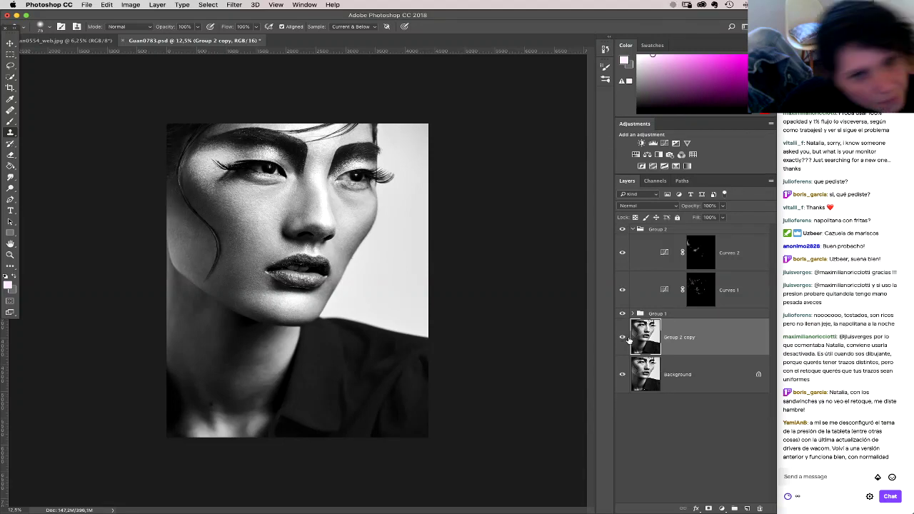
alt+click(623, 337)
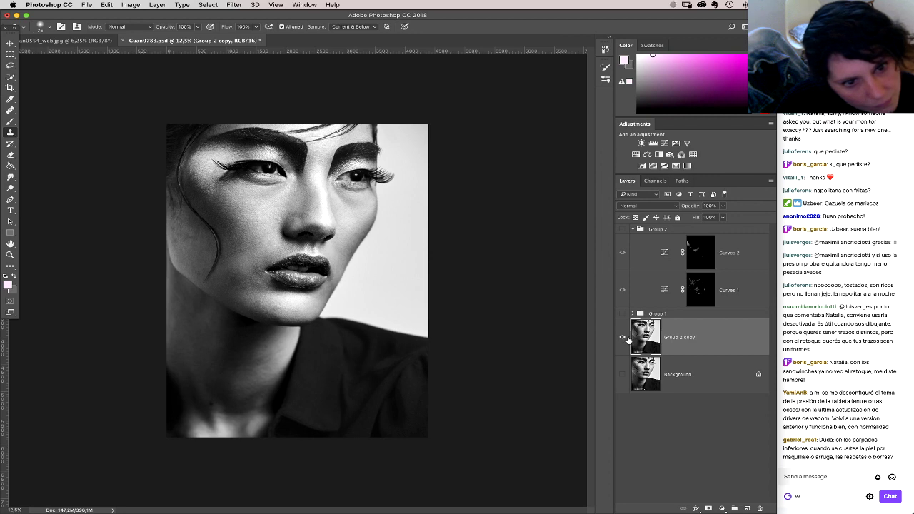
alt+click(623, 338)
alt+click(623, 338)
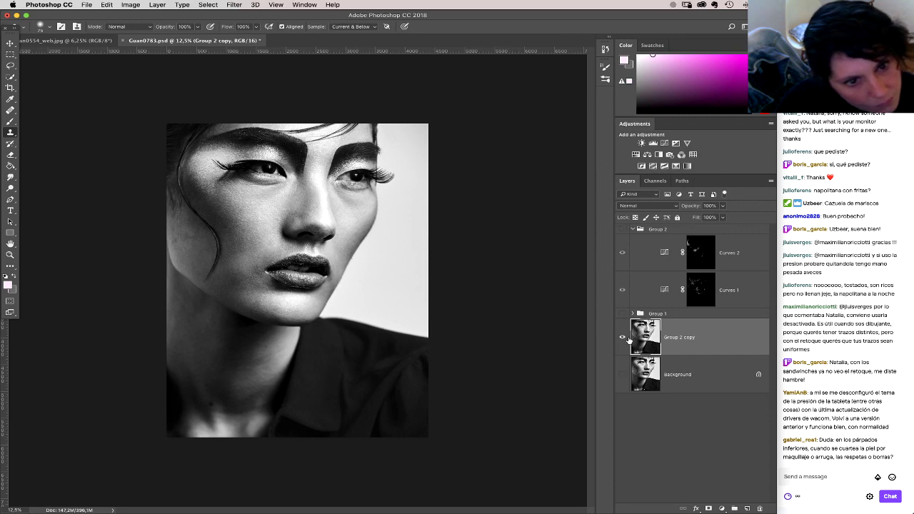
alt+click(623, 337)
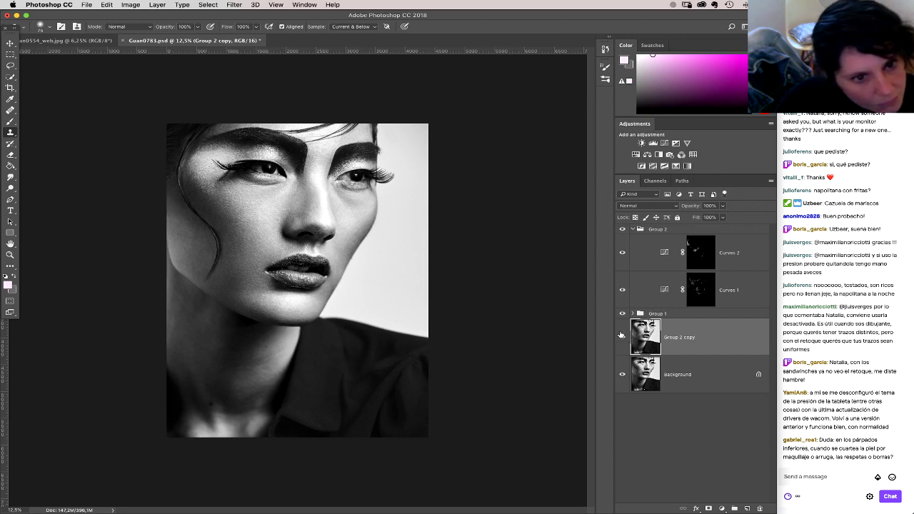
click(697, 293)
Step: Switch to the Brush, set it to 36 px, then enlarge it to 78 px
key(b)
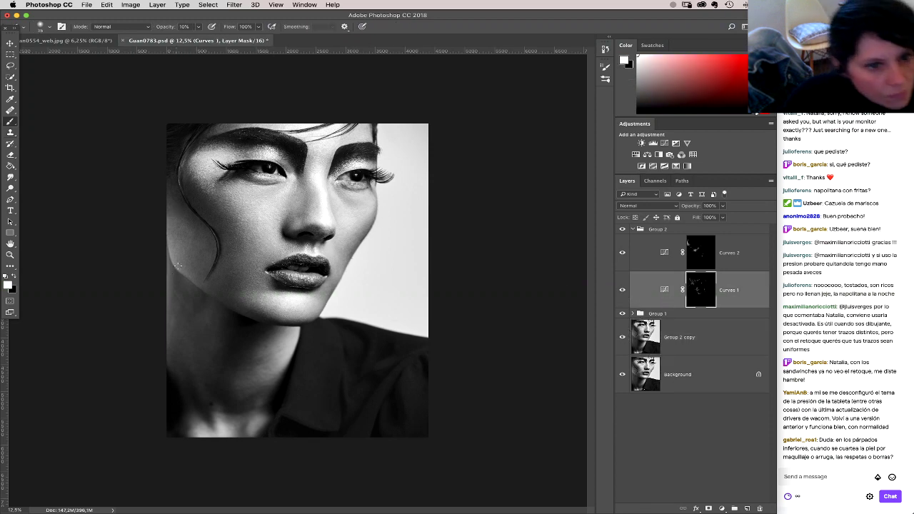
right_click(178, 277)
text(36)
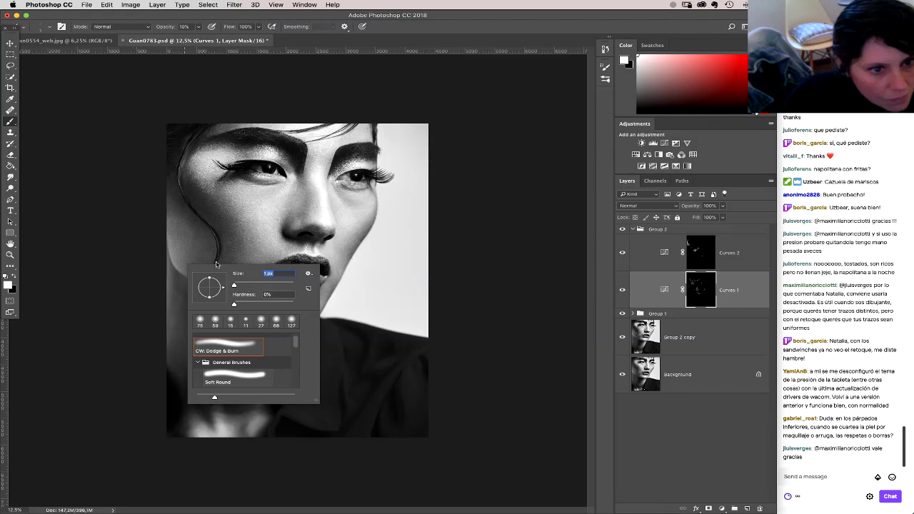
key(Return)
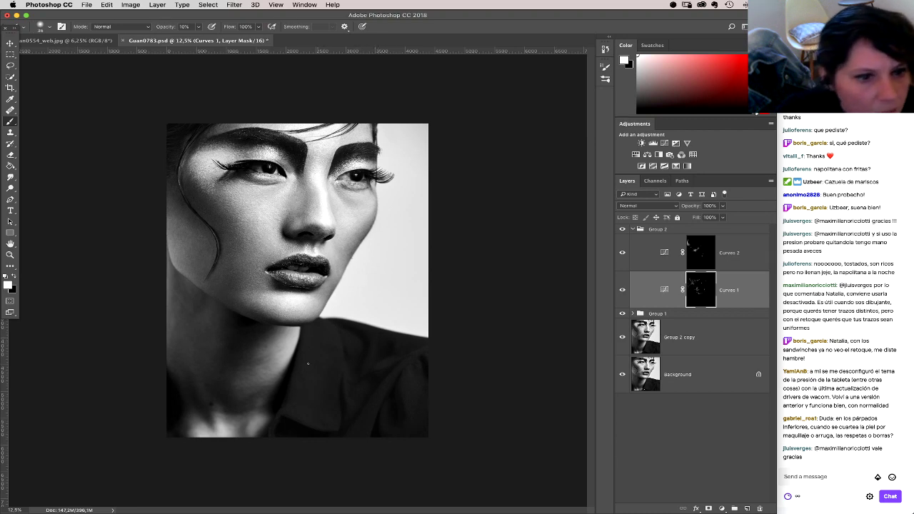
right_click(351, 392)
drag(350, 382, 358, 382)
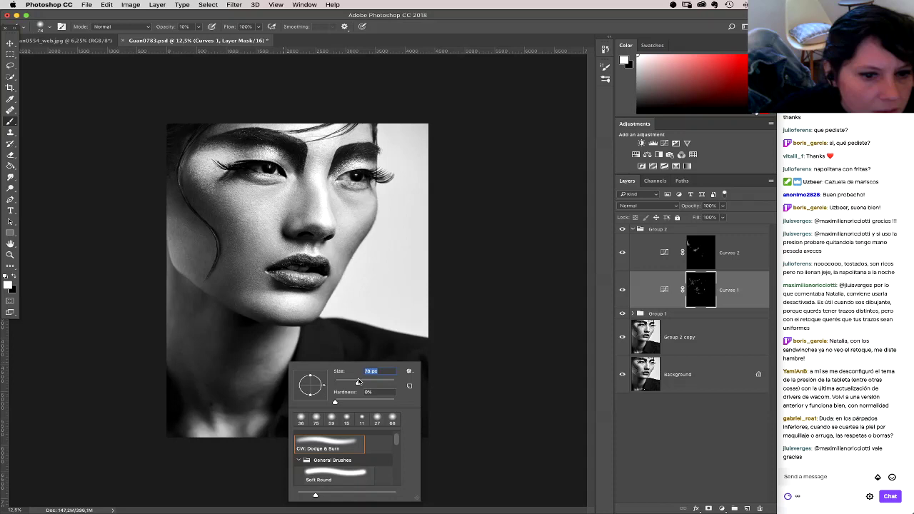
Step: Paint soft tone over the neck on the Curves 2 mask
click(703, 254)
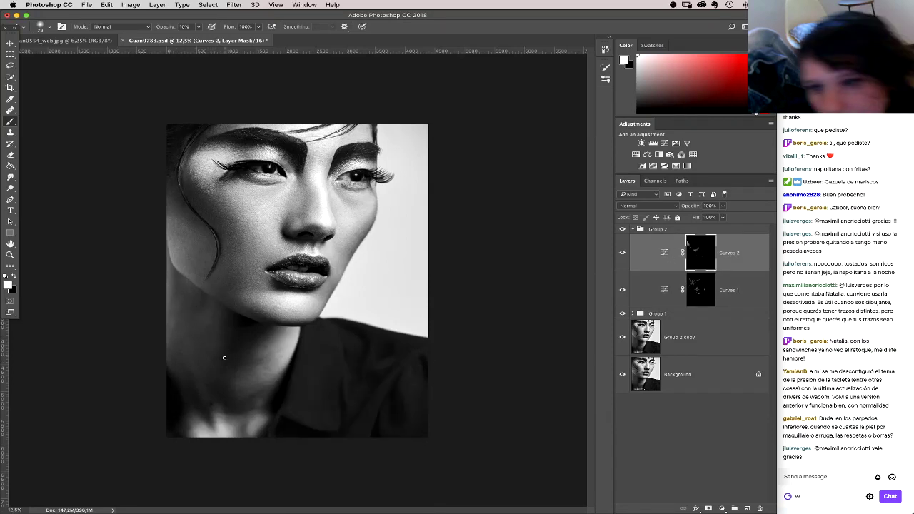
drag(224, 358, 223, 367)
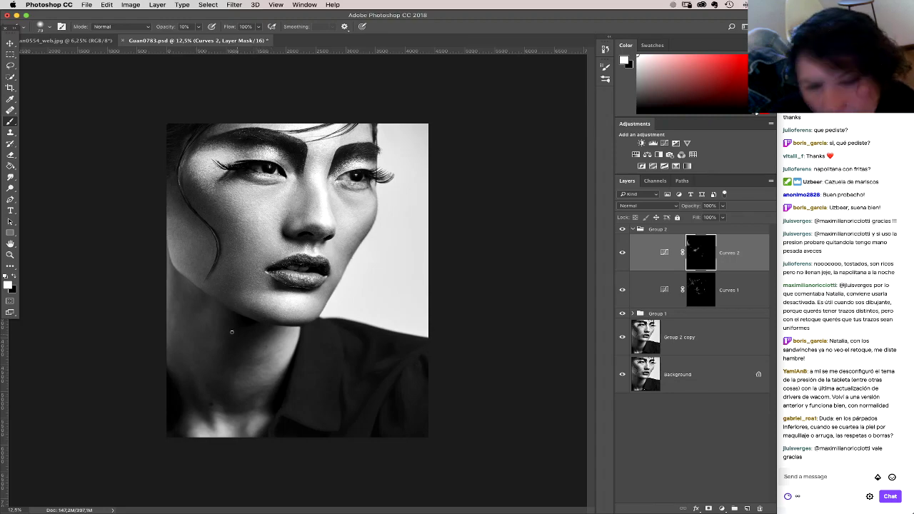
click(10, 254)
Step: Zoom in on the eye and set the Clone Stamp to Lighten mode on Group 2 copy
click(294, 207)
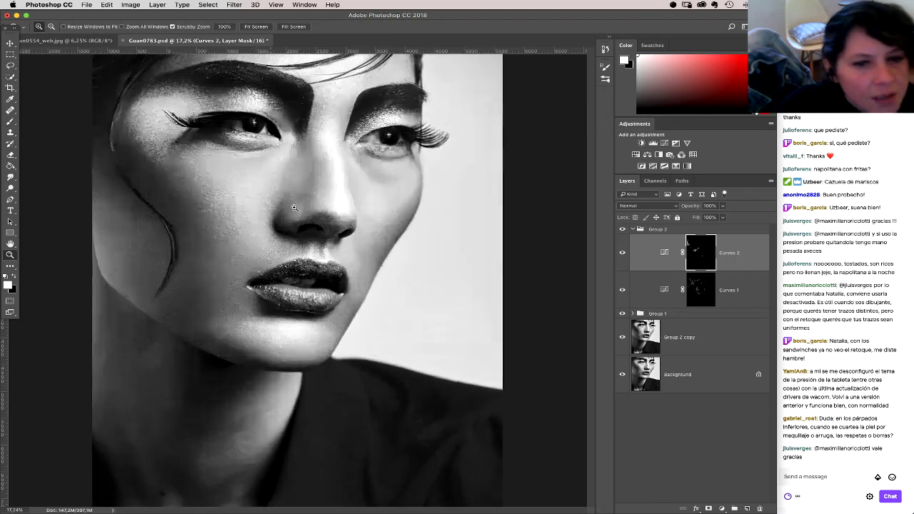
drag(294, 207, 323, 280)
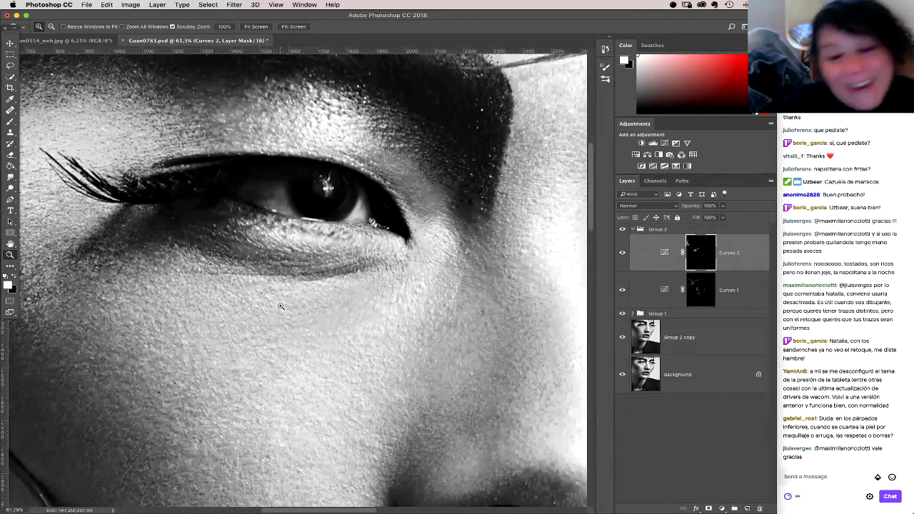
click(10, 132)
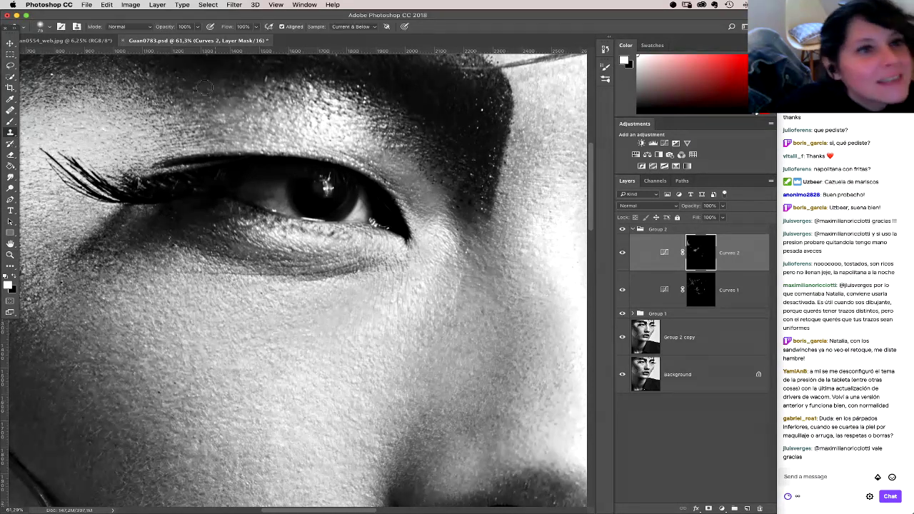
click(135, 27)
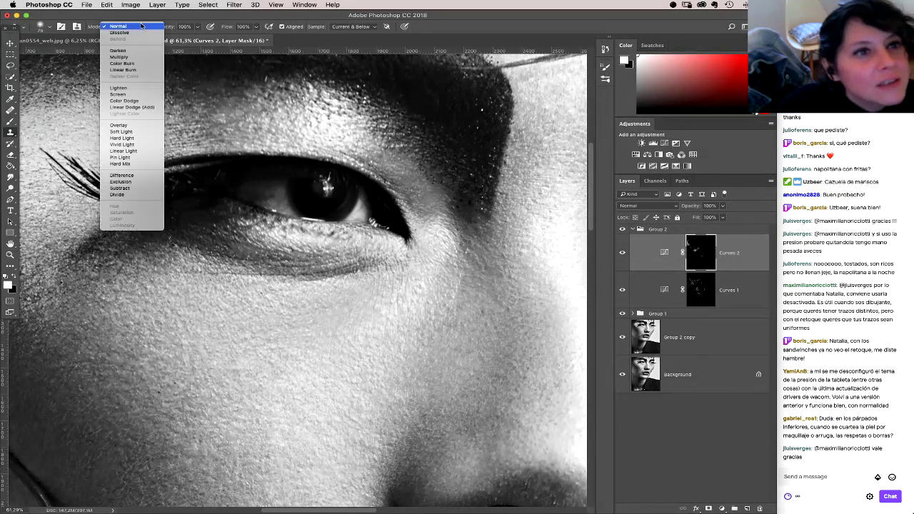
click(134, 89)
click(672, 335)
Step: Clone lighter skin along the dark strip under the lower eyelid
right_click(227, 272)
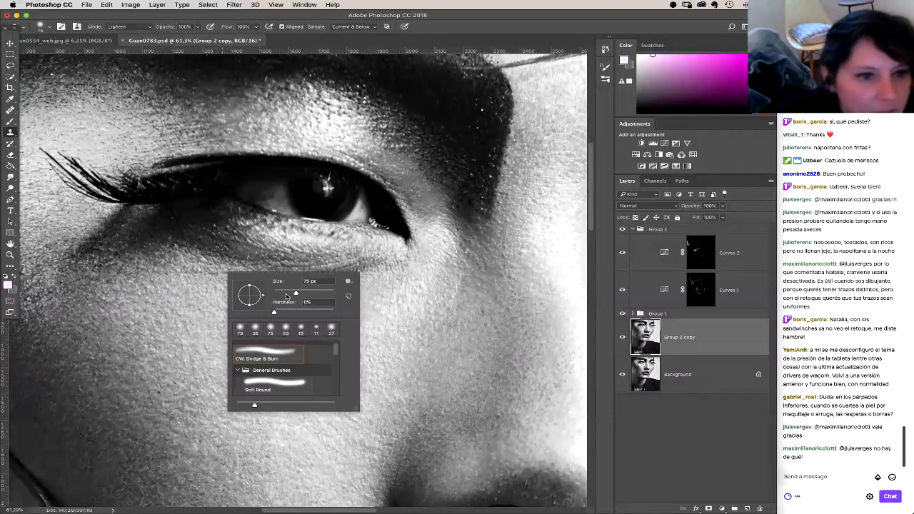
click(191, 278)
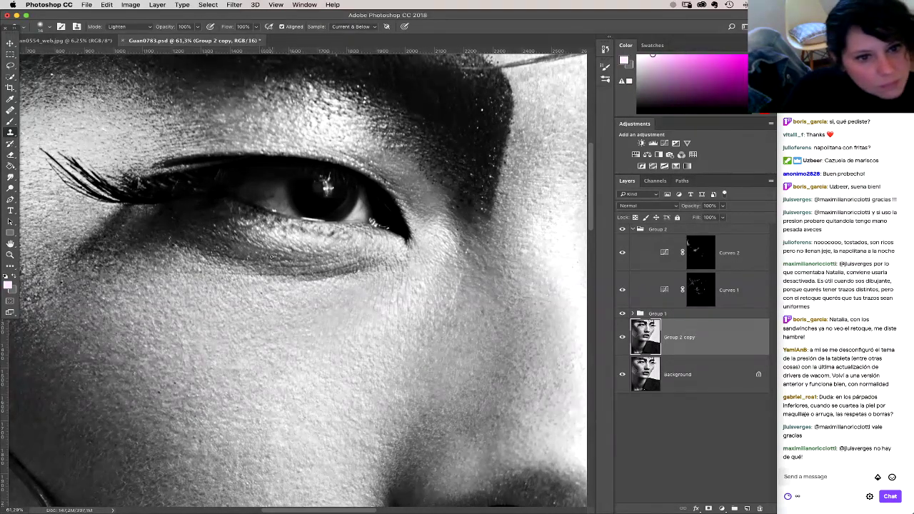
drag(284, 261, 321, 272)
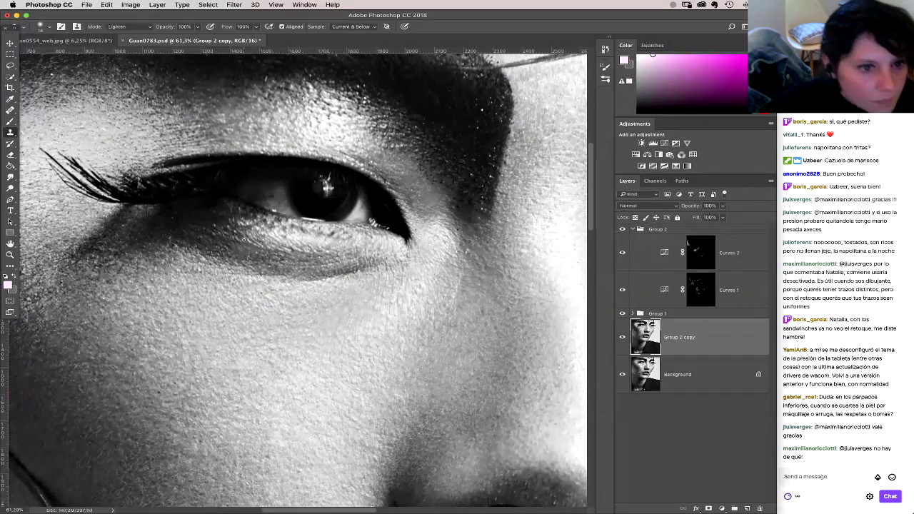
Step: Target the Curves 1 mask with the Brush and shrink it to 3 px
click(700, 290)
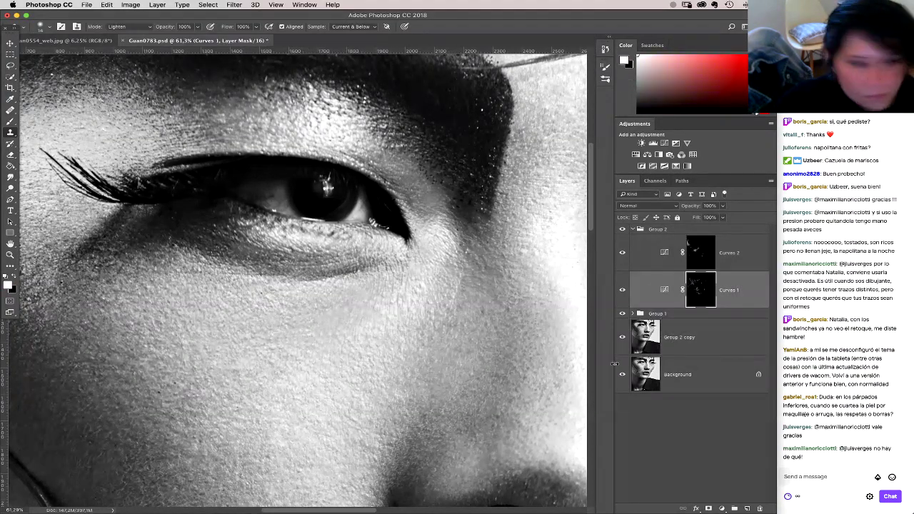
key(b)
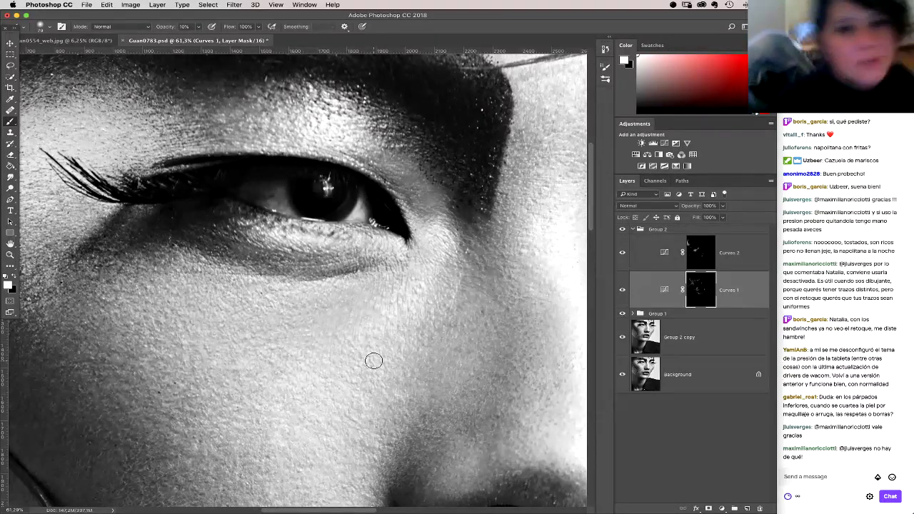
right_click(308, 332)
click(355, 352)
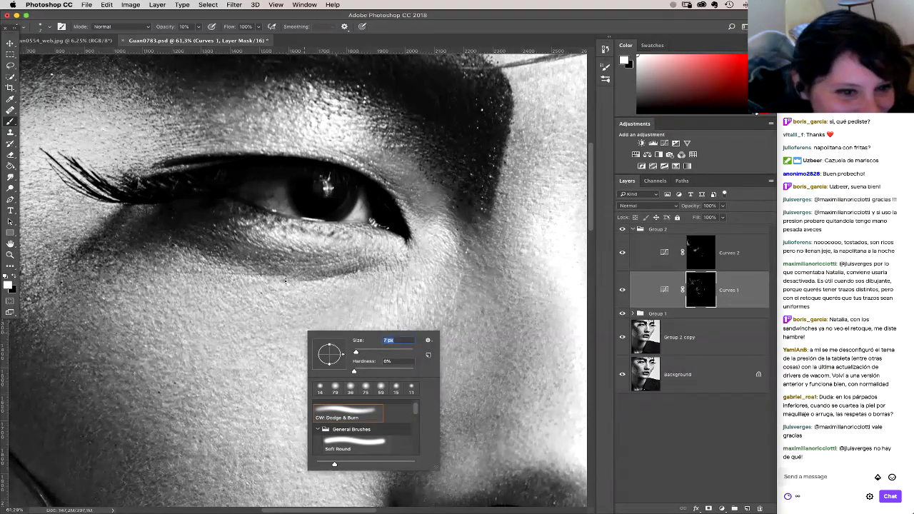
click(283, 279)
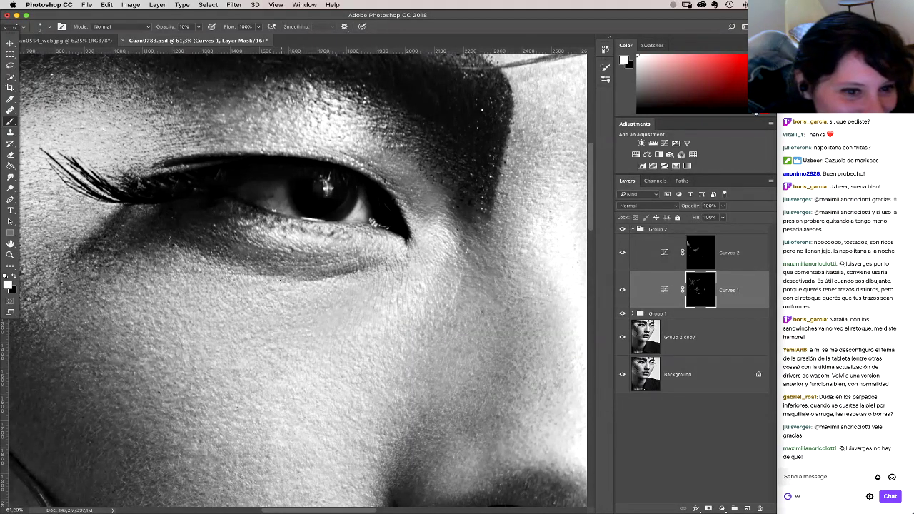
scroll(328, 279, left, 5)
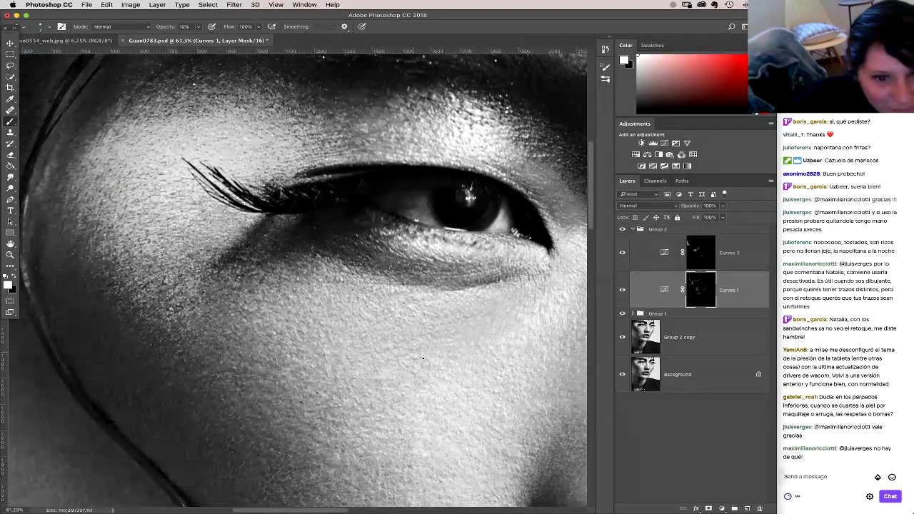
Step: Set the brush to 11 px, return to the Curves 1 mask, and zoom to 100% on the eye
click(728, 264)
right_click(433, 341)
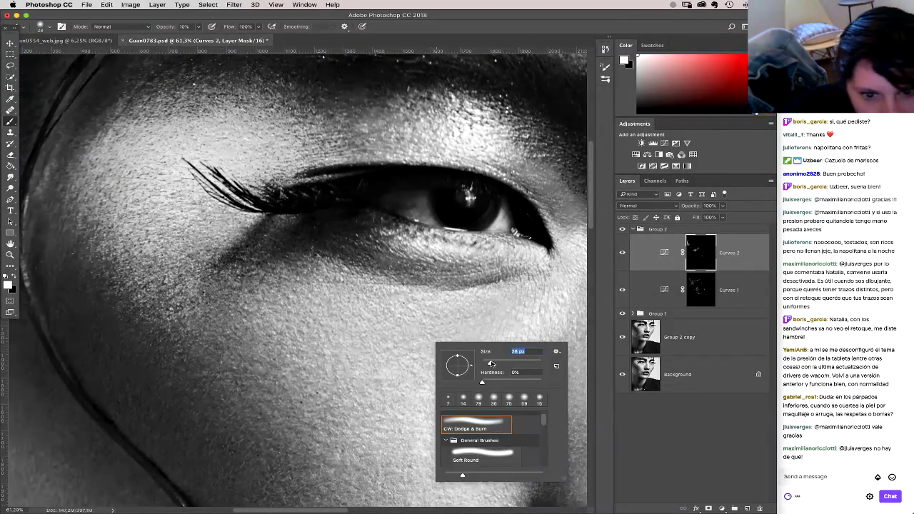
click(380, 286)
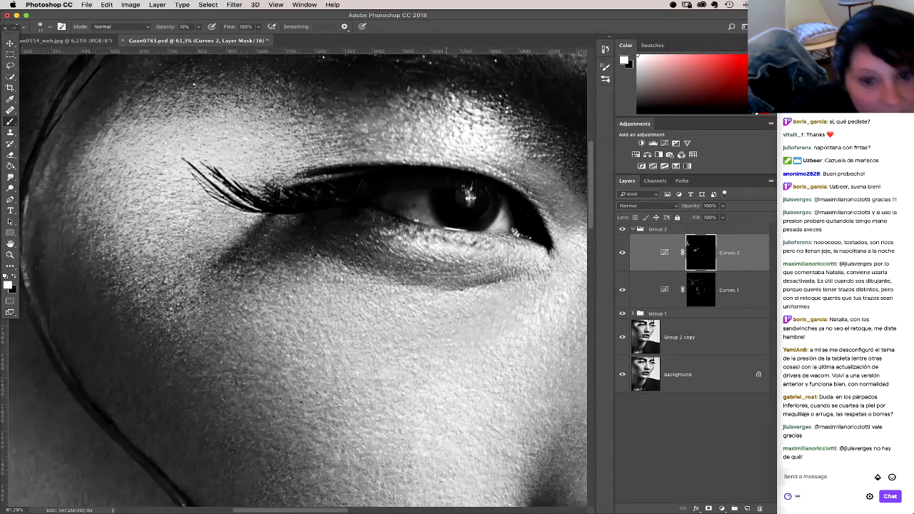
key(alt+bracketleft)
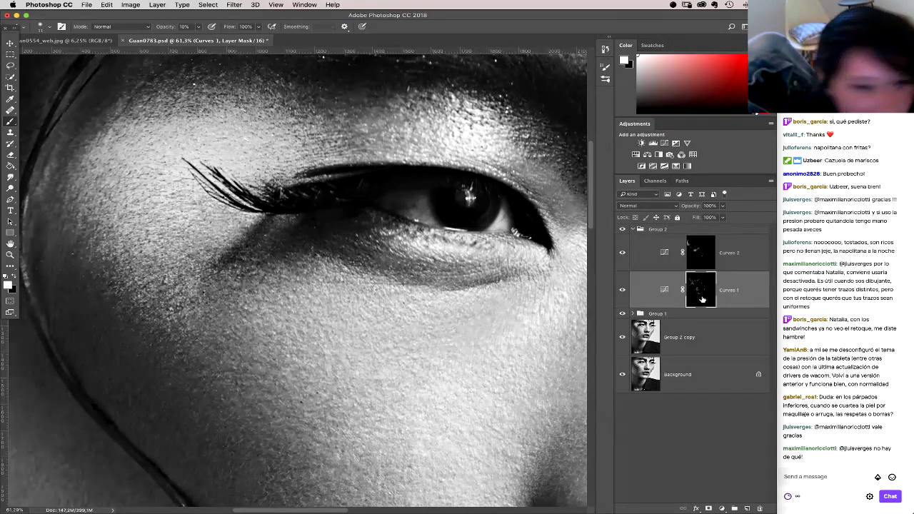
key(super+1)
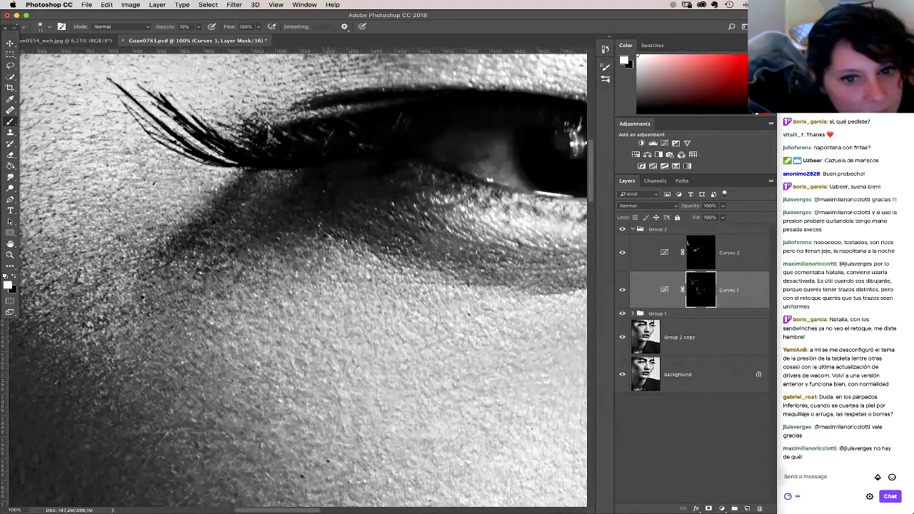
drag(357, 254, 194, 268)
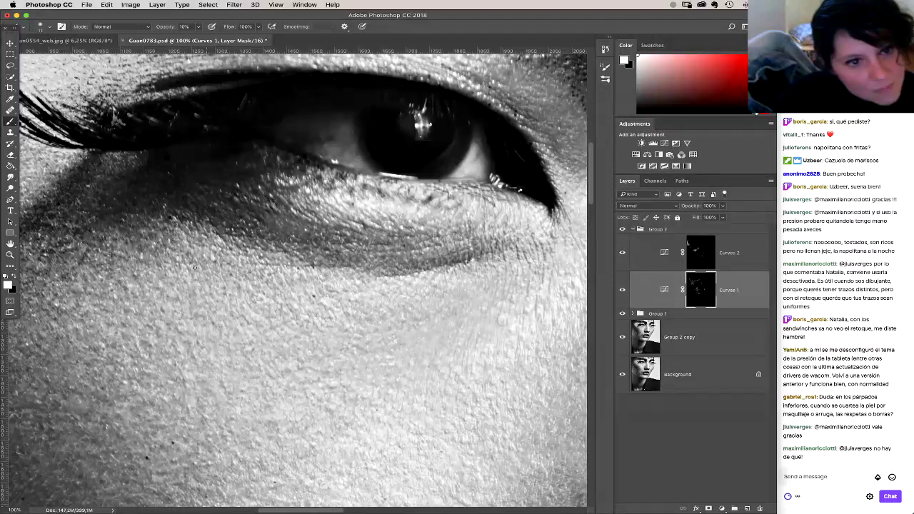
right_click(367, 269)
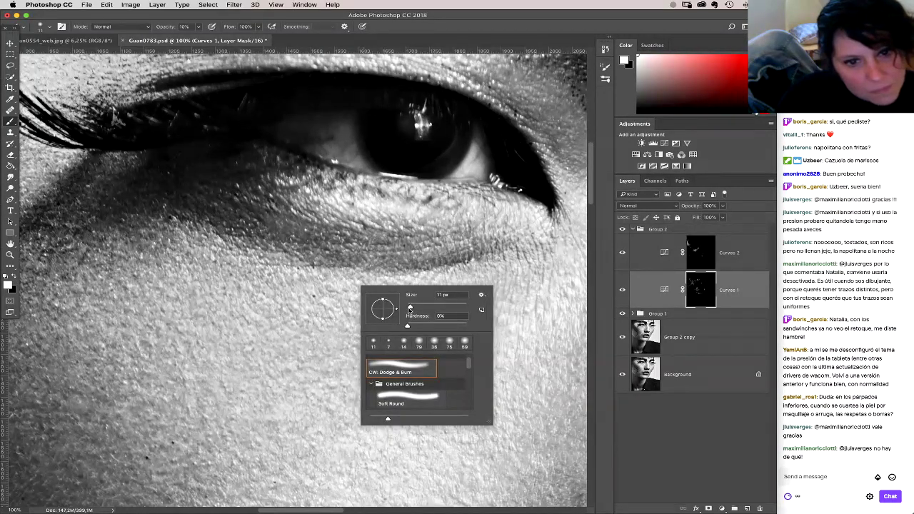
key(Return)
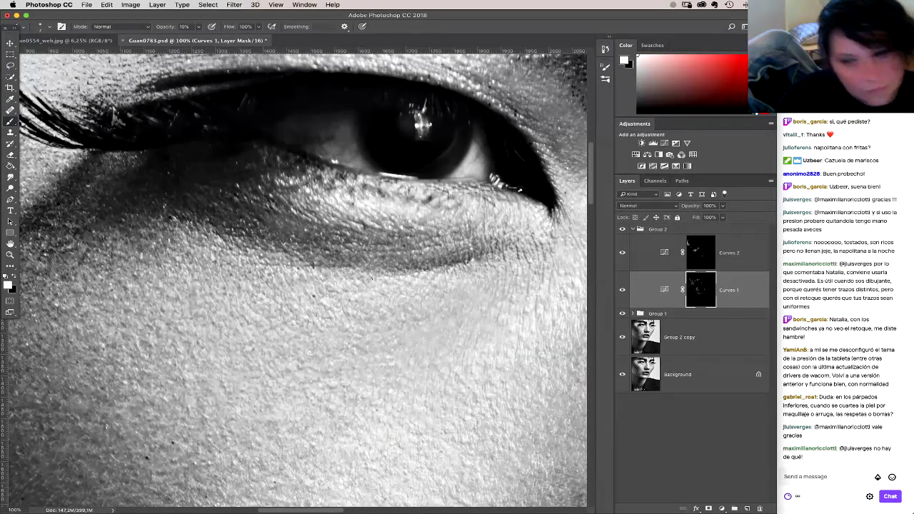
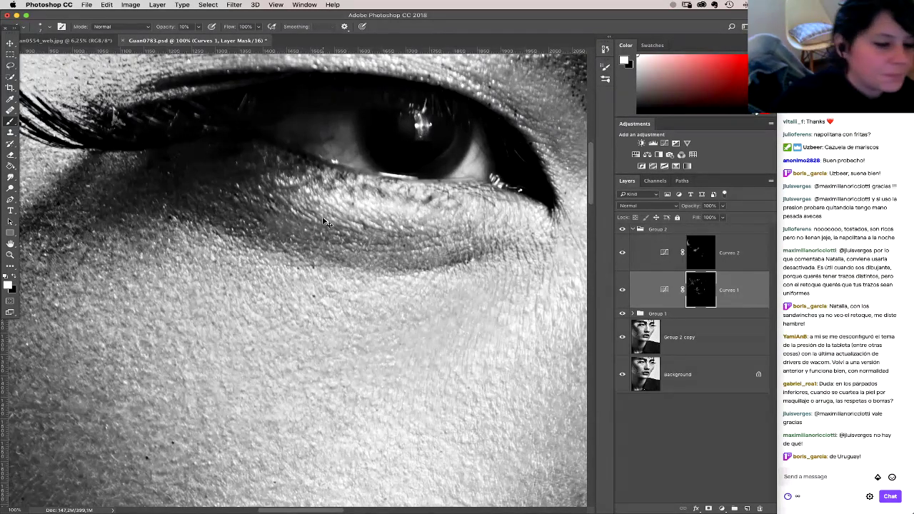
Step: Zoom out to 33.3% and set the brush to 11 px at 20% opacity for the Curves 1 mask
key(super+minus)
key(super+minus)
key(super+minus)
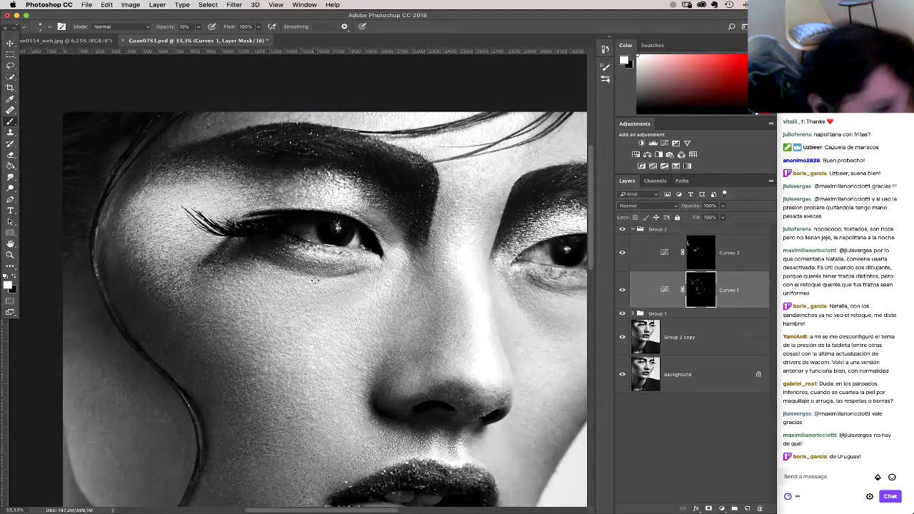
key(2)
right_click(297, 278)
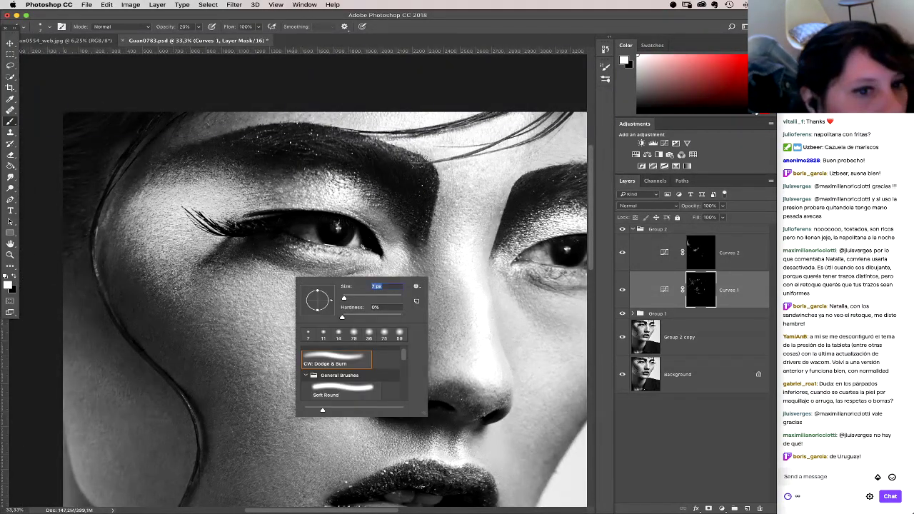
key(Return)
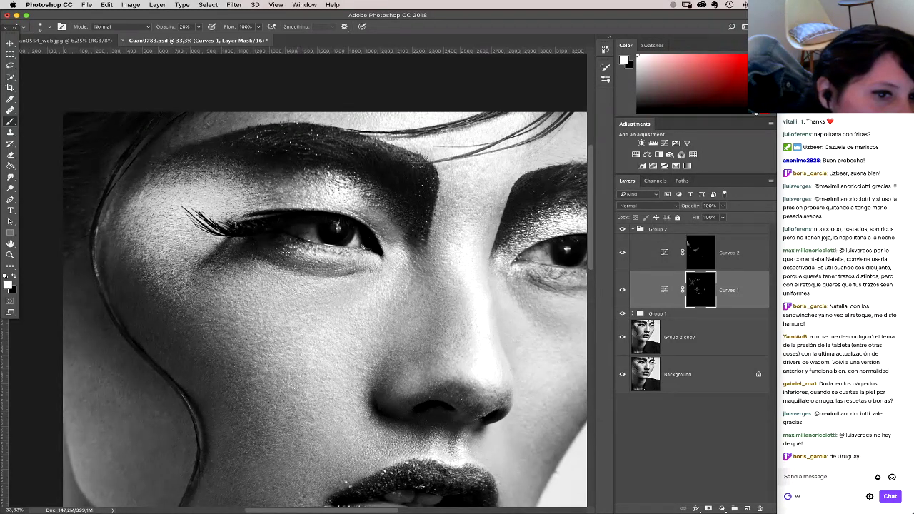
right_click(299, 263)
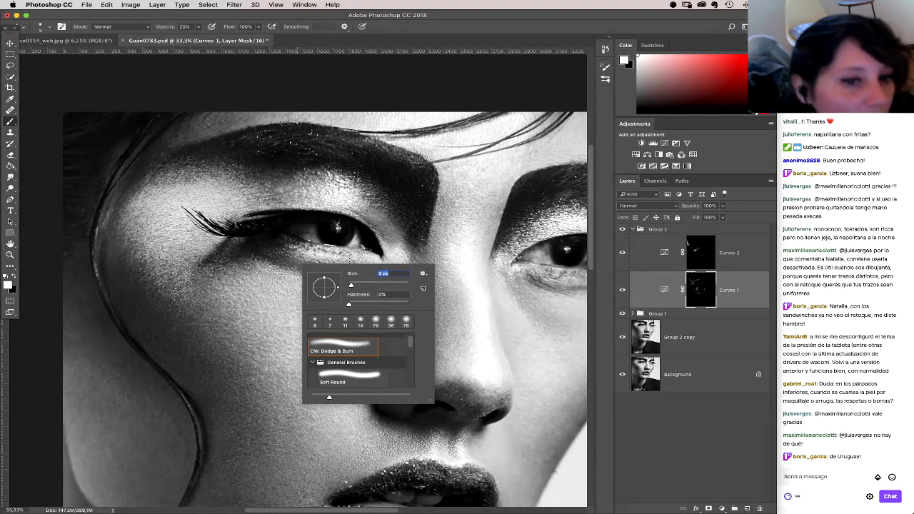
key(Return)
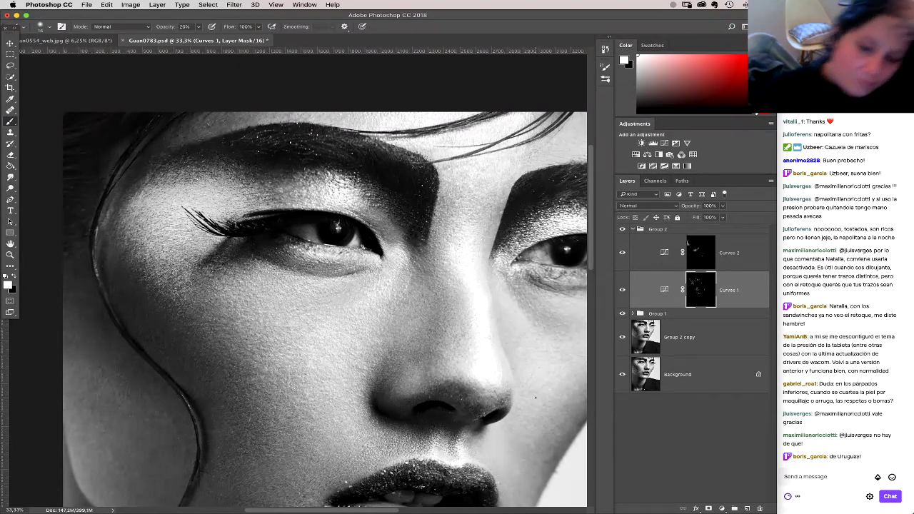
Step: Zoom out to 12.5% and toggle the Background's visibility to compare the retouch against the original
drag(367, 324, 378, 298)
key(super+minus)
key(super+minus)
key(super+minus)
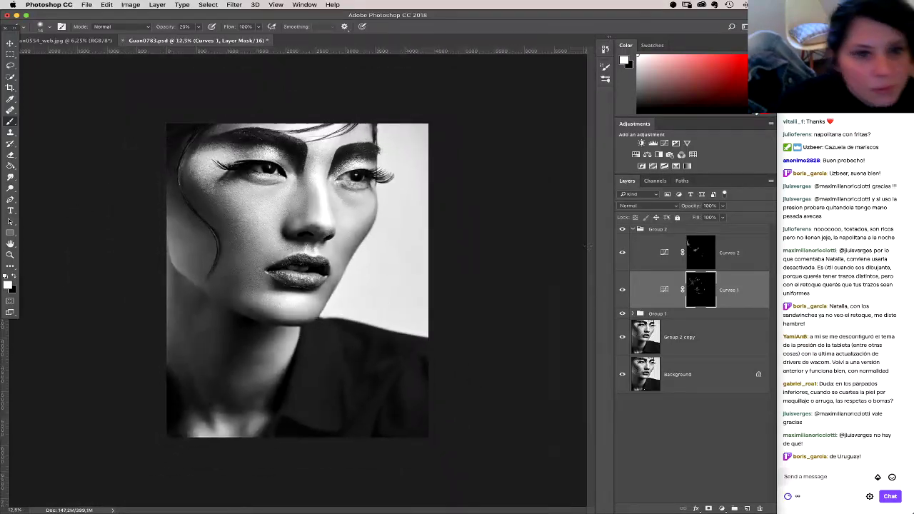
alt+click(621, 374)
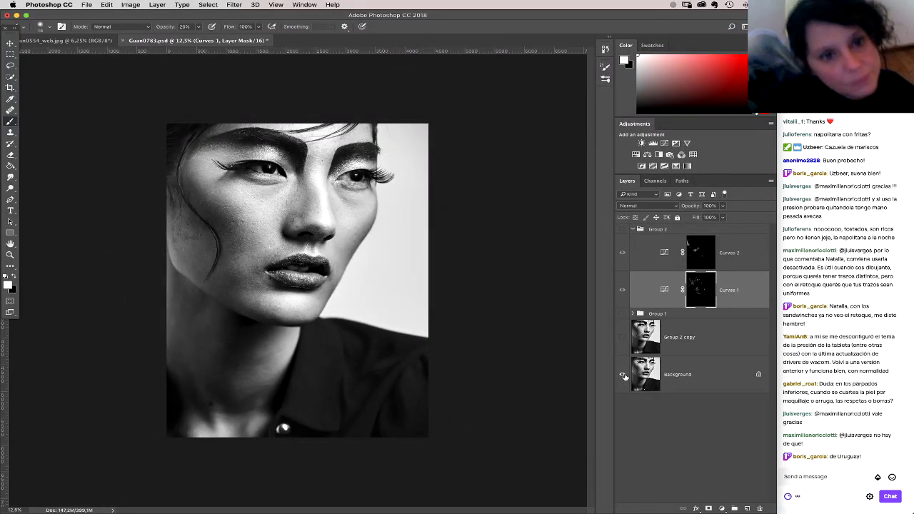
alt+click(622, 374)
alt+click(622, 375)
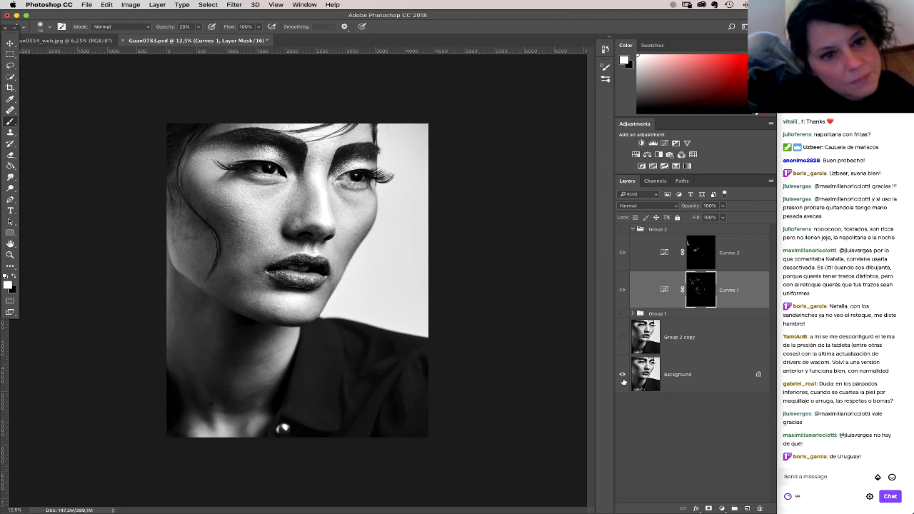
alt+click(622, 379)
alt+click(623, 381)
alt+click(624, 381)
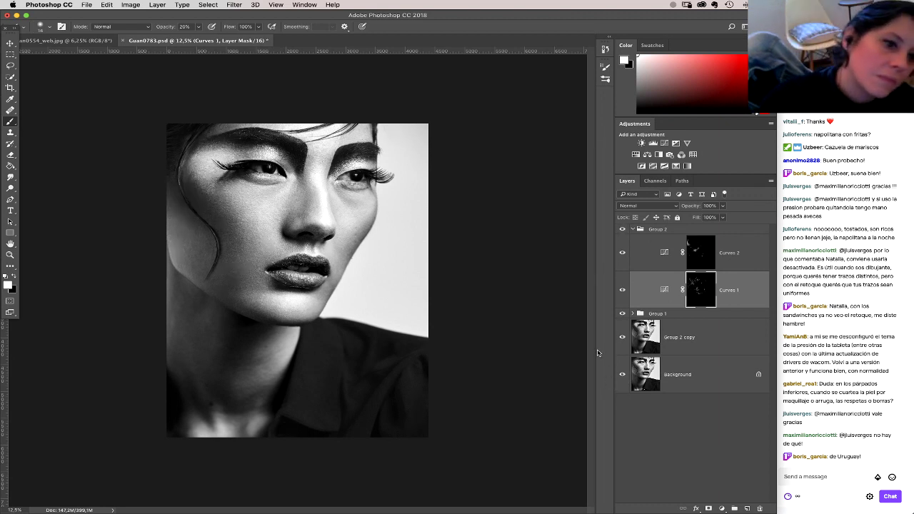
Step: With a 76 px brush, paint faint strokes on the Curves 1 mask near the neck and left edge
right_click(309, 370)
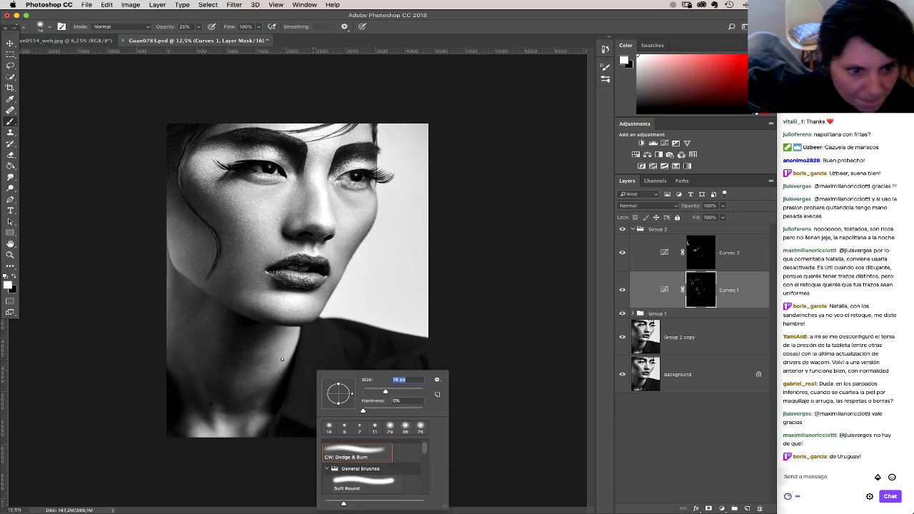
click(251, 363)
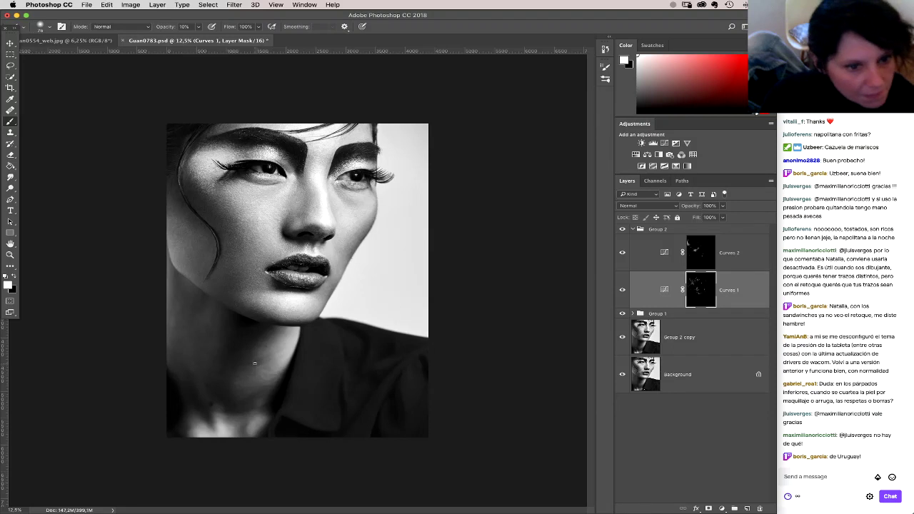
drag(261, 366, 274, 355)
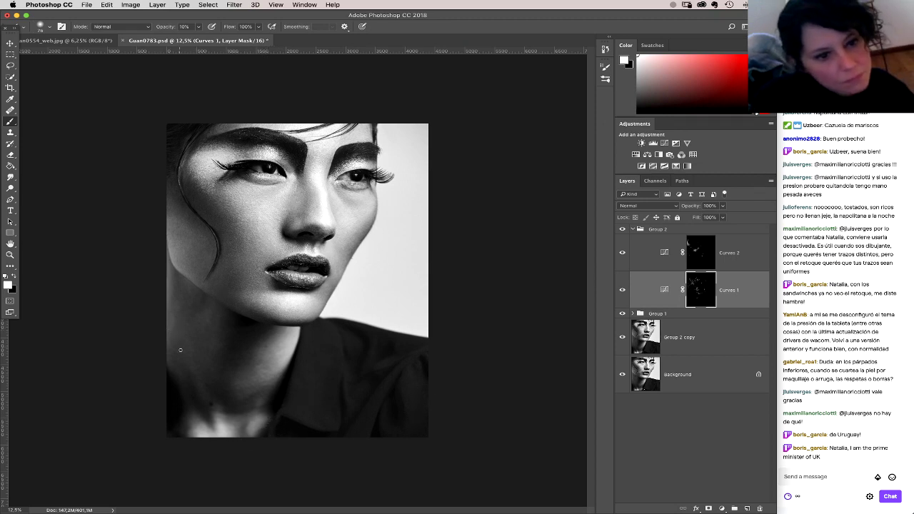
drag(173, 318, 170, 319)
Step: Enlarge the soft brush to 1760 px
right_click(202, 300)
drag(294, 319, 309, 318)
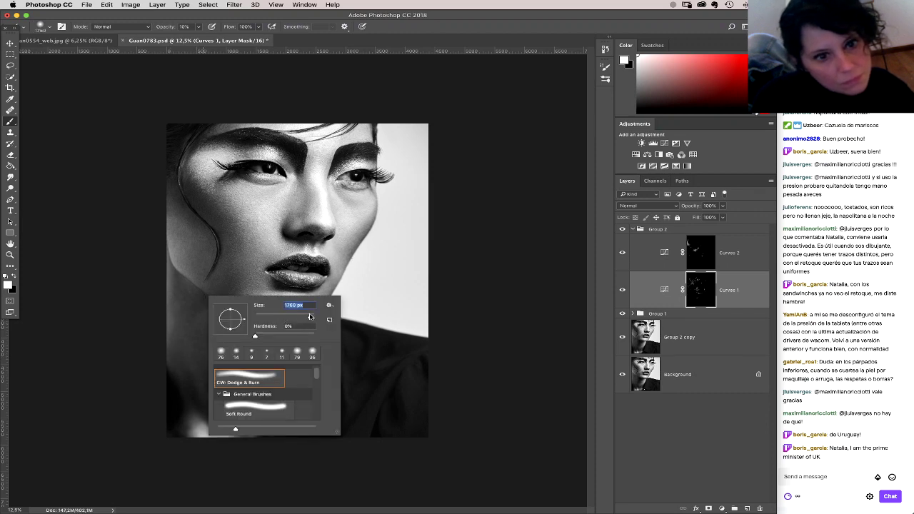
click(122, 280)
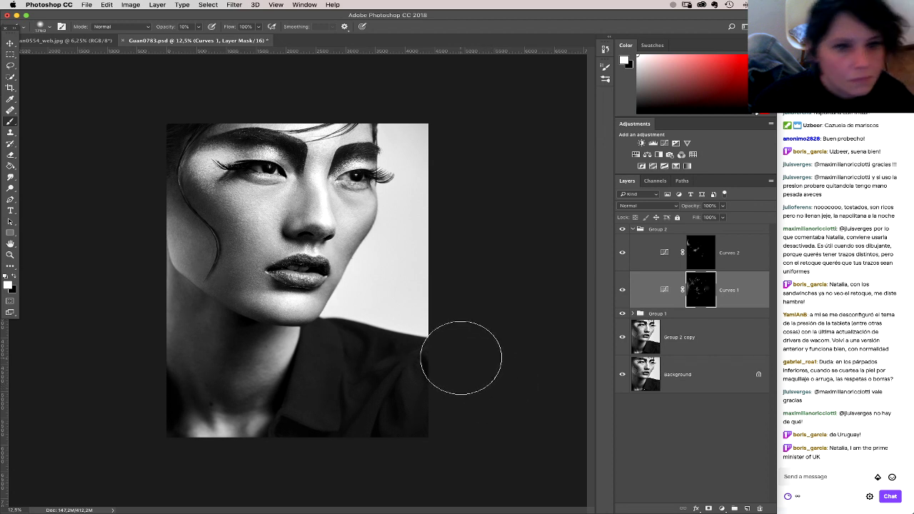
right_click(435, 301)
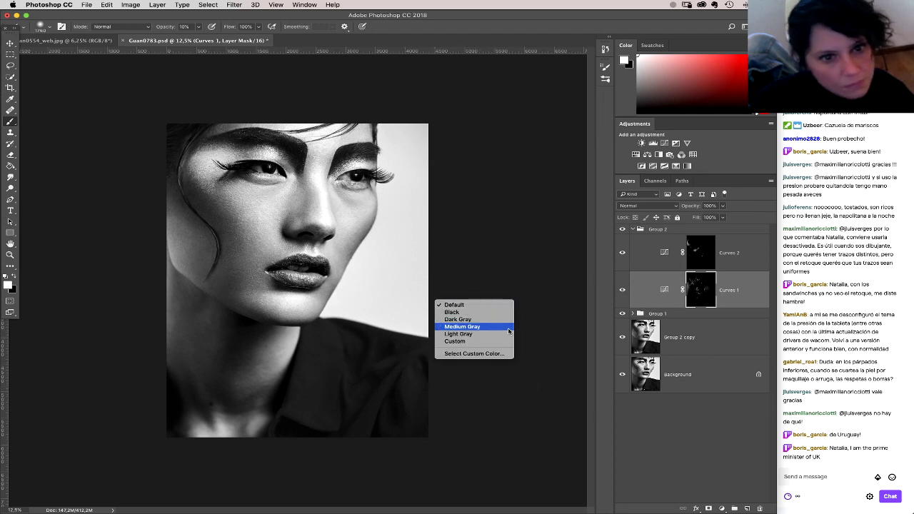
click(705, 262)
Step: Target the Curves 2 mask, zoom to 33.3% on the face, and set a 28 px brush
click(701, 258)
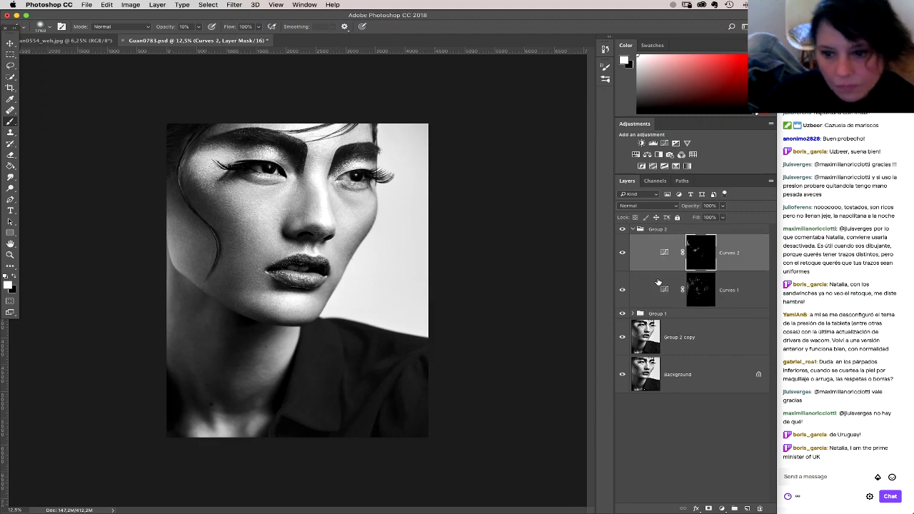
key(super+plus)
key(super+plus)
key(super+plus)
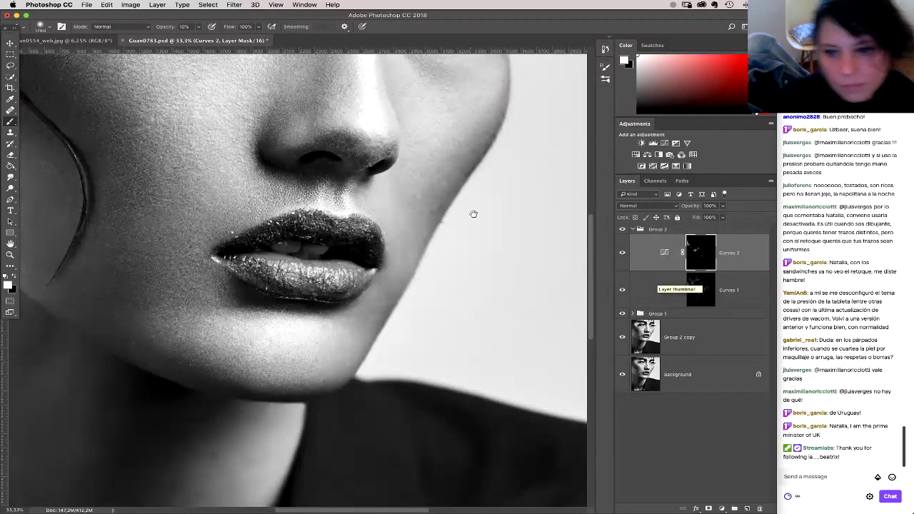
mouse_move(473, 212)
mouse_down()
mouse_move(446, 329)
mouse_move(497, 268)
mouse_up()
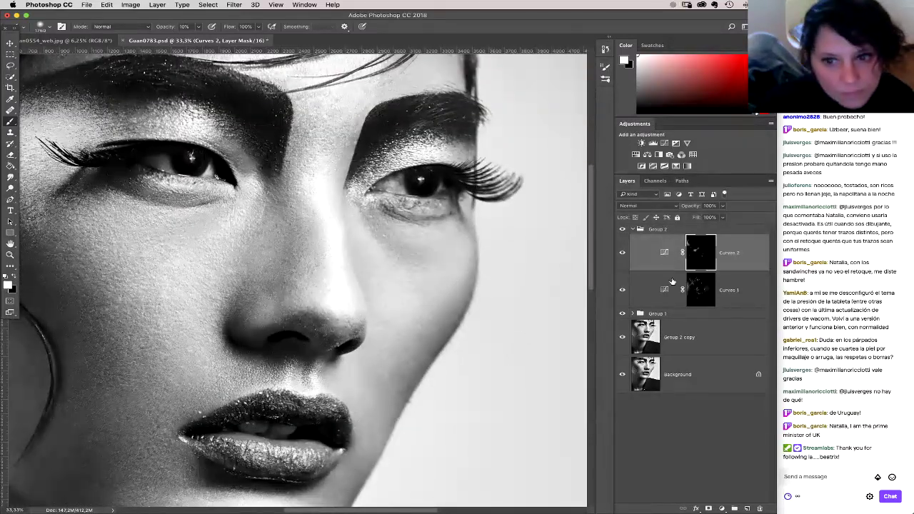
right_click(342, 273)
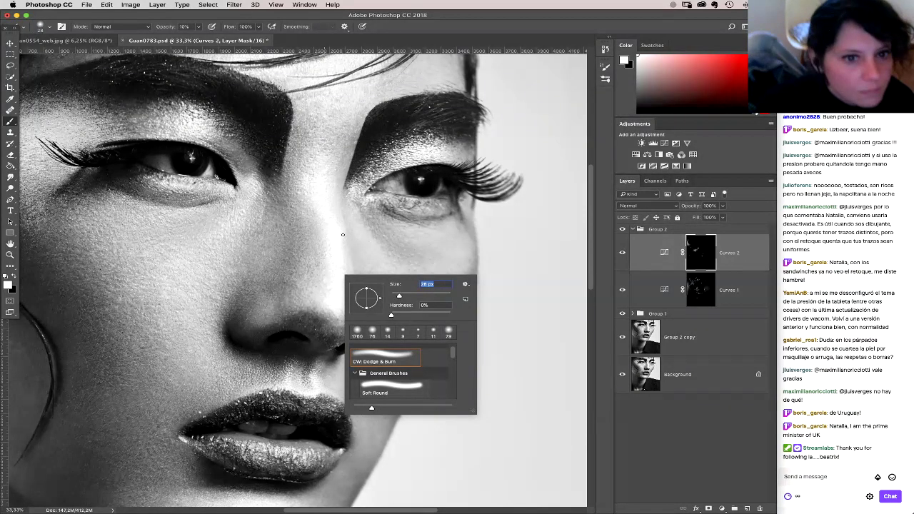
key(Return)
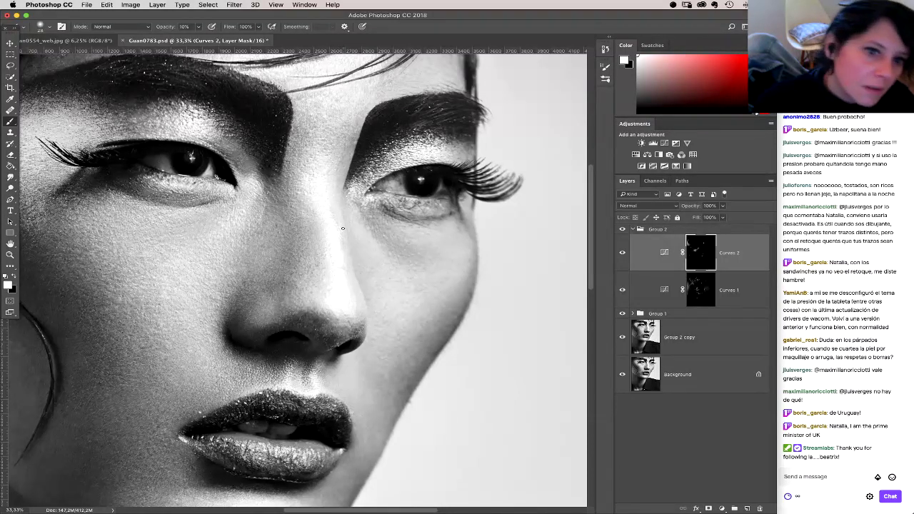
drag(368, 279, 482, 235)
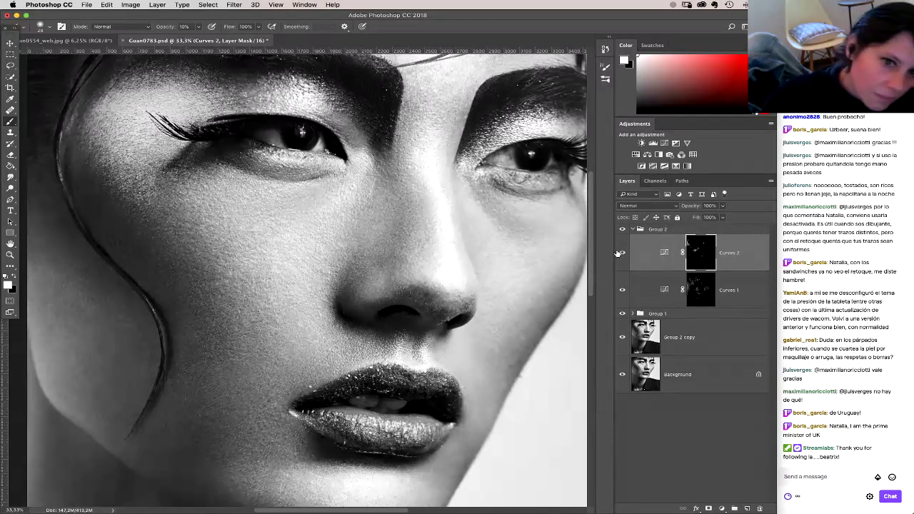
Step: Make black the painting colour, set the brush opacity to 34%, and adjust the brush size
key(e)
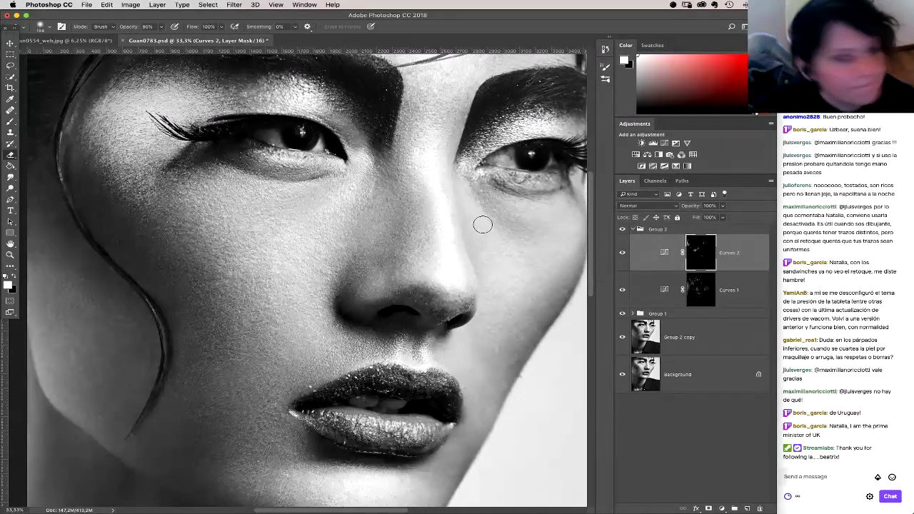
key(b)
key(x)
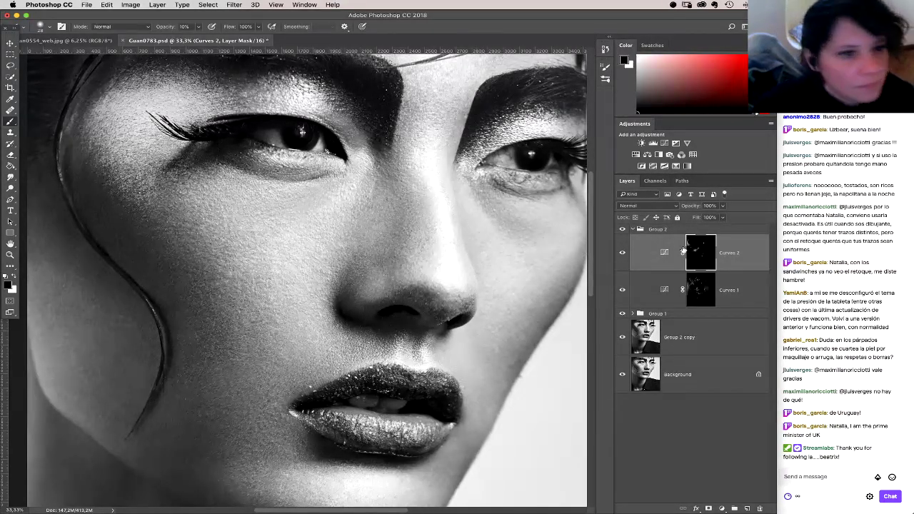
key(3)
key(4)
right_click(488, 196)
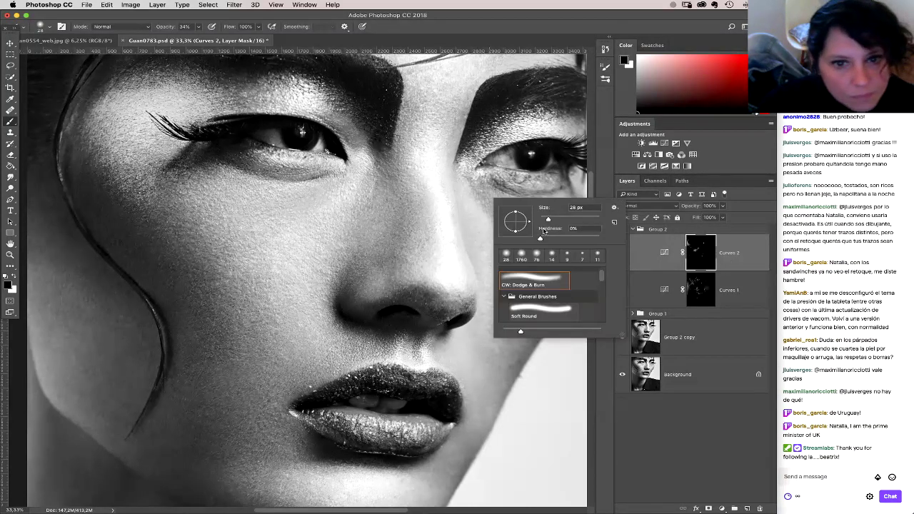
drag(544, 232, 564, 225)
key(Return)
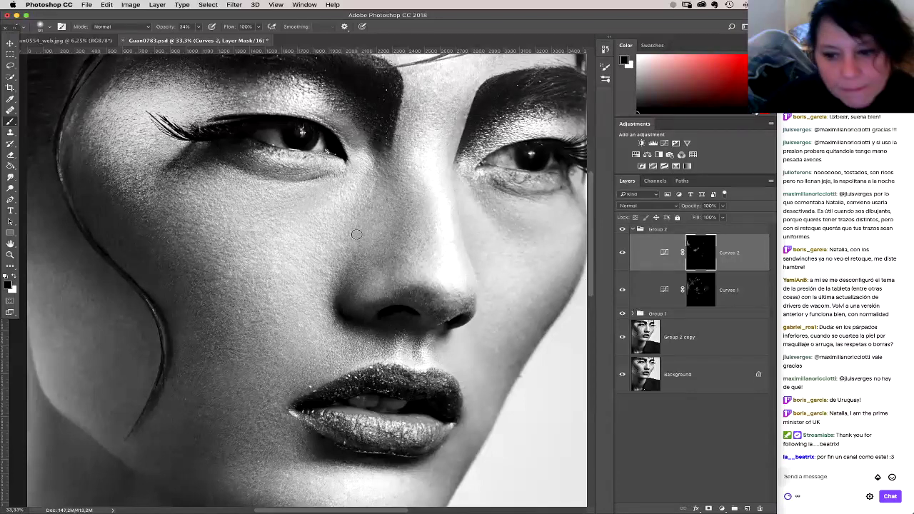
Step: Target the Curves 1 mask with white paint and zoom to 100% on the under-eye area
scroll(327, 243, up, 5)
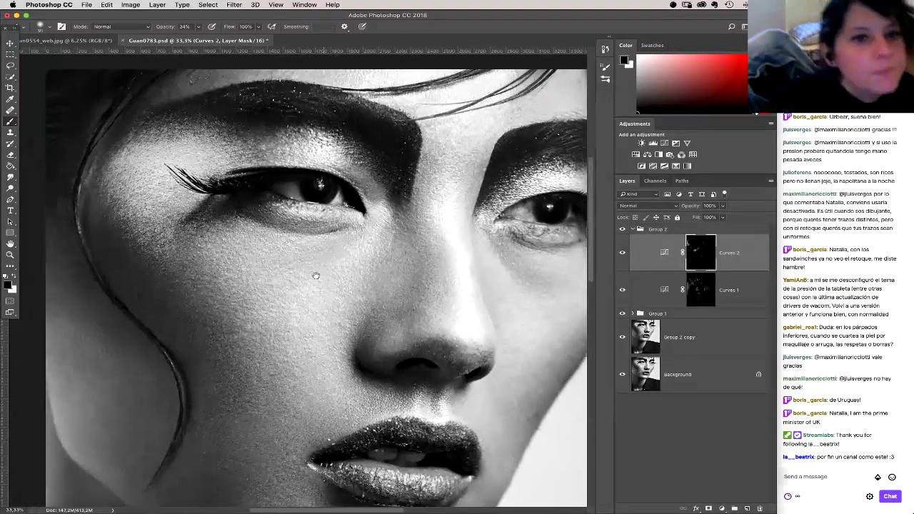
click(703, 291)
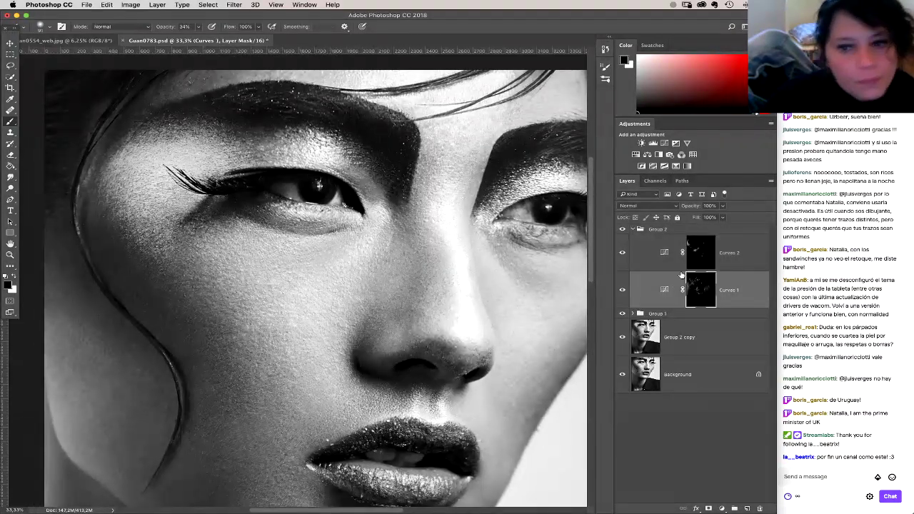
right_click(287, 214)
click(14, 277)
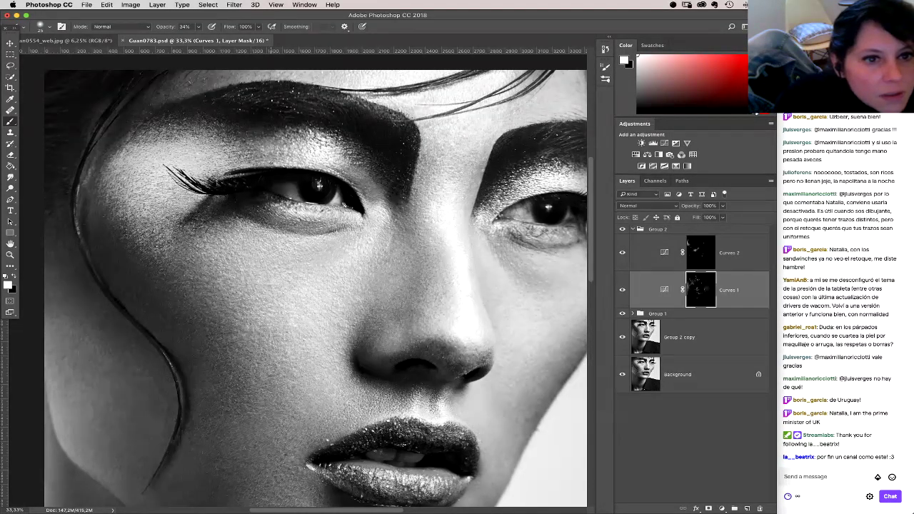
scroll(416, 246, right, 5)
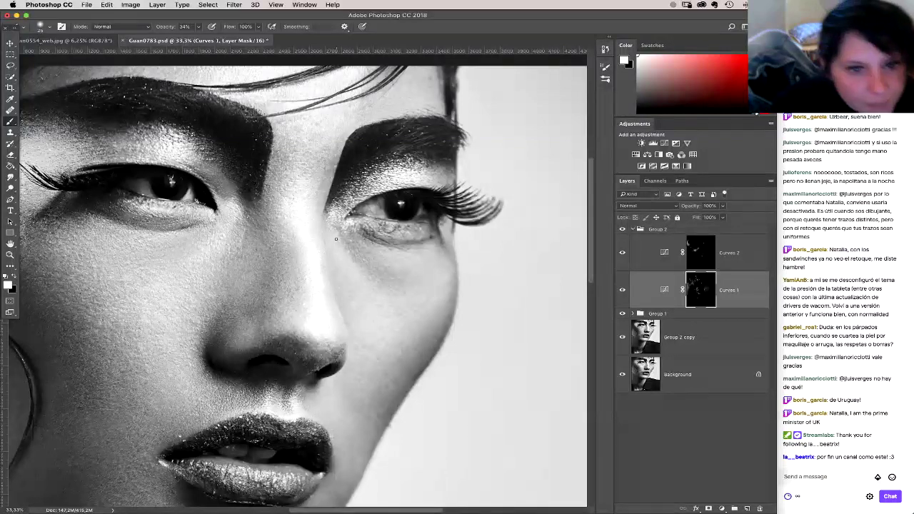
scroll(420, 297, up, 3)
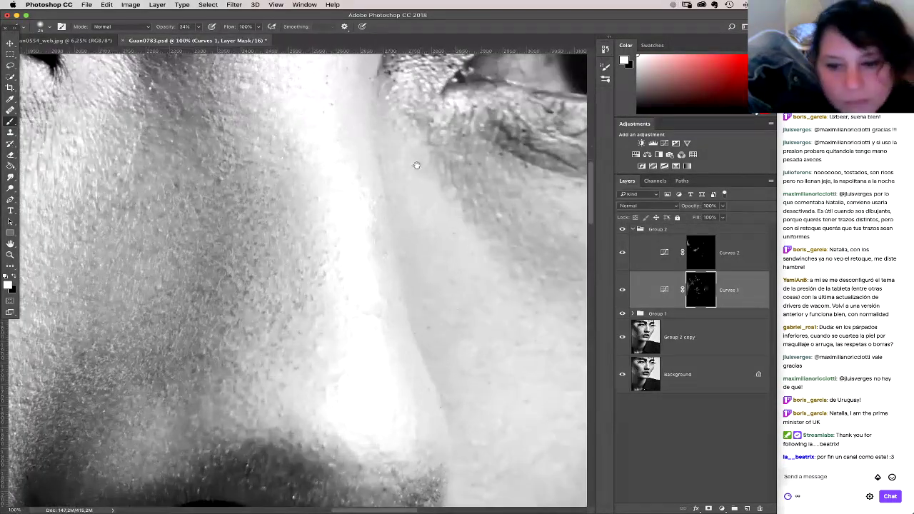
drag(414, 163, 251, 312)
Step: On the Group 2 copy layer, use the Clone Stamp in Lighten mode to soften the under-eye wrinkles
click(678, 337)
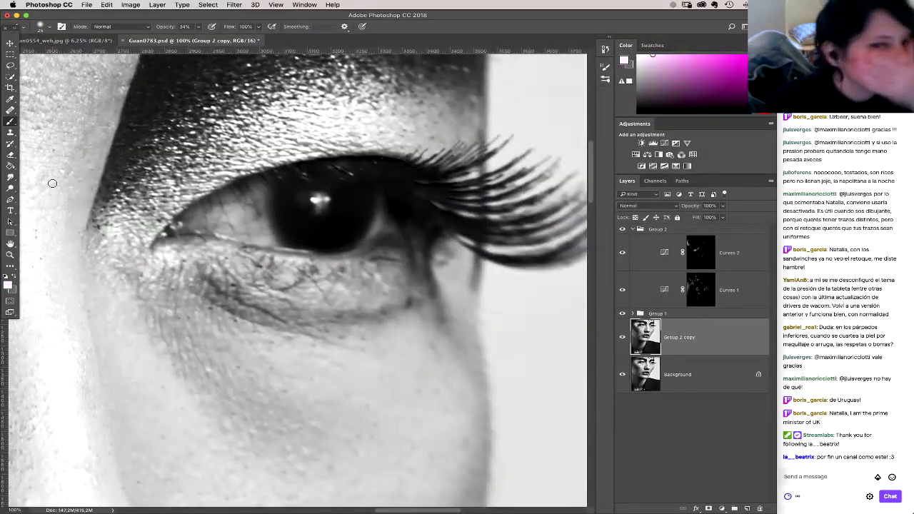
click(9, 133)
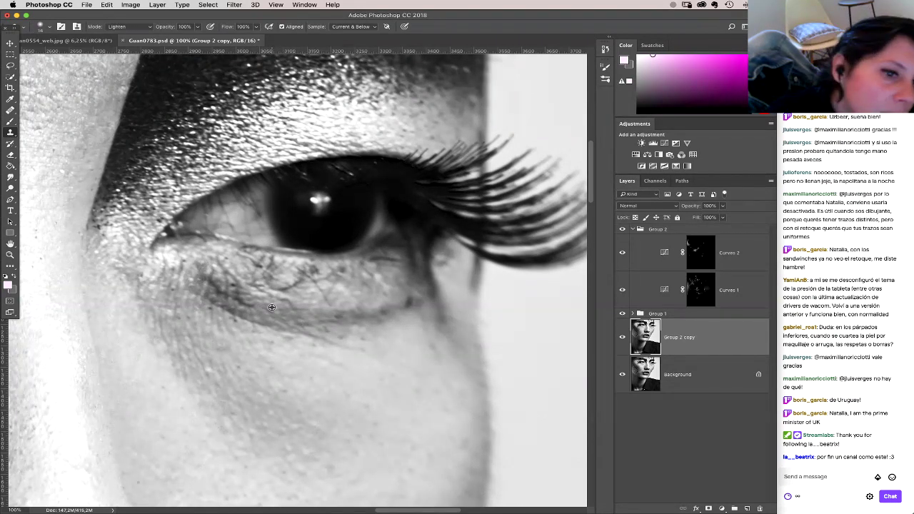
mouse_move(240, 300)
mouse_down()
mouse_move(224, 294)
mouse_move(206, 275)
mouse_move(239, 312)
mouse_up()
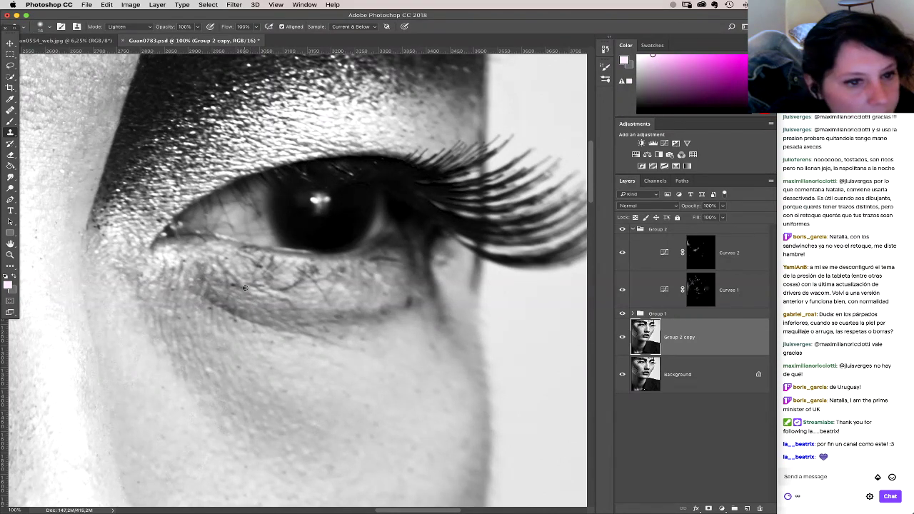
drag(301, 306, 285, 287)
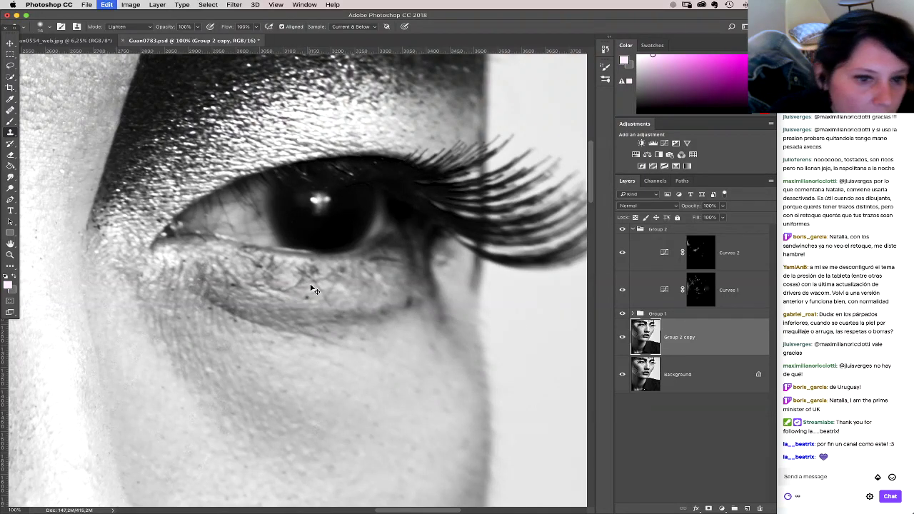
right_click(300, 302)
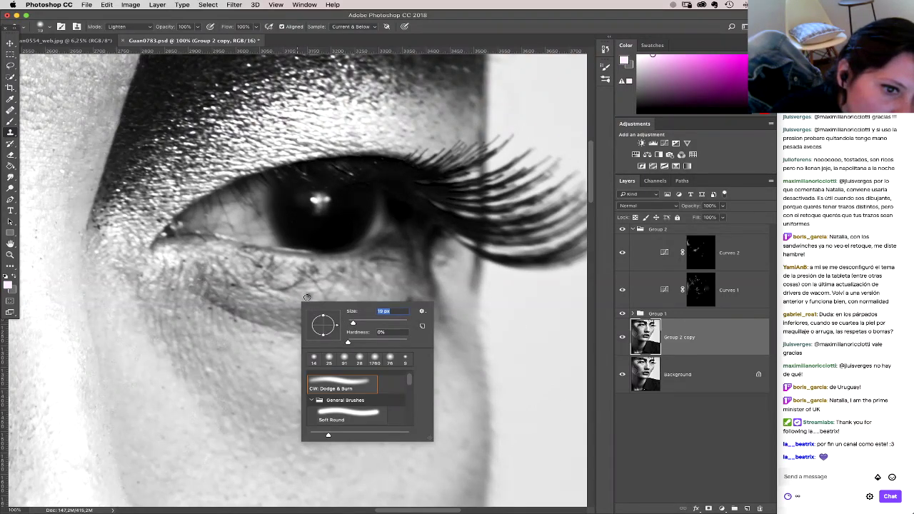
click(300, 294)
mouse_move(271, 285)
mouse_down()
mouse_move(297, 276)
mouse_move(337, 292)
mouse_move(344, 269)
mouse_move(343, 299)
mouse_move(351, 291)
mouse_move(331, 304)
mouse_move(325, 294)
mouse_move(335, 286)
mouse_move(343, 300)
mouse_move(322, 301)
mouse_move(325, 293)
mouse_move(304, 277)
mouse_move(342, 313)
mouse_move(382, 286)
mouse_move(378, 295)
mouse_move(410, 310)
mouse_move(349, 359)
mouse_up()
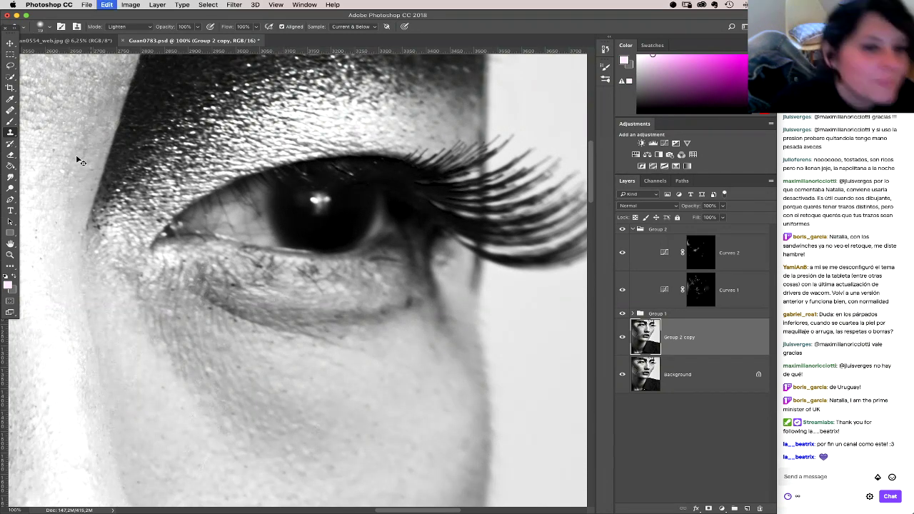
Step: Switch the clone blend mode to Normal, then back to Lighten
click(118, 26)
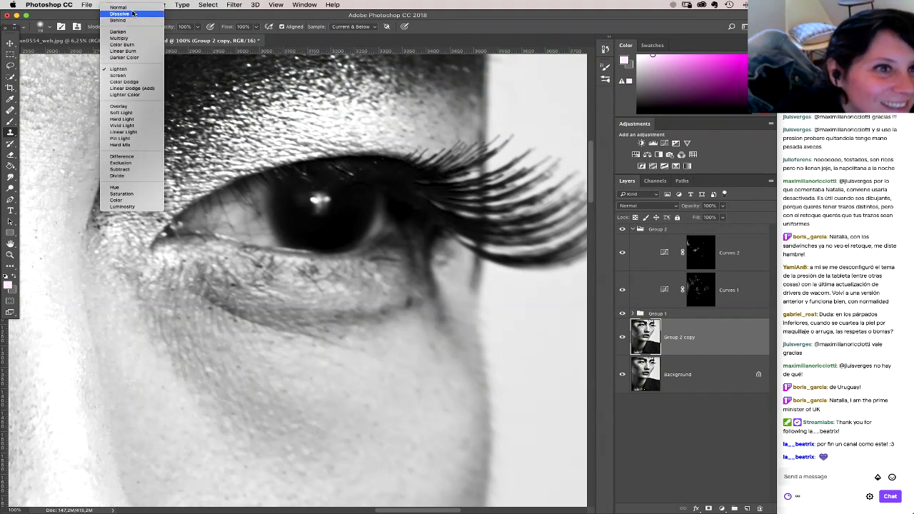
click(119, 8)
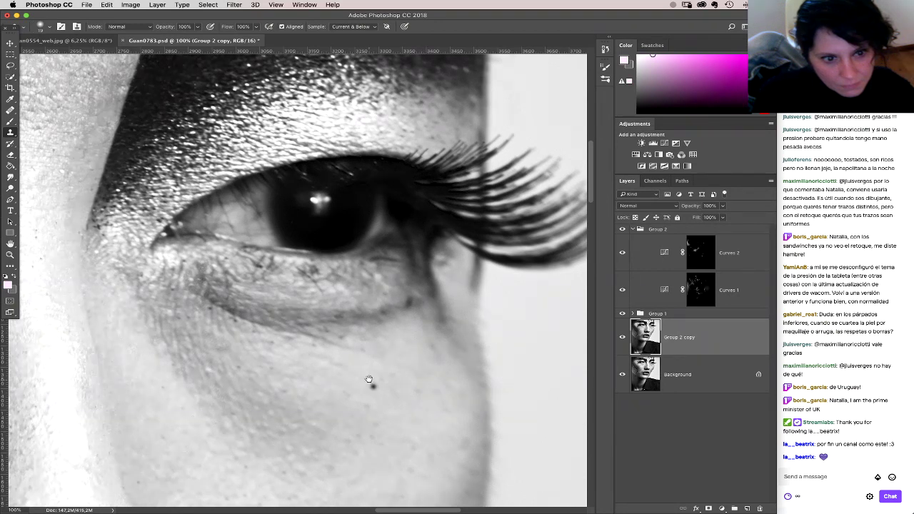
drag(369, 381, 408, 342)
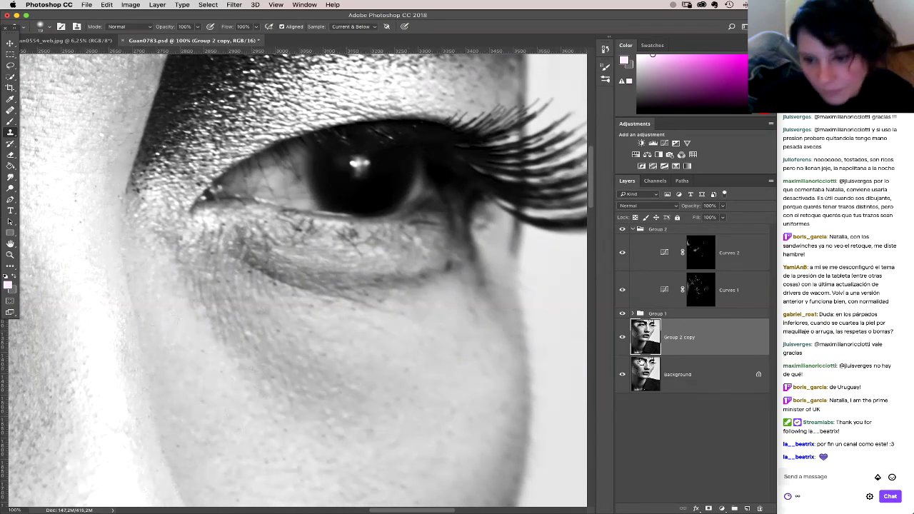
click(698, 299)
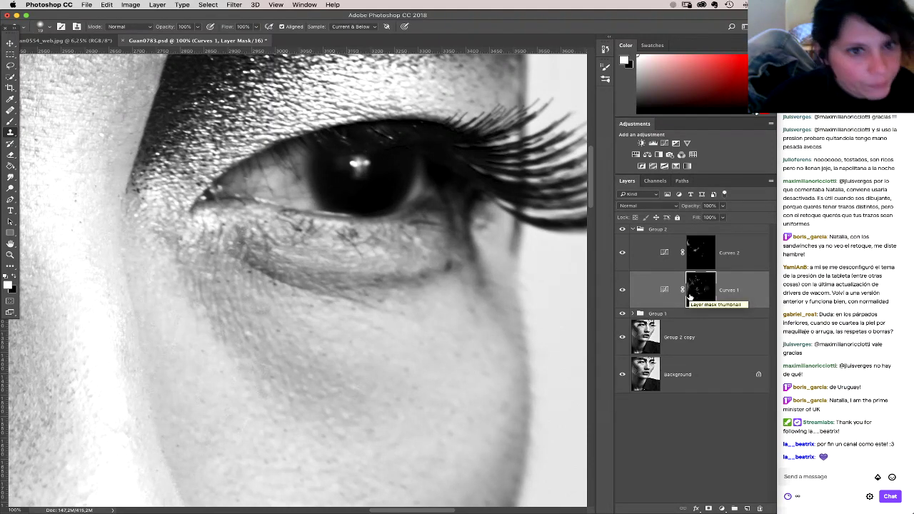
click(125, 26)
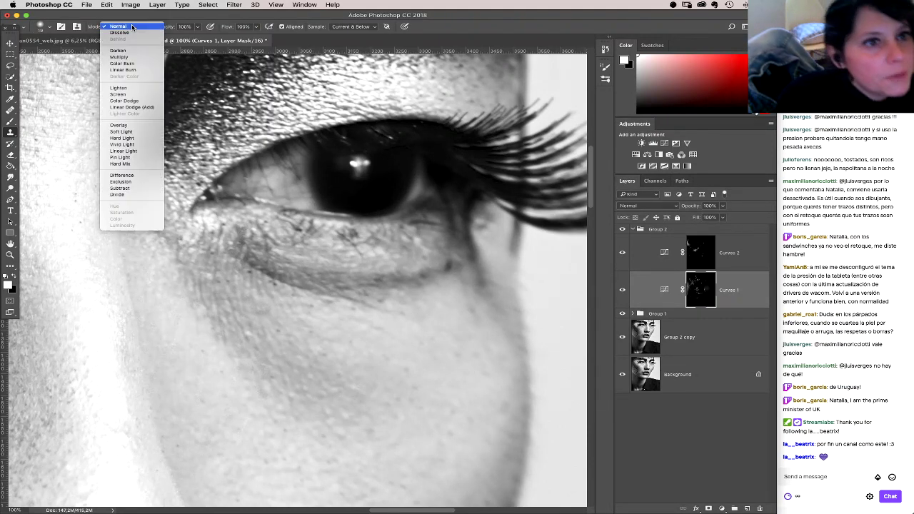
click(148, 88)
Step: Lighten the upper eyelid crease on the Group 2 copy layer, then recentre the zoomed-out portrait
drag(406, 170, 412, 226)
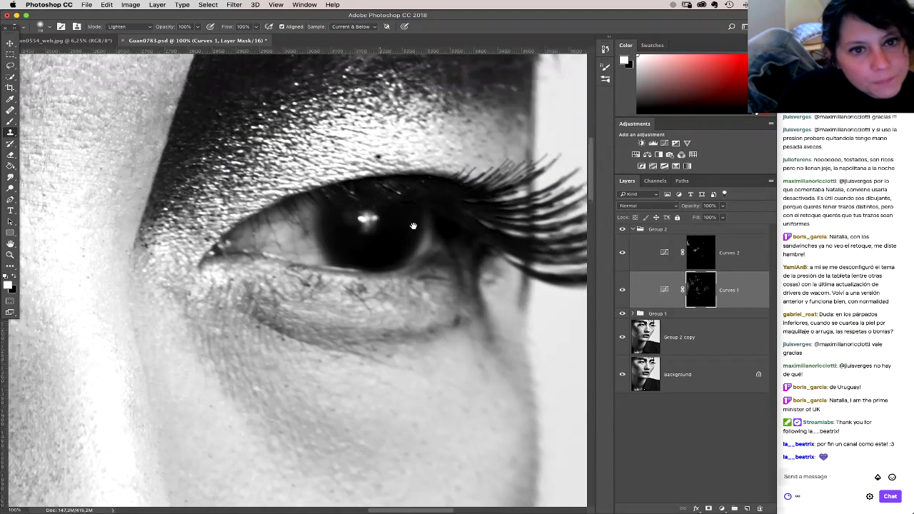
scroll(413, 225, up, 2)
right_click(385, 221)
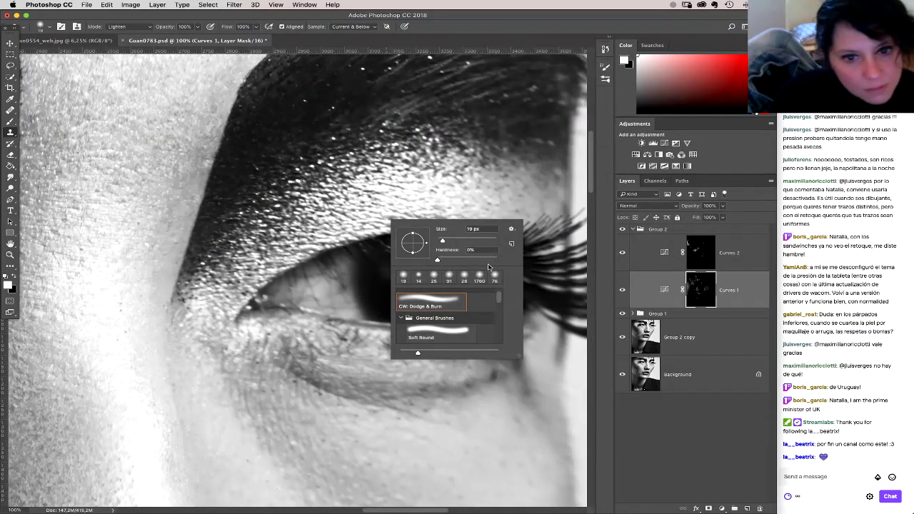
key(Escape)
click(654, 328)
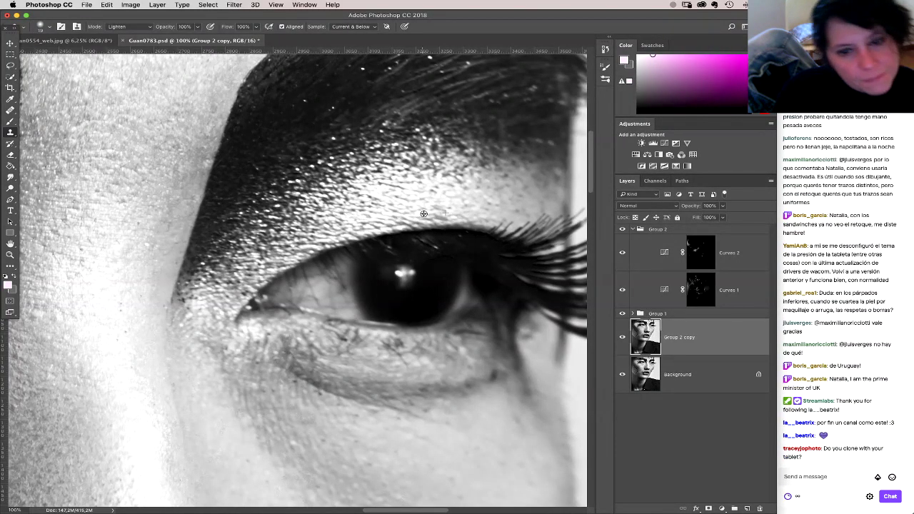
drag(423, 214, 479, 215)
drag(286, 259, 416, 210)
scroll(327, 282, down, 4)
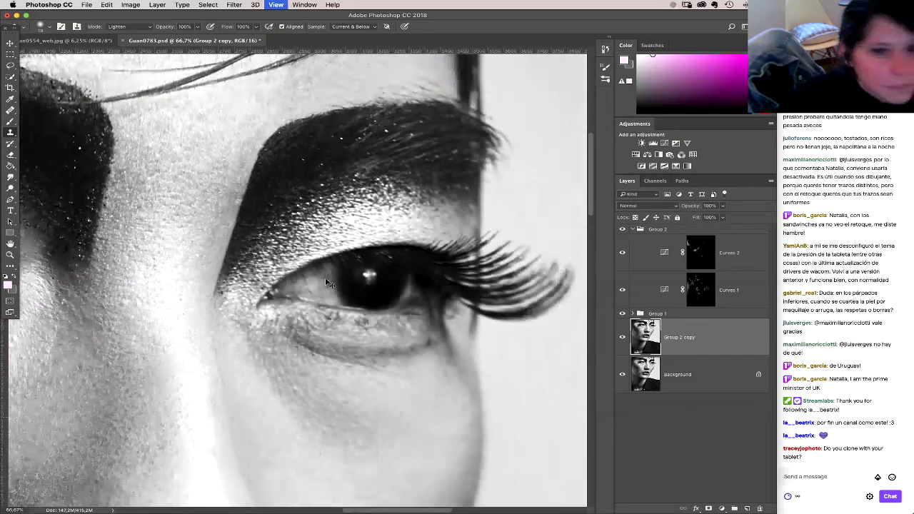
drag(399, 301, 483, 243)
click(622, 374)
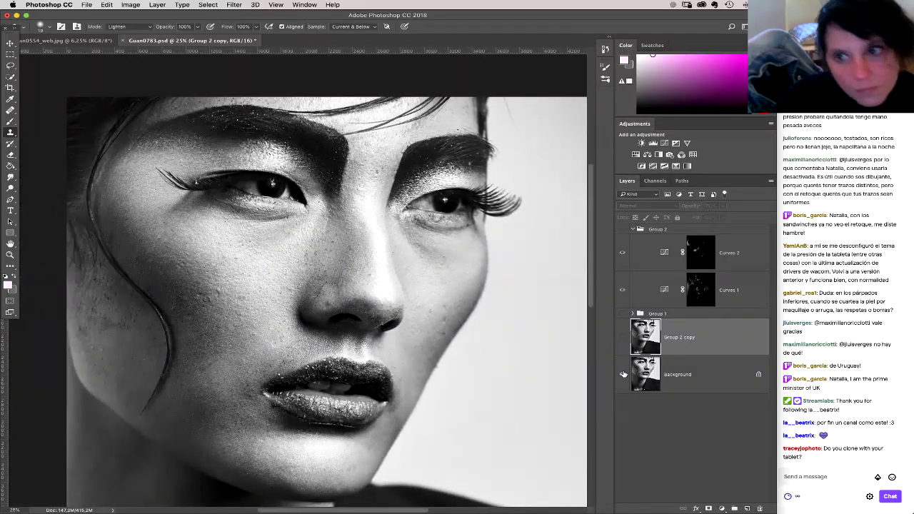
click(621, 374)
click(622, 376)
click(622, 377)
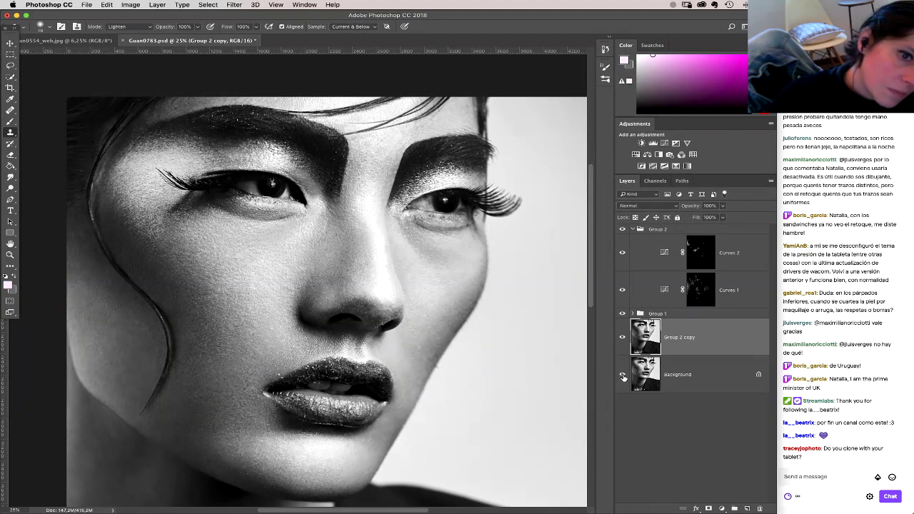
alt+click(622, 376)
alt+click(622, 377)
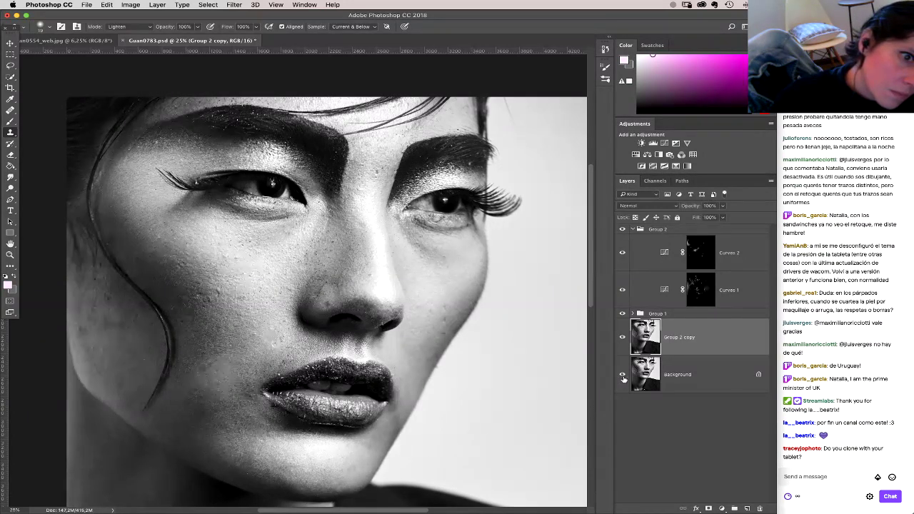
alt+click(621, 378)
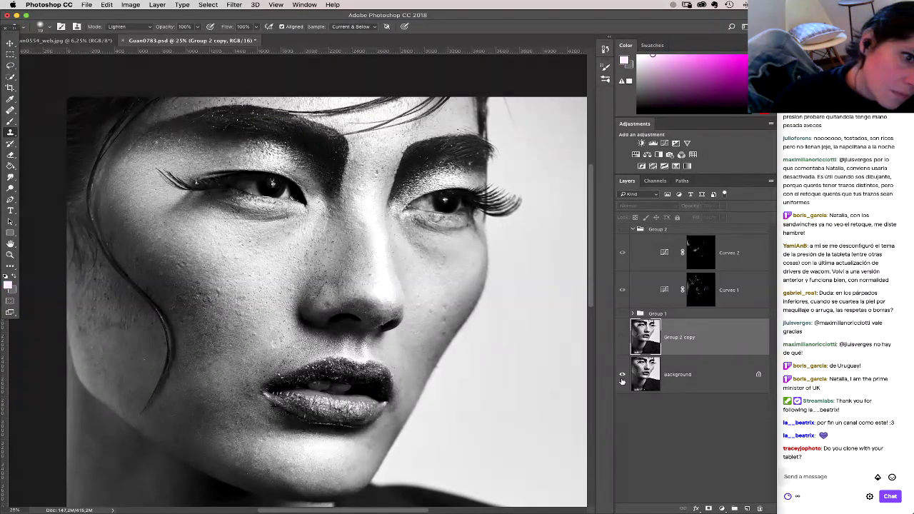
alt+click(622, 376)
alt+click(622, 376)
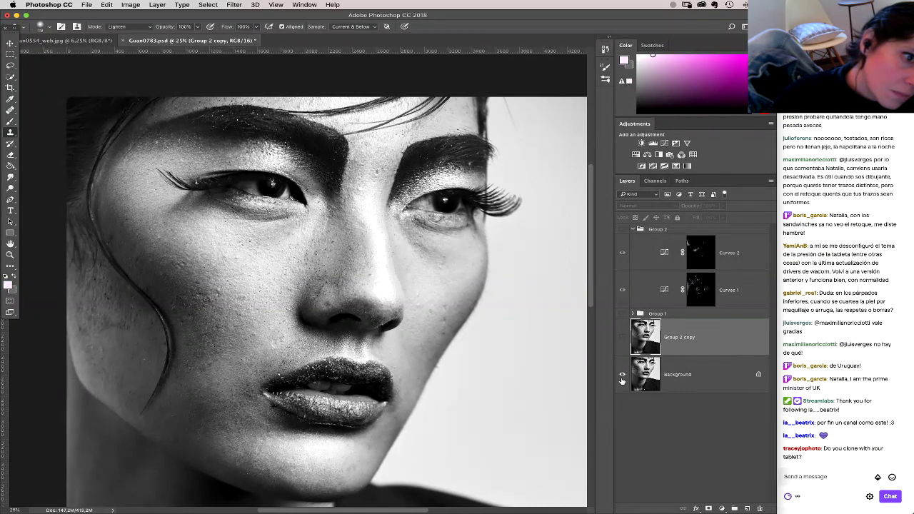
alt+click(622, 377)
key(super+minus)
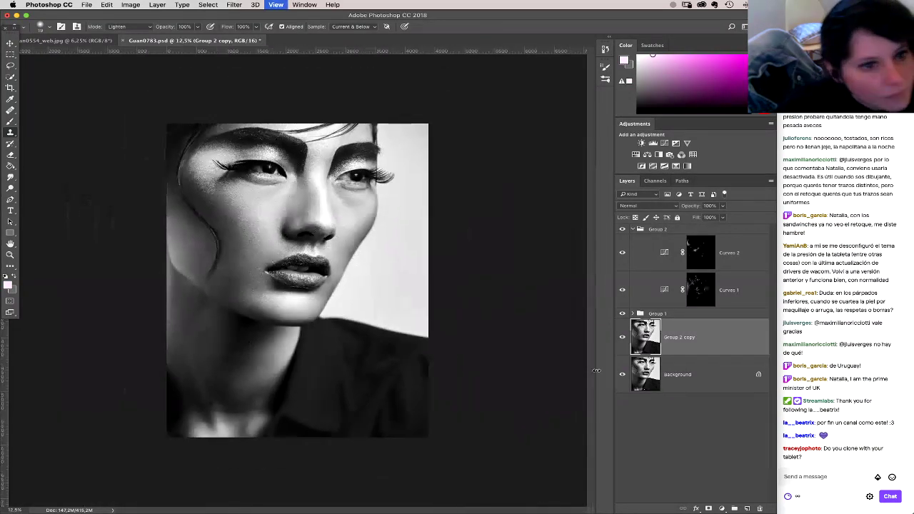
key(super+minus)
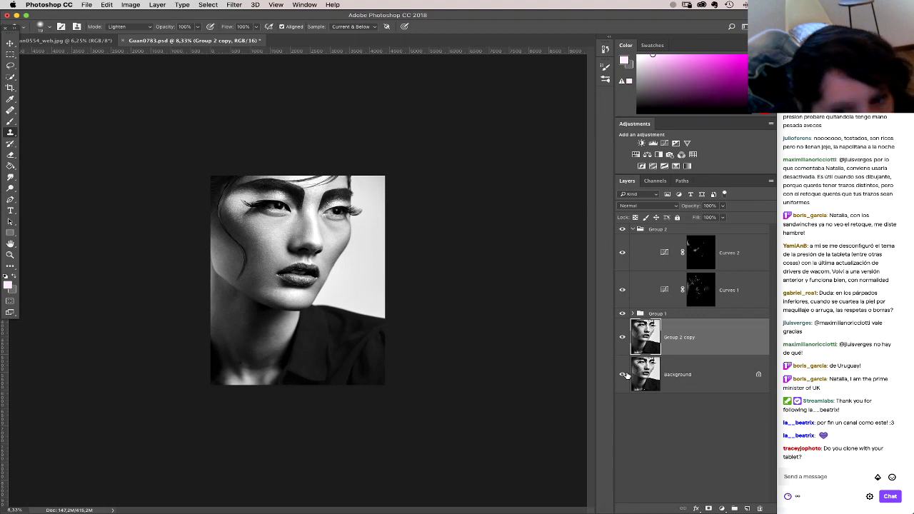
alt+click(622, 374)
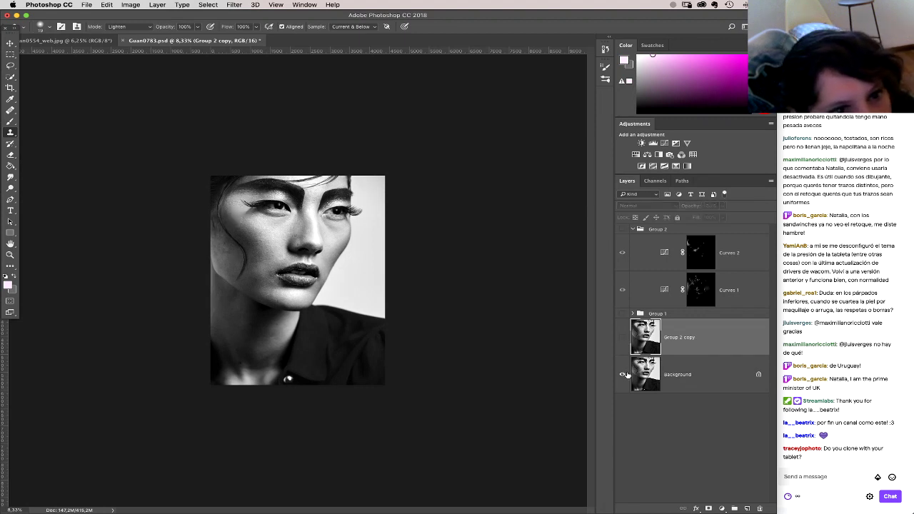
alt+click(622, 374)
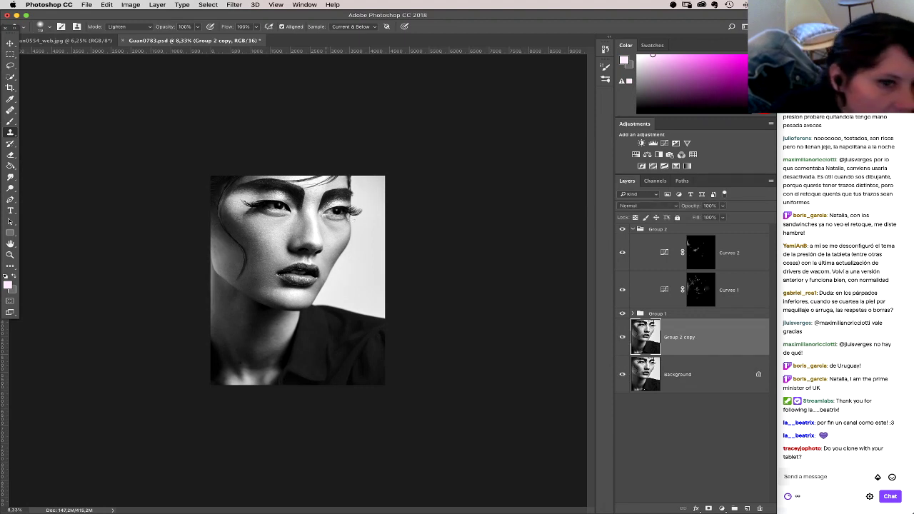
click(705, 289)
Step: Target the Curves 1 mask with a 25 px brush at 20% opacity
click(708, 257)
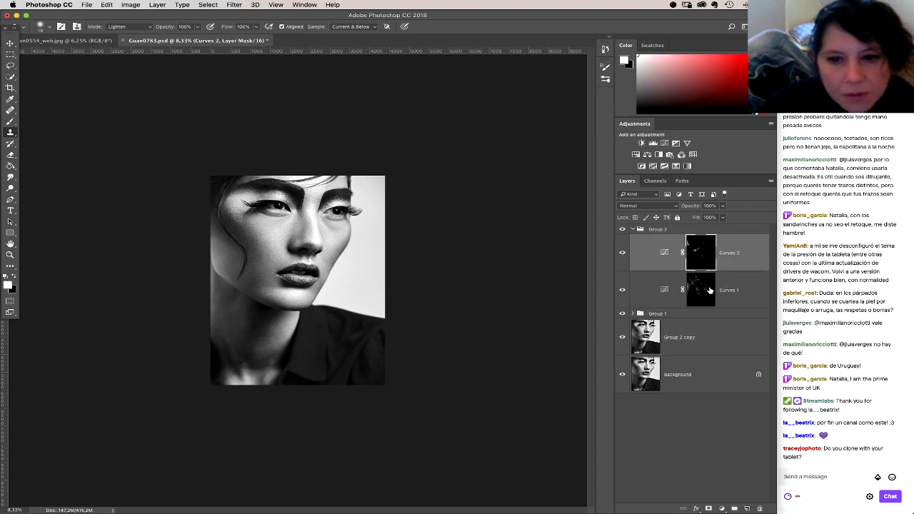
click(708, 290)
key(b)
right_click(232, 255)
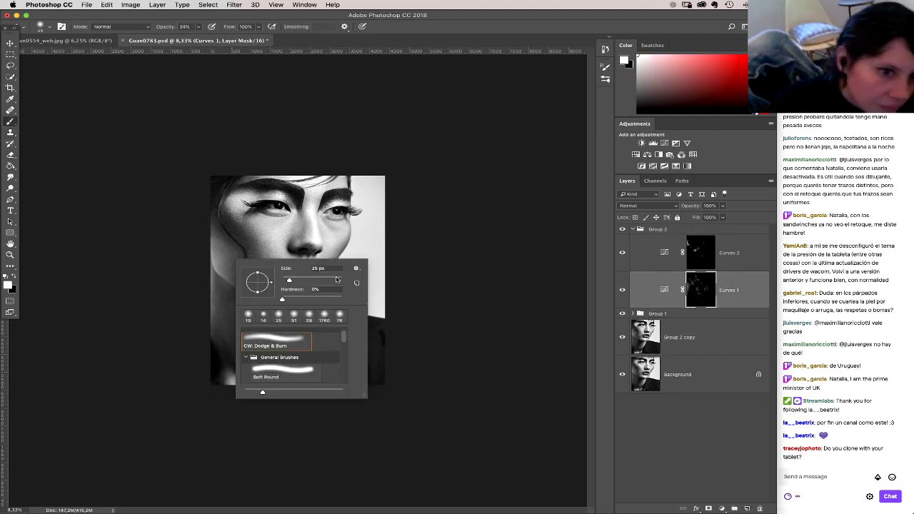
click(219, 206)
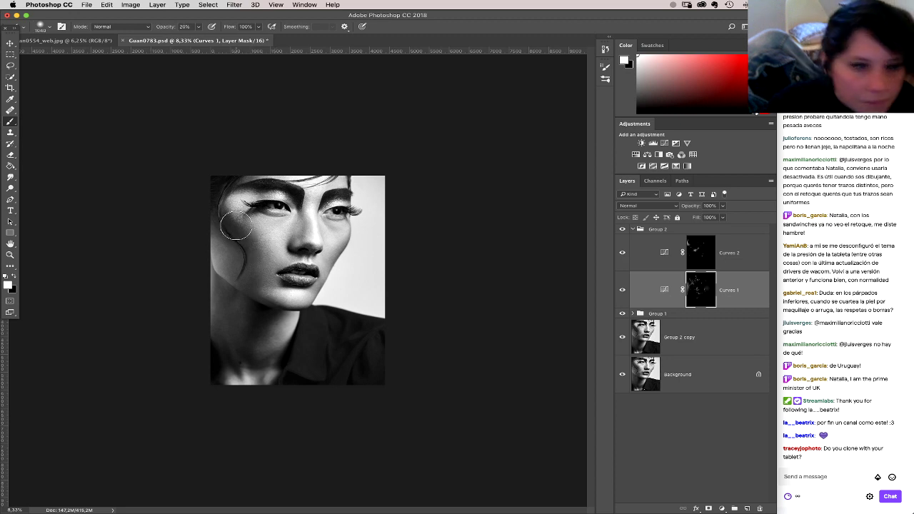
key(2)
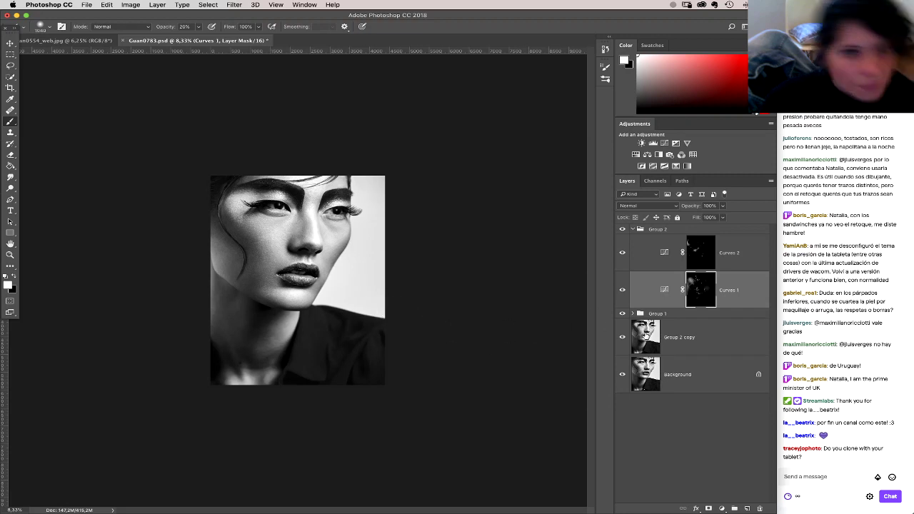
Step: Toggle the Background's visibility twice to compare the retouch with the original
alt+click(622, 375)
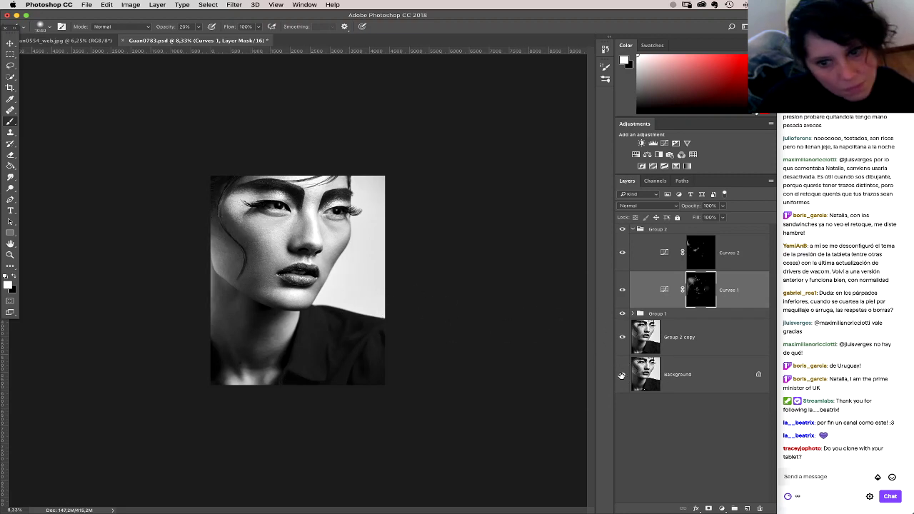
alt+click(622, 375)
alt+click(623, 375)
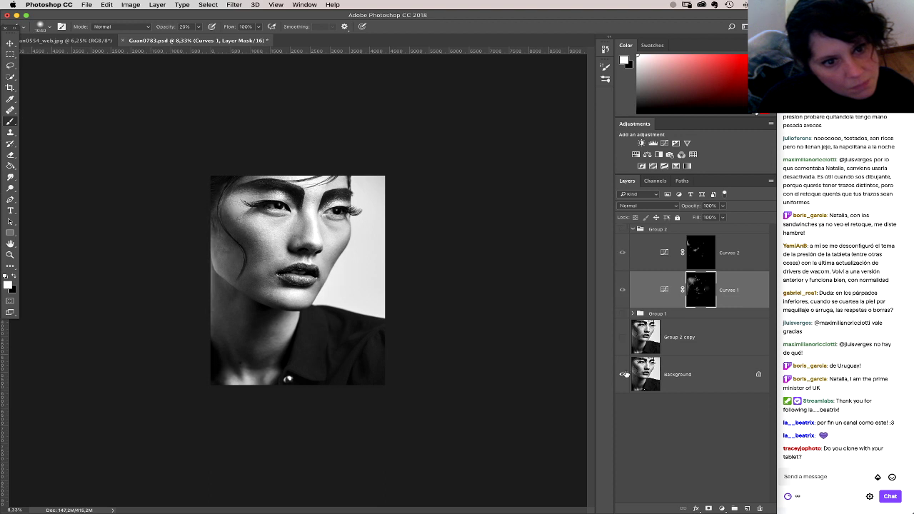
alt+click(623, 375)
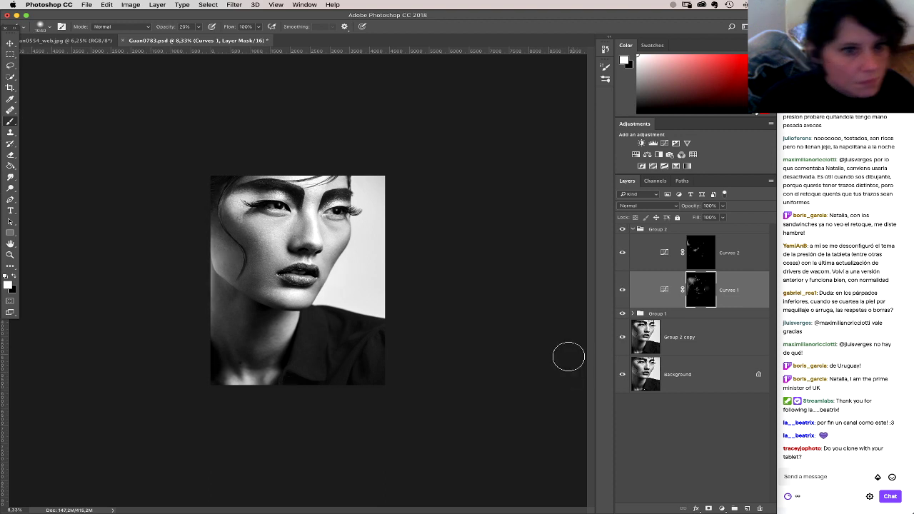
Step: Zoom to 25%, target the Curves 2 mask, and set a 25 px brush at 5% opacity
key(super+plus)
key(super+plus)
key(super+plus)
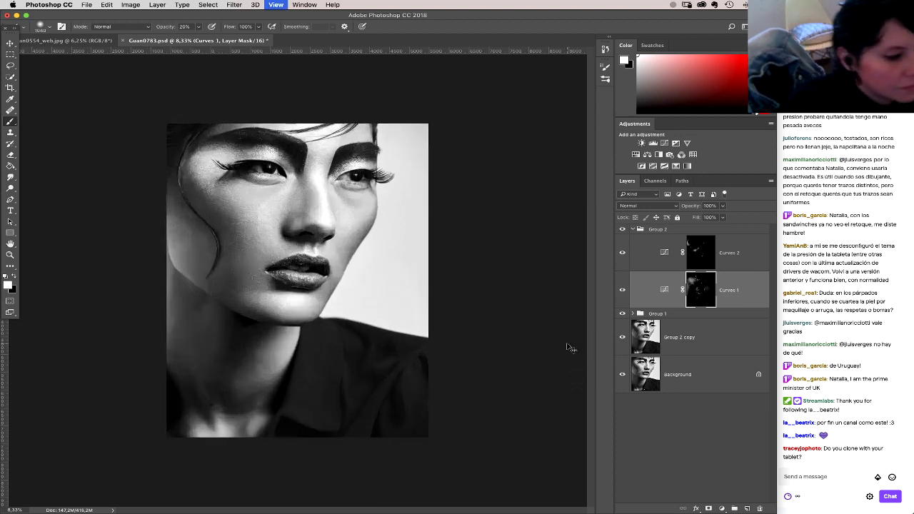
scroll(459, 265, up, 5)
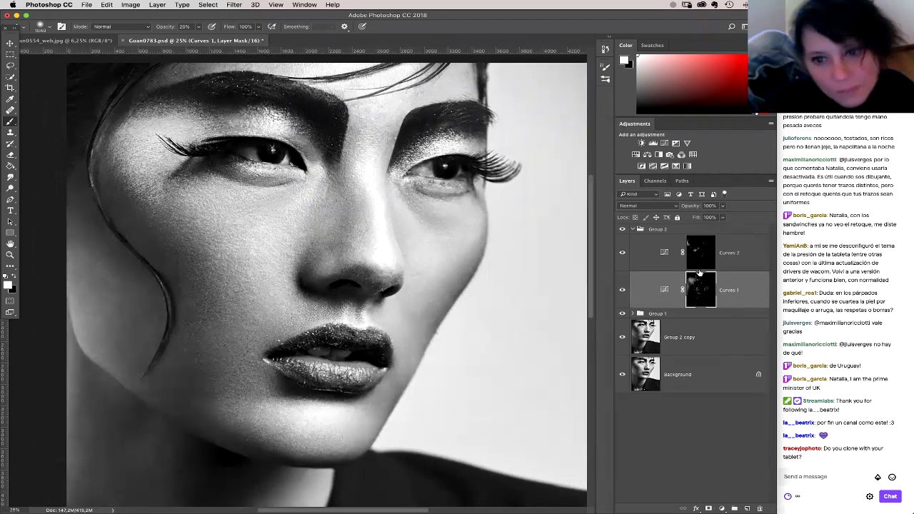
click(698, 267)
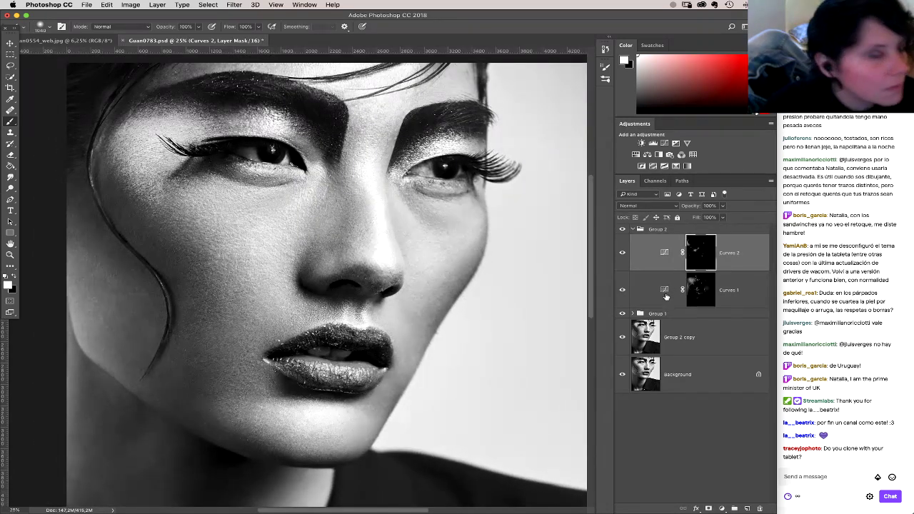
key(0)
key(5)
right_click(364, 289)
click(384, 303)
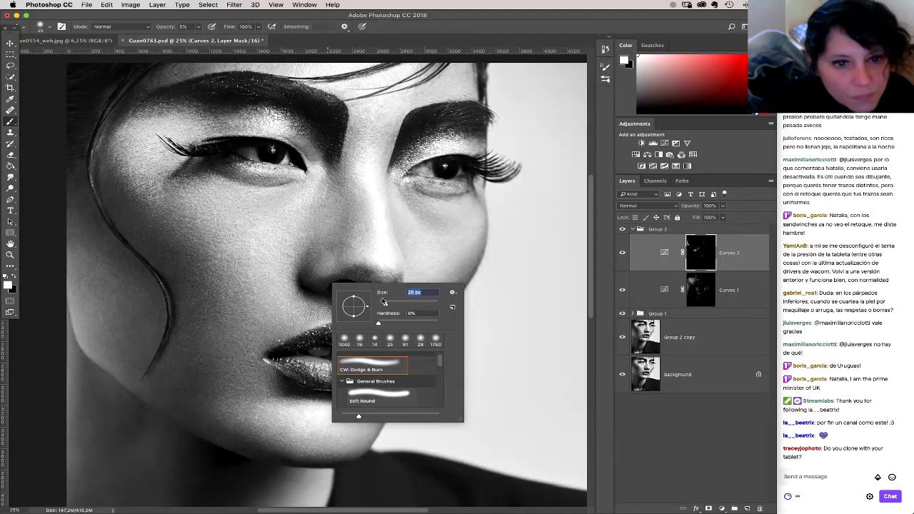
Step: Paint faint 5% soft-brush strokes on the Curves 2 mask to brighten the skin beneath the eyes
key(Return)
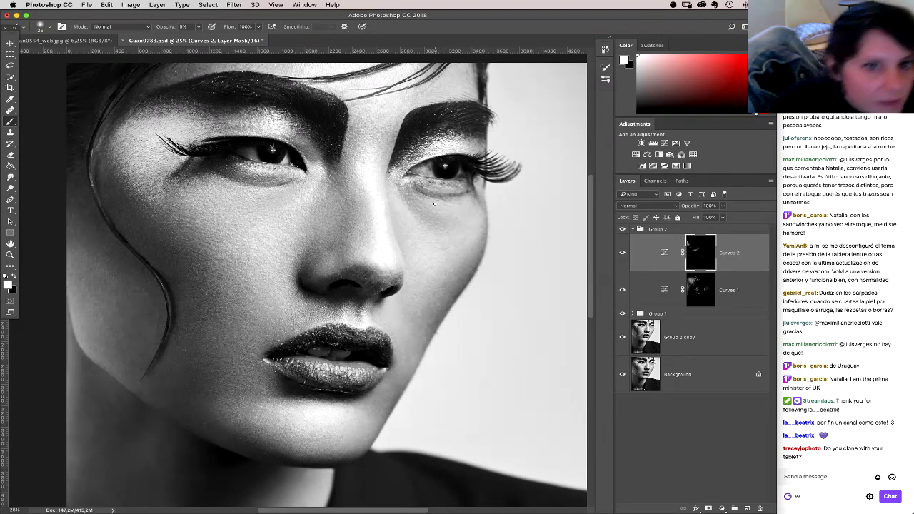
Step: Target the Curves 1 mask with a 46 px soft brush at 10% opacity
click(705, 299)
key(super+0)
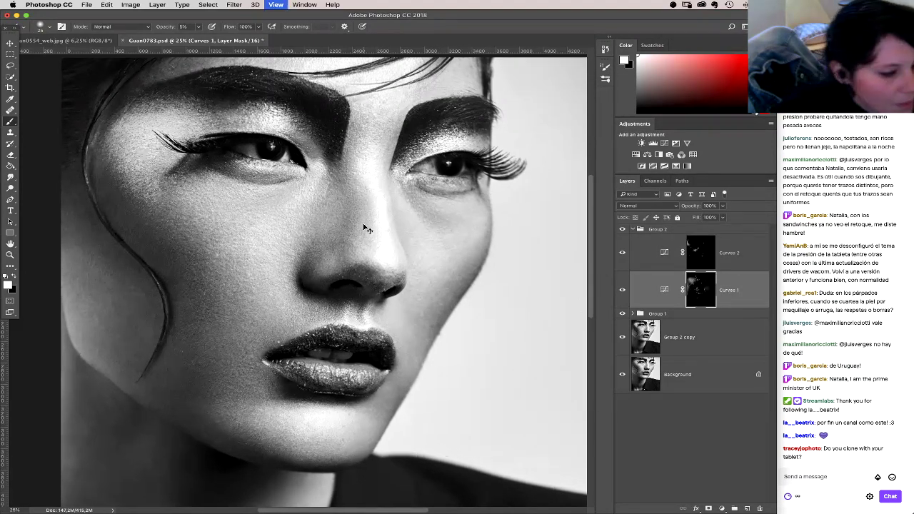
key(super+equal)
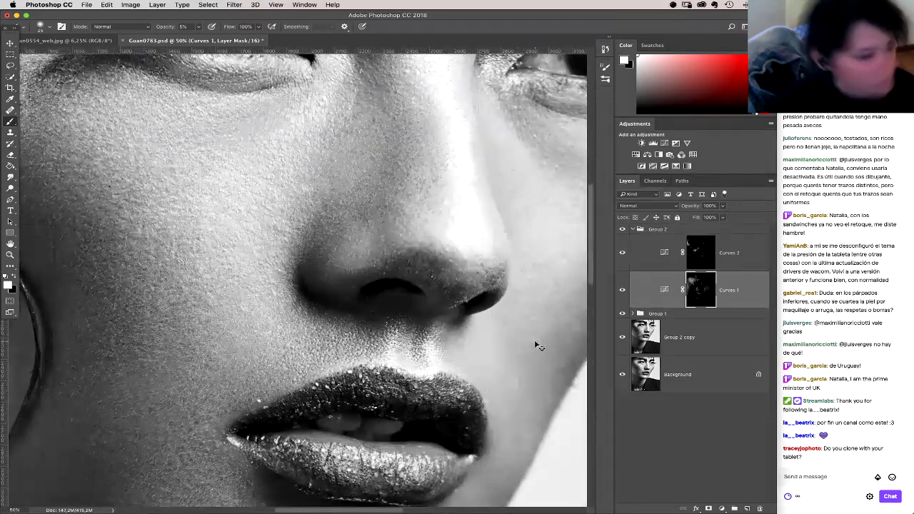
key(super+minus)
key(super+minus)
key(super+minus)
key(super+minus)
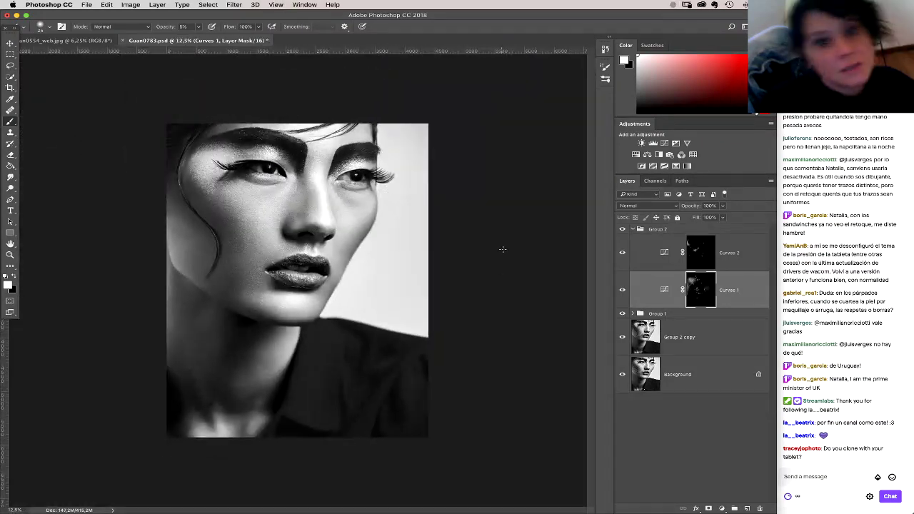
right_click(332, 243)
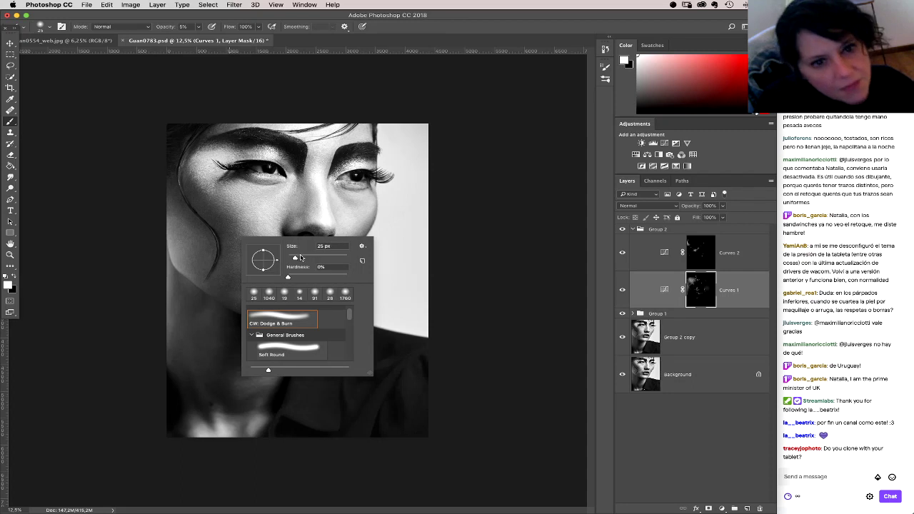
drag(300, 257, 306, 258)
key(Return)
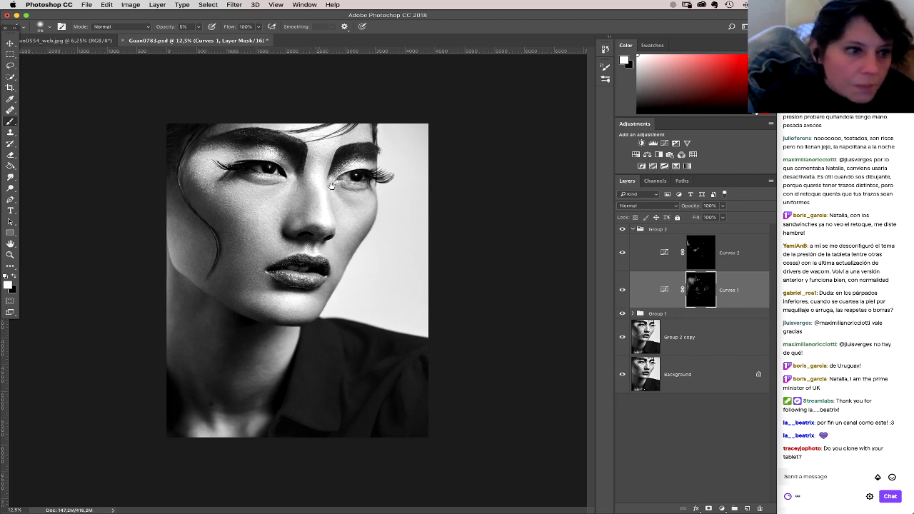
key(super+plus)
key(super+plus)
key(1)
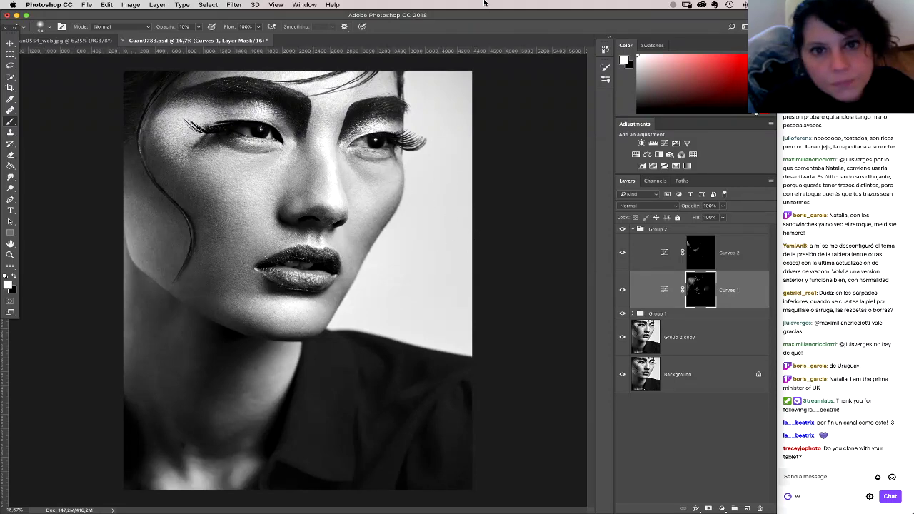
drag(480, 14, 430, 14)
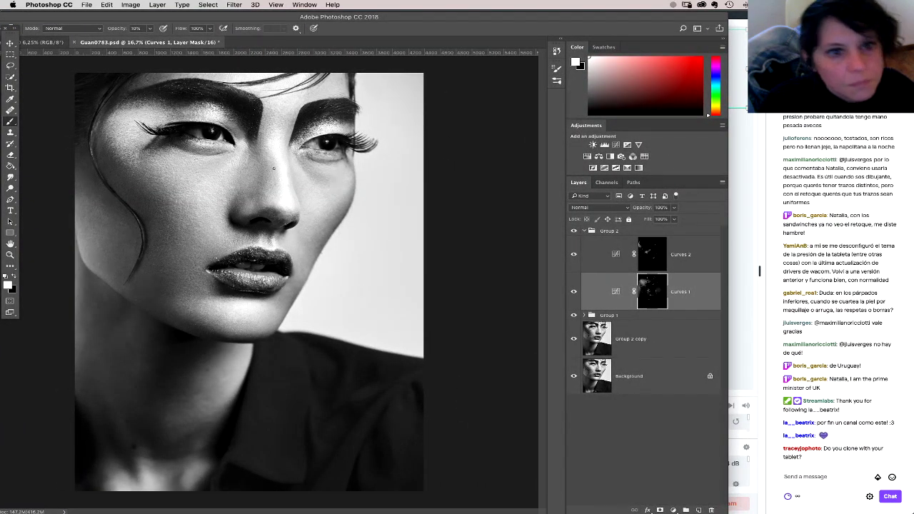
Step: Paint faint strokes on the Curves 2 mask, then the Curves 1 mask, and zoom out to 8.33%
click(664, 257)
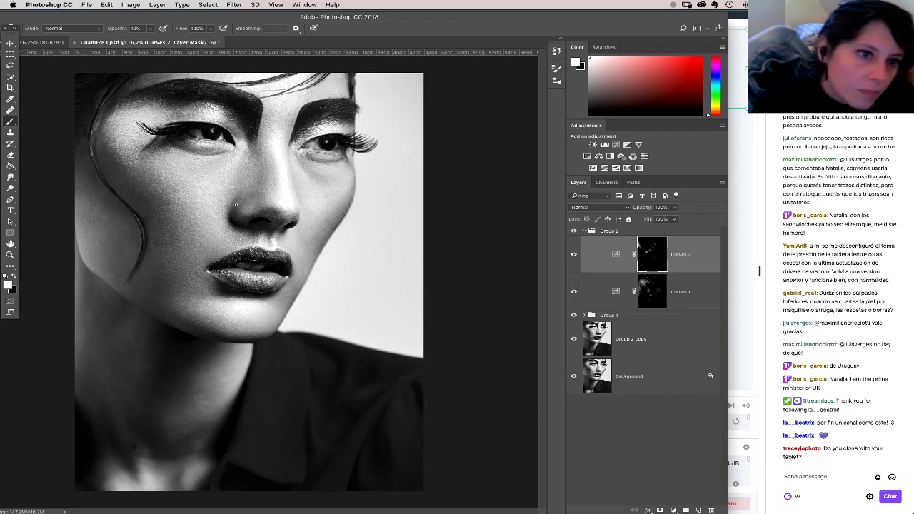
click(655, 294)
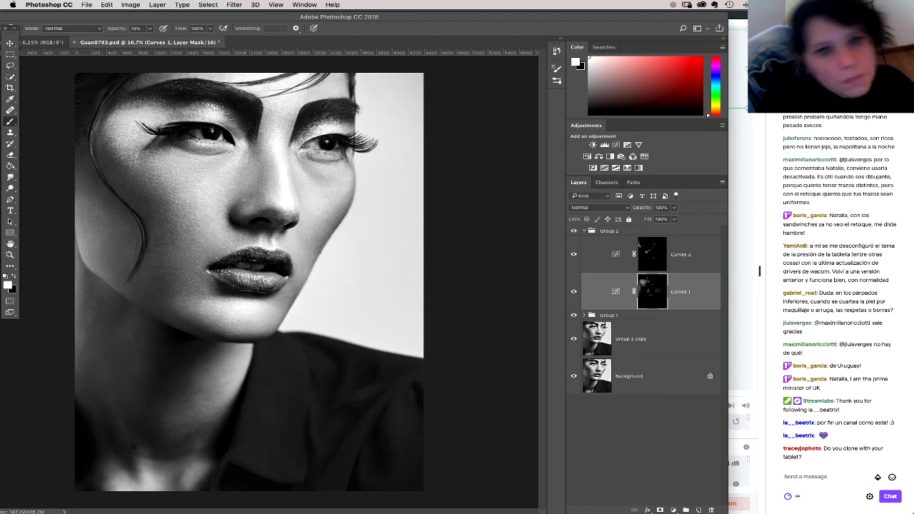
key(super+minus)
key(super+minus)
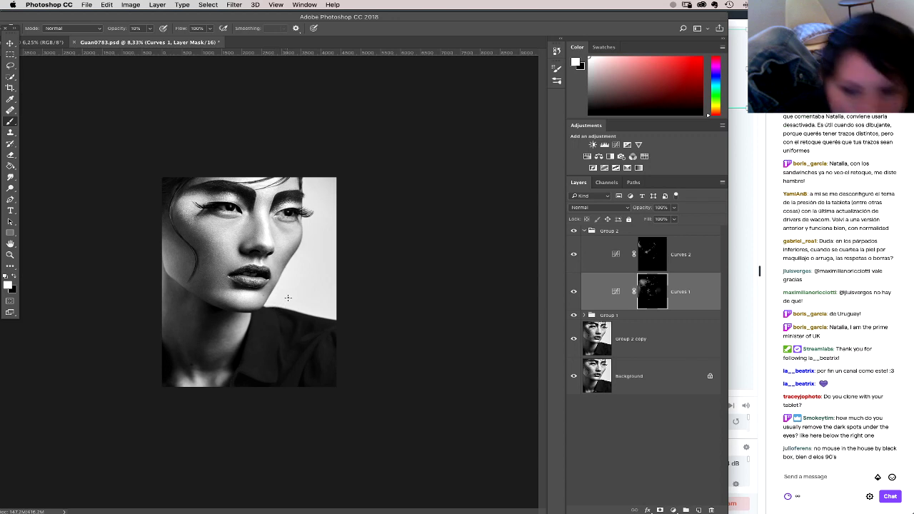
Step: At 25% zoom, paint faint 10% strokes on the Curves 1 mask around the lips, chin and jaw
right_click(294, 309)
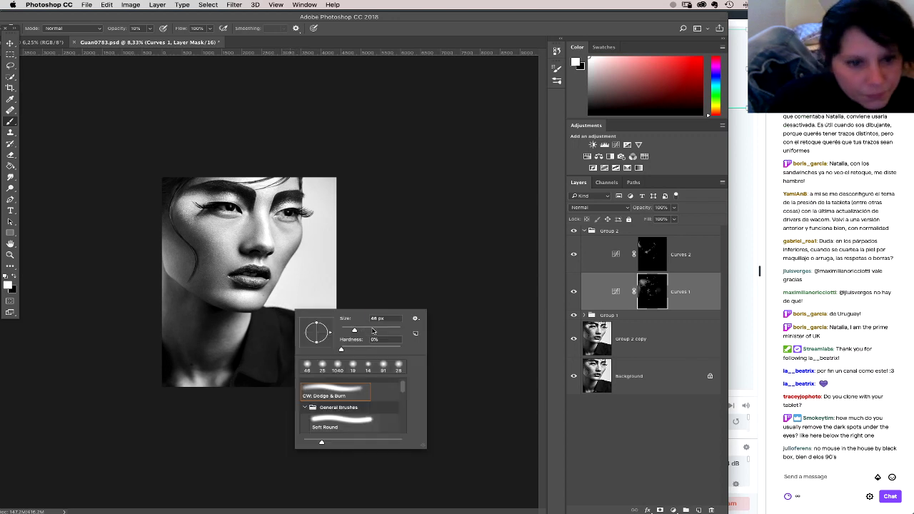
click(262, 225)
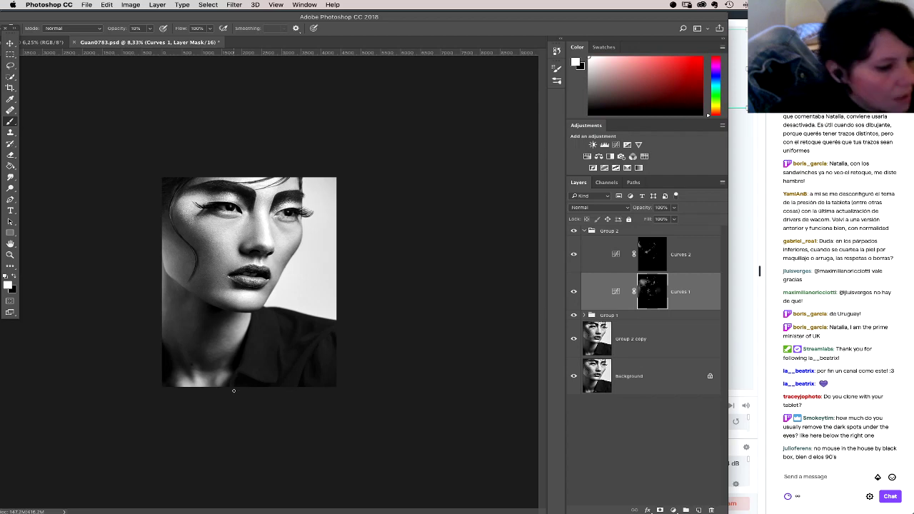
key(super+equal)
key(super+equal)
key(super+equal)
scroll(443, 211, up, 3)
scroll(442, 210, left, 3)
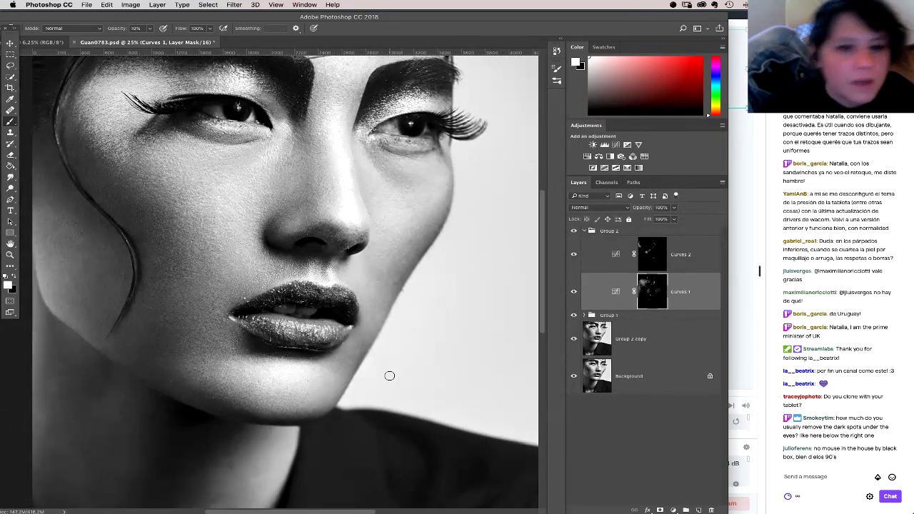
key(super+minus)
key(super+minus)
key(super+minus)
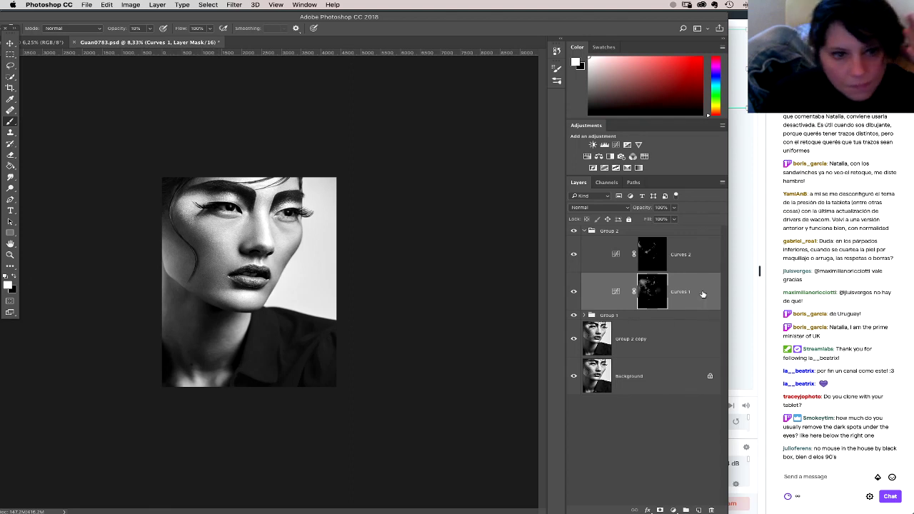
Step: Touch up the Curves 2 and Curves 1 masks, then undo the last four Brush strokes in History
click(632, 261)
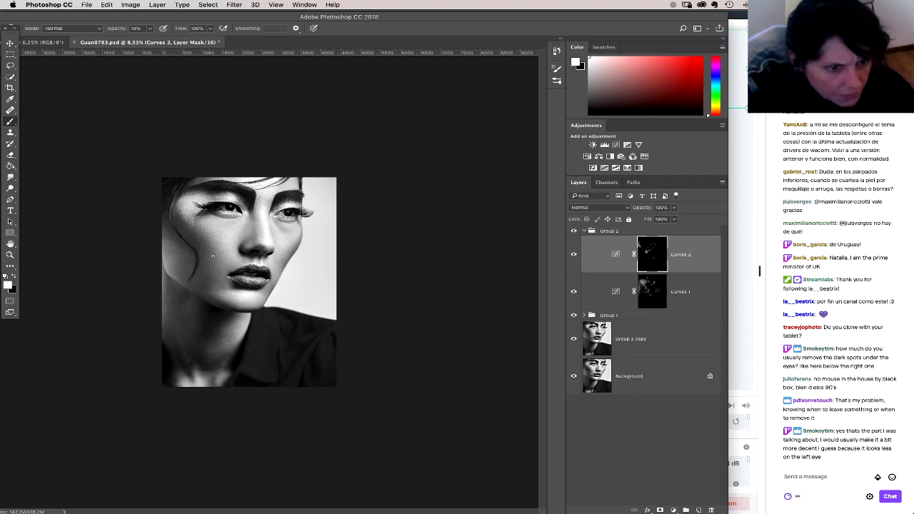
click(662, 289)
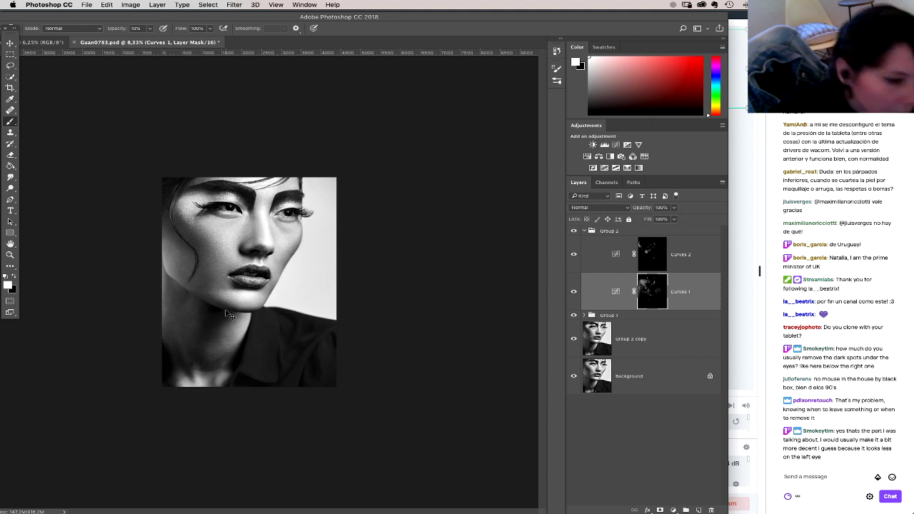
key(super+plus)
key(super+plus)
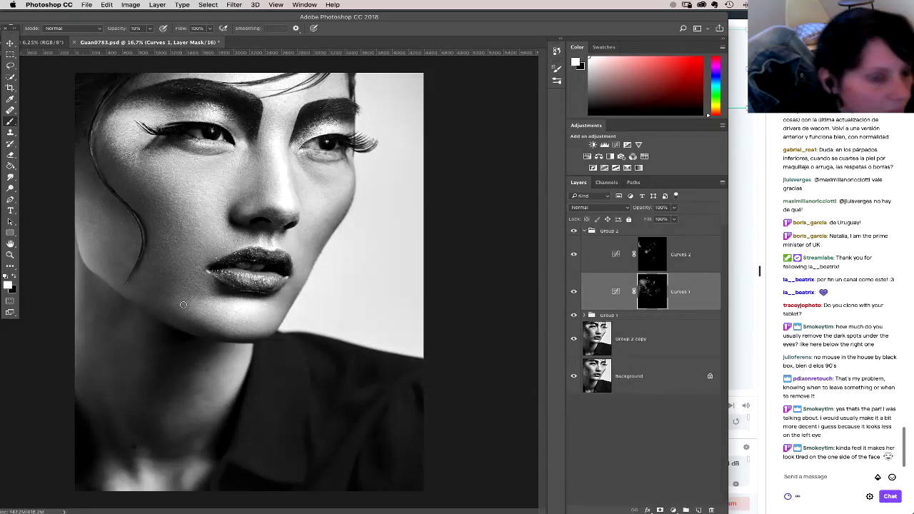
click(556, 51)
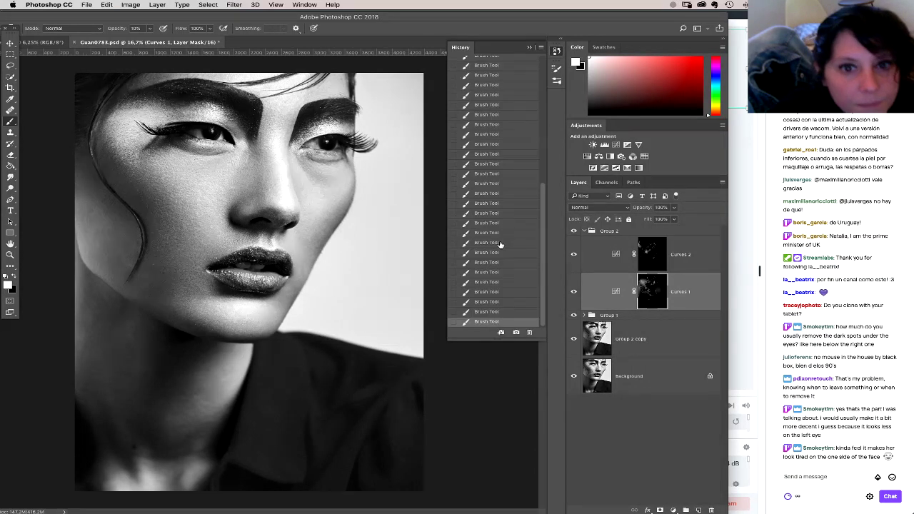
Step: Undo the last four brush strokes and paint the Curves 2 mask at 5% opacity
click(491, 283)
click(661, 260)
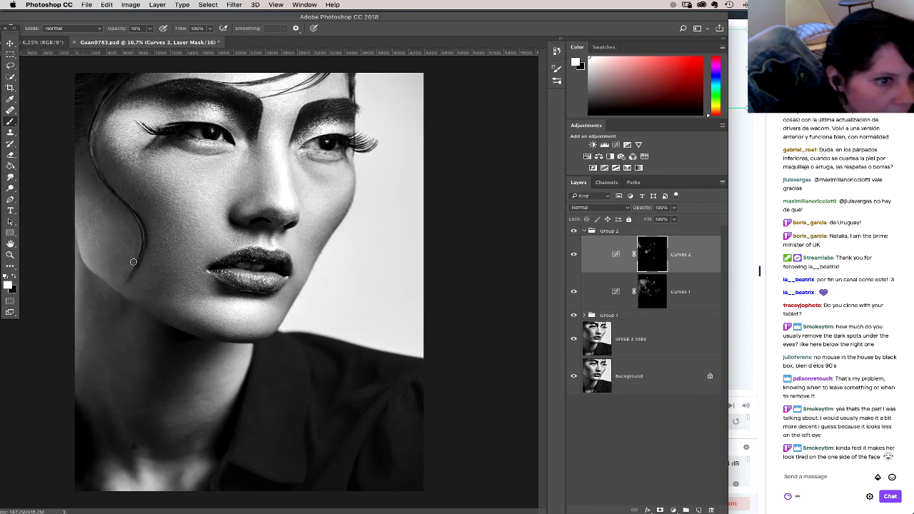
key(0)
key(5)
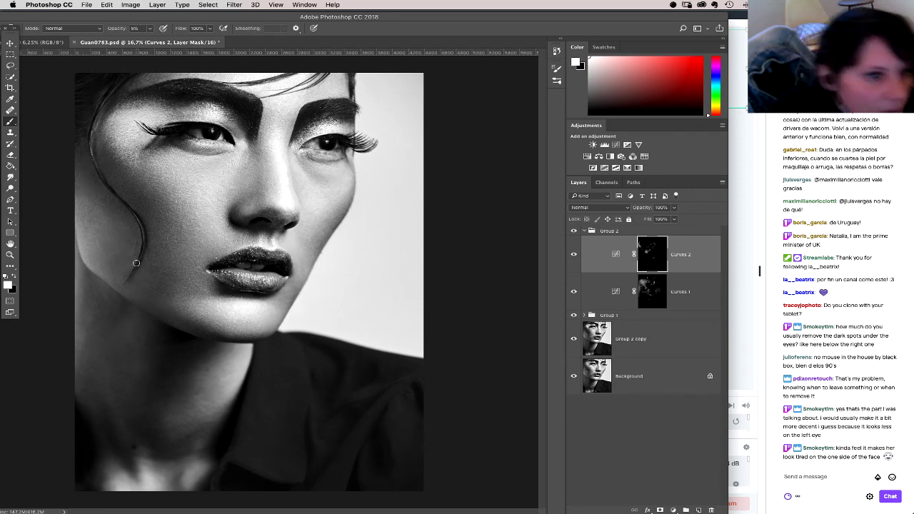
Step: Zoom in on the lips and shrink the brush from 44 px to 15 px
right_click(136, 263)
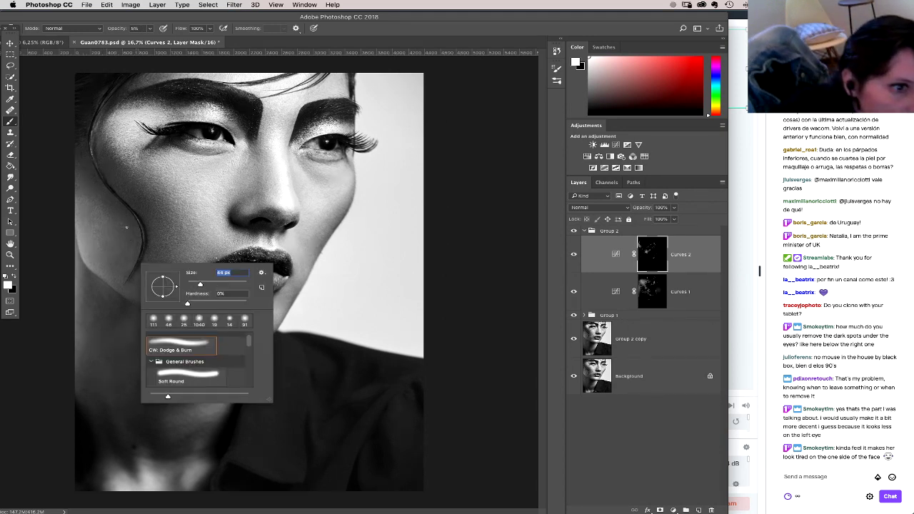
key(super+plus)
drag(365, 261, 392, 283)
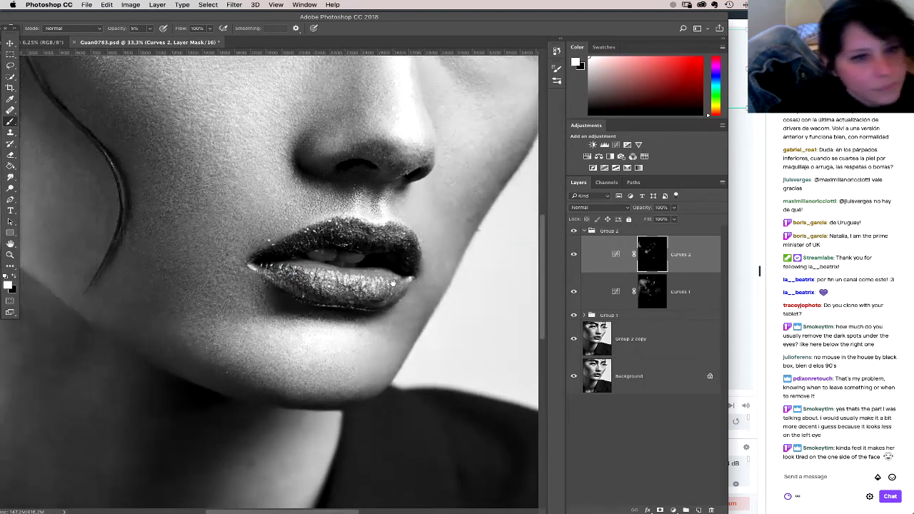
scroll(391, 284, left, 5)
right_click(291, 231)
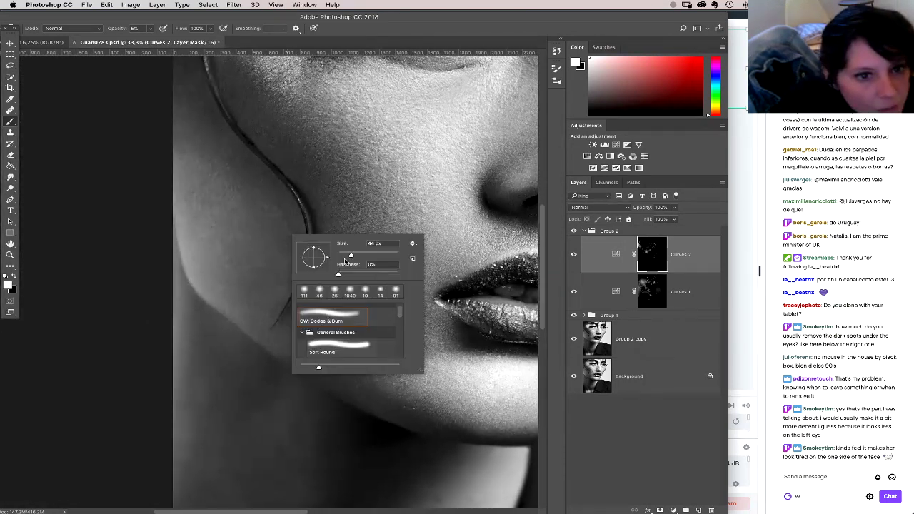
drag(345, 259, 341, 256)
key(Return)
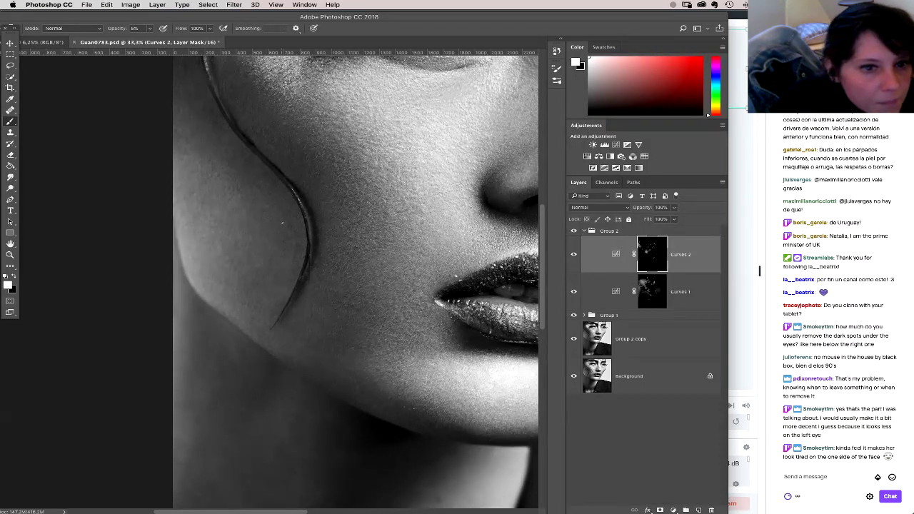
Step: Shade the lower cheek beside the lips on the Curves 1 mask, then view the whole portrait
click(642, 277)
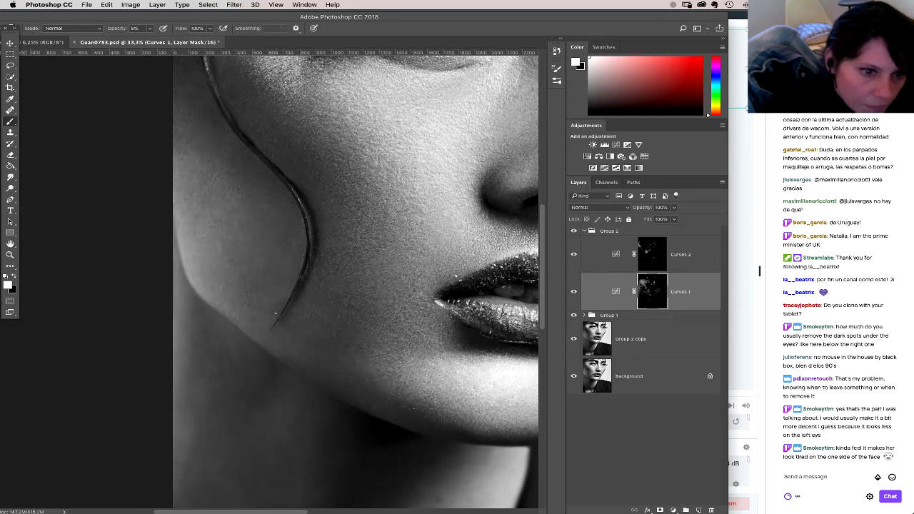
right_click(284, 315)
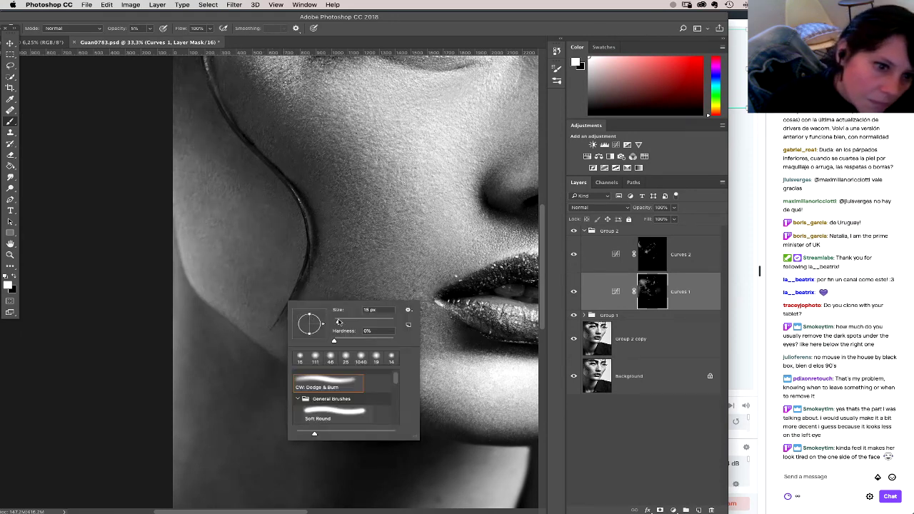
key(Escape)
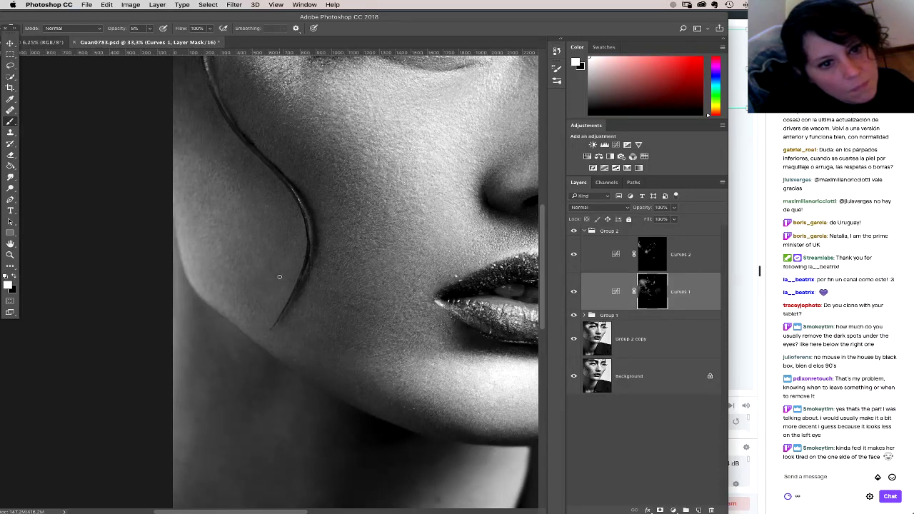
key(super+minus)
key(super+minus)
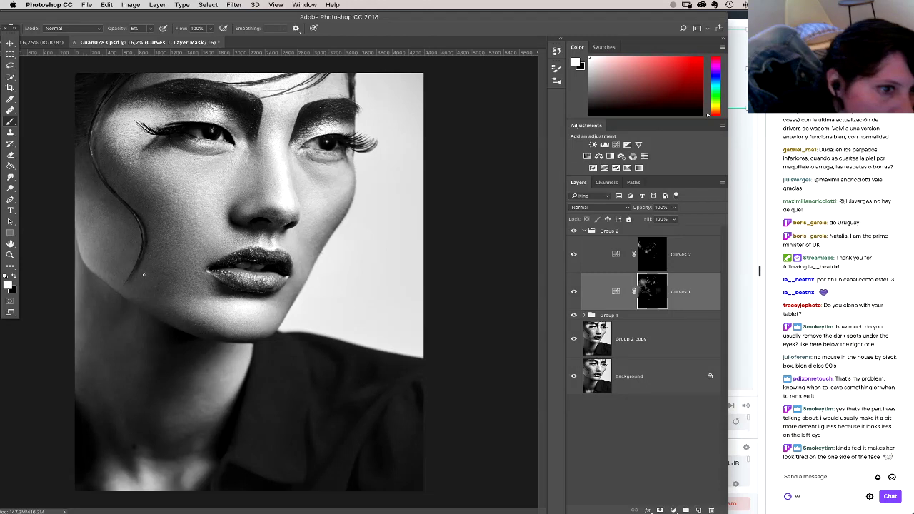
key(alt+bracketright)
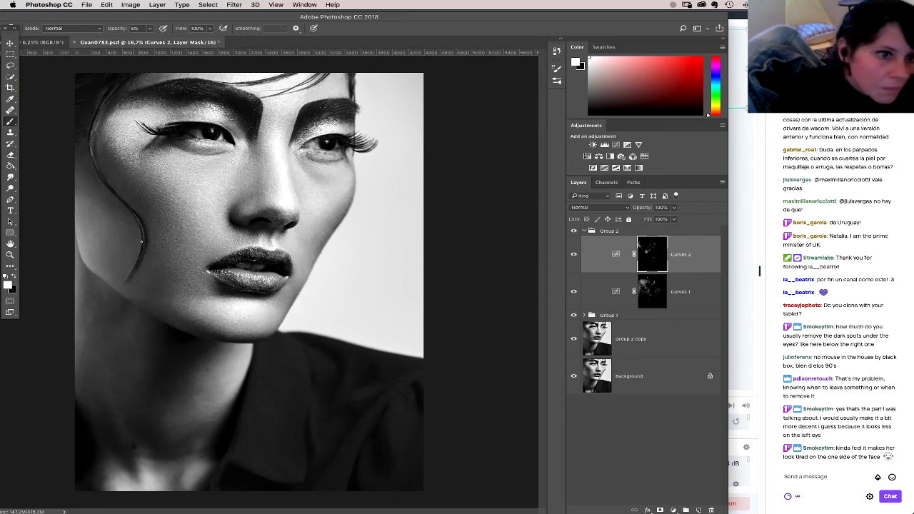
click(654, 293)
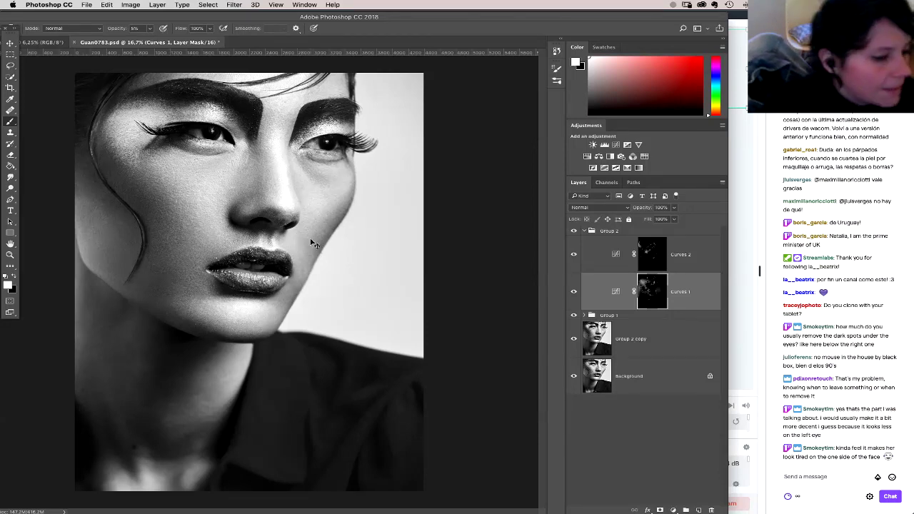
key(super+plus)
key(super+plus)
scroll(311, 242, up, 10)
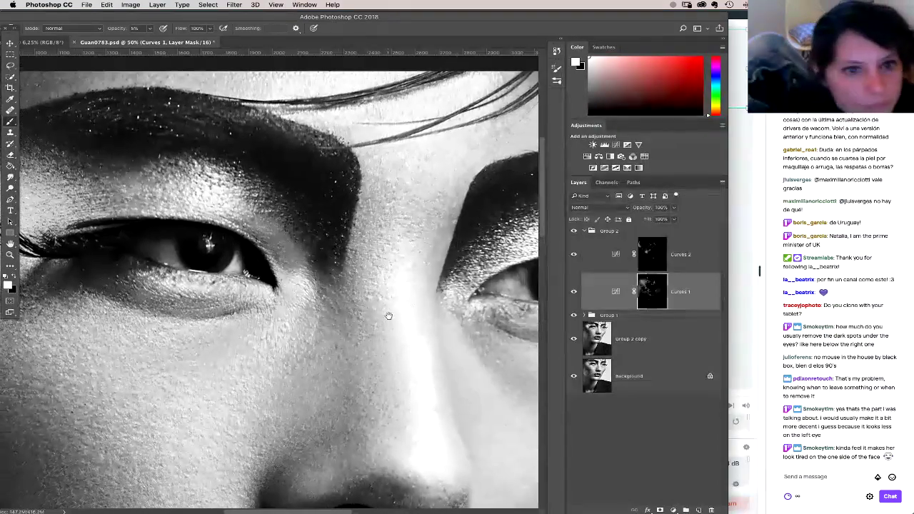
Step: Set the Clone Stamp blend mode to Normal on the Group 2 copy layer
click(628, 343)
key(s)
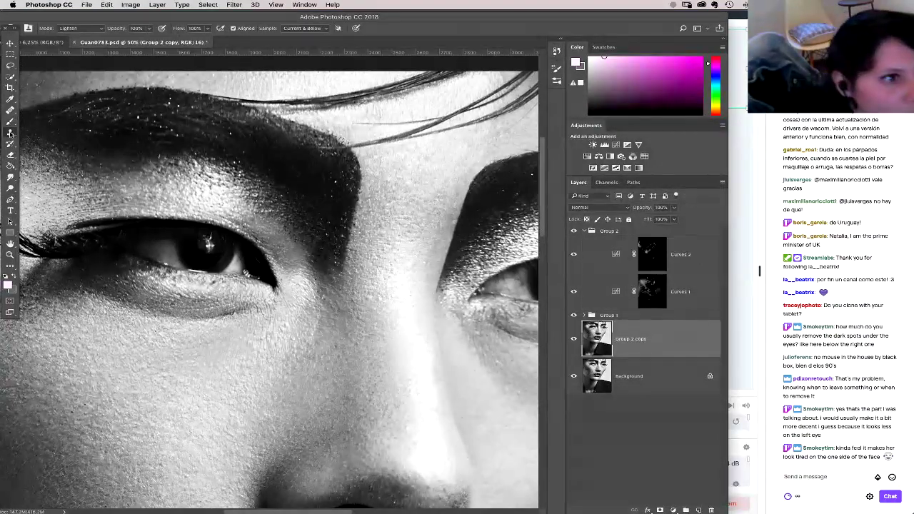
click(100, 28)
click(72, 10)
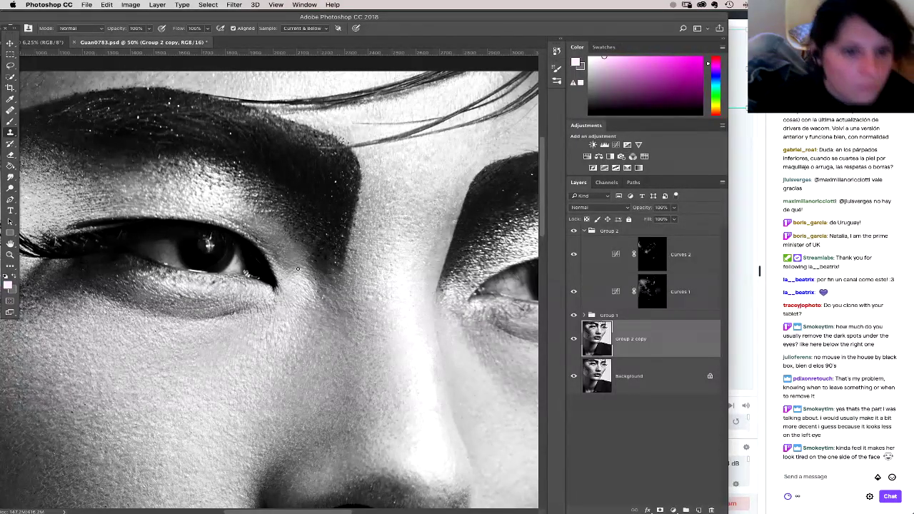
Step: Fit the whole image on screen and select the Curves 1 layer mask
key(z)
key(super+0)
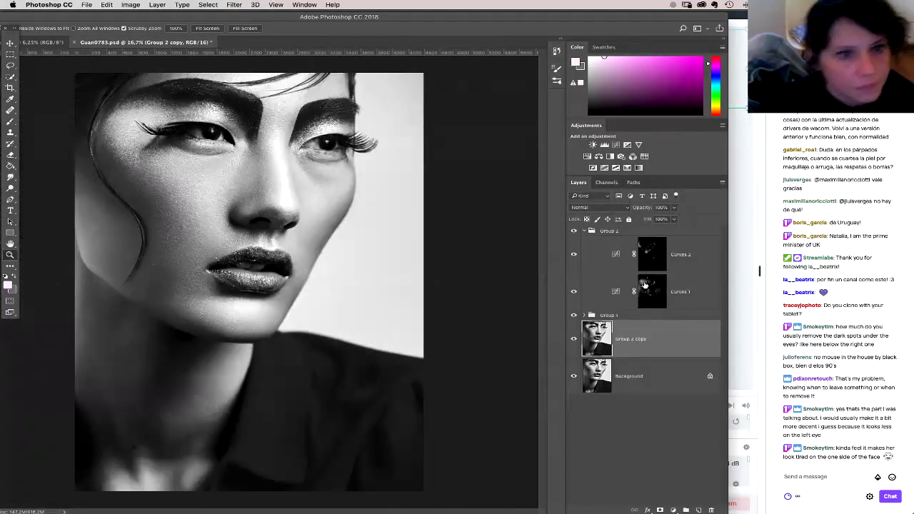
click(663, 293)
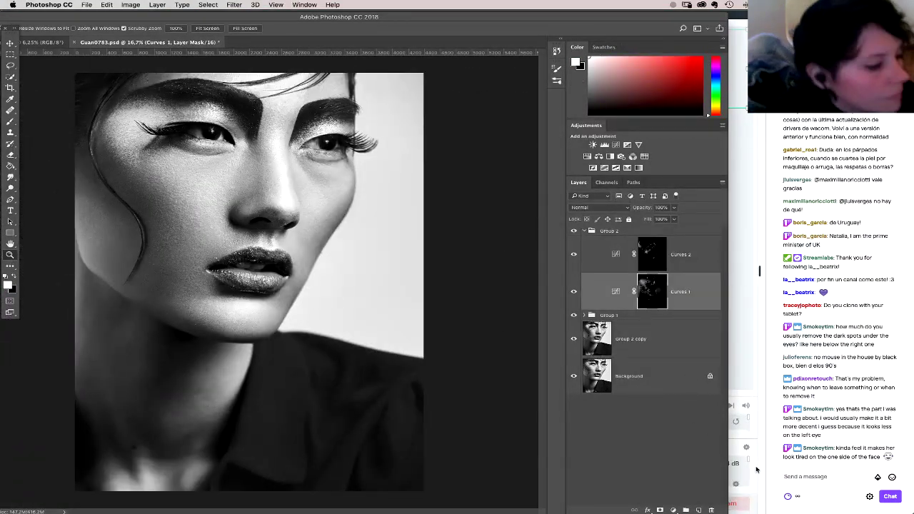
Step: Set the brush to 5% opacity and 17 px, zoomed in on the eyes
key(b)
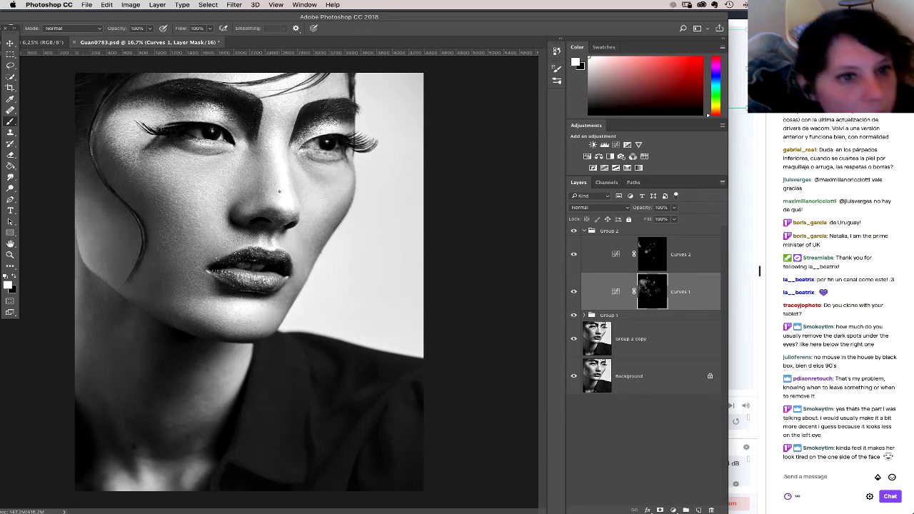
key(0)
key(5)
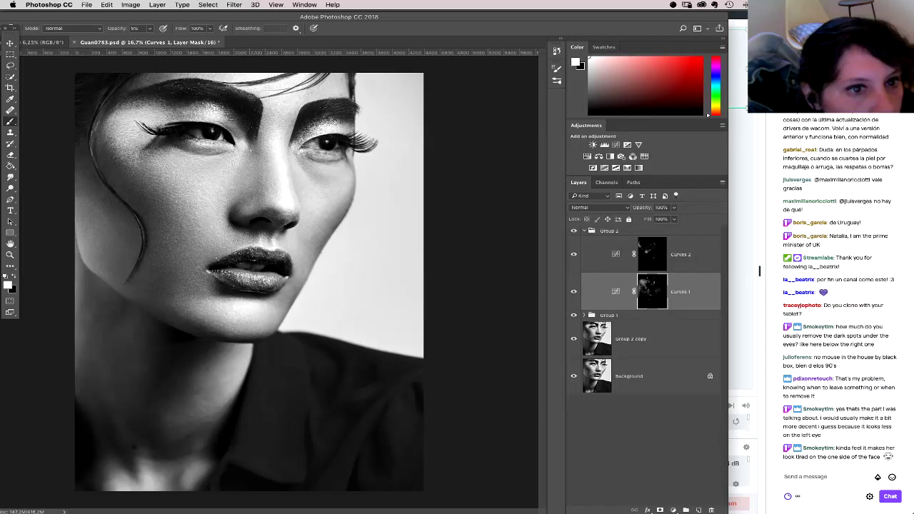
scroll(285, 189, up, 3)
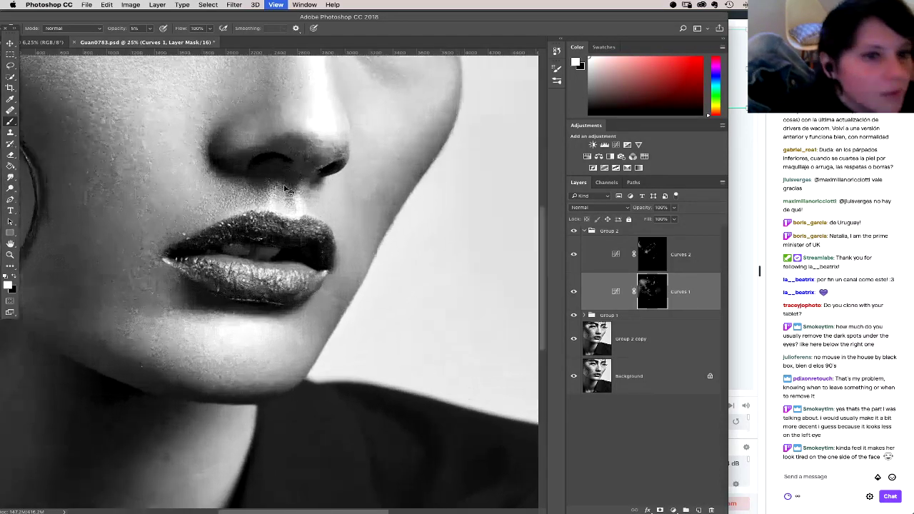
drag(332, 125, 350, 321)
right_click(346, 240)
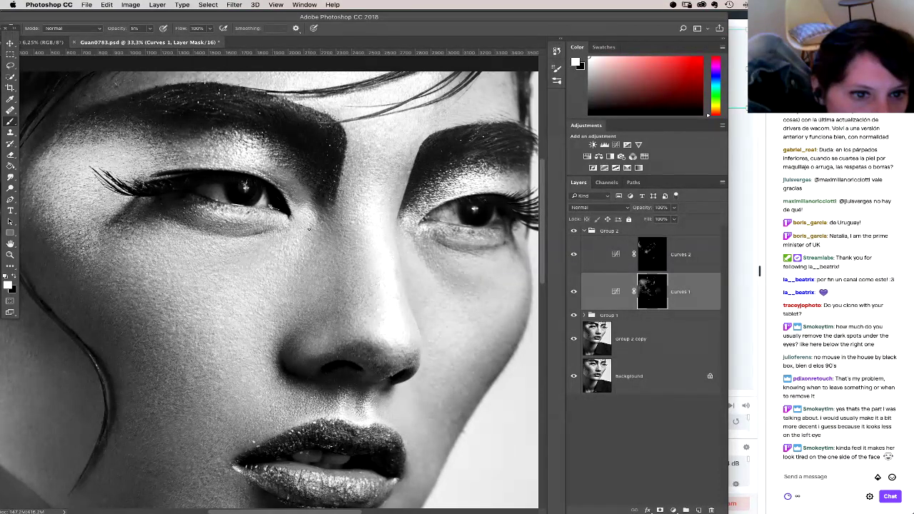
key(Return)
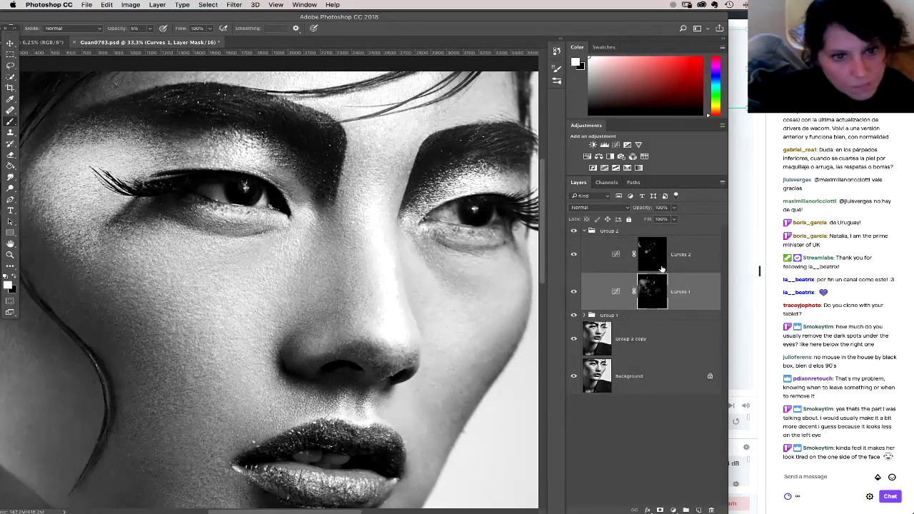
Step: Paint faint strokes around the eyes, alternating the Curves 2 and Curves 1 masks, zooming toward the nose
key(alt+bracketright)
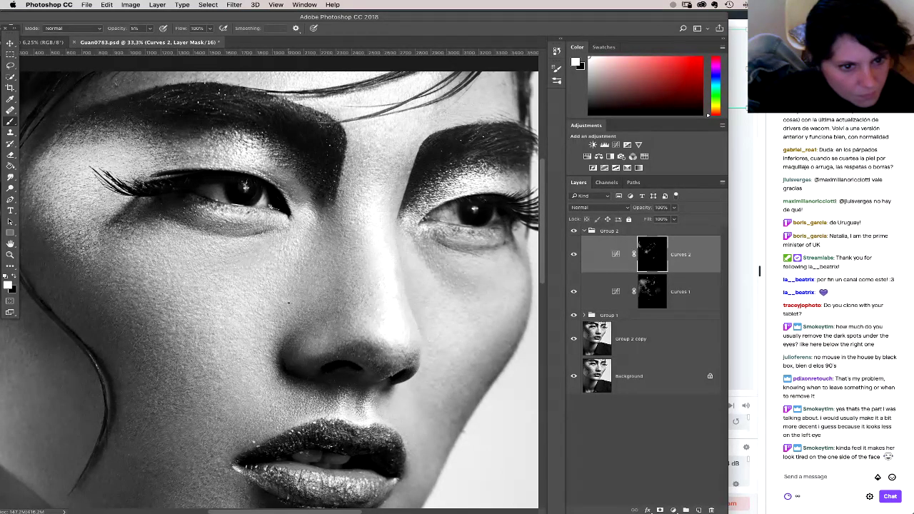
key(alt+bracketleft)
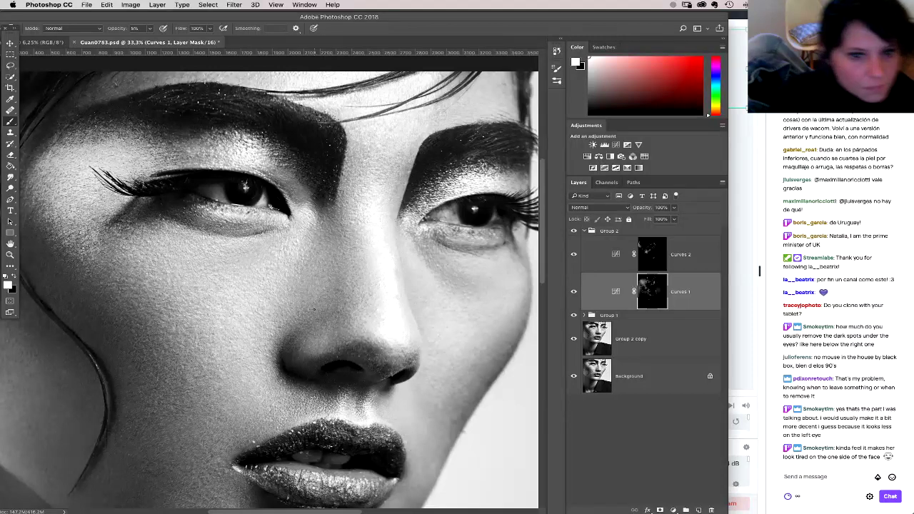
scroll(490, 271, right, 3)
scroll(489, 271, down, 2)
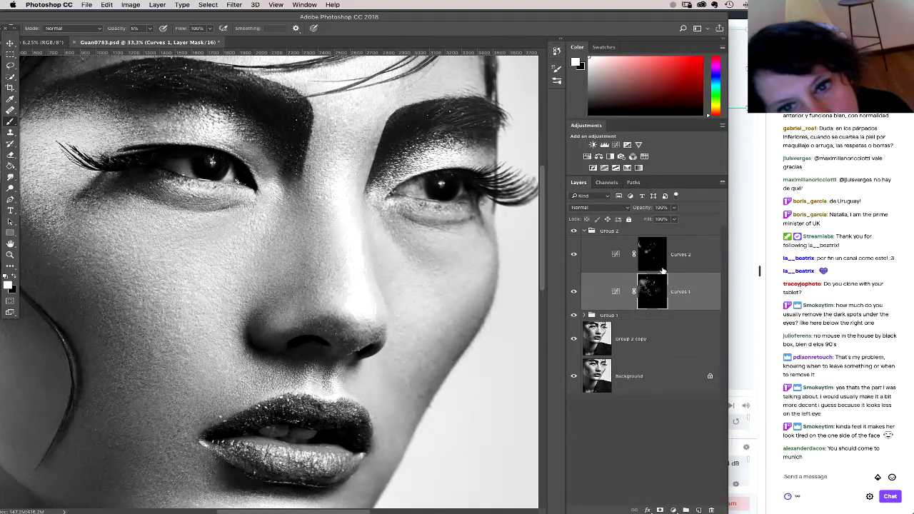
key(alt+bracketright)
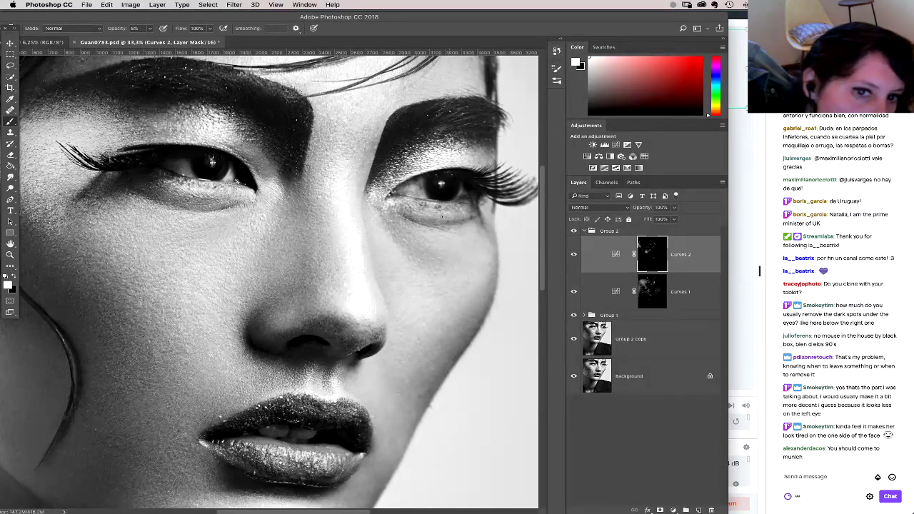
key(super+equal)
key(super+equal)
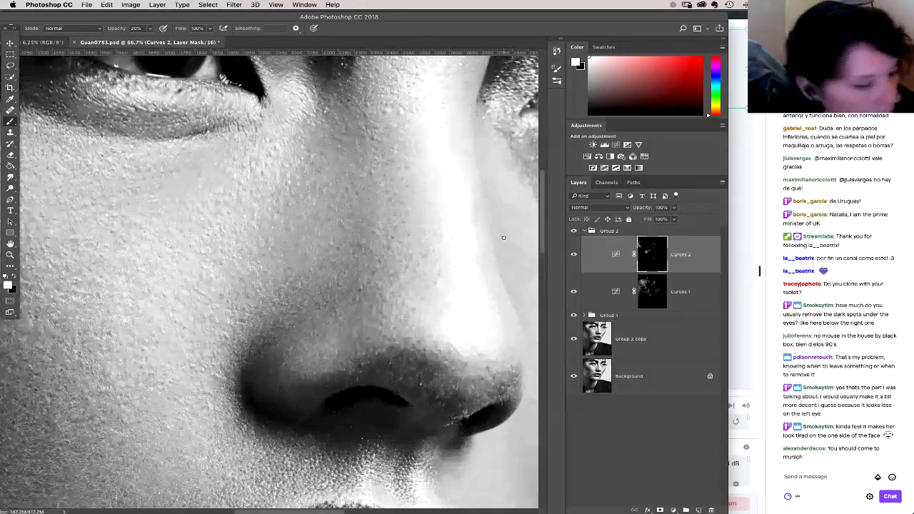
Step: Paint the under-eye area beside the nose at 20% opacity, then drop opacity to 10%
key(2)
drag(475, 187, 225, 213)
right_click(346, 172)
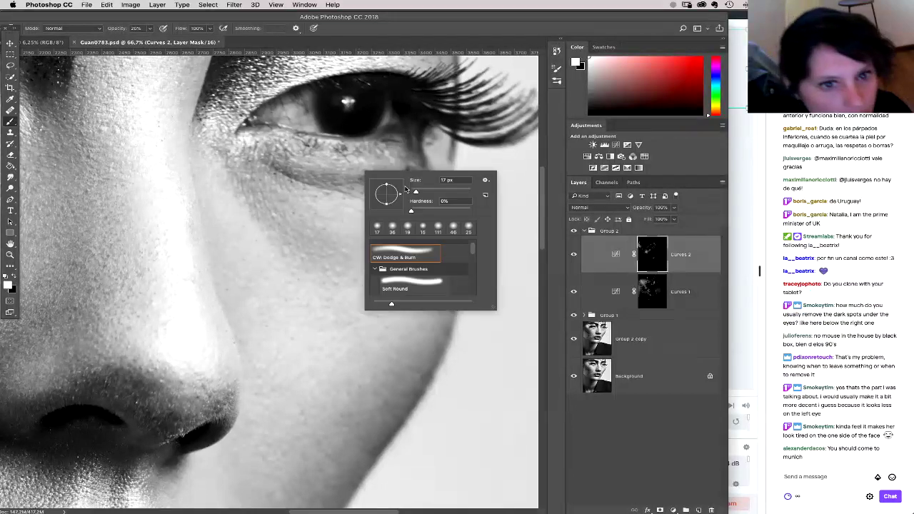
click(361, 172)
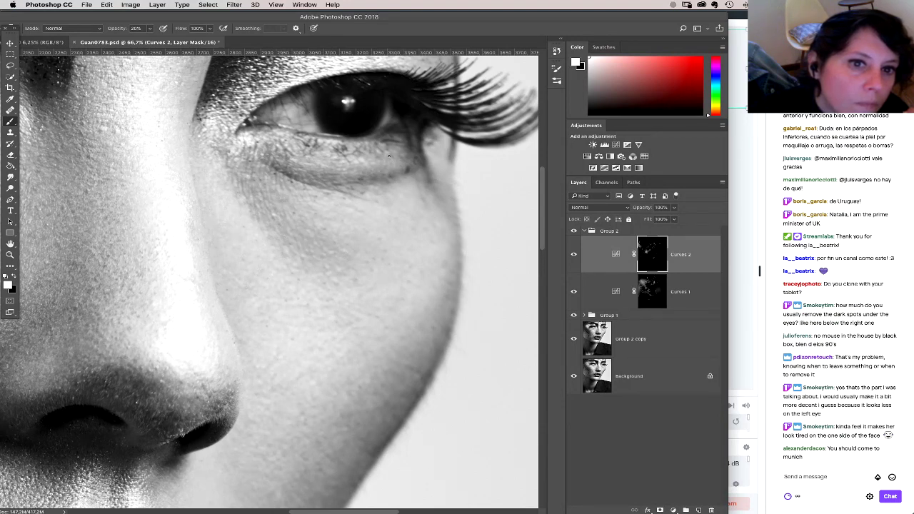
right_click(466, 169)
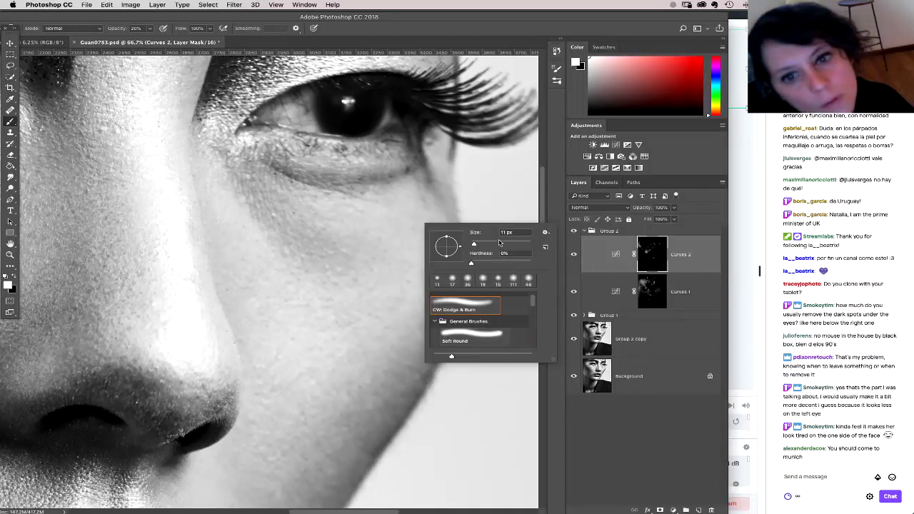
key(Return)
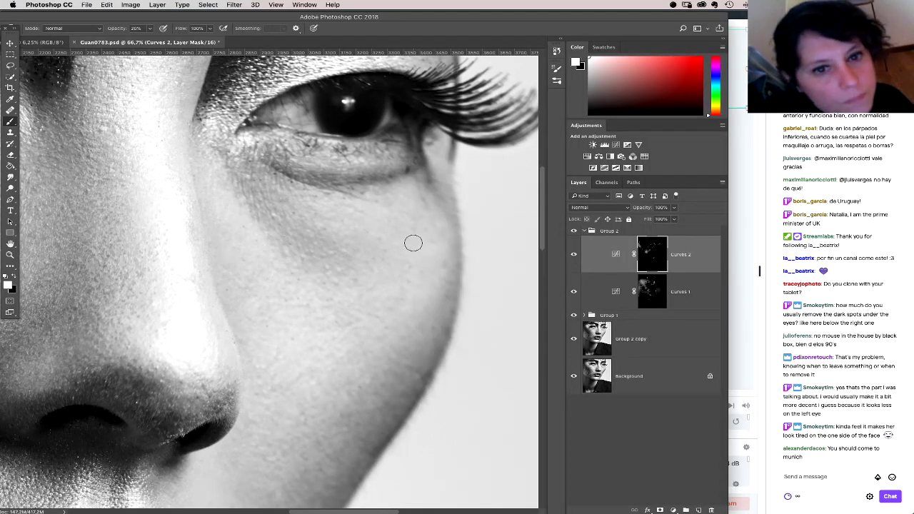
key(1)
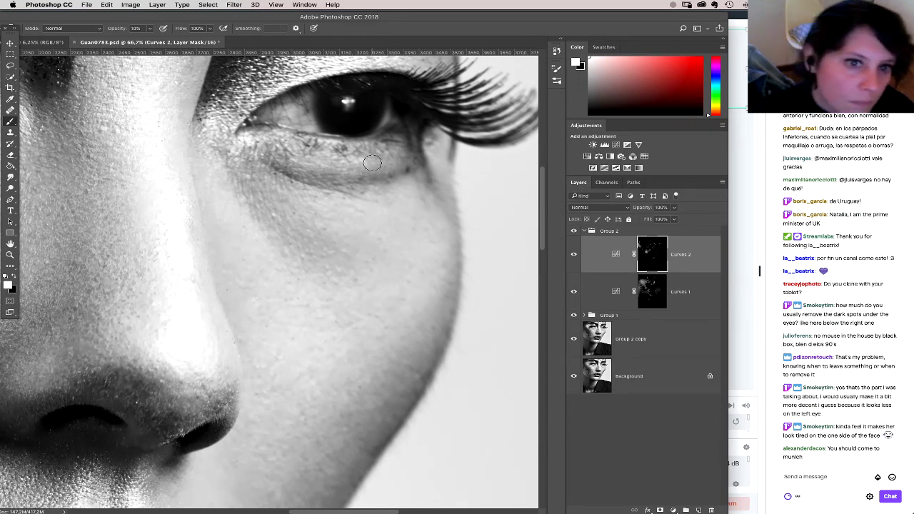
Step: On the Curves 1 mask, resize the soft brush to 59 px for the cheek and zoom out
click(599, 290)
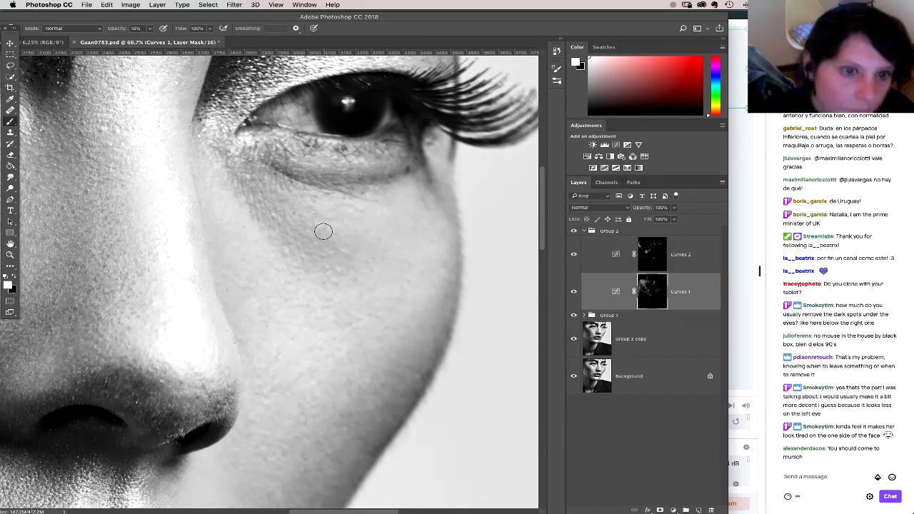
right_click(385, 254)
drag(431, 270, 427, 270)
key(Return)
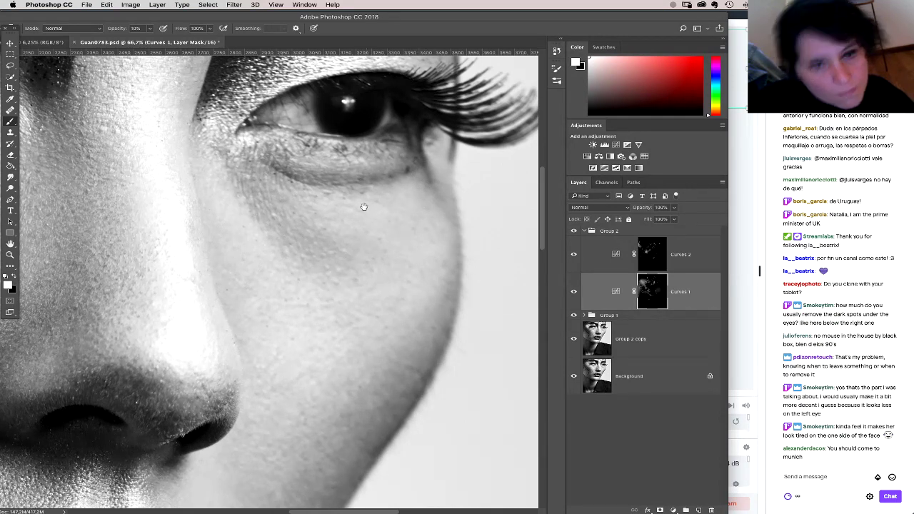
scroll(363, 204, left, 5)
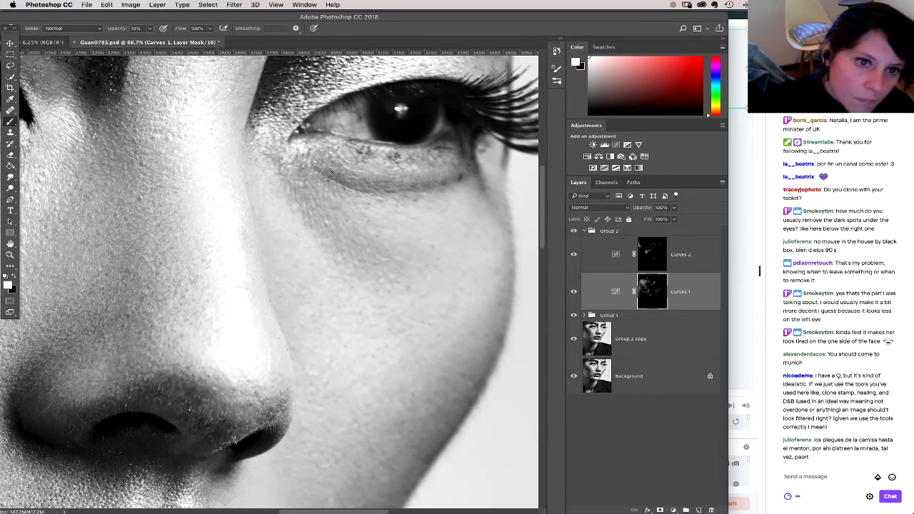
right_click(372, 190)
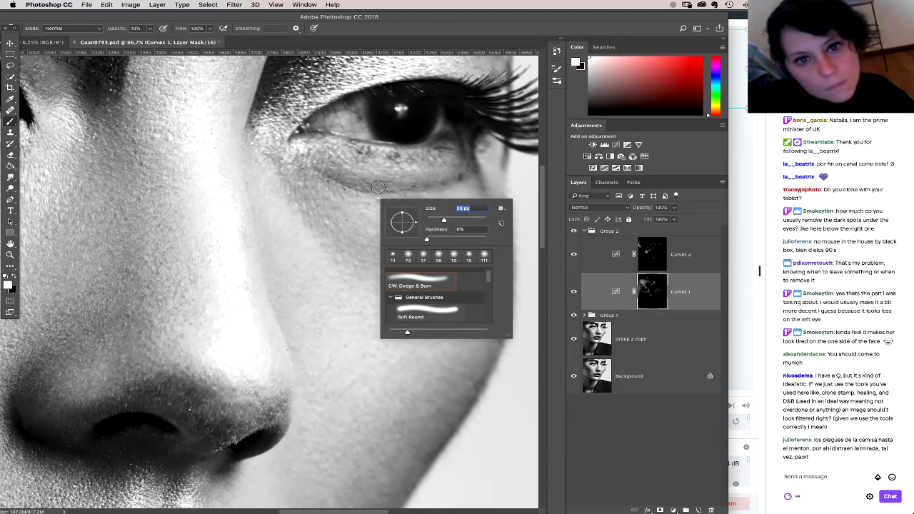
key(Return)
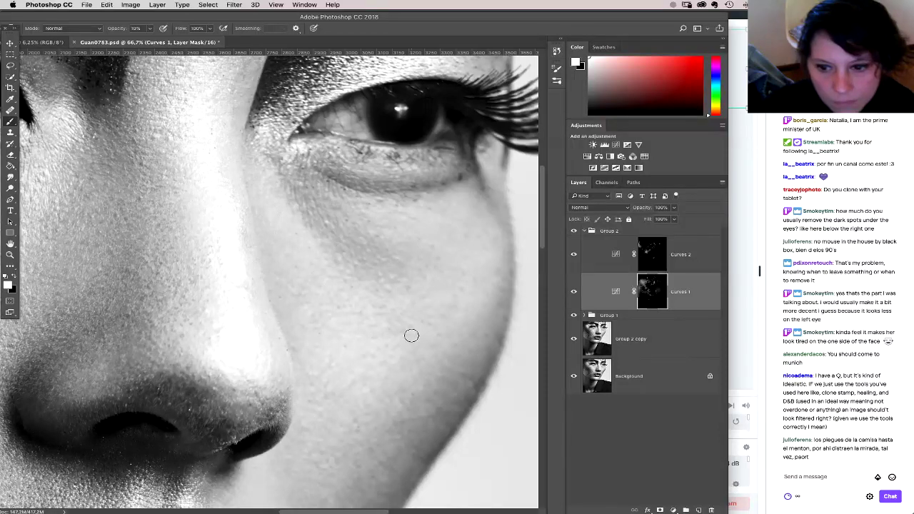
key(ctrl+minus)
key(ctrl+minus)
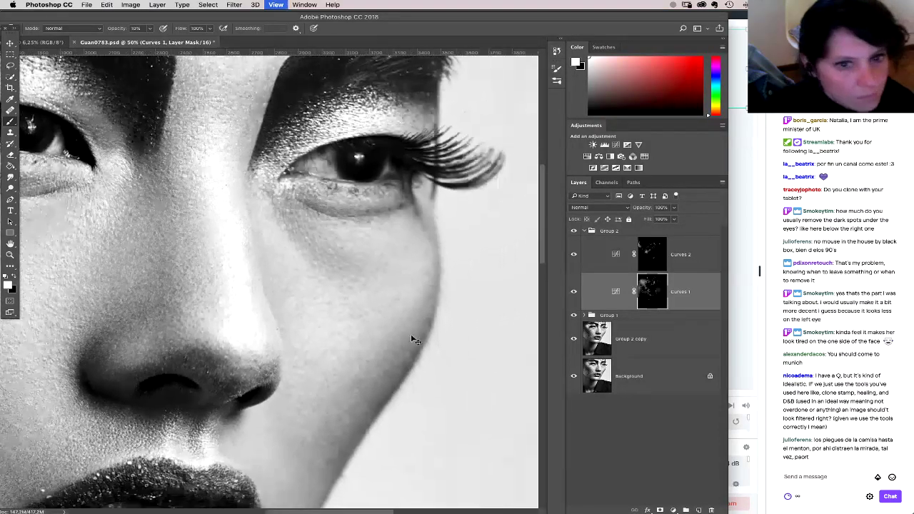
right_click(326, 253)
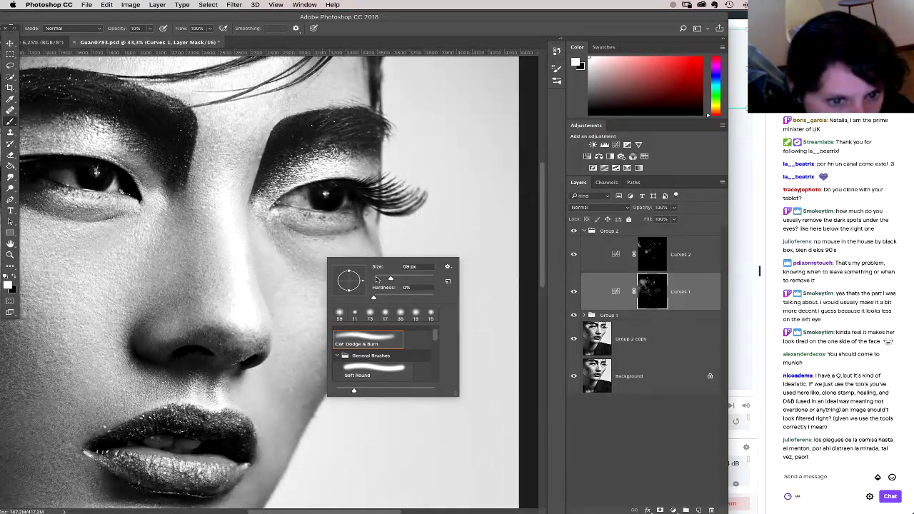
key(Escape)
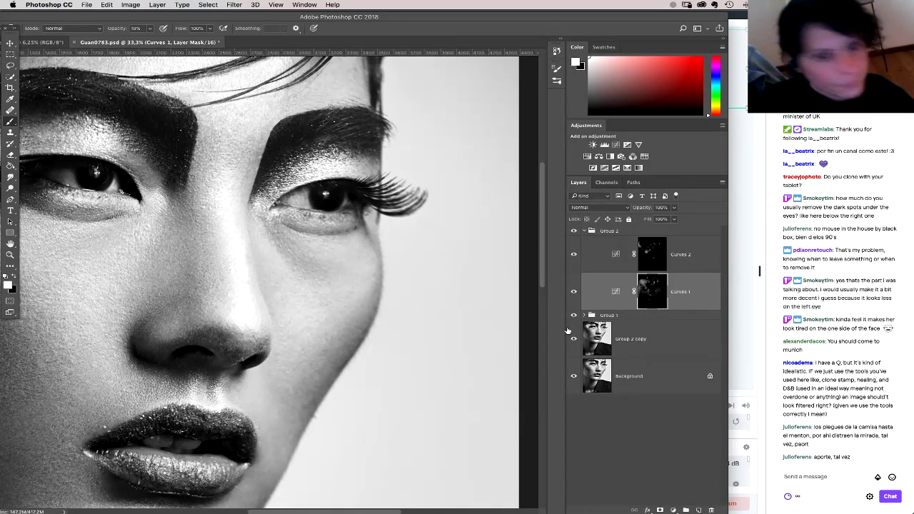
key(super+minus)
key(super+minus)
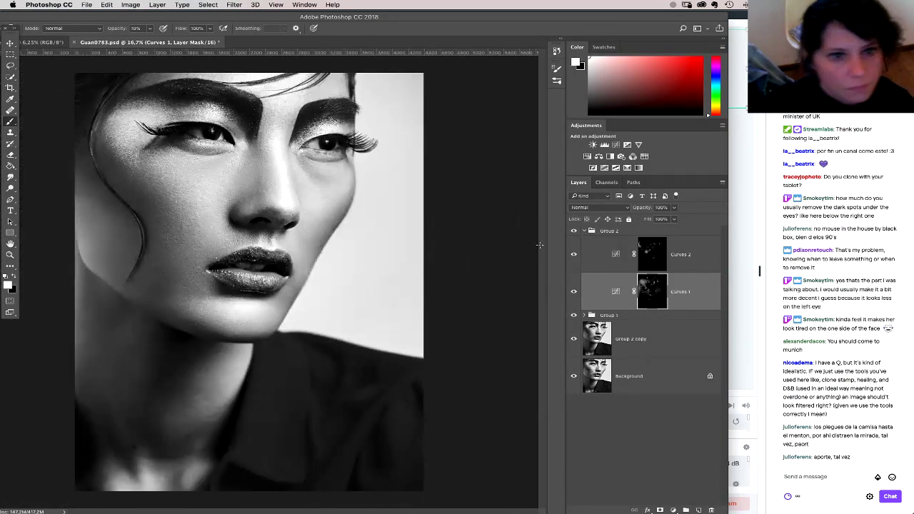
Step: Add a brightening Curves 3 layer above Curves 2 with an inverted black mask
click(573, 232)
click(573, 231)
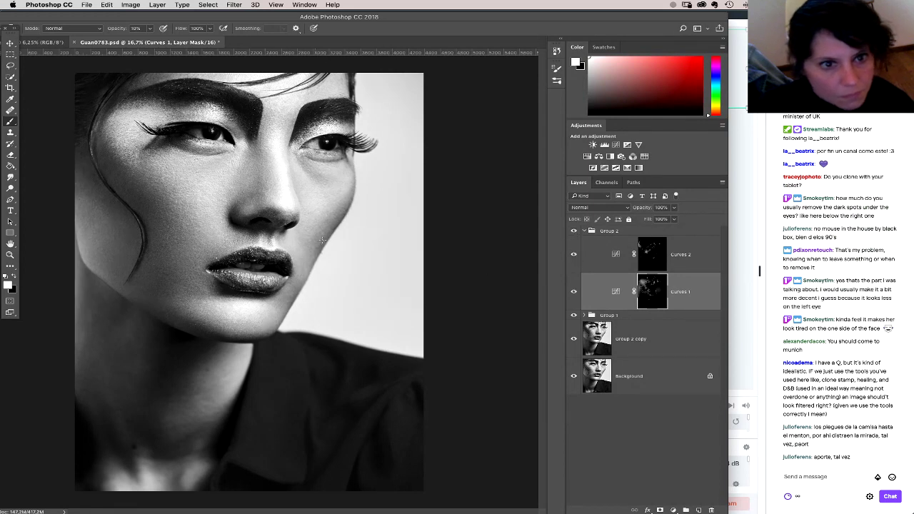
click(672, 264)
click(672, 509)
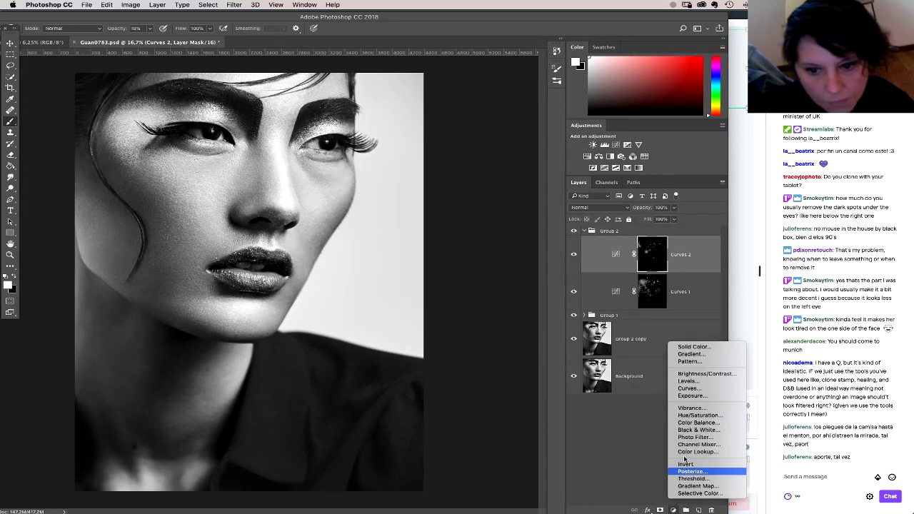
click(688, 388)
mouse_move(737, 236)
mouse_down()
mouse_move(725, 222)
mouse_move(724, 250)
mouse_move(724, 222)
mouse_up()
key(super+i)
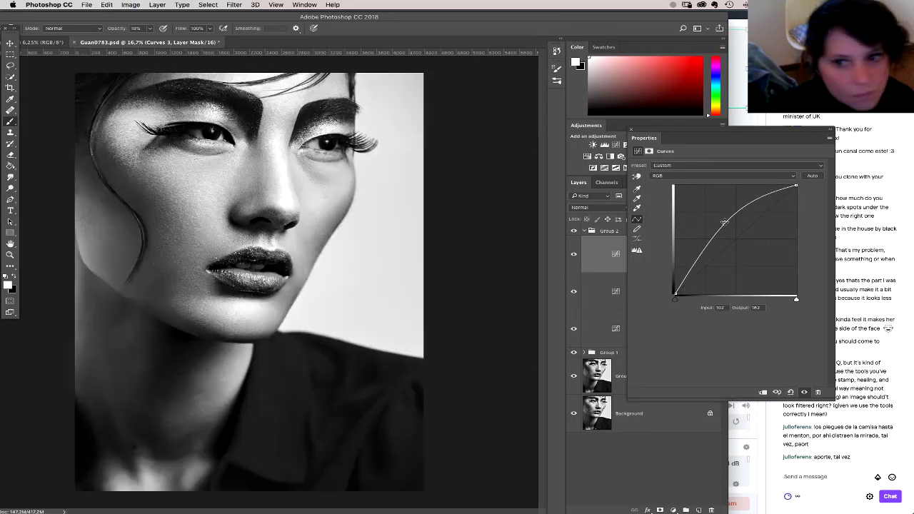
click(605, 264)
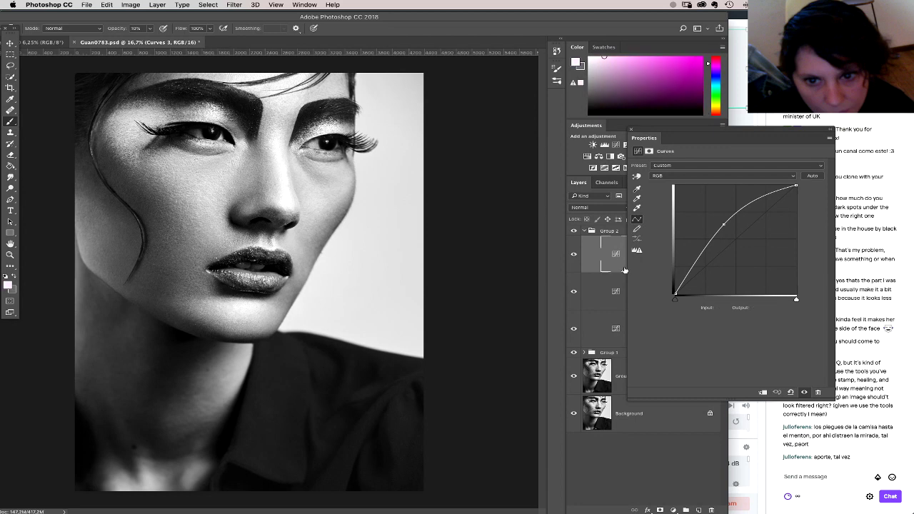
click(630, 130)
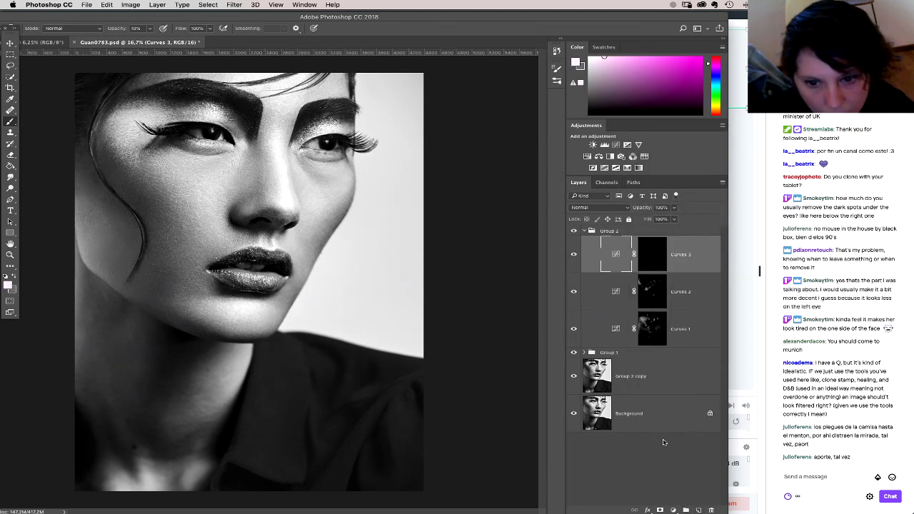
Step: Duplicate it as Curves 3 copy and pull the curve down to darken
drag(676, 266, 685, 509)
double_click(615, 253)
drag(729, 226, 752, 256)
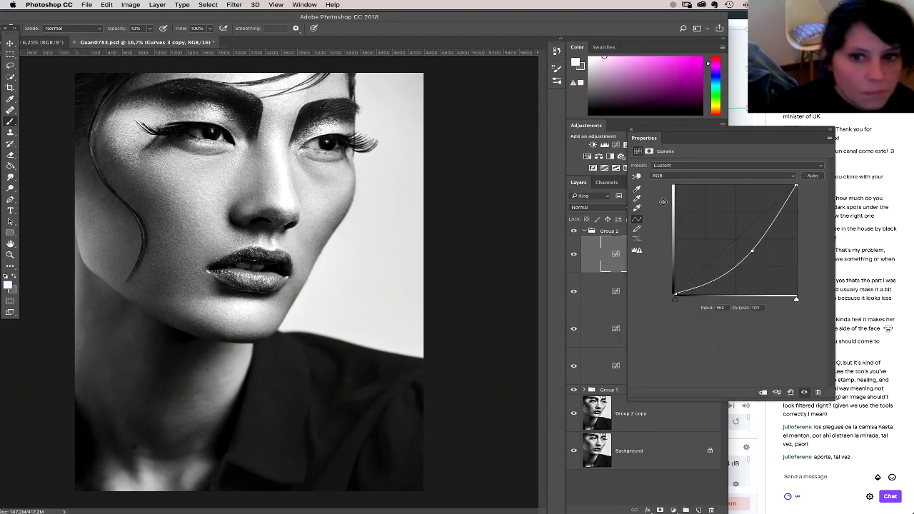
click(631, 130)
Step: Group both Curves 3 layers and name the group 'eyebag'
shift+click(652, 297)
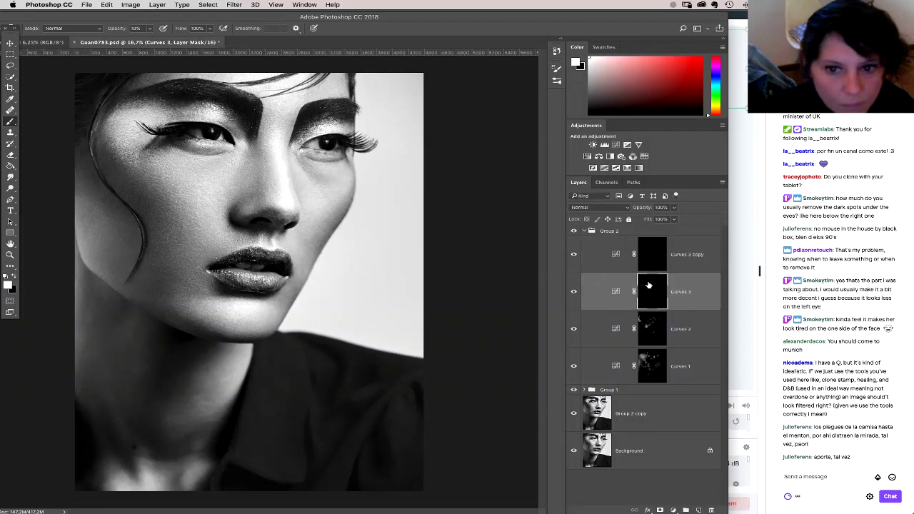
drag(658, 254, 685, 510)
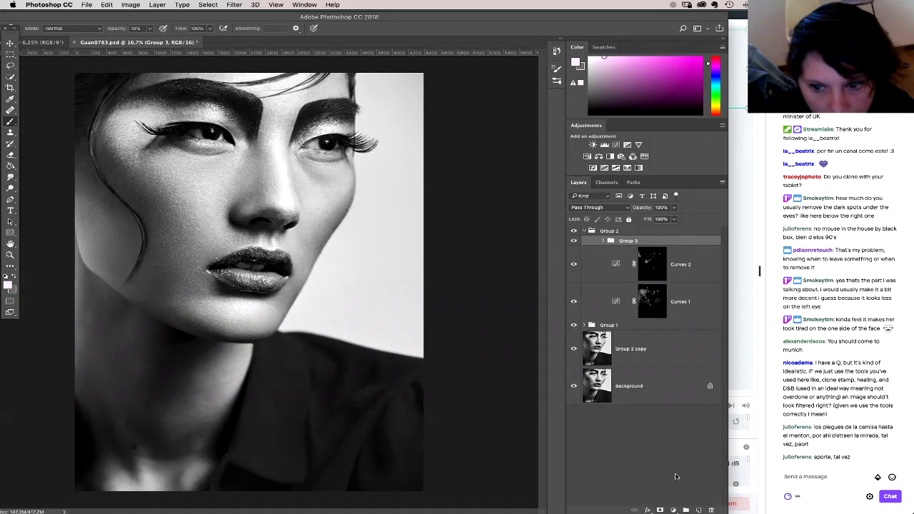
double_click(635, 241)
text(eyebag)
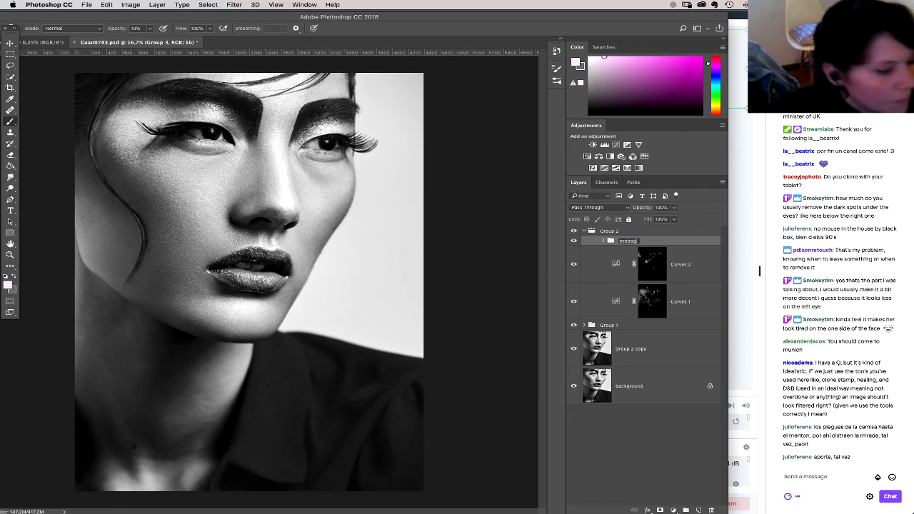
key(Return)
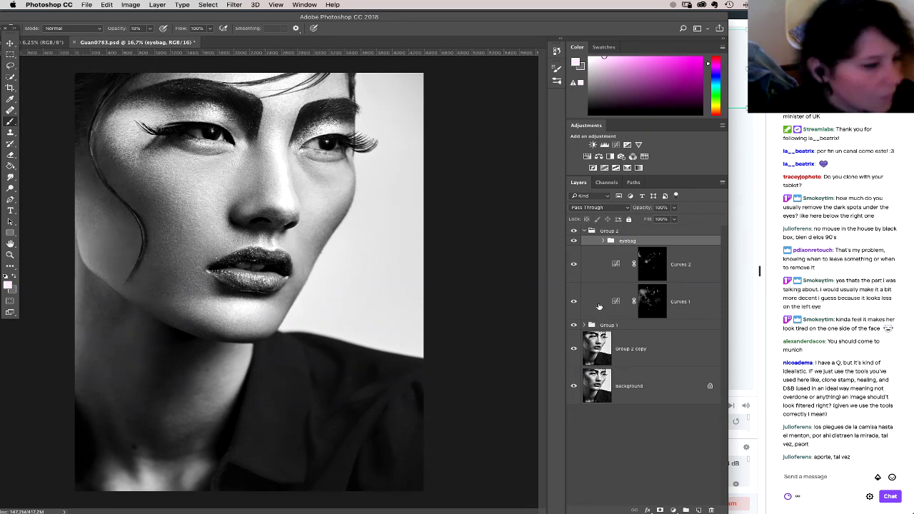
Step: Expand the eyebag group and paint a small lightening stroke under the eye on the Curves 3 mask
click(603, 241)
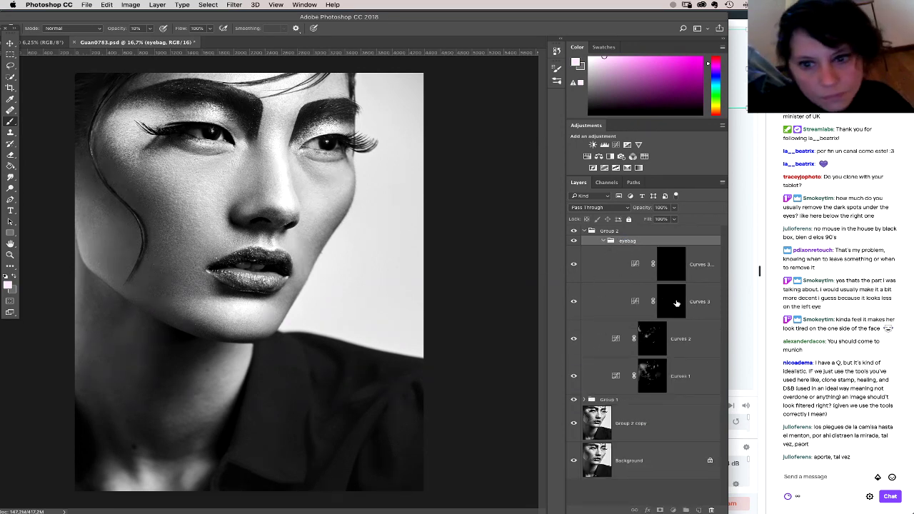
click(670, 301)
right_click(367, 255)
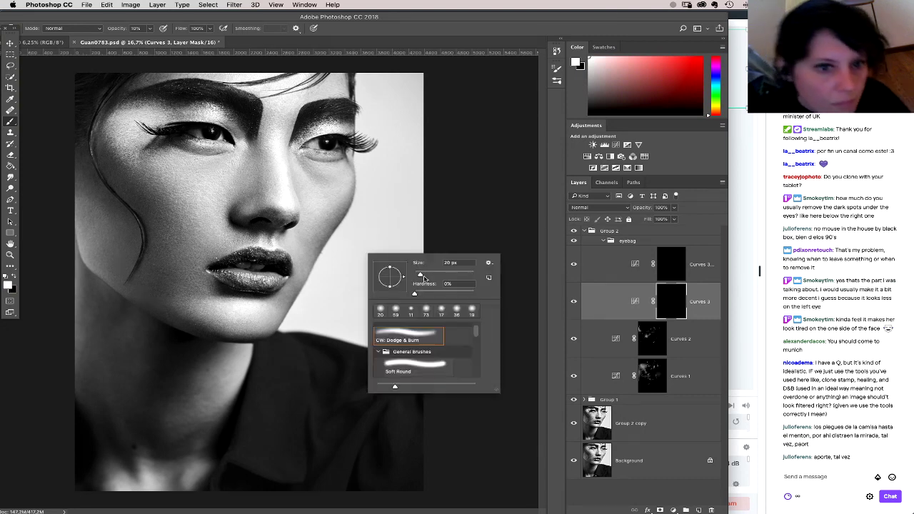
click(324, 182)
mouse_move(324, 183)
mouse_down()
mouse_move(302, 162)
mouse_move(336, 176)
mouse_move(301, 158)
mouse_move(307, 174)
mouse_move(295, 150)
mouse_up()
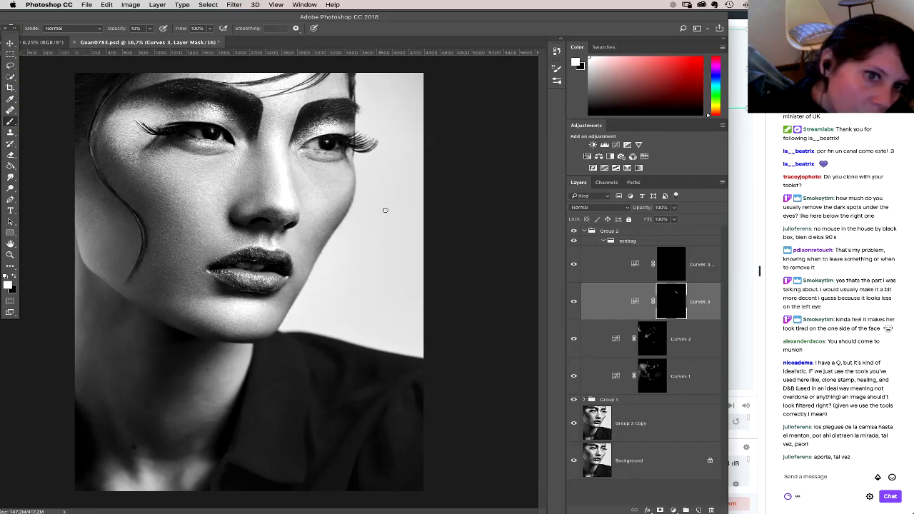
Step: Check the brush size on the Curves 3 copy mask, then return to the Curves 3 mask
click(645, 263)
right_click(318, 188)
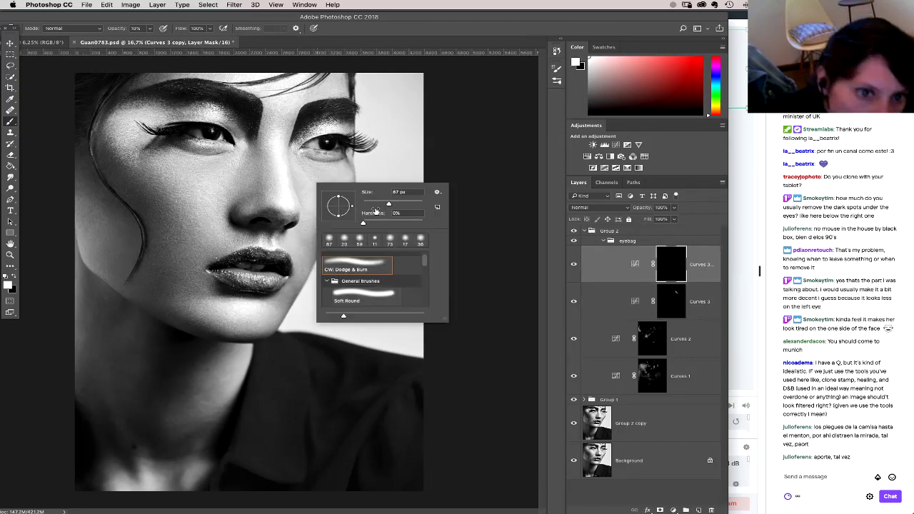
click(293, 166)
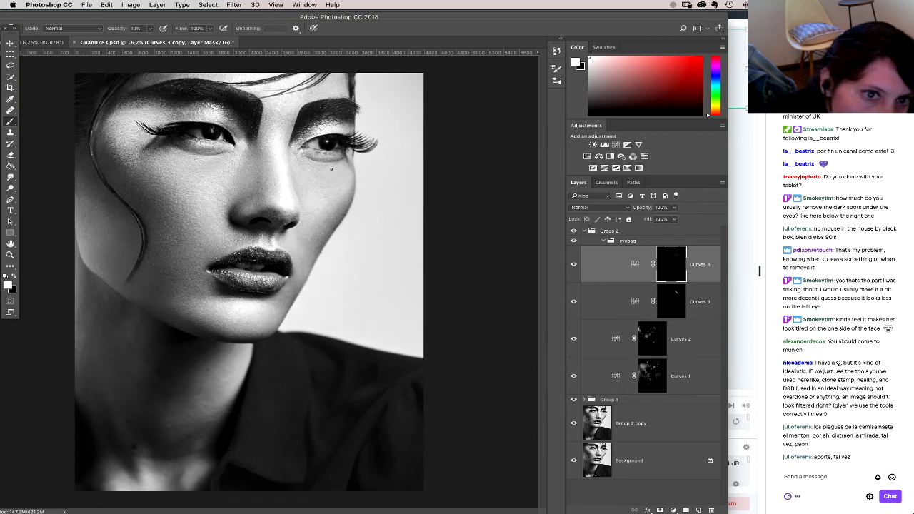
click(671, 300)
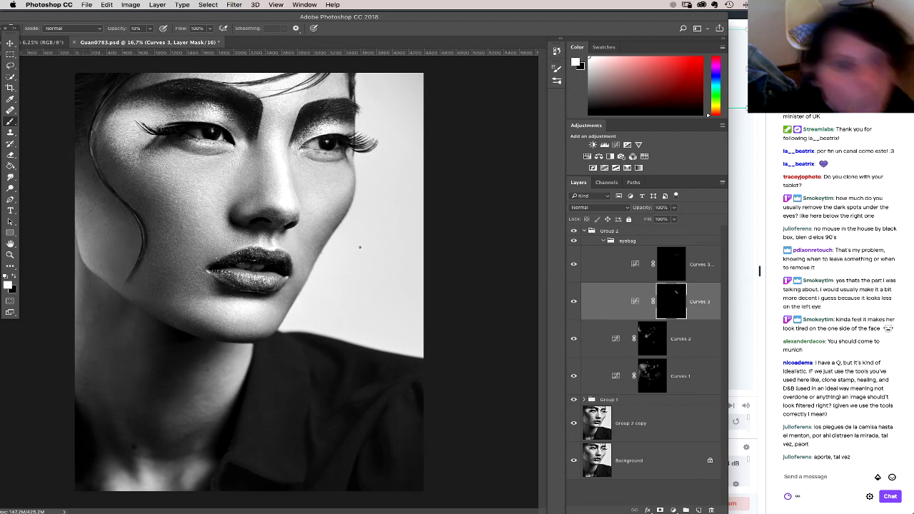
key(super+minus)
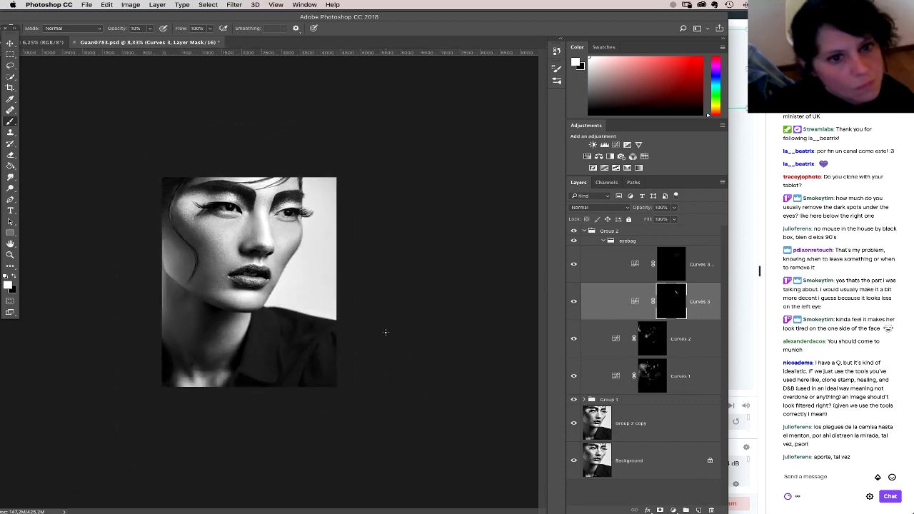
click(574, 241)
click(574, 241)
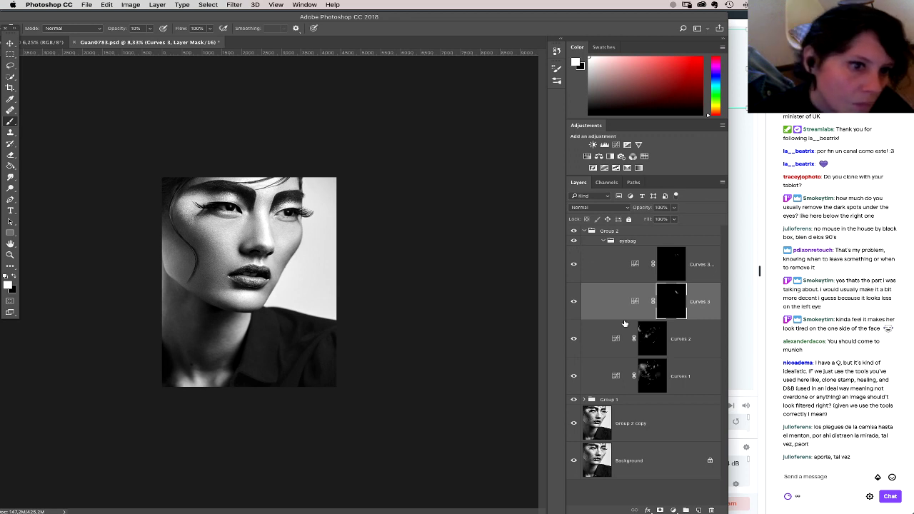
key(super+plus)
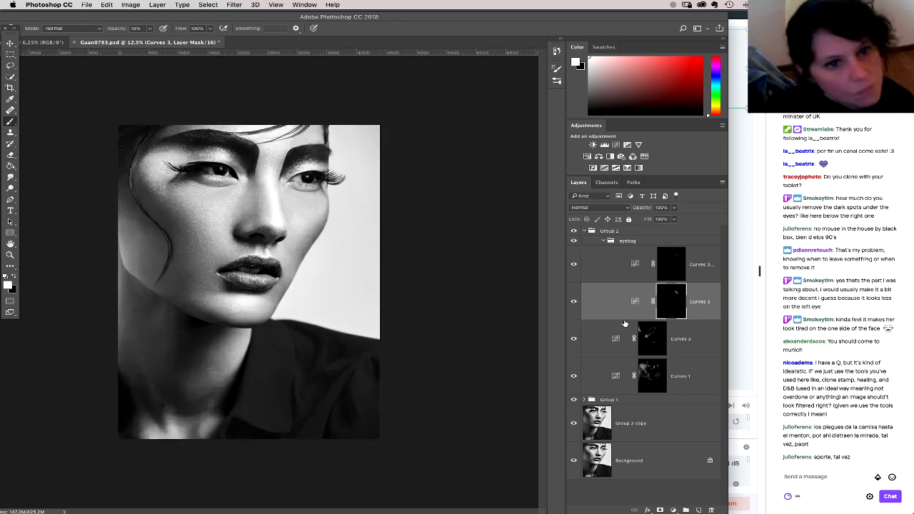
click(574, 424)
click(574, 424)
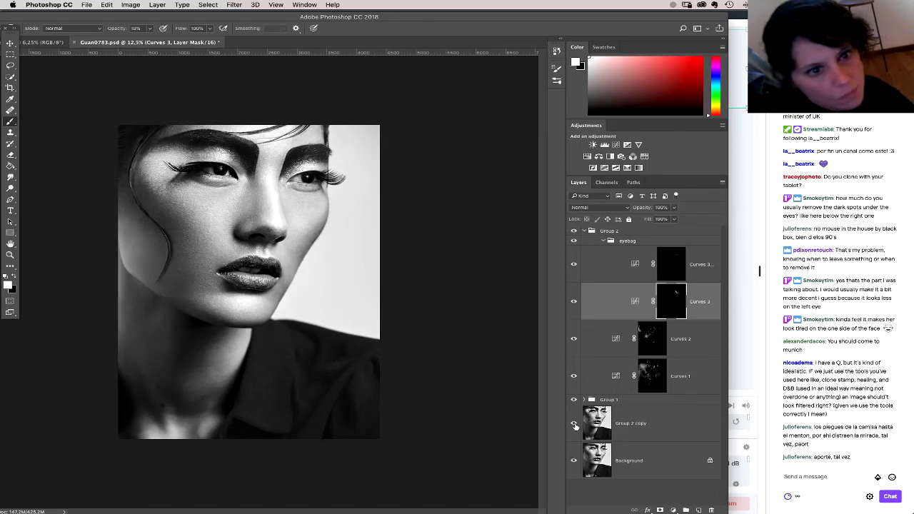
click(574, 425)
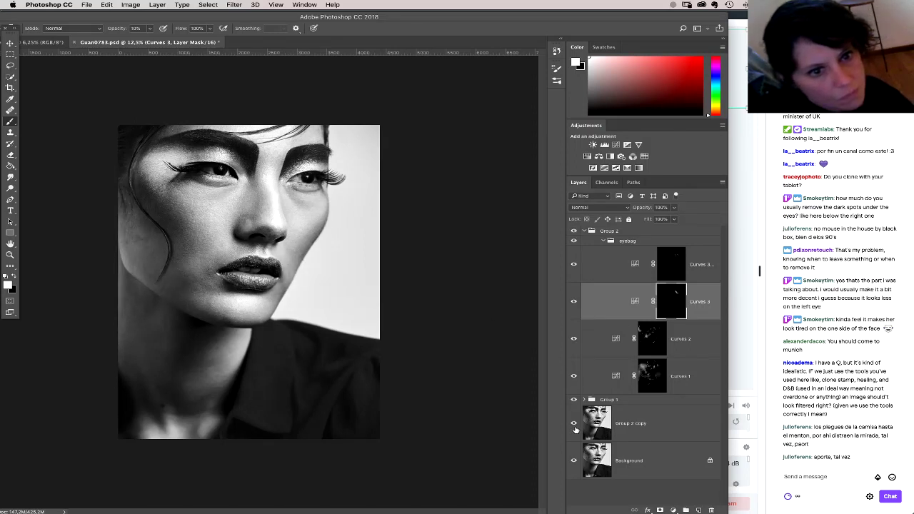
click(574, 425)
click(573, 425)
alt+click(574, 425)
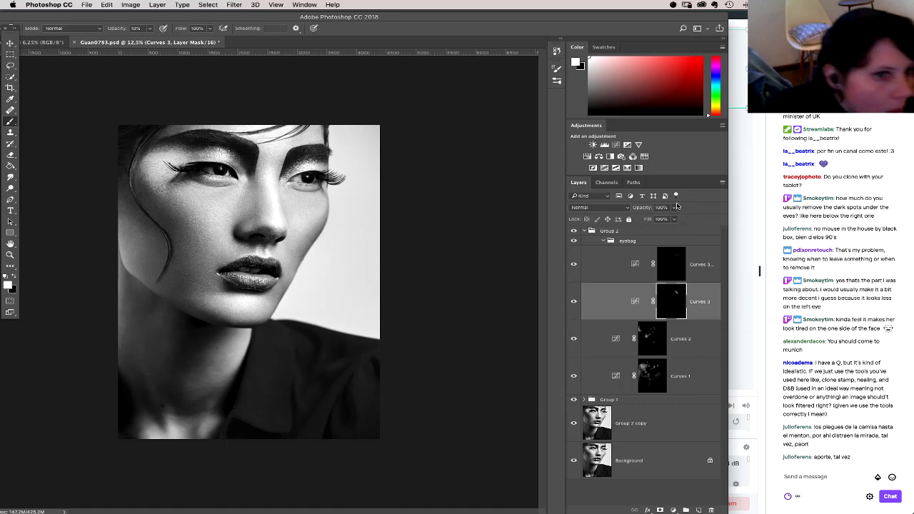
click(573, 240)
click(573, 243)
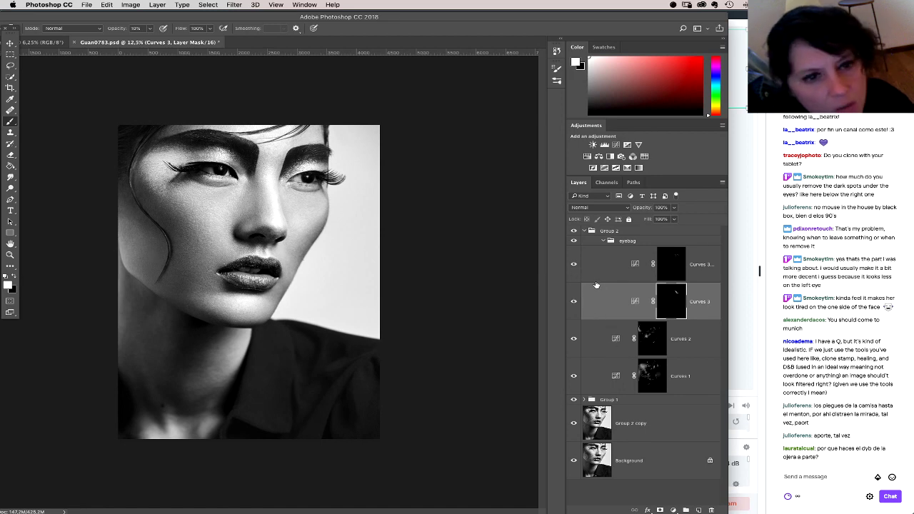
click(574, 242)
click(573, 241)
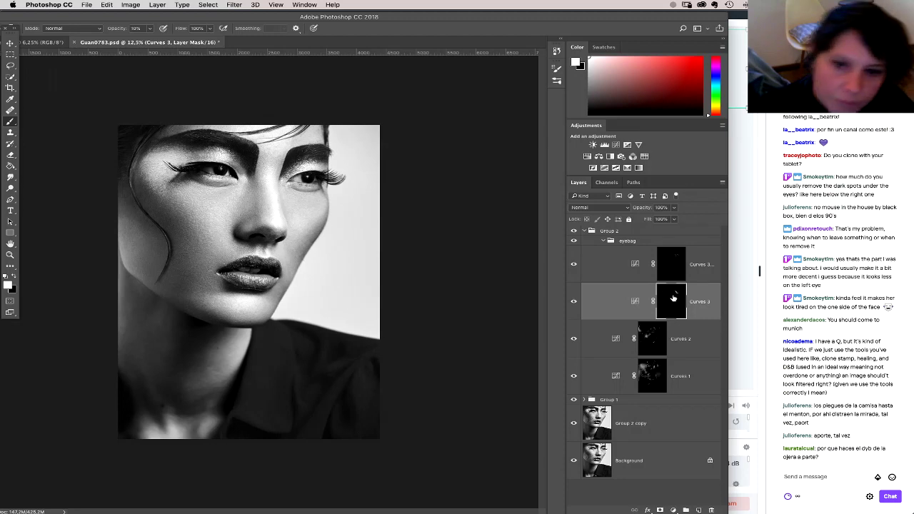
Step: Set the brush to 30% opacity and 412 px, zoom out, and compare the eyebag correction
key(3)
right_click(318, 224)
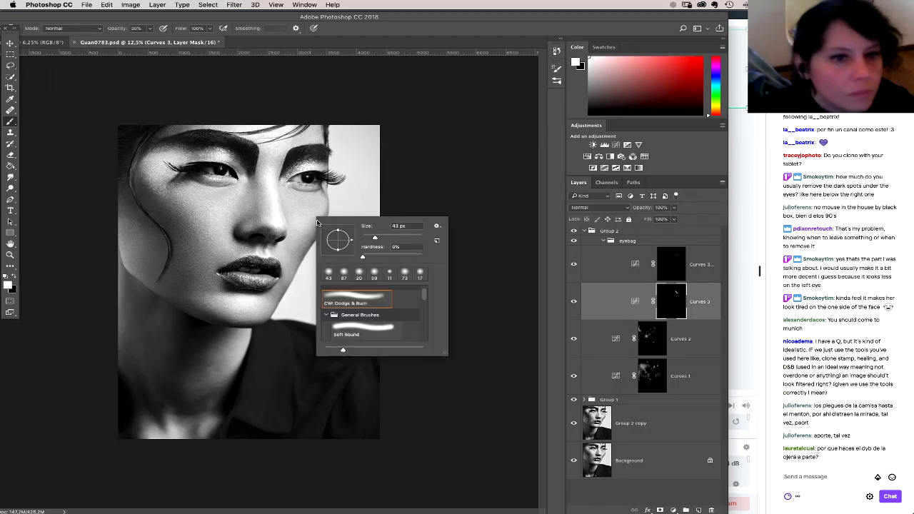
drag(420, 238, 414, 238)
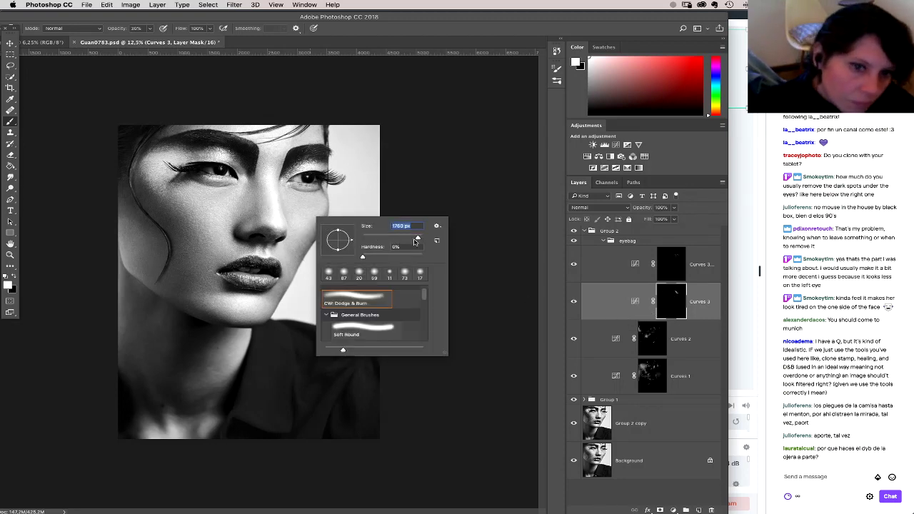
key(Return)
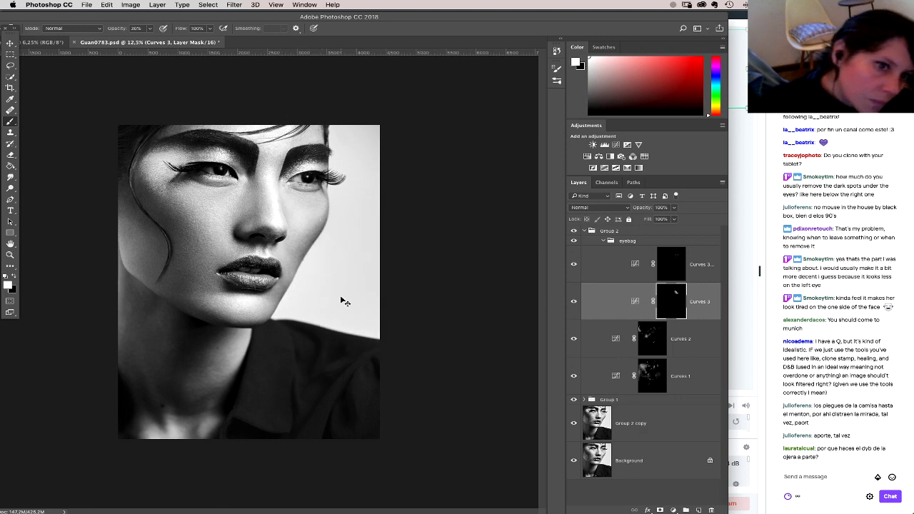
key(super+minus)
key(super+minus)
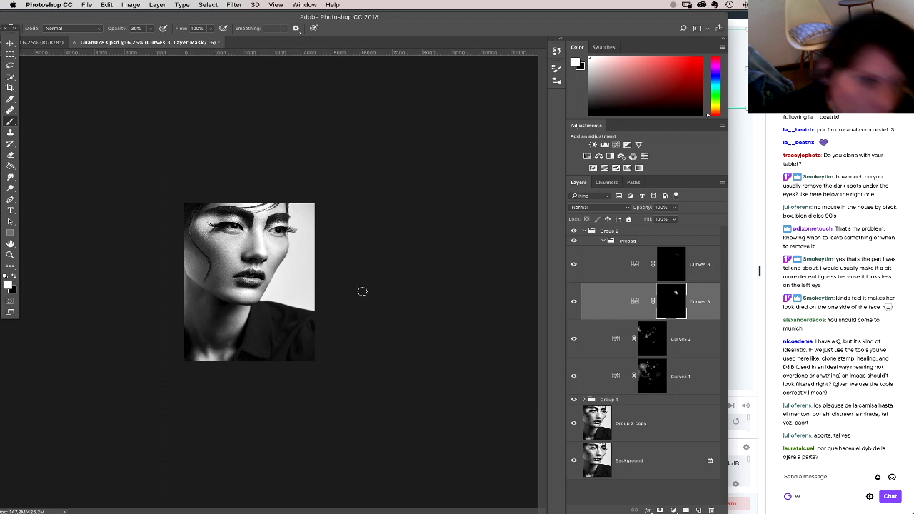
right_click(303, 287)
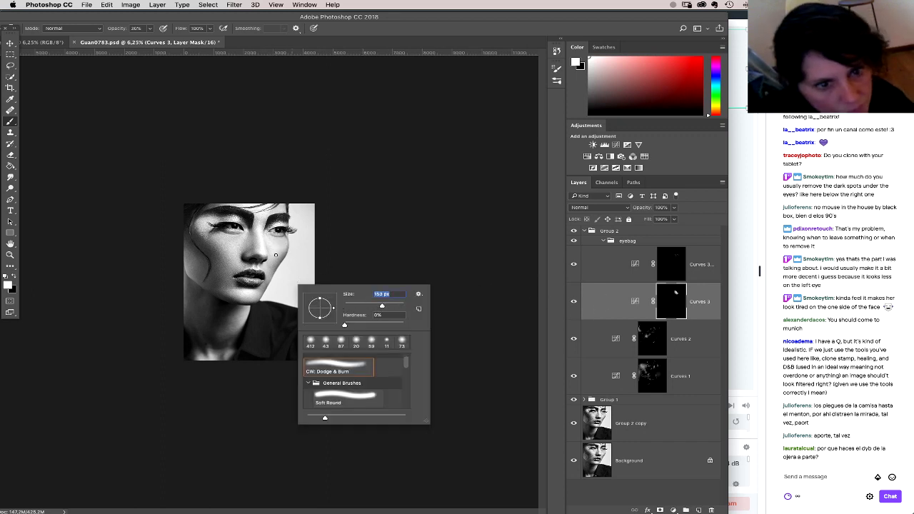
click(281, 244)
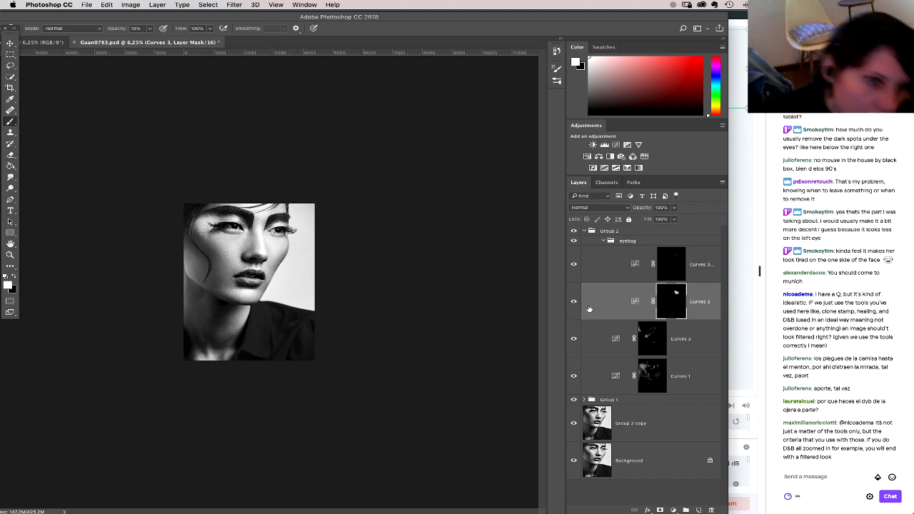
click(573, 242)
click(573, 241)
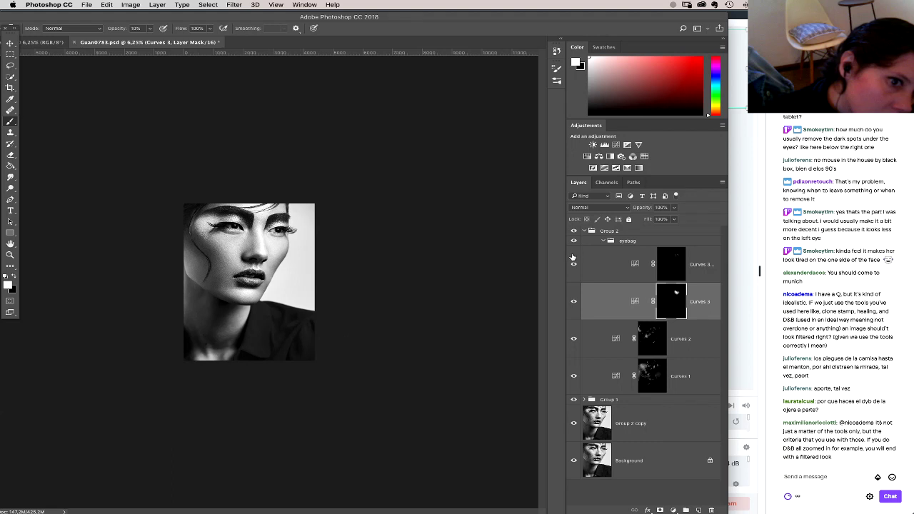
Step: Paint under the right-hand eye on the Curves 3 copy mask with a smaller brush, then zoom to 16.7%
click(658, 270)
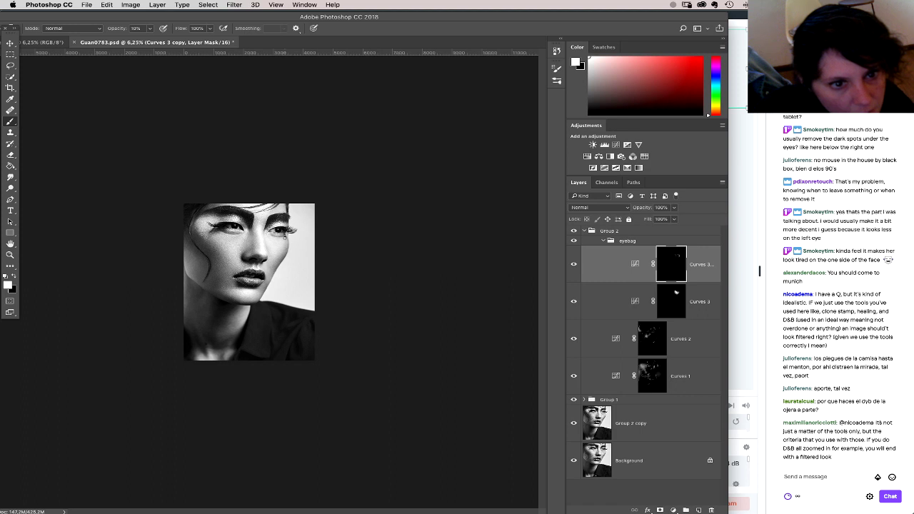
right_click(288, 259)
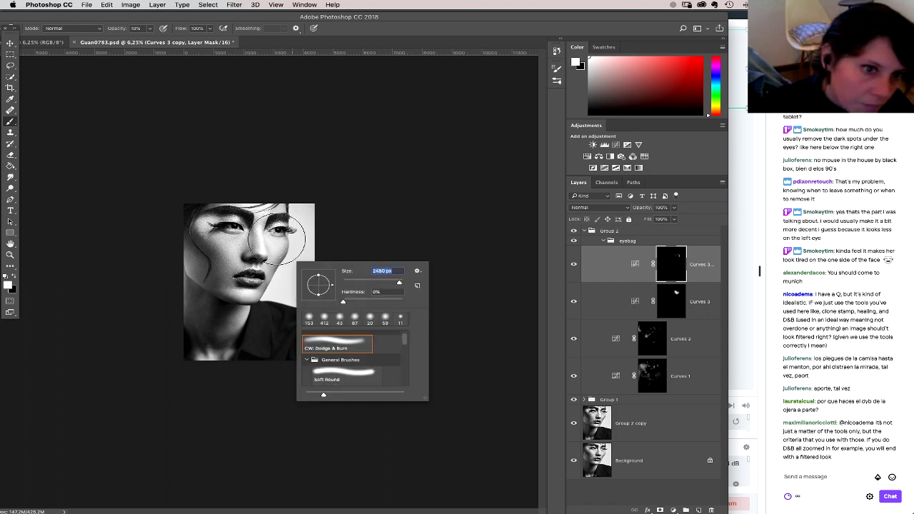
drag(398, 283, 394, 284)
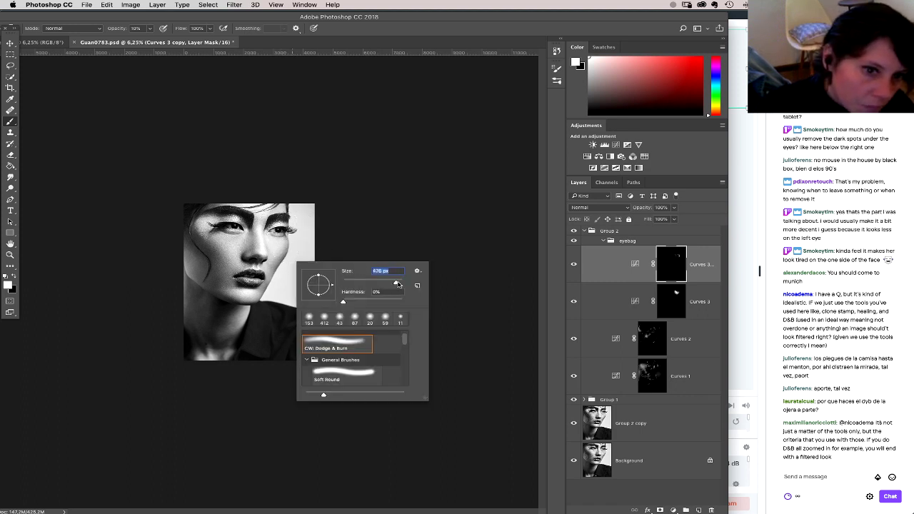
click(284, 248)
mouse_move(282, 237)
mouse_down()
mouse_move(284, 249)
mouse_move(285, 232)
mouse_up()
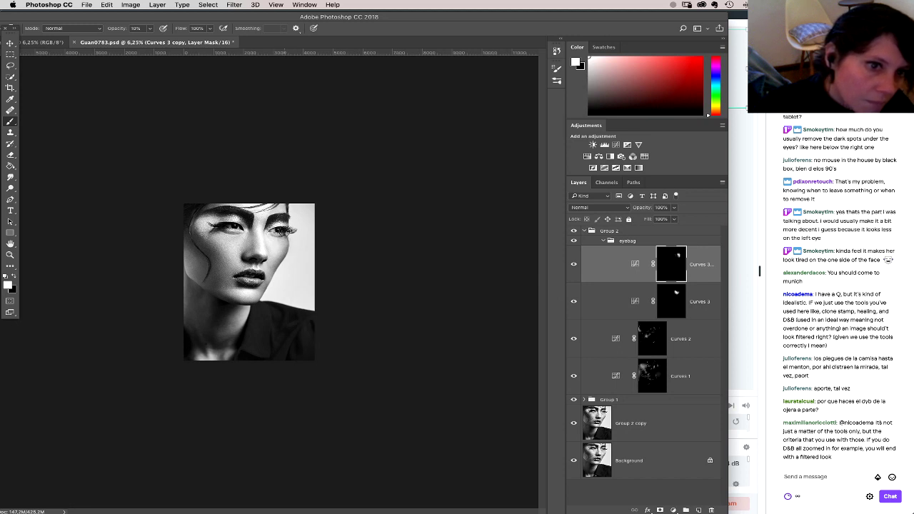
click(573, 242)
click(572, 243)
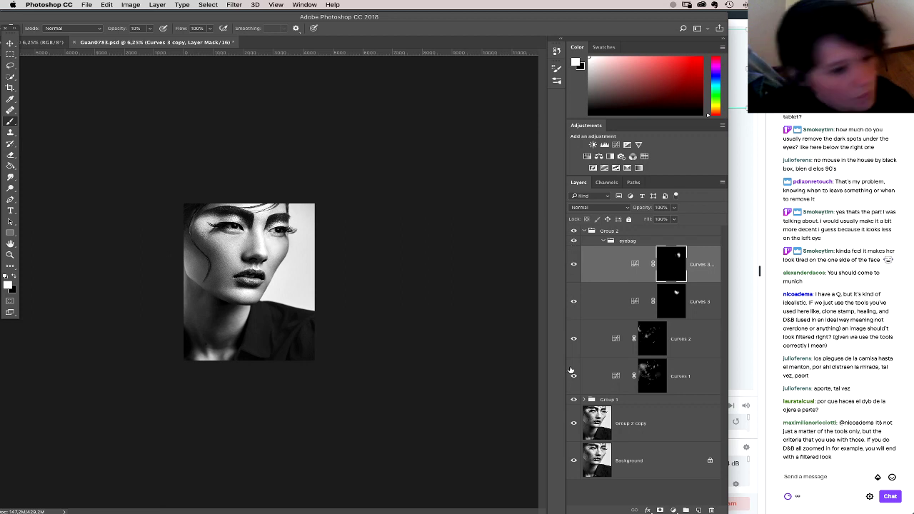
key(super+plus)
key(super+plus)
key(super+plus)
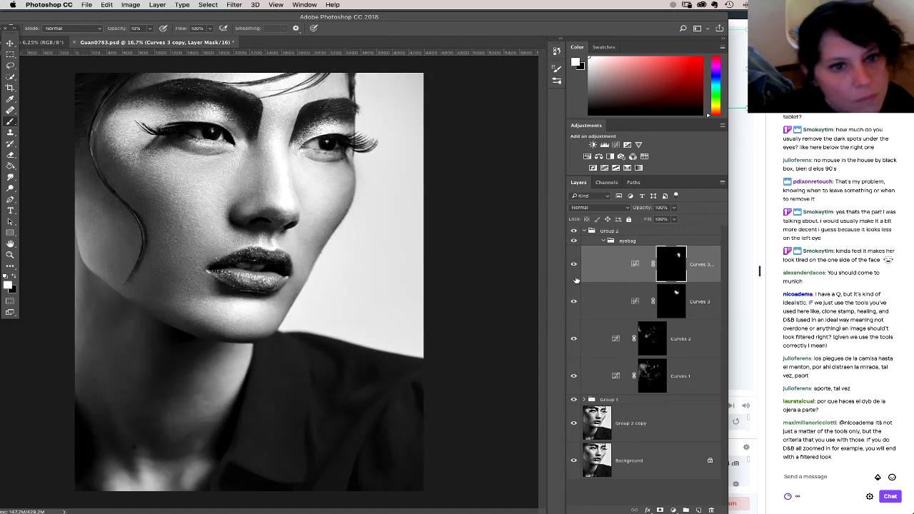
click(576, 242)
click(577, 243)
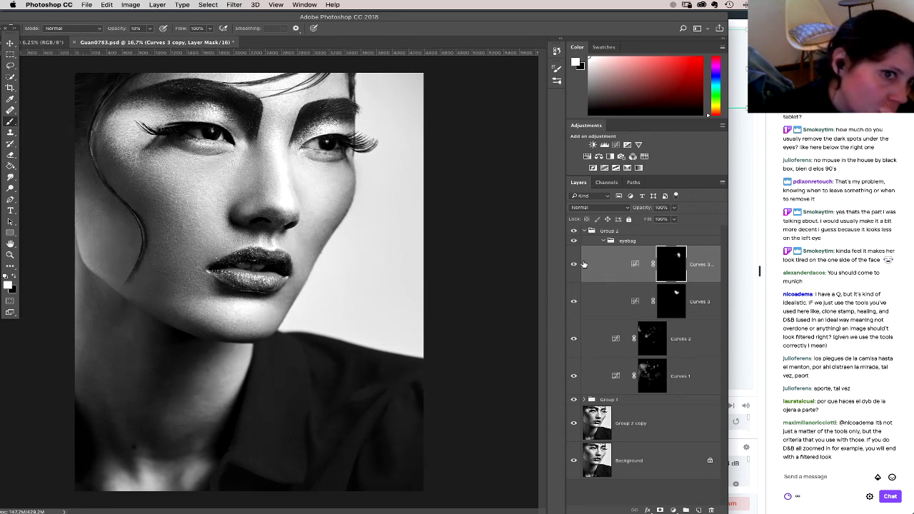
key(0)
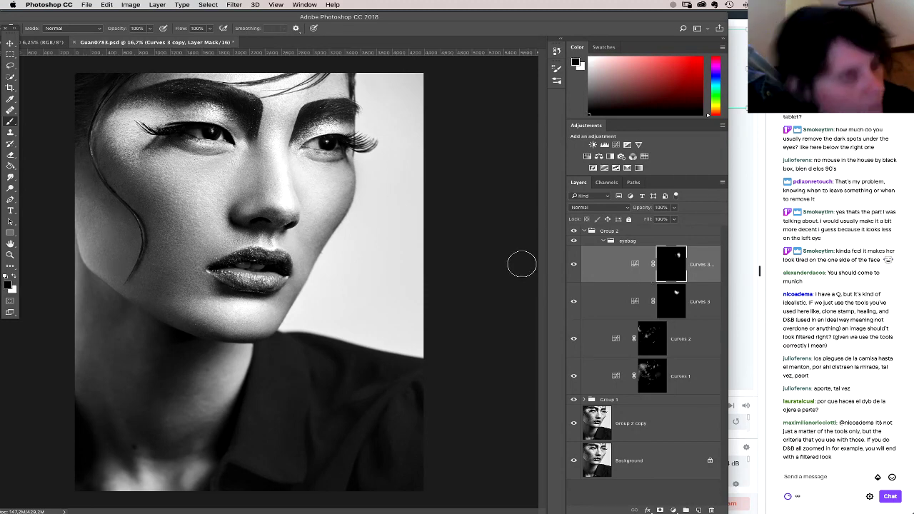
right_click(252, 178)
key(Escape)
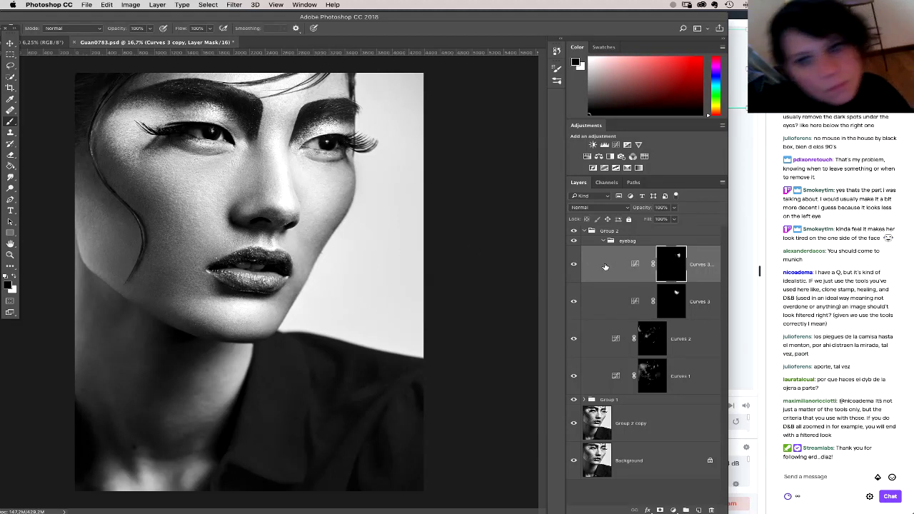
click(576, 242)
click(575, 242)
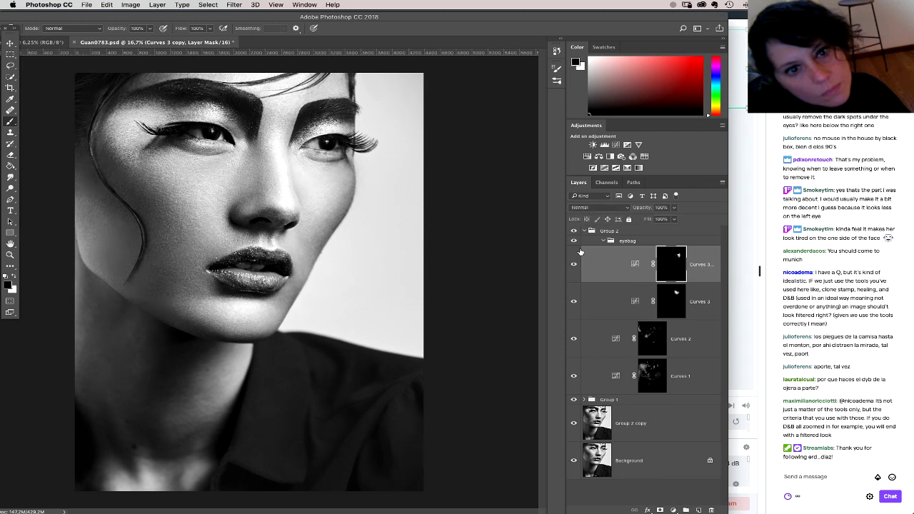
click(573, 231)
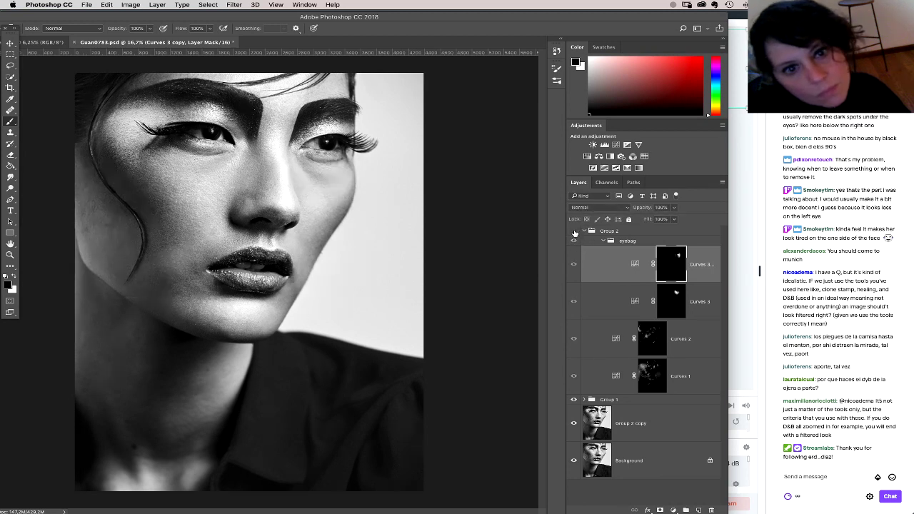
click(573, 232)
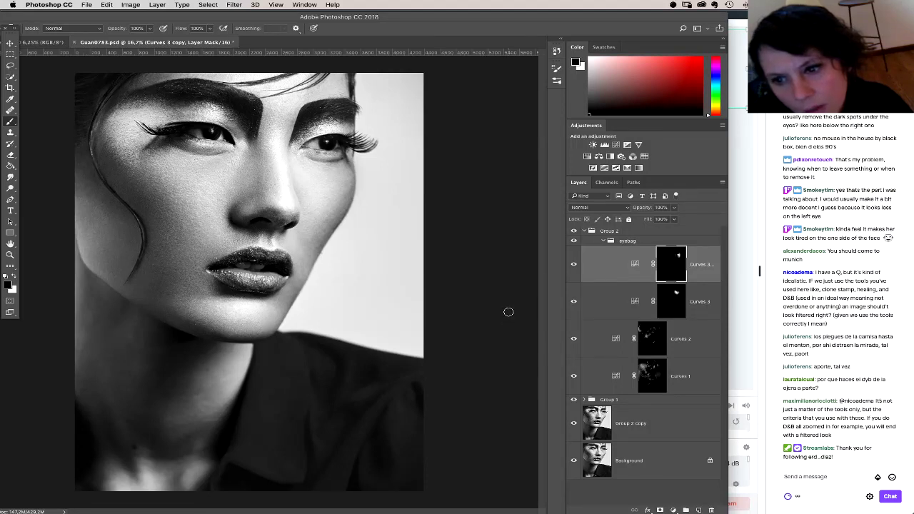
click(574, 241)
click(575, 243)
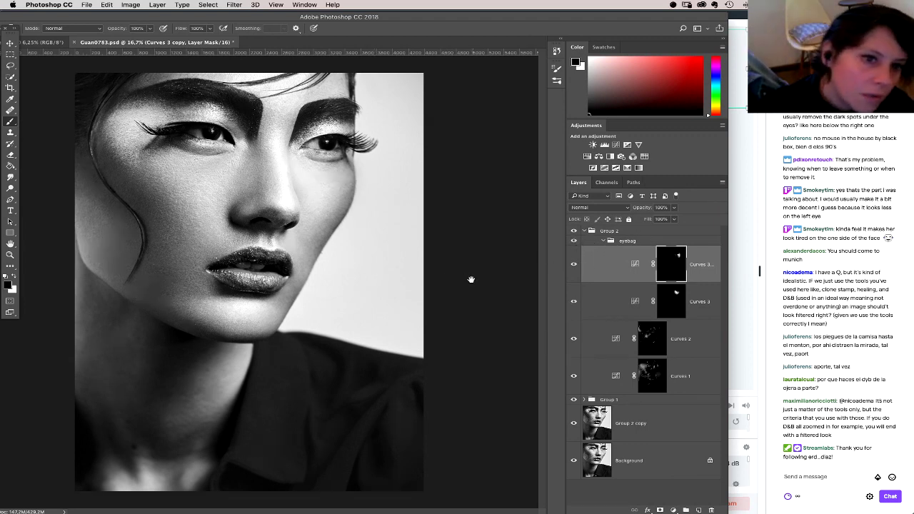
click(687, 303)
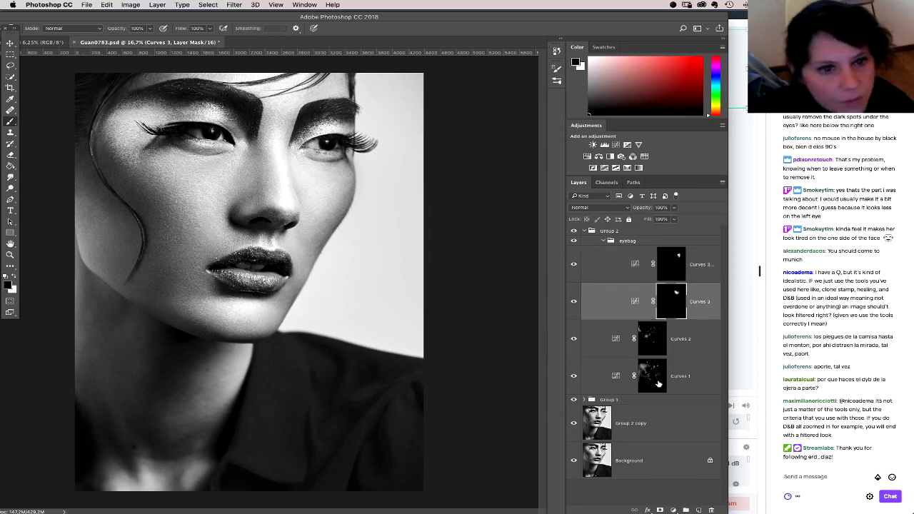
Step: Paint white on the Curves 1 mask, comparing the eyebag correction and the unretouched original
click(658, 384)
right_click(321, 288)
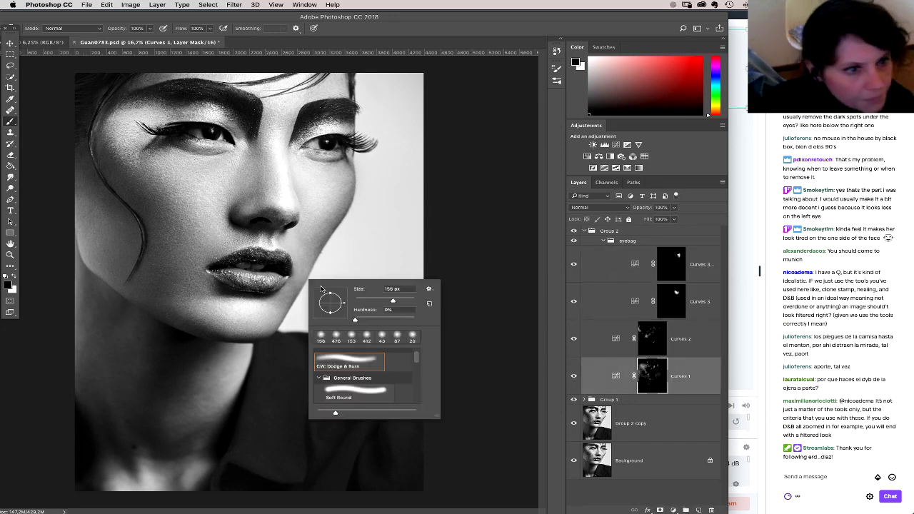
click(14, 279)
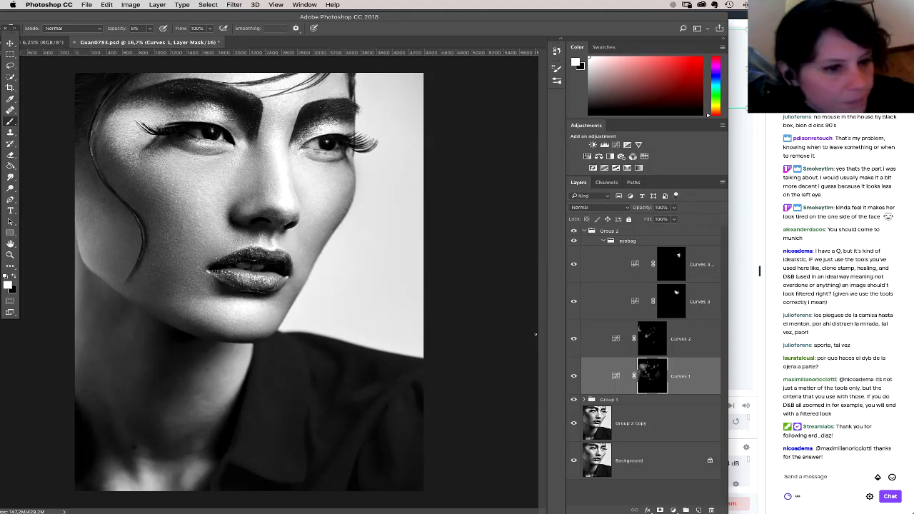
click(574, 241)
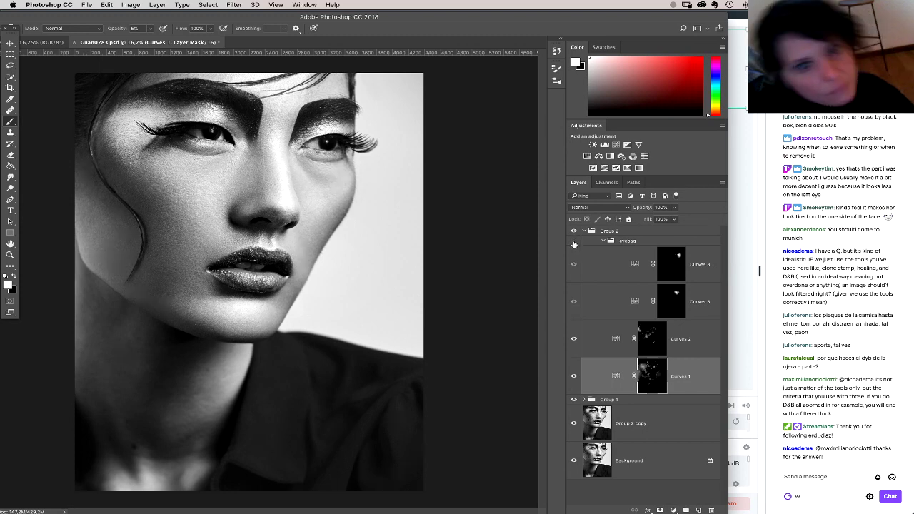
click(574, 242)
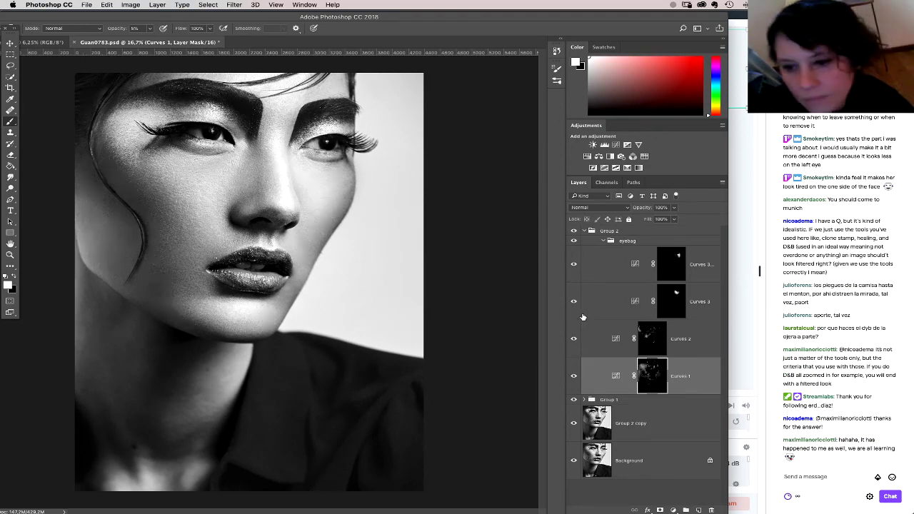
alt+click(574, 460)
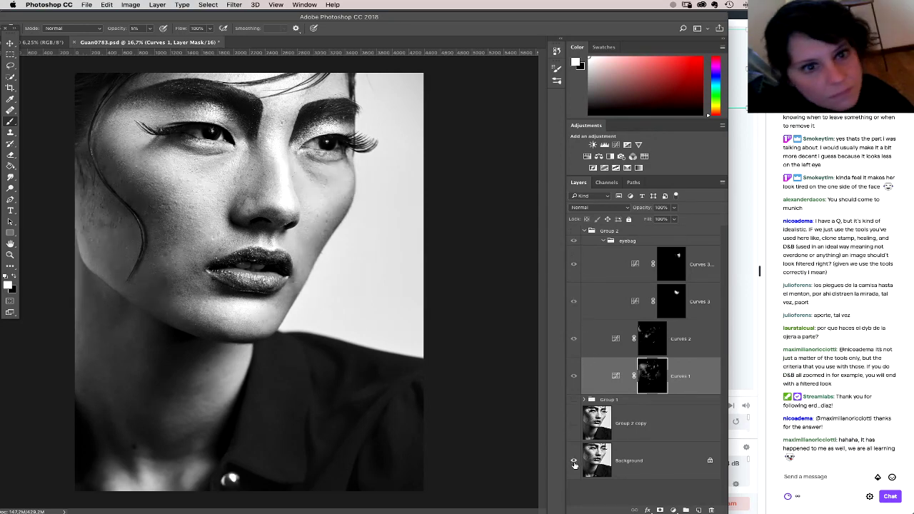
alt+click(574, 461)
alt+click(573, 461)
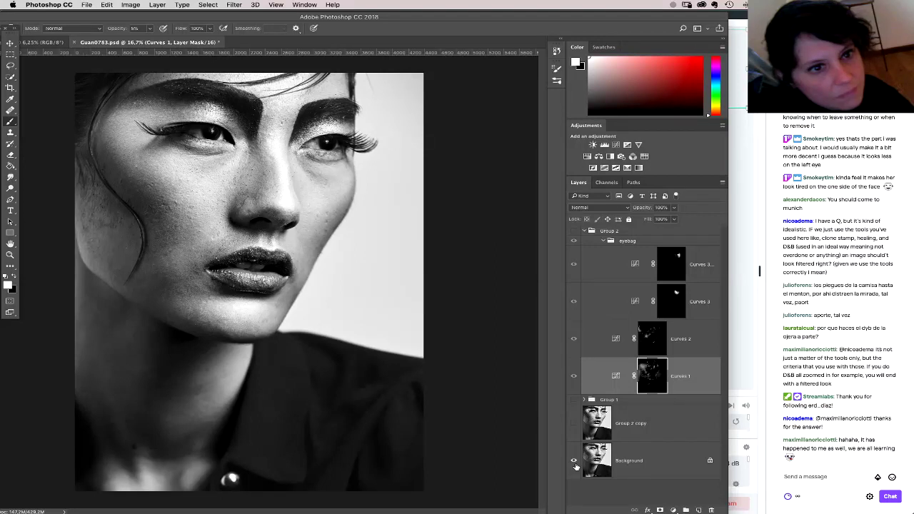
alt+click(574, 461)
alt+click(574, 461)
alt+click(574, 461)
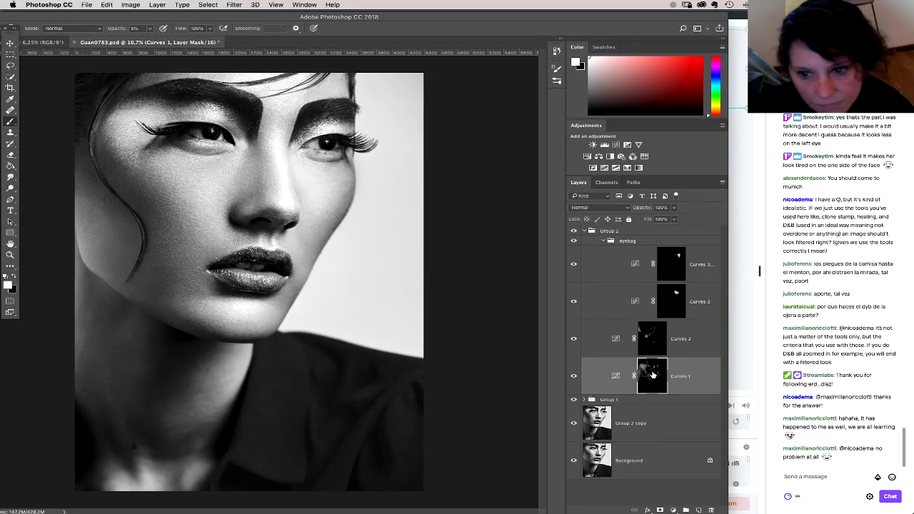
Step: Enlarge the brush to about 4280 px and brighten the left eye, chin and jaw at 20%
right_click(283, 328)
drag(307, 248, 319, 248)
key(Return)
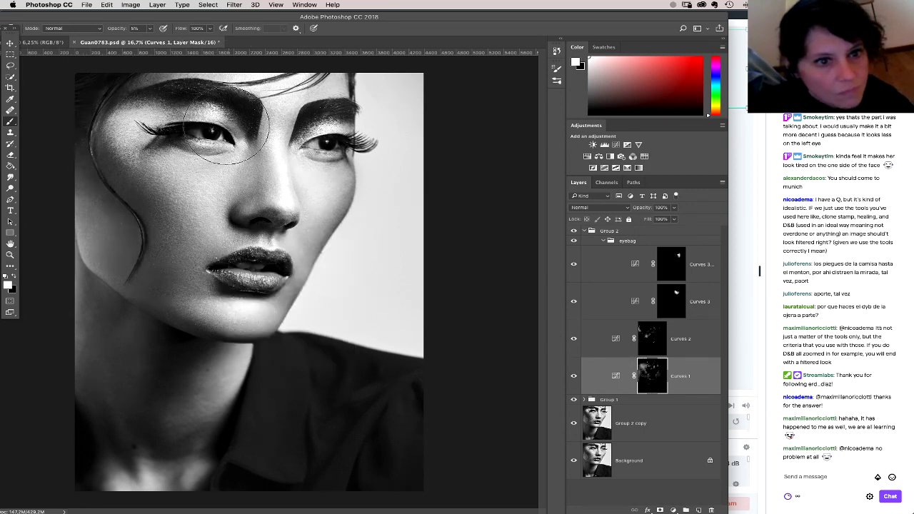
mouse_move(227, 122)
mouse_down()
mouse_move(192, 155)
mouse_move(176, 140)
mouse_move(220, 100)
mouse_move(224, 114)
mouse_move(197, 156)
mouse_move(189, 154)
mouse_move(191, 122)
mouse_up()
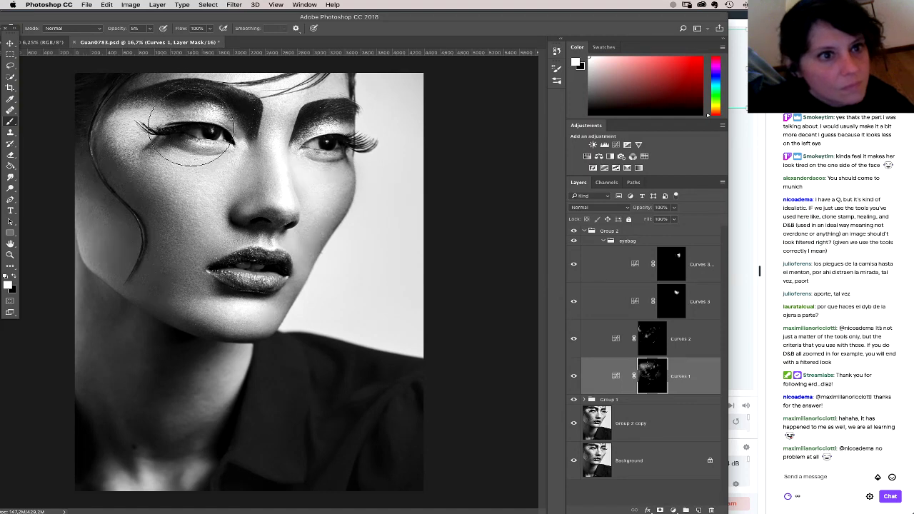
key(2)
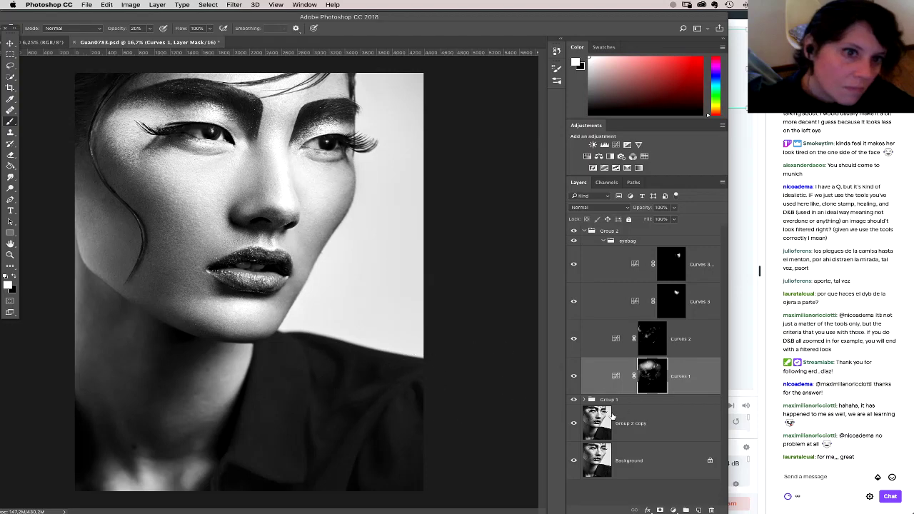
mouse_move(221, 361)
mouse_down()
mouse_move(164, 318)
mouse_move(103, 305)
mouse_move(165, 305)
mouse_move(112, 281)
mouse_move(221, 318)
mouse_move(130, 328)
mouse_move(178, 483)
mouse_move(163, 420)
mouse_move(121, 479)
mouse_move(124, 396)
mouse_move(104, 423)
mouse_up()
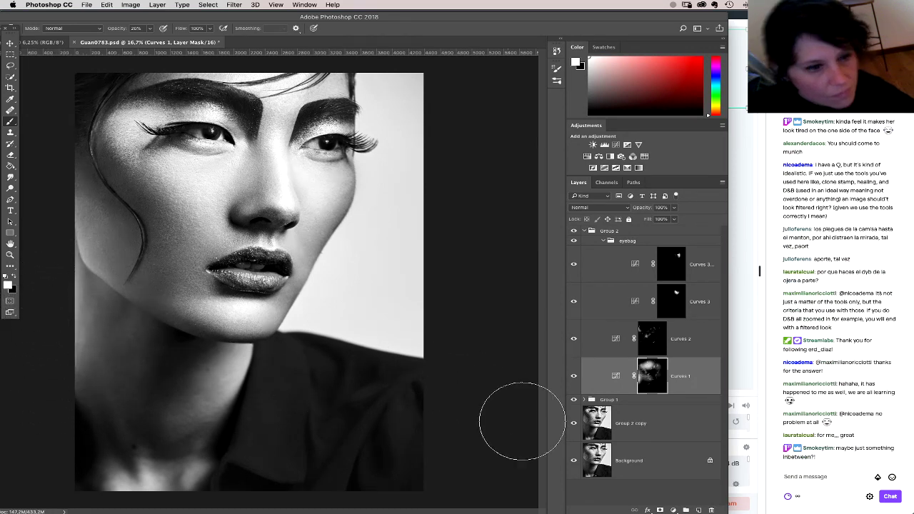
Step: Lighten the jaw shadow down the neck on the Curves 2 mask, then set the brush to 30 px
click(628, 340)
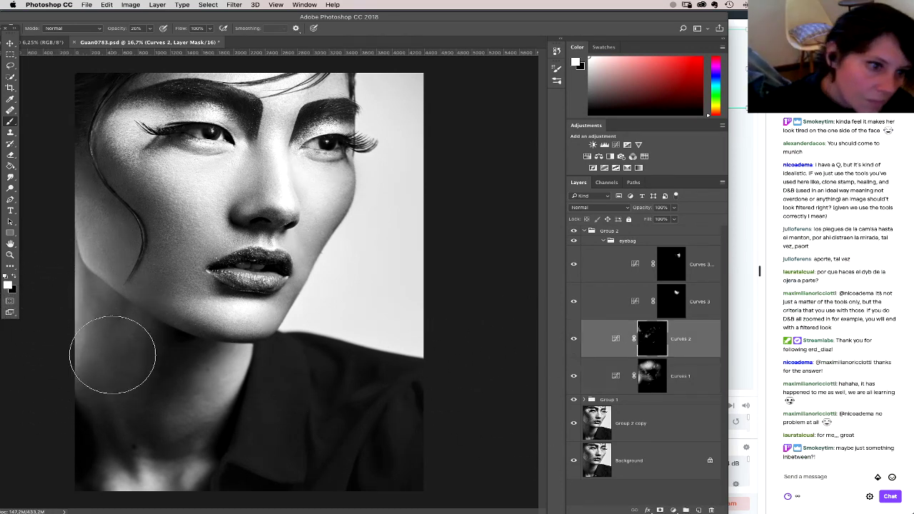
mouse_move(113, 354)
mouse_down()
mouse_move(115, 414)
mouse_move(120, 369)
mouse_move(132, 448)
mouse_up()
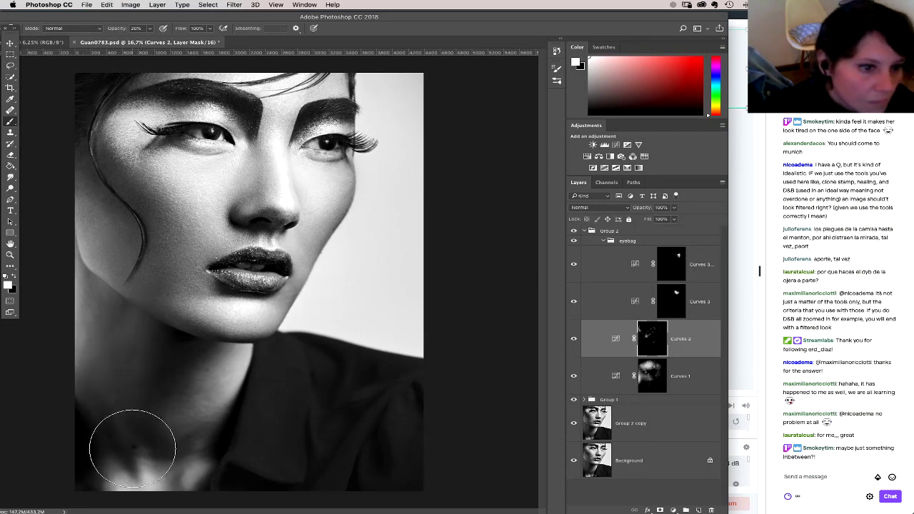
right_click(257, 375)
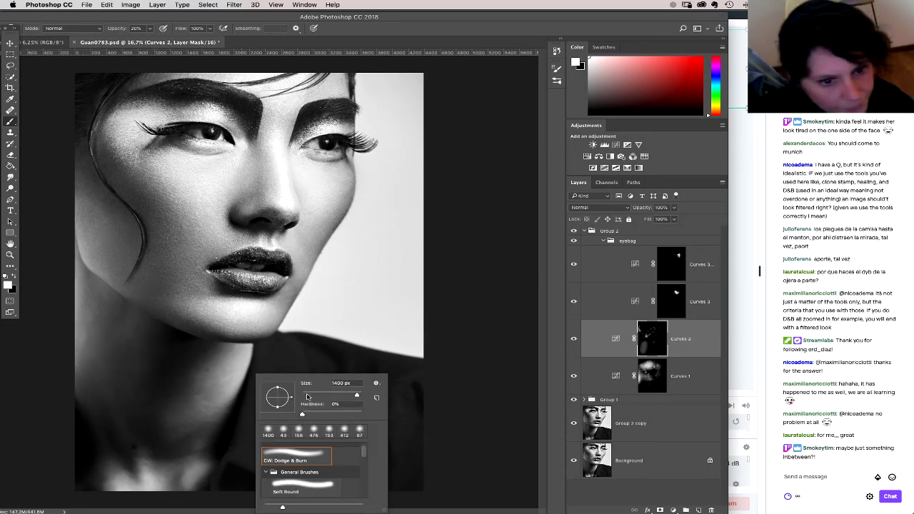
click(308, 396)
click(654, 341)
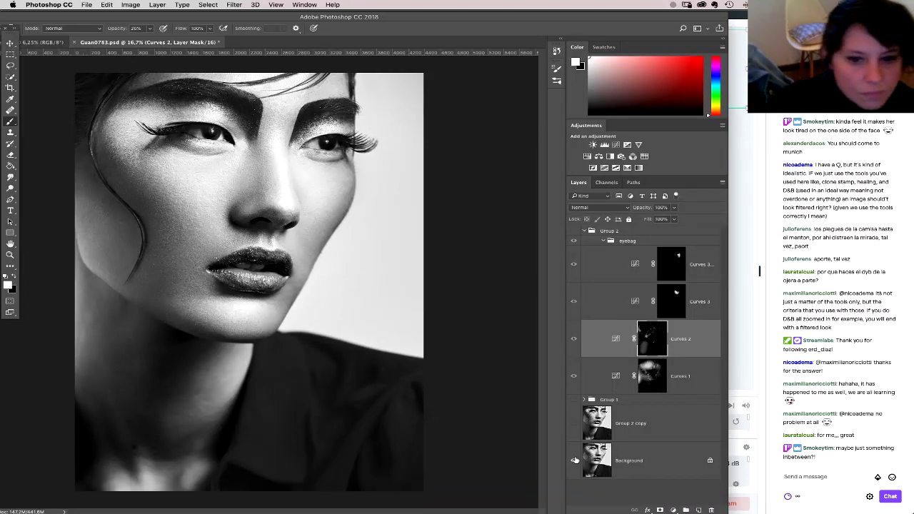
Step: Compare the retouch against the original, then return to the Curves 2 mask
alt+click(576, 460)
alt+click(576, 461)
alt+click(576, 463)
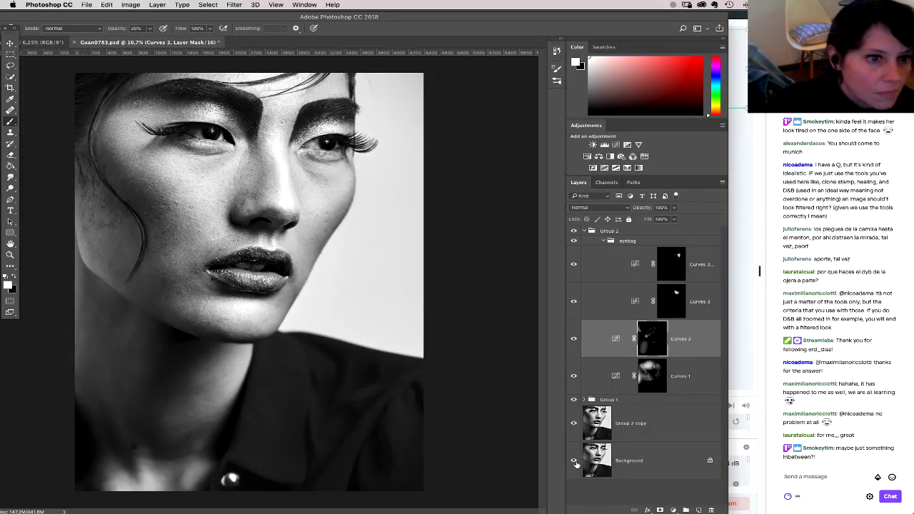
alt+click(575, 465)
alt+click(576, 465)
alt+click(576, 468)
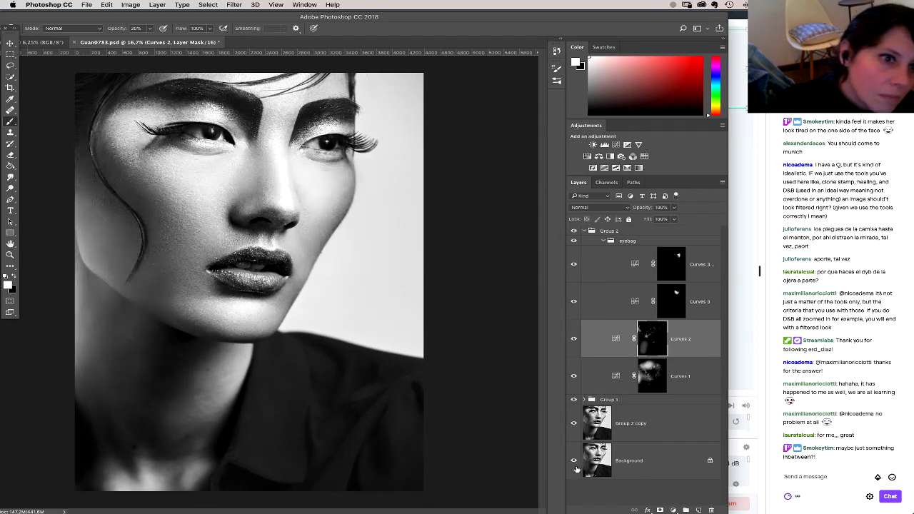
alt+click(576, 468)
alt+click(573, 460)
click(673, 300)
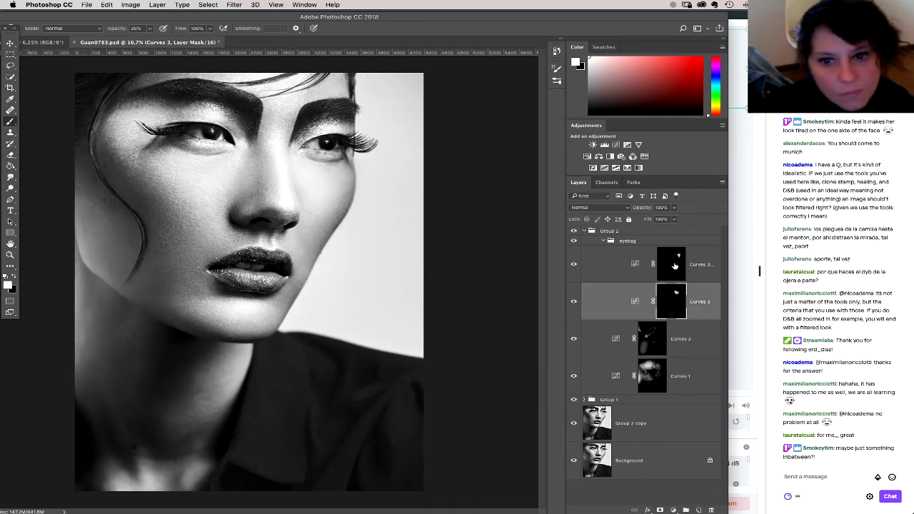
click(672, 264)
click(646, 339)
Step: Set the brush to 194 px, recheck against the original, and select the eyebag group
right_click(207, 185)
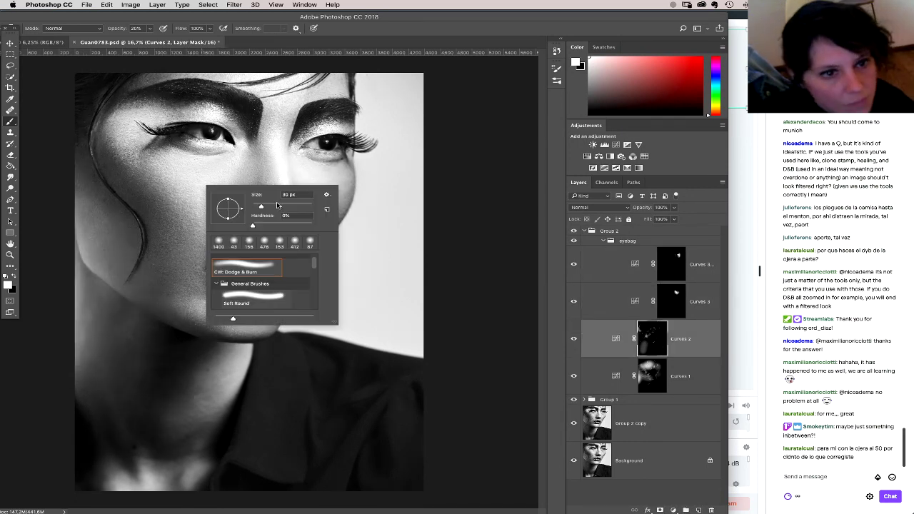
drag(278, 206, 296, 206)
click(159, 134)
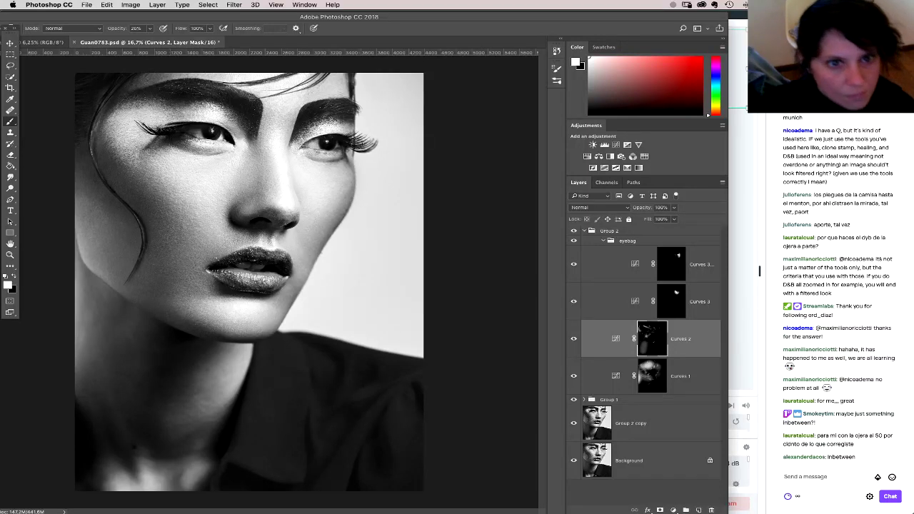
alt+click(574, 461)
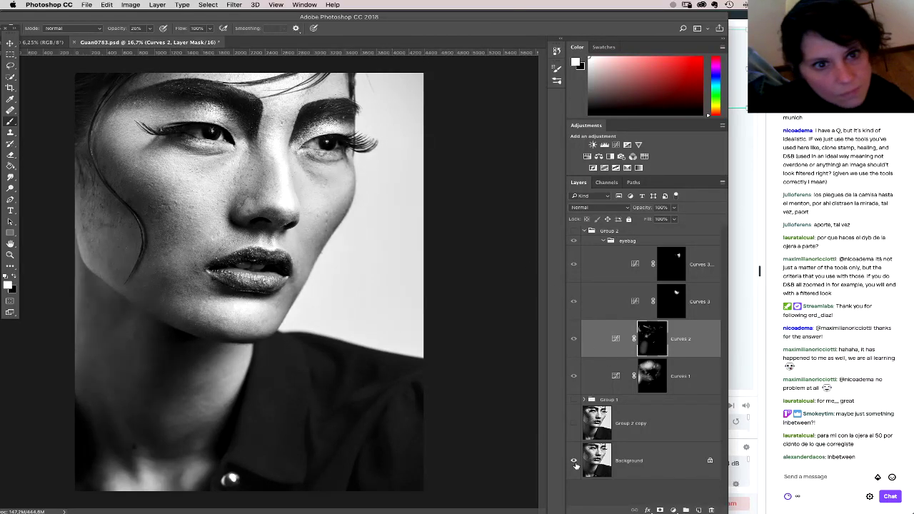
alt+click(574, 461)
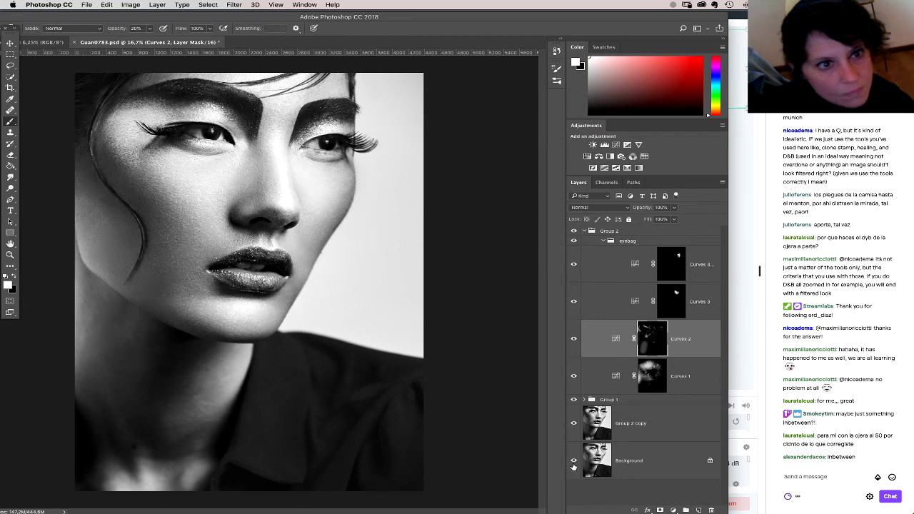
alt+click(574, 462)
alt+click(574, 462)
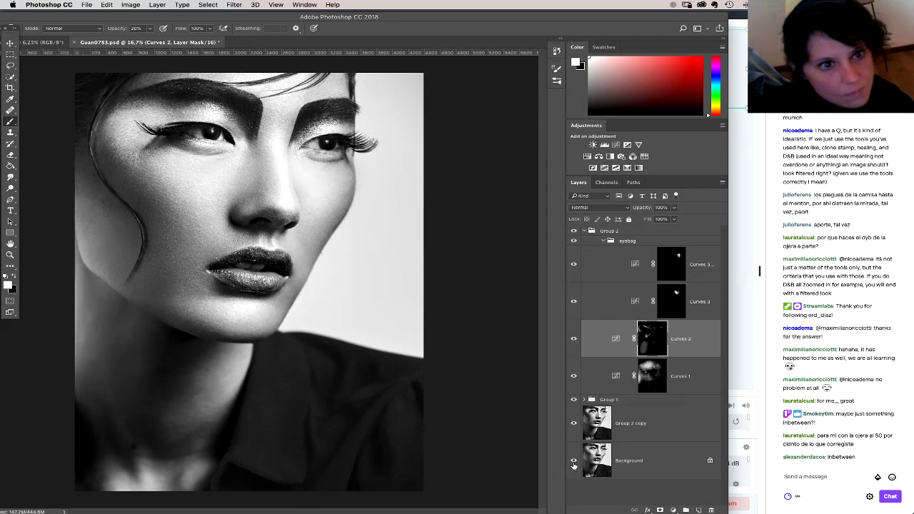
alt+click(573, 461)
alt+click(573, 462)
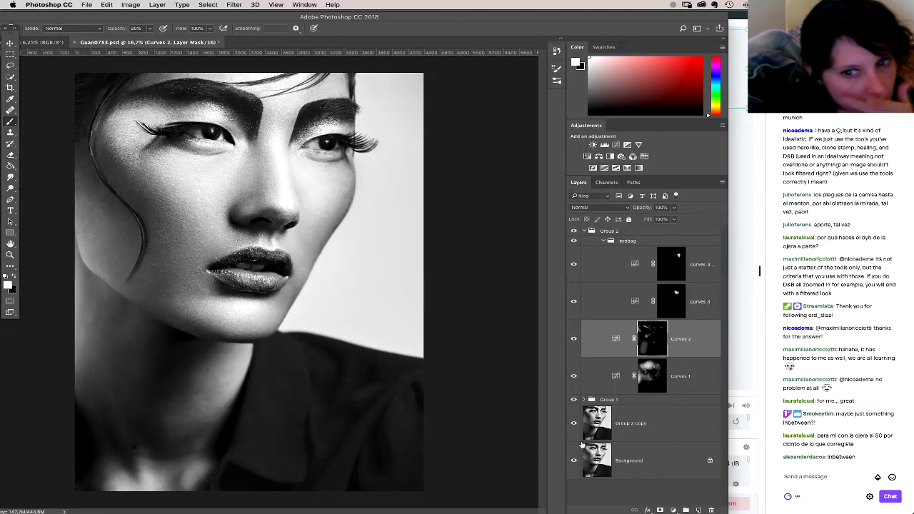
click(675, 246)
Step: Mask the eyebag group with a faint 50% black dab (~1040 px brush), toggle to compare, then drop opacity to 20%
click(660, 510)
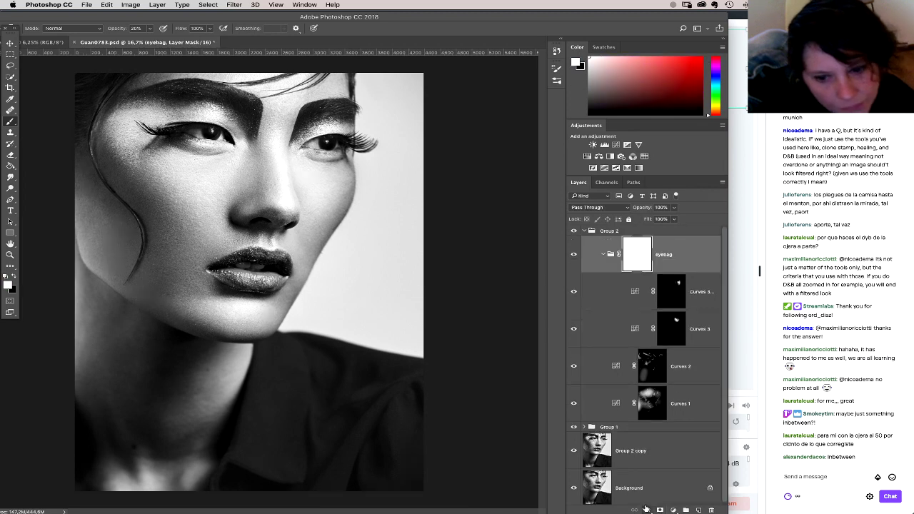
key(x)
key(5)
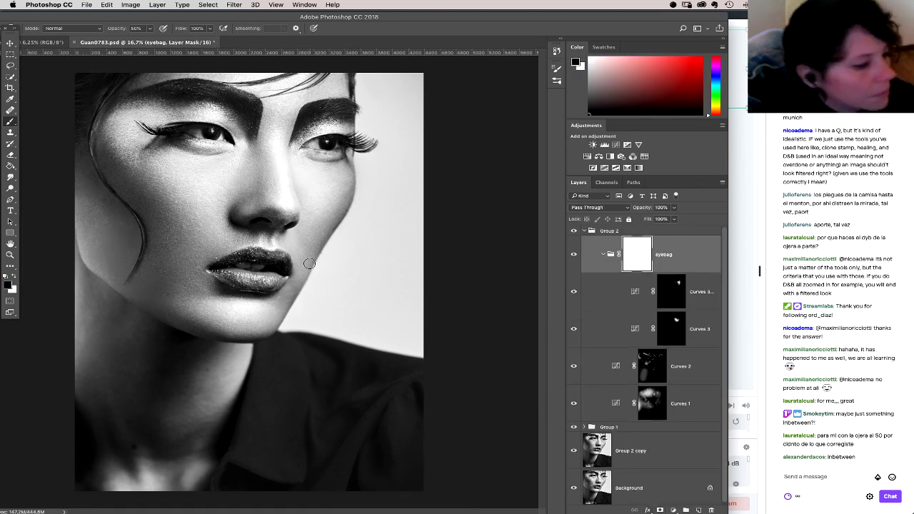
right_click(293, 240)
drag(393, 258, 389, 257)
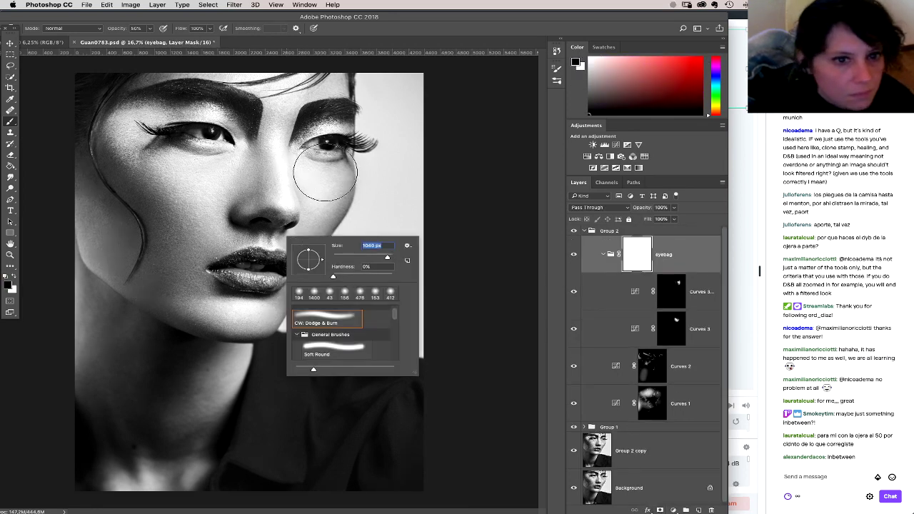
click(323, 168)
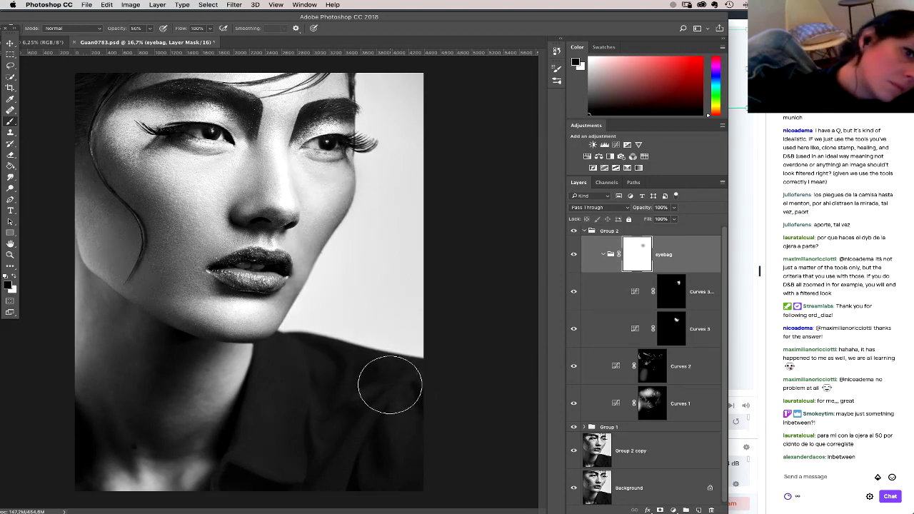
click(574, 256)
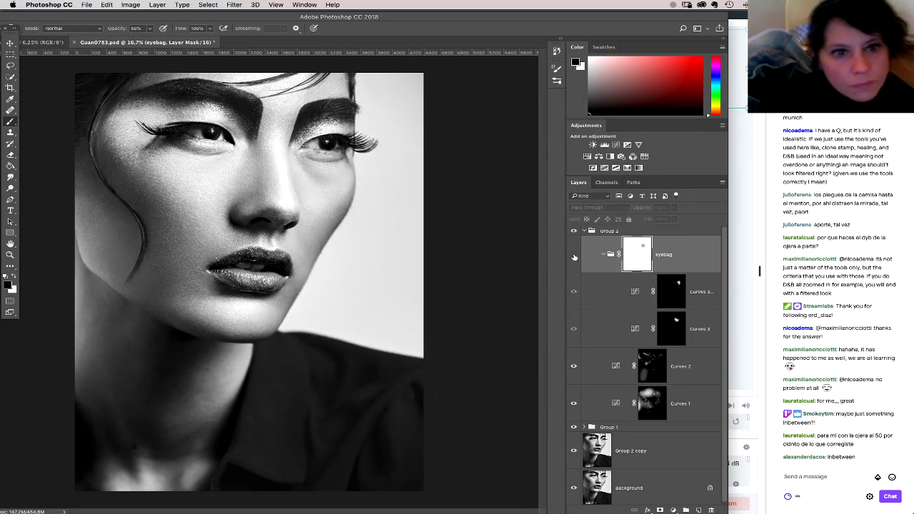
click(574, 256)
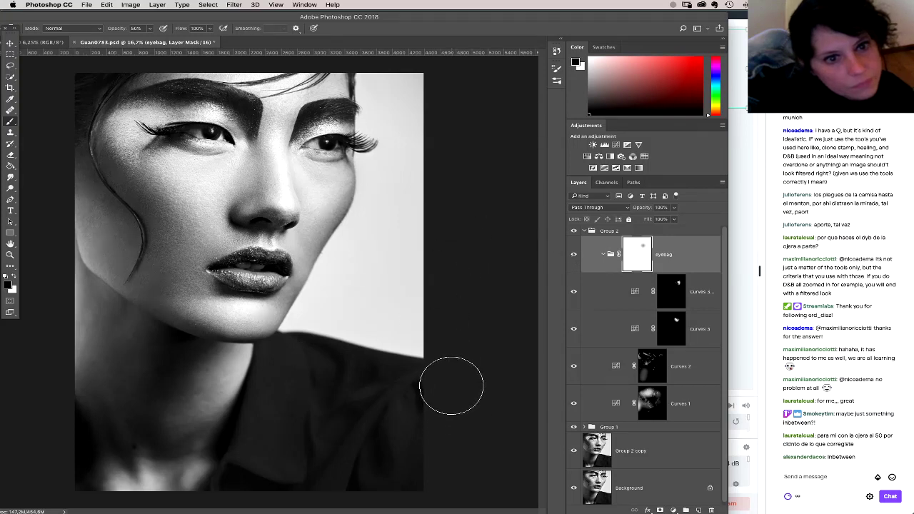
key(2)
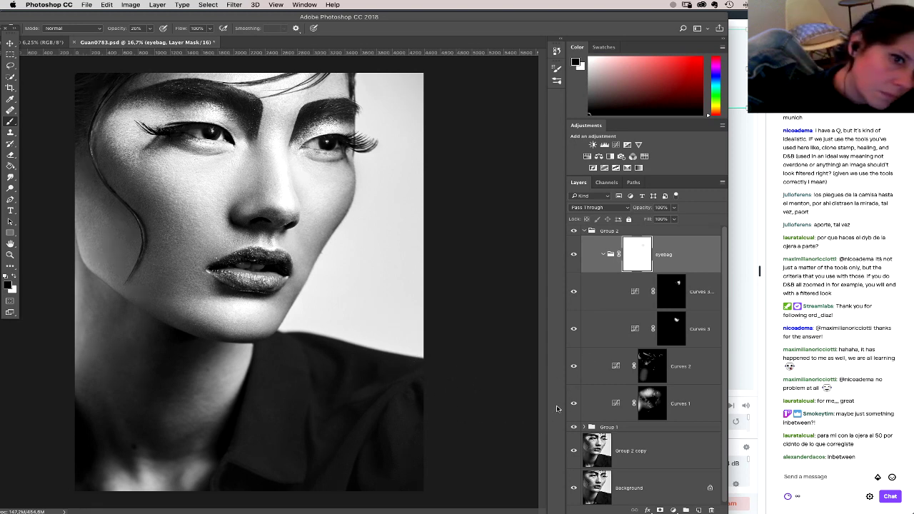
Step: Collapse Group 2, compare the retouch against the original Background, then expand Group 2
click(584, 231)
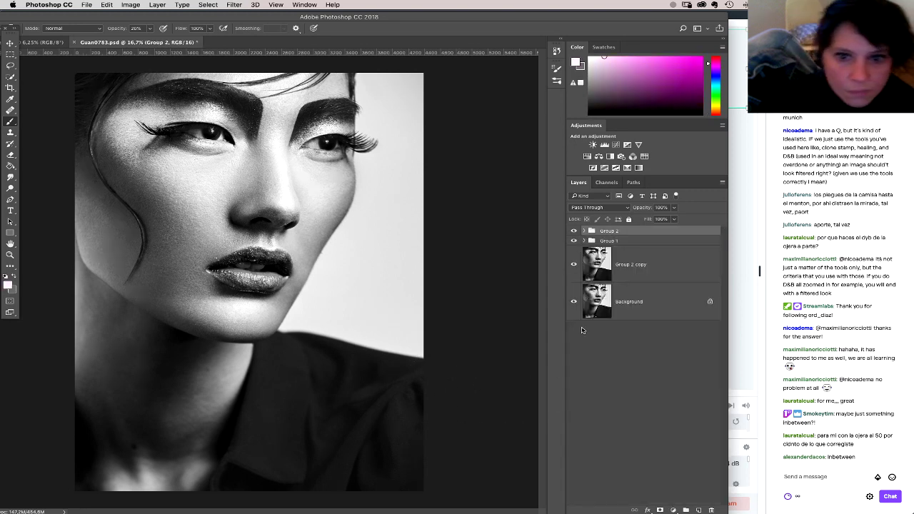
alt+click(576, 305)
alt+click(576, 305)
alt+click(575, 306)
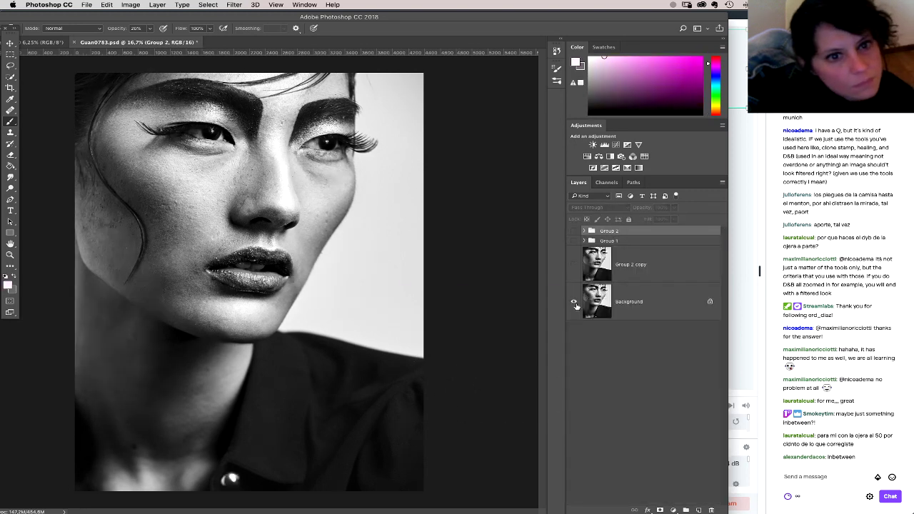
alt+click(576, 305)
alt+click(575, 305)
alt+click(576, 306)
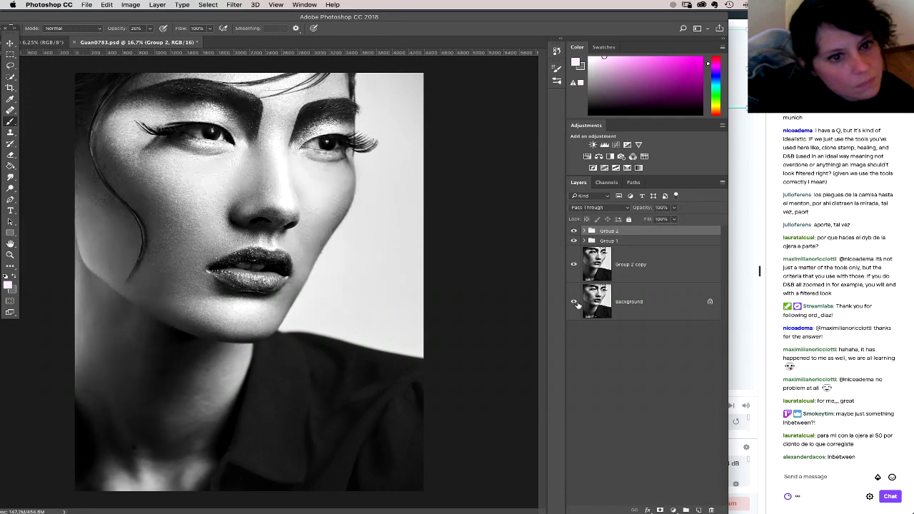
alt+click(575, 306)
alt+click(575, 306)
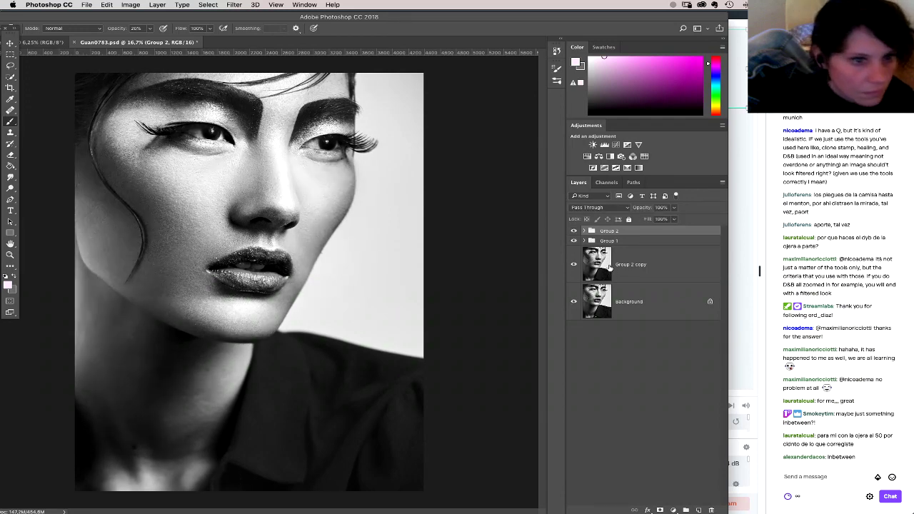
click(583, 231)
Step: Target the Curves 1 mask and paint white with a soft brush
click(650, 367)
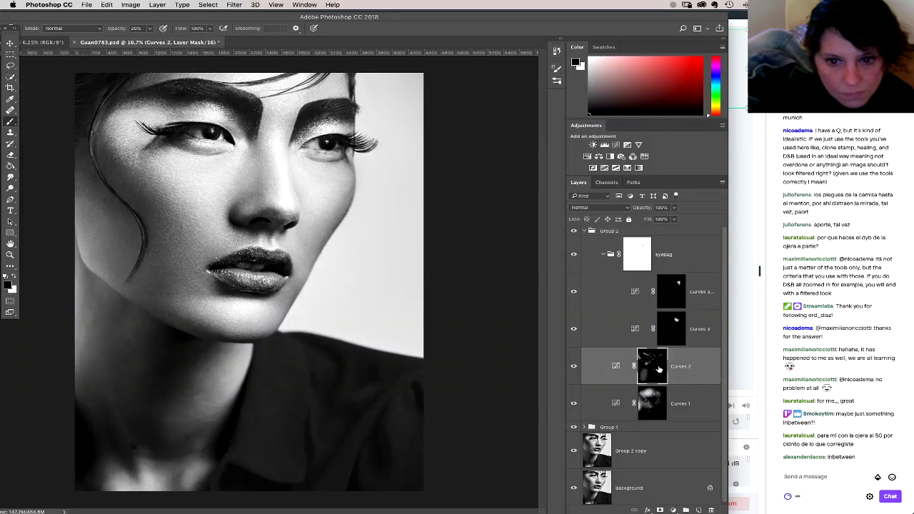
click(652, 404)
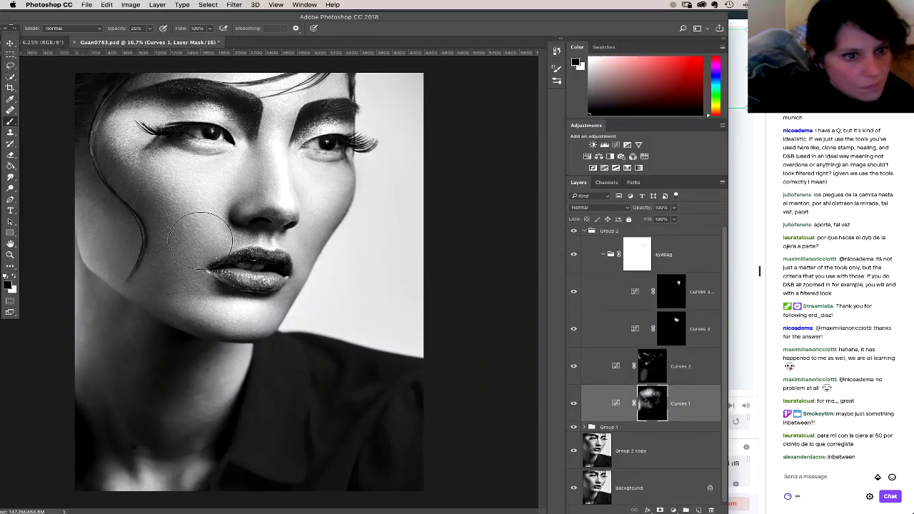
key(x)
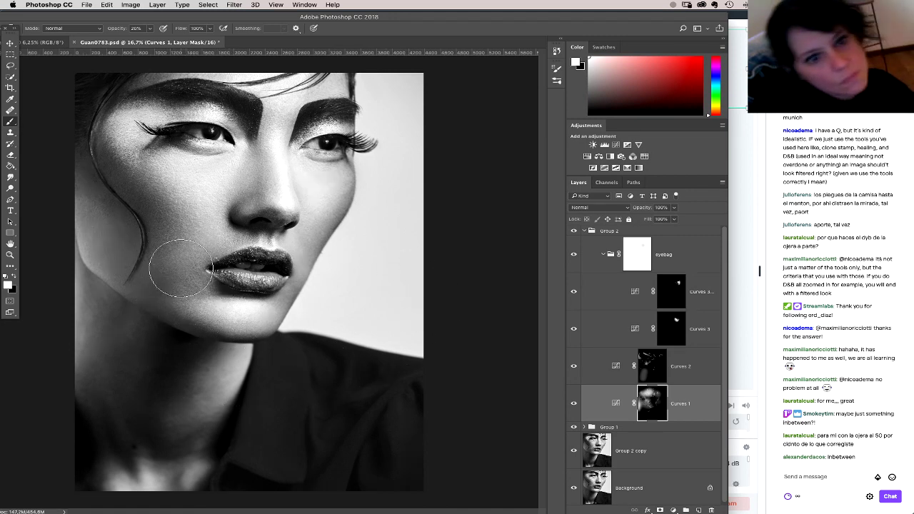
right_click(251, 264)
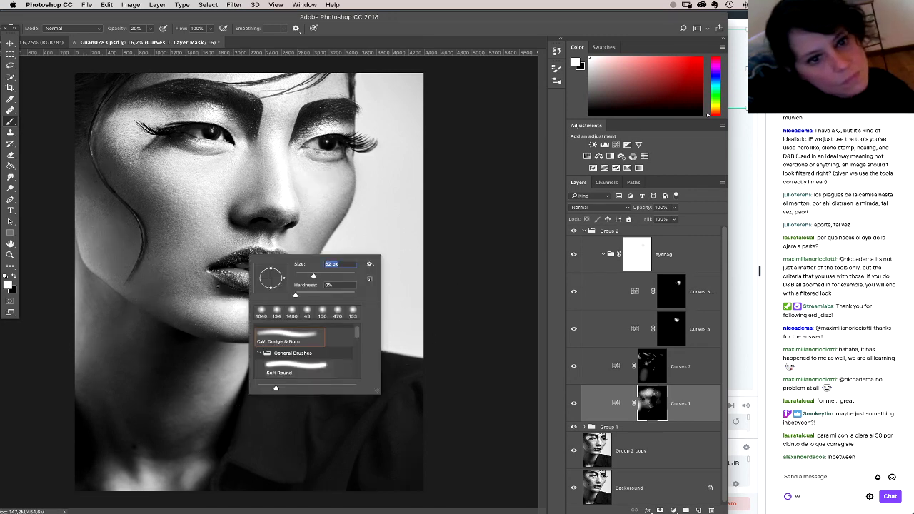
click(181, 272)
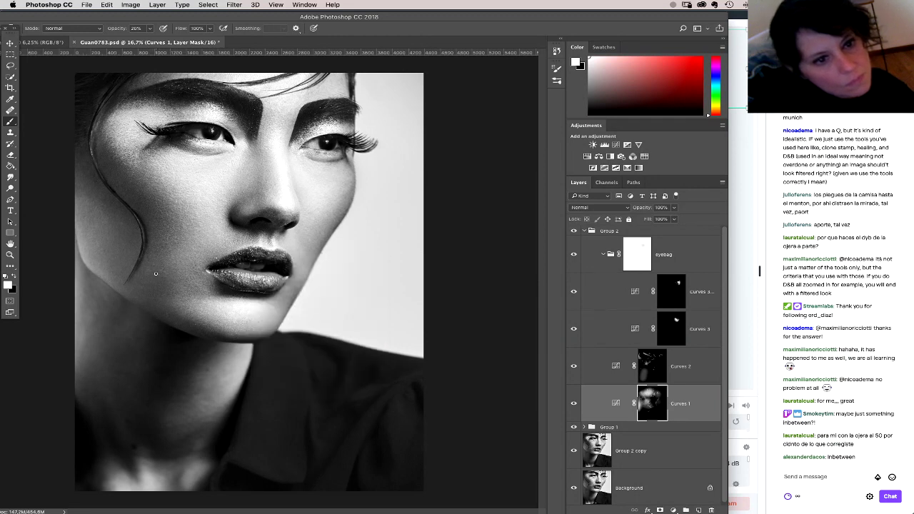
Step: Remove the last two brush strokes via History and lower brush opacity to 10%
click(557, 50)
click(495, 312)
click(494, 302)
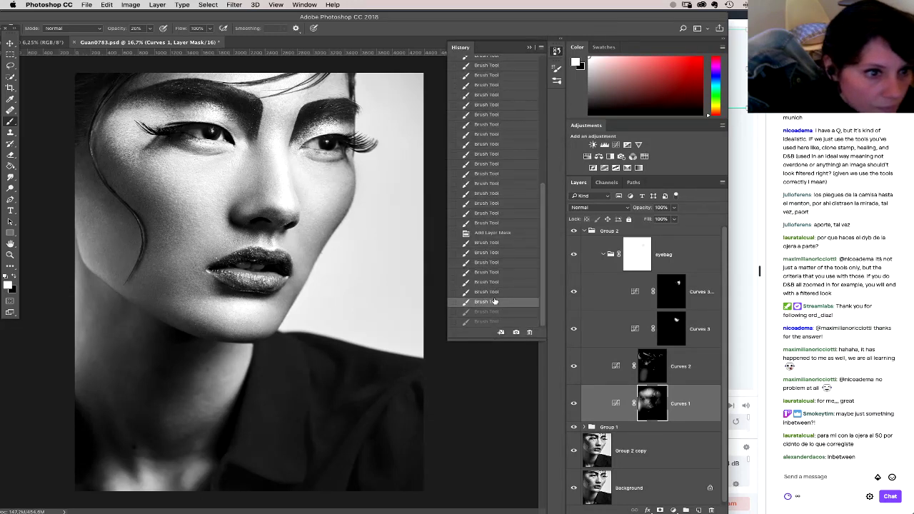
click(483, 404)
key(1)
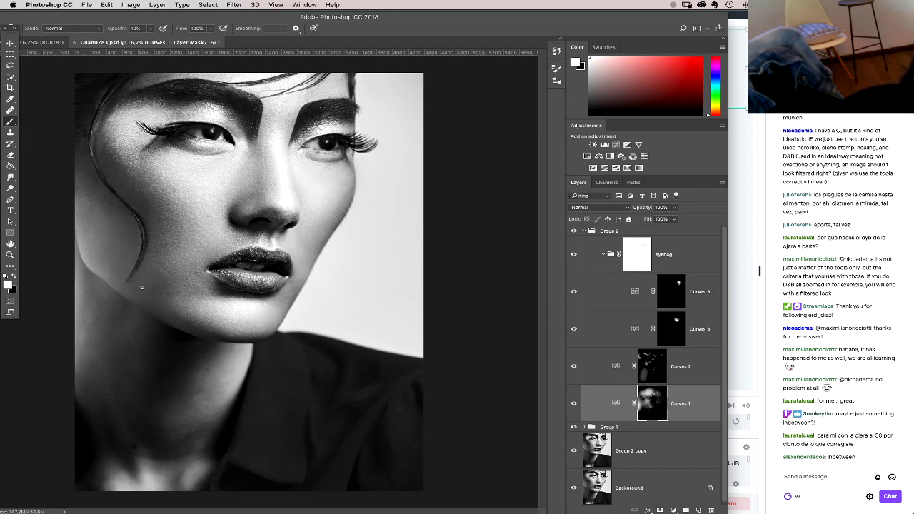
Step: On the Curves 2 mask, compare against the original Background and undo the last stroke
key(alt+bracketright)
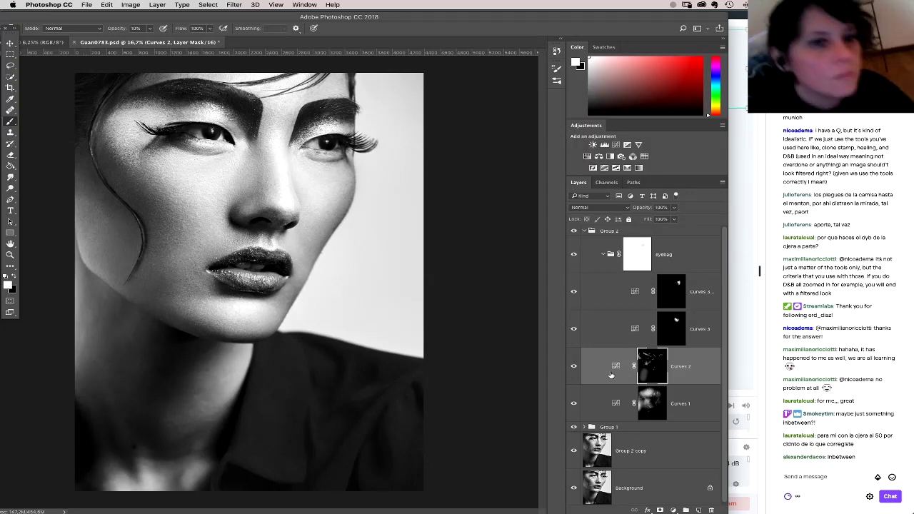
alt+click(573, 489)
alt+click(573, 489)
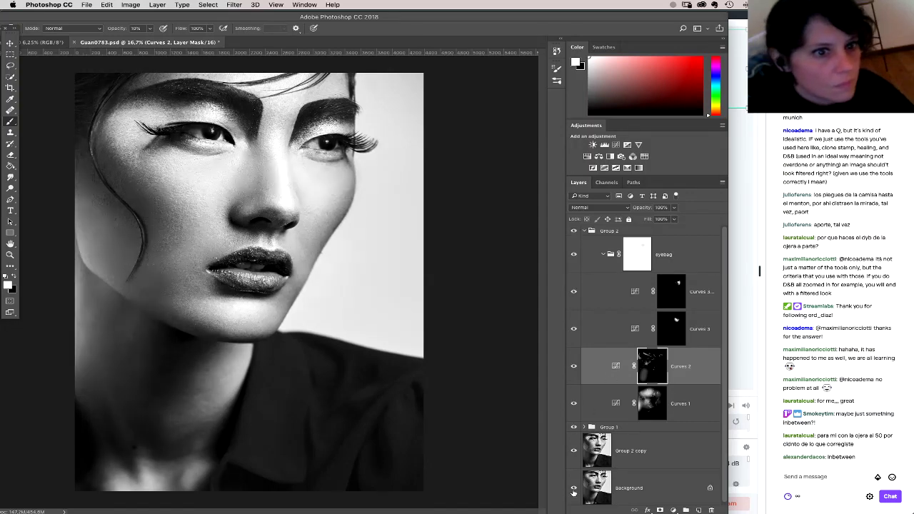
alt+click(573, 489)
alt+click(573, 490)
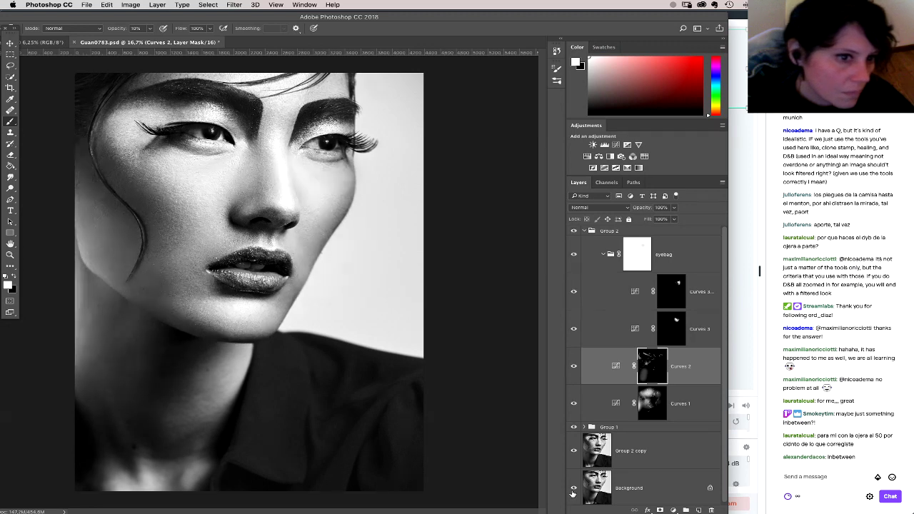
right_click(307, 315)
key(Return)
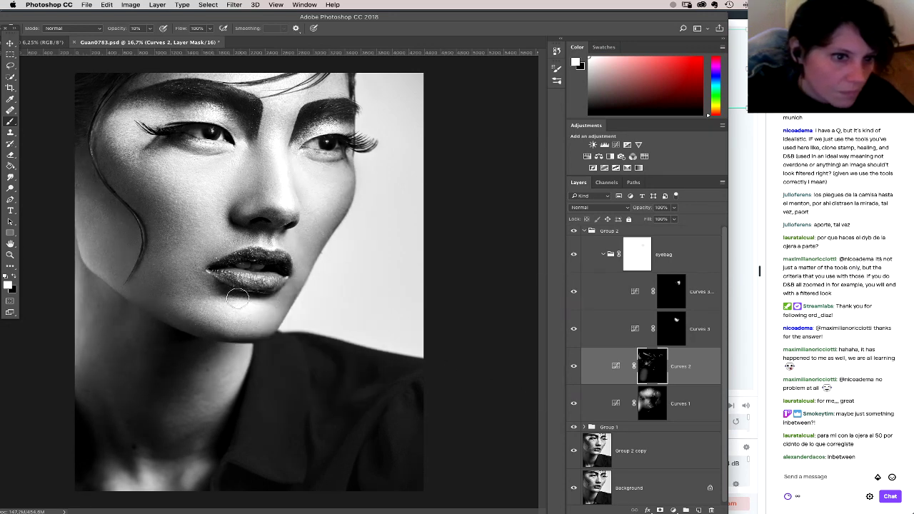
key(super+z)
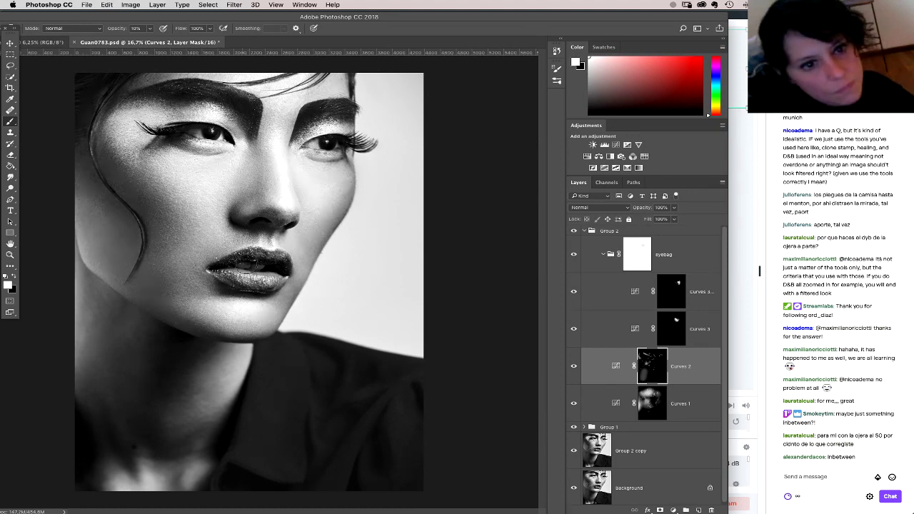
Step: Return to the Curves 1 mask, zoom in on the lips and shrink the brush from 30 px
click(652, 391)
right_click(321, 270)
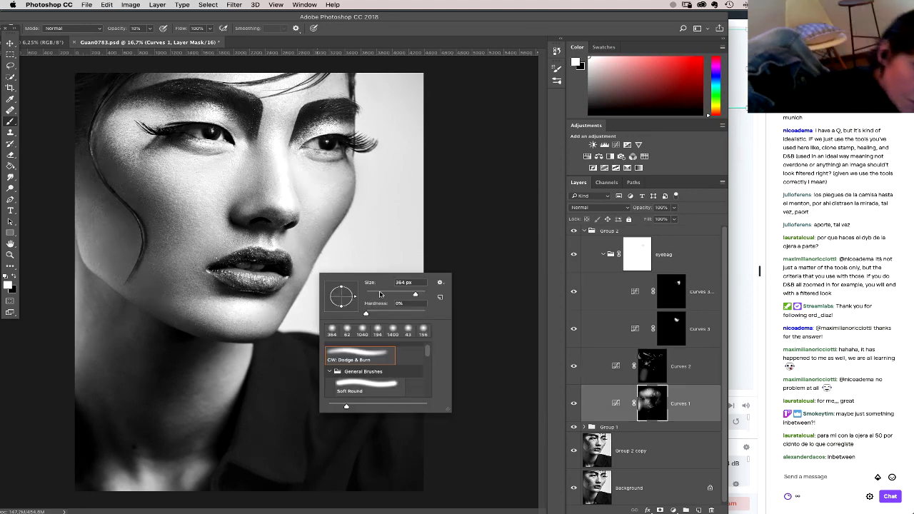
key(Return)
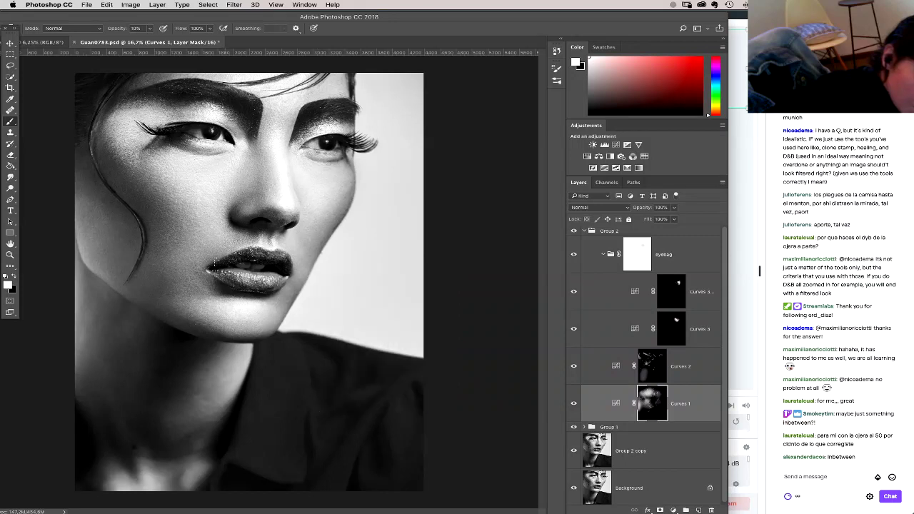
right_click(268, 284)
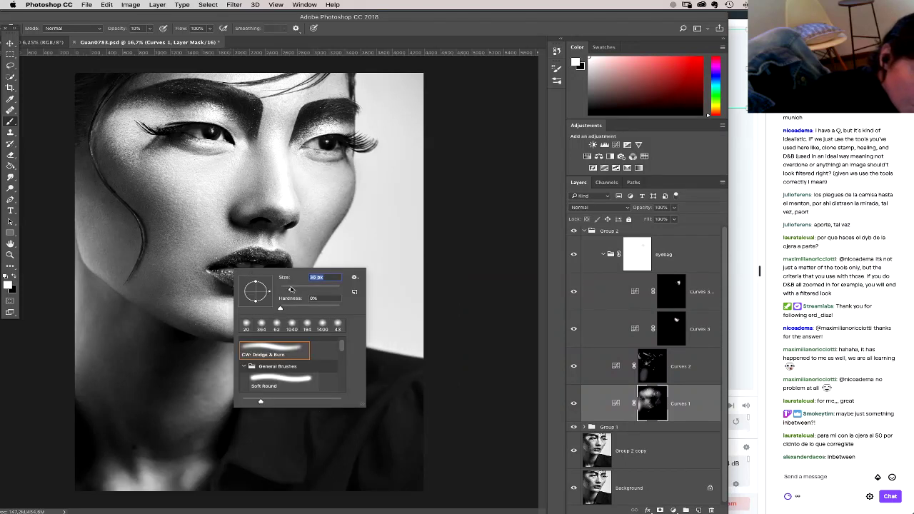
key(Return)
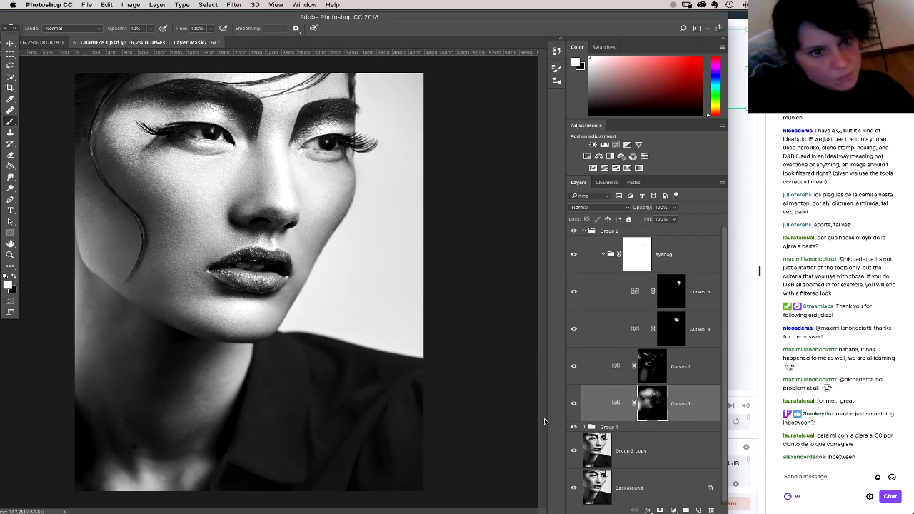
key(super+plus)
key(super+plus)
key(super+plus)
key(super+plus)
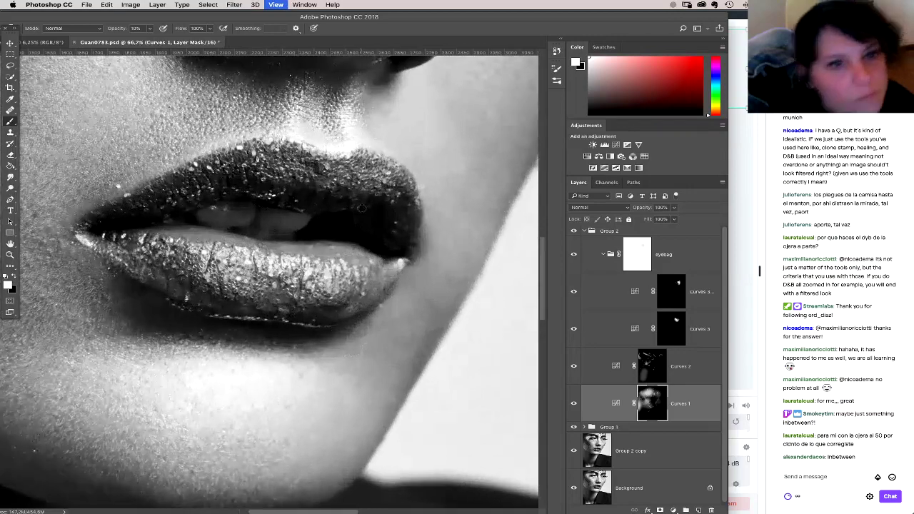
right_click(362, 207)
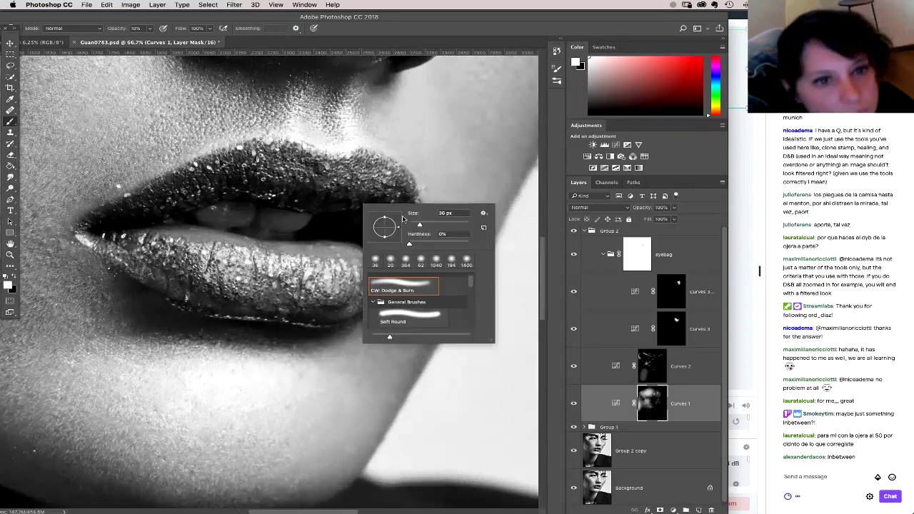
click(314, 173)
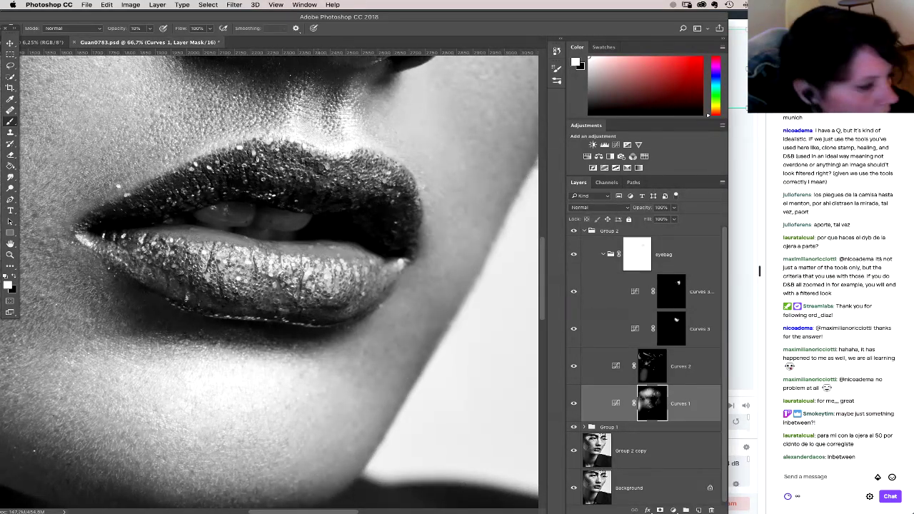
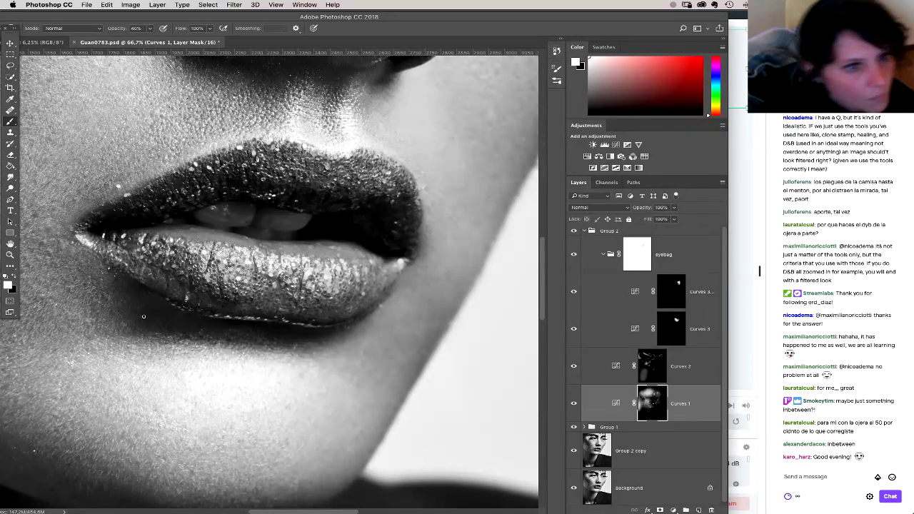
Step: Pan the 66.7% close-up across the lips, cheek and eye, then zoom out to 16.7%
key(ctrl+z)
scroll(166, 245, left, 5)
scroll(166, 245, up, 2)
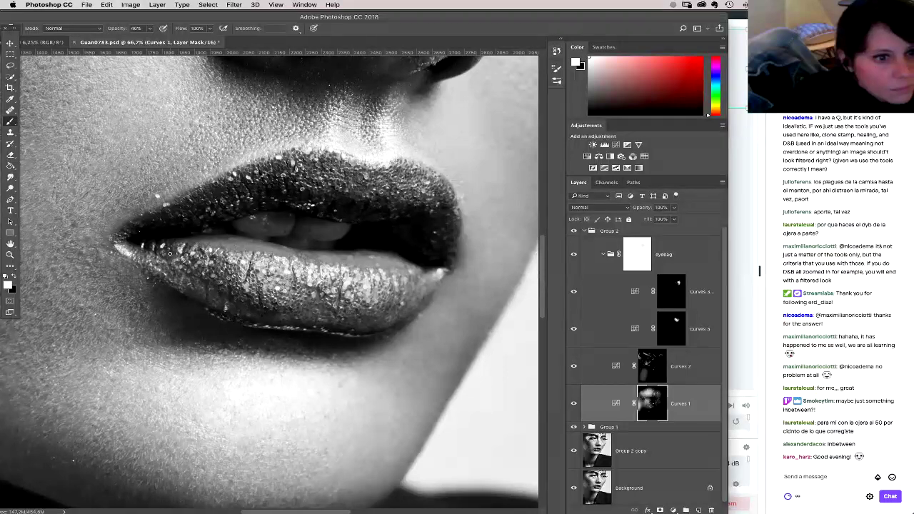
drag(189, 278, 321, 323)
scroll(321, 323, up, 4)
scroll(321, 323, left, 3)
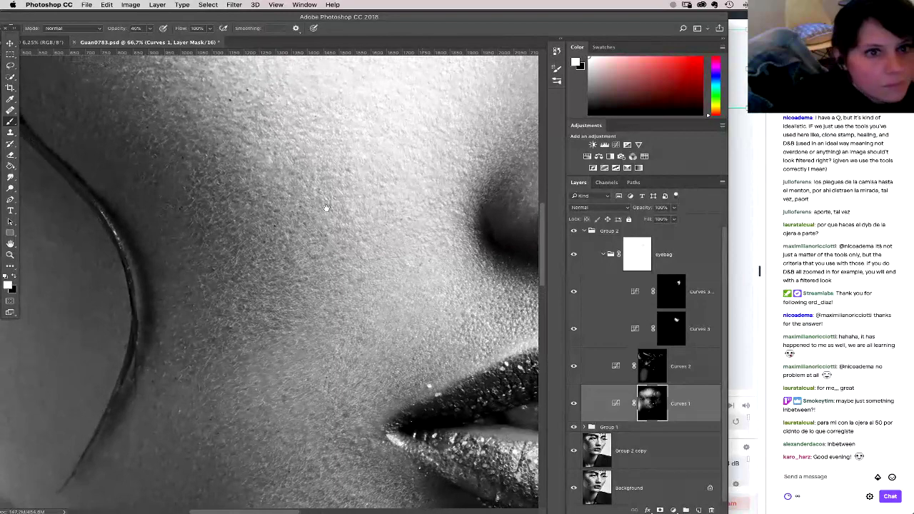
drag(326, 208, 493, 369)
scroll(492, 369, up, 5)
scroll(492, 369, right, 2)
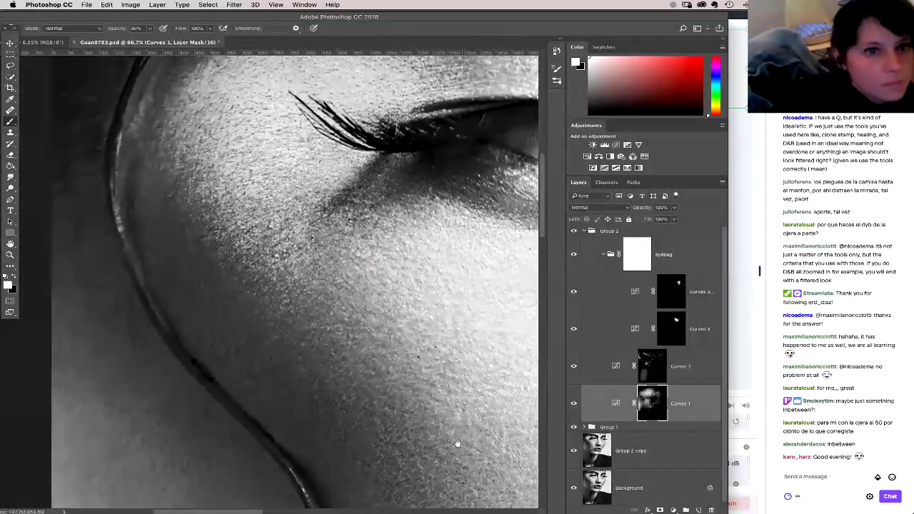
scroll(458, 352, up, 4)
scroll(458, 353, right, 1)
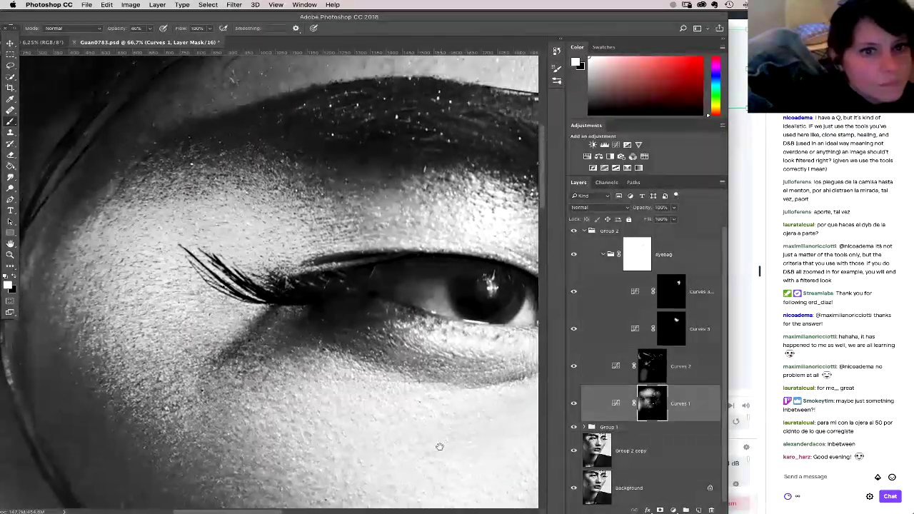
scroll(416, 364, right, 6)
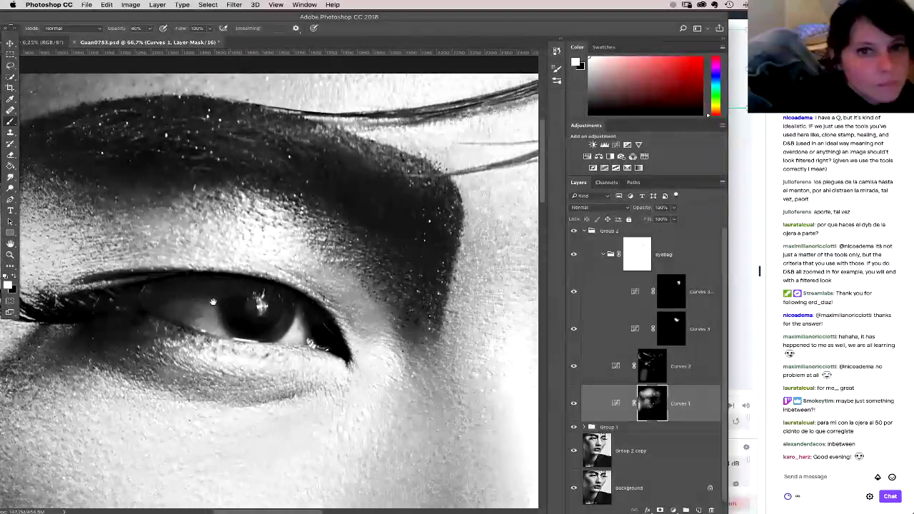
scroll(131, 366, down, 4)
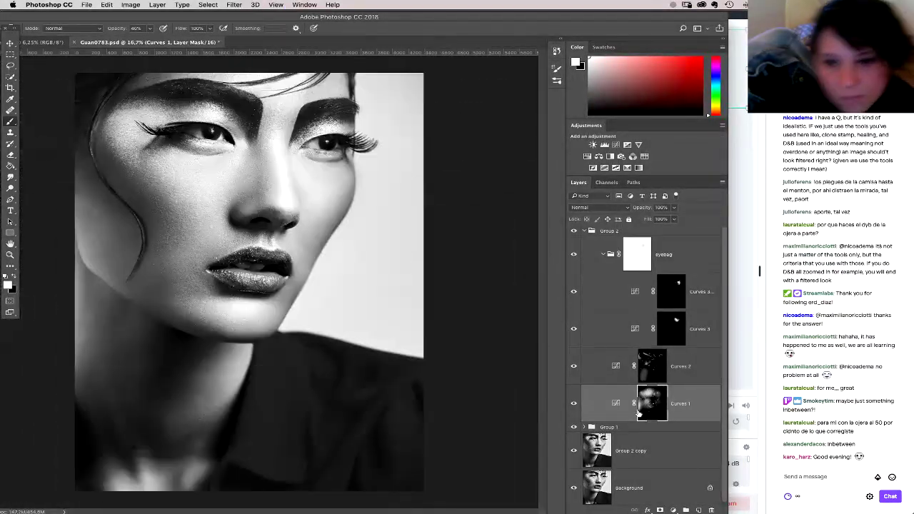
Step: Toggle the Background layer off and on twice to compare the retouch
alt+click(574, 488)
alt+click(573, 488)
alt+click(573, 489)
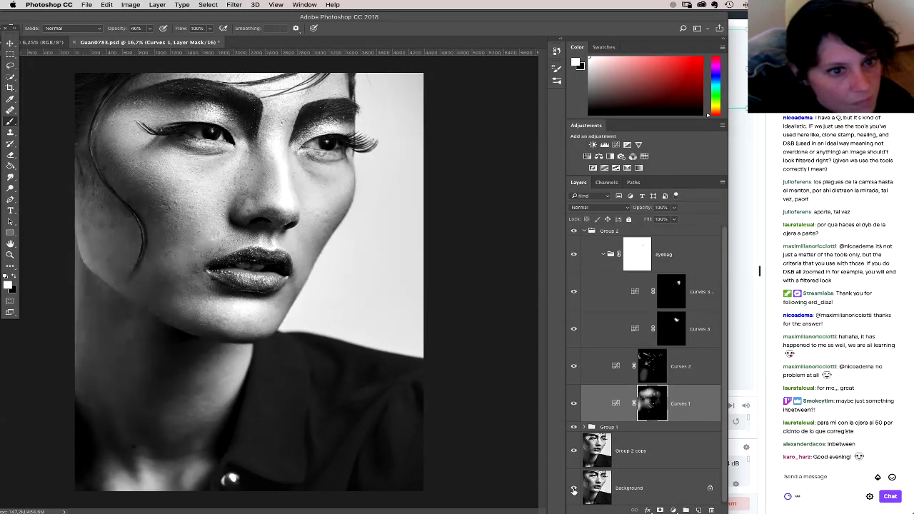
alt+click(573, 489)
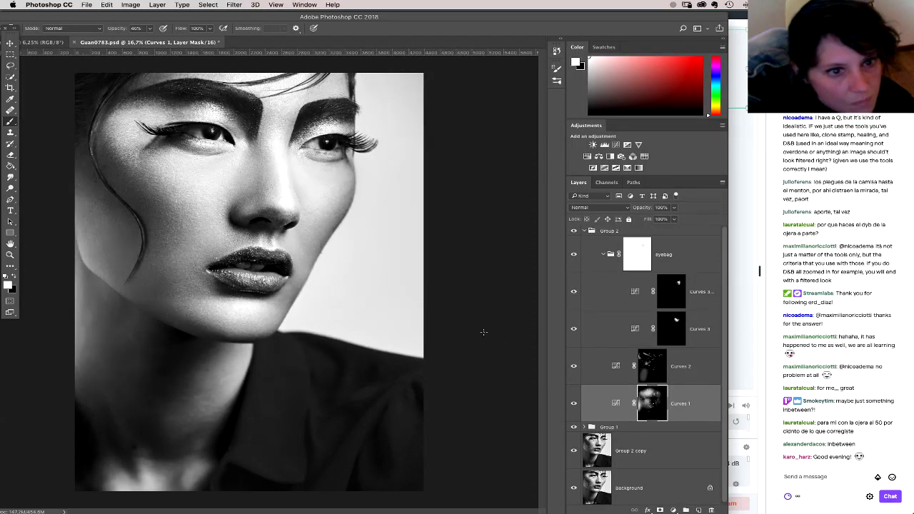
Step: Select the Curves 2 layer mask and set a 10% opacity brush enlarged to 153 px
click(642, 374)
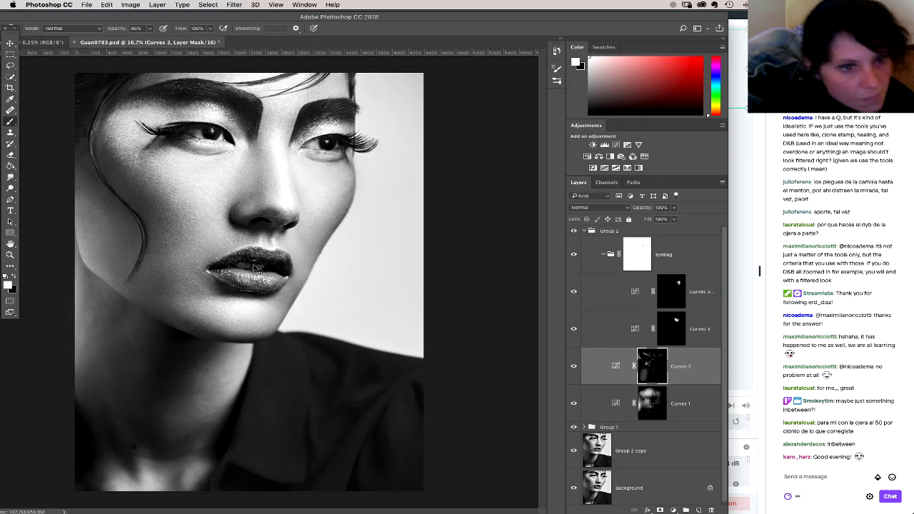
right_click(237, 232)
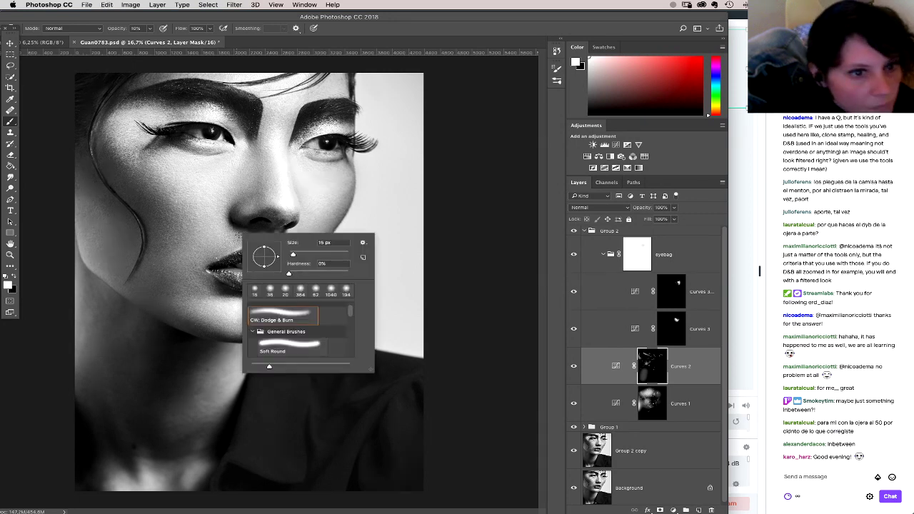
key(Escape)
key(1)
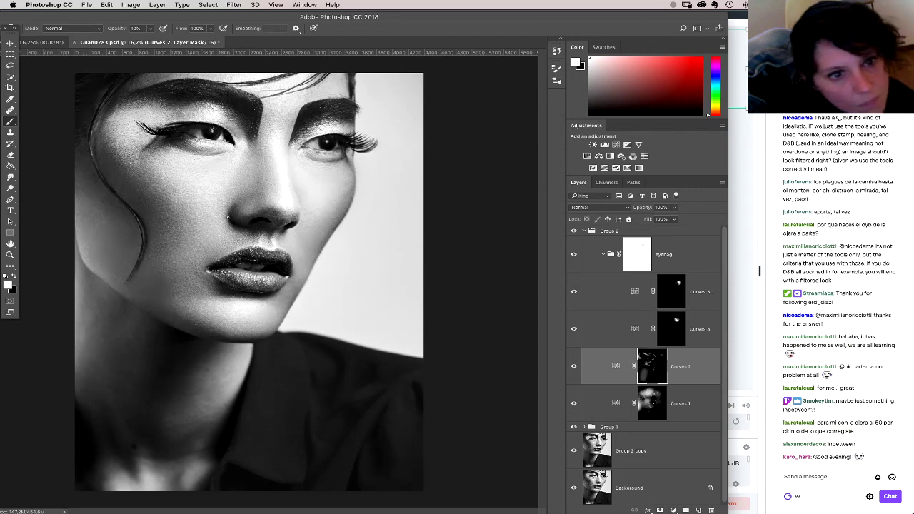
right_click(283, 227)
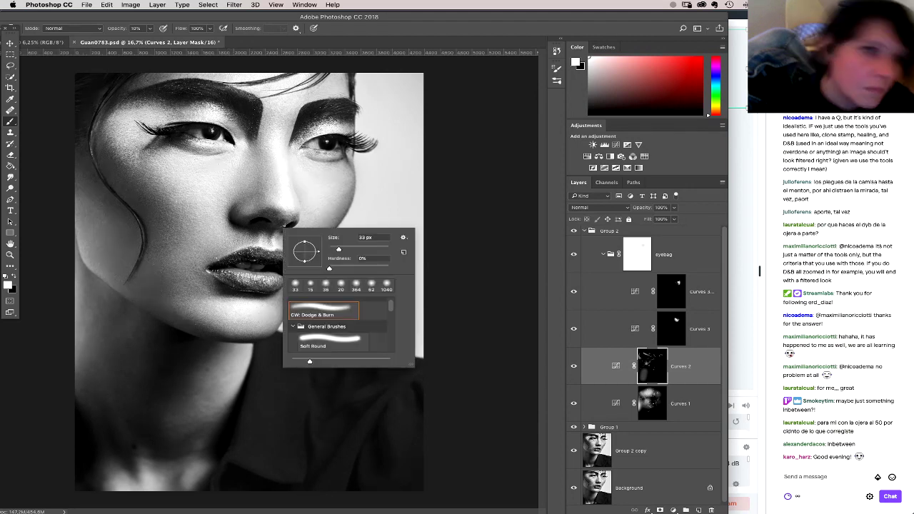
key(bracketright)
key(bracketright)
key(Escape)
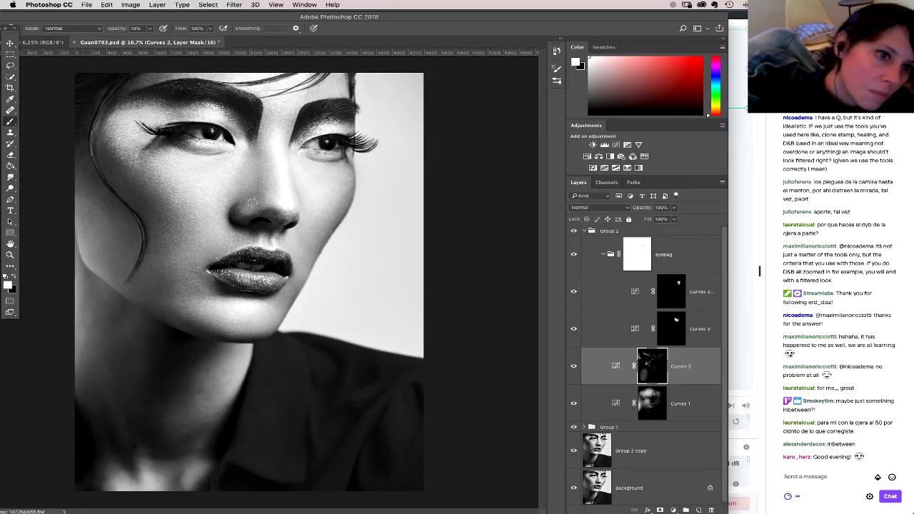
right_click(260, 200)
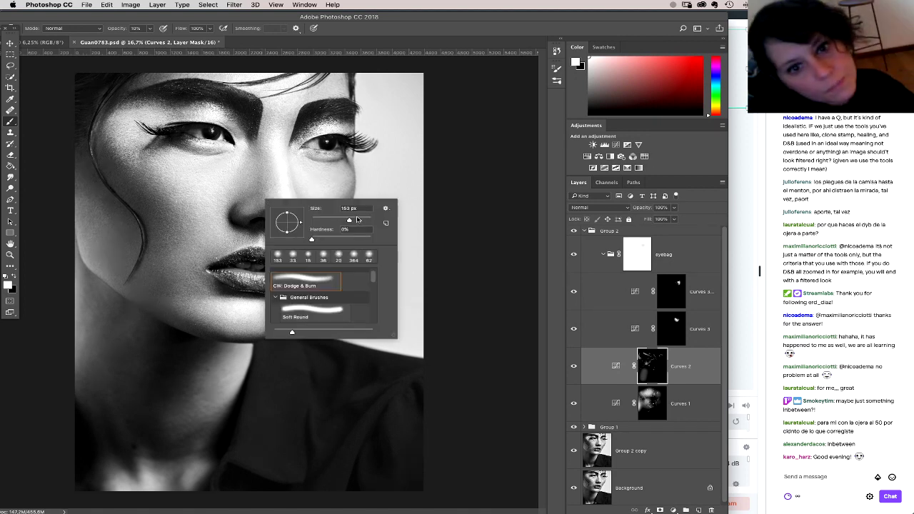
key(Escape)
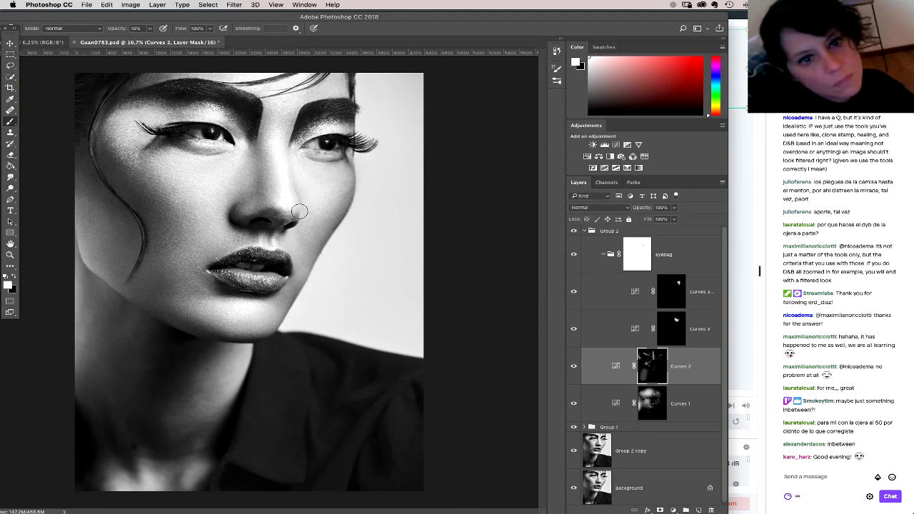
Step: Toggle Group 2 off and on to compare before and after, then show the eyebag group
click(574, 231)
click(573, 231)
click(573, 232)
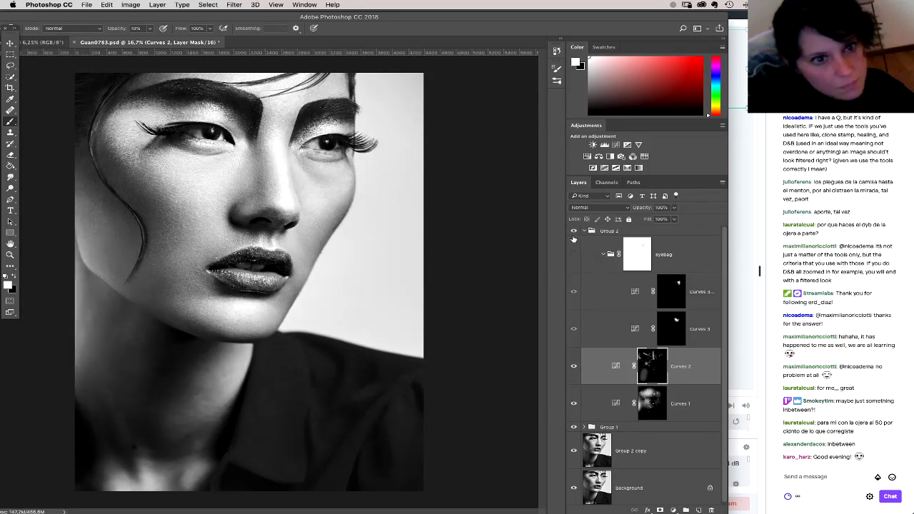
click(573, 232)
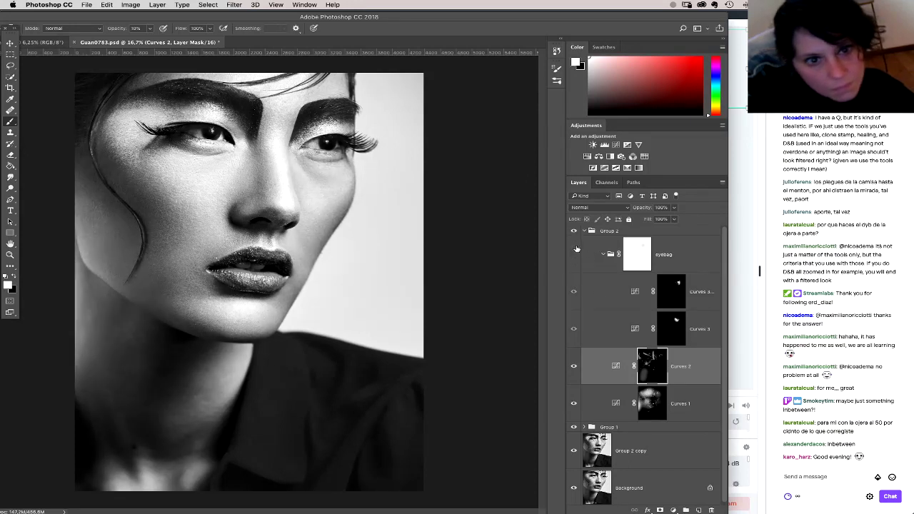
click(576, 247)
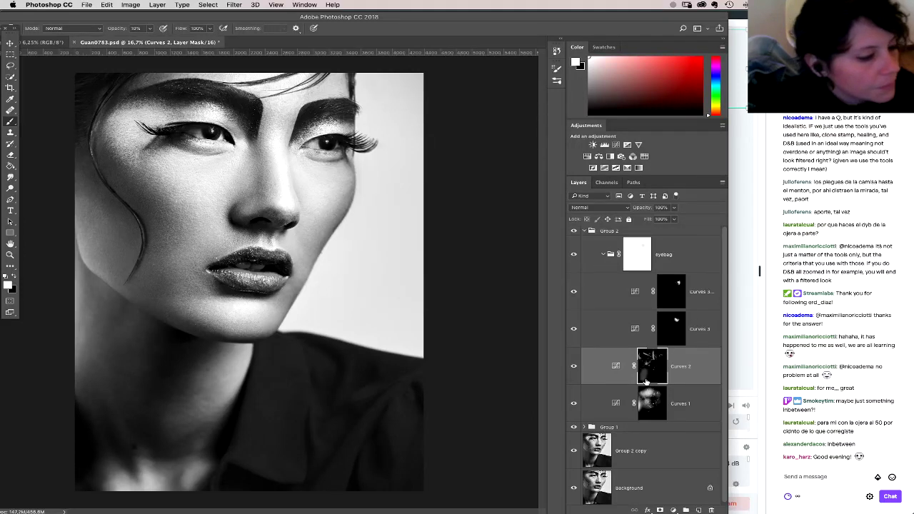
Step: Set the brush to 10% opacity, then toggle Group 2 copy off and on three times
key(1)
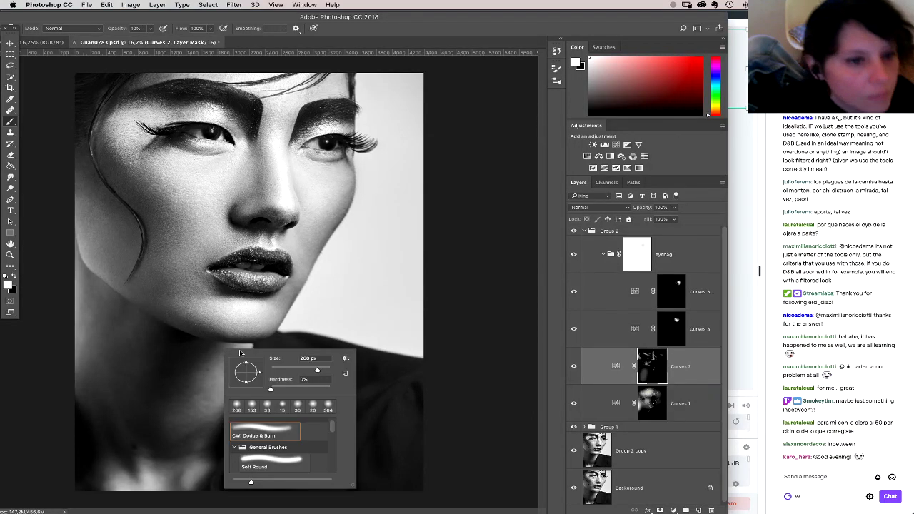
right_click(211, 351)
click(205, 289)
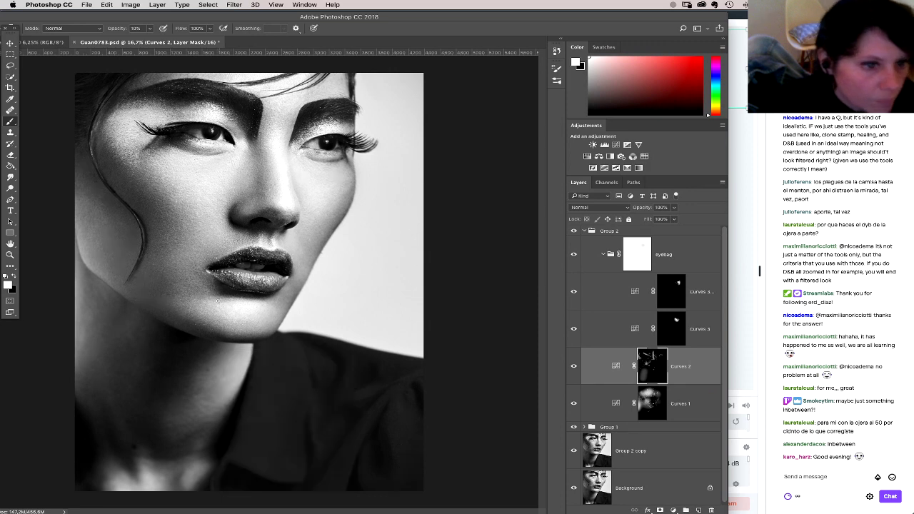
click(574, 452)
click(574, 451)
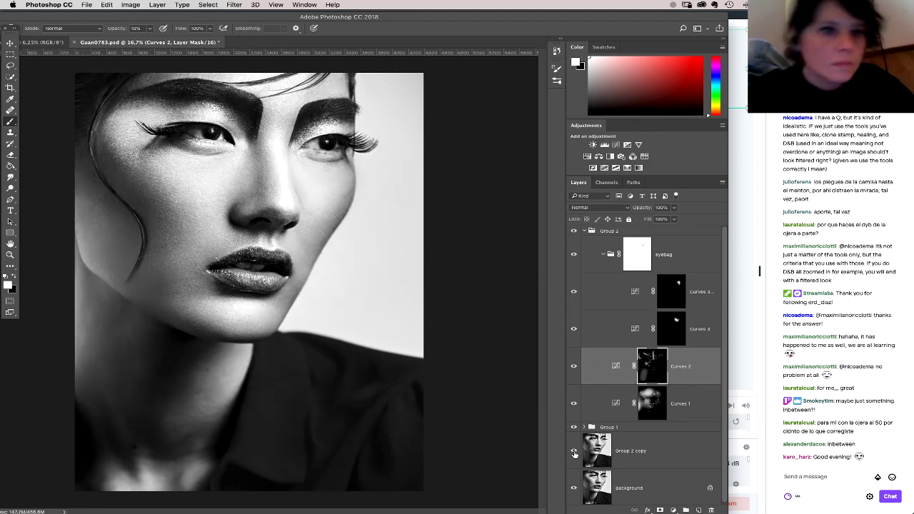
click(574, 451)
click(574, 452)
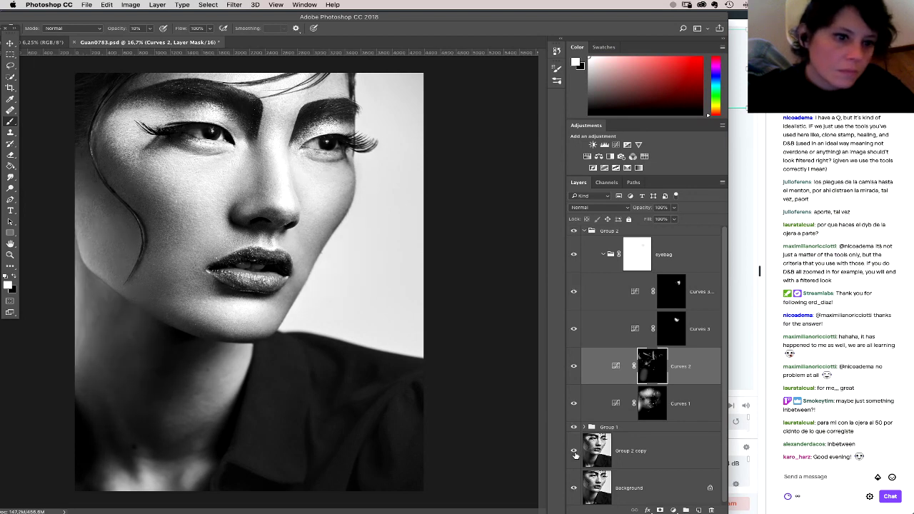
click(574, 452)
click(573, 452)
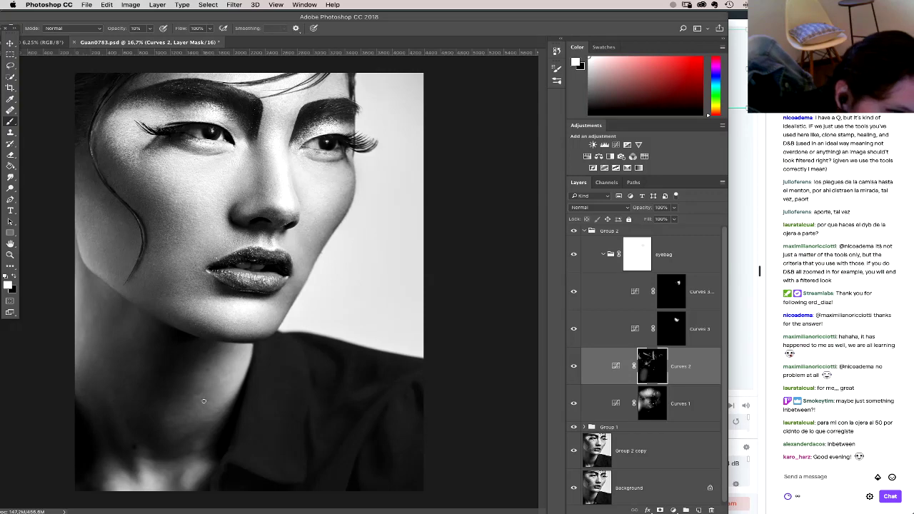
Step: Check the brush settings, then select the Curves 1 mask and reduce the brush to 68 px
right_click(232, 428)
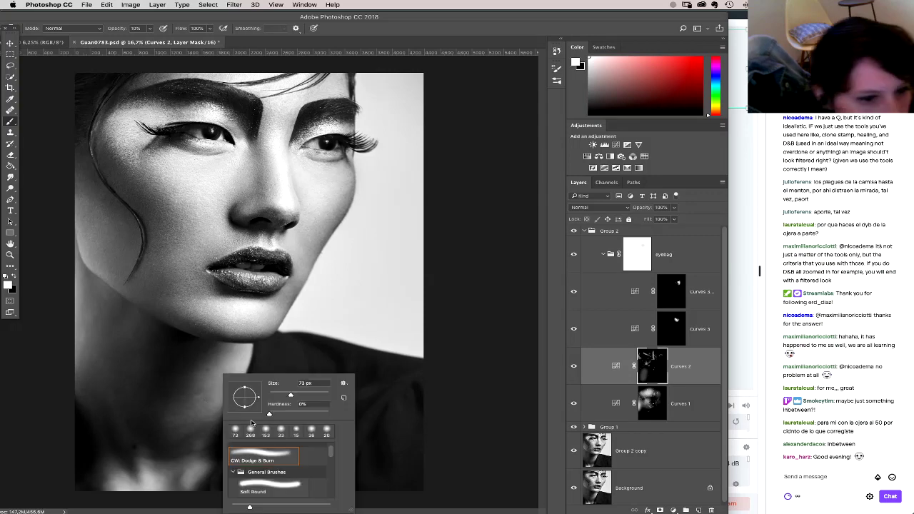
click(198, 397)
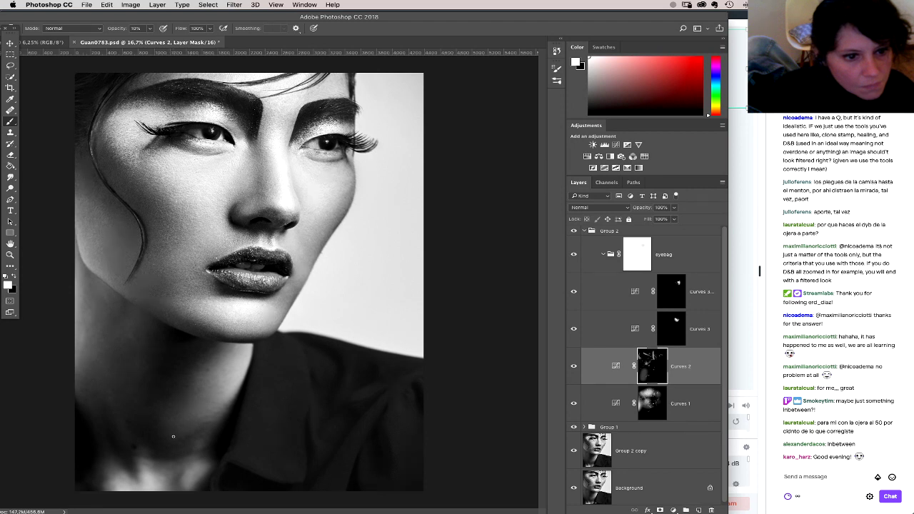
right_click(176, 430)
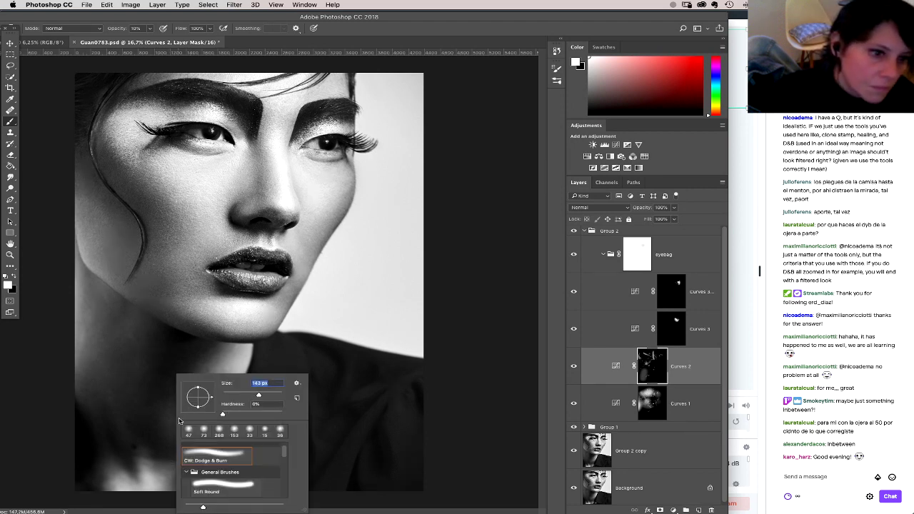
click(164, 420)
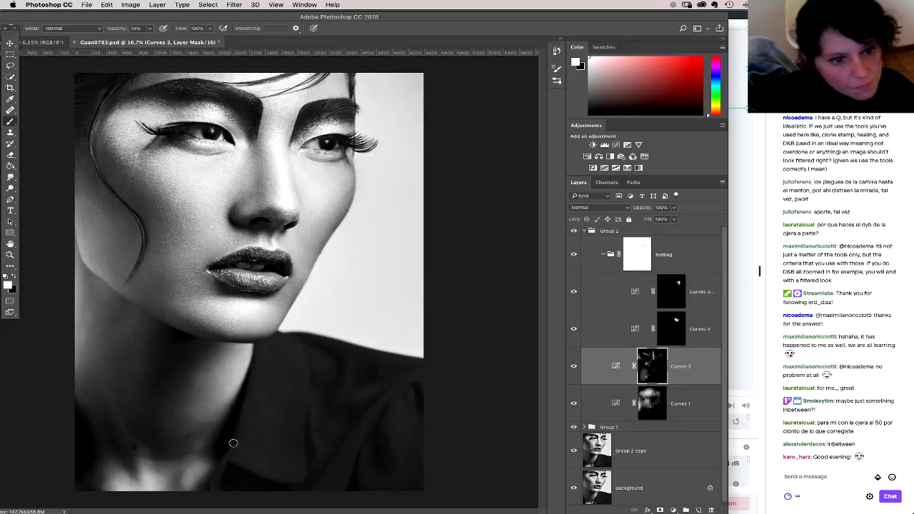
click(660, 405)
right_click(239, 429)
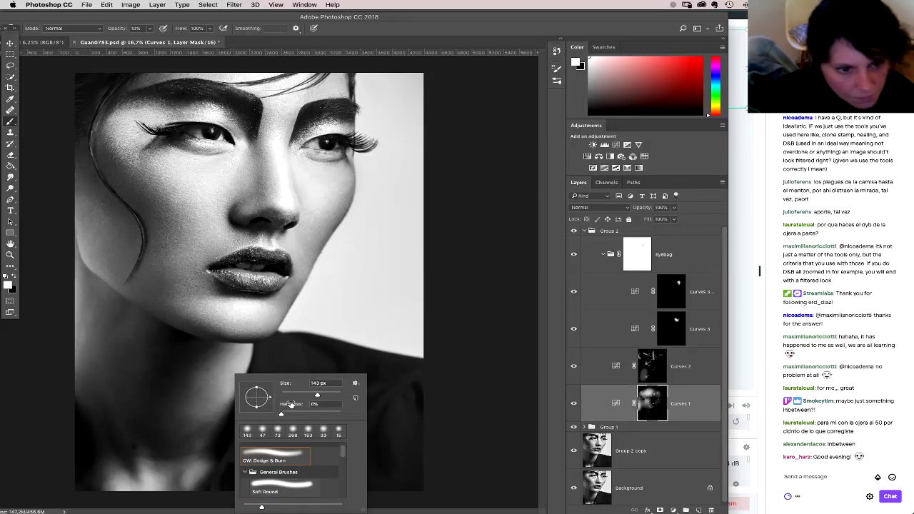
click(301, 395)
click(188, 437)
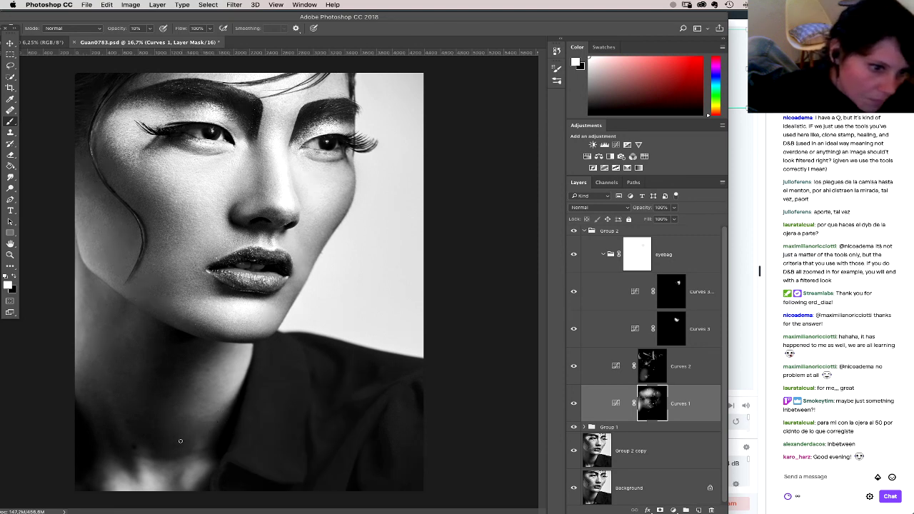
Step: Zoom out on the portrait and enlarge the brush to 1760 px
key(super+minus)
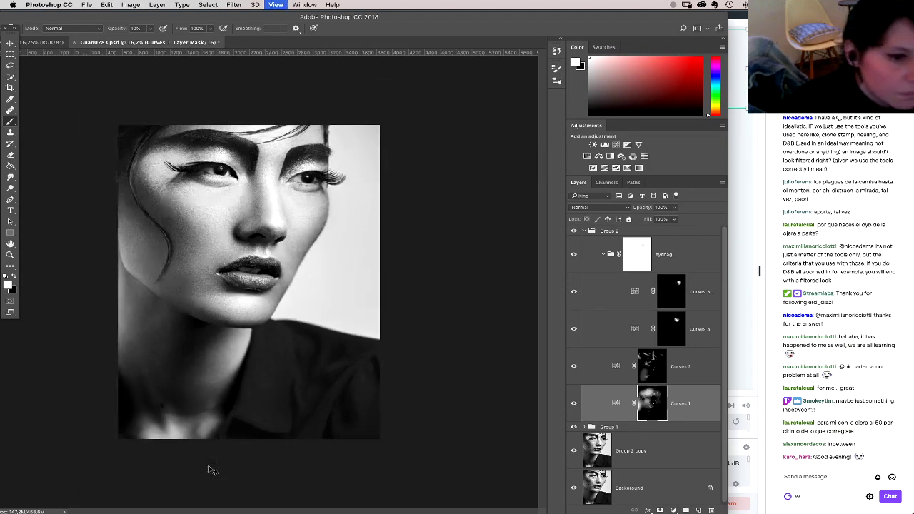
key(super+minus)
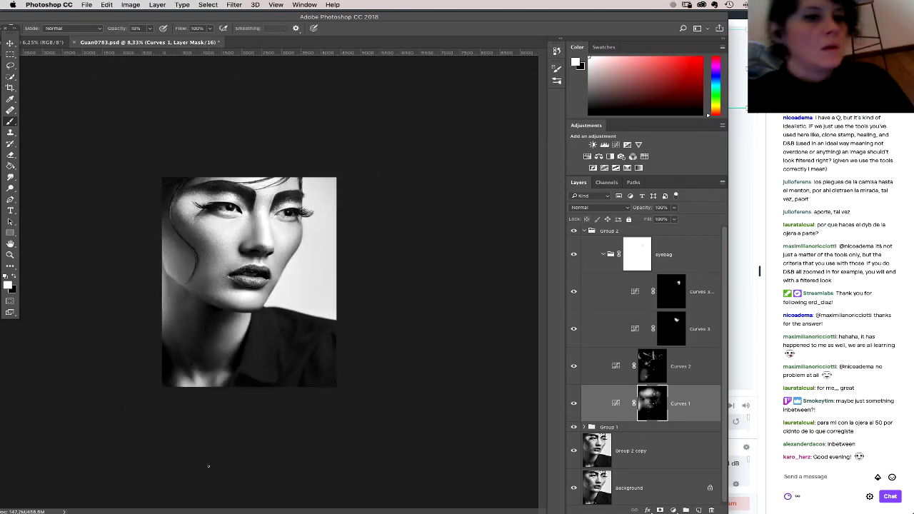
right_click(230, 367)
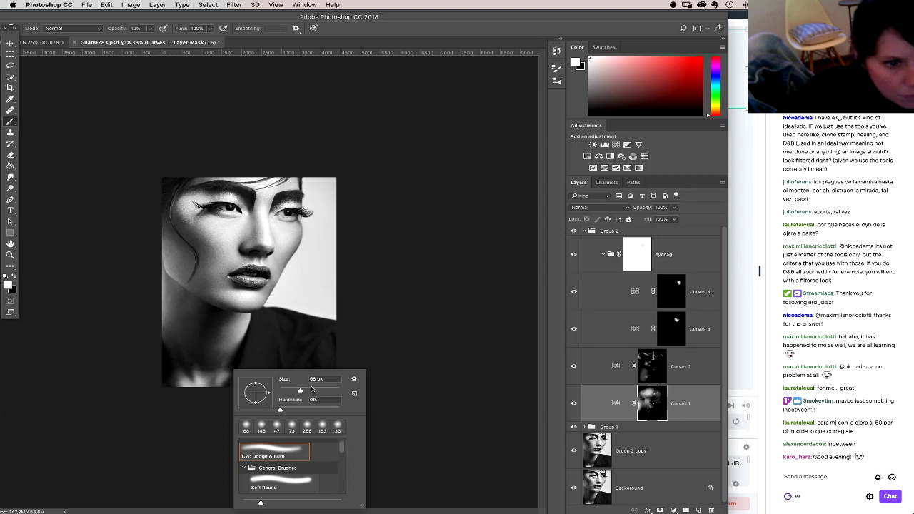
click(210, 365)
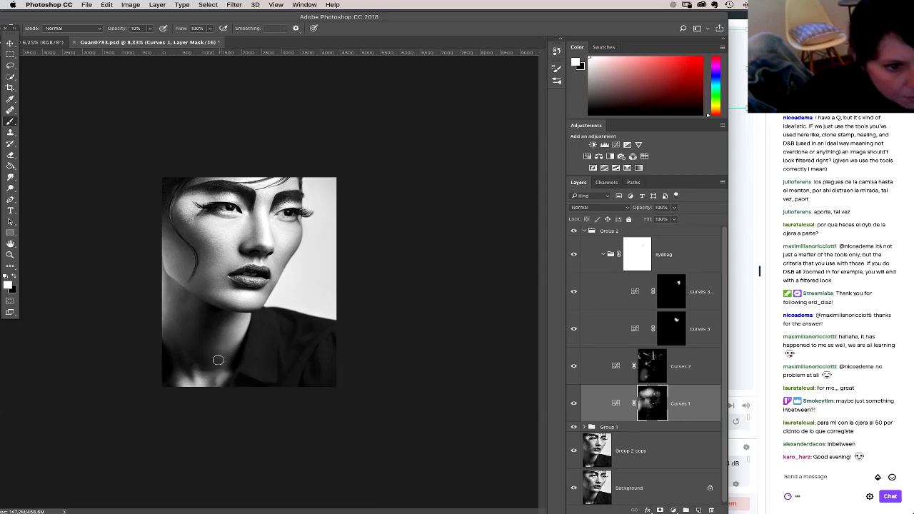
right_click(254, 359)
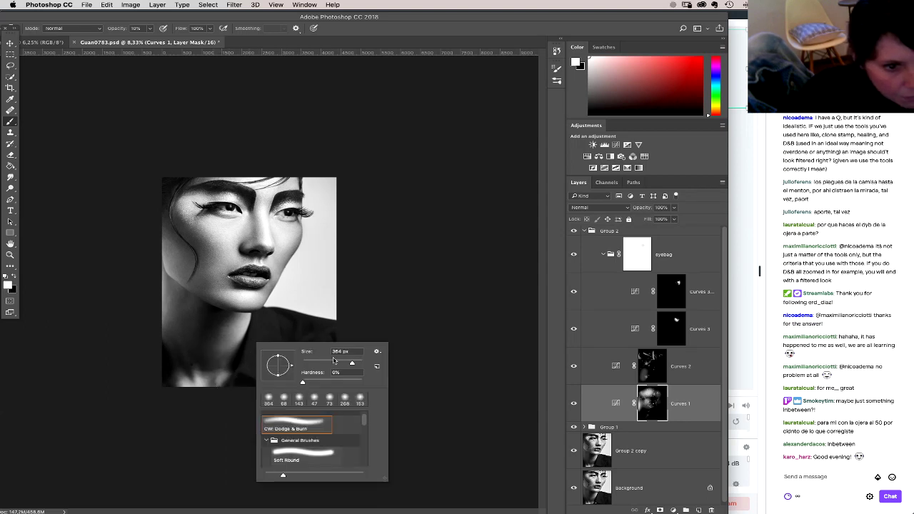
click(217, 352)
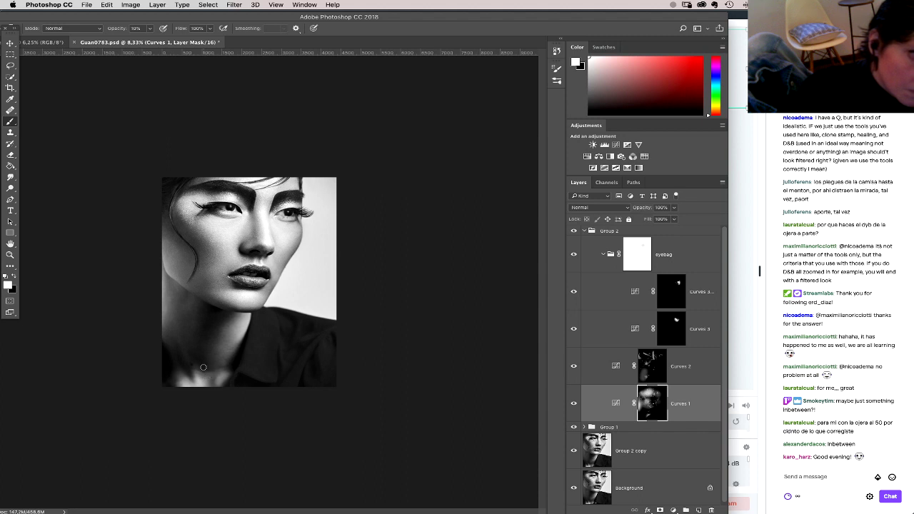
right_click(214, 333)
drag(311, 352, 322, 354)
click(152, 307)
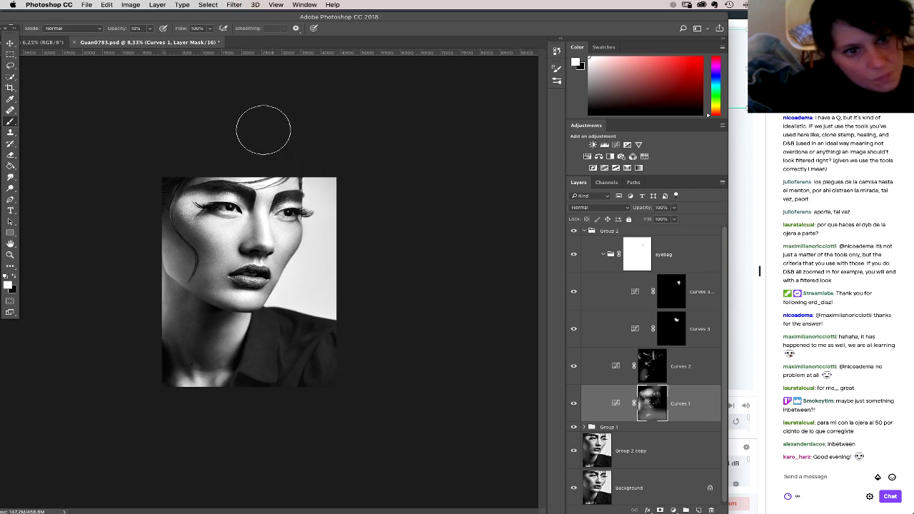
Step: Toggle the Background layer repeatedly to compare the retouch against the original
click(574, 490)
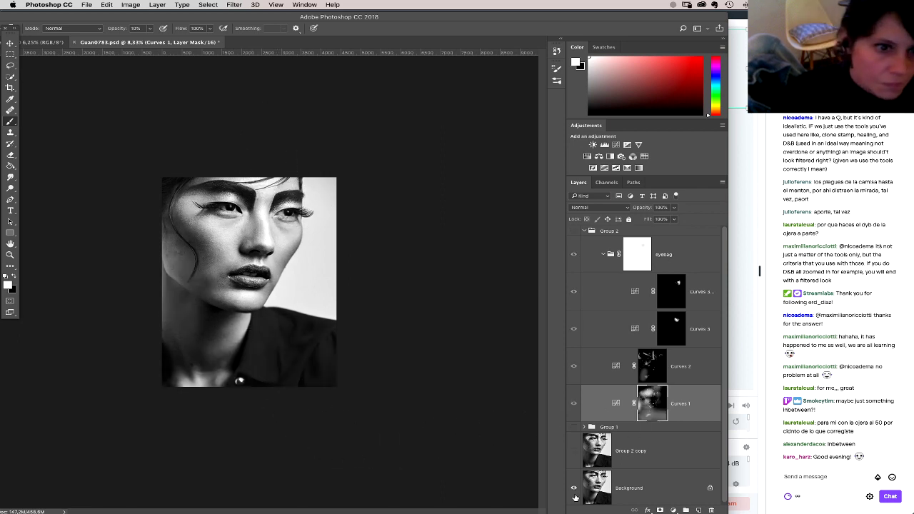
click(574, 489)
click(572, 496)
click(572, 498)
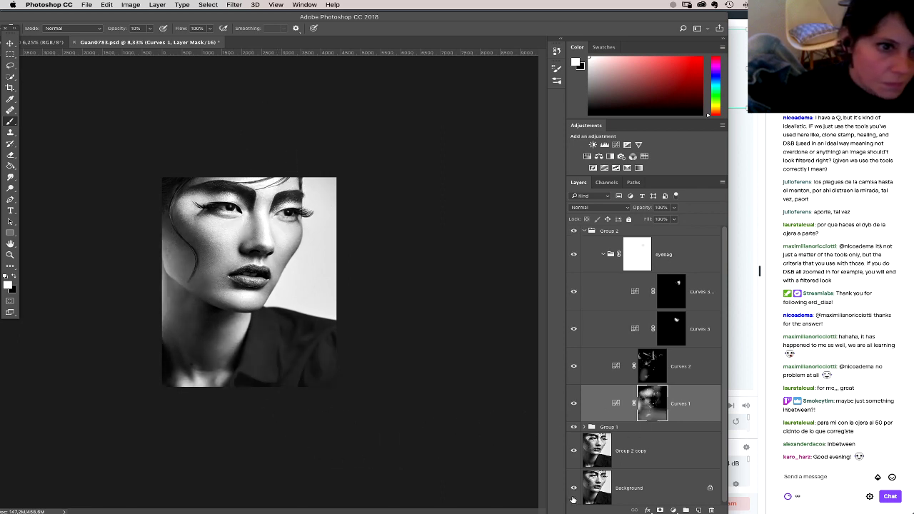
click(572, 499)
click(572, 502)
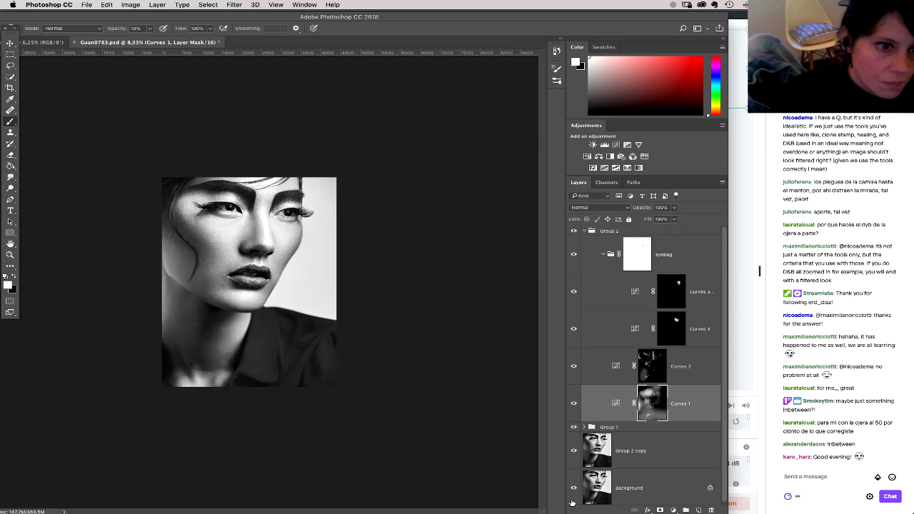
click(572, 502)
click(572, 504)
alt+click(572, 504)
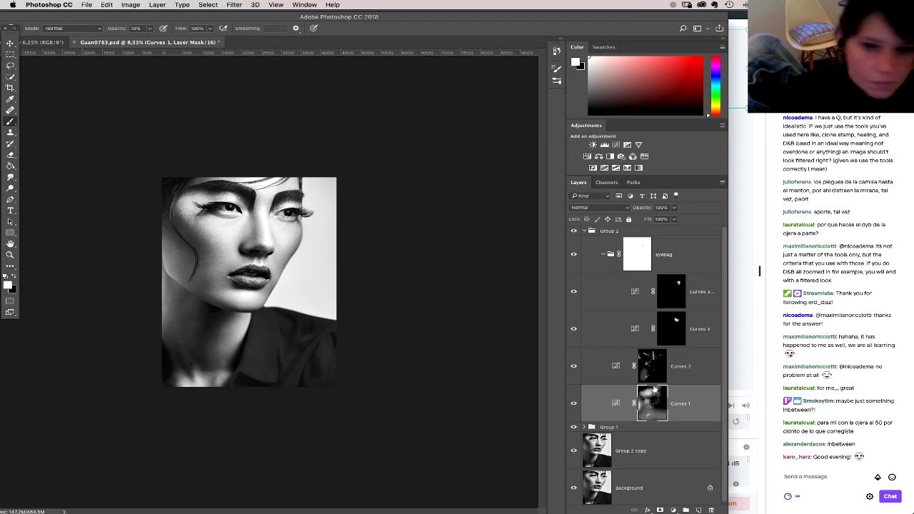
Step: Select the Curves 2 mask, zoom in, unlock the Background as Layer 0, and toggle Group 2 copy
click(655, 370)
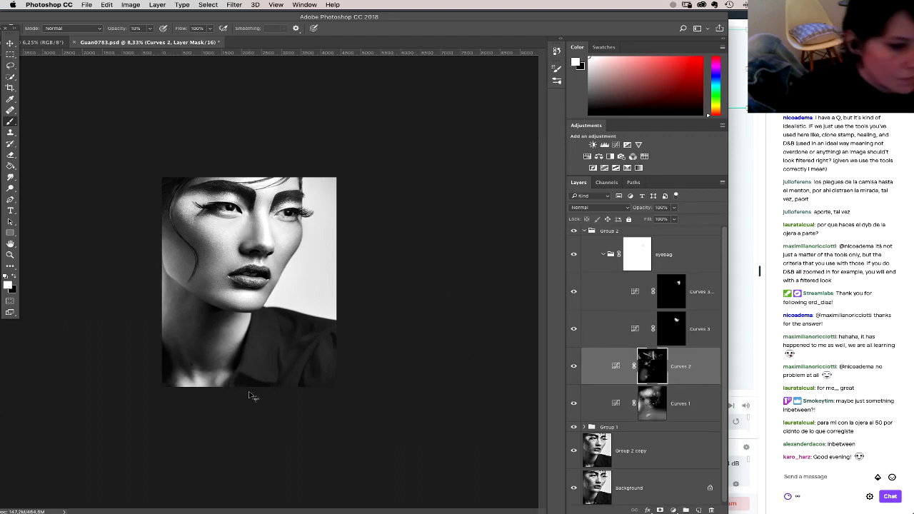
key(super+equal)
right_click(303, 158)
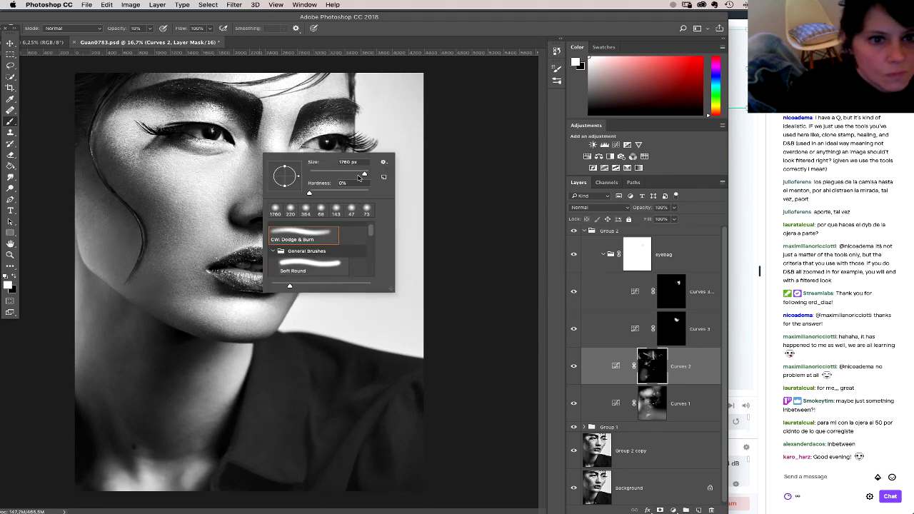
click(310, 129)
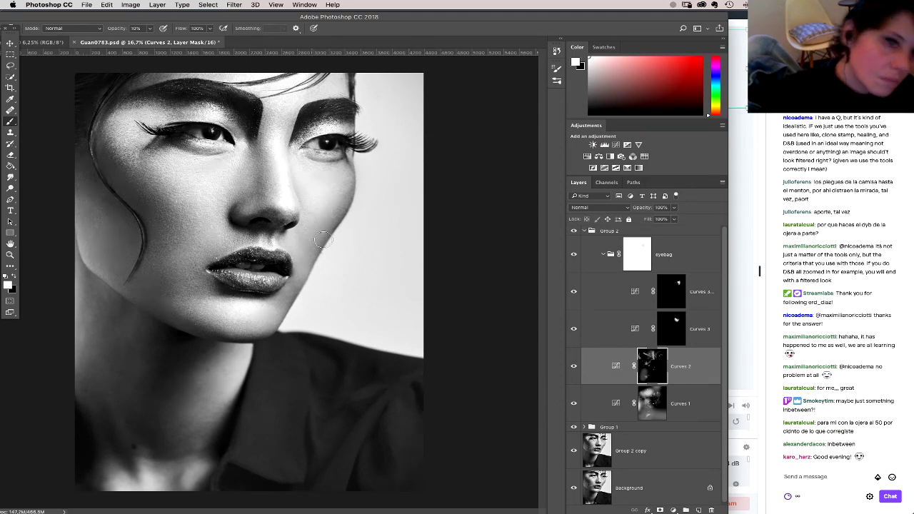
alt+double_click(578, 491)
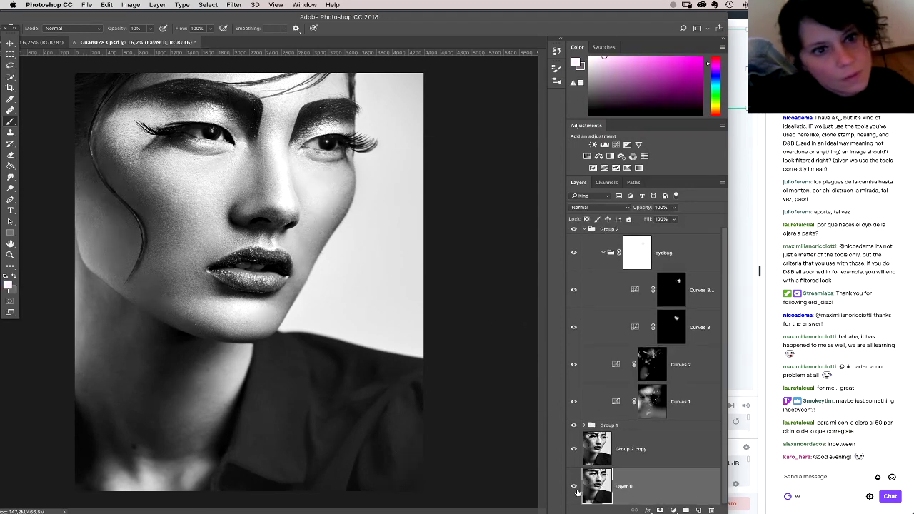
click(573, 449)
click(573, 448)
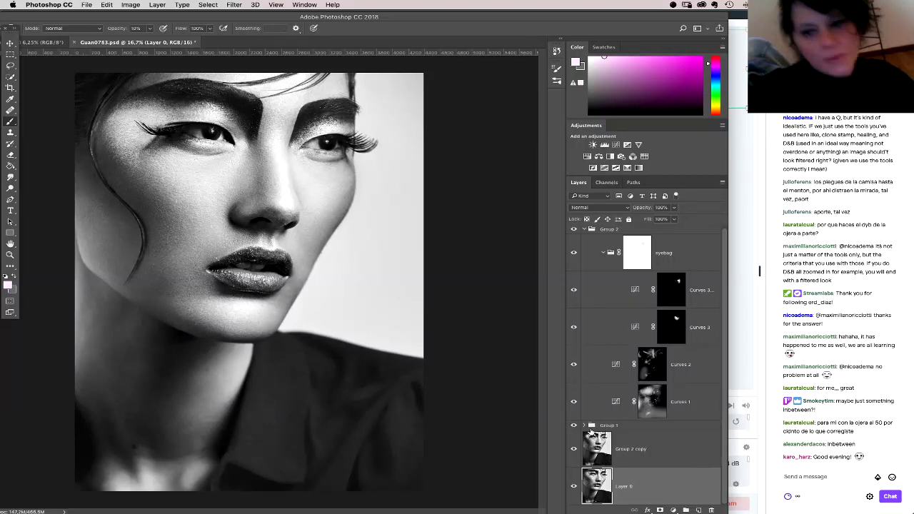
Step: Save Guan0783.psd and close the Guan0554_web.jpg document
click(86, 4)
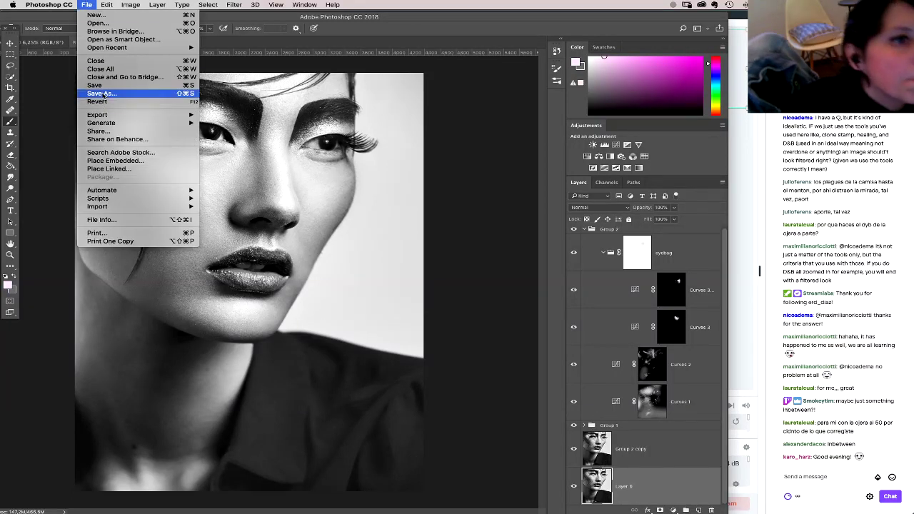
click(94, 85)
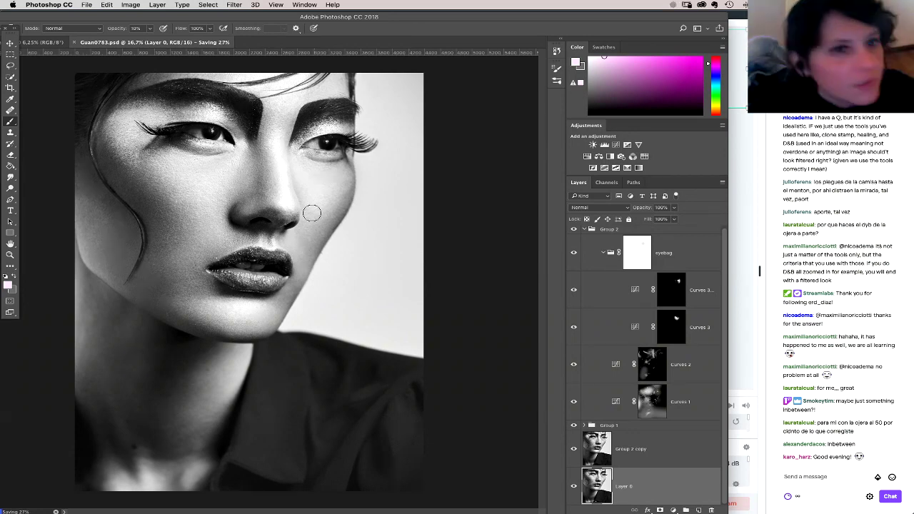
mouse_move(247, 18)
mouse_down()
mouse_move(353, 20)
mouse_move(317, 17)
mouse_up()
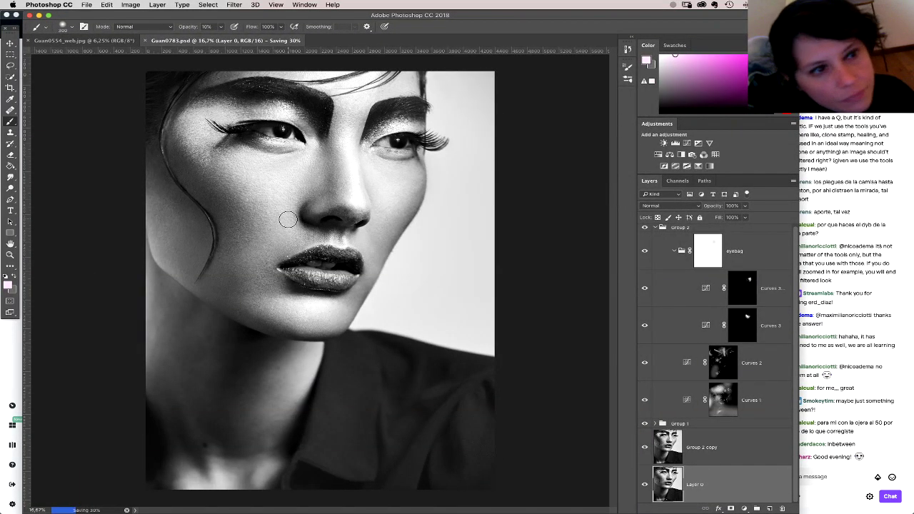
click(28, 41)
Step: Open Guan0245.psd from the recent files list
click(86, 4)
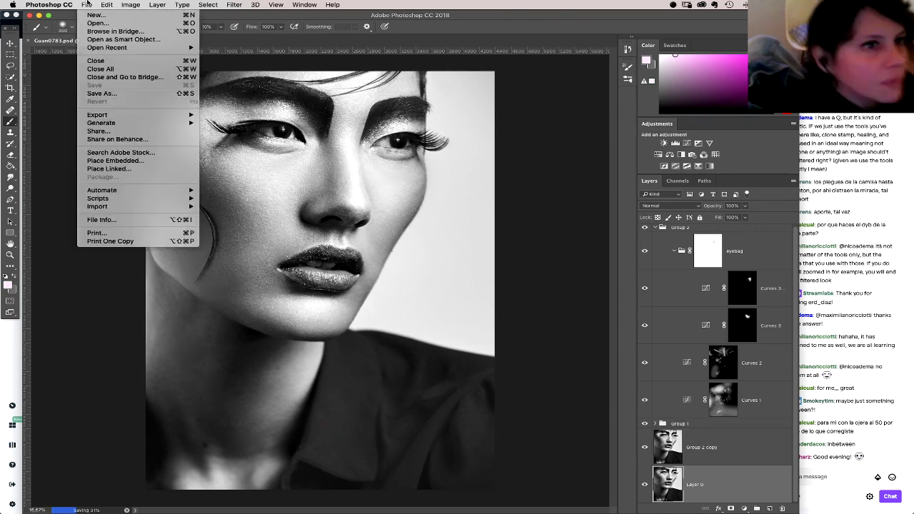
mouse_move(104, 49)
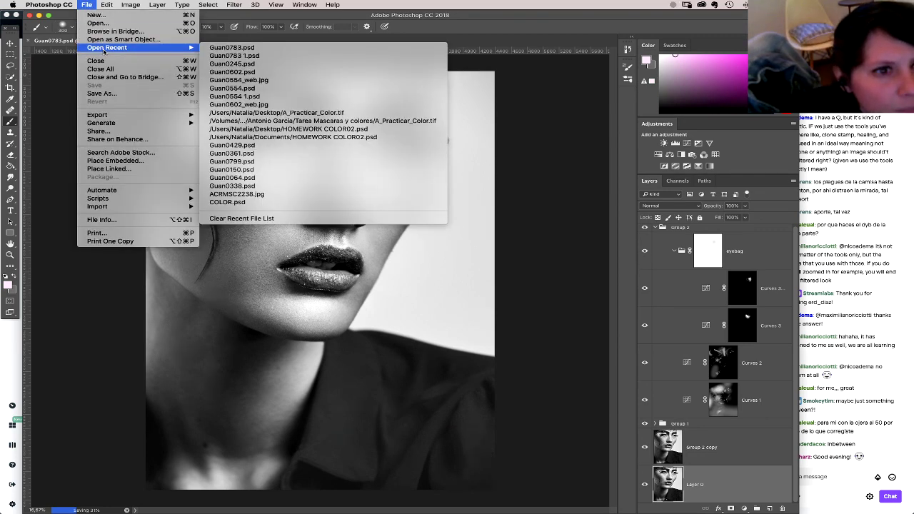
click(233, 89)
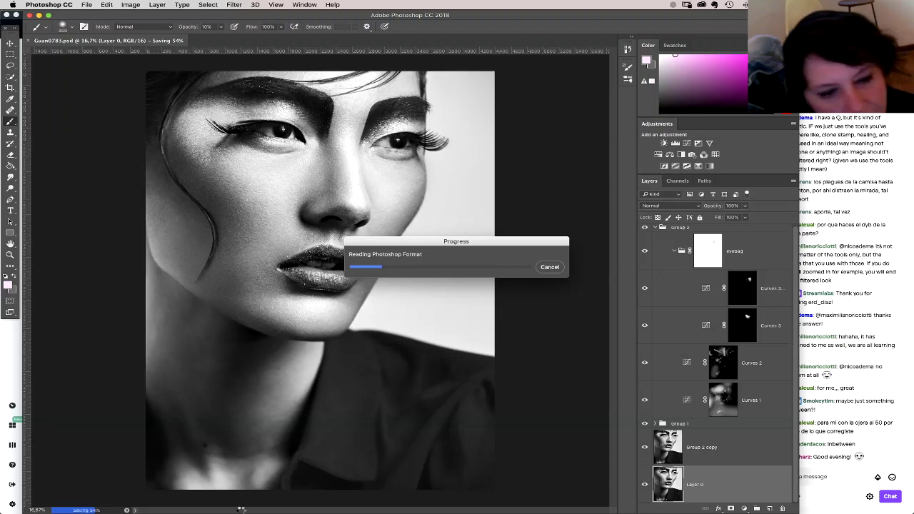
Step: In Finder's list view, select the eight Screen Shot files on the Desktop and delete them
click(224, 502)
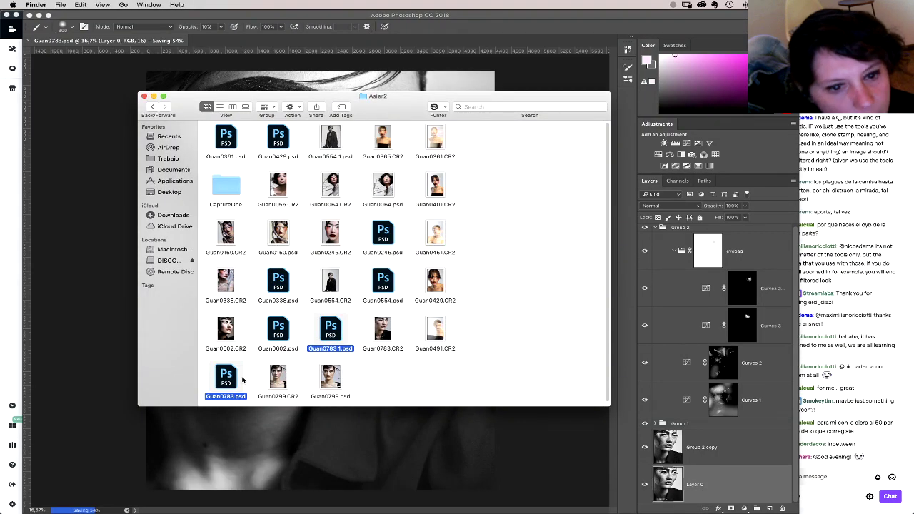
click(219, 106)
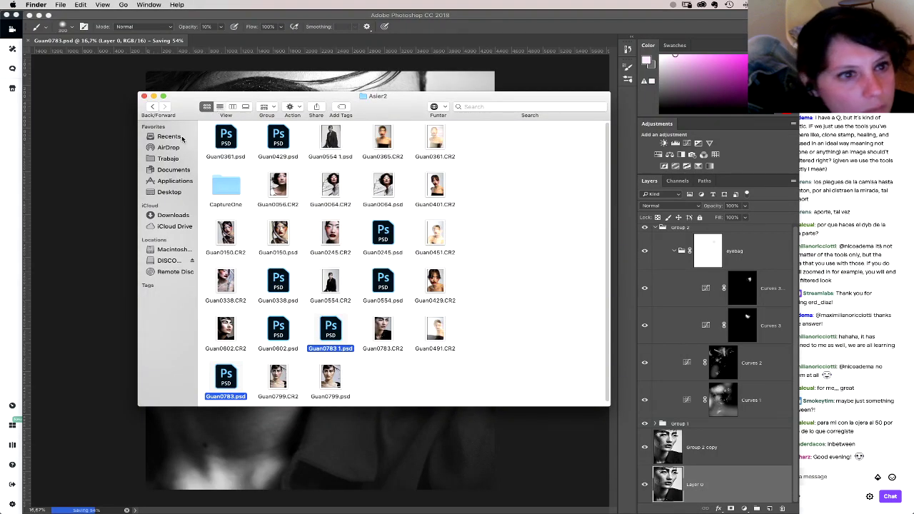
click(177, 193)
click(242, 135)
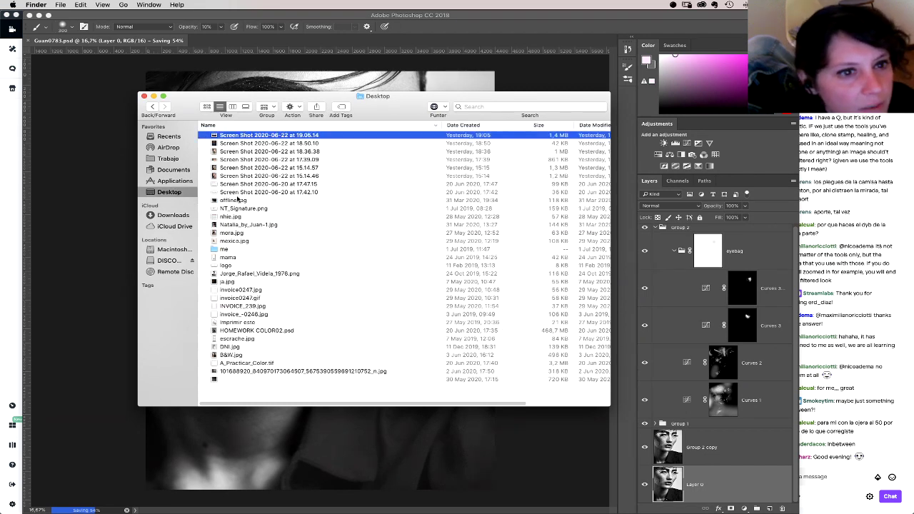
shift+click(240, 193)
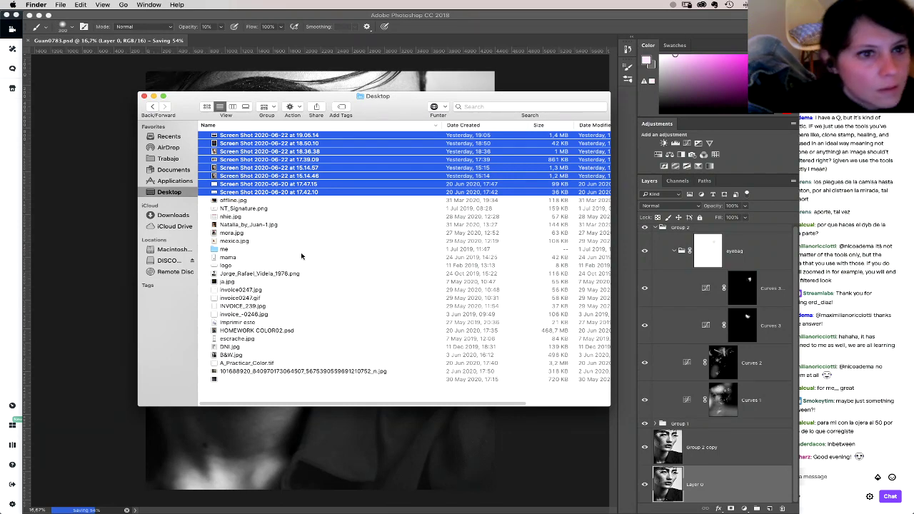
key(super+BackSpace)
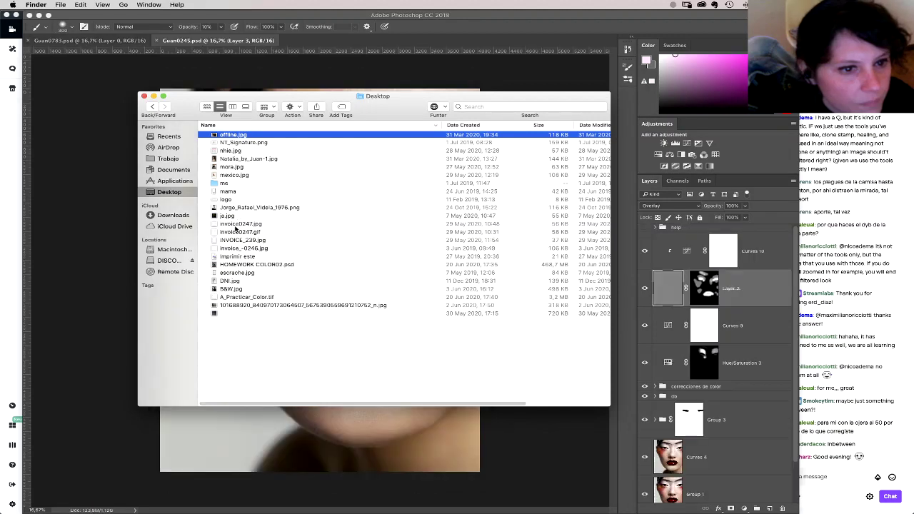
Step: Export Guan0245 through Save for Web as Guan0245_web.jpg into the Asier2 folder
click(303, 26)
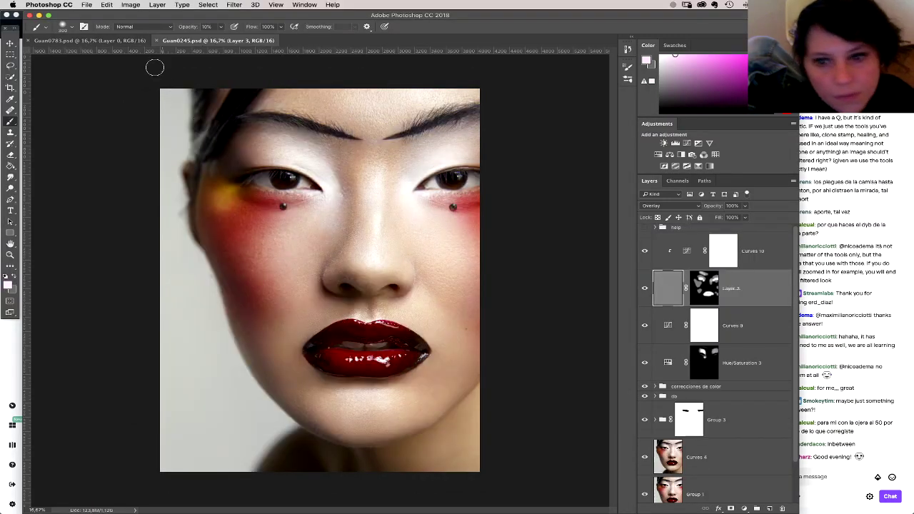
click(88, 4)
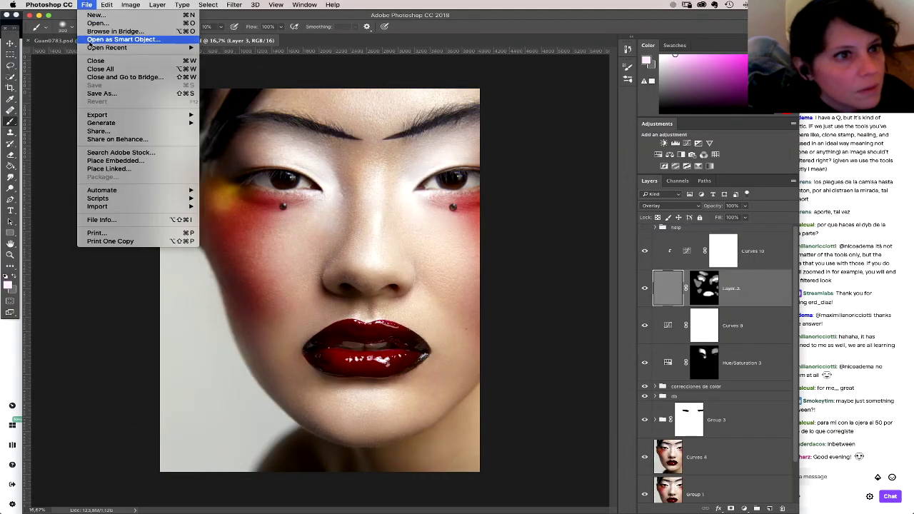
mouse_move(104, 115)
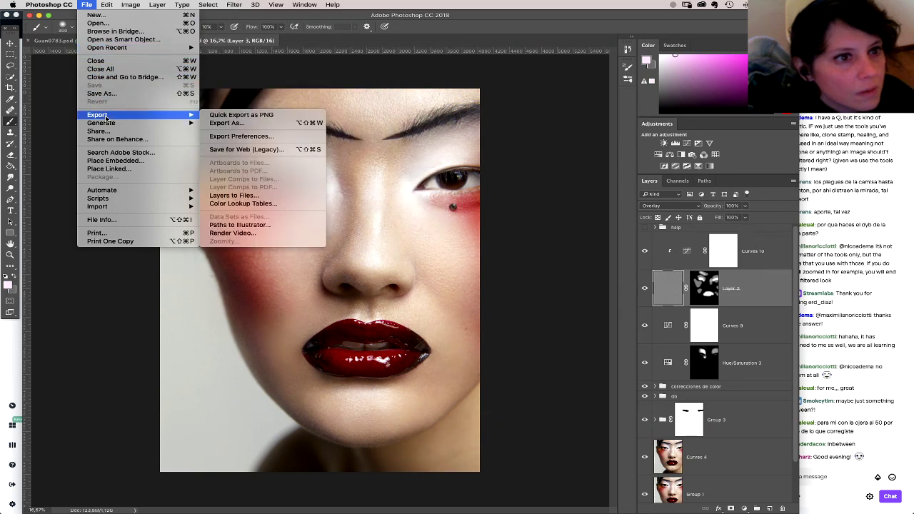
key(Escape)
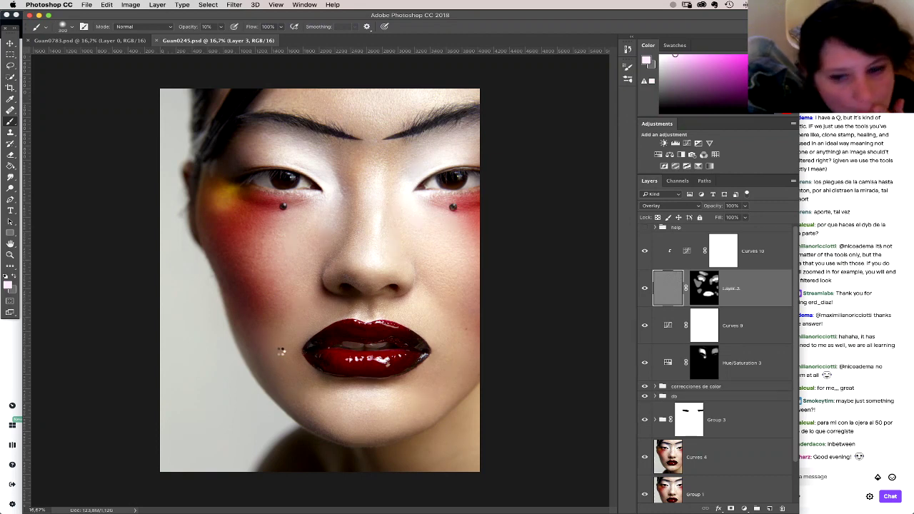
key(super+alt+shift+s)
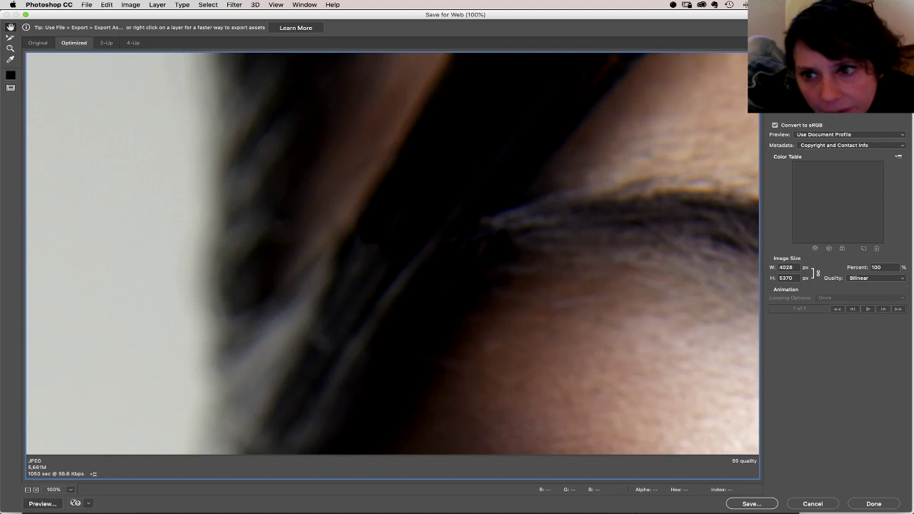
click(757, 504)
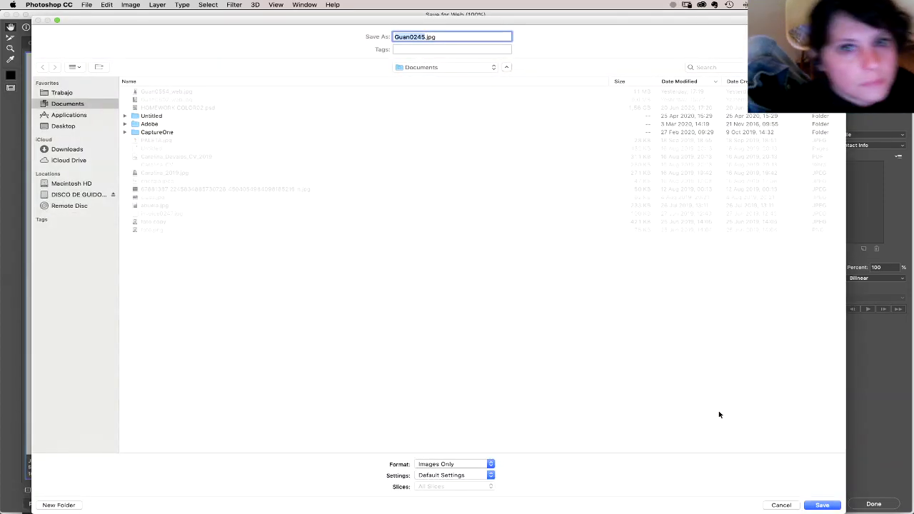
key(Right)
text(_we)
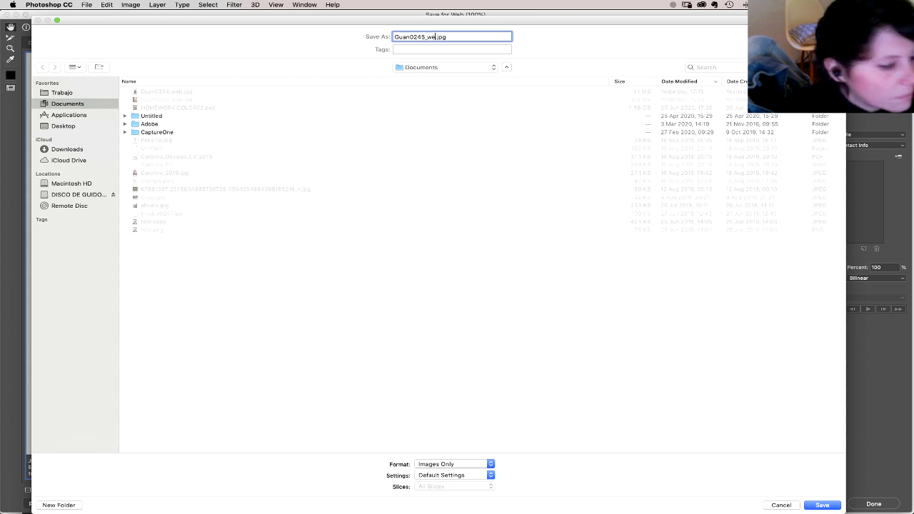
click(435, 67)
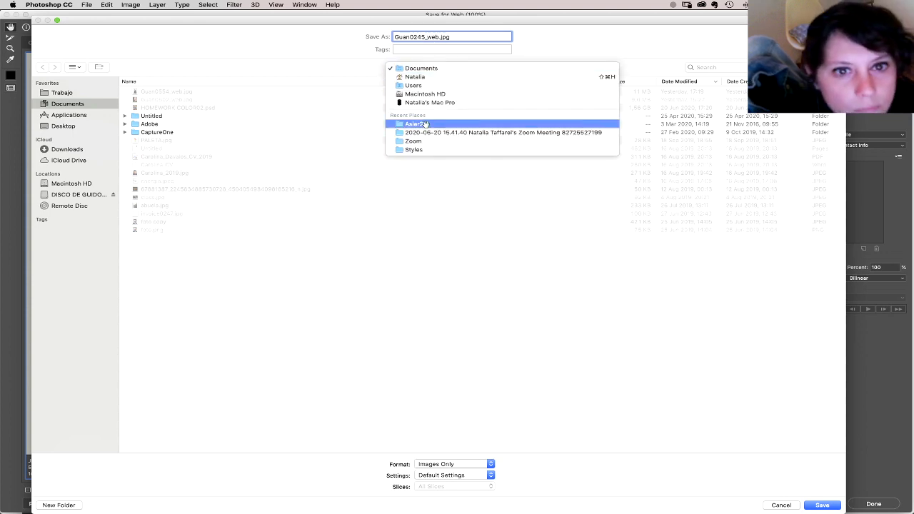
click(424, 124)
click(810, 503)
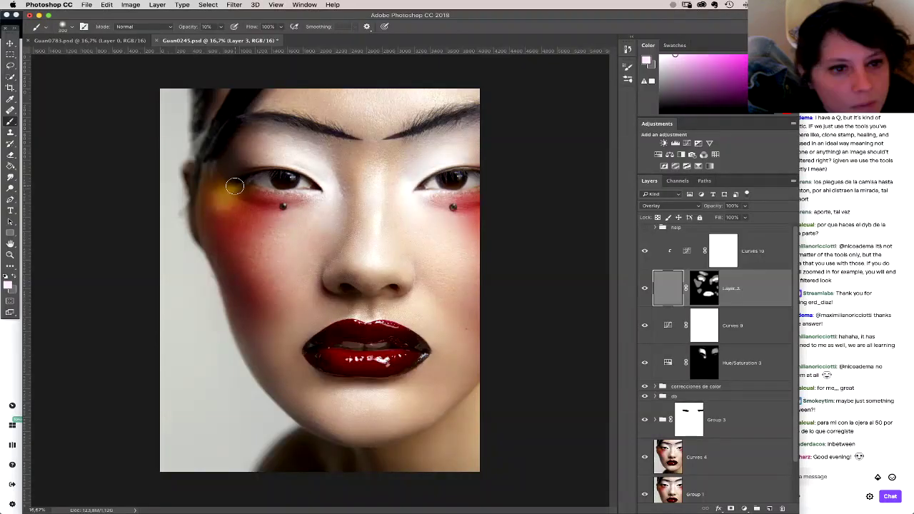
Step: Toggle the Background repeatedly to compare before and after, then close Guan0245 without saving
scroll(795, 434, down, 2)
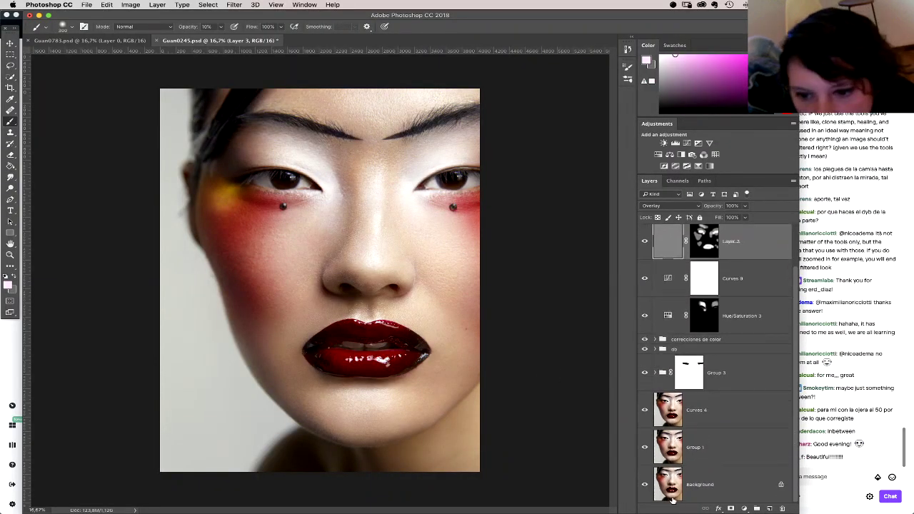
click(644, 485)
click(644, 485)
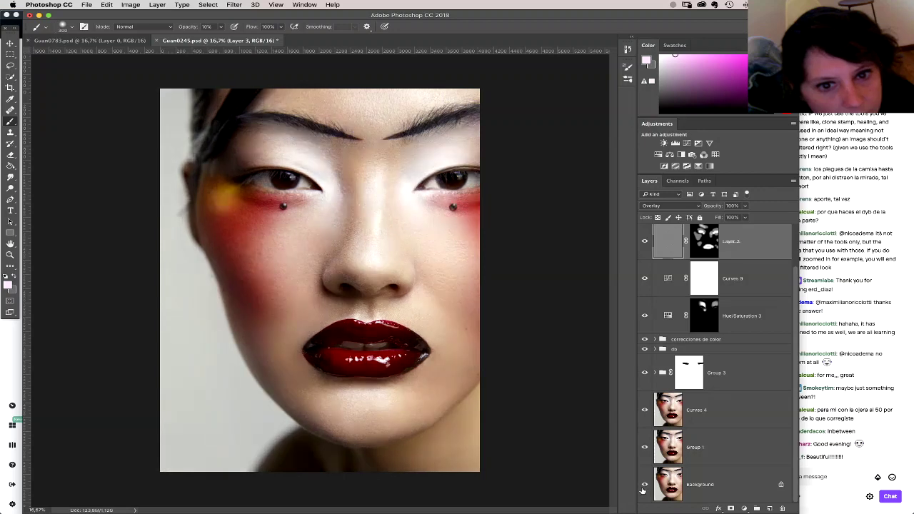
click(643, 487)
click(642, 489)
click(642, 487)
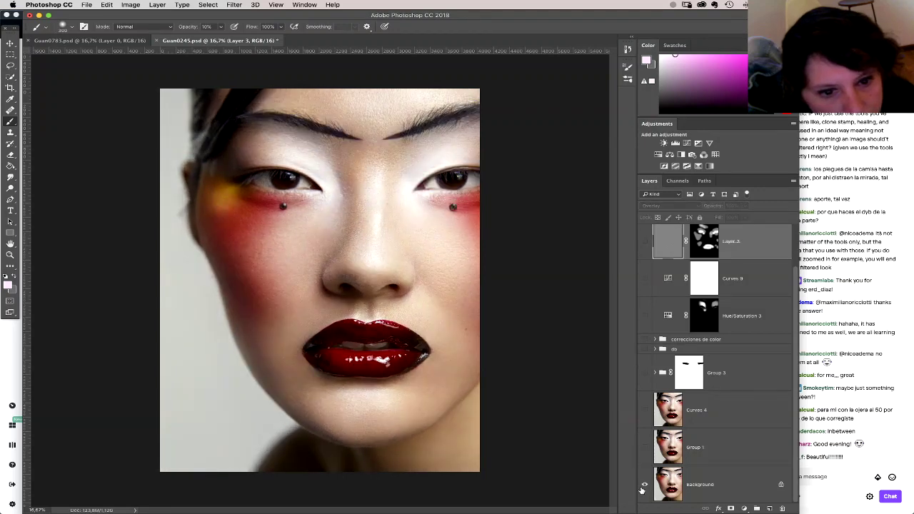
click(641, 488)
click(641, 487)
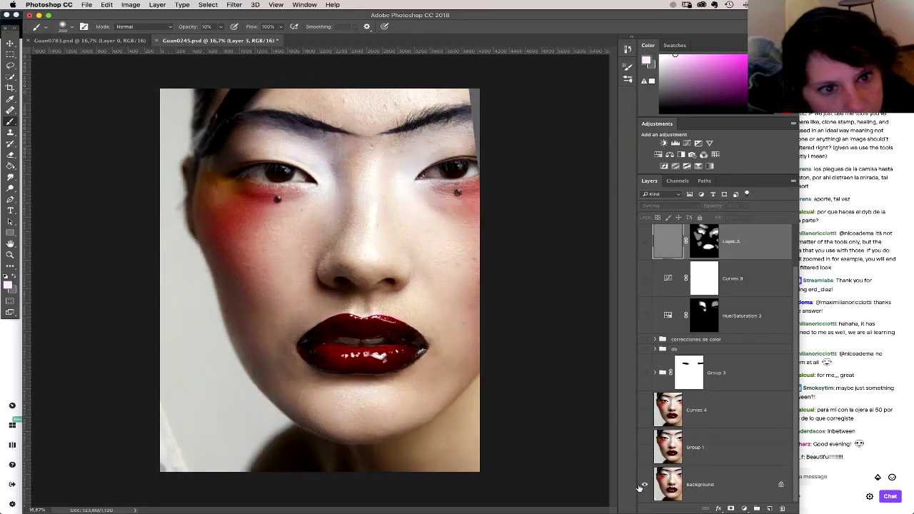
click(641, 487)
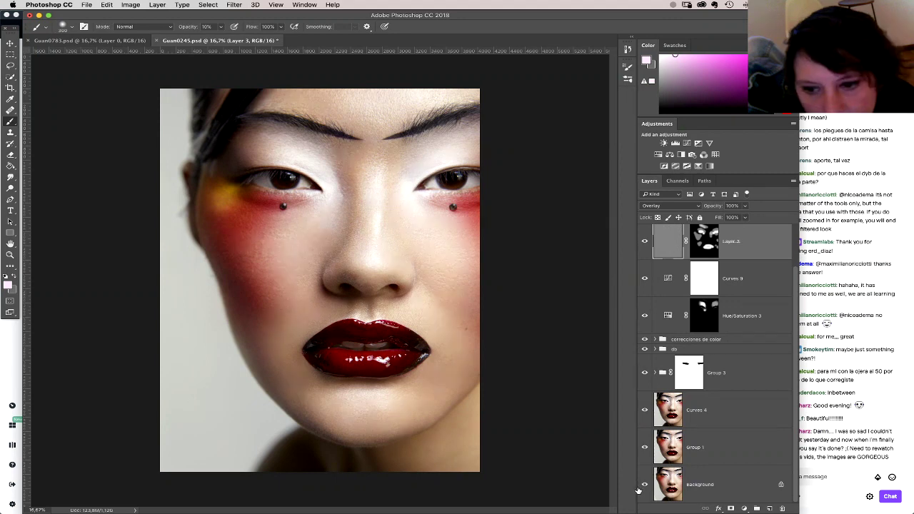
click(642, 487)
click(642, 487)
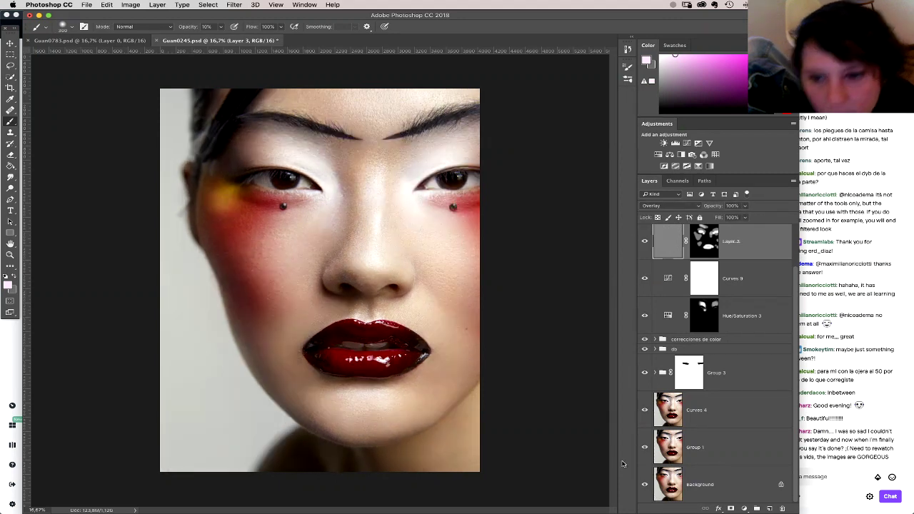
click(157, 41)
key(super+d)
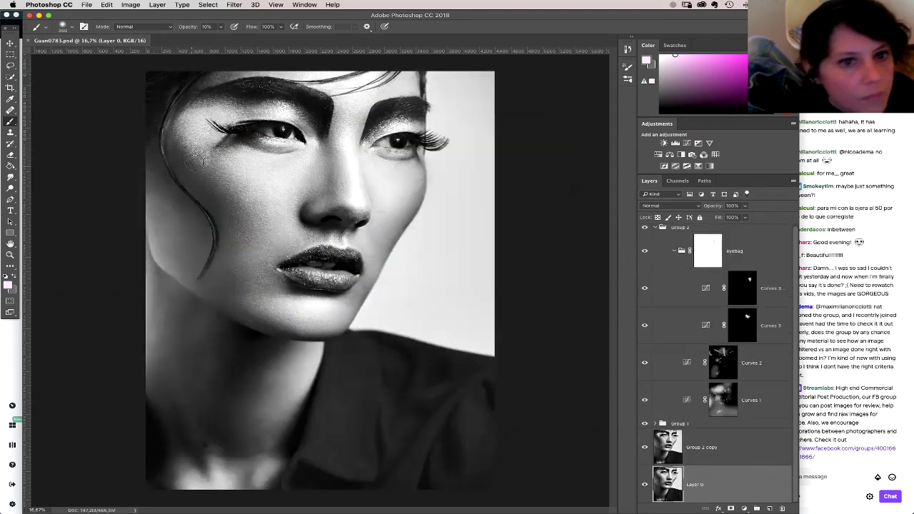
Step: Export Guan0783 via Save for Web (Legacy) as Guan0783_web.jpg
click(86, 5)
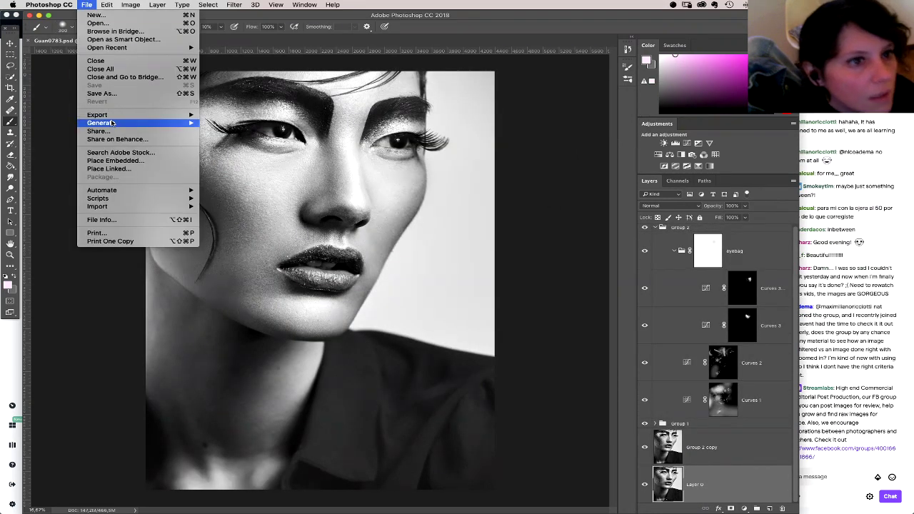
click(248, 151)
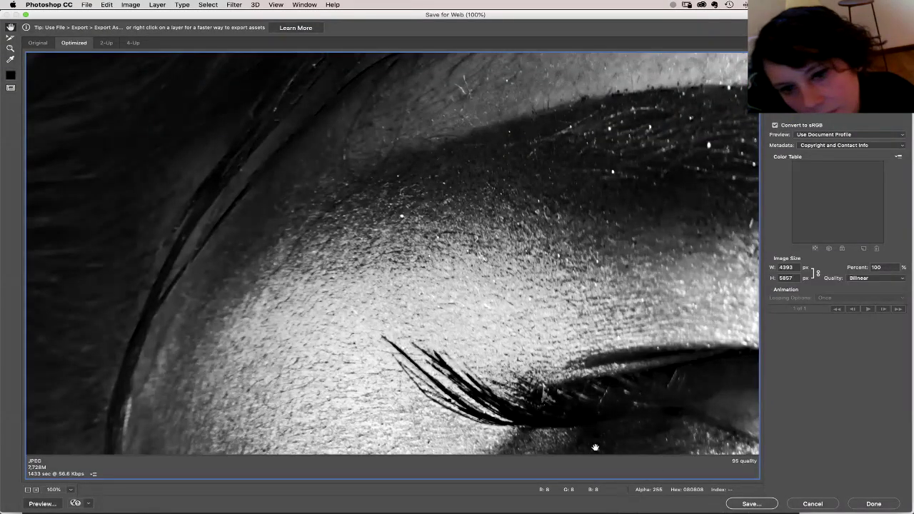
click(751, 503)
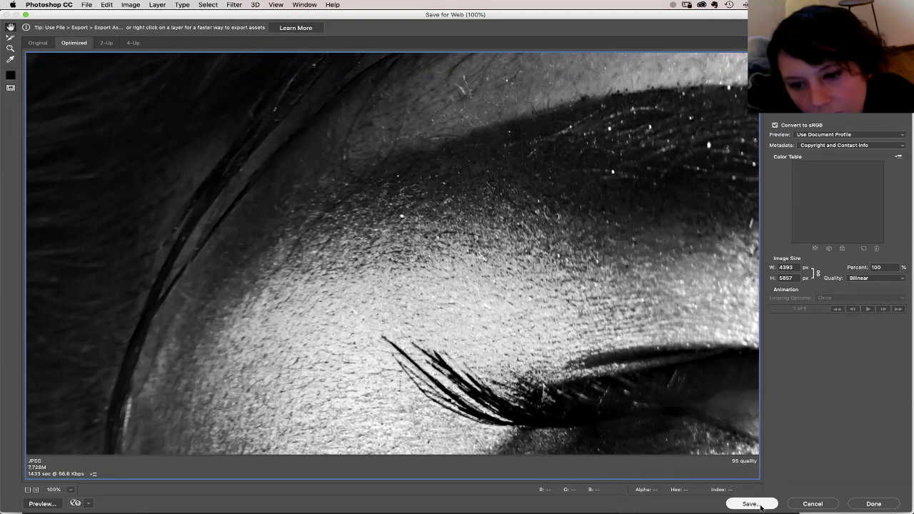
key(Right)
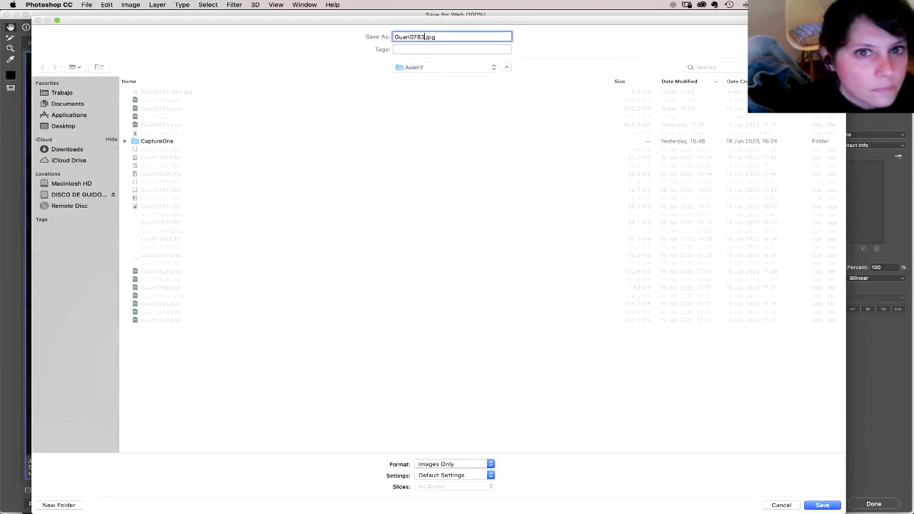
text(_web)
key(Return)
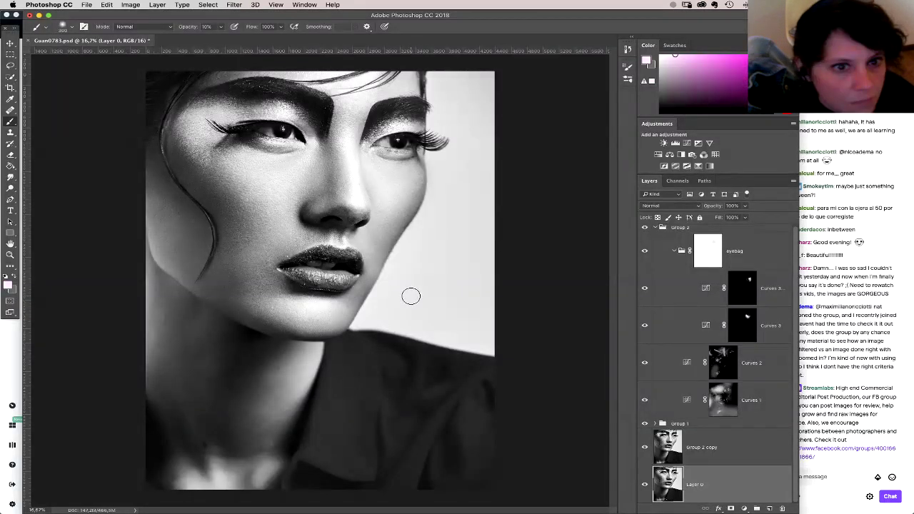
Step: Close Guan0783, cancelling once to review History, then close it with Don't Save
click(88, 5)
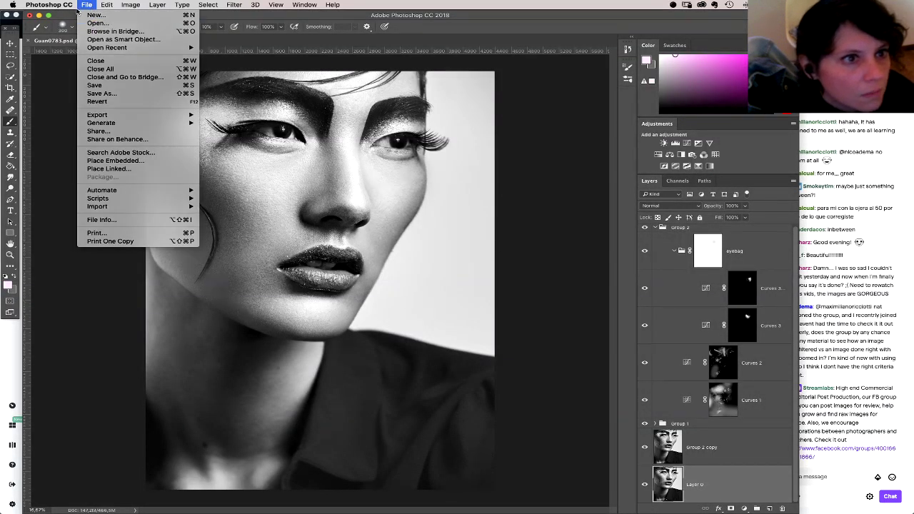
click(52, 45)
click(36, 40)
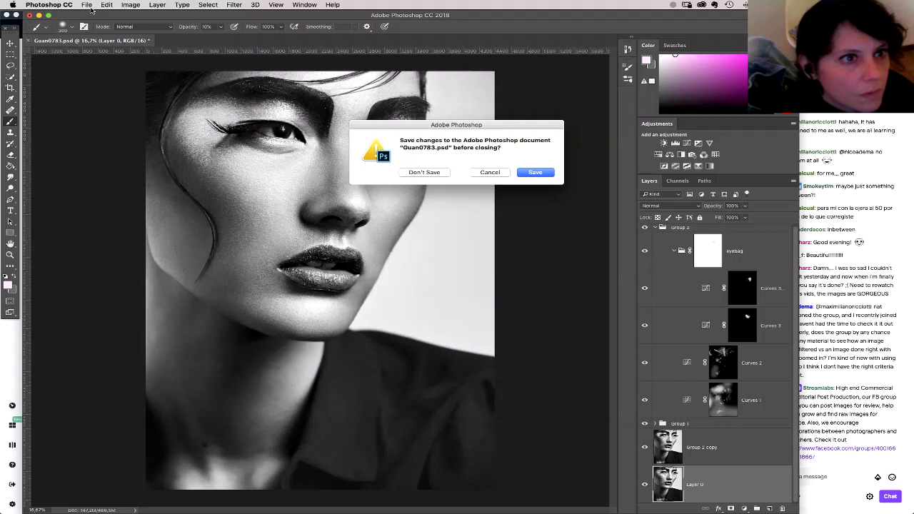
click(416, 173)
drag(415, 173, 520, 195)
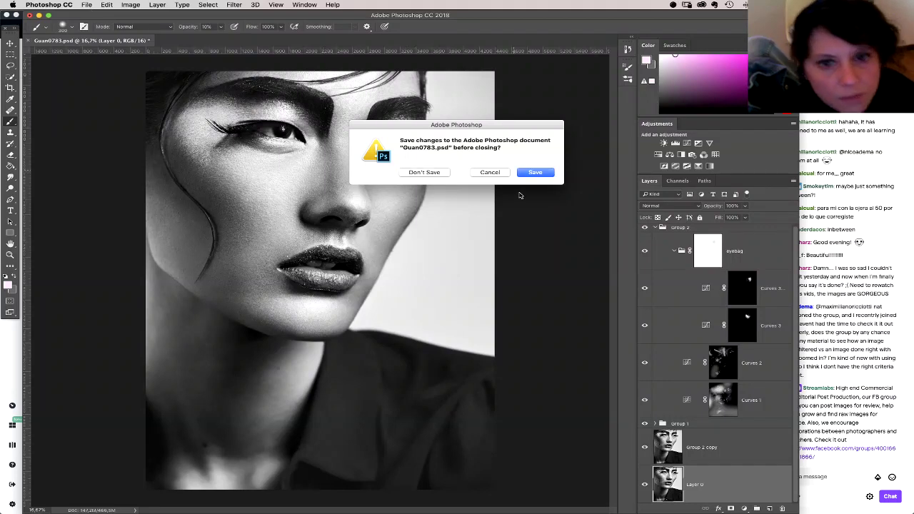
click(490, 172)
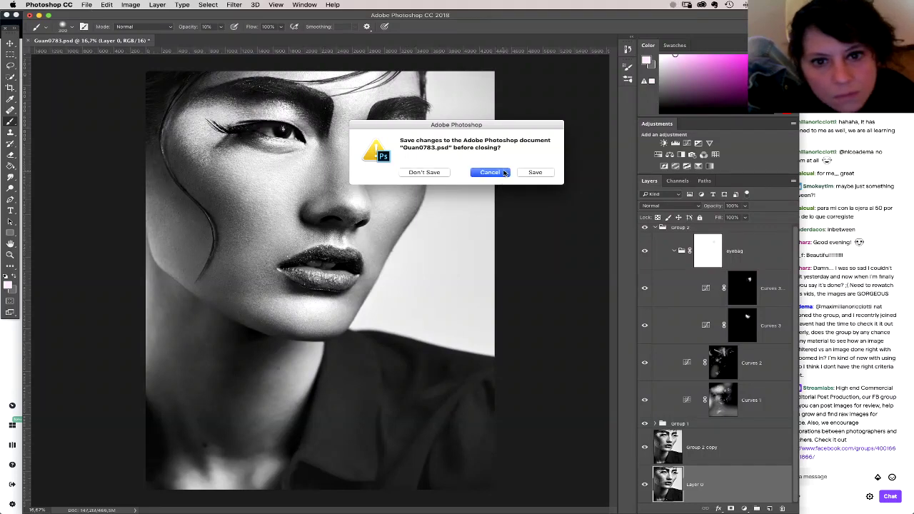
click(626, 49)
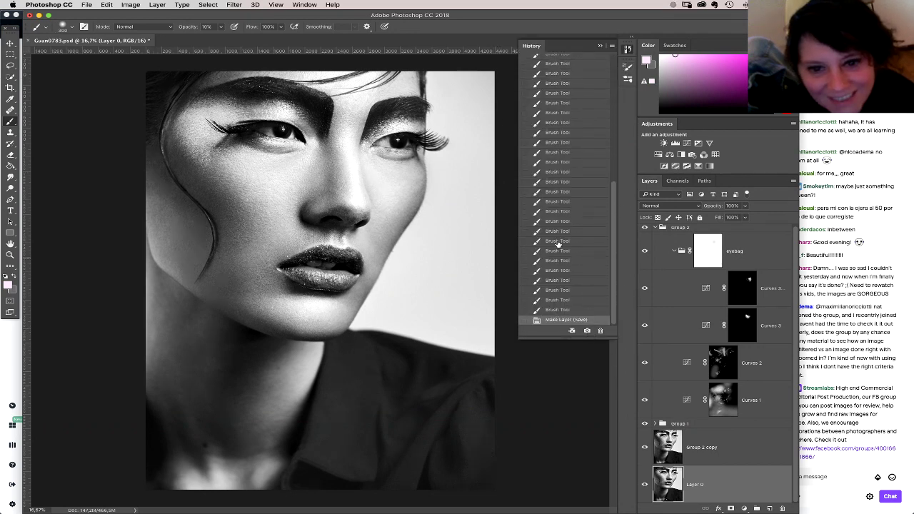
click(29, 40)
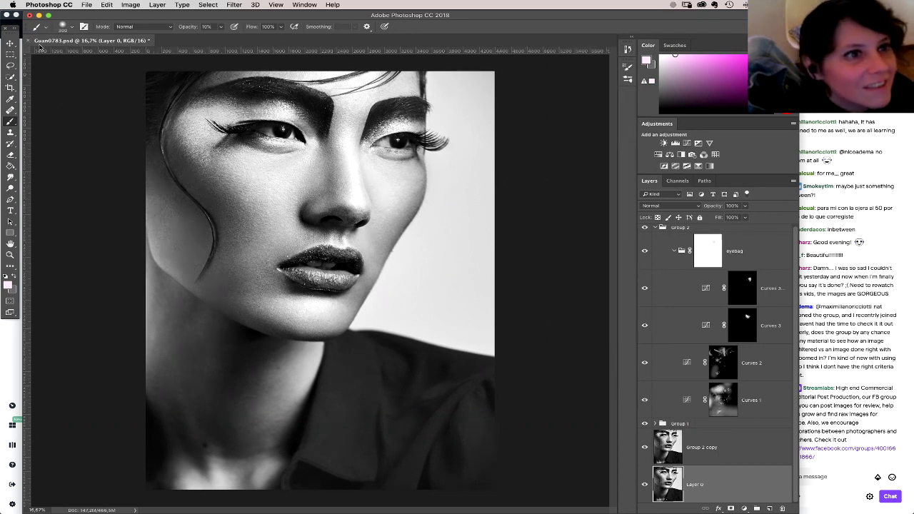
click(421, 172)
Step: Open Guan0554.psd and Guan0602.psd together from the Asier2 folder
click(87, 5)
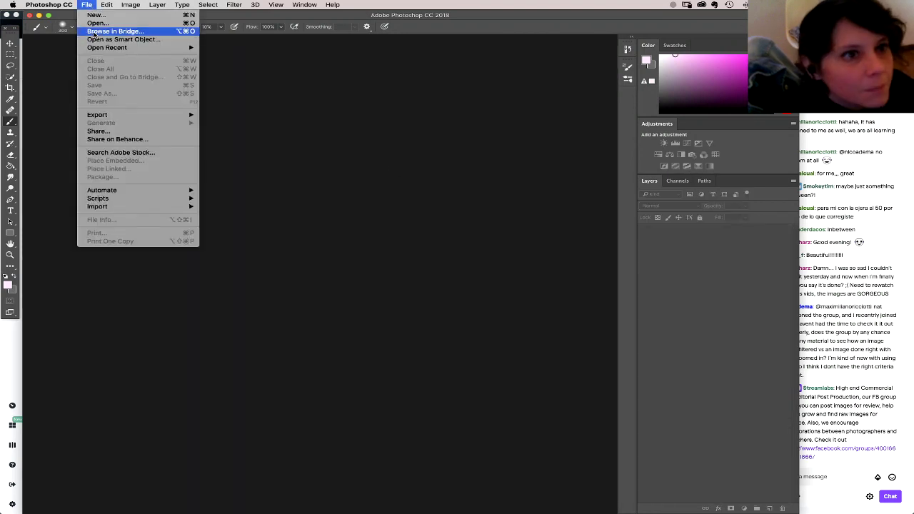
click(93, 31)
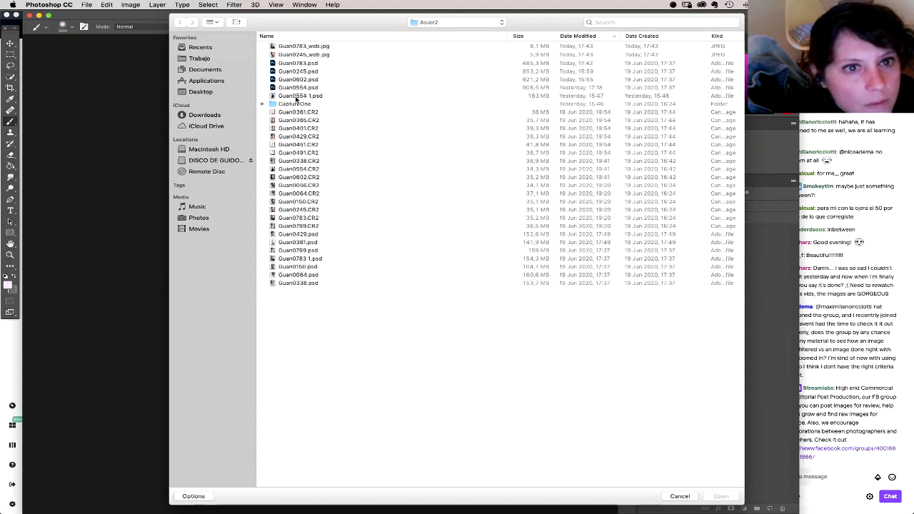
click(300, 89)
shift+click(299, 80)
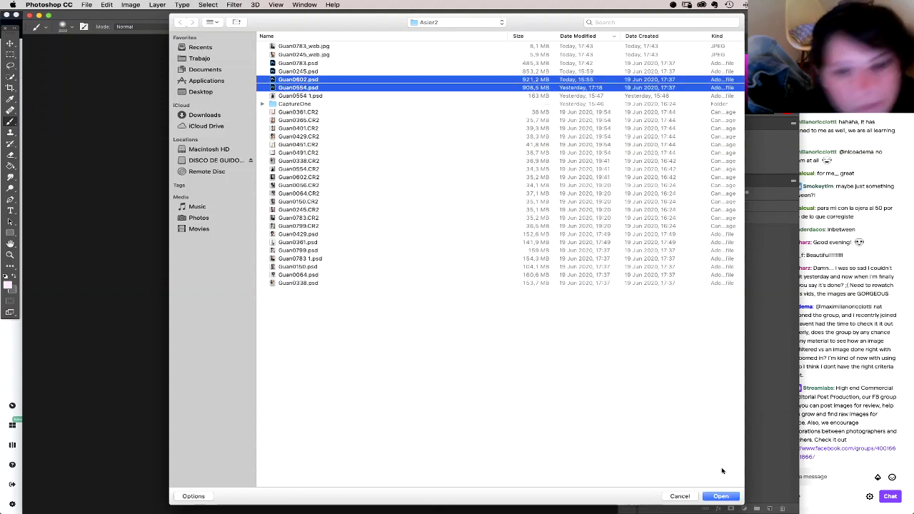
click(722, 497)
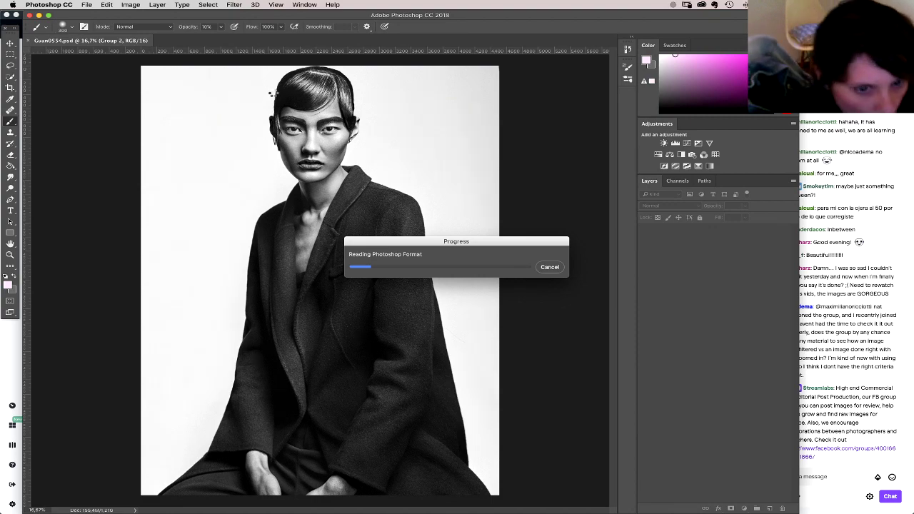
Step: Switch to the streaming software, then return to Photoshop from the Dock
key(super+Tab)
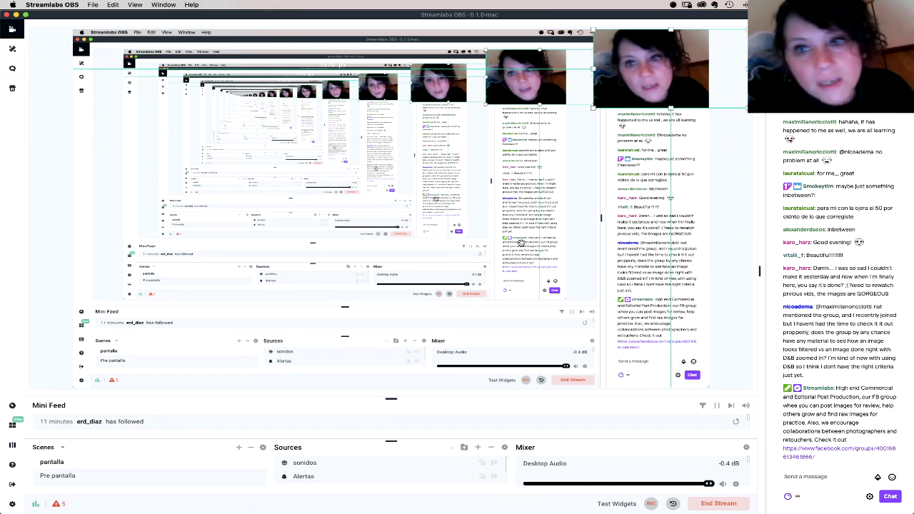
mouse_move(434, 508)
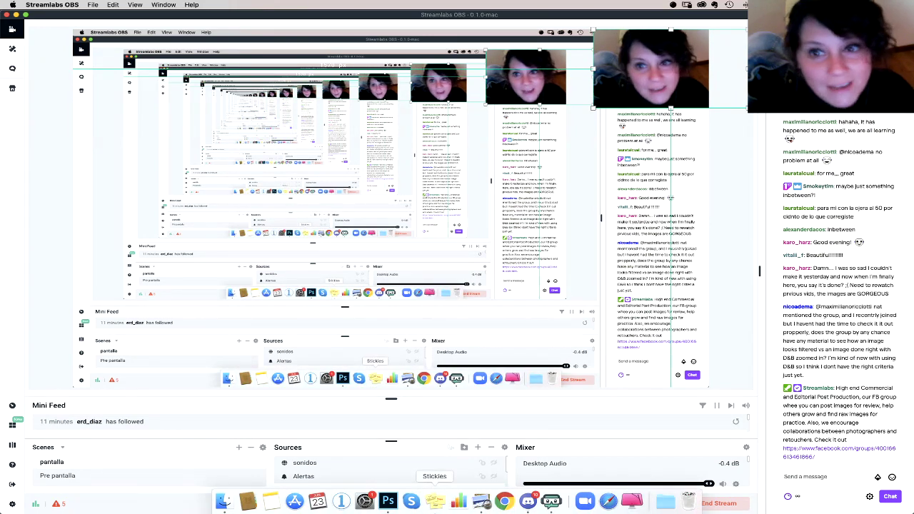
click(388, 501)
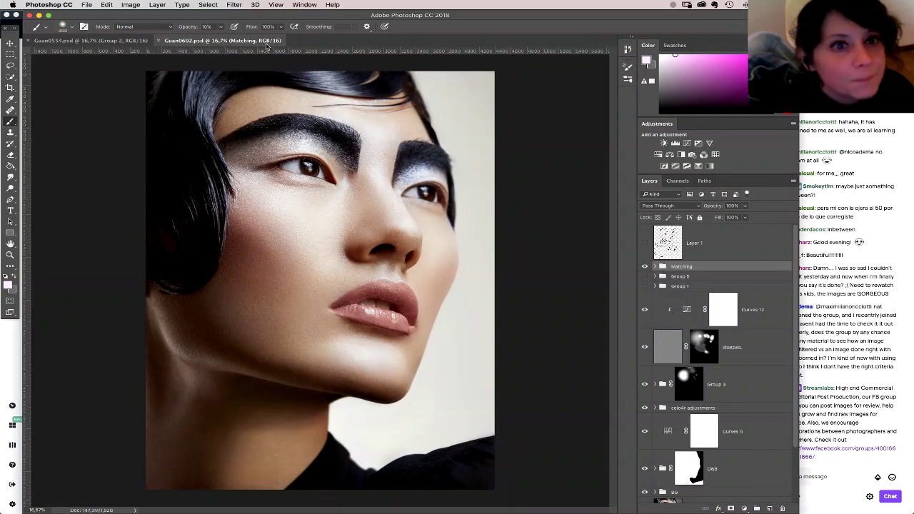
Step: Export Guan0602 through Save for Web, naming the JPEG Guan0602_web.jpg in Asier2
click(88, 6)
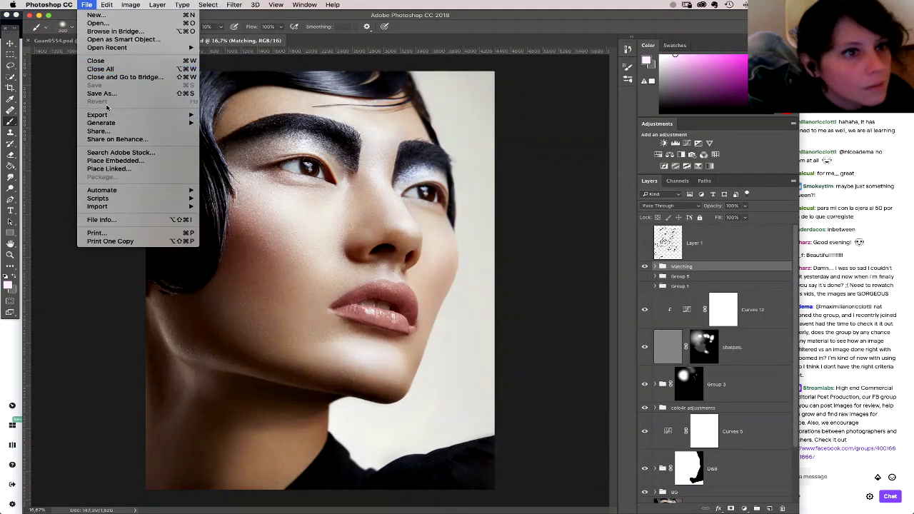
mouse_move(114, 114)
click(222, 195)
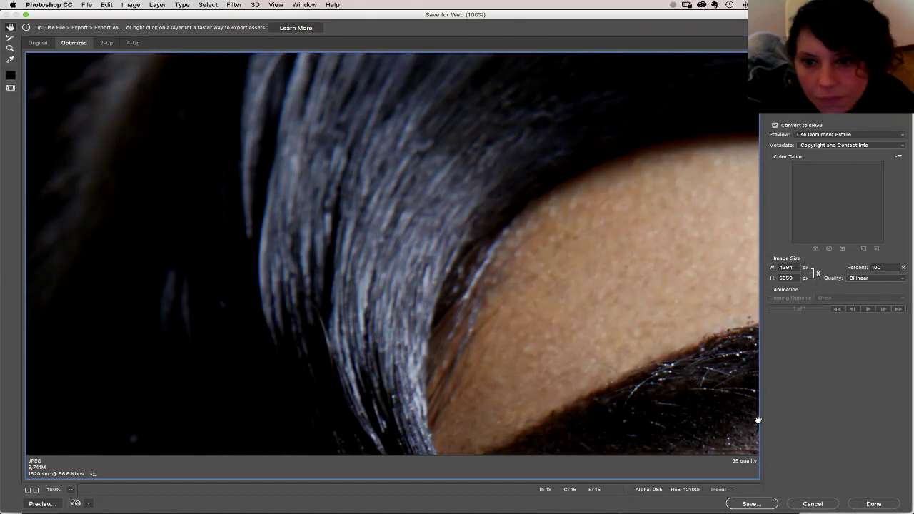
click(750, 503)
key(Right)
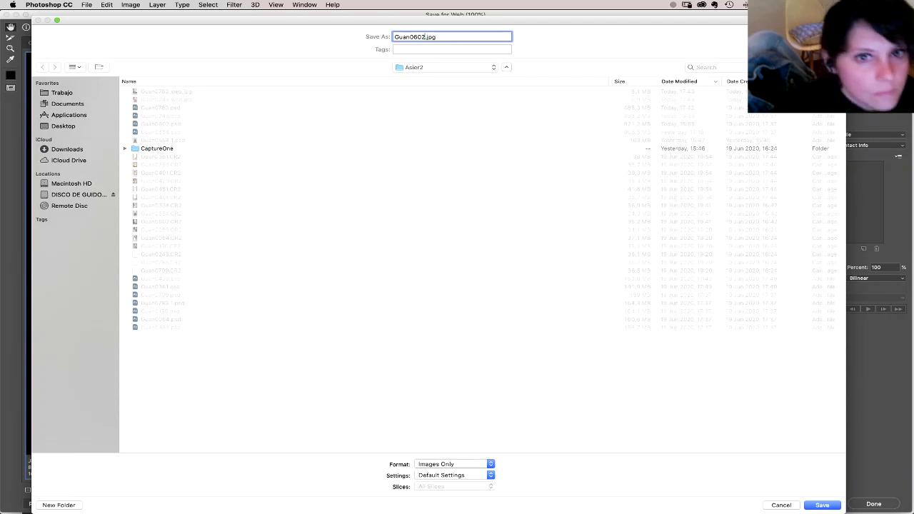
text(-)
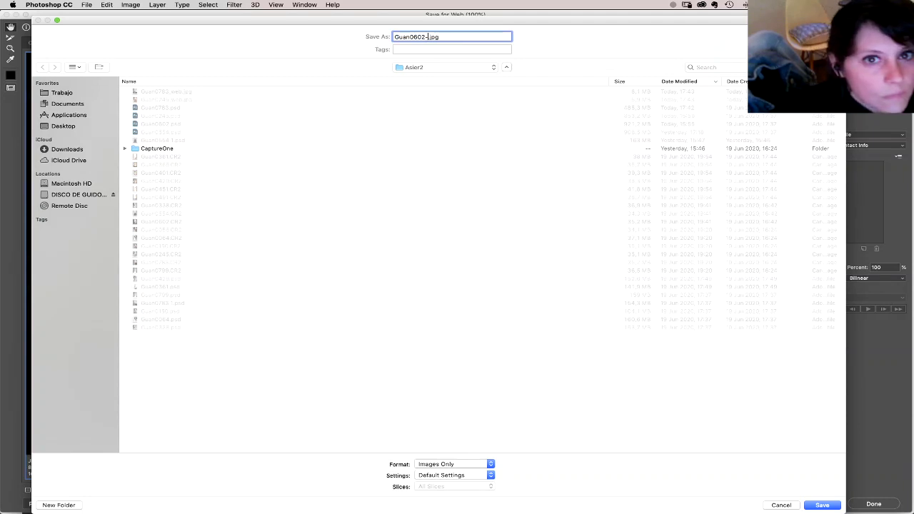
text(web)
key(Return)
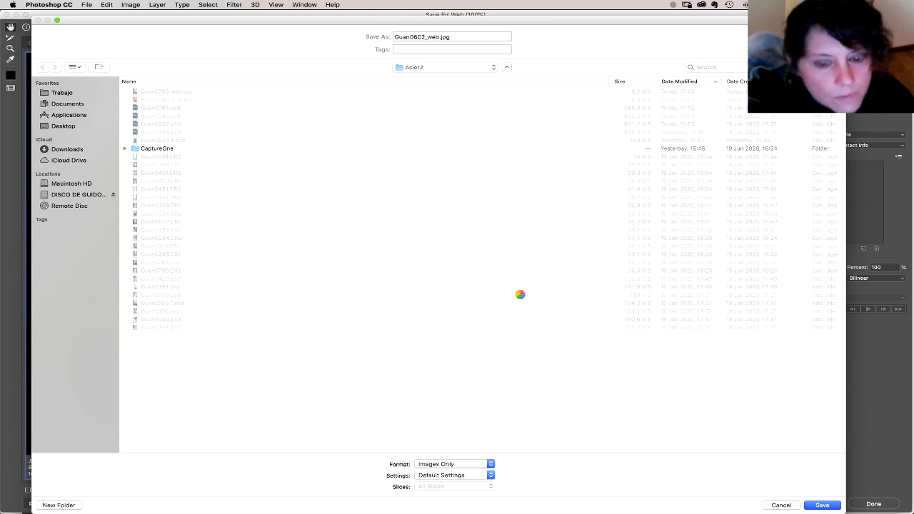
Step: Toggle between the unretouched original and the retouched version to compare them
scroll(785, 442, down, 2)
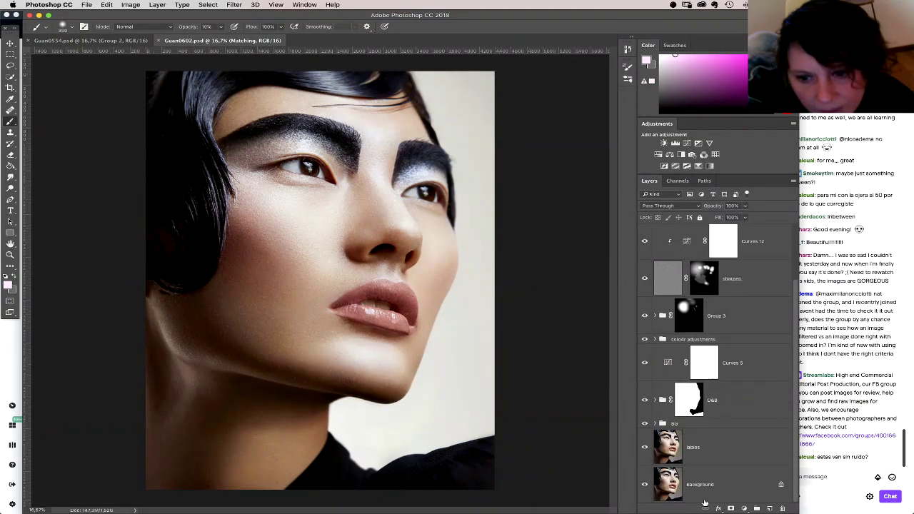
alt+click(644, 485)
alt+click(645, 486)
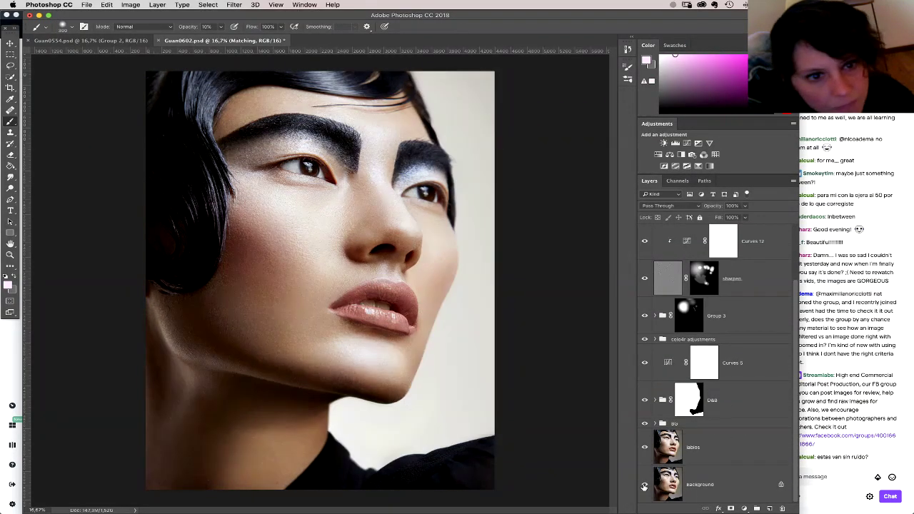
alt+click(644, 485)
alt+click(643, 485)
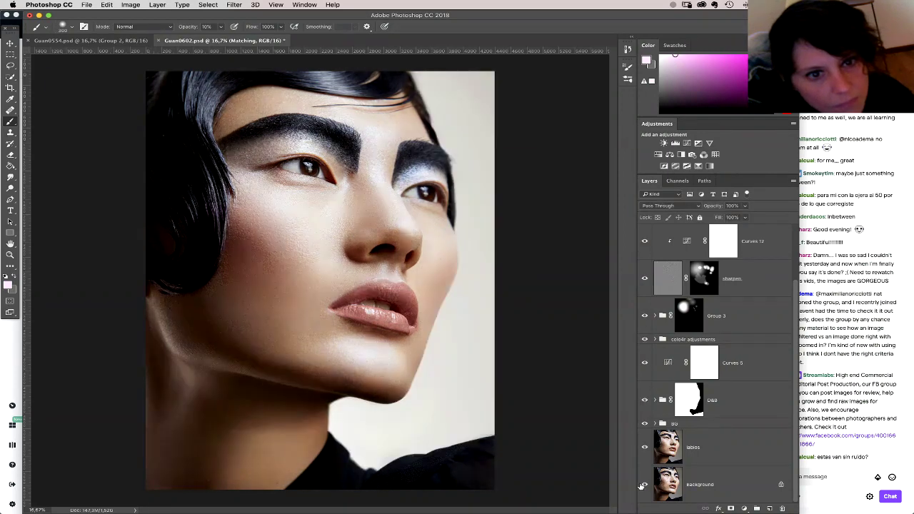
alt+click(643, 485)
alt+click(643, 485)
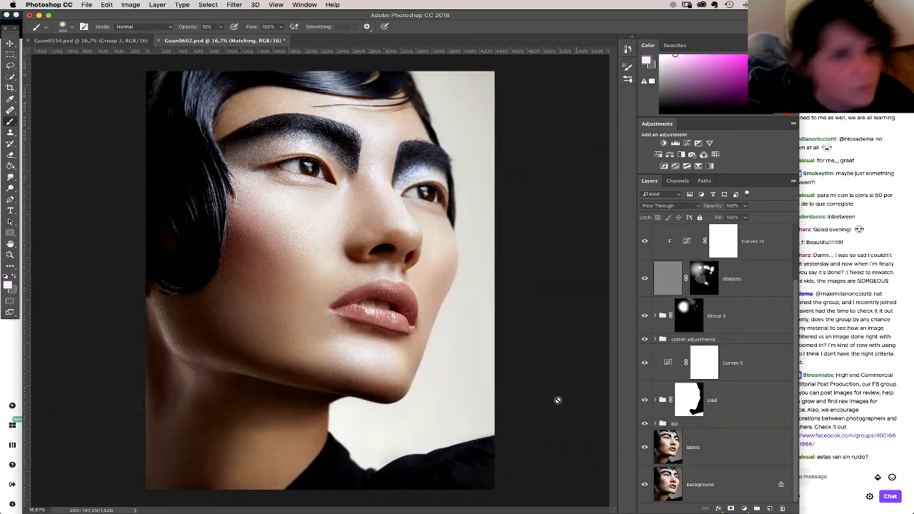
Step: Export the Guan0554 portrait via Save for Web (Legacy) as Guan0554_Web.jpg
click(122, 41)
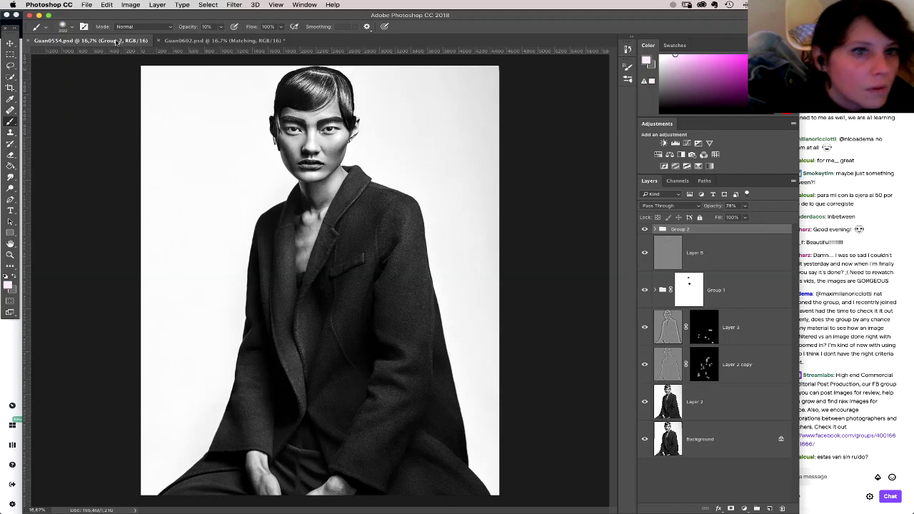
click(87, 5)
mouse_move(118, 115)
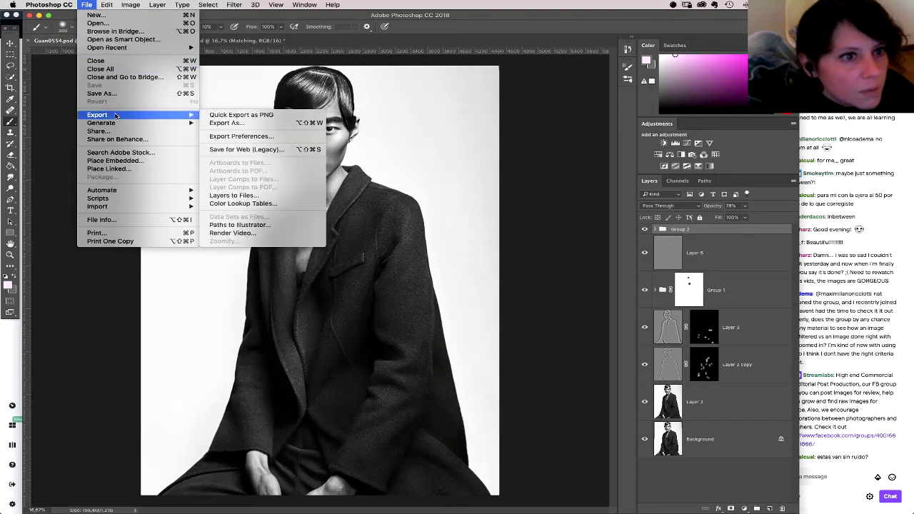
click(246, 149)
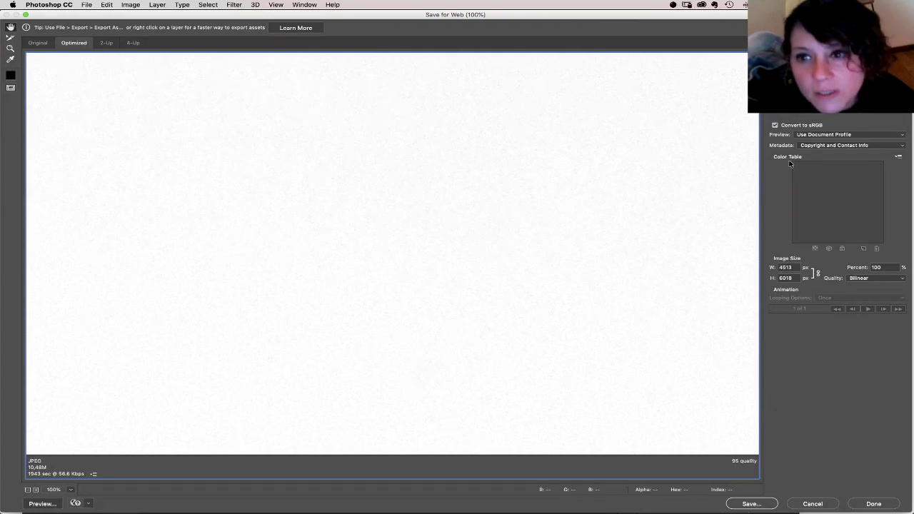
click(749, 503)
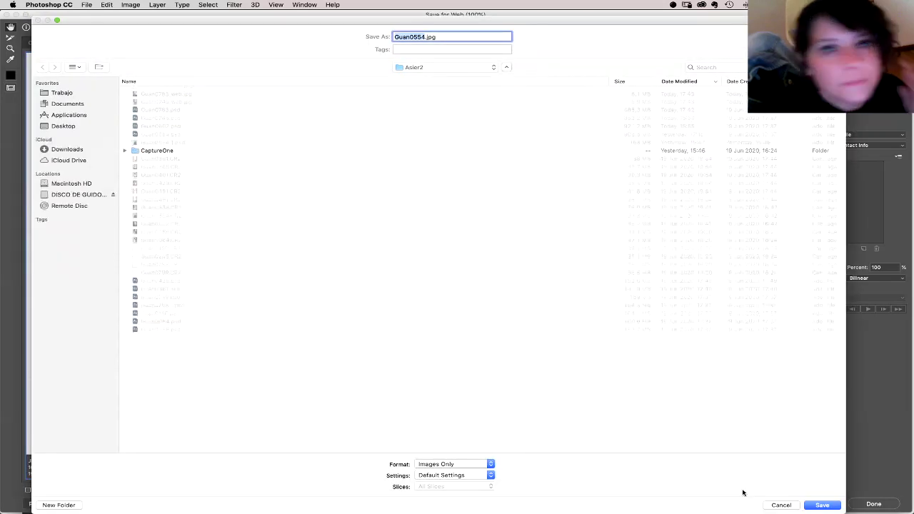
key(Right)
text(_Web)
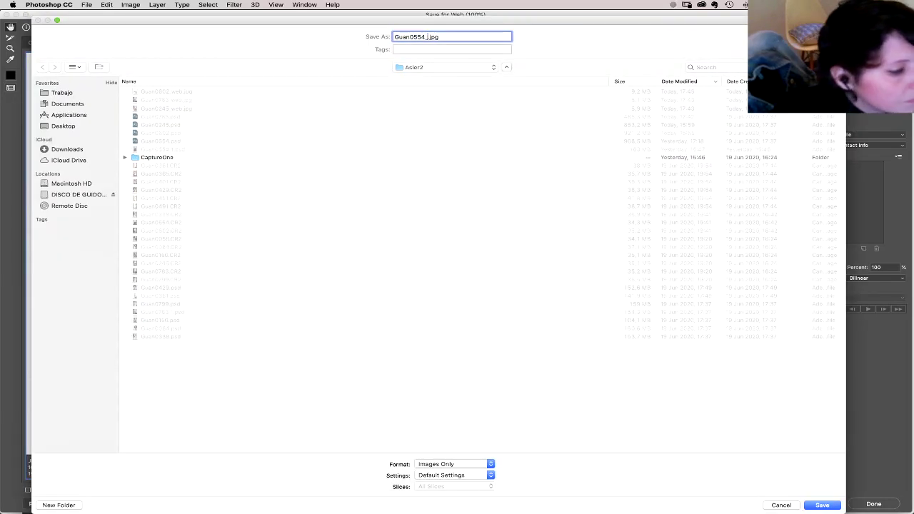
key(Return)
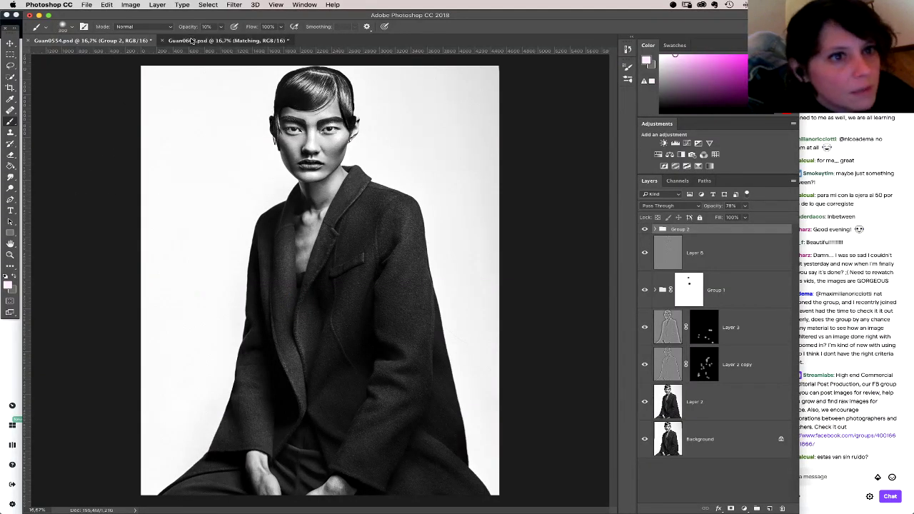
Step: Close Guan0602 without saving and reopen Guan0554 1.psd from Open Recent
click(162, 40)
click(428, 173)
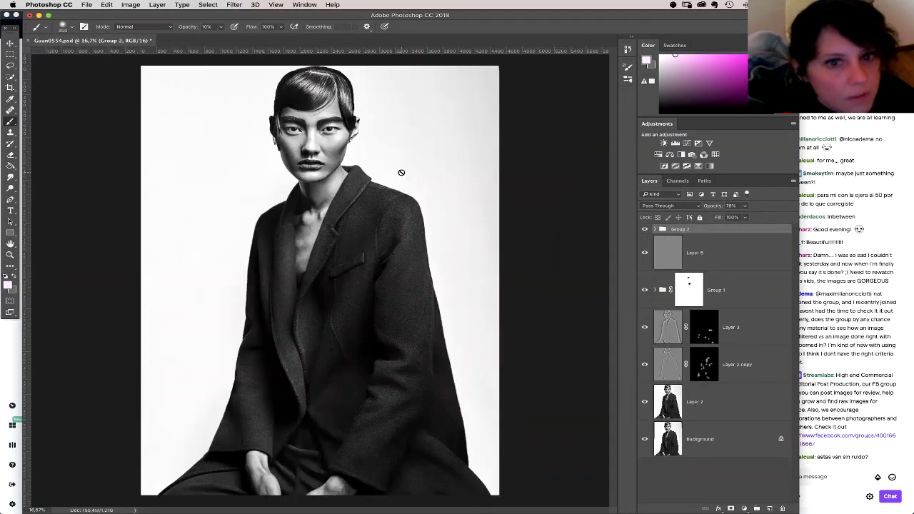
click(87, 4)
mouse_move(128, 47)
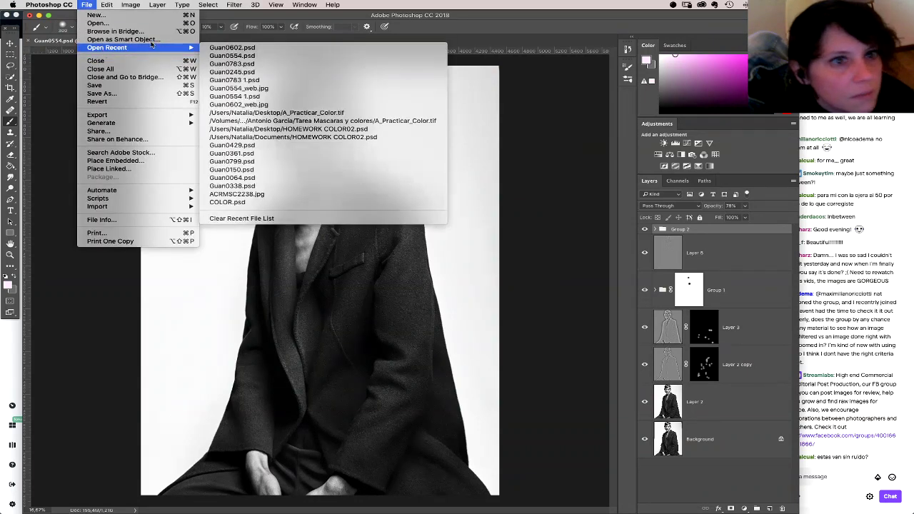
click(230, 97)
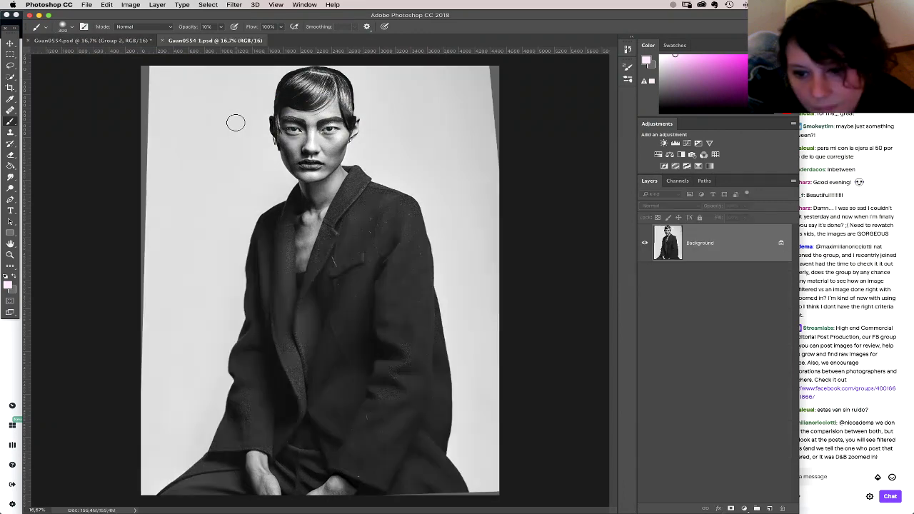
Step: Close Guan0554 1.psd and toggle the unretouched view of Guan0554 to compare
click(163, 40)
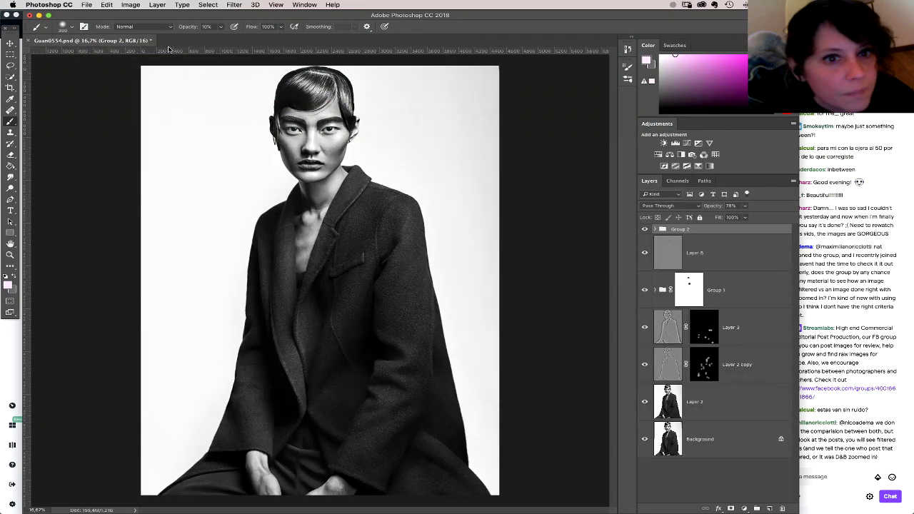
alt+click(644, 439)
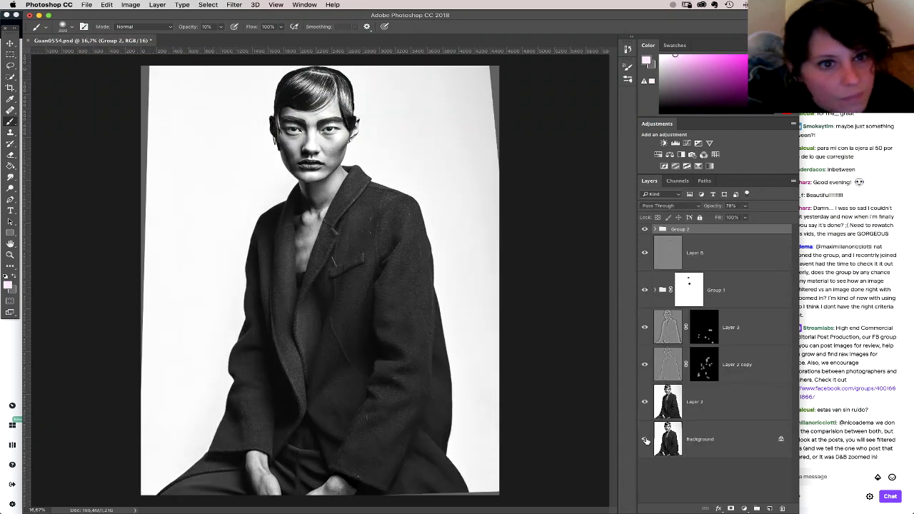
alt+click(644, 439)
Step: Open the Guan0783.psd portrait from disk
click(86, 5)
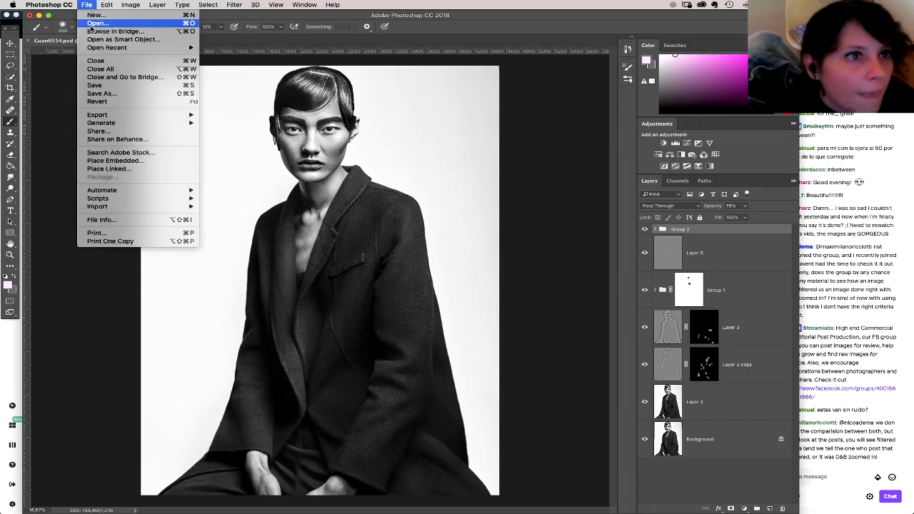
click(98, 23)
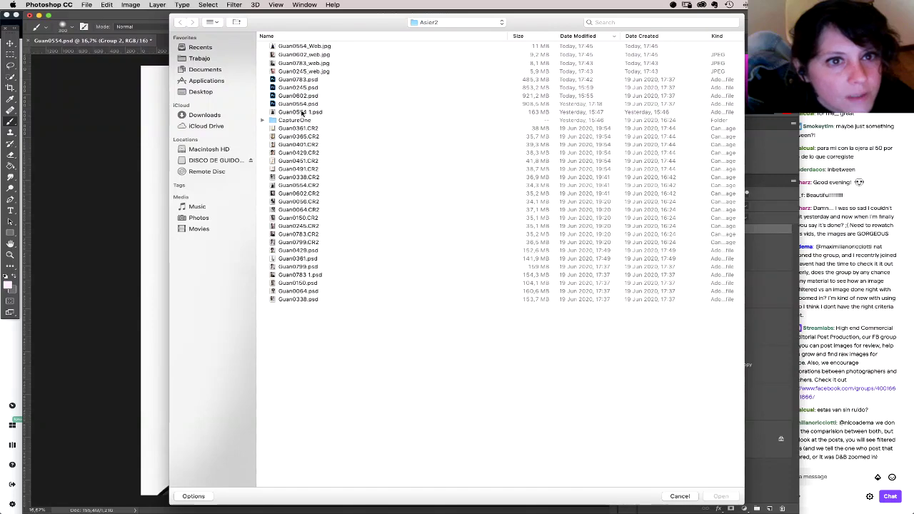
click(292, 80)
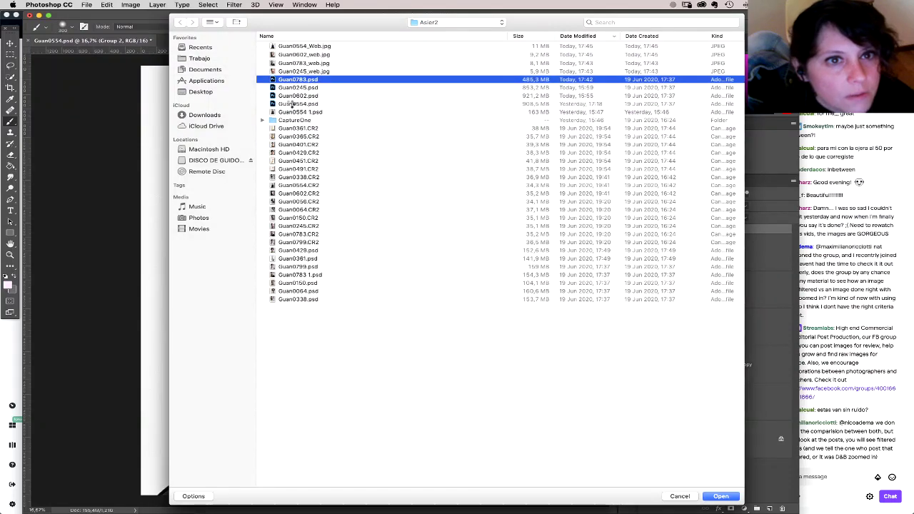
key(Return)
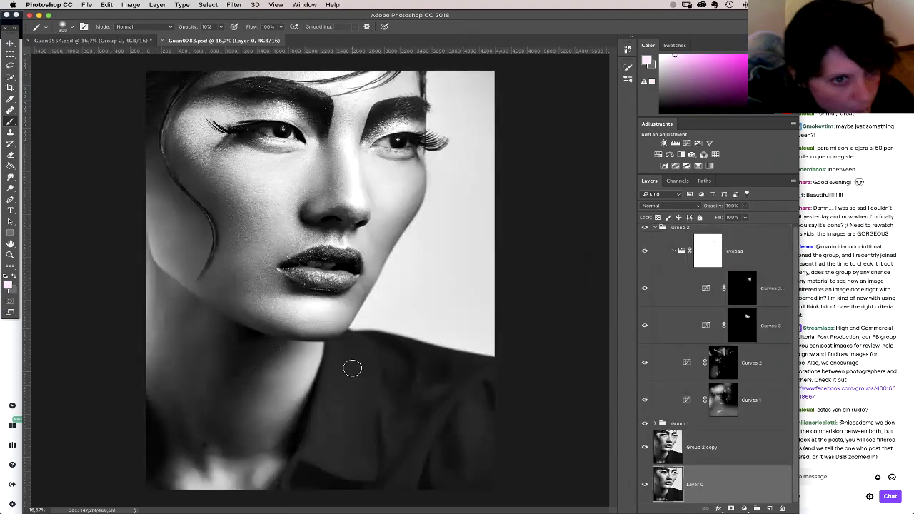
Step: Tile the documents with 2-up Vertical and zoom out to fit Guan0783
click(304, 4)
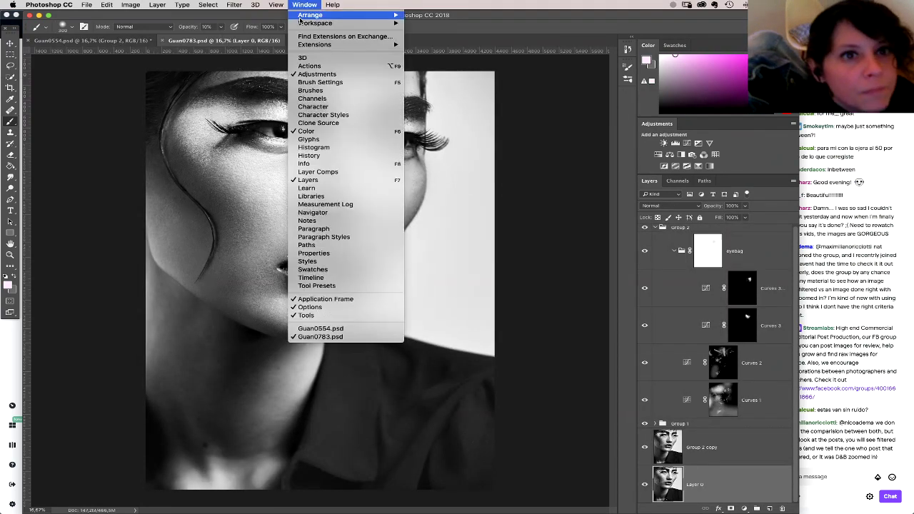
mouse_move(335, 14)
click(449, 43)
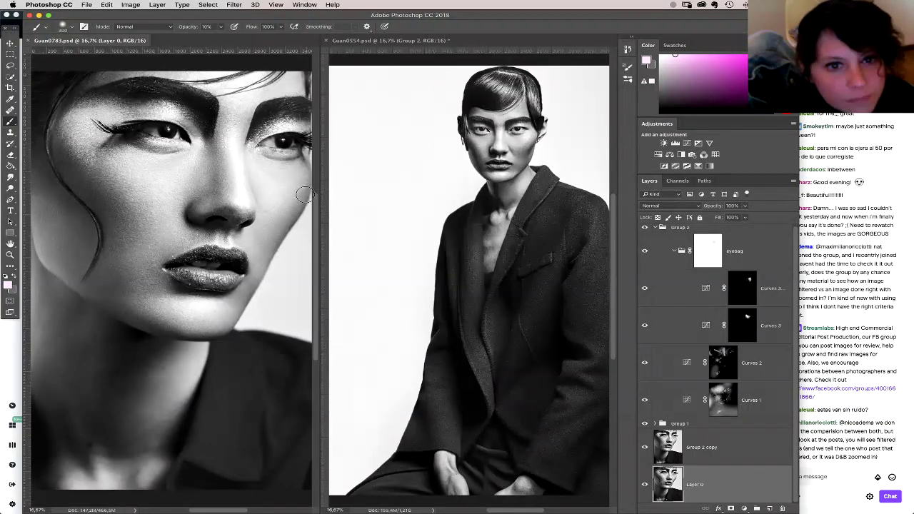
key(ctrl+minus)
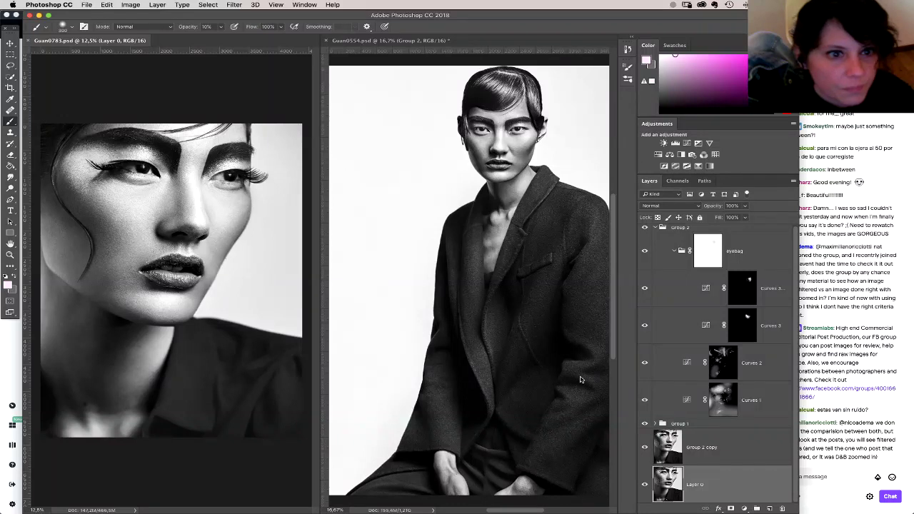
Step: Add a Selective Color layer above the eyebag group, lowering Whites Black to −12%
click(673, 251)
click(735, 262)
click(744, 508)
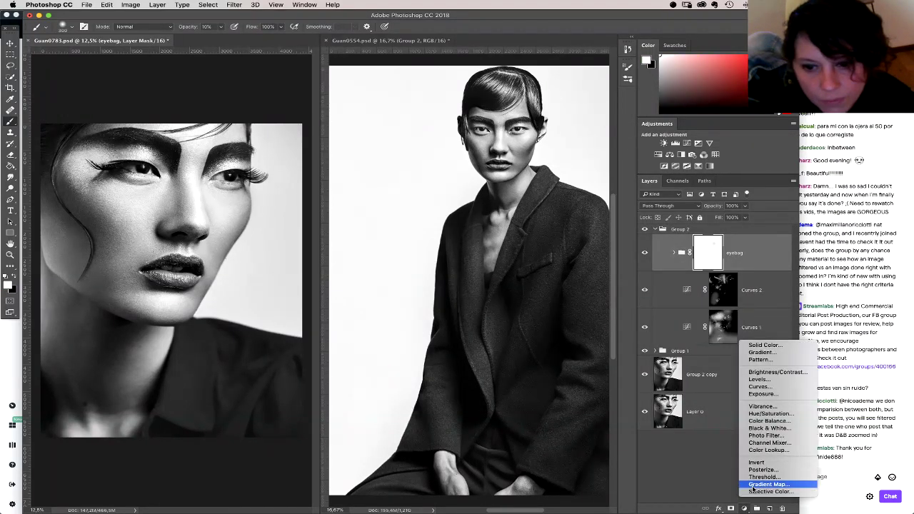
click(769, 491)
click(698, 175)
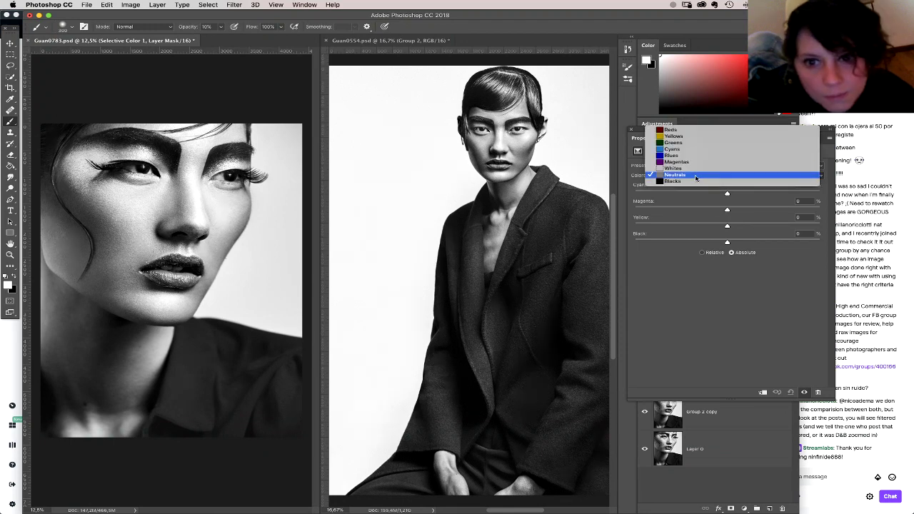
click(698, 167)
drag(726, 242, 716, 244)
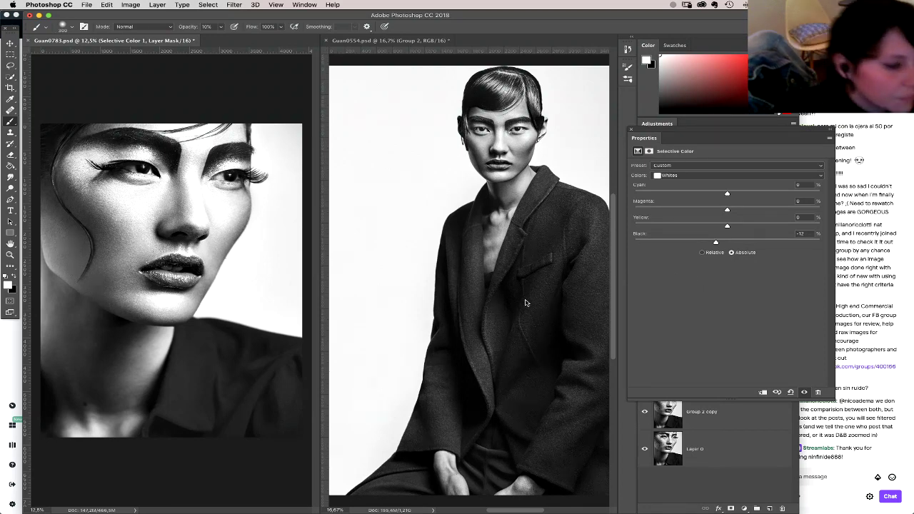
Step: Paint the mask at full opacity with a 444 px brush beside the face and chin
right_click(279, 240)
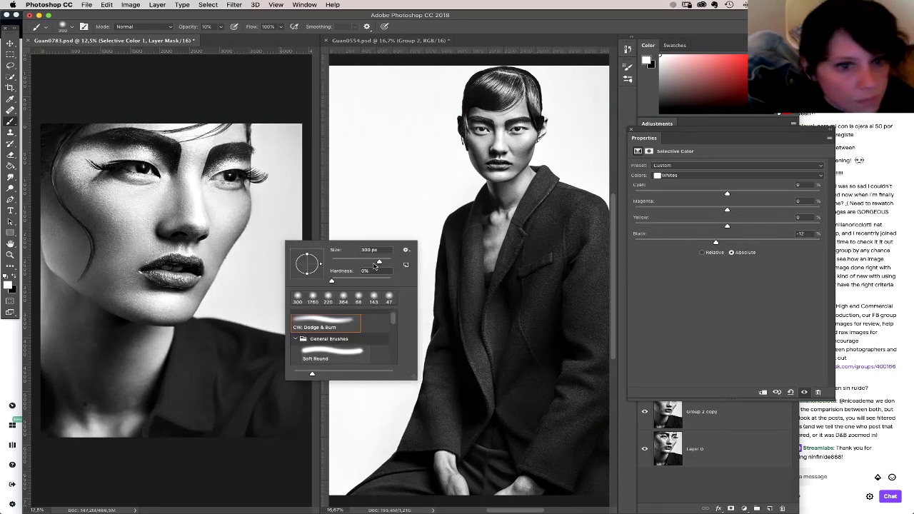
mouse_move(375, 262)
mouse_down()
mouse_move(391, 261)
mouse_move(378, 261)
mouse_up()
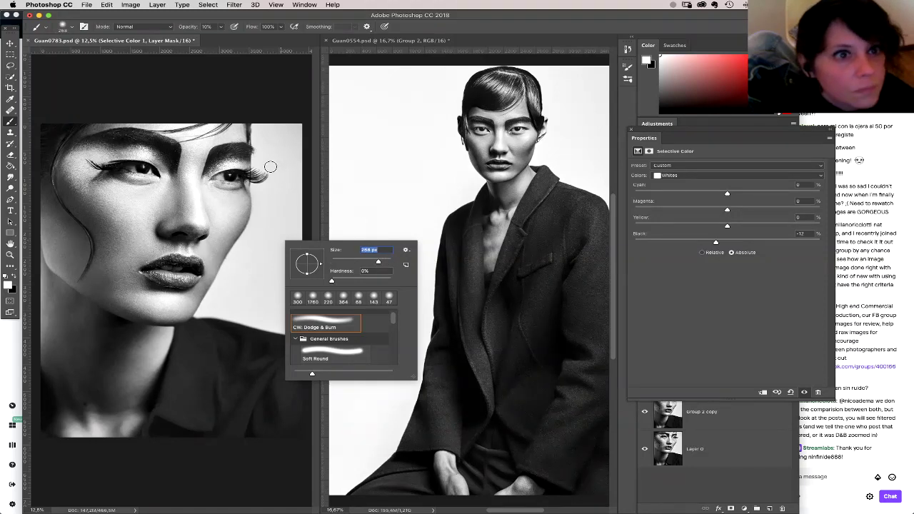
key(Return)
key(0)
mouse_move(258, 165)
mouse_down()
mouse_move(254, 122)
mouse_move(269, 181)
mouse_move(278, 197)
mouse_move(287, 185)
mouse_move(295, 203)
mouse_move(298, 265)
mouse_move(293, 234)
mouse_move(257, 191)
mouse_up()
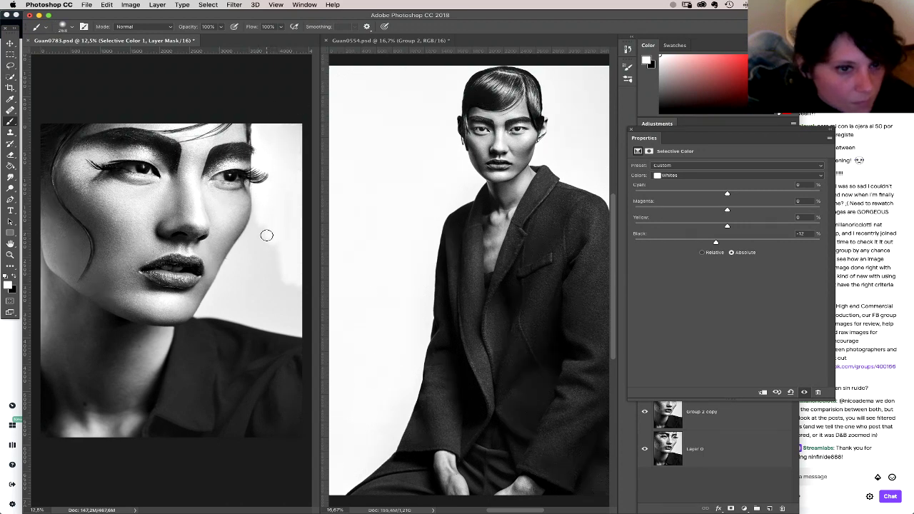
right_click(266, 237)
drag(354, 257, 370, 257)
click(278, 210)
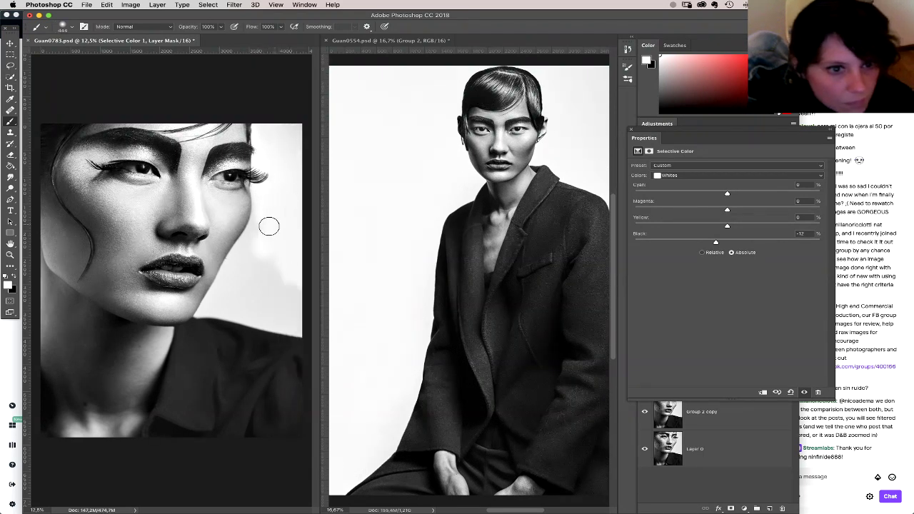
mouse_move(259, 226)
mouse_down()
mouse_move(205, 309)
mouse_move(251, 312)
mouse_move(225, 305)
mouse_move(309, 330)
mouse_move(244, 288)
mouse_move(309, 296)
mouse_move(309, 286)
mouse_move(252, 280)
mouse_up()
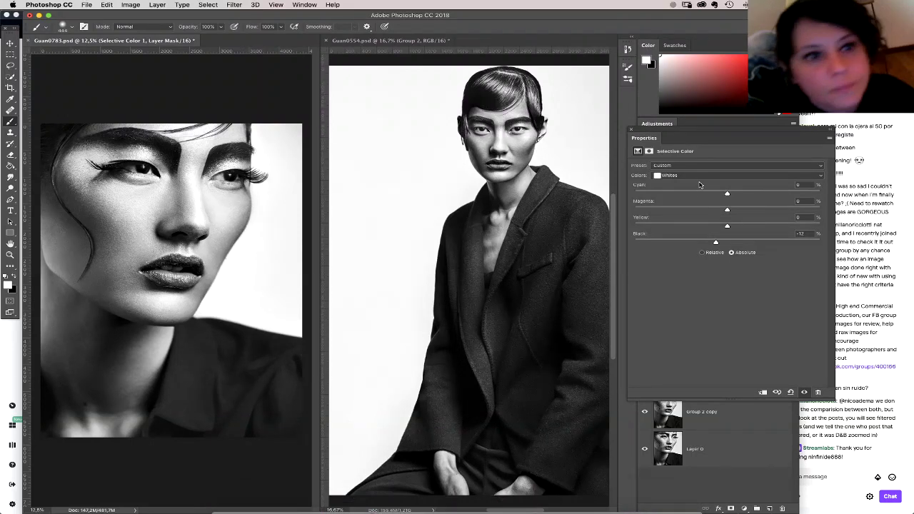
click(630, 130)
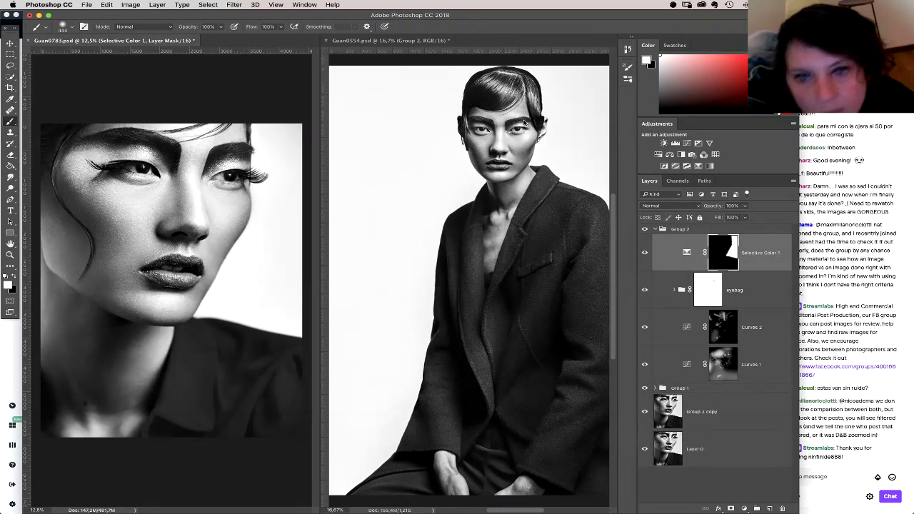
Step: Copy Guan0554's Group 2 into Guan0783 at the top of the stack and expand it
click(389, 40)
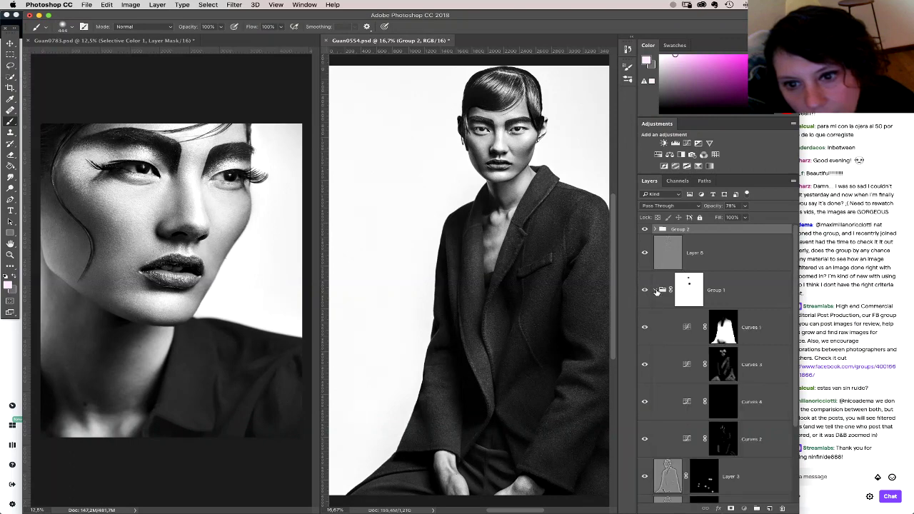
click(679, 256)
click(653, 230)
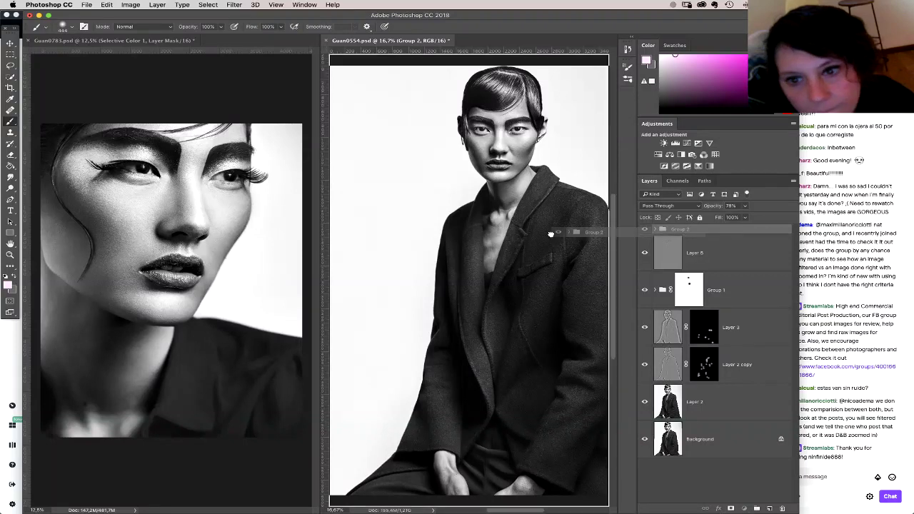
click(192, 227)
drag(678, 240, 679, 227)
click(655, 229)
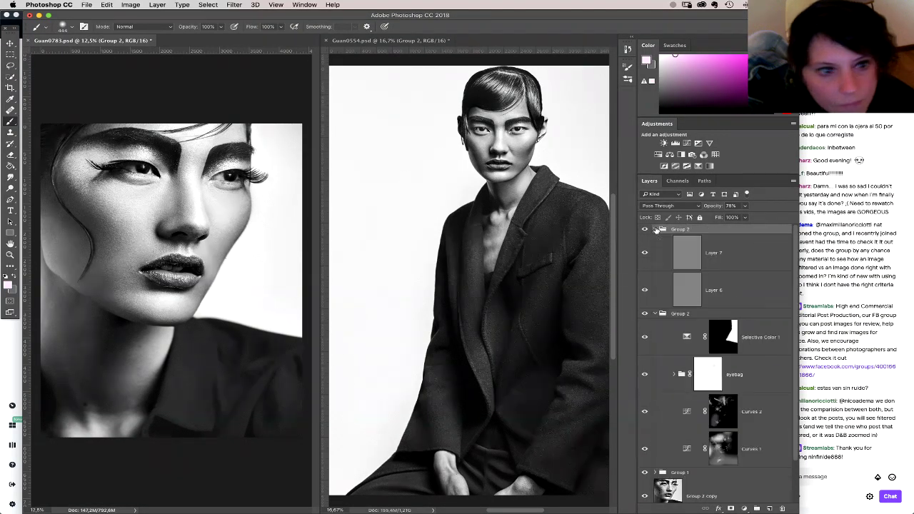
click(655, 230)
click(655, 229)
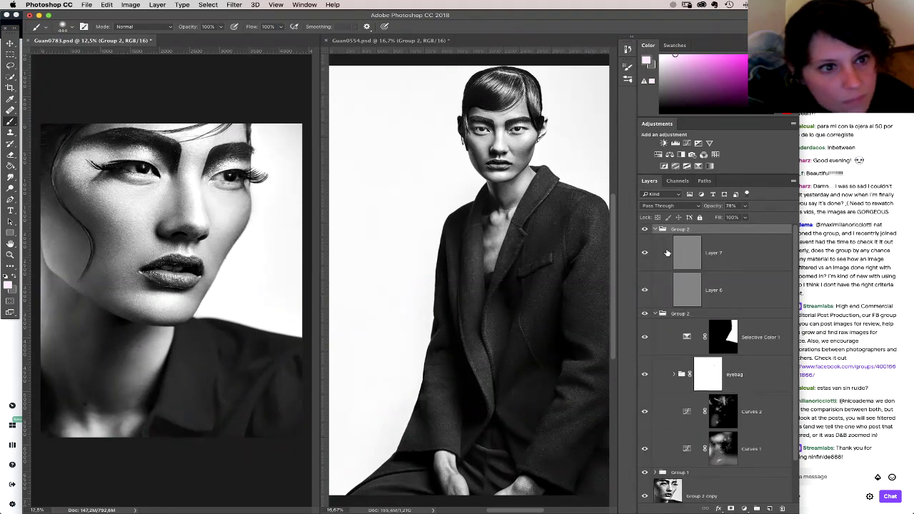
Step: Inspect the face portrait at 100%, then zoom both portraits back out to fit
click(11, 255)
right_click(194, 215)
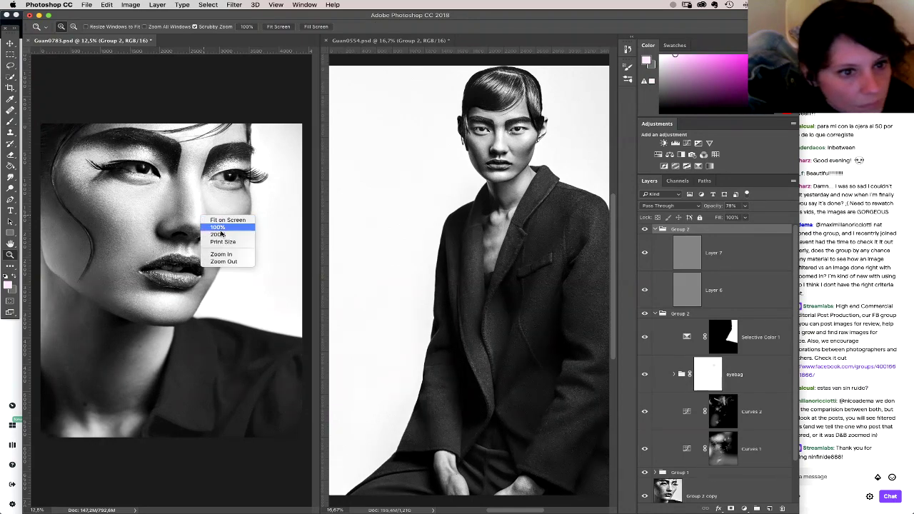
click(222, 228)
scroll(260, 249, down, 10)
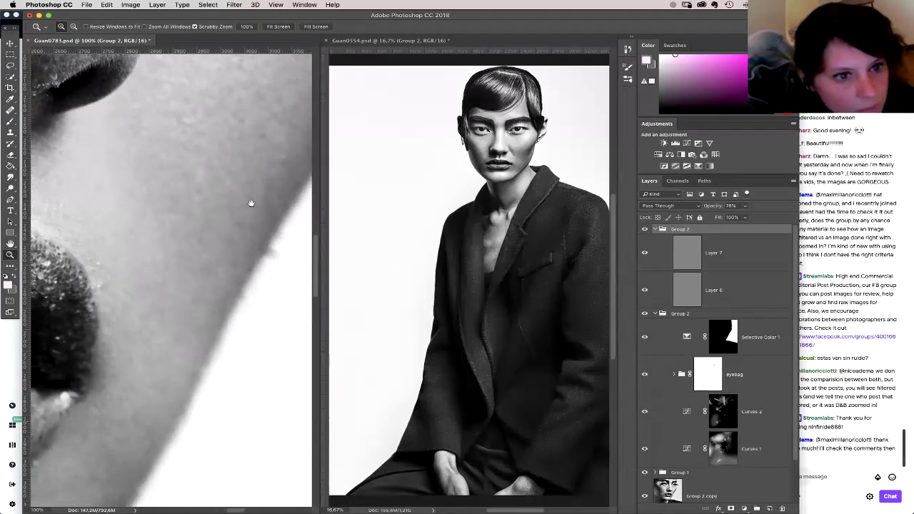
right_click(206, 211)
click(221, 220)
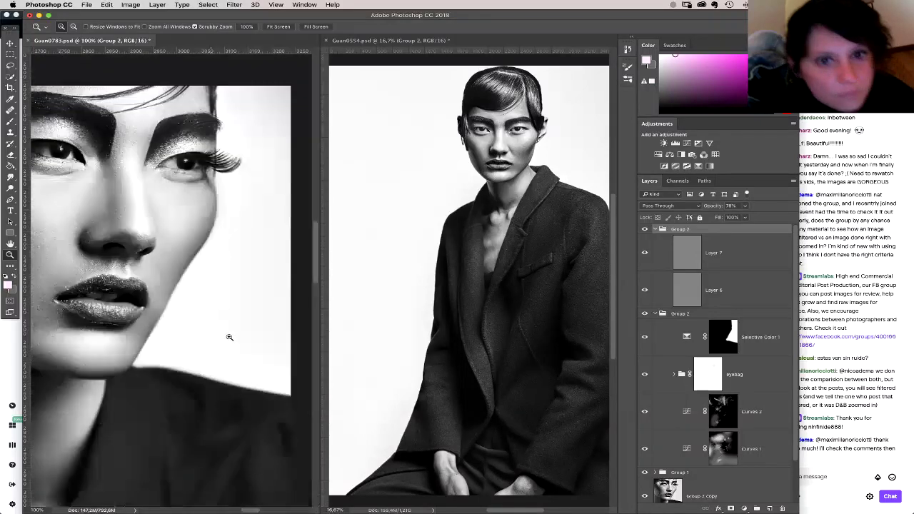
alt+click(226, 240)
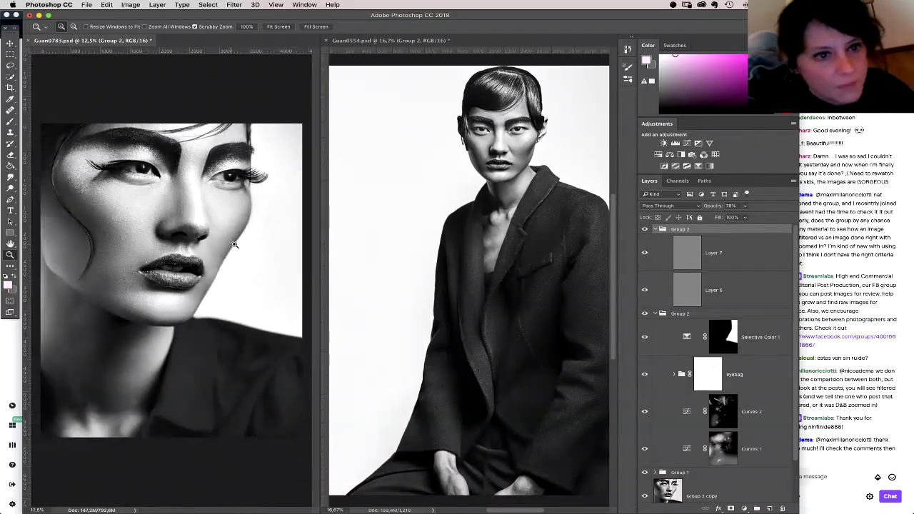
click(490, 309)
alt+click(490, 309)
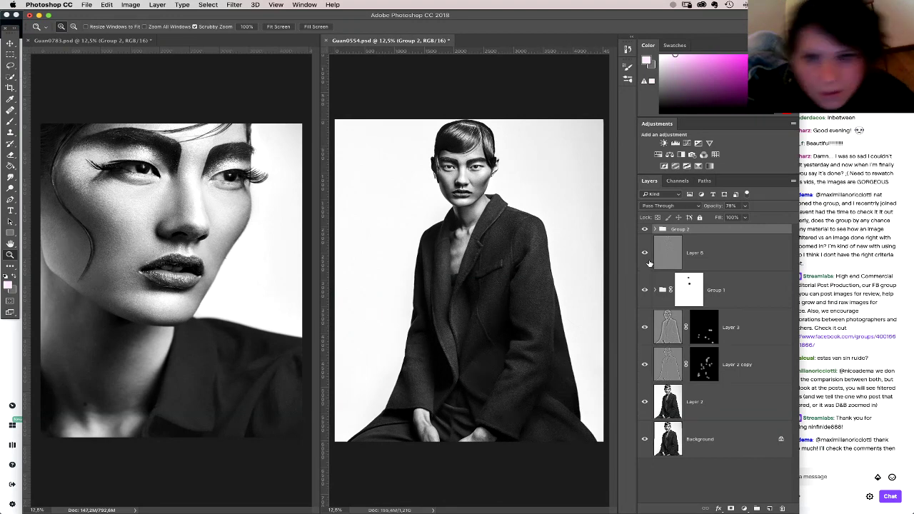
Step: Toggle Selective Color 1's visibility in Guan0783 to judge its effect
click(264, 60)
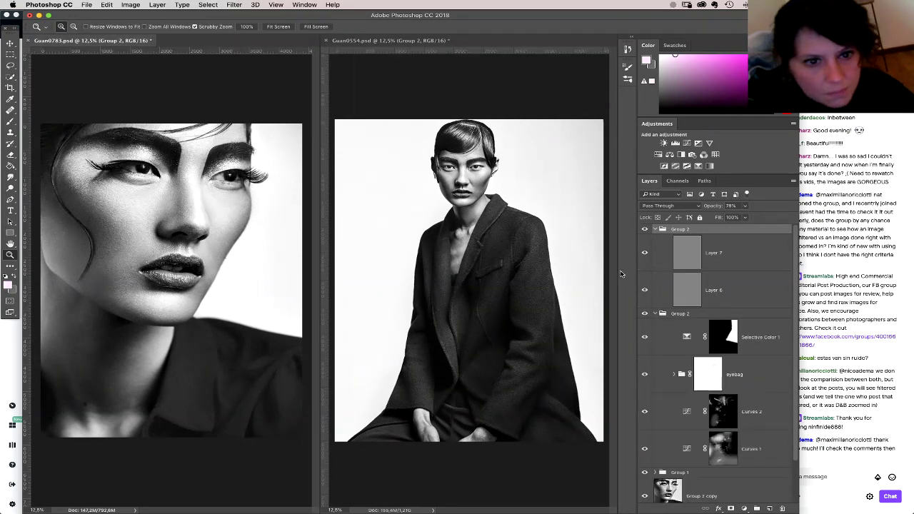
click(645, 338)
click(646, 340)
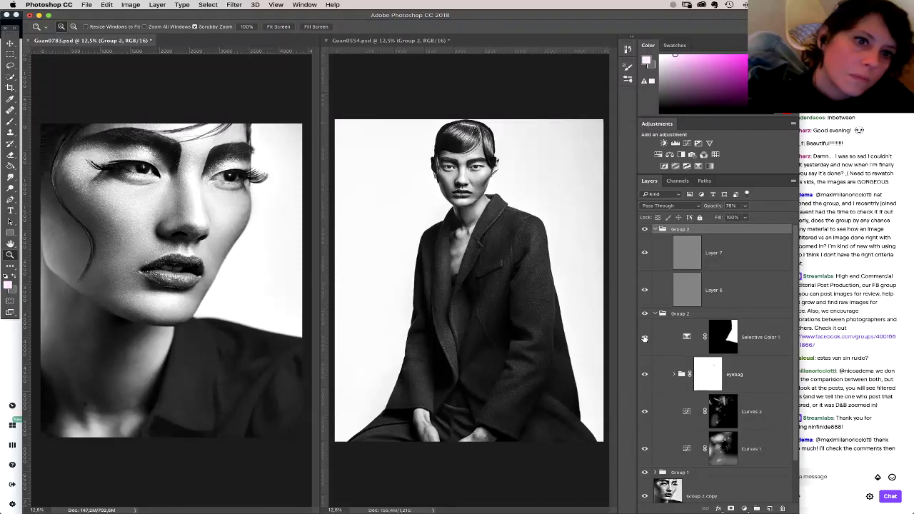
Step: Open Selective Color 1's settings and edit its Whites Black value toward about -15
click(686, 342)
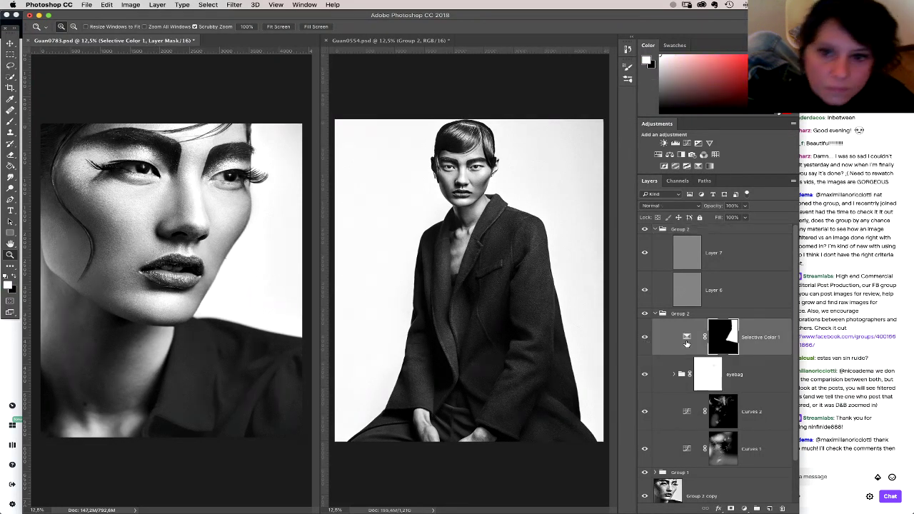
double_click(686, 337)
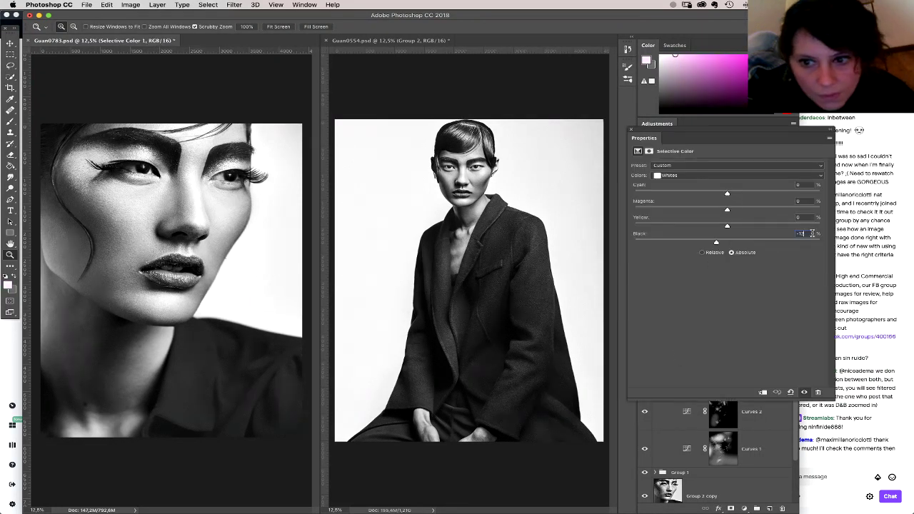
key(Return)
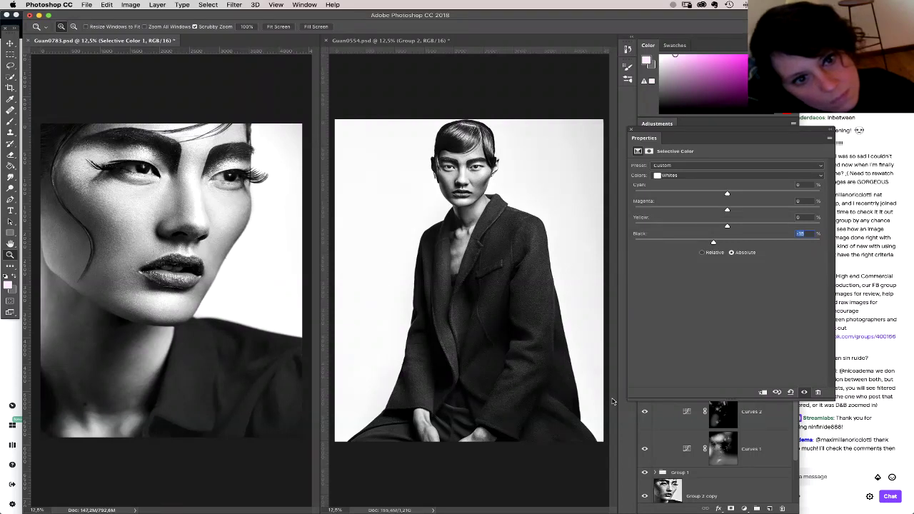
Step: Stamp Guan0554's visible layers into Layer 8 and move it to Guan0783's top
click(632, 131)
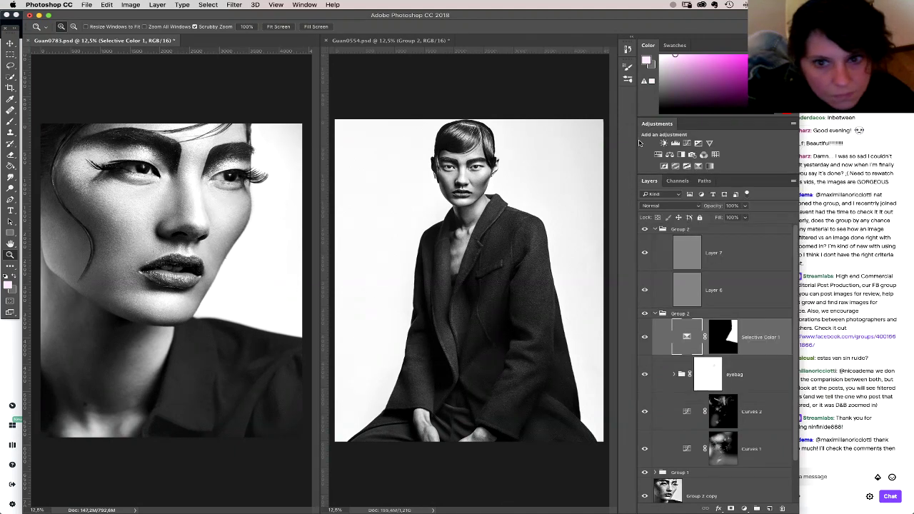
key(v)
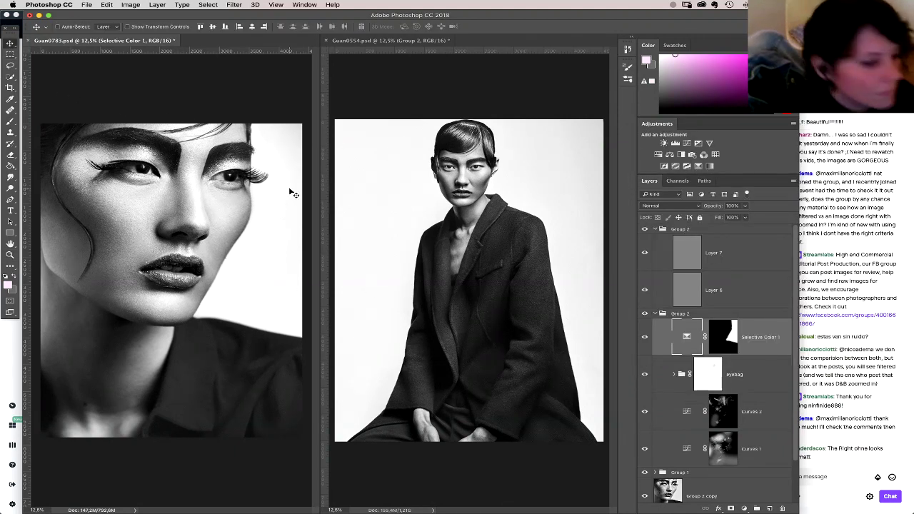
click(746, 228)
click(611, 285)
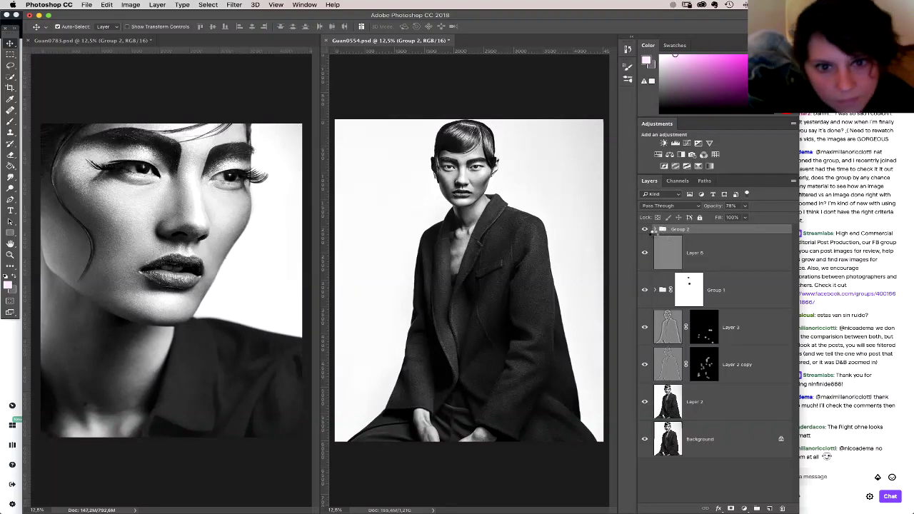
key(super+alt+shift+e)
drag(490, 187, 275, 225)
key(f)
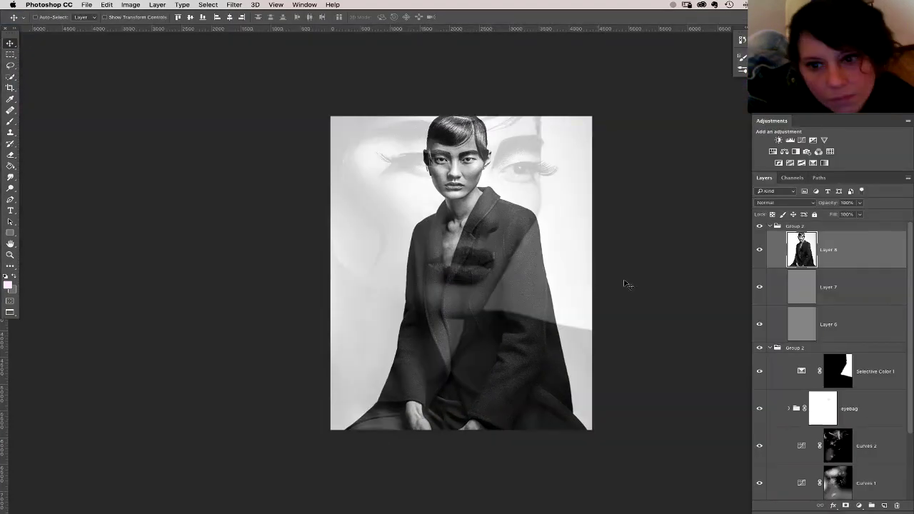
drag(830, 250, 824, 224)
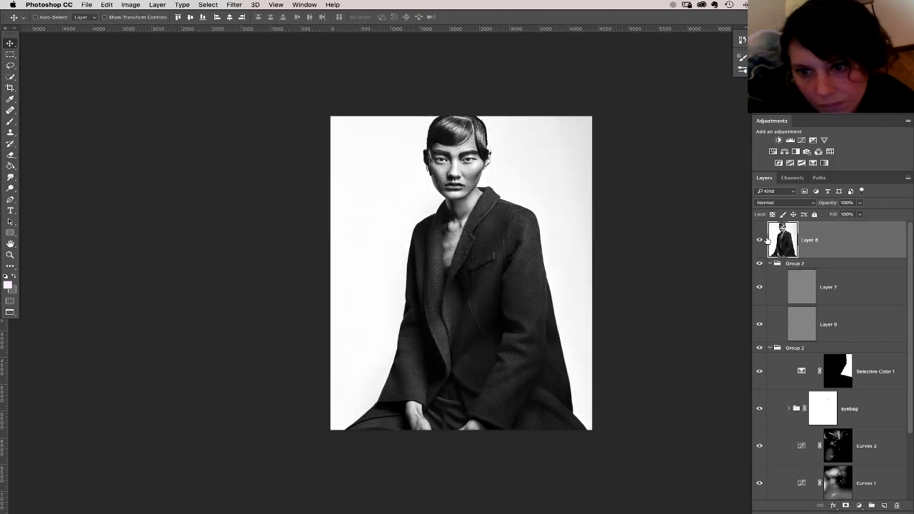
Step: Toggle Layer 8 repeatedly to compare the portraits, then clear its contents
click(758, 243)
click(758, 244)
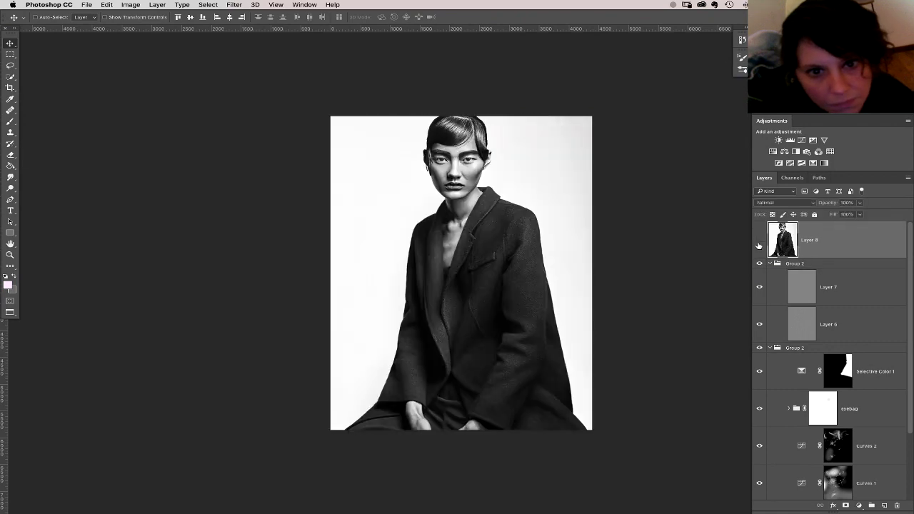
click(758, 245)
click(758, 245)
click(759, 246)
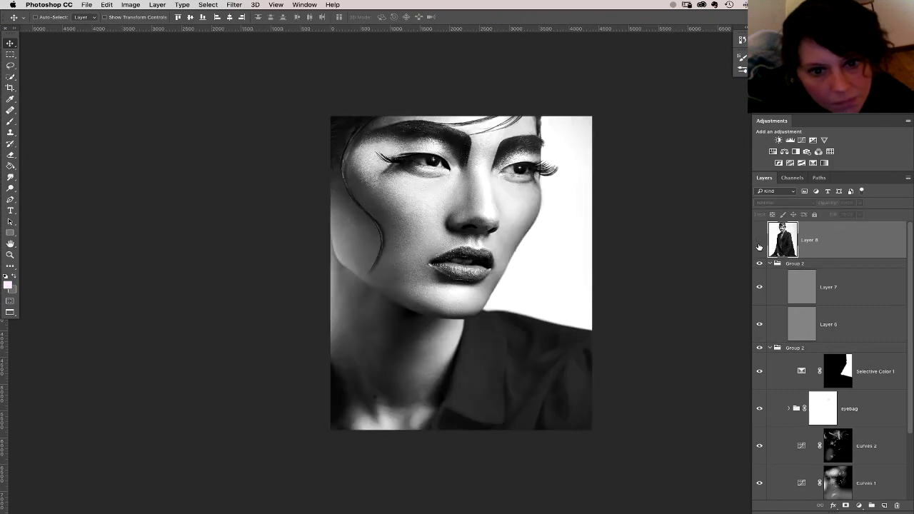
click(758, 246)
click(758, 247)
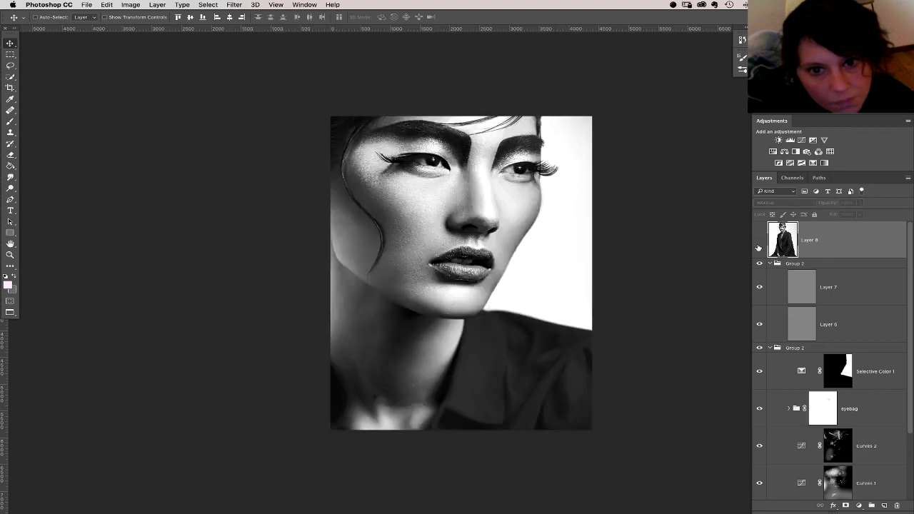
click(758, 246)
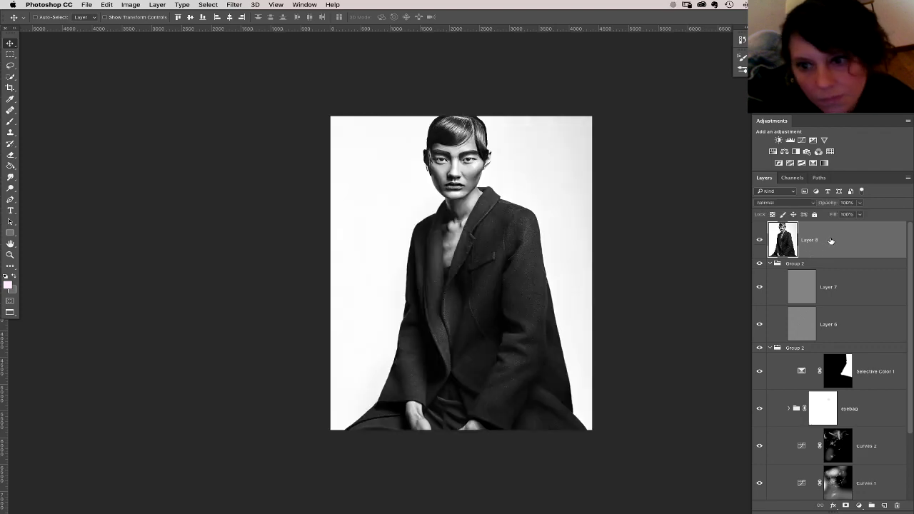
key(BackSpace)
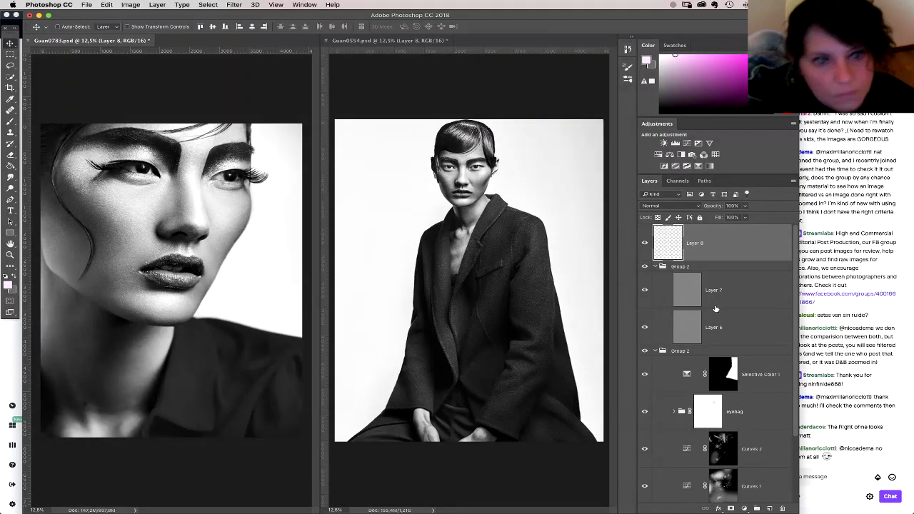
Step: Save Guan0783.psd and export it for web as Guan0783_web.jpg, replacing the earlier file
click(87, 5)
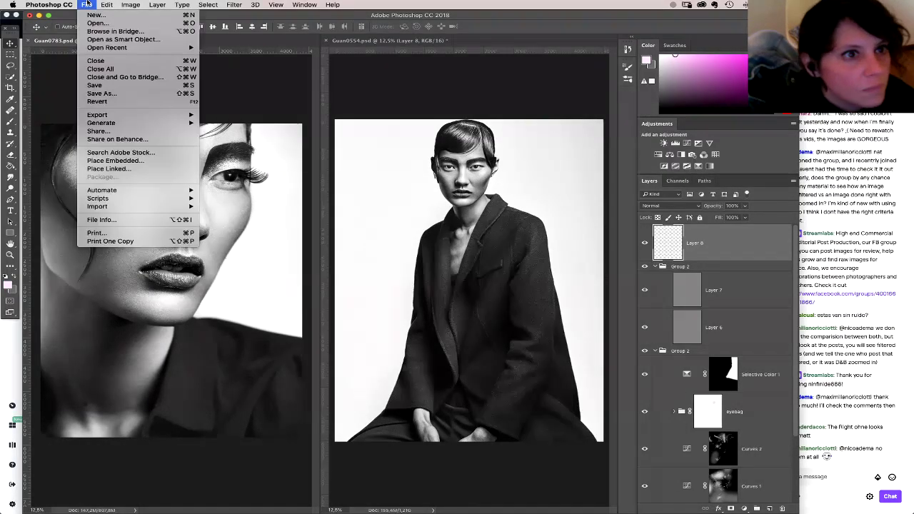
click(100, 86)
click(88, 5)
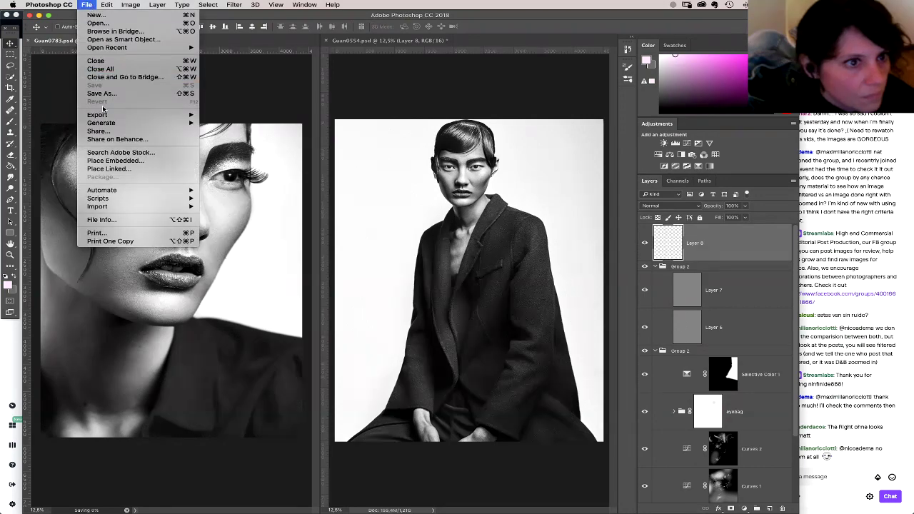
mouse_move(100, 115)
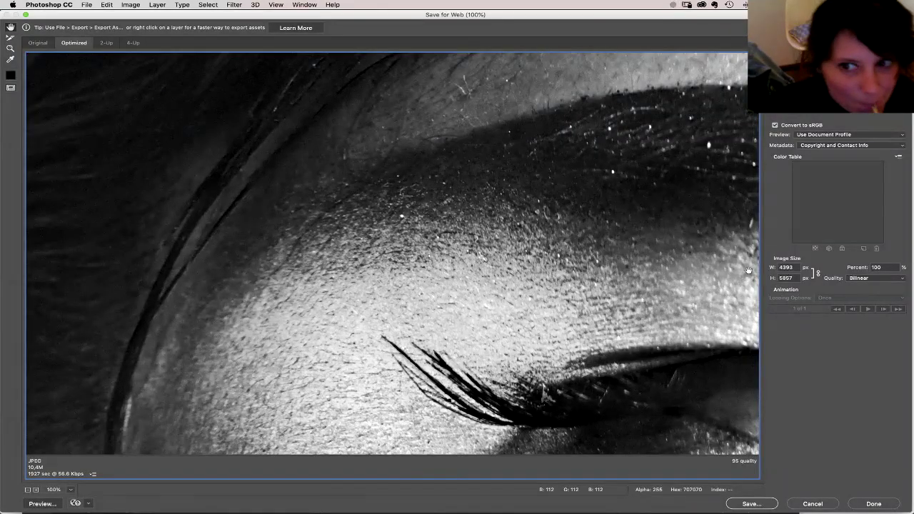
click(753, 504)
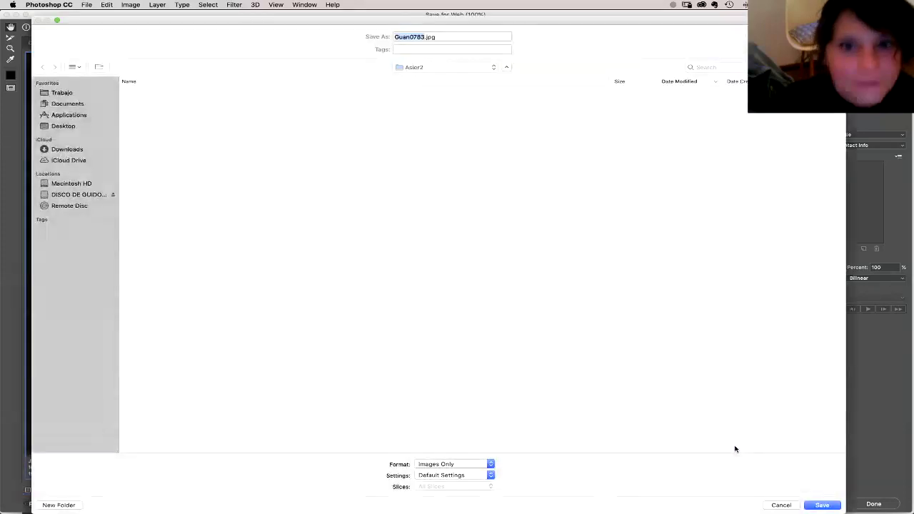
text(_)
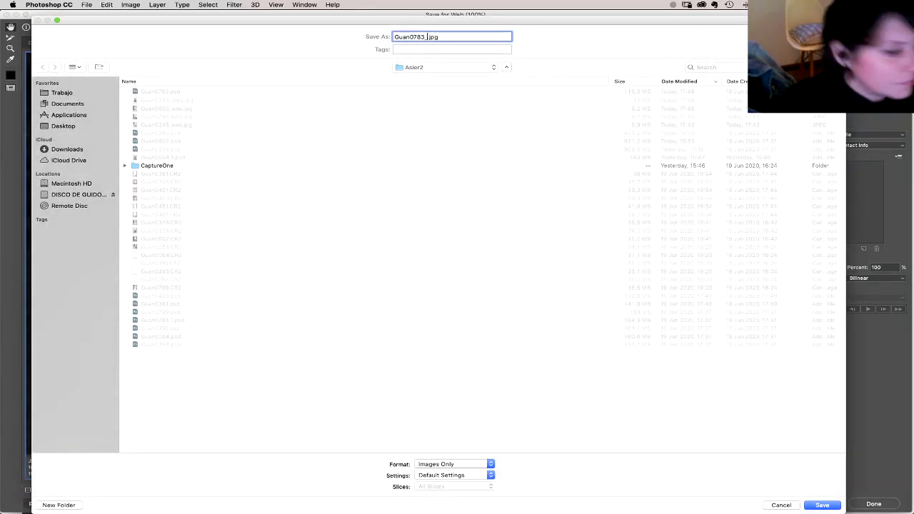
text(web)
key(Return)
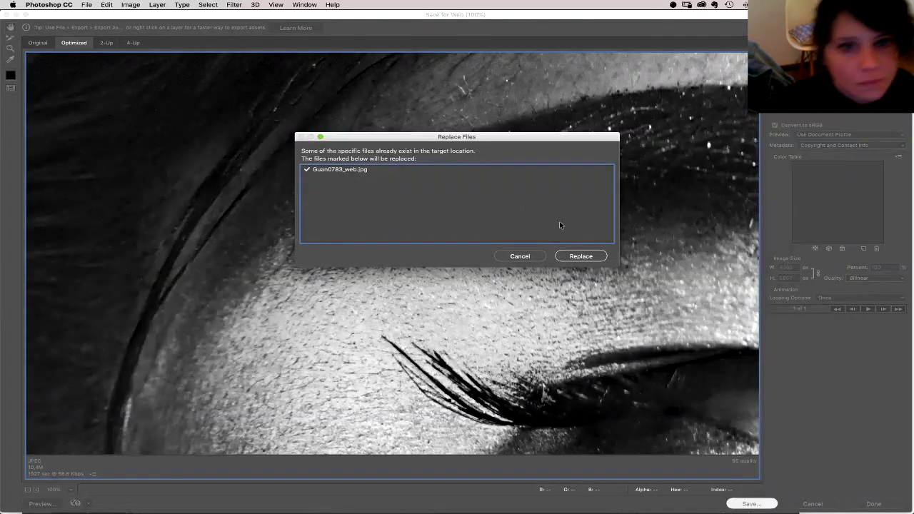
mouse_move(396, 510)
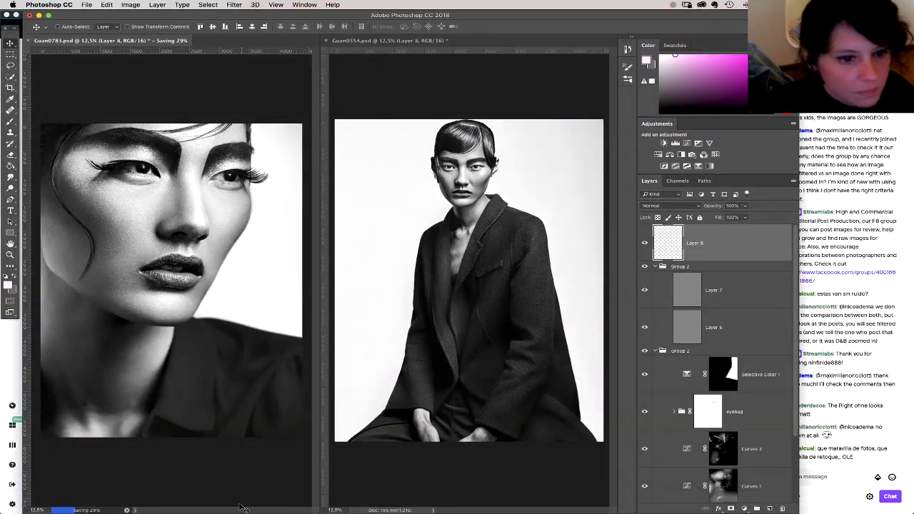
Step: In Finder, open the external drive's Asier2 folder and Quick Look the four web JPEGs
click(225, 502)
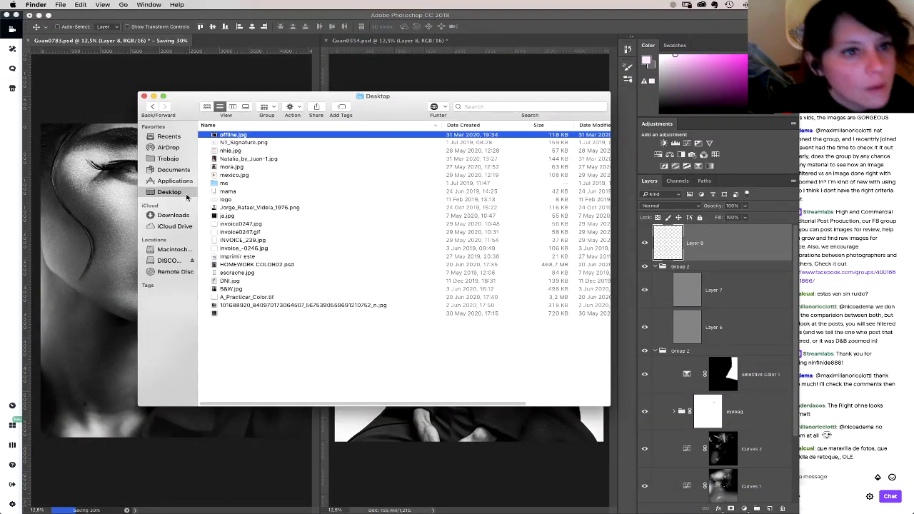
click(171, 260)
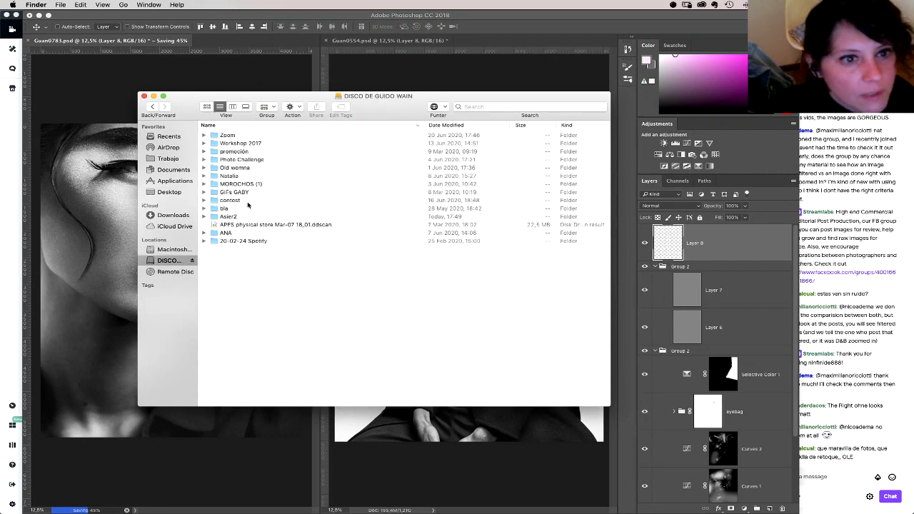
double_click(227, 216)
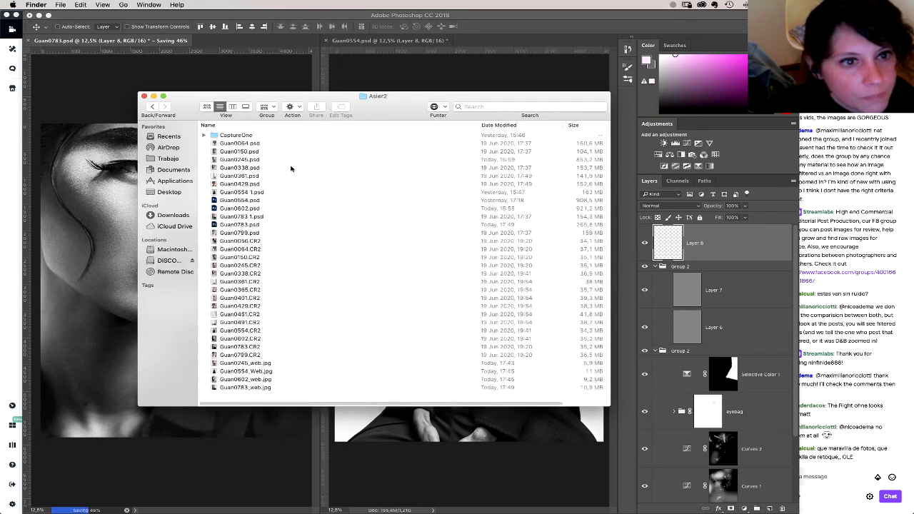
click(246, 364)
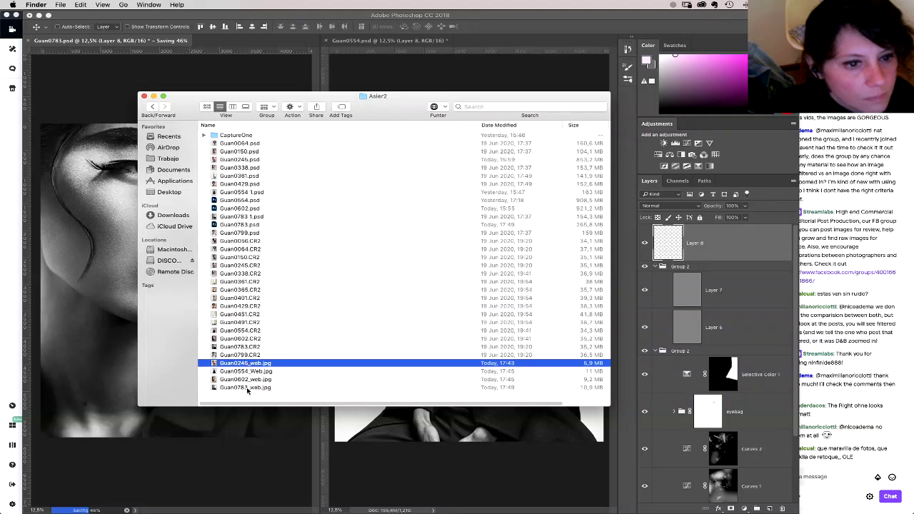
shift+click(249, 389)
key(space)
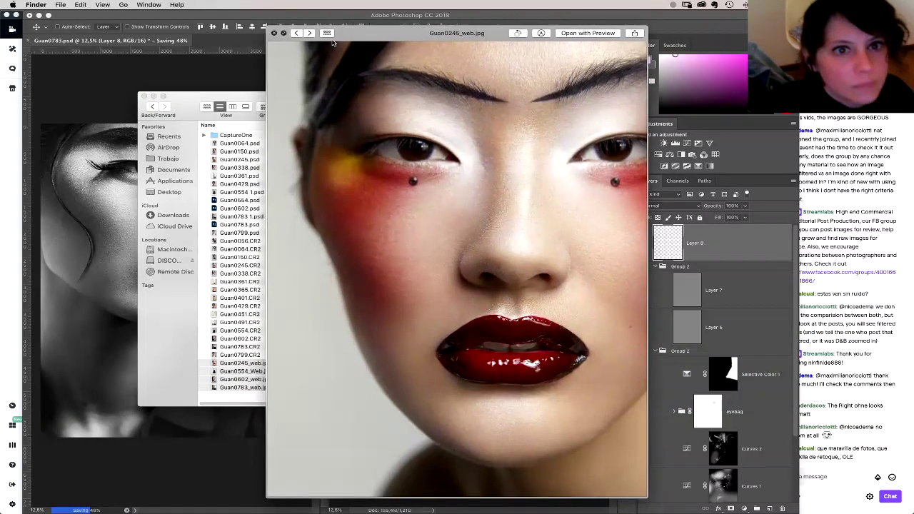
Step: View the images as an Index Sheet, inspect each one, then close the preview
click(326, 33)
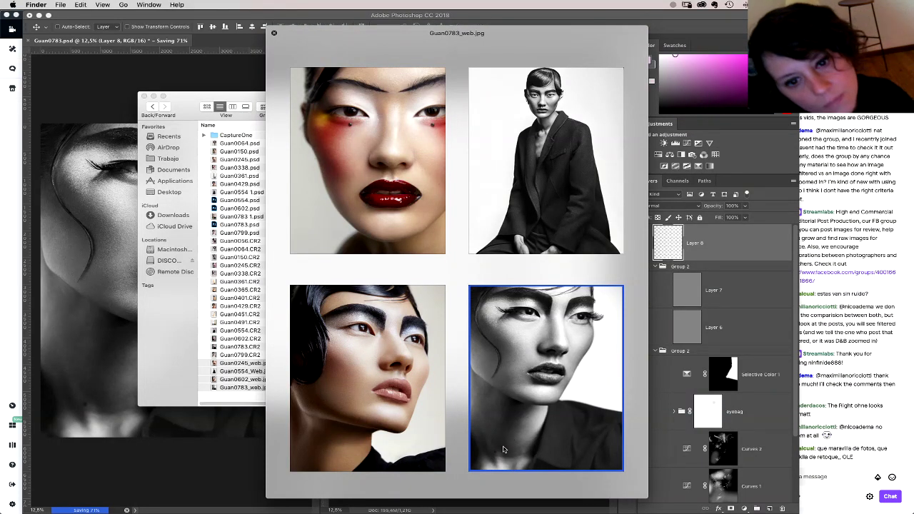
click(399, 321)
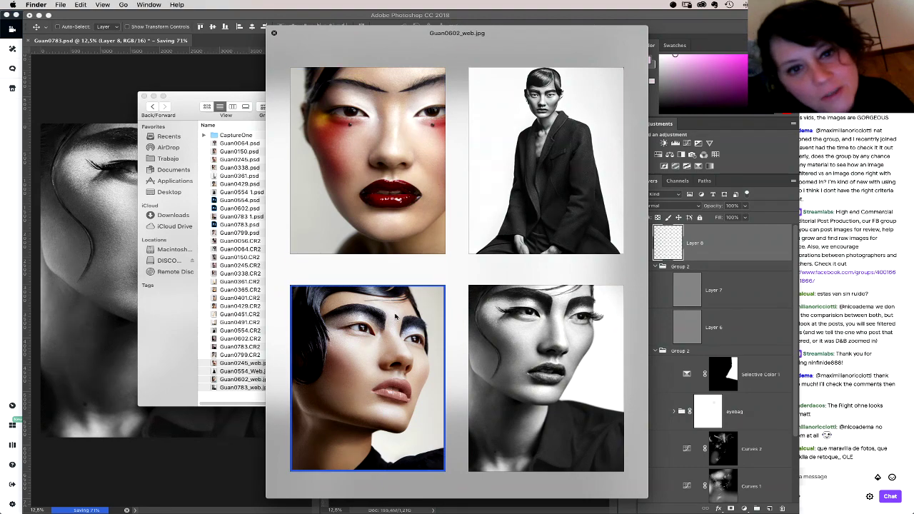
click(525, 342)
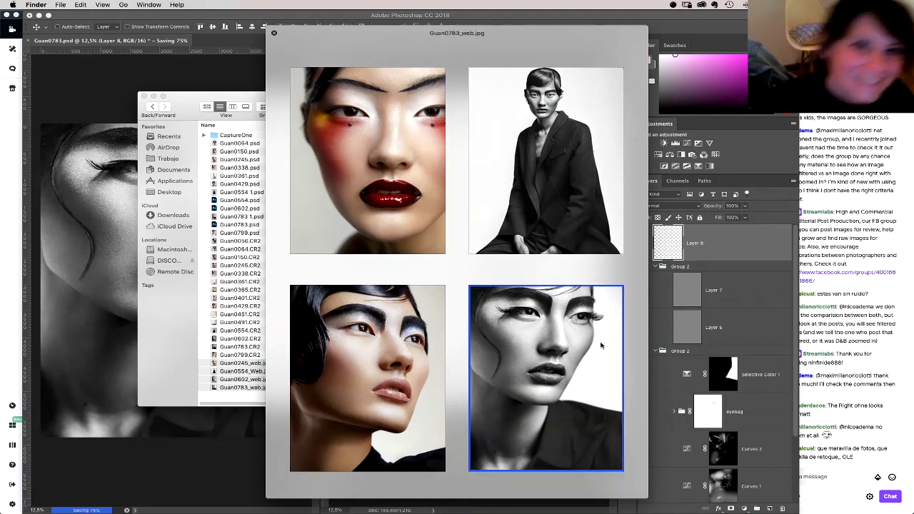
click(534, 249)
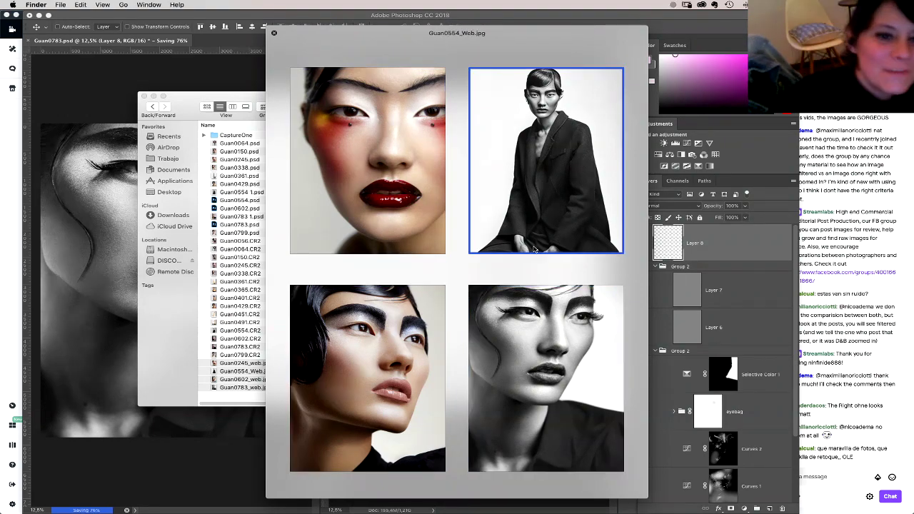
click(274, 33)
Step: Move the Photoshop window left and maximize it to fill the screen
key(super+h)
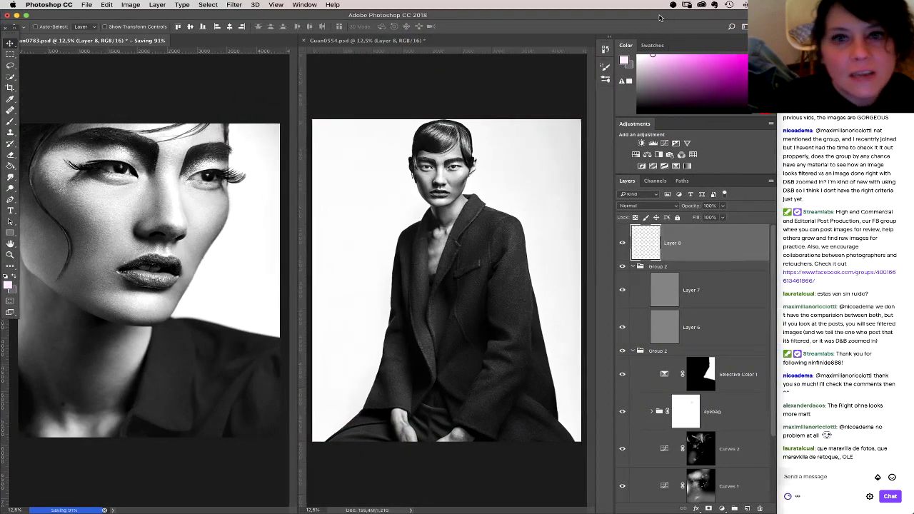
drag(659, 18, 447, 23)
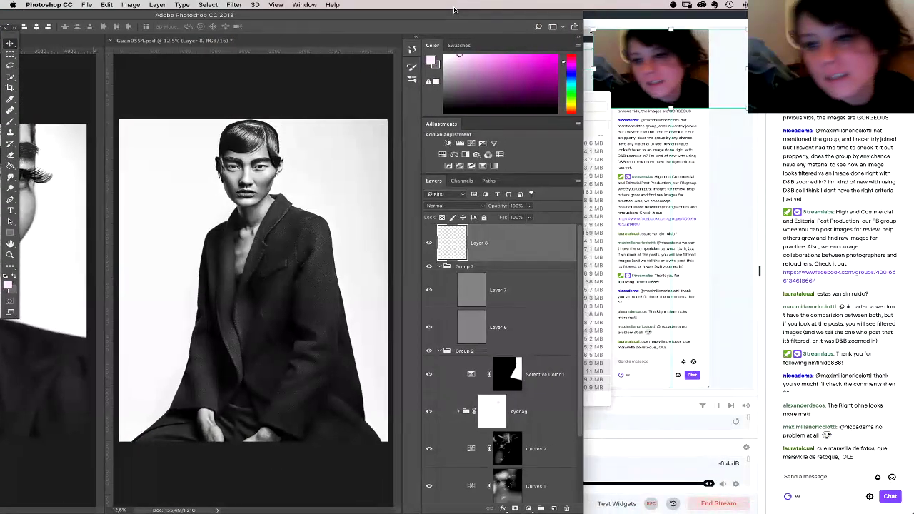
double_click(447, 23)
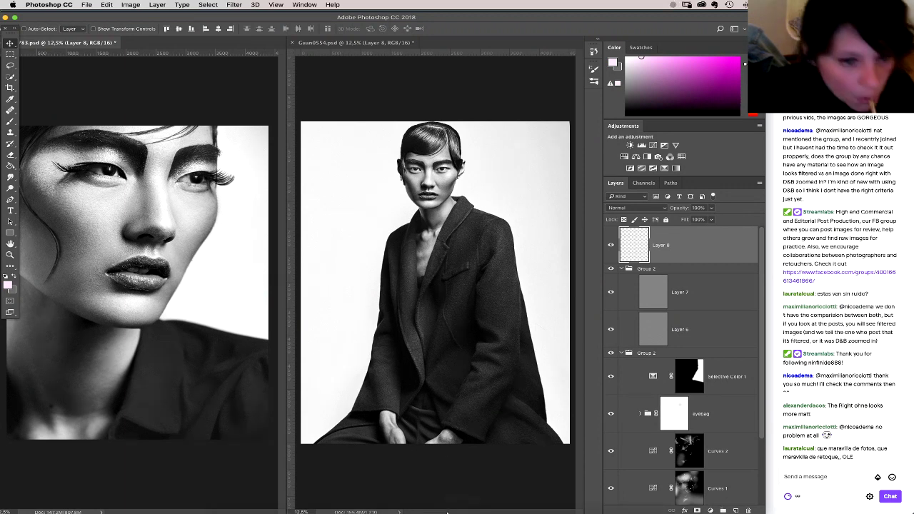
Step: Open facebook.com in Chrome and open the most recent Messenger conversation
mouse_move(457, 505)
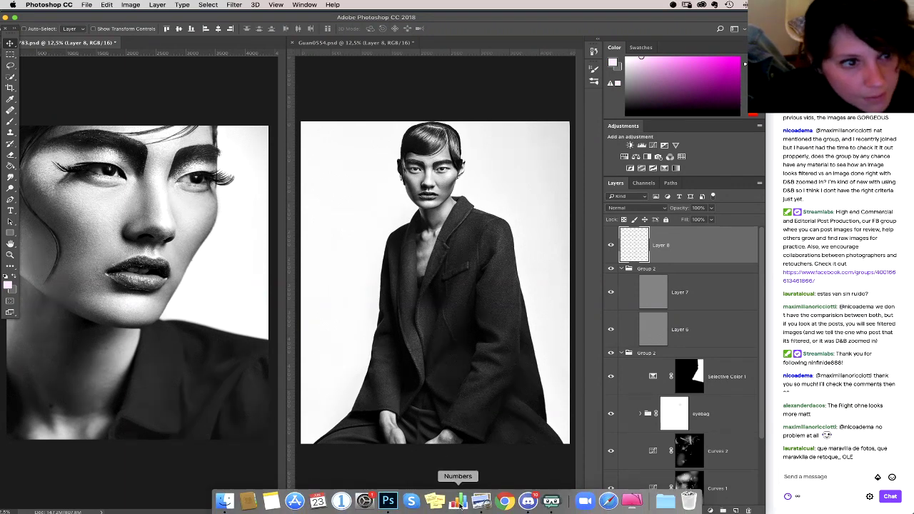
click(509, 505)
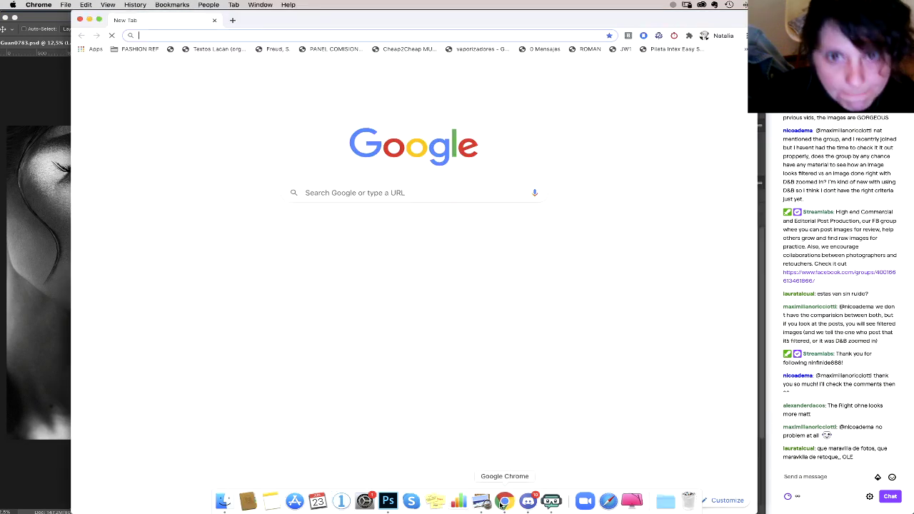
text(facebook.com)
key(Return)
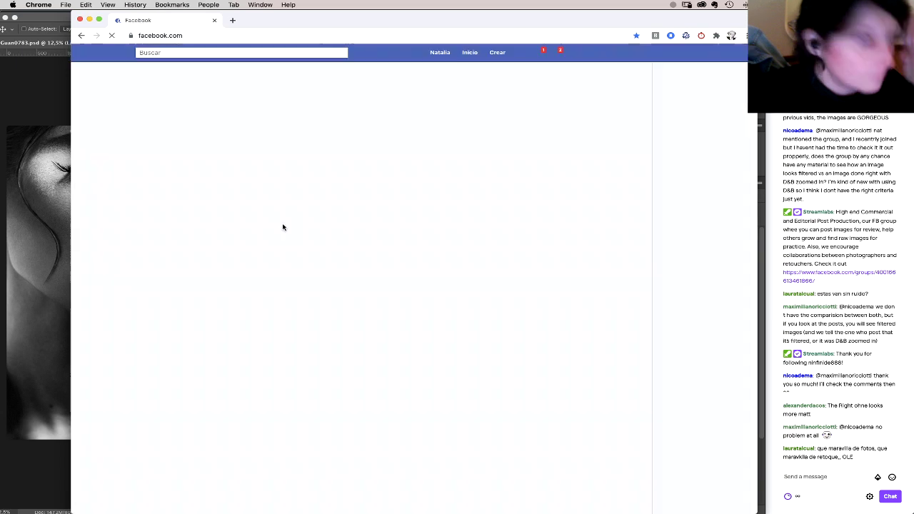
click(541, 52)
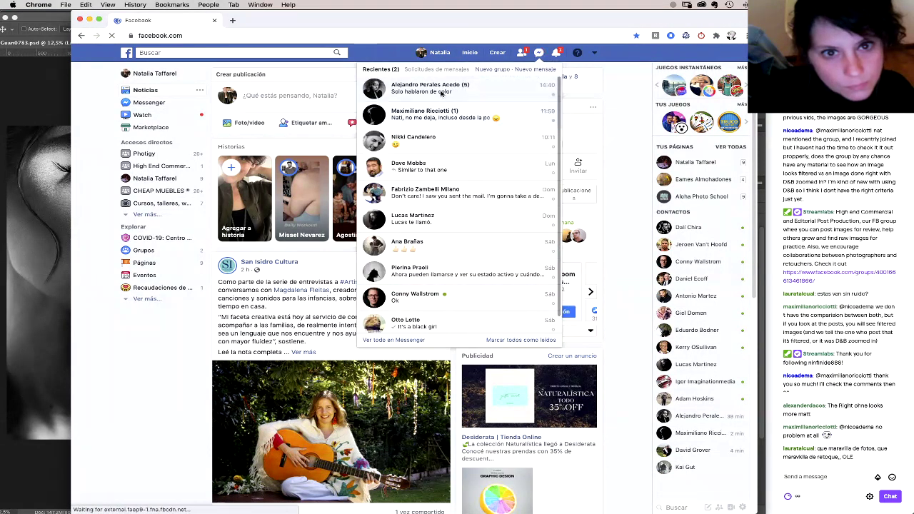
click(440, 95)
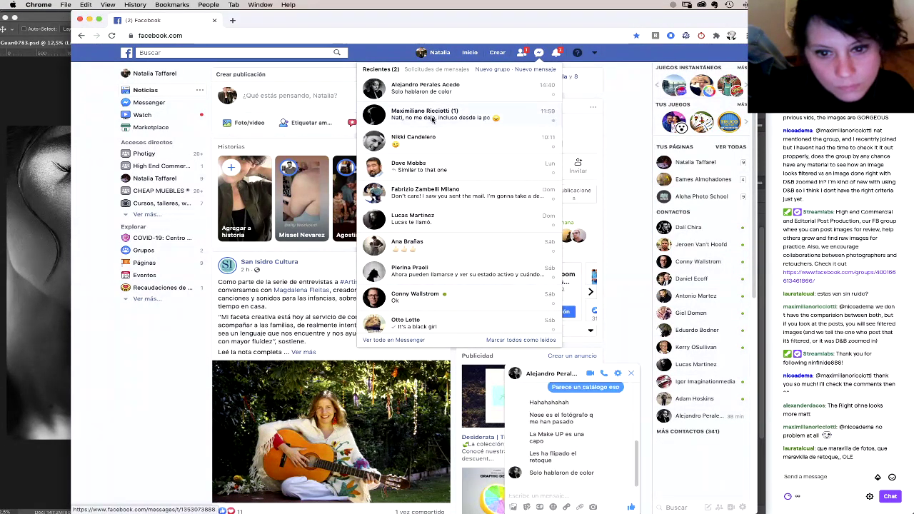
Step: Attach the four web JPEGs from the external drive's Asier2 folder and send them
click(512, 507)
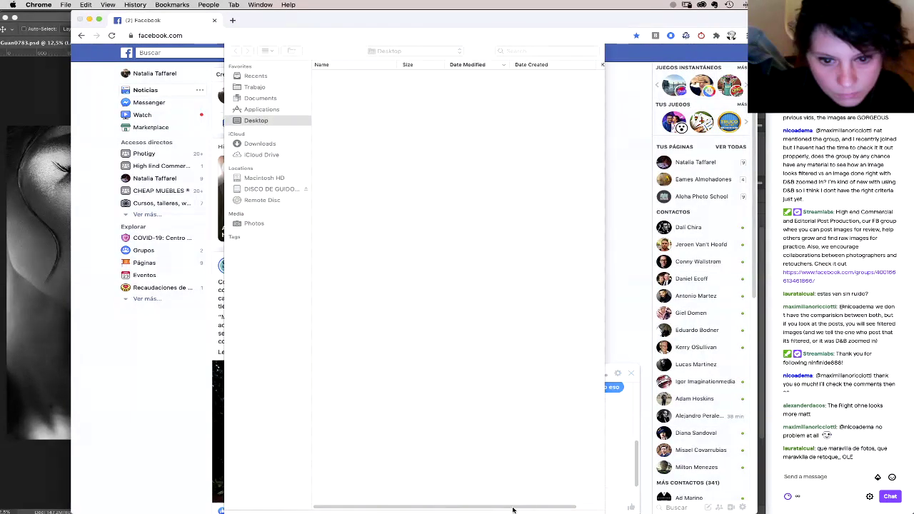
click(283, 187)
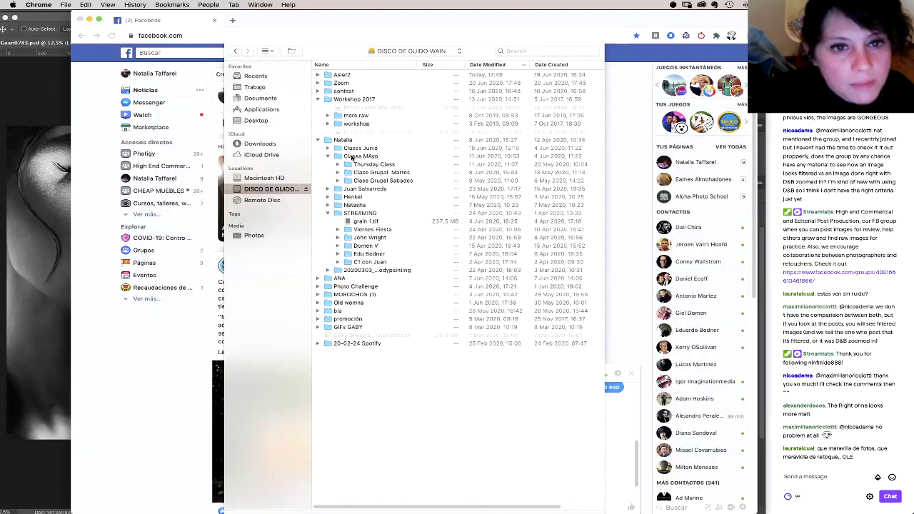
click(341, 76)
click(350, 83)
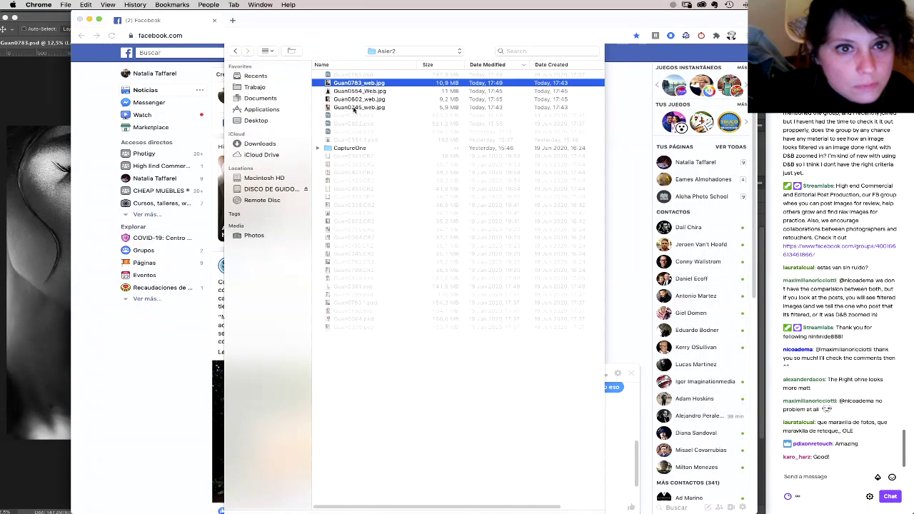
shift+click(354, 107)
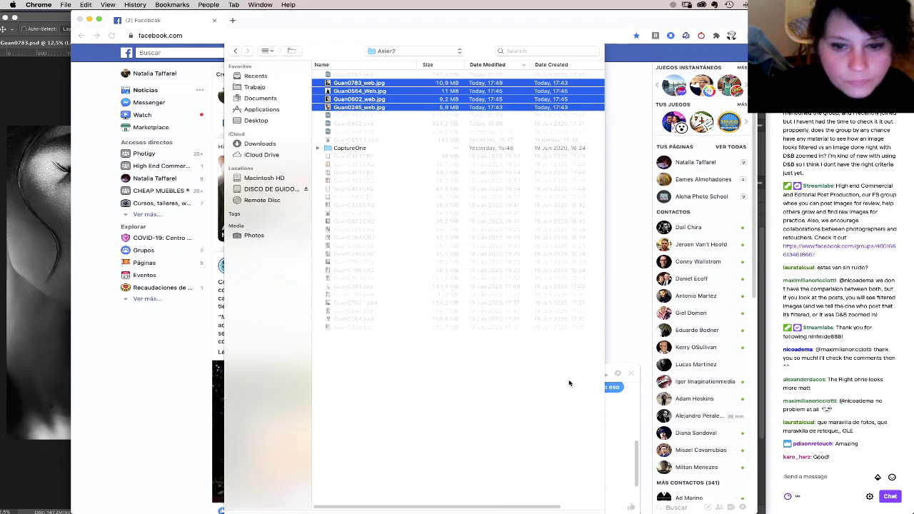
key(Return)
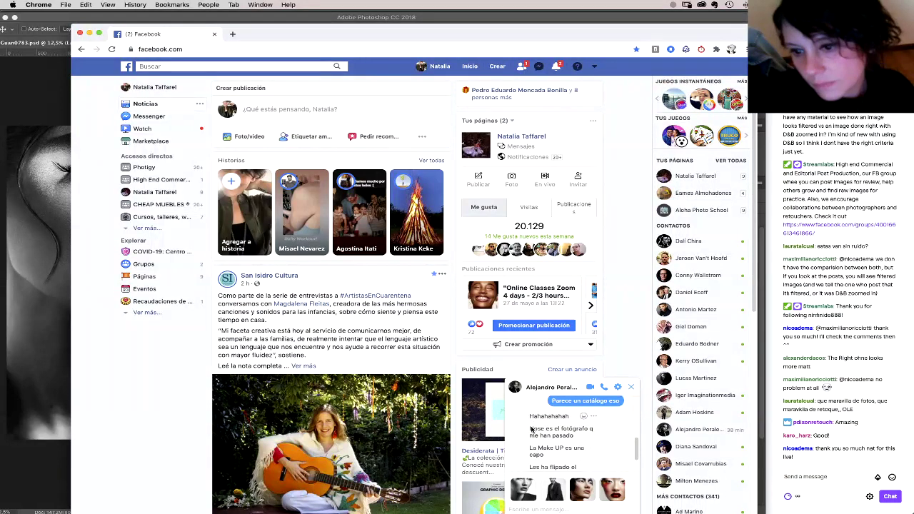
key(Return)
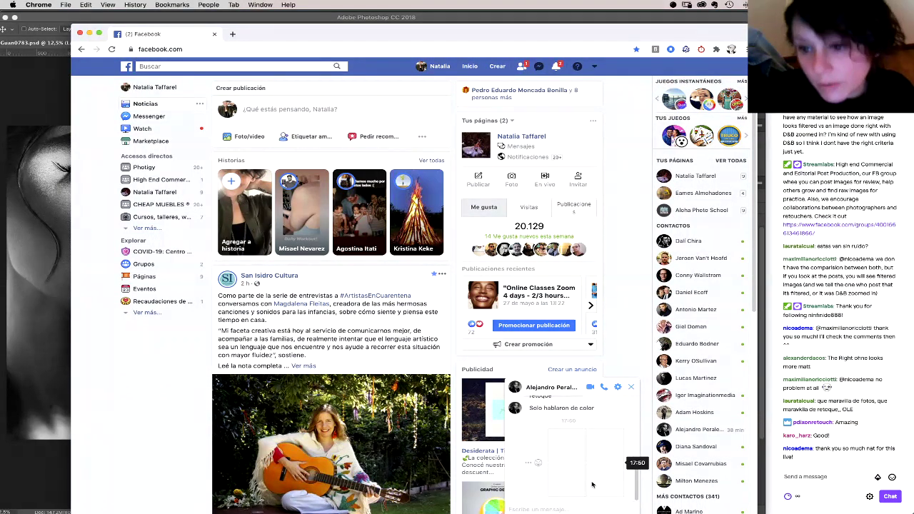